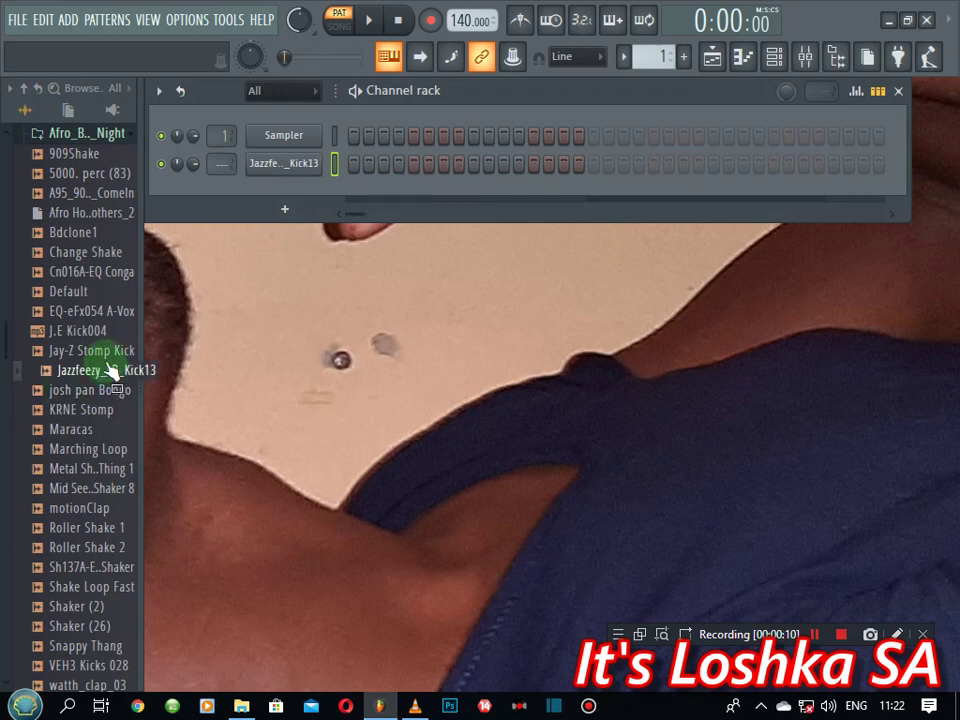
- Audition the samples in the Afro_B.._Night folder, from Jay-Z Stomp Kick through YT3_SELRSKX02
click(98, 353)
click(96, 391)
click(88, 430)
click(70, 468)
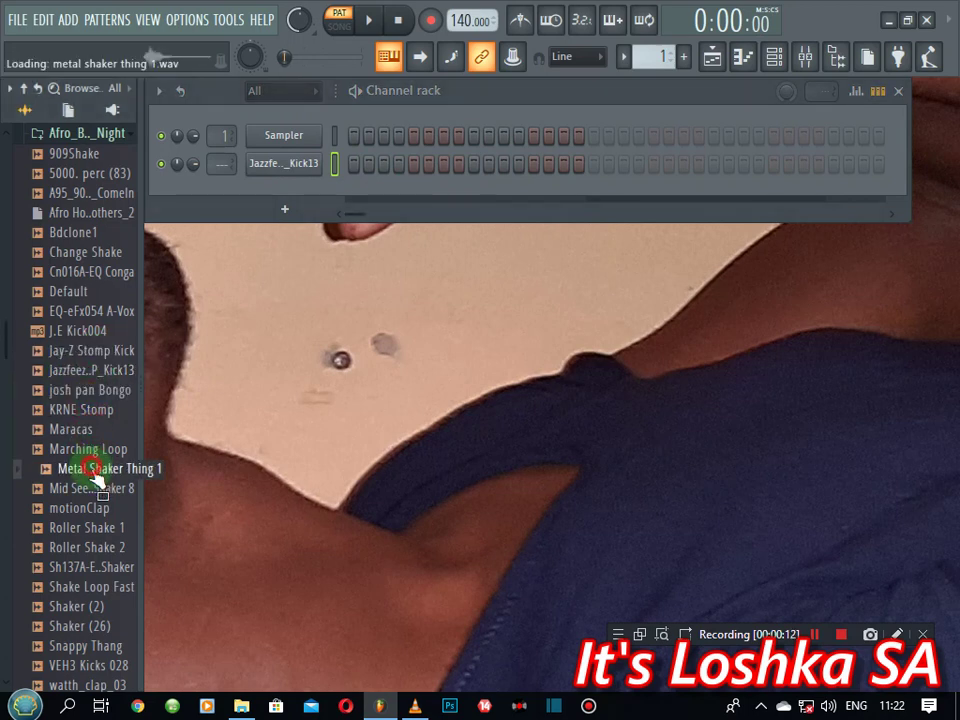
click(75, 488)
click(75, 508)
click(88, 548)
click(90, 567)
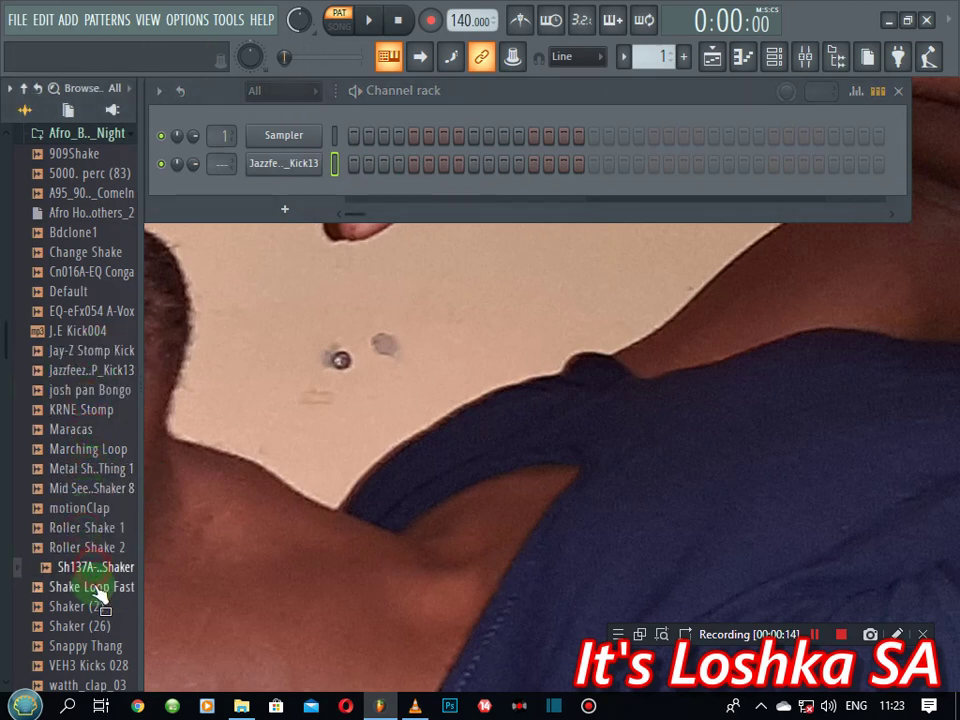
click(80, 587)
scroll(72, 570, down, 4)
click(77, 370)
click(72, 390)
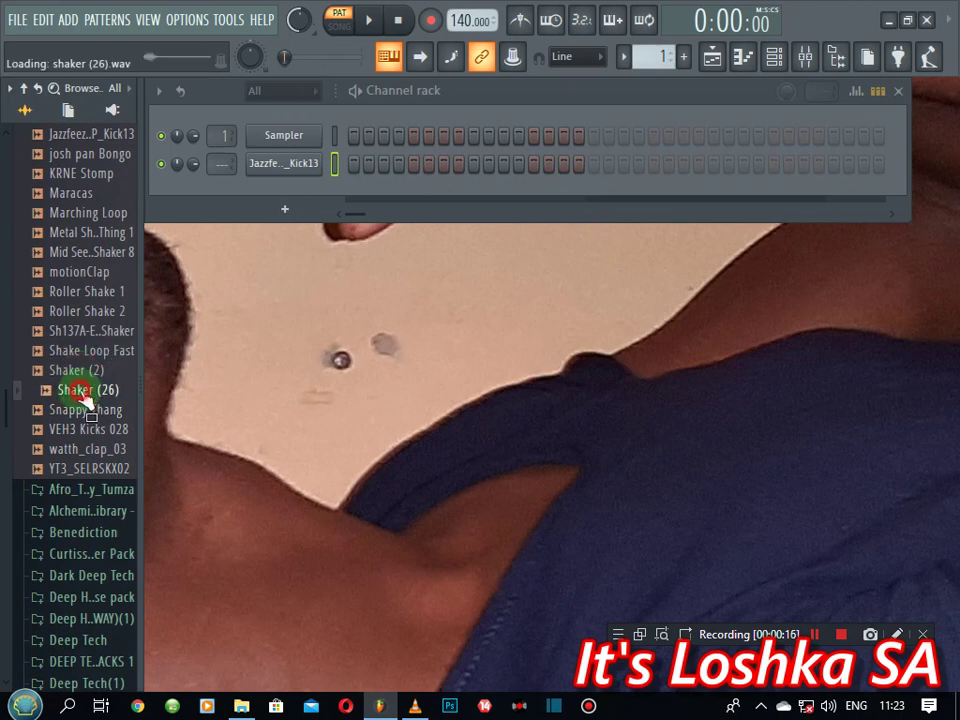
click(82, 409)
click(90, 429)
click(95, 449)
click(101, 468)
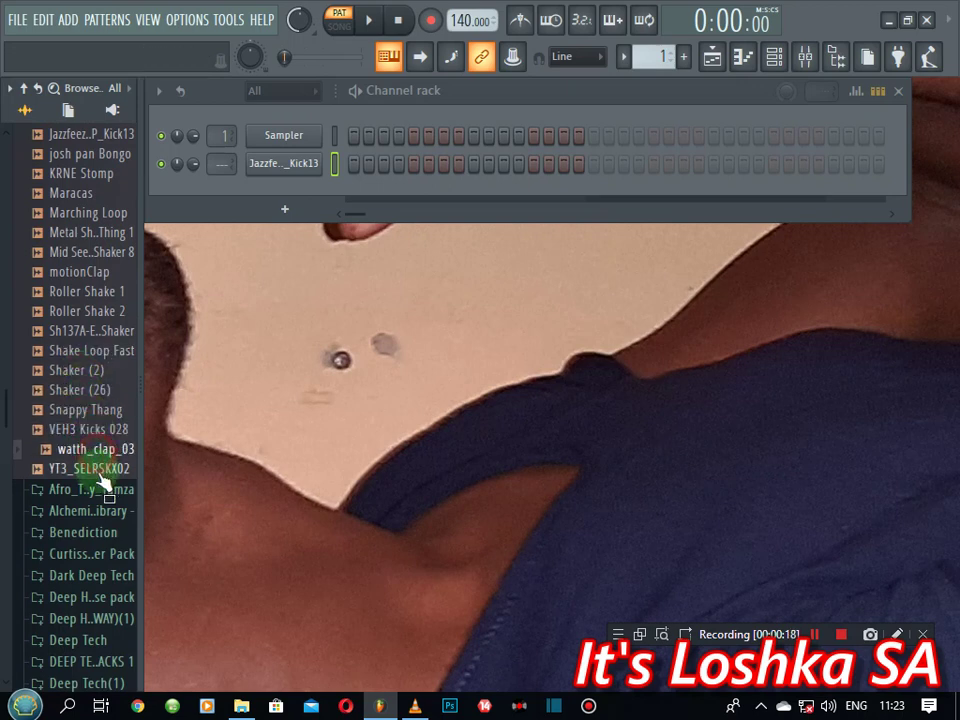
- Replace the Sampler channel with 2013 Slicesd beats (29) from the Afro_Tech_&_Afro_House_Packs_by_Tumza pack and route it to the Master mixer track
click(101, 490)
click(105, 514)
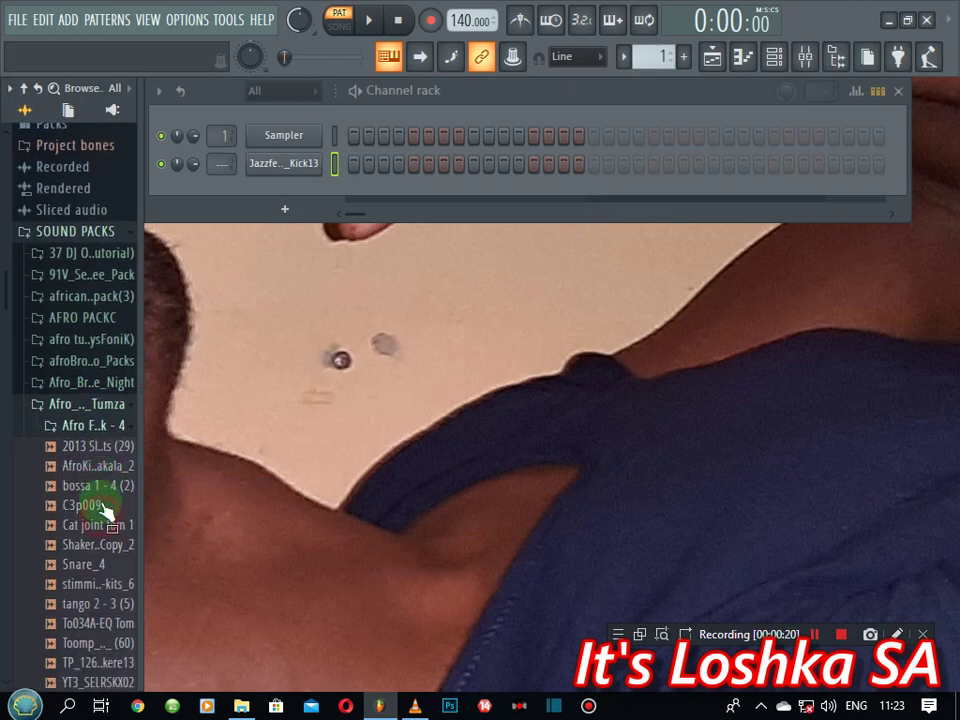
drag(100, 444, 283, 136)
click(221, 135)
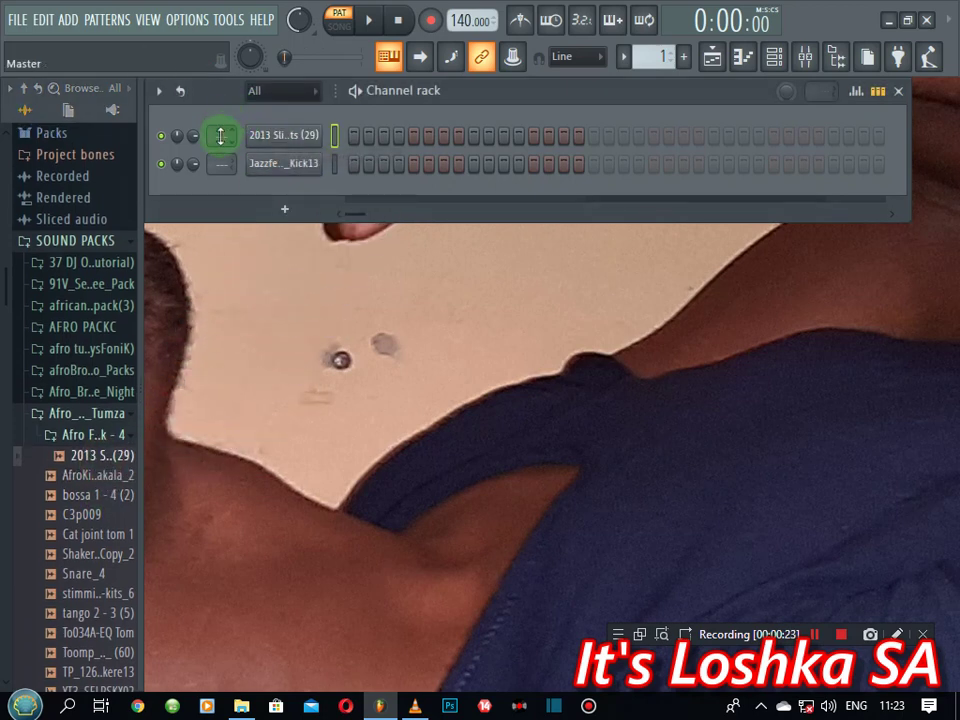
- Fill every 4 steps of the 2013 Slicesd beats (29) channel across 32 steps and set the tempo to 123 BPM
click(591, 140)
right_click(311, 134)
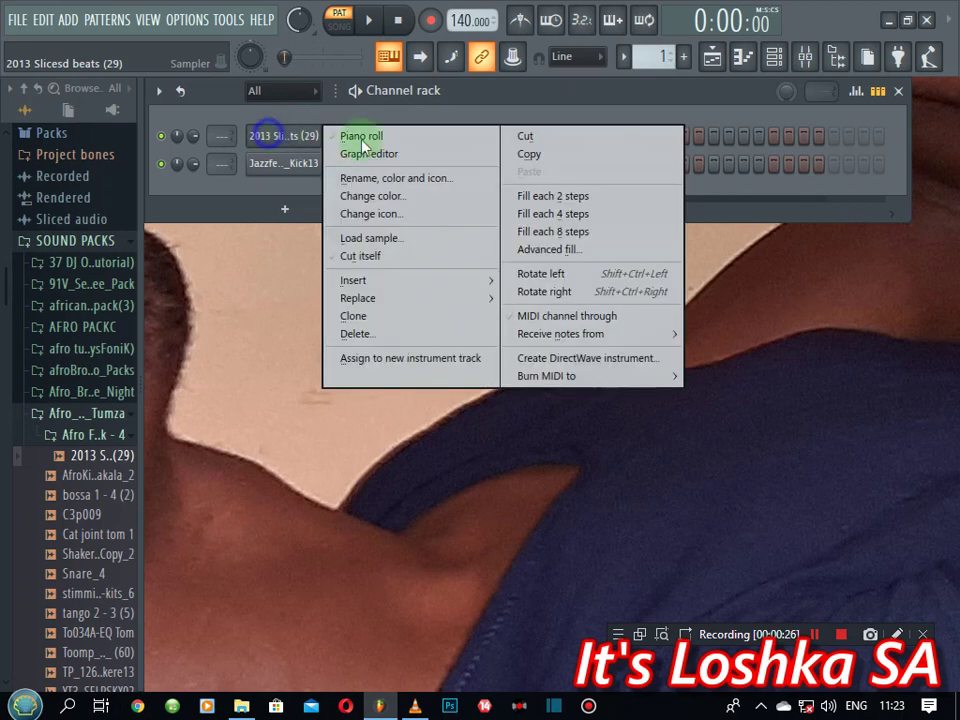
click(551, 213)
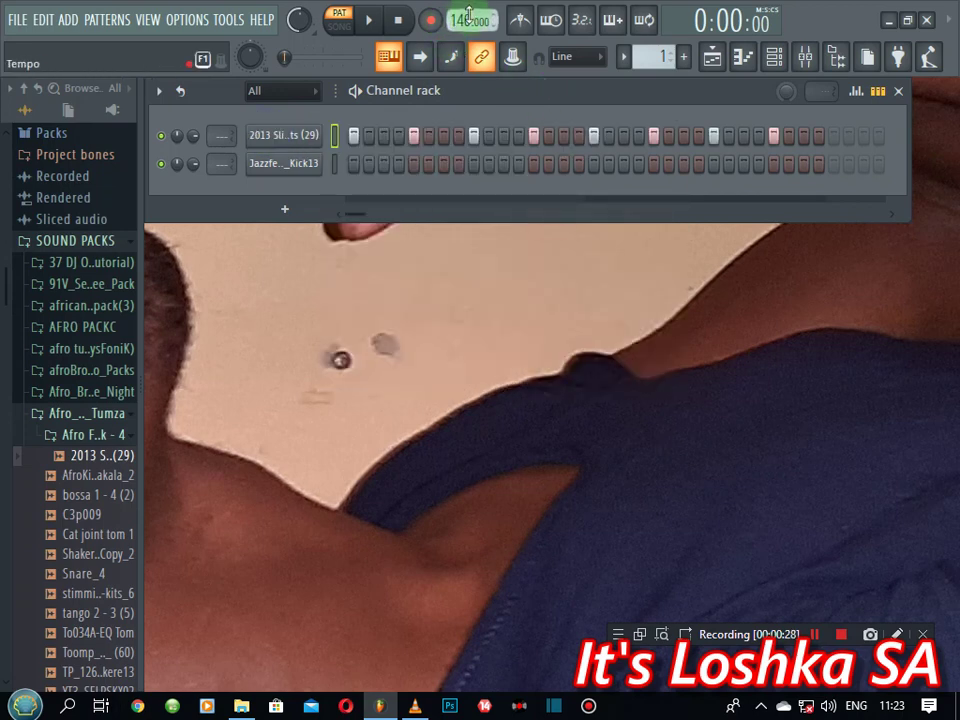
drag(469, 14, 469, 26)
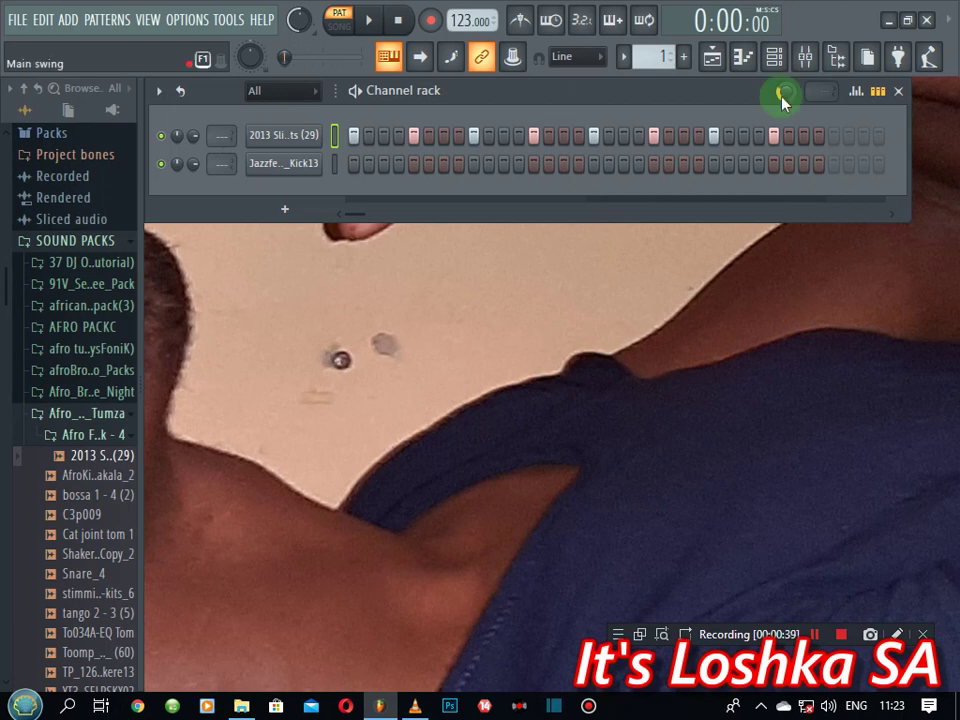
- Program the Jazzfe.._Kick13 channel with hits on steps 7, 23 and 26 while playing the pattern
key(space)
click(445, 164)
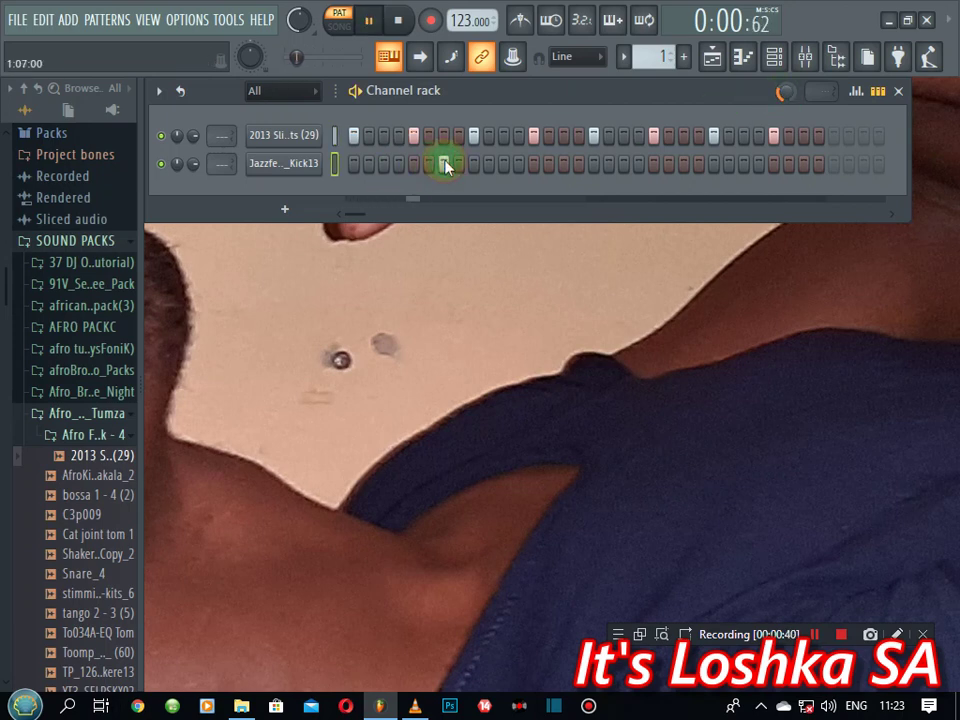
click(729, 165)
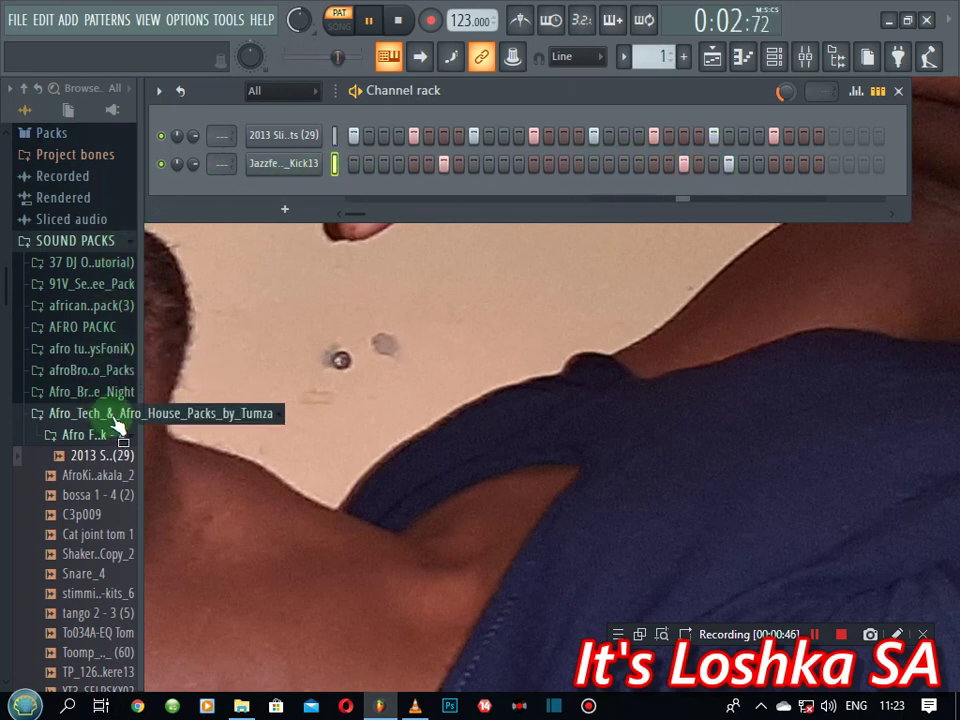
key(space)
- Audition the neighbouring samples in the Tumza pack and add C3p009 as a new channel
click(120, 476)
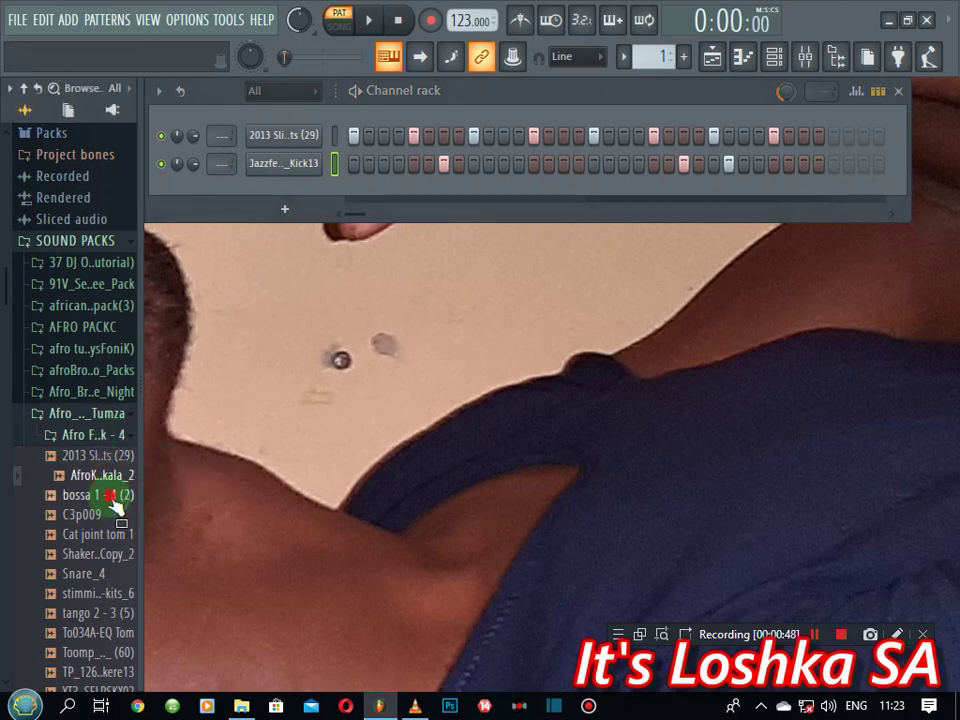
click(118, 496)
click(104, 517)
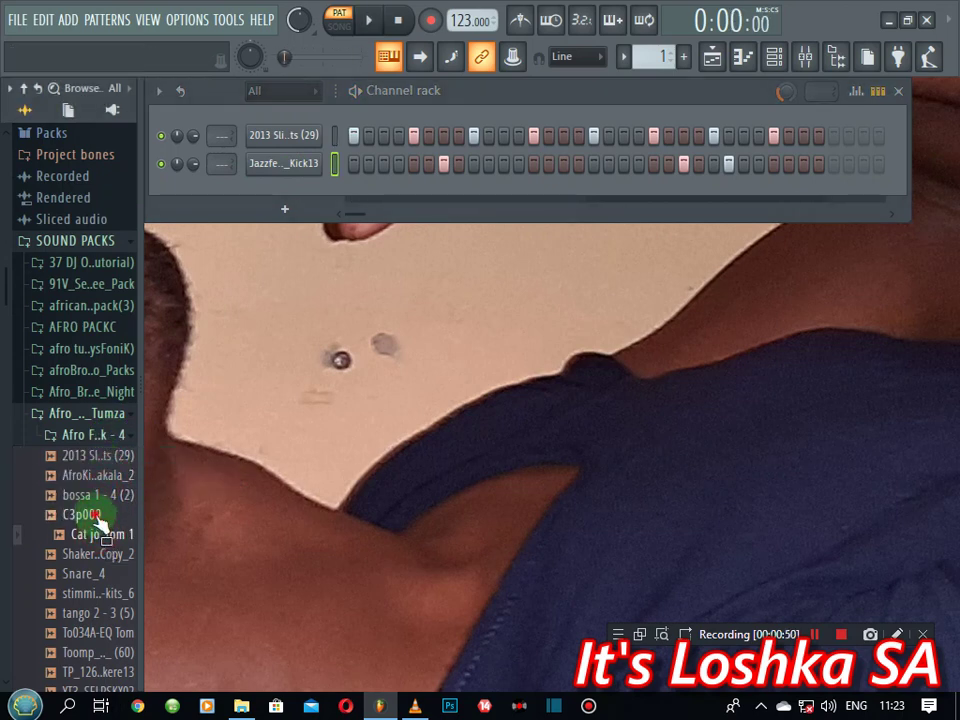
drag(99, 520, 266, 197)
- Audition the remaining samples of the Tumza pack and add YT3_SELRSKX02 as a new channel
scroll(124, 525, down, 5)
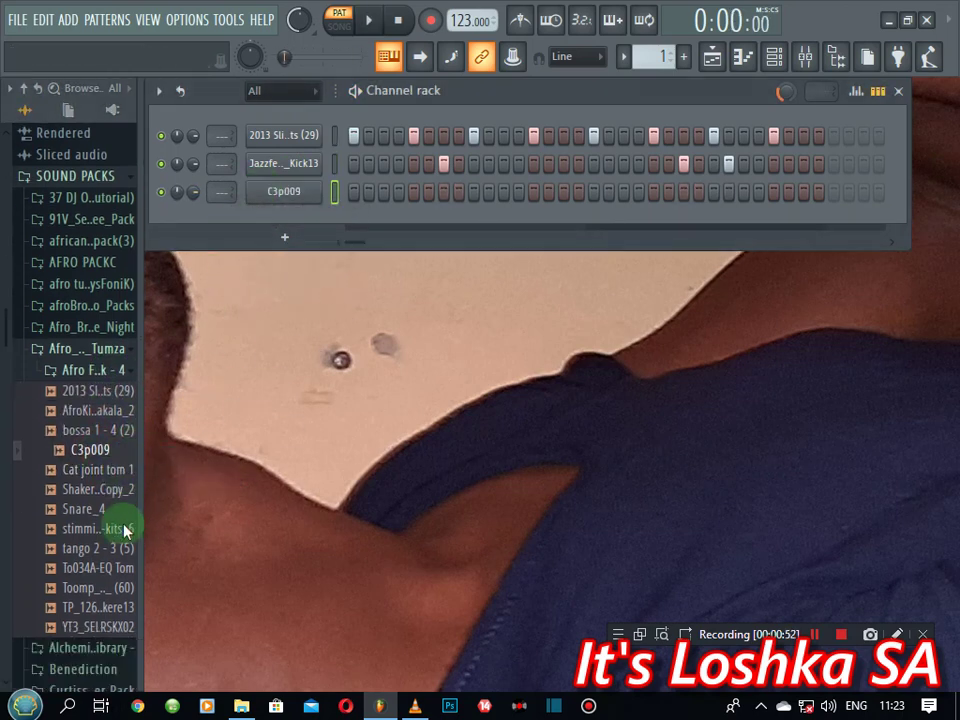
click(116, 438)
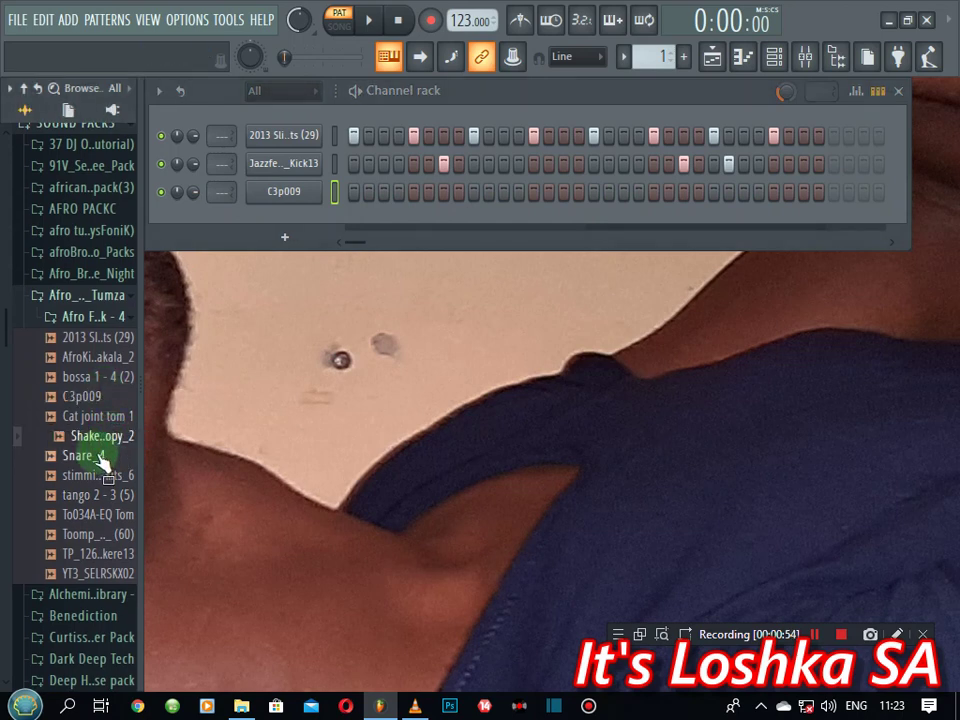
click(106, 456)
click(106, 476)
click(106, 496)
click(108, 515)
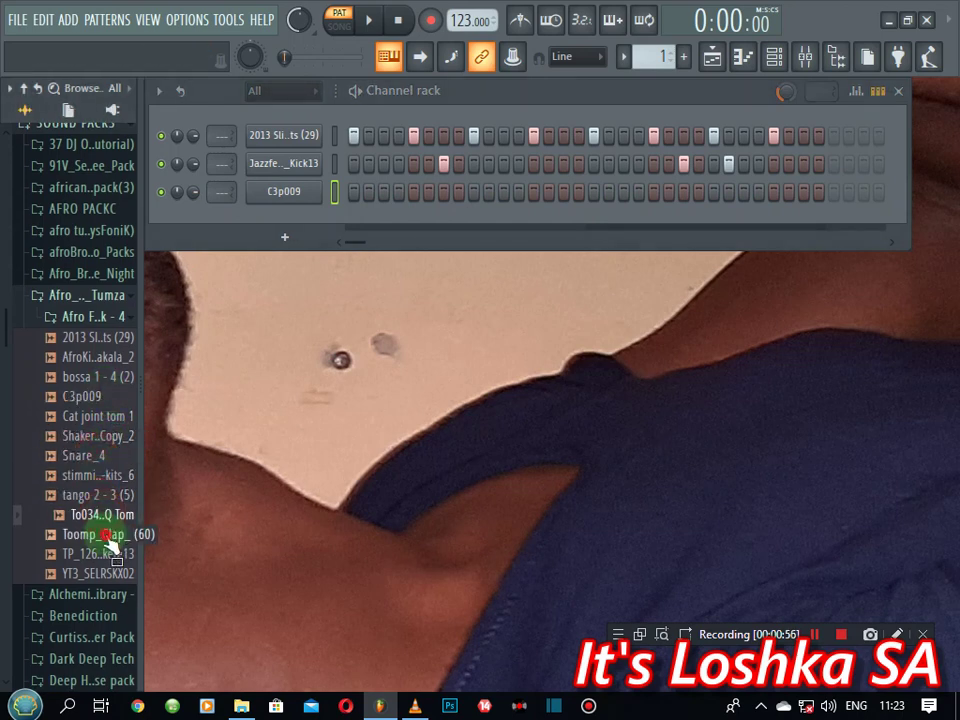
click(107, 553)
click(90, 574)
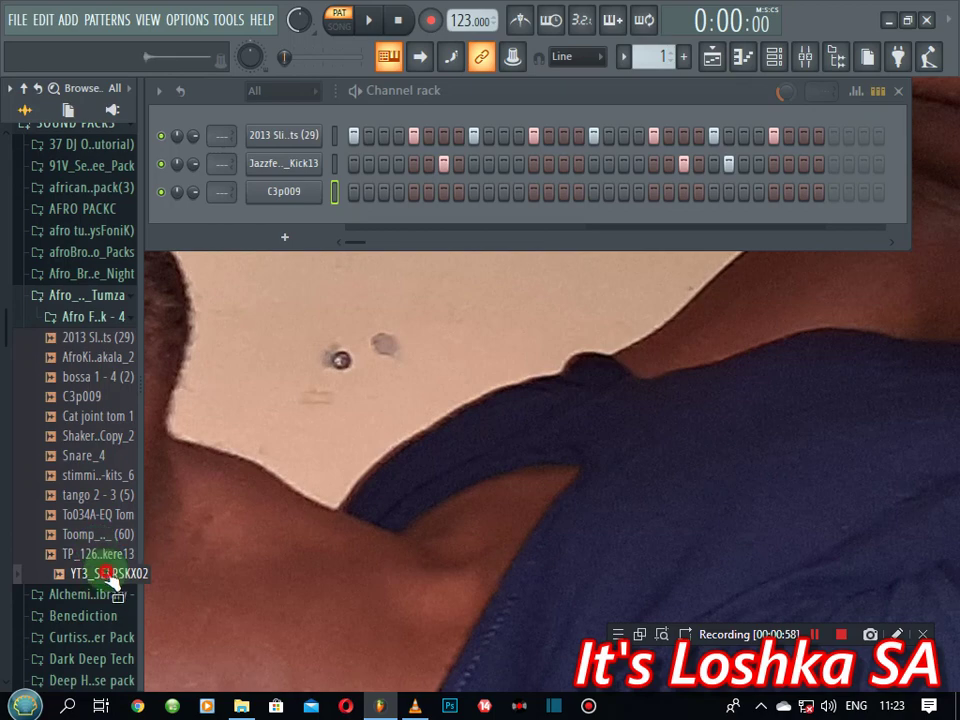
drag(101, 574, 210, 258)
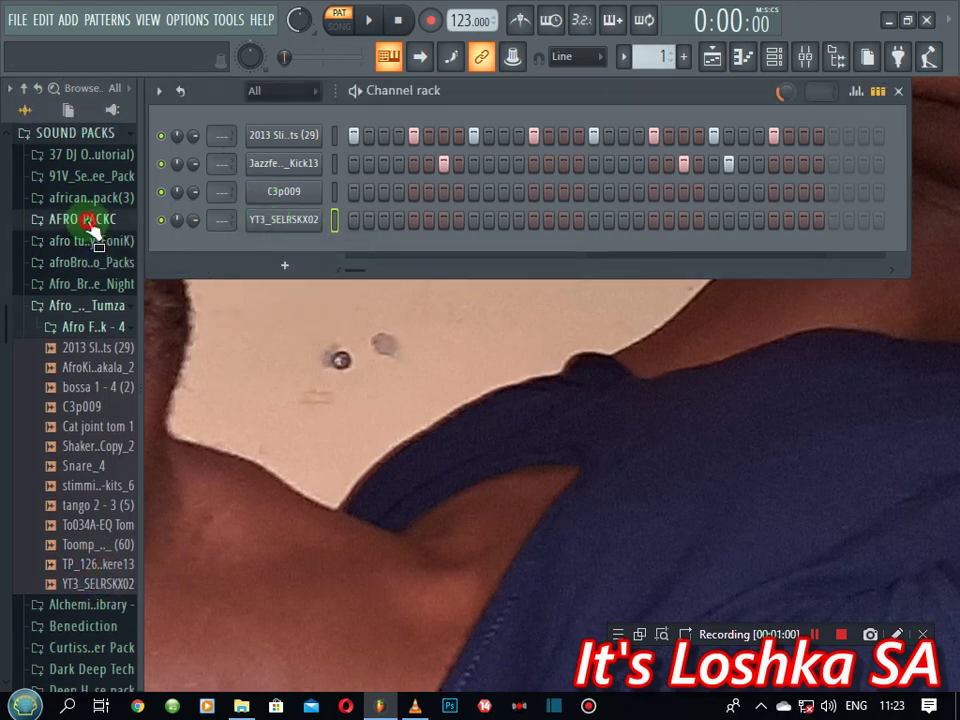
- Open the AFRO PACKC sample folder and audition its sounds from House Percussion 13 to J.E Shaker
click(88, 219)
click(88, 240)
scroll(90, 272, down, 10)
scroll(88, 265, down, 15)
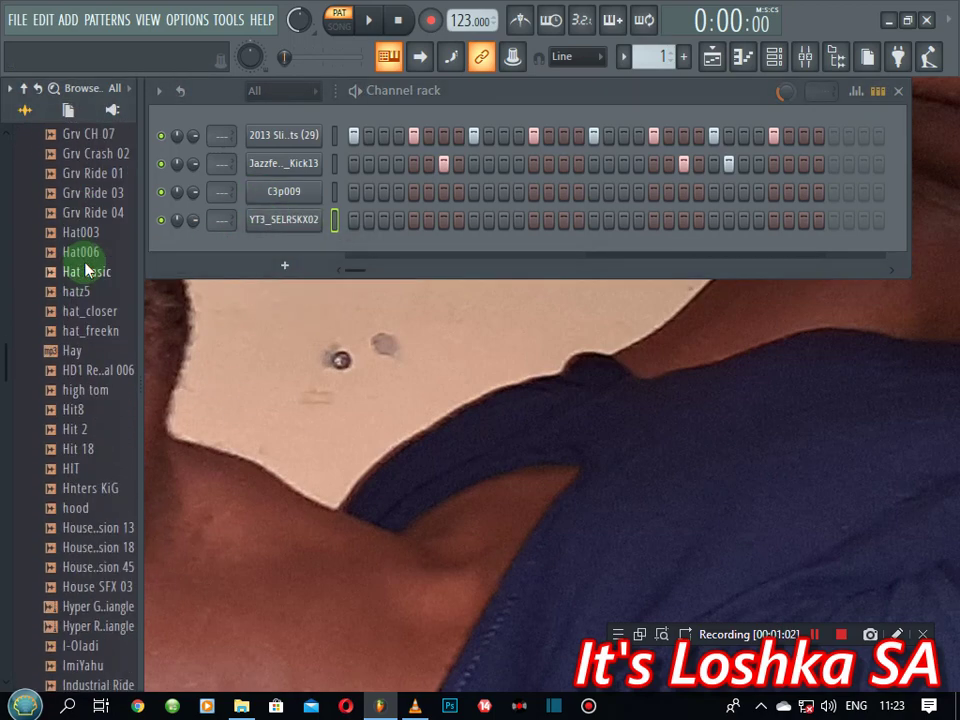
scroll(90, 299, up, 2)
click(90, 298)
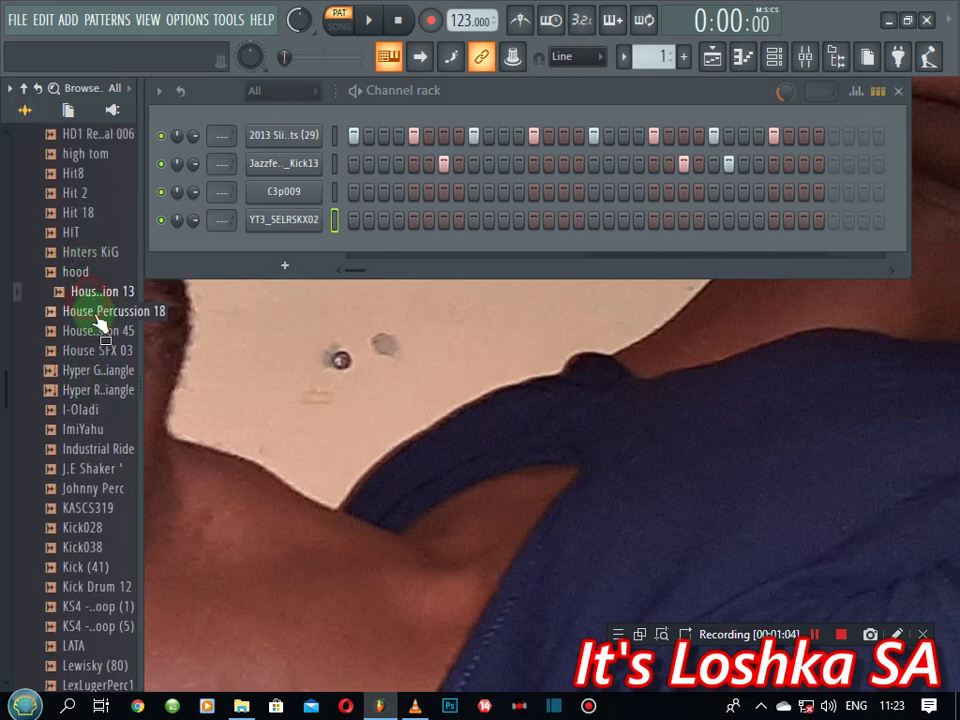
click(93, 315)
click(96, 334)
click(97, 353)
click(99, 373)
click(86, 409)
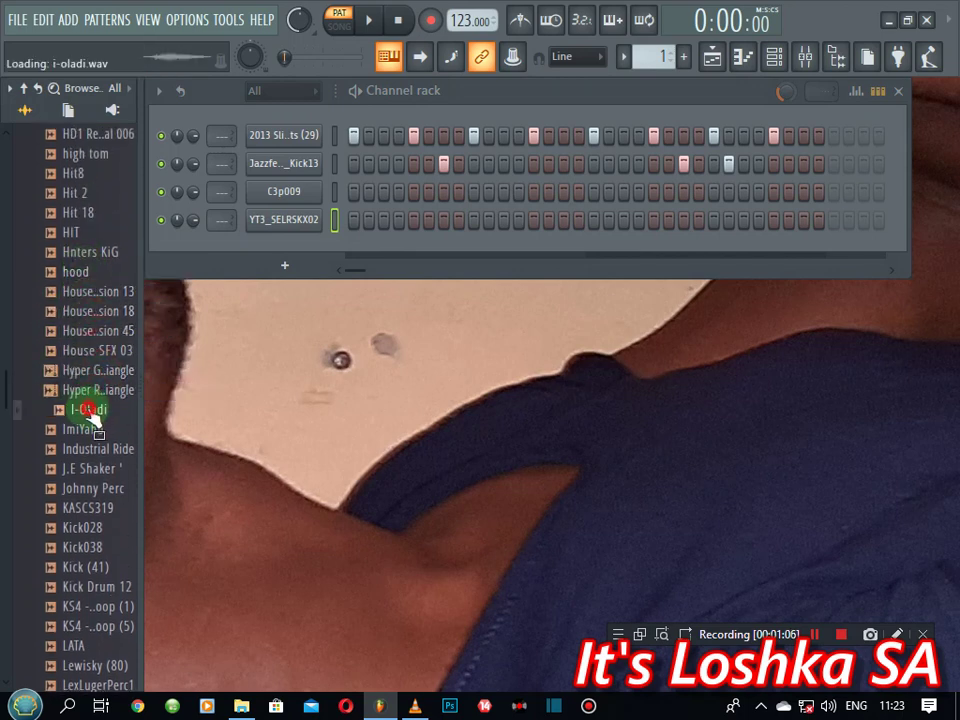
click(86, 429)
click(90, 449)
click(89, 468)
- Audition the samples after J.E Shaker and add KASCS319 as a new channel
scroll(89, 470, down, 2)
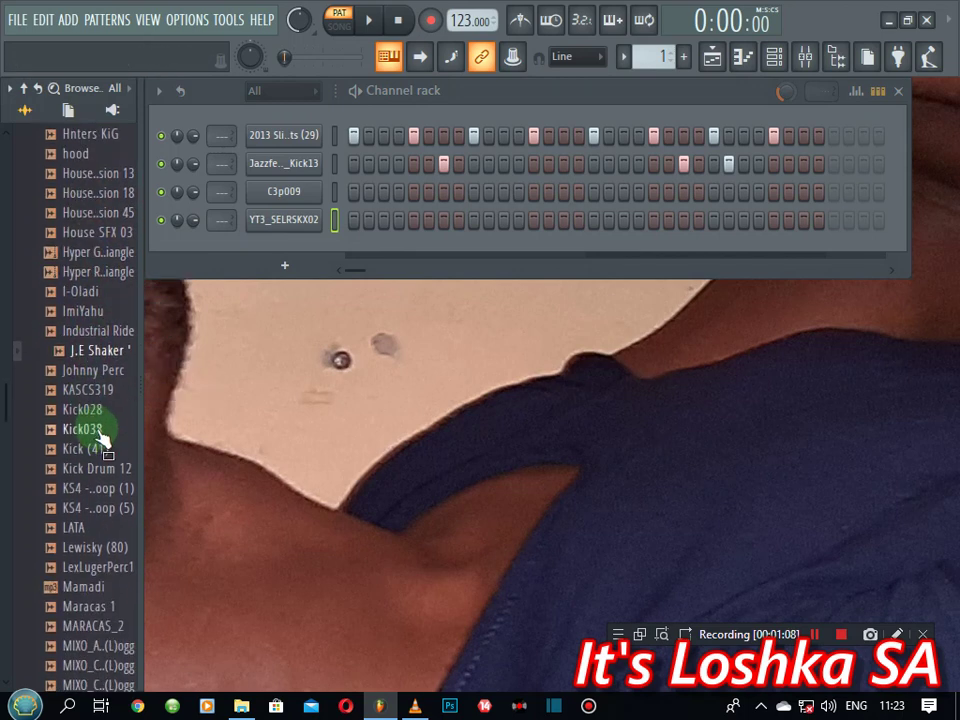
click(86, 390)
click(88, 406)
drag(90, 398, 288, 256)
- Audition the kick, shaker loop and percussion samples that follow and add Maracas 1 as a new channel
click(88, 448)
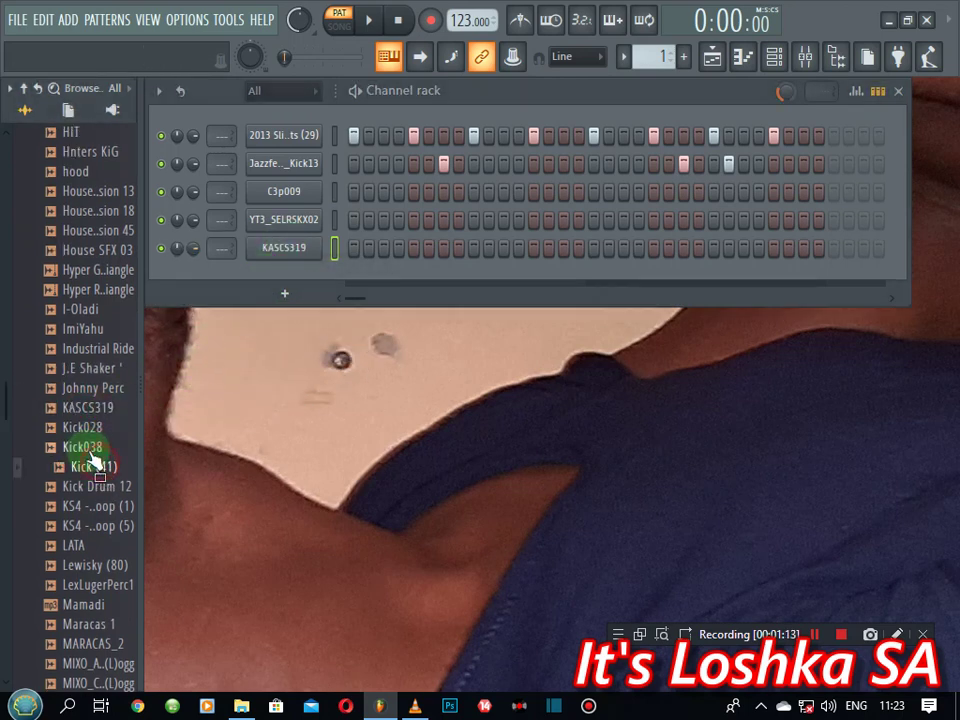
scroll(86, 465, down, 4)
click(86, 270)
click(94, 290)
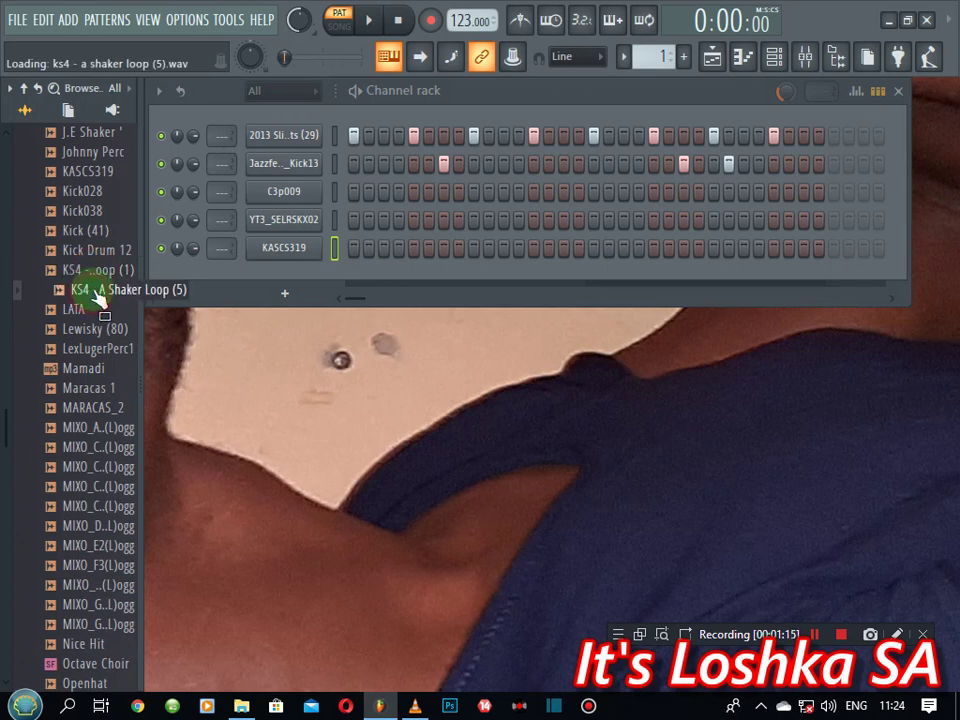
click(80, 309)
click(88, 349)
click(88, 388)
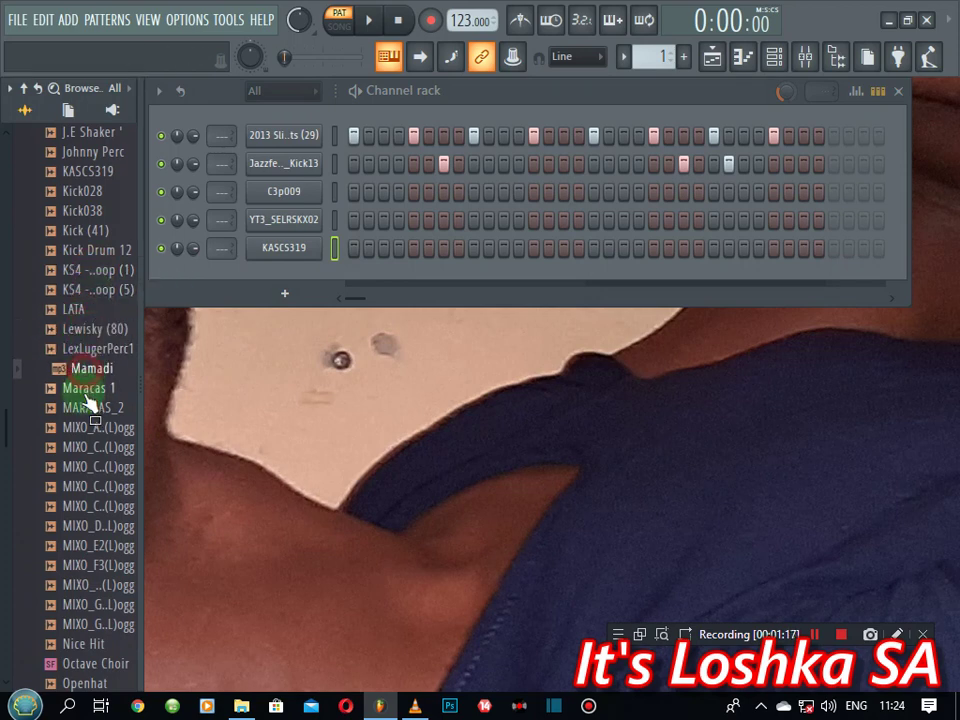
drag(88, 390, 292, 281)
- Audition the samples from the MIXO group through Openhat and Overhead Ride to PL_CABASA
click(106, 430)
scroll(103, 505, down, 1)
click(103, 513)
scroll(100, 470, down, 3)
click(96, 428)
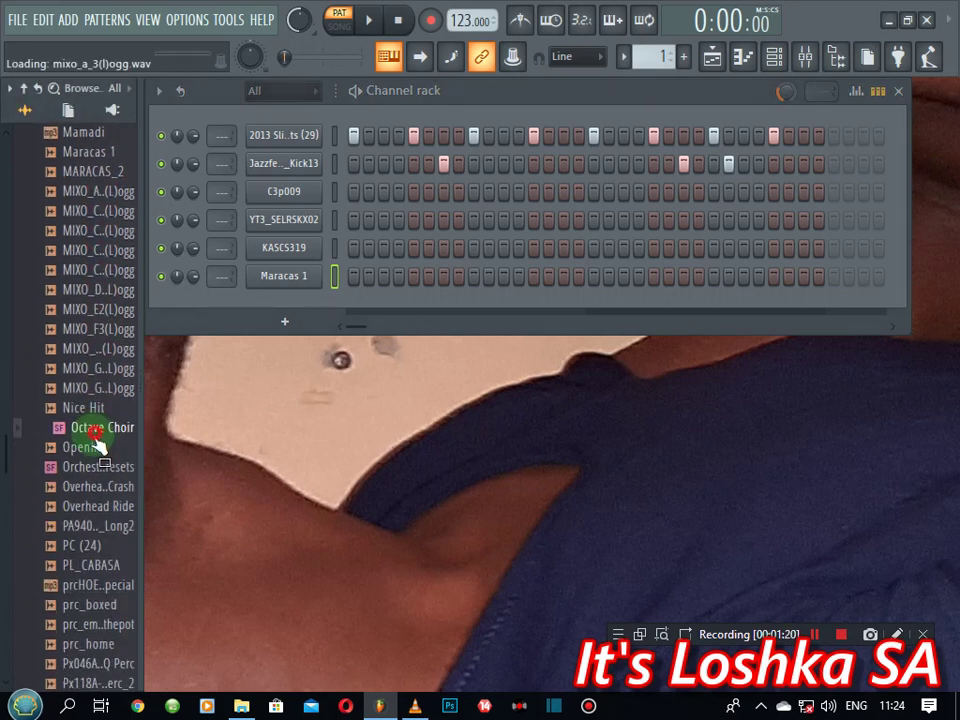
click(95, 448)
click(85, 487)
click(86, 506)
click(88, 527)
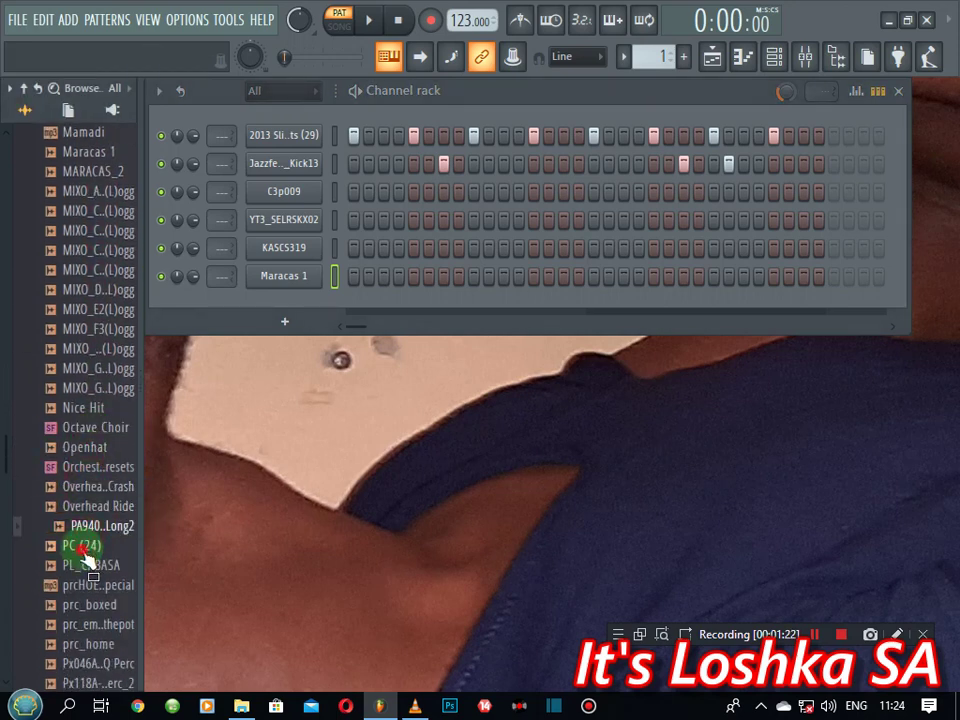
click(90, 565)
- Audition the prc percussion samples and add prc_emtythepot as a new channel
scroll(88, 440, down, 4)
click(92, 348)
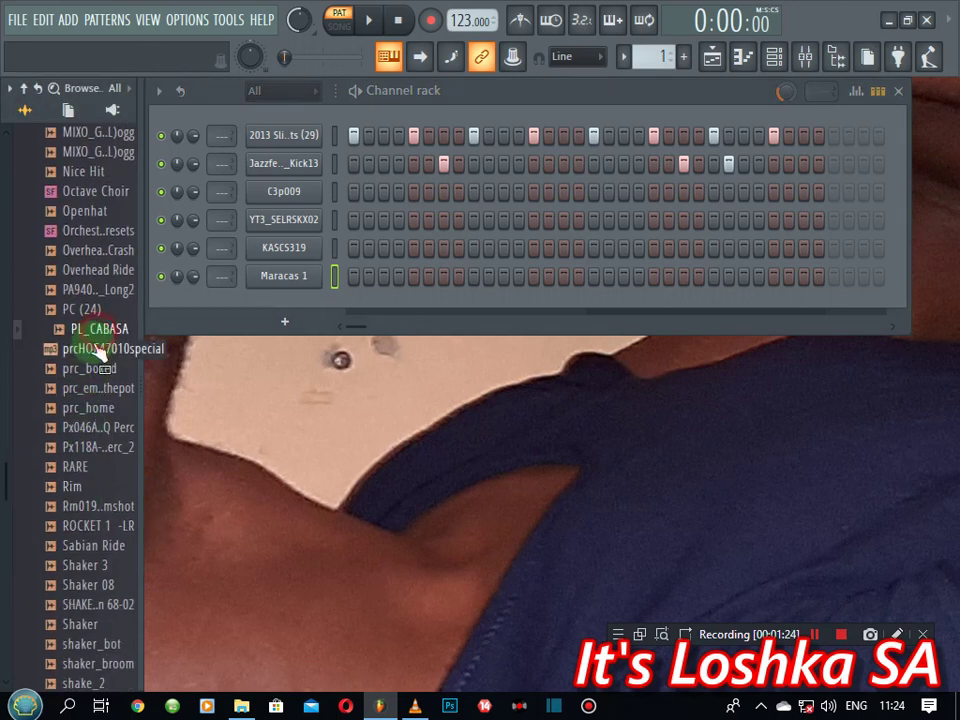
click(90, 368)
click(92, 388)
click(84, 408)
drag(90, 390, 262, 302)
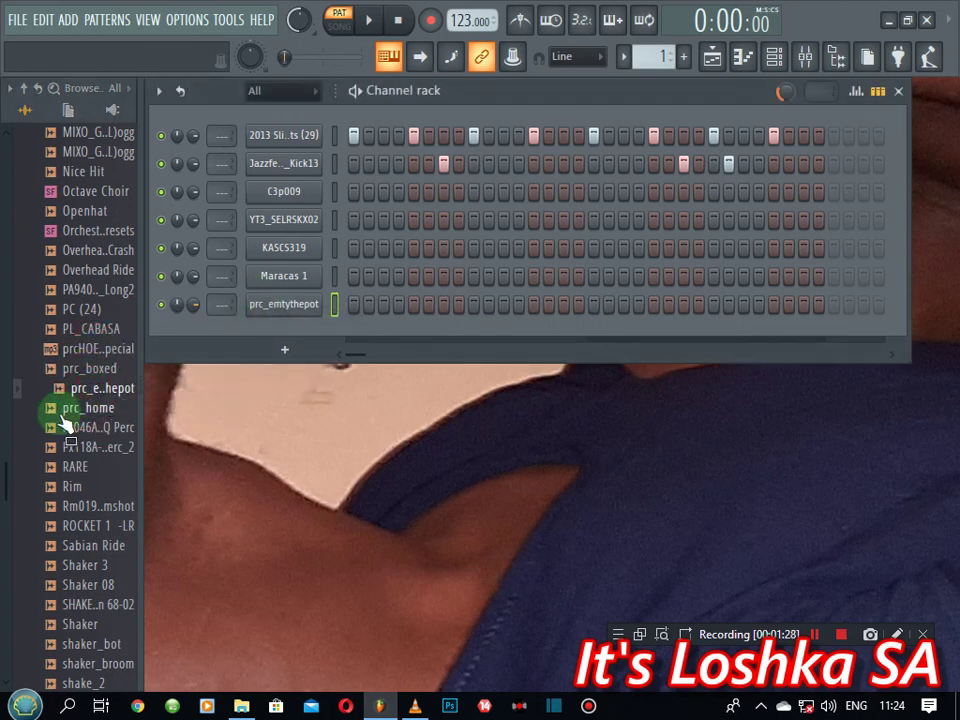
- Audition the samples between the Px046A percussion and Sabian Ride
drag(94, 427, 96, 455)
click(96, 449)
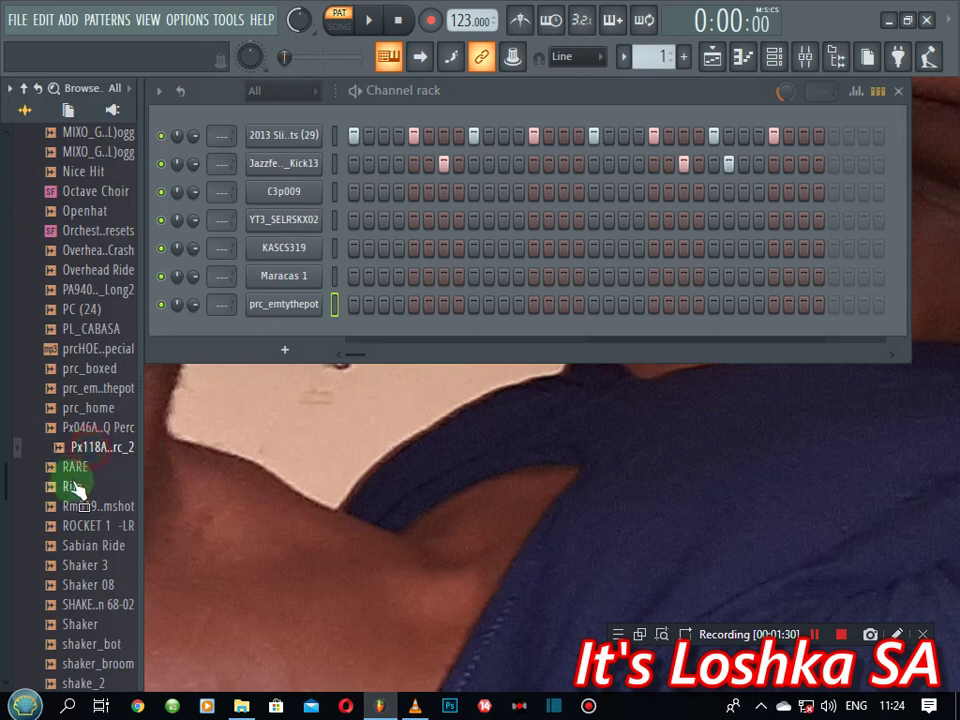
click(72, 467)
click(88, 527)
click(90, 545)
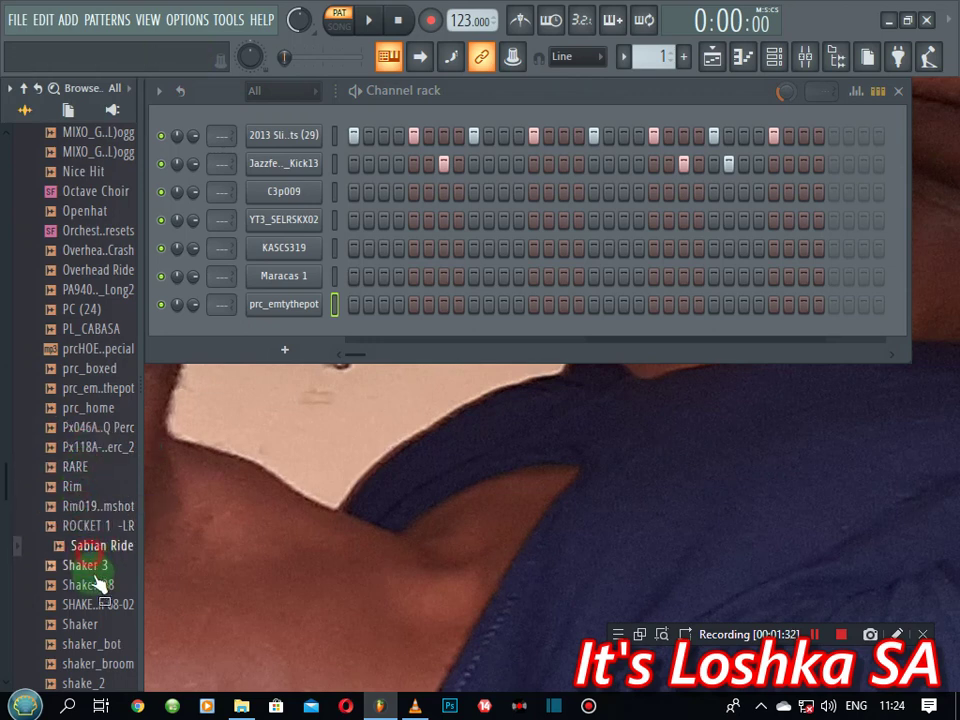
- Add Shaker 08 as a new channel and fill every 8 steps of it
click(92, 565)
click(94, 585)
drag(105, 590, 283, 328)
right_click(285, 332)
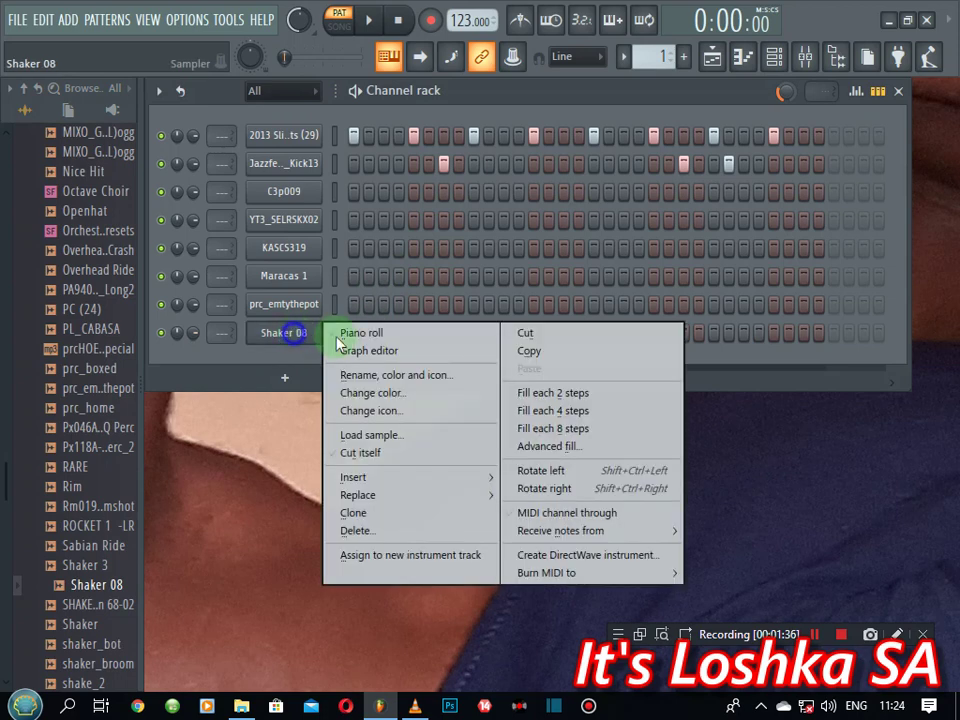
click(527, 429)
- Place C3p009 hits on steps 12 and 28 while playing the pattern
key(space)
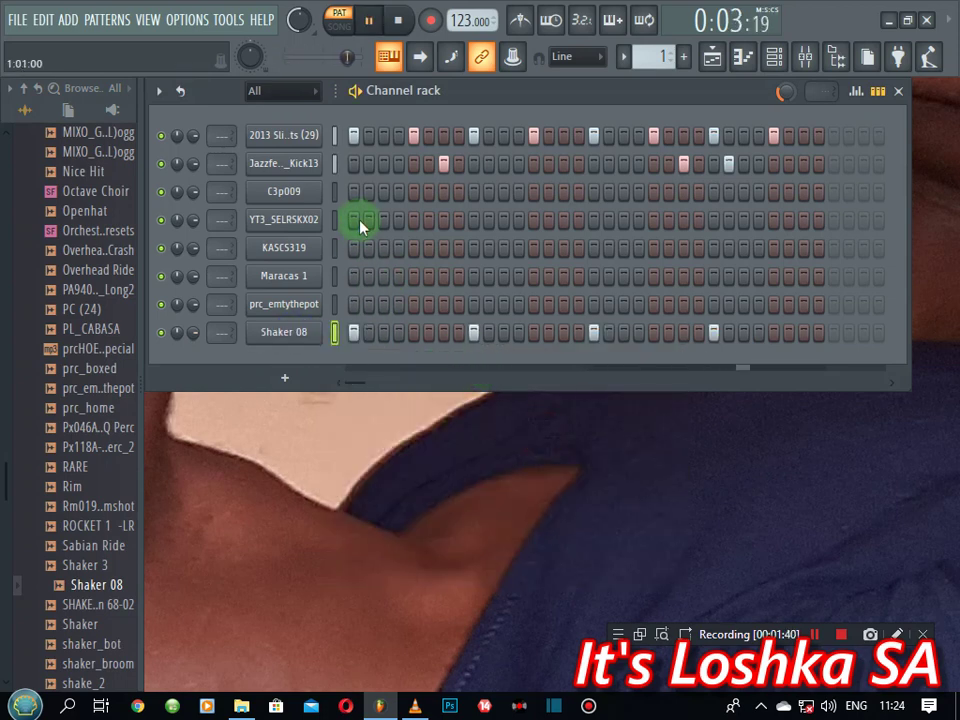
click(518, 191)
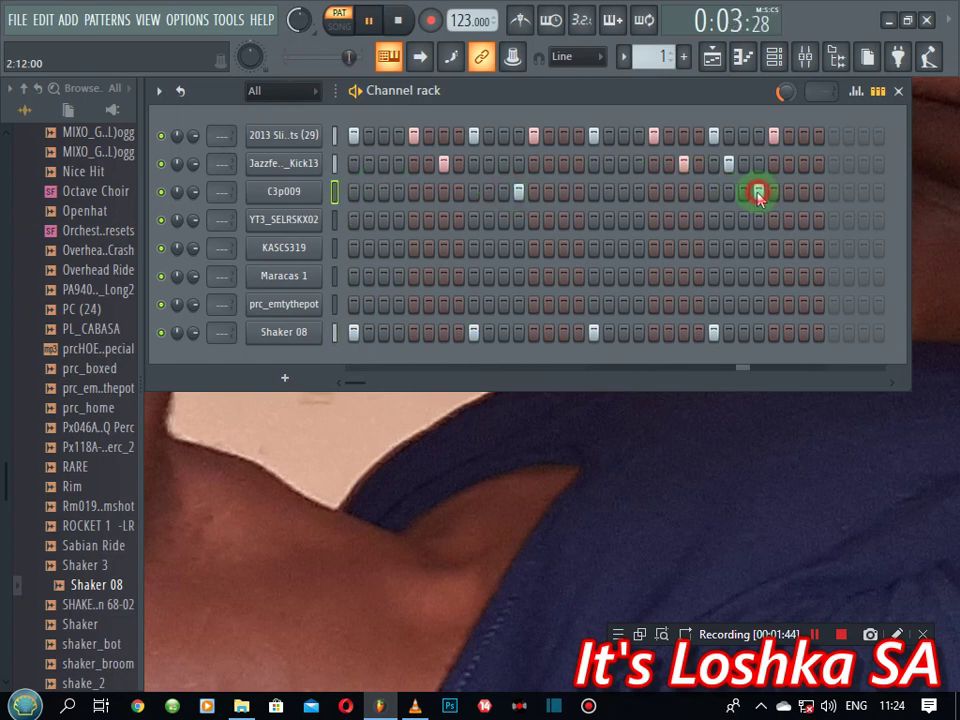
key(space)
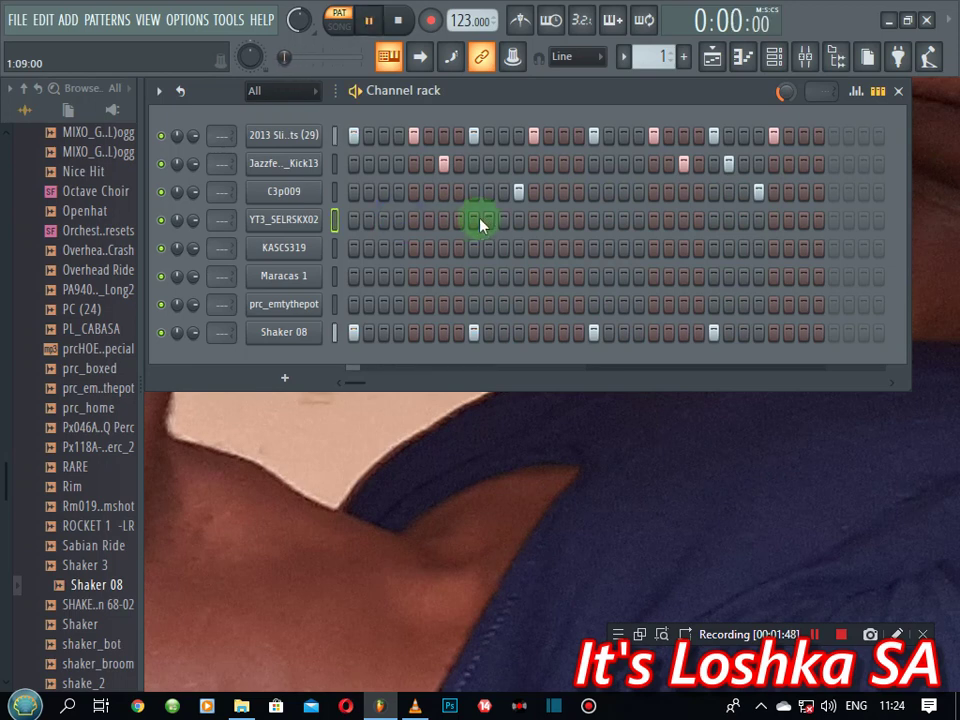
- Place YT3_SELRSKX02 hits on steps 12, 15, 28 and 31 while the pattern plays
click(520, 220)
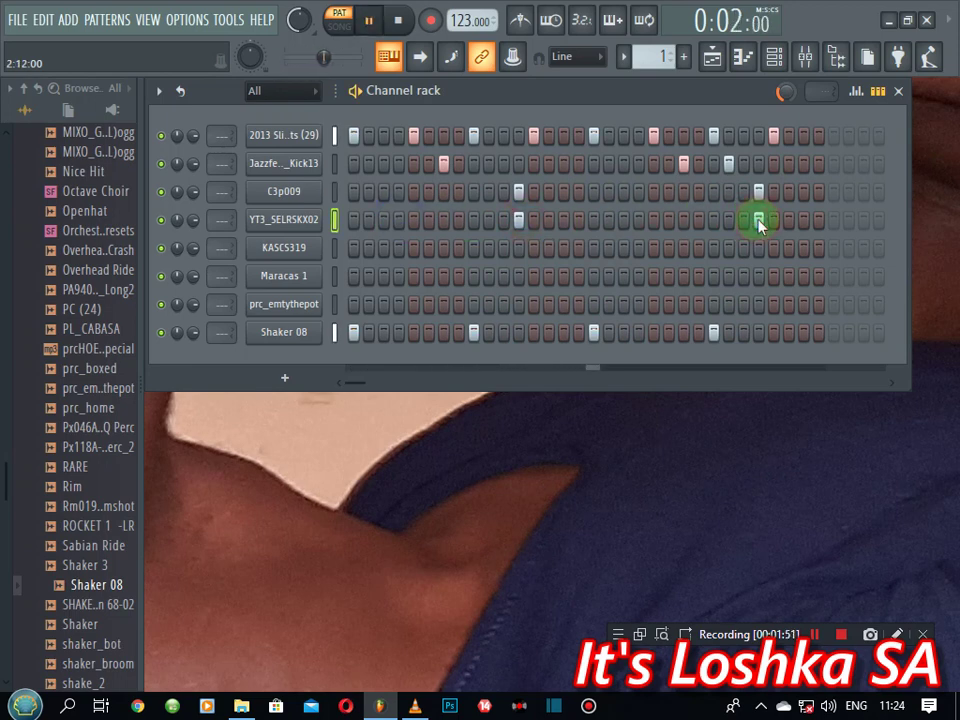
click(789, 221)
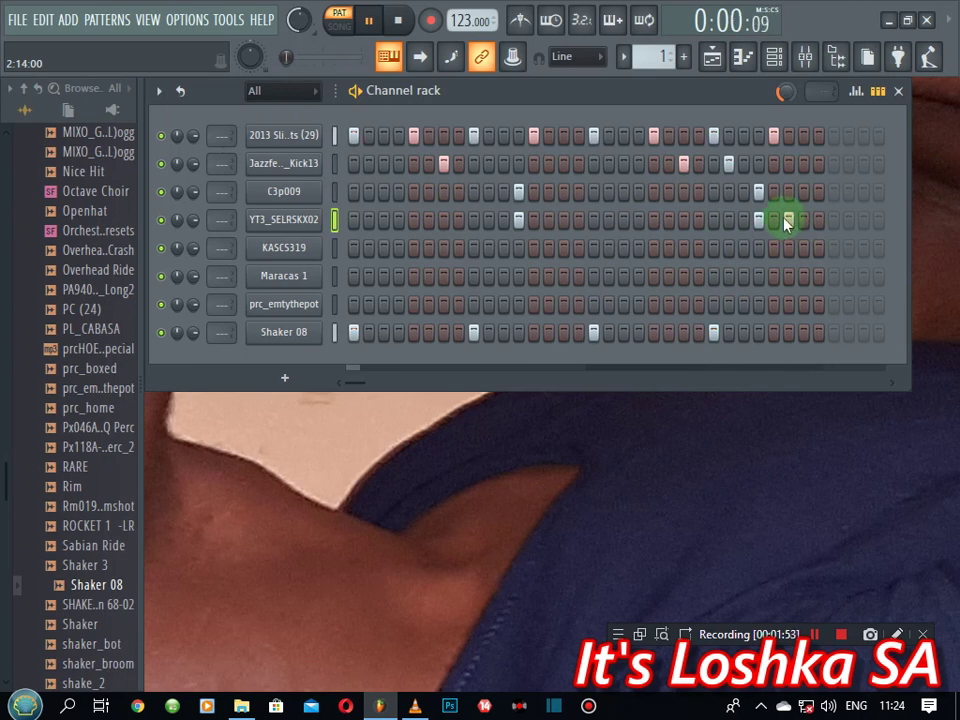
right_click(785, 218)
click(563, 220)
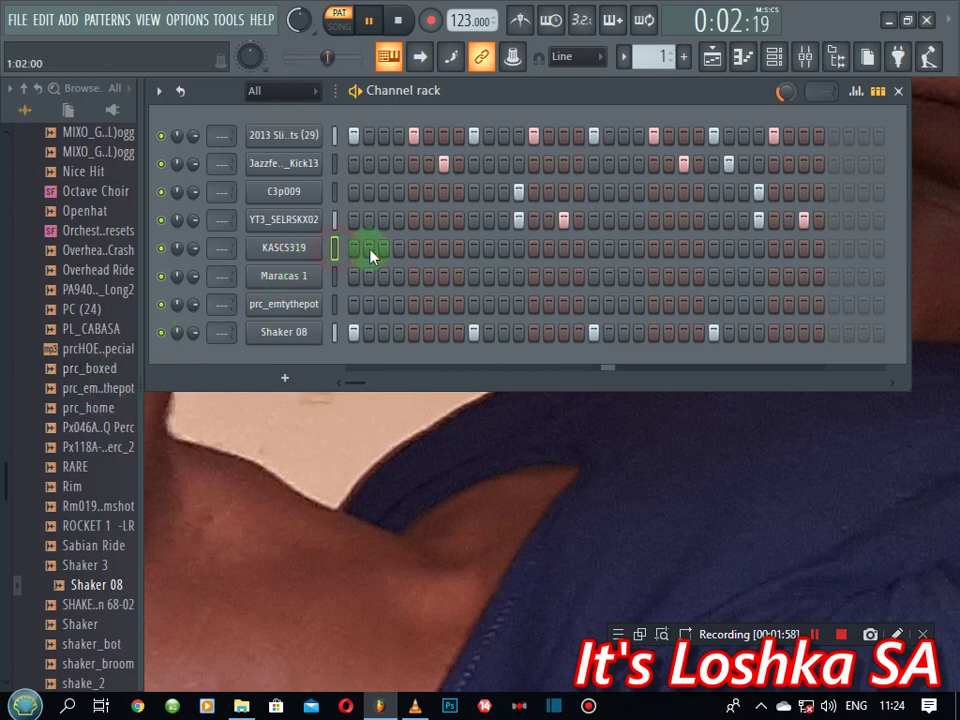
- Program KASCS319 hits on steps 7, 12, 15, 23, 28 and 31, checking them against the playing pattern
click(398, 248)
click(443, 249)
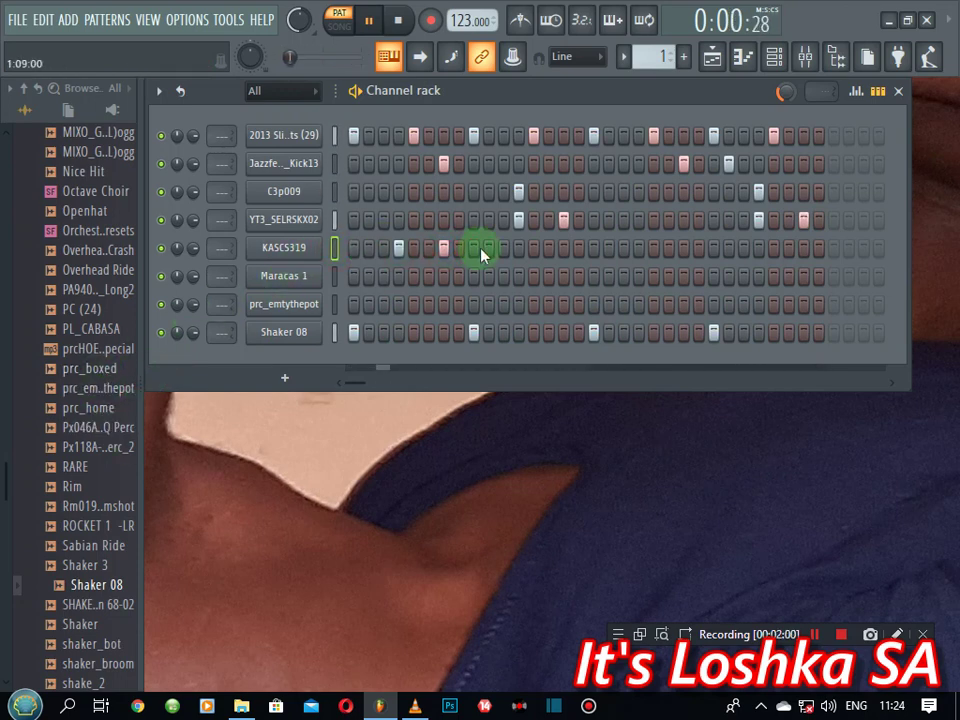
key(space)
key(space)
key(space)
click(443, 249)
click(503, 249)
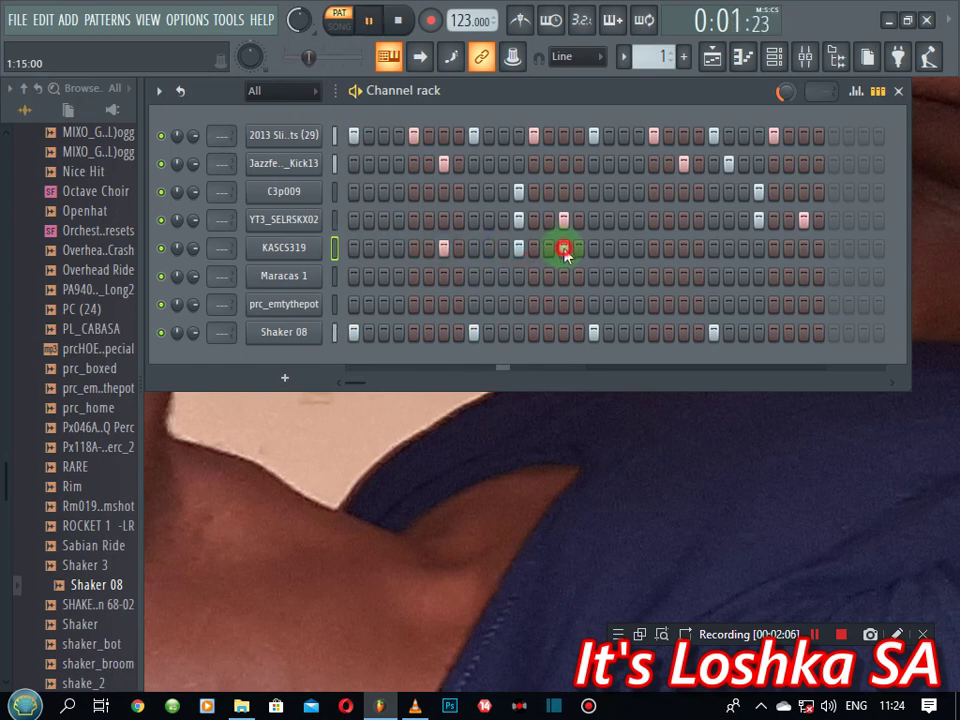
key(space)
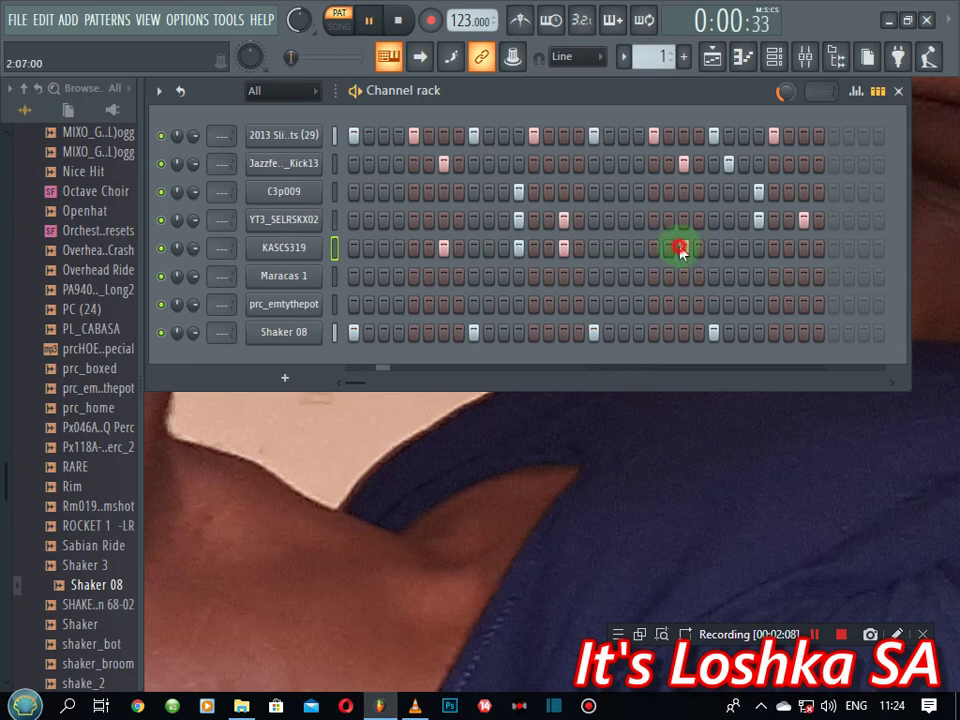
click(801, 248)
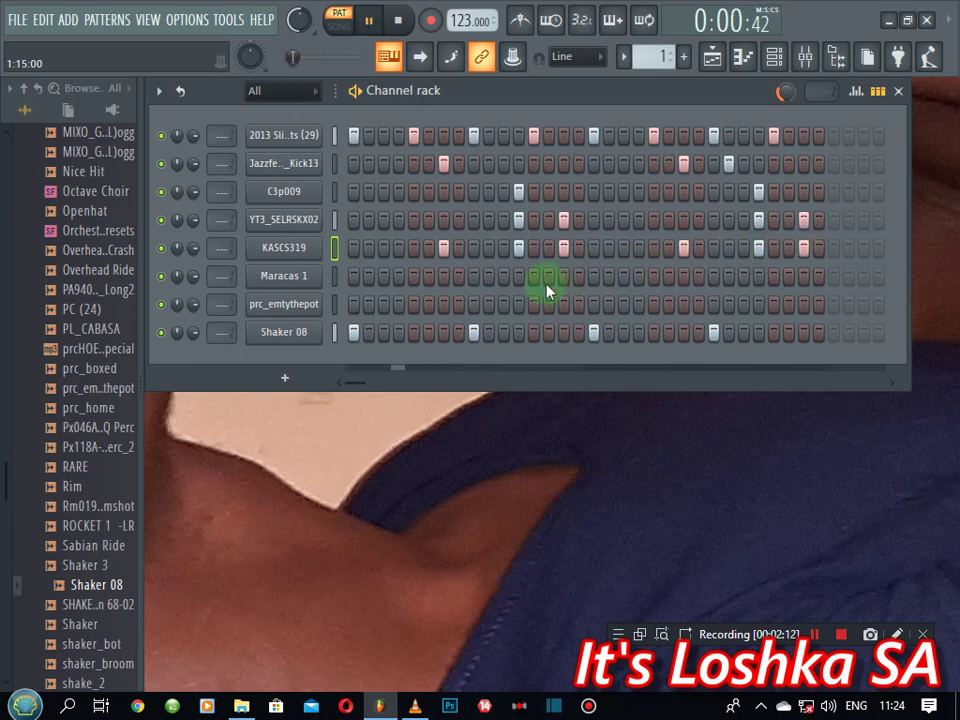
- Fill every 8 steps of Maracas 1 and place prc_emtythepot hits on steps 15 and 31
right_click(311, 277)
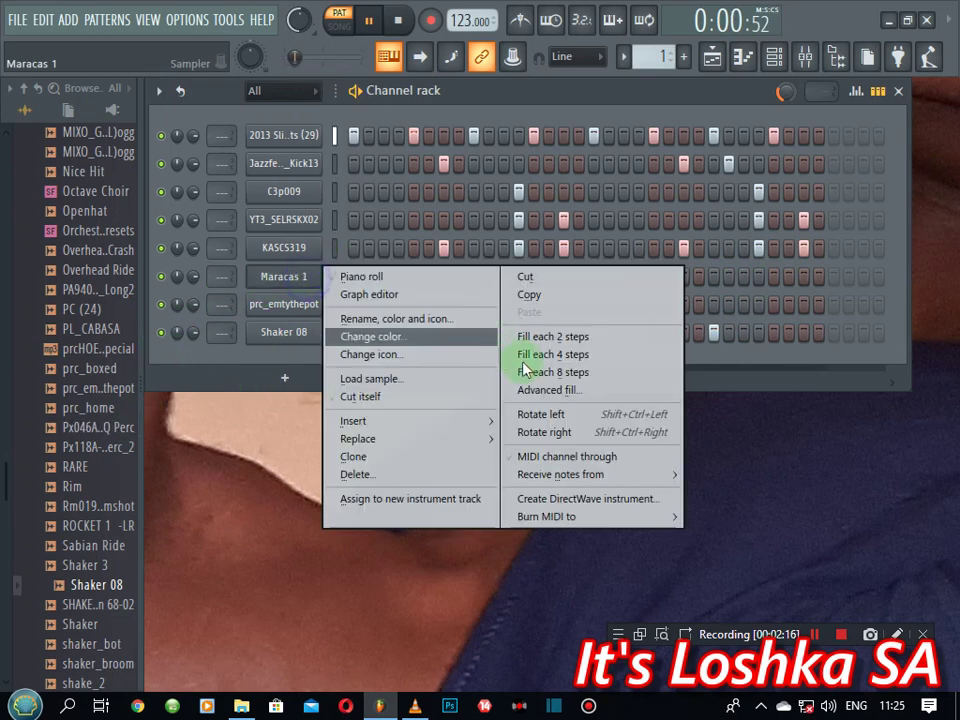
click(543, 373)
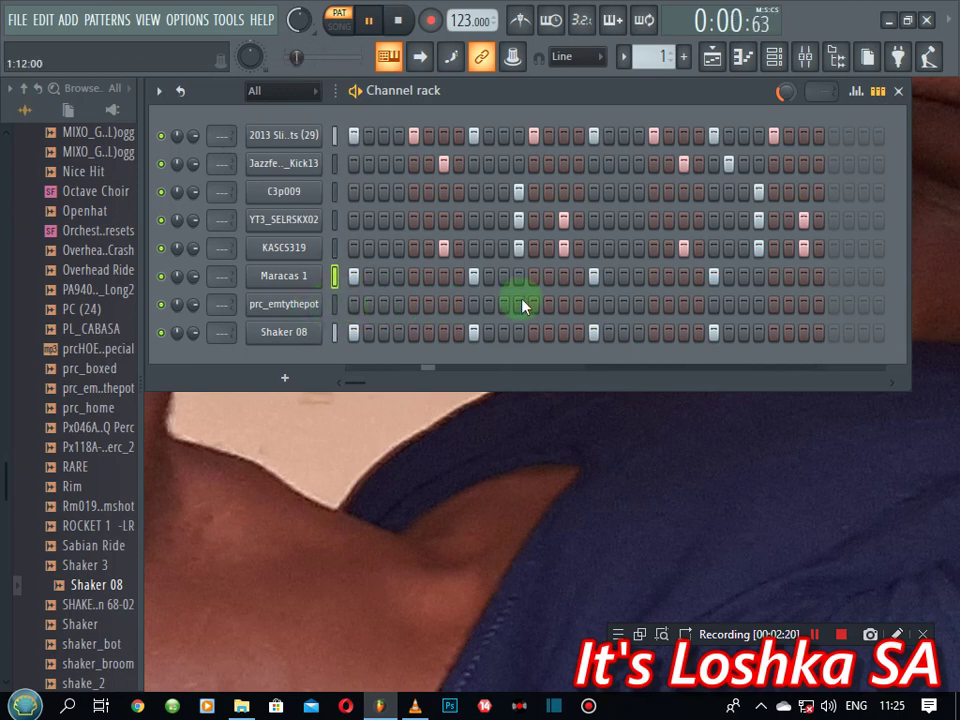
click(565, 304)
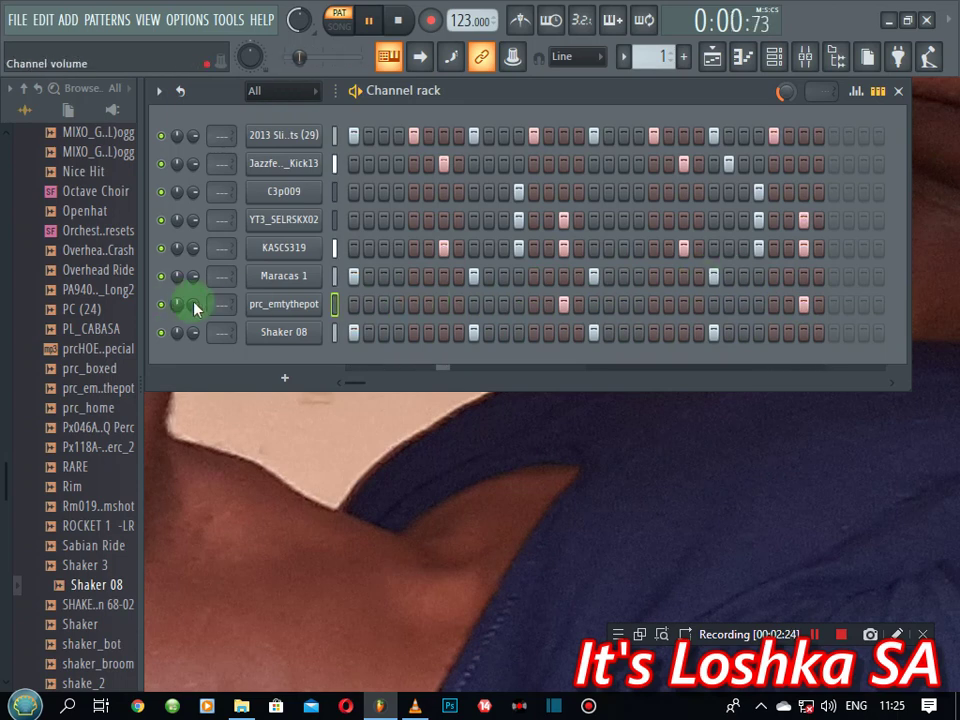
- Lower the prc_emtythepot channel volume and adjust the master volume while the pattern plays
drag(192, 307, 192, 325)
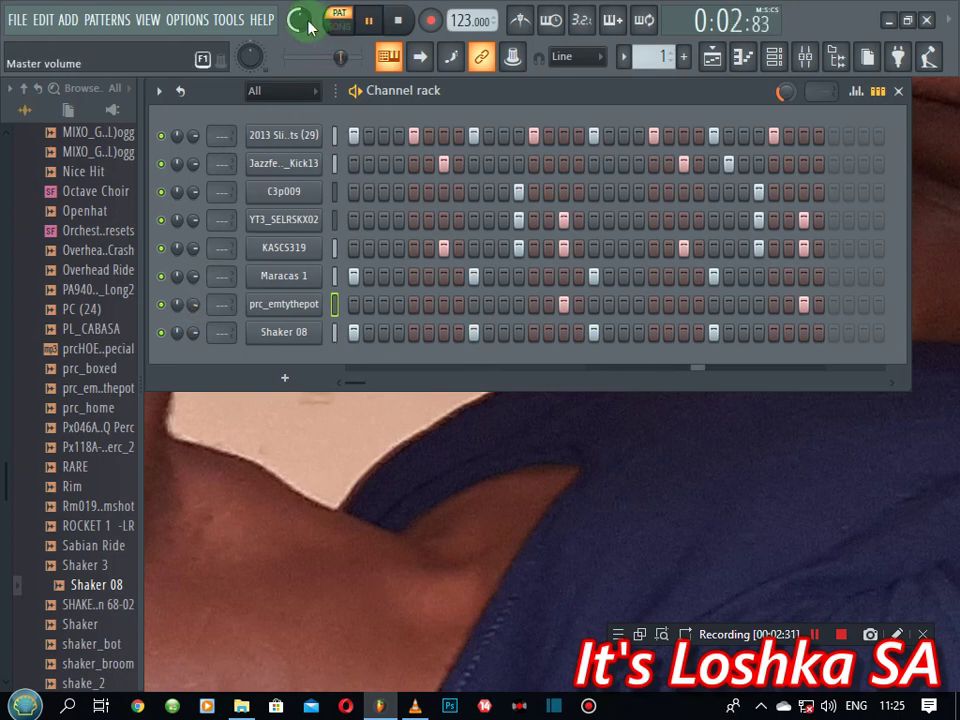
drag(305, 22, 305, 22)
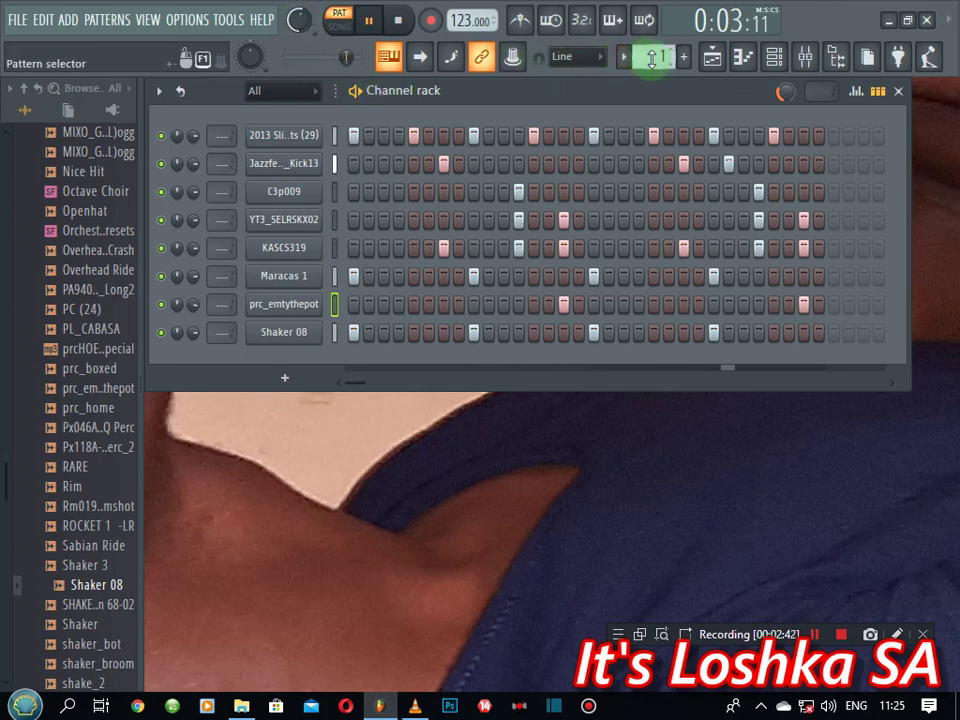
- Switch to Pattern 2 and create a channel filter group named Plugs
scroll(652, 58, up, 1)
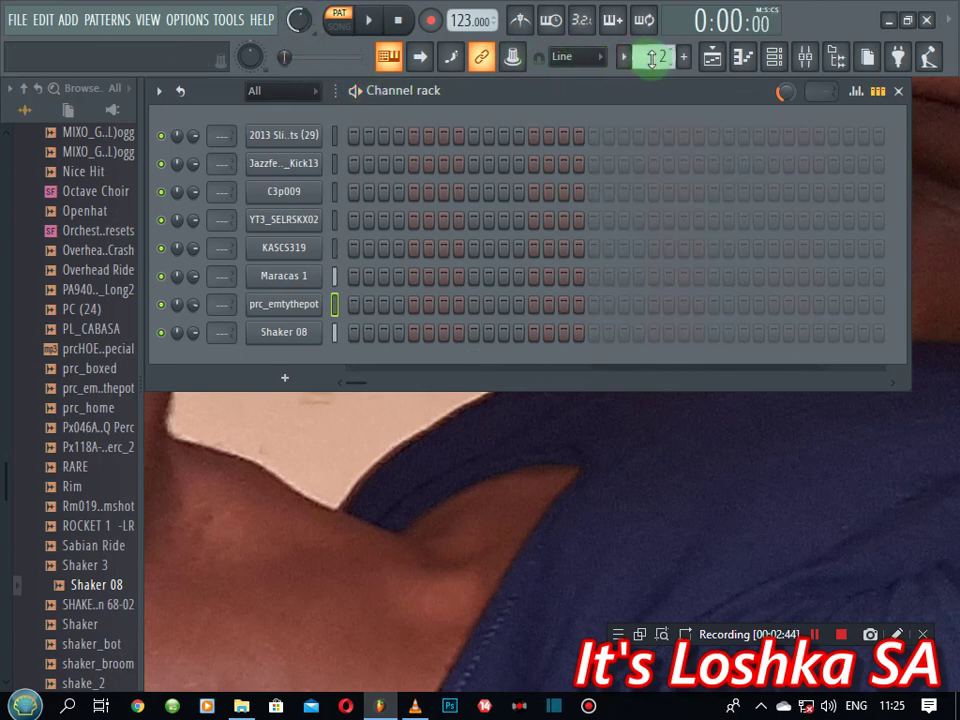
right_click(288, 92)
click(305, 101)
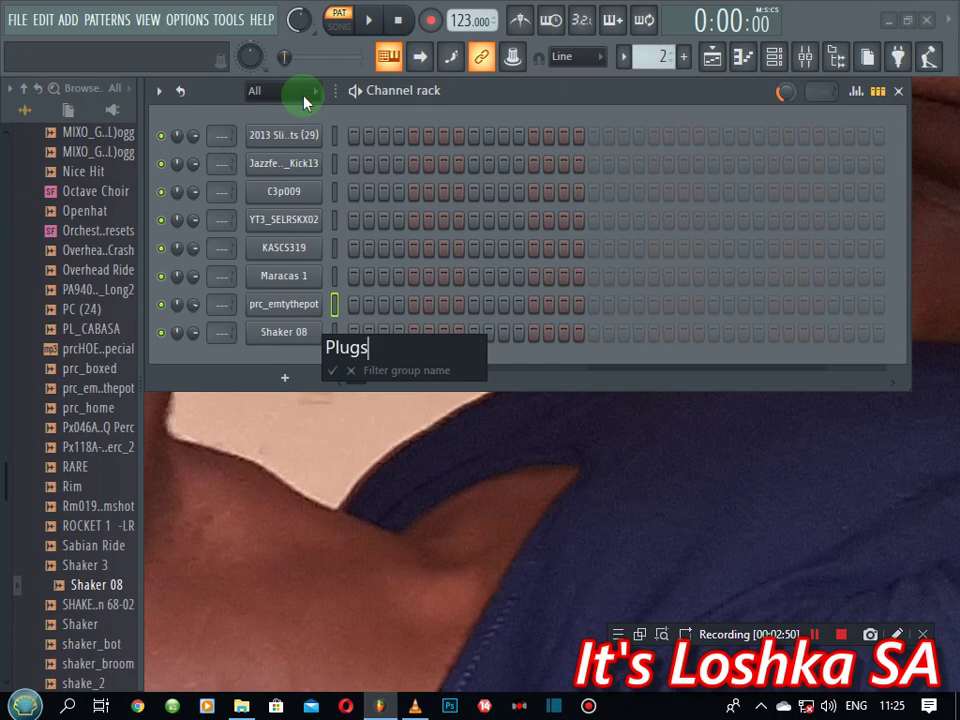
key(Return)
- Add a Sytrus channel to the Plugs group and load its Orchestral 1 preset
click(287, 182)
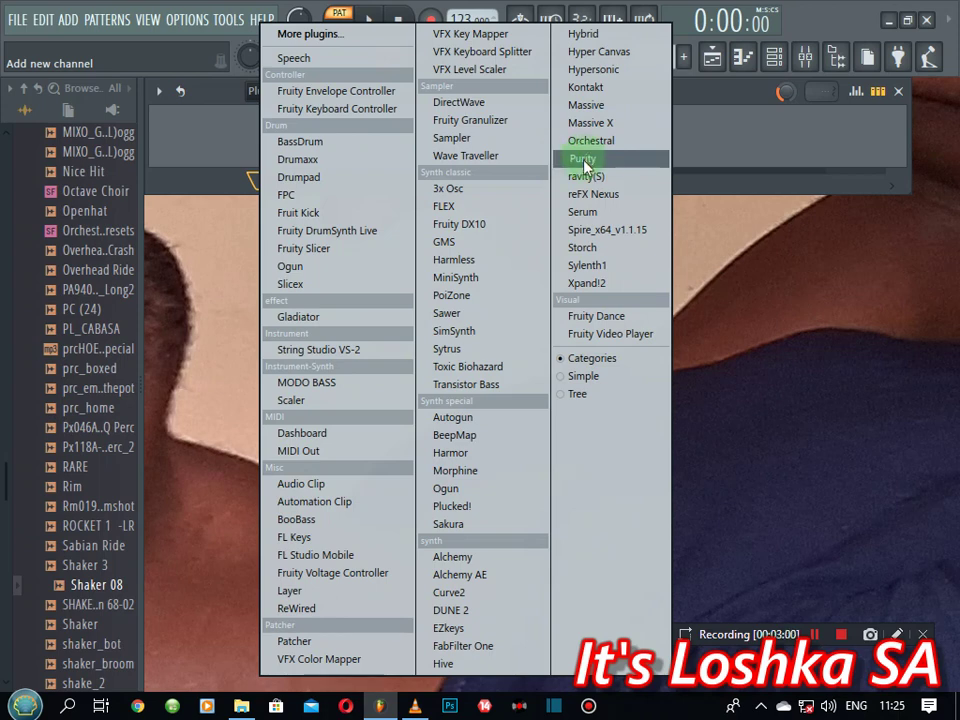
click(450, 349)
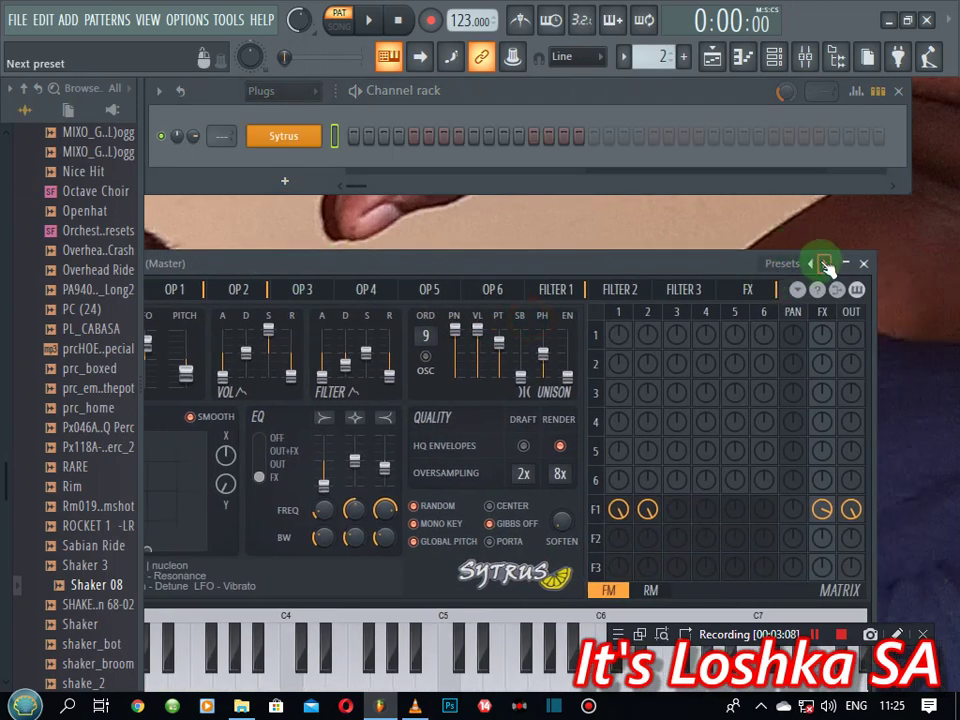
click(824, 264)
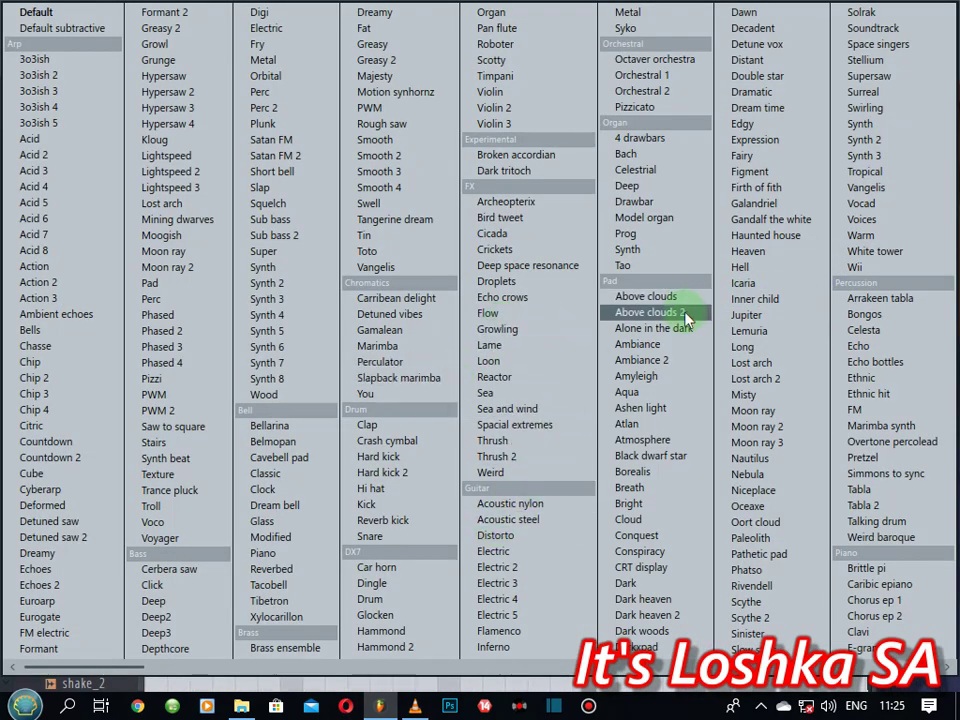
click(662, 75)
- Audition some keys and draw a D3 note spanning bars 1 to 8 in the Orchestral 1 piano roll
right_click(300, 135)
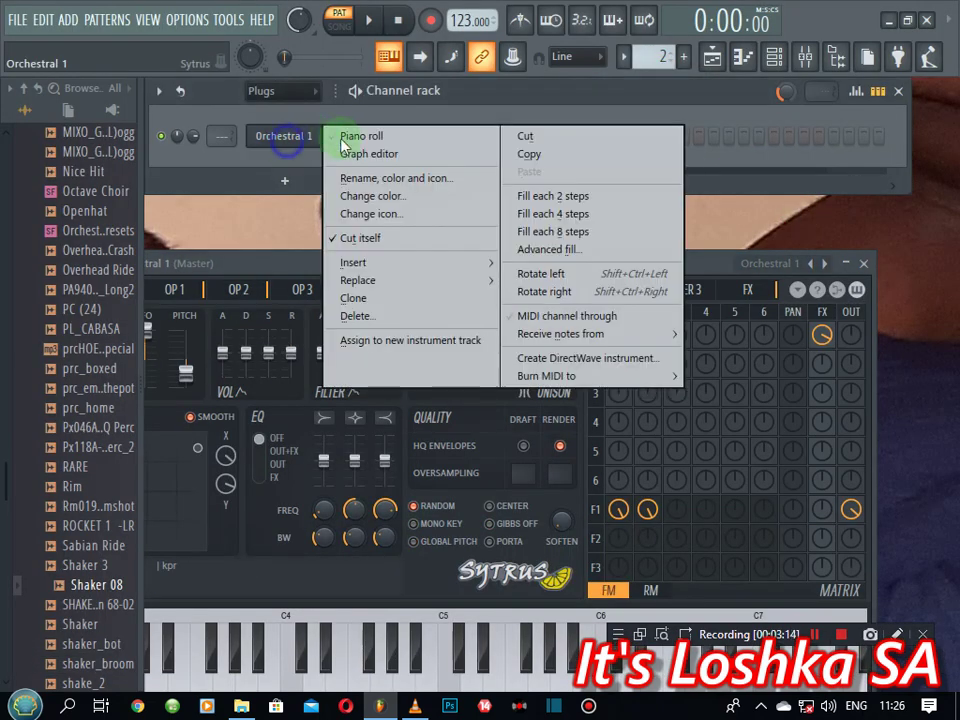
click(350, 135)
click(191, 465)
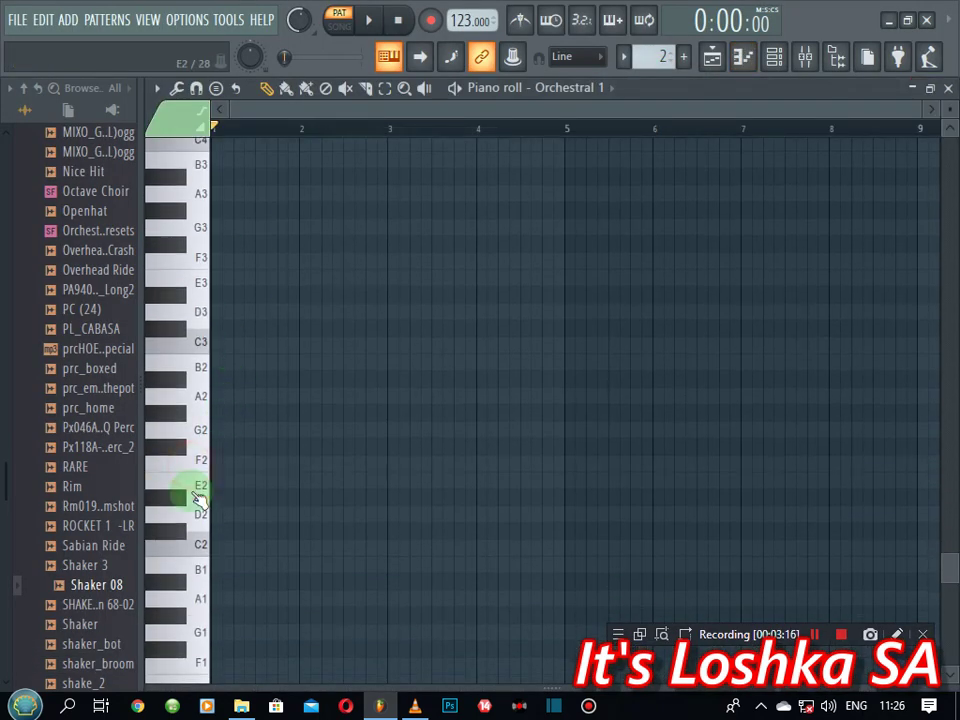
click(191, 492)
click(201, 316)
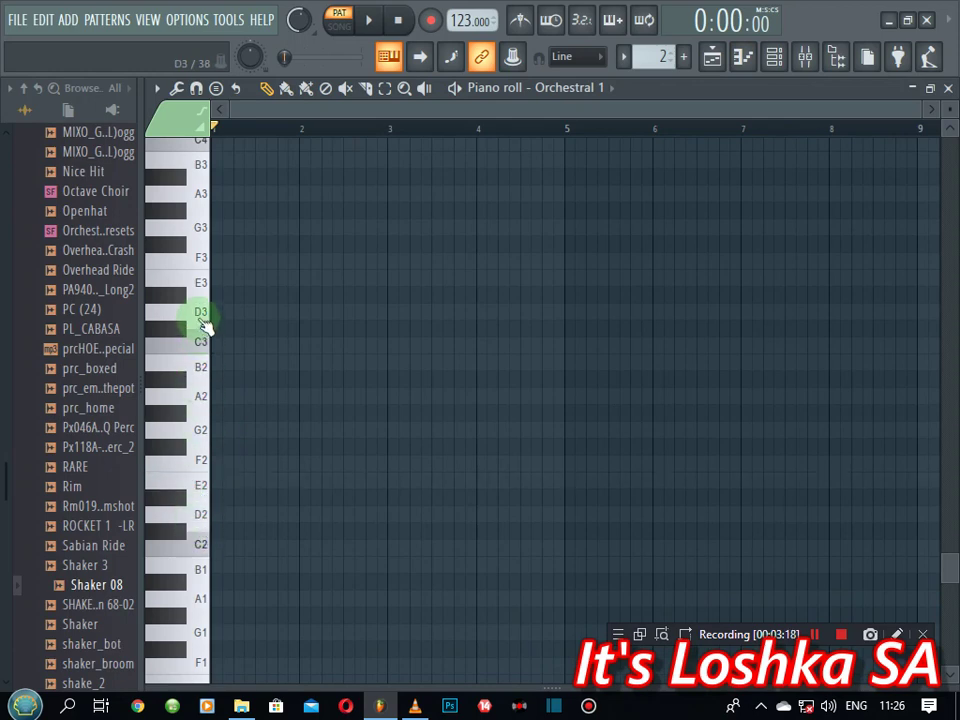
click(216, 313)
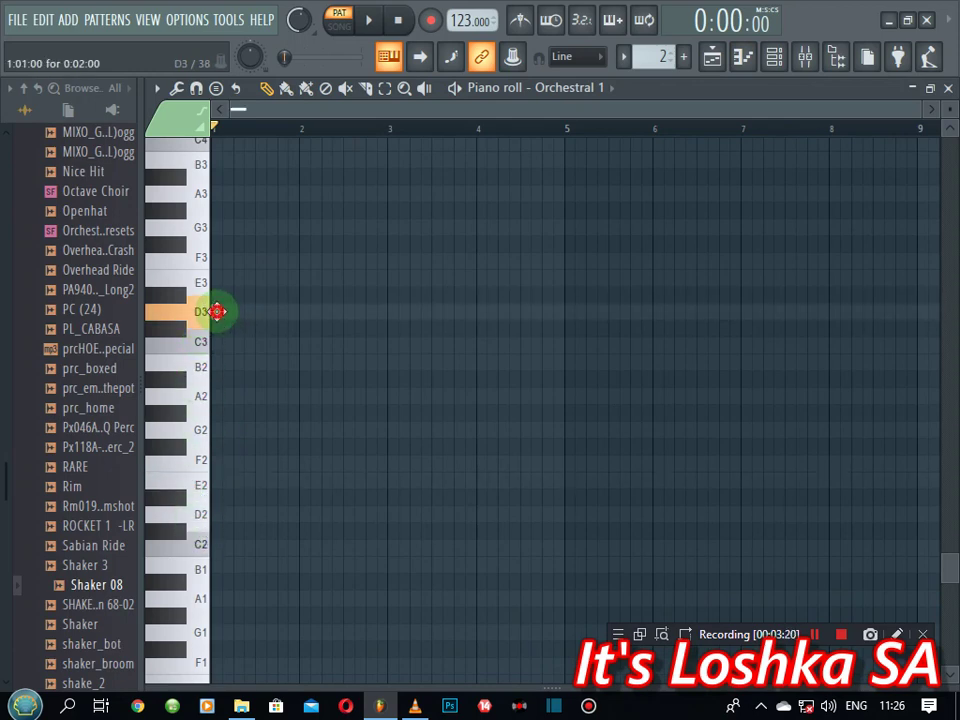
mouse_move(217, 313)
mouse_down()
mouse_move(563, 319)
mouse_move(531, 323)
mouse_move(951, 225)
mouse_move(831, 270)
mouse_move(838, 280)
mouse_up()
- Place a Pattern 2 clip on Track 2 of the playlist, starting at bar 1
click(712, 58)
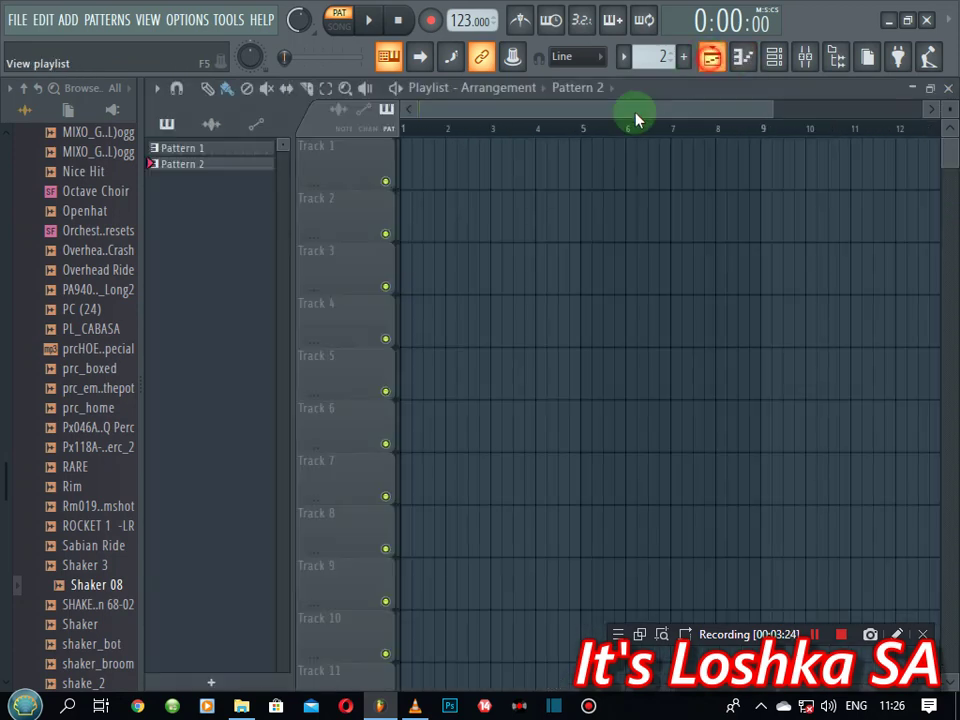
click(474, 198)
drag(643, 228, 425, 238)
- Place four consecutive Pattern 1 clips on Track 1, covering bars 1 to 8
click(212, 150)
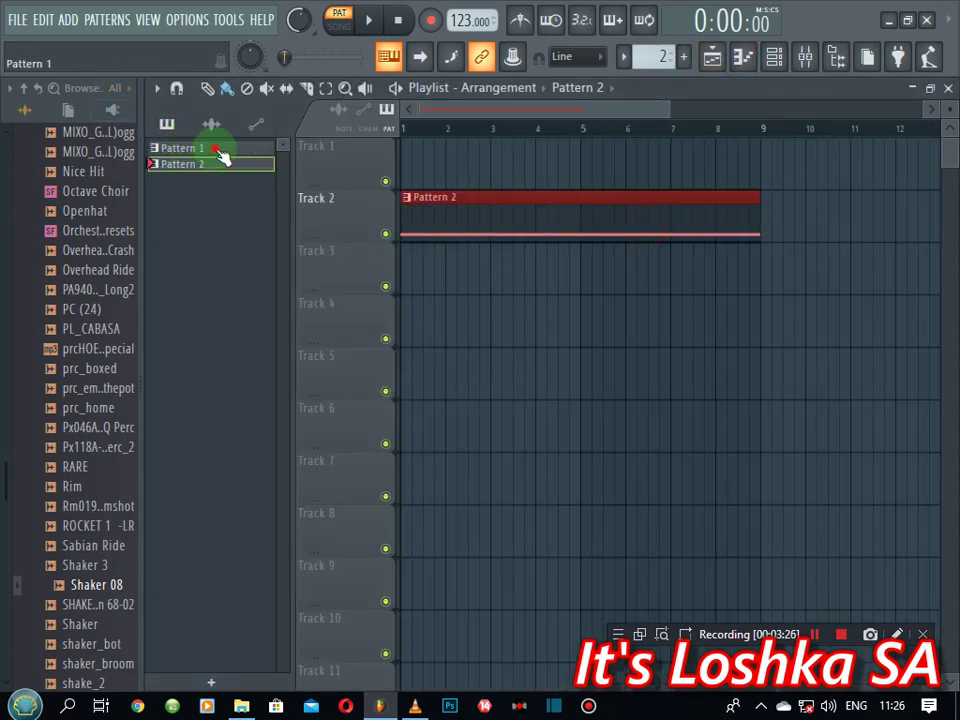
drag(496, 162, 371, 170)
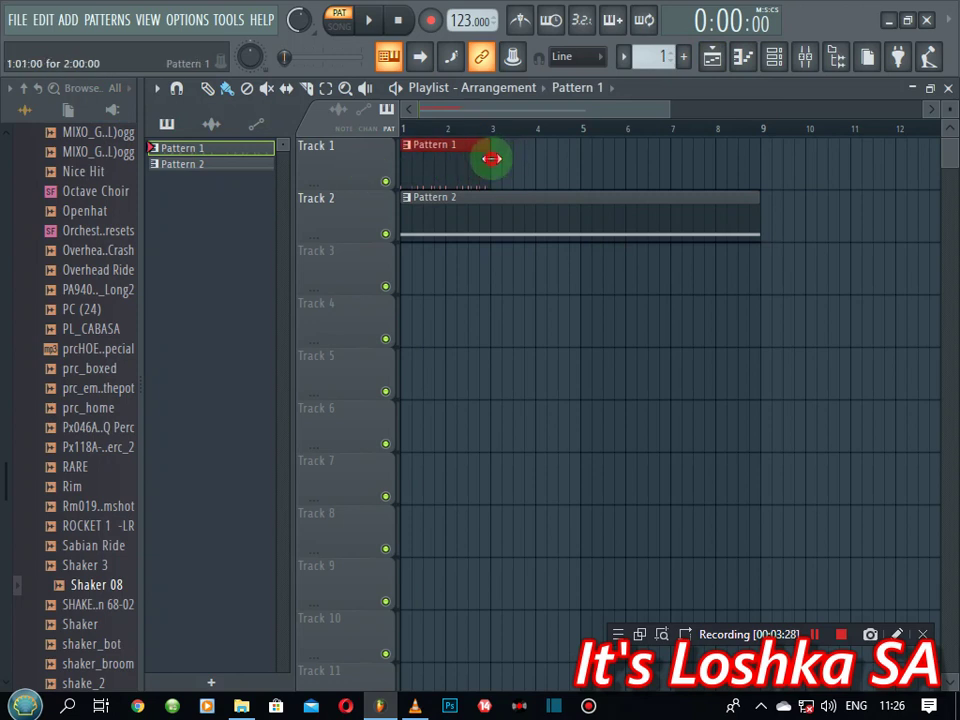
drag(499, 166, 685, 170)
click(645, 370)
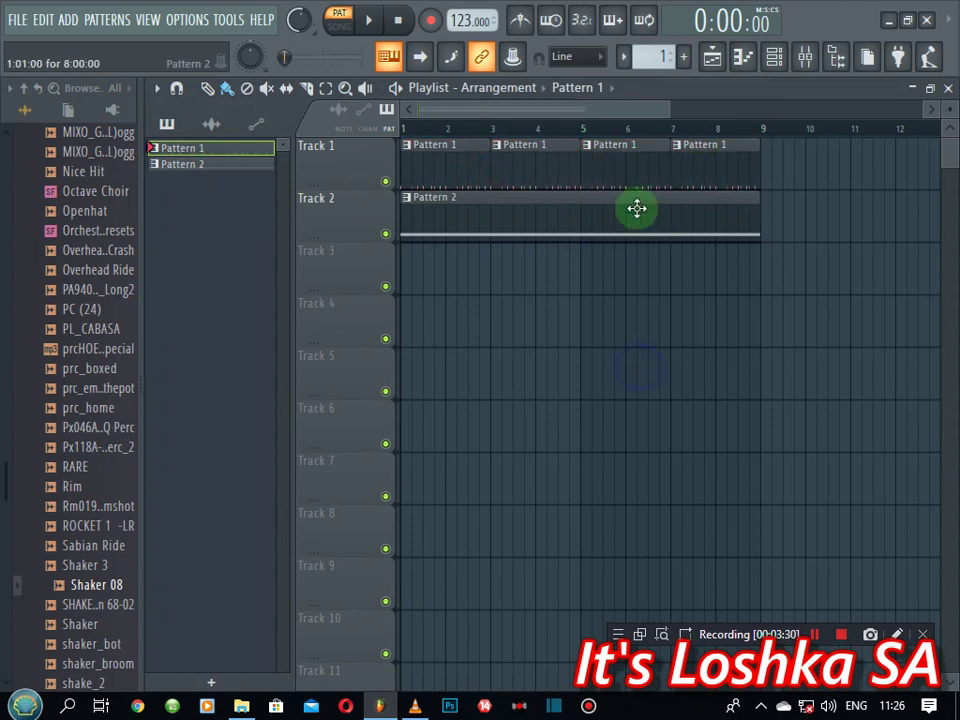
- Play the arrangement in song mode and lower the Orchestral 1 channel volume to about 42%
click(627, 223)
click(774, 57)
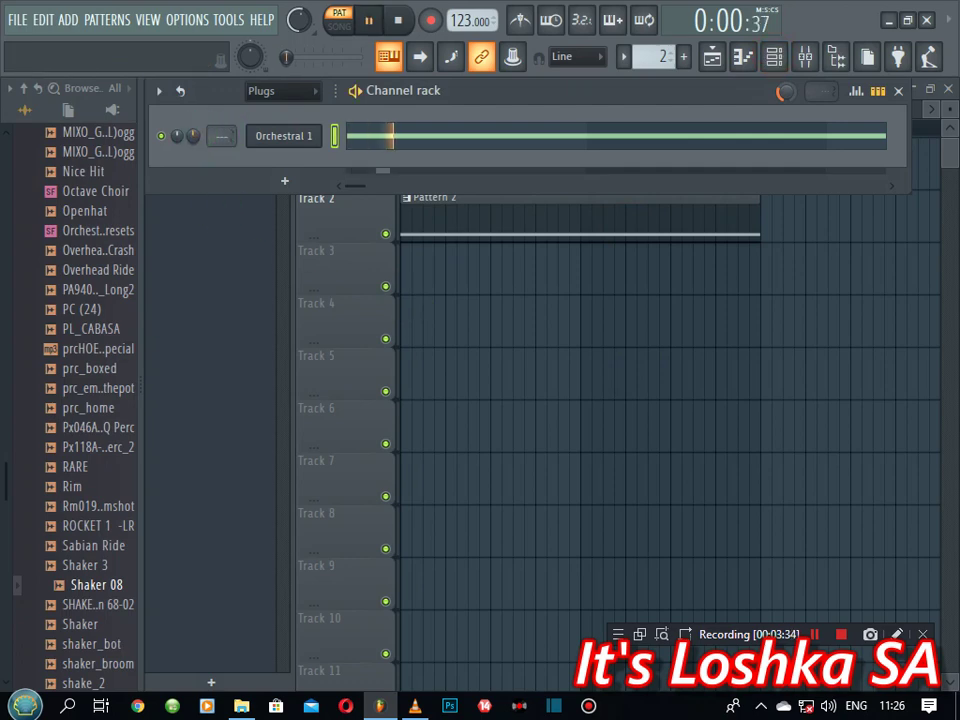
key(space)
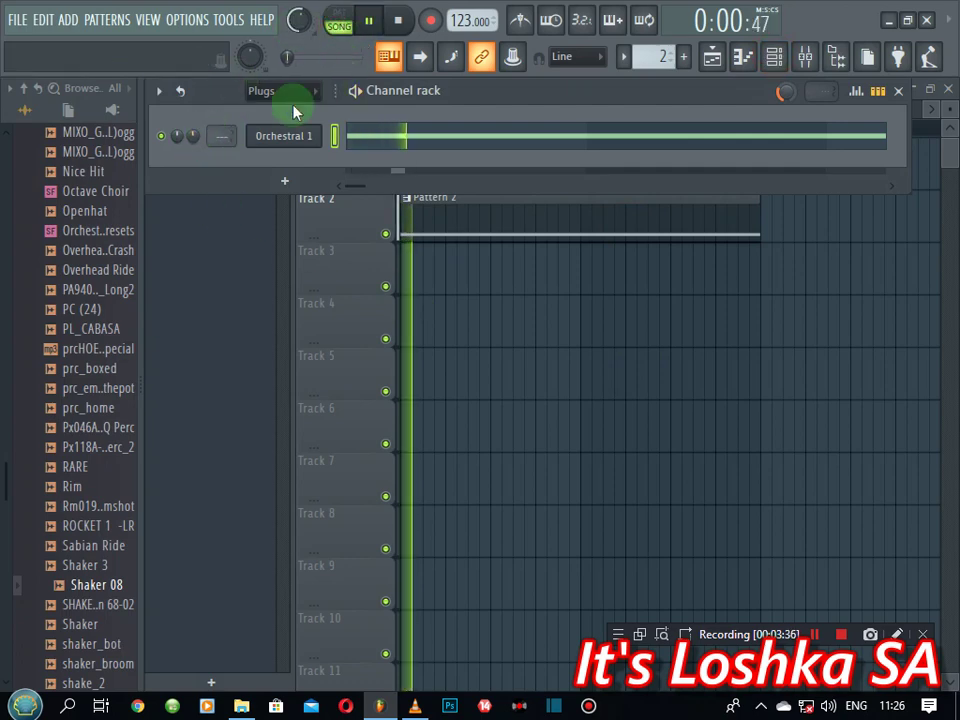
drag(193, 137, 193, 176)
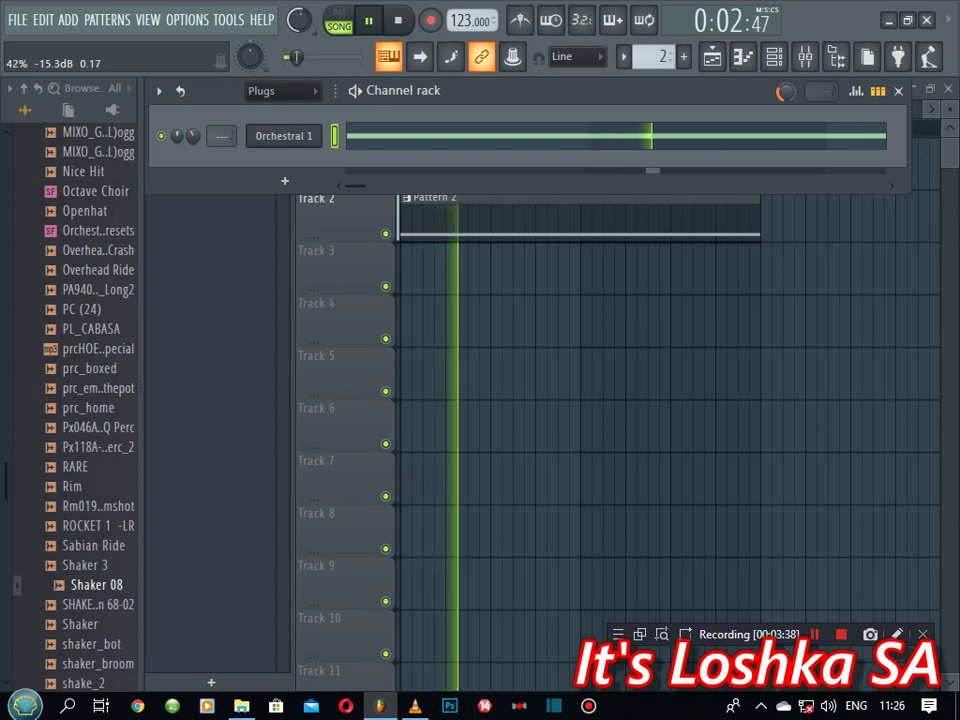
- Add an eight-bar D4 note above the D3 note in the Orchestral 1 piano roll and listen to the song
click(359, 138)
key(space)
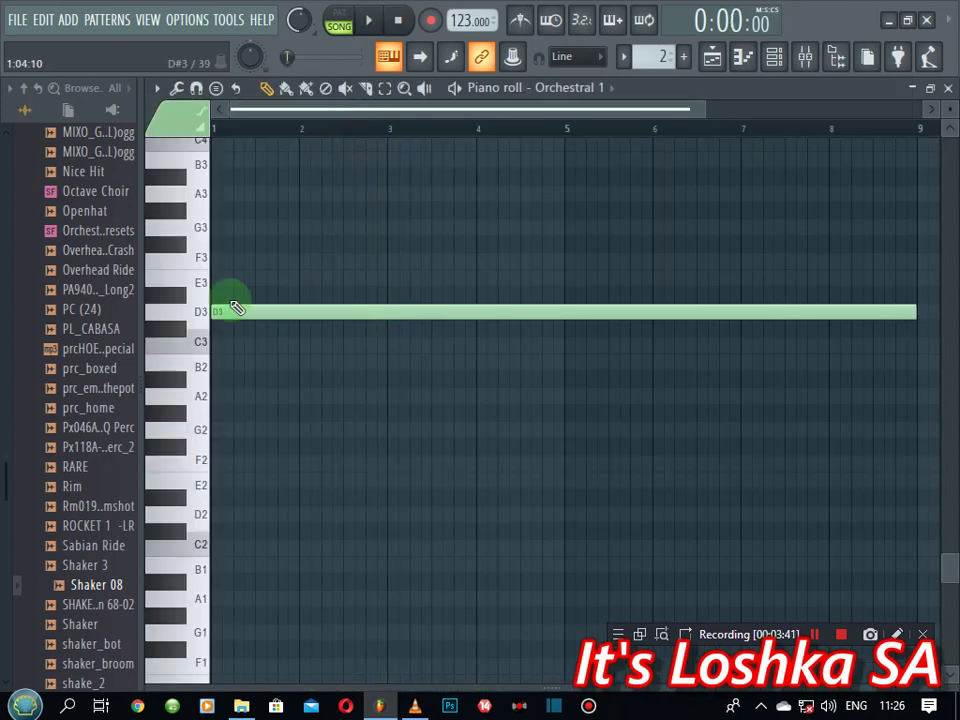
scroll(231, 310, up, 3)
click(212, 314)
drag(227, 318, 229, 369)
key(space)
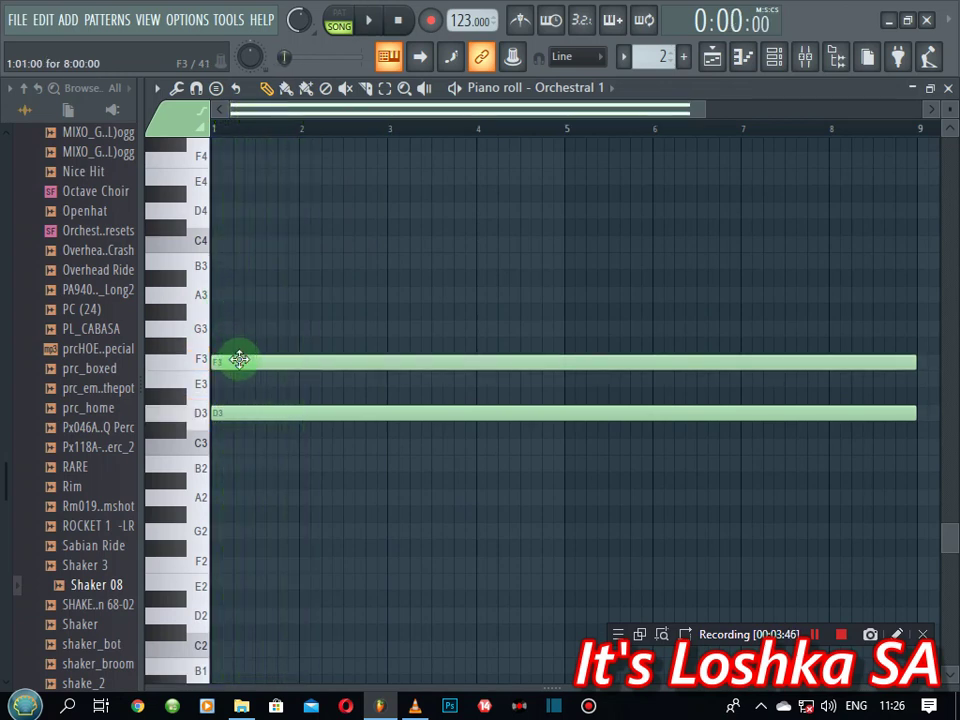
drag(236, 357, 252, 208)
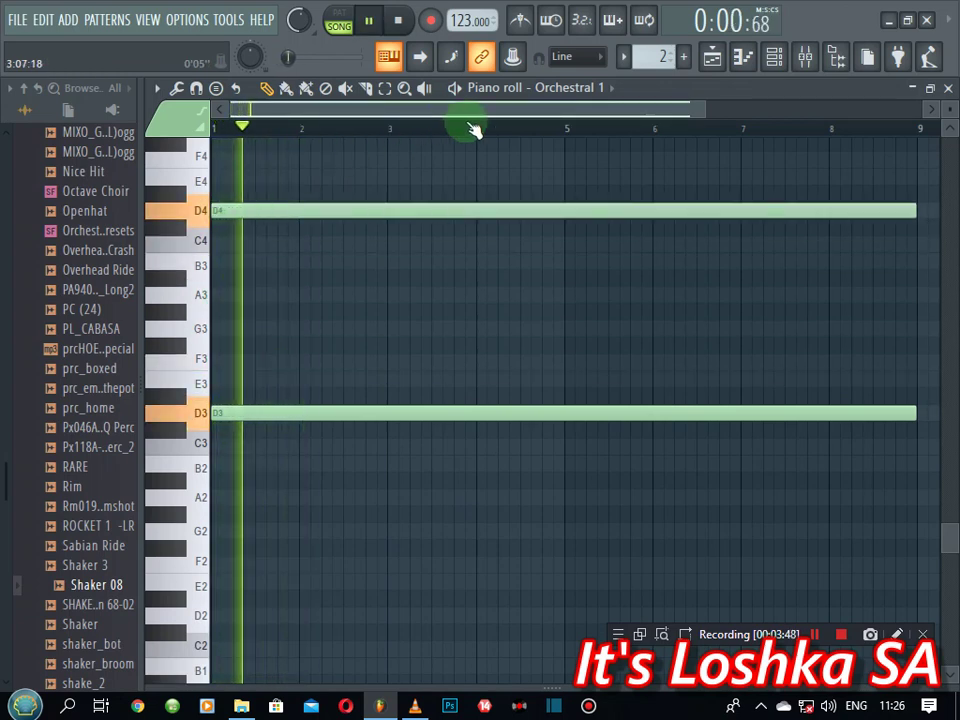
click(947, 88)
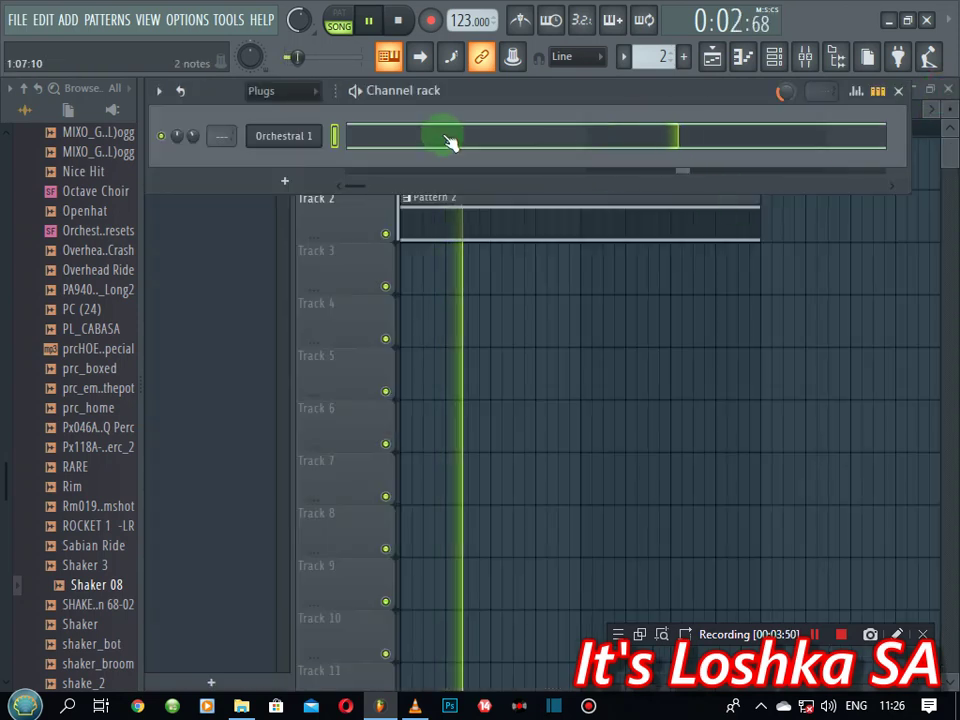
click(450, 141)
- Try an eight-bar G3 note between the D3 and D4 notes
key(space)
click(213, 326)
key(space)
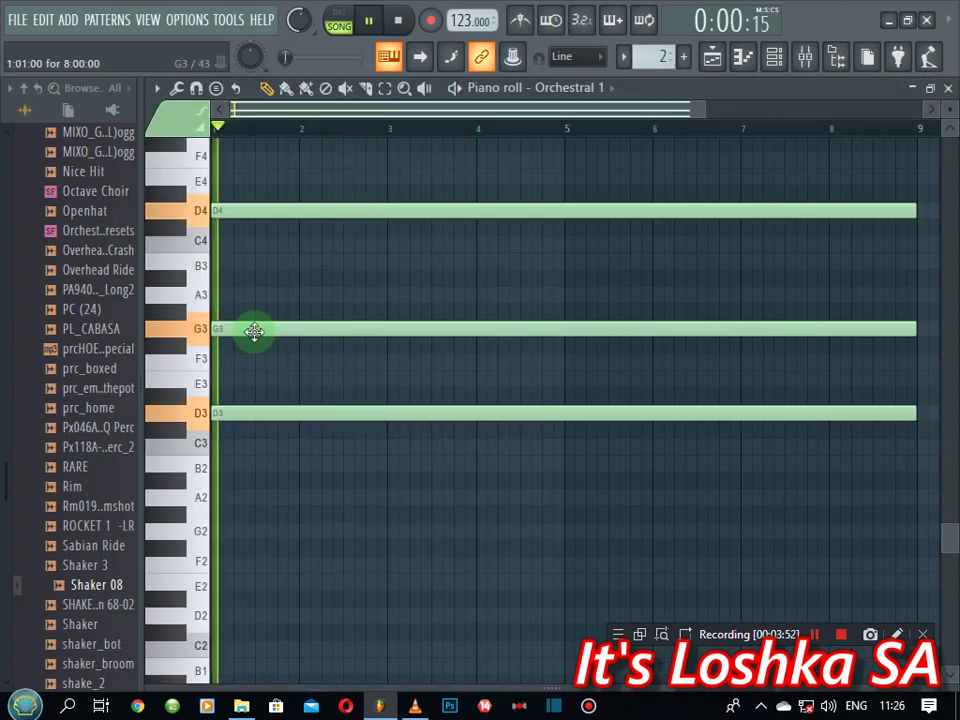
key(space)
right_click(253, 332)
- Add an eight-bar A3 note between the D3 and D4 notes and play the song
click(214, 294)
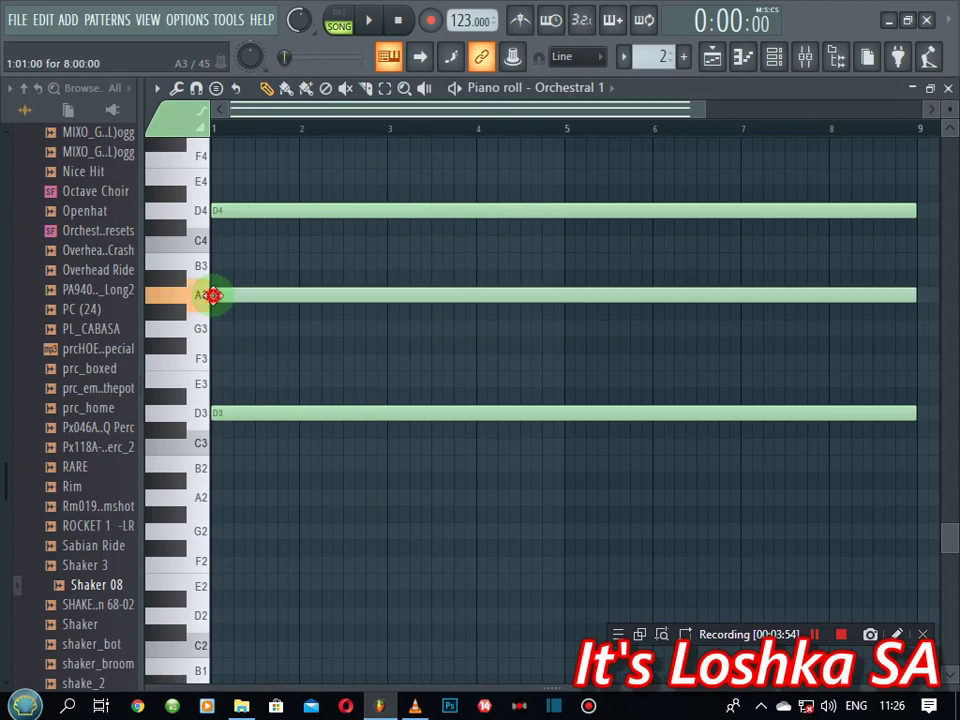
key(space)
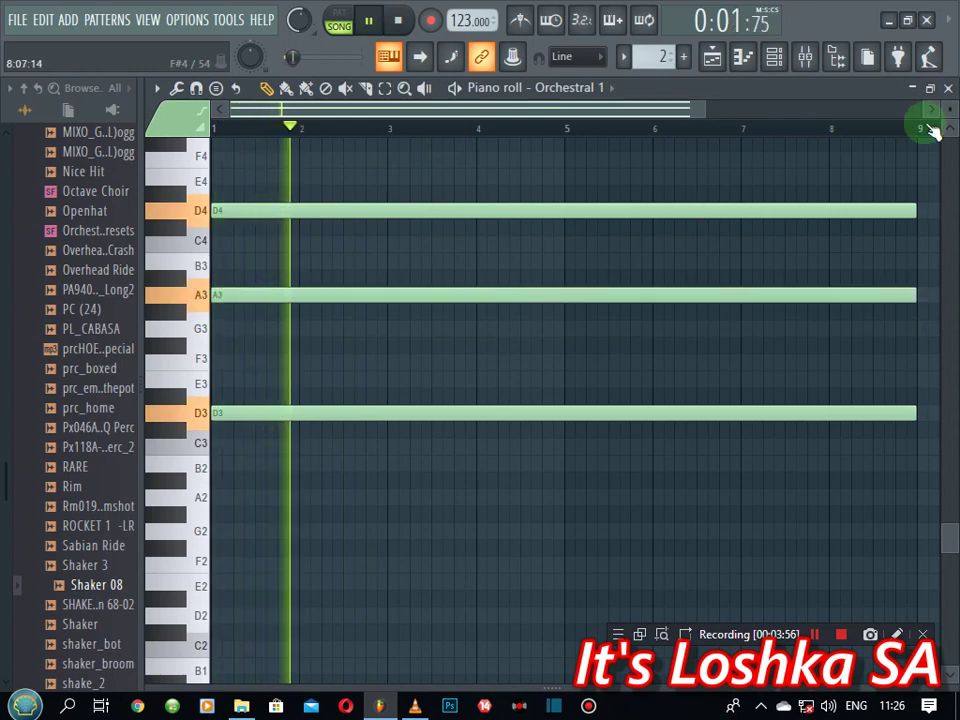
- Close the piano roll, switch to Pattern 1 and audition the browser samples from prc_home to ROCKET 1 over the playing song
click(948, 88)
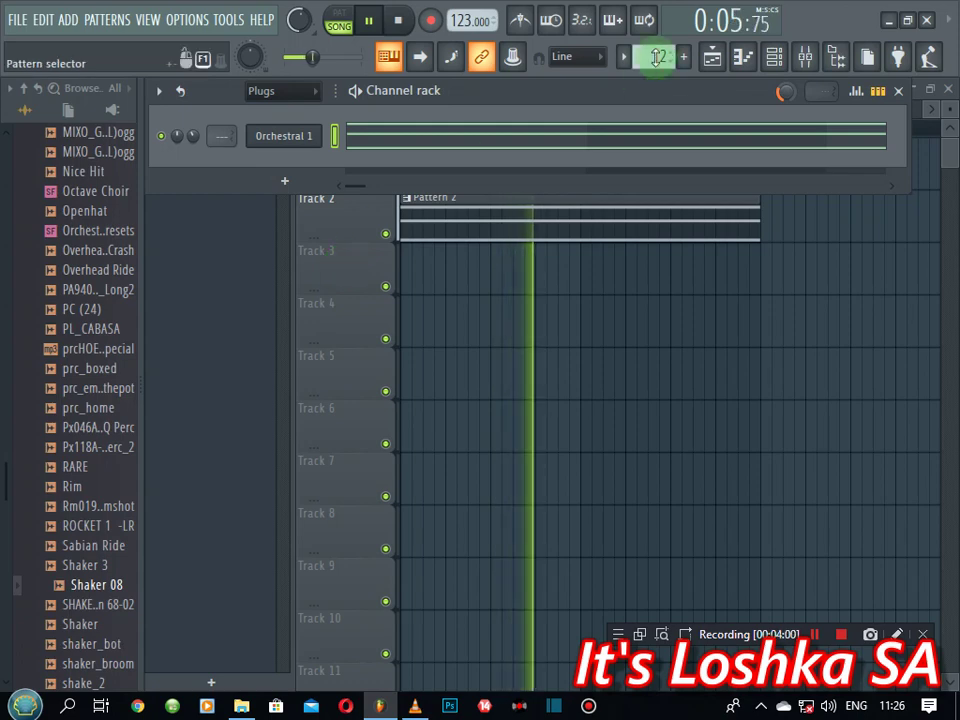
scroll(657, 58, down, 1)
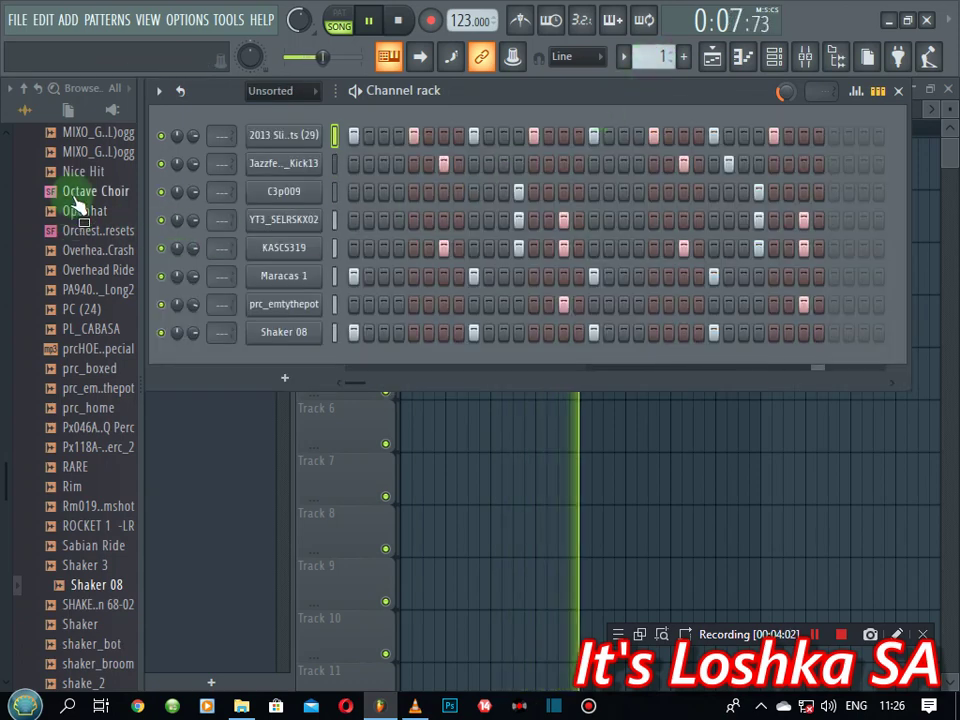
click(90, 409)
click(94, 429)
click(79, 468)
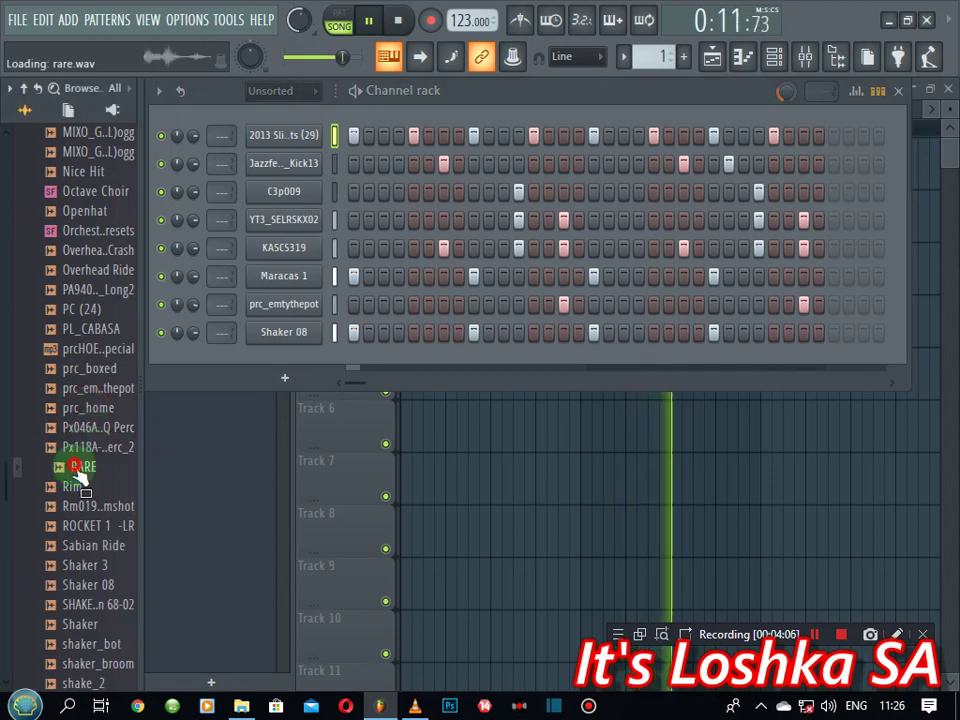
click(80, 486)
click(92, 506)
click(95, 525)
- Audition the shaker samples, Skop kick and Snare_Roll09 in the sample folder against the playing song
scroll(88, 430, down, 4)
click(95, 314)
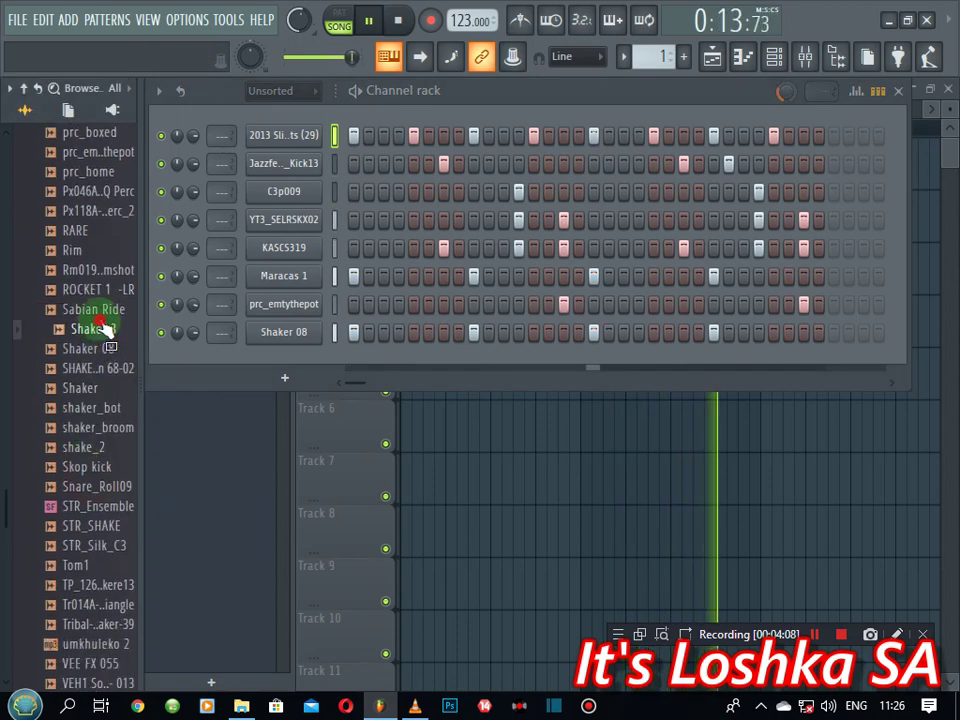
click(100, 368)
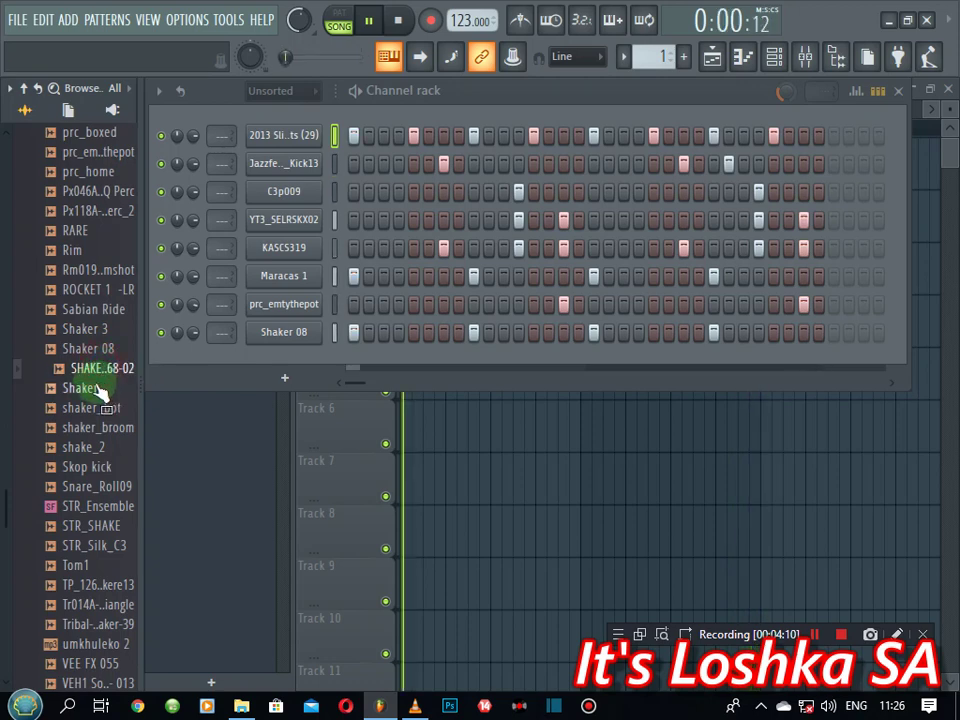
click(85, 388)
click(90, 428)
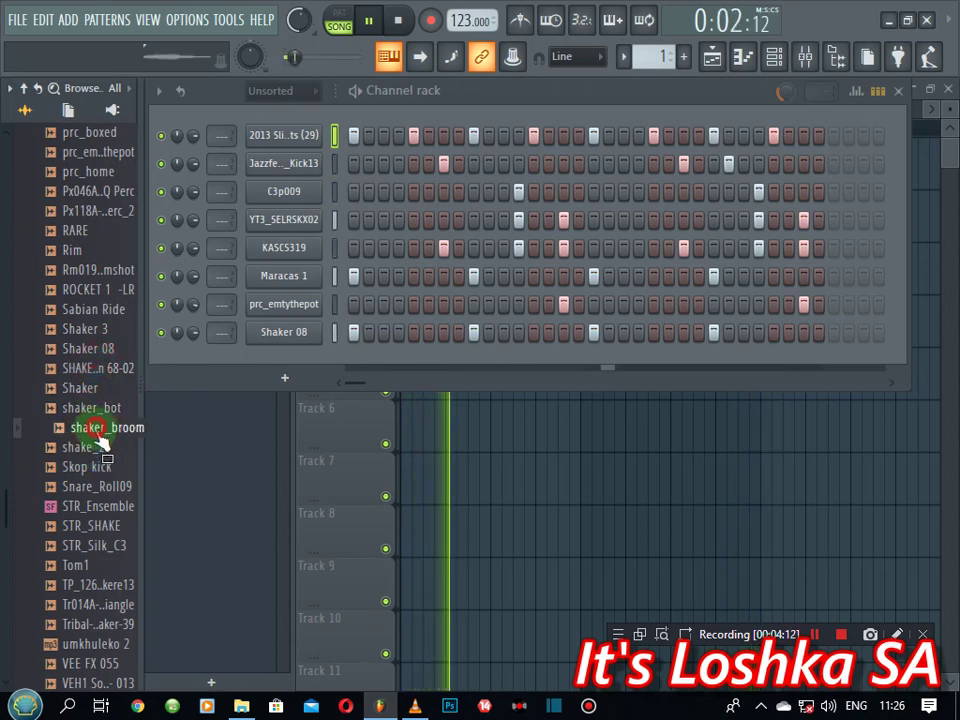
click(80, 447)
click(85, 466)
click(98, 487)
- Stop playback and preview the remaining samples from STR_SHAKE to Yey Sox, as well as prcHOE47010special
key(space)
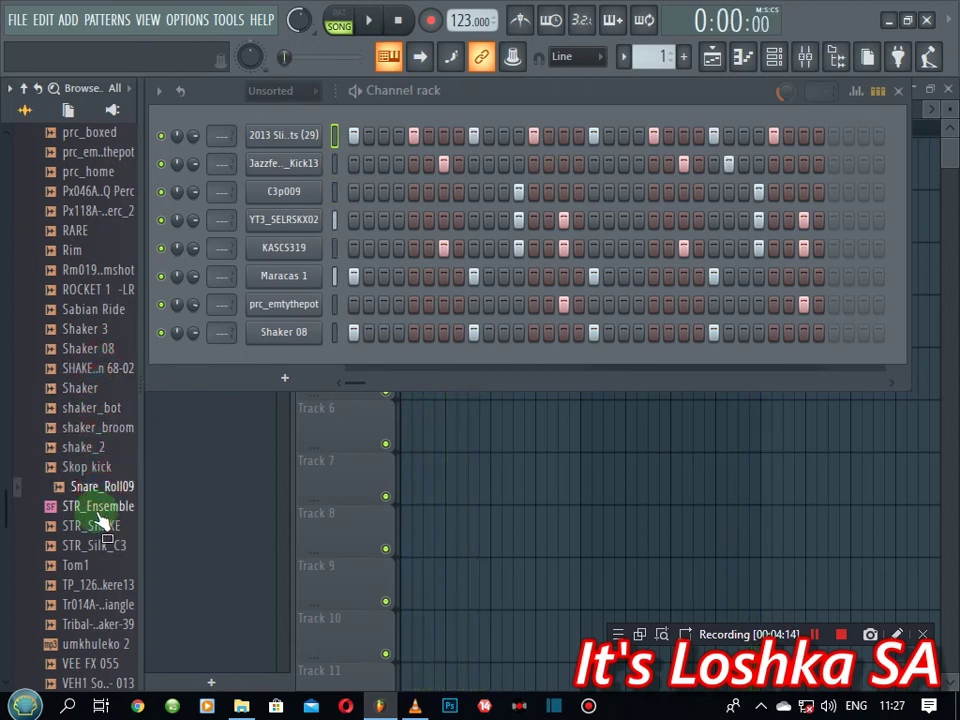
click(98, 525)
scroll(100, 320, down, 6)
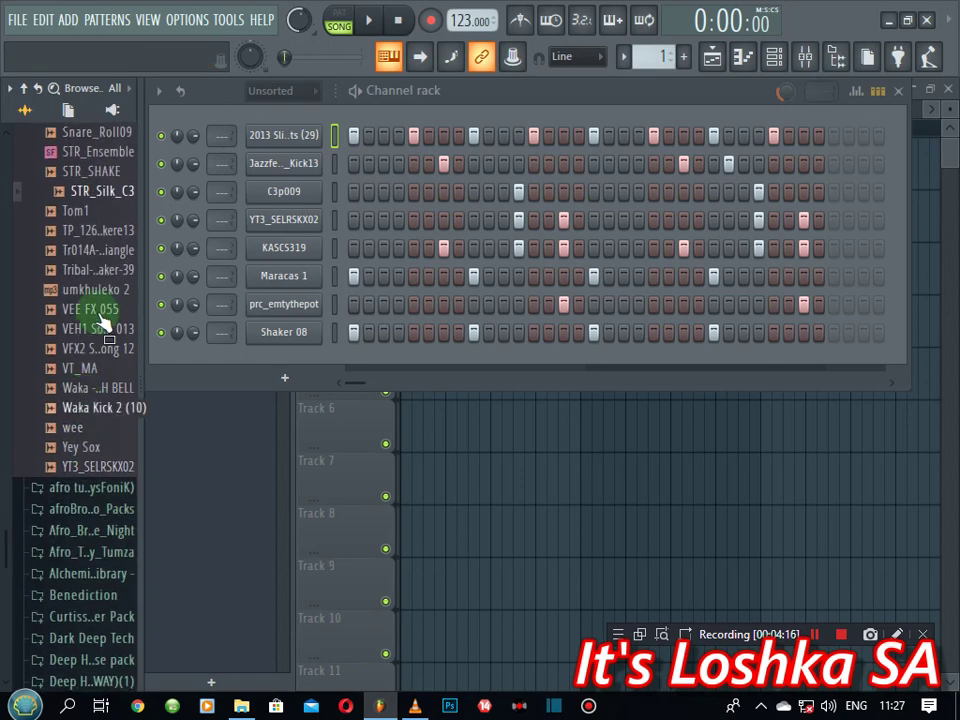
click(90, 231)
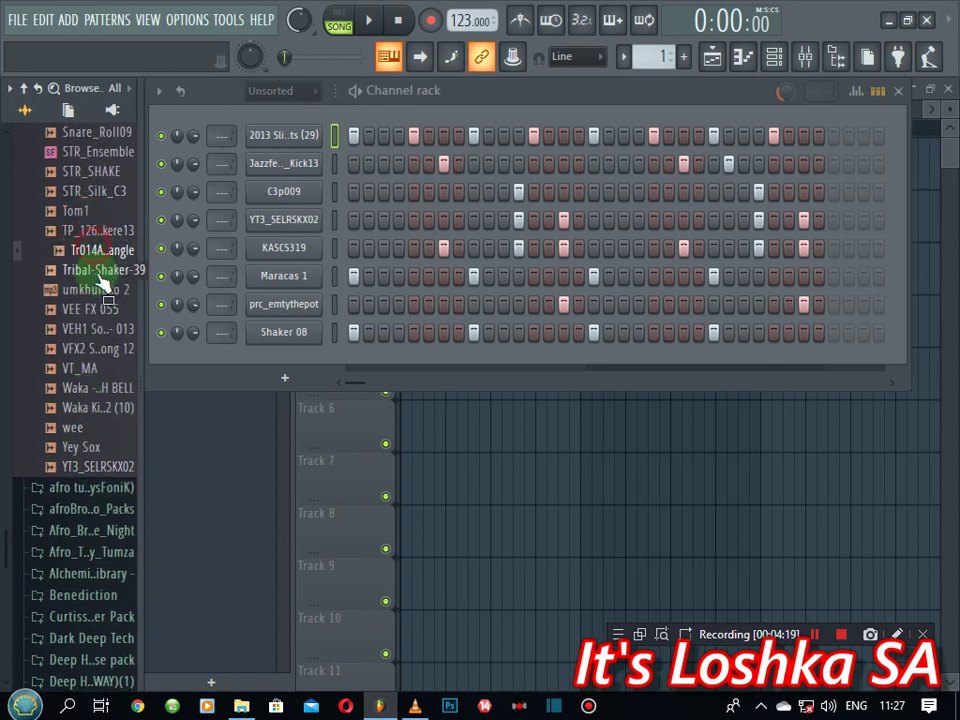
click(93, 408)
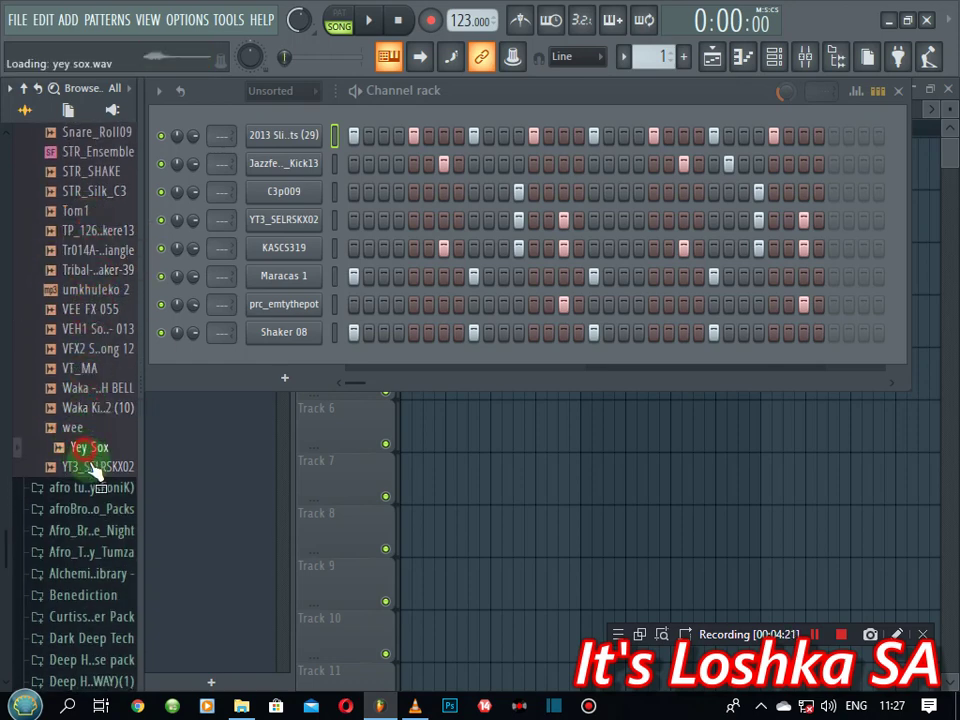
scroll(93, 463, up, 8)
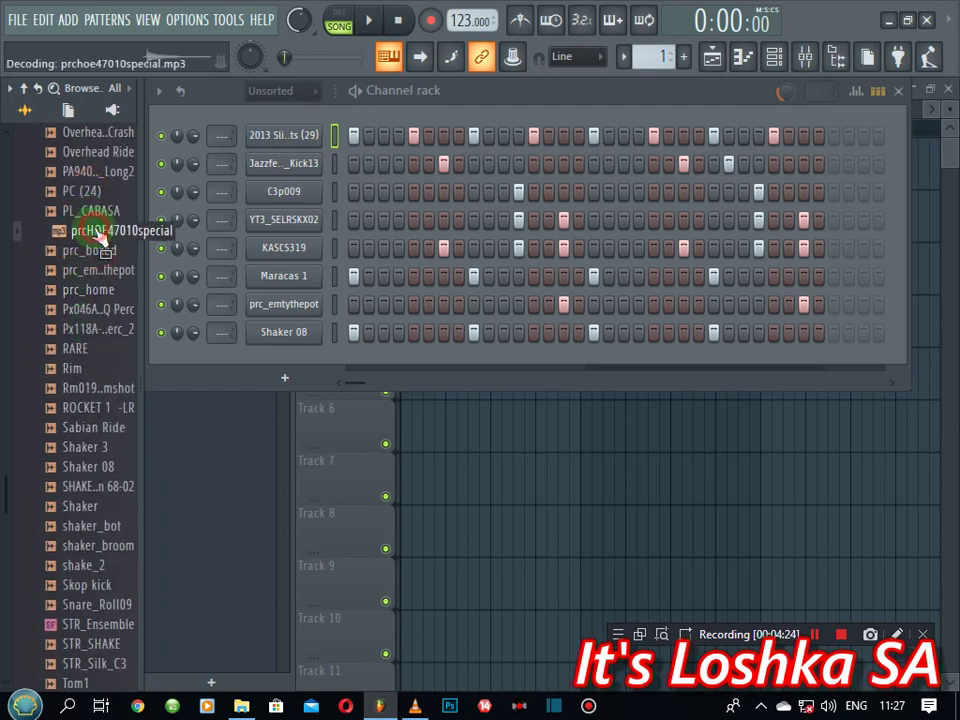
- Add prcHOE47010special as a channel below the Jazzfe Kick13 channel and activate its steps 1, 4, 7, 17, 20 and 23
drag(183, 258, 200, 192)
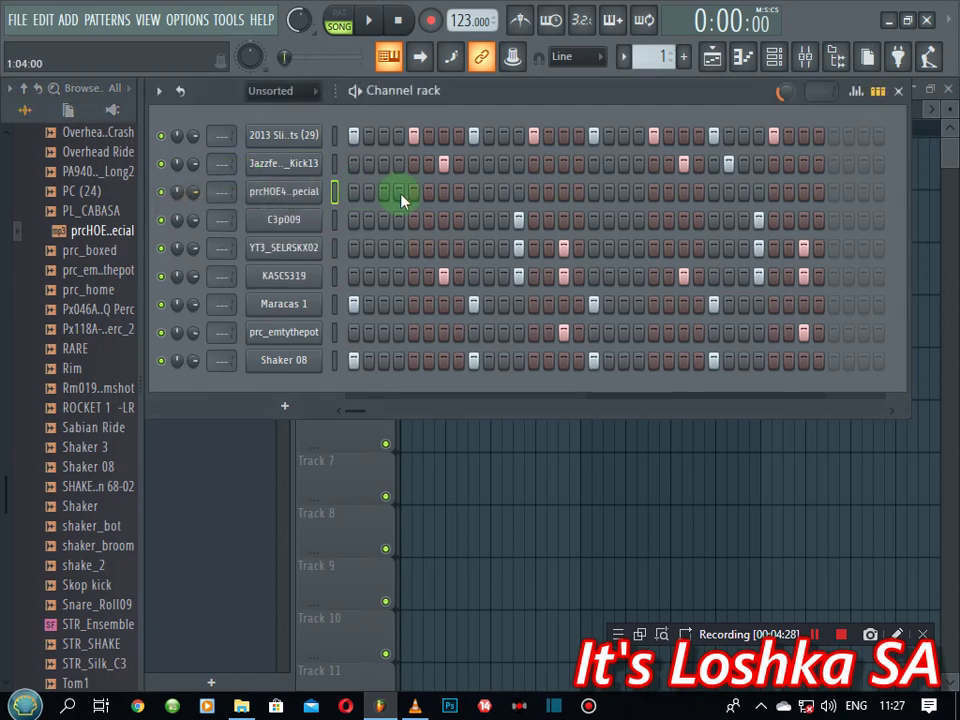
click(360, 193)
click(399, 193)
key(space)
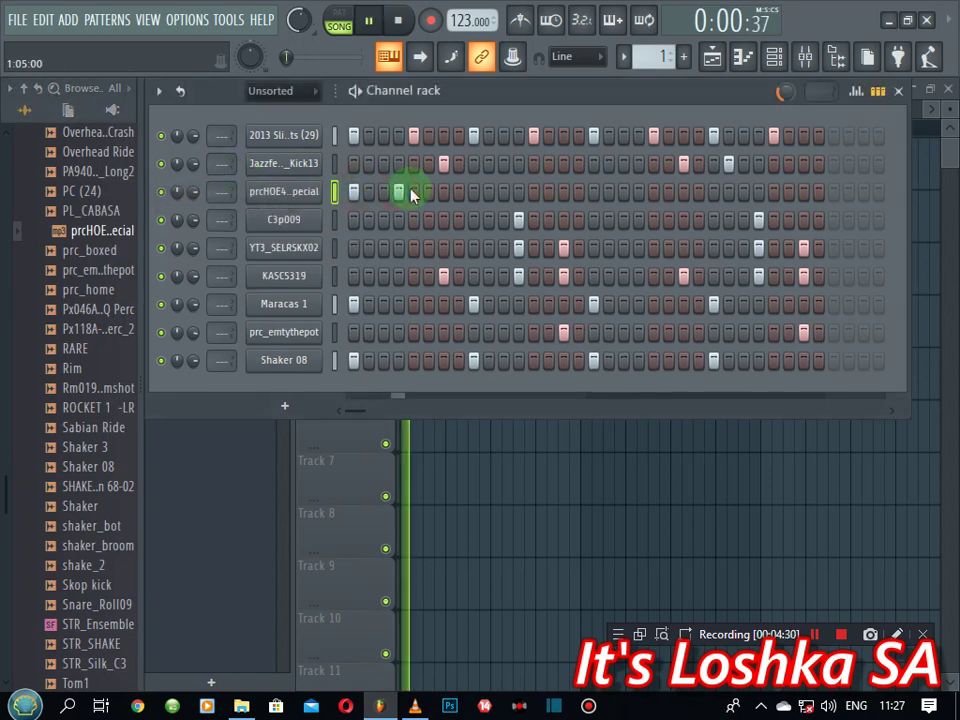
key(space)
click(443, 193)
key(space)
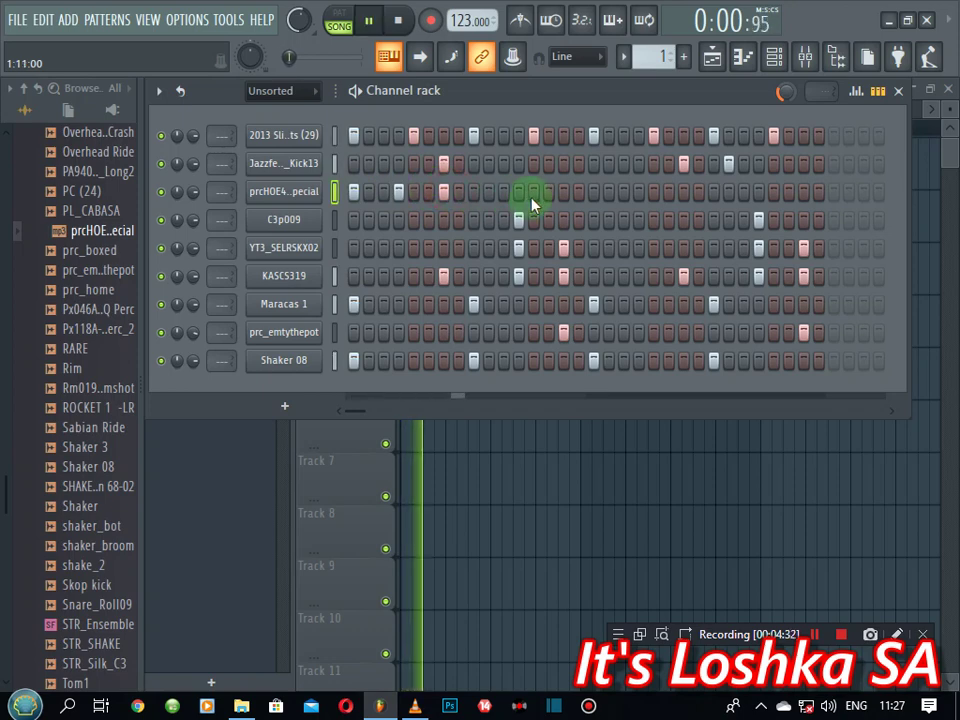
click(593, 193)
click(634, 193)
click(683, 193)
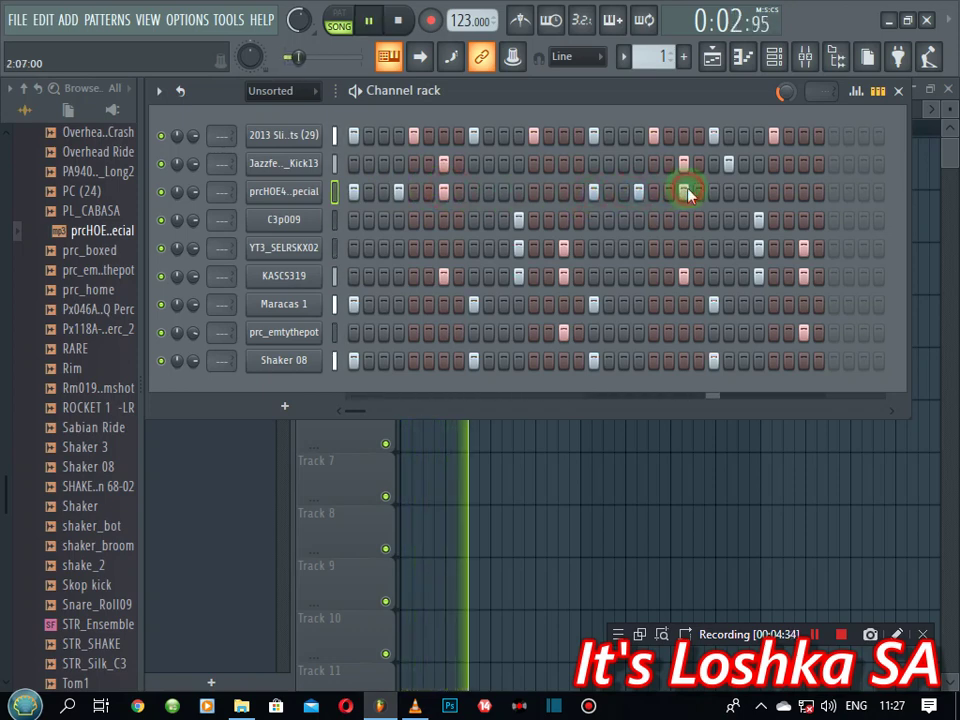
- Adjust the prcHOE47010special channel's volume and set its sample trim to 2%
mouse_move(193, 198)
mouse_down()
mouse_move(193, 214)
mouse_move(193, 198)
mouse_up()
click(267, 195)
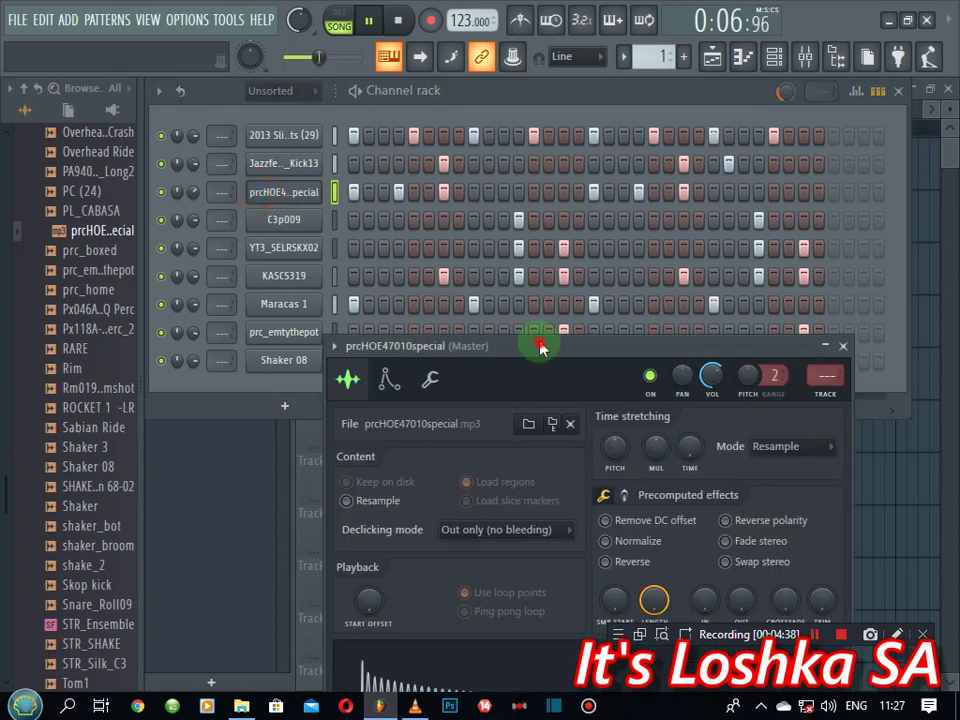
drag(540, 345, 472, 195)
drag(754, 450, 763, 443)
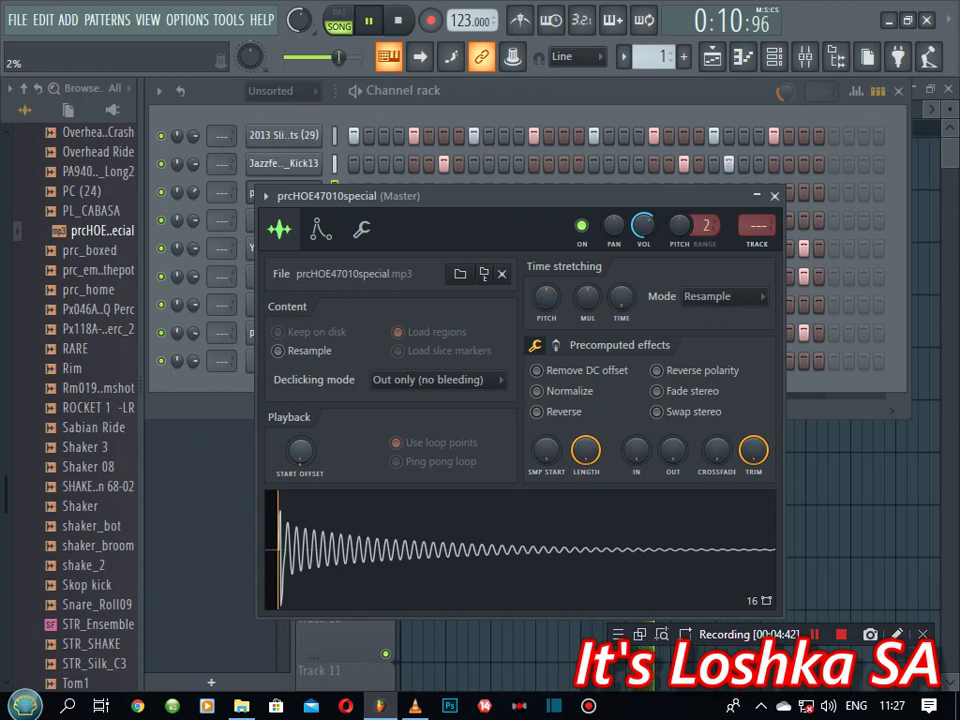
click(775, 198)
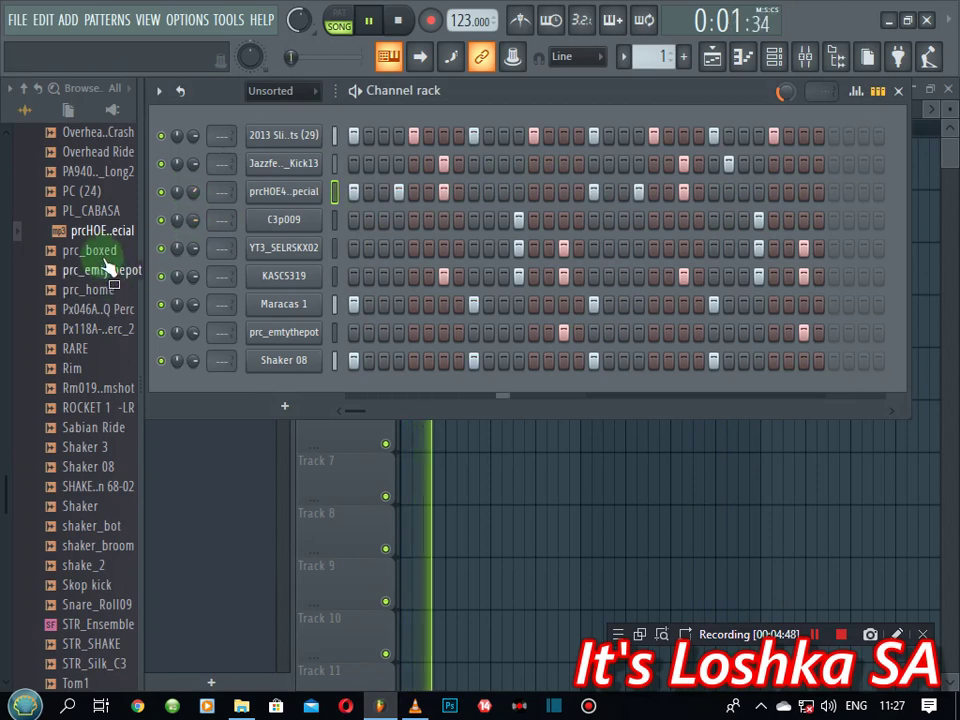
- Add the PC (24) sample as a channel below prcHOE47010special and activate its steps 15, 19, 24, 27, 31 and 32
click(88, 191)
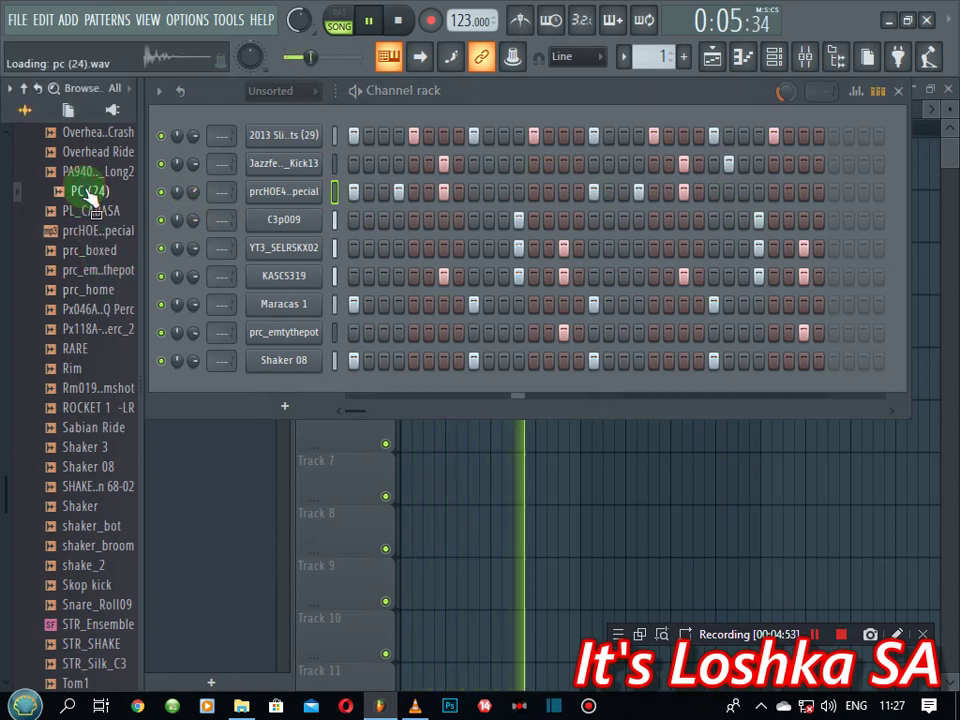
drag(88, 194, 157, 213)
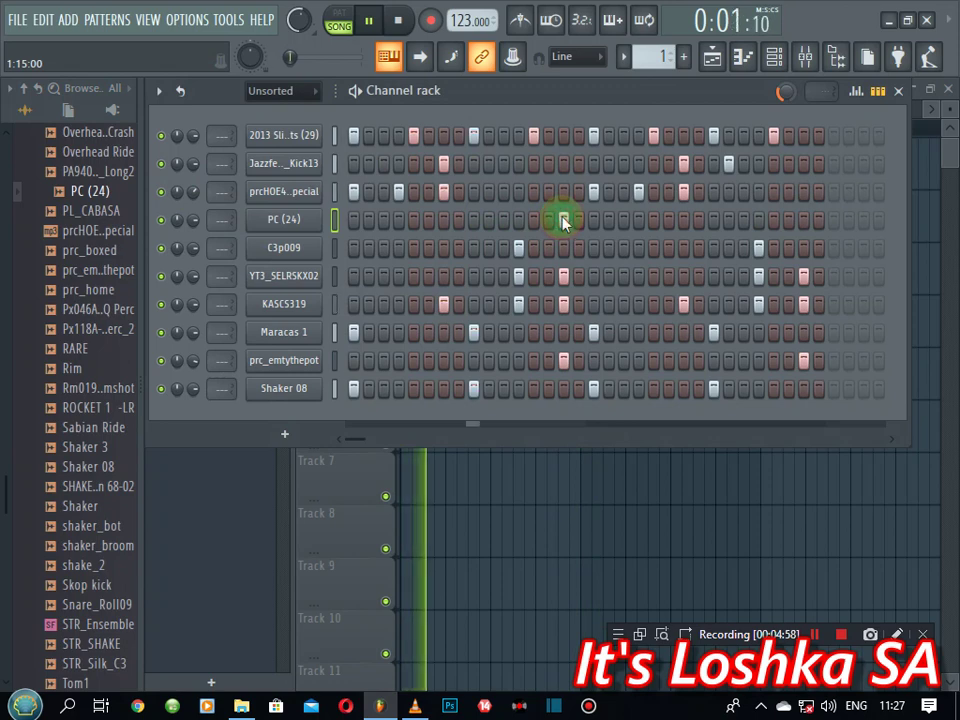
click(806, 220)
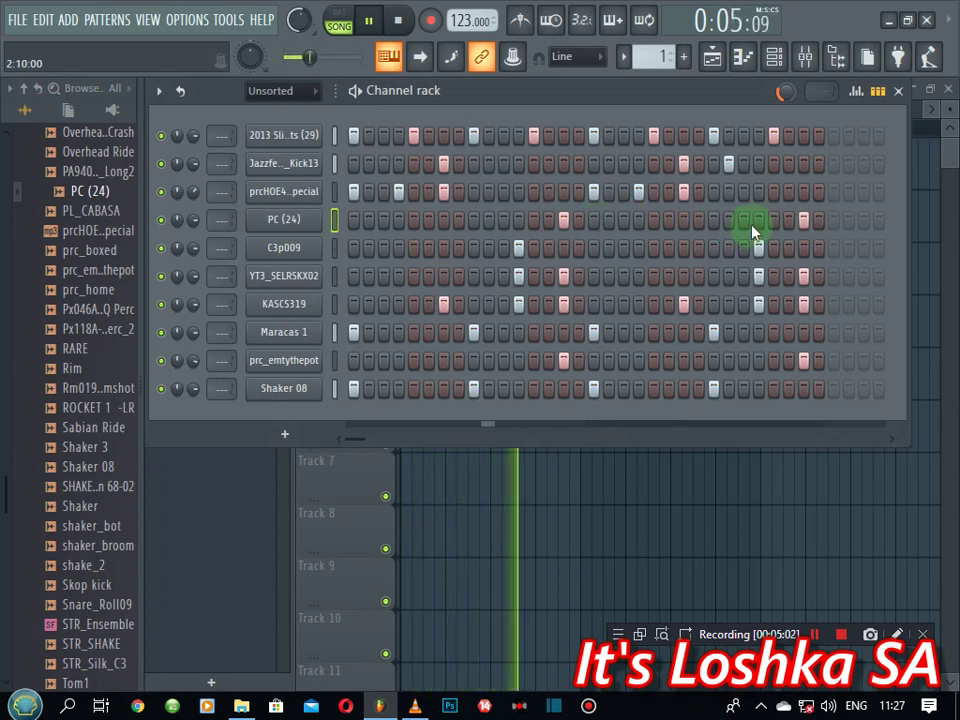
click(818, 220)
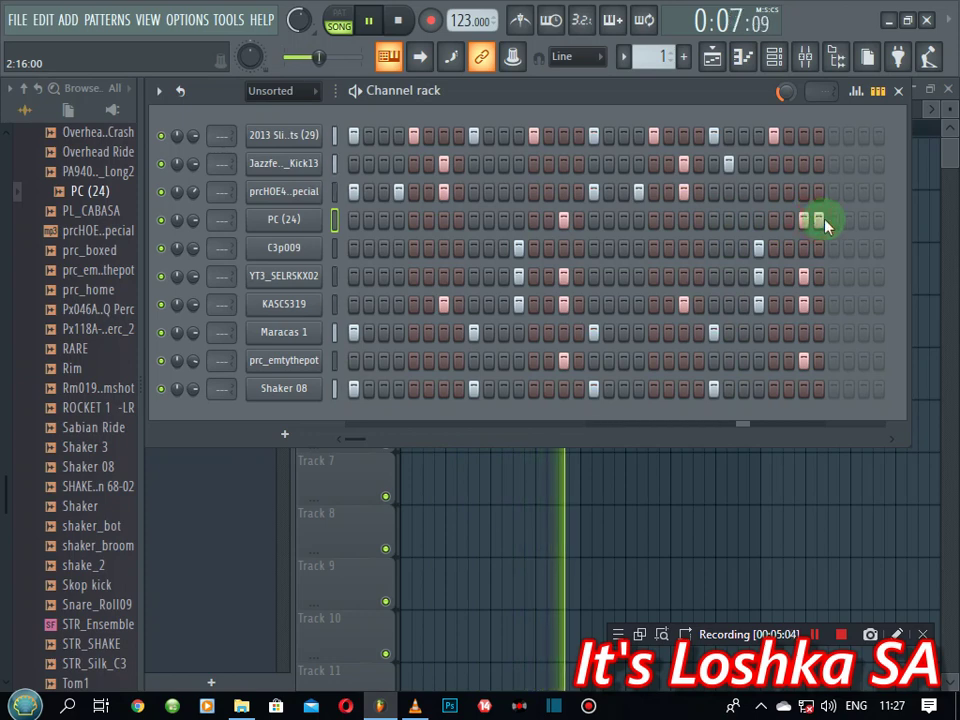
right_click(697, 217)
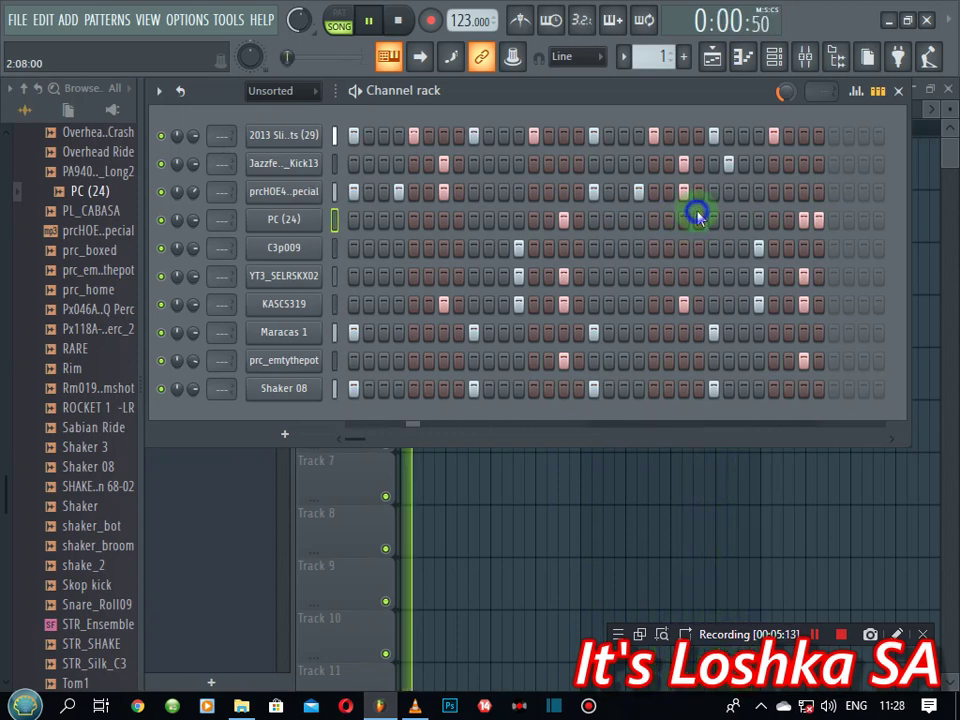
click(624, 219)
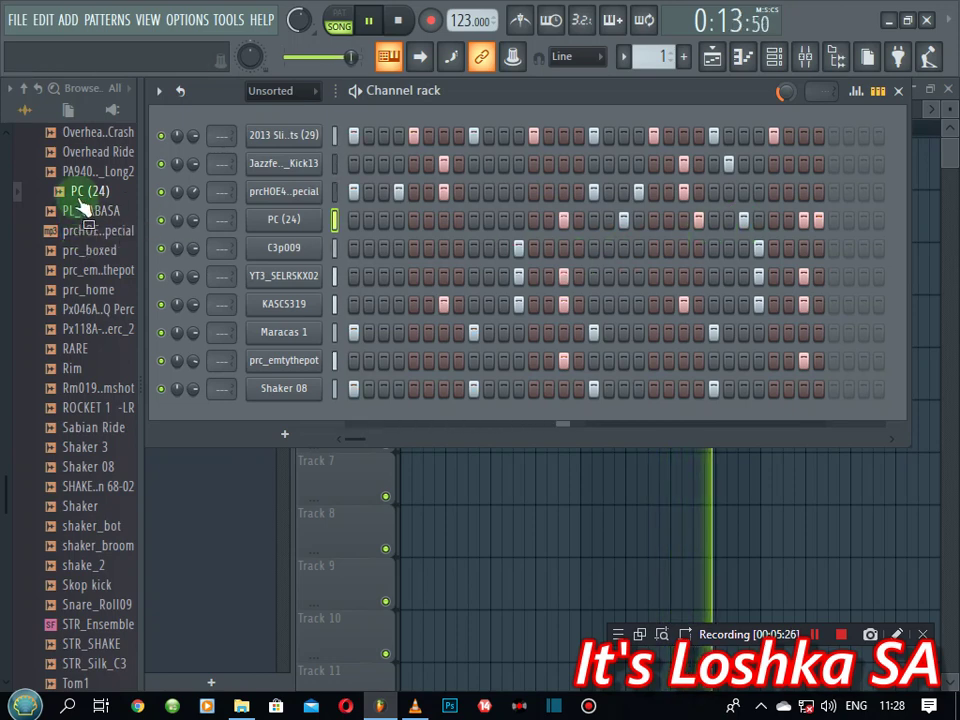
- Audition more percussion samples over the song, including Nice Hit, LATA, Johnny Perc, I-Oladi and ImiYahu
scroll(81, 205, up, 2)
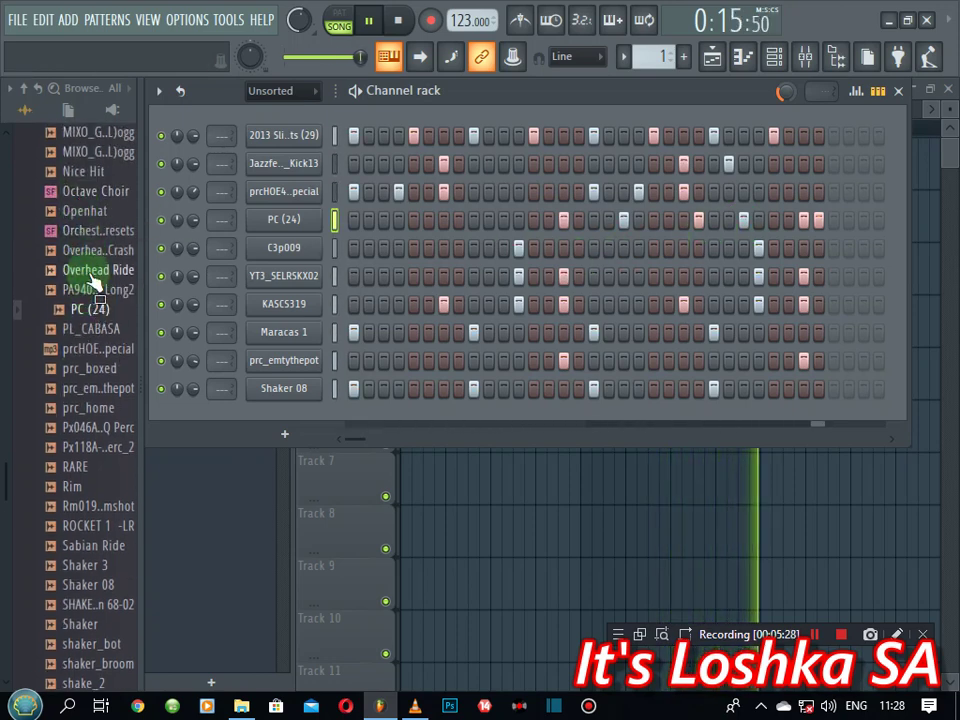
scroll(92, 300, up, 2)
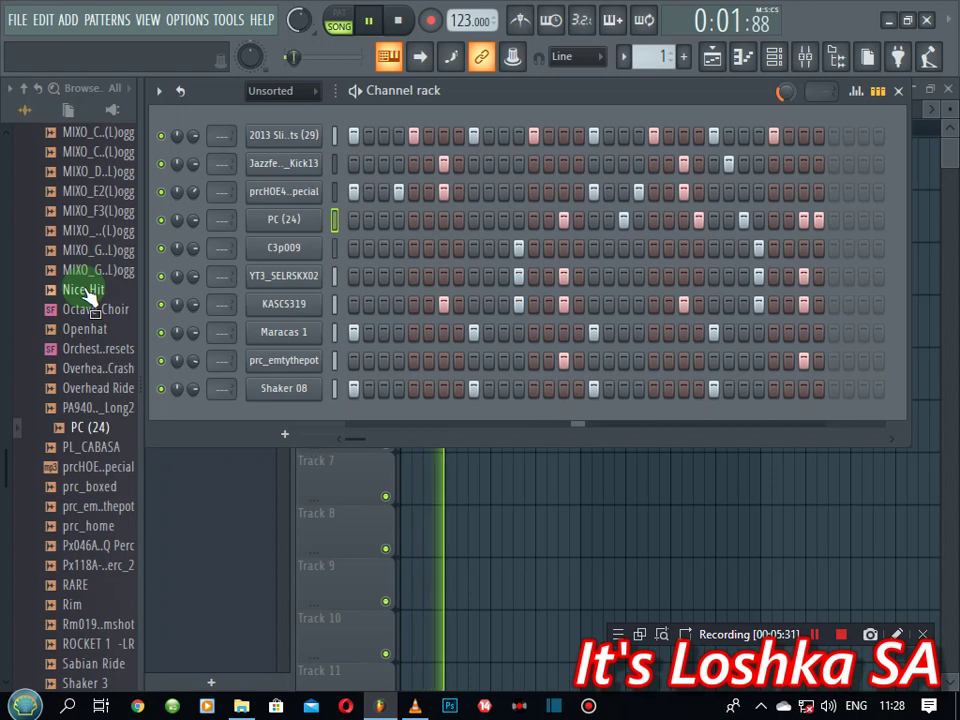
scroll(90, 297, up, 4)
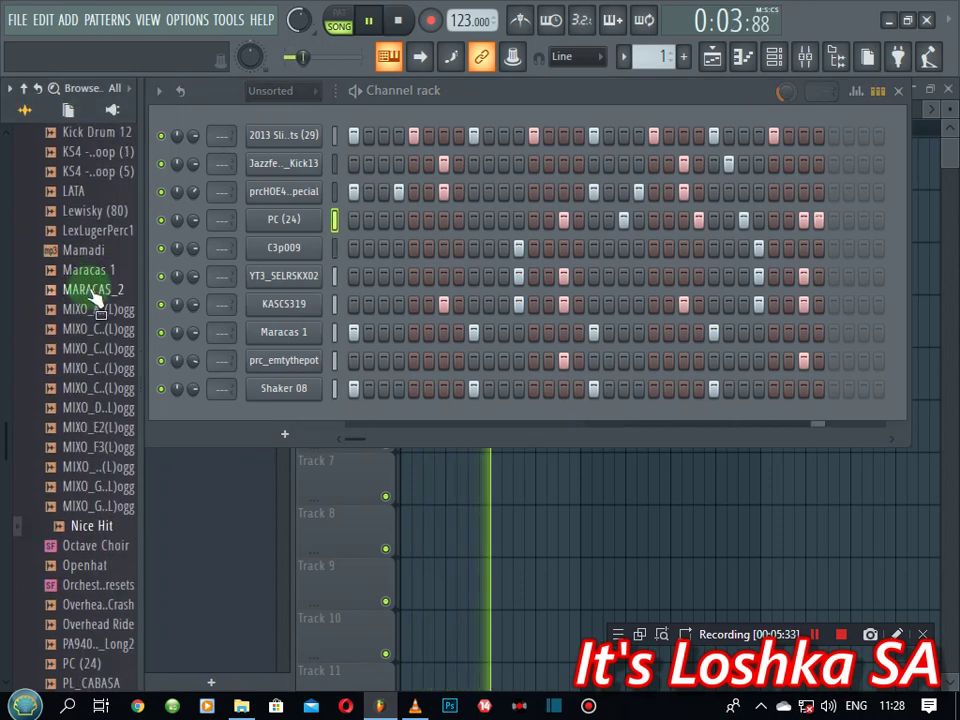
scroll(92, 252, up, 2)
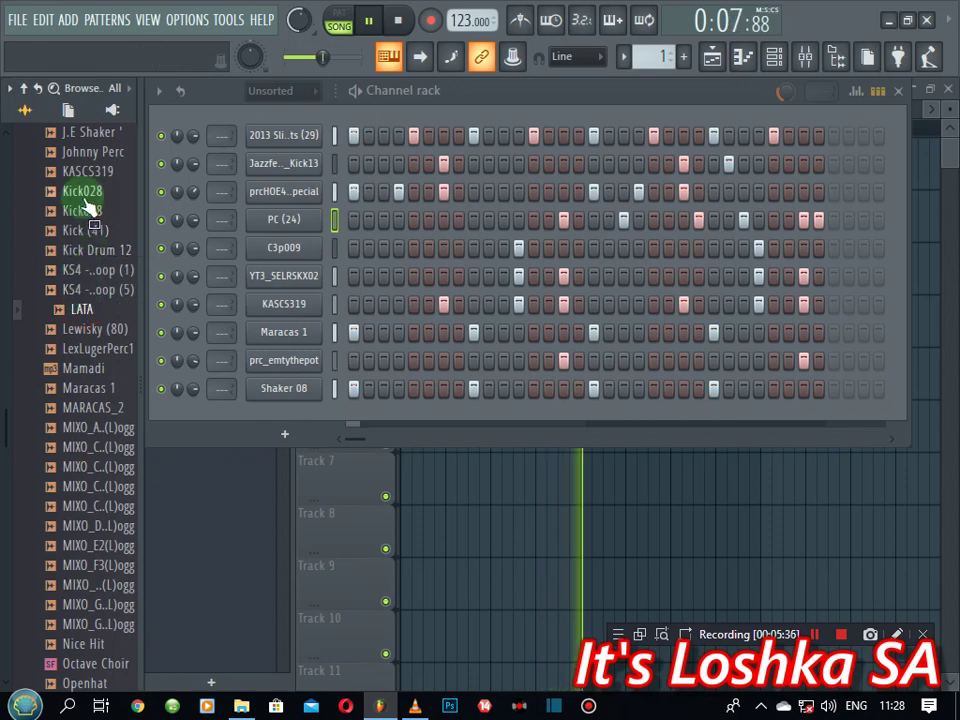
scroll(98, 280, up, 2)
click(95, 290)
click(92, 270)
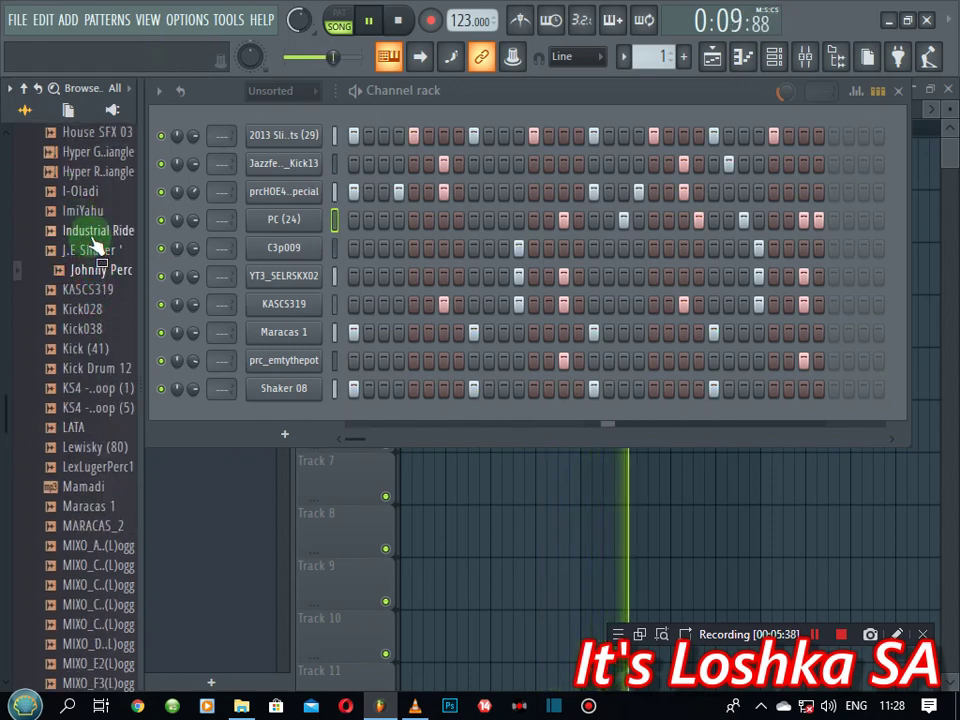
click(94, 230)
click(88, 210)
click(88, 192)
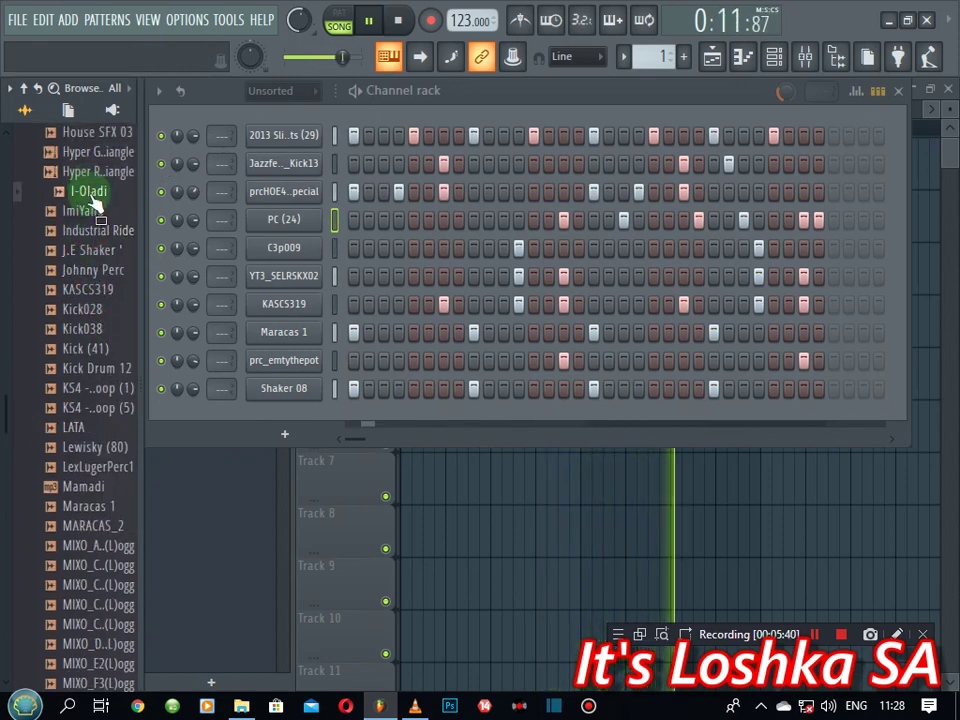
click(93, 214)
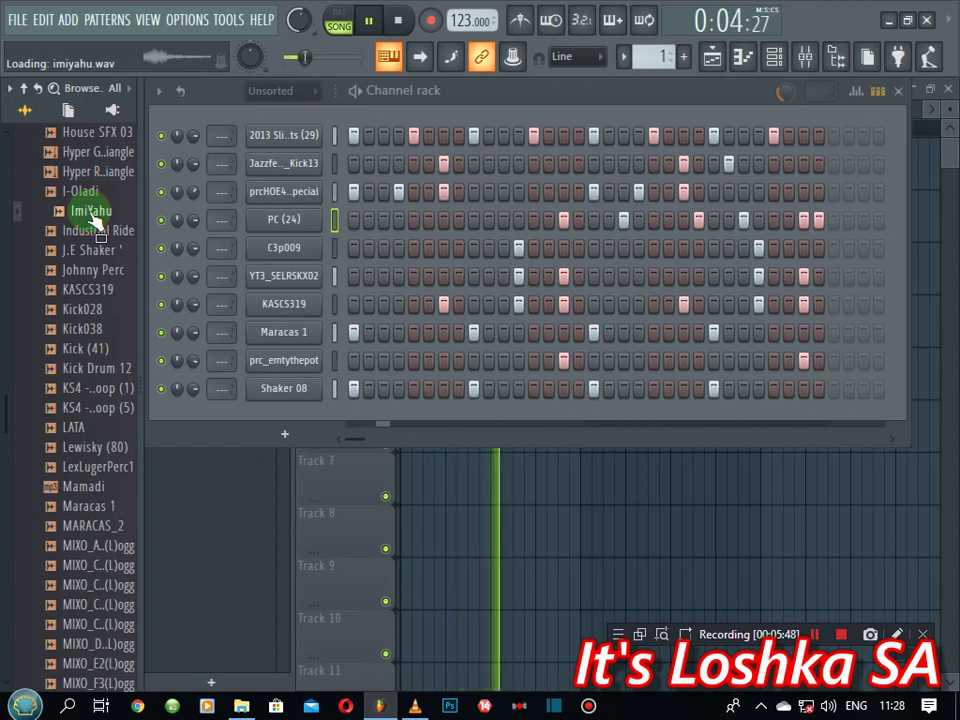
- Audition the triangle, hood, HIT, Hit 2, Hit8 and high tom samples over the playing song
scroll(90, 237, up, 3)
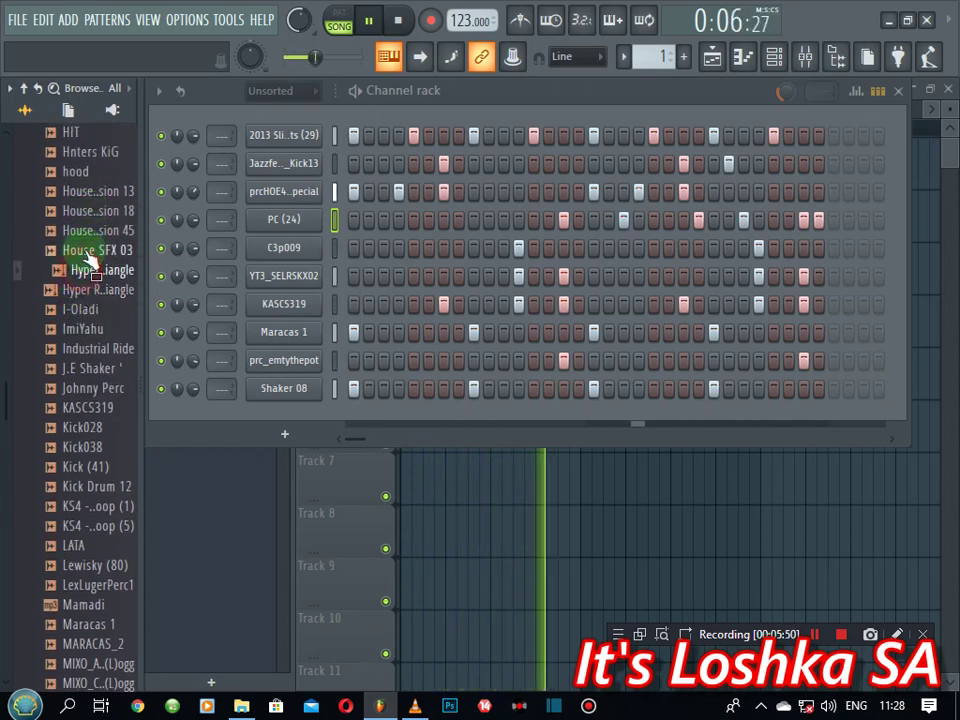
click(88, 235)
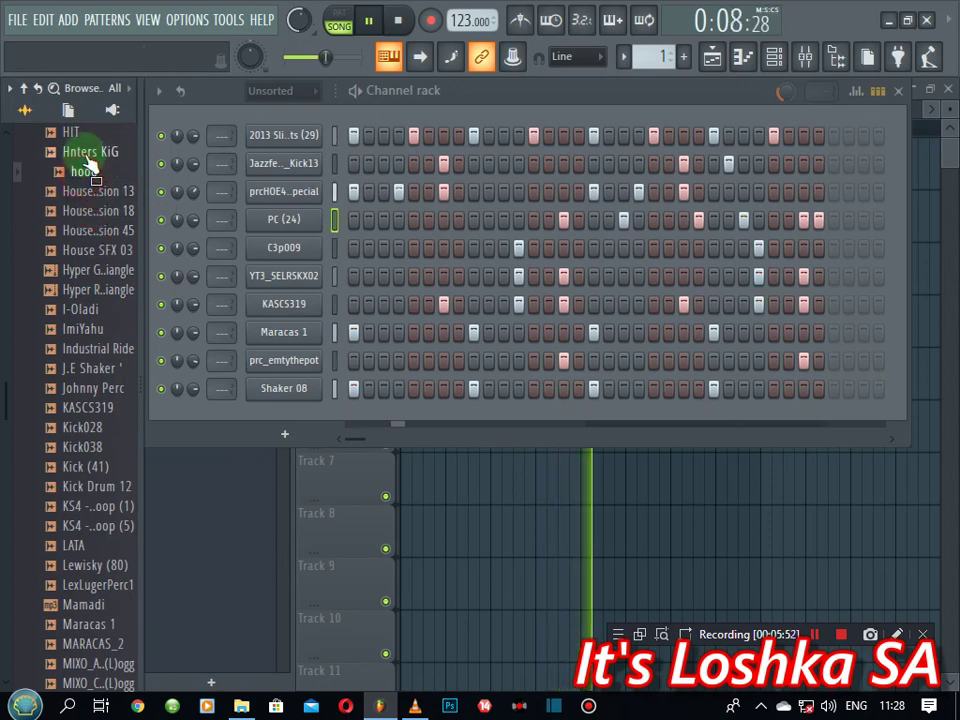
scroll(88, 225, up, 3)
click(75, 247)
click(75, 210)
click(76, 190)
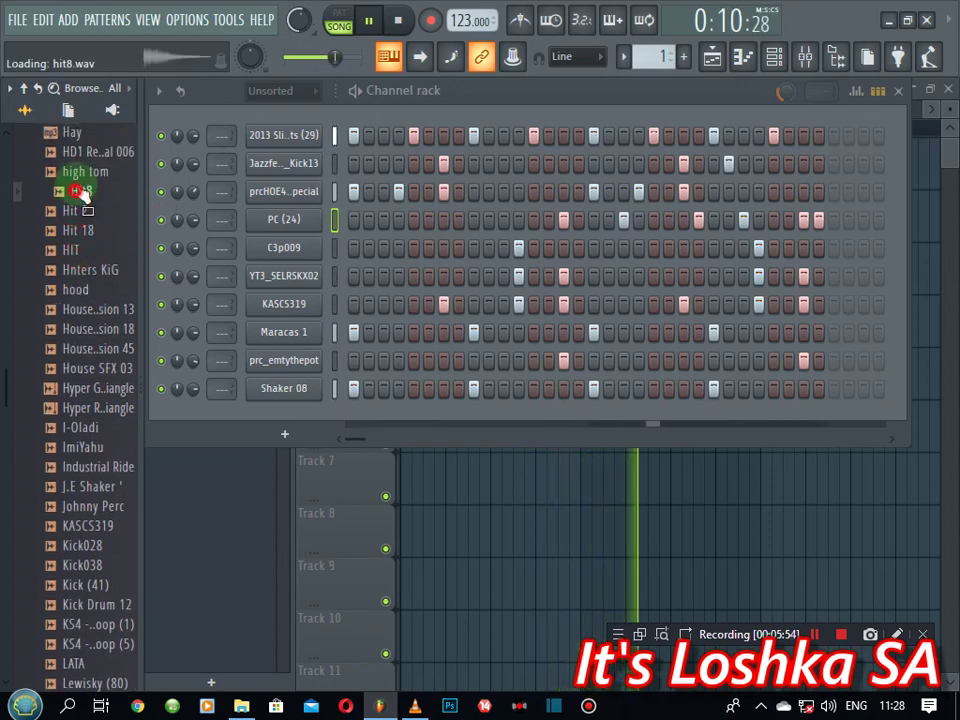
click(88, 172)
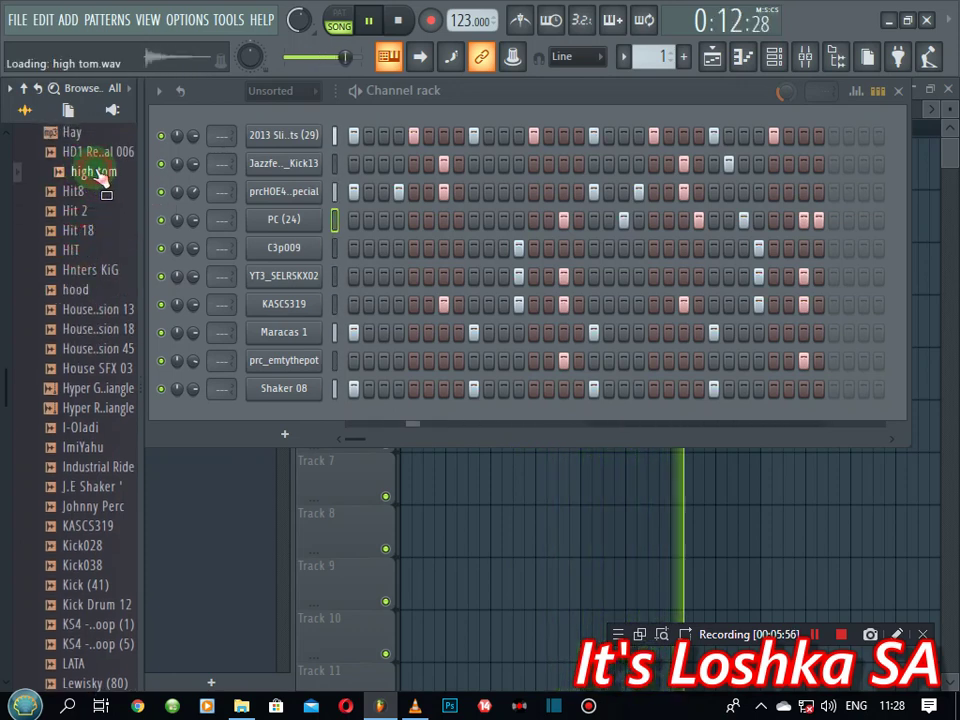
- Add the high tom sample as a channel below prcHOE47010special, trim its start silence, activate step 31 and set its volume to 63%
scroll(100, 175, up, 2)
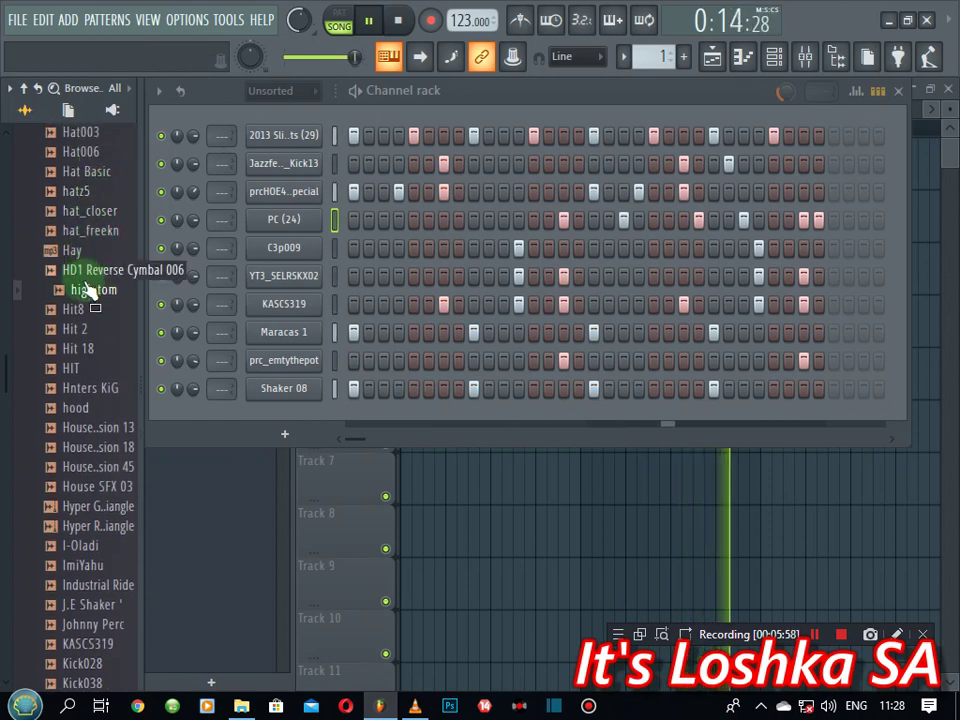
drag(96, 289, 168, 215)
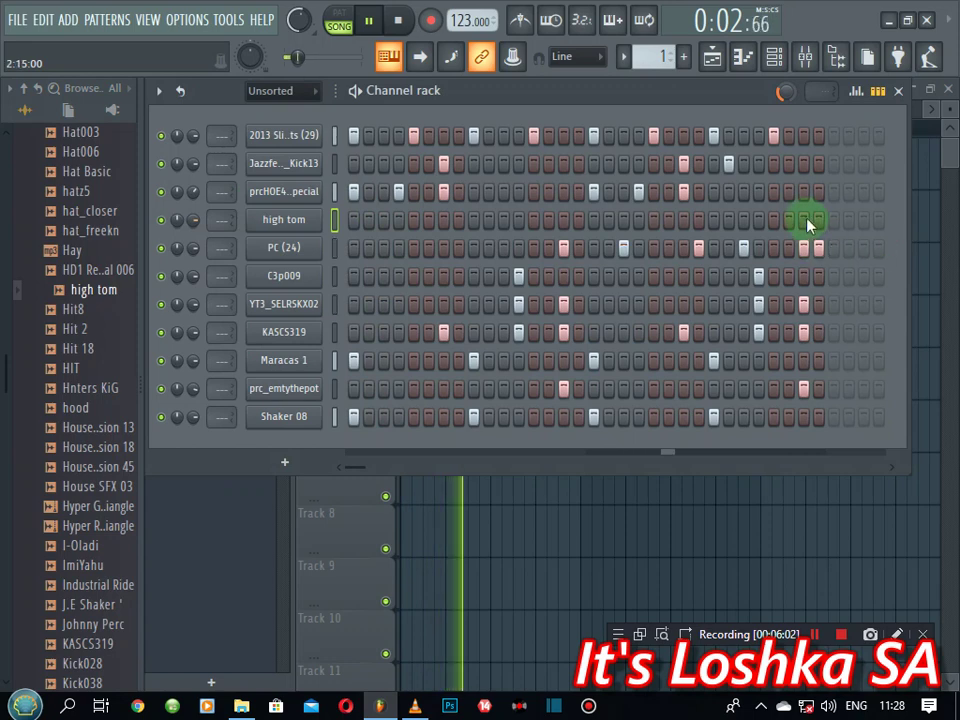
click(292, 220)
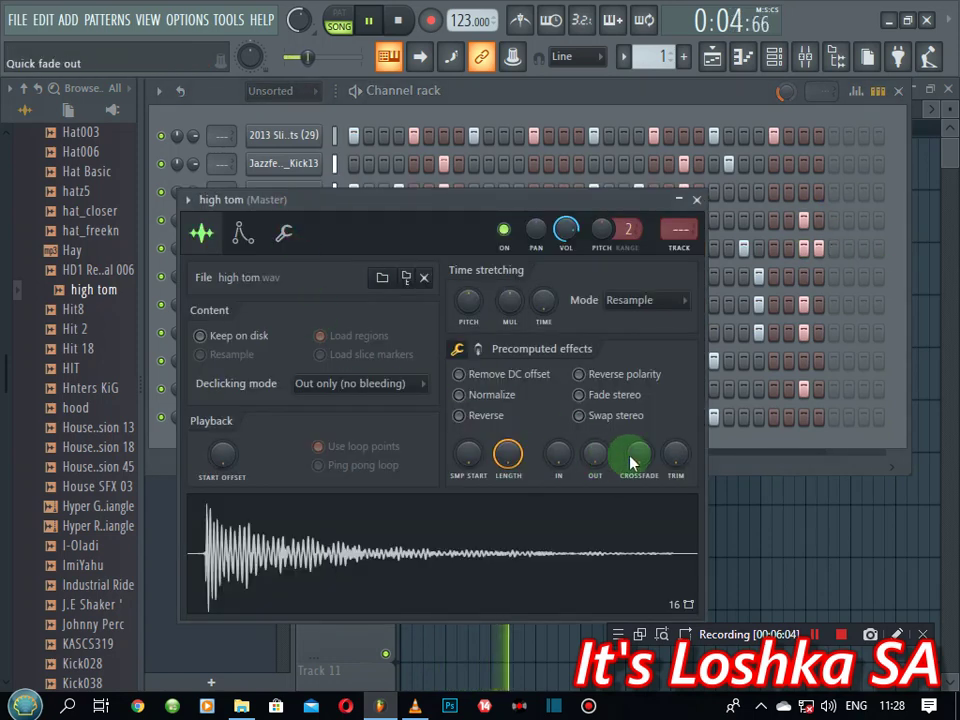
drag(676, 456, 676, 420)
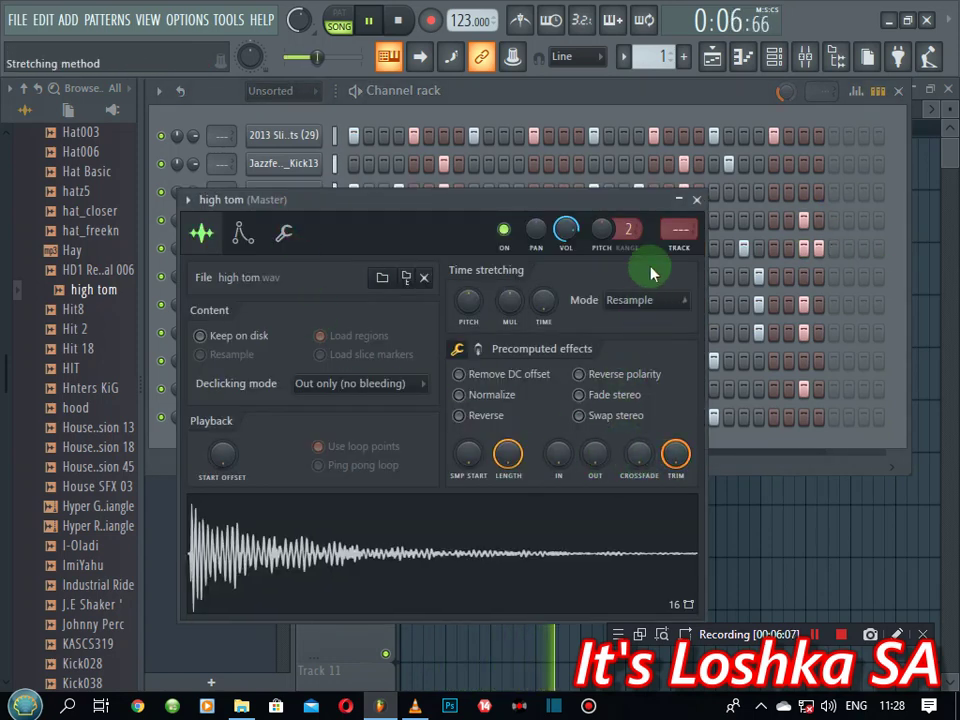
click(697, 199)
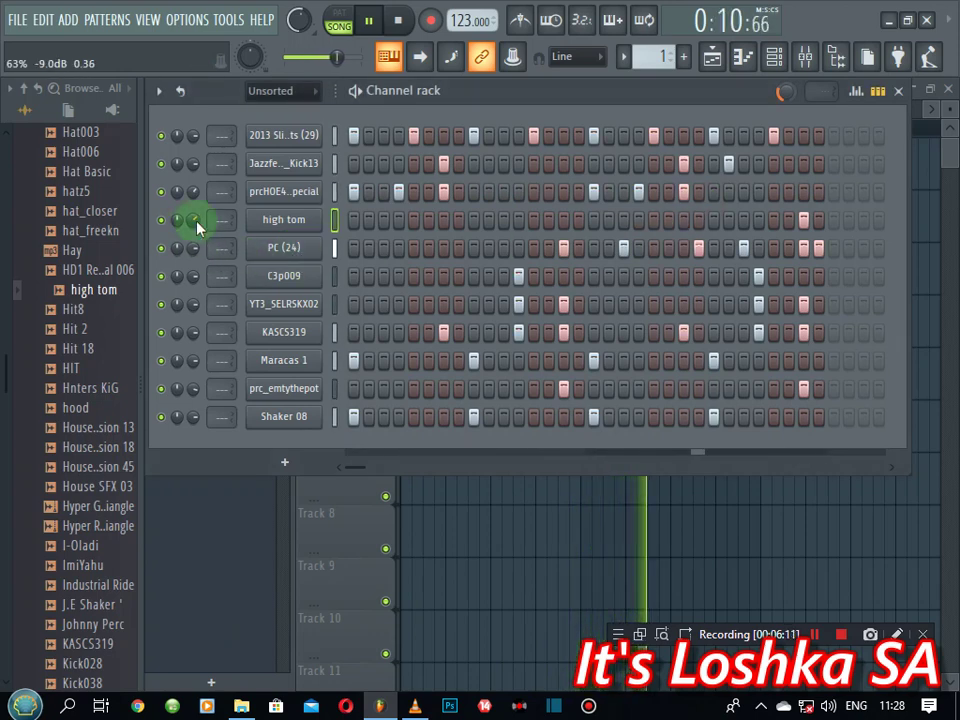
- Audition hat_closer and hat_freekn, add hat_freekn as a channel below Shaker 08 and fill every fourth step
scroll(65, 290, up, 3)
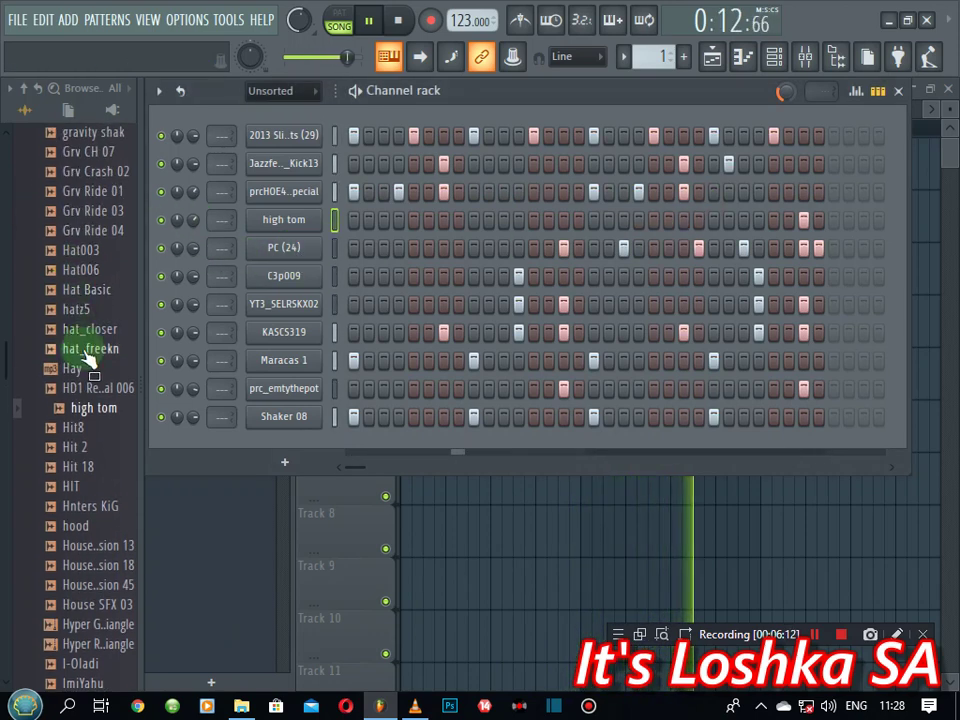
click(90, 332)
click(96, 352)
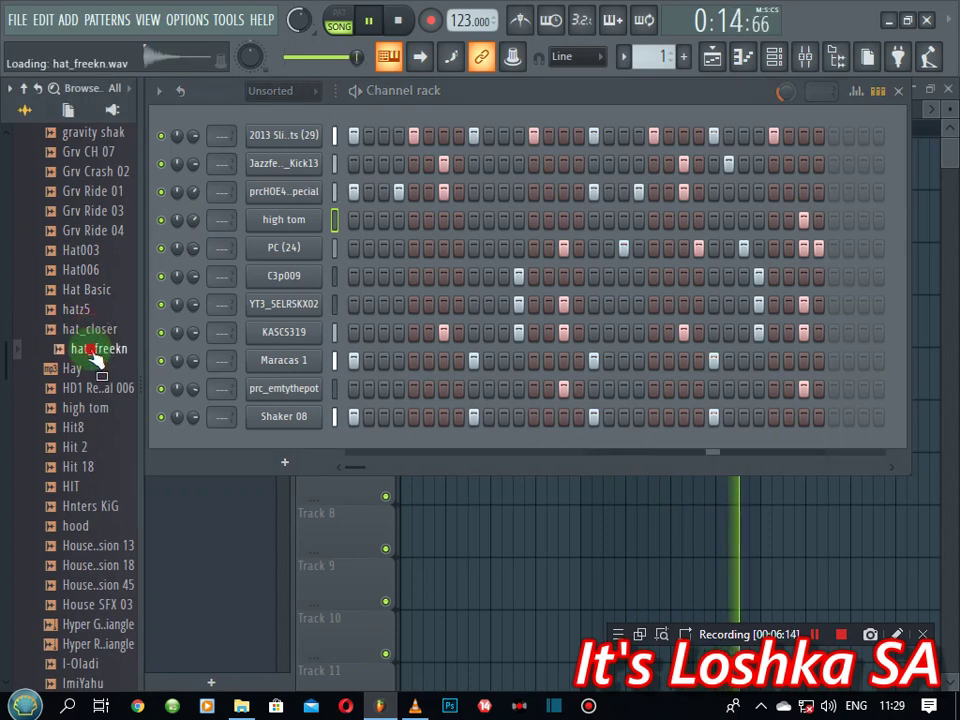
drag(96, 352, 313, 452)
right_click(313, 452)
click(522, 499)
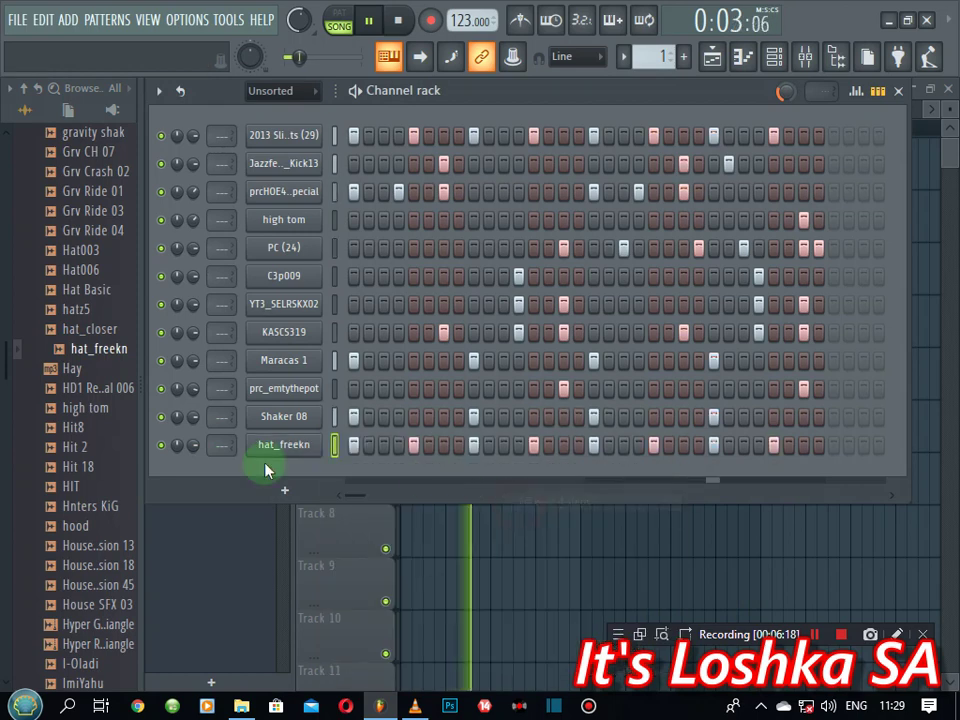
- Shift the hat_freekn pattern two steps later so it starts on step 3, and reset the channel's volume
drag(193, 444, 193, 470)
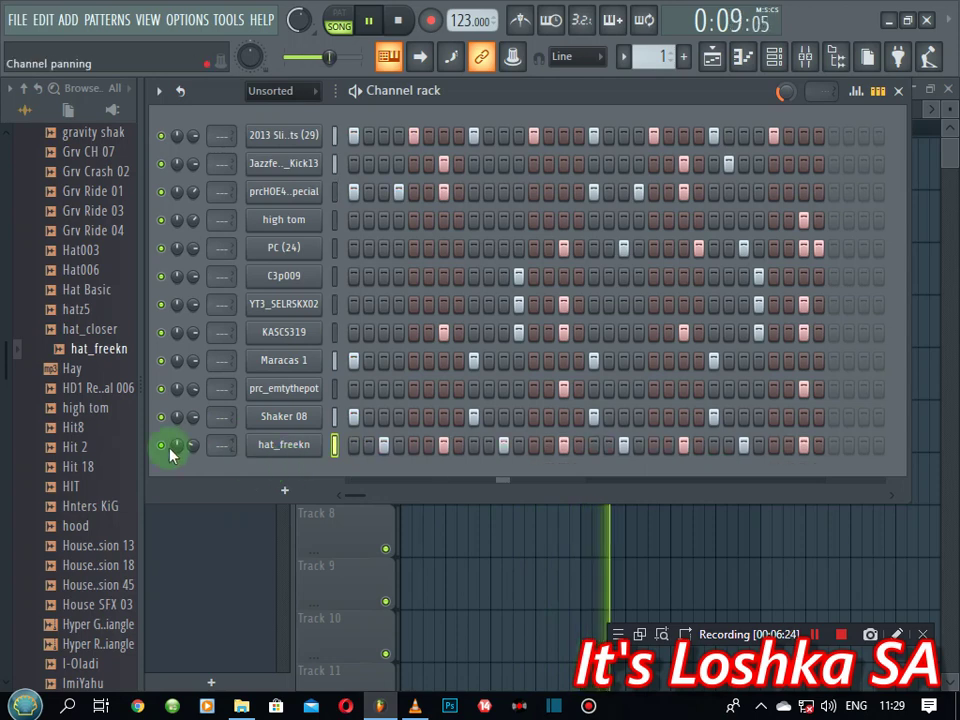
right_click(197, 449)
click(216, 418)
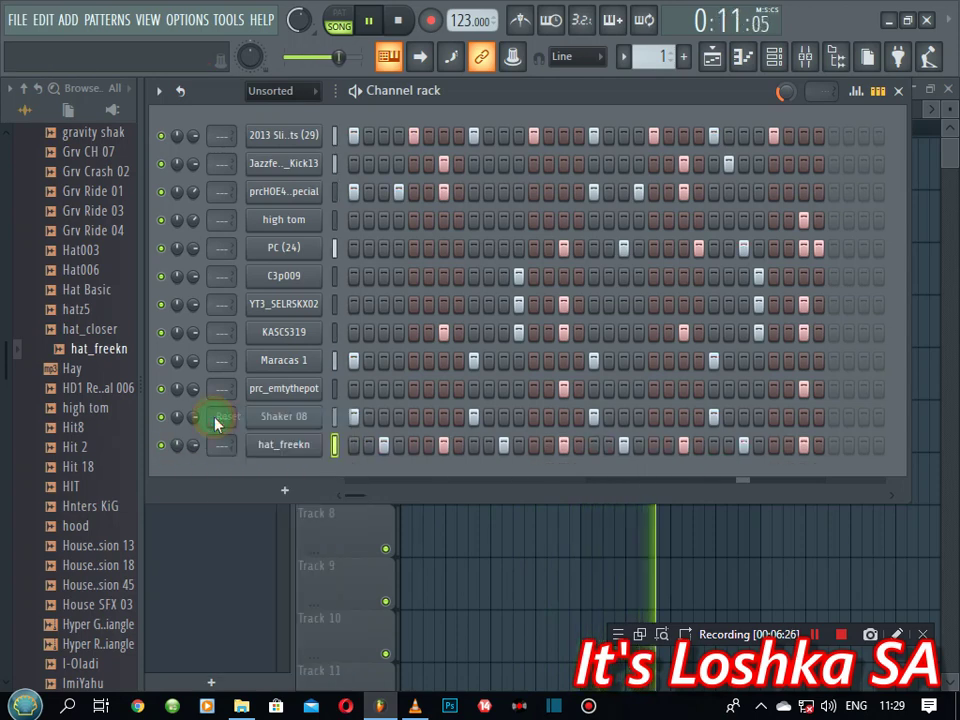
- Replace the hat_freekn channel's sample with Grv CH 07, and audition the gravity shak and GOOD CLAP samples
scroll(118, 338, up, 3)
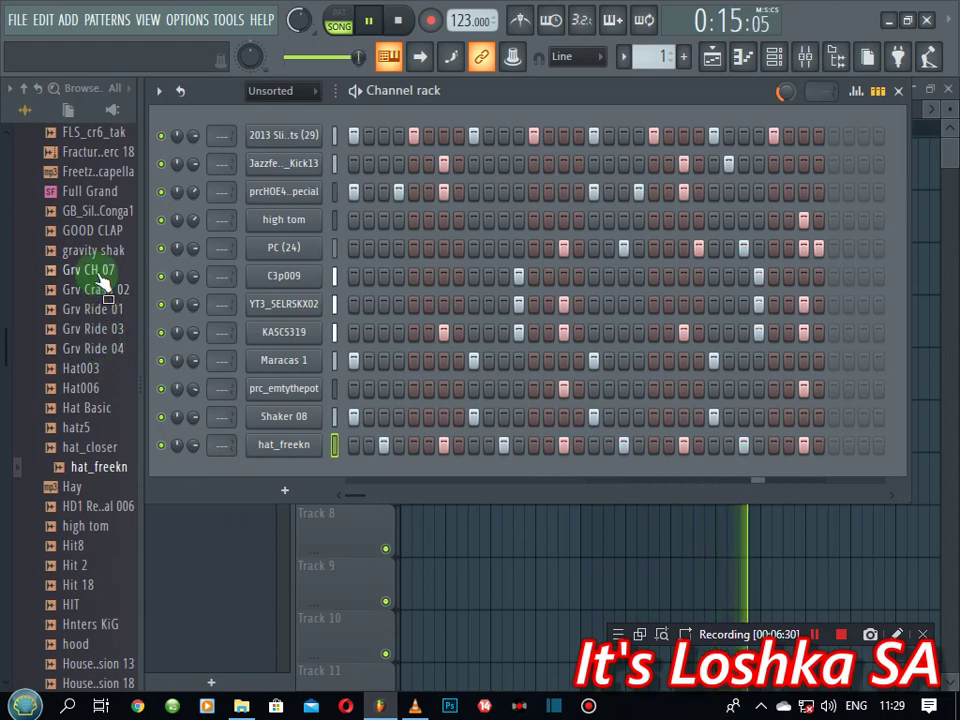
drag(100, 272, 272, 452)
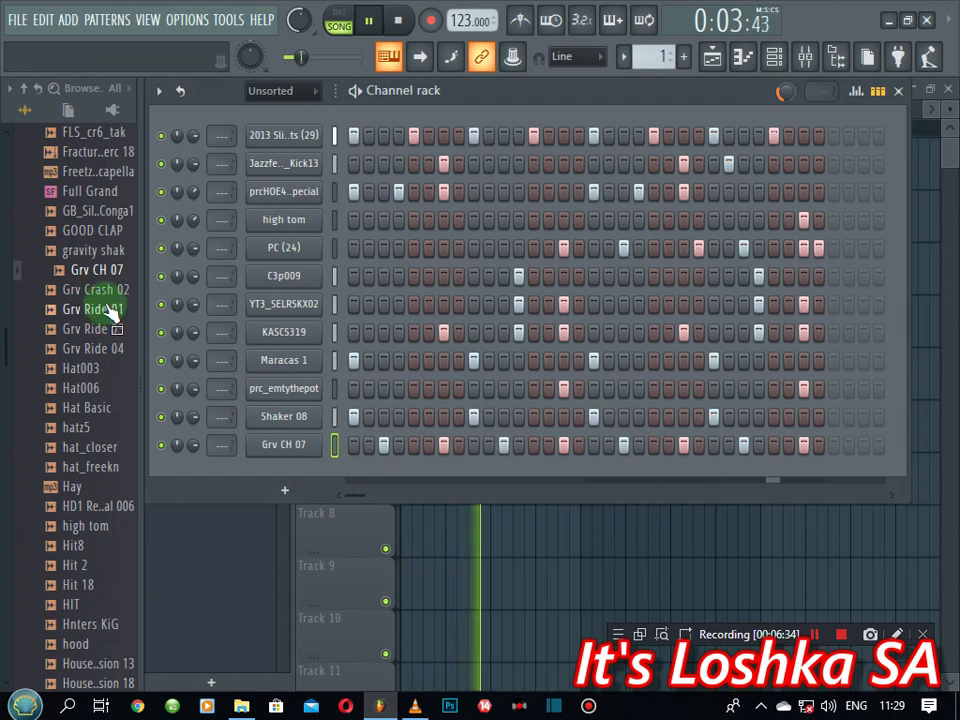
click(84, 251)
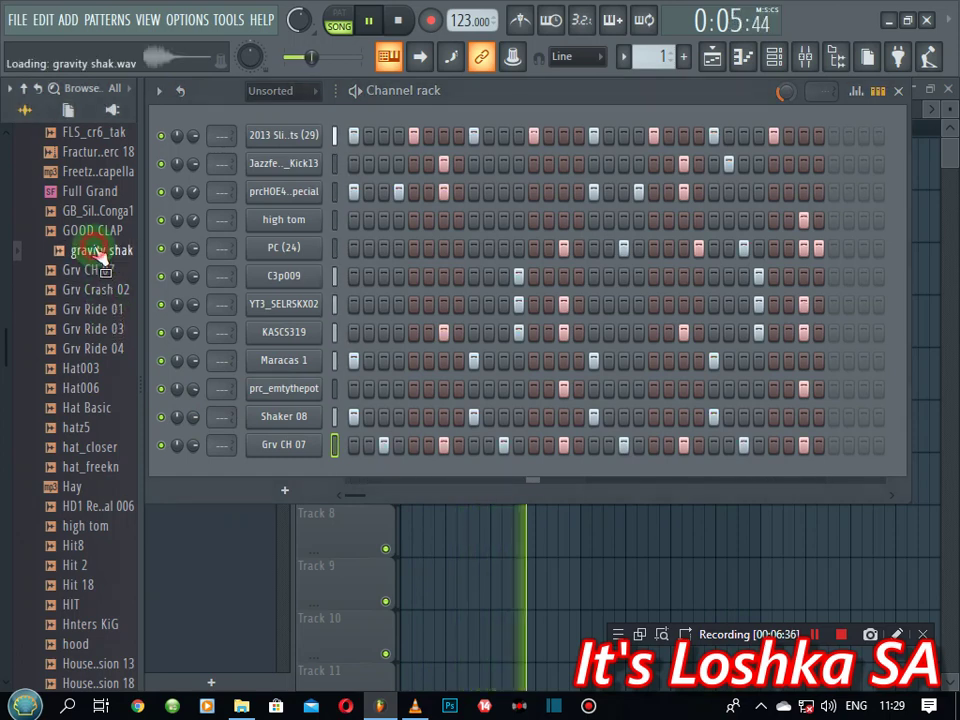
click(100, 232)
- Add the GB_SilverMach_Conga1 sample as a channel below prcHOE47010special and activate its steps 12 and 28
click(100, 212)
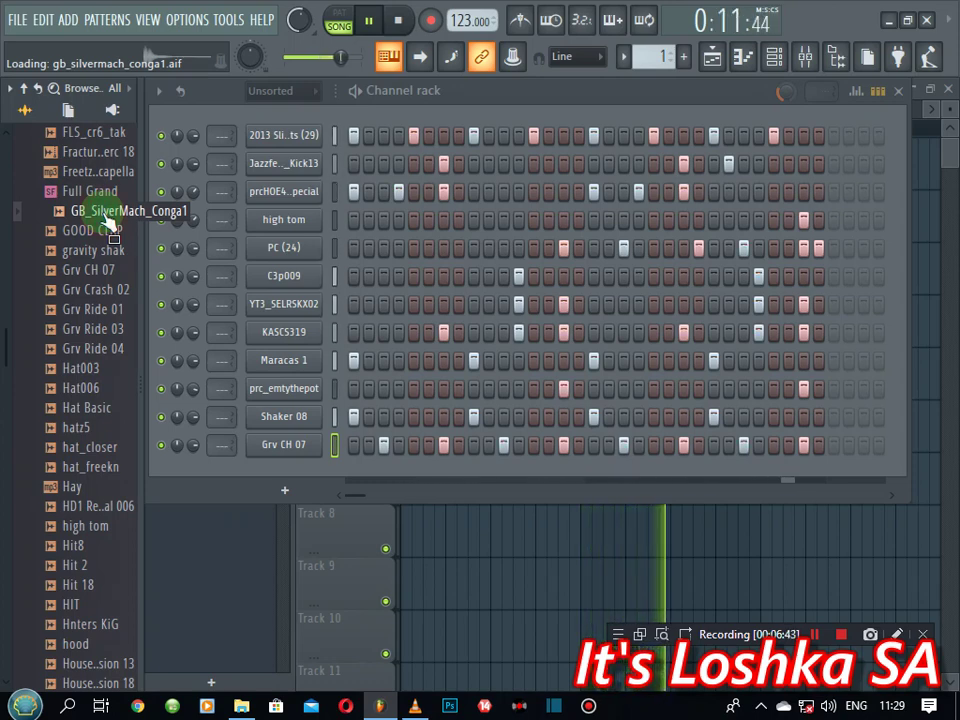
drag(108, 220, 162, 214)
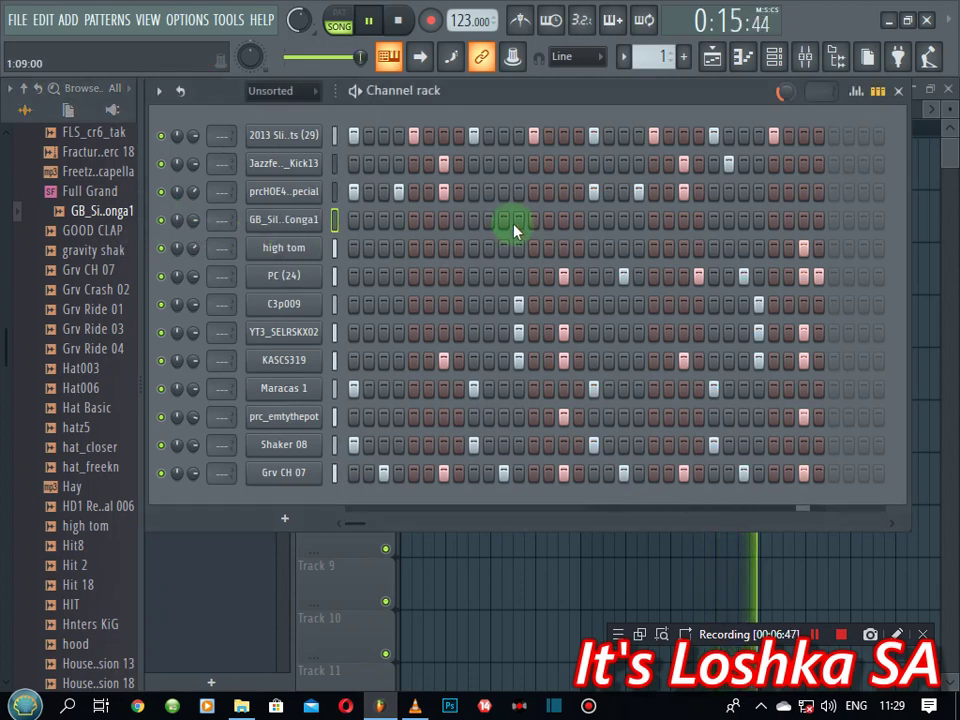
right_click(745, 220)
click(758, 220)
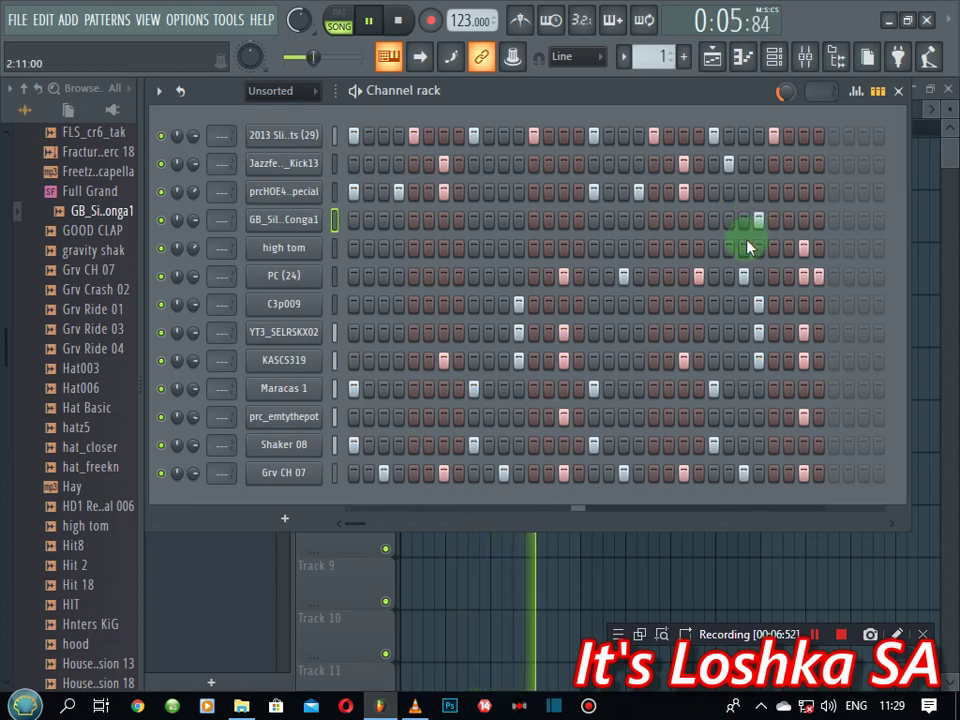
click(516, 217)
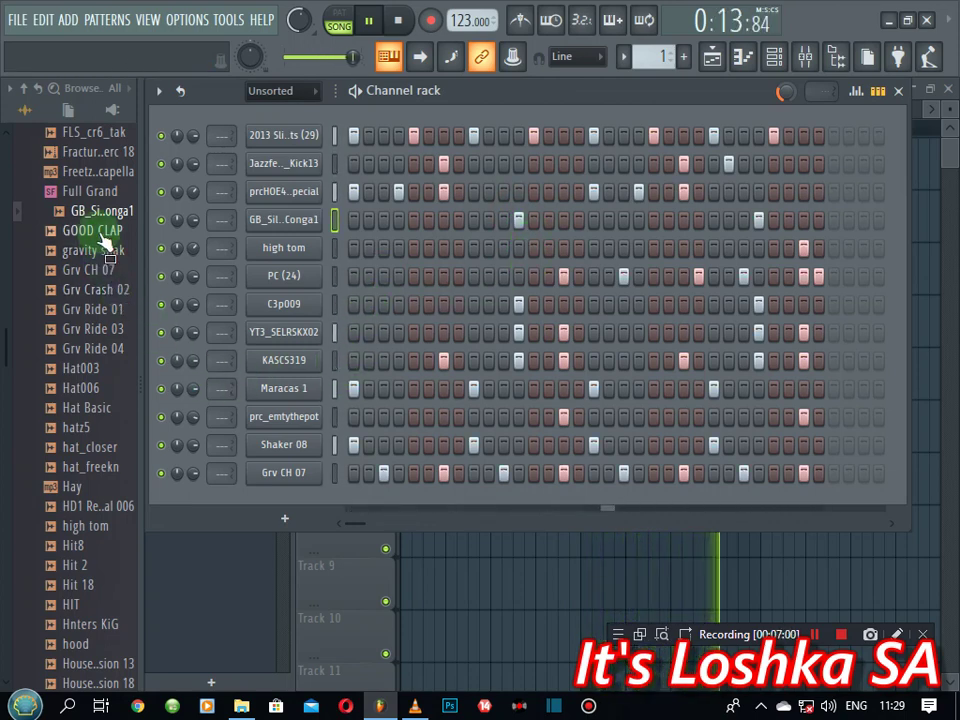
- Add GOOD CLAP as a channel above KASCS319 with KASCS319's steps copied to it, panning GOOD CLAP 23% left and KASCS319 slightly right
drag(103, 238, 161, 354)
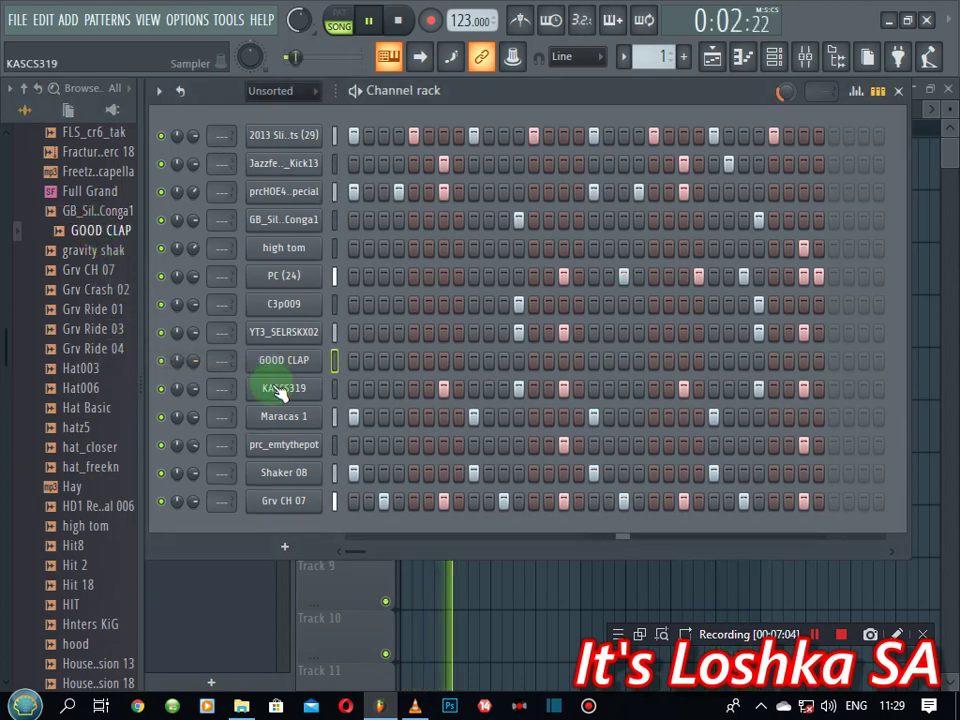
right_click(284, 388)
click(540, 402)
right_click(295, 362)
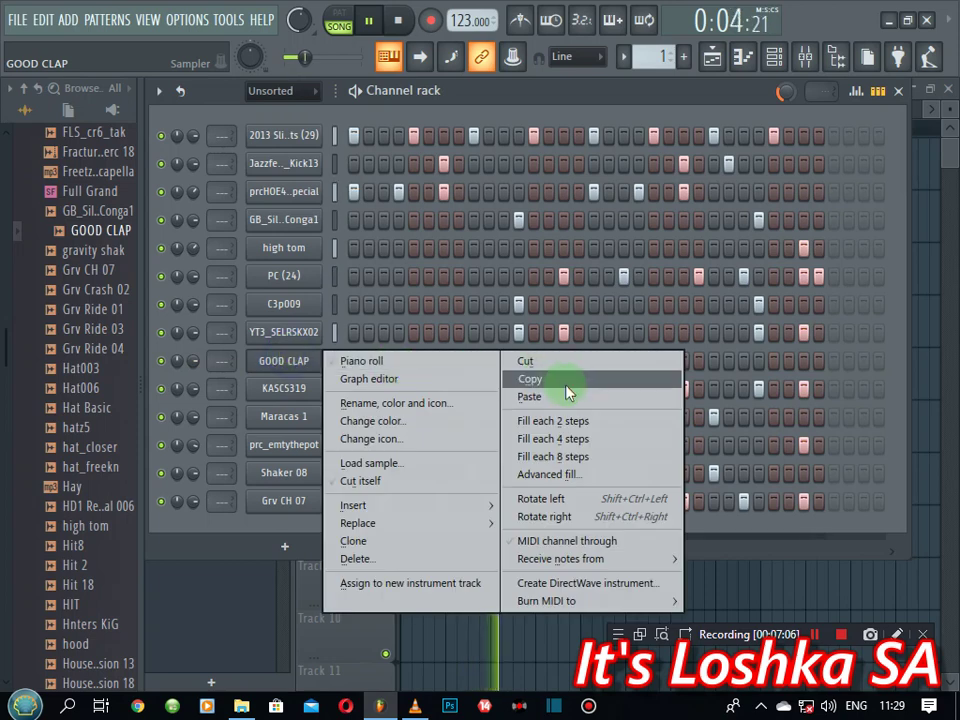
click(540, 396)
mouse_move(178, 389)
mouse_down()
mouse_move(178, 369)
mouse_move(178, 384)
mouse_up()
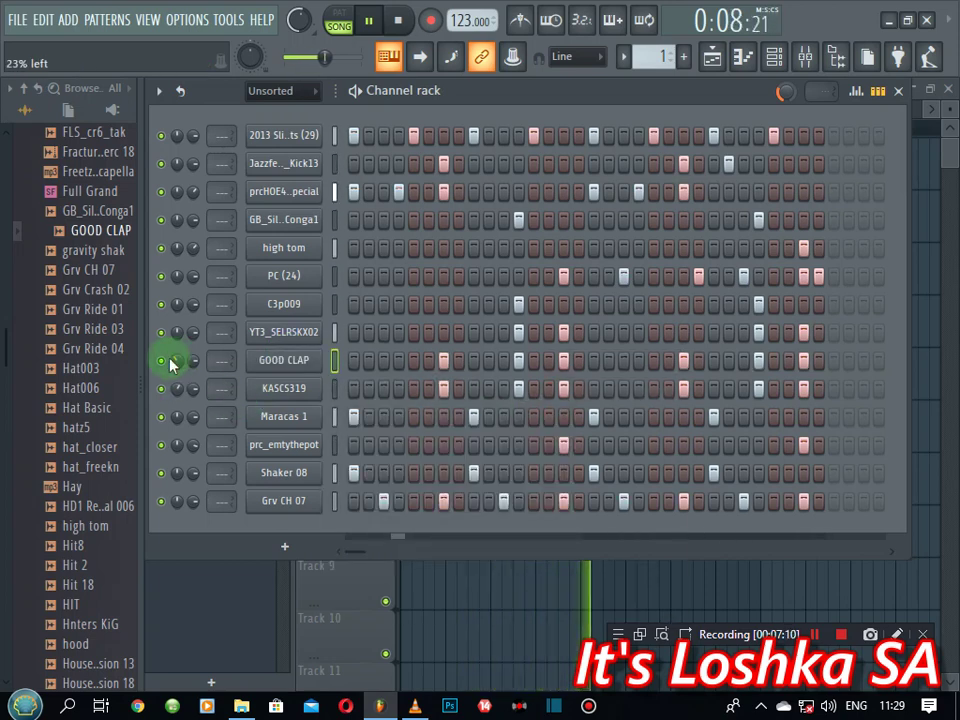
- Audition the Freetz ft Sindi acapella, Fracture Perc 18 and FLS_cr6_tak samples over the playing song
scroll(90, 272, up, 3)
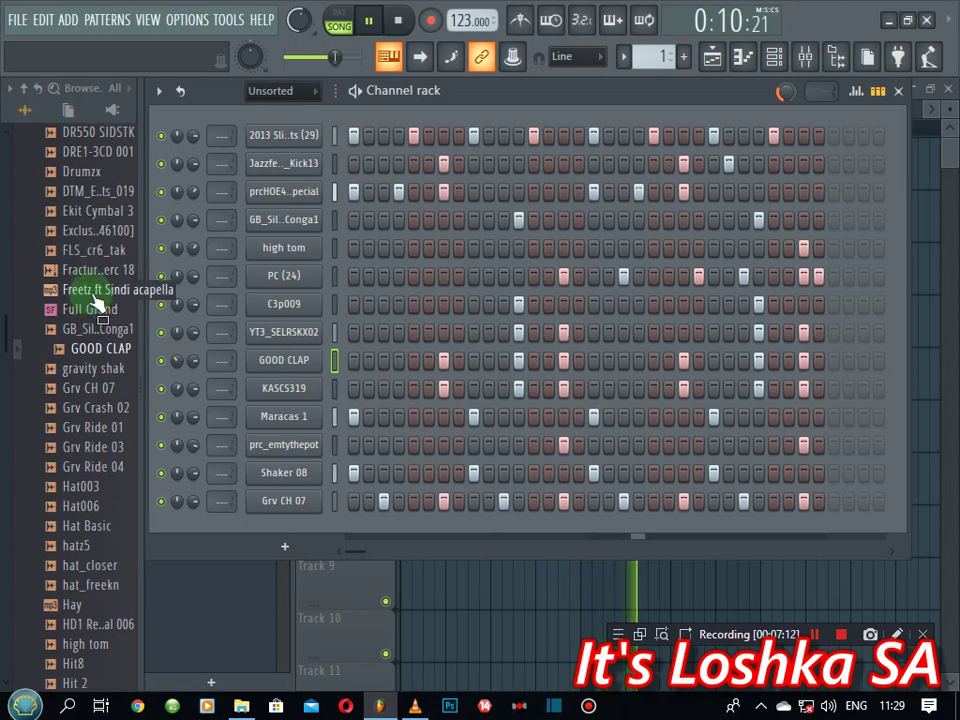
click(90, 291)
click(86, 271)
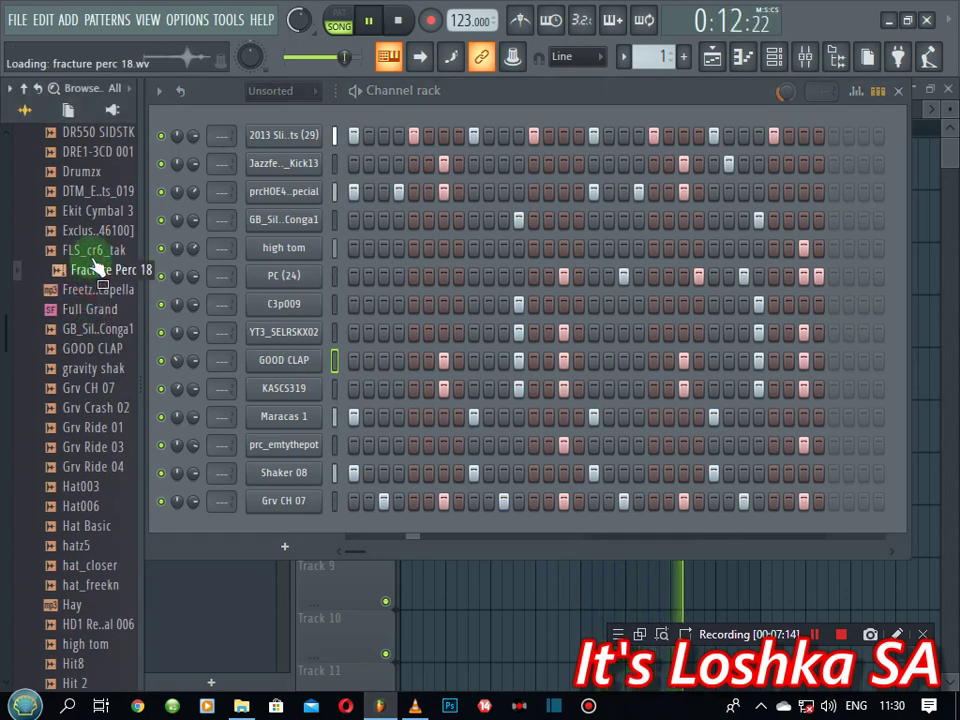
click(95, 250)
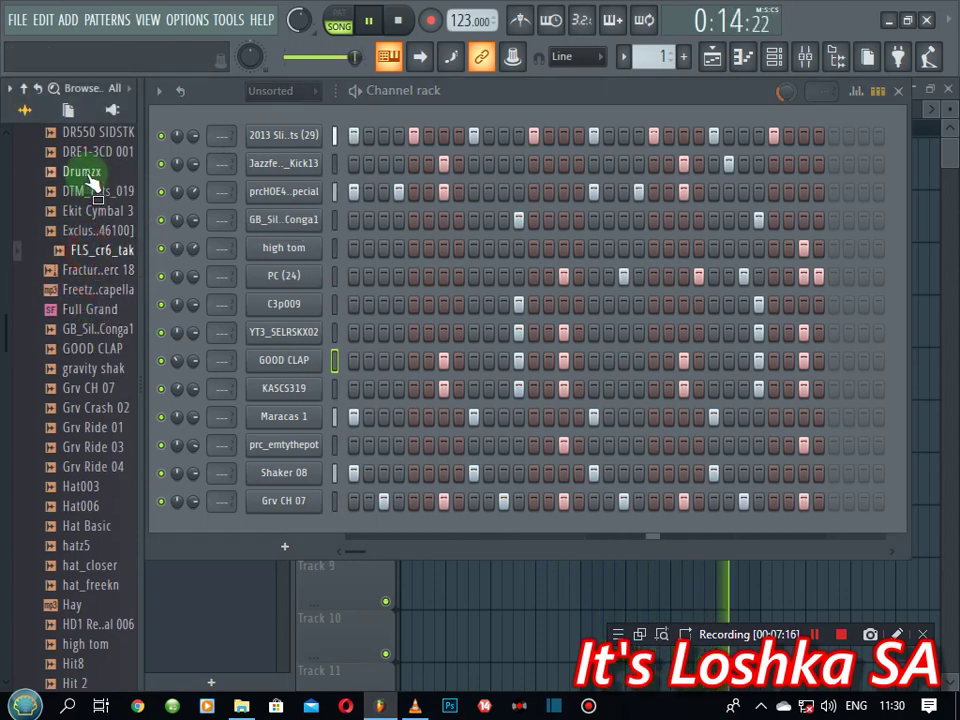
scroll(95, 250, up, 3)
- Add DNC_Clap_6 as a channel above GOOD CLAP, paste the copied steps into it and set its volume to 74%
click(98, 238)
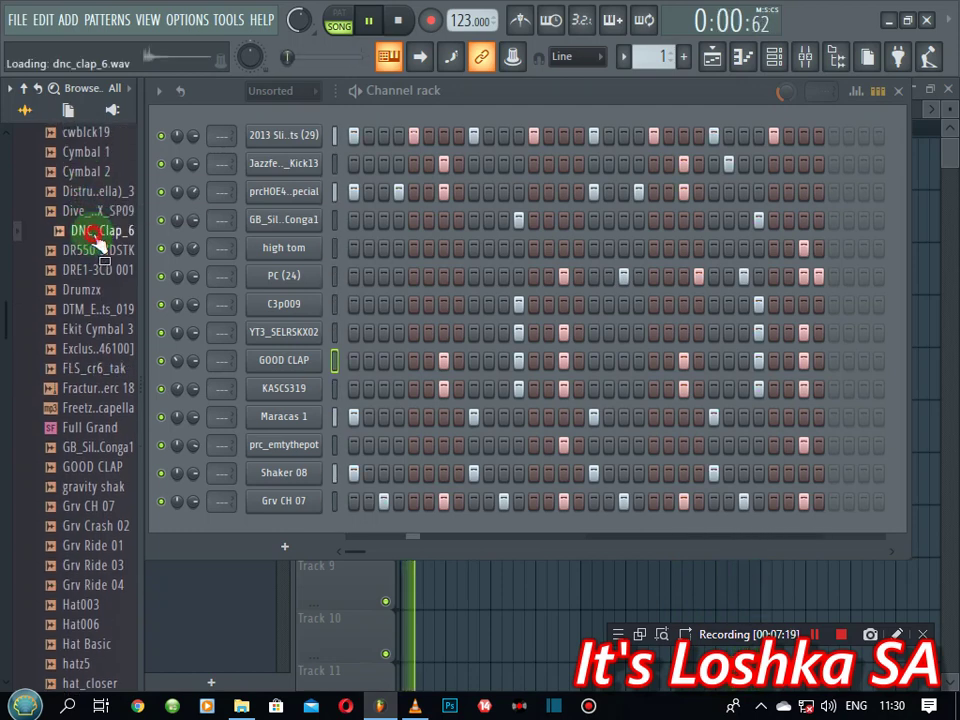
drag(100, 240, 170, 358)
right_click(300, 360)
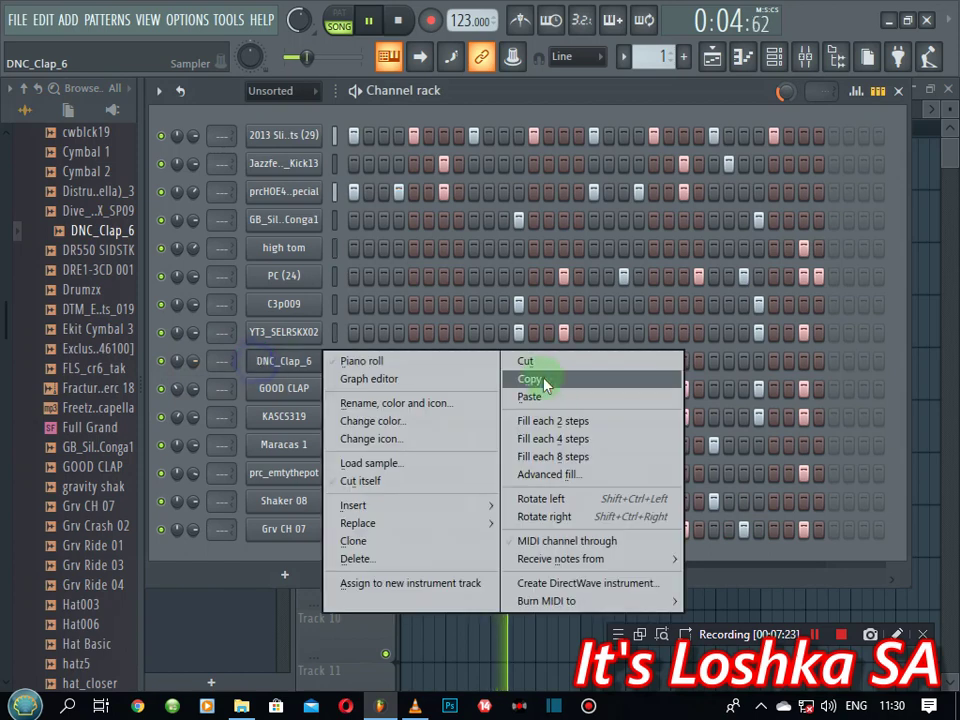
click(549, 397)
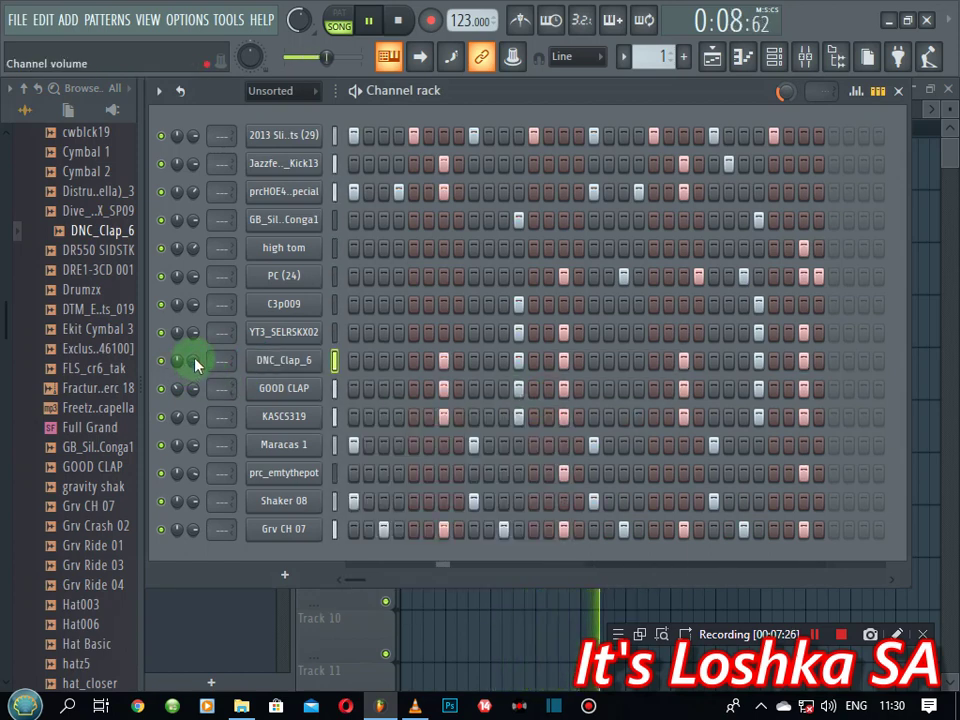
drag(193, 361, 193, 368)
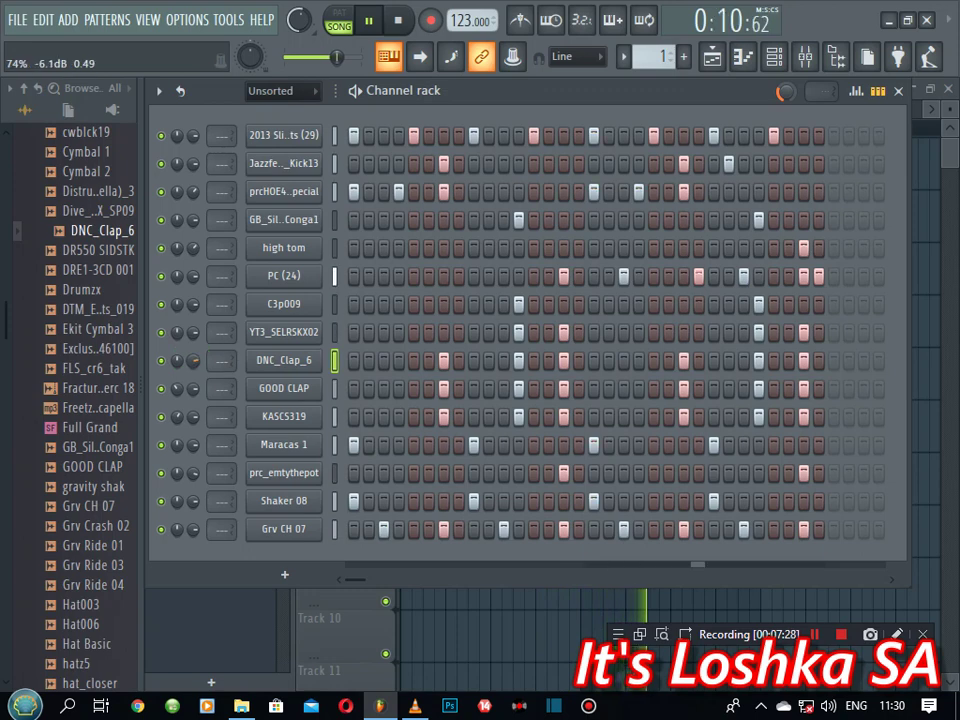
- Add the CABASSA02 sample as a channel above DNC_Clap_6 and paste the copied steps into it
scroll(47, 232, up, 4)
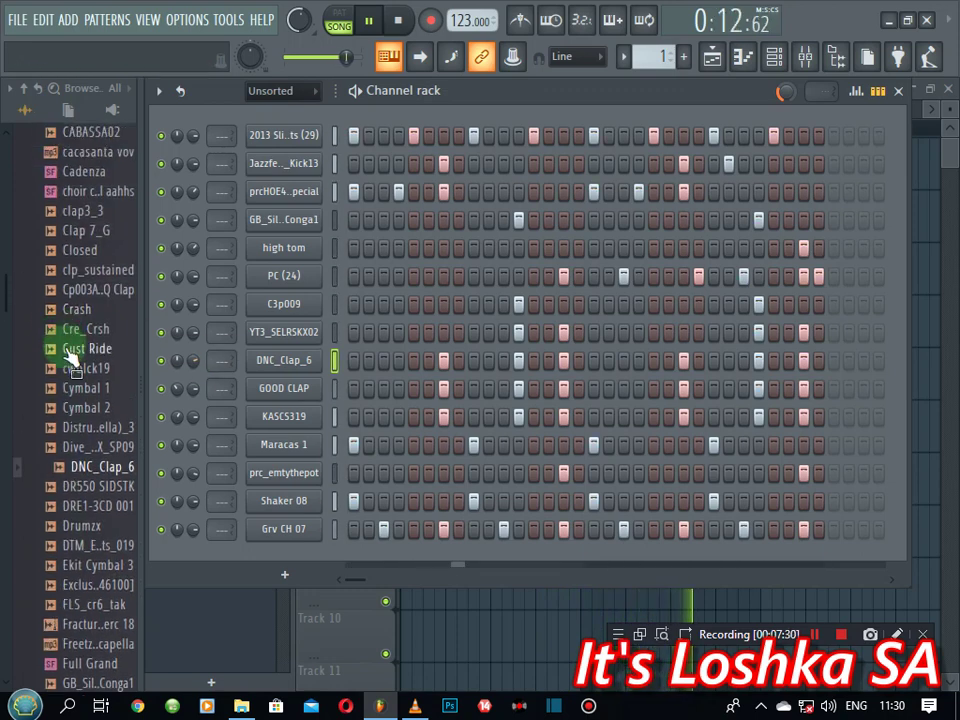
scroll(79, 300, up, 2)
click(86, 254)
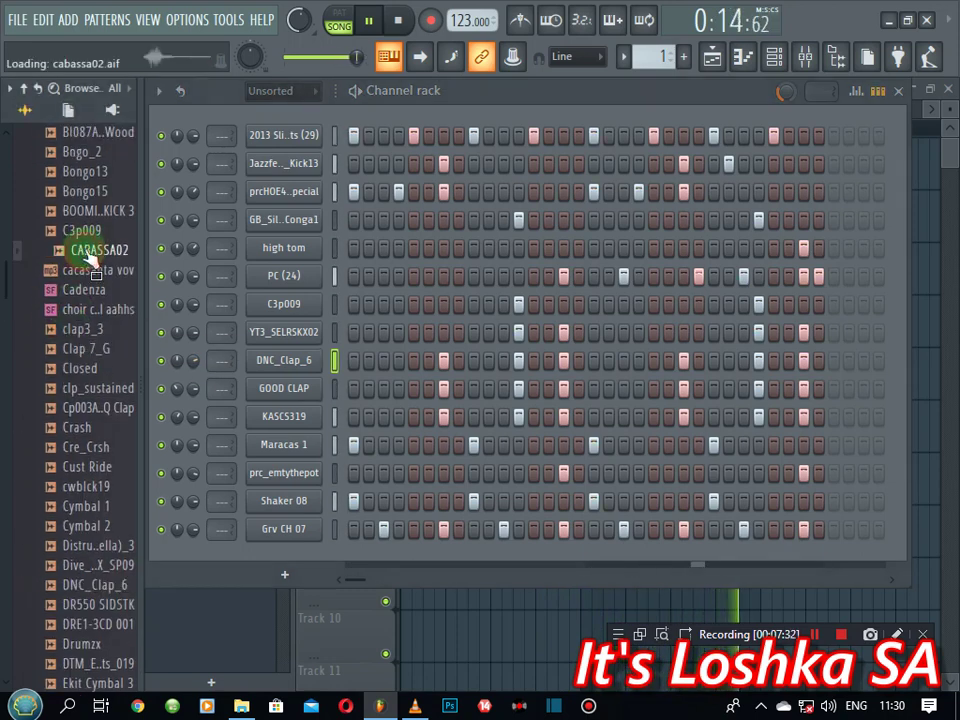
drag(90, 257, 195, 355)
right_click(334, 360)
click(510, 393)
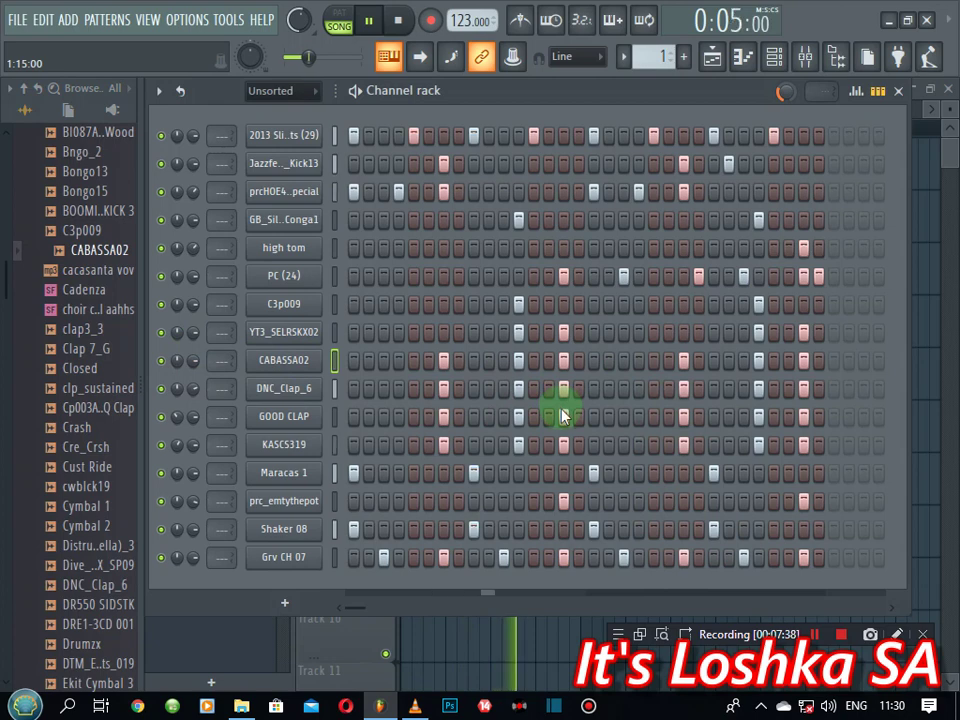
- Add a second C3p009 channel above CABASSA02, paste the copied steps into it and pan it 25% left
scroll(85, 320, up, 2)
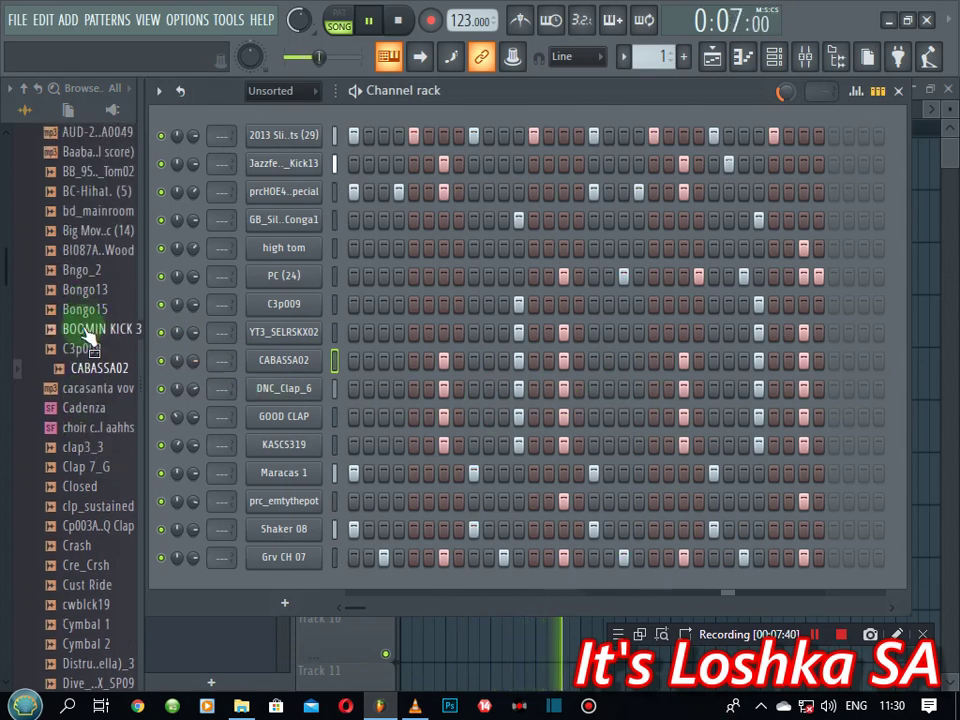
drag(86, 348, 258, 370)
right_click(310, 358)
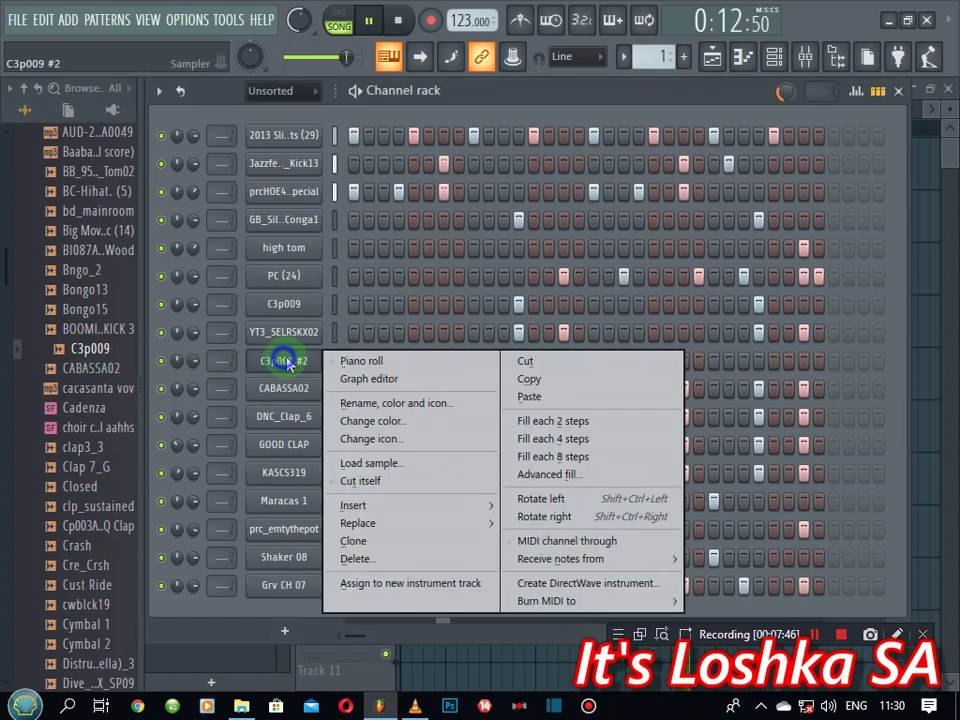
click(512, 396)
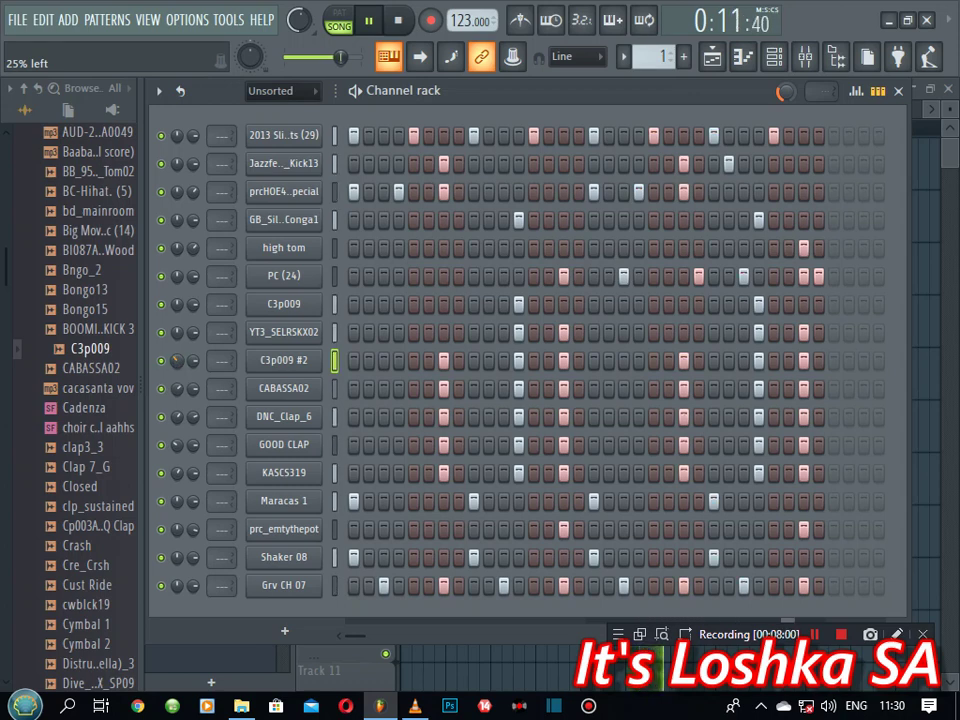
- Audition the Bngo_2, Bongo13, Bongo15 and BI087A-EQ Wood samples over the playing song
click(84, 270)
click(86, 289)
click(97, 309)
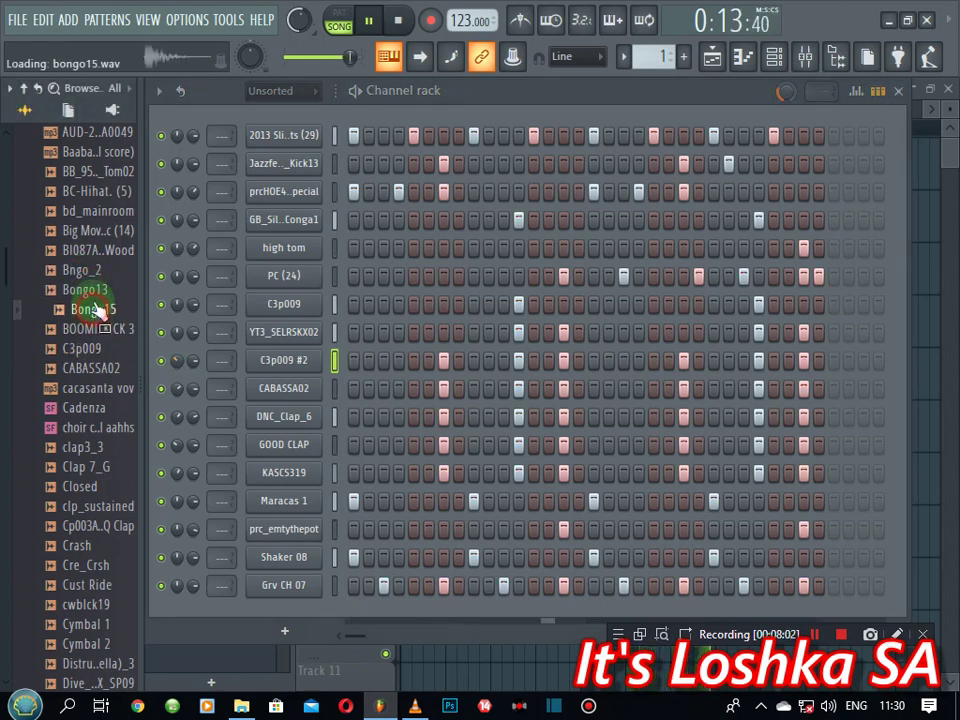
click(97, 270)
click(92, 250)
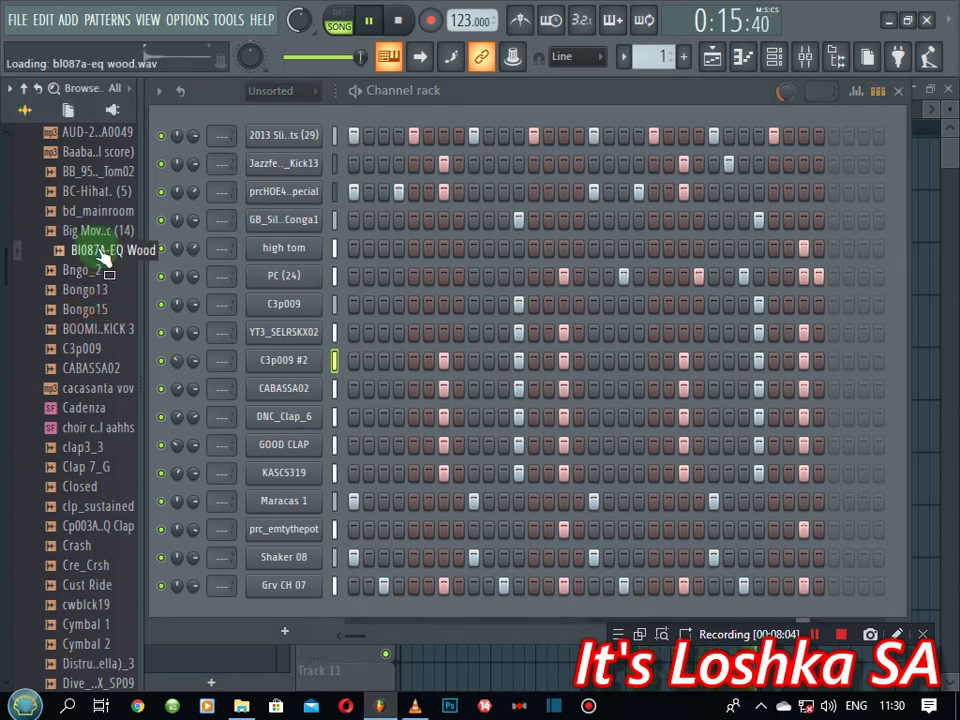
- Add the BI087A-EQ Wood sample as a new channel and place hits on steps 3 and 7
right_click(104, 256)
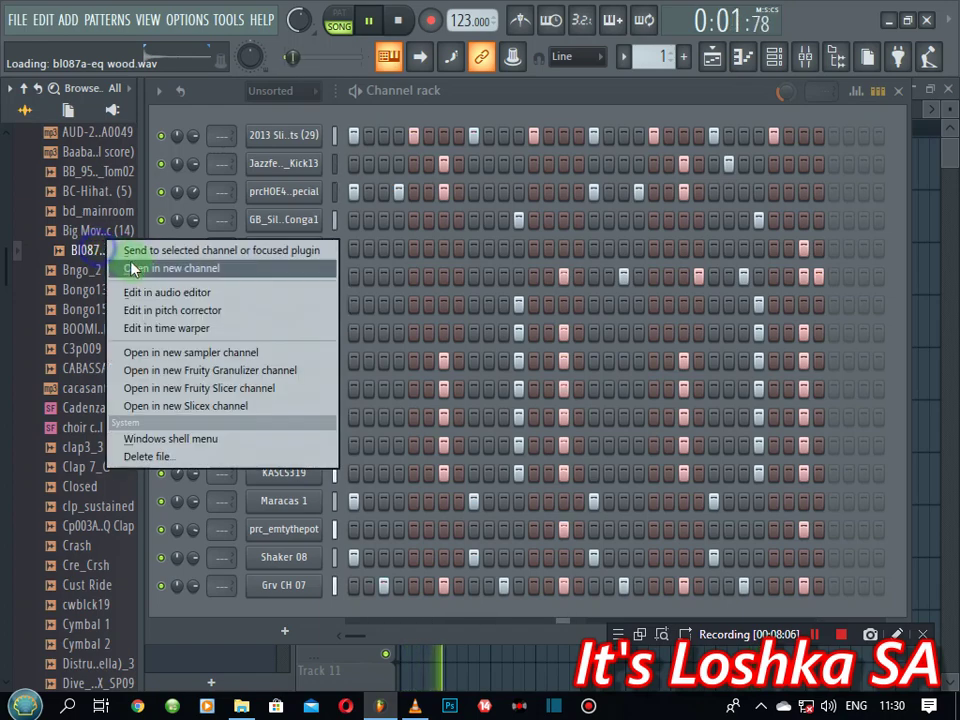
click(137, 266)
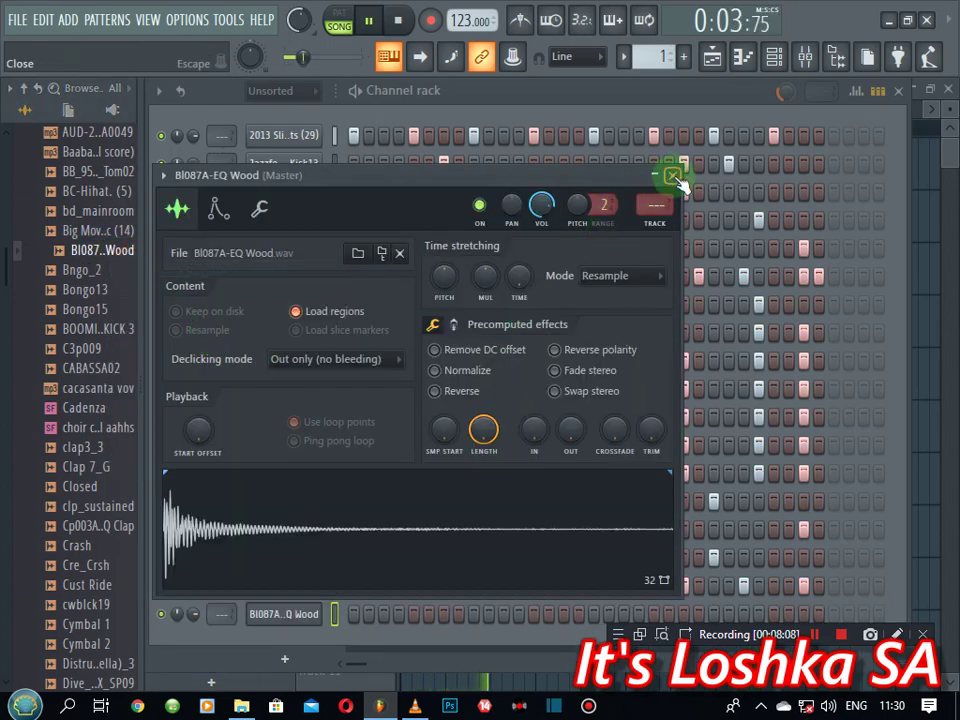
click(672, 175)
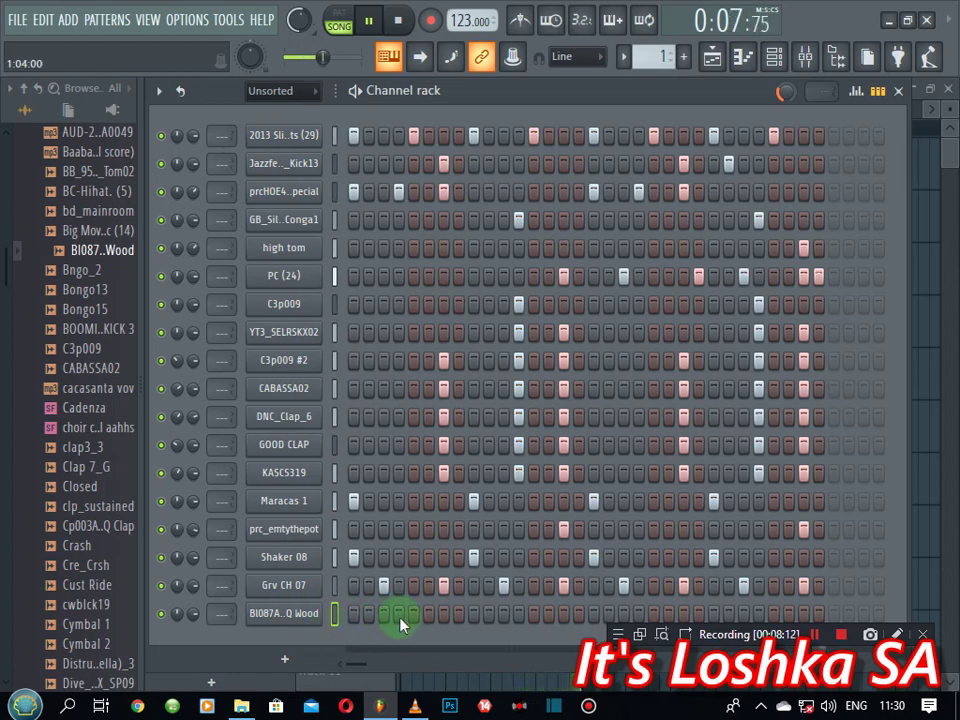
click(355, 614)
key(space)
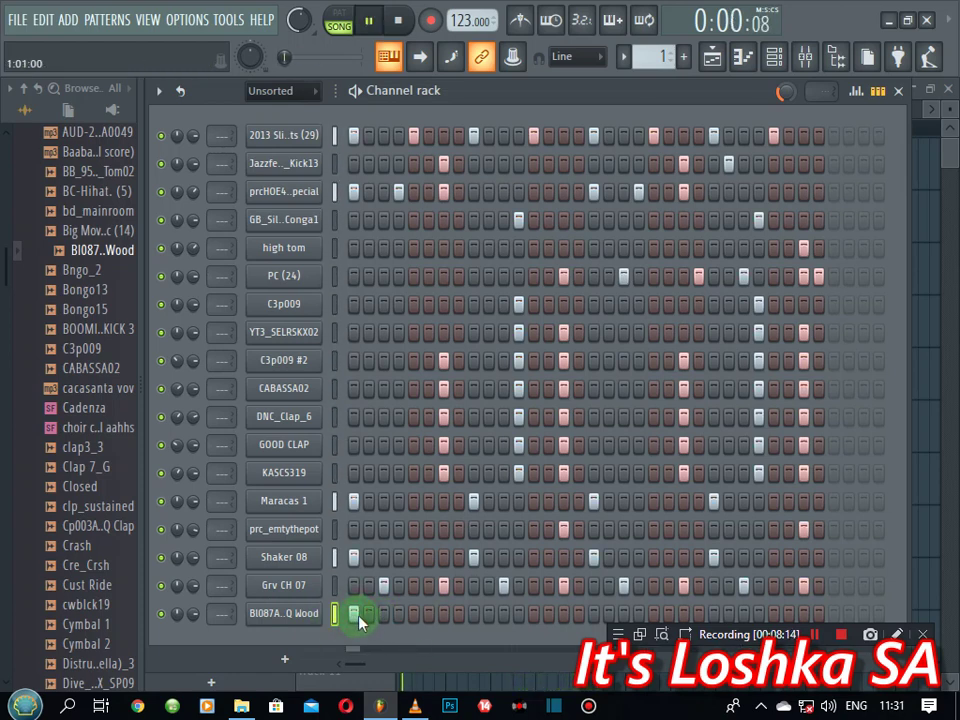
click(443, 614)
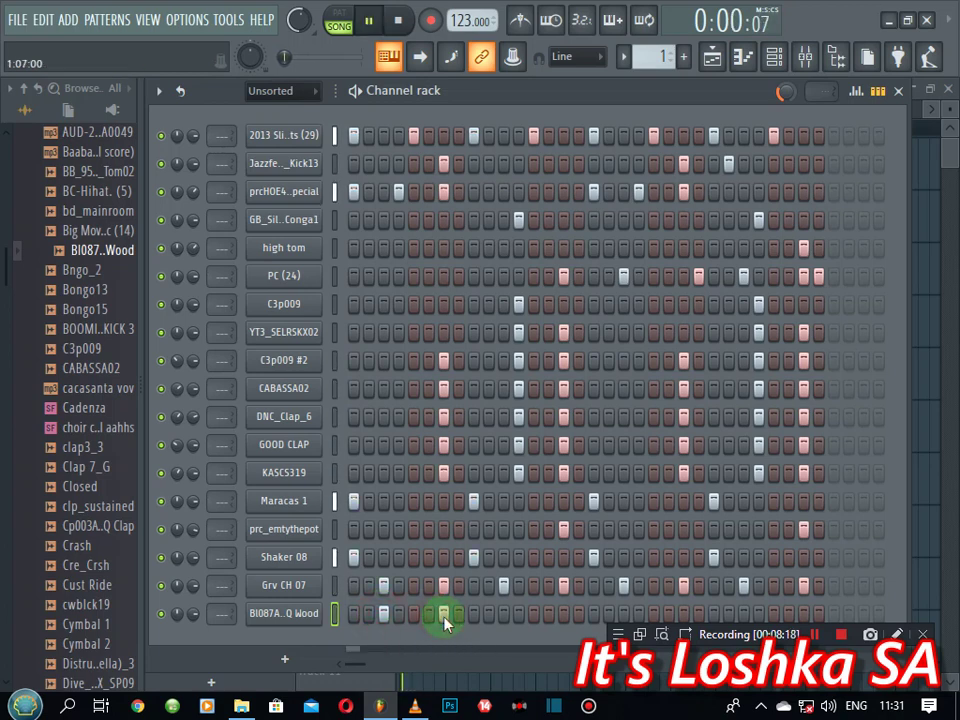
click(504, 614)
key(space)
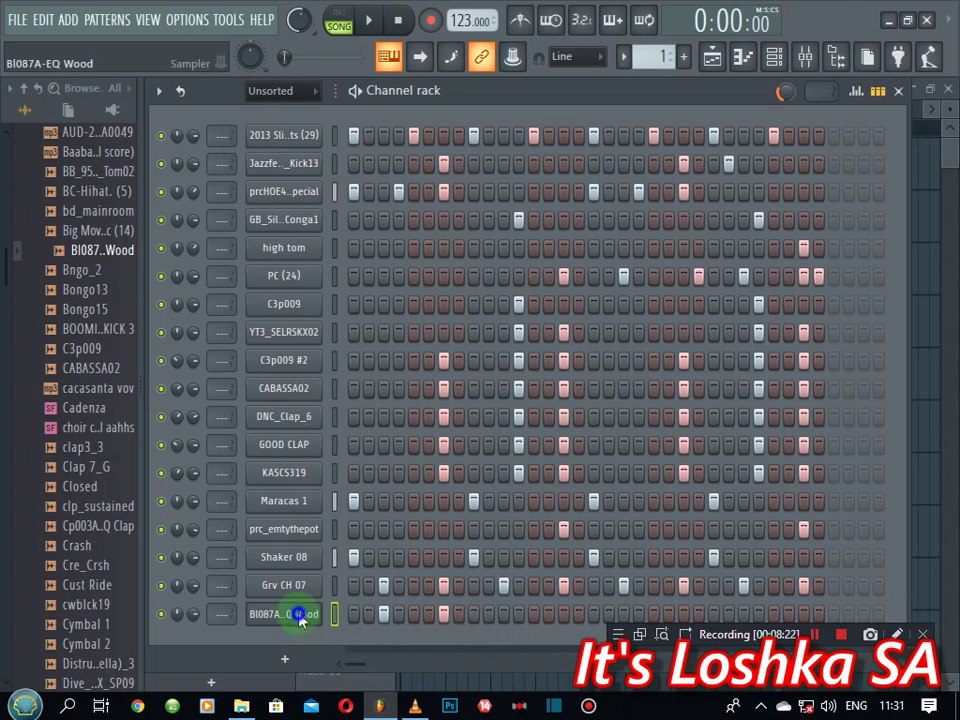
- In the piano roll of BI087A-EQ Wood, add an A4 note on step 11 of bar 1
right_click(300, 619)
click(336, 425)
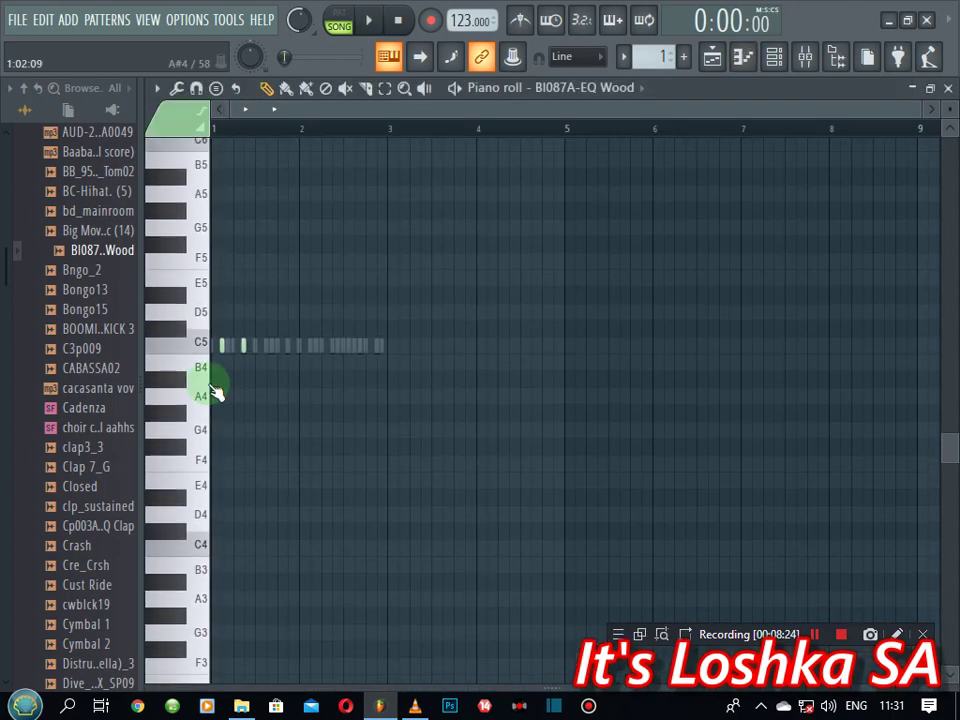
key(space)
click(203, 396)
key(space)
key(space)
key(space)
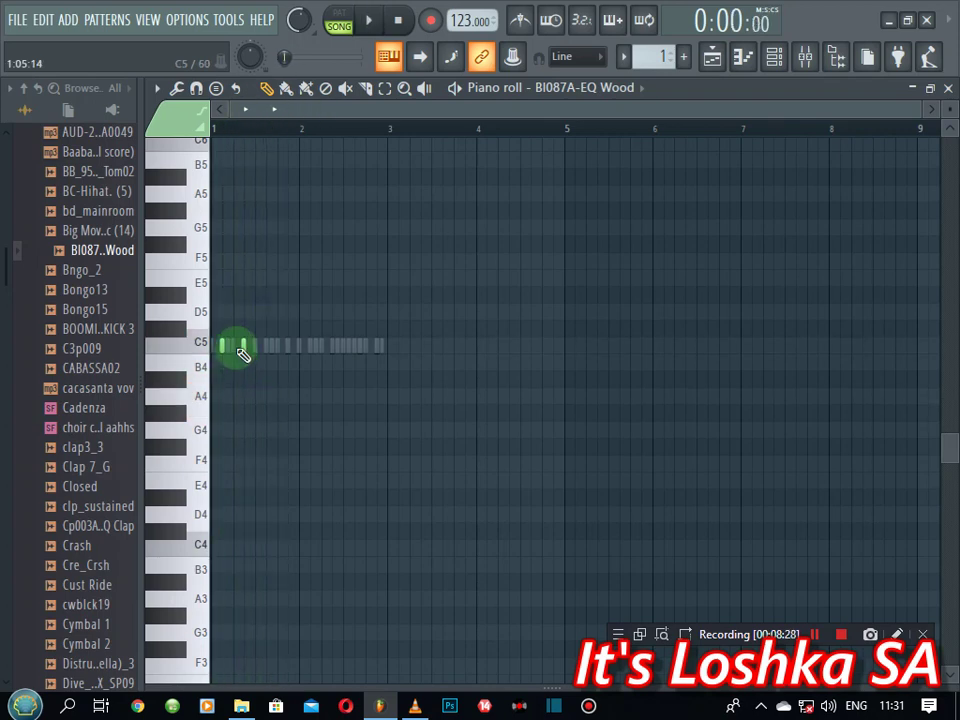
click(244, 346)
click(264, 393)
key(space)
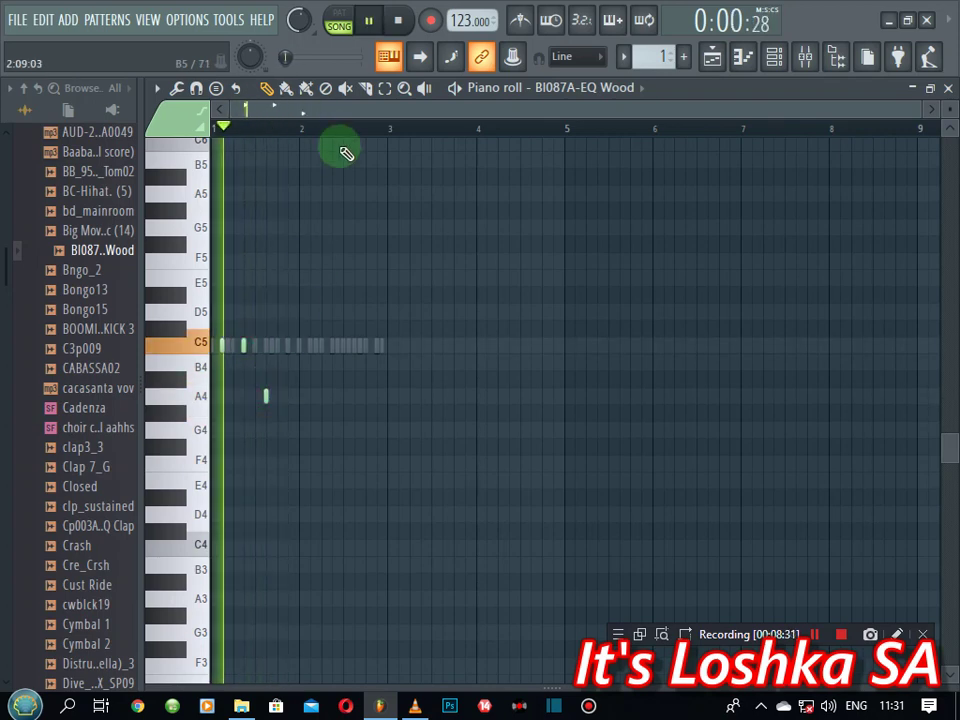
- Add an E4 note on step 15 of bar 1 and play back the wood pattern
scroll(347, 127, up, 4)
key(space)
drag(411, 109, 300, 140)
key(space)
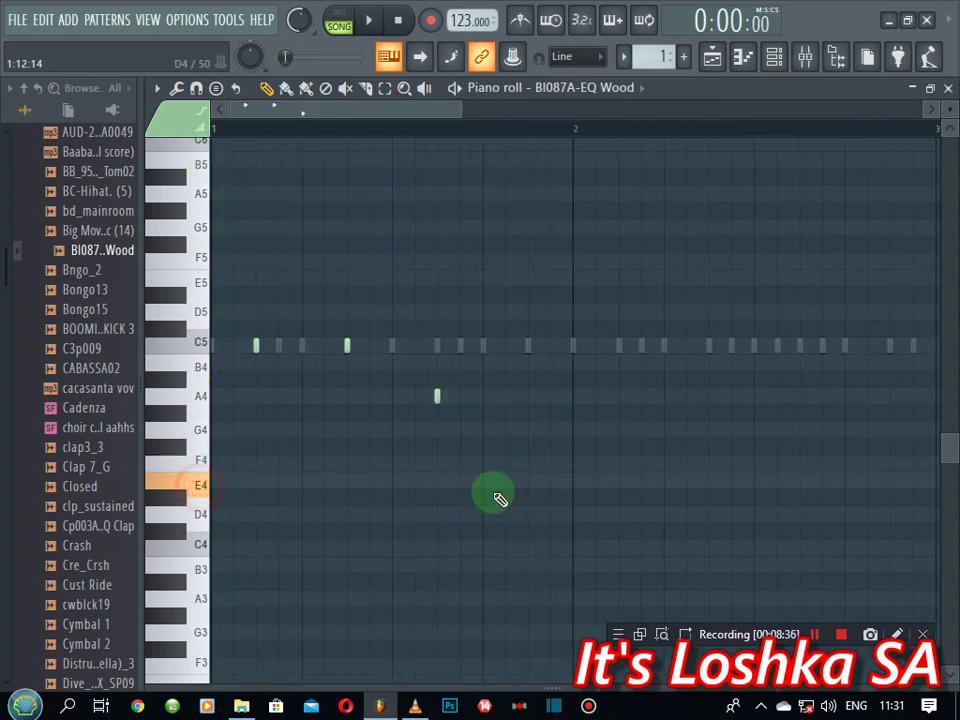
click(528, 480)
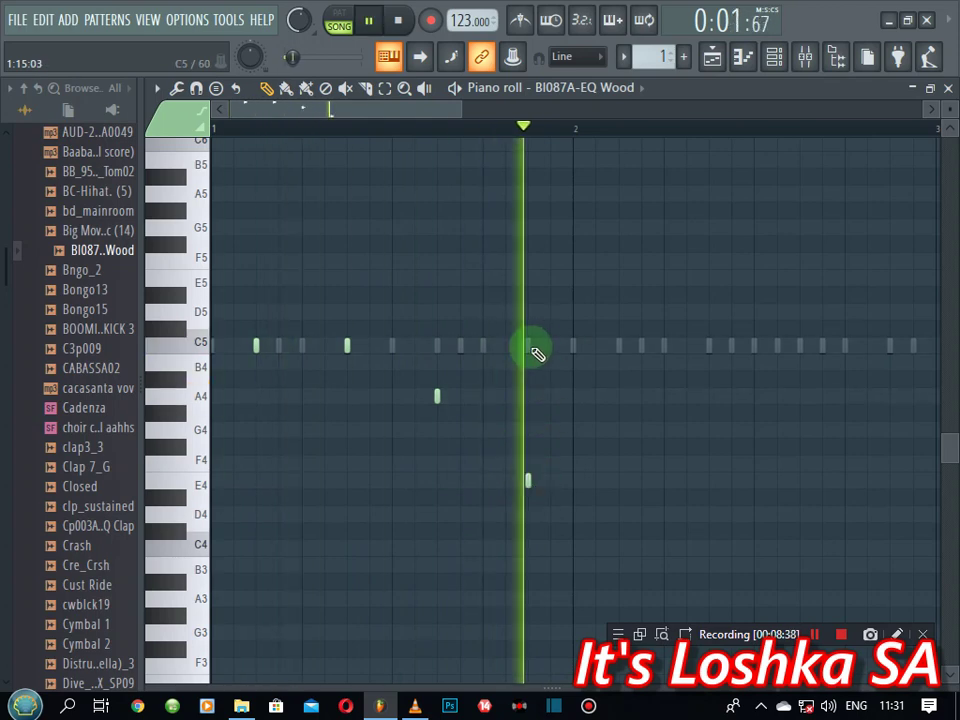
key(space)
- Select the four wood notes in bar 1, duplicate them into bar 2 and close the piano roll
drag(552, 137, 332, 231)
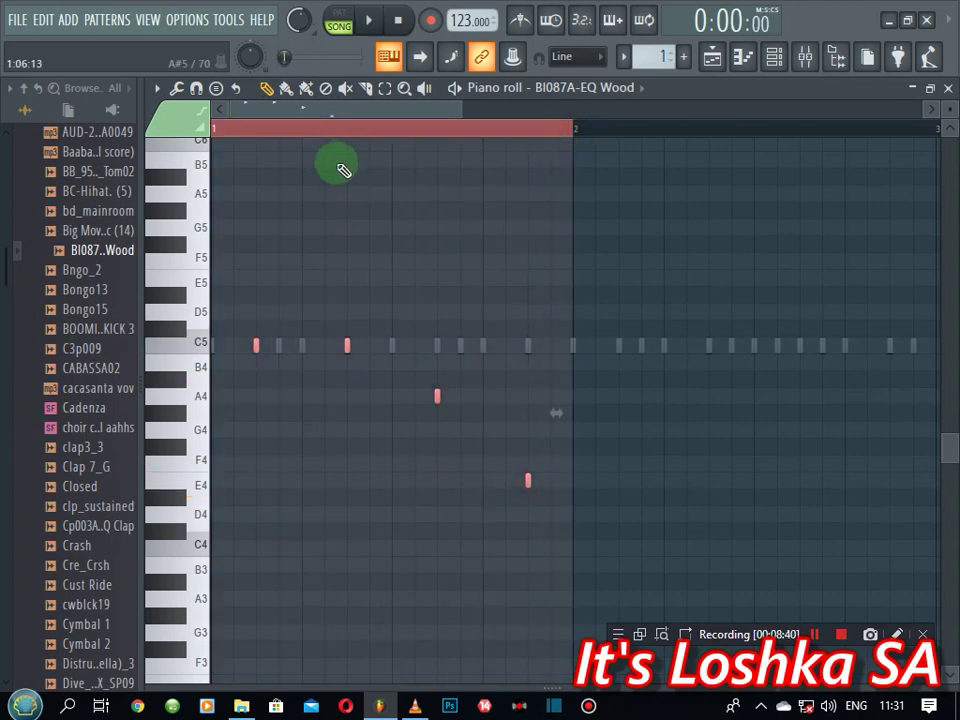
scroll(352, 142, down, 5)
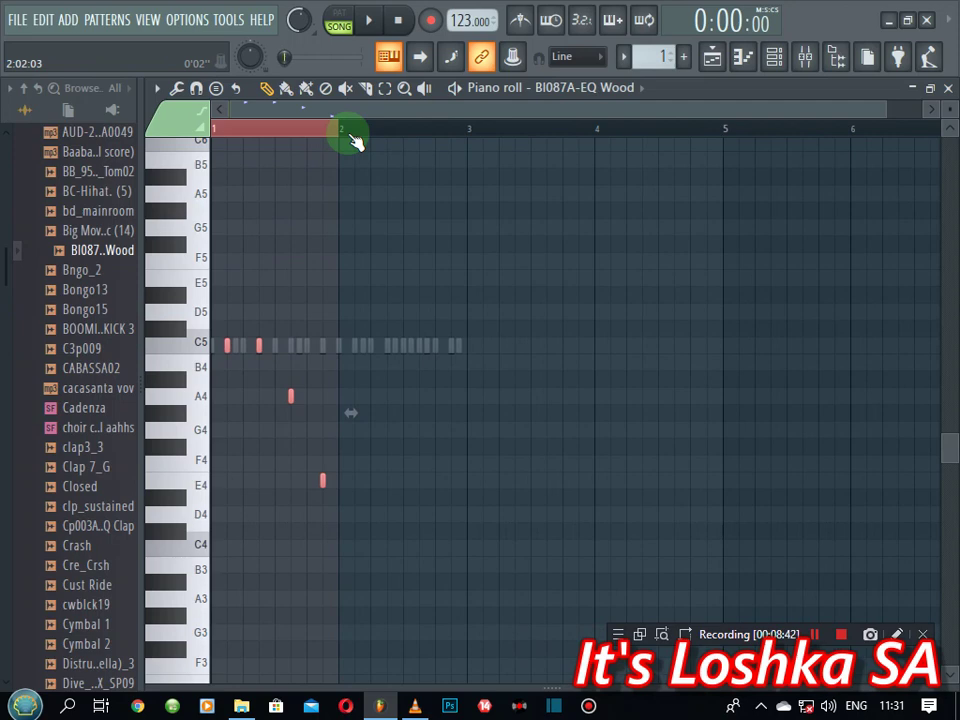
key(ctrl+b)
key(space)
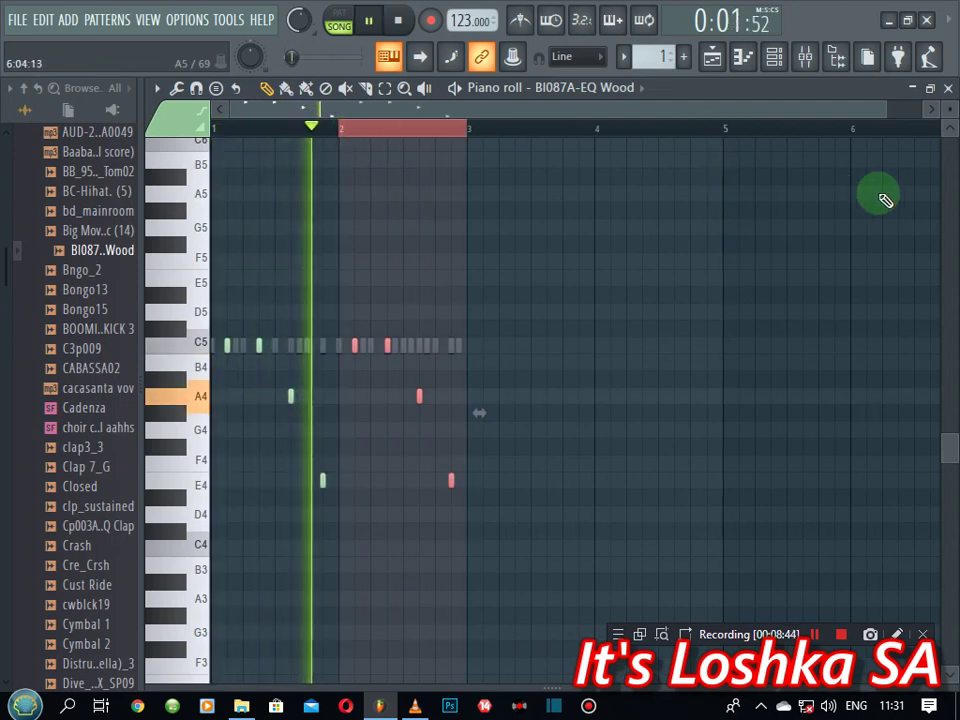
click(946, 88)
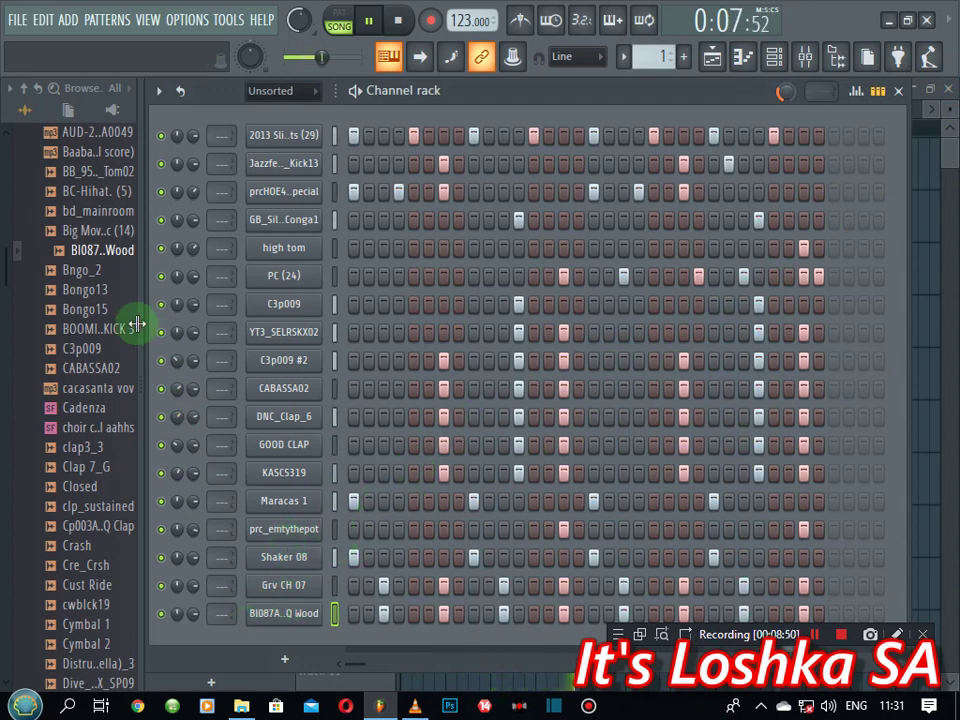
- Audition the Big Move Perc (14), ATR Snare (19) and AUD-20191014-WA0048 samples over the playing song
click(99, 237)
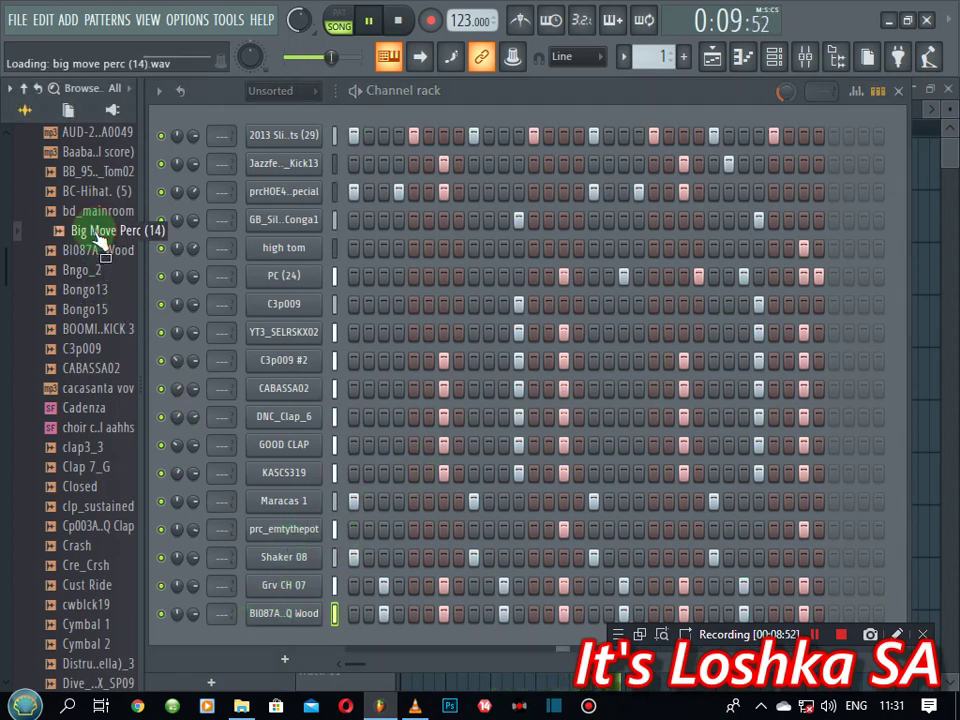
scroll(99, 240, up, 2)
click(98, 214)
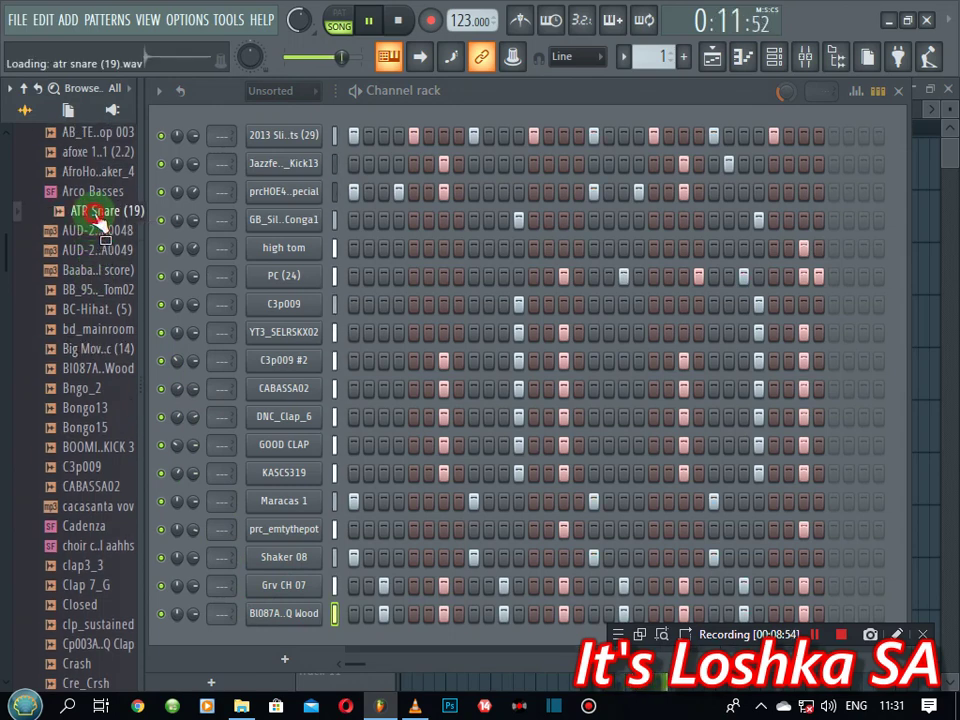
click(98, 234)
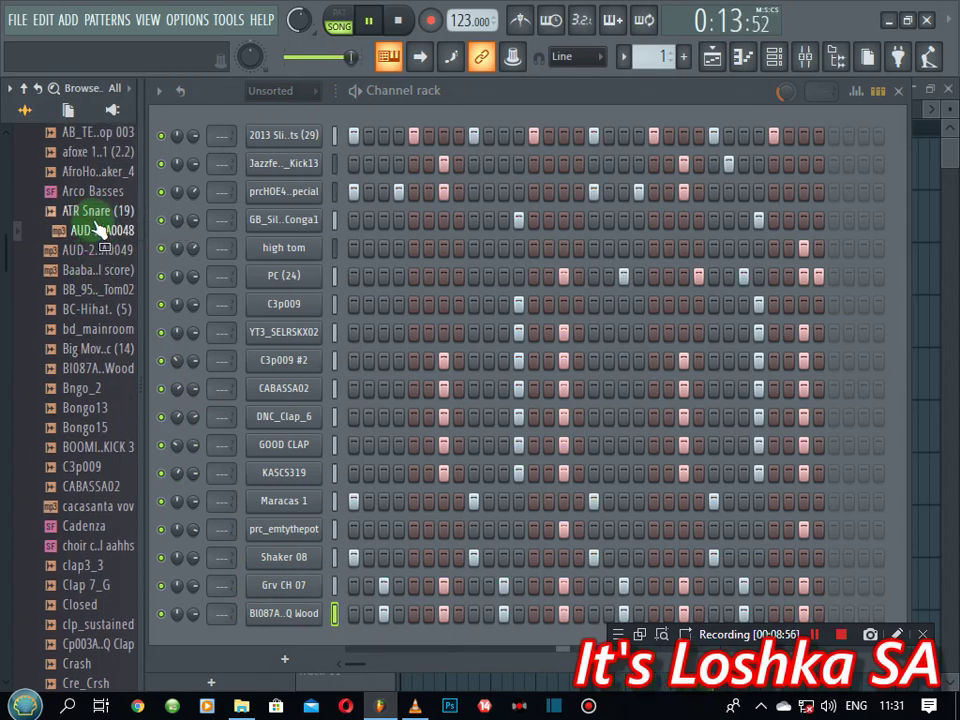
- Load AUD-20191014-WA0048 into a new channel and open its waveform in Edison
scroll(100, 225, up, 2)
drag(113, 333, 110, 359)
right_click(110, 355)
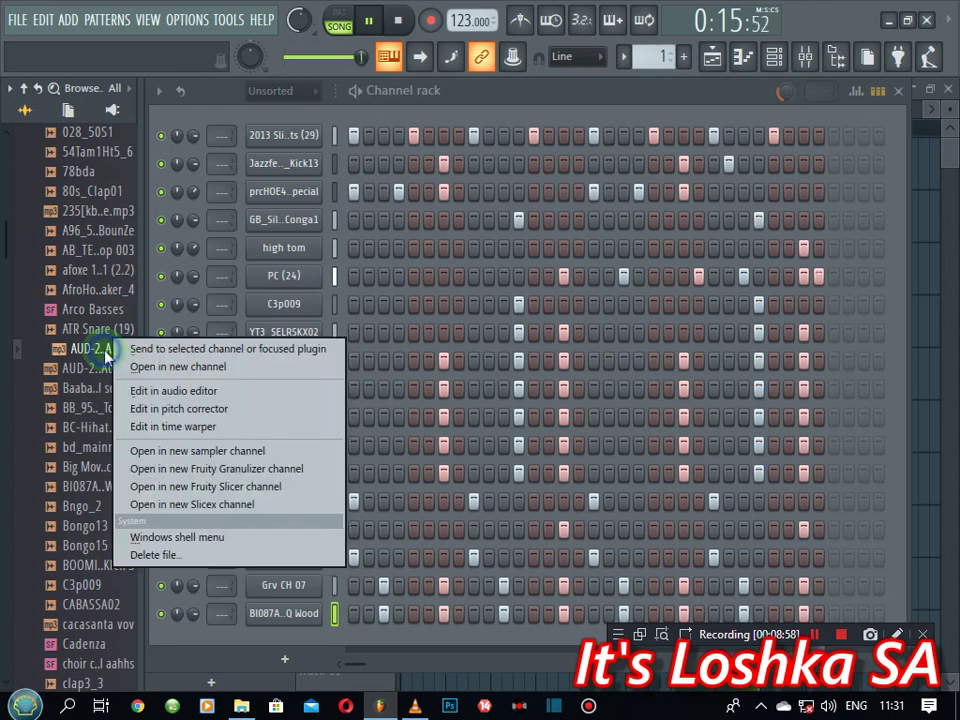
click(146, 366)
click(352, 552)
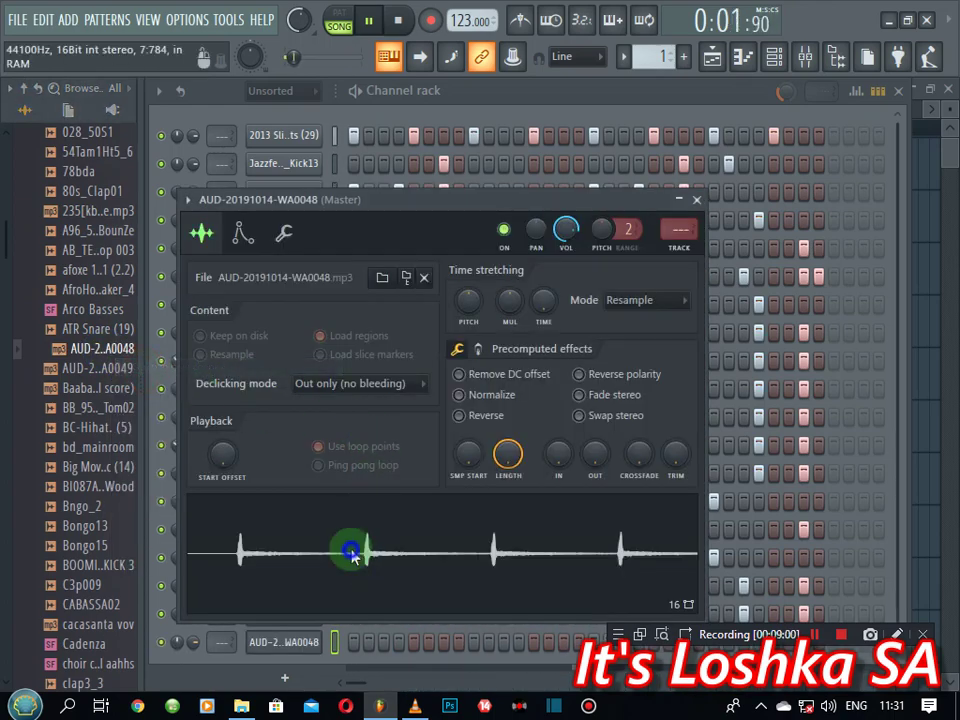
right_click(352, 552)
click(399, 463)
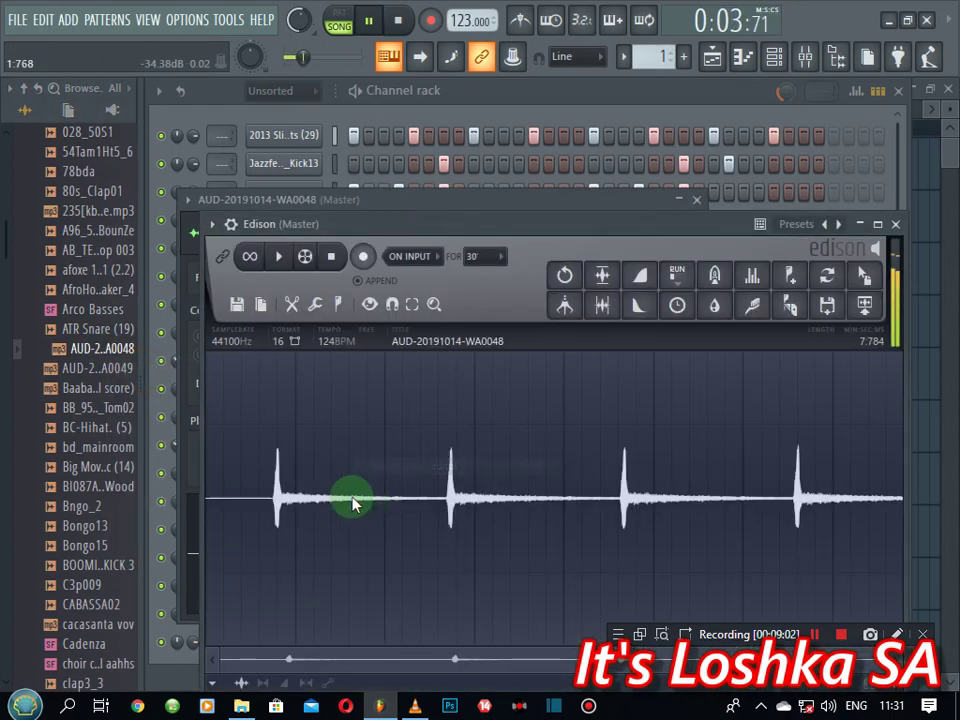
- Select the first hit of the waveform in Edison, from 0:758 to 1:000
scroll(279, 478, up, 5)
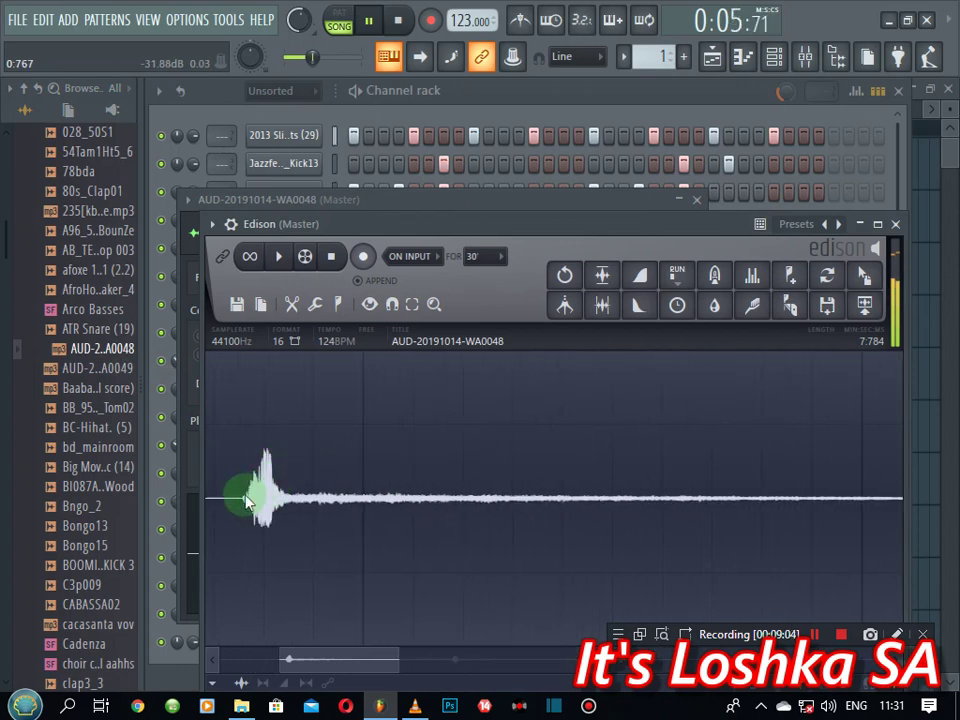
drag(249, 500, 307, 518)
scroll(249, 500, up, 4)
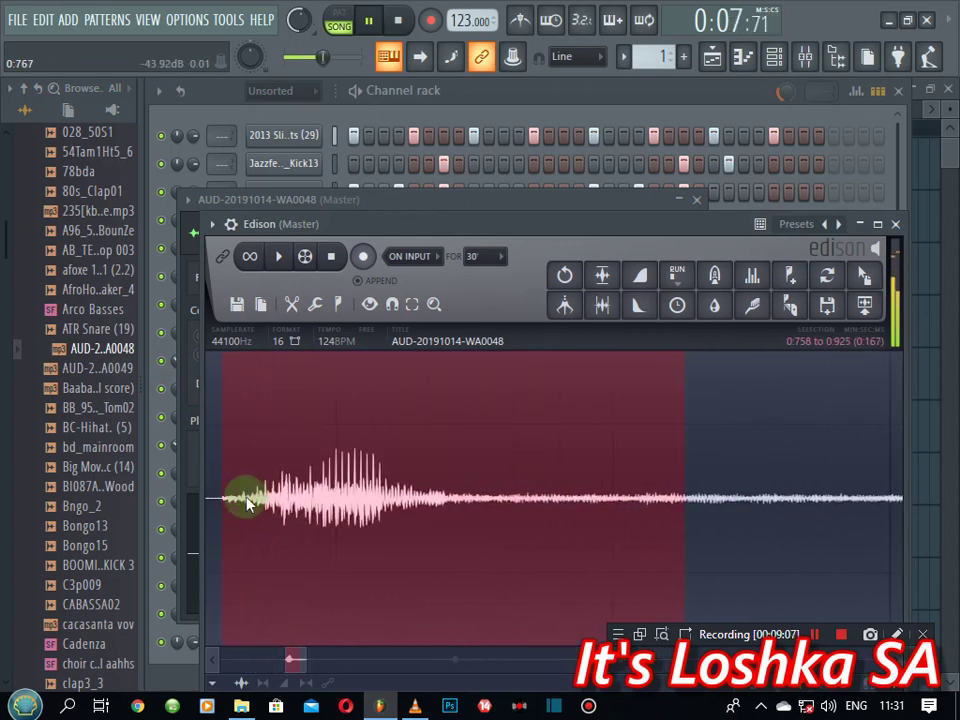
scroll(677, 446, down, 5)
drag(679, 485, 714, 487)
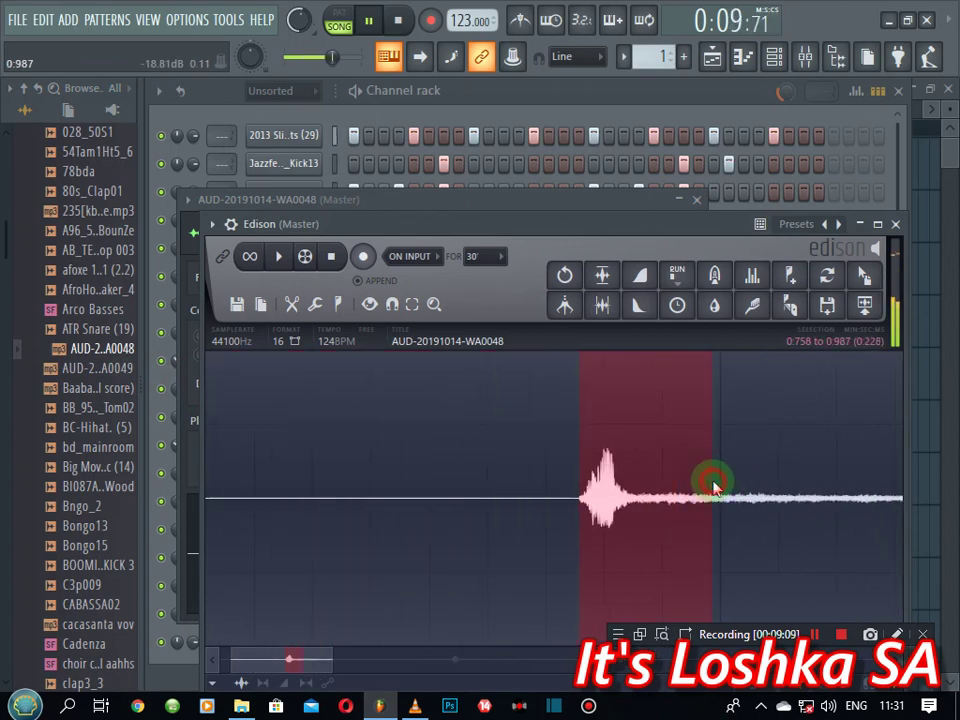
scroll(722, 490, up, 3)
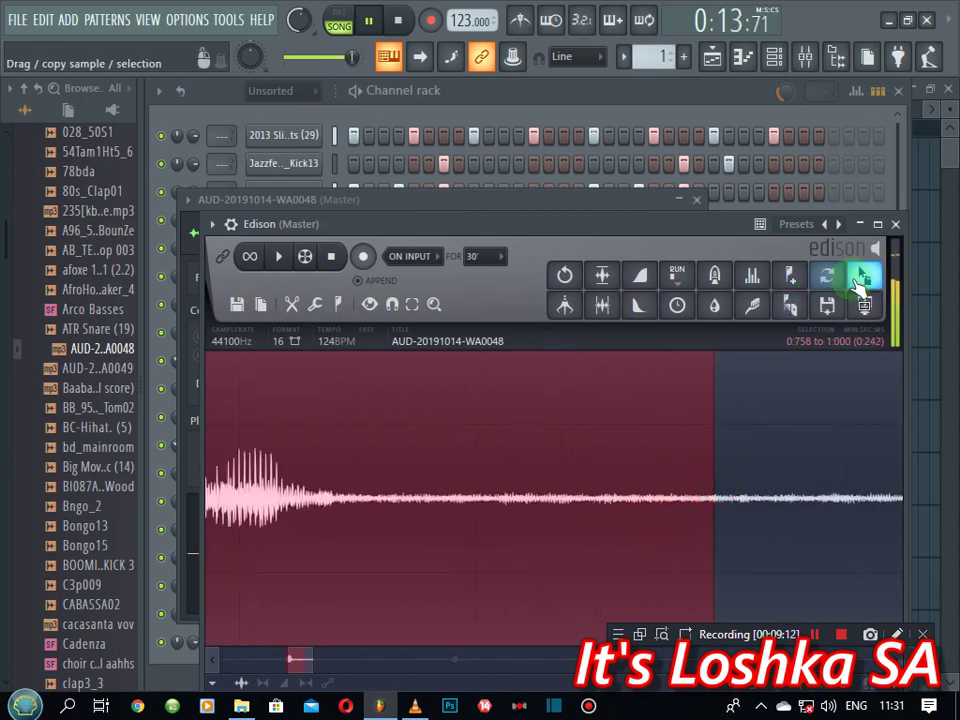
- Load the Edison selection into the channel's sampler, normalize it, preview it and close both windows
drag(864, 276, 375, 561)
click(476, 393)
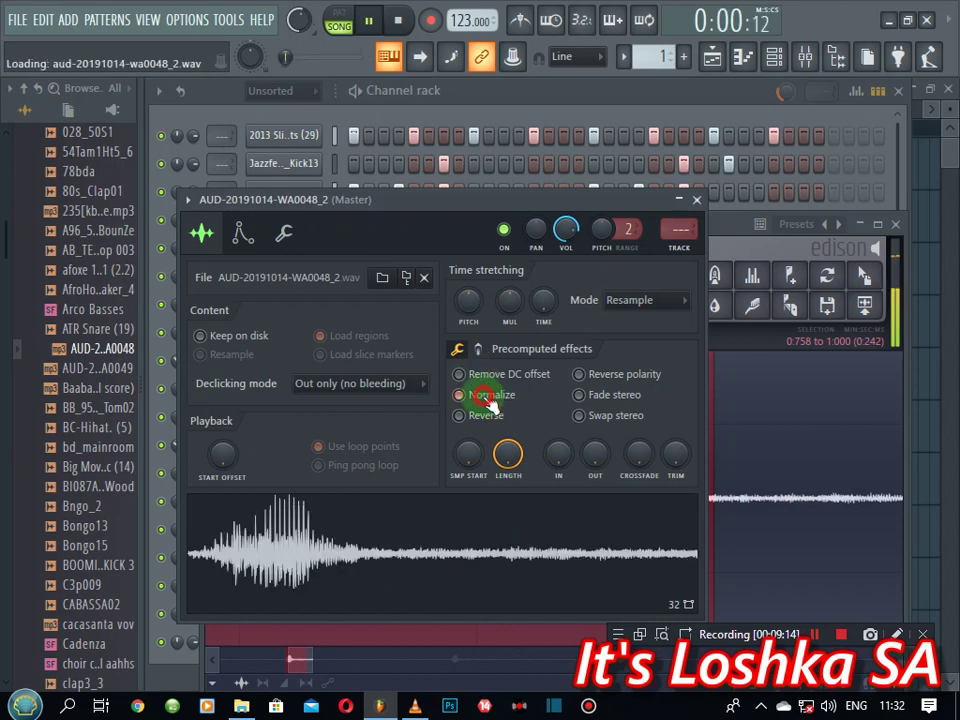
click(315, 553)
click(325, 559)
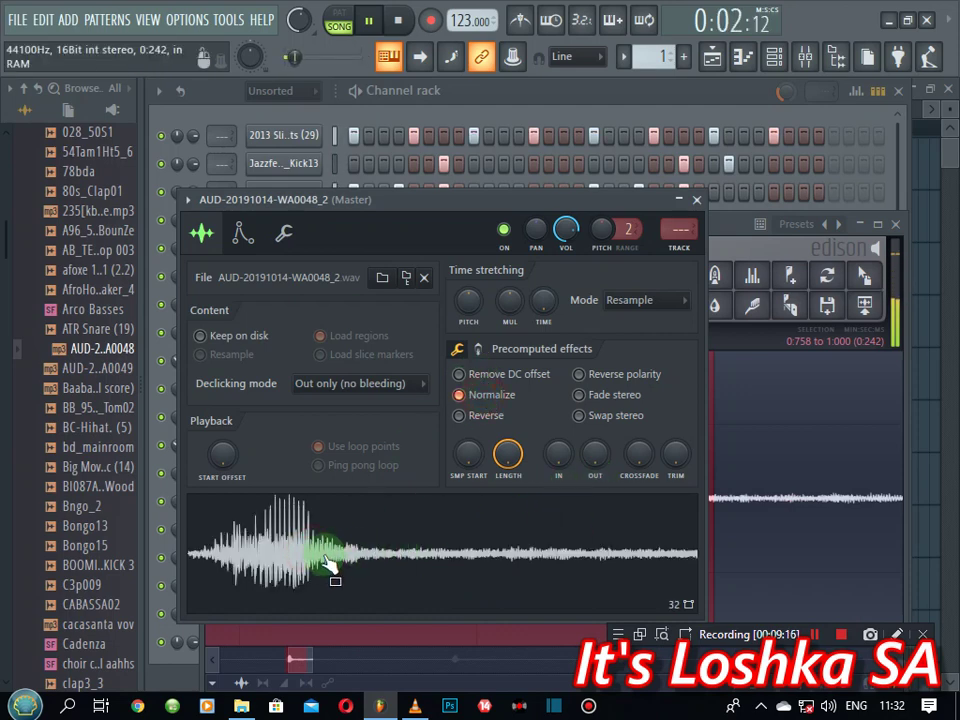
click(697, 200)
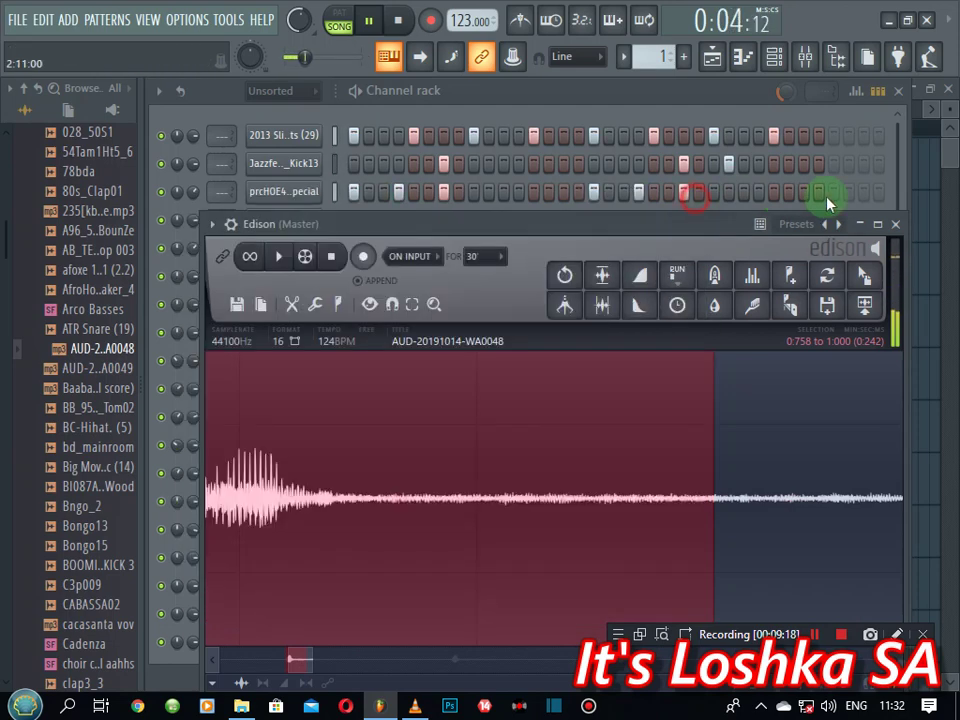
click(897, 226)
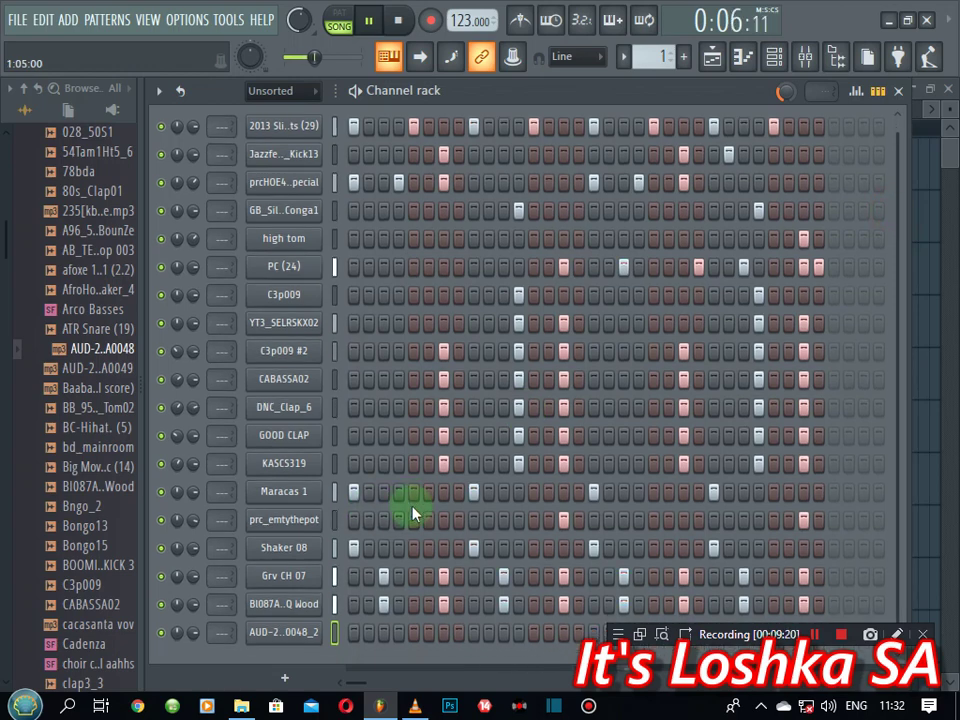
- Place hits on steps 11 and 27 of the AUD-20191014-WA0048_2 channel
drag(778, 635, 608, 97)
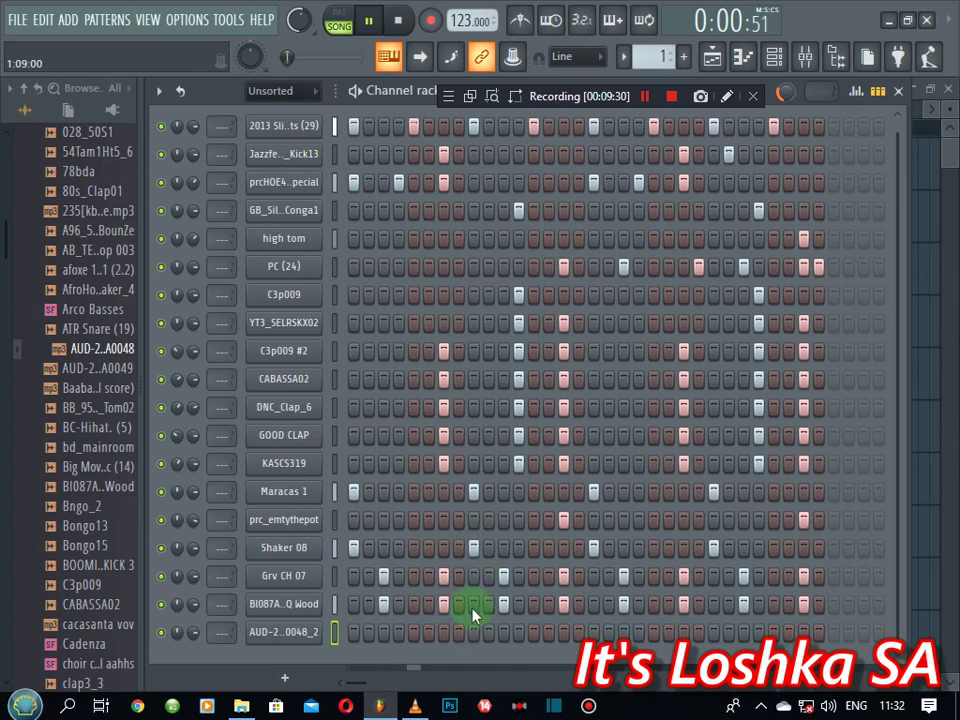
click(504, 634)
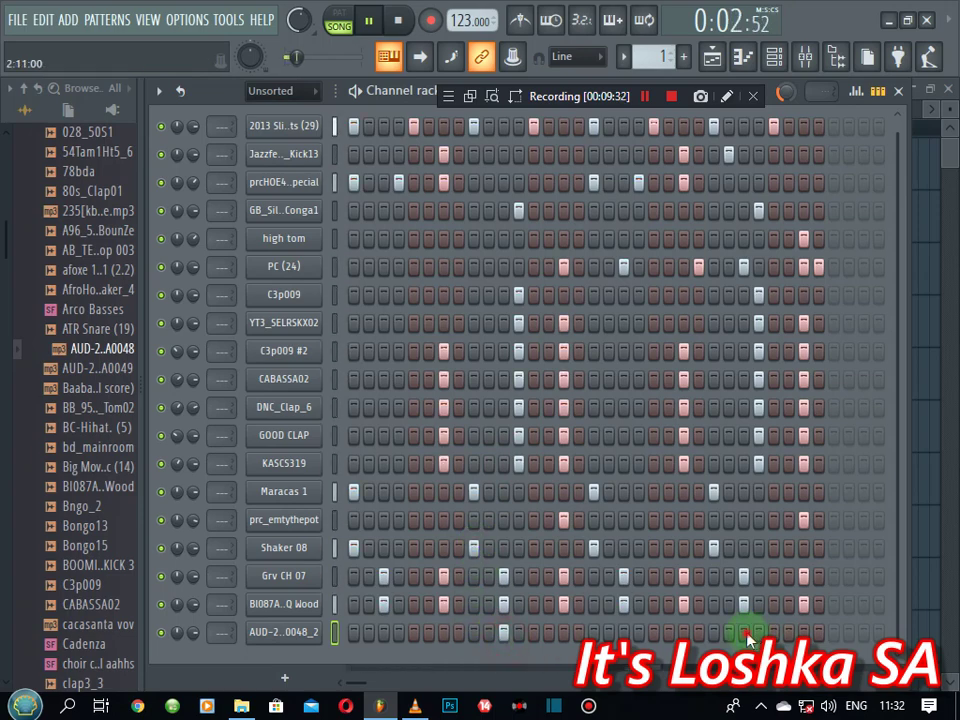
- Route the AUD-20191014-WA0048_2 channel to mixer track 1 and load the Cathedral preset in the Reverb track's Fruity Reeverb 2
click(300, 638)
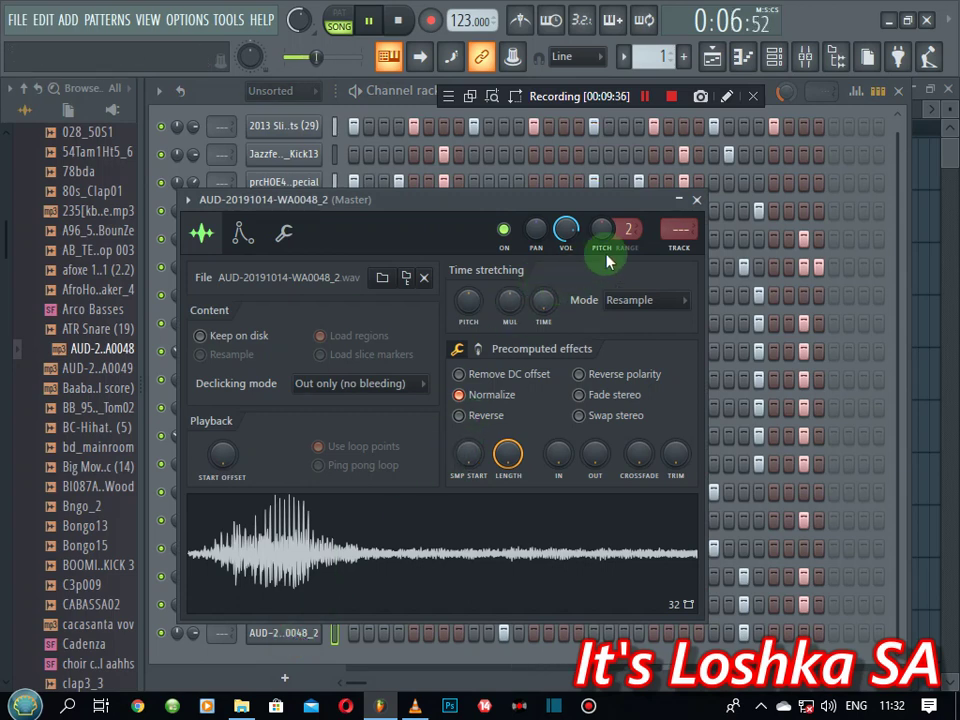
click(683, 254)
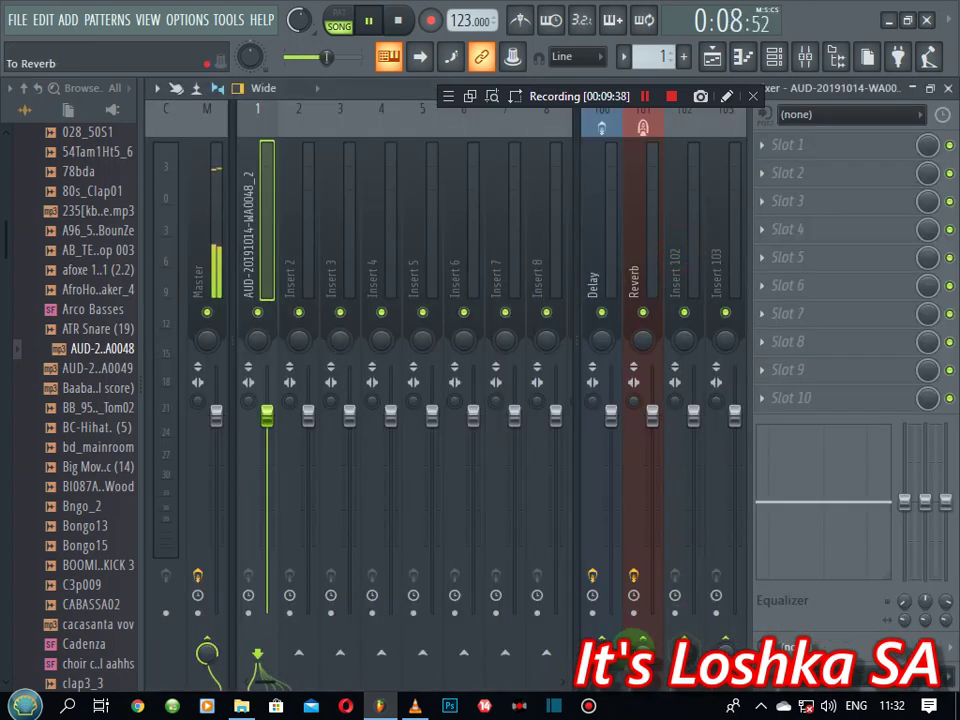
click(636, 214)
click(785, 145)
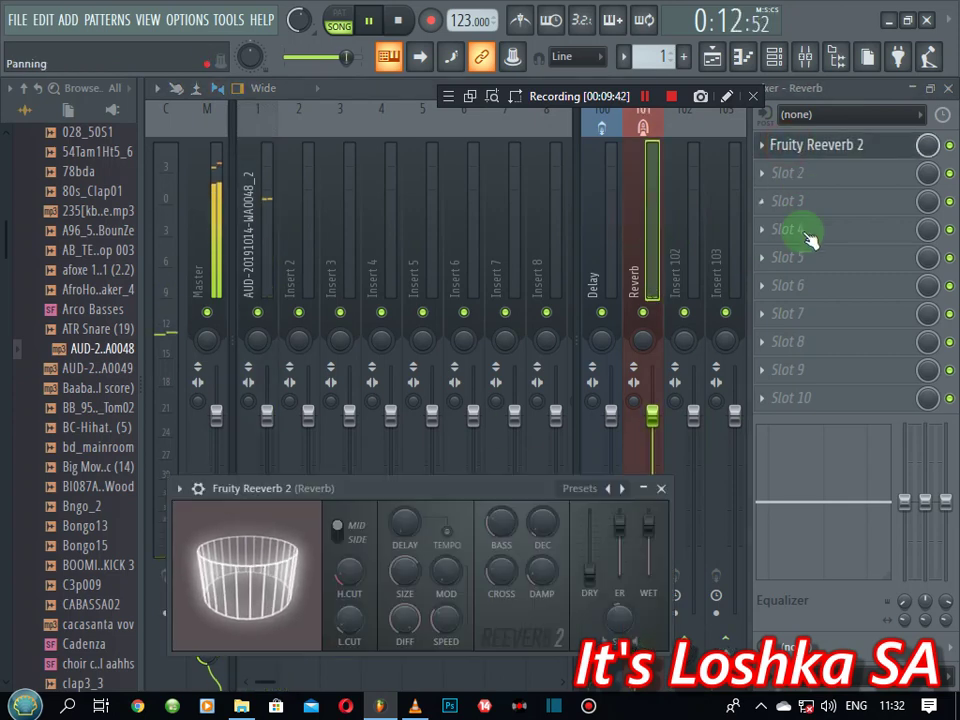
click(607, 488)
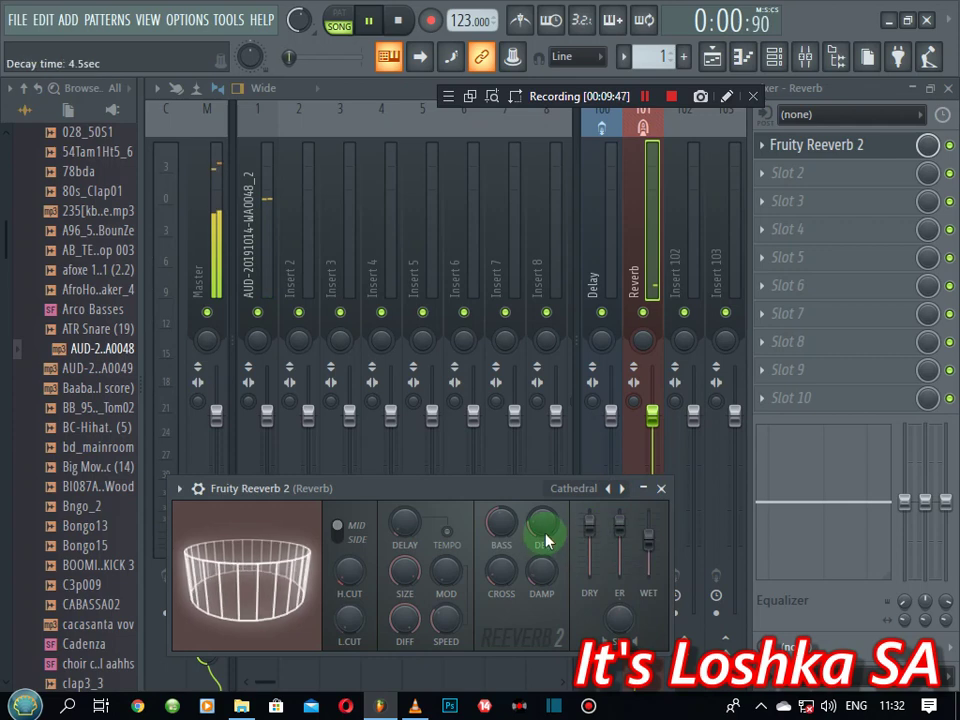
- Set the Fruity Reeverb 2 decay time to 5.2 sec, slightly lower the Reverb track's level, and close both windows
drag(544, 529, 544, 500)
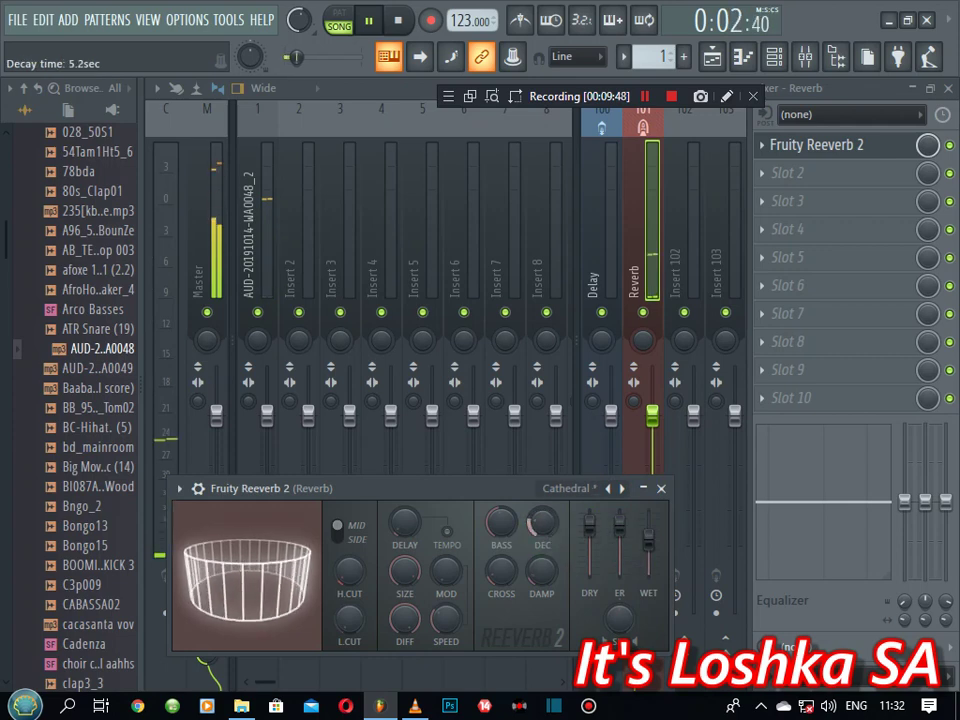
click(661, 489)
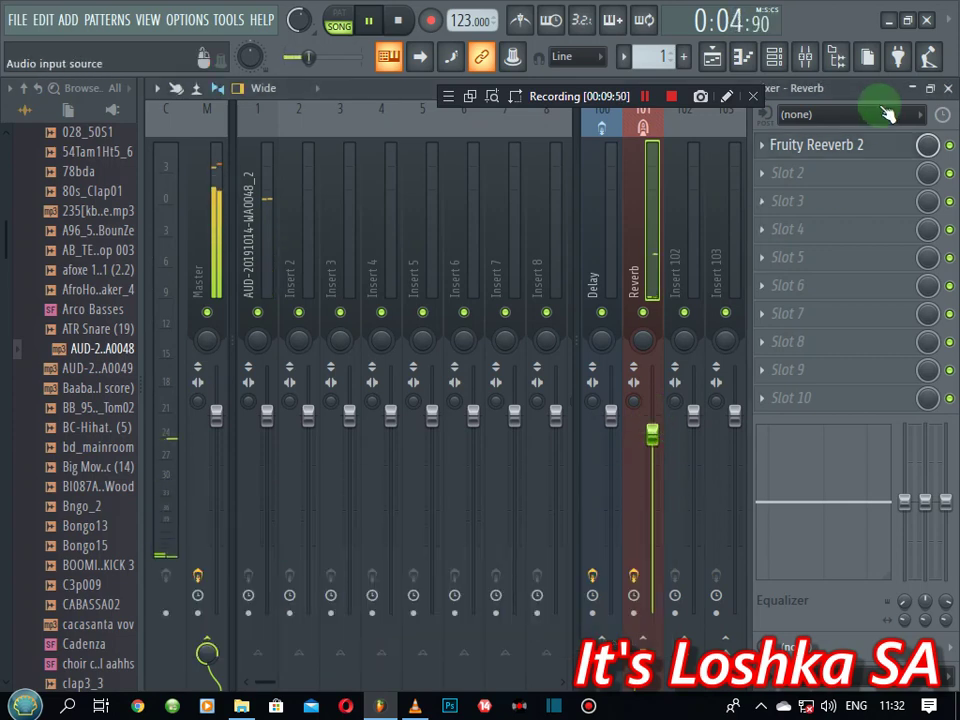
click(943, 88)
click(697, 201)
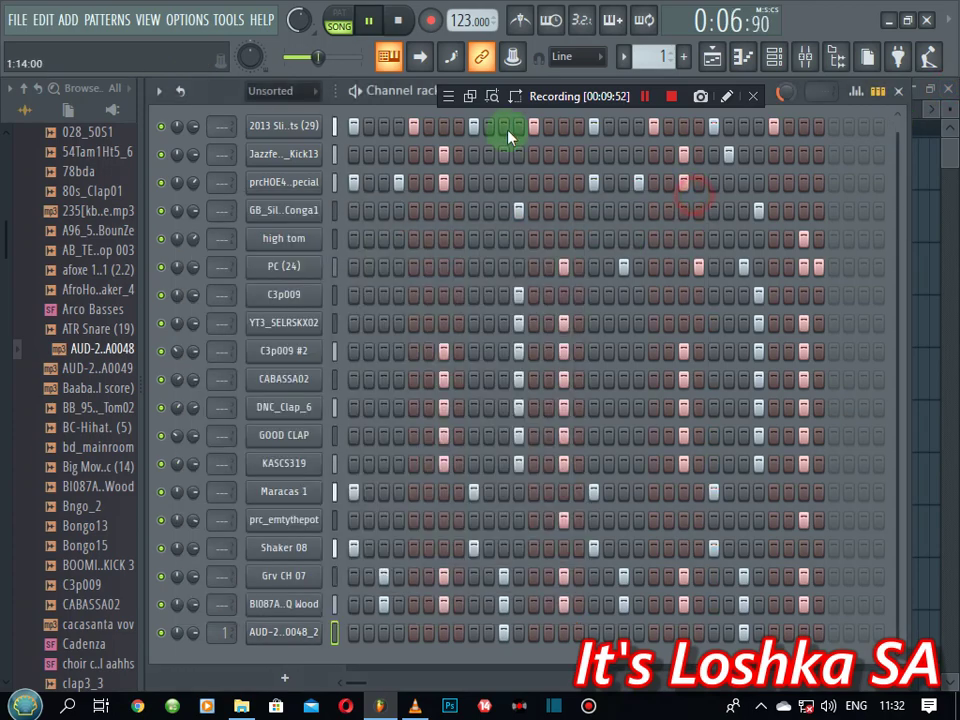
- Switch to pattern 2 and add an FL Keys channel using the Piano (FL) sound, closing its plugin window
drag(654, 57, 654, 47)
click(289, 188)
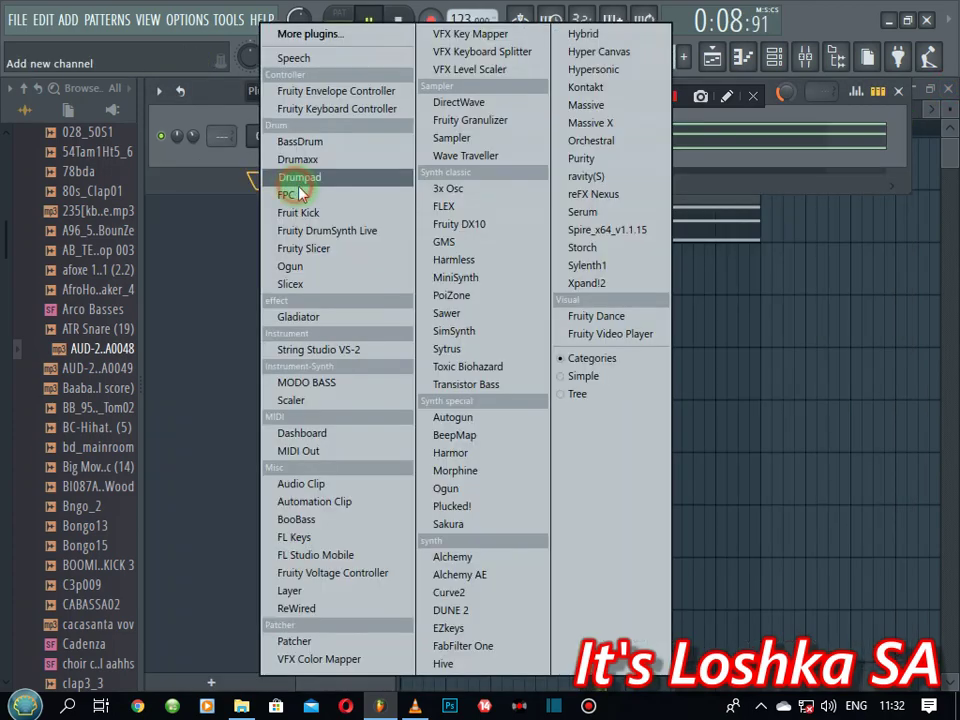
click(321, 537)
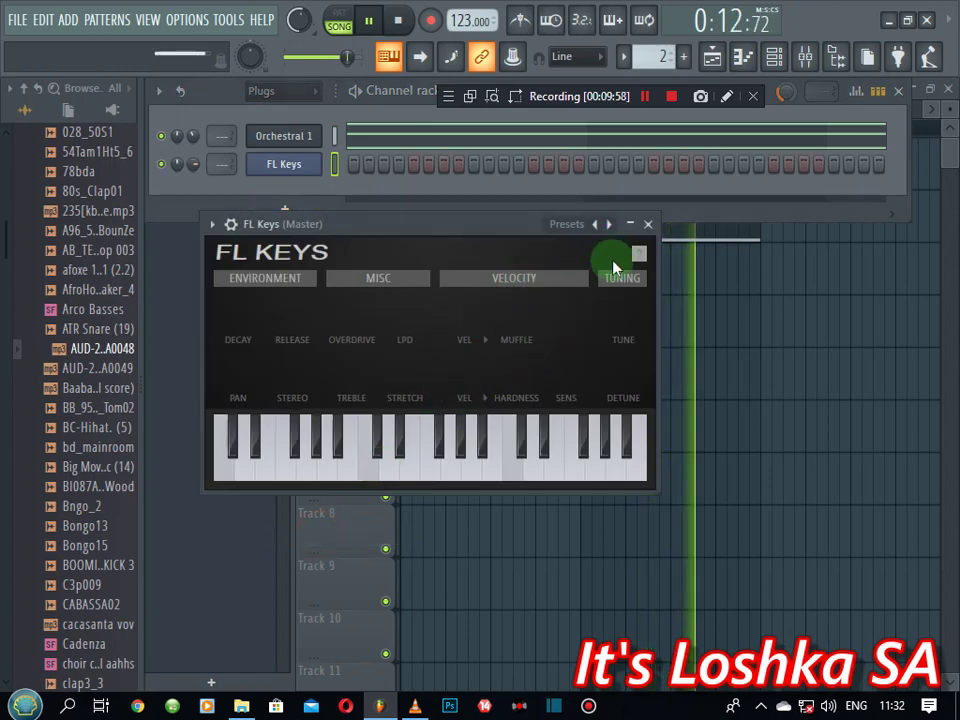
click(612, 252)
click(550, 274)
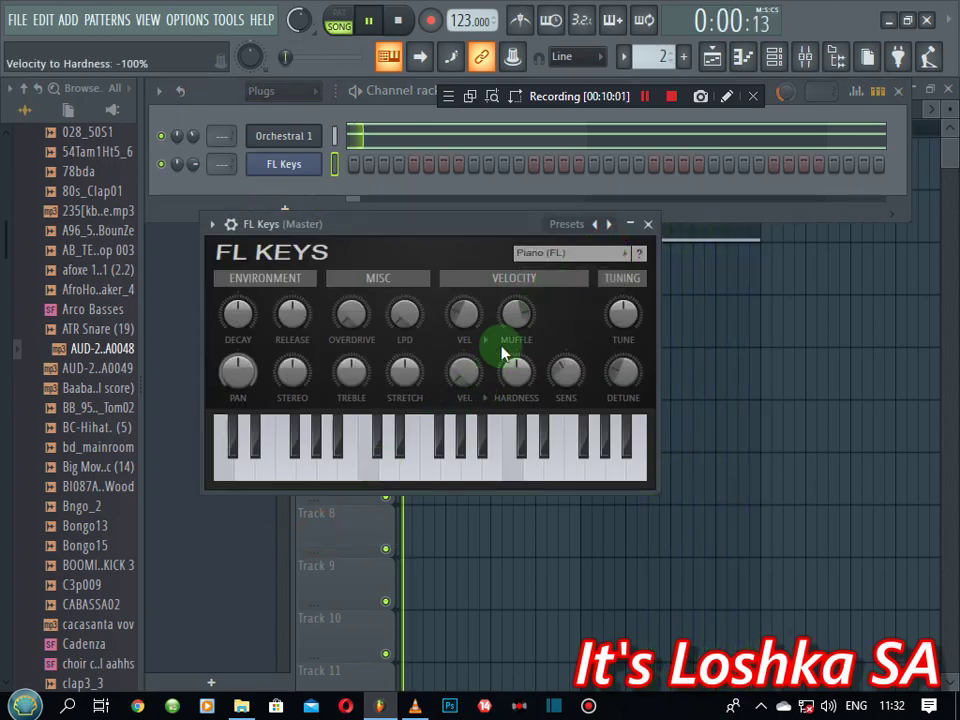
click(647, 224)
- Draw a one-bar D3 note at the start of bar 1 in the FL Keys piano roll
right_click(310, 170)
click(345, 165)
scroll(295, 320, down, 8)
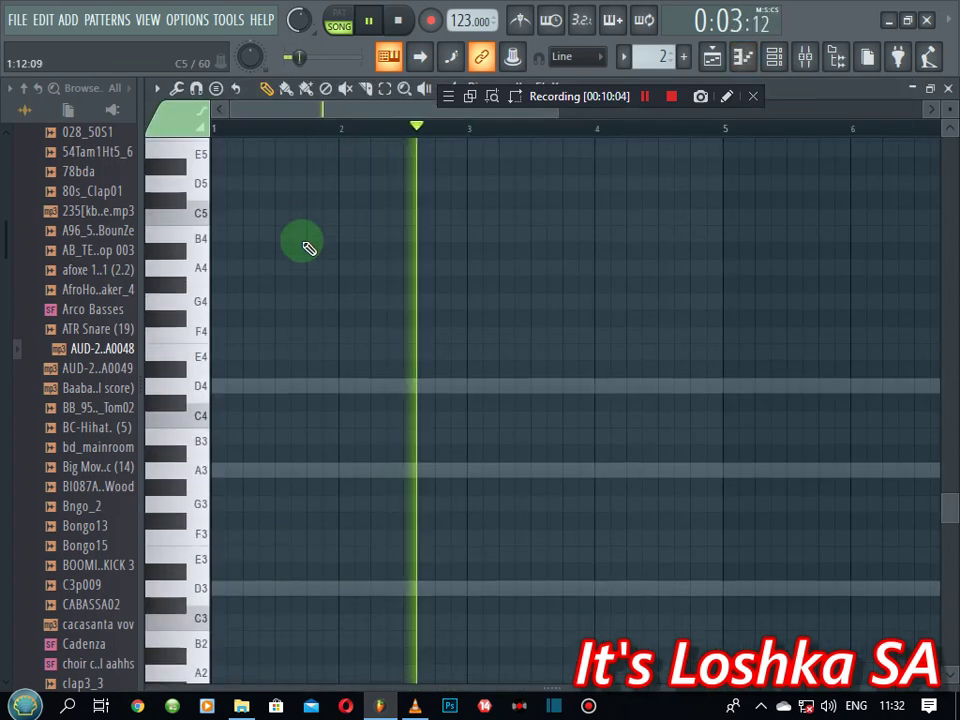
key(space)
click(190, 318)
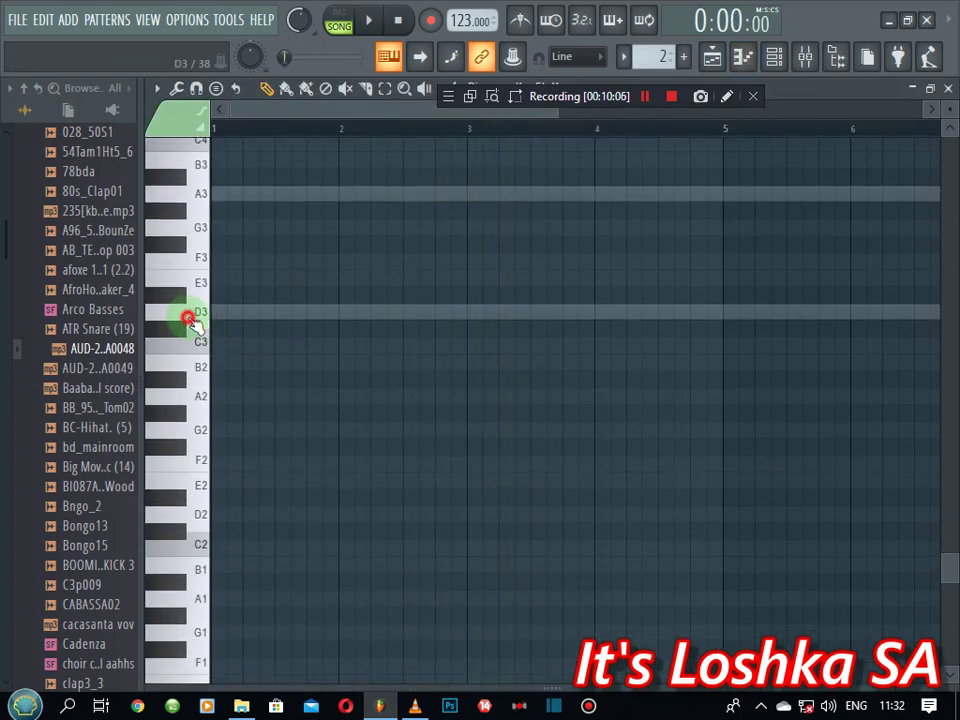
drag(217, 309, 340, 311)
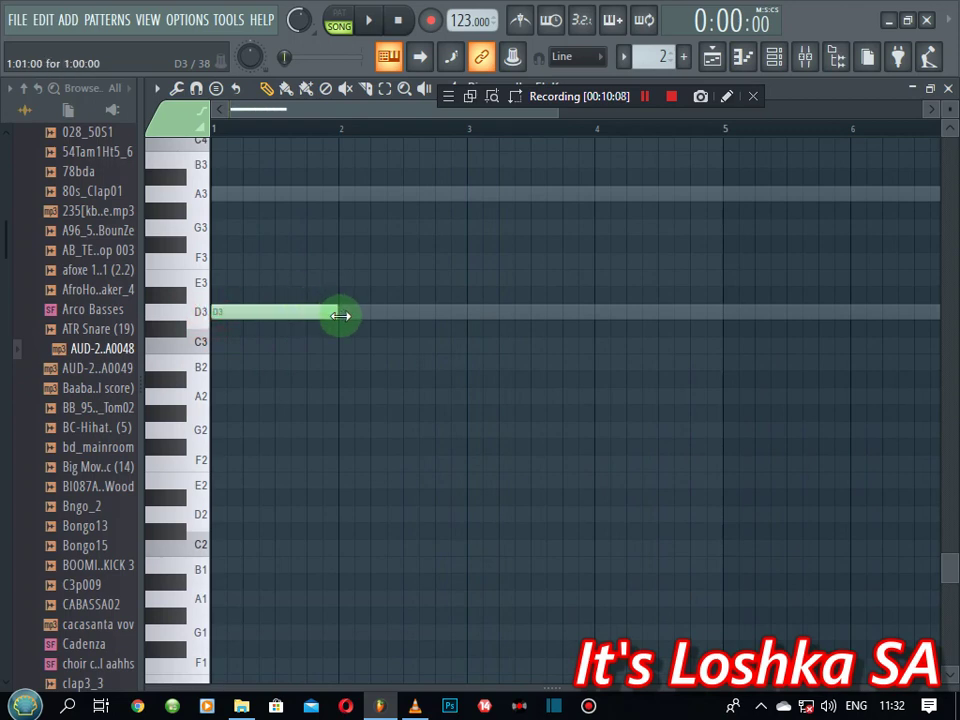
- Move the D3 note down an octave to D2 and play the song to check it
key(space)
key(space)
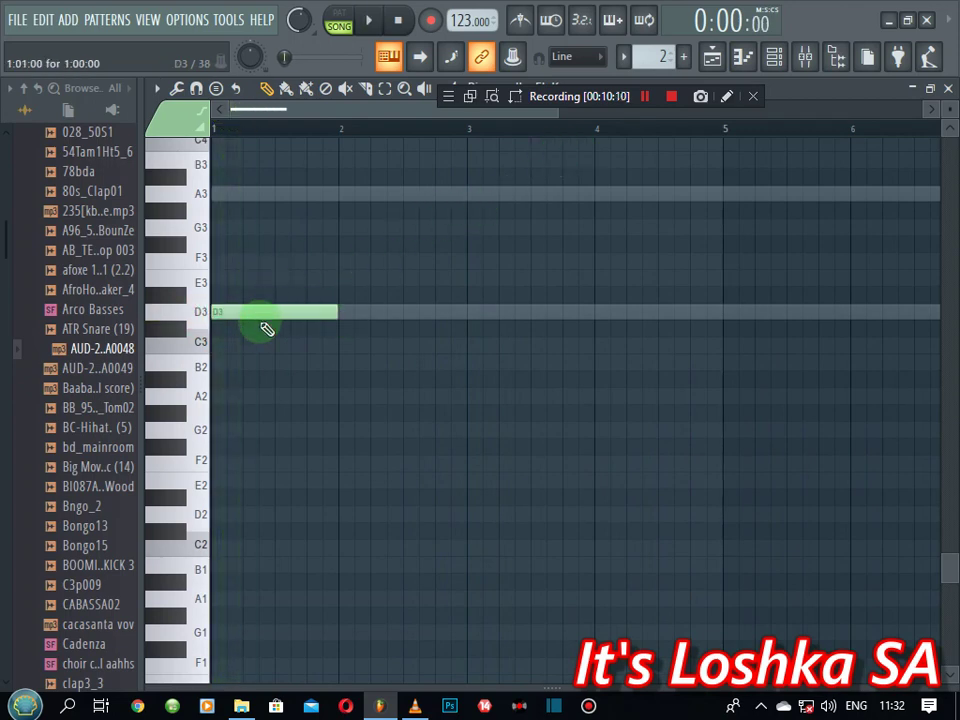
key(space)
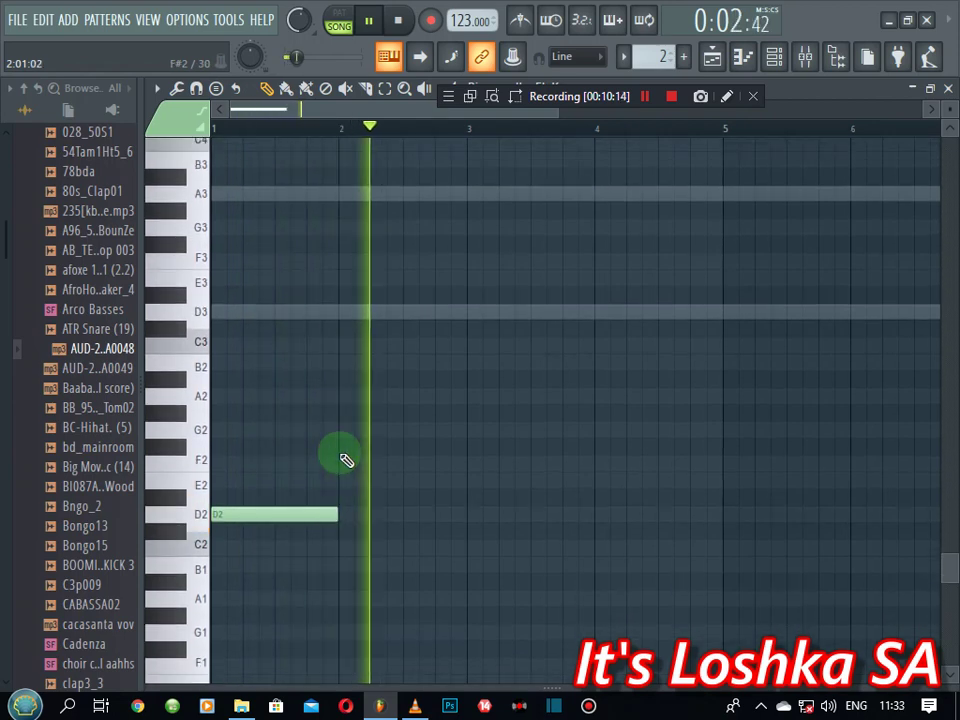
scroll(662, 130, down, 1)
scroll(662, 130, down, 1)
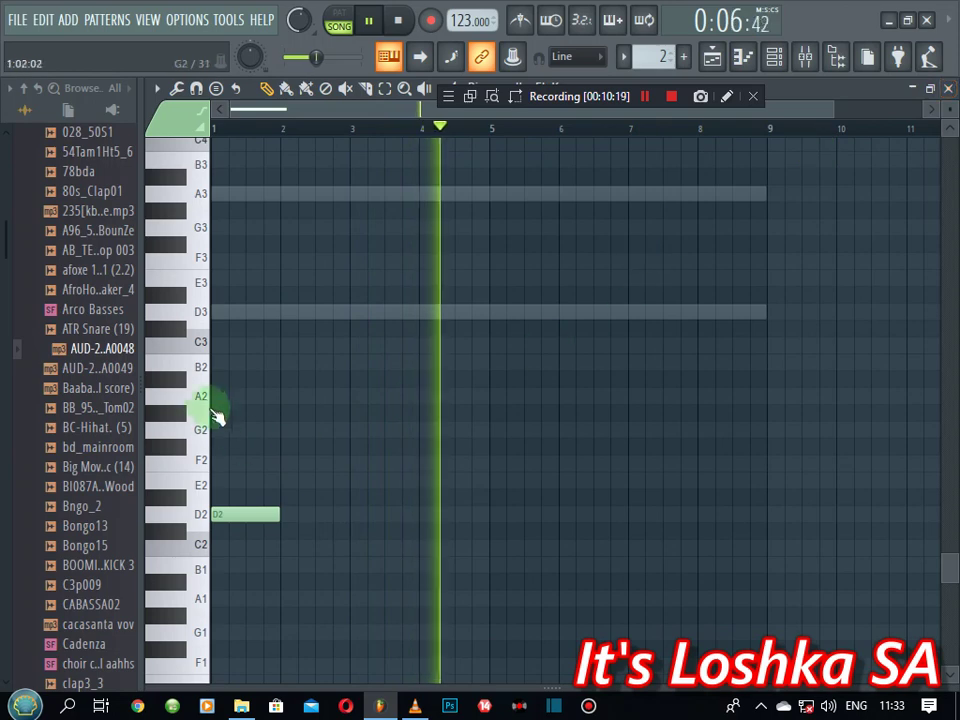
key(space)
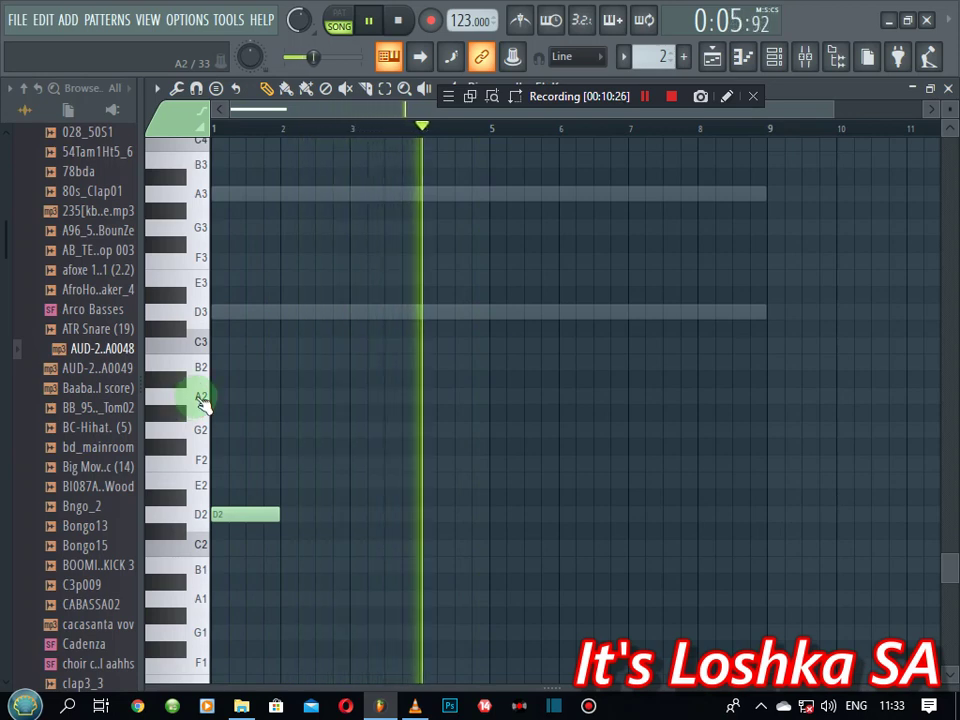
- Place an A2 note starting on step 7 of bar 4 and lasting 8 steps, and check its timing in playback
key(space)
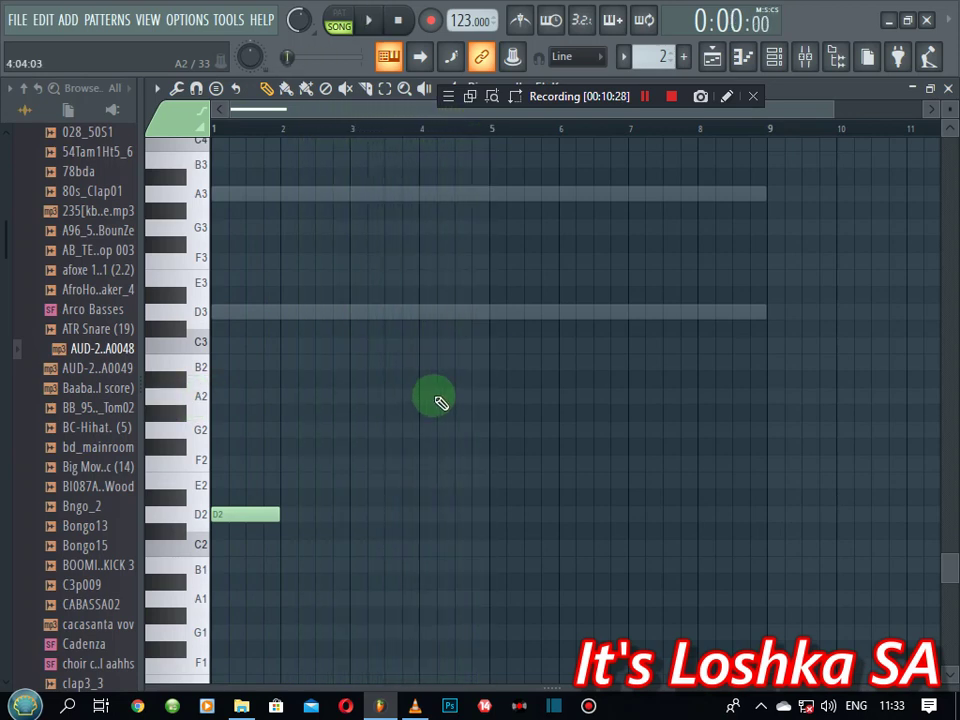
key(space)
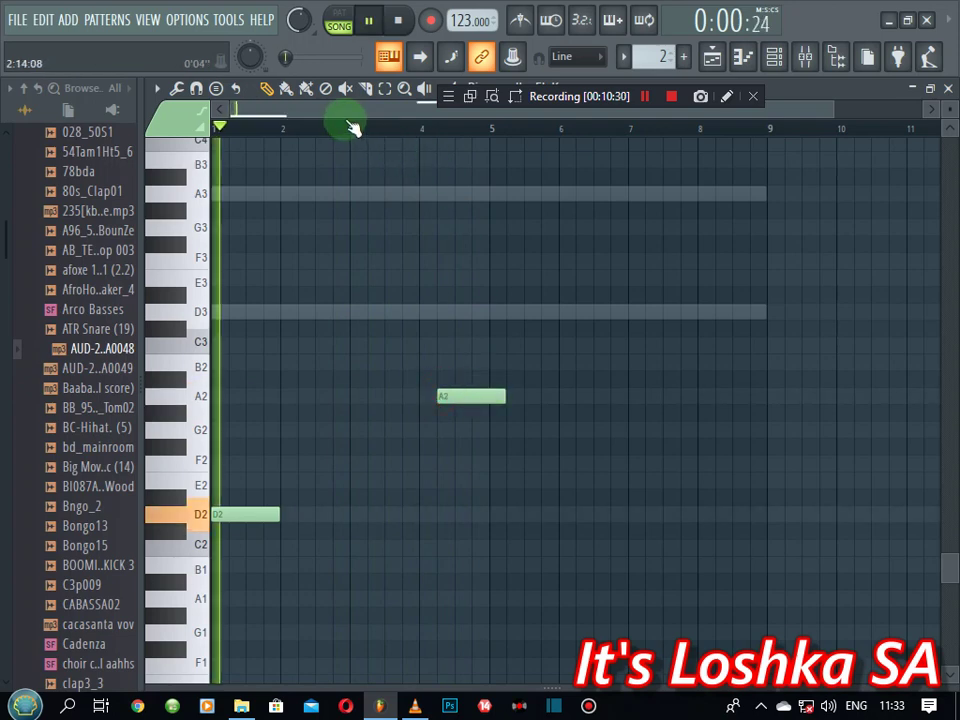
scroll(461, 128, up, 5)
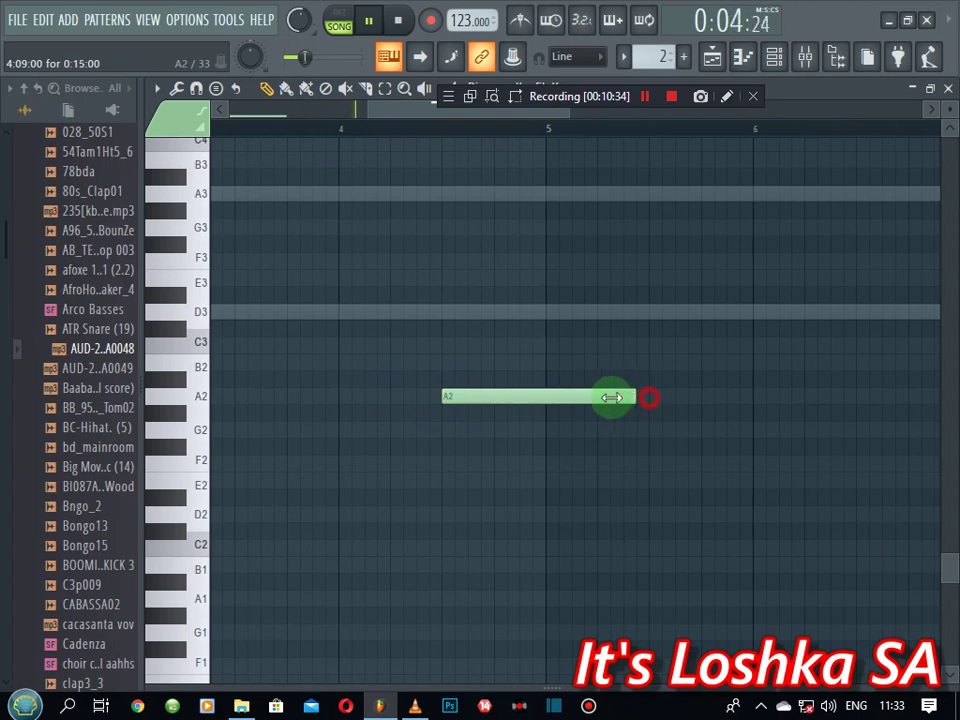
drag(540, 397, 555, 397)
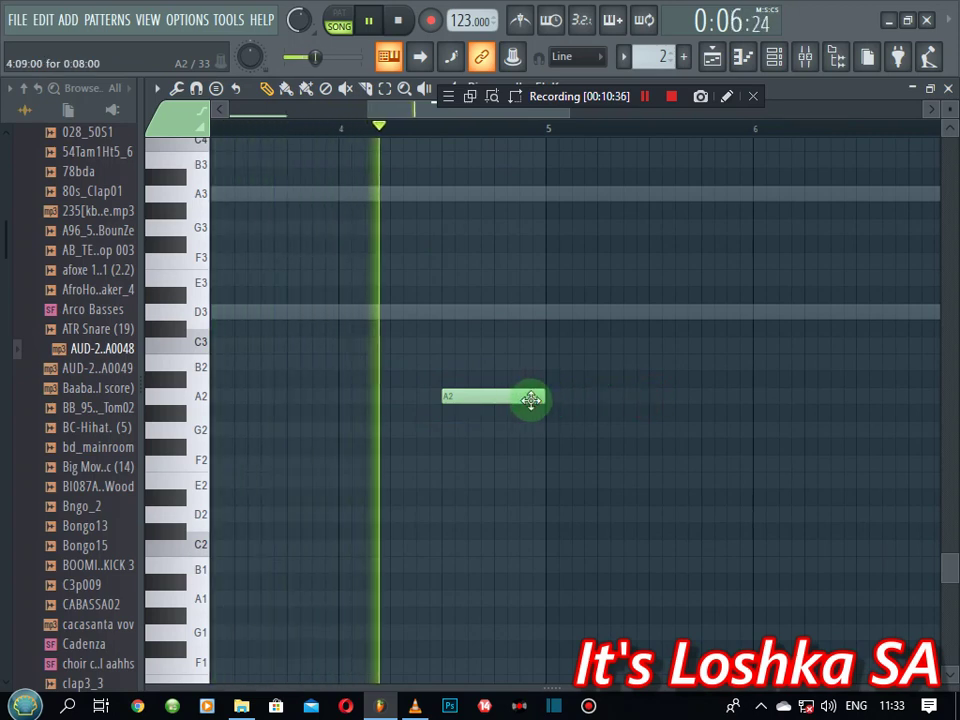
key(space)
click(482, 399)
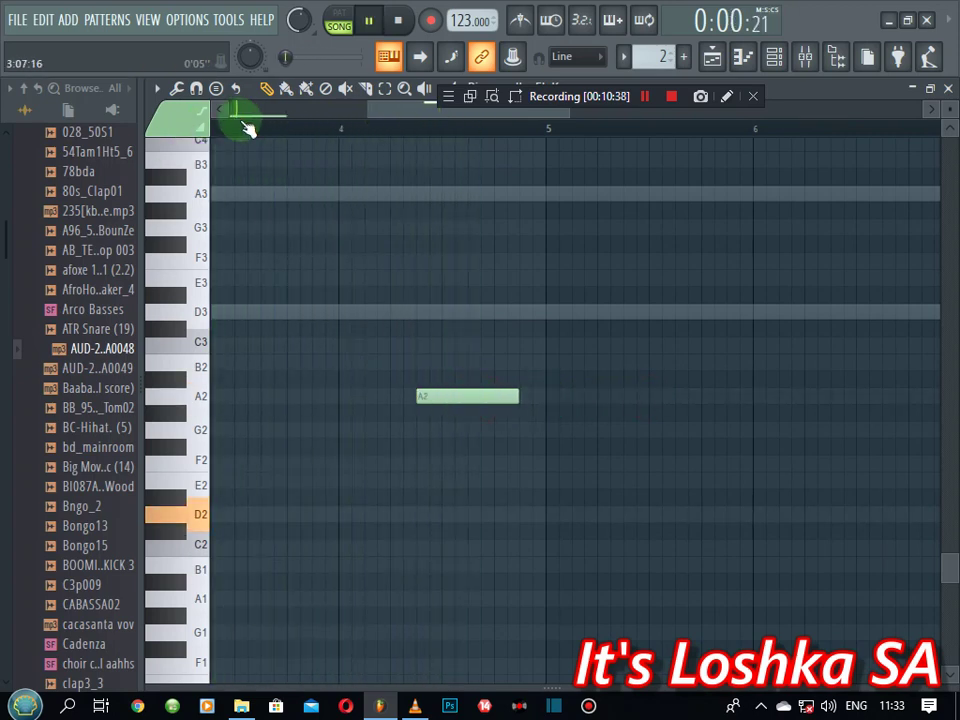
click(247, 128)
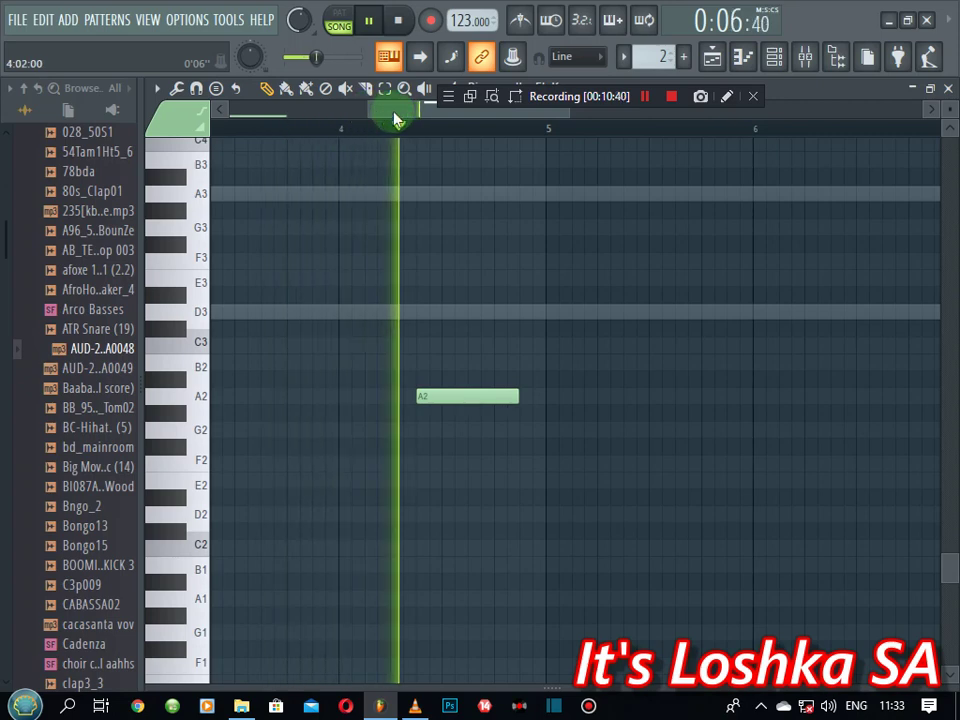
- Add a one-bar D2 note at the start of bar 5 and play the melody from the beginning
click(190, 514)
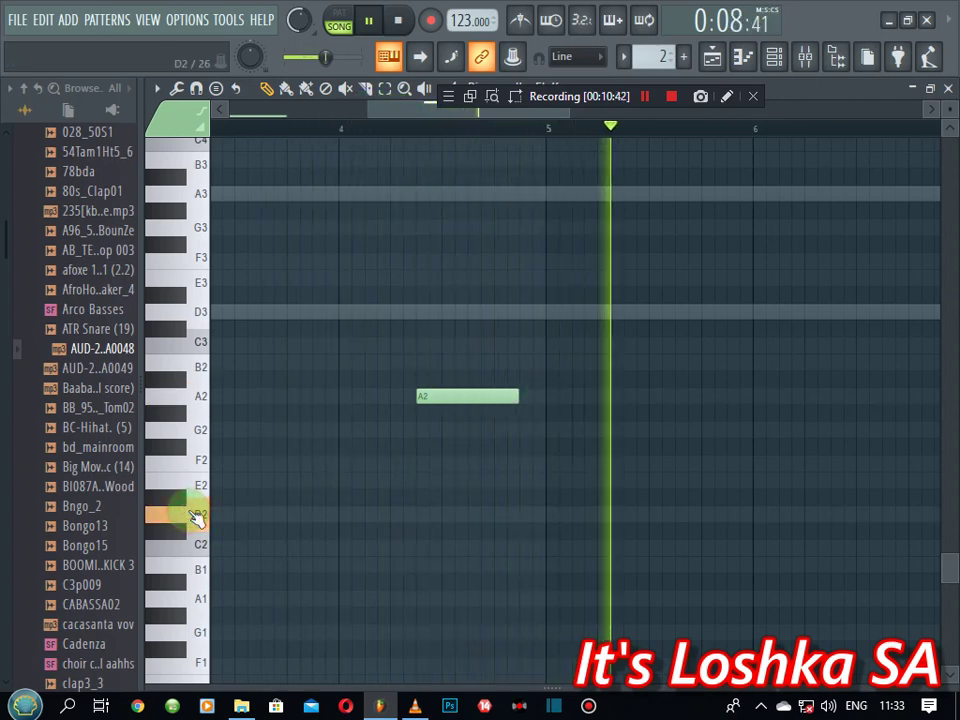
click(552, 514)
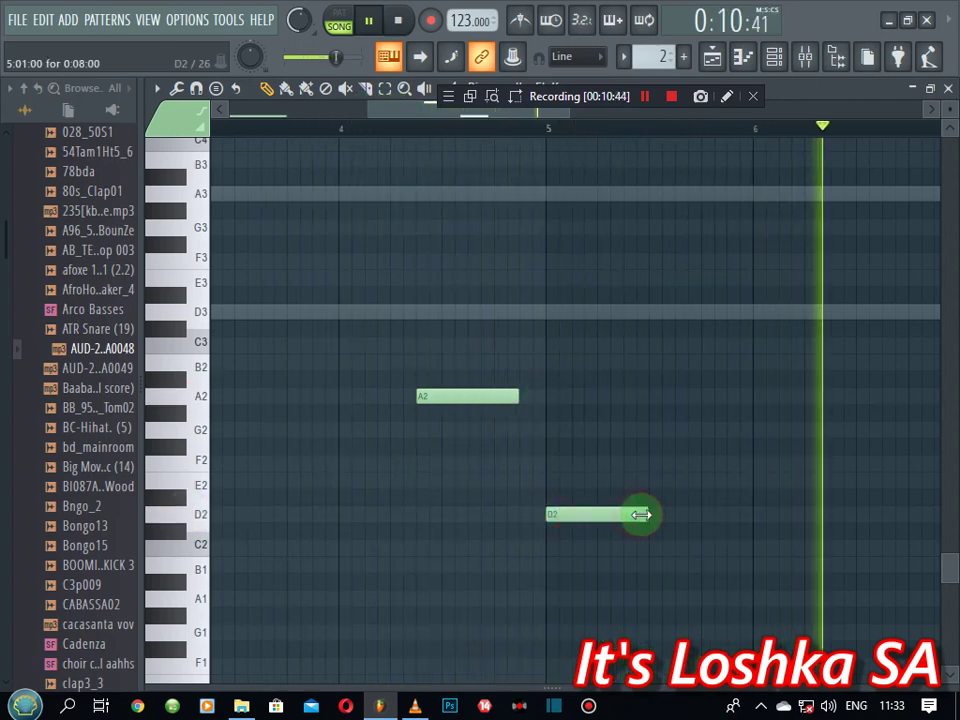
drag(641, 514, 750, 524)
scroll(538, 132, down, 4)
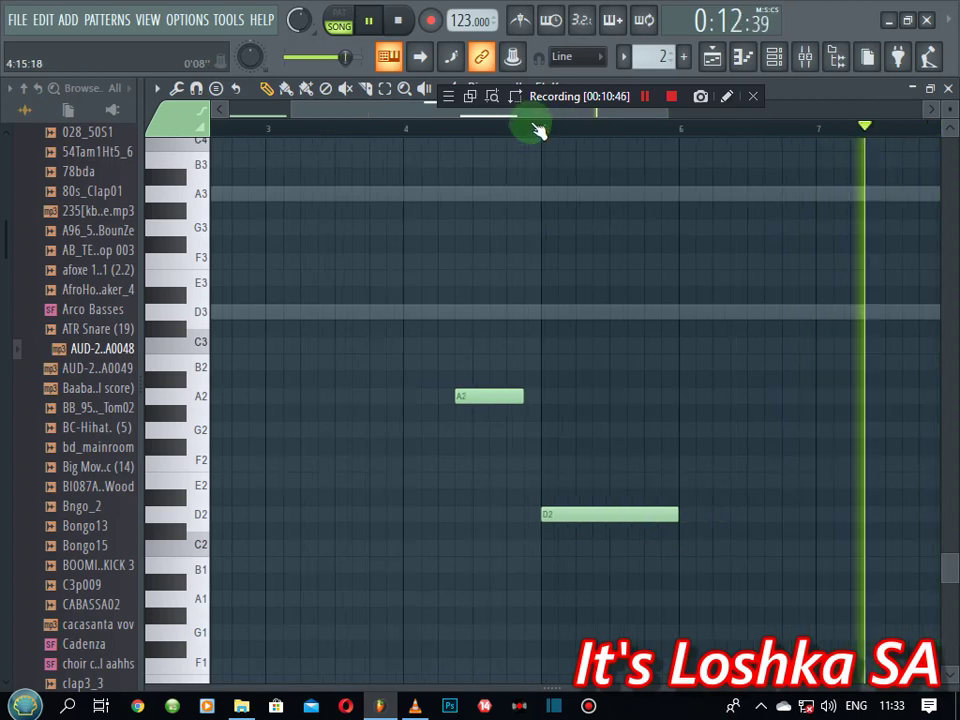
key(space)
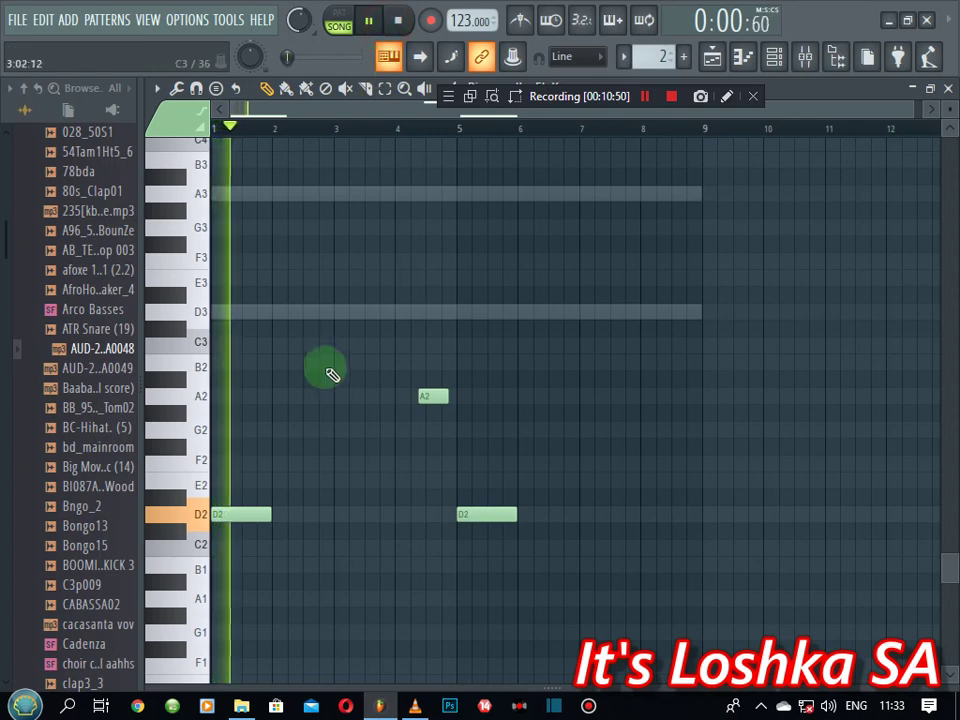
- Lengthen the first D2 note to one and a half bars and audition D3 and A2 on the piano keys
drag(272, 518, 300, 519)
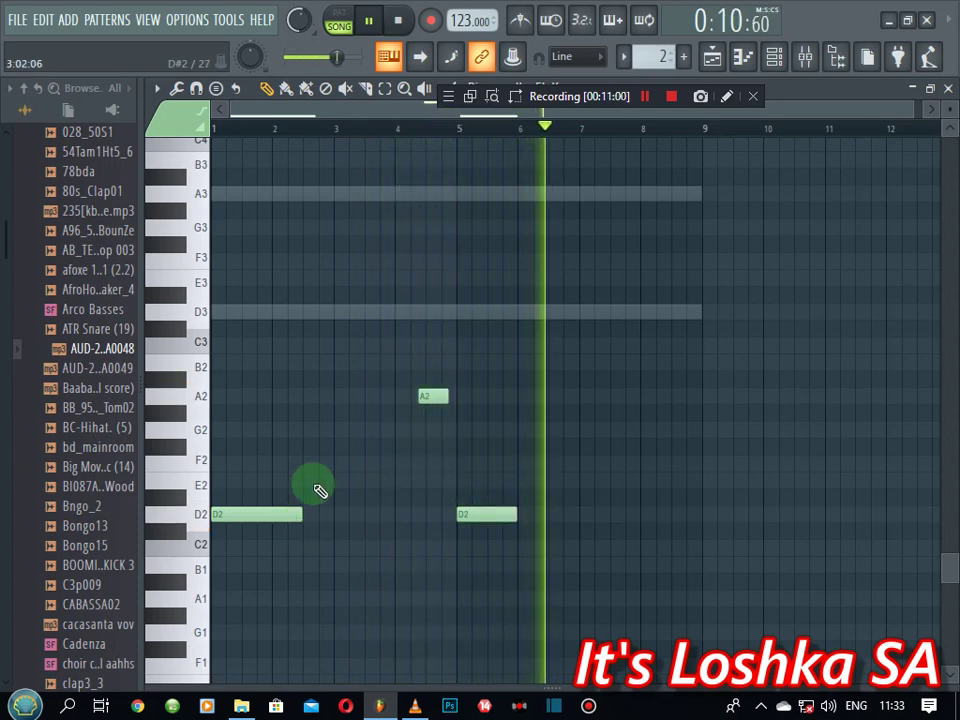
click(198, 318)
click(194, 398)
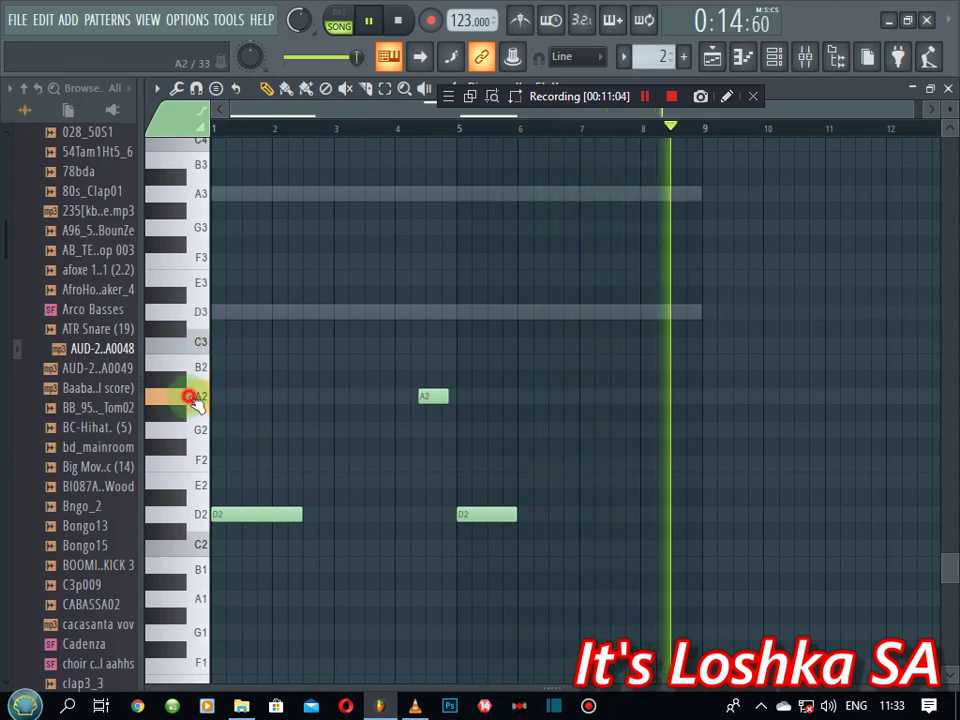
click(200, 315)
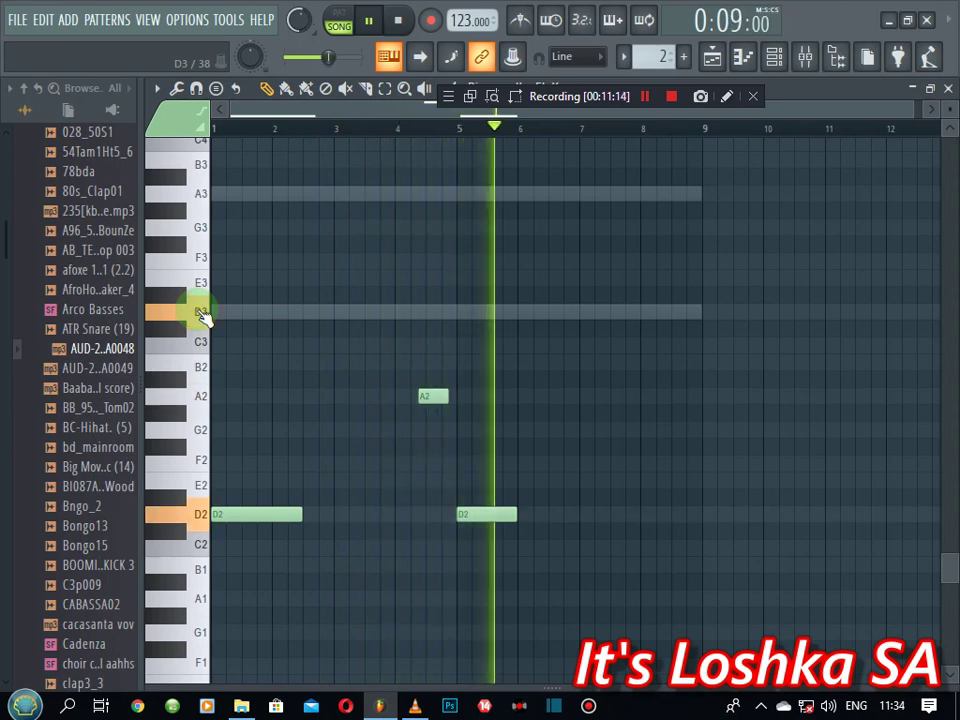
- Close the FL Keys piano roll and add a reFX Nexus channel to pattern 2
click(930, 88)
click(298, 212)
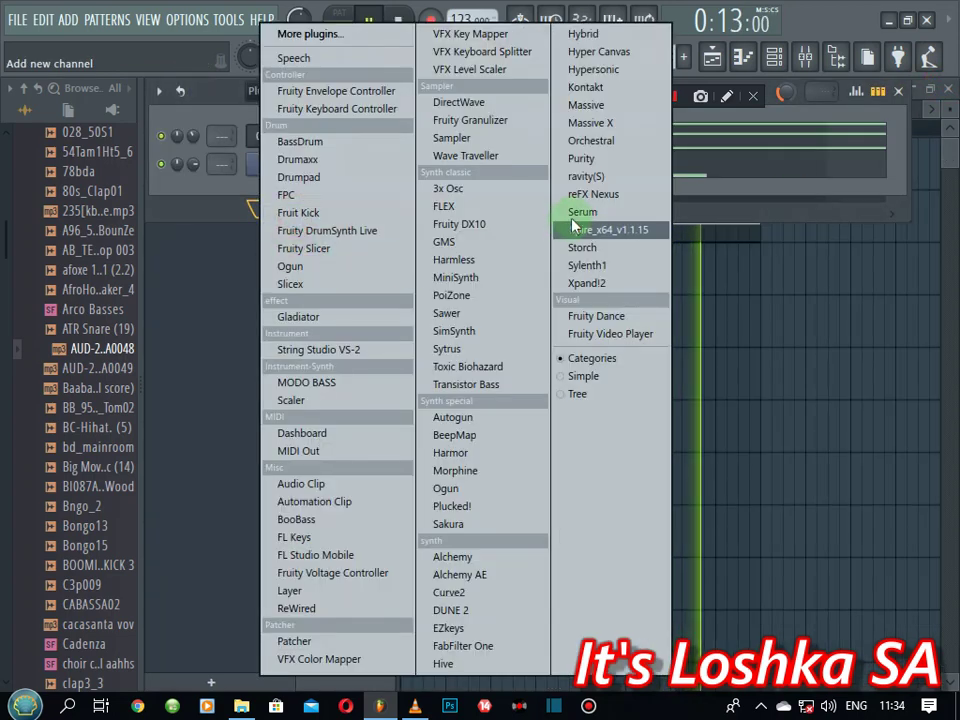
click(586, 194)
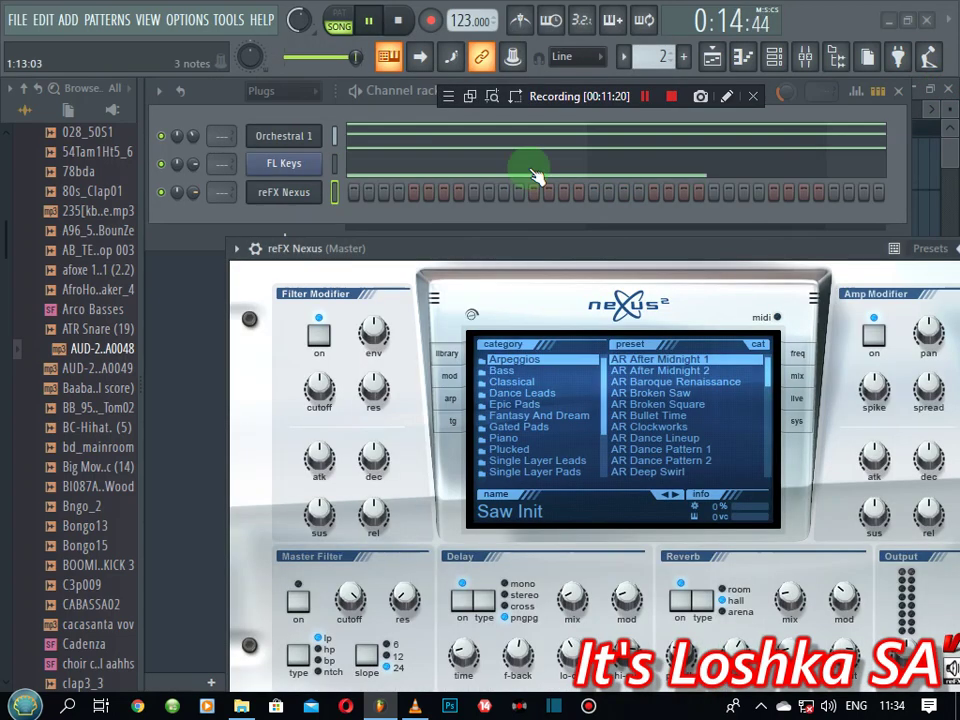
- In the FL Keys piano roll, delete the D2 note in bar 5 and duplicate the notes of bars 1 to 4 into bars 5 to 8
click(544, 176)
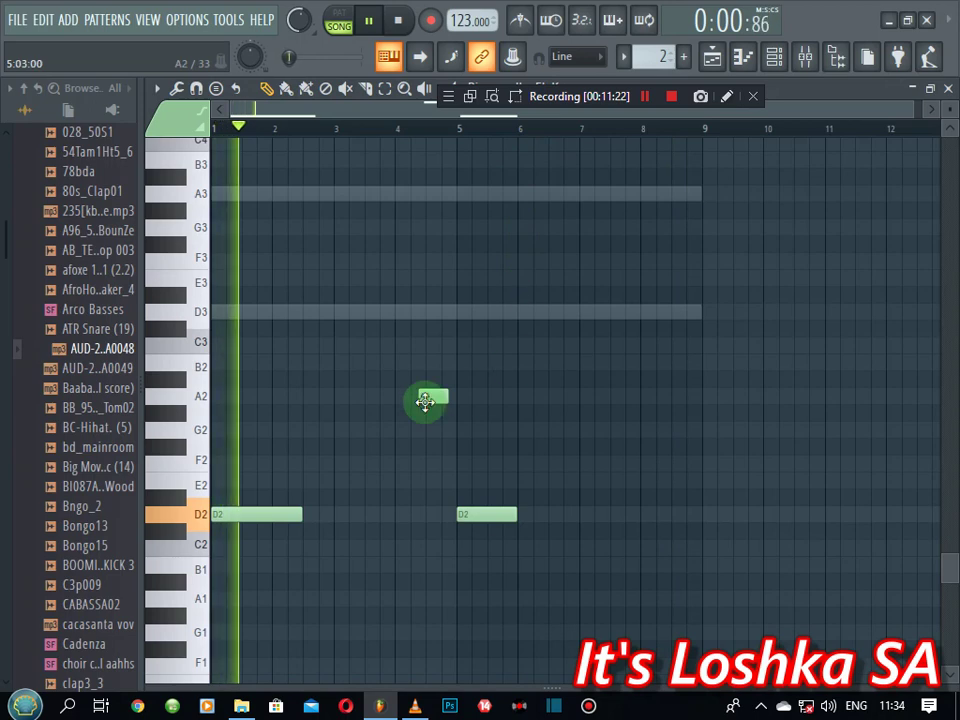
right_click(487, 514)
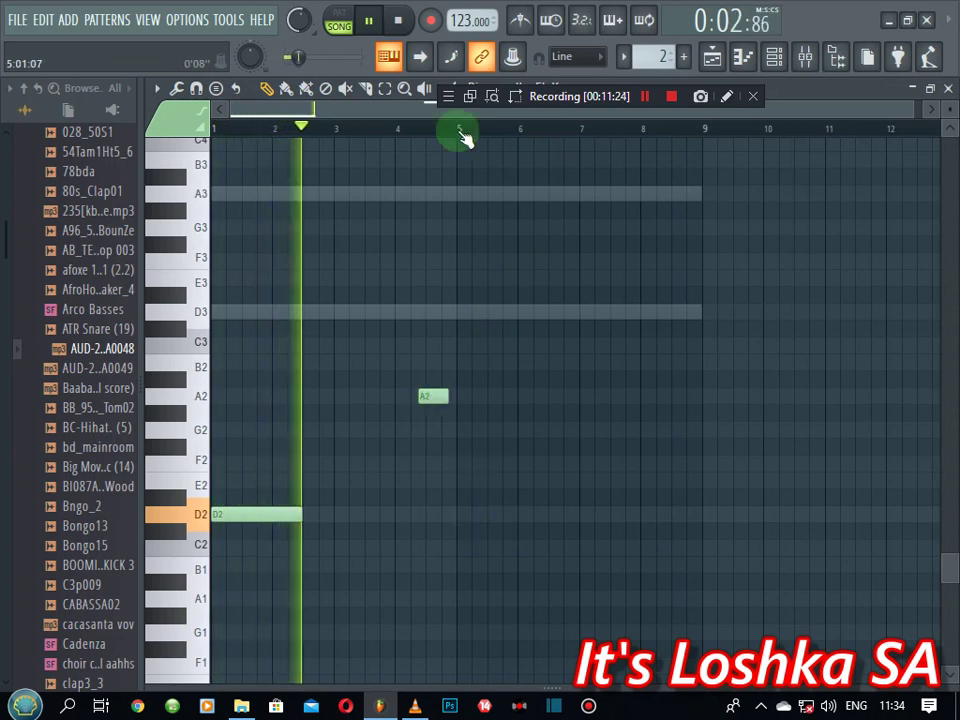
drag(456, 132, 9, 257)
key(ctrl+b)
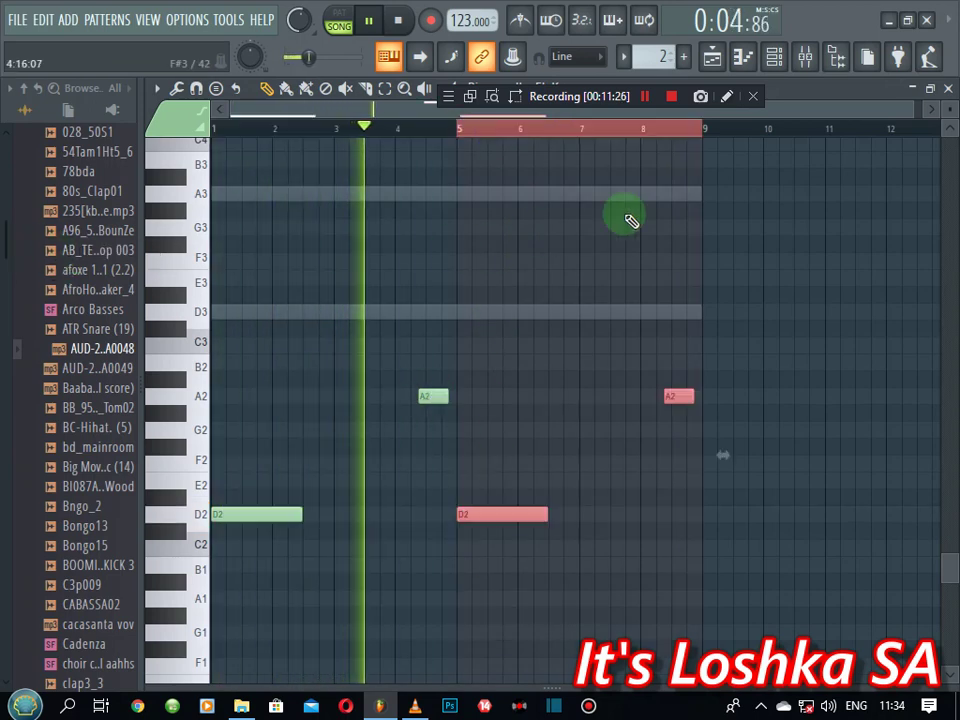
click(950, 88)
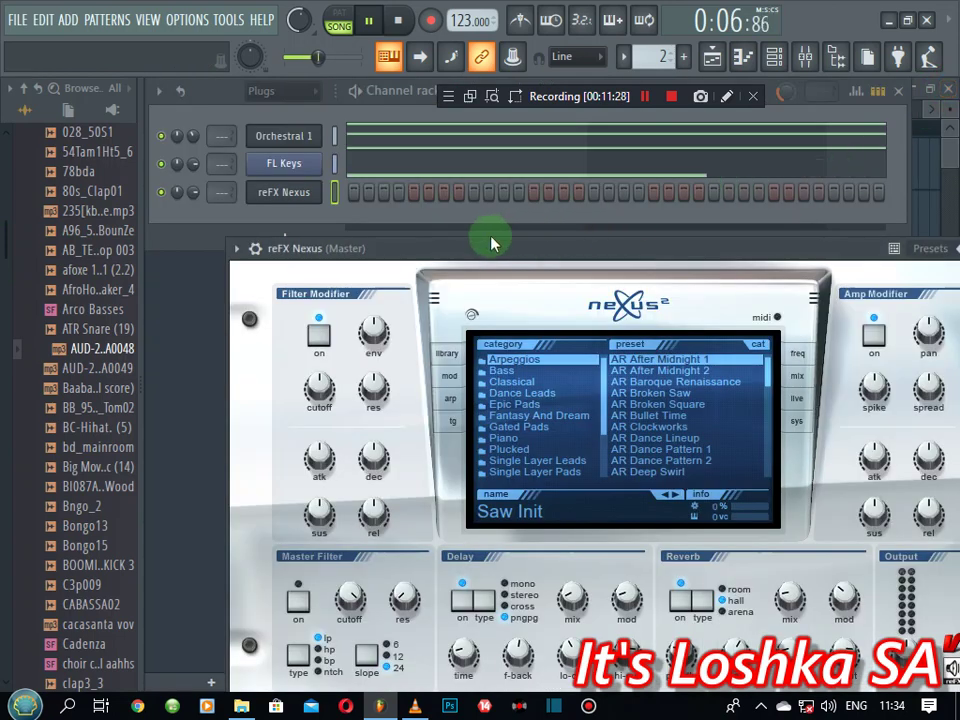
- Load the PL Mute Guitars 2 preset from the Plucked category in reFX Nexus
drag(424, 250, 388, 216)
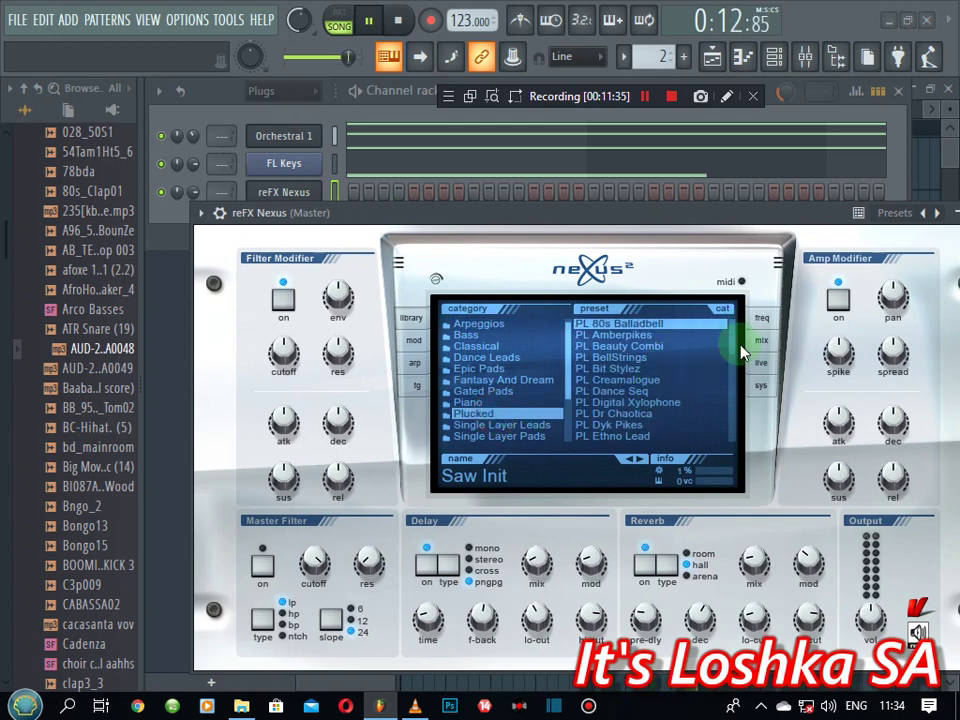
drag(741, 350, 743, 400)
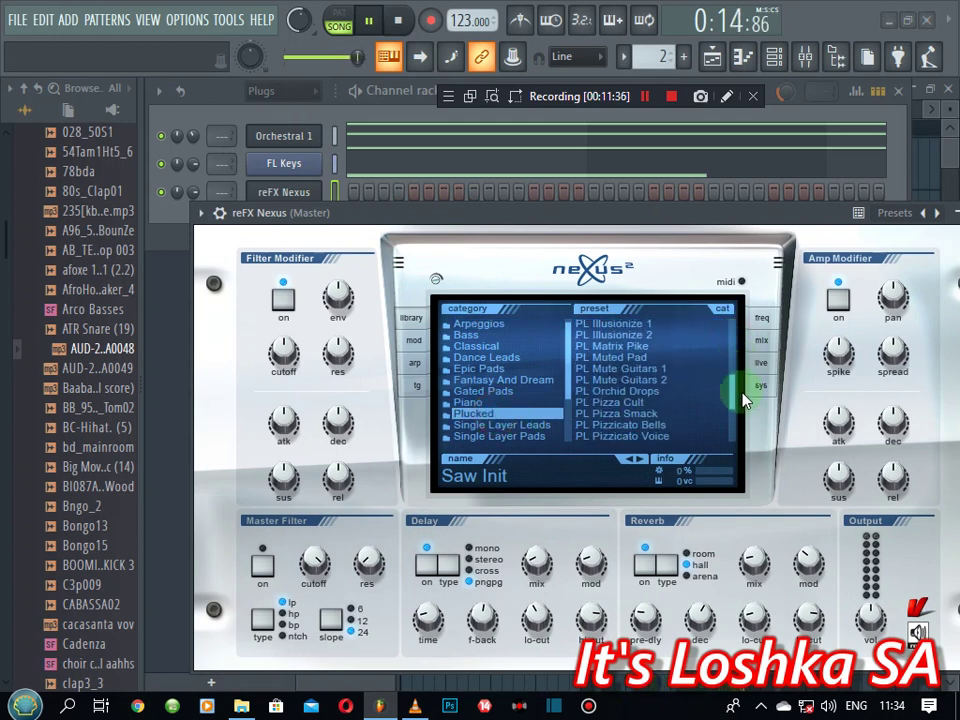
click(679, 391)
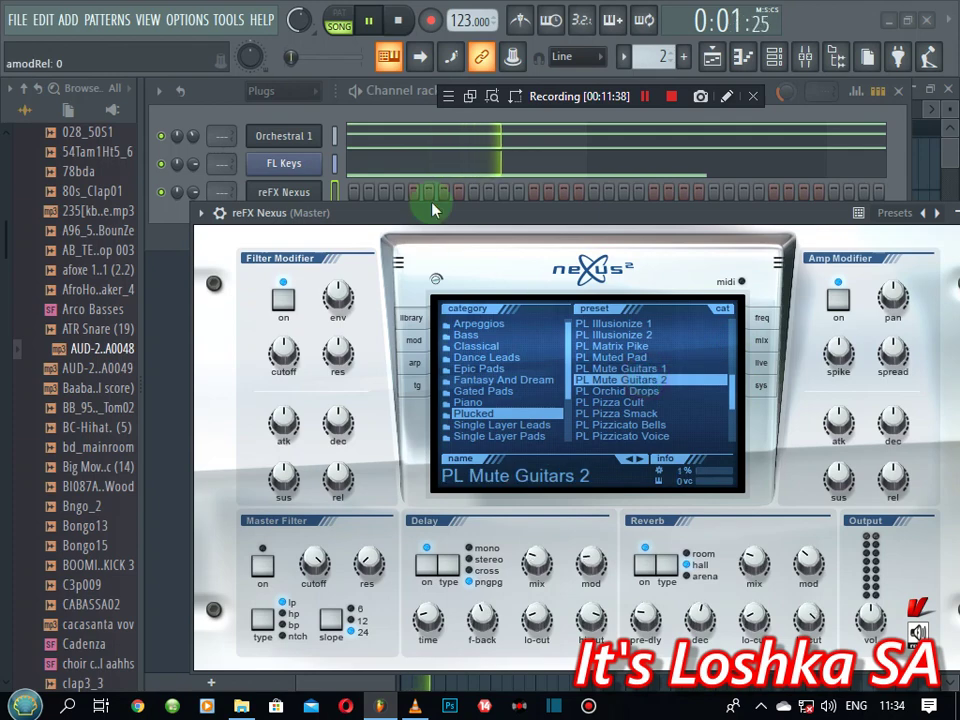
- Draw an eight-bar D5 note from bar 1 in the reFX Nexus piano roll and close the roll
click(158, 216)
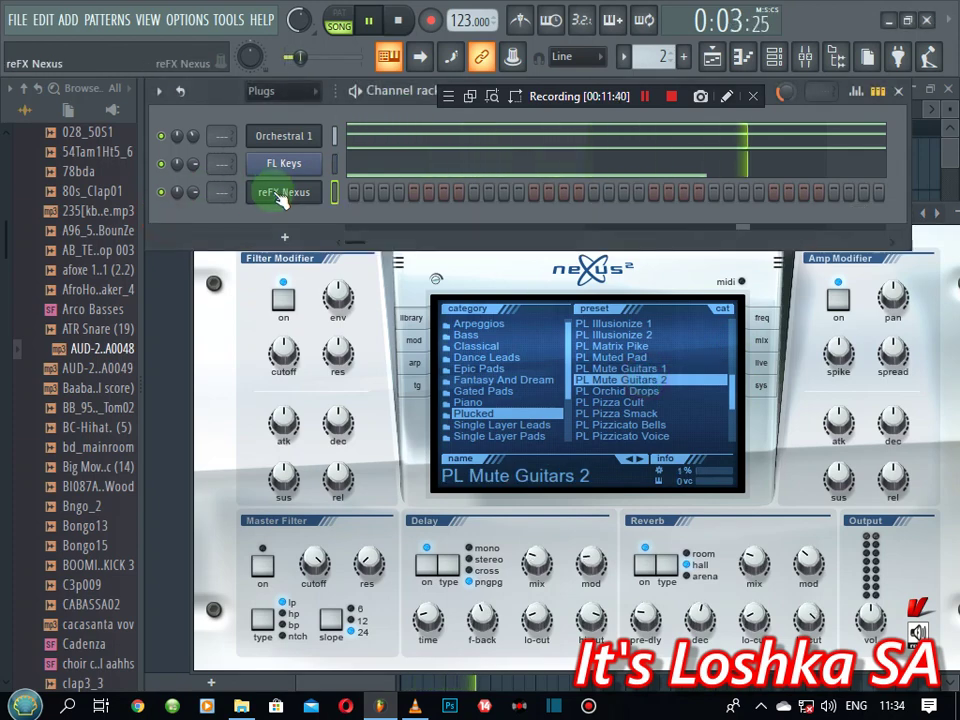
click(283, 198)
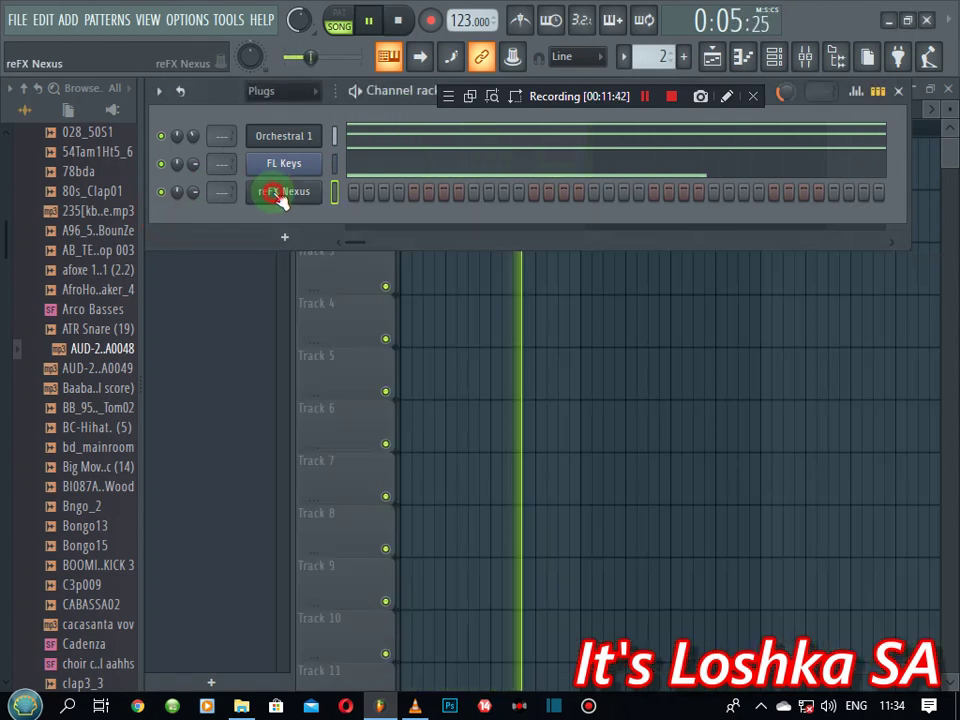
right_click(318, 188)
click(355, 193)
scroll(230, 240, up, 1)
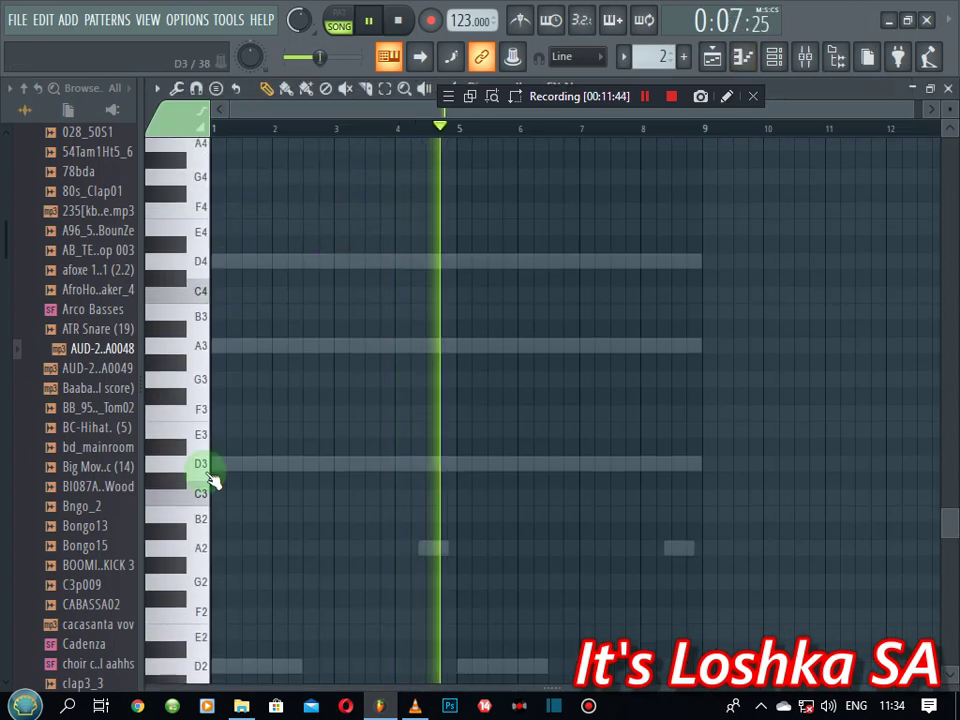
click(199, 266)
scroll(202, 240, up, 3)
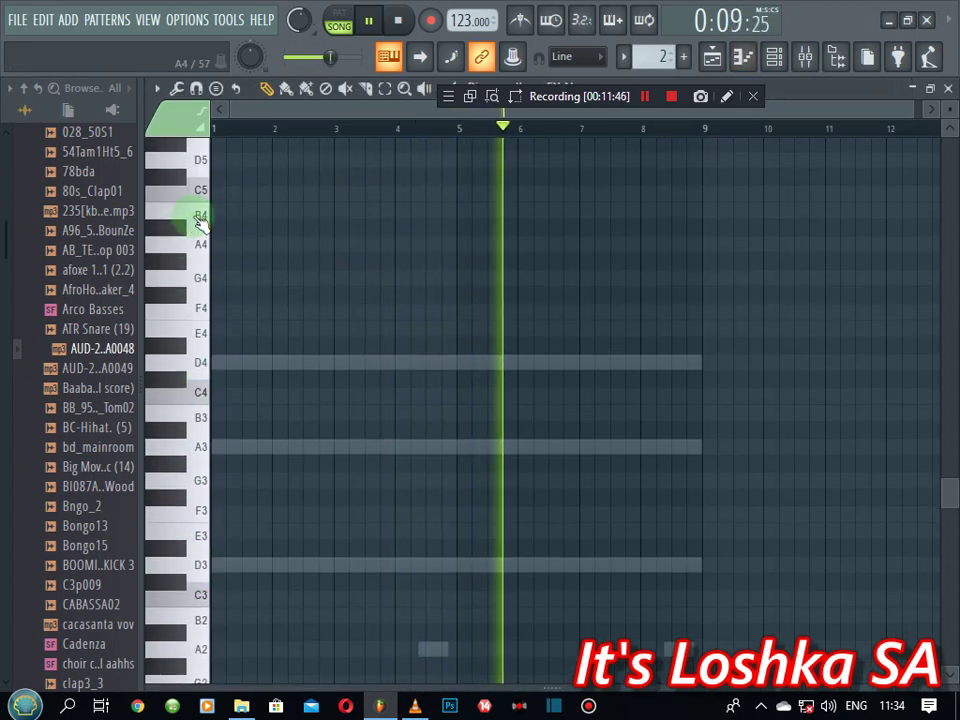
scroll(215, 250, up, 5)
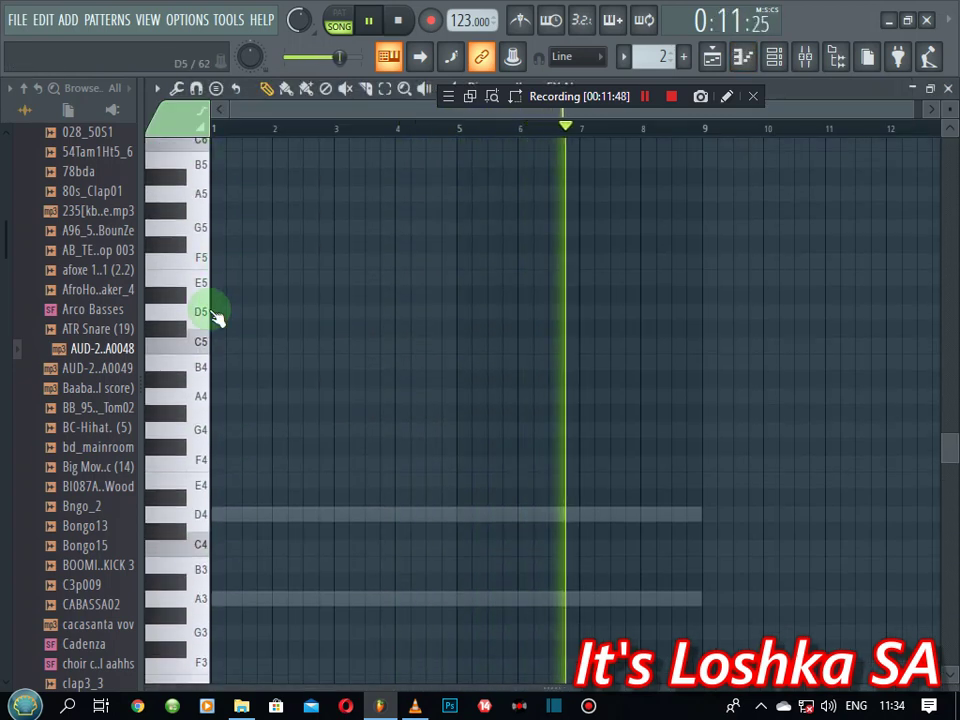
click(221, 311)
drag(232, 311, 716, 319)
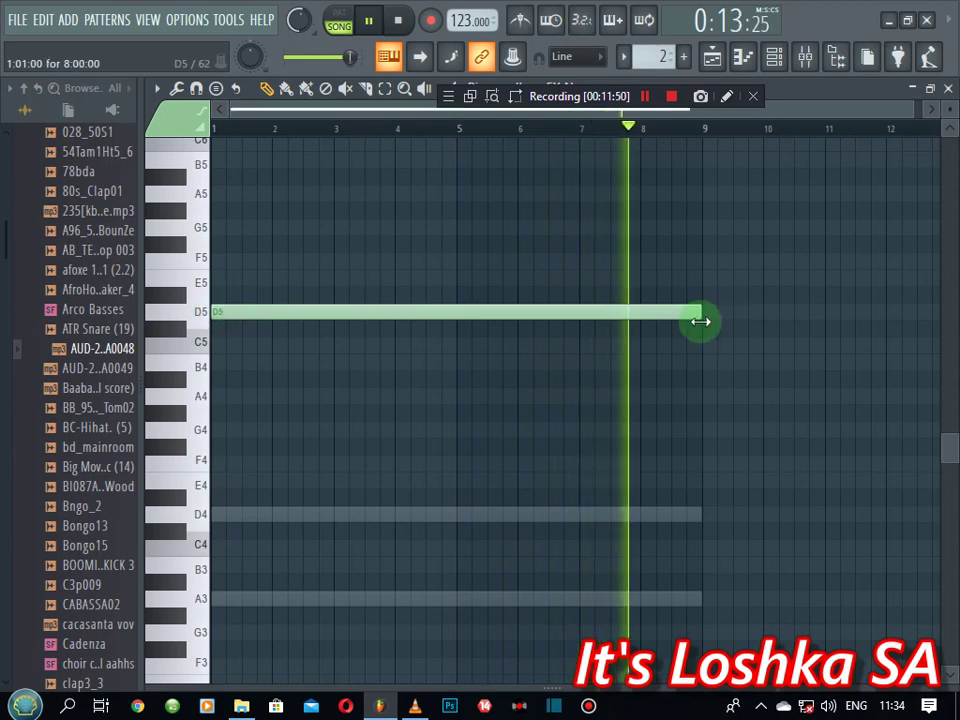
scroll(729, 270, up, 3)
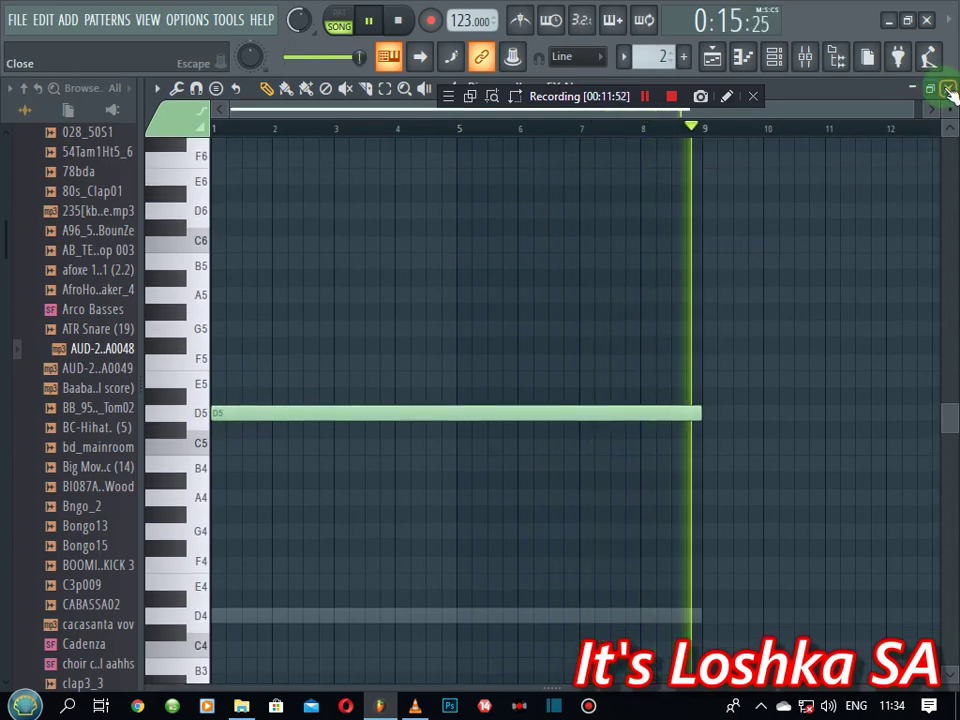
click(946, 89)
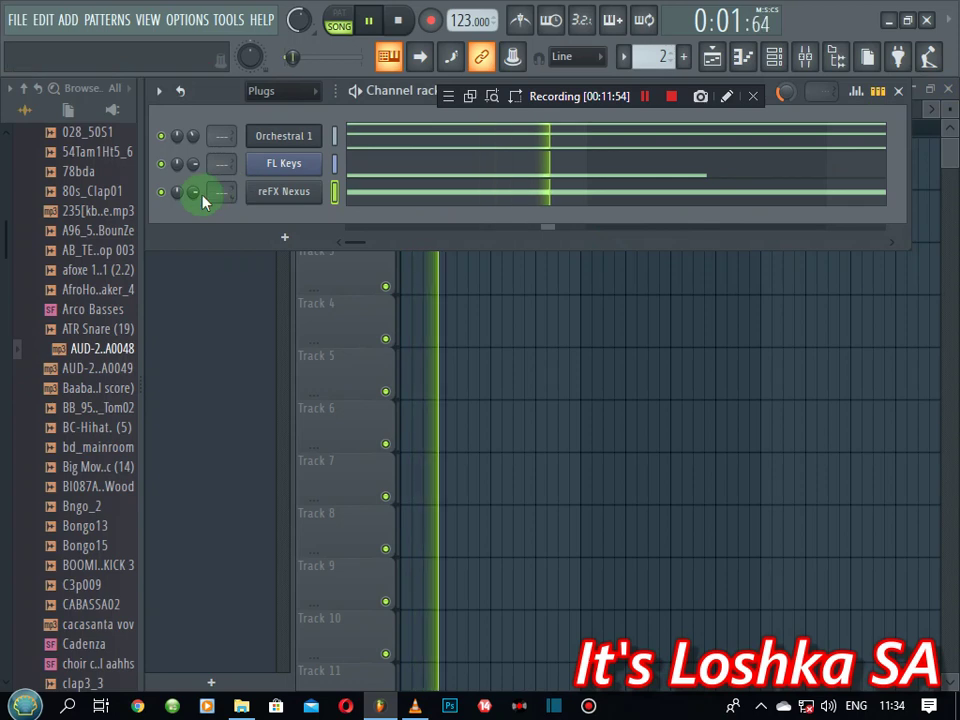
- Transpose the reFX Nexus note up one octave to D6 and close its piano roll
click(375, 190)
key(ctrl+Up)
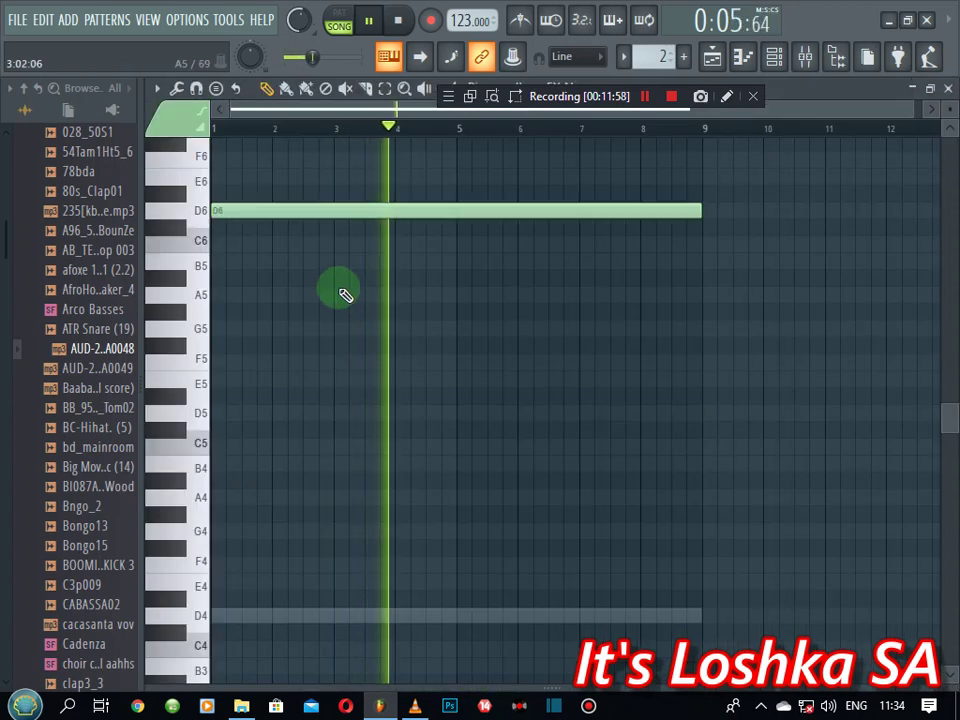
click(943, 88)
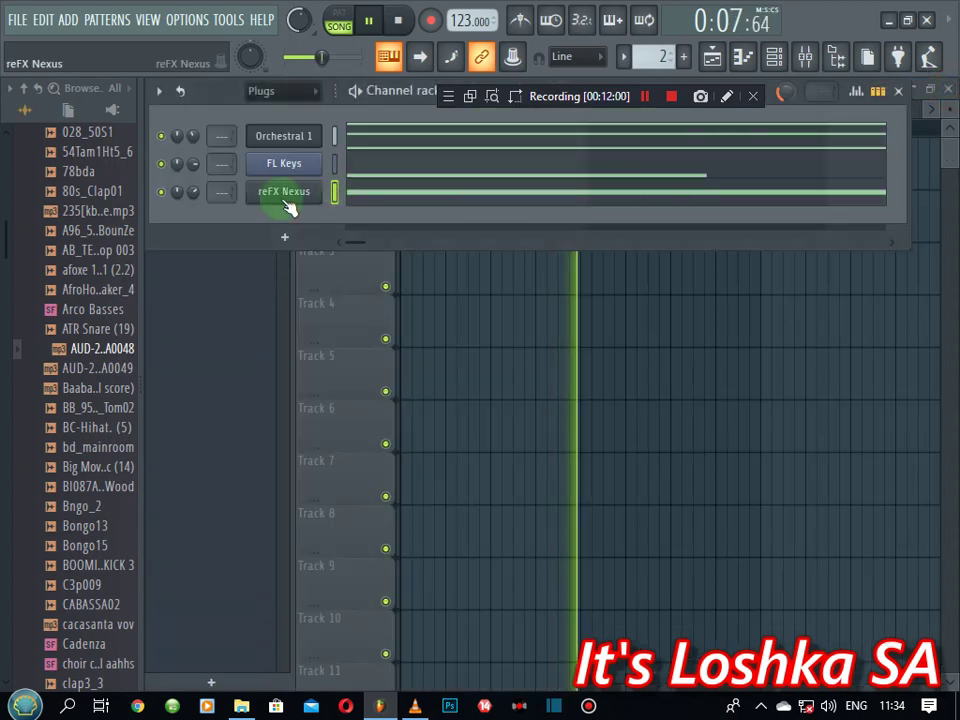
- Enable the reFX Nexus arpeggiator, set it to 3 octaves, and close the plugin window
click(286, 198)
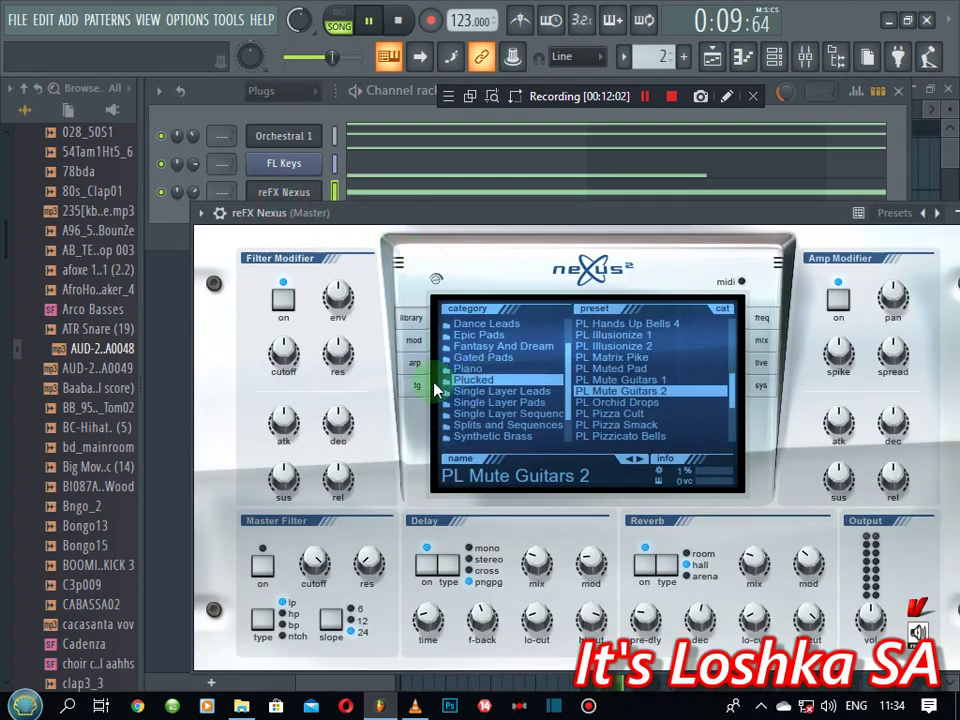
click(416, 366)
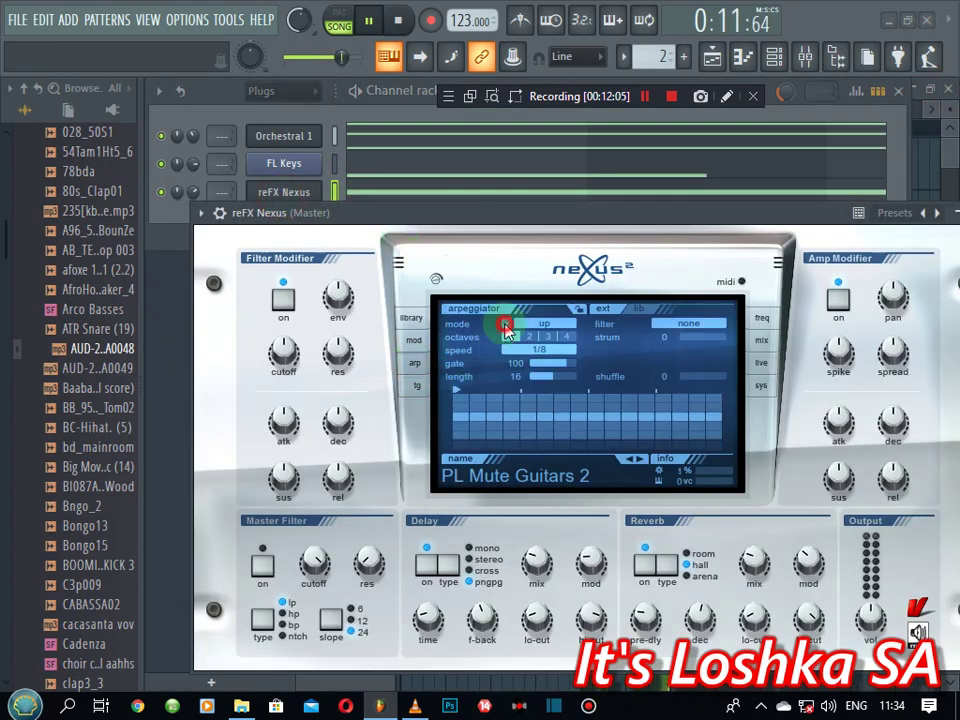
drag(802, 228, 588, 293)
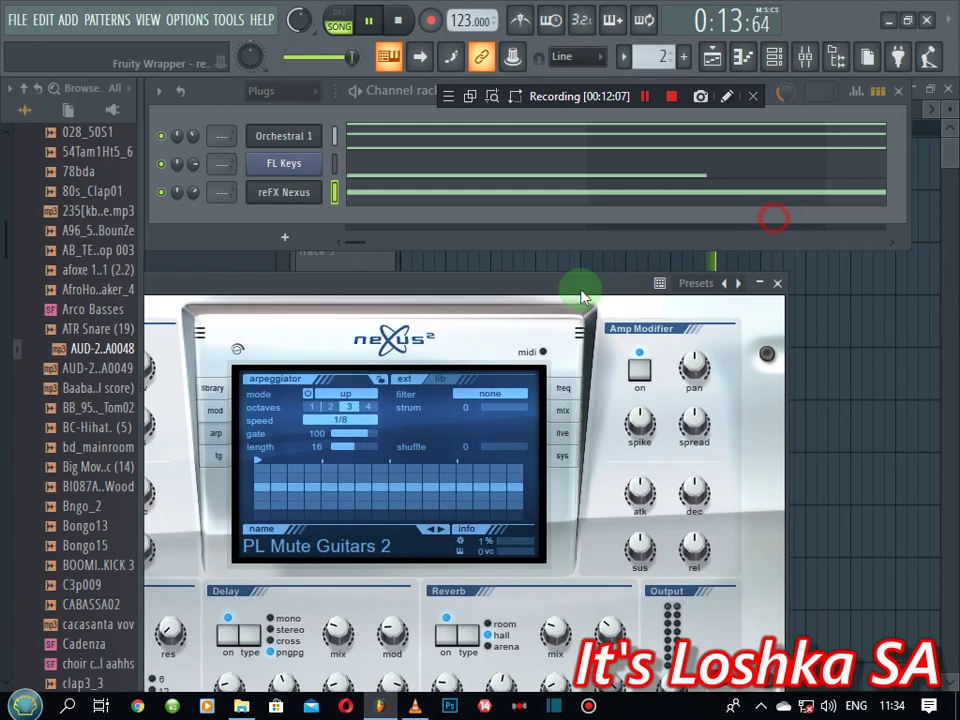
click(757, 283)
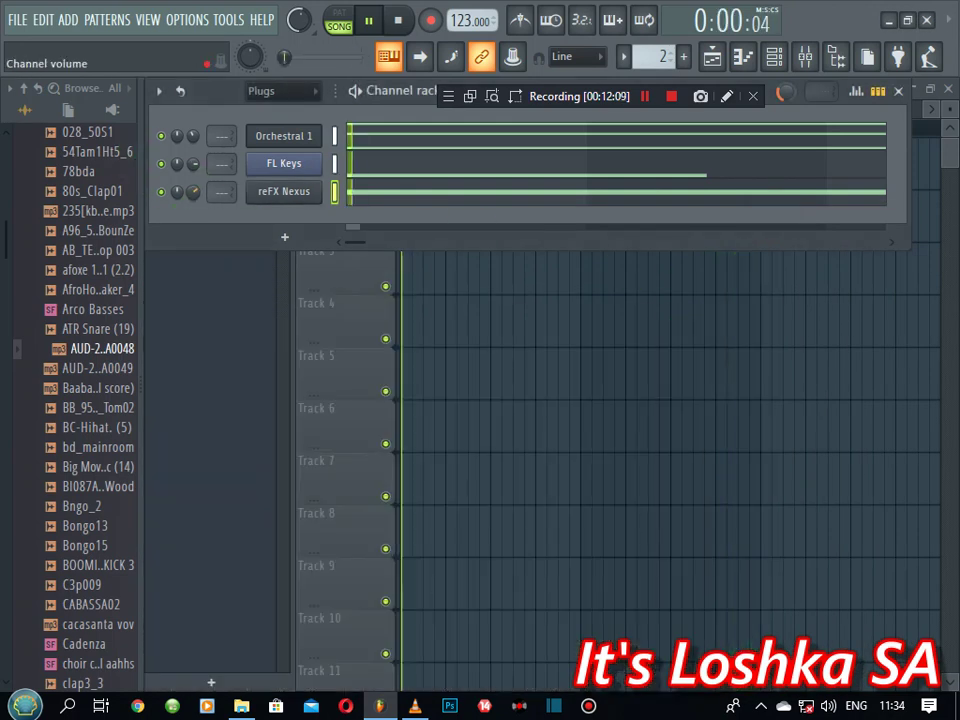
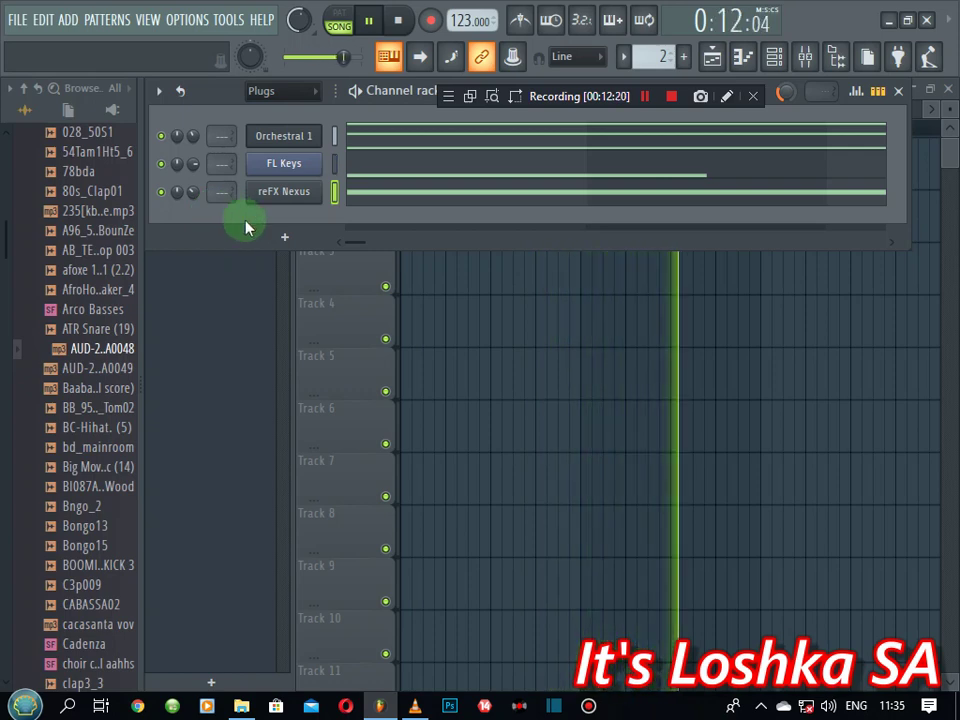
- Add a GMS channel to pattern 2 and load the Crunchy TE program from the Leads & Synths bank
click(284, 237)
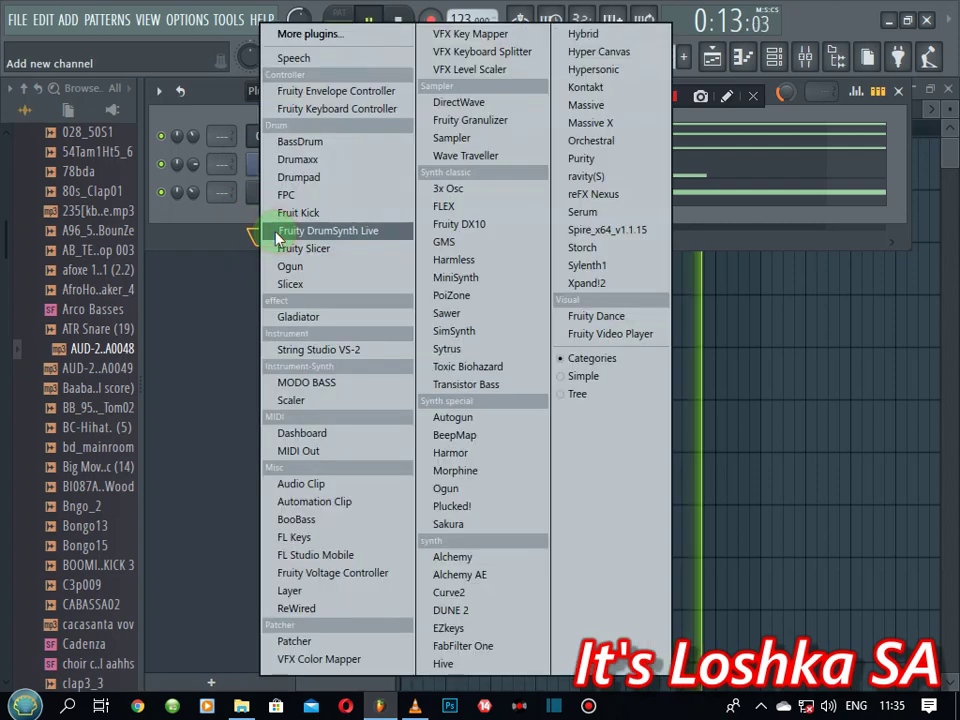
click(456, 251)
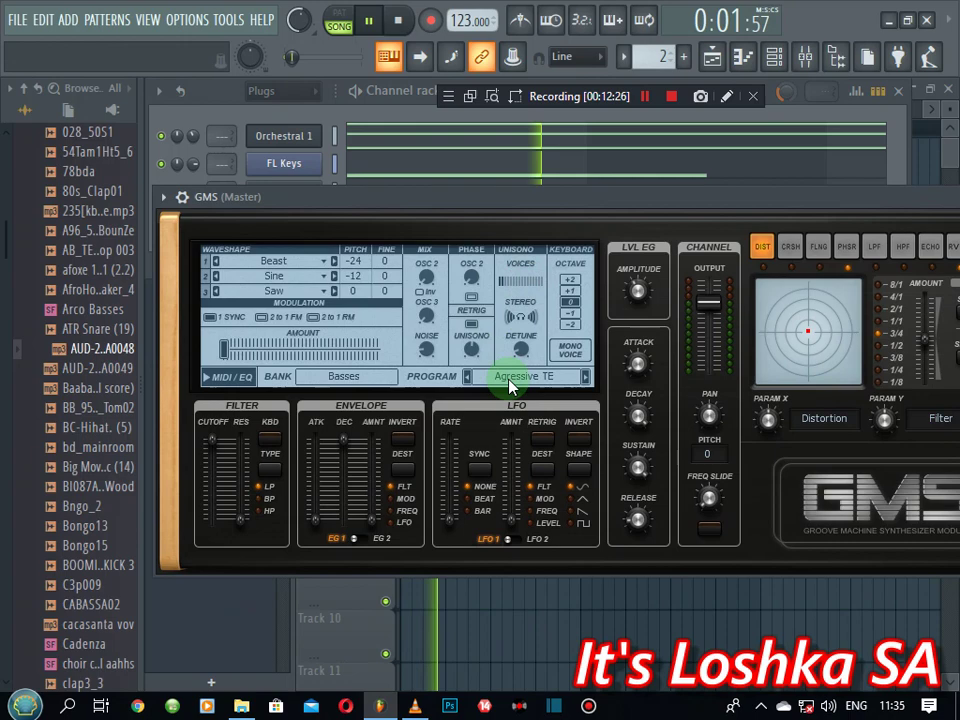
click(510, 385)
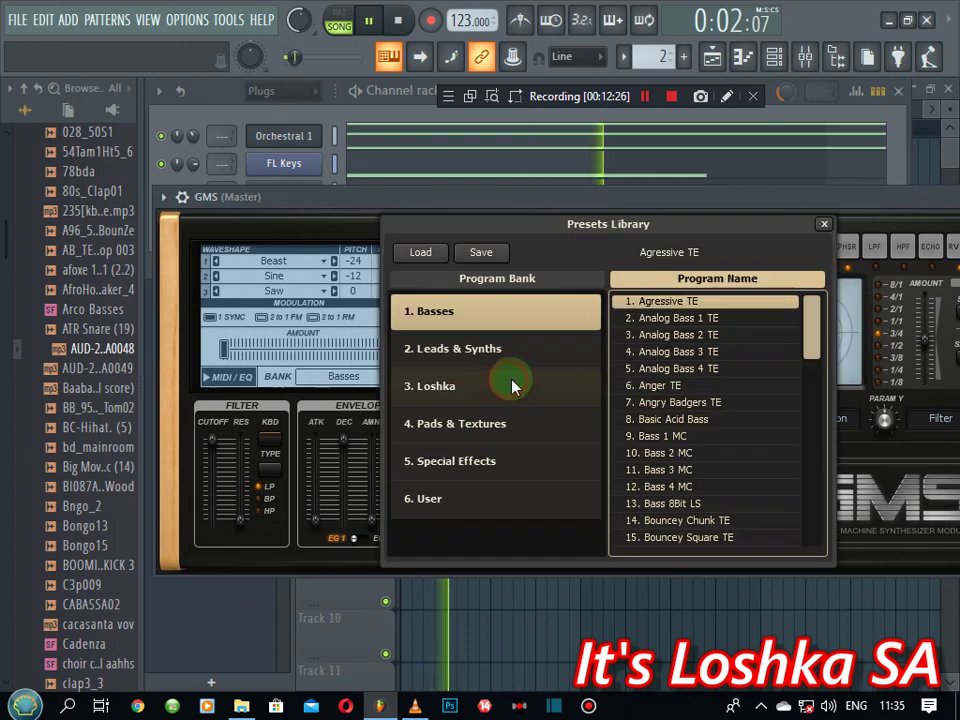
click(490, 357)
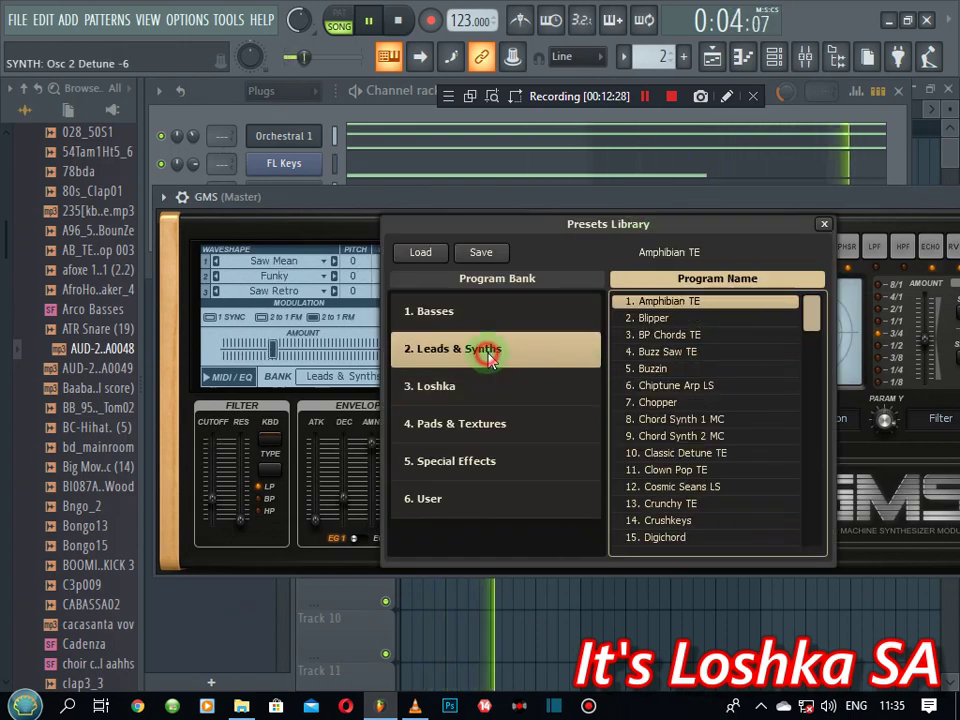
scroll(697, 432, down, 1)
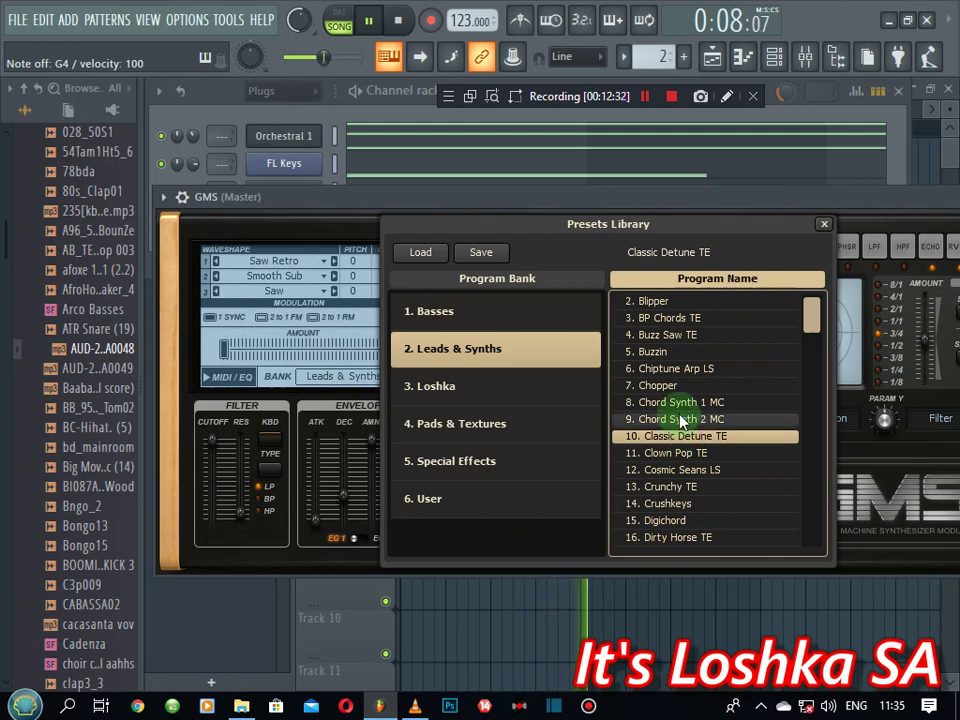
click(663, 352)
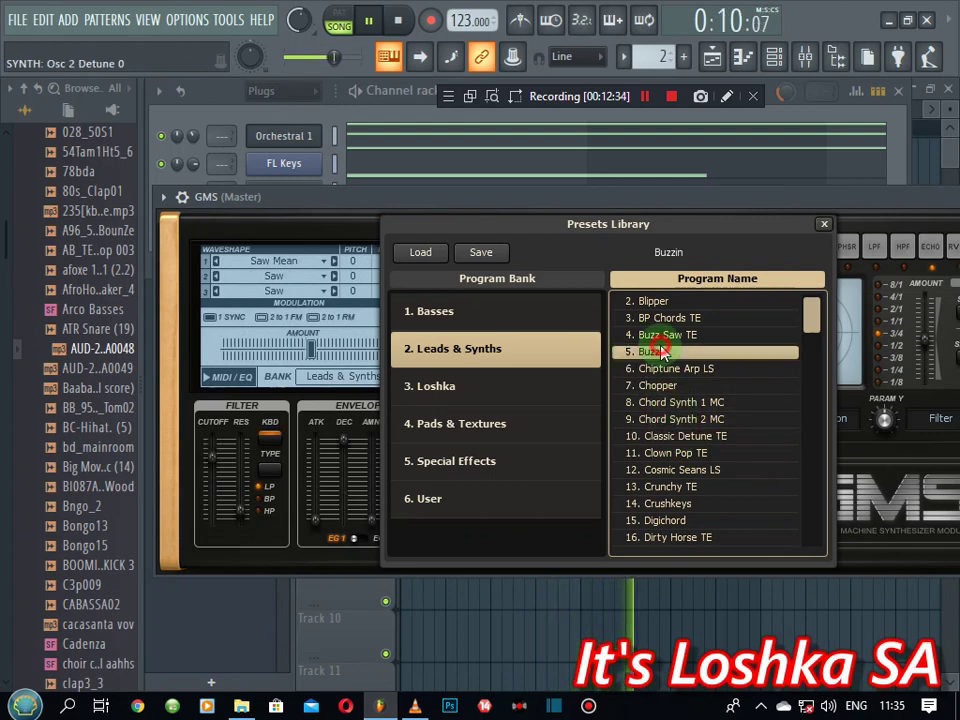
click(679, 424)
click(671, 474)
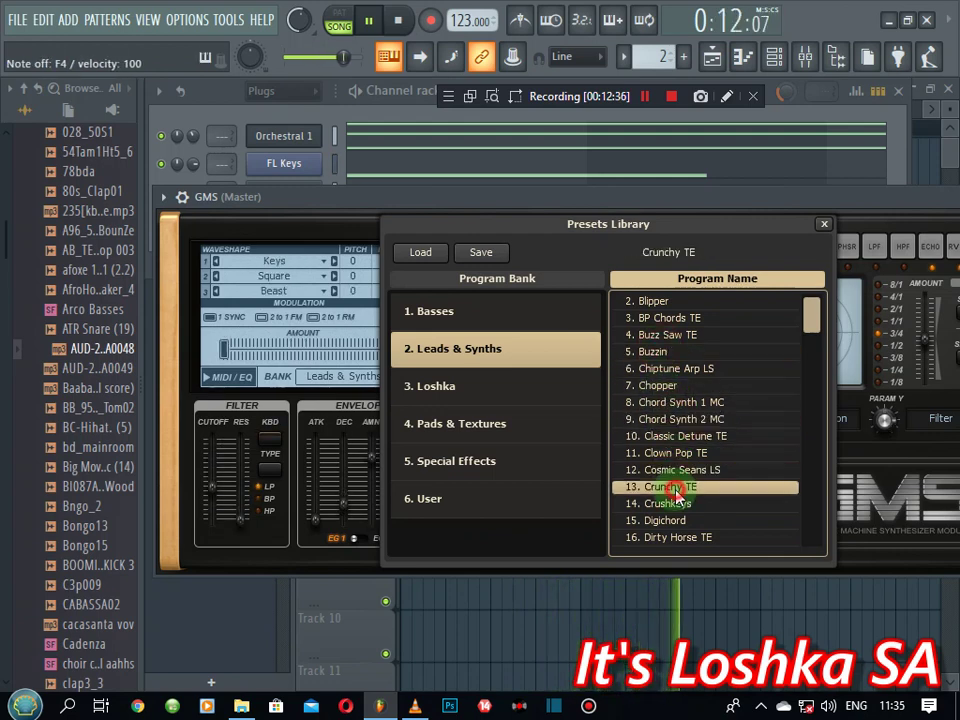
click(354, 197)
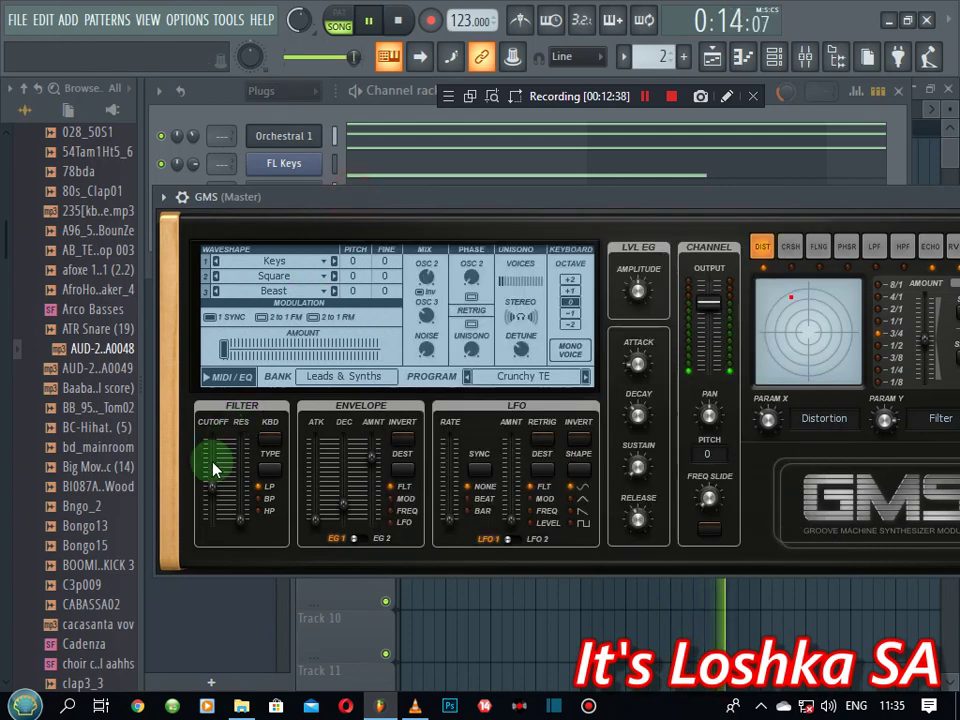
- Raise the GMS filter cutoff slightly and set the unison voices to 8
drag(210, 493, 211, 468)
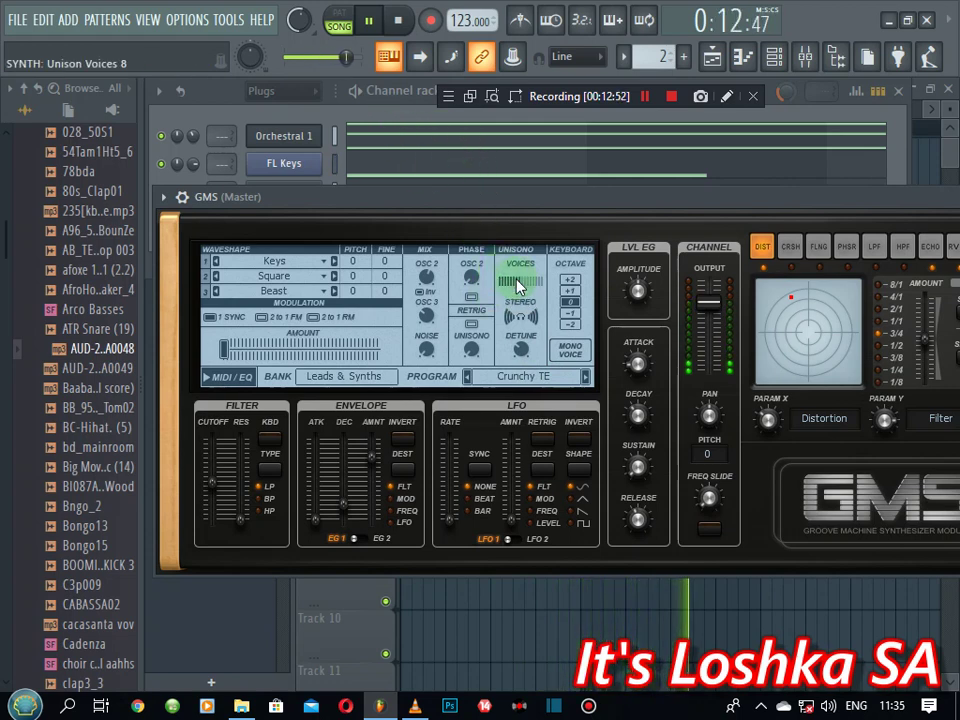
click(343, 117)
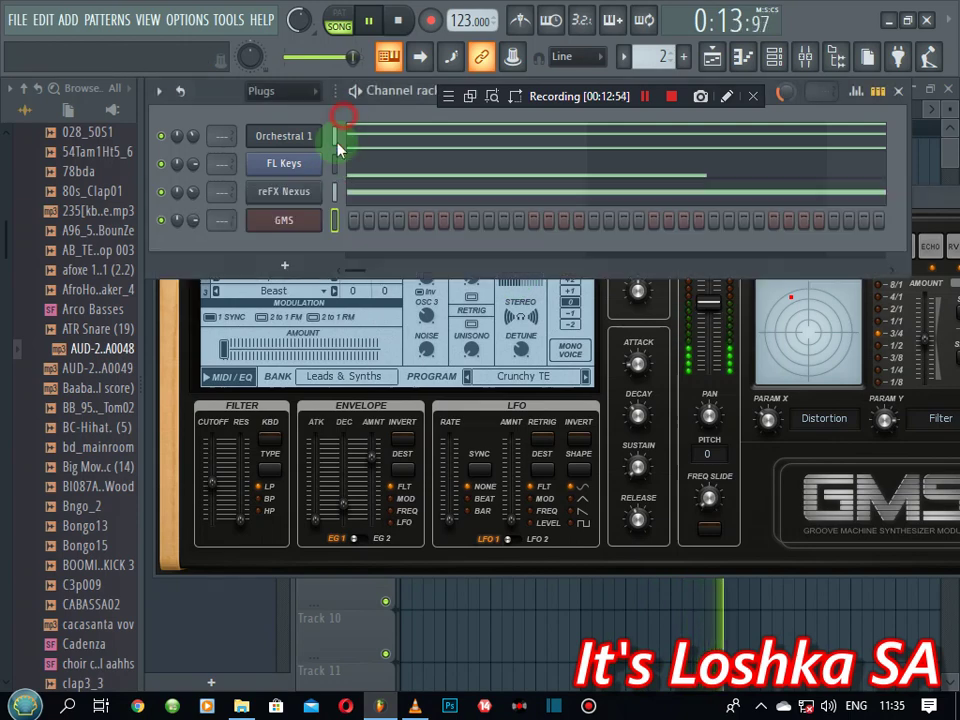
- In the GMS piano roll, place a D6 note at the start of bar 1, cut it to one step, and audition it
right_click(288, 236)
click(337, 220)
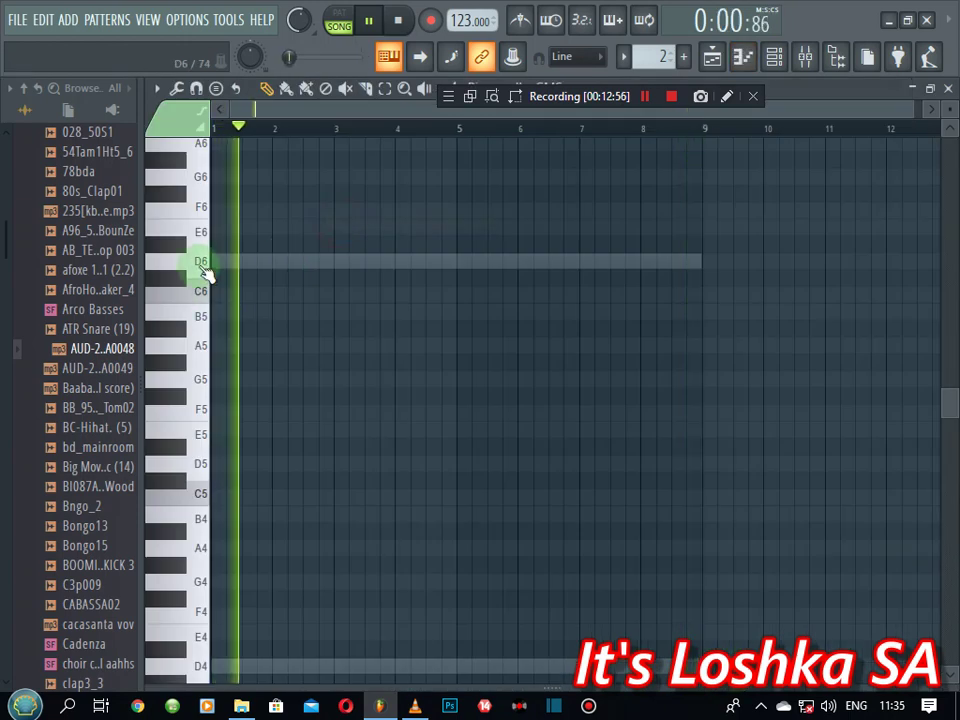
click(202, 266)
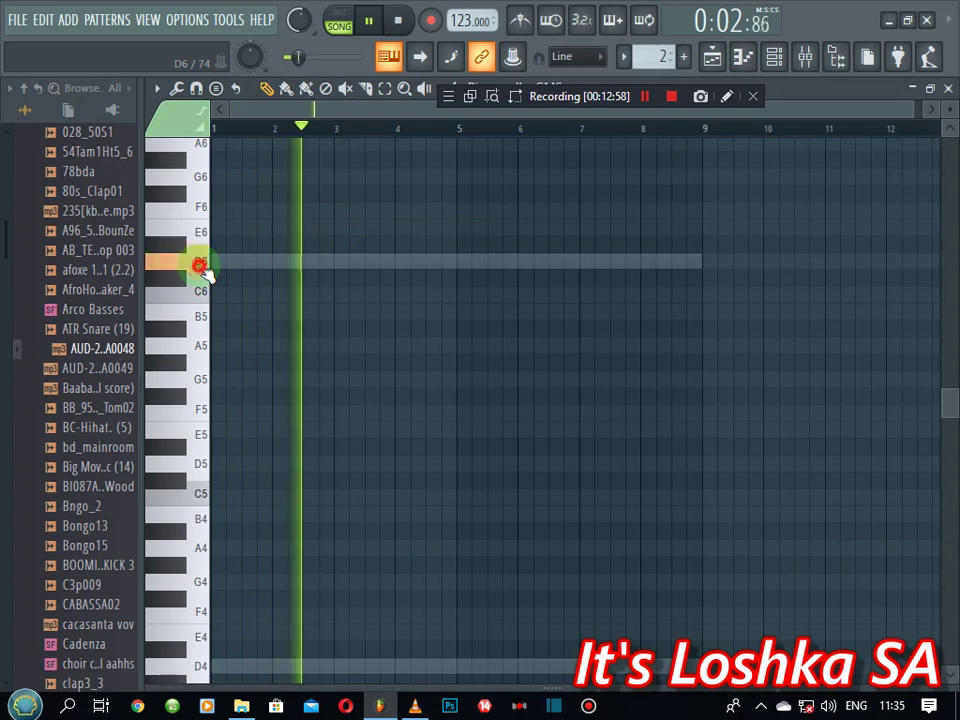
key(space)
scroll(371, 134, up, 5)
drag(375, 106, 92, 180)
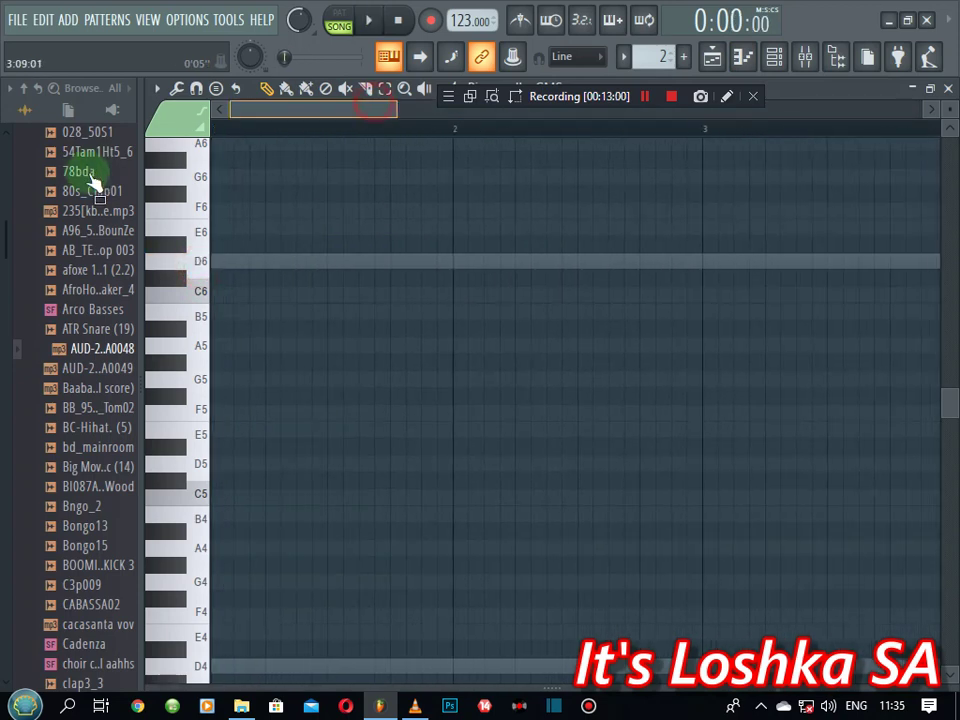
click(247, 137)
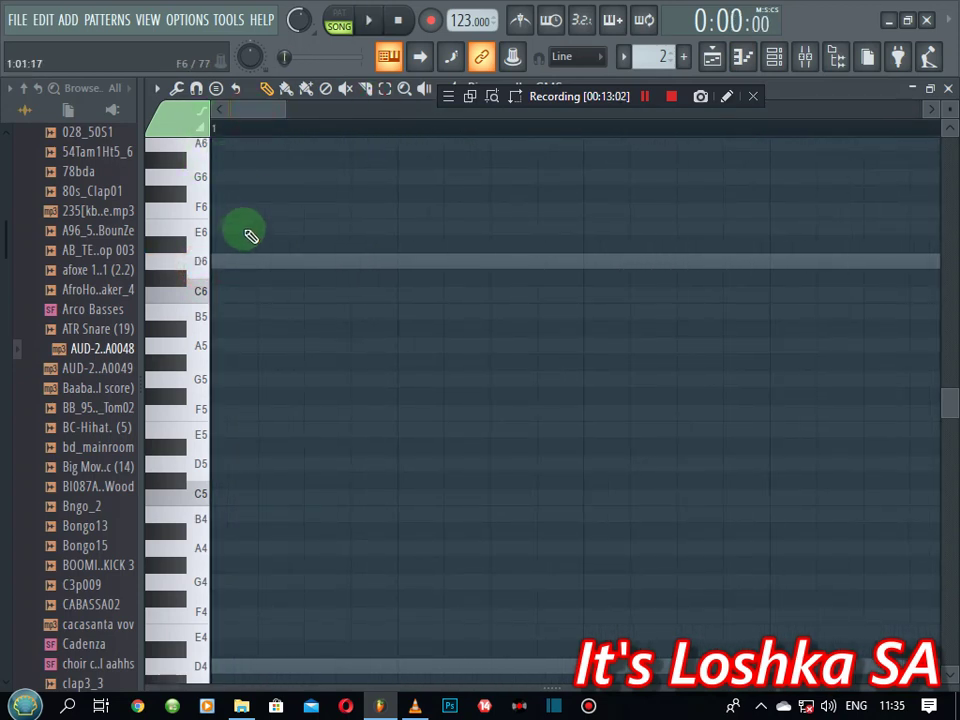
click(240, 264)
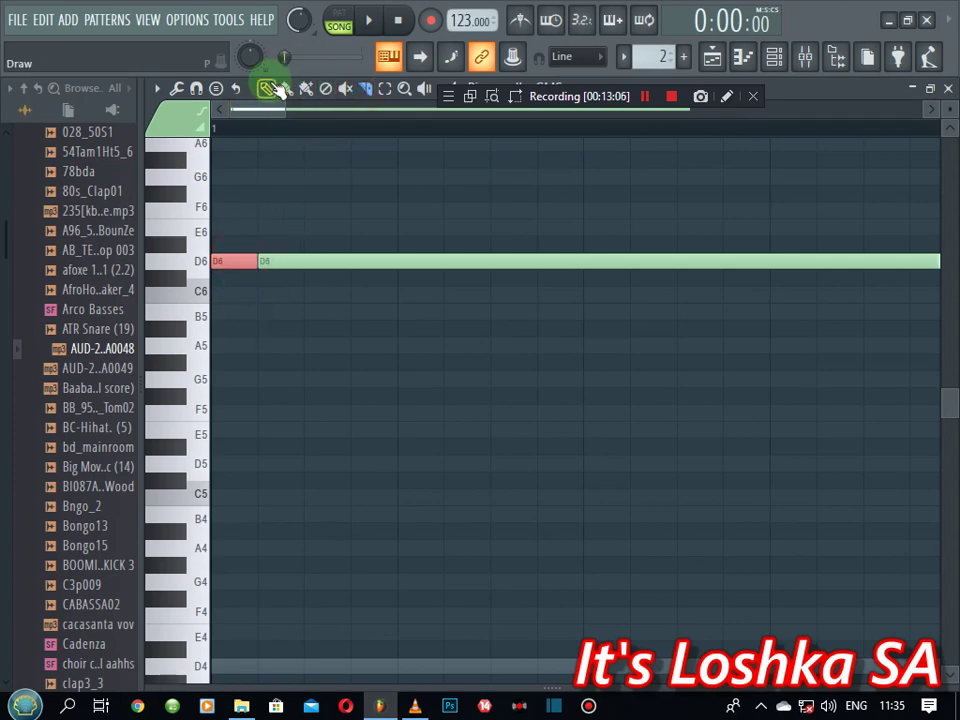
right_click(303, 265)
click(224, 260)
key(space)
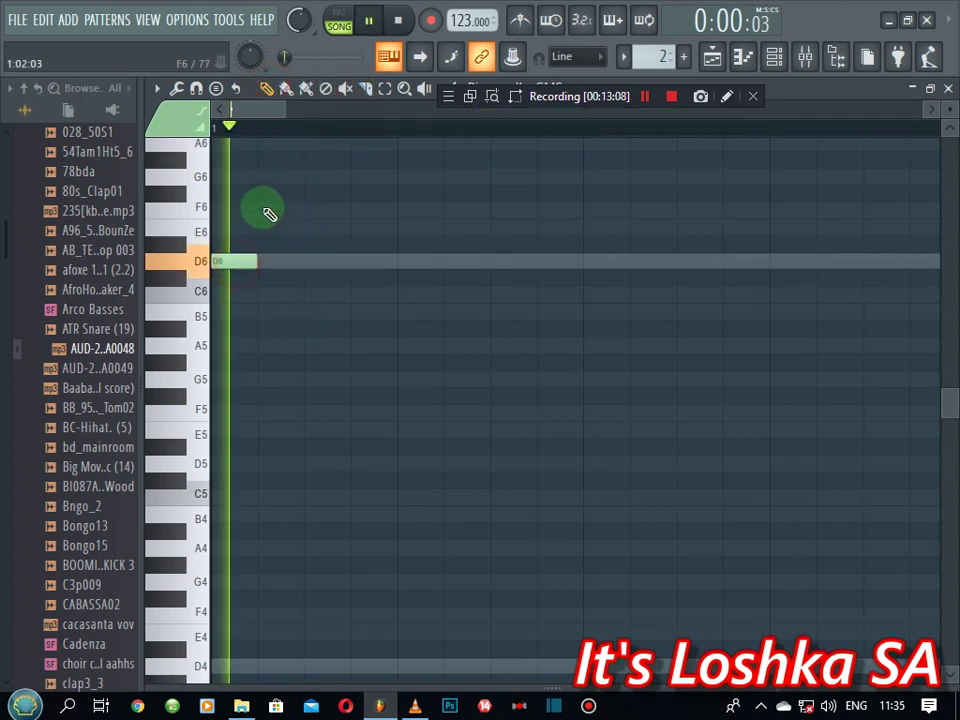
key(space)
- Add one-step G6, A6 and F6 notes at steps 3, 4 and 5 of bar 1, checking them by playback
scroll(273, 242, up, 2)
key(space)
key(space)
click(279, 280)
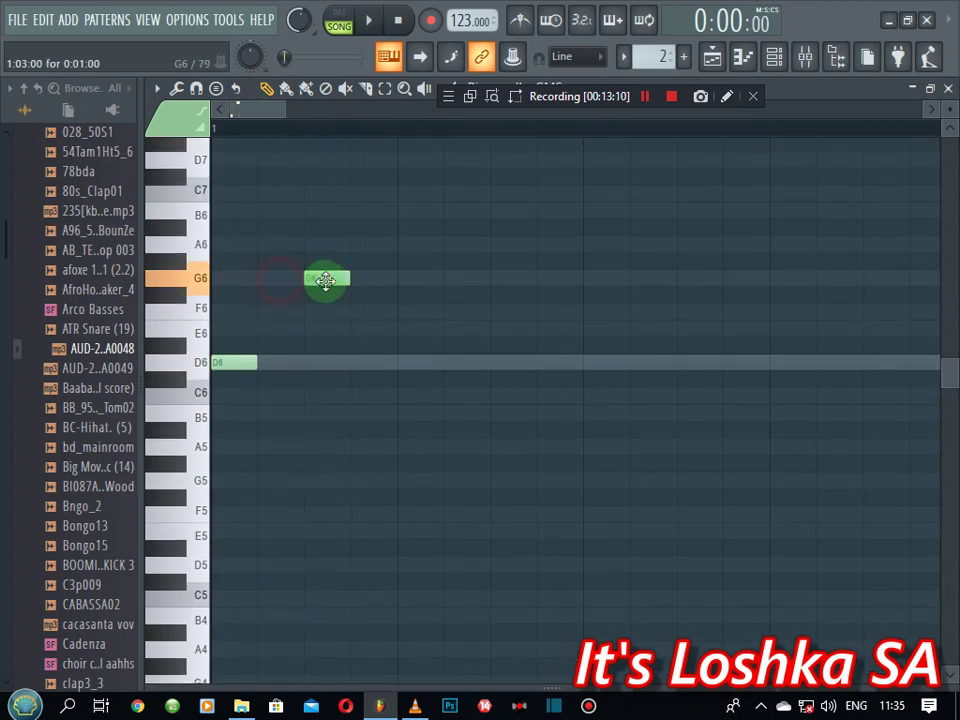
key(space)
click(360, 244)
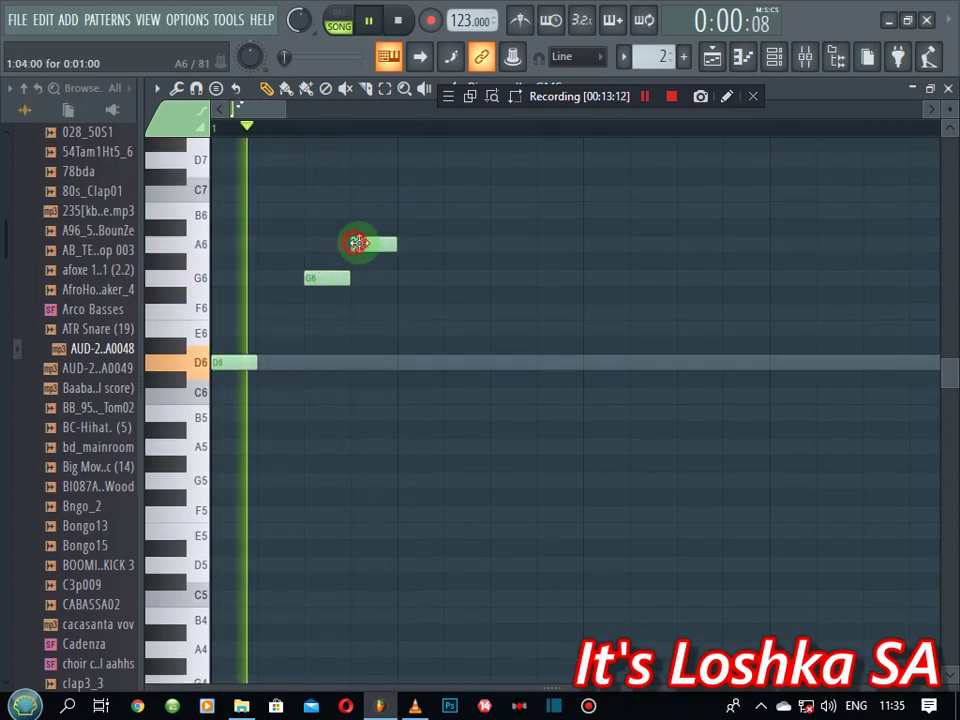
key(space)
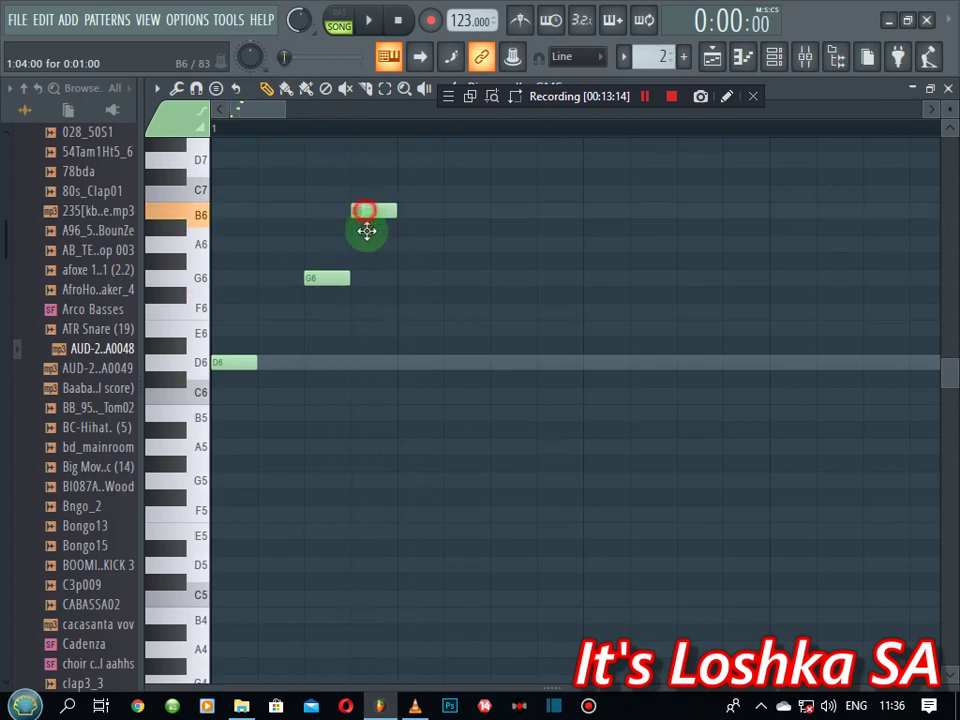
key(space)
click(411, 311)
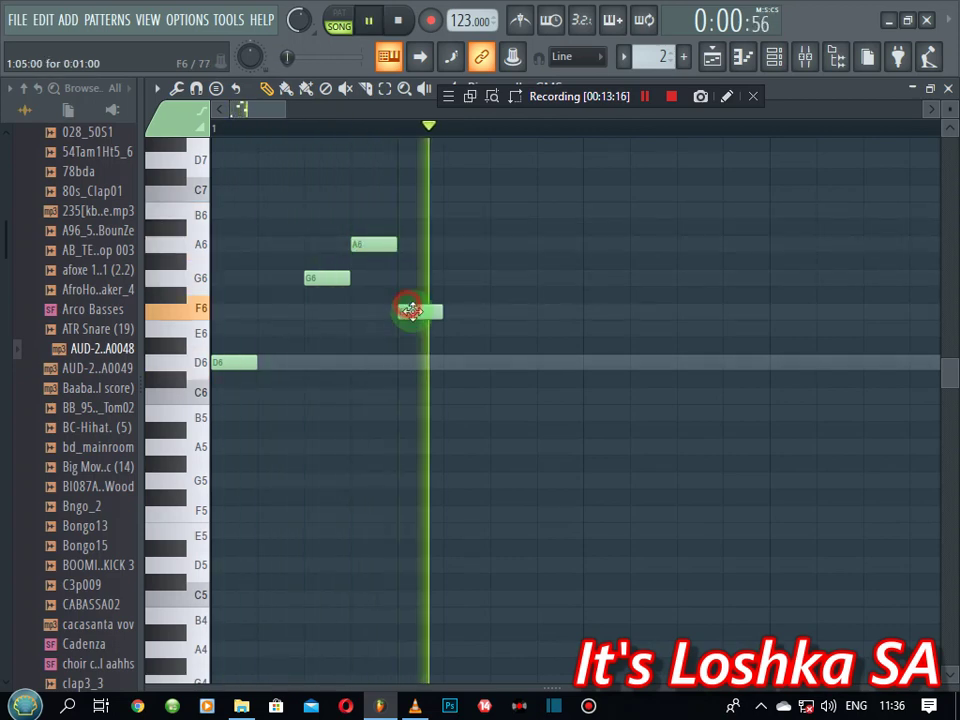
- Add a one-step D6 note at step 7 of bar 1 in the GMS piano roll and check it by playback
key(space)
click(448, 347)
key(space)
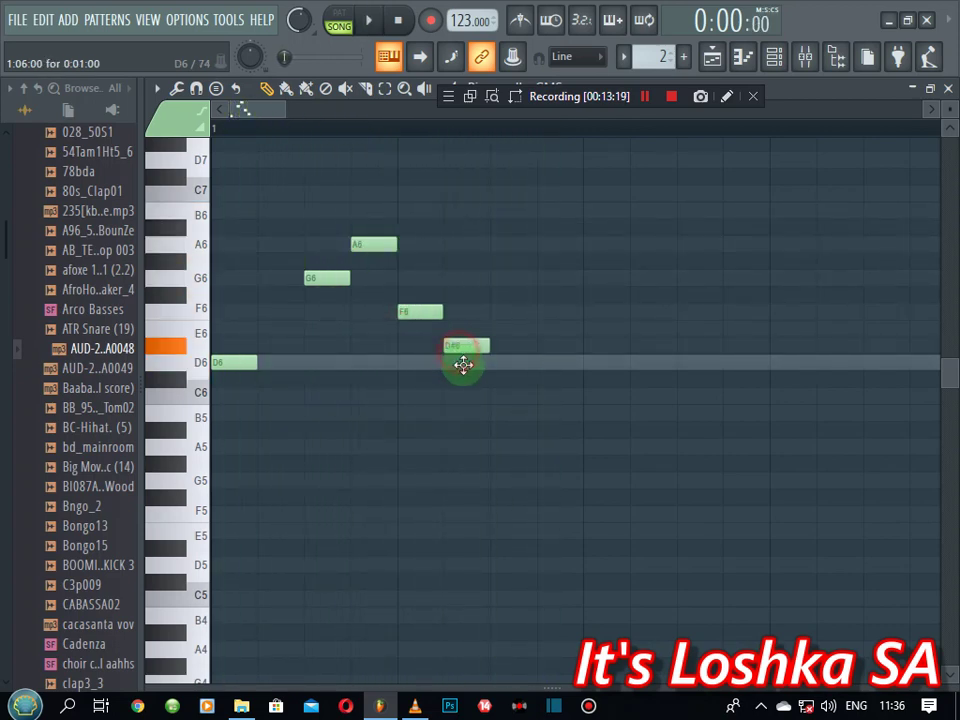
key(space)
drag(463, 365, 502, 366)
key(space)
key(space)
key(space)
key(space)
key(space)
key(space)
key(space)
key(space)
key(space)
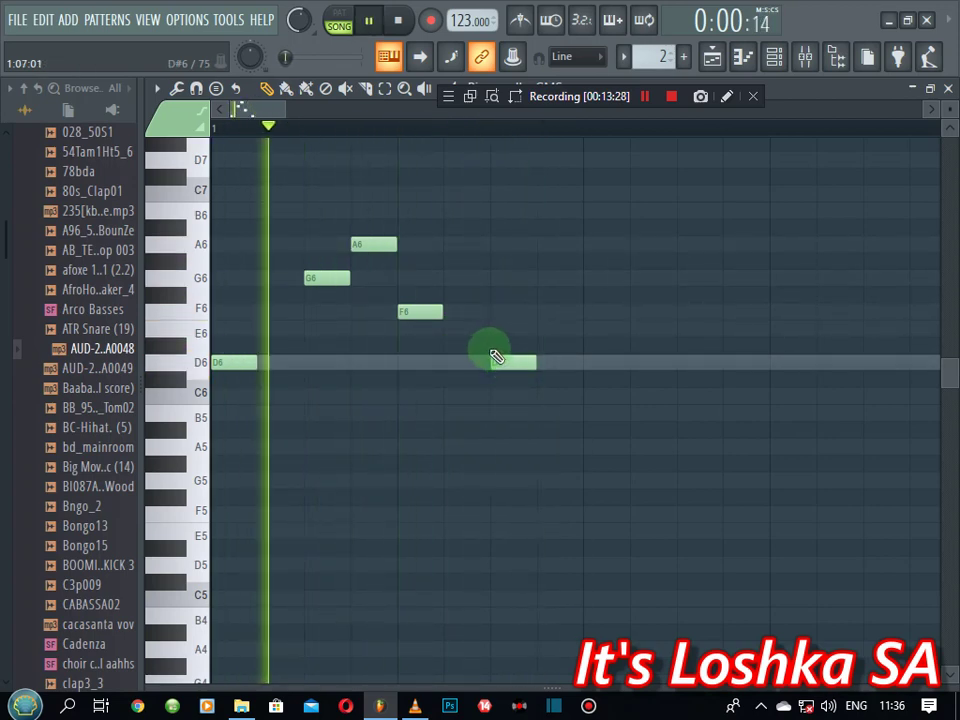
key(space)
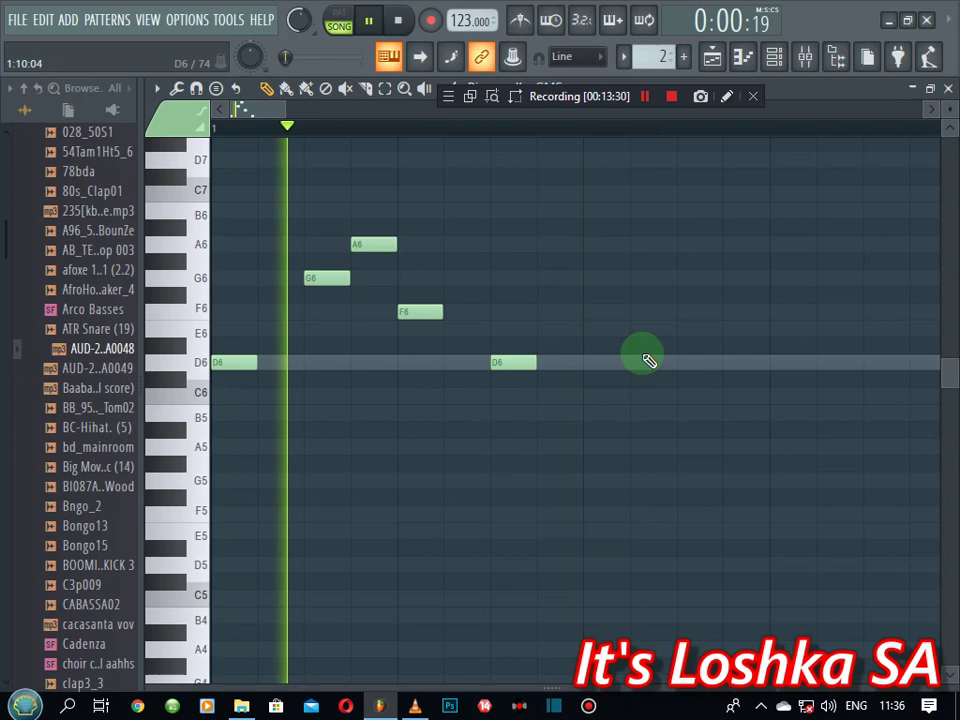
- Try one-step A6 and F6 notes at steps 10 and 11 of bar 1, and delete them after listening
key(space)
key(space)
click(681, 280)
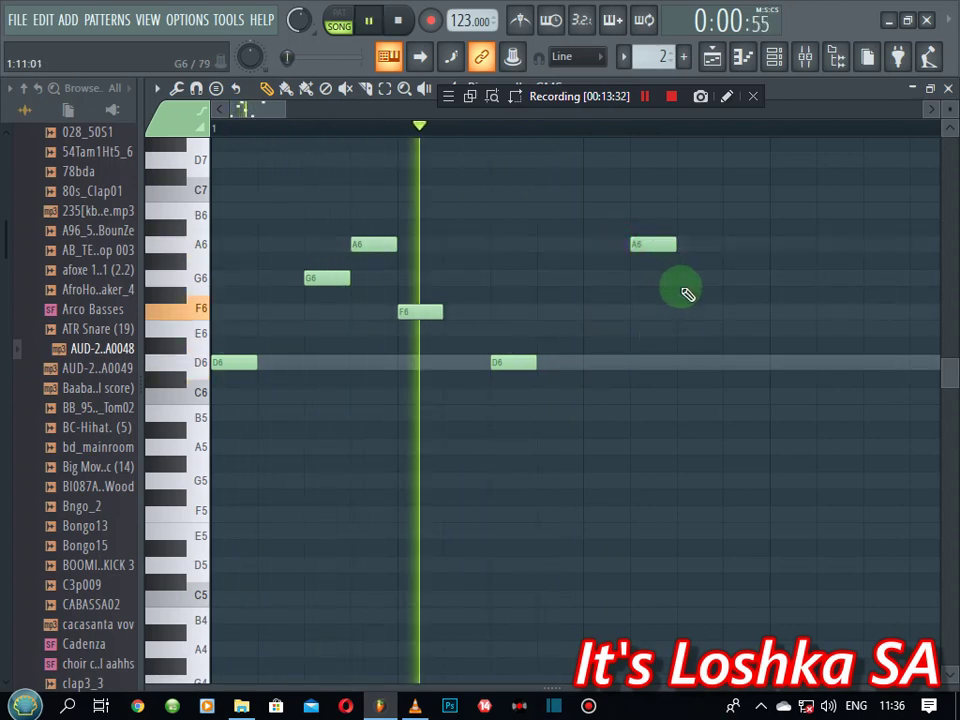
key(space)
key(space)
drag(692, 279, 691, 315)
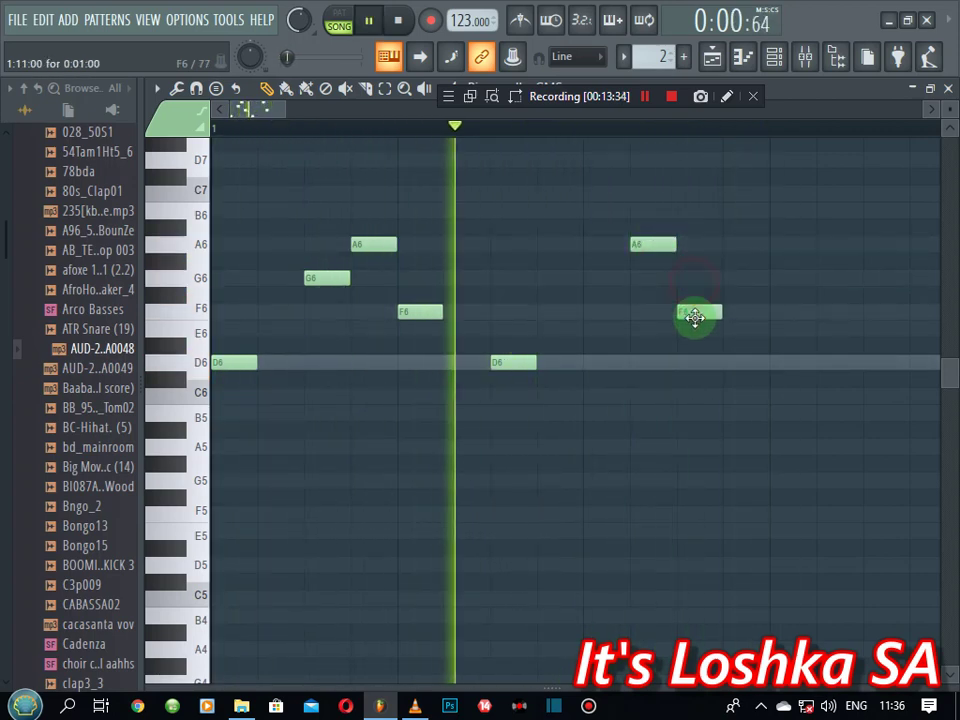
key(space)
key(space)
right_click(664, 245)
right_click(697, 312)
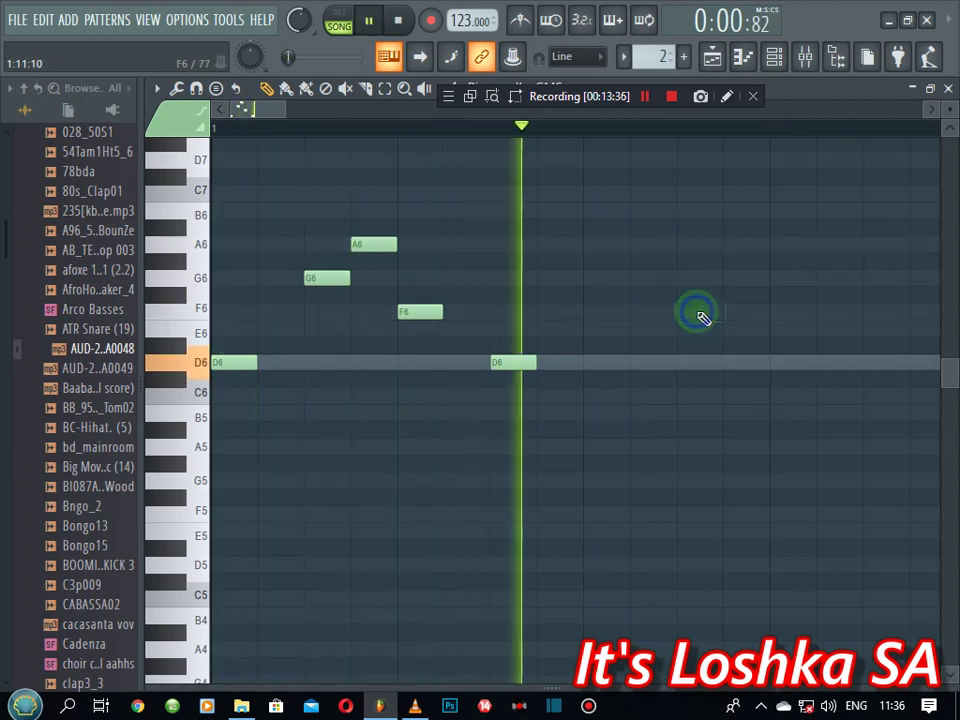
key(space)
- Duplicate the five-note phrase into the second half of bar 1, delete its first D6 note, and audition the result
ctrl+scroll(521, 137, down, 4)
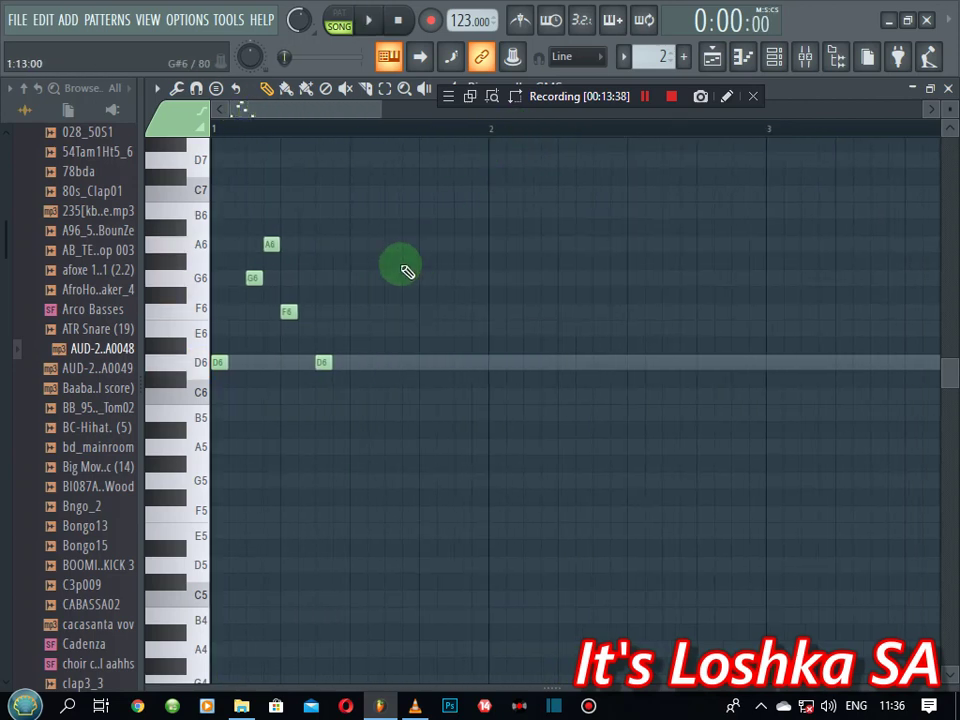
drag(355, 130, 214, 128)
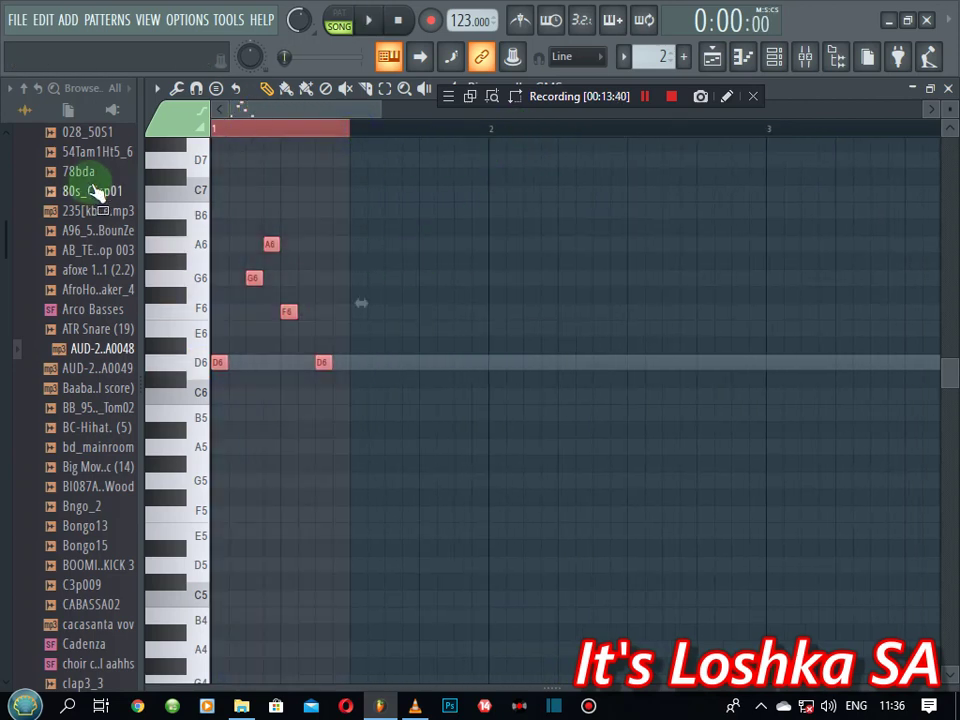
key(ctrl+b)
right_click(360, 362)
key(space)
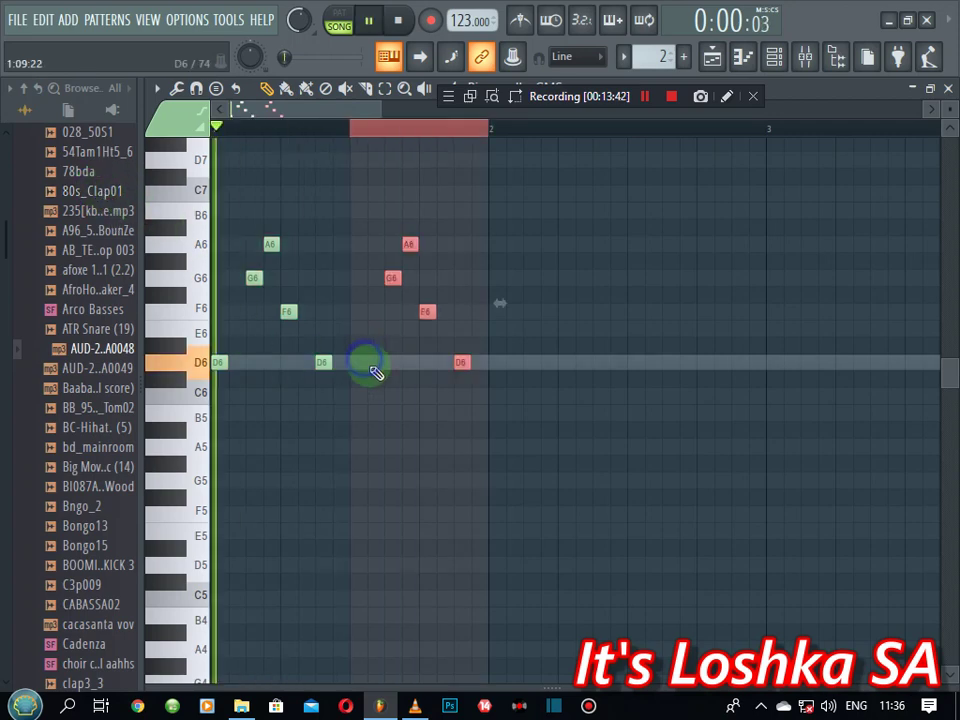
key(space)
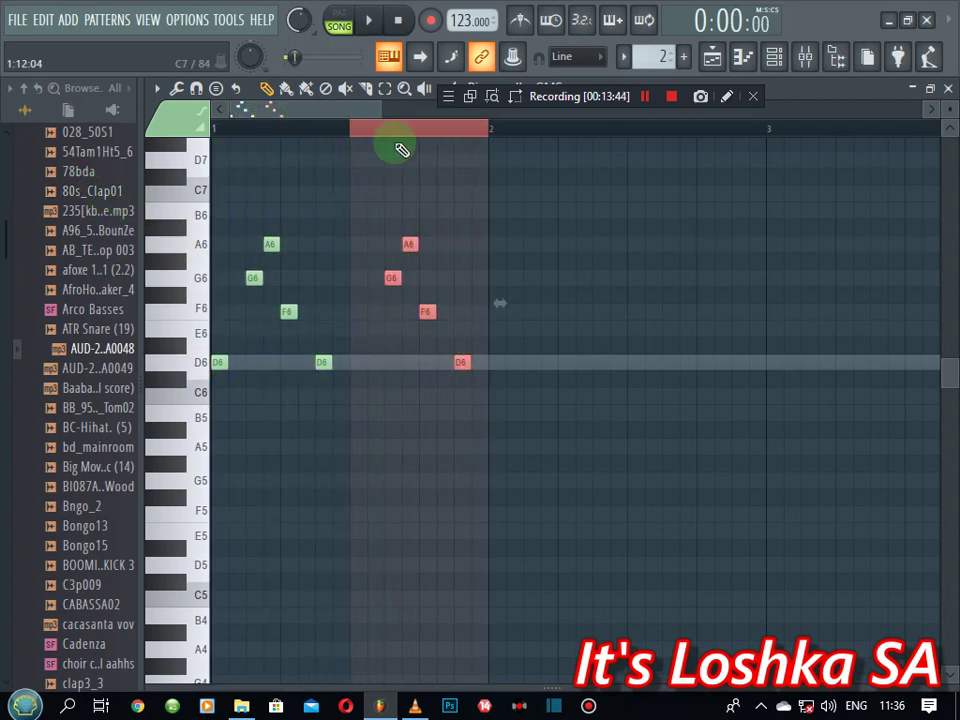
- Select all of bar 1 and duplicate it seven times to fill bars 2 through 8, and play it back
drag(356, 129, 217, 132)
scroll(275, 129, down, 5)
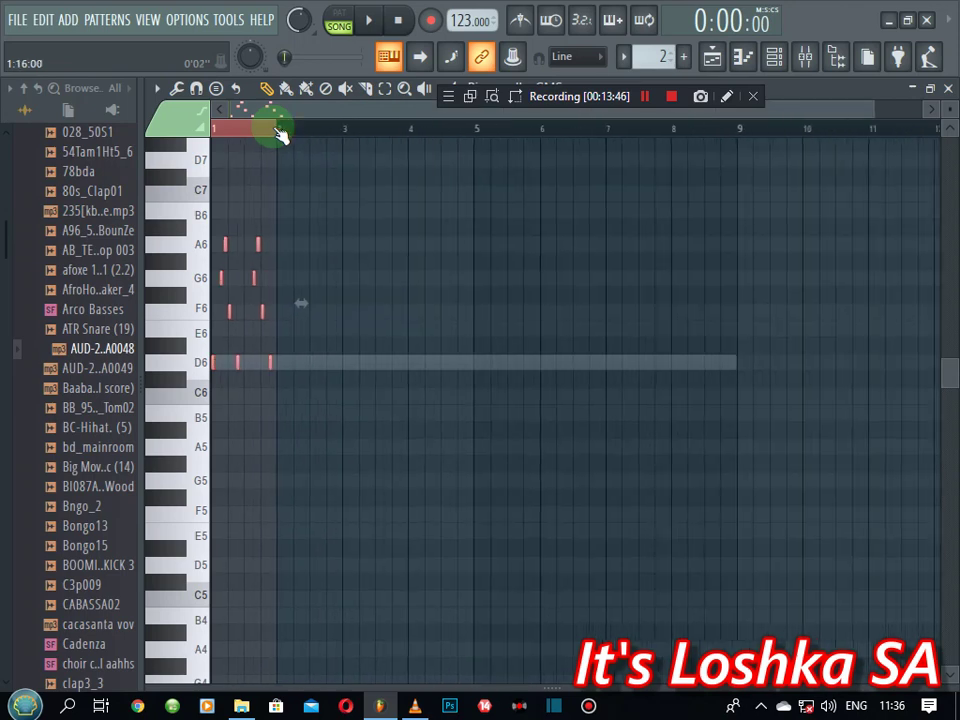
key(ctrl+b)
key(ctrl+b)
key(ctrl+b)
key(ctrl+b)
key(ctrl+b)
key(ctrl+b)
key(ctrl+b)
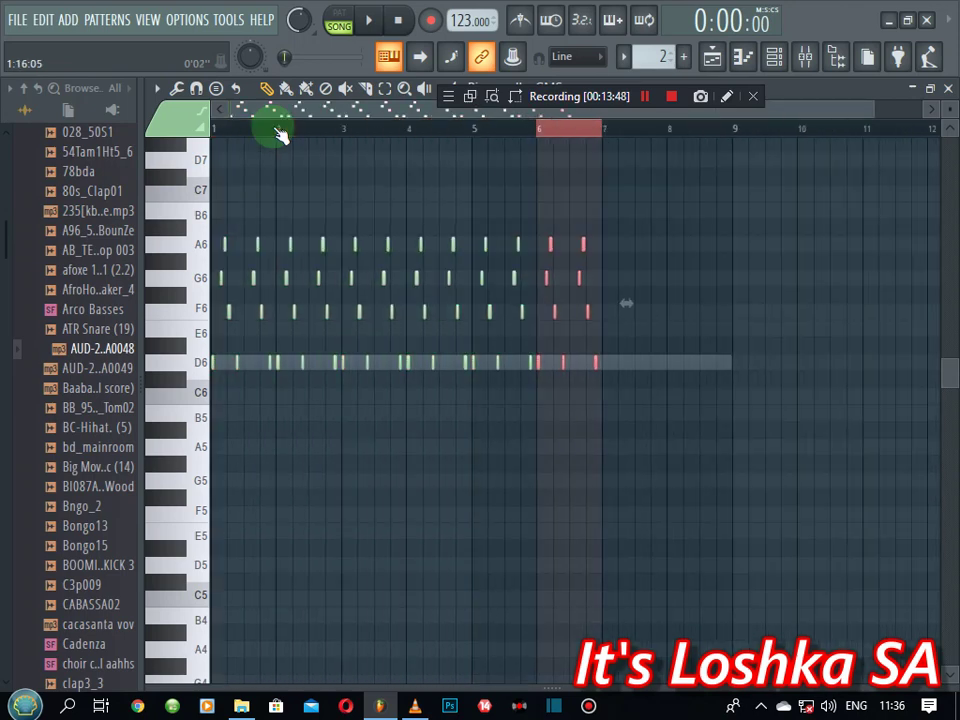
key(space)
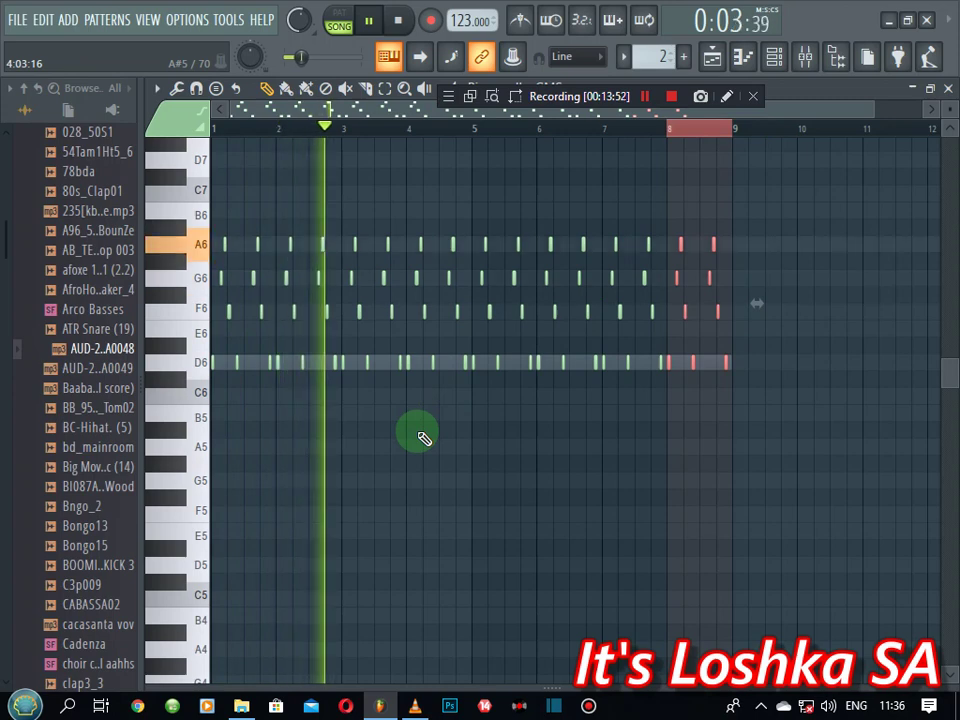
- Close the piano roll, lower the GMS channel volume slightly, and hide the GMS window
click(949, 89)
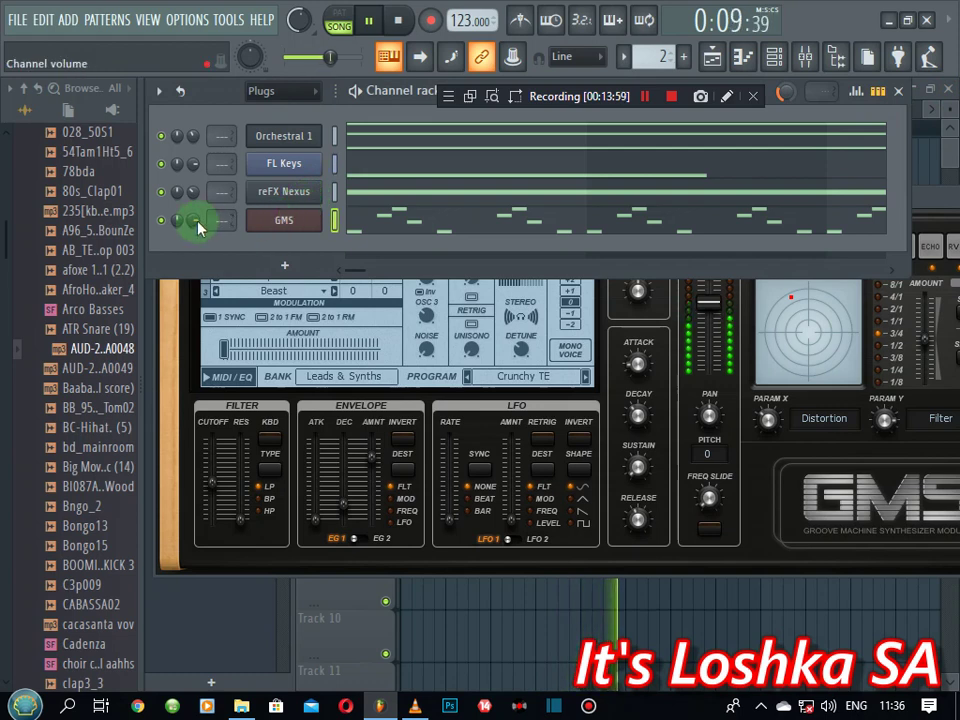
drag(197, 221, 198, 230)
click(292, 221)
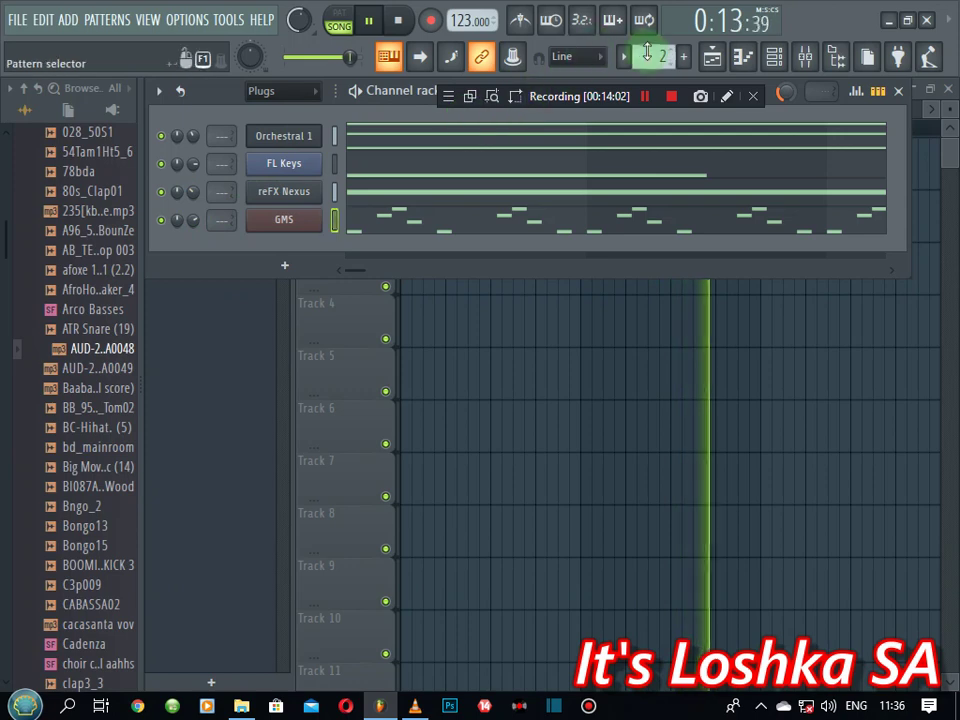
- In pattern 1, route the Jazzfeezy_LP_Kick13 channel to mixer insert 2 and load Fruity Parametric EQ 2 in its first effect slot
scroll(647, 55, down, 1)
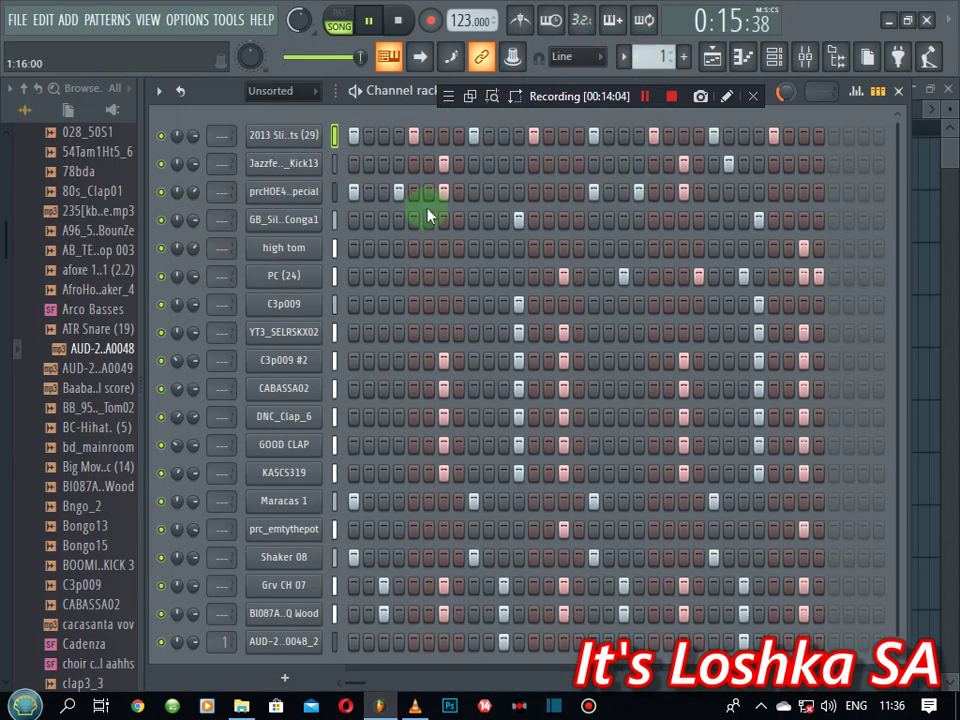
click(303, 164)
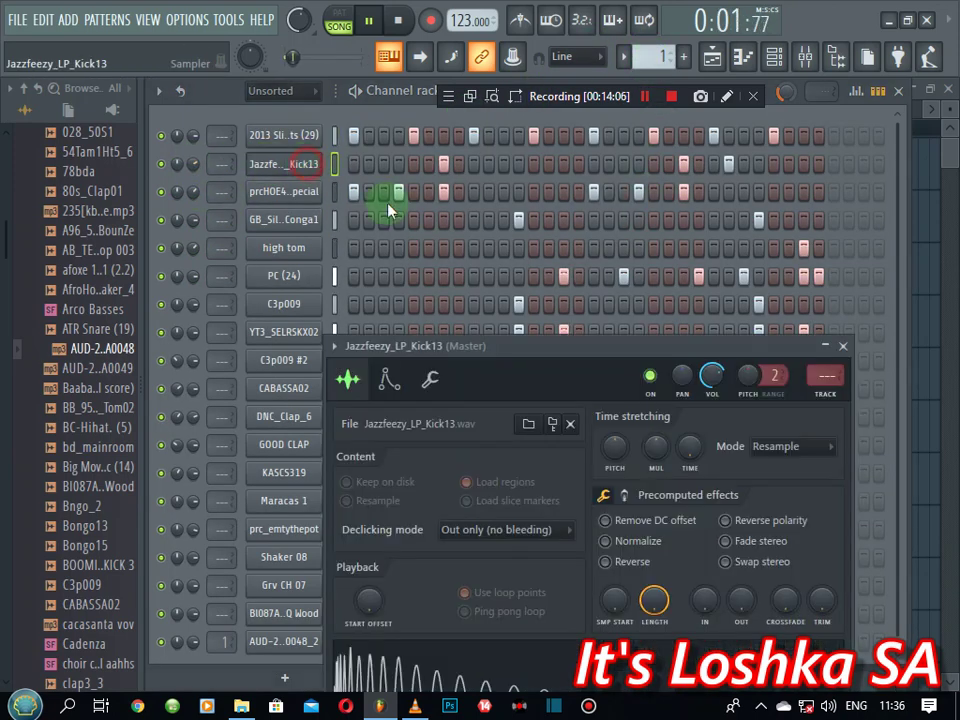
click(826, 398)
click(312, 405)
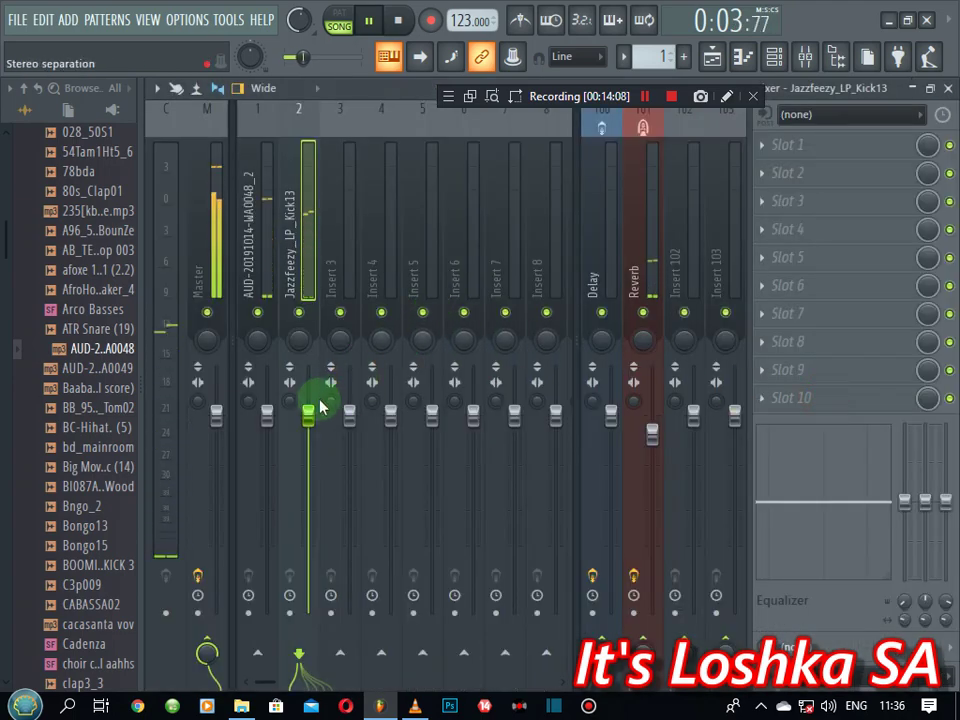
click(760, 145)
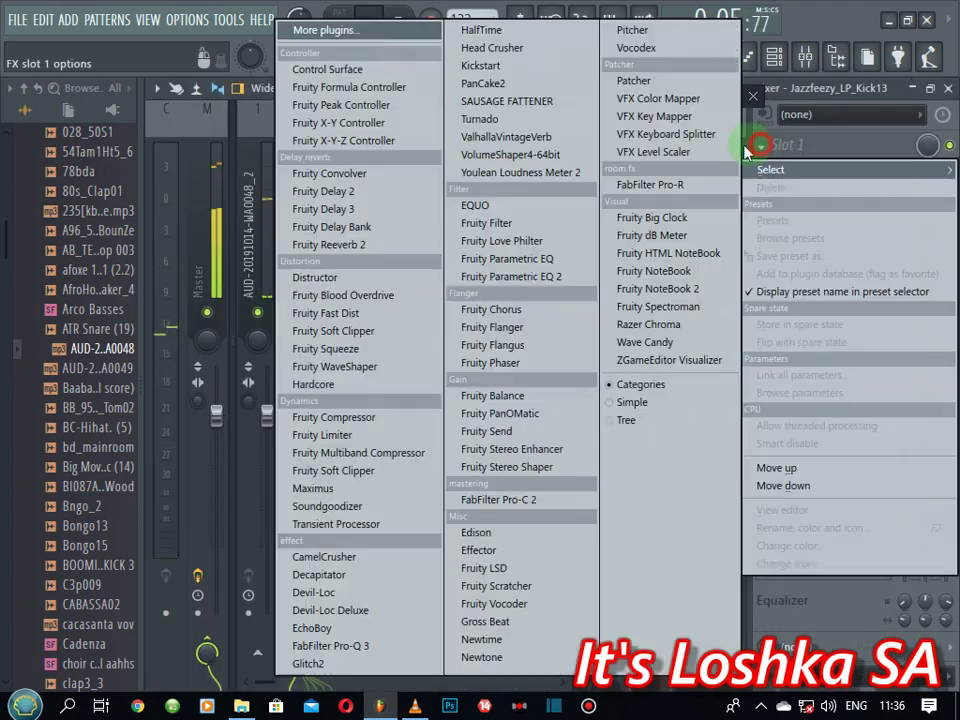
click(523, 278)
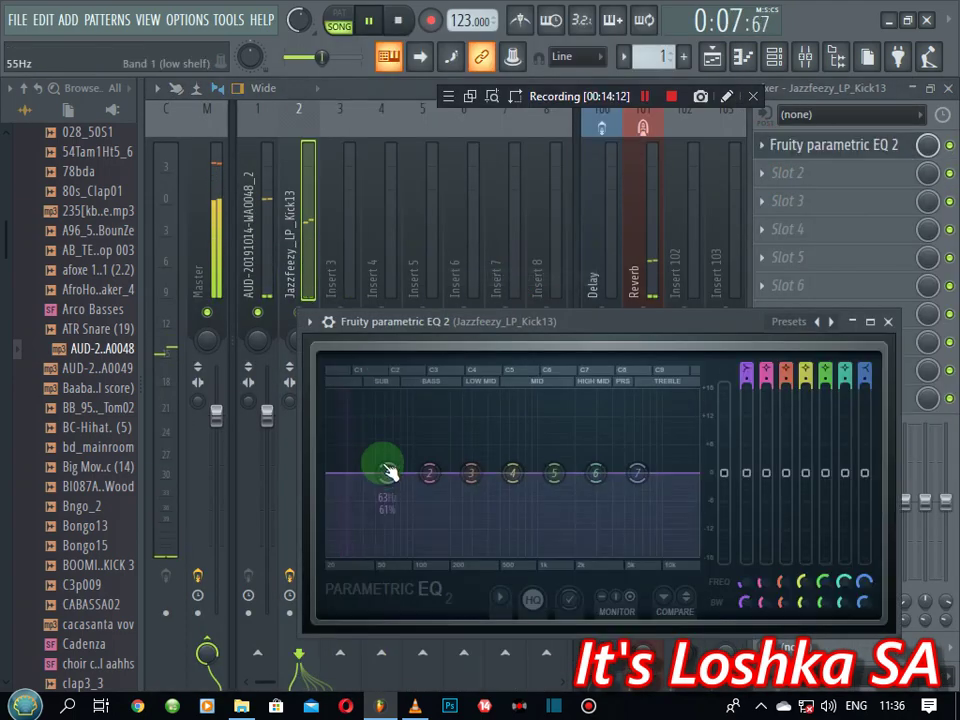
- Cut the kick's lows with EQ band 1 and its highs with band 7 at 1368 Hz and -5.6 dB, and lower its mixer fader slightly
drag(387, 474, 387, 525)
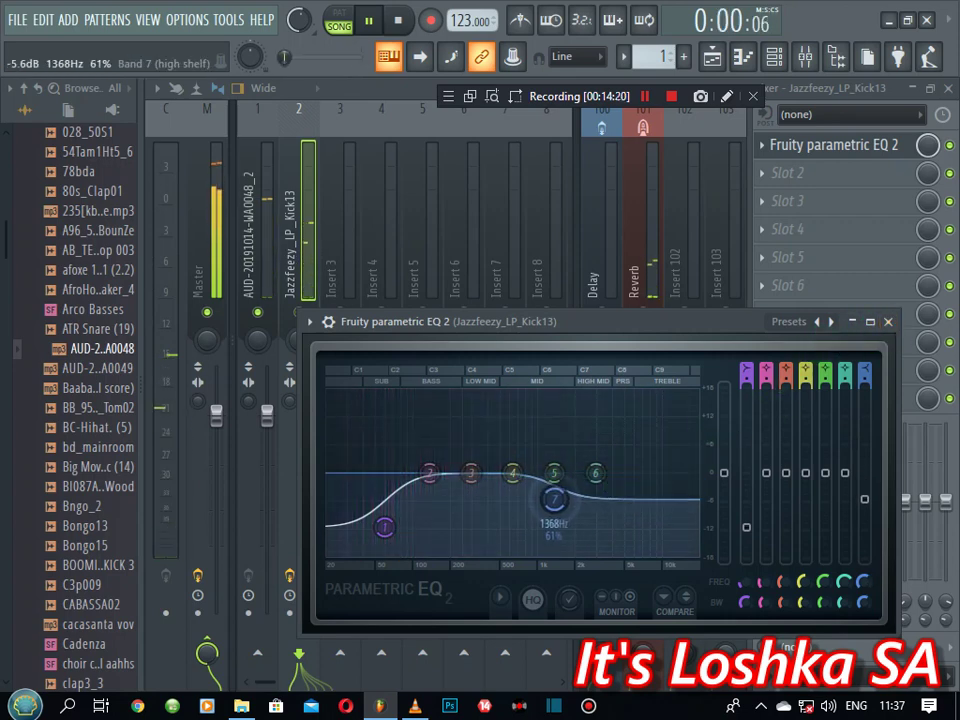
click(887, 323)
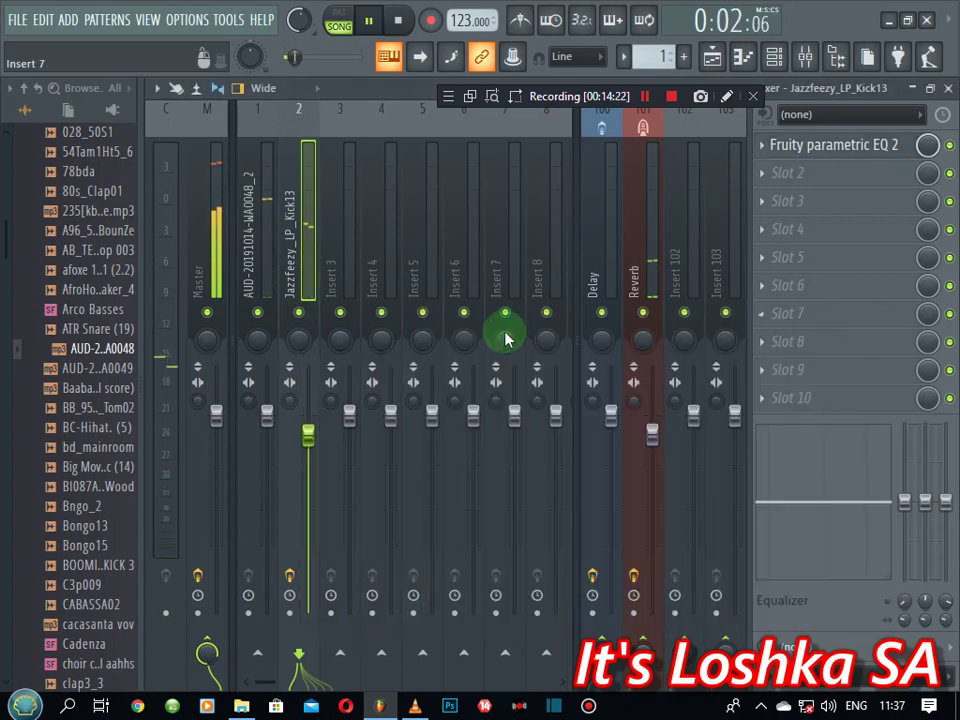
click(949, 89)
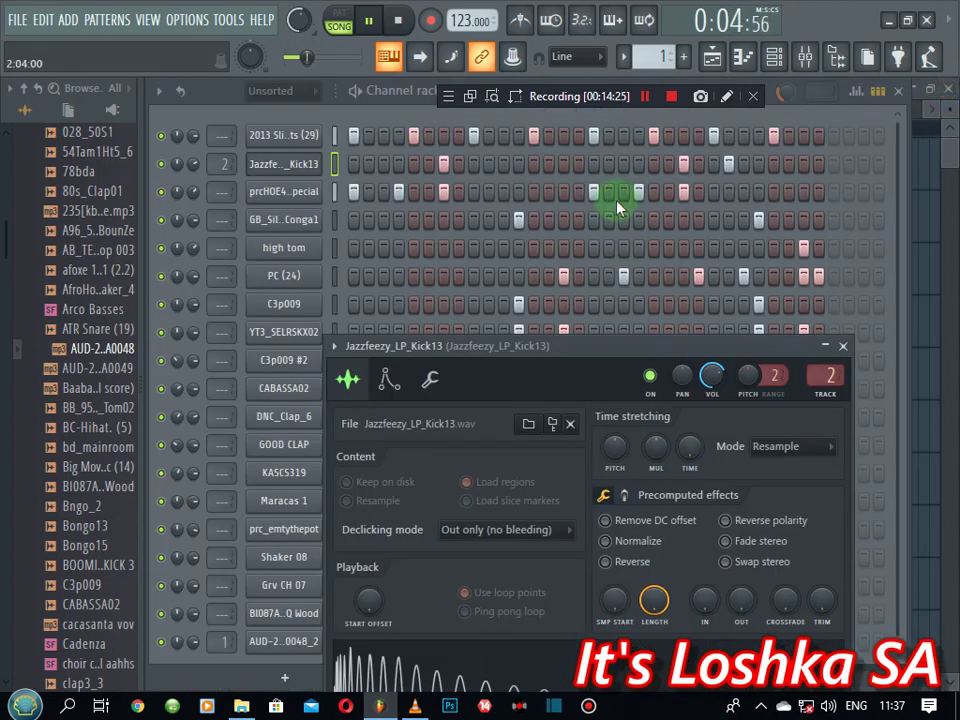
click(843, 348)
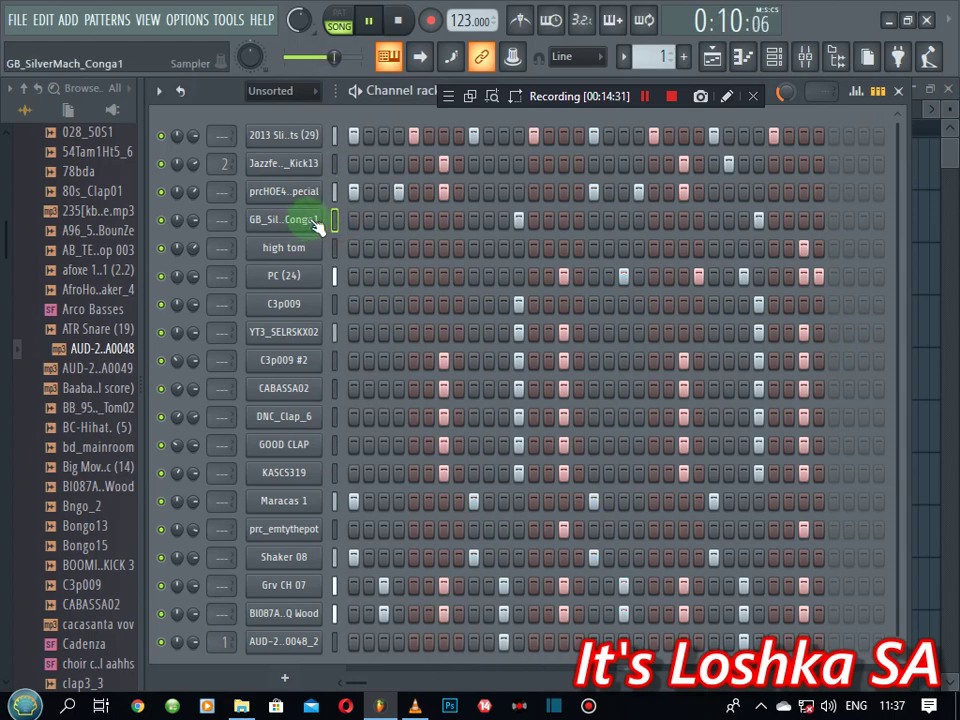
- Route the GB_SilverMach_Conga1 channel to mixer insert 3 and load Fruity Parametric EQ 2 in its first effect slot
key(ctrl+l)
click(950, 197)
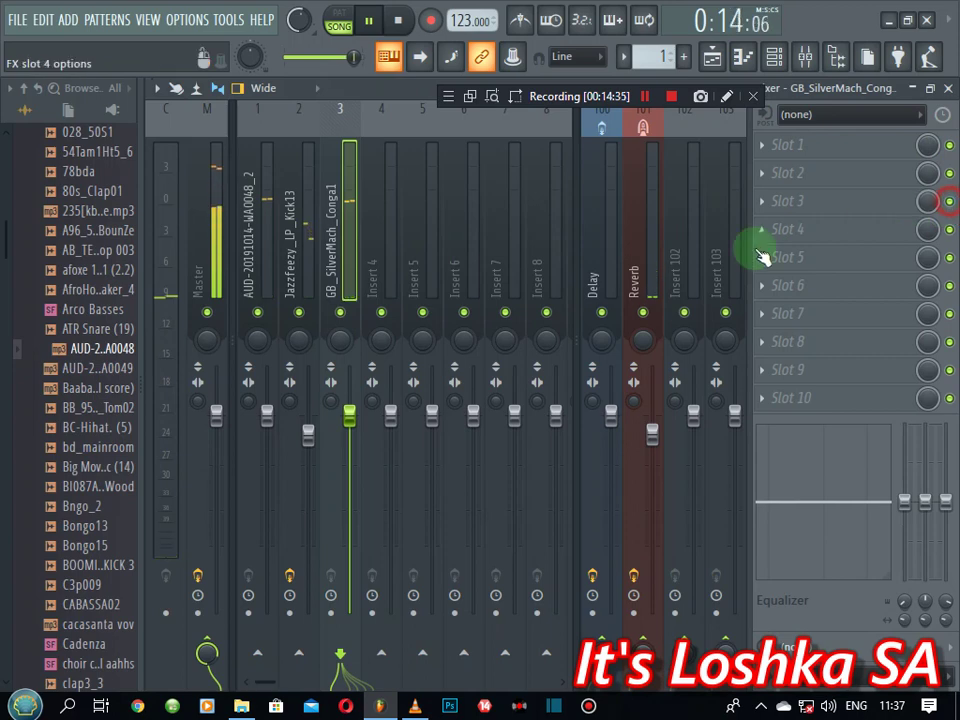
click(774, 150)
click(508, 274)
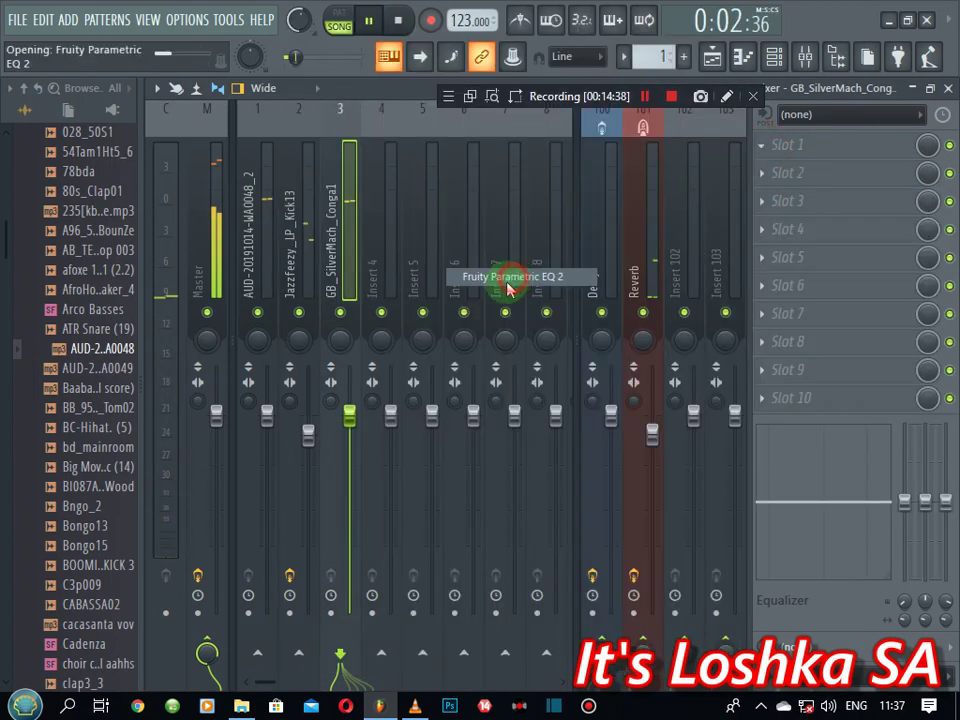
- Roll off the conga's lows with a steep band 1 cut at -18 dB, and lower its highs with band 7 at about 1 kHz
drag(242, 328, 267, 408)
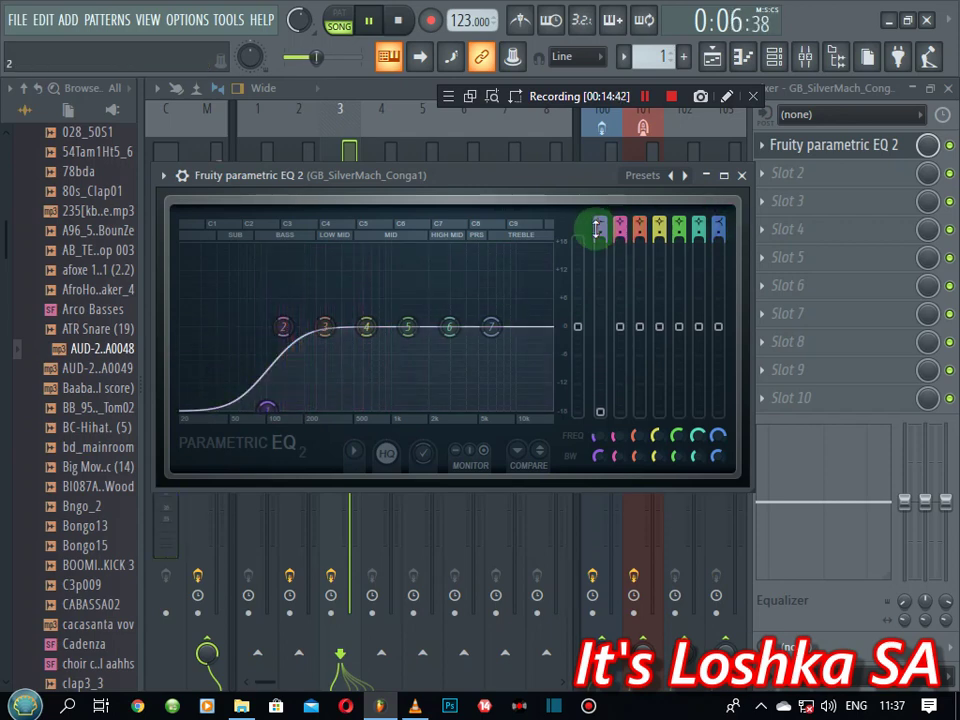
drag(596, 229, 596, 222)
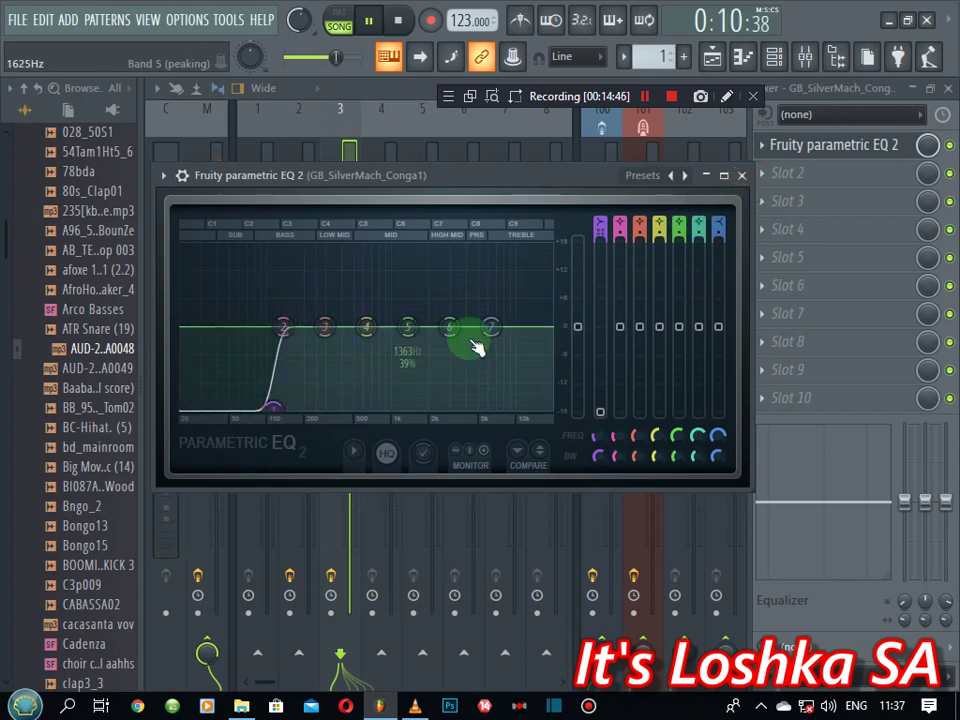
drag(468, 346, 402, 358)
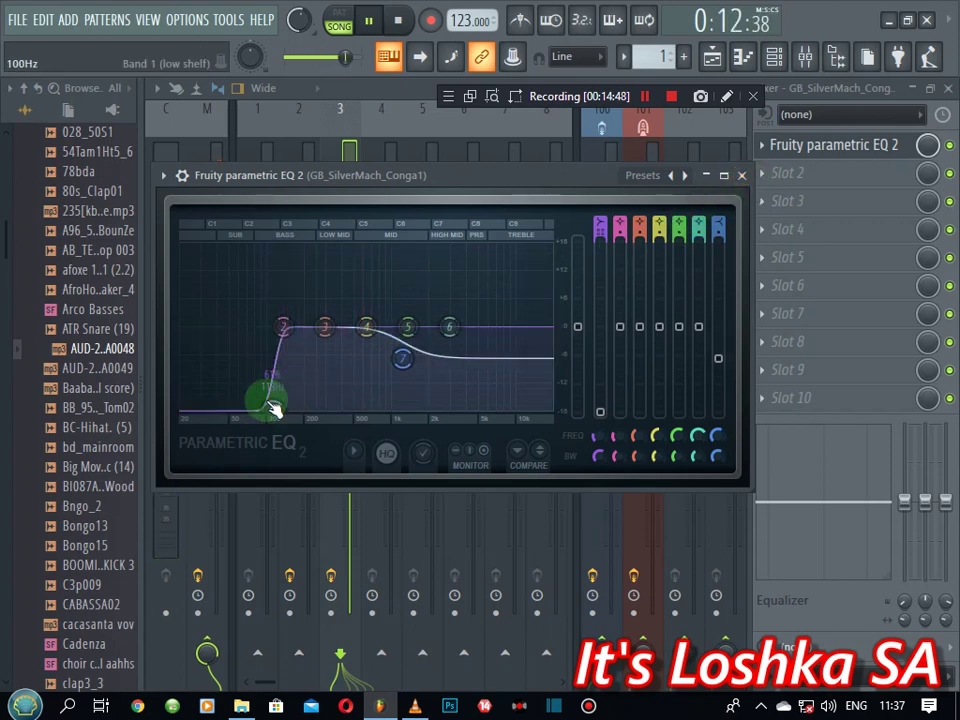
click(742, 175)
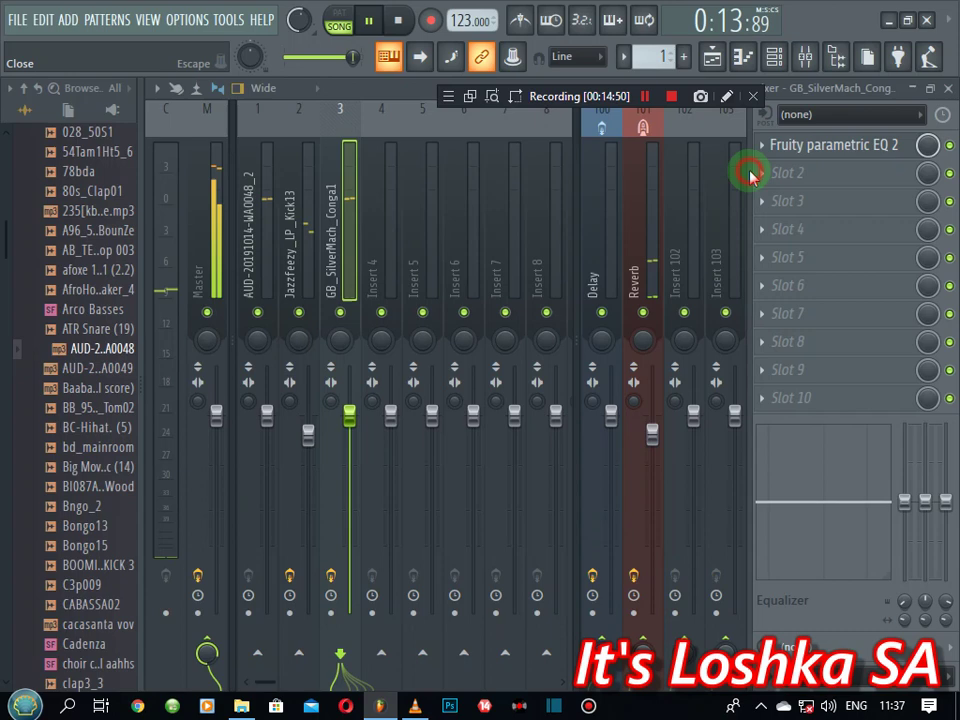
click(949, 89)
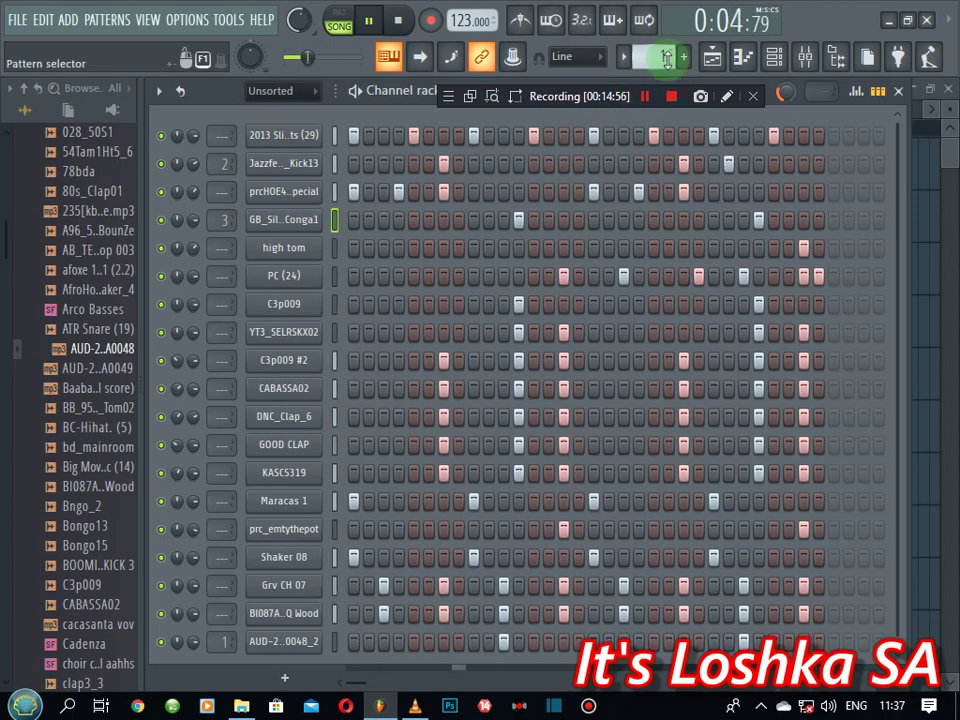
- In pattern 2, mute FL Keys and add a Purity channel loaded with the Woodwind preset Piccolo
scroll(666, 57, up, 1)
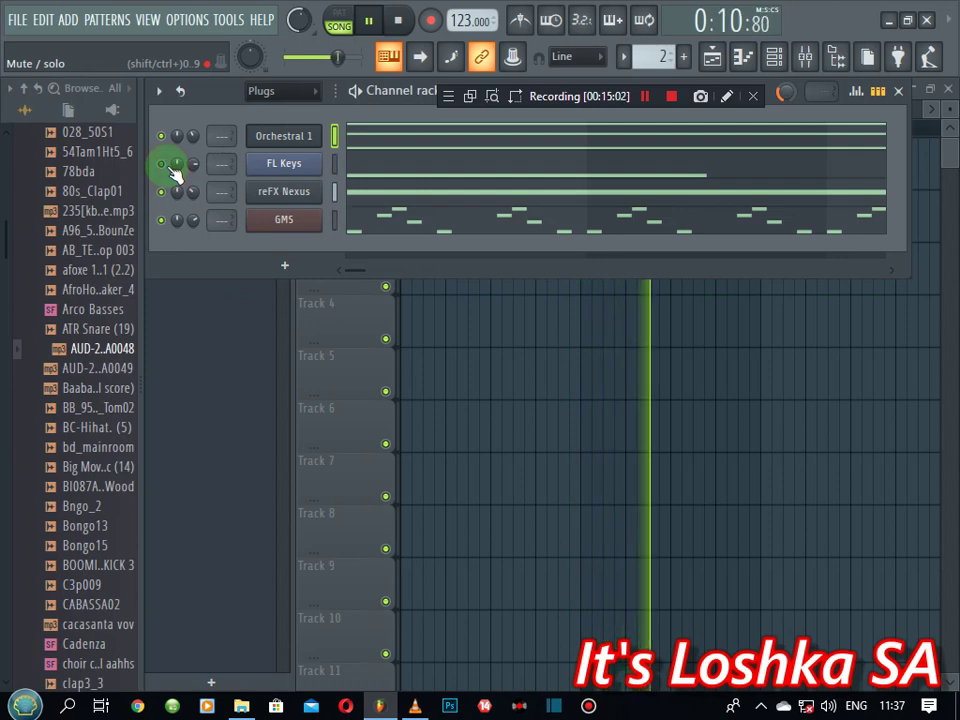
click(287, 267)
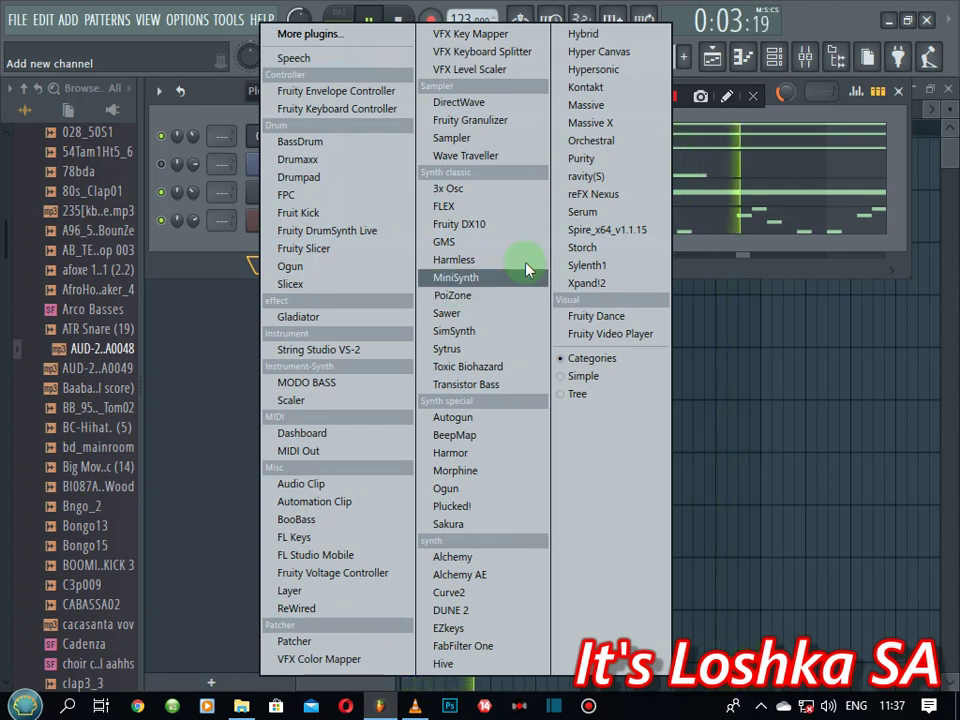
click(582, 162)
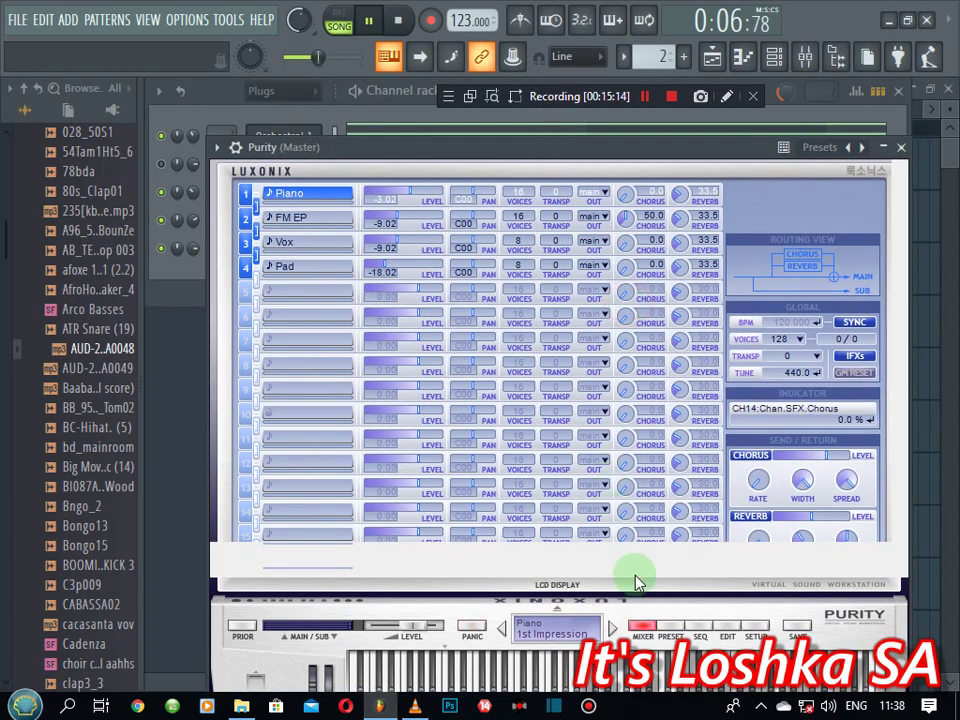
click(672, 628)
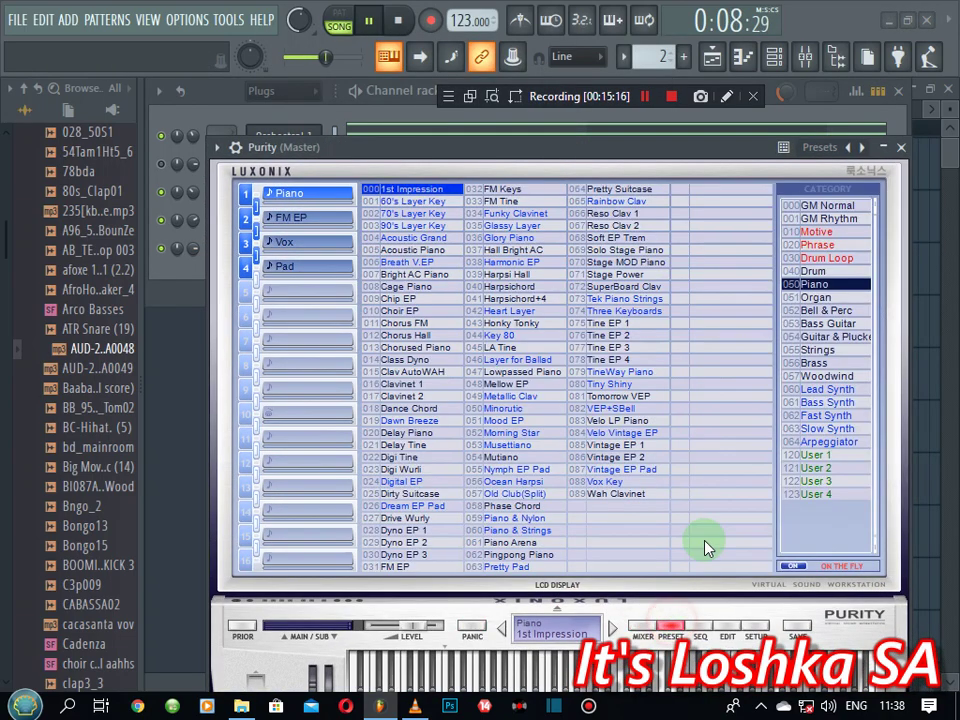
click(845, 378)
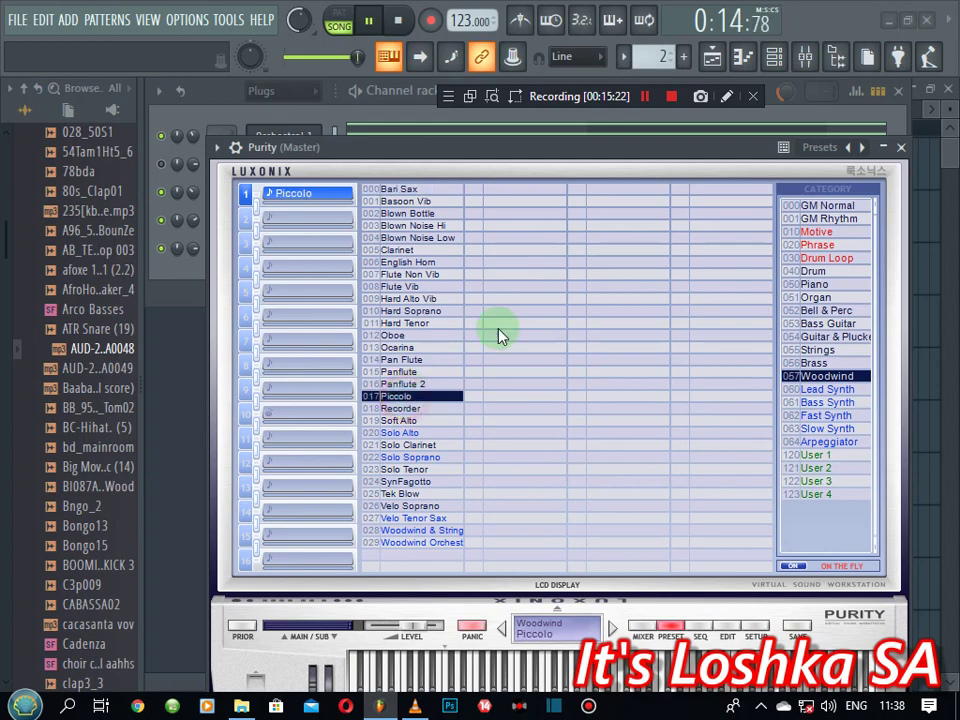
click(903, 150)
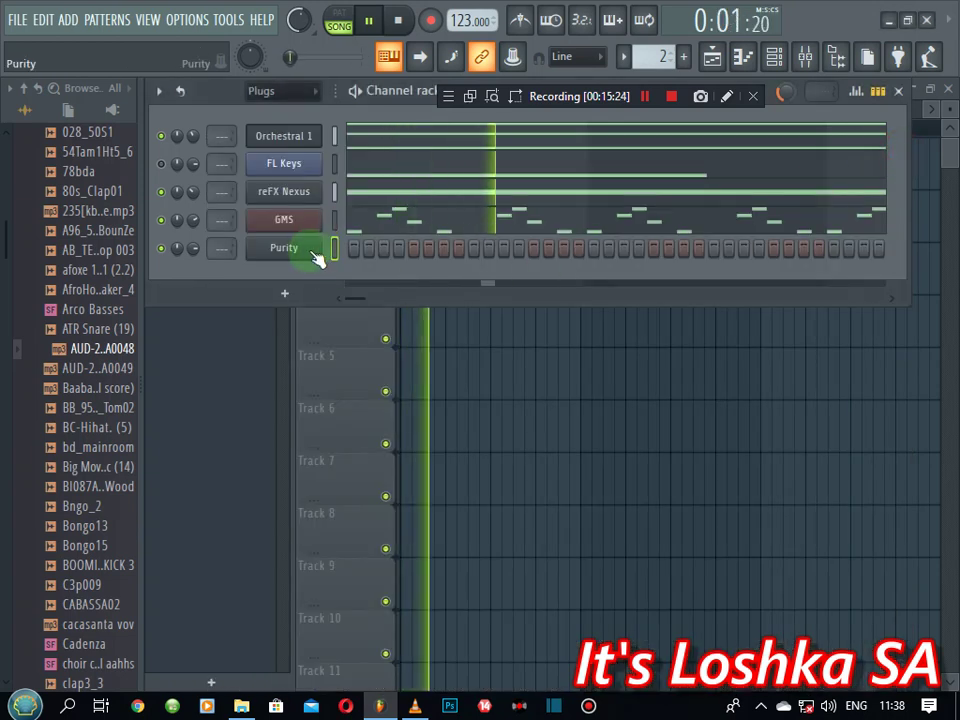
- Open the Purity channel's piano roll and draw a one-step D6 note at the start of bar 1
right_click(318, 250)
click(358, 252)
scroll(289, 304, down, 5)
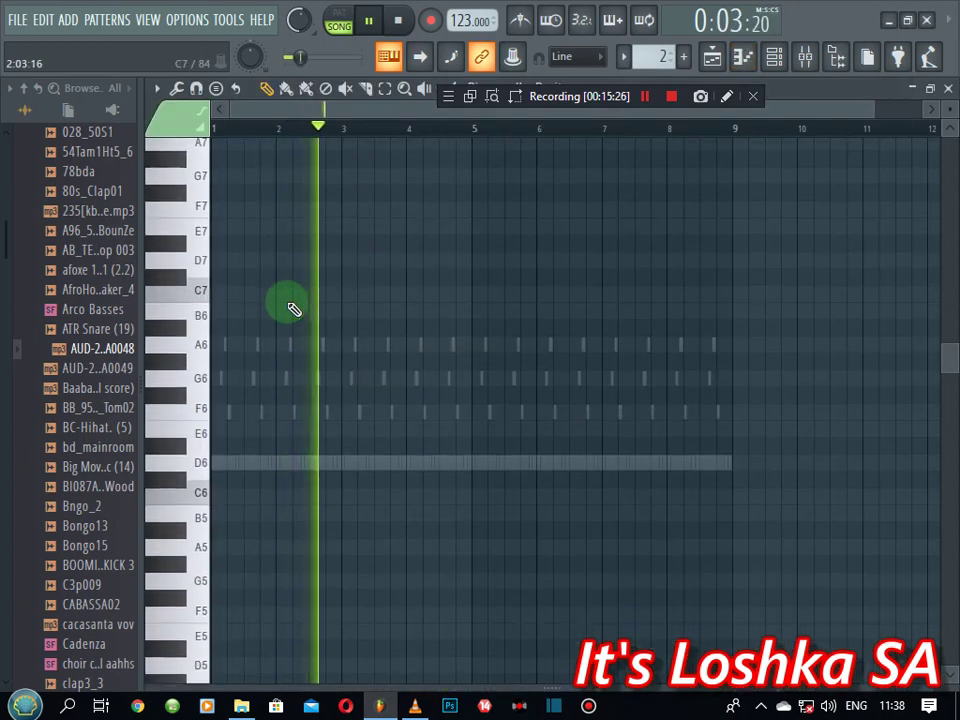
scroll(377, 415, down, 1)
scroll(330, 330, up, 6)
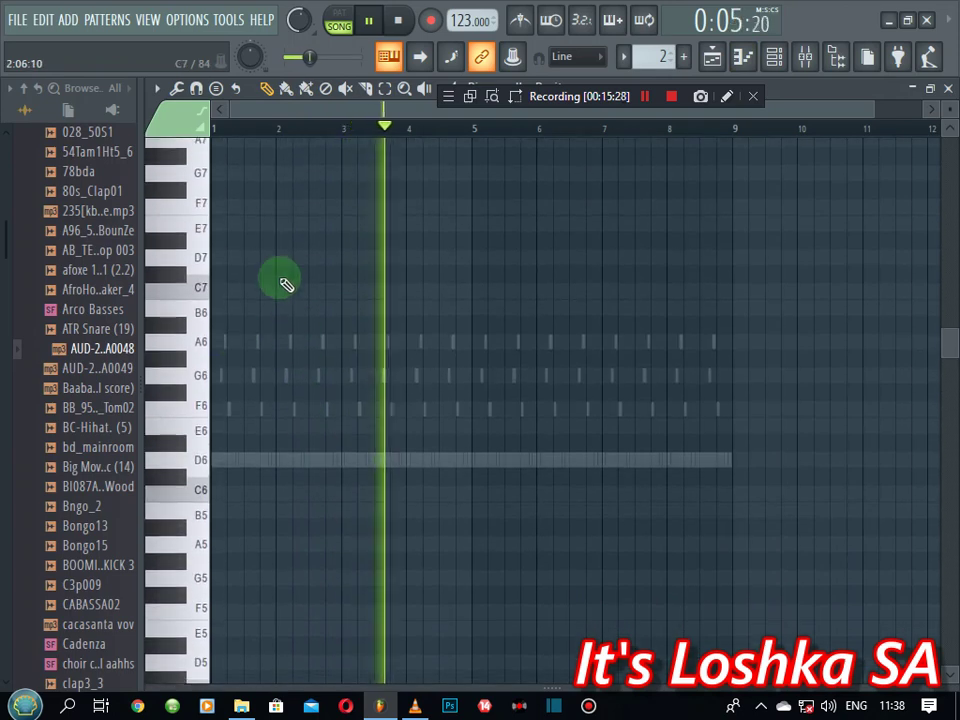
click(198, 348)
scroll(331, 131, up, 4)
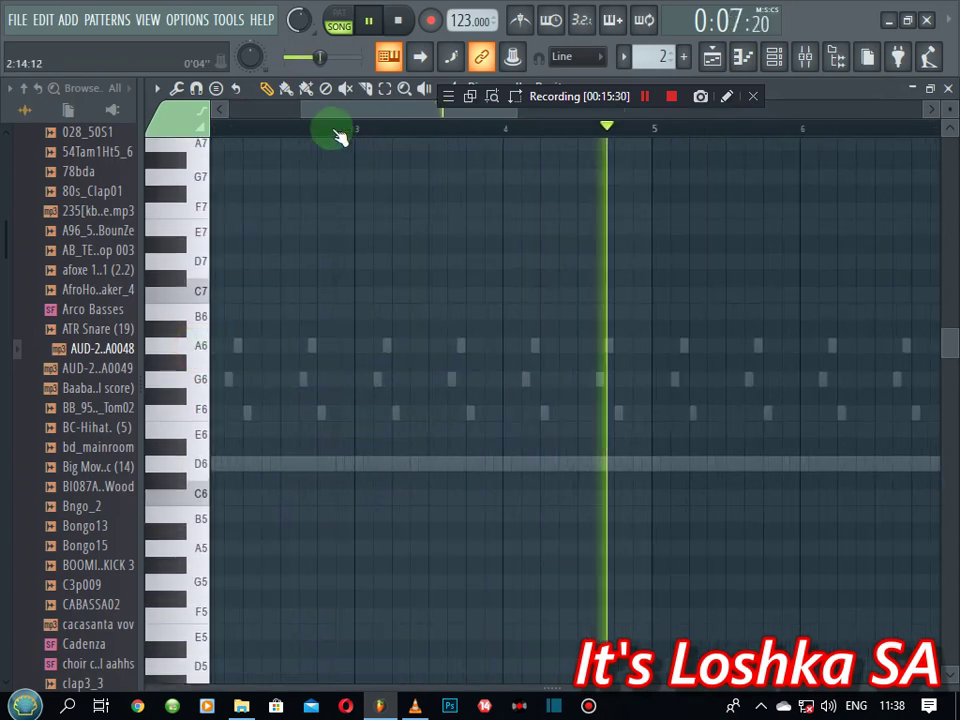
drag(367, 113, 280, 116)
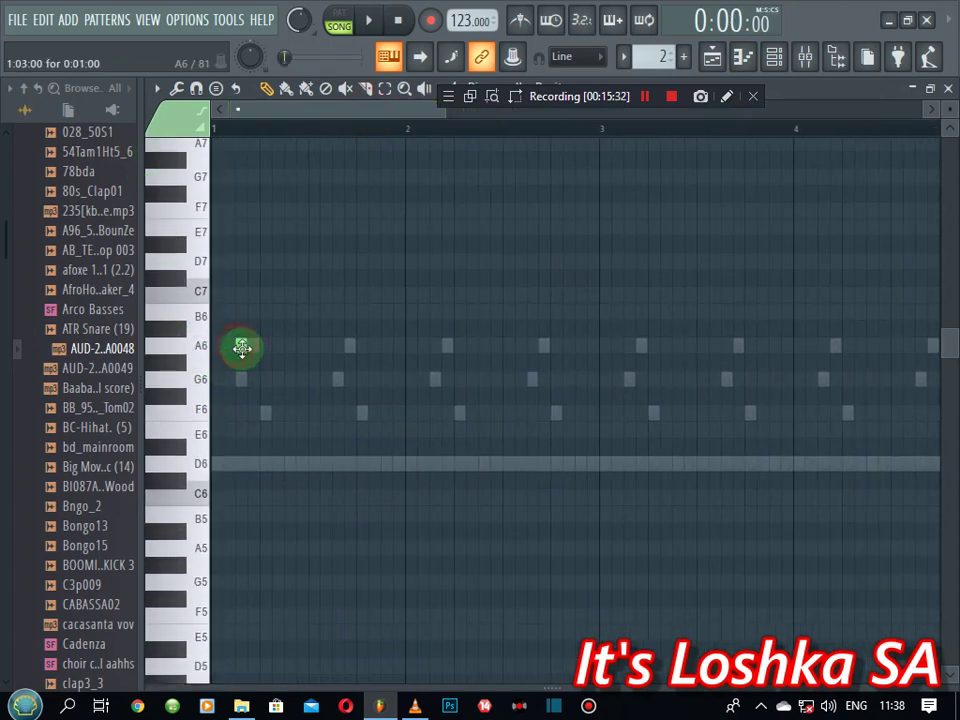
key(space)
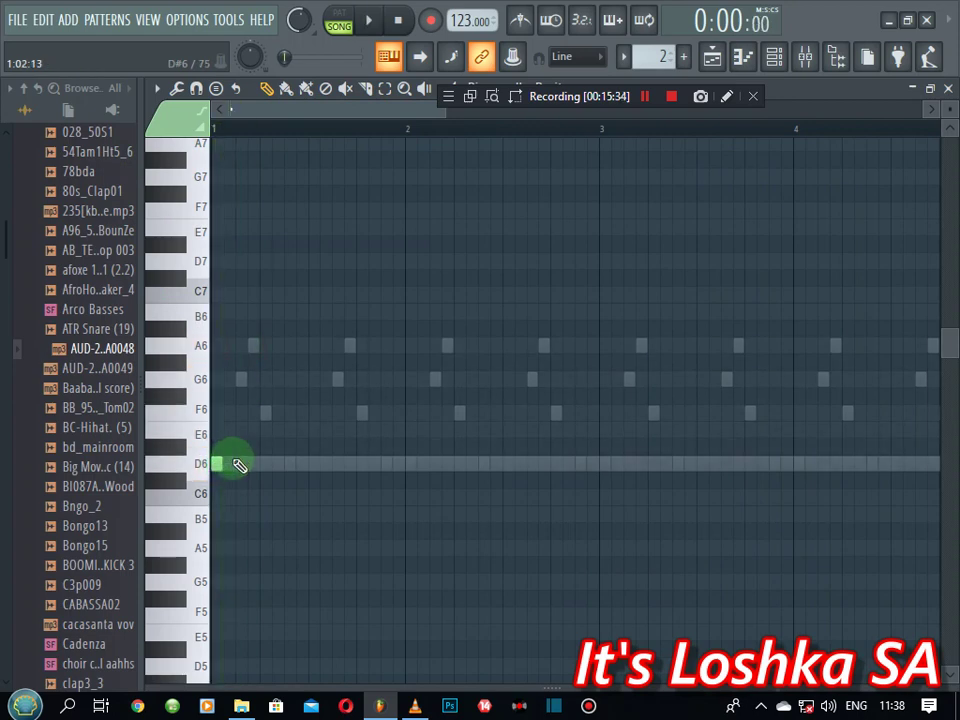
mouse_move(241, 463)
mouse_down()
mouse_move(248, 387)
mouse_move(228, 381)
mouse_up()
key(space)
right_click(227, 381)
key(space)
key(space)
key(space)
key(space)
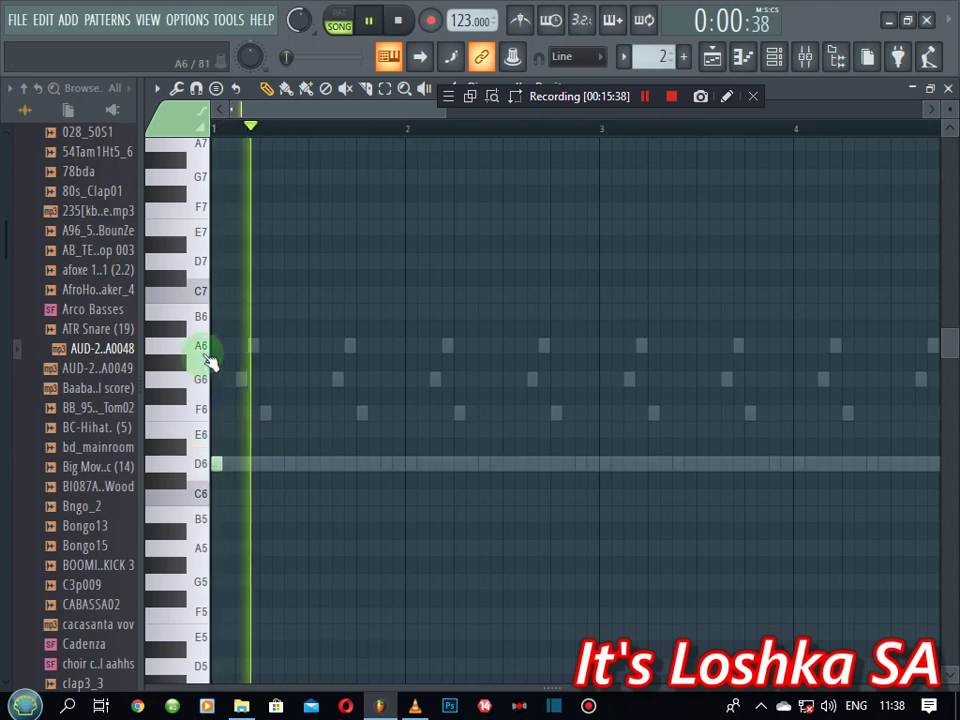
- Try extending the Purity phrase with D6 on step 4, F6 on step 5 and D6 on step 7
key(space)
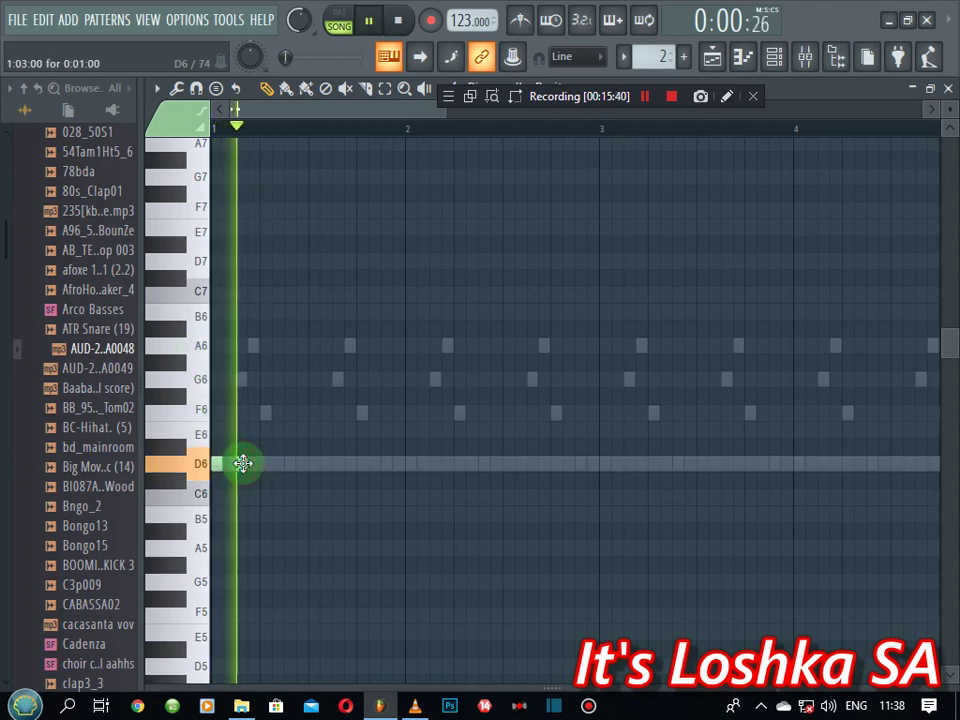
key(space)
drag(242, 464, 254, 465)
key(space)
key(space)
key(space)
click(264, 415)
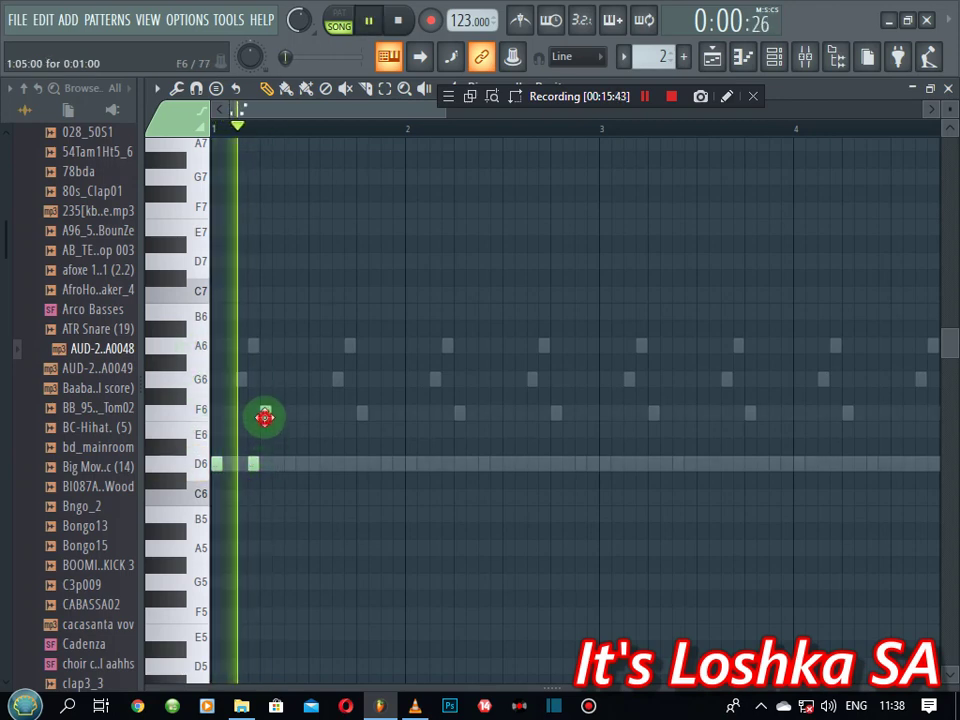
key(space)
key(space)
click(285, 464)
key(space)
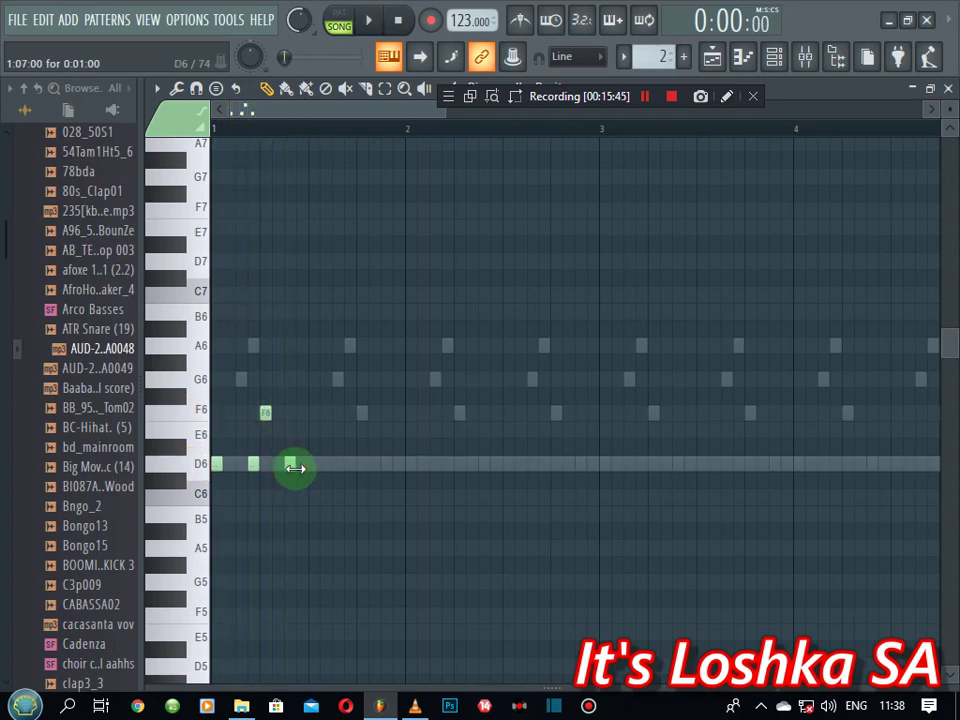
key(space)
key(space)
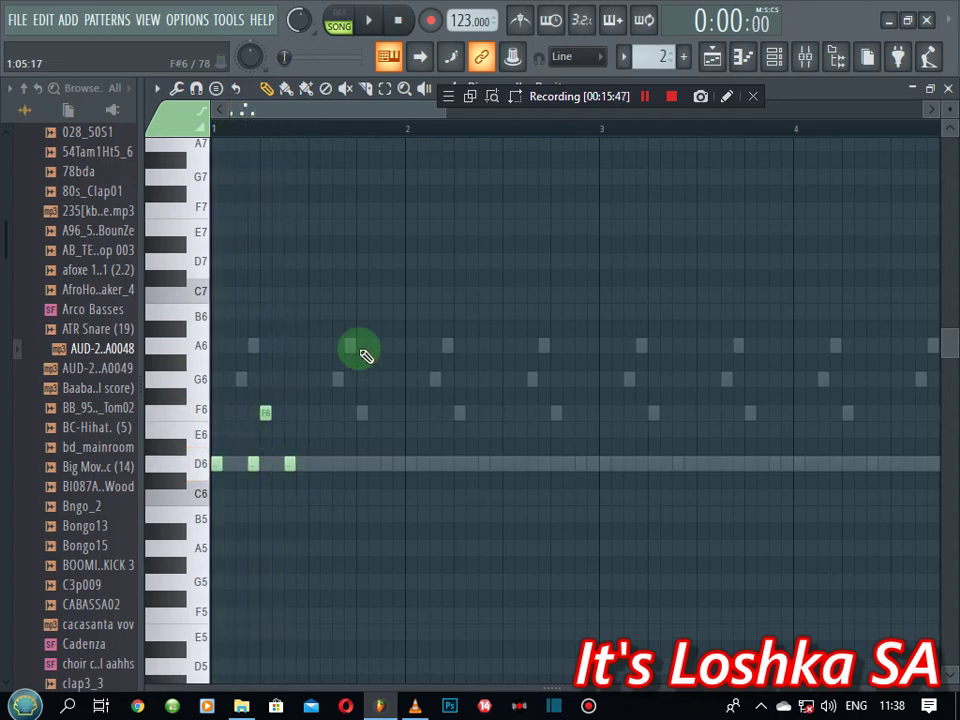
drag(348, 685, 378, 685)
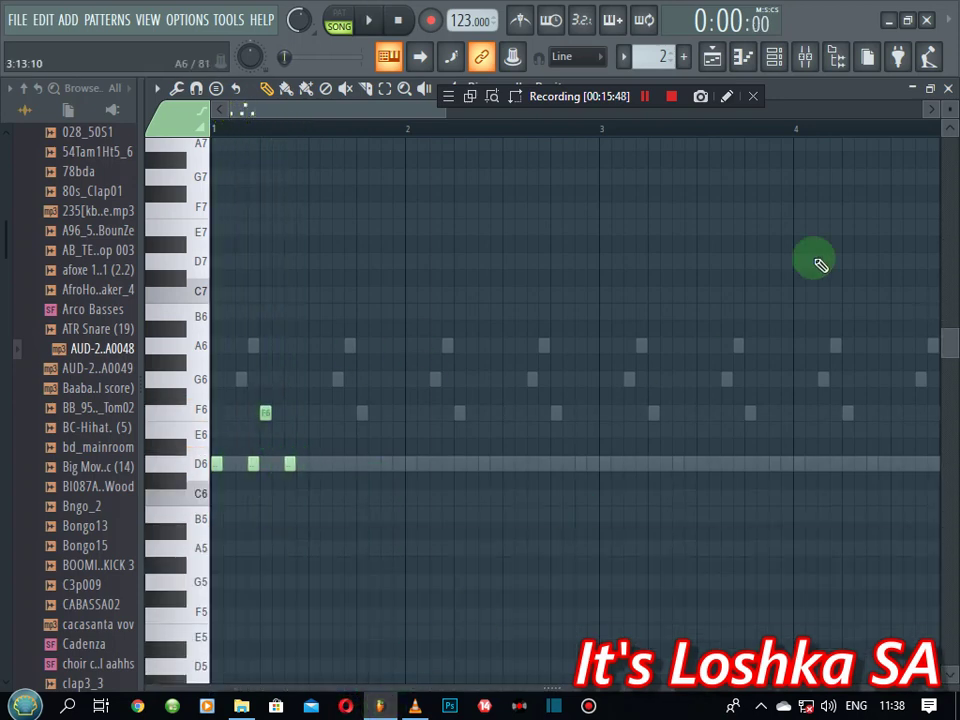
key(space)
click(950, 95)
key(space)
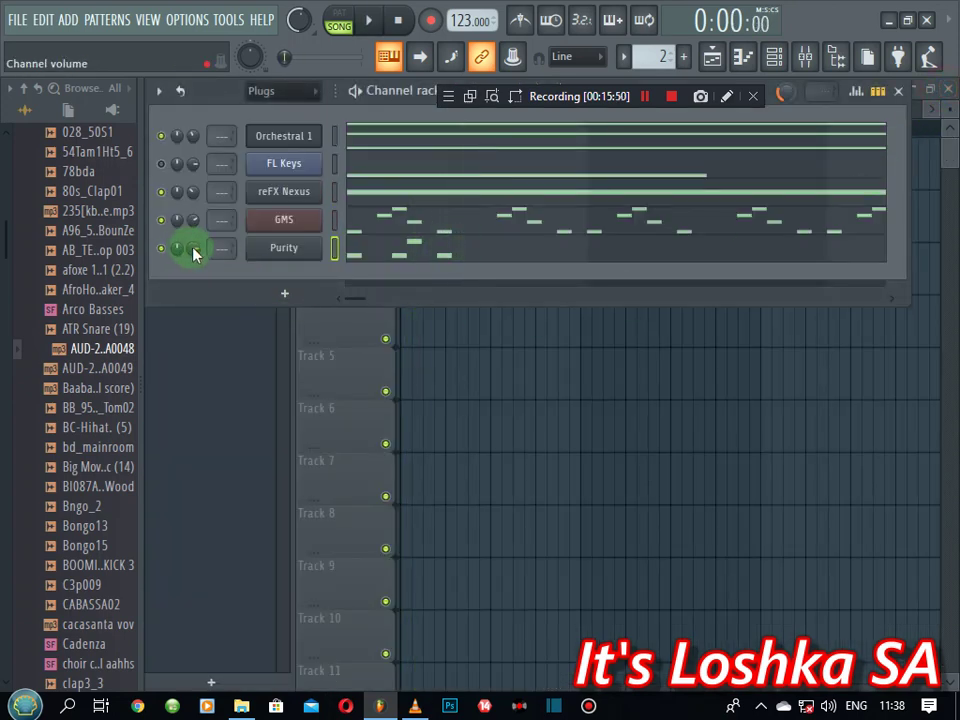
- Reopen the Purity piano roll and reduce the phrase to one-step D6 notes on steps 1 and 2
click(392, 244)
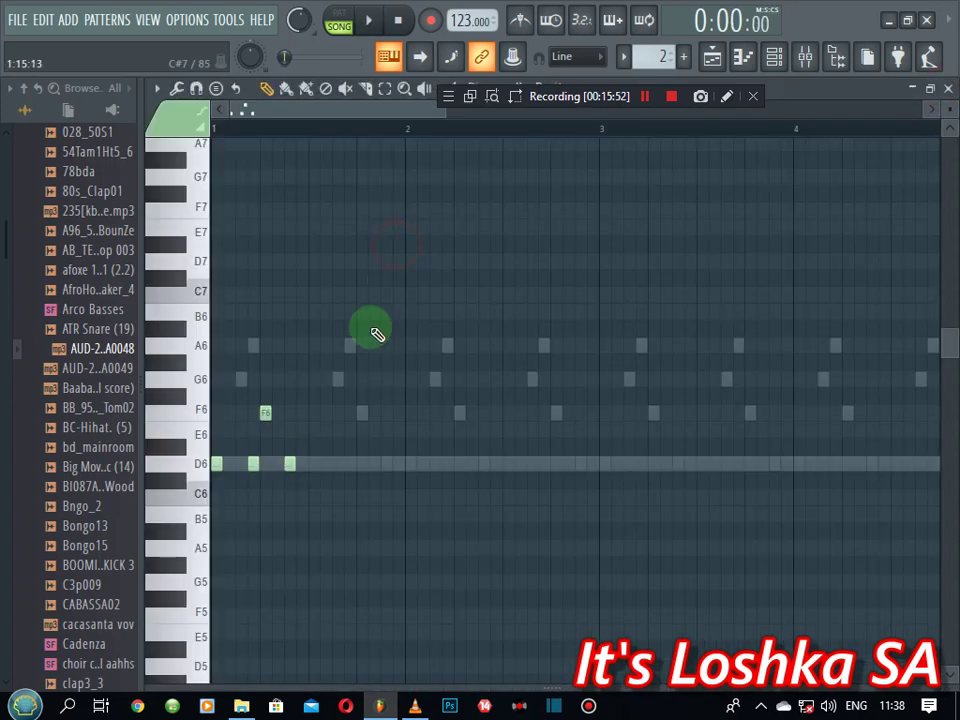
key(space)
key(space)
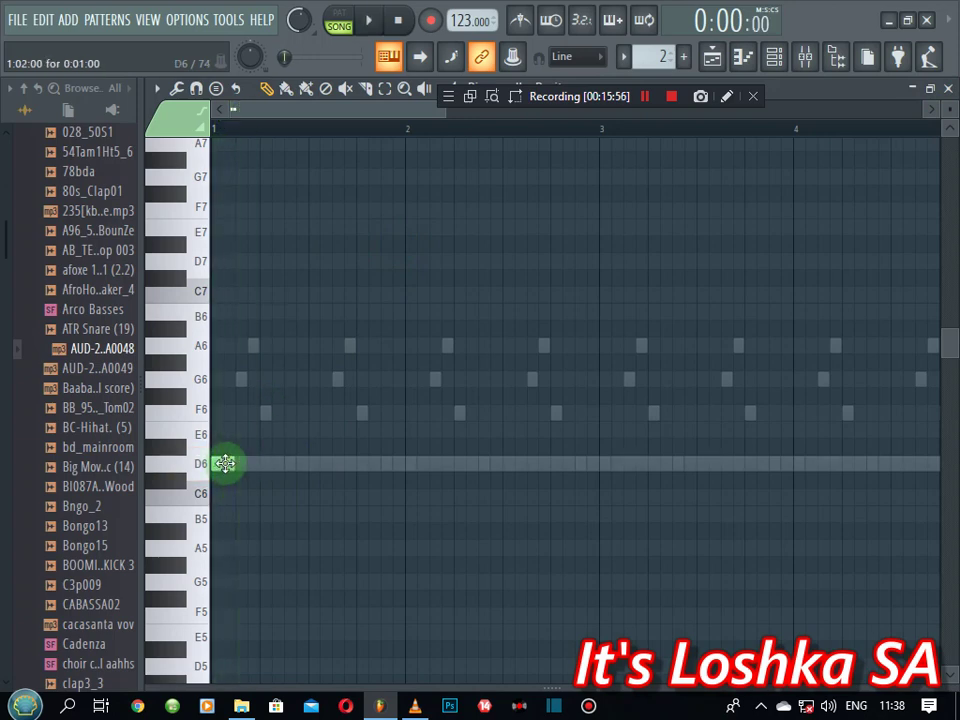
- Set the piano roll's snap to 1/2 step and shorten both D6 notes to half a step
scroll(328, 128, up, 5)
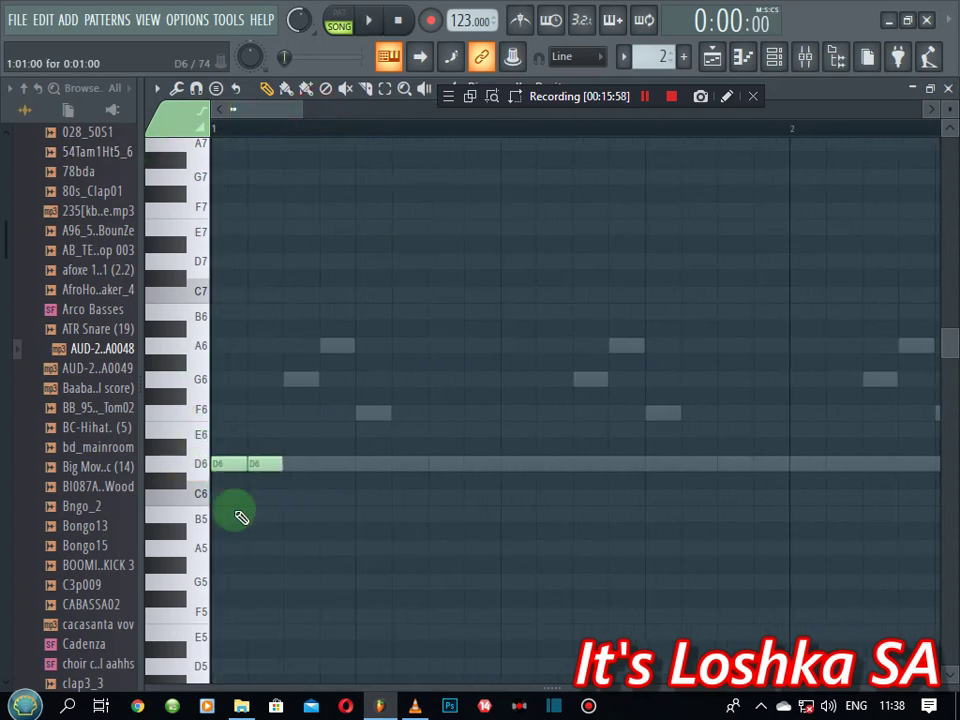
click(196, 89)
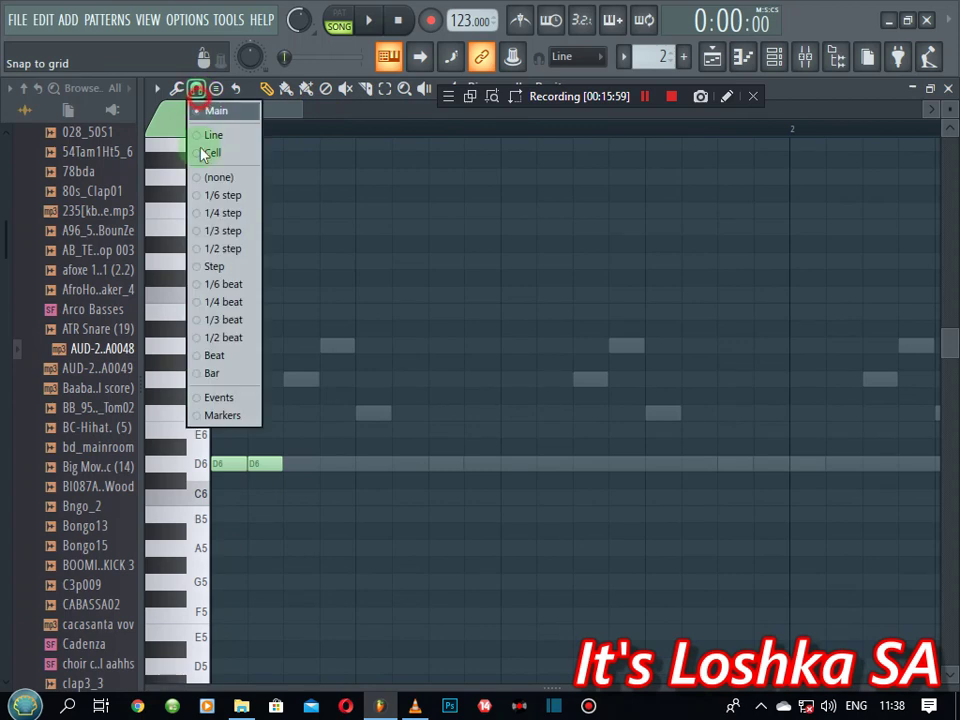
click(222, 250)
drag(295, 450, 229, 498)
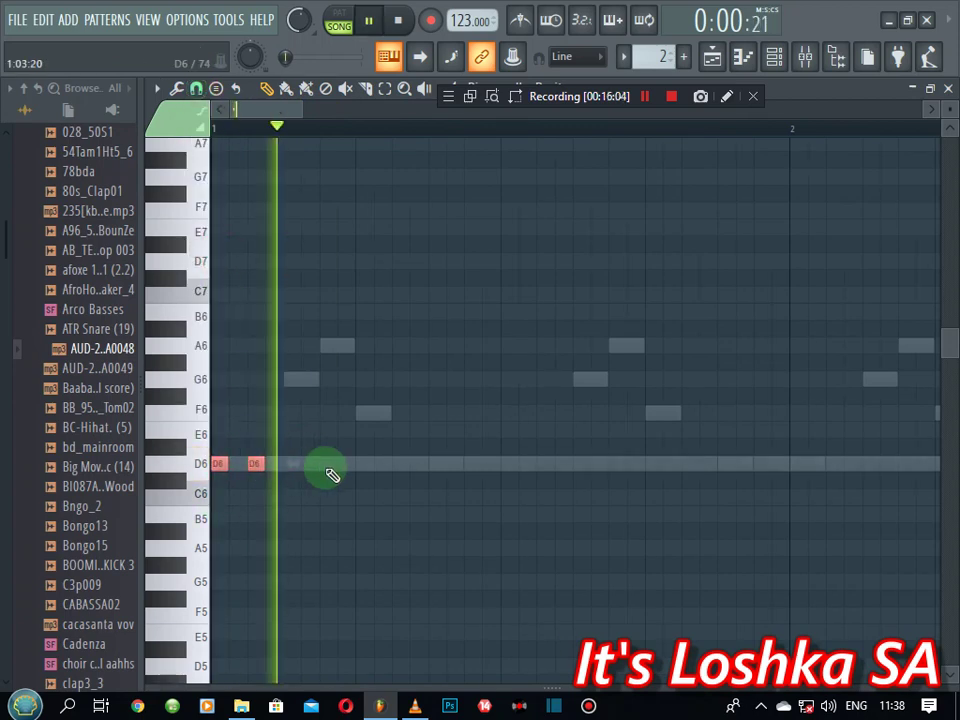
- Audition A5 and add a half-step A5 note on step 4 of bar 1
click(202, 548)
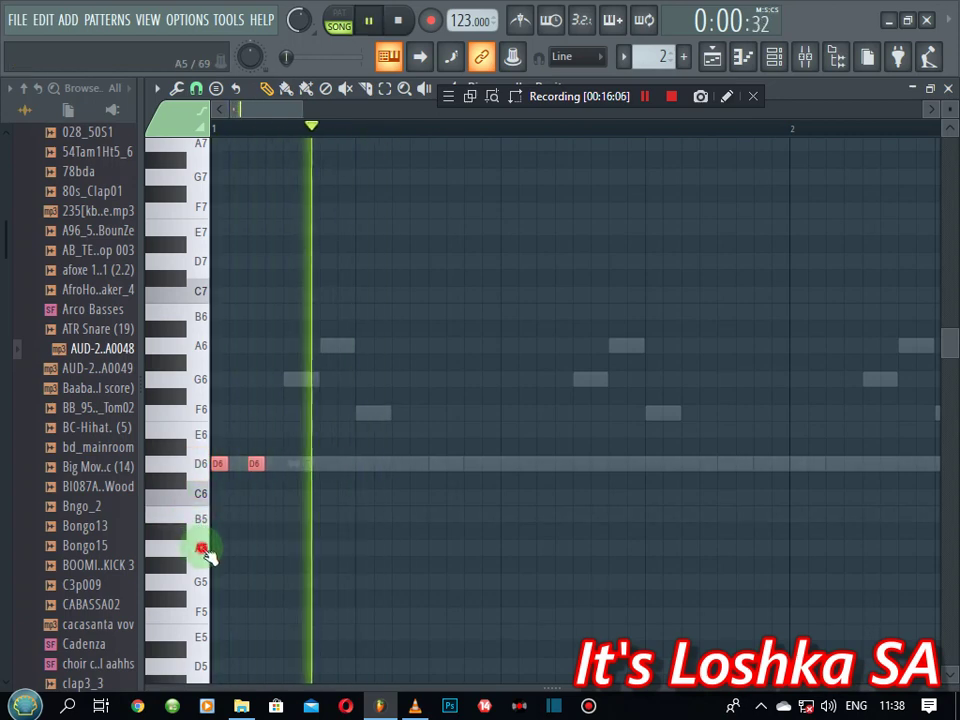
click(202, 548)
click(328, 546)
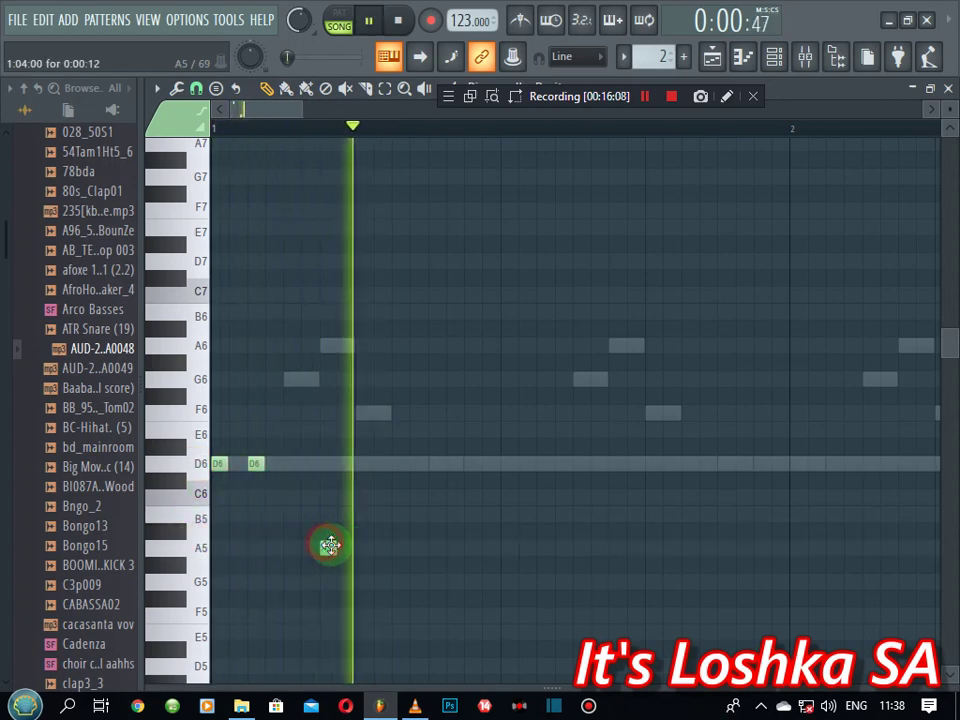
- Add a half-step A5 note on step 8 and a half-step D6 note on step 9 of bar 1
click(199, 462)
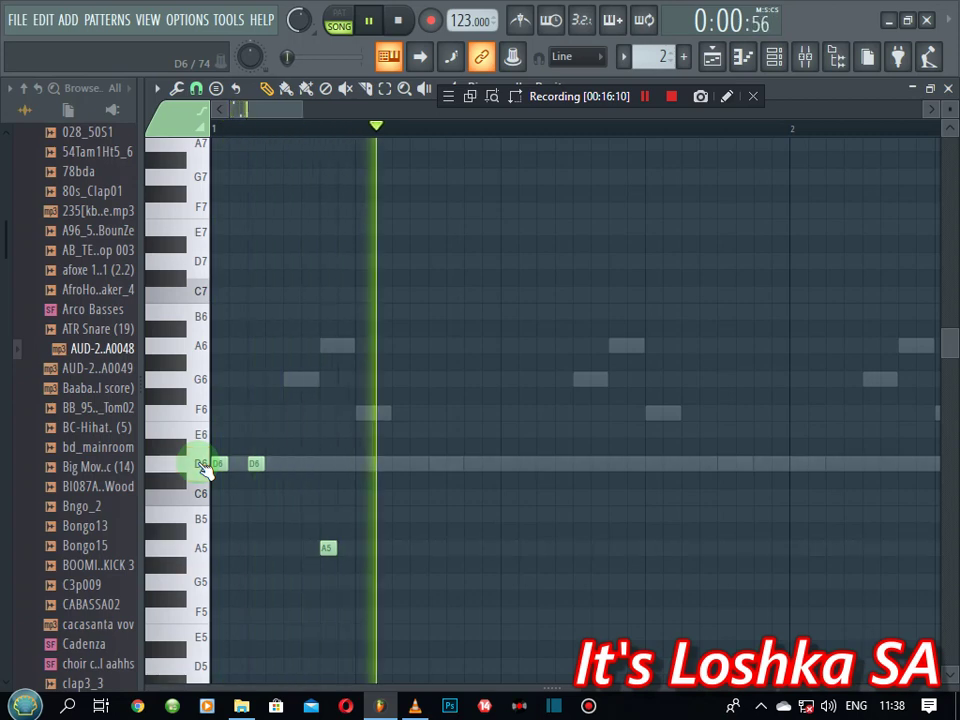
click(198, 463)
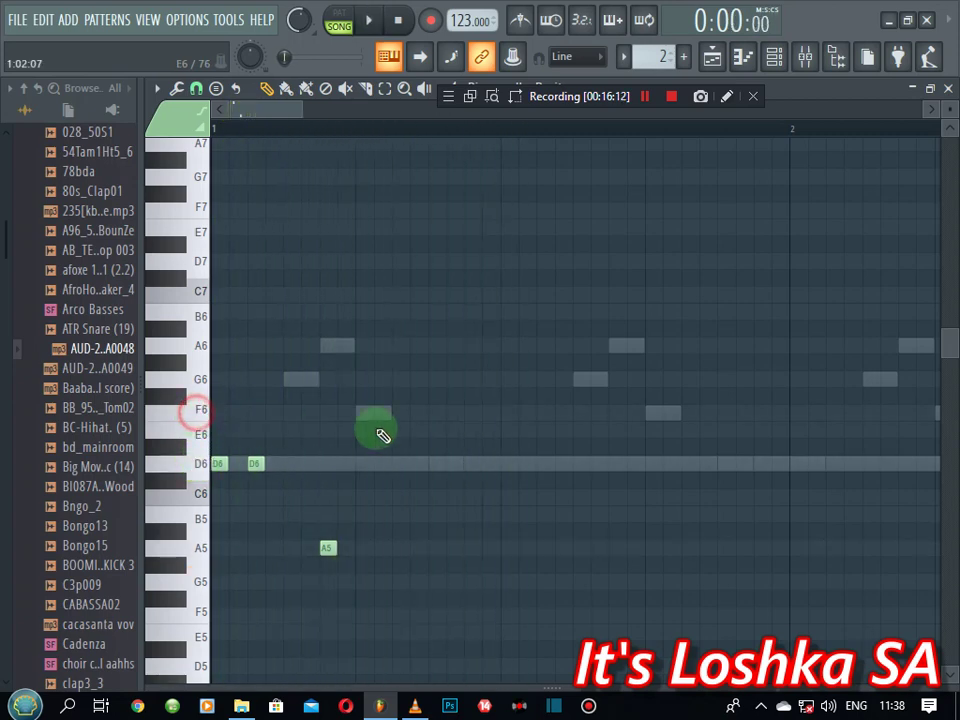
click(453, 413)
key(space)
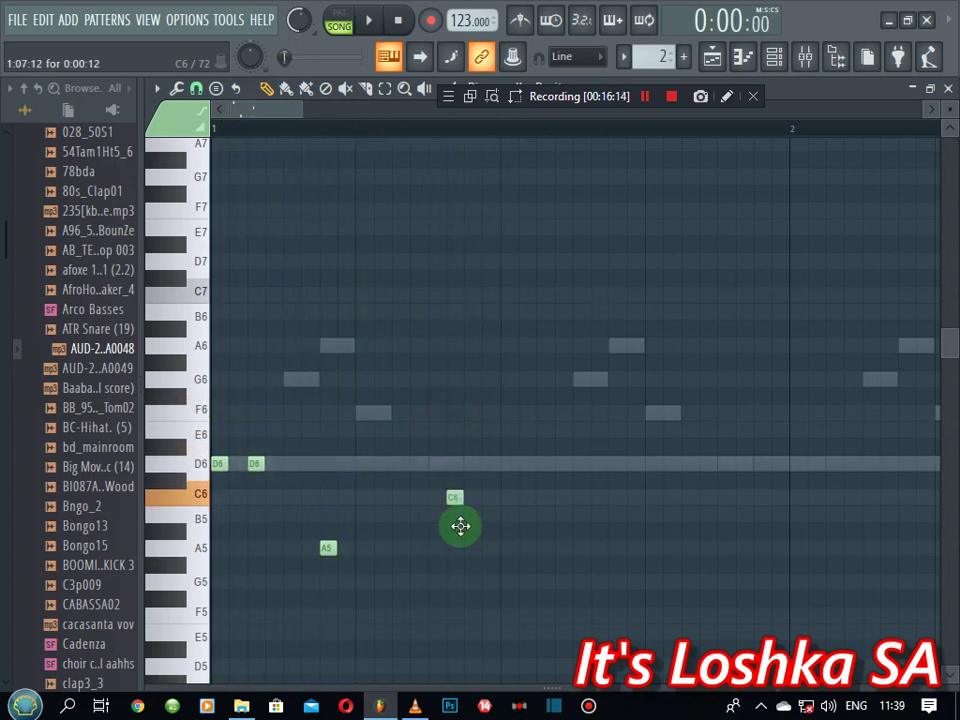
key(space)
click(499, 463)
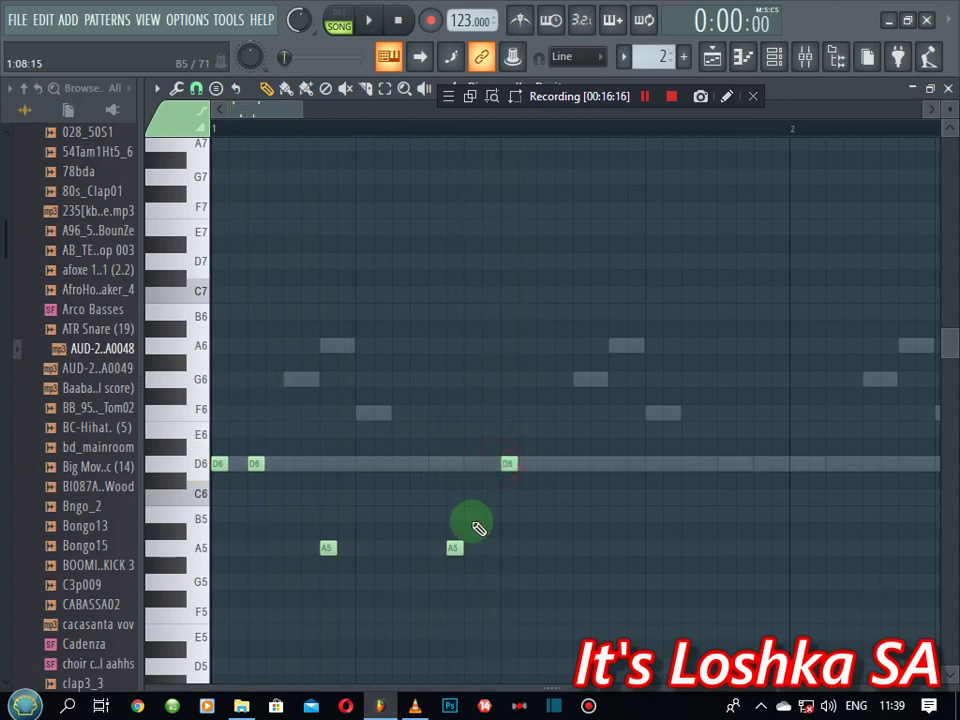
drag(457, 543, 471, 548)
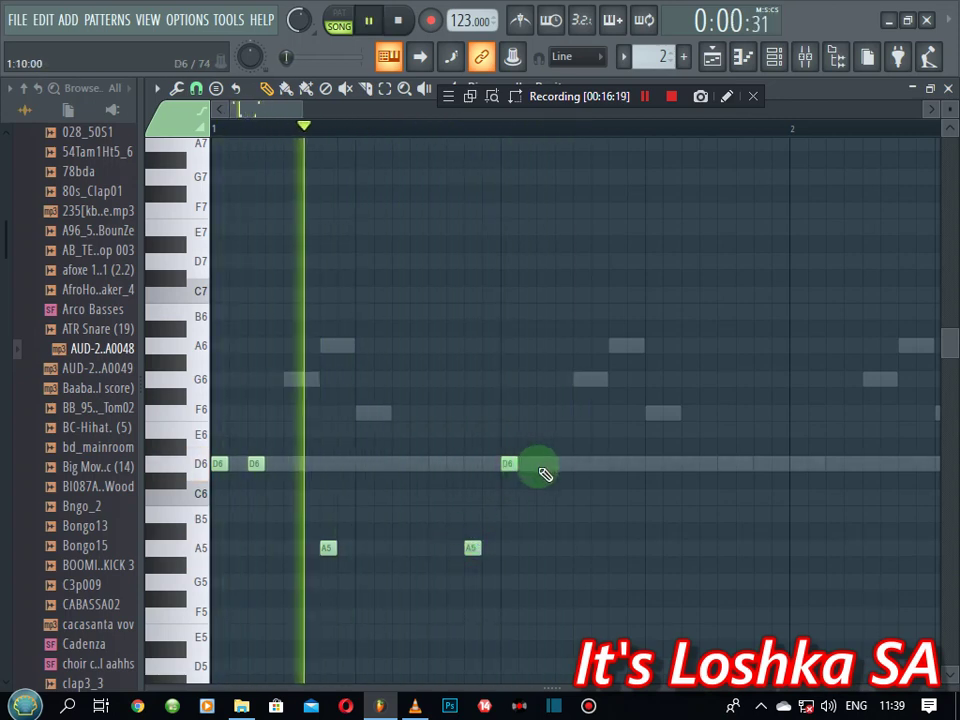
- Add a half-step D6 note on step 10 and a half-step A5 note on step 12 of bar 1
click(543, 465)
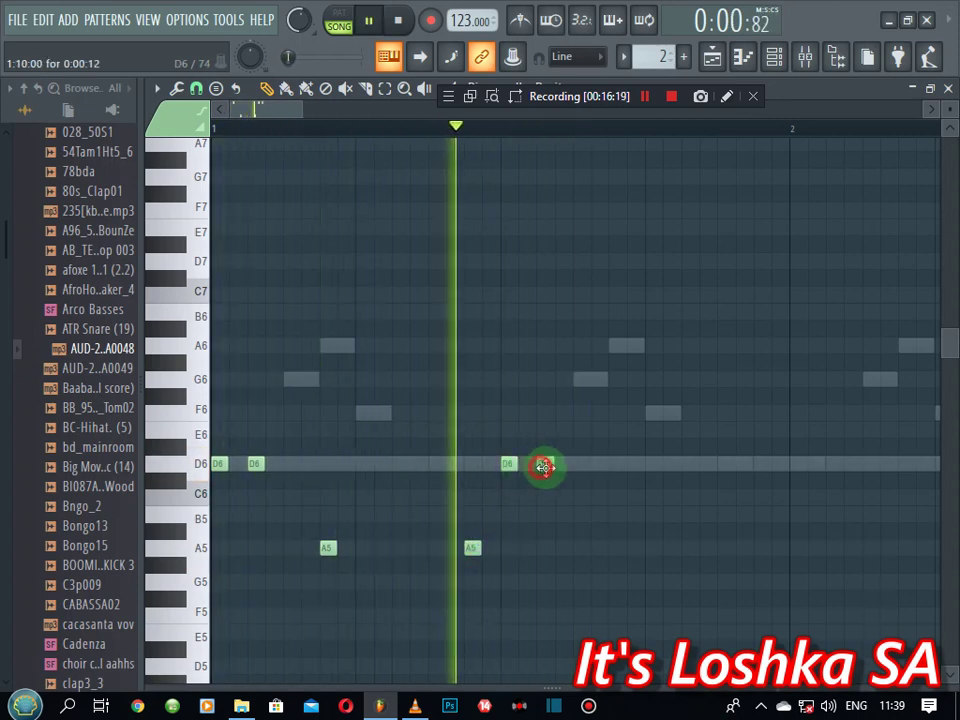
click(601, 547)
key(space)
drag(608, 549, 622, 549)
key(space)
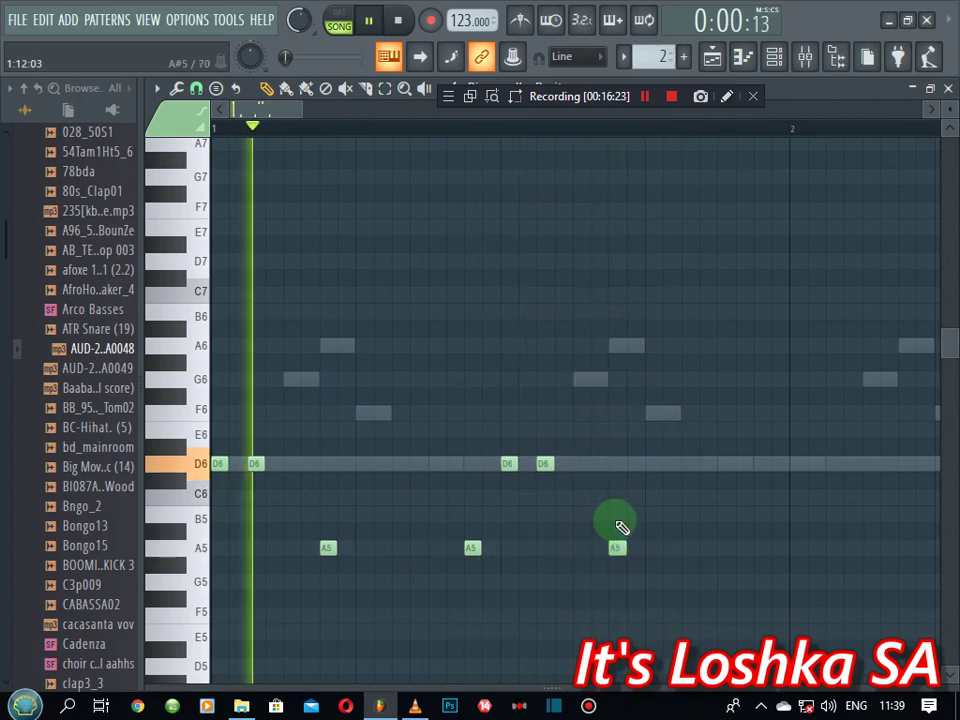
- Play back the phrase and add a half-step A5 note on step 16 of bar 1
key(space)
key(space)
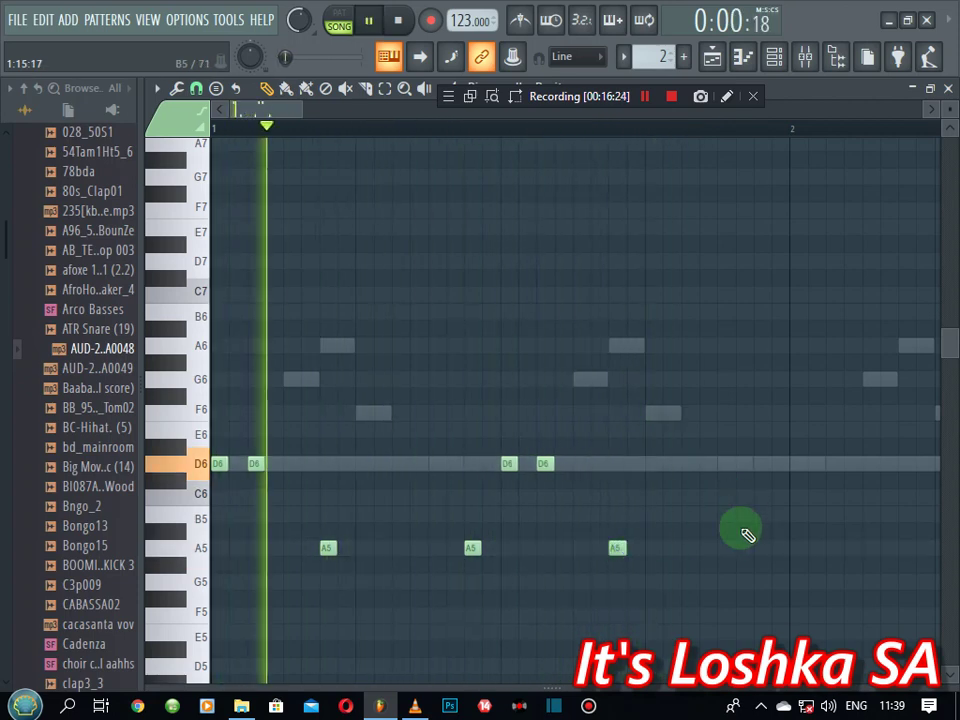
click(740, 547)
key(space)
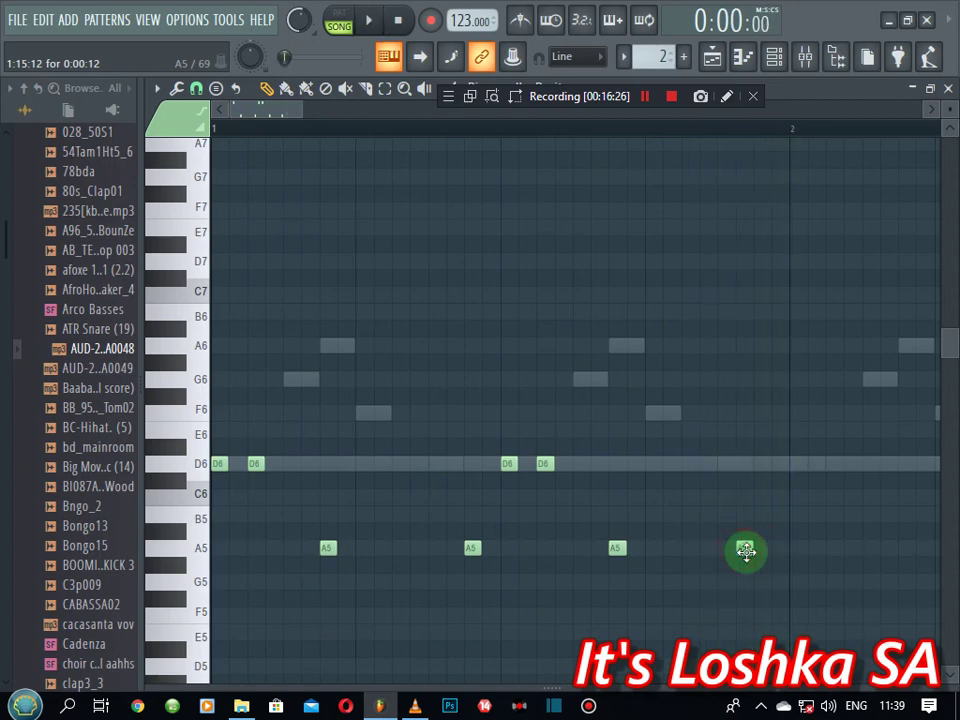
key(space)
drag(741, 549, 760, 554)
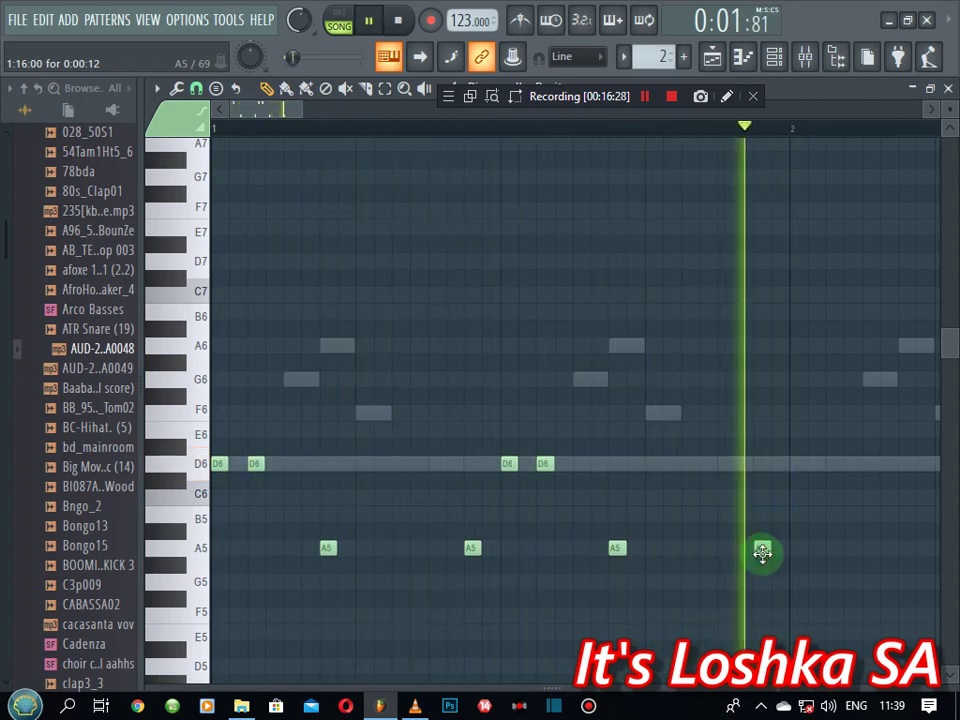
- Select all the notes in bar 1 and duplicate the Purity phrase through bar 8
key(space)
key(space)
key(space)
drag(792, 132, 7, 210)
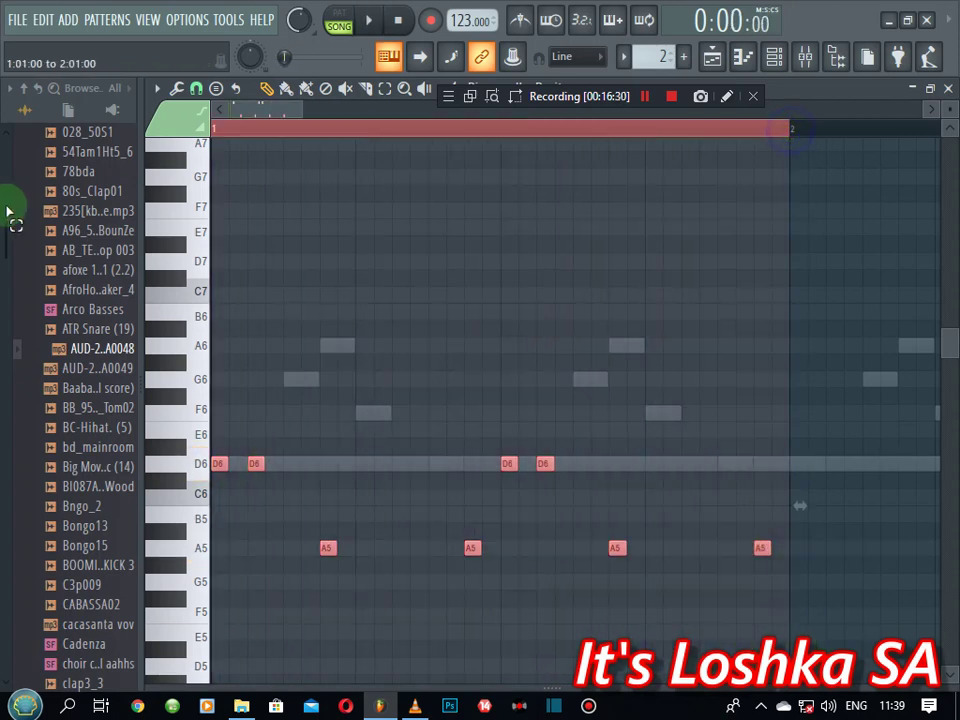
key(space)
scroll(316, 129, down, 5)
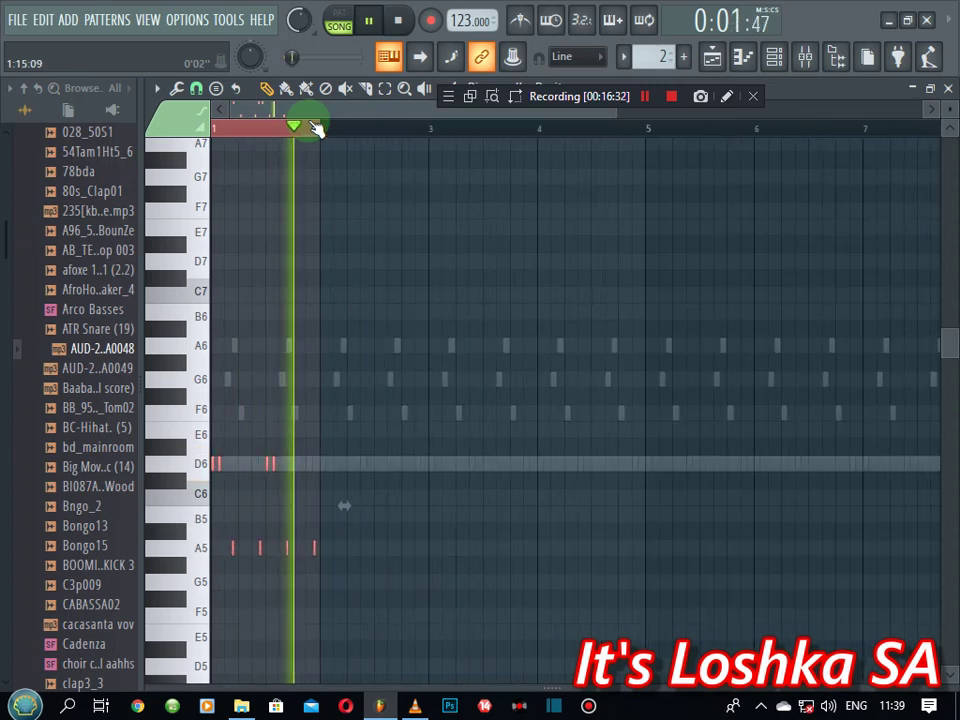
key(ctrl+b)
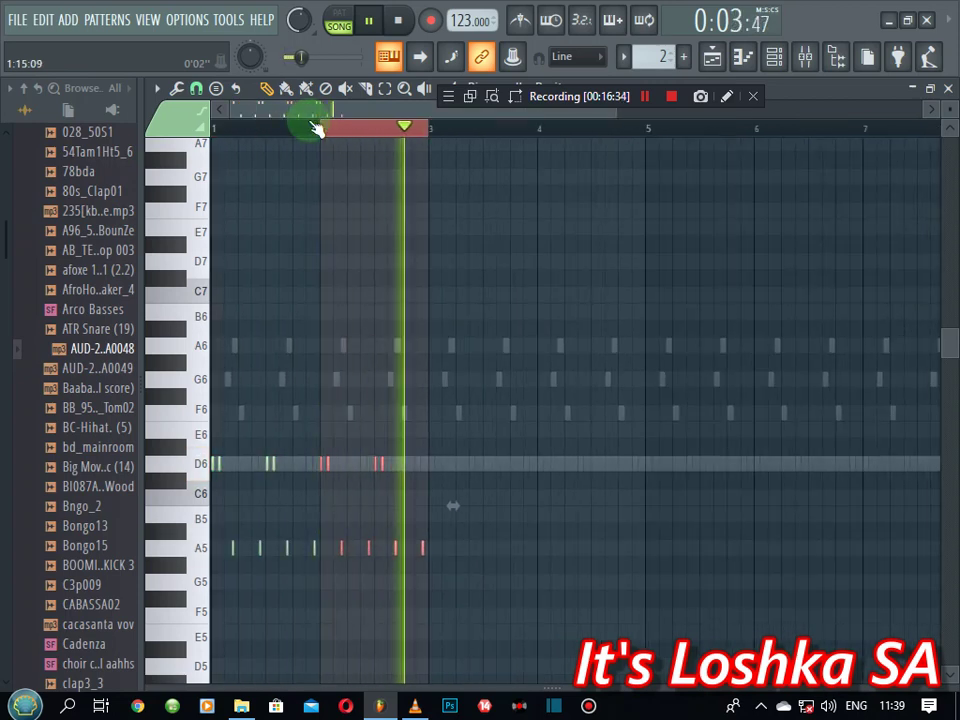
key(ctrl+b)
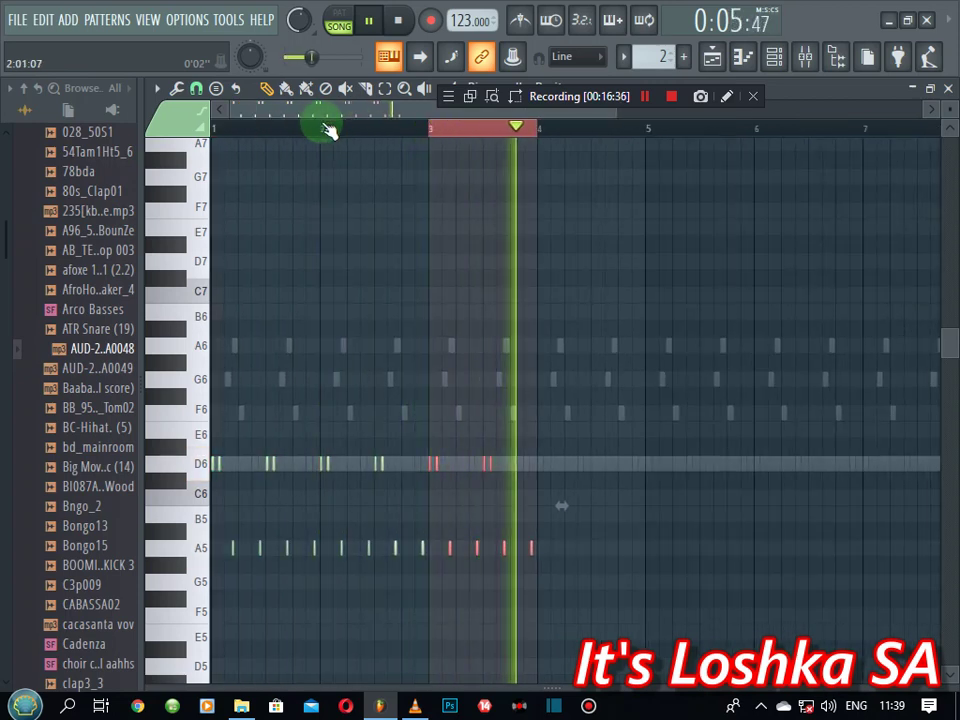
key(ctrl+b)
key(ctrl+b)
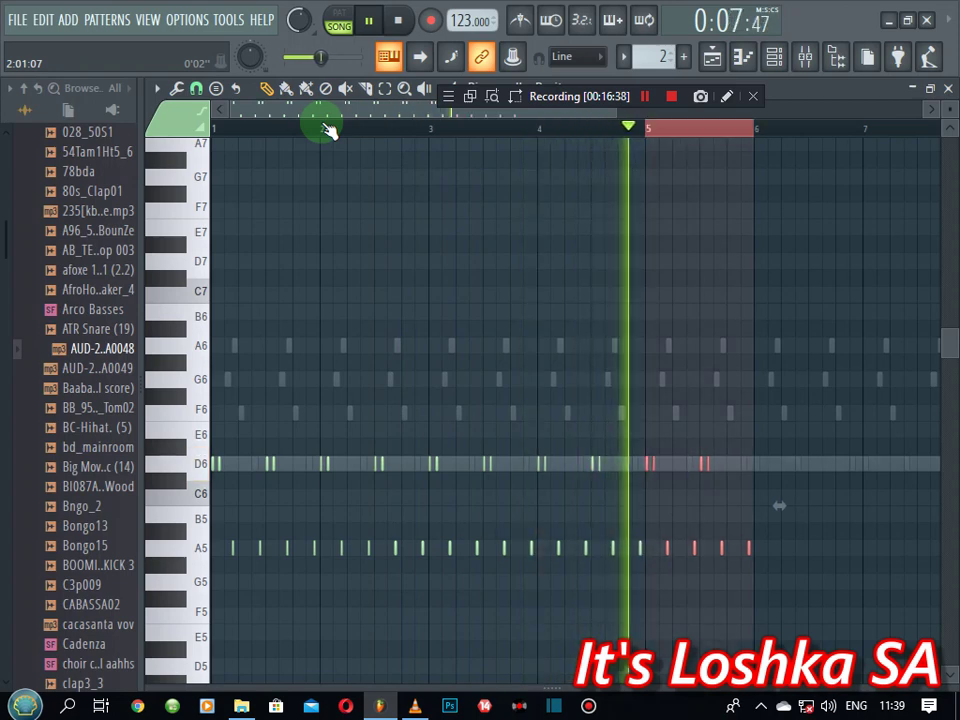
key(ctrl+b)
key(ctrl+b)
key(ctrl+b)
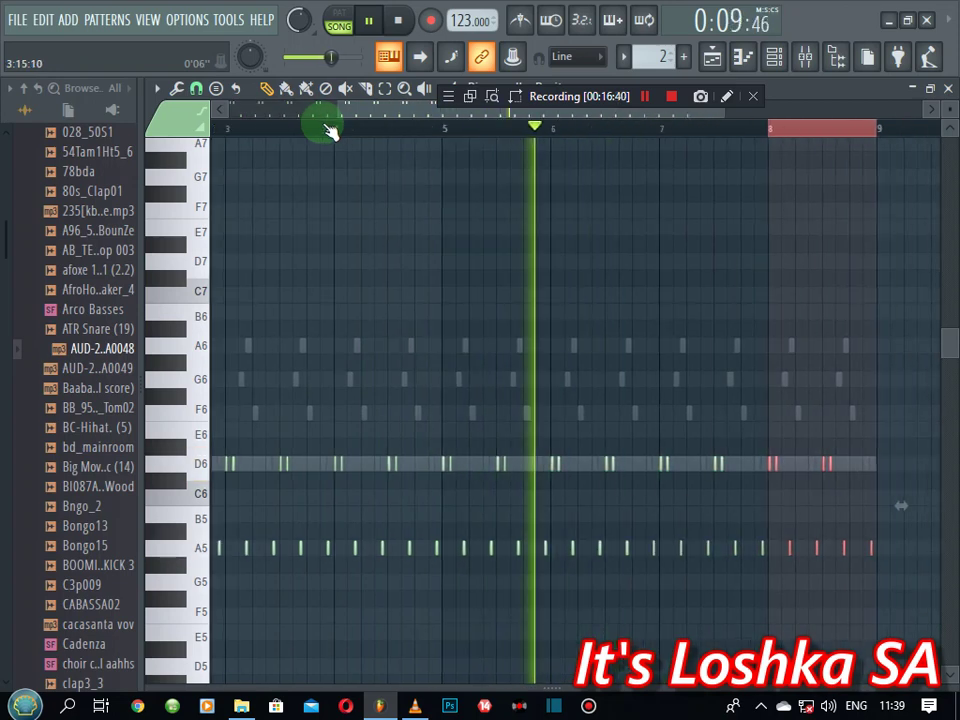
- Close the piano roll and lower the FL Keys channel volume to 69%
scroll(758, 128, down, 2)
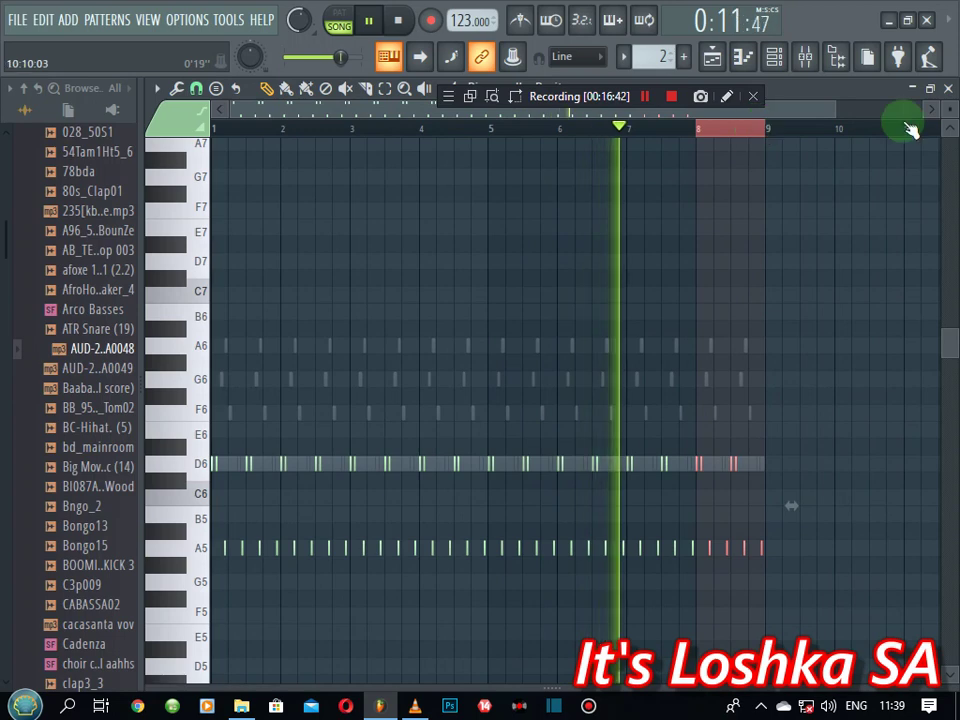
click(949, 89)
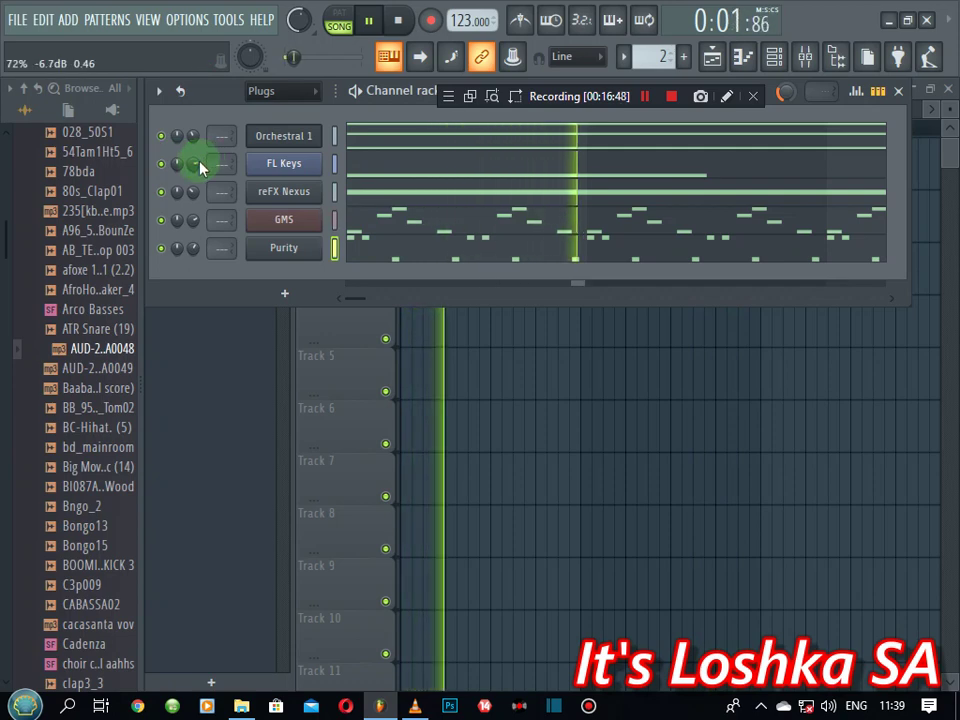
scroll(200, 167, down, 3)
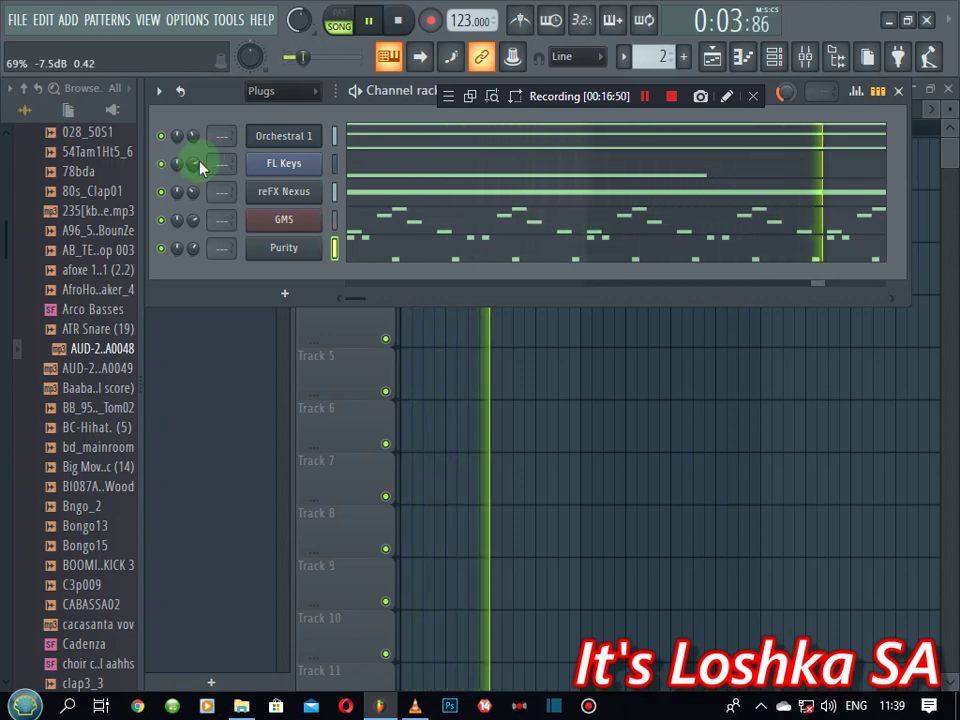
- Add a Fruity DX10 channel and load its Log Drum preset
click(280, 297)
click(458, 224)
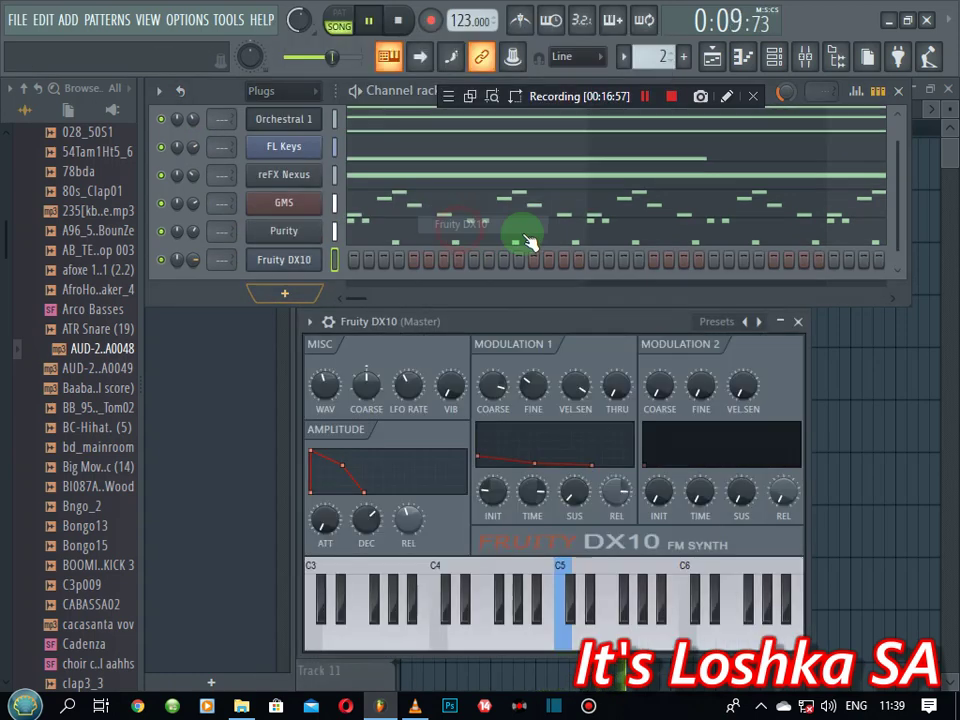
click(759, 322)
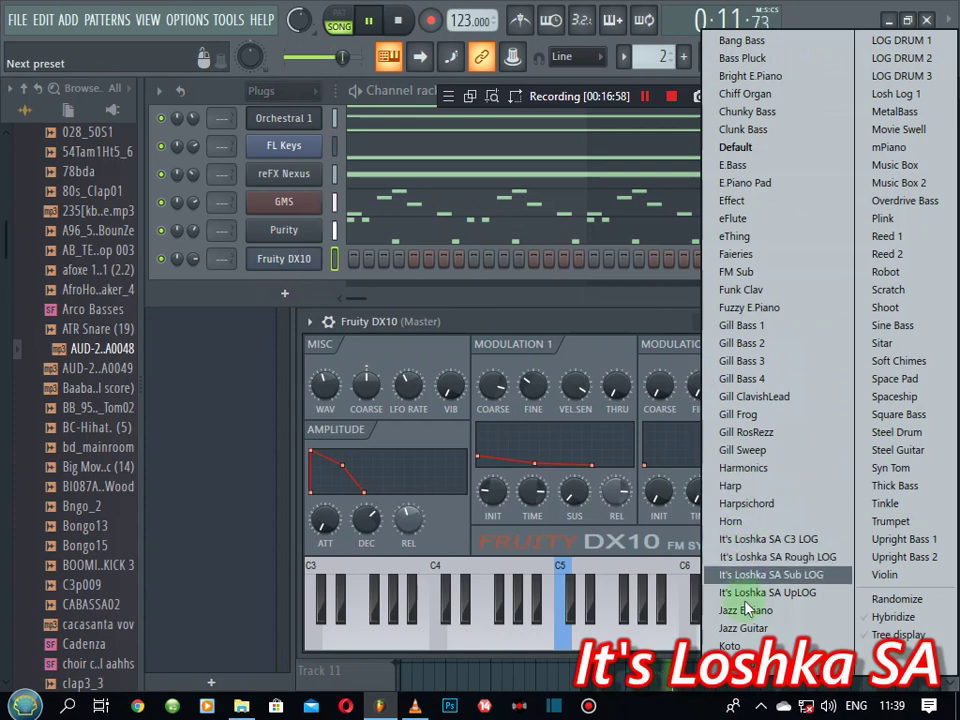
click(739, 645)
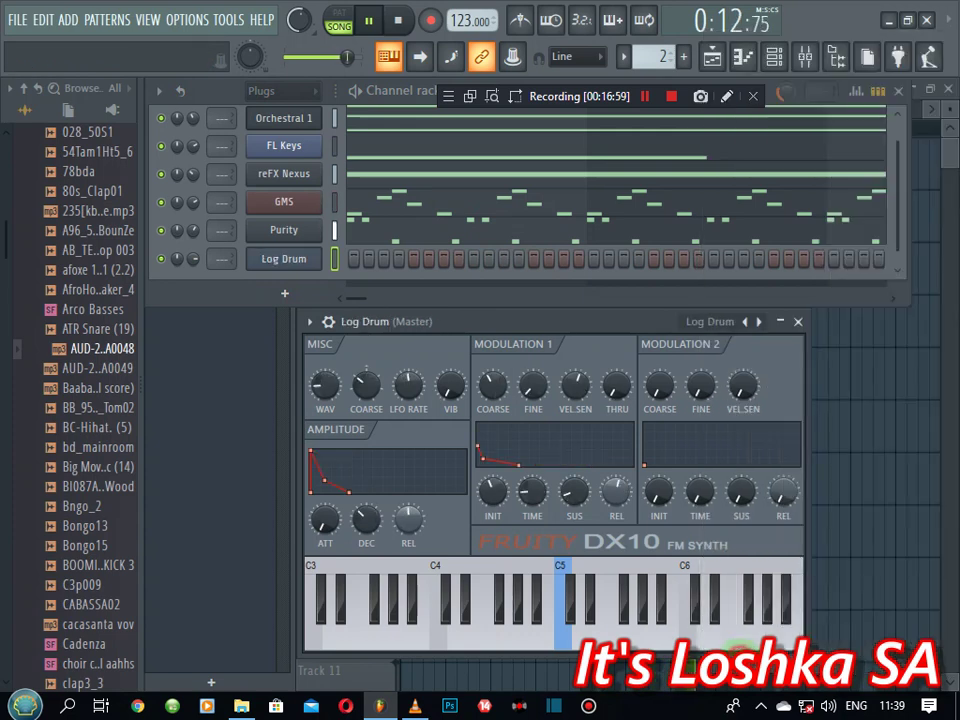
- Increase the Log Drum's amplitude decay slightly, audition low notes in octave 3 and close the plugin
click(368, 517)
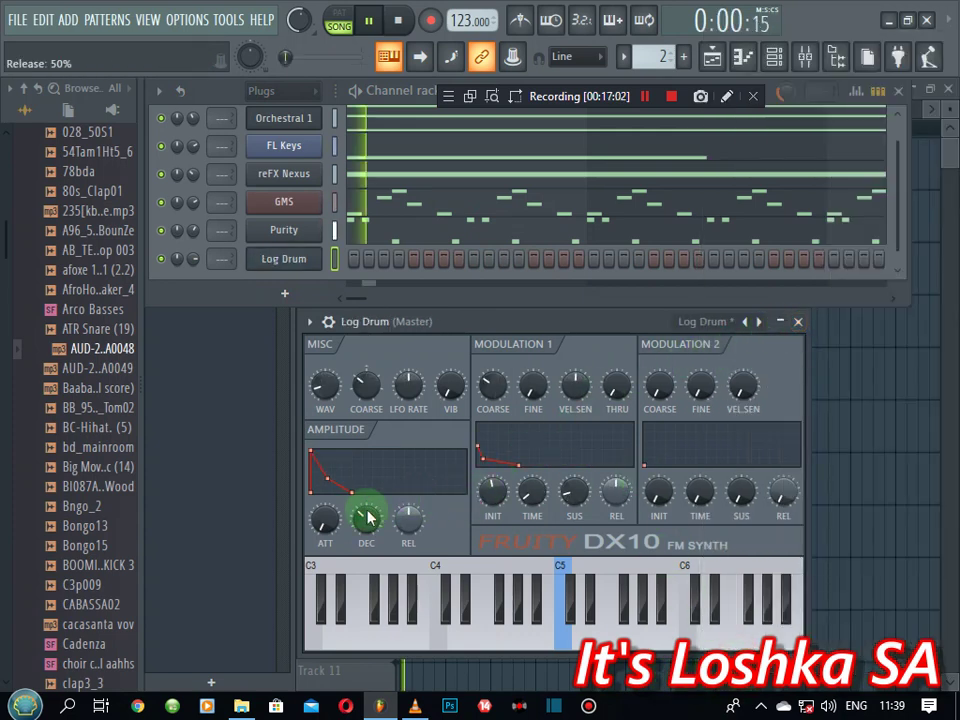
click(384, 622)
click(340, 622)
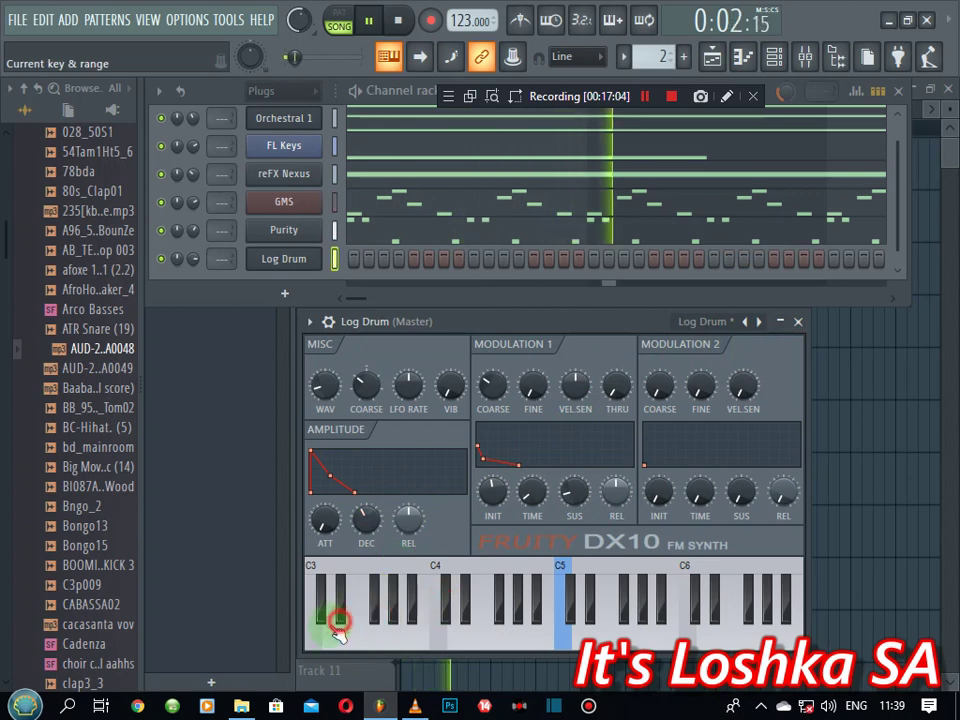
click(781, 322)
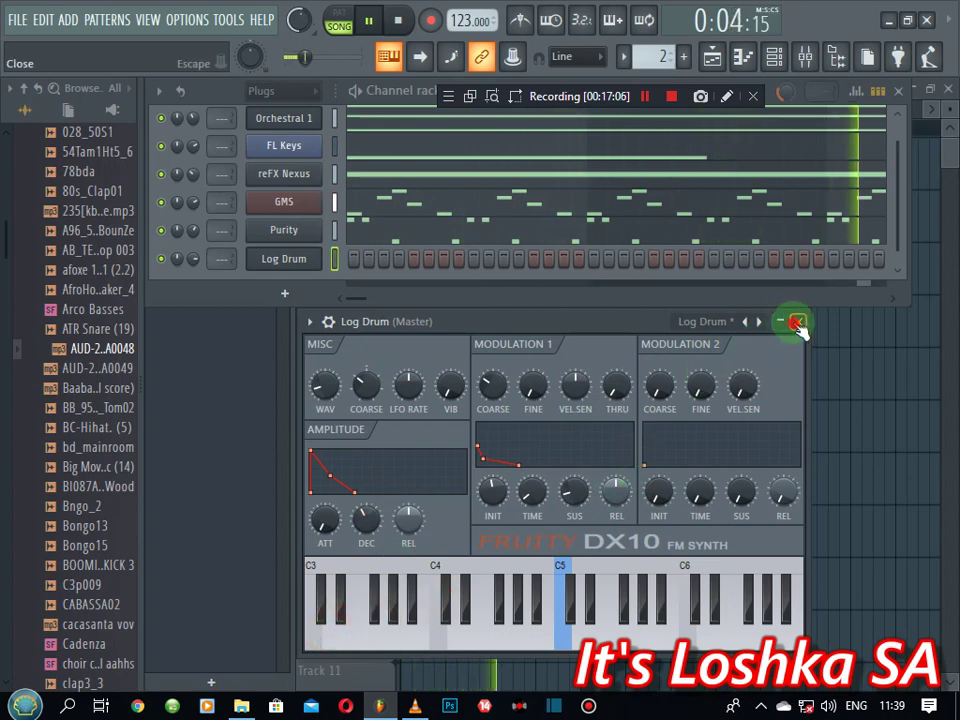
click(797, 322)
- In the Log Drum's piano roll, change the snap setting and add half-step D6 notes on steps 1 and 3 of bar 1
right_click(300, 262)
click(362, 260)
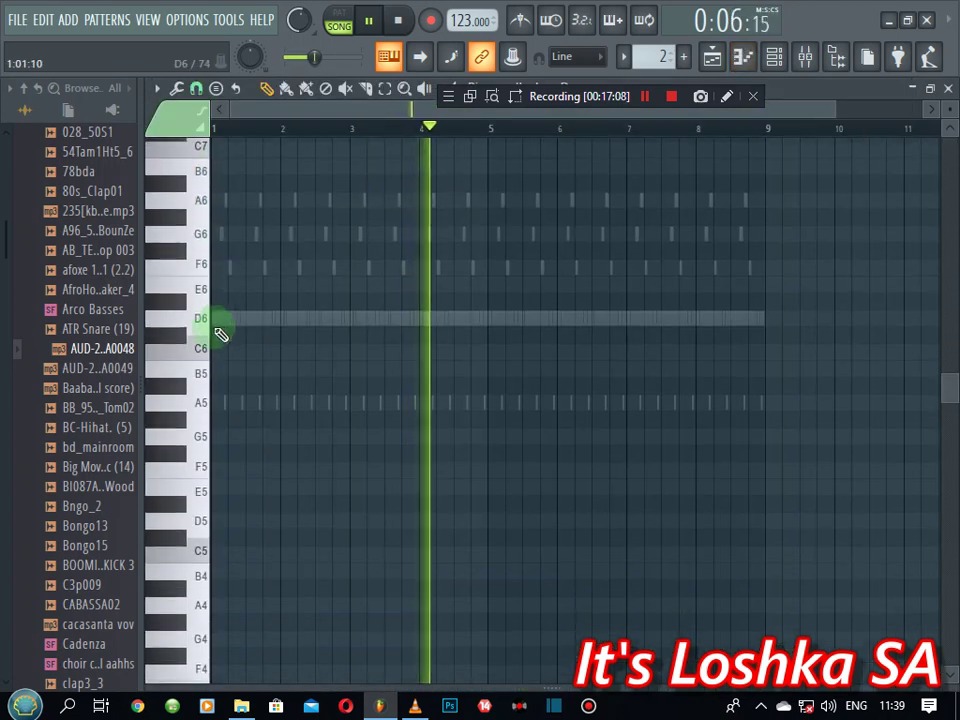
click(196, 89)
click(217, 113)
key(space)
click(217, 309)
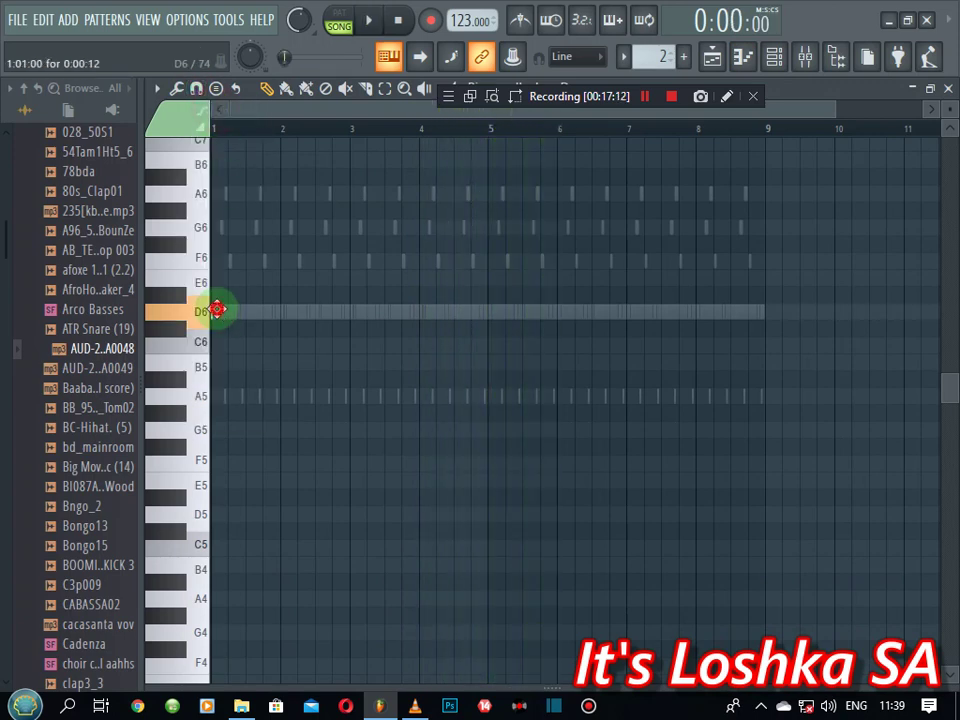
drag(835, 113, 262, 317)
click(254, 311)
- Transpose the two Log Drum notes down an octave to D5 and play them back with the other channels
key(space)
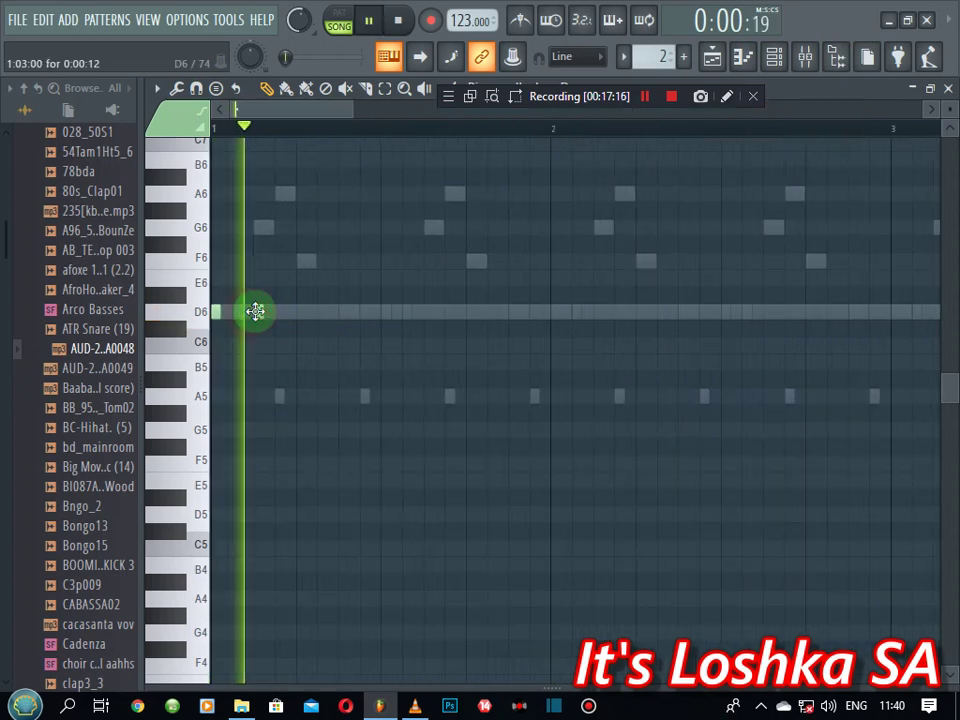
key(space)
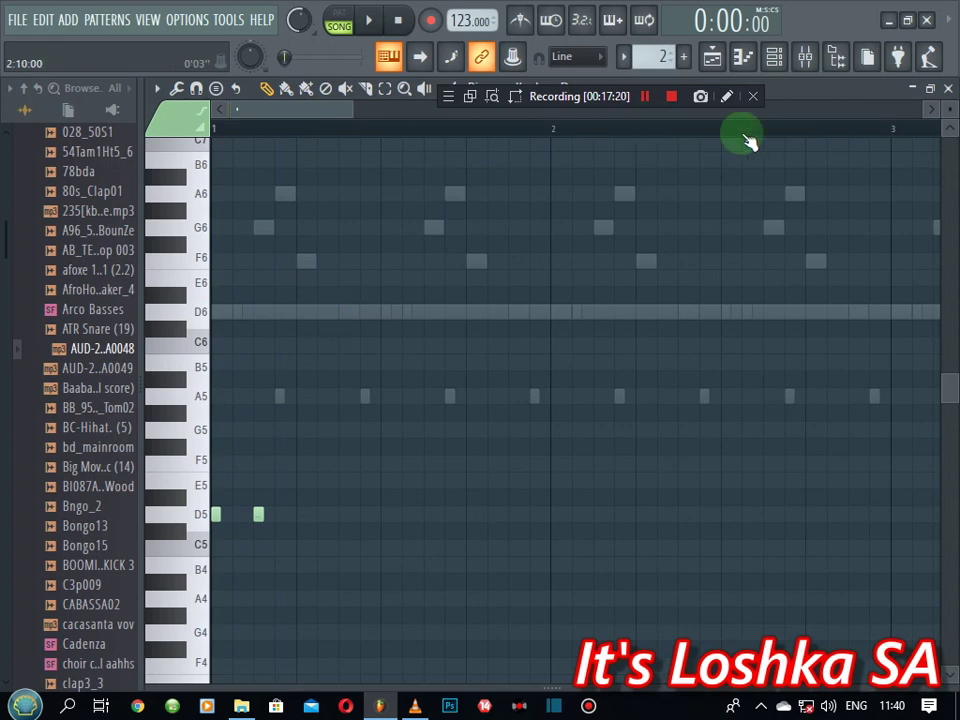
click(774, 58)
key(space)
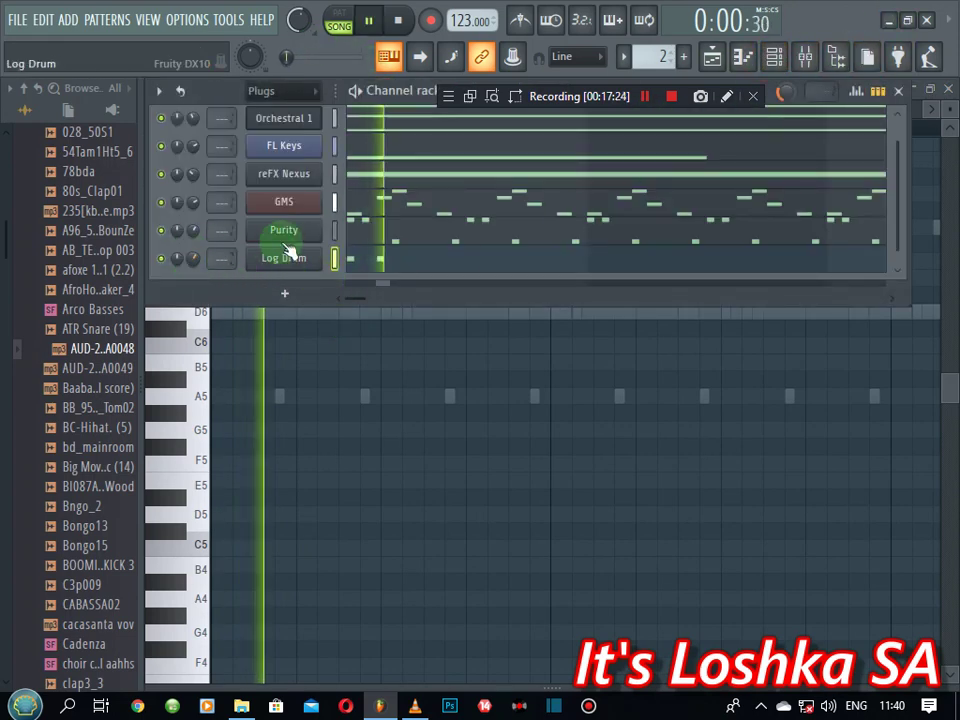
key(space)
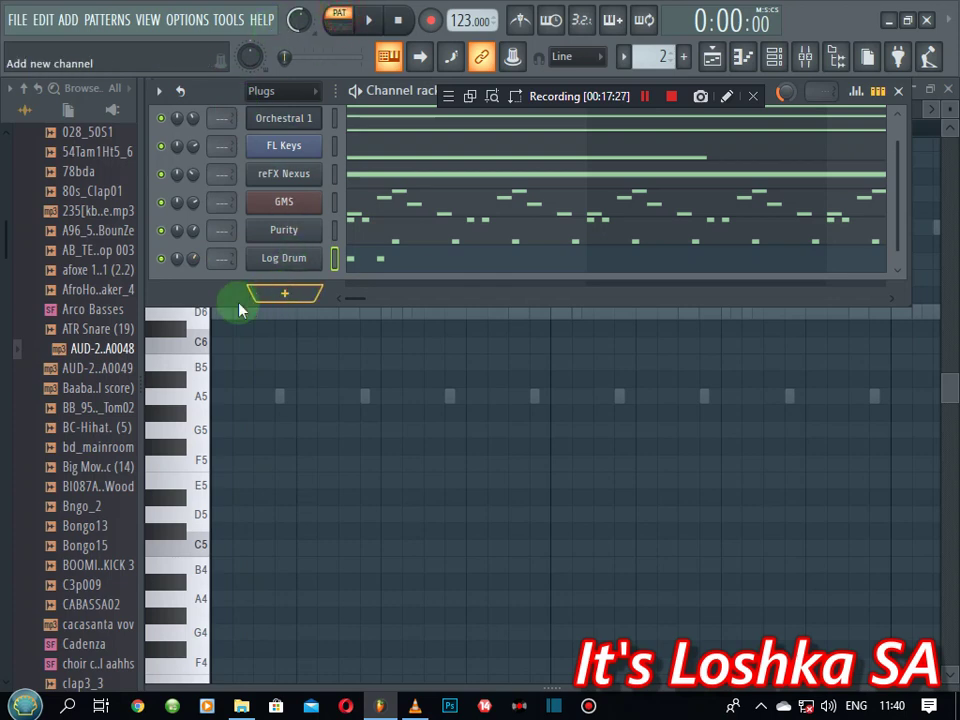
- Mute the FL Keys, GMS and Purity channels and play the pattern to hear the Log Drum
drag(236, 305, 240, 379)
key(space)
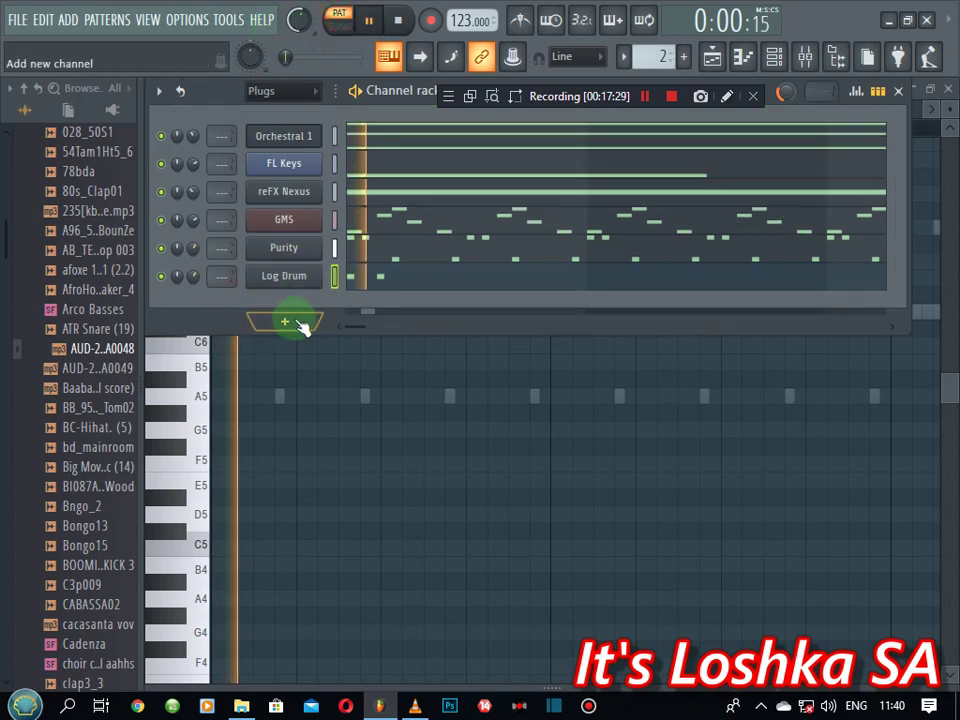
key(space)
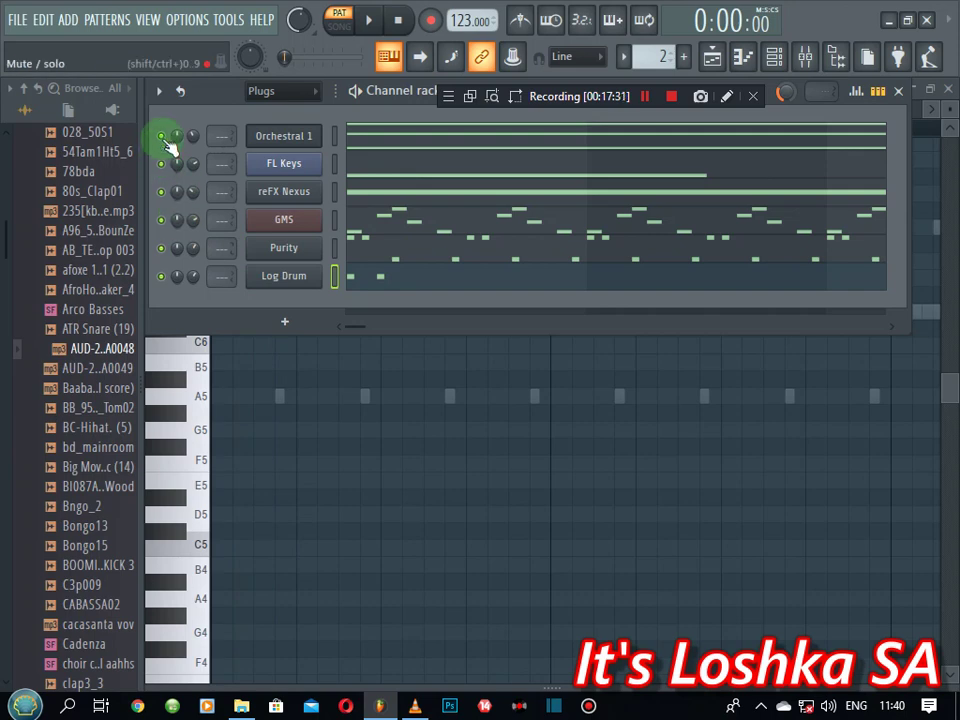
key(space)
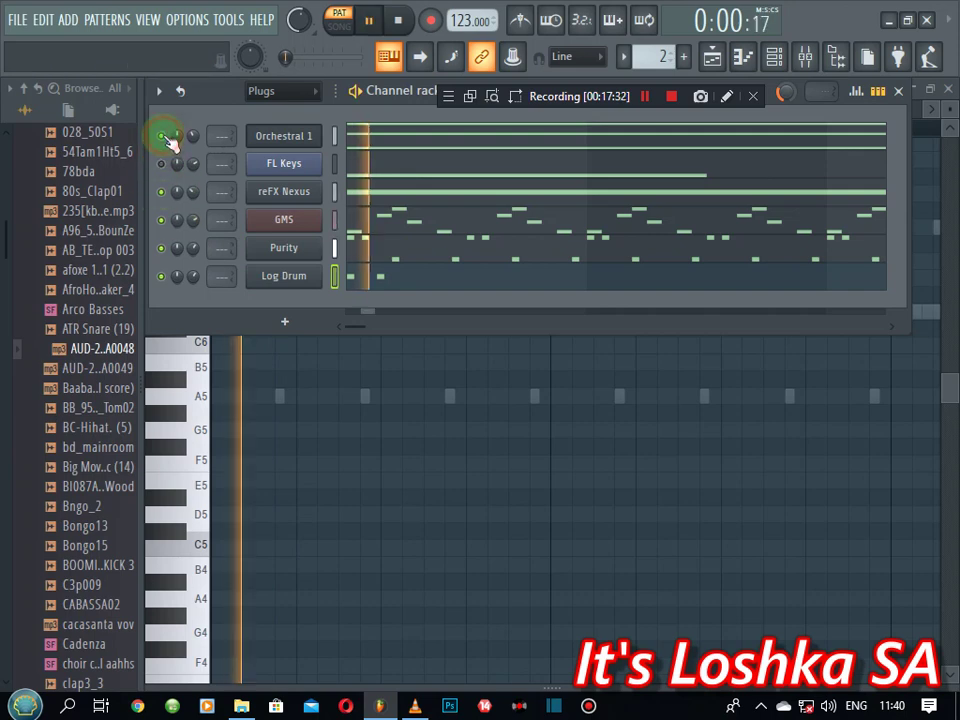
key(space)
key(space)
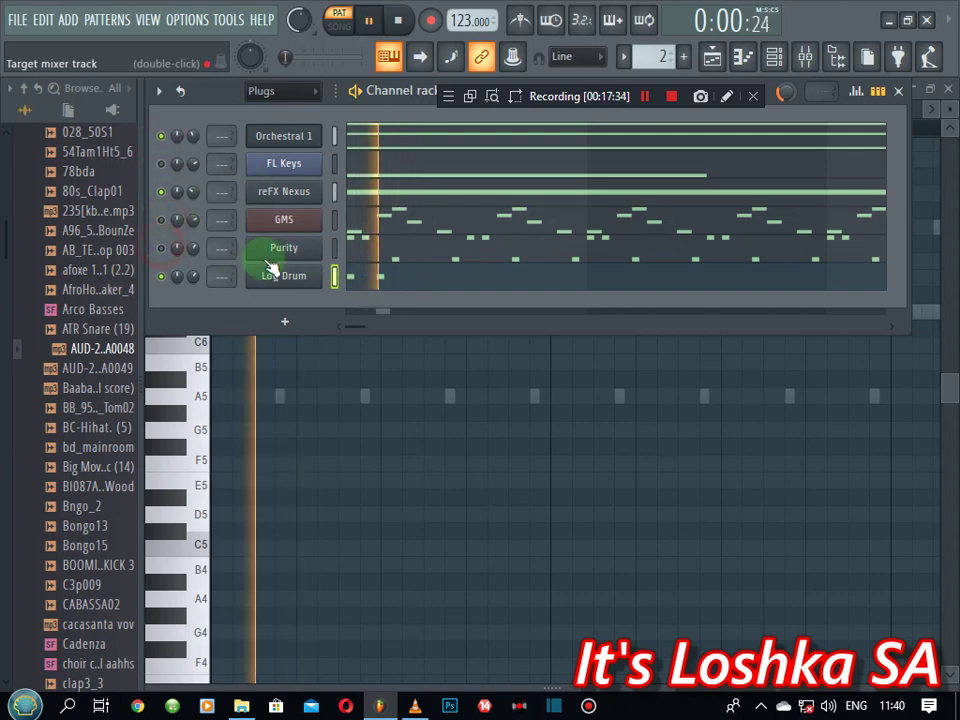
- Reopen the Log Drum's notes and transpose them down to D4
click(381, 279)
scroll(303, 333, up, 4)
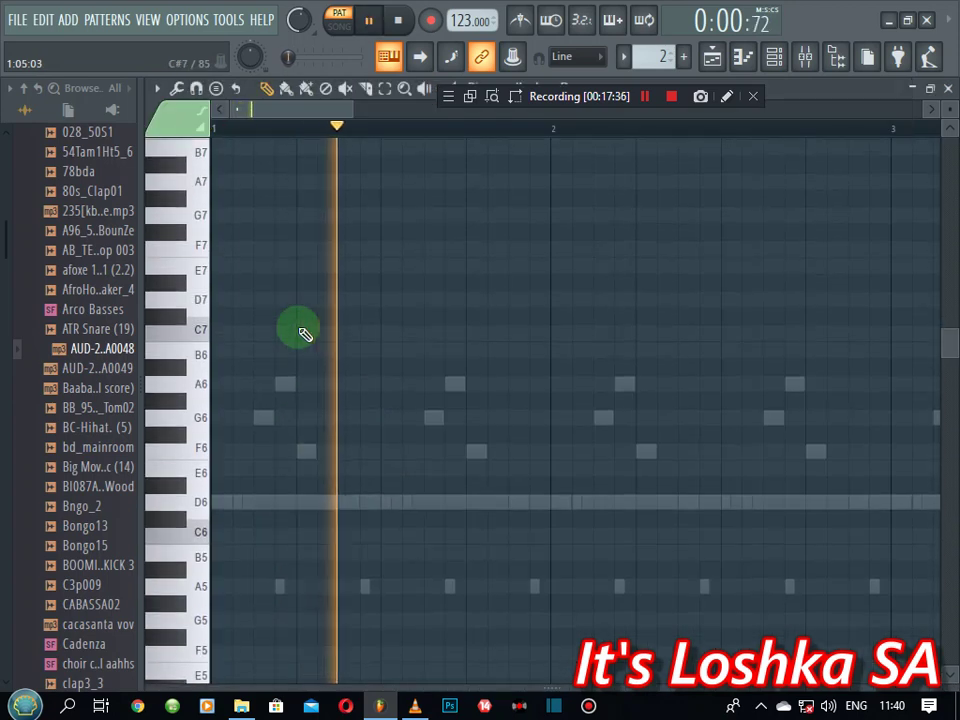
scroll(303, 333, down, 12)
key(space)
key(space)
- Add half-step D4 notes on steps 5, 7, 9, 11, 13 and 15 of bar 1
click(298, 312)
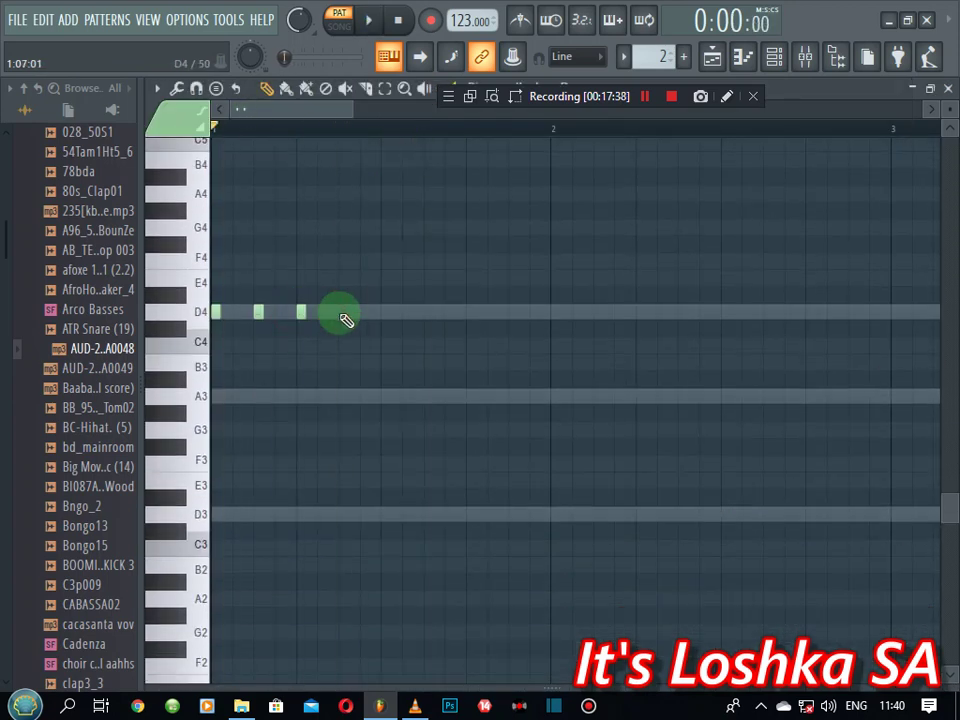
click(343, 314)
click(386, 314)
click(428, 315)
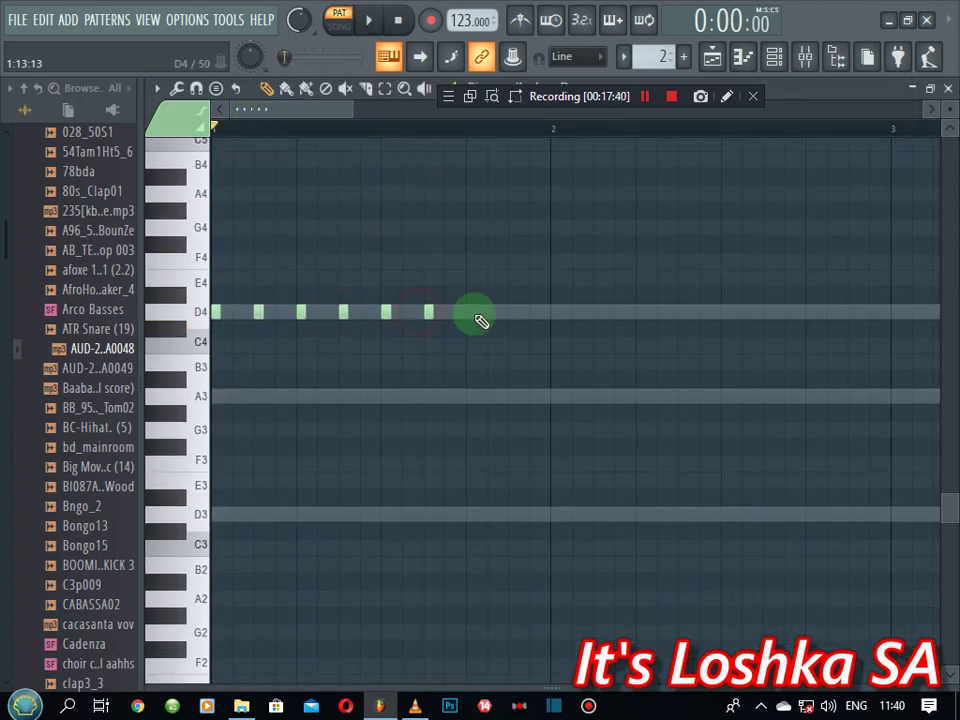
click(471, 315)
click(510, 315)
key(space)
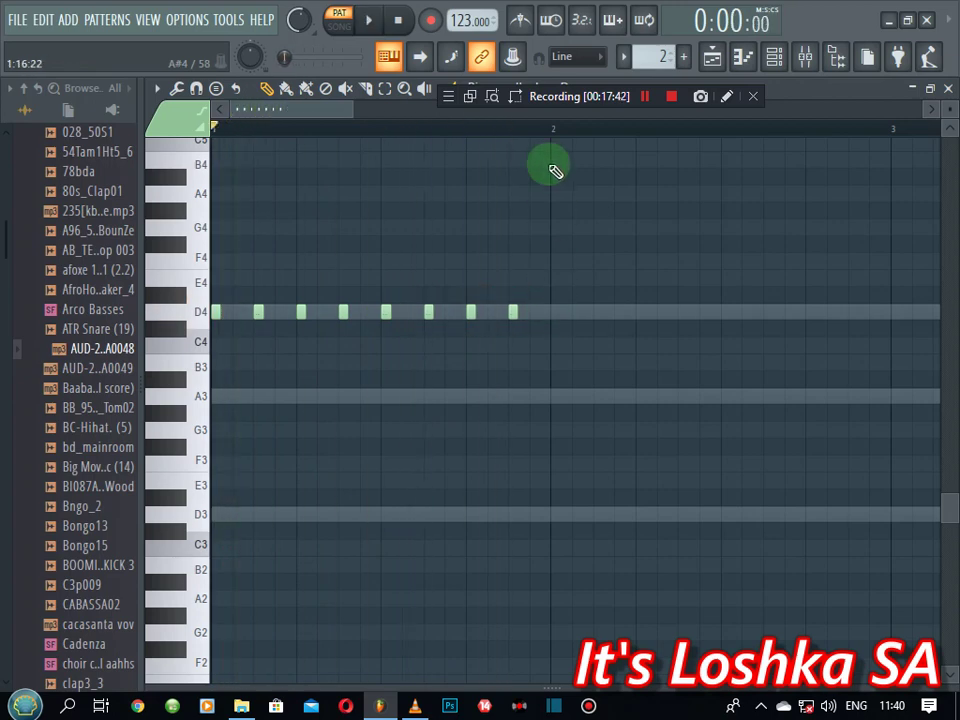
- Transpose the bar 1 Log Drum notes down to D3 and duplicate them through bar 3
drag(552, 133, 228, 120)
scroll(243, 135, down, 5)
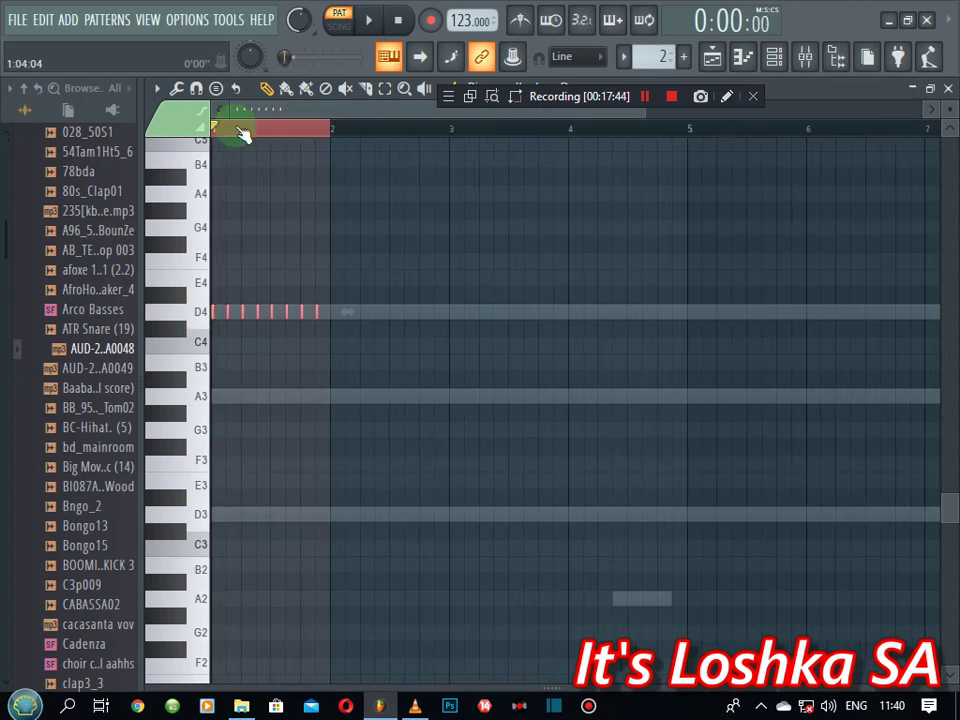
scroll(268, 265, down, 5)
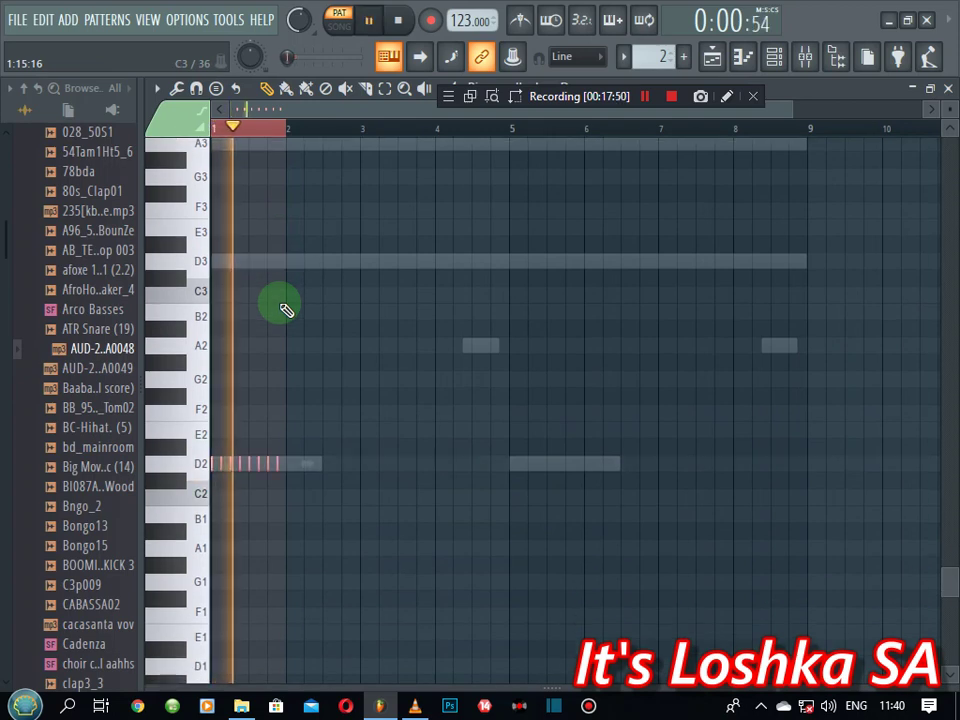
key(space)
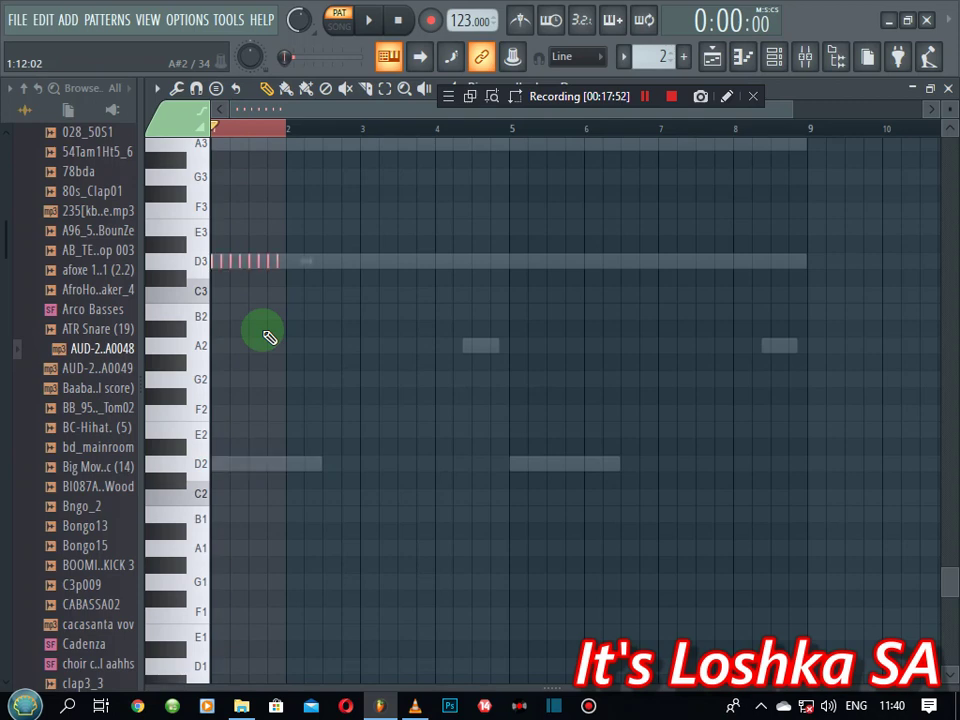
key(space)
scroll(265, 335, up, 4)
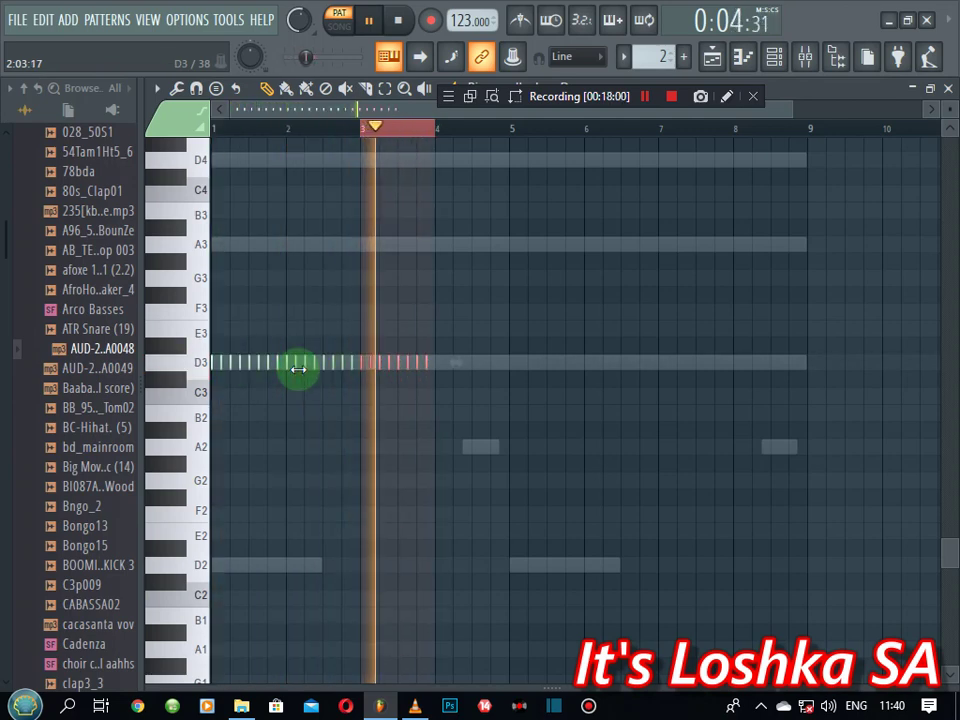
- Duplicate the Log Drum phrase into bar 4, raise that copy to A3 and play back the four bars
key(space)
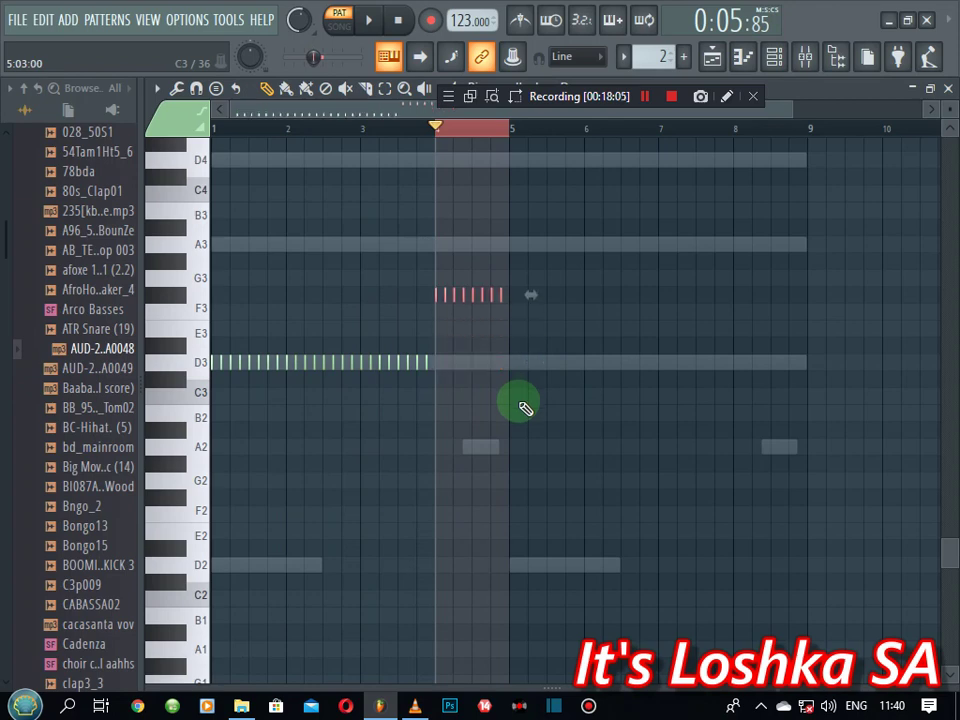
key(space)
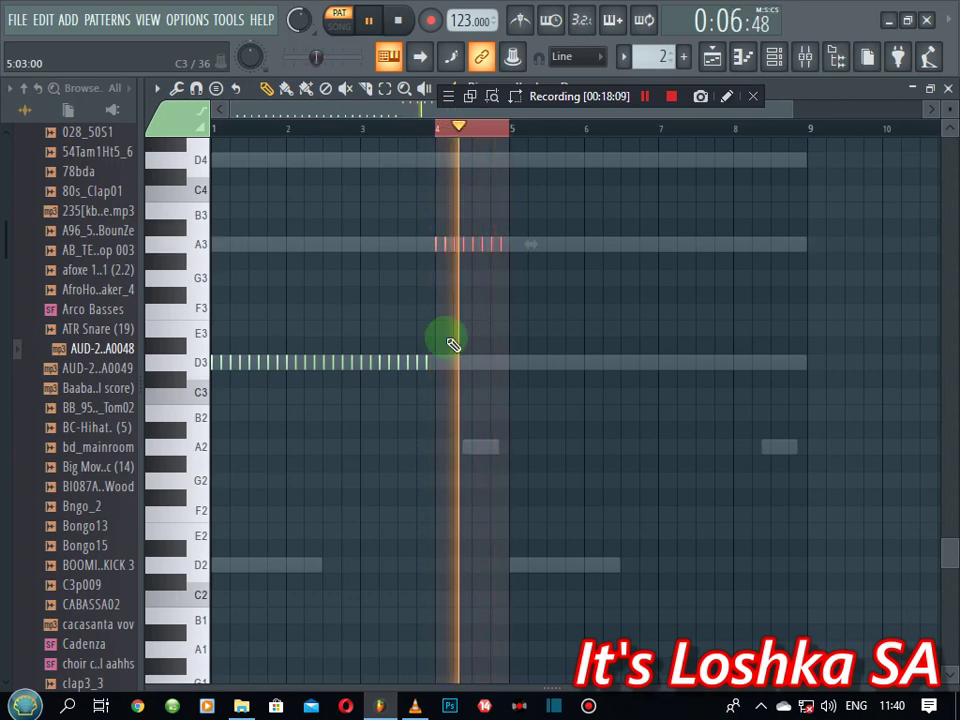
key(ctrl+a)
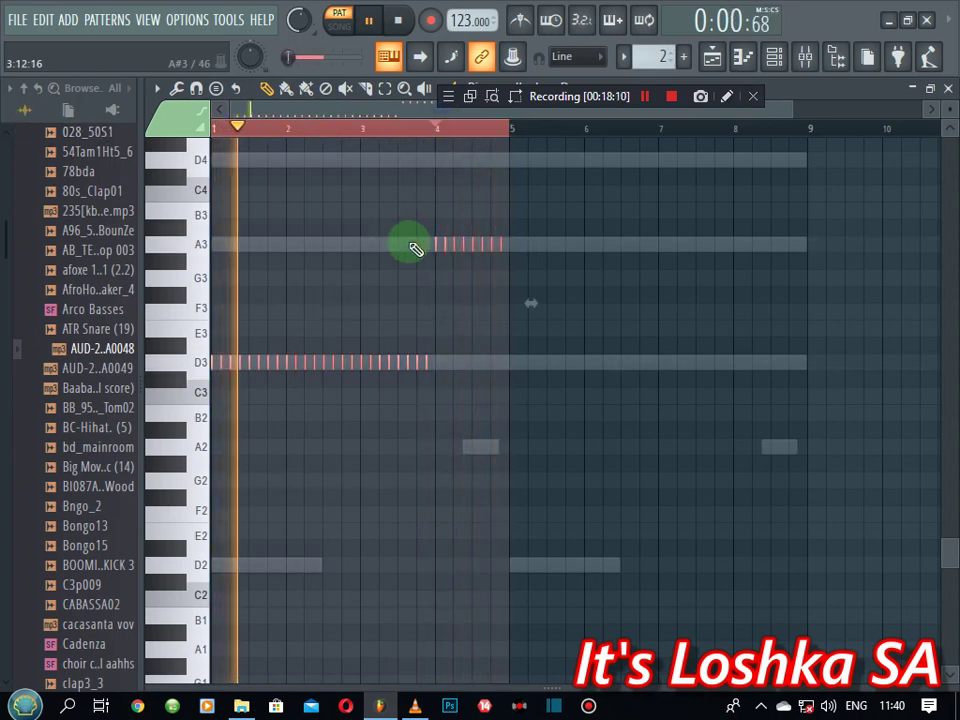
ctrl+click(393, 299)
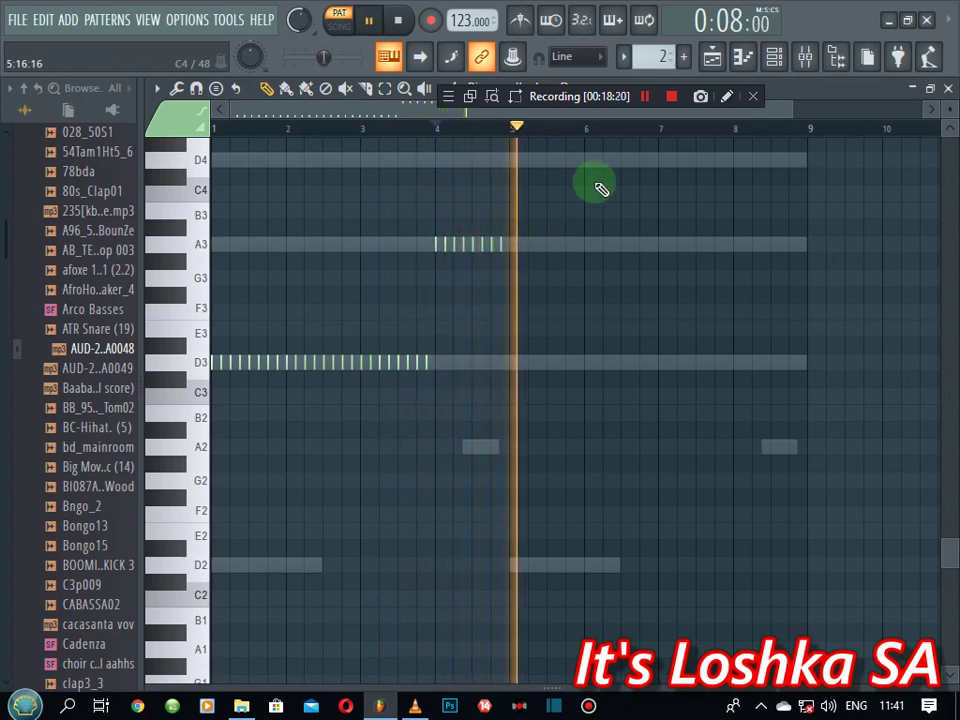
- Return the bar 4 Log Drum notes to D3 and raise the note on step 7 of bar 1 above D3
key(space)
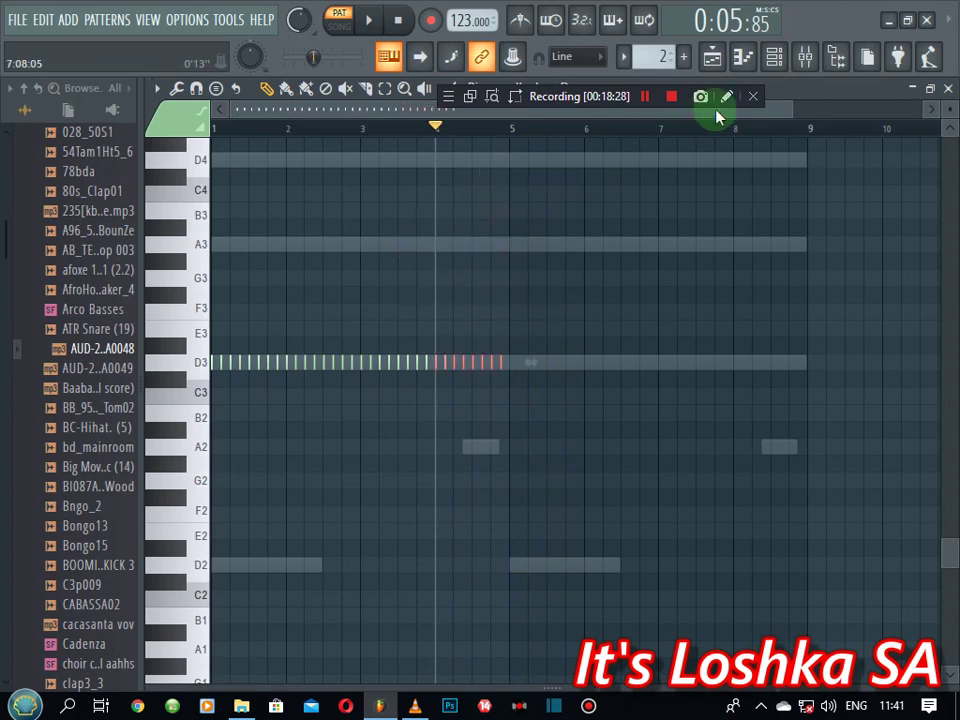
drag(795, 107, 339, 104)
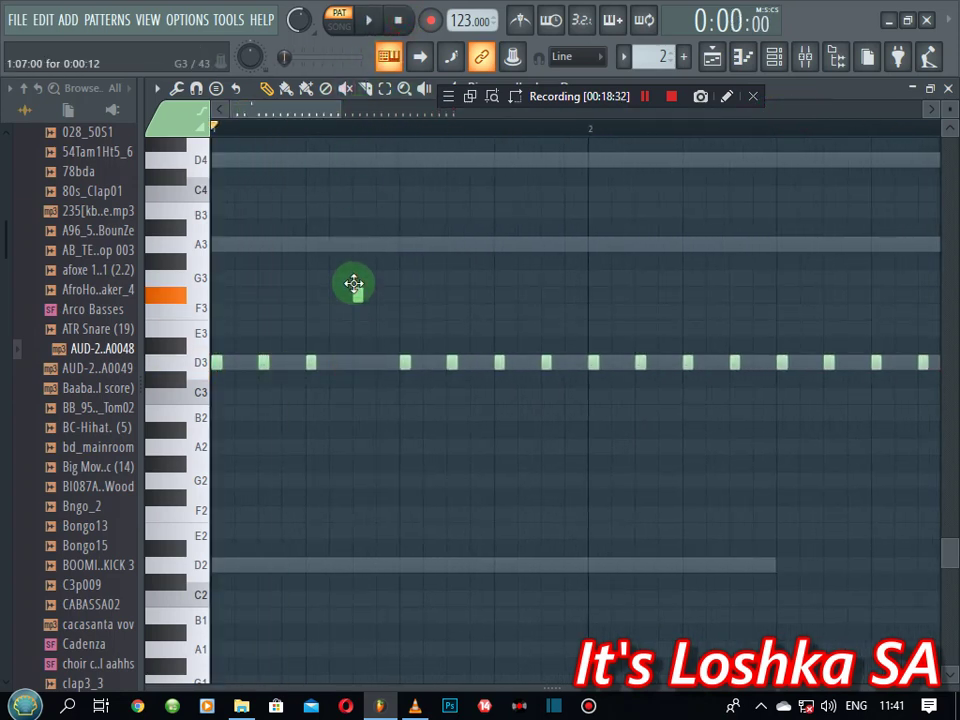
- Try the fourth log drum note at G3 and F3, playing the pattern to hear each pitch
key(space)
key(space)
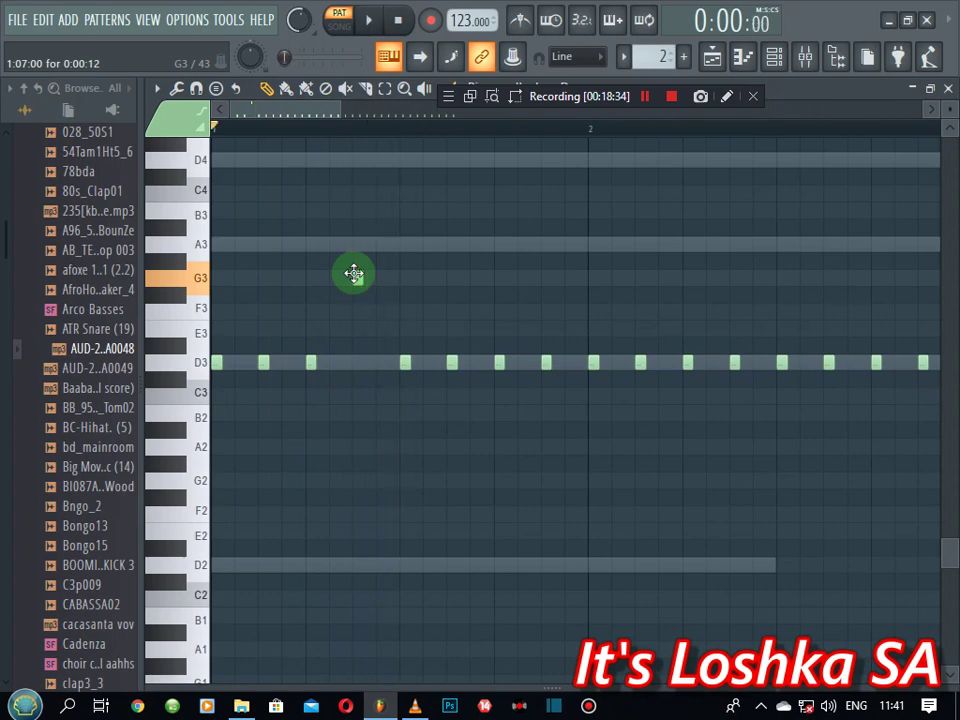
key(space)
key(space)
key(space)
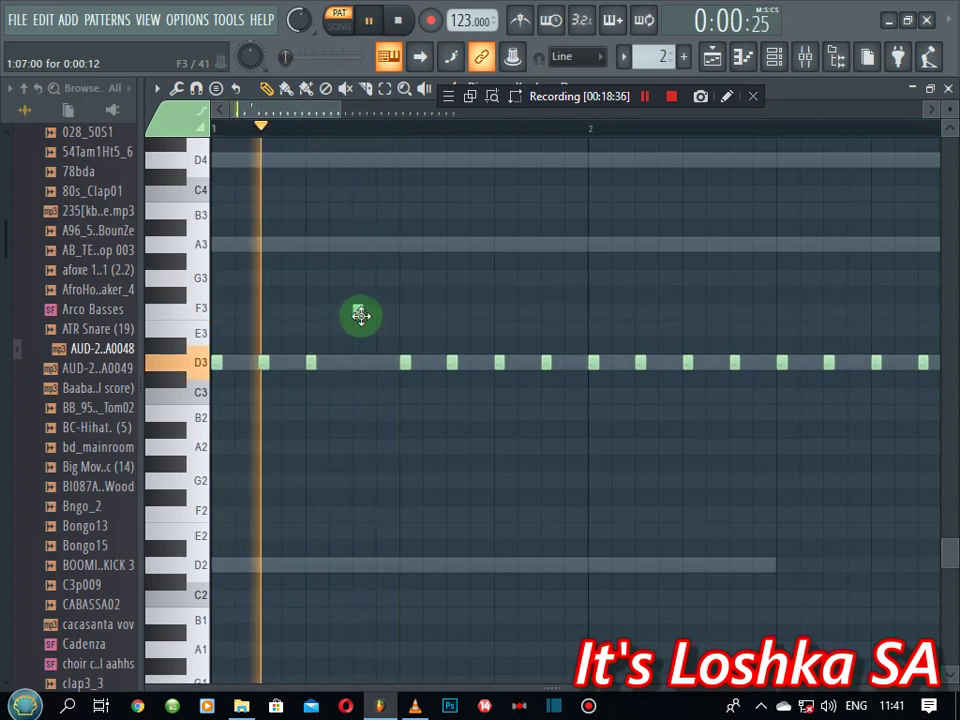
click(362, 312)
click(383, 310)
key(space)
key(space)
- Move the raised log drum note back to the fourth position on D3 and play the pattern
drag(382, 310, 360, 371)
key(space)
key(space)
key(space)
key(space)
- Show the channel rack and unmute the GMS channel while the pattern plays
scroll(470, 135, down, 4)
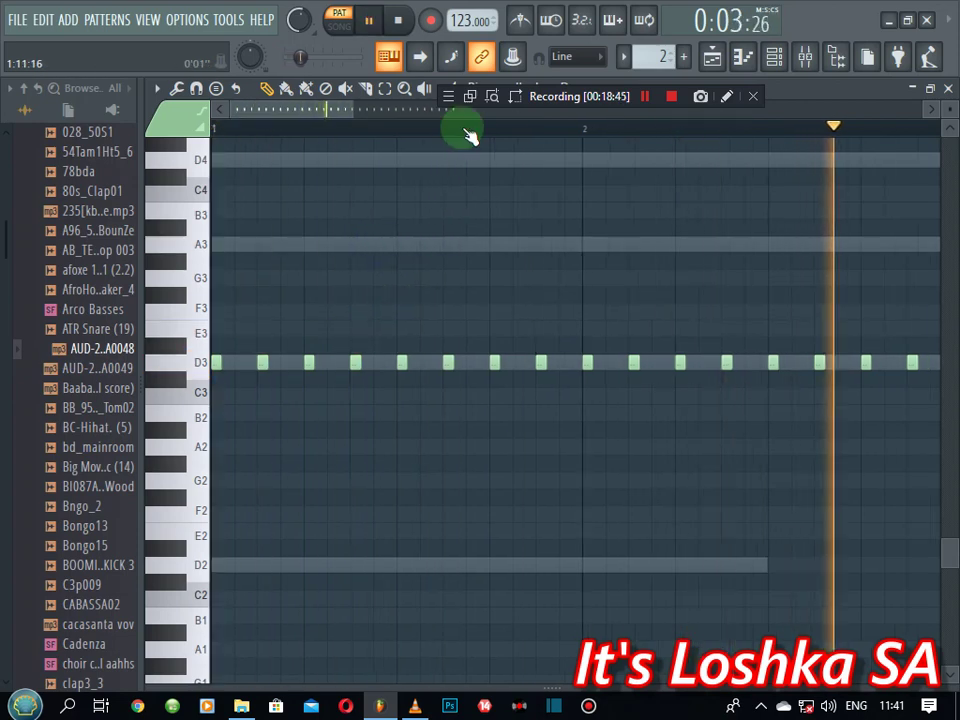
click(773, 58)
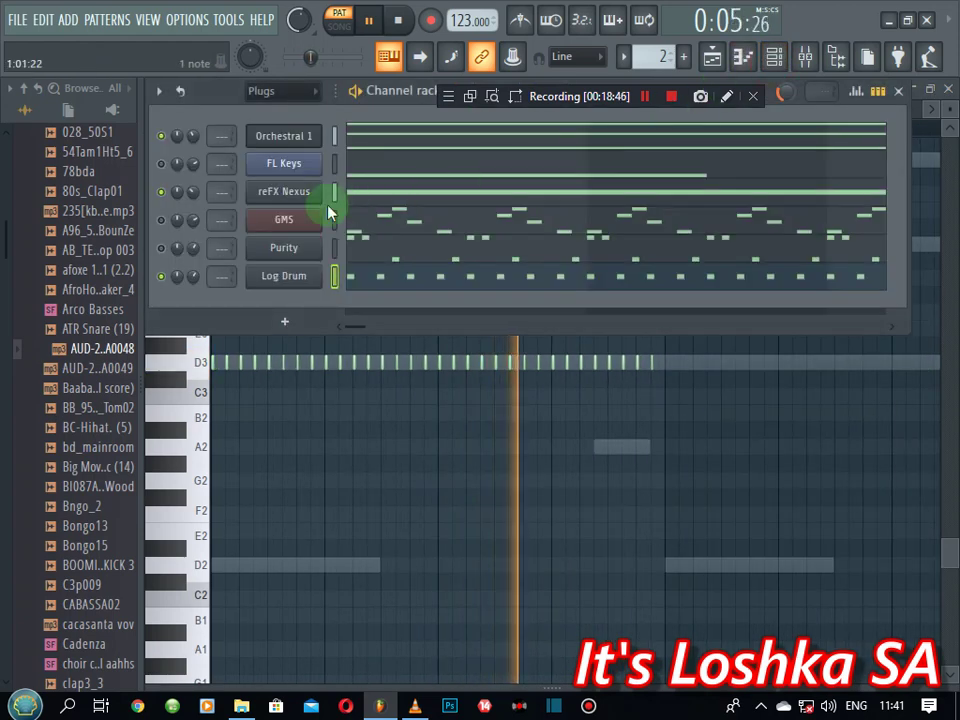
click(163, 219)
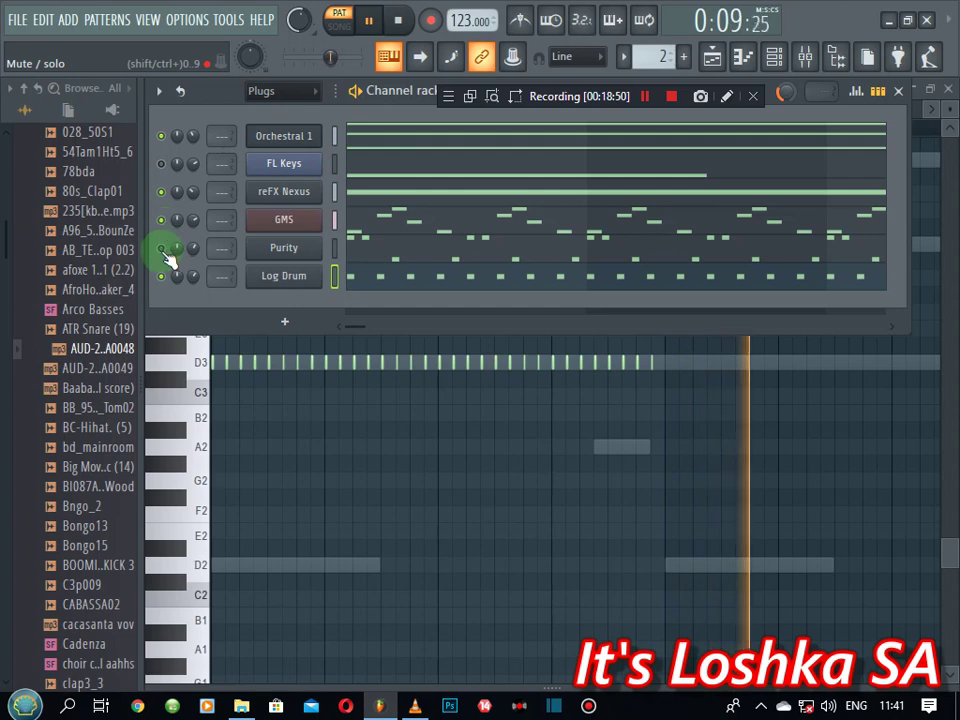
- Duplicate the Log Drum notes of bars 1 to 4 into bars 5 to 8 in the piano roll
click(388, 277)
drag(671, 131, 4, 182)
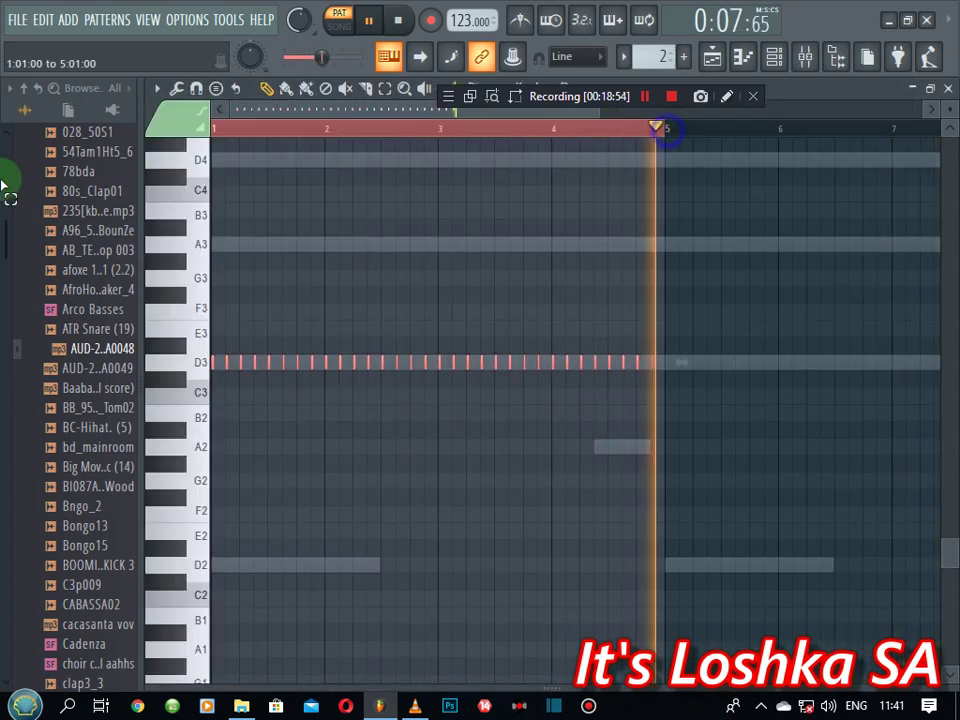
key(space)
scroll(391, 130, down, 3)
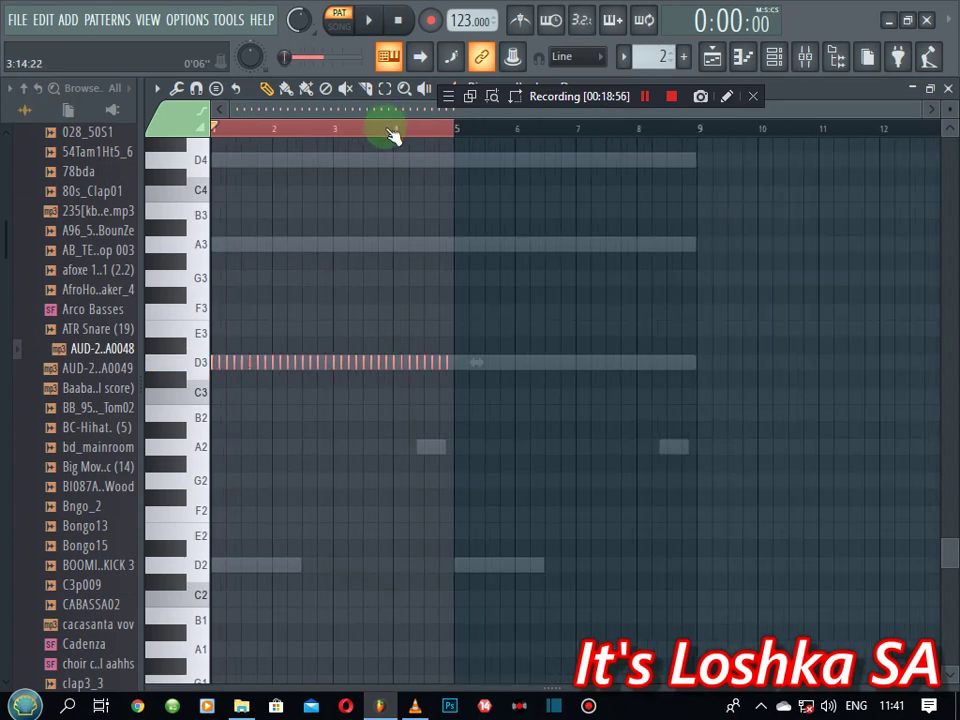
key(ctrl+b)
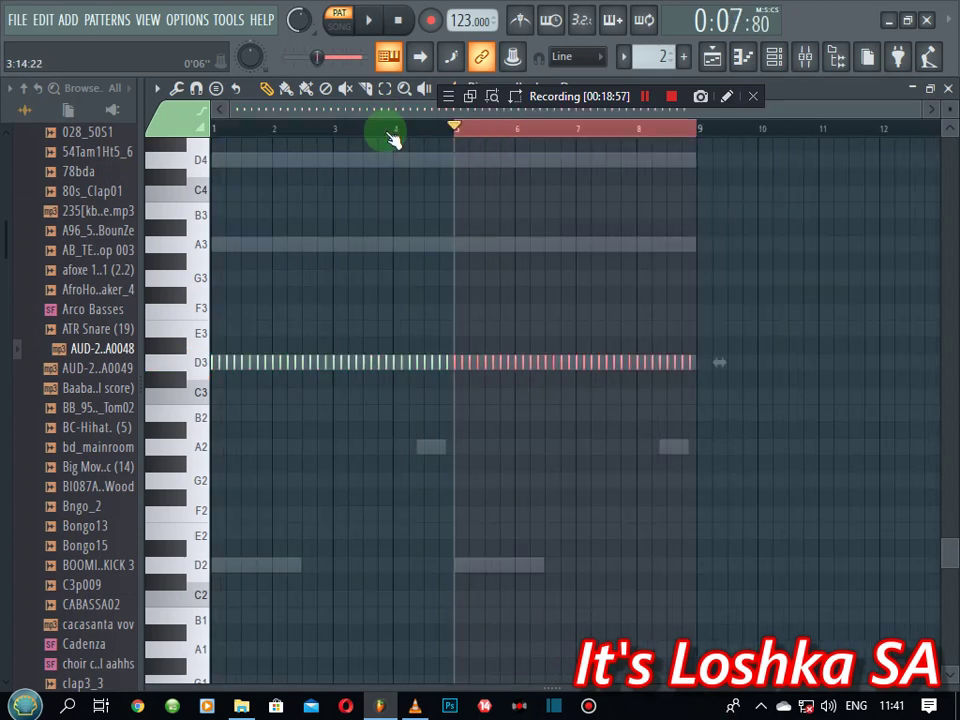
- Mute the reFX Nexus and GMS channels in the channel rack and play the pattern briefly
click(776, 58)
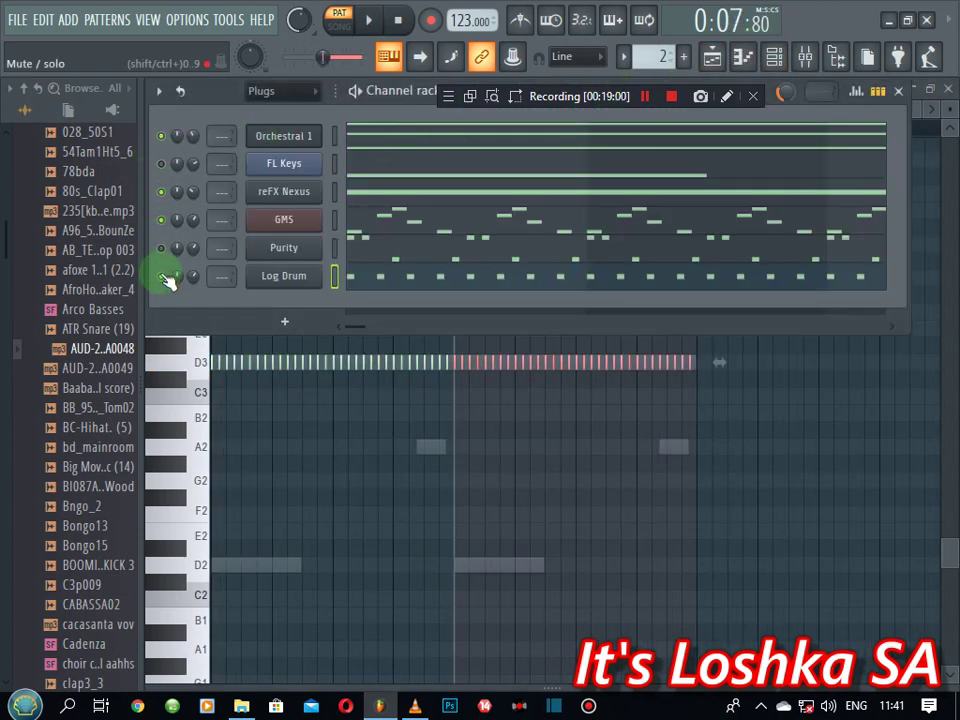
right_click(165, 278)
click(344, 118)
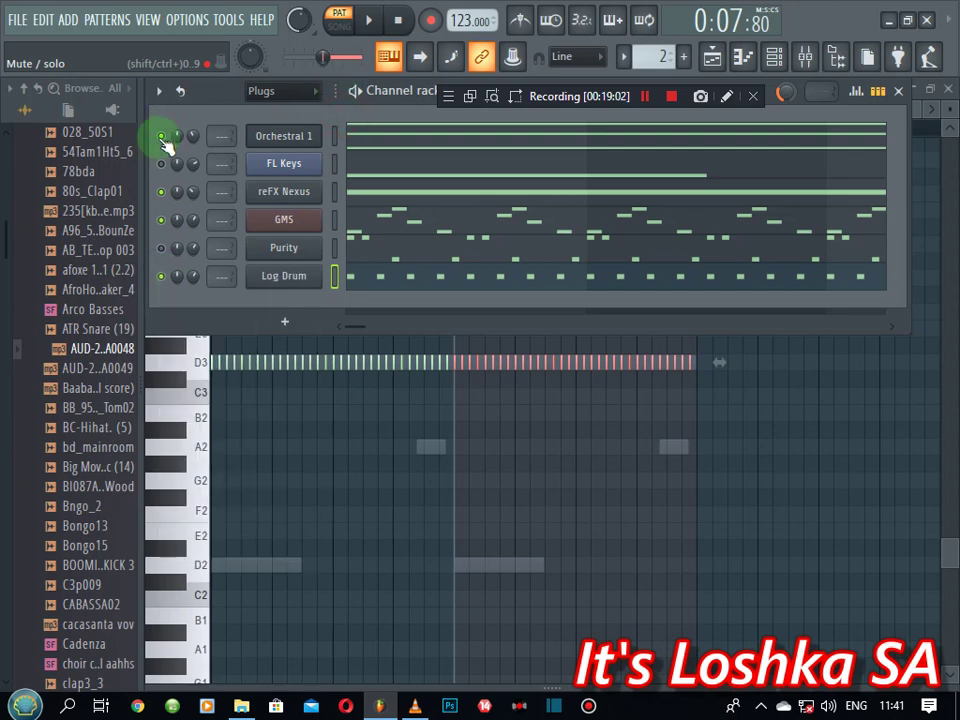
key(space)
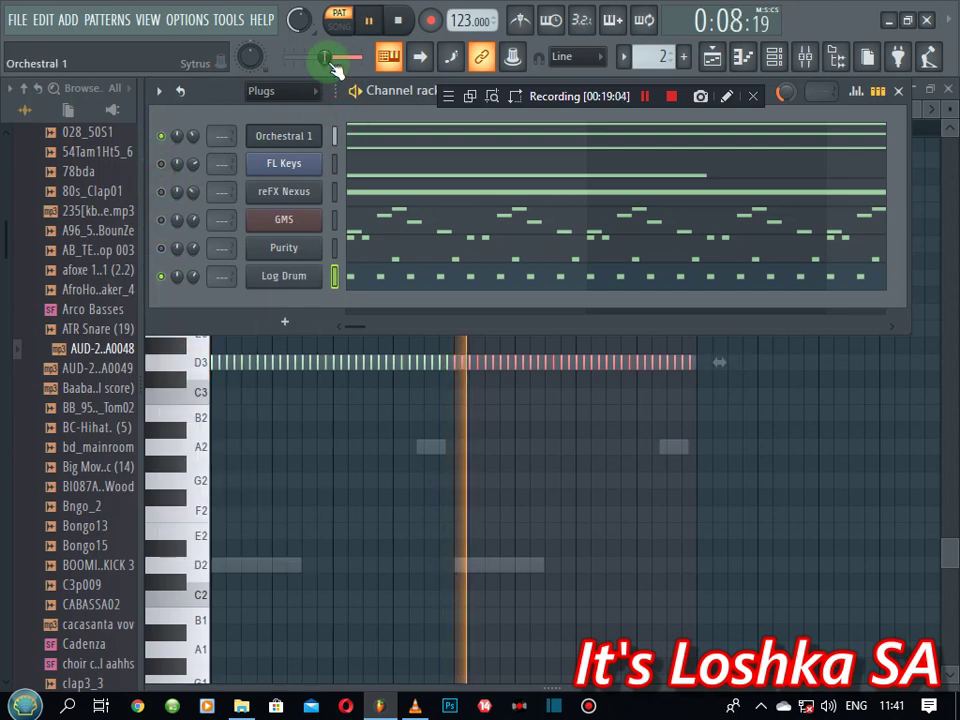
key(space)
- Switch playback to song mode, select pattern 1 and play the song
click(338, 25)
key(space)
key(space)
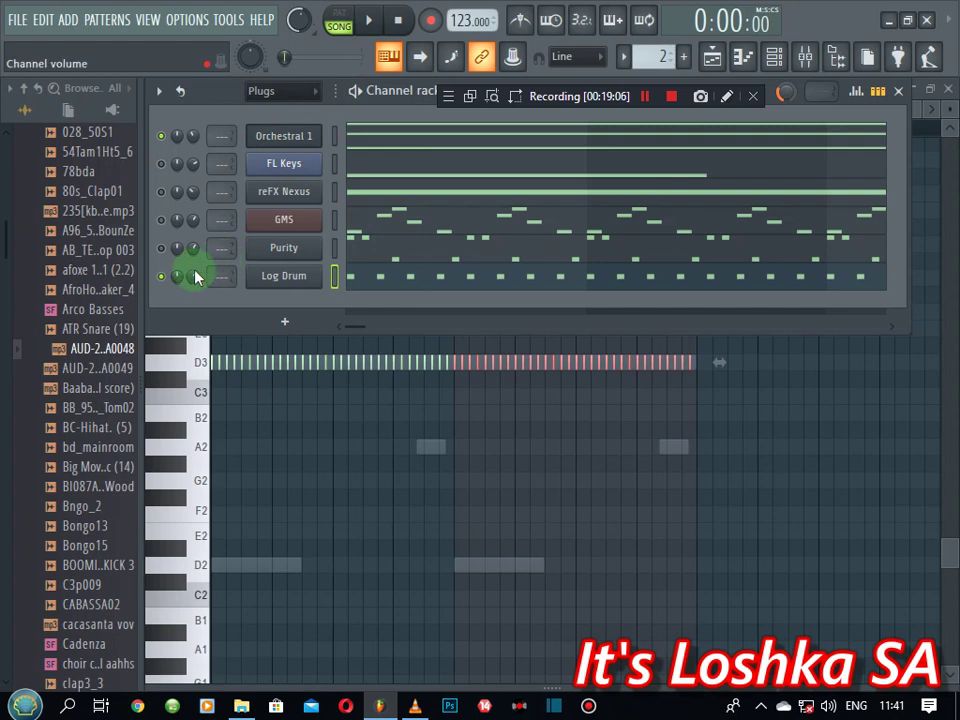
click(624, 60)
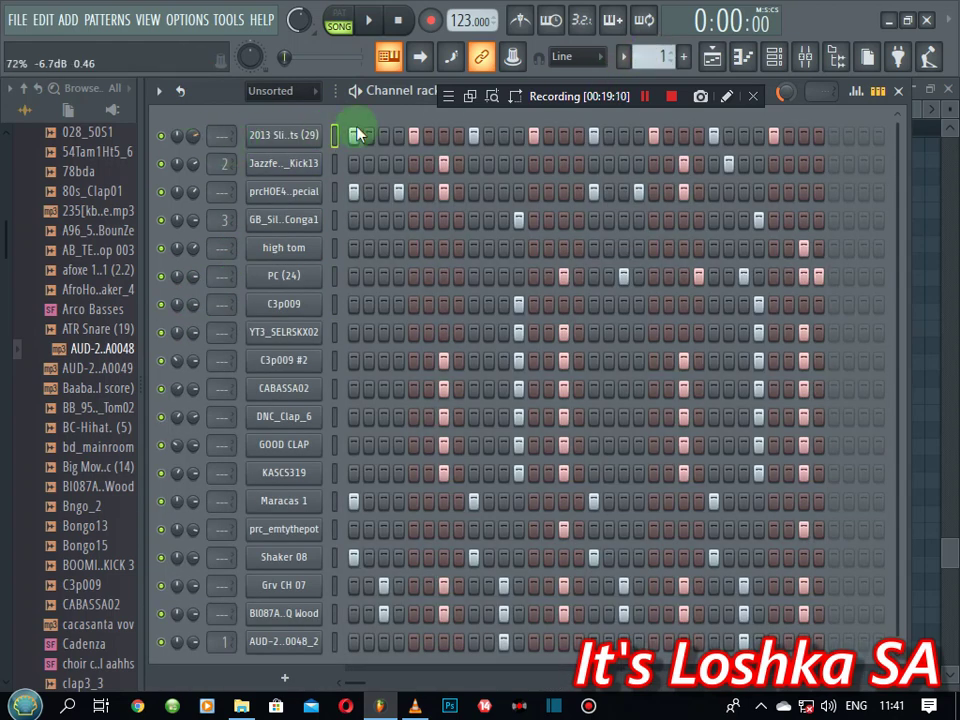
key(space)
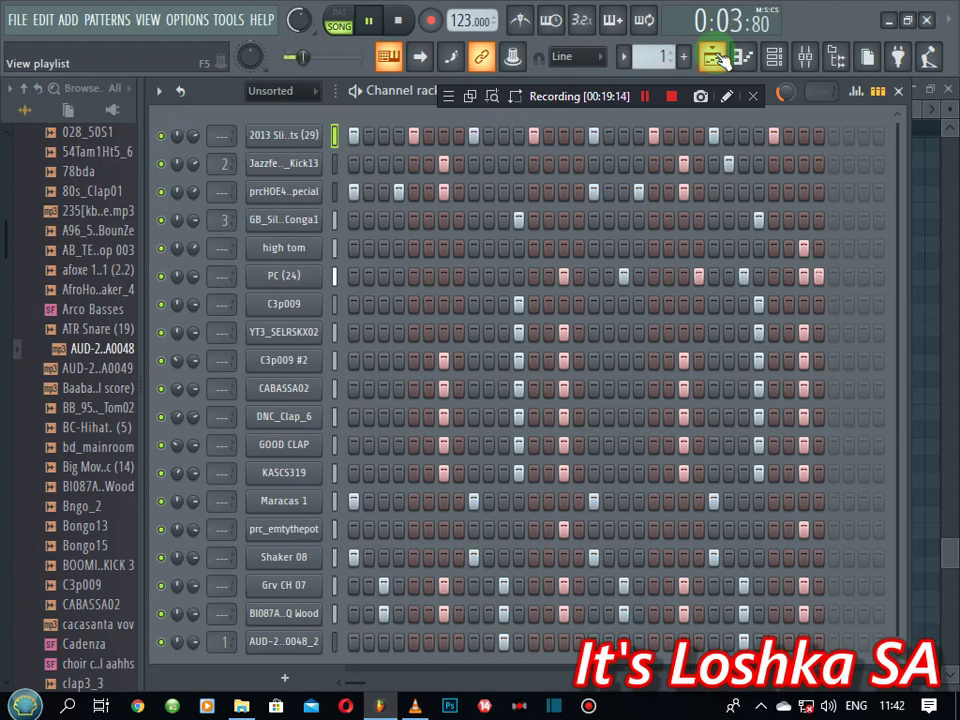
- Show the playlist behind the channel rack and switch to pattern 2
click(714, 58)
click(773, 57)
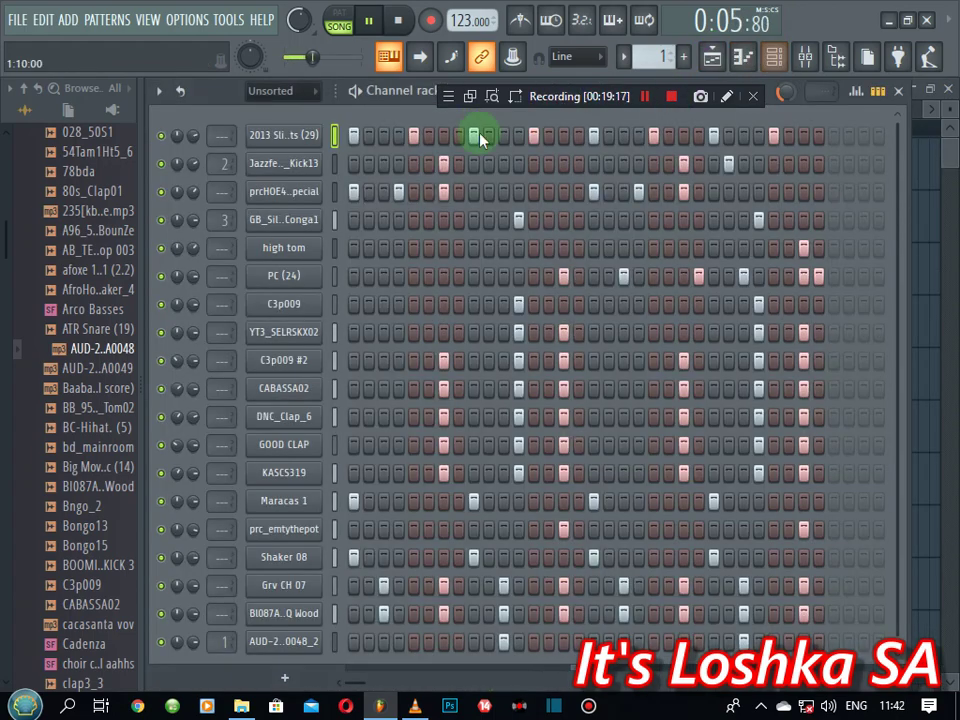
scroll(636, 56, up, 1)
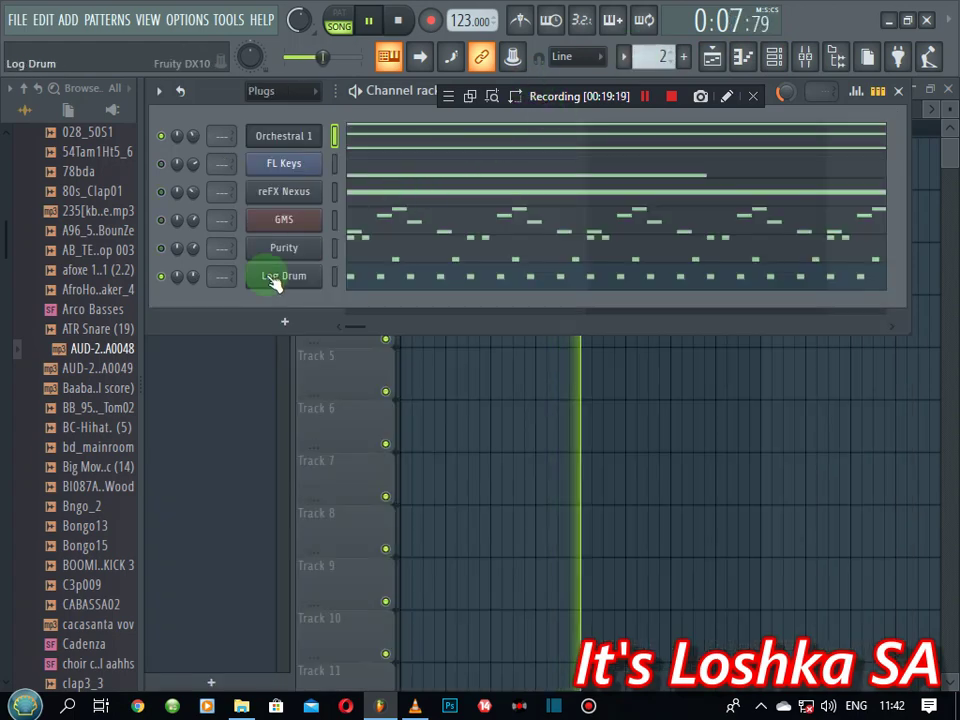
scroll(196, 280, up, 1)
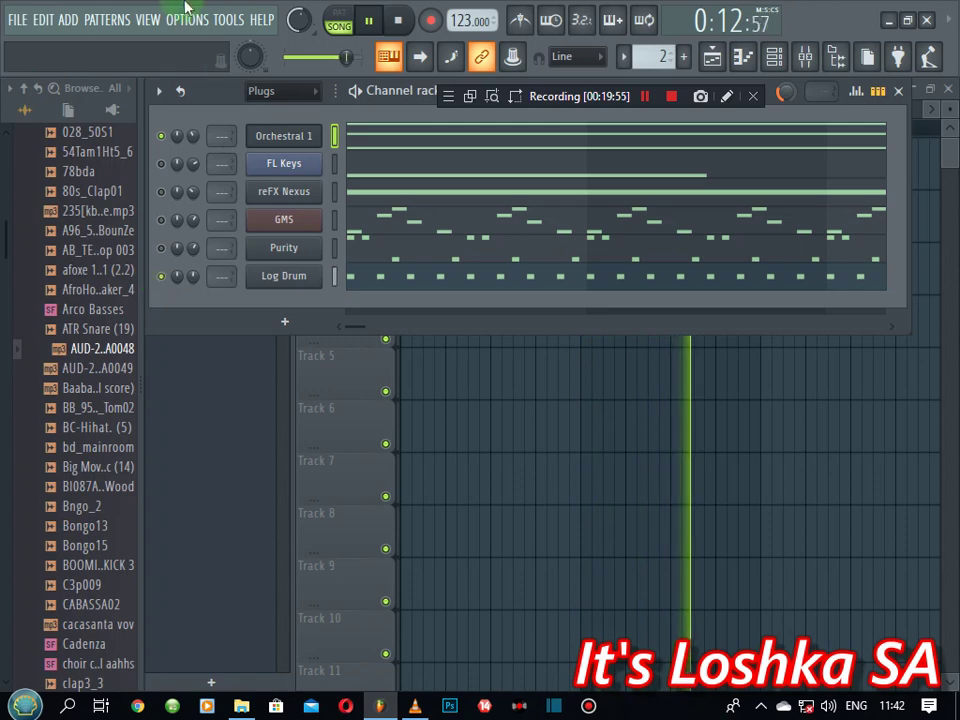
- Unmute the GMS, reFX Nexus and Purity channels one after another while the song plays
right_click(303, 22)
click(322, 36)
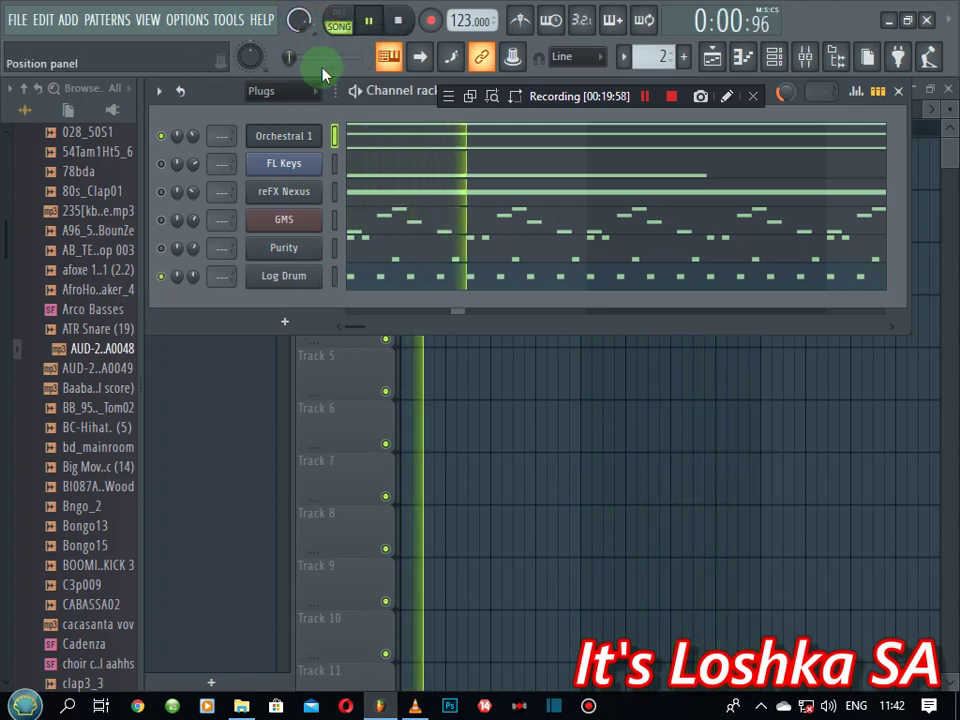
click(162, 220)
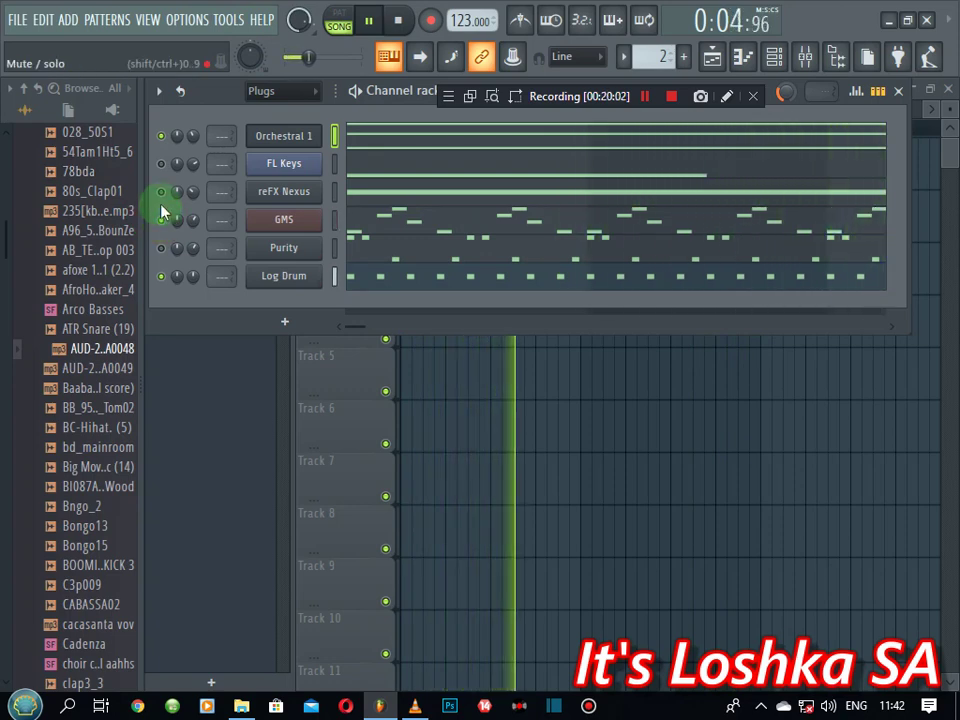
click(162, 192)
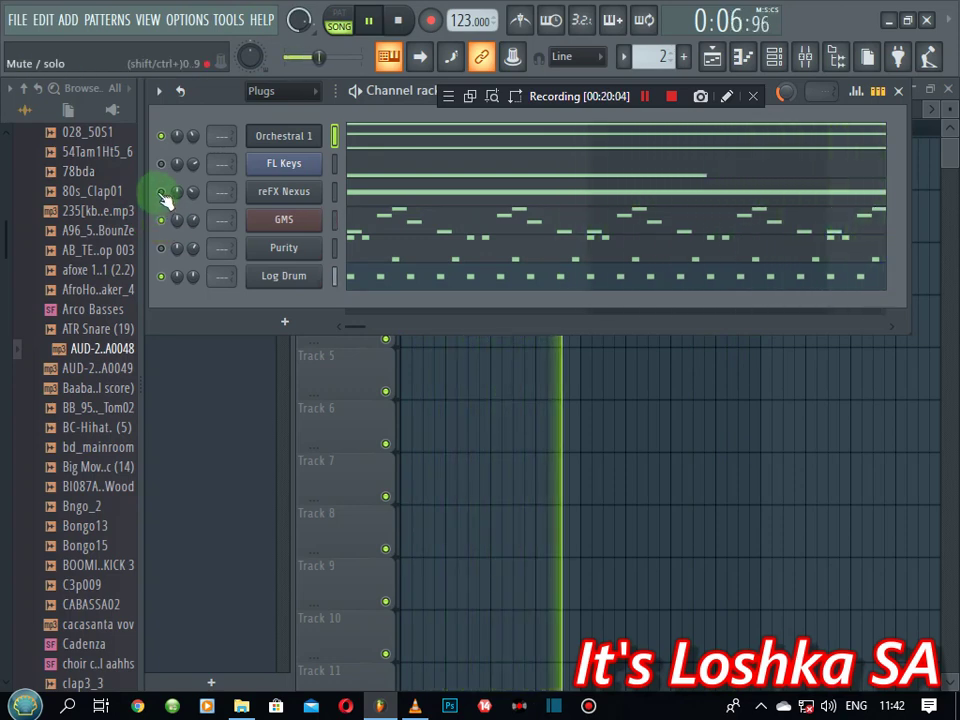
click(162, 246)
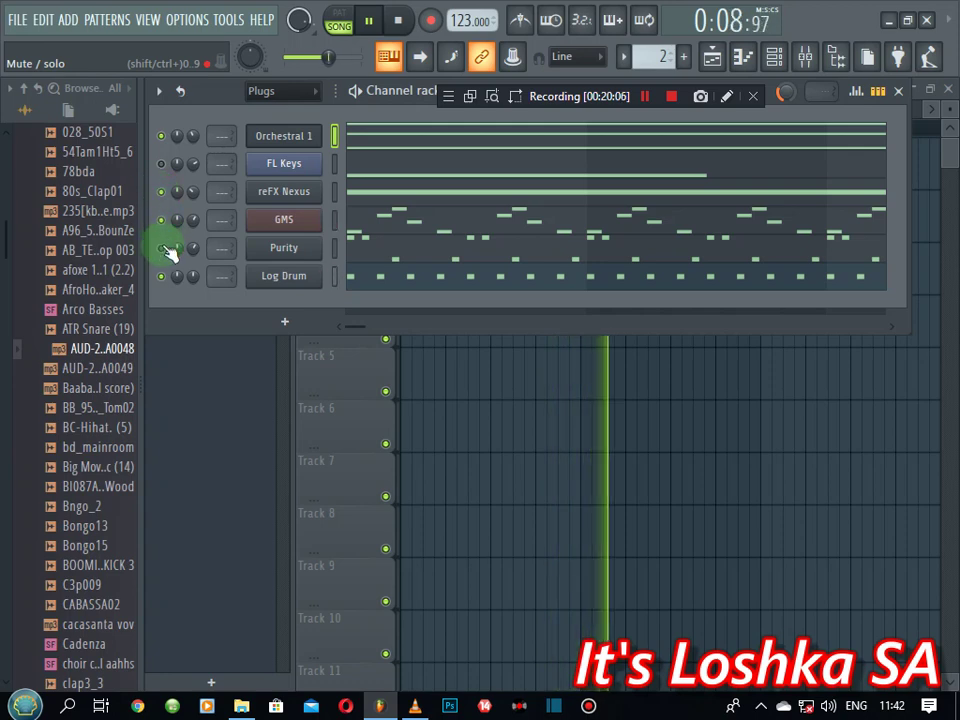
click(162, 249)
- Lower the Purity channel's volume and unmute the FL Keys channel in pattern 2
scroll(198, 251, down, 5)
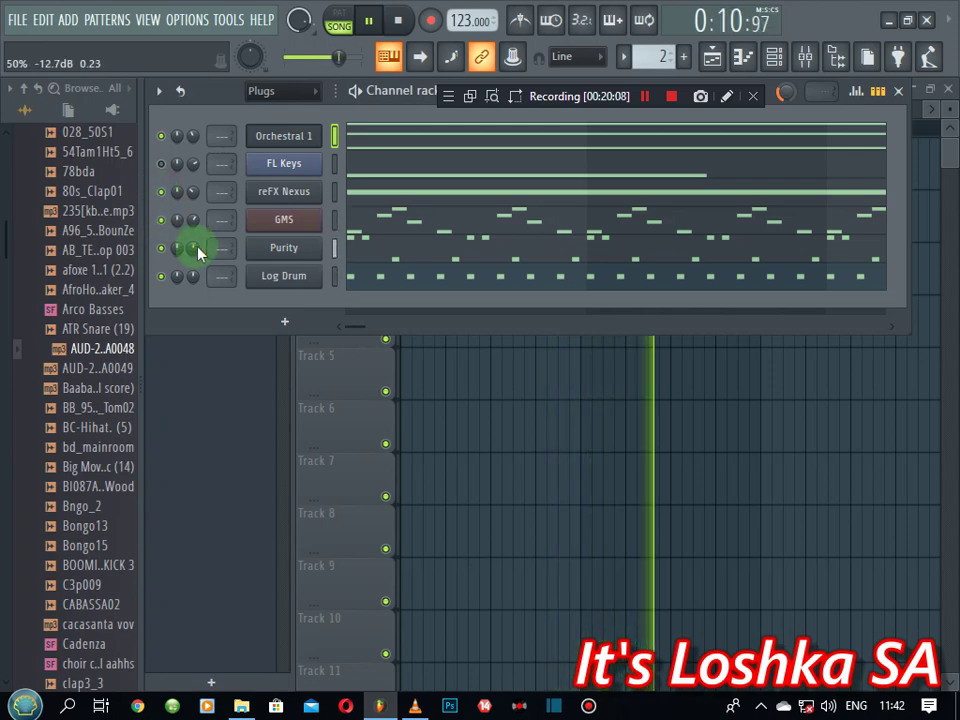
scroll(198, 252, down, 3)
scroll(198, 253, up, 1)
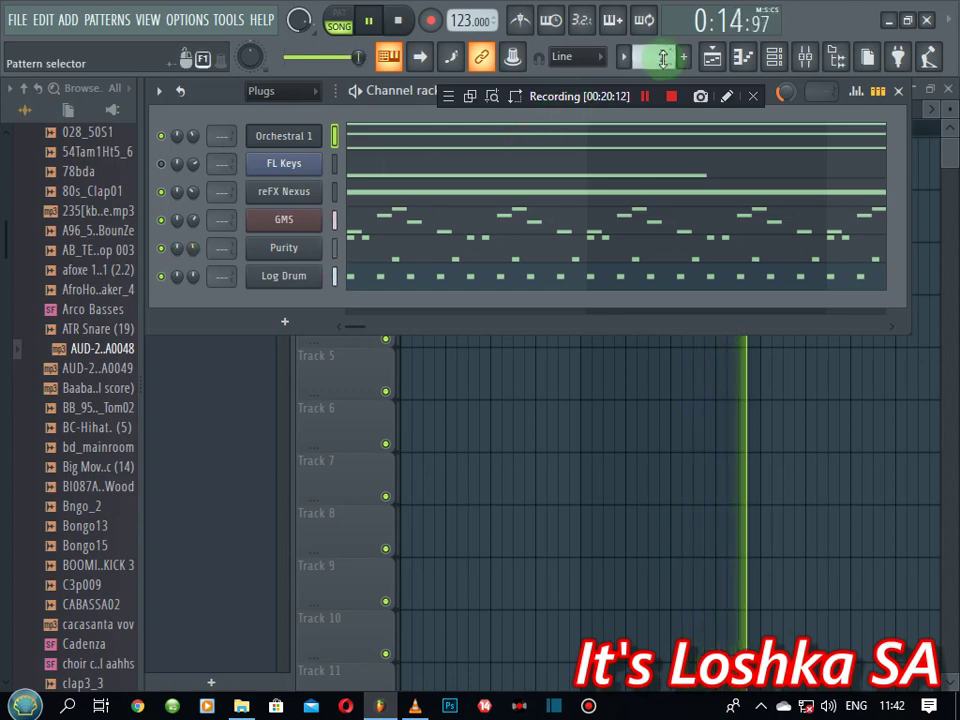
scroll(663, 58, down, 1)
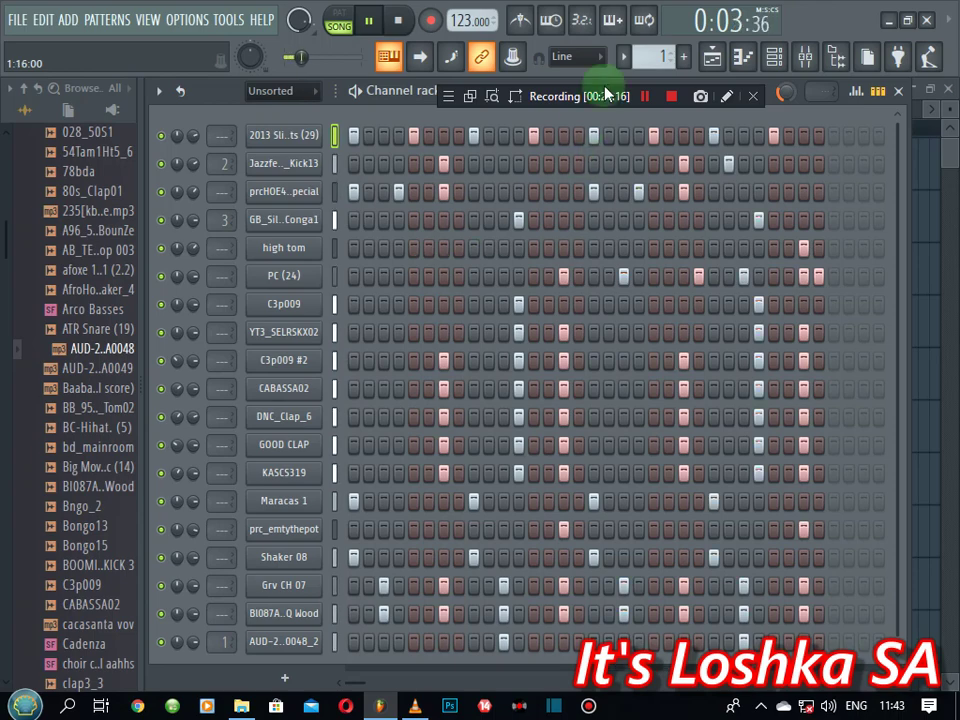
scroll(659, 58, up, 1)
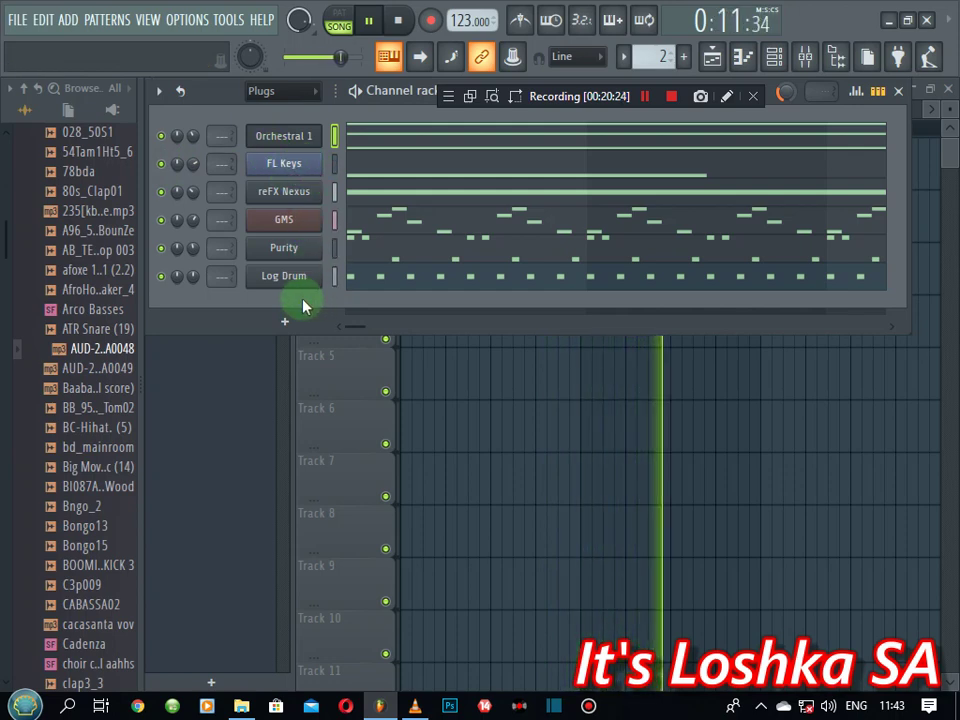
- Add a new GMS synth channel and move its plugin window clear of the channel rack's upper rows
click(284, 321)
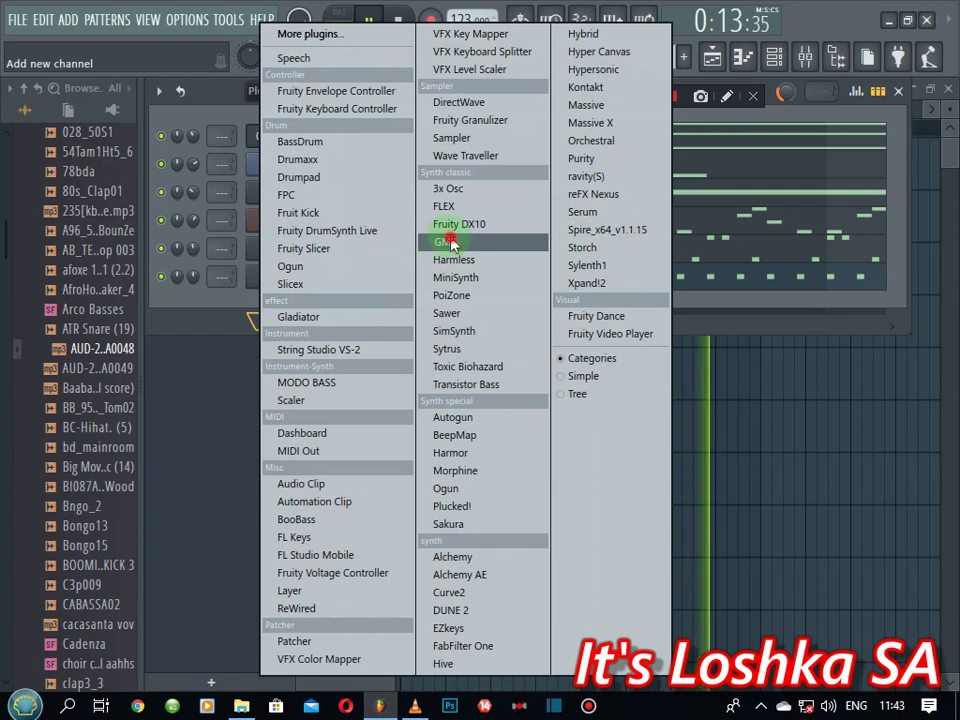
click(449, 243)
drag(603, 350, 390, 199)
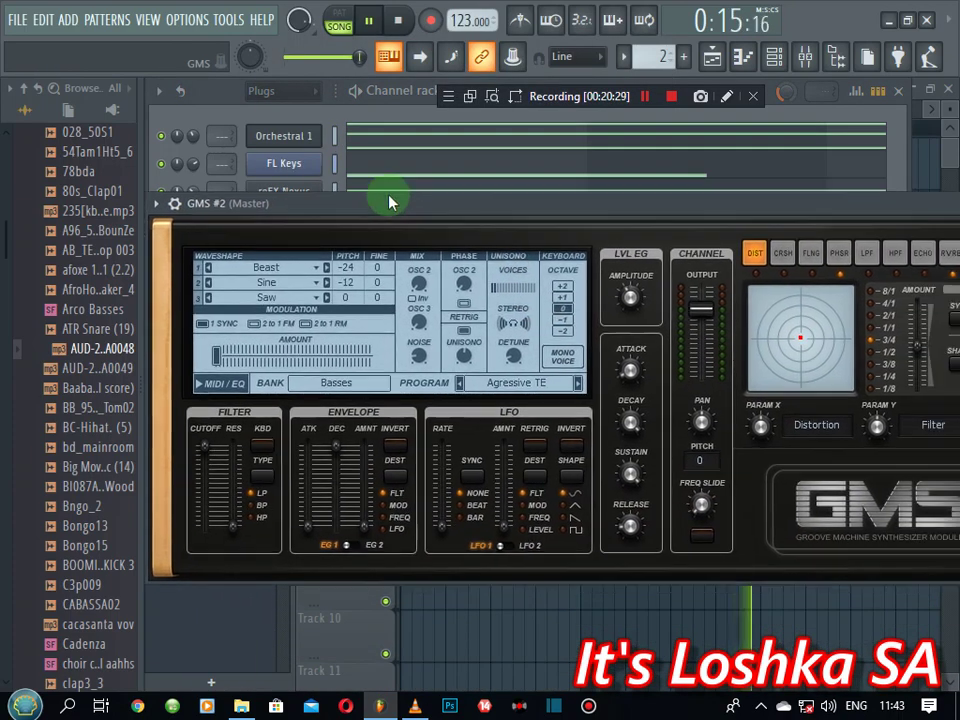
- Load the Analog Bass 4 TE preset from the Basses bank into the new GMS synth
click(333, 370)
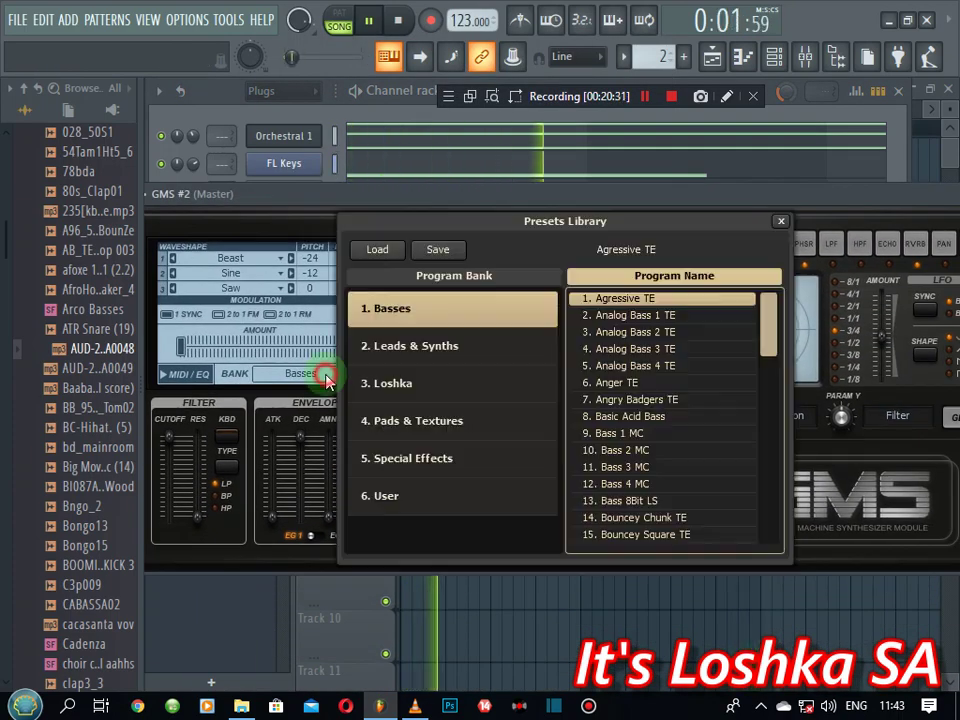
click(437, 354)
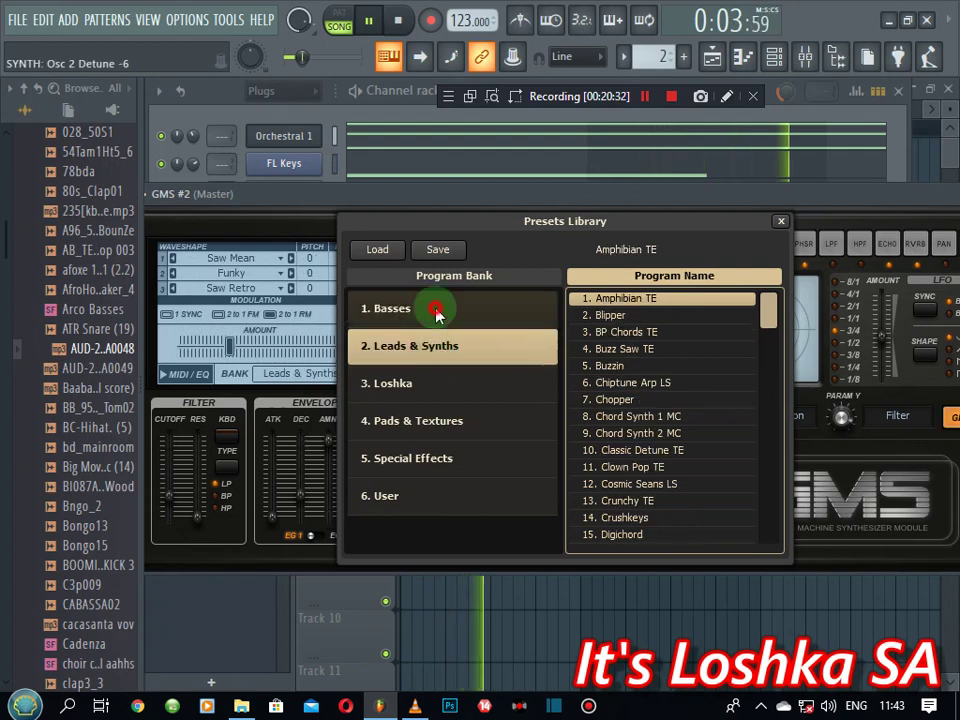
click(437, 311)
double_click(615, 365)
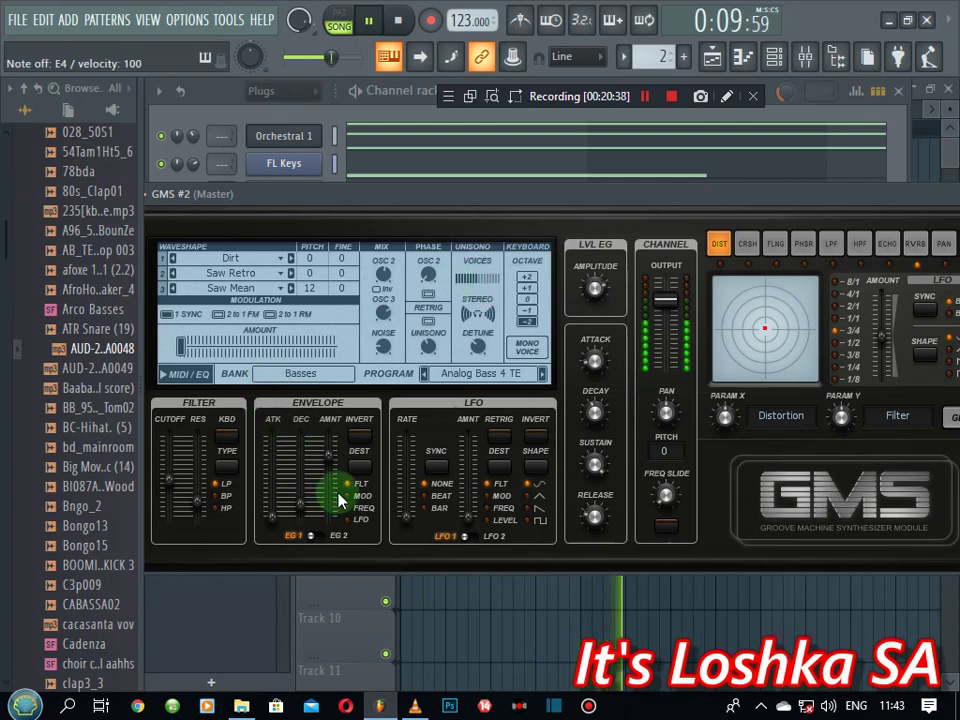
- Open the new GMS channel's piano roll
drag(364, 201, 474, 251)
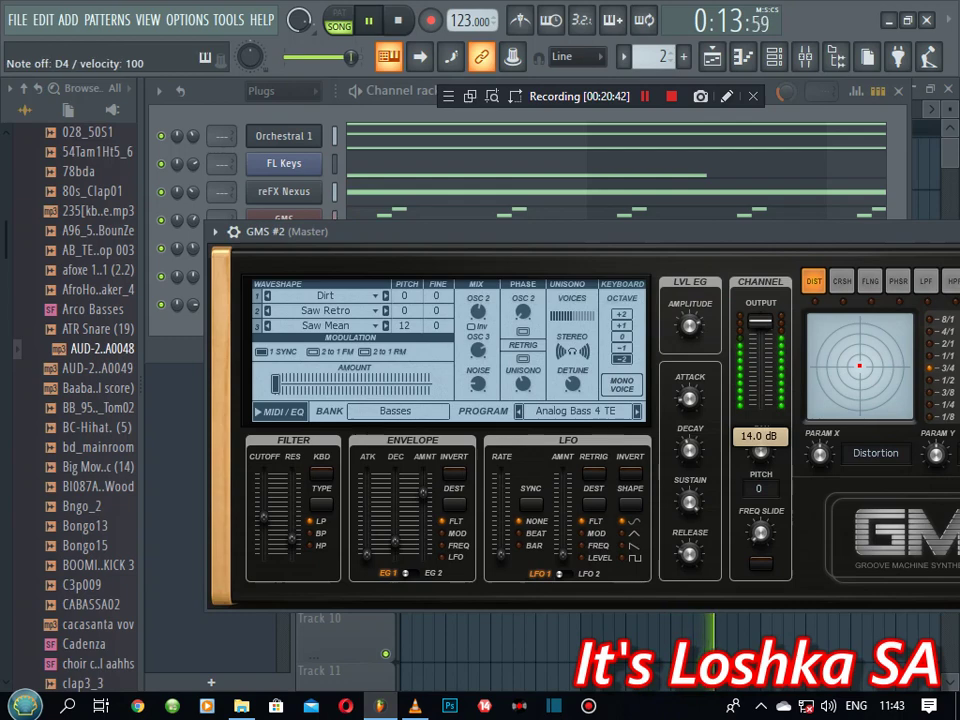
click(415, 113)
right_click(310, 300)
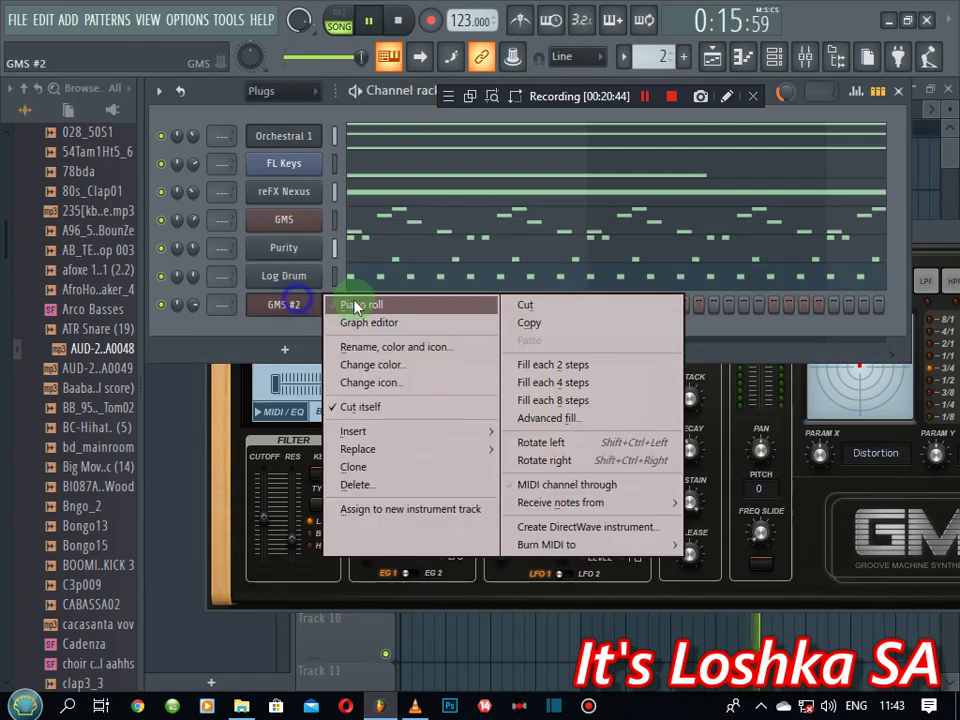
click(345, 306)
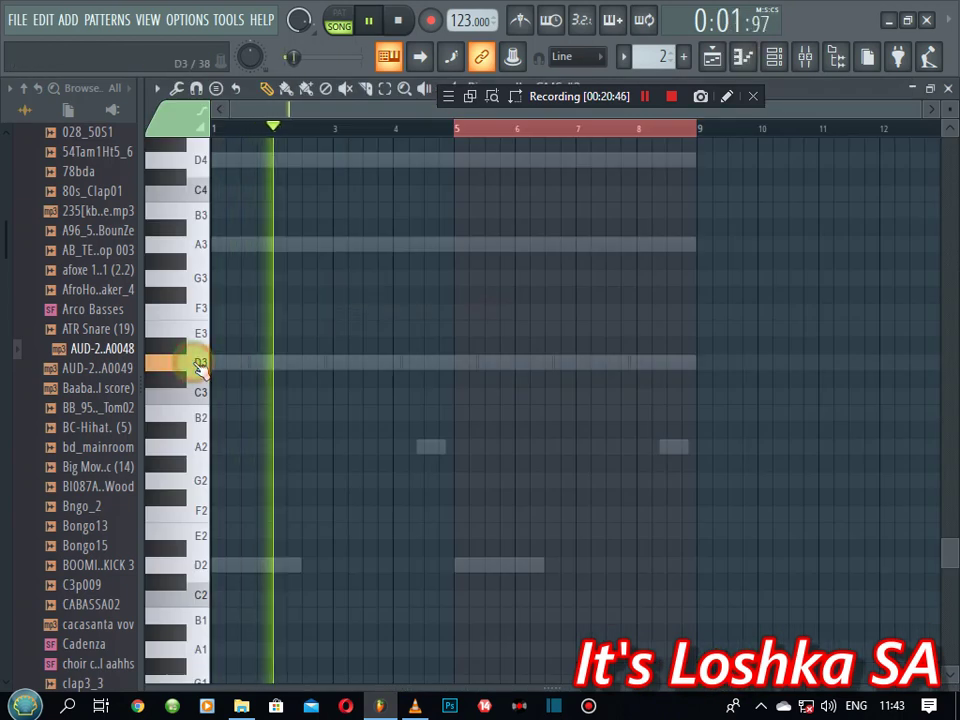
- Audition the D4 key with the new bass sound in the piano roll
click(202, 162)
scroll(202, 170, up, 2)
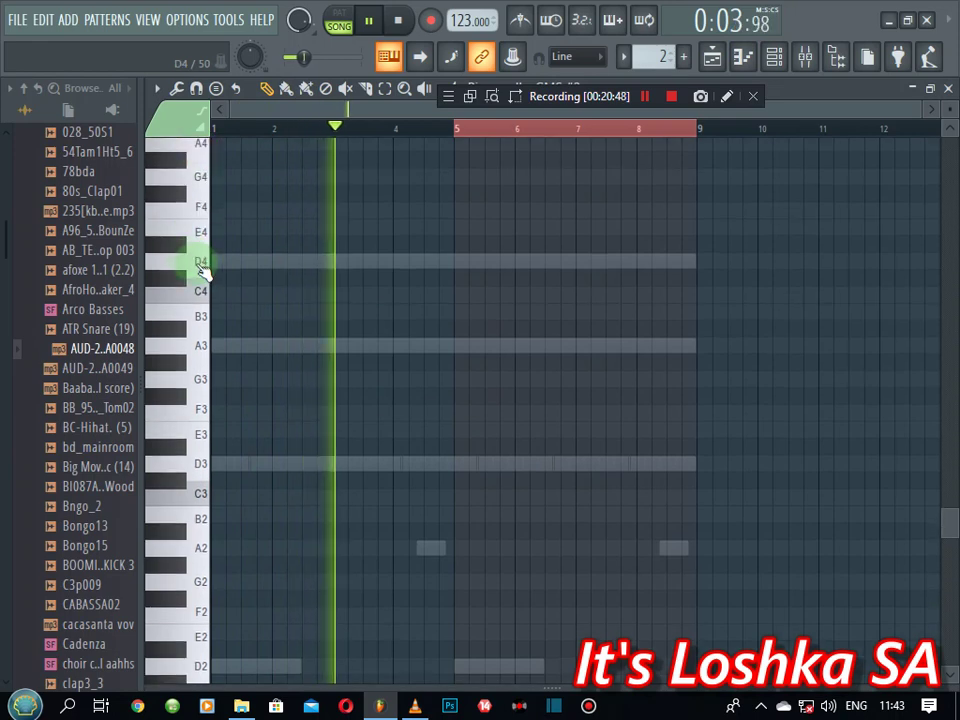
click(203, 267)
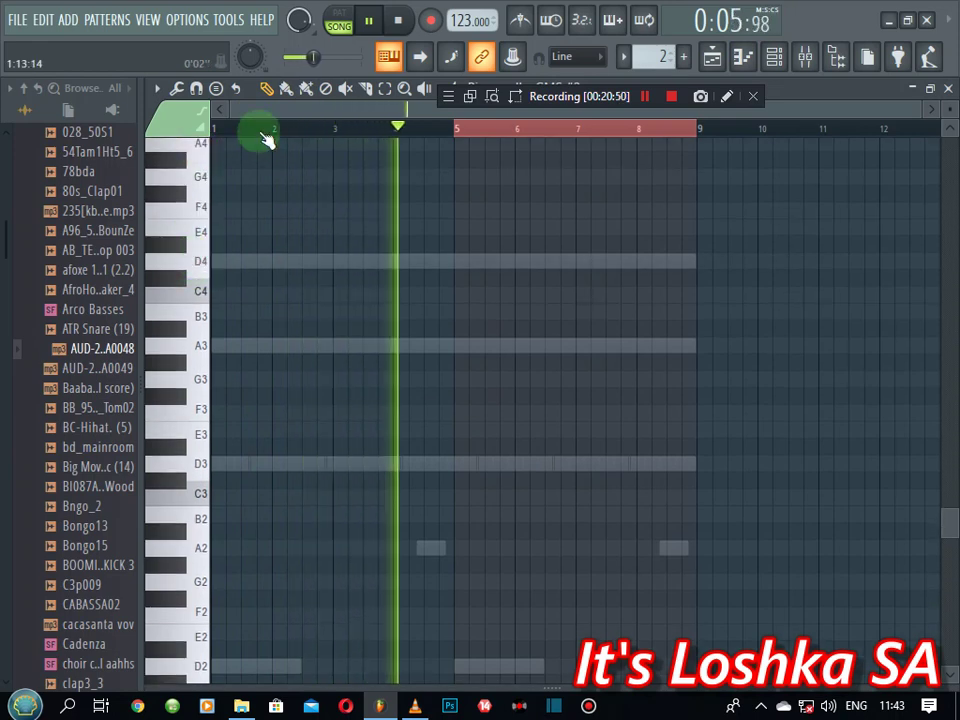
- Place a D4 bass note at the start of bar 1 with a length of 1:00:12 and play it back
scroll(261, 132, up, 4)
drag(390, 110, 190, 120)
key(space)
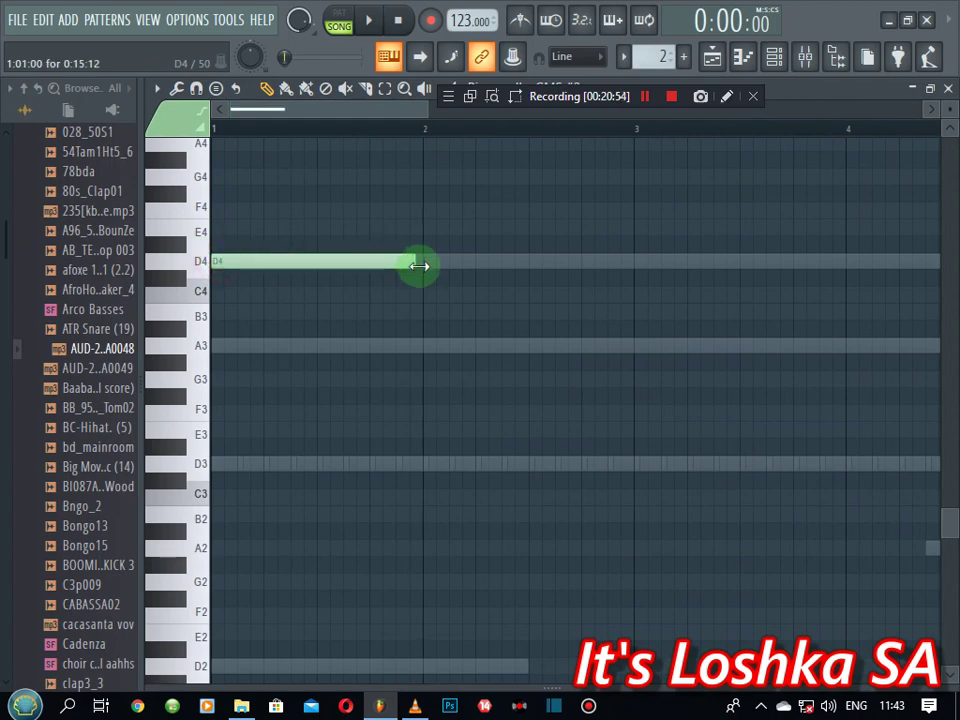
drag(426, 272, 428, 264)
key(space)
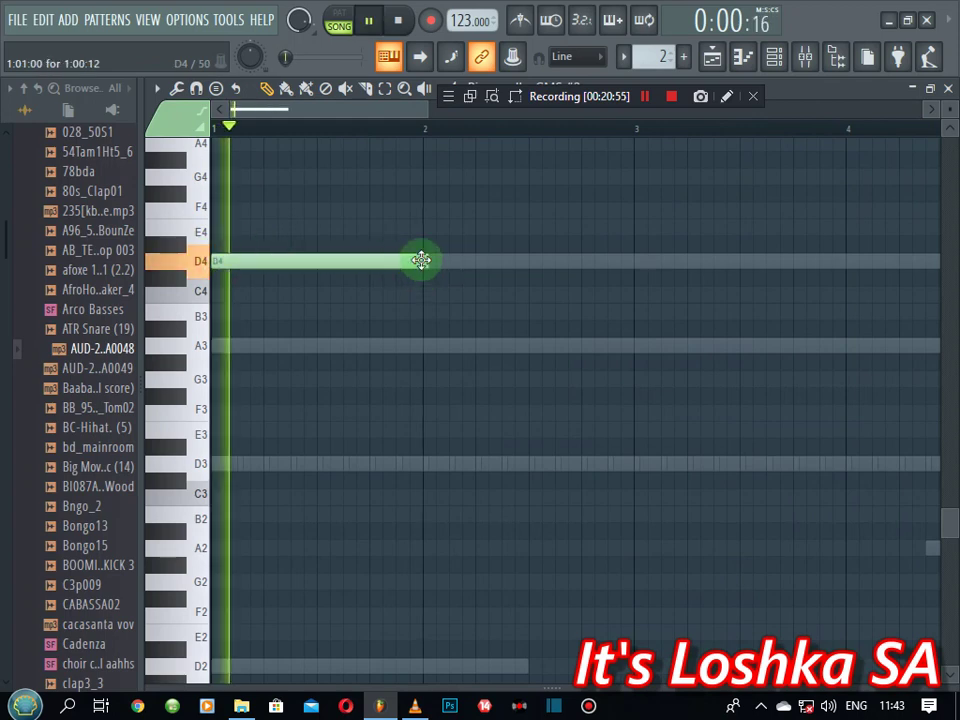
- Audition the G4 and A3 keys against the looping D4 bass note
click(198, 180)
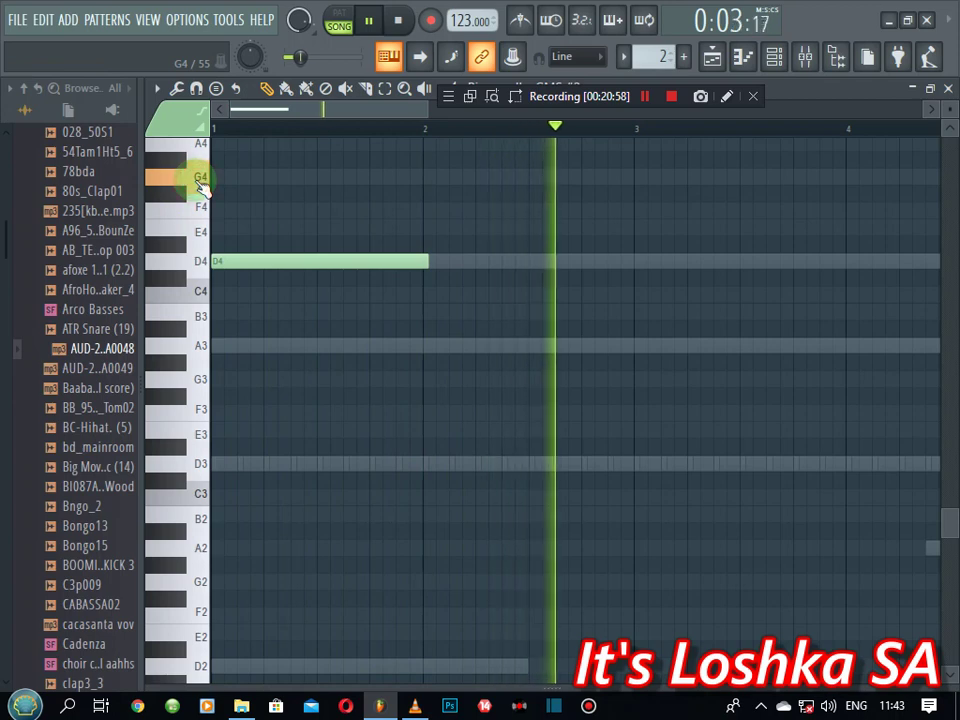
key(space)
key(space)
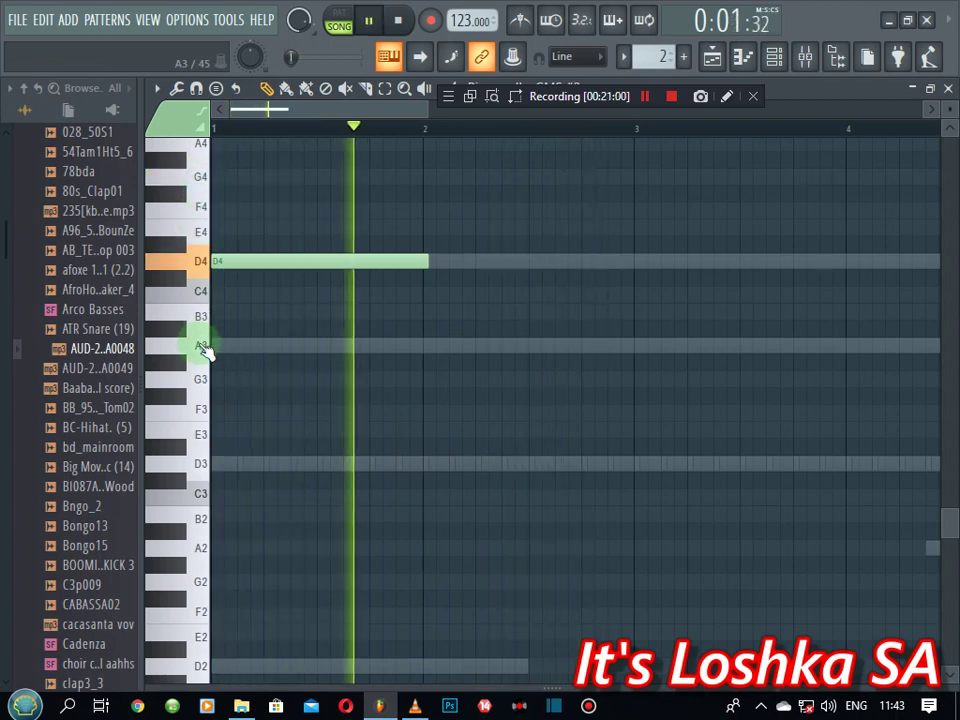
click(200, 345)
key(space)
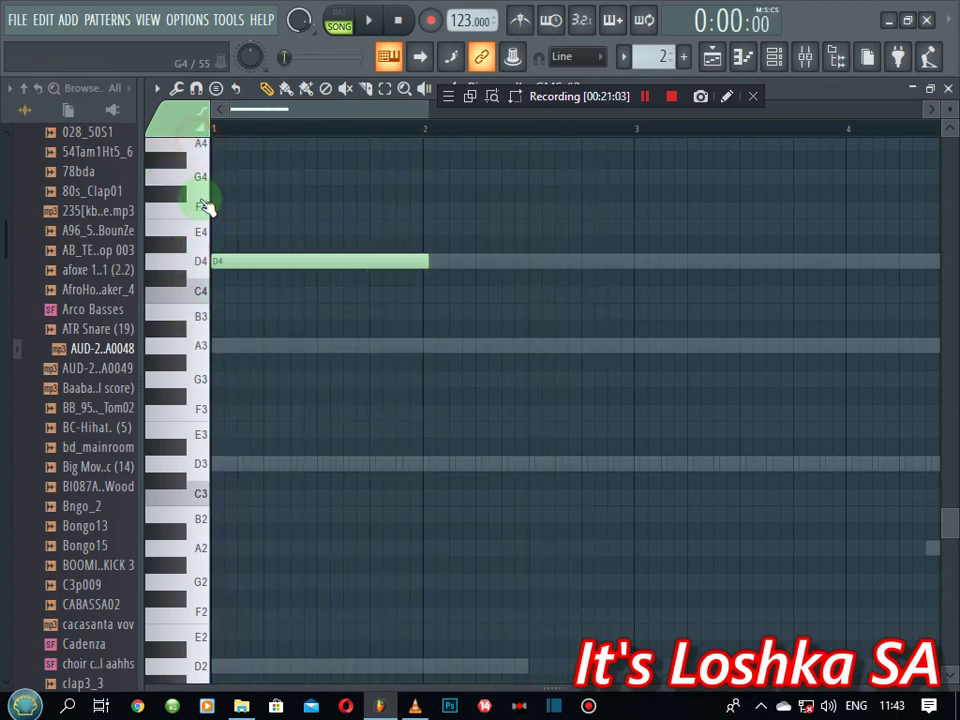
scroll(203, 230, up, 3)
key(space)
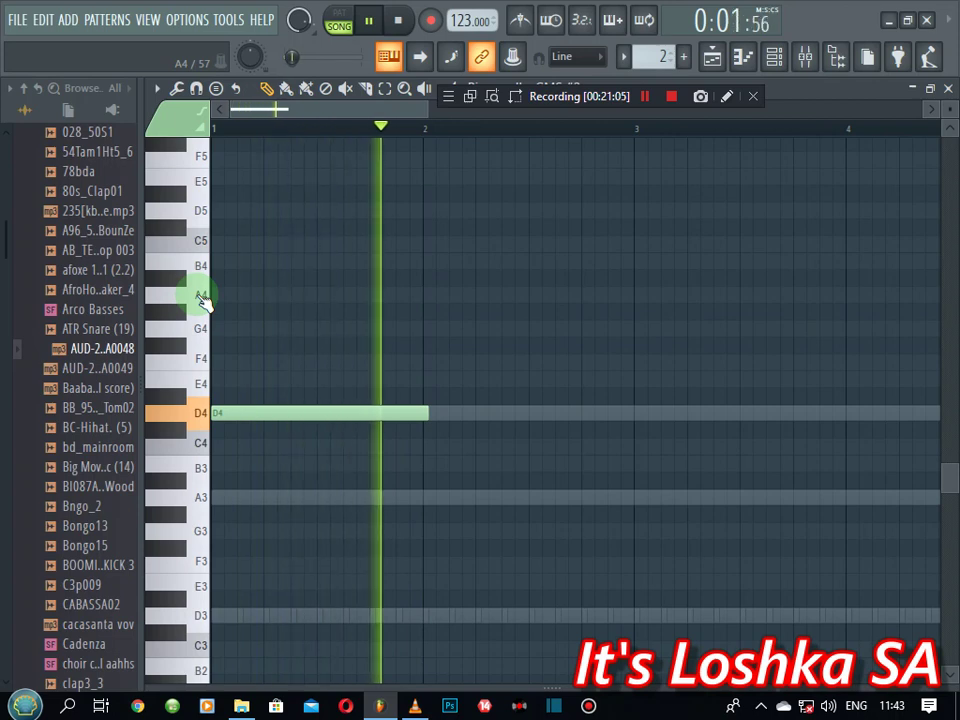
- Add a short A4 note at 1:15:00 with slide and portamento enabled, and stretch the D4 note to about bar 3
click(397, 295)
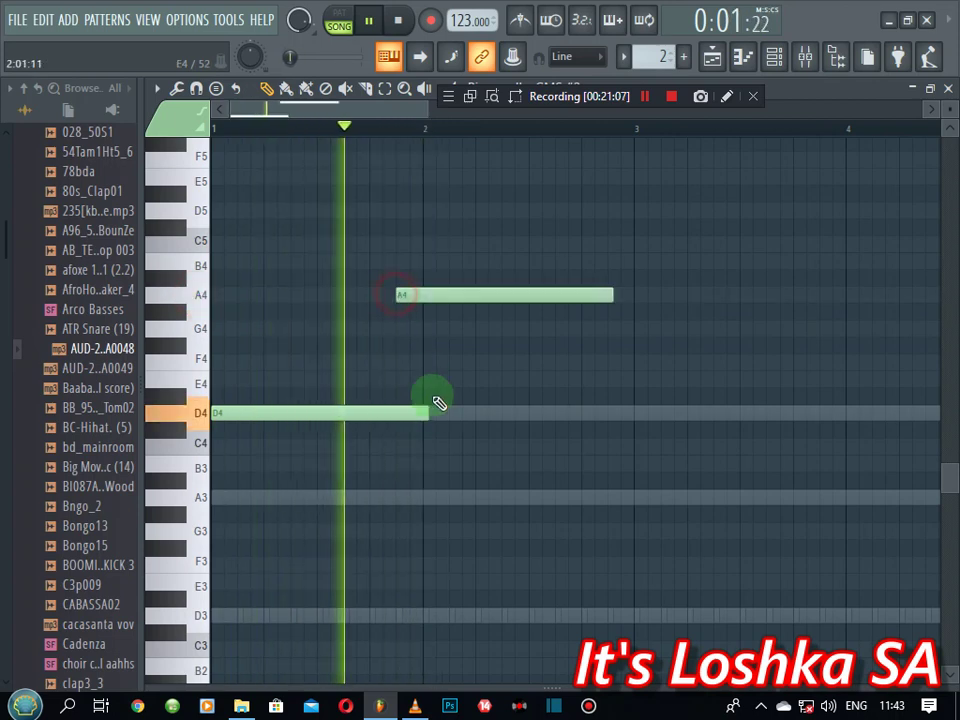
key(space)
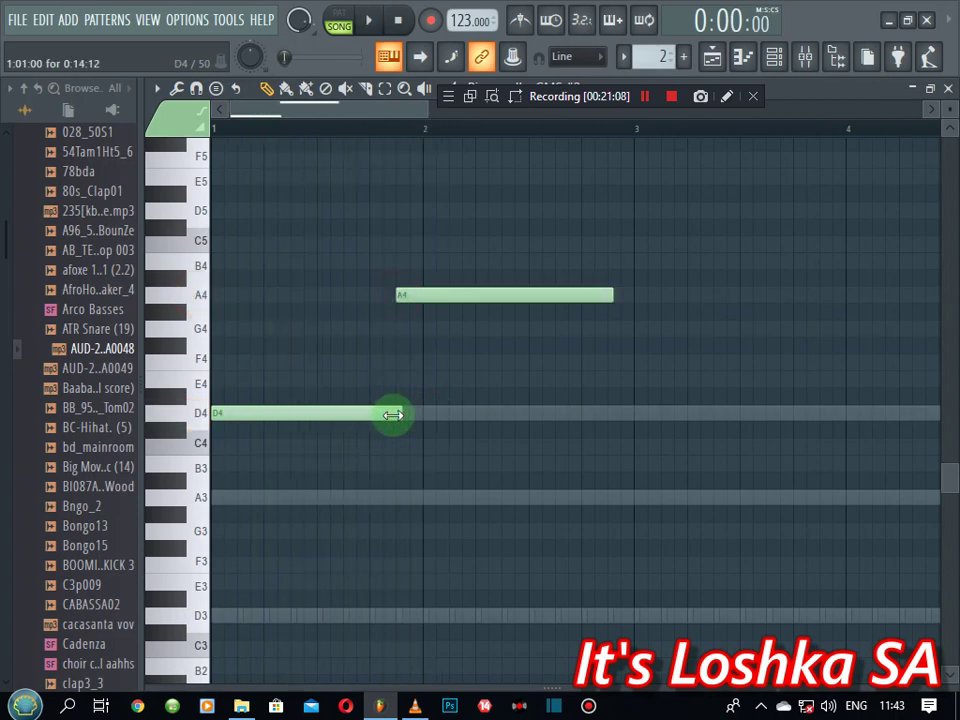
double_click(408, 295)
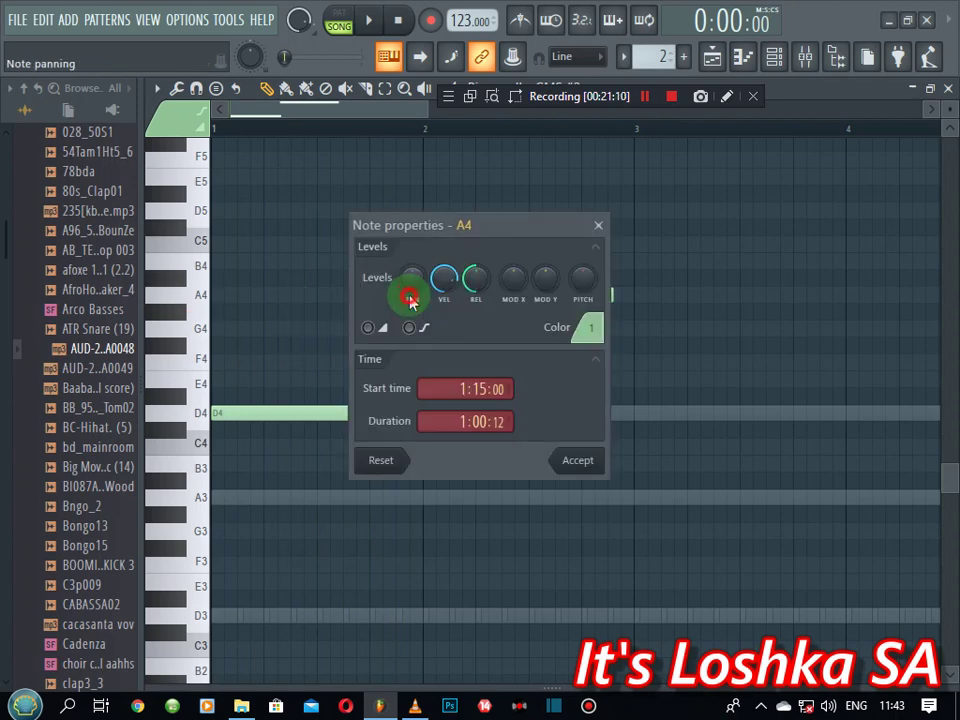
click(577, 462)
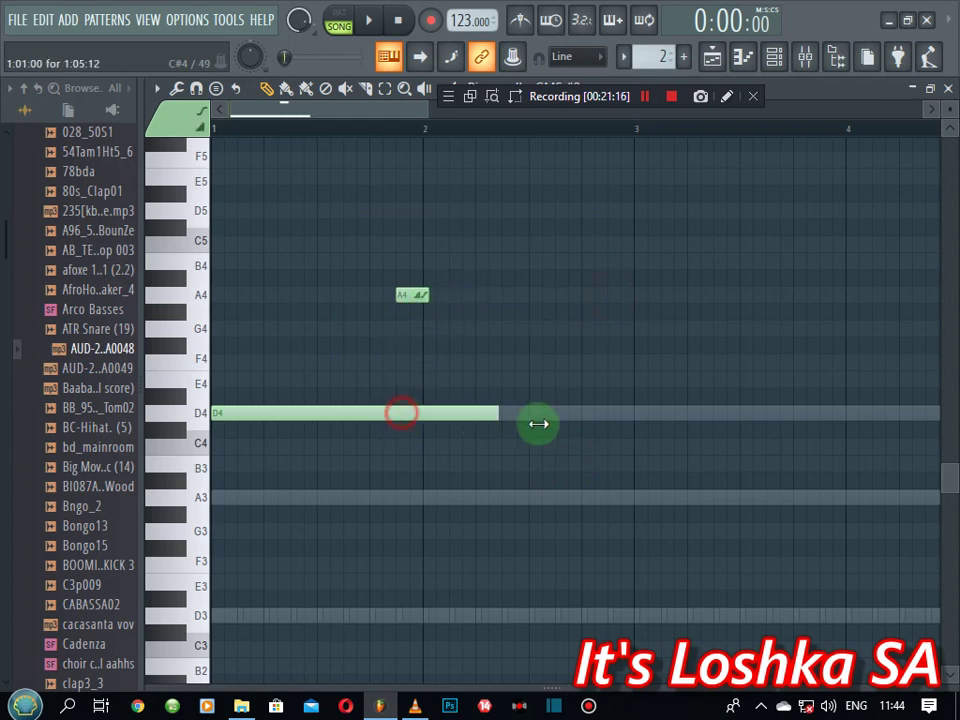
key(space)
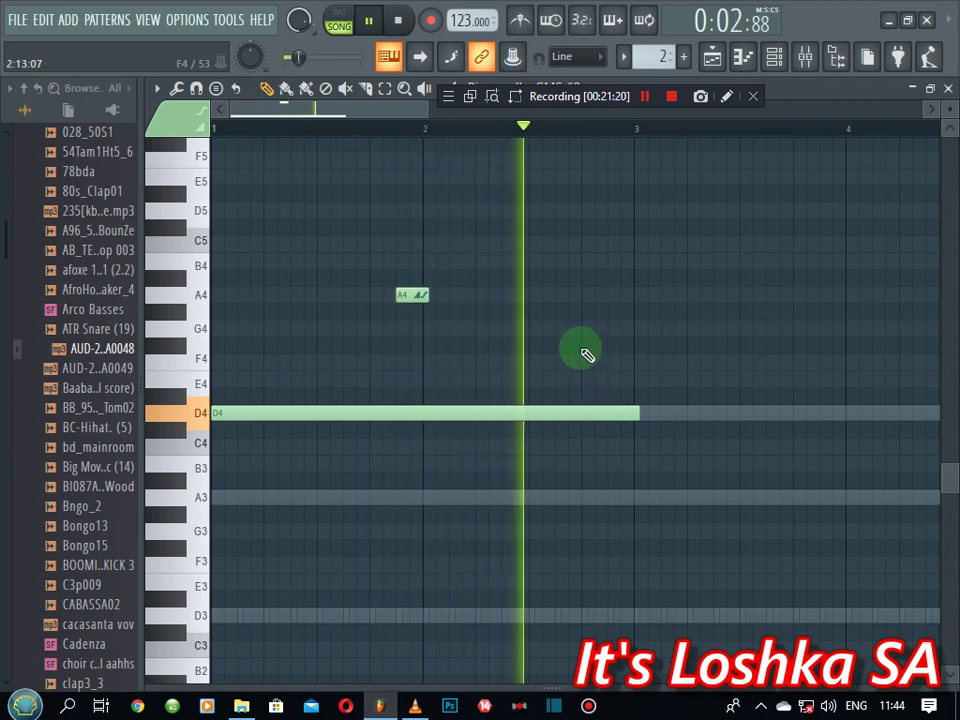
- Audition the F4, G4 and D5 keys over the playing bass notes to find the next pitch
click(199, 354)
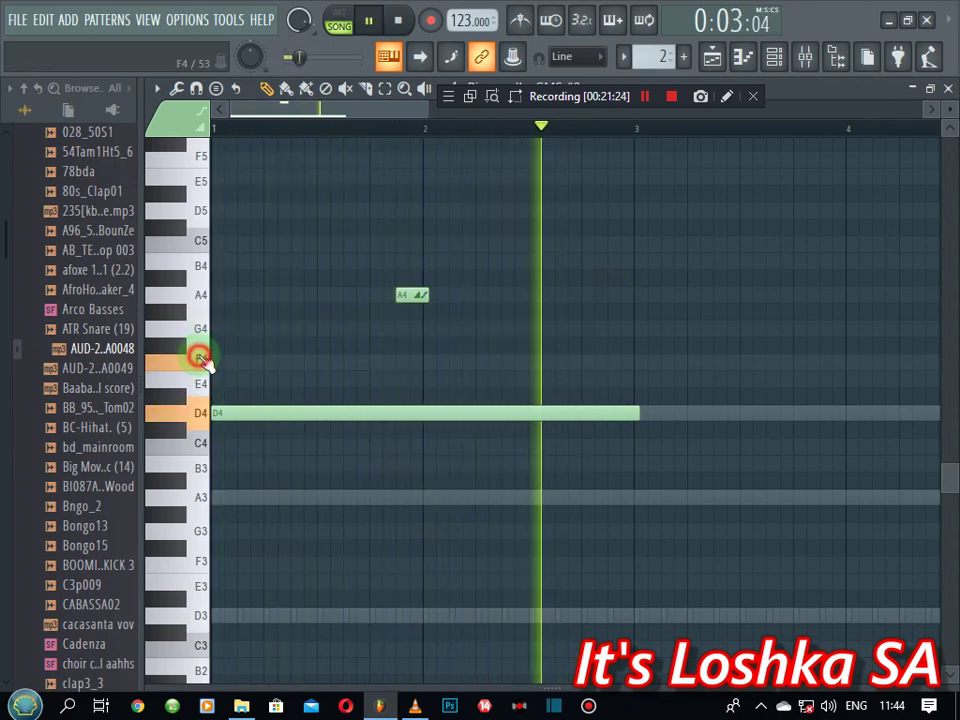
key(space)
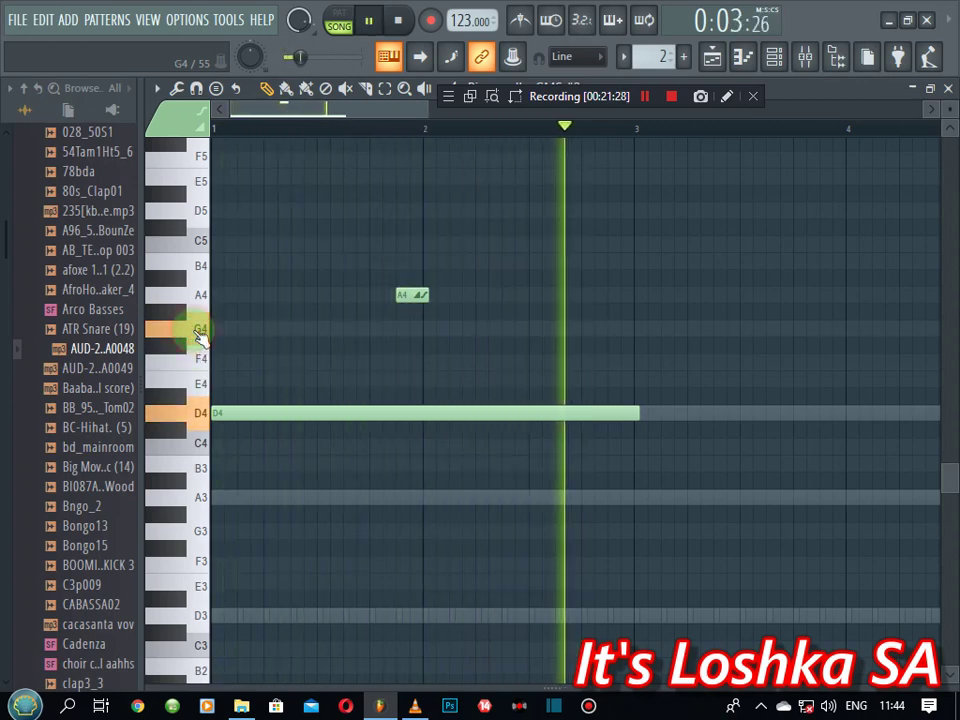
key(space)
key(space)
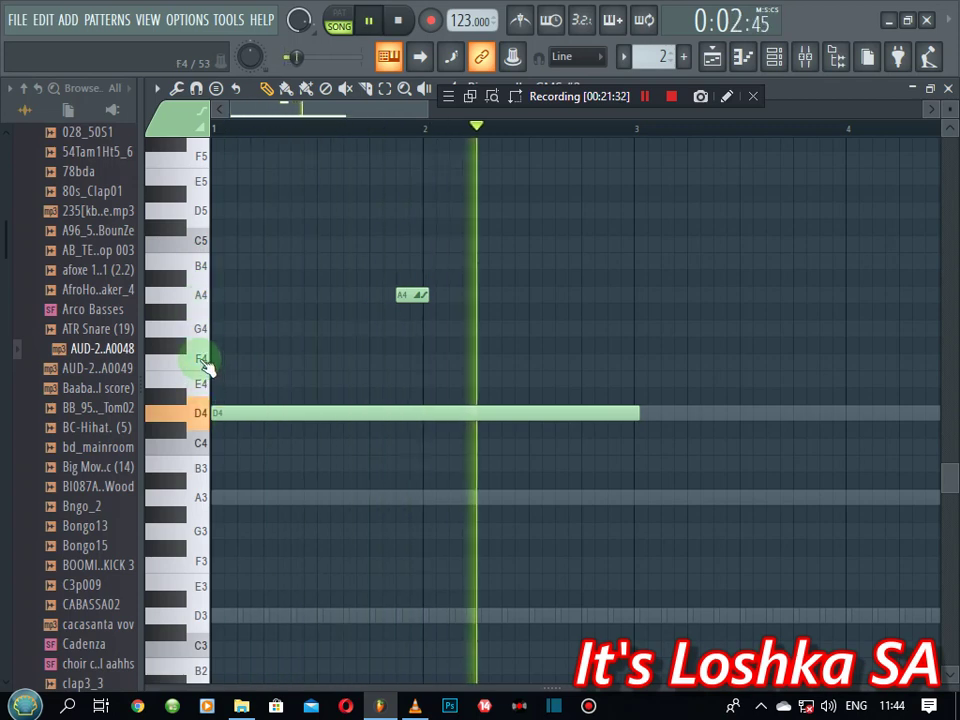
click(203, 362)
key(space)
click(200, 333)
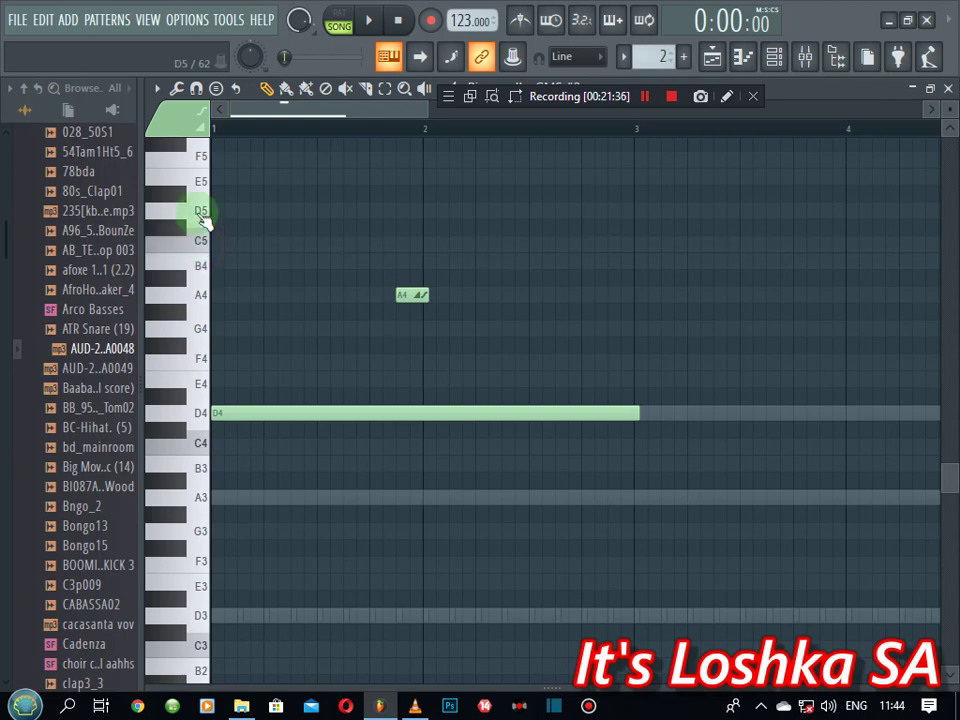
key(space)
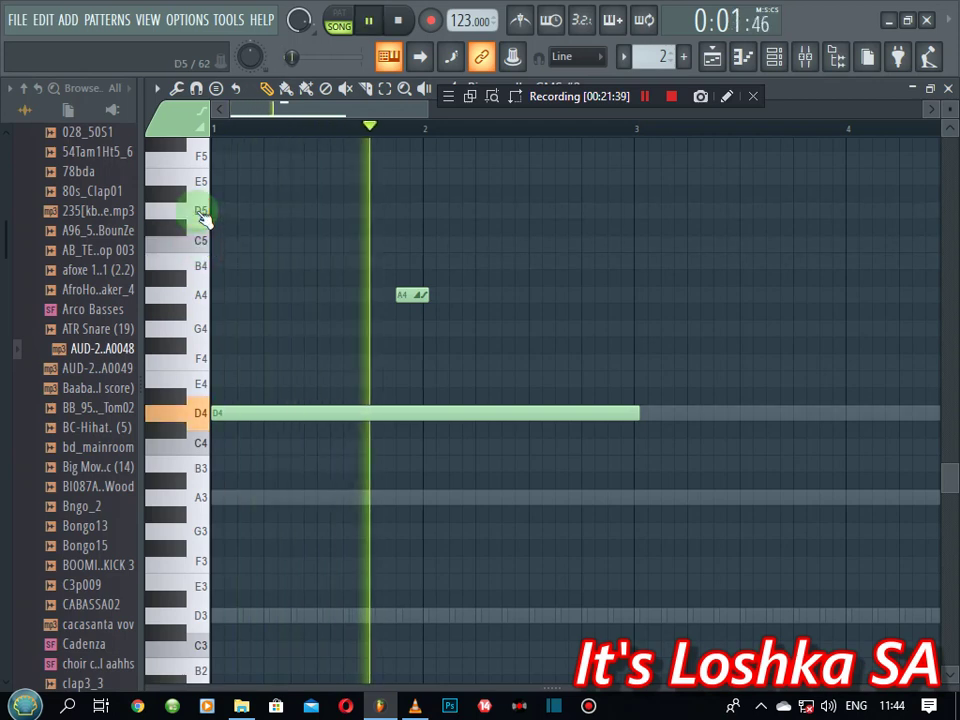
click(201, 212)
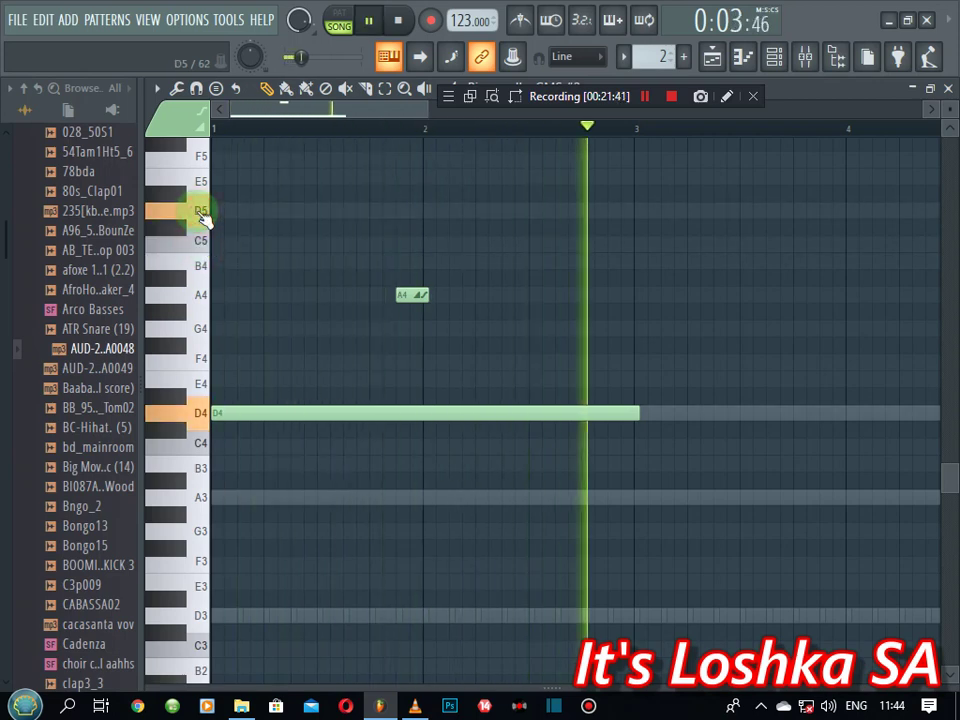
key(space)
key(space)
- Try a bass note about one bar long at bar 2, first on D5 and then on B4
click(424, 212)
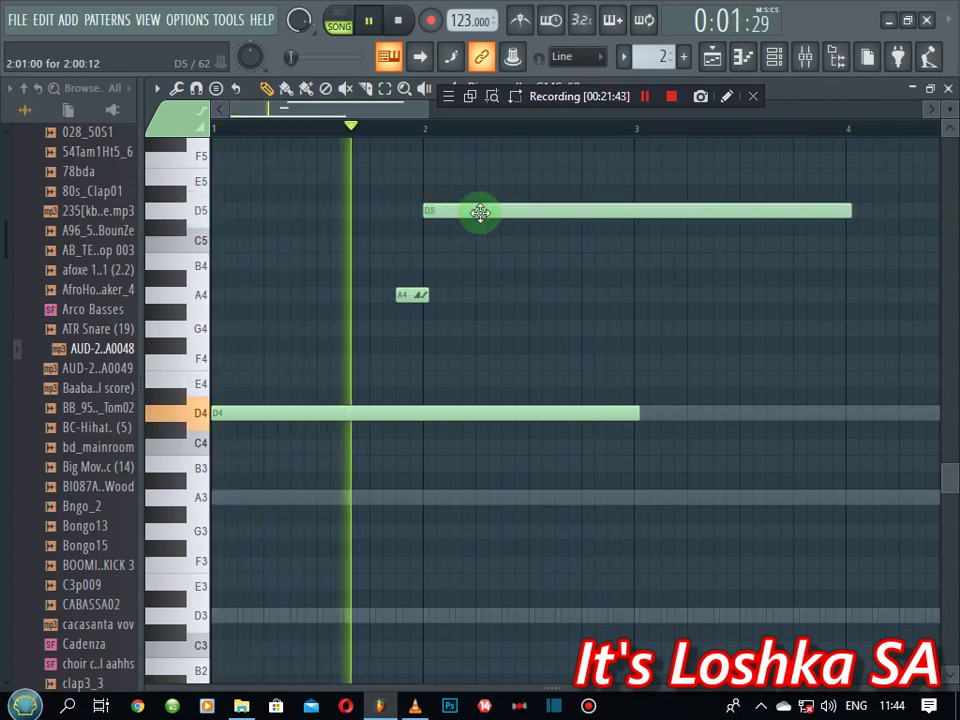
key(space)
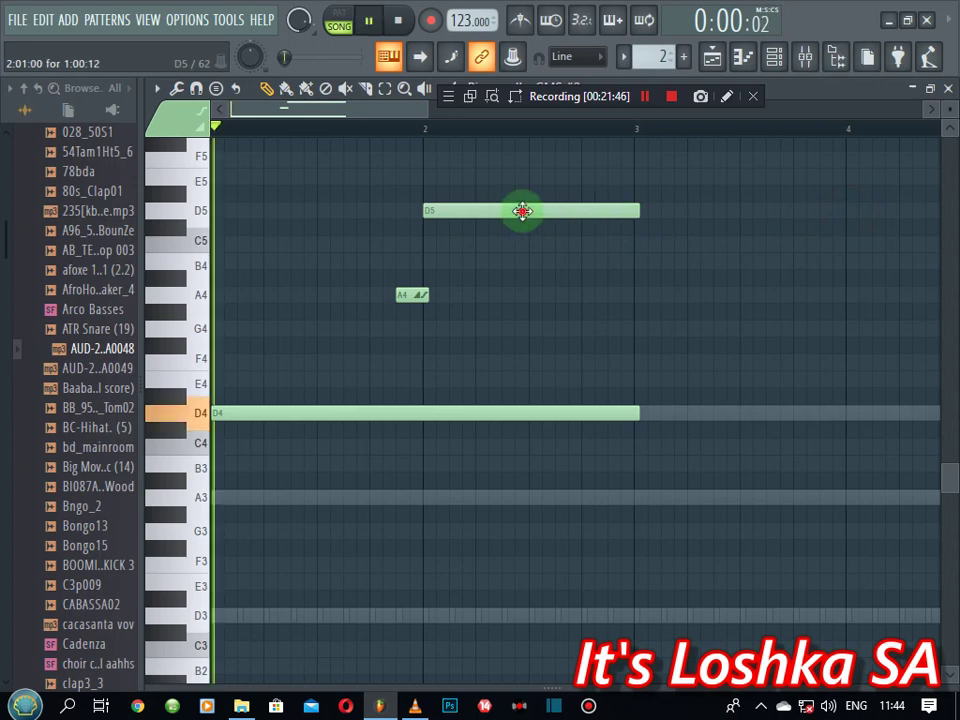
drag(522, 211, 524, 263)
key(space)
key(space)
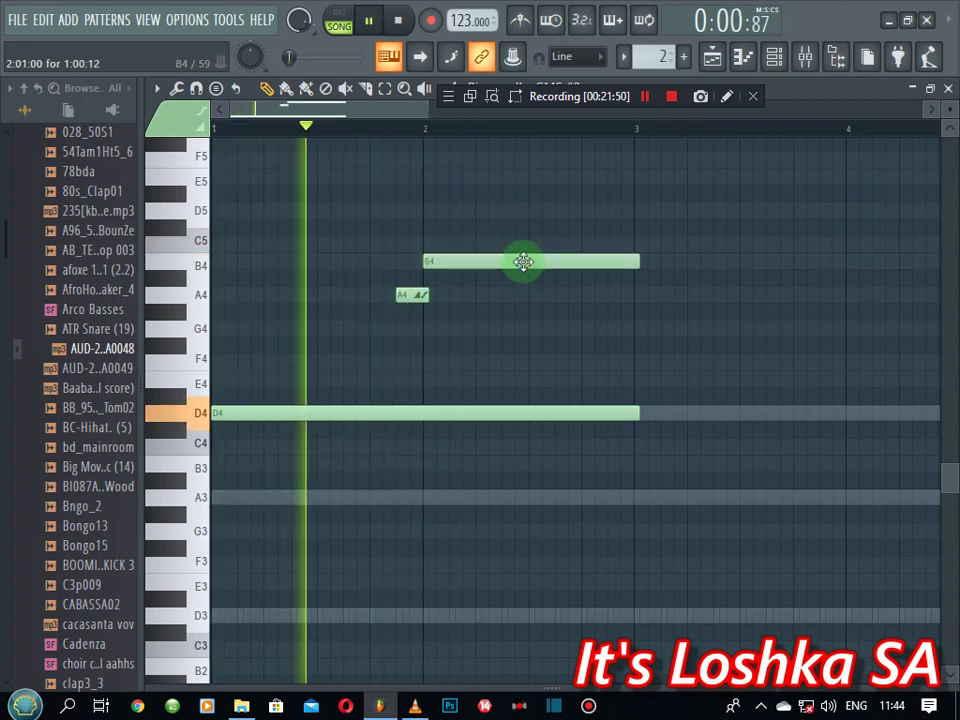
right_click(523, 261)
- Lengthen the A4 slide note and align the ends of the A4 and D4 notes with bar 3, checking by playback
key(space)
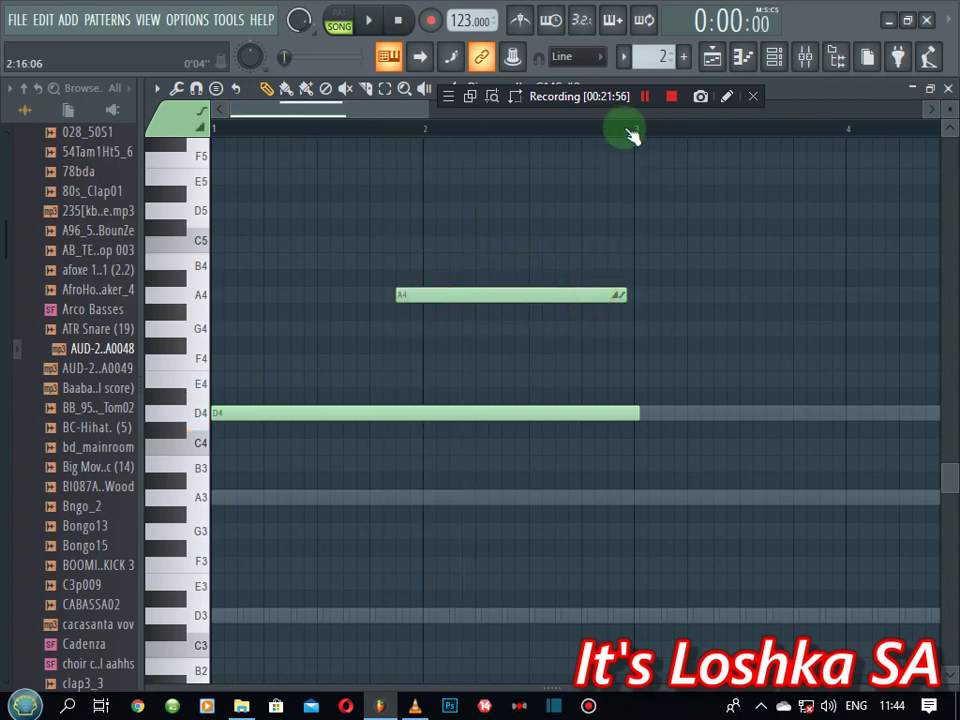
scroll(631, 135, up, 3)
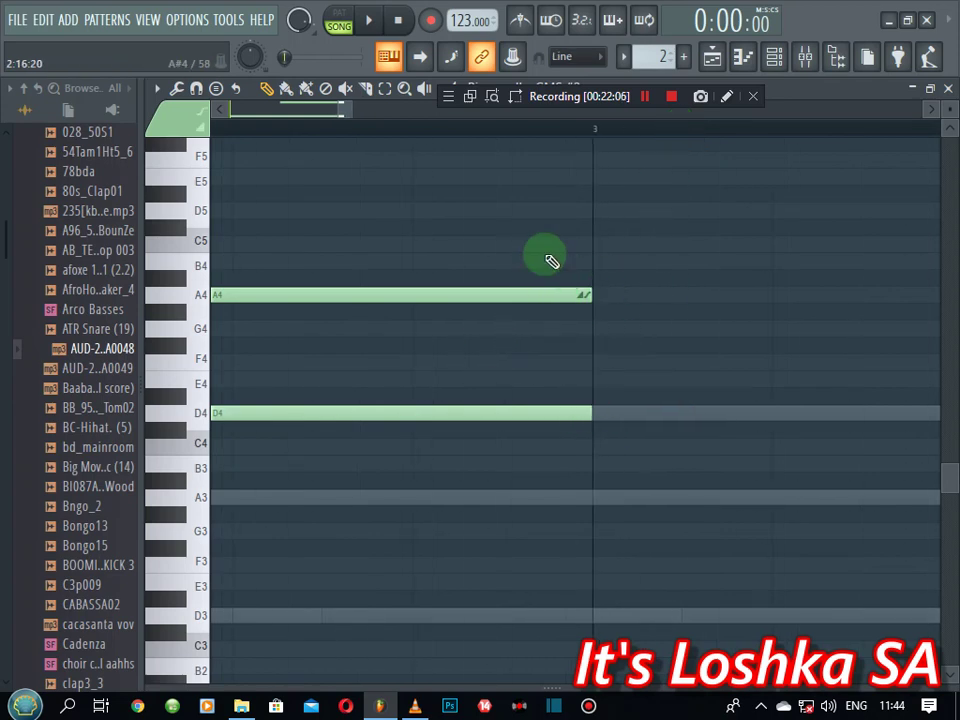
scroll(415, 130, down, 4)
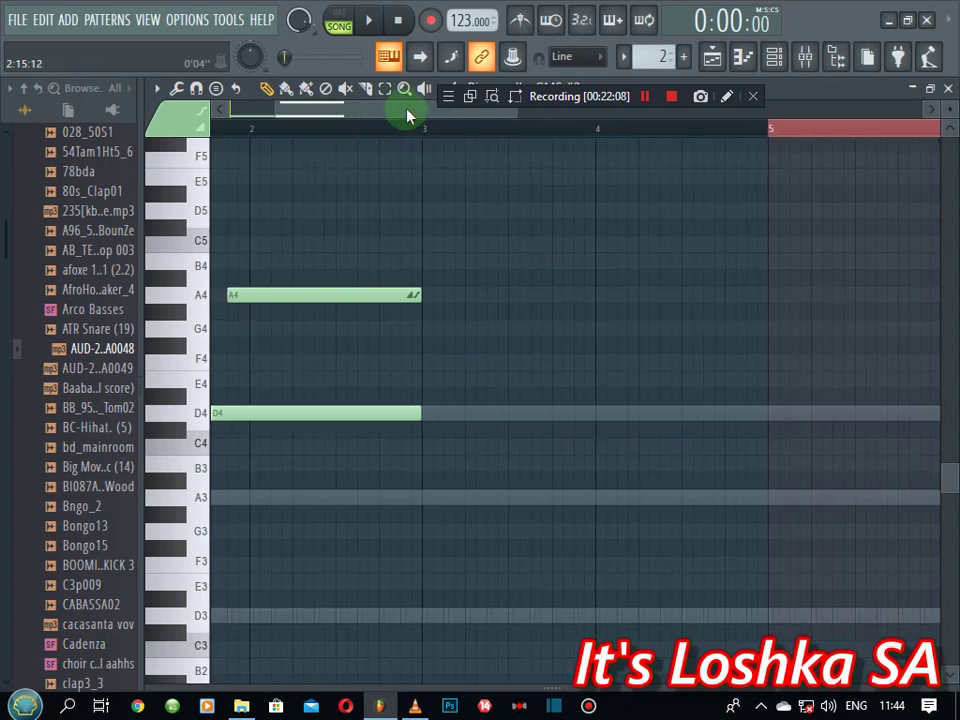
drag(406, 112, 261, 114)
key(space)
scroll(368, 134, down, 1)
scroll(370, 137, down, 1)
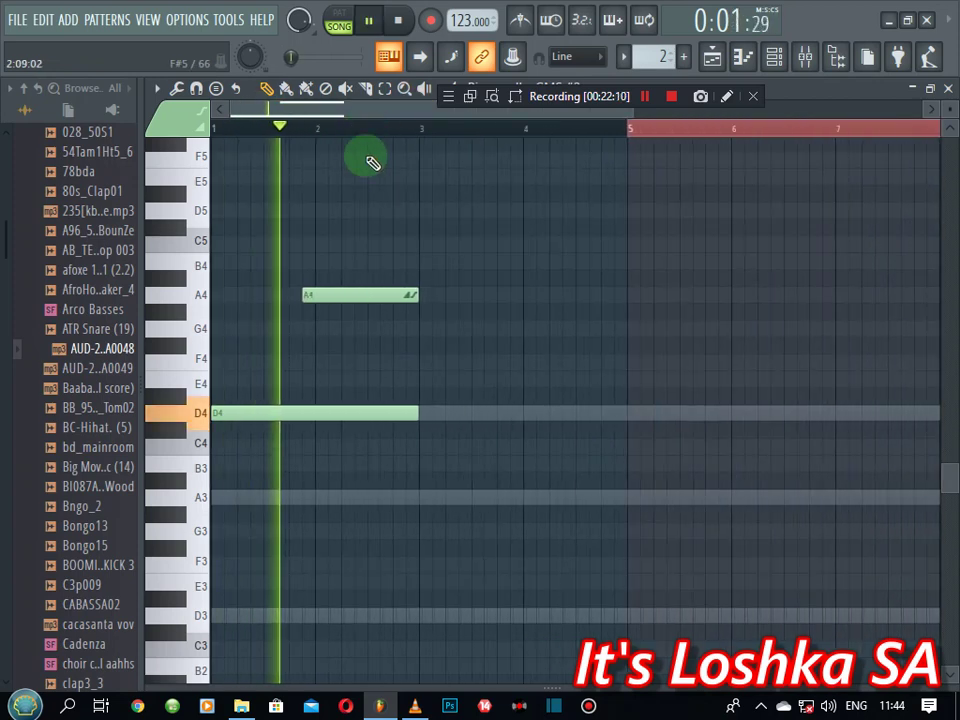
key(space)
key(space)
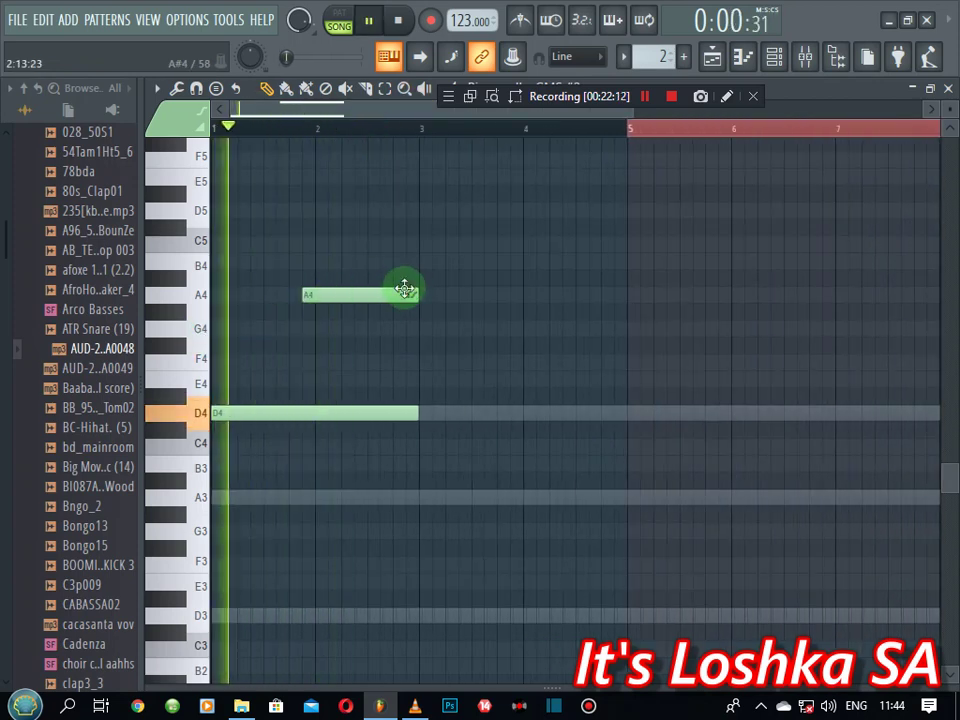
- Compare lengths of 0:10:00 and 0:04:00 for the A4 slide note during playback, settling on 0:04:00
drag(414, 294, 321, 302)
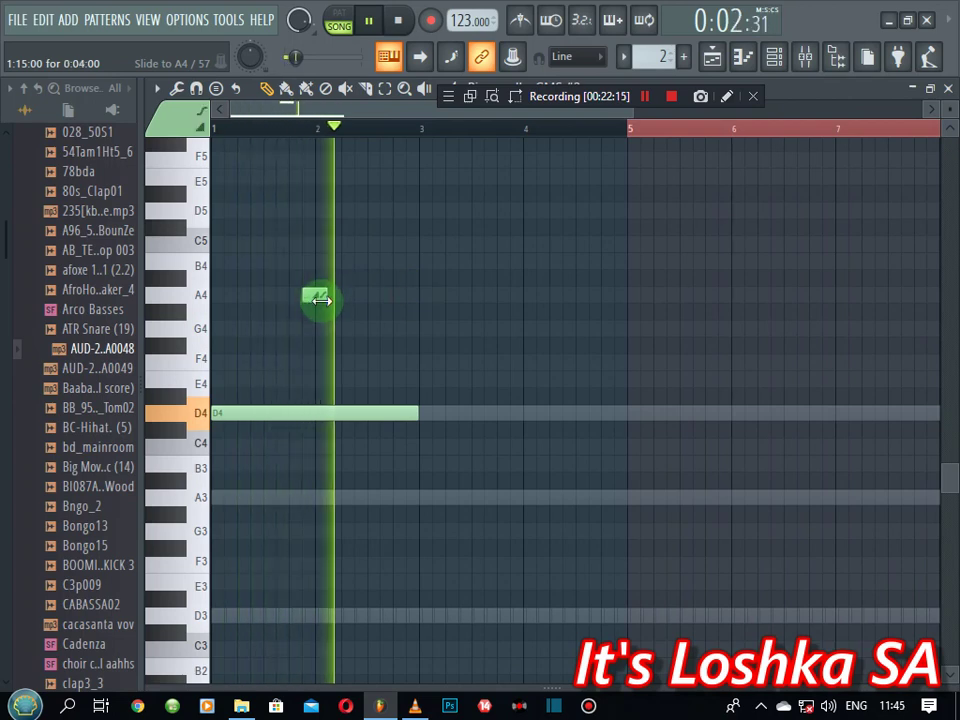
key(space)
key(space)
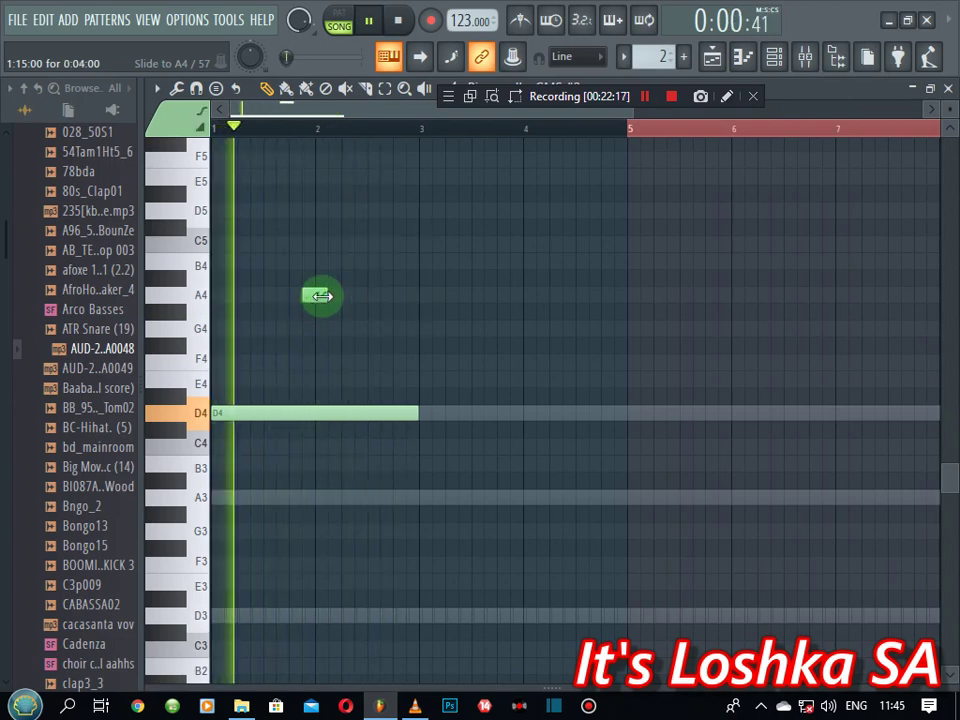
drag(320, 296, 368, 313)
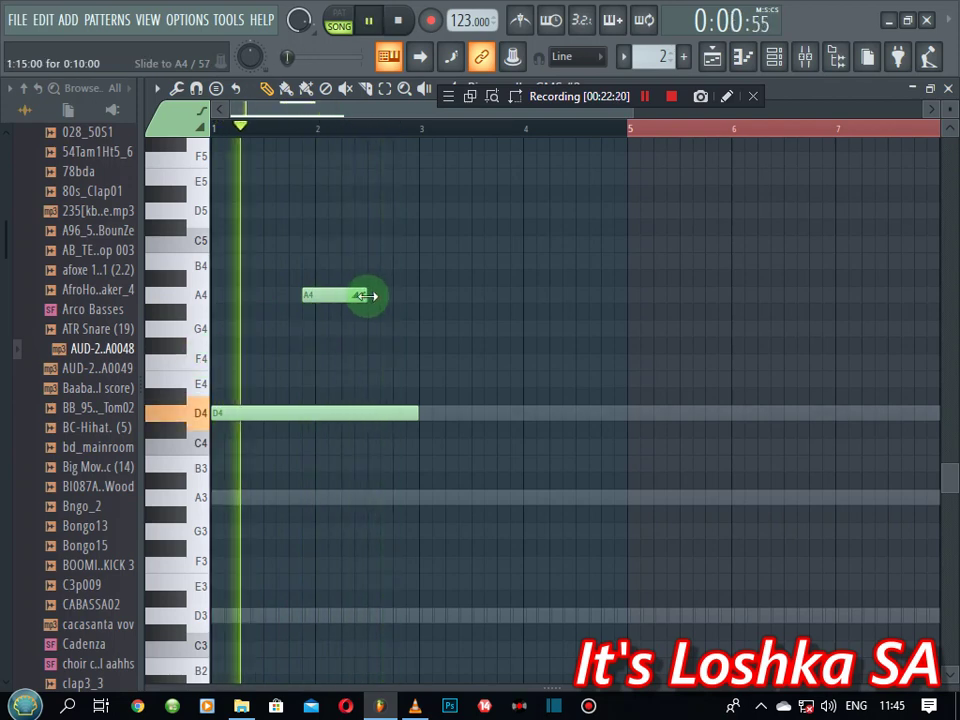
drag(365, 295, 328, 296)
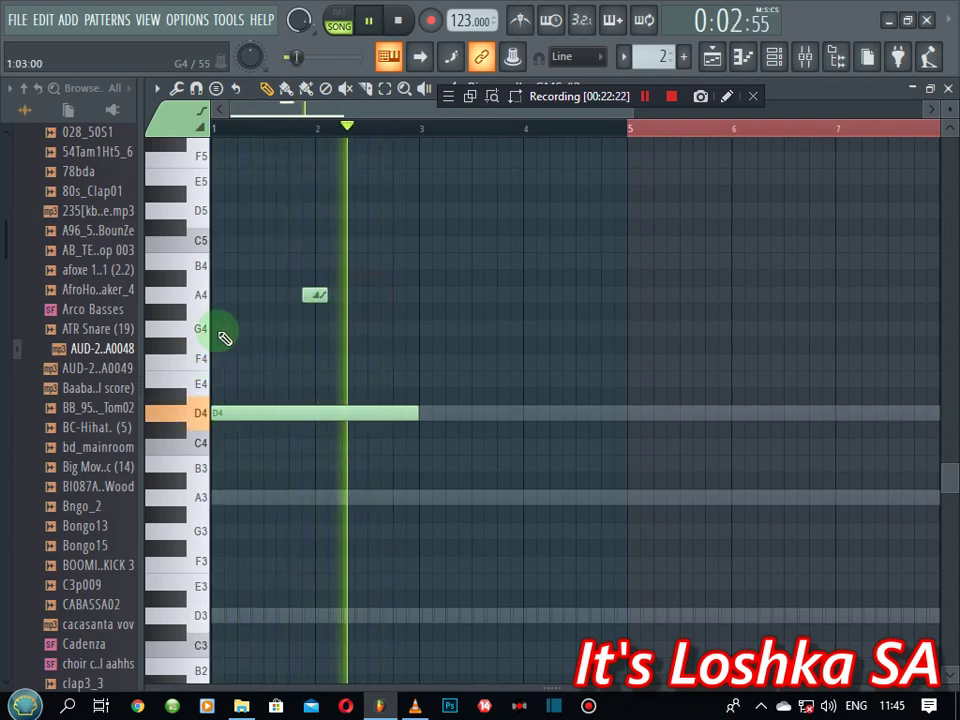
- Add a G4 note at 2:05:00 lasting 1:08:00, with slide and portamento enabled
key(space)
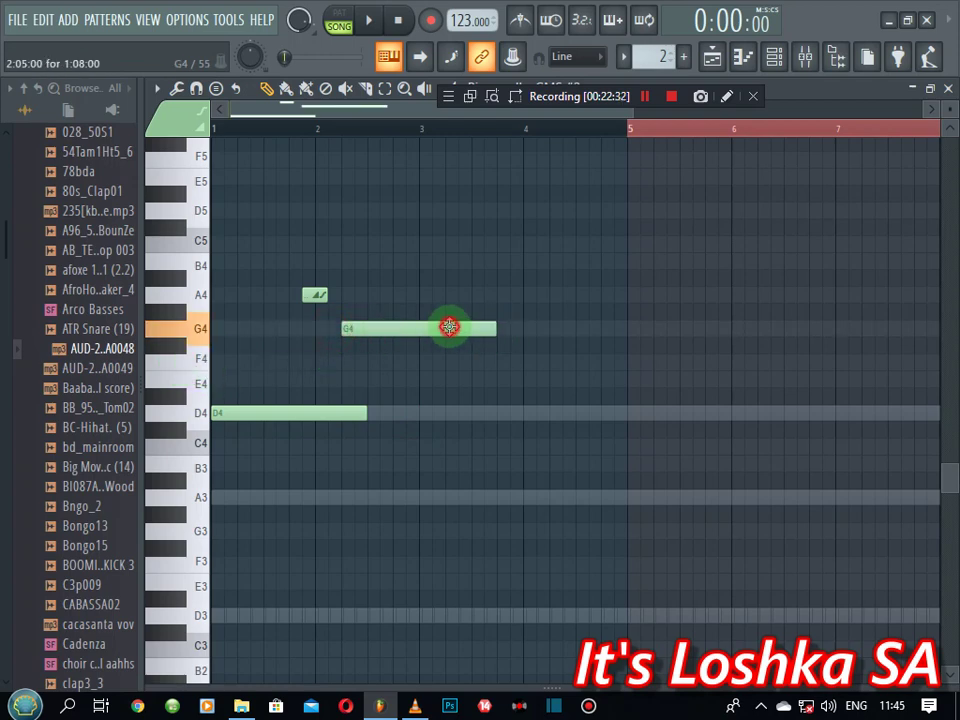
double_click(449, 327)
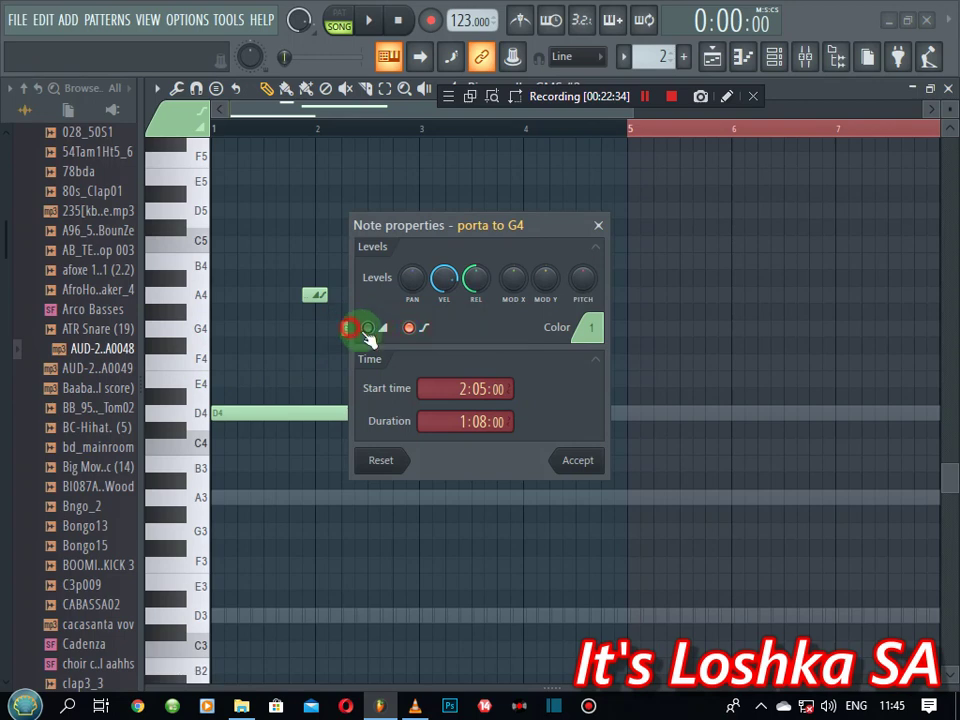
click(577, 463)
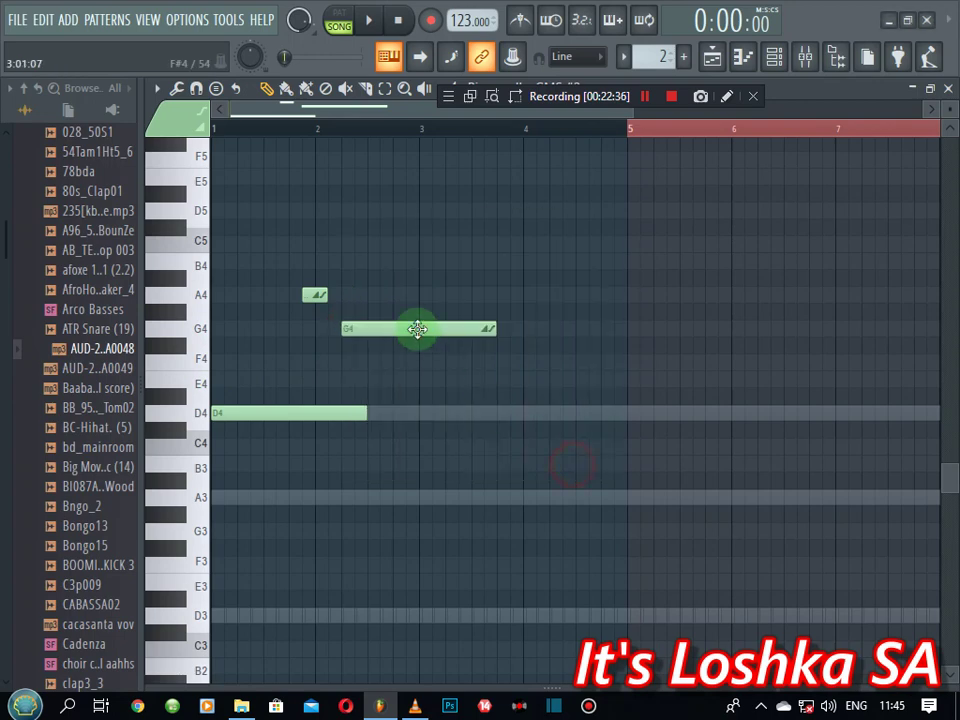
key(space)
- Shorten the new slide note to 0:04:00, move it up to D5, and extend the D4 note back to bar 3
drag(497, 328, 352, 210)
key(space)
key(space)
key(space)
key(space)
key(space)
key(space)
key(space)
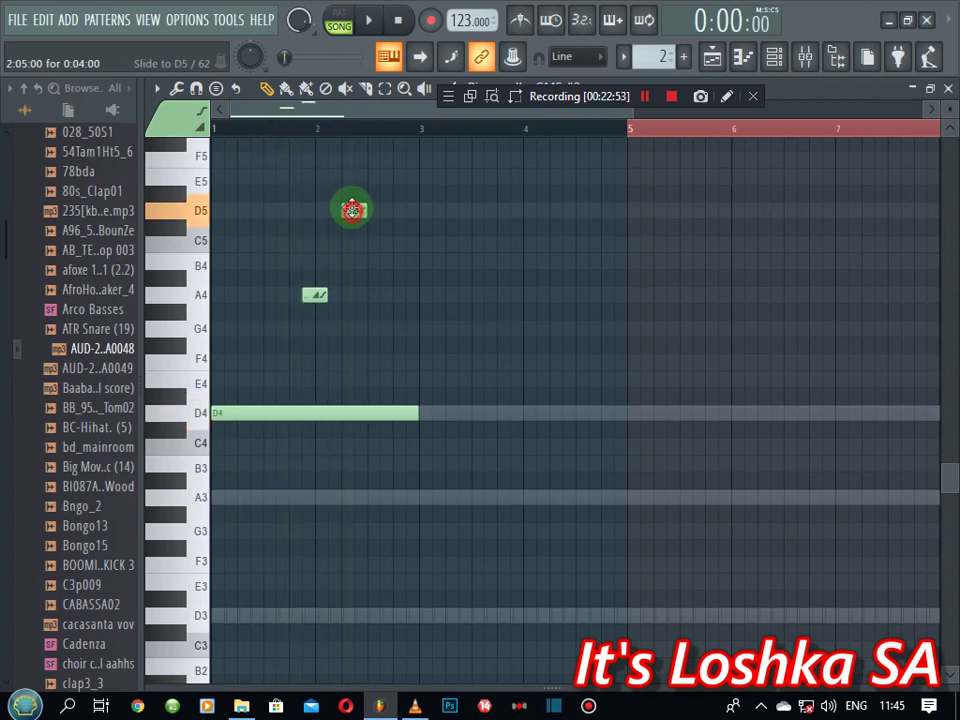
- Raise the slide note at 2:05:00 to E5 and listen to the bass line
key(space)
scroll(358, 200, up, 1)
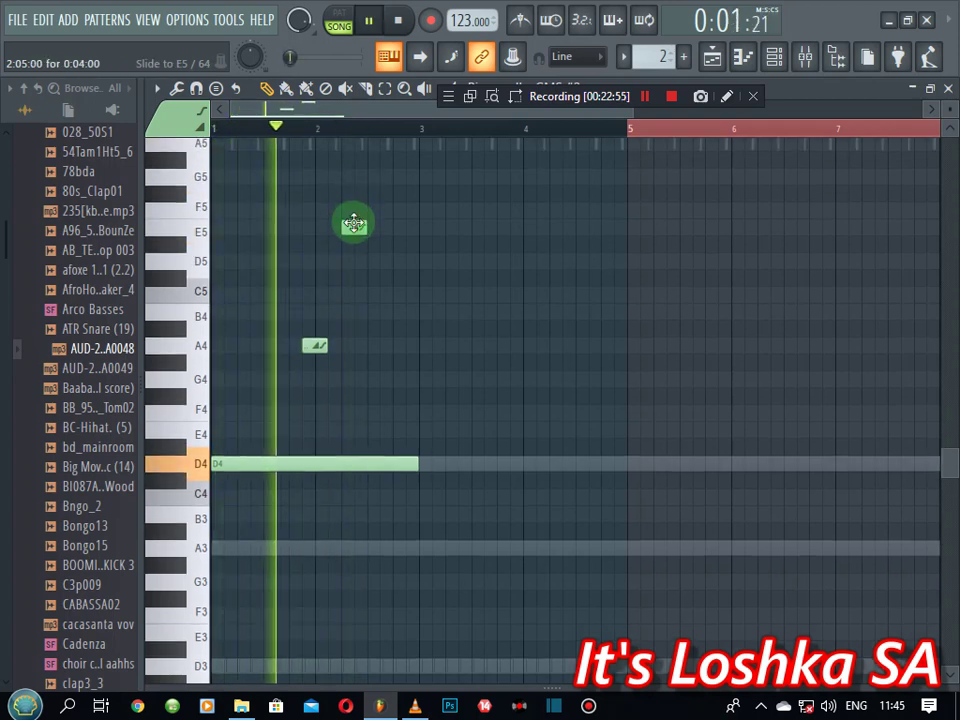
key(space)
click(354, 222)
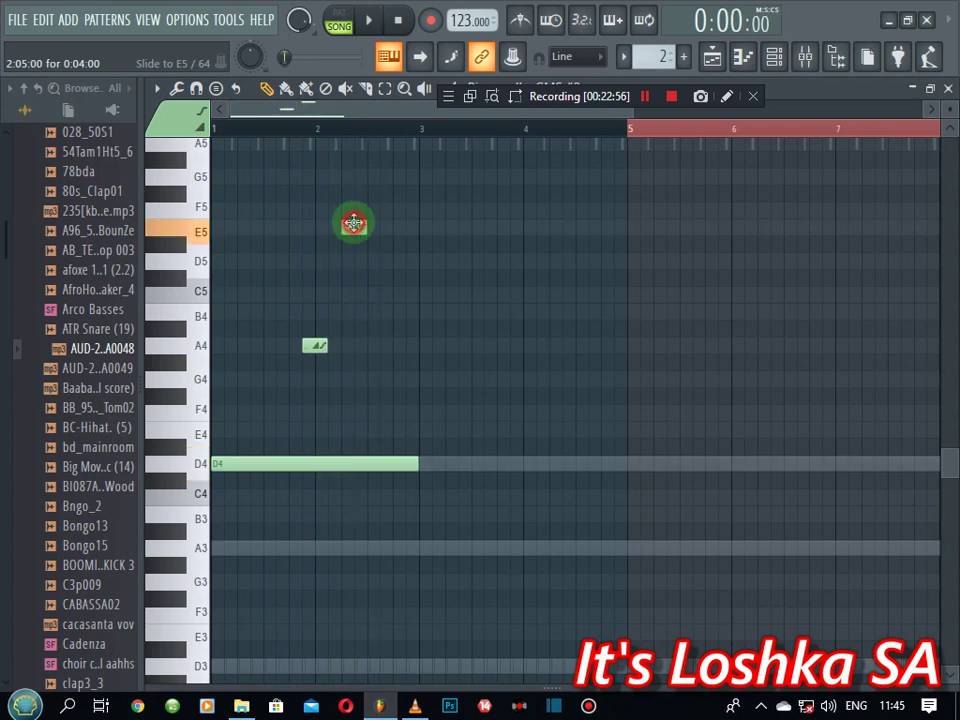
- Raise the slide note at 2:05:00 to A5 and listen to the bass line
key(space)
scroll(357, 217, up, 1)
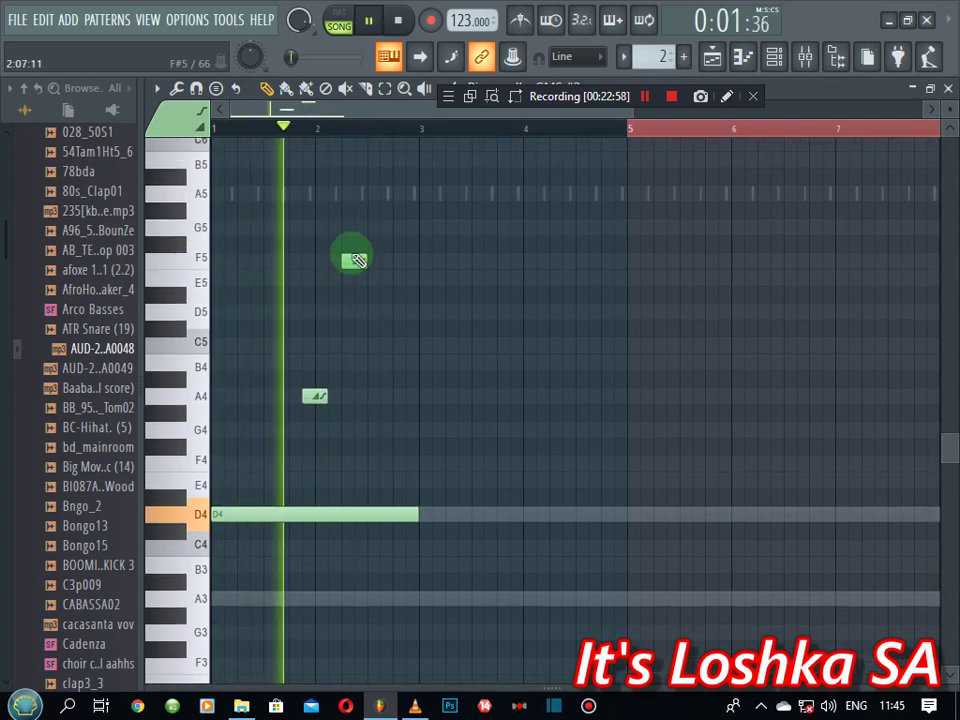
key(space)
drag(353, 262, 351, 193)
key(space)
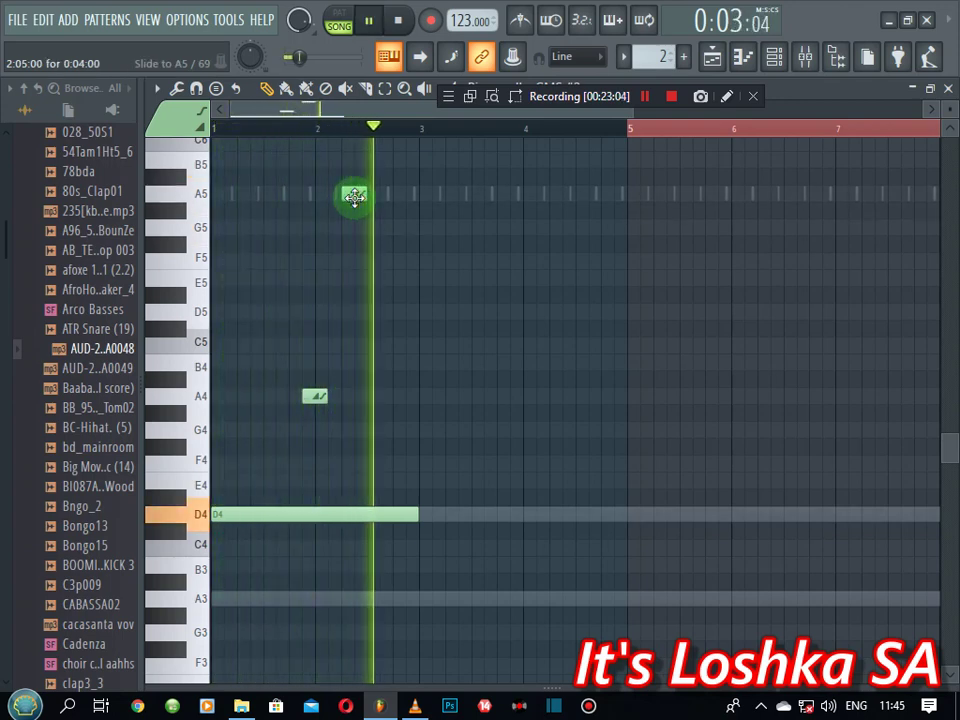
key(space)
key(space)
- Try the A5 slide note at 0:12:00, return it to 0:04:00, and extend the A4 slide note up to its start
drag(366, 193, 417, 199)
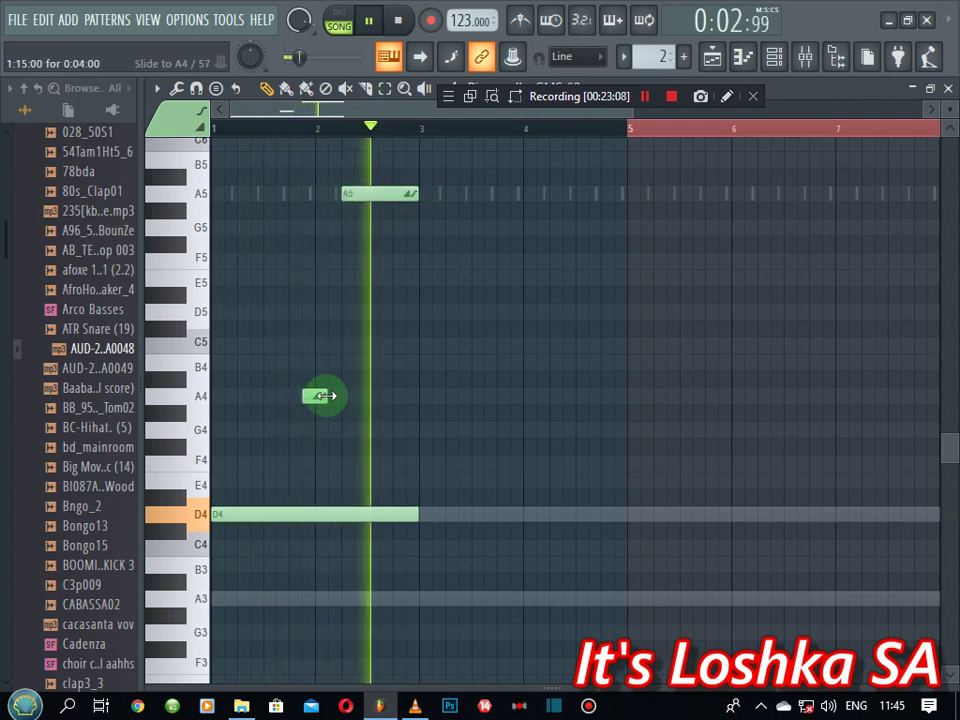
key(space)
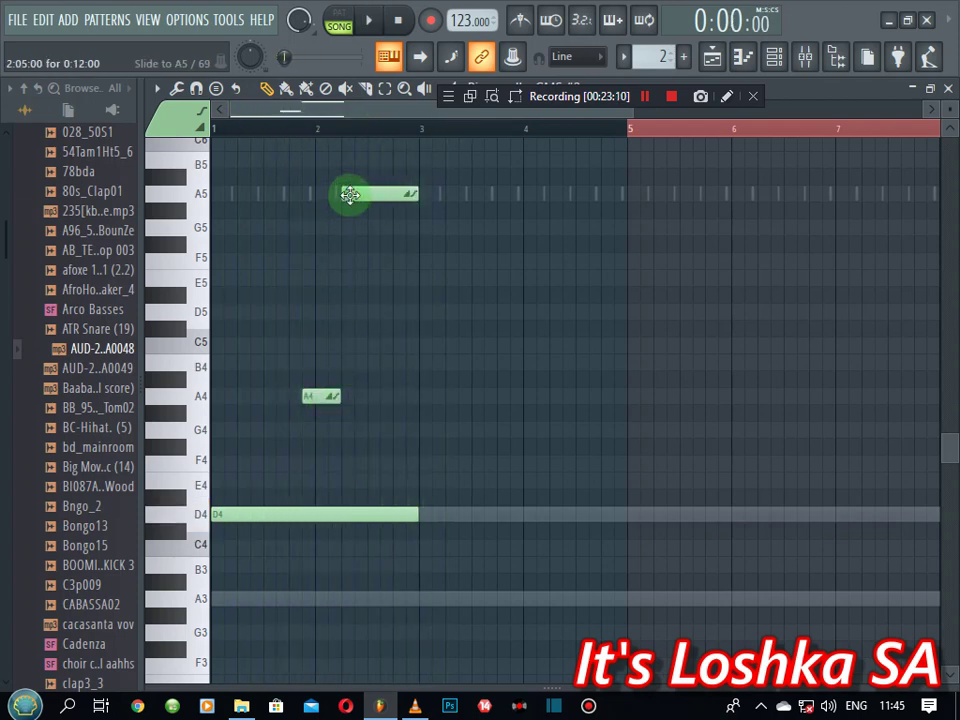
key(space)
drag(407, 193, 358, 194)
key(space)
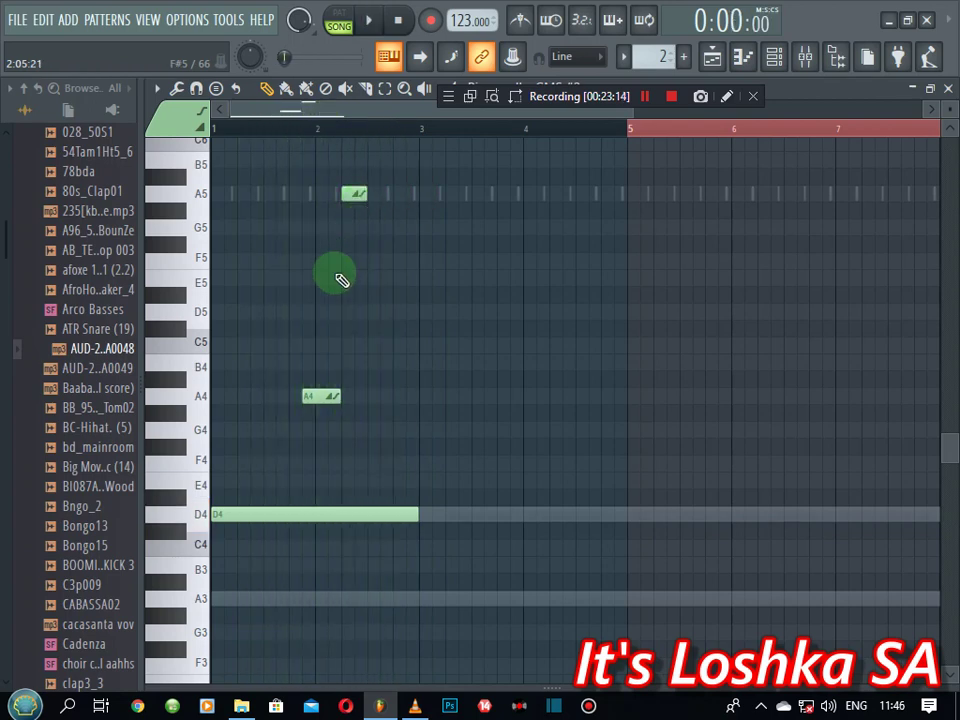
key(space)
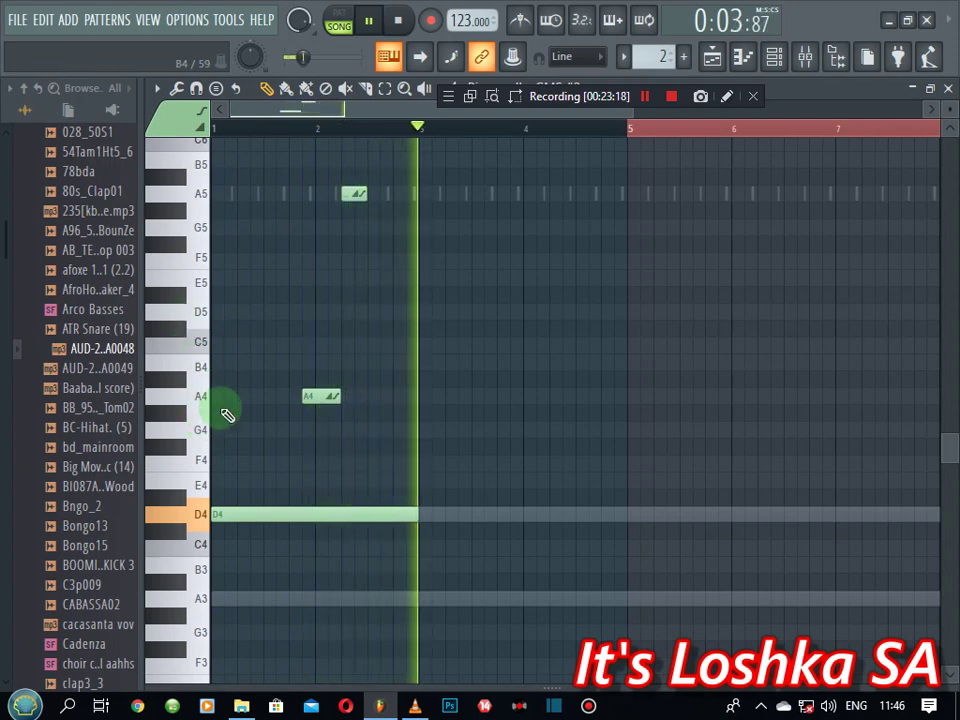
key(space)
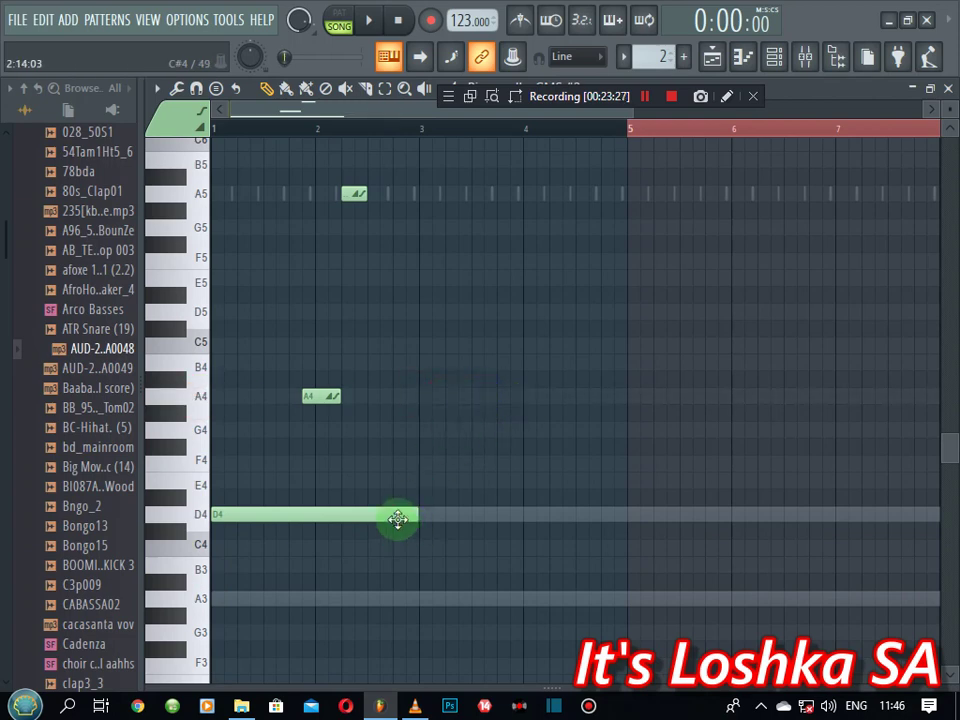
- Add an A4 note at 3:01:00 lasting 2:00:00 and listen to it
drag(600, 393, 528, 396)
drag(526, 397, 625, 399)
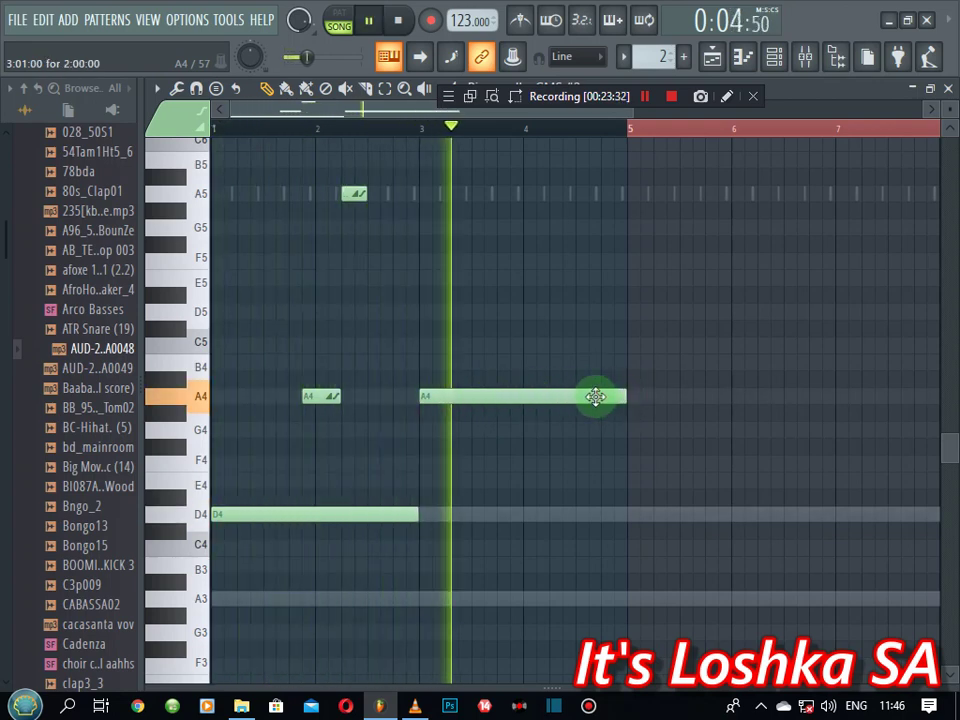
click(204, 321)
key(space)
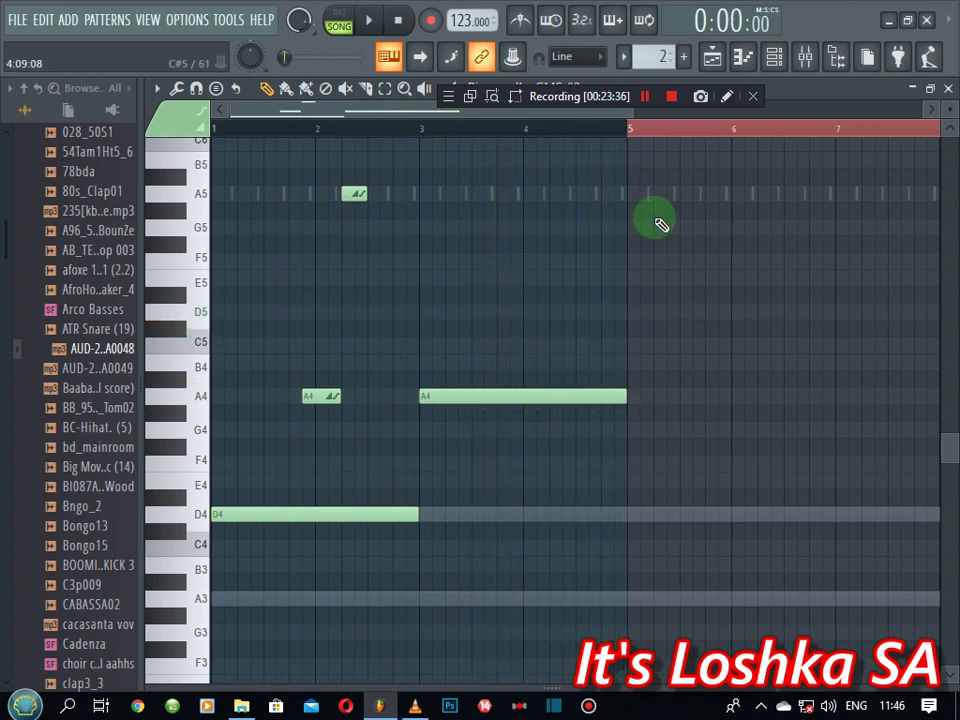
- Replace the GMS #2 notes with a copy of the FL Keys notes and transpose them up two octaves
click(773, 58)
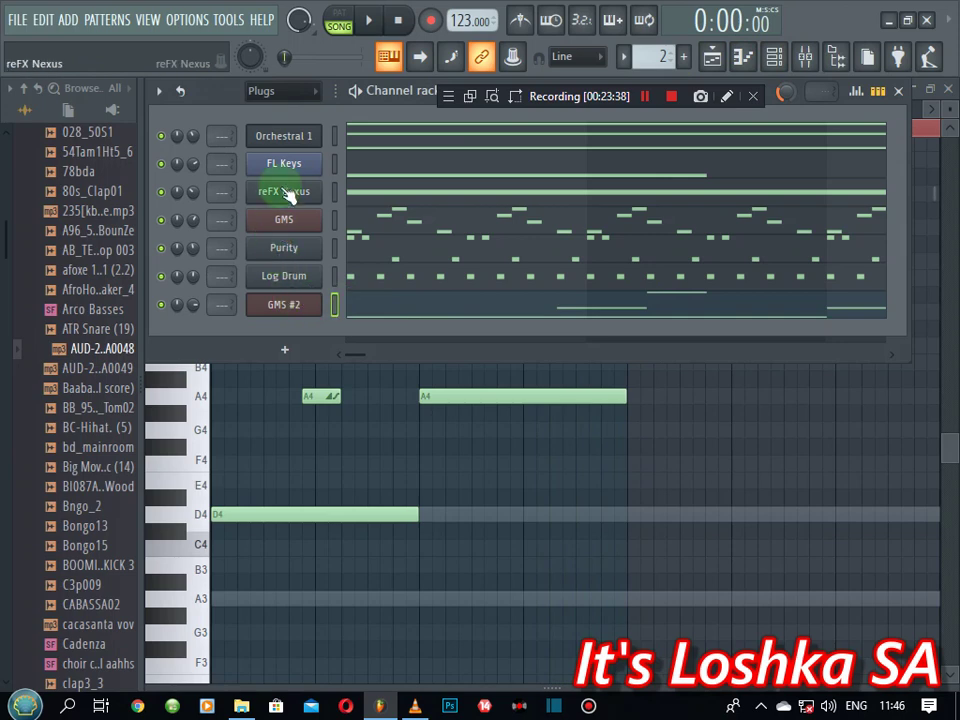
right_click(290, 170)
click(606, 184)
right_click(288, 304)
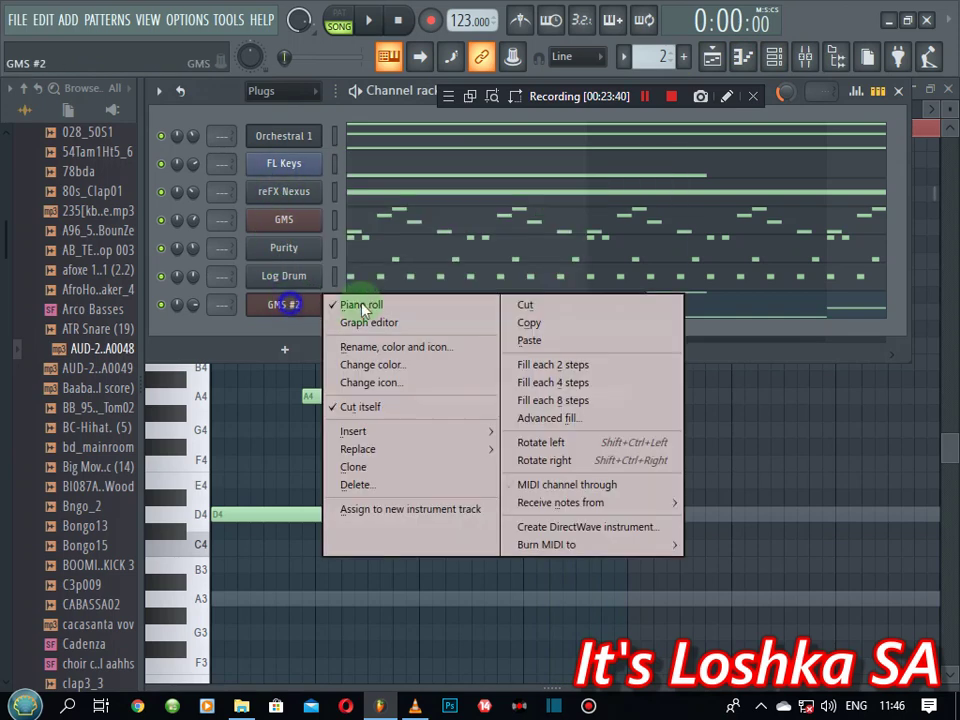
click(553, 345)
click(411, 311)
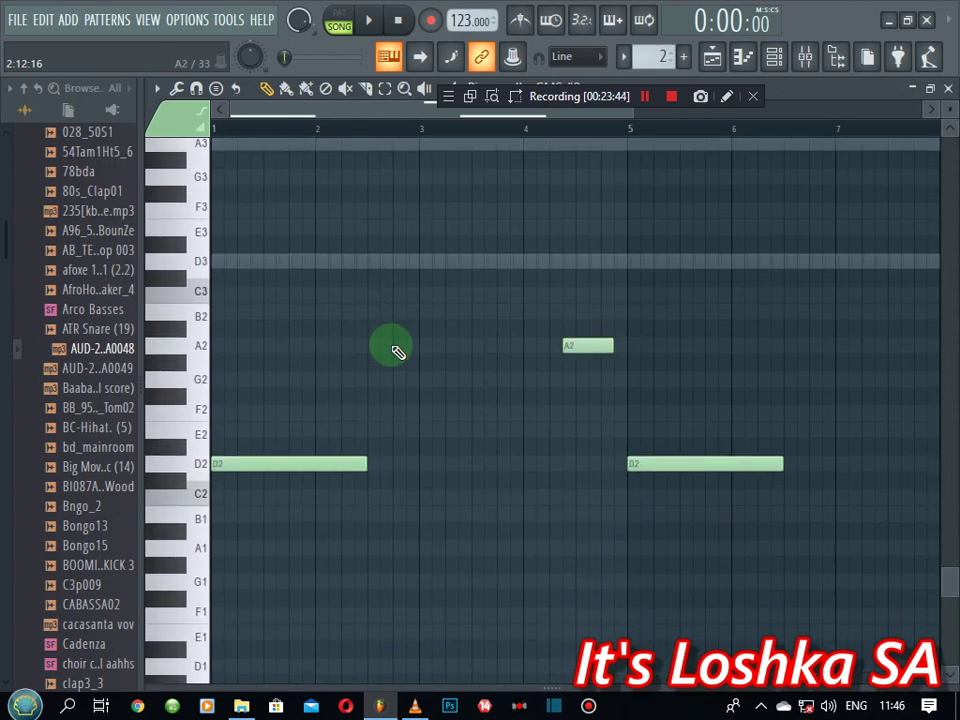
key(ctrl+Up)
scroll(397, 351, up, 5)
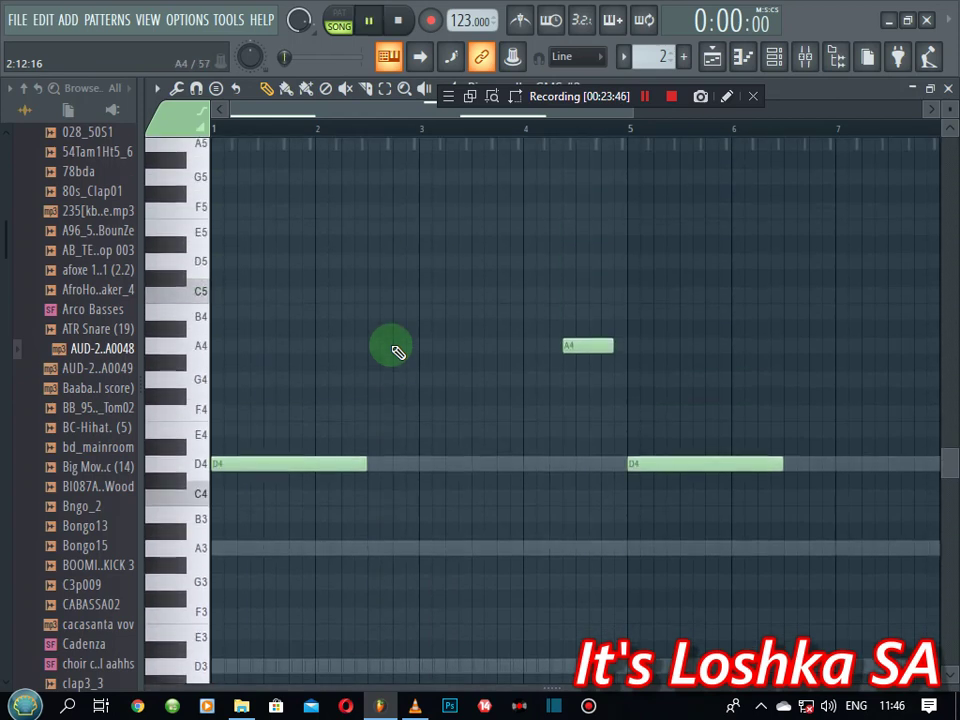
- Mute every channel except Orchestral 1 and GMS #2, play in pattern mode, and reopen the GMS #2 piano roll
click(762, 60)
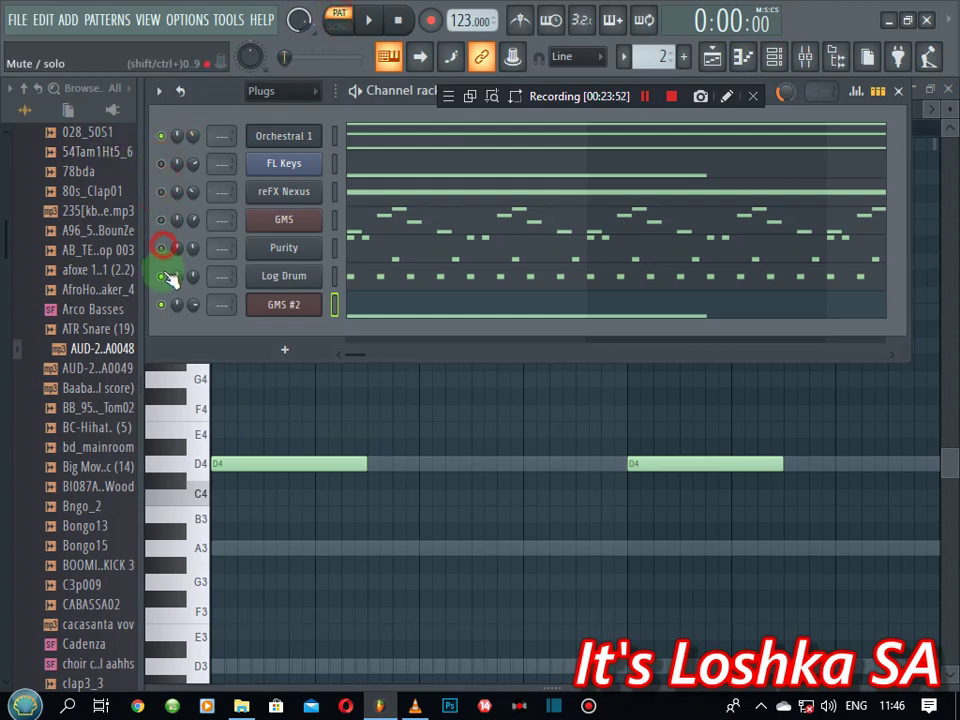
key(space)
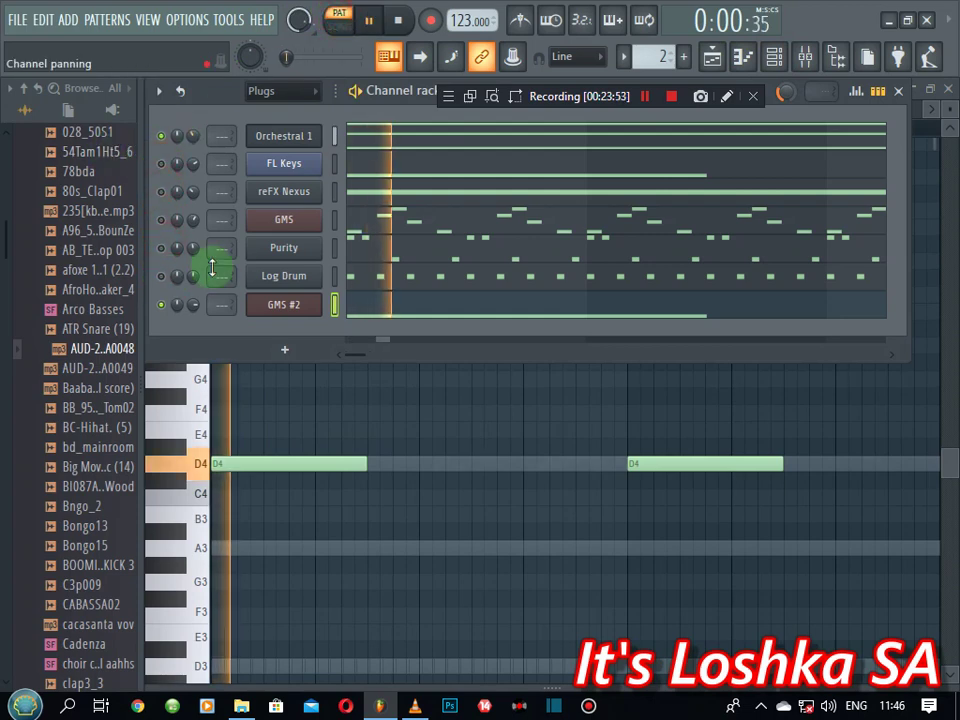
click(370, 307)
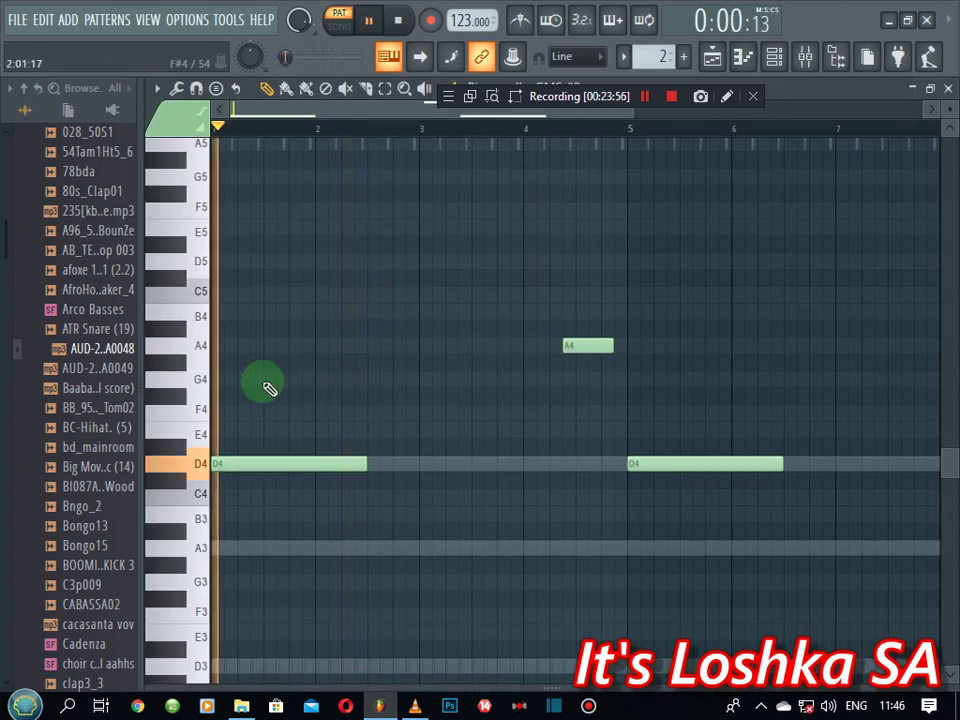
- Audition A4 over the pattern and add an A4 note at 1:15:00 lasting 2:00:00
click(200, 345)
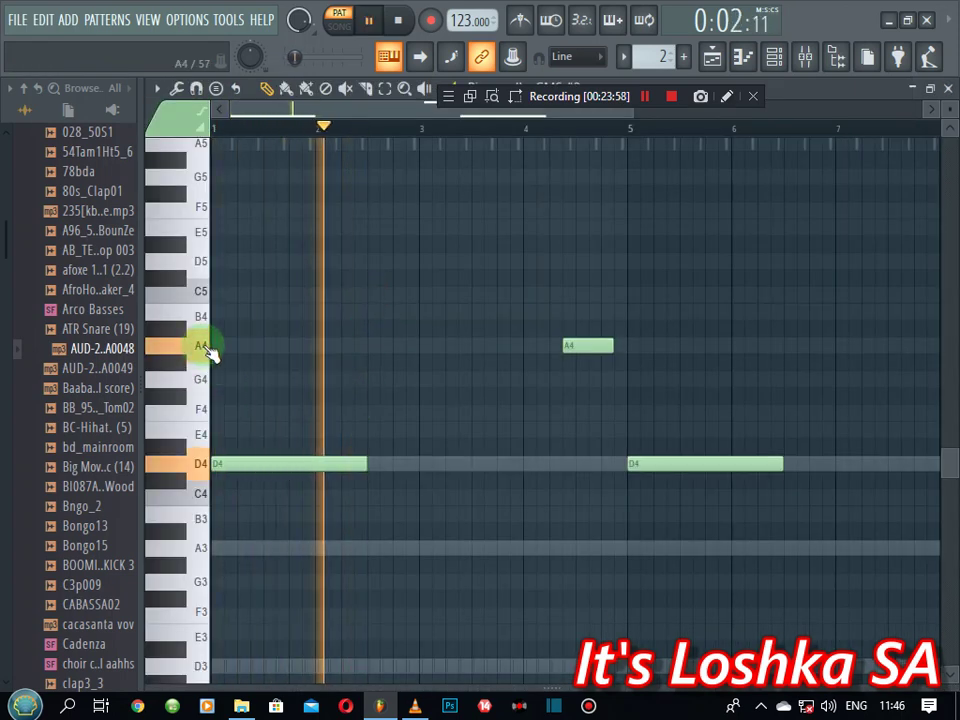
key(space)
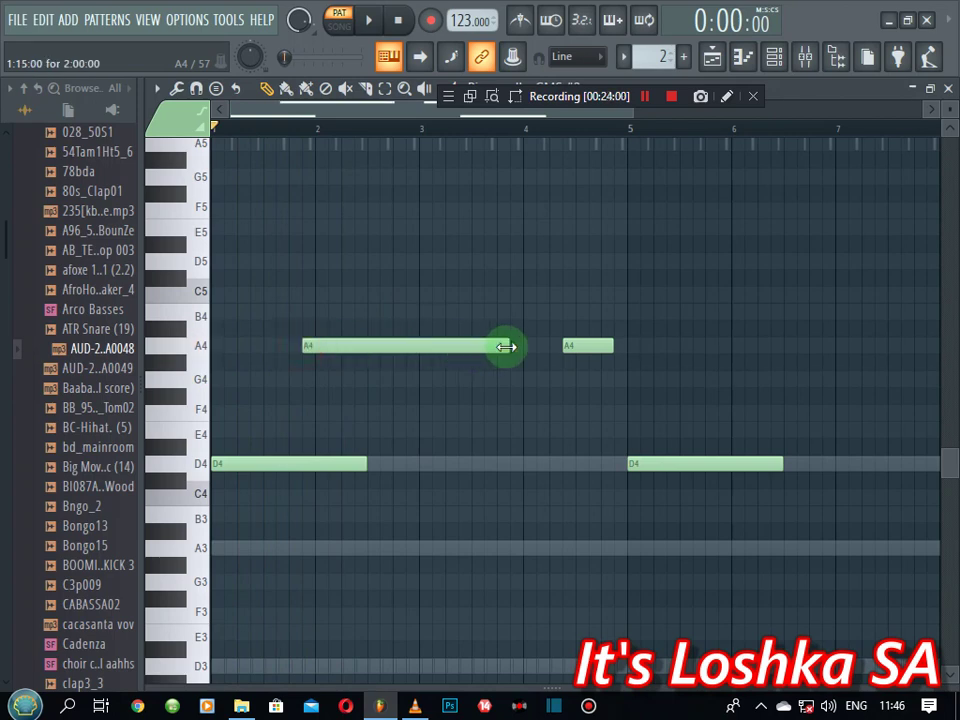
key(space)
key(space)
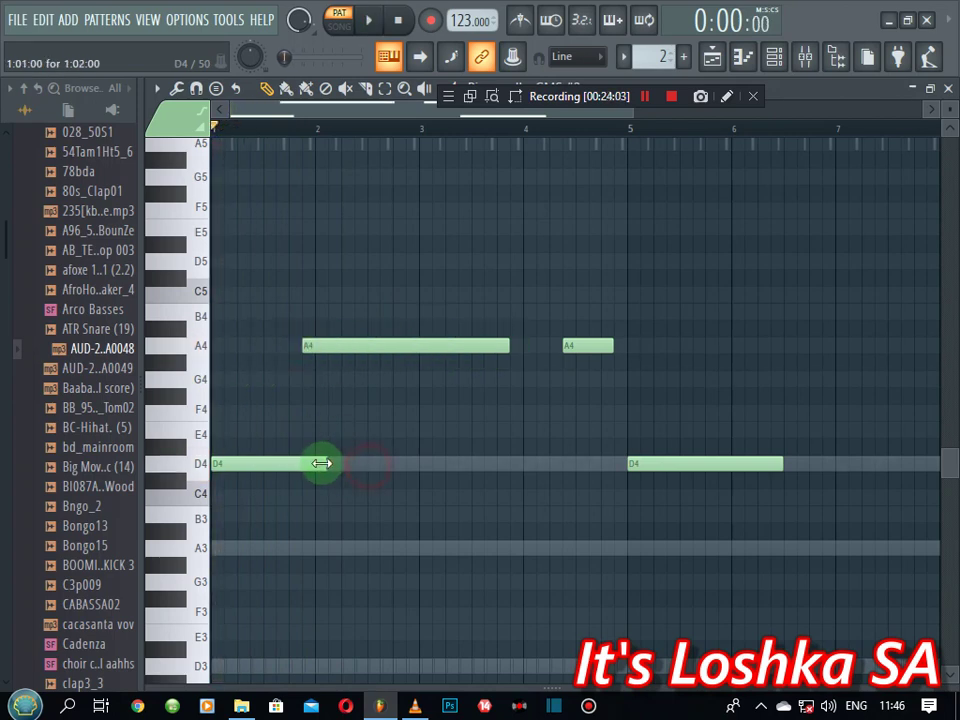
- Shorten the opening D4 note to 0:14:00 and the A4 note at 1:15:00 so it ends at bar 3
key(space)
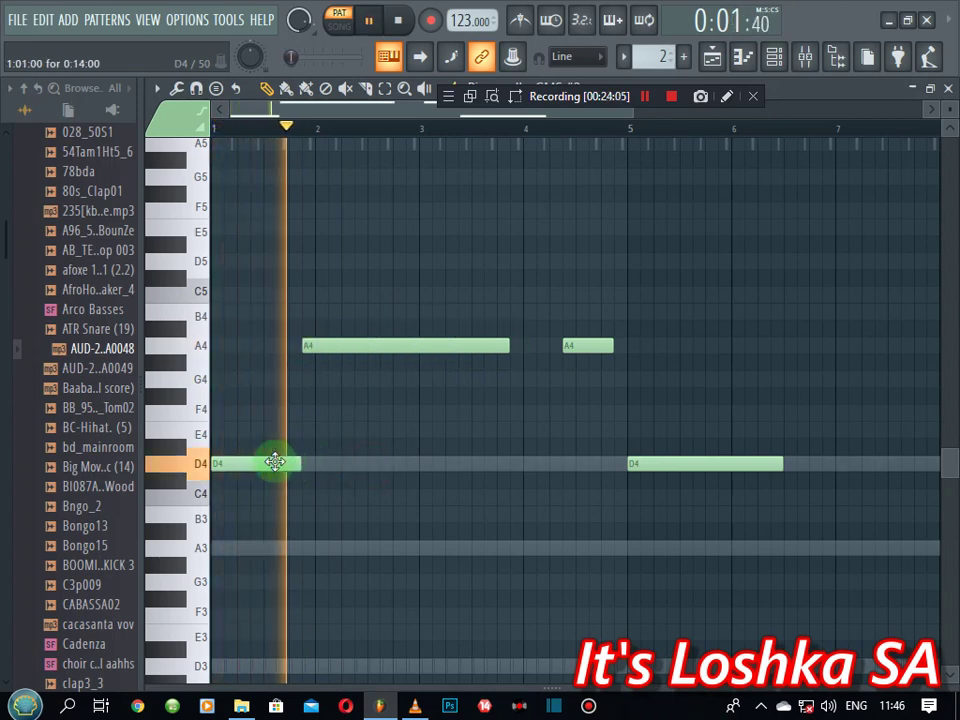
key(space)
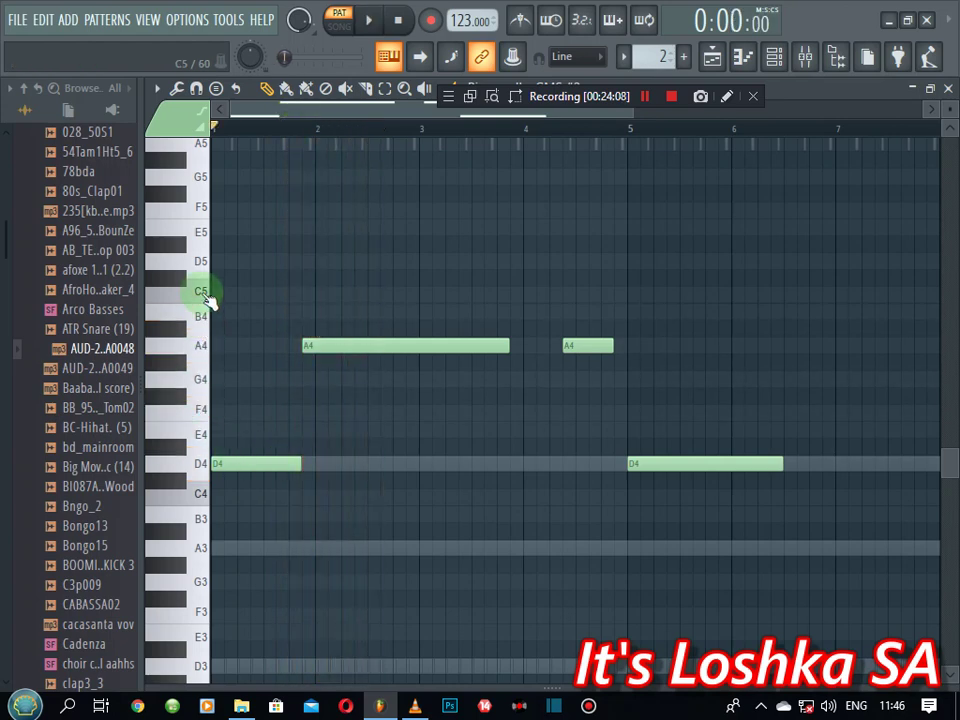
key(space)
drag(506, 344, 409, 347)
key(space)
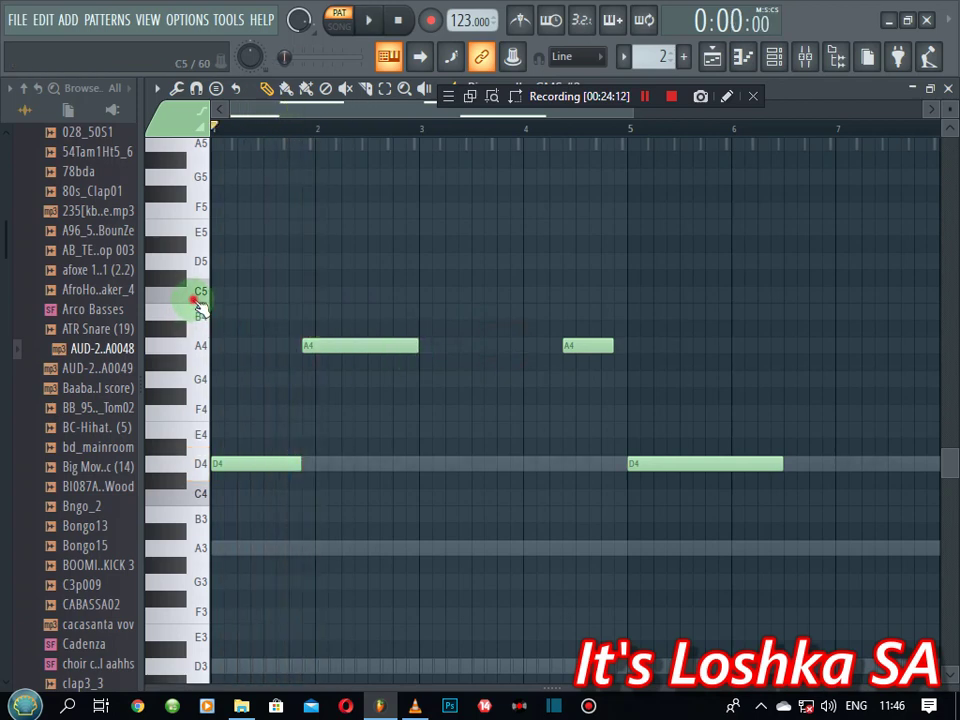
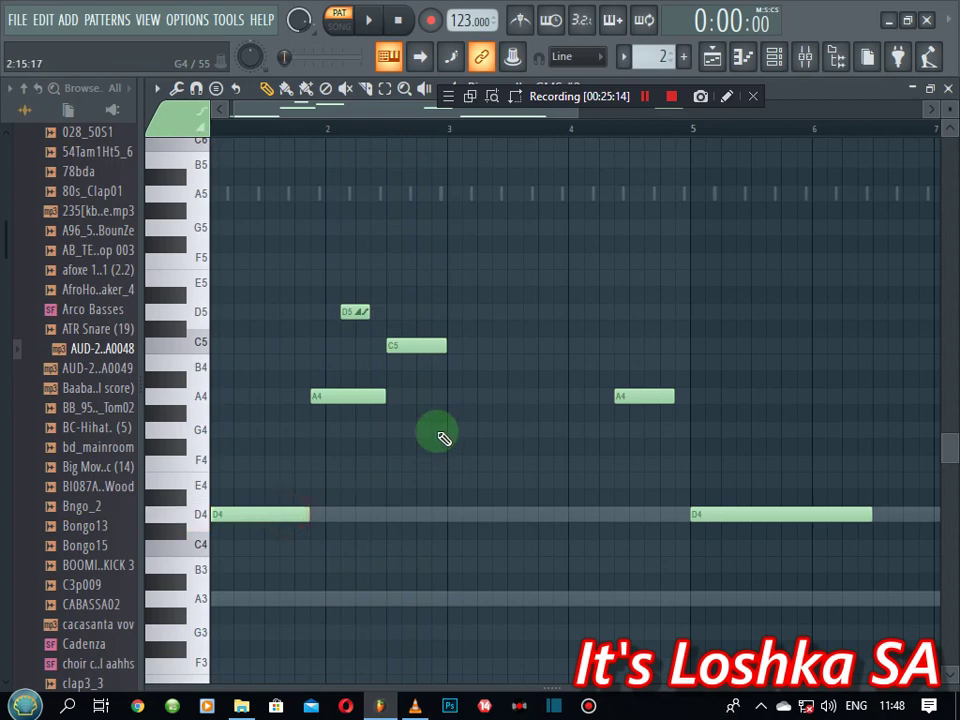
- Add a G4 note at 3:01:00 lasting 0:14:00 and delete the D4 note at bar 5
click(448, 429)
key(space)
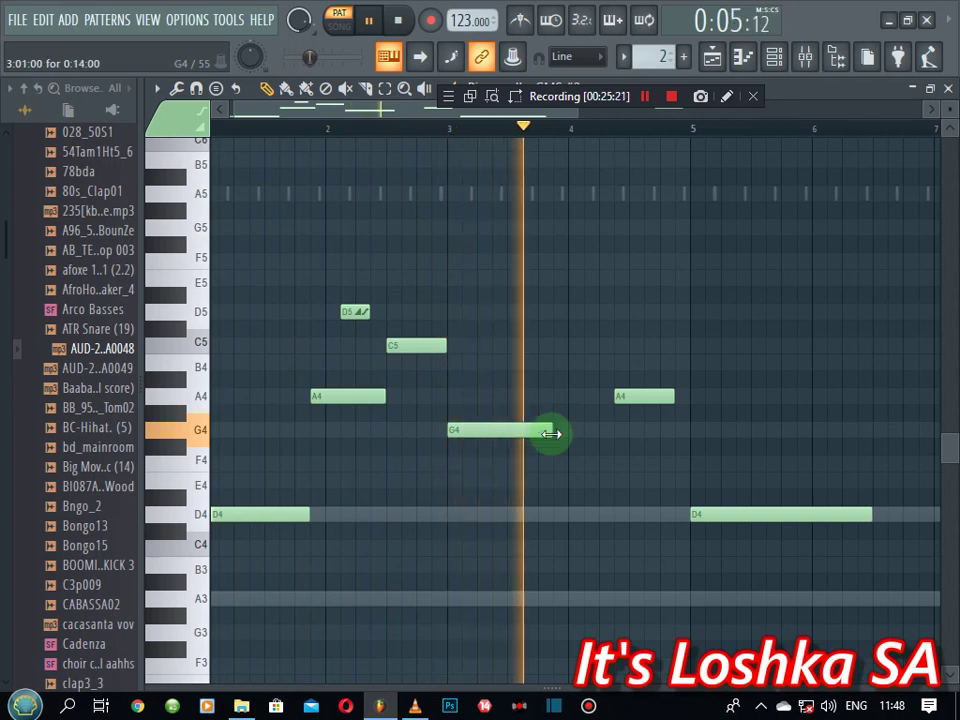
key(space)
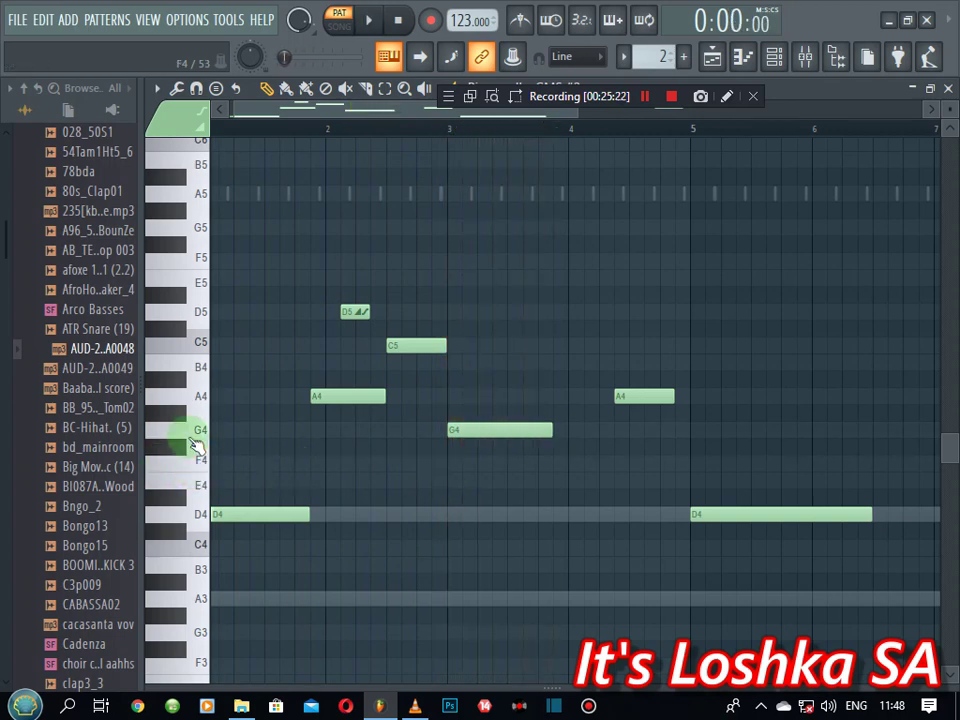
click(203, 400)
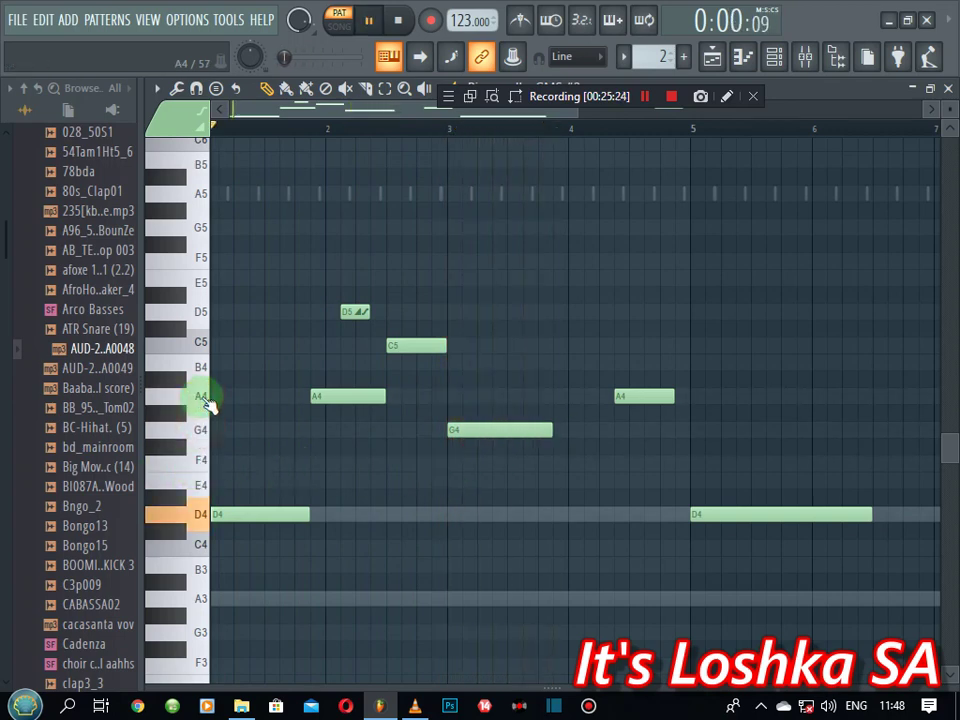
right_click(757, 518)
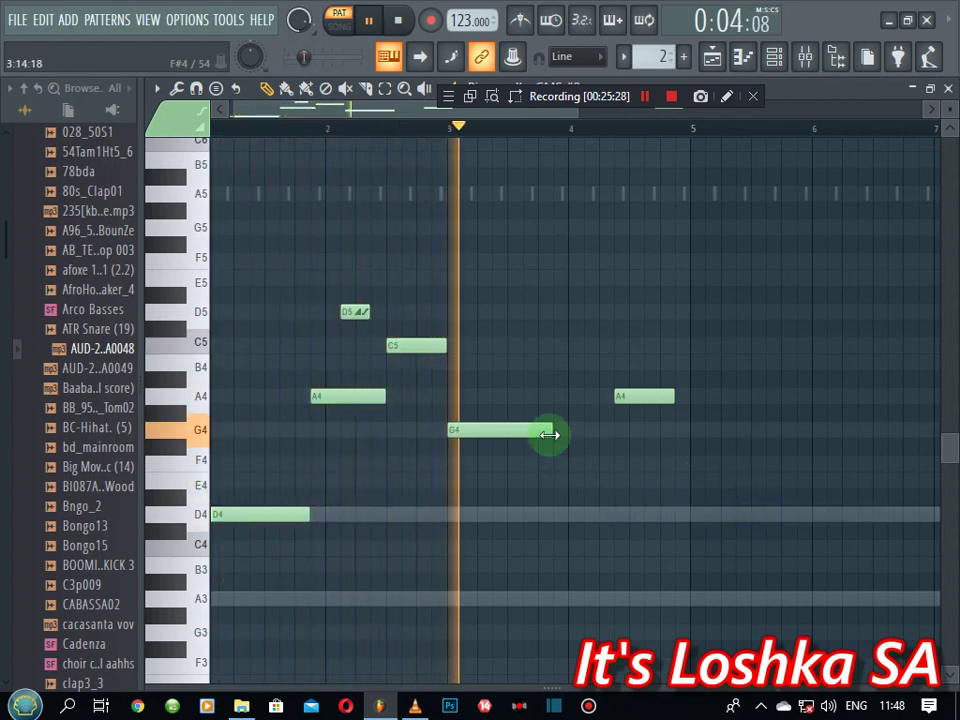
- Make the G4 note fill bar 3, and move and stretch the last A4 note to fill bar 4
drag(549, 433, 613, 452)
key(space)
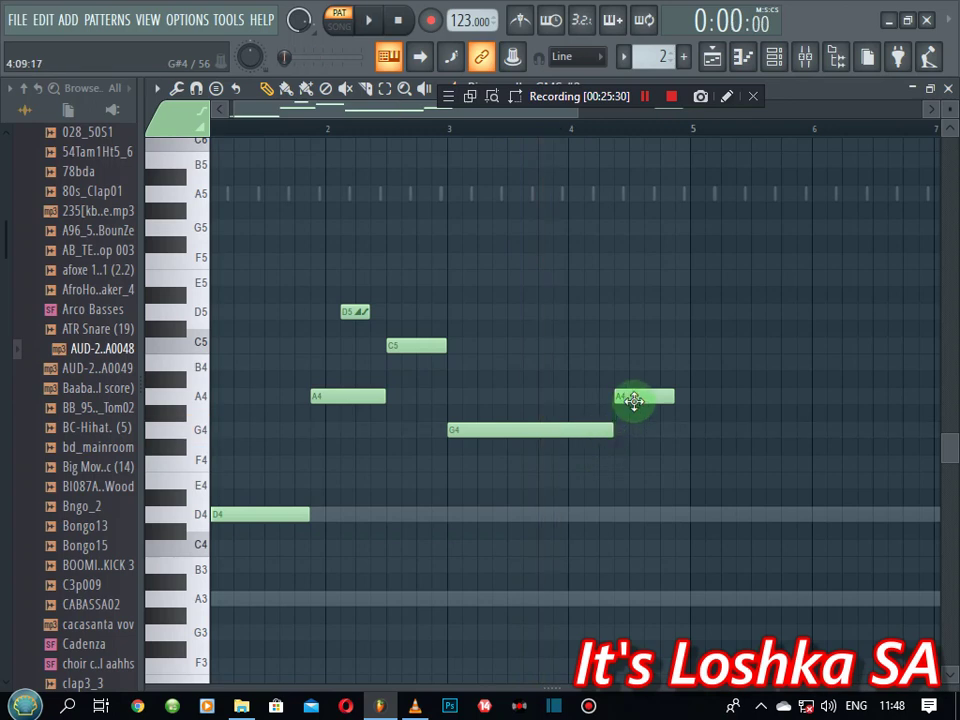
drag(658, 396, 567, 431)
key(space)
drag(626, 397, 685, 399)
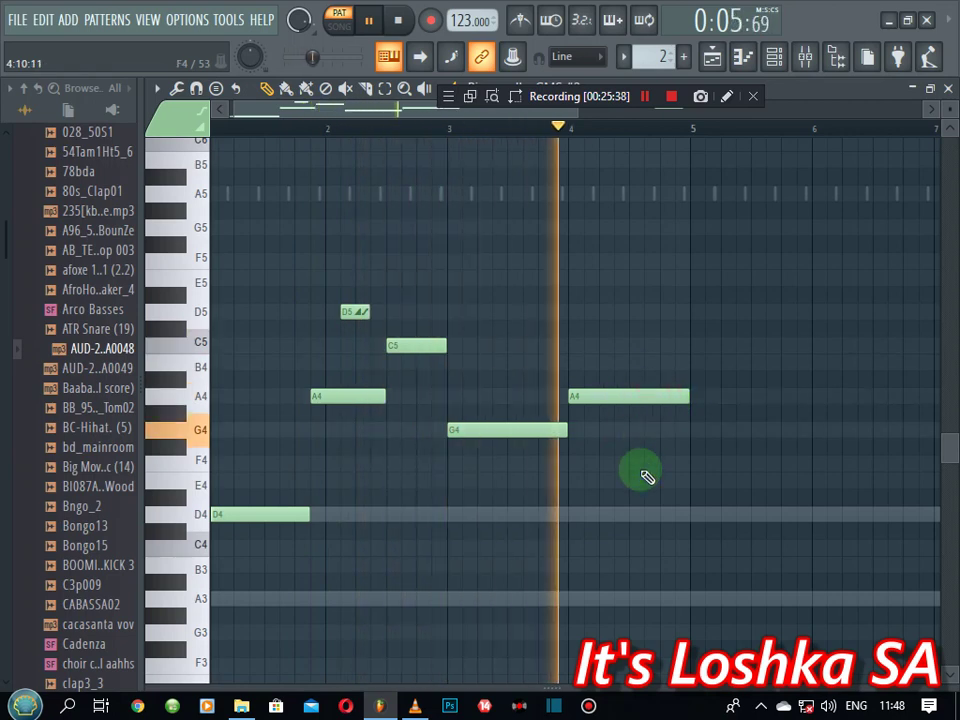
- Select all bass notes in bars 1 to 4 and duplicate them into bars 5 to 8
drag(695, 130, 167, 195)
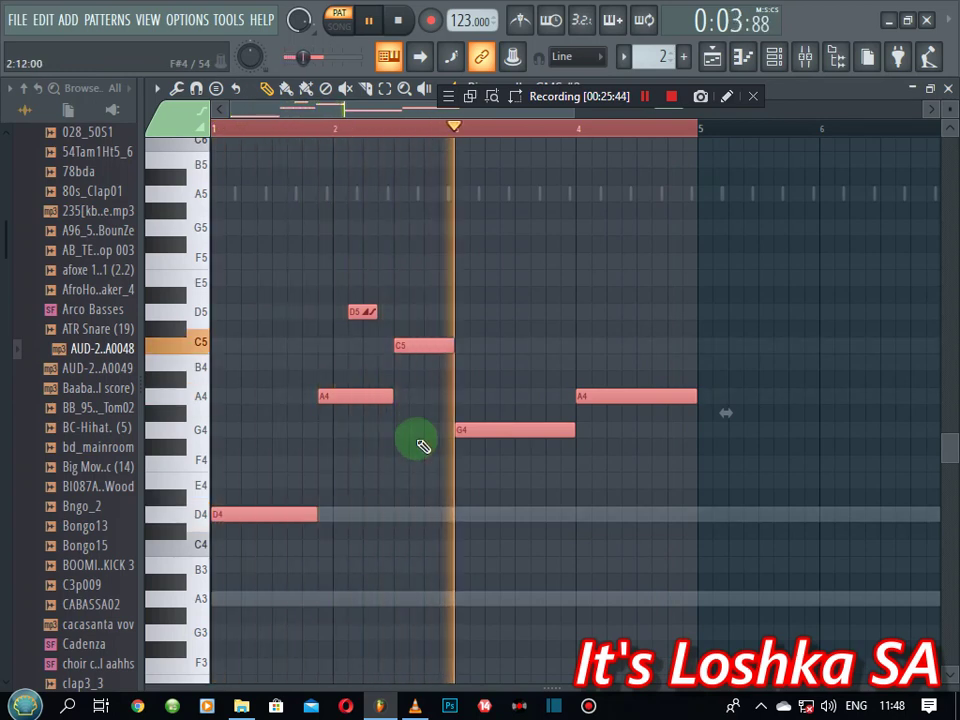
key(space)
key(ctrl+b)
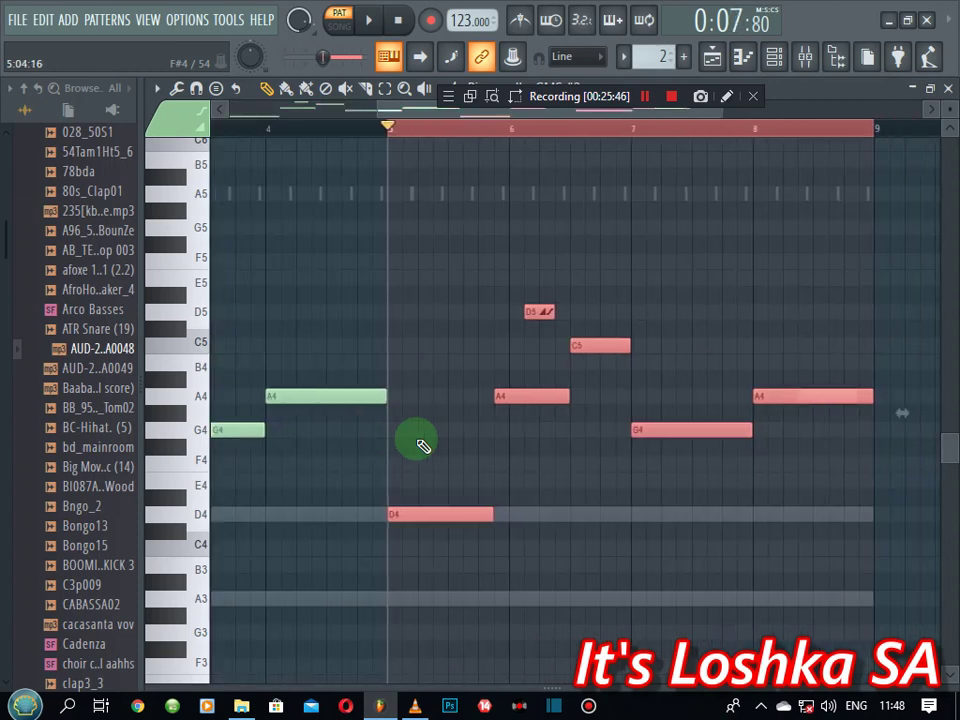
- Switch to song mode, play the duplicated bass line, and close the piano roll
click(335, 28)
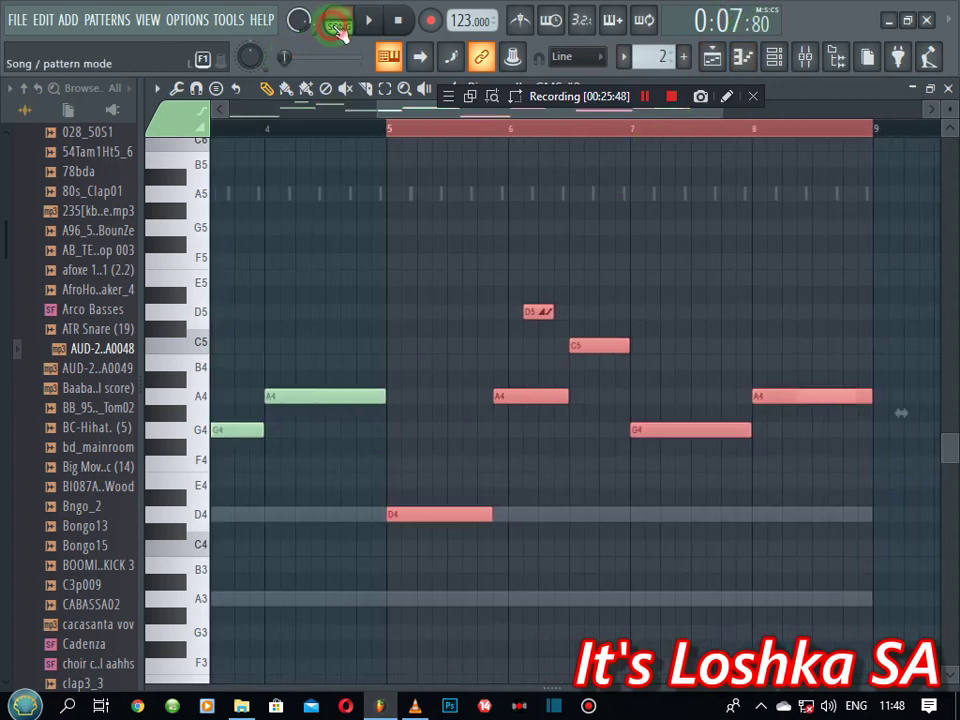
click(368, 20)
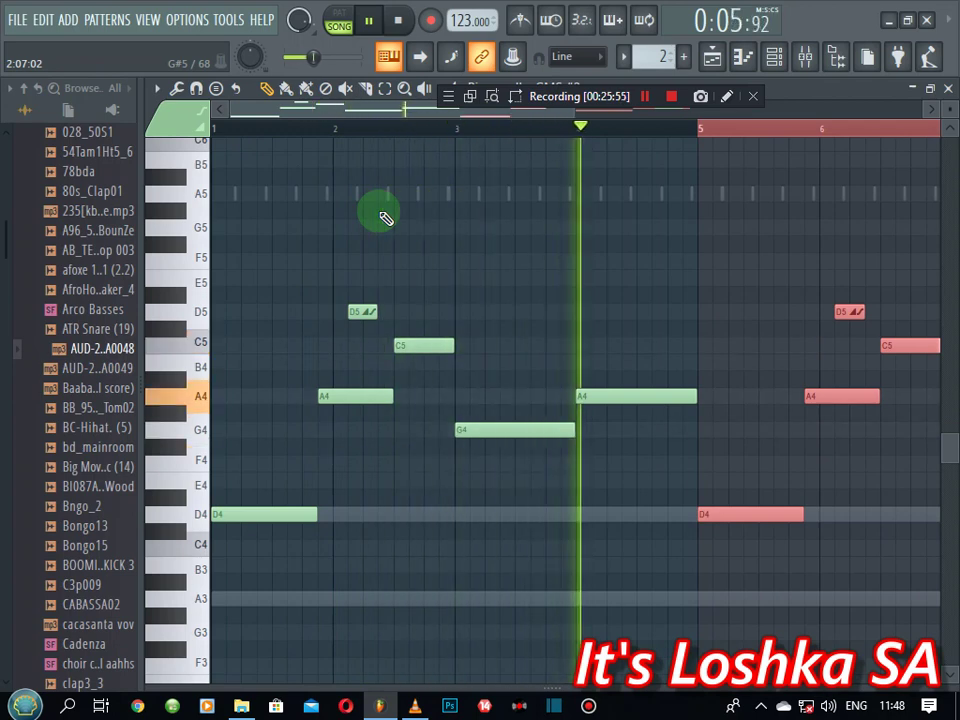
scroll(449, 131, down, 2)
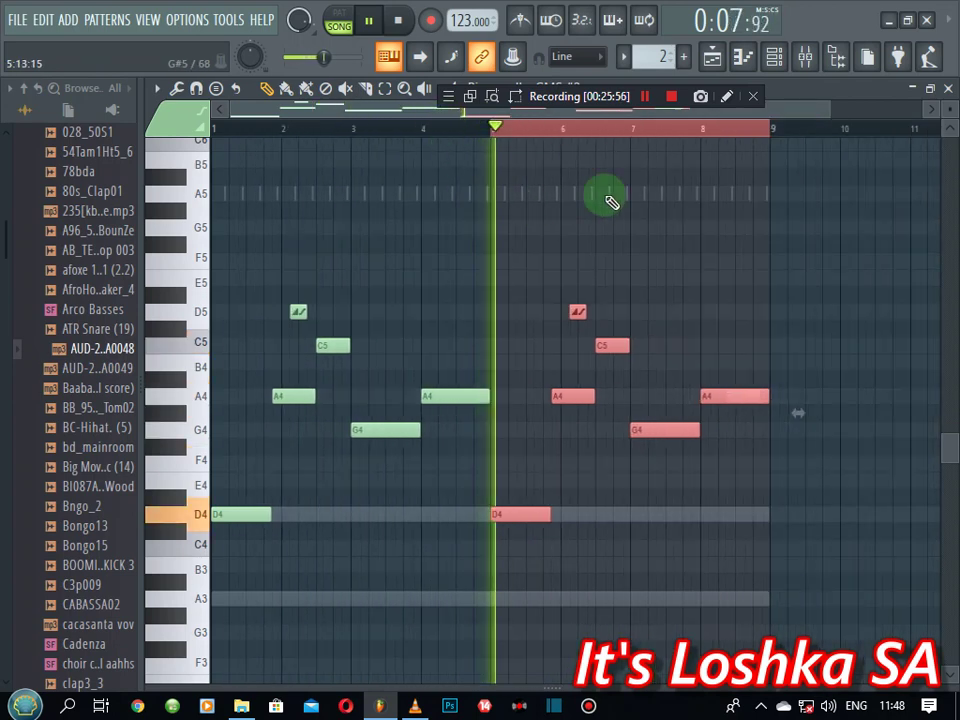
click(948, 88)
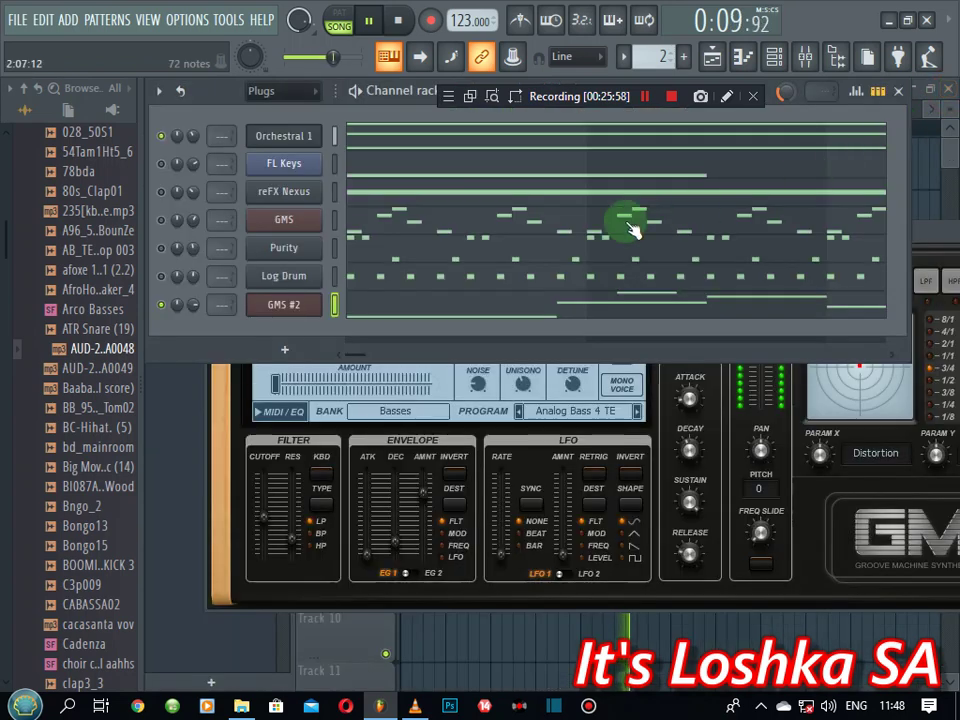
- Route the GMS #2 channel to free mixer track 4 and lower that track's fader slightly
click(283, 303)
click(286, 305)
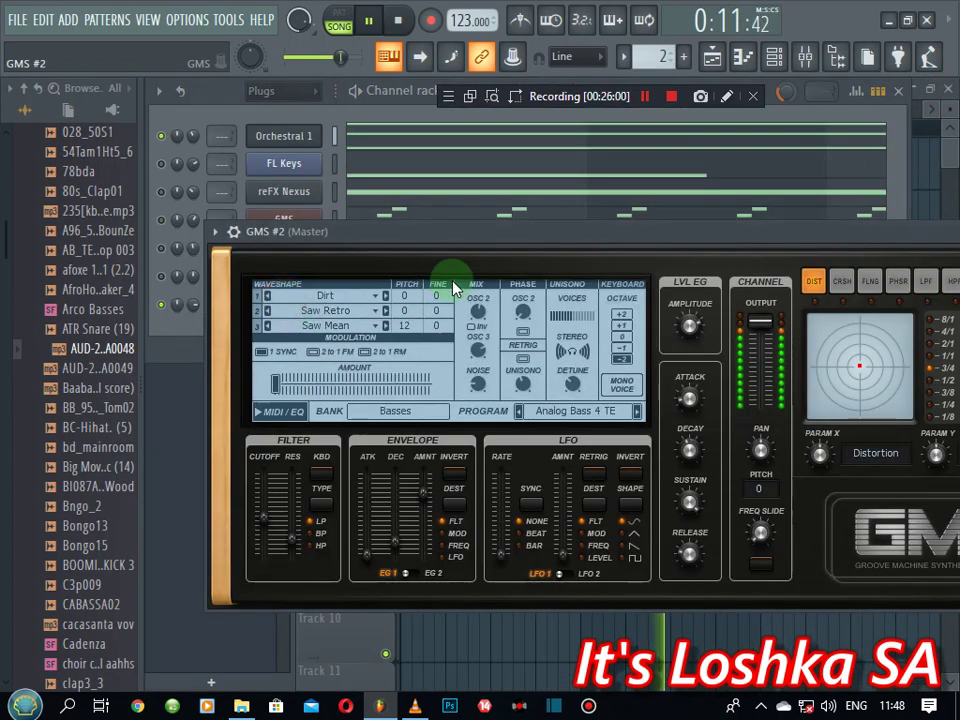
click(244, 234)
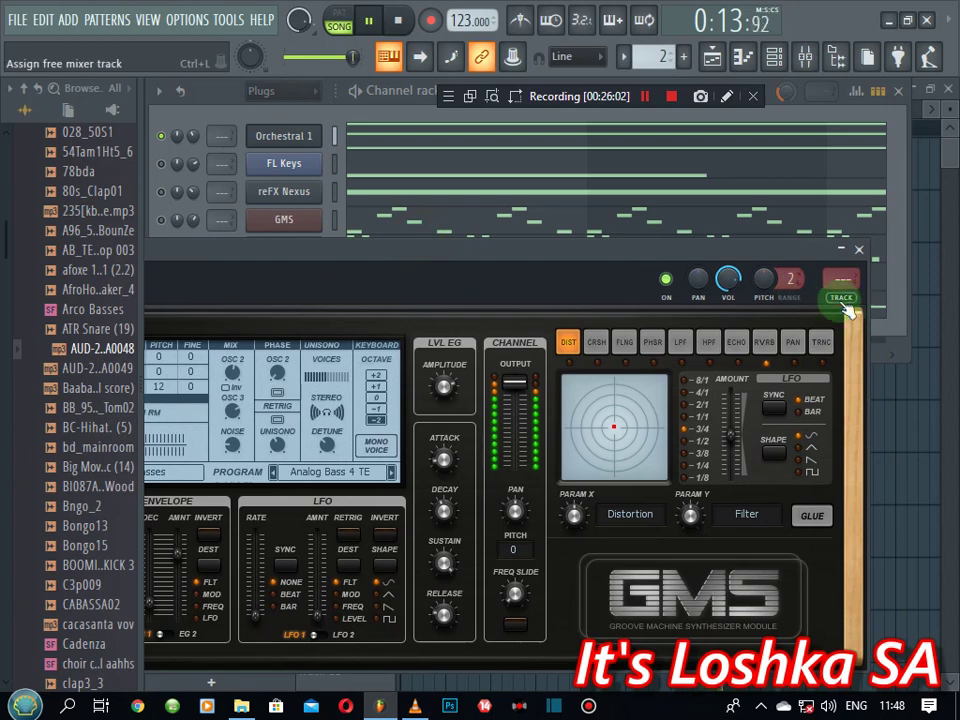
click(845, 302)
drag(391, 413, 393, 415)
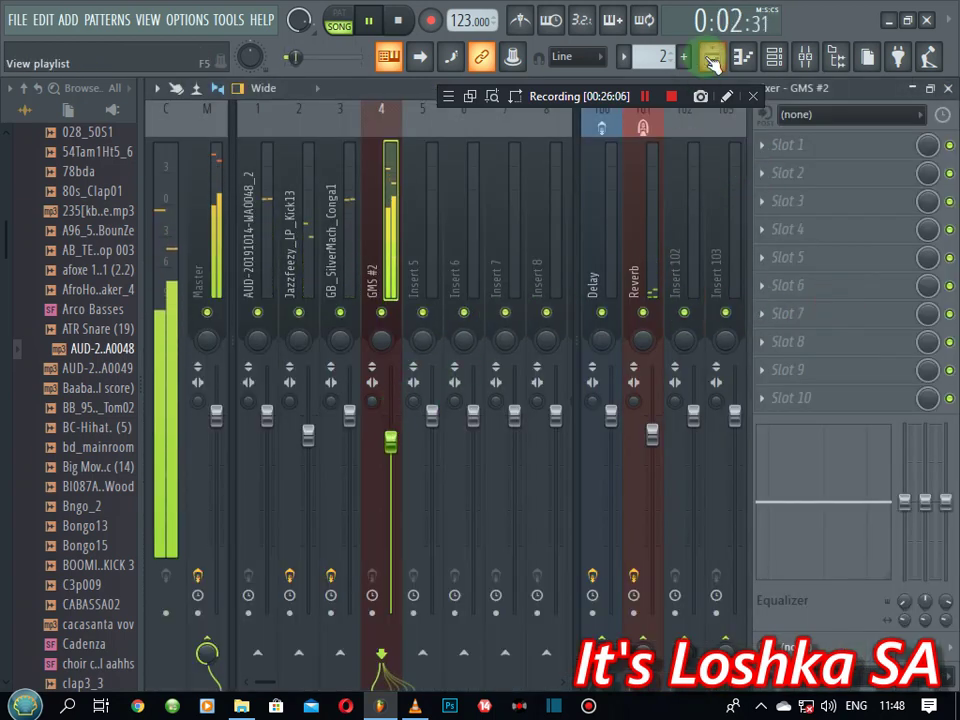
- Add Fruity Fast Dist to slot 1 of the GMS #2 mixer track with threshold 50%, mix 75% and post gain 80%
click(750, 152)
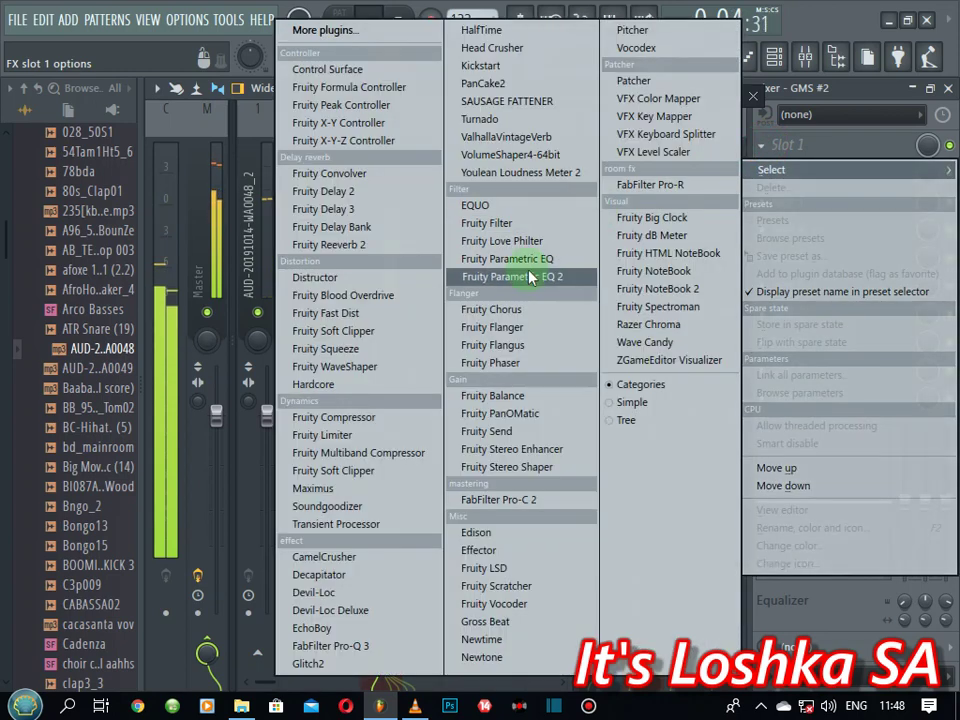
click(366, 314)
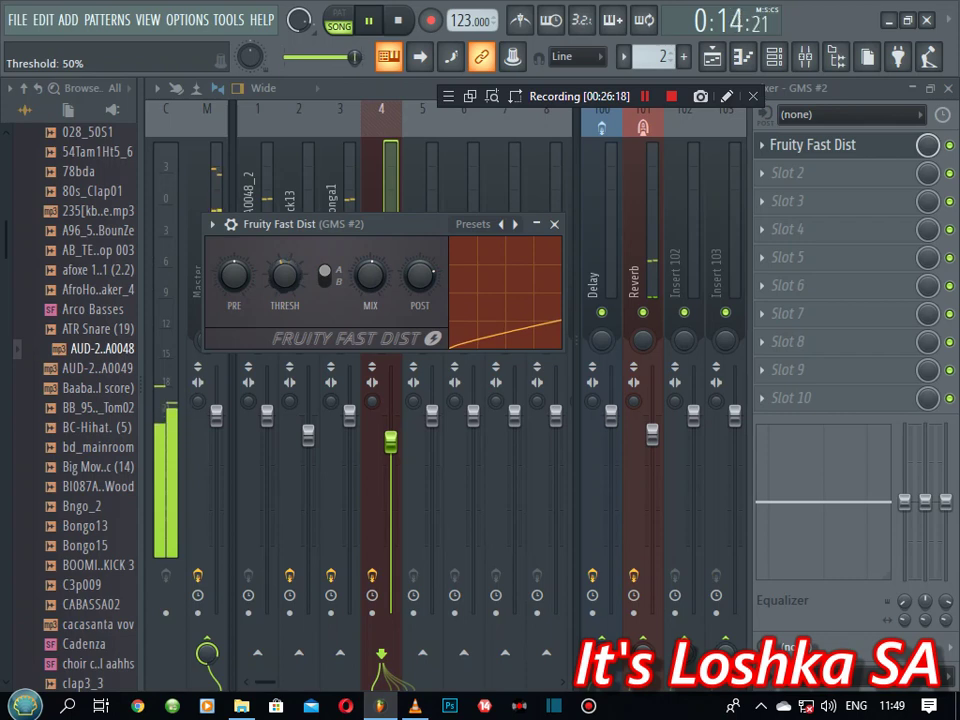
click(363, 275)
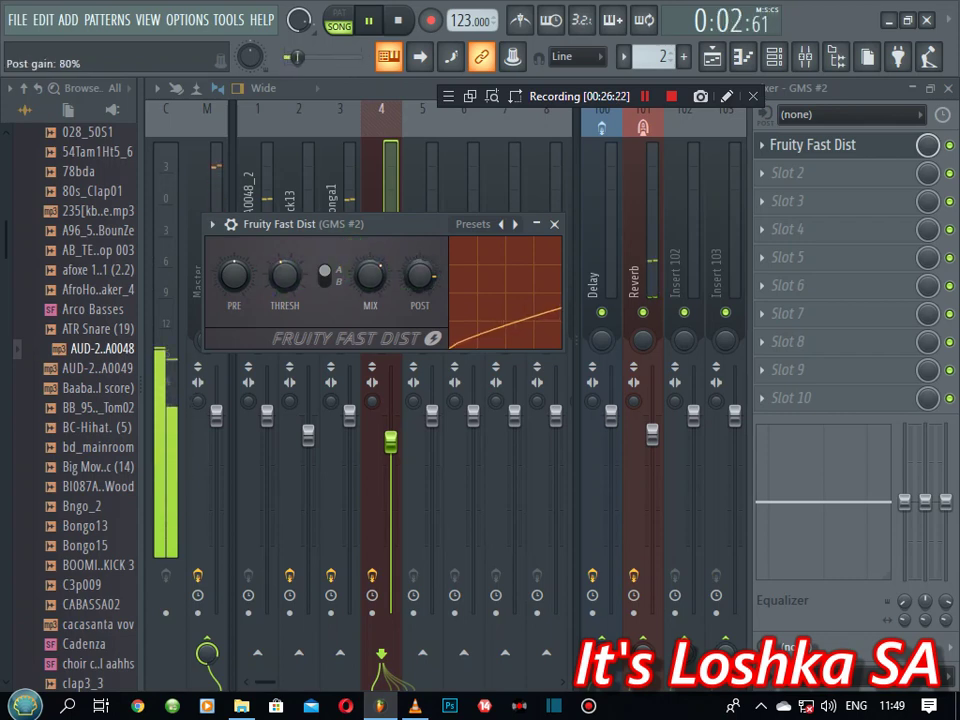
click(383, 278)
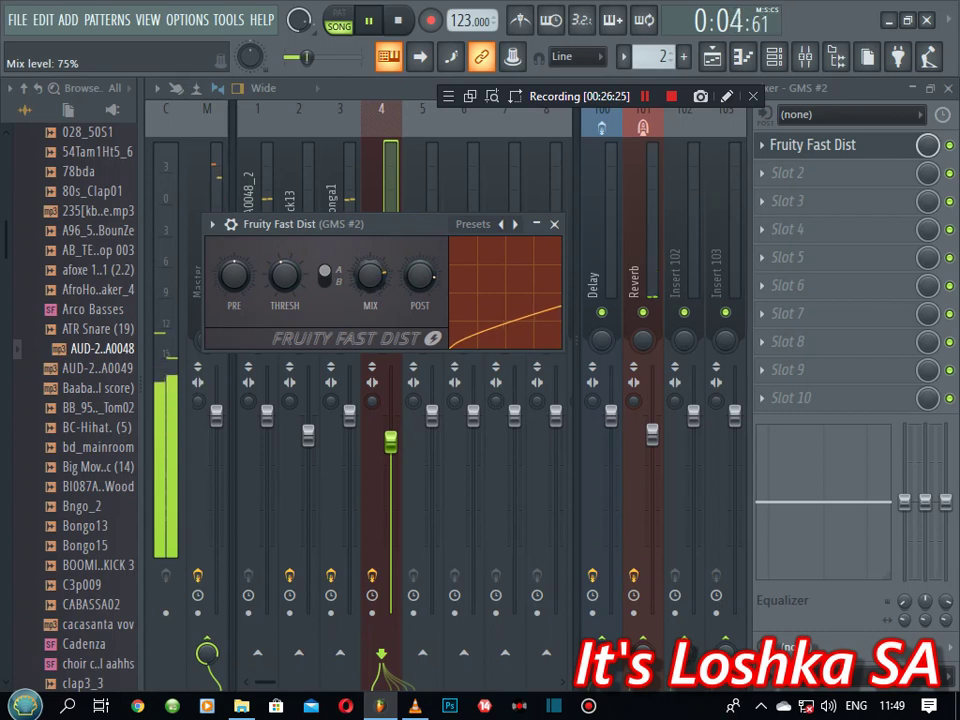
click(554, 224)
- Lower the GMS #2 mixer fader to -4.0 dB and close the playlist, mixer and GMS #2 windows
click(399, 432)
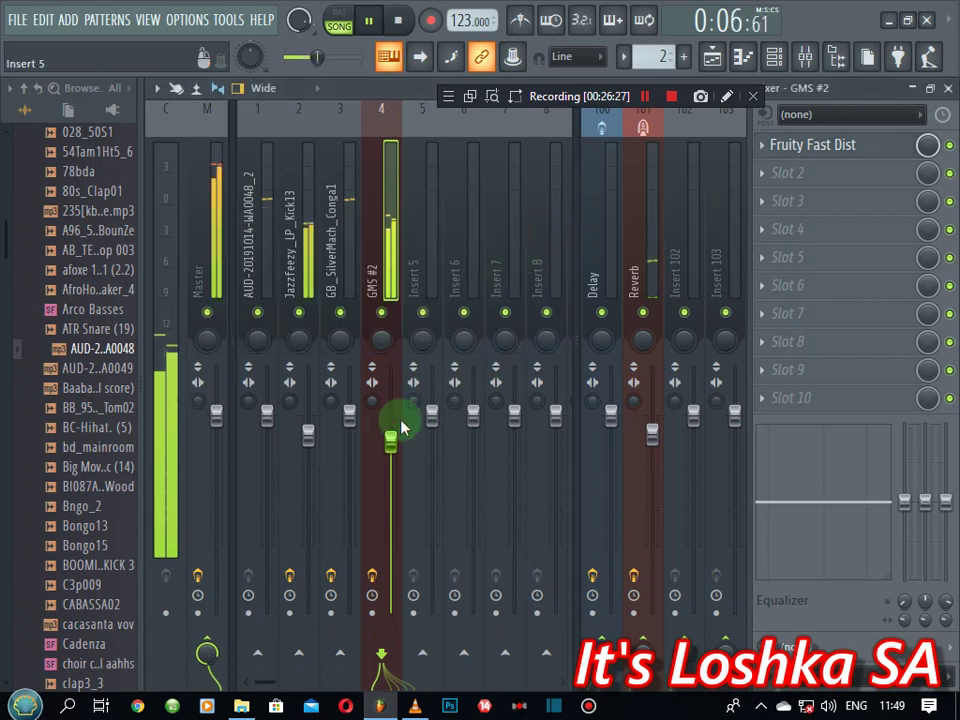
drag(399, 447, 400, 450)
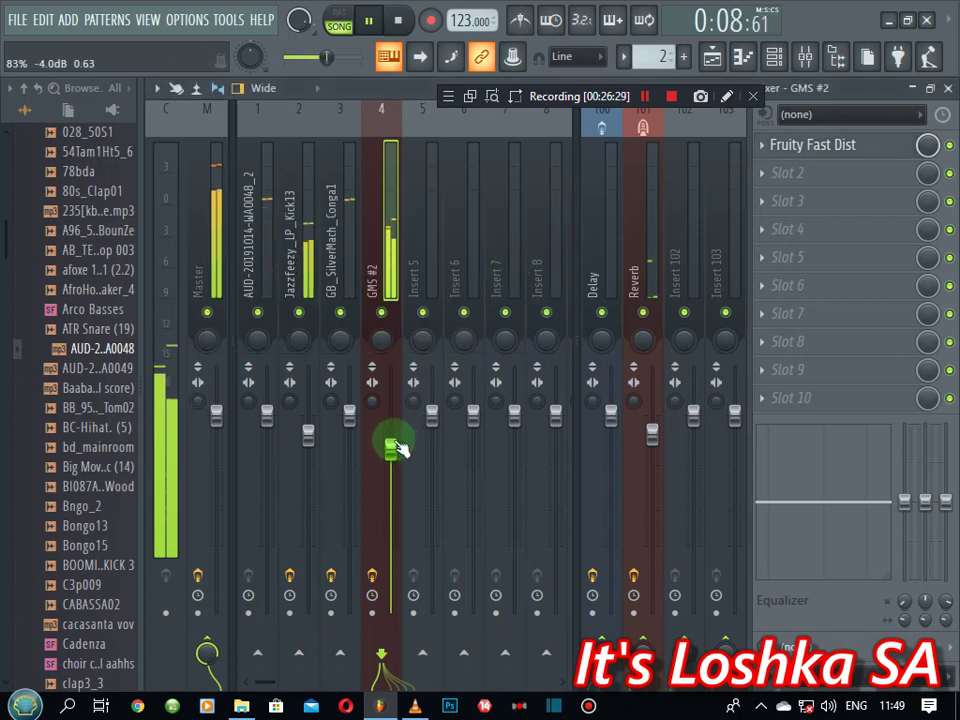
click(938, 90)
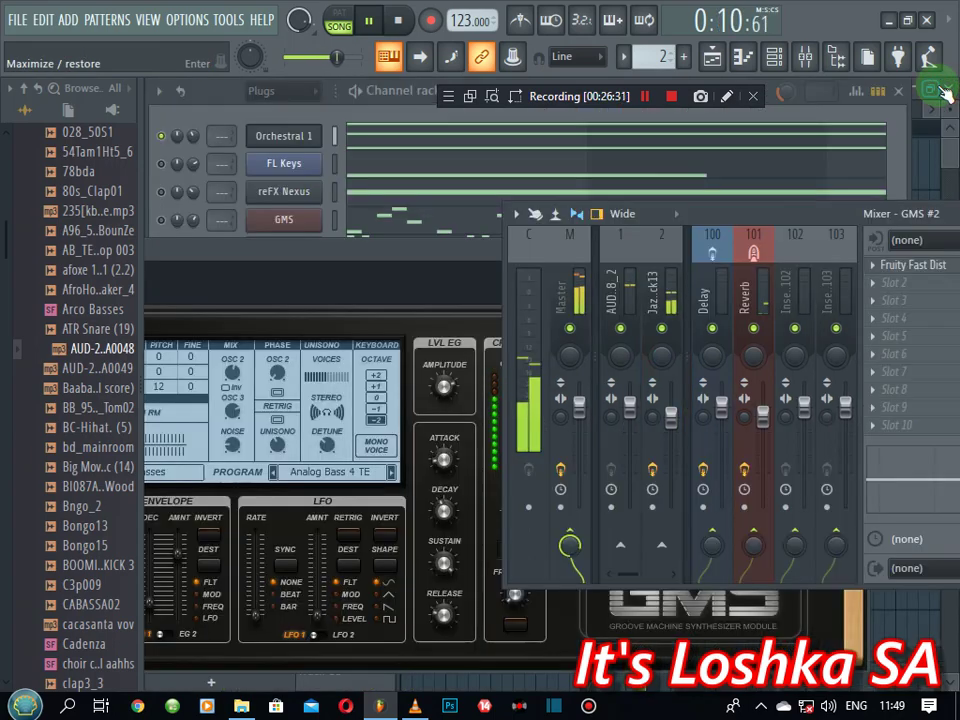
click(938, 89)
click(928, 232)
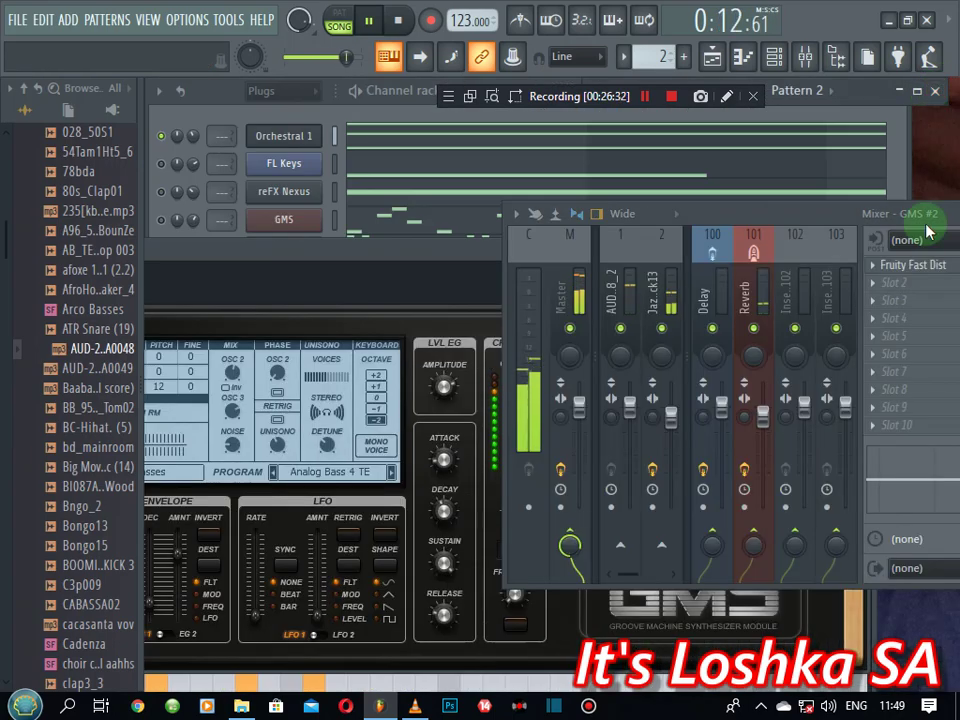
drag(836, 225, 490, 198)
click(696, 189)
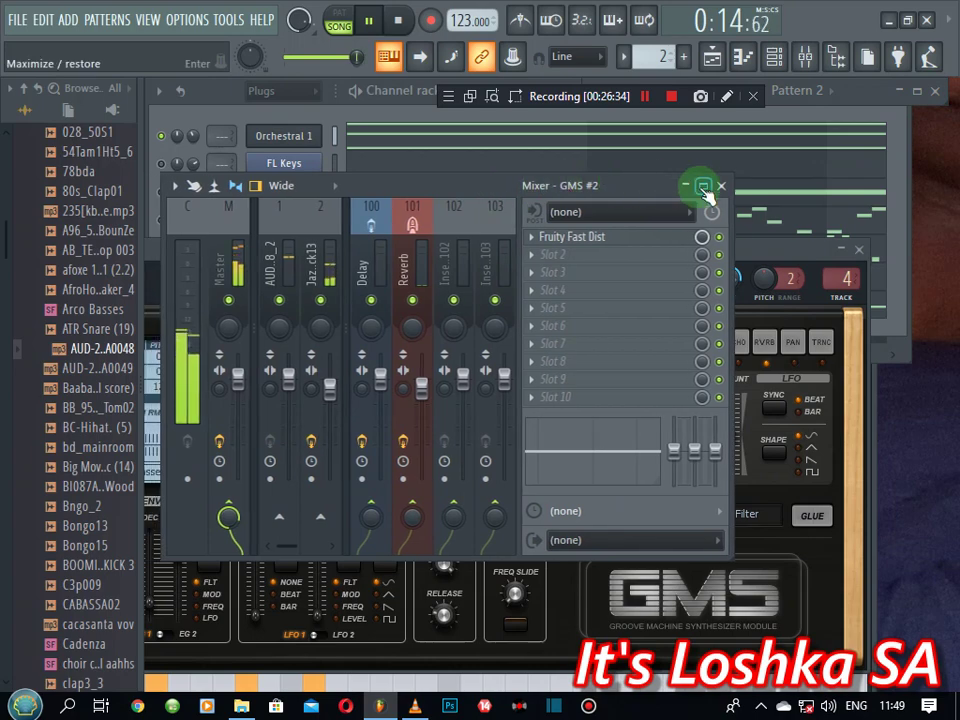
click(948, 88)
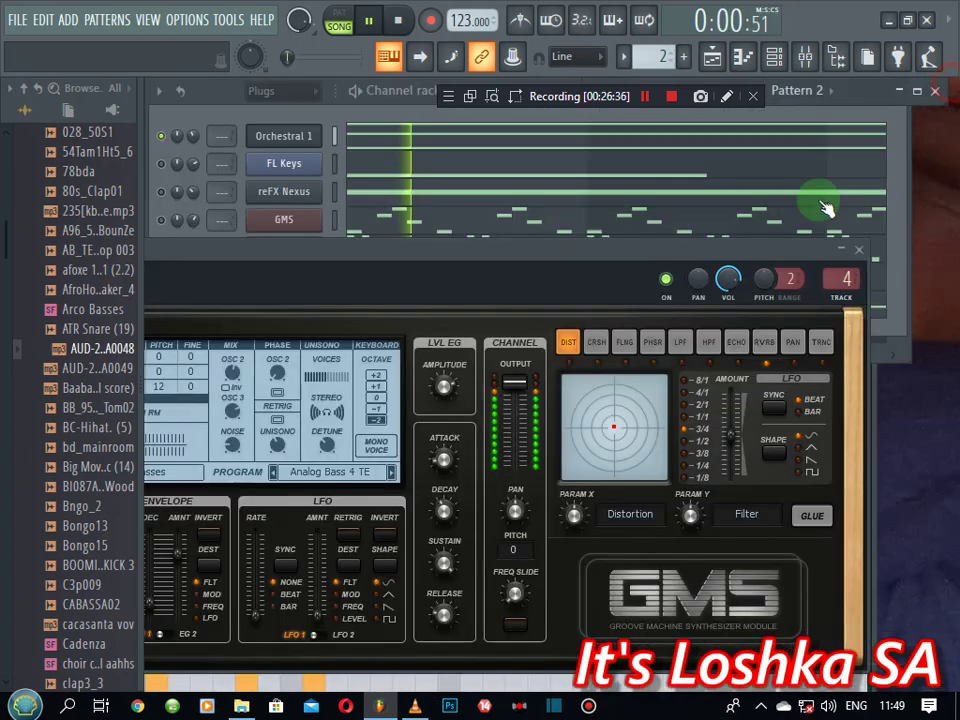
click(857, 249)
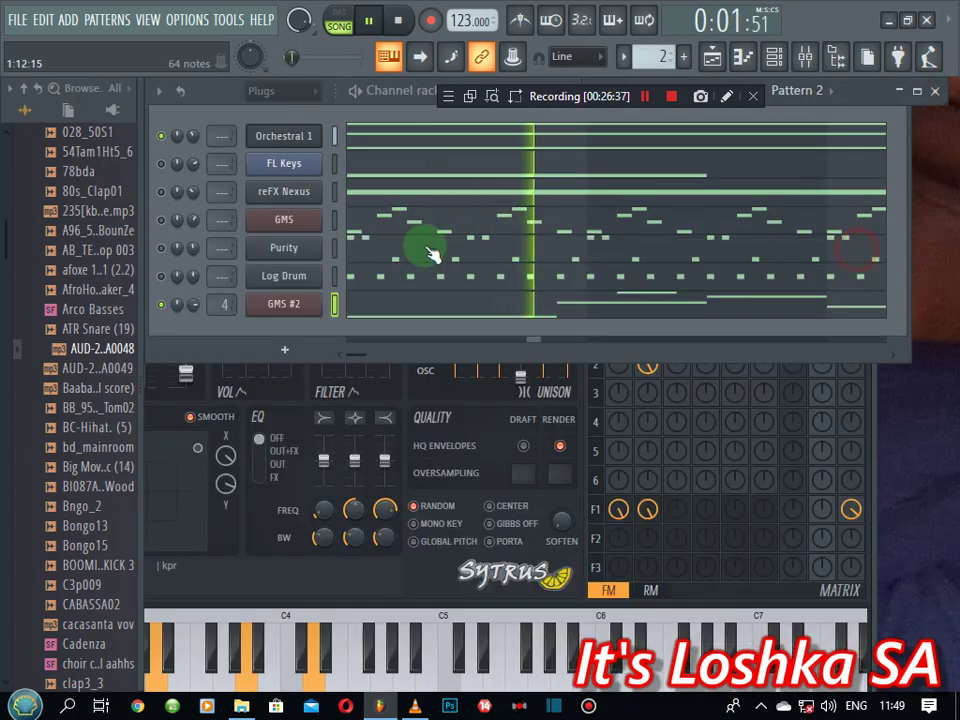
- Unmute the GMS and Purity channels and set the GMS #2 filter cutoff to 0.53%
click(161, 223)
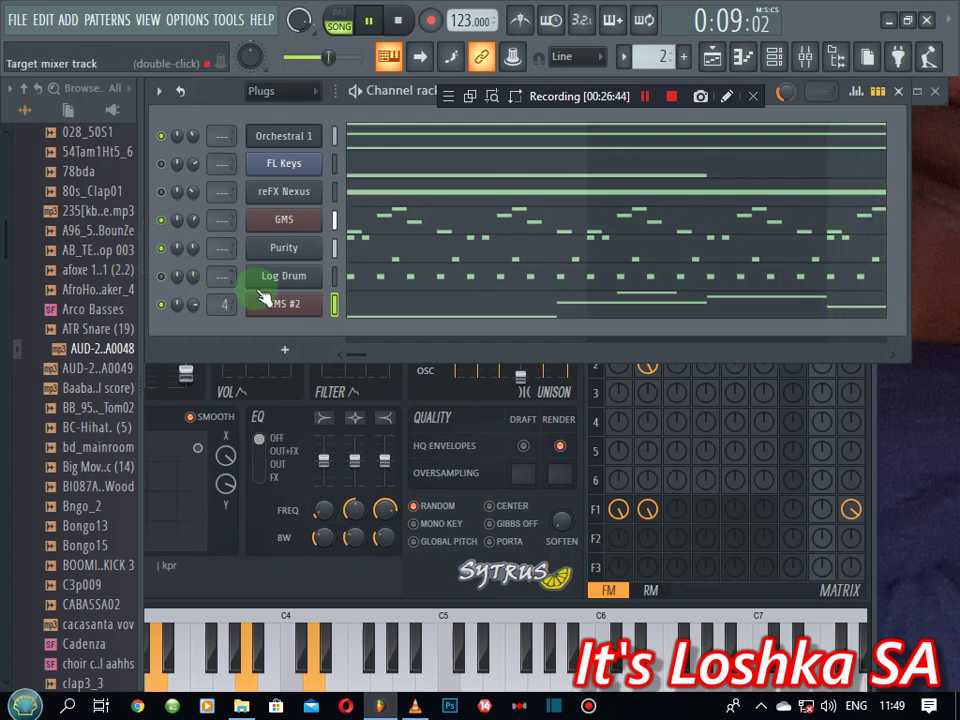
click(285, 306)
drag(338, 263, 454, 220)
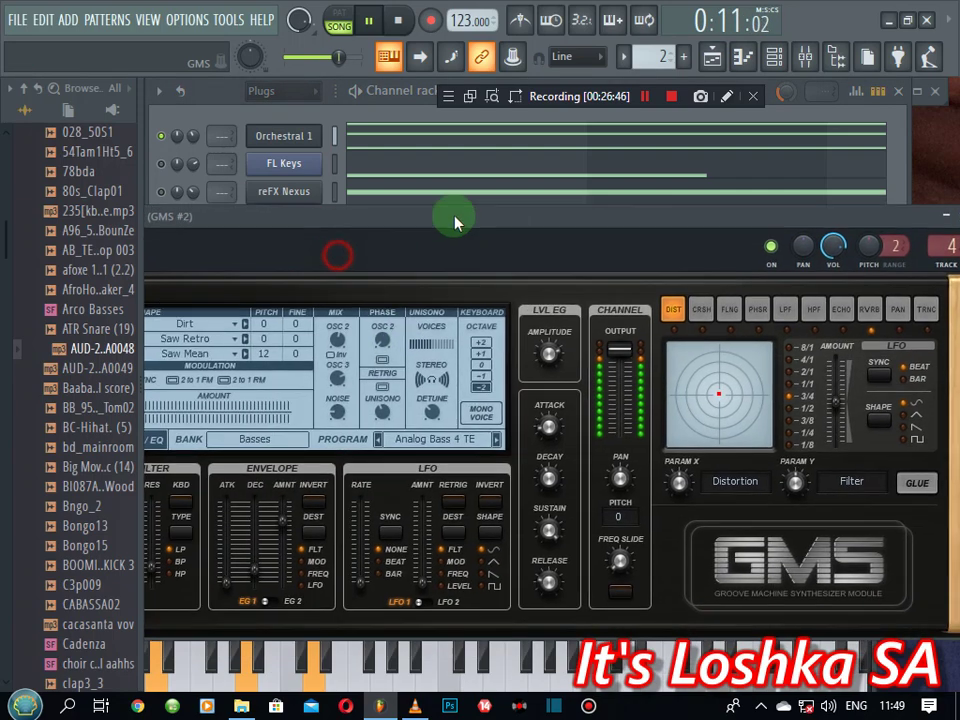
click(240, 578)
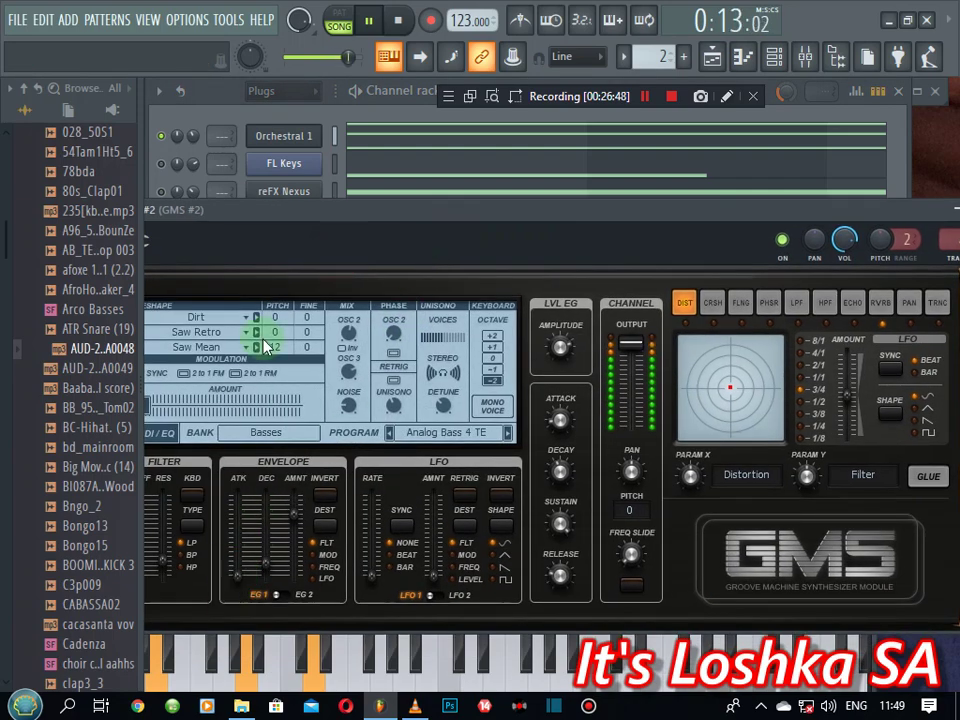
drag(338, 219, 444, 208)
click(245, 521)
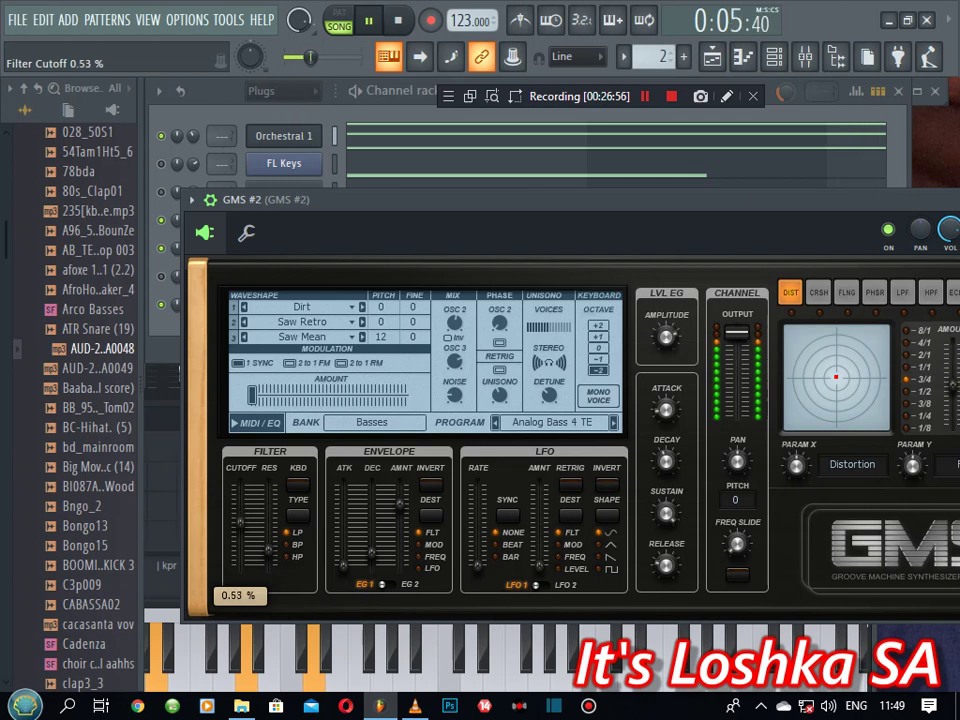
- Unmute the Log Drum, FL Keys and reFX Nexus channels and reset the Log Drum channel volume
click(166, 336)
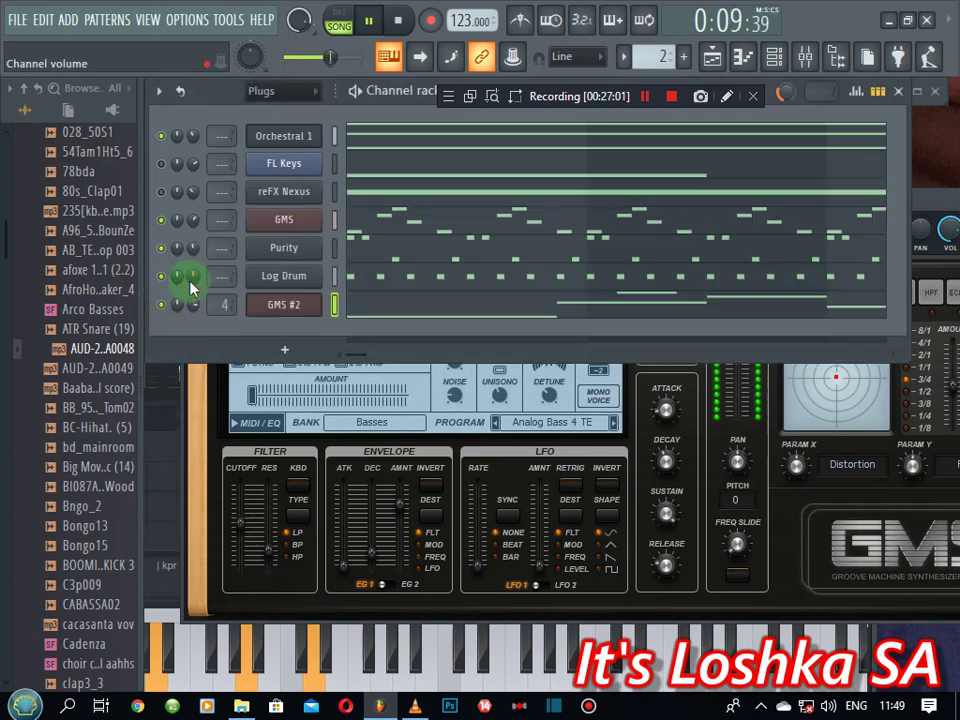
right_click(191, 287)
click(215, 296)
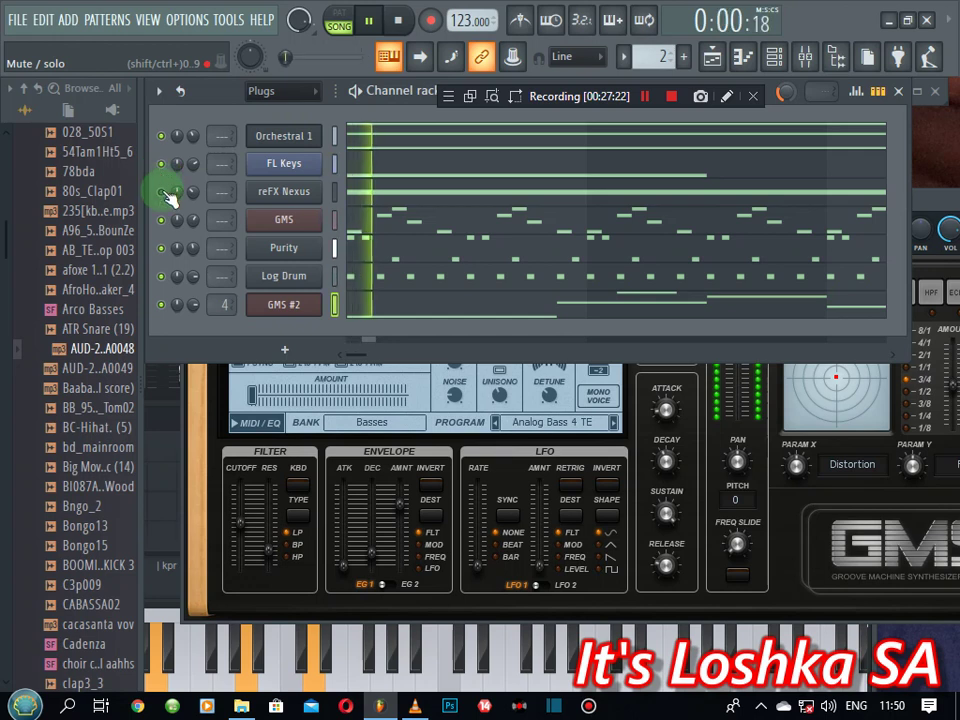
click(163, 191)
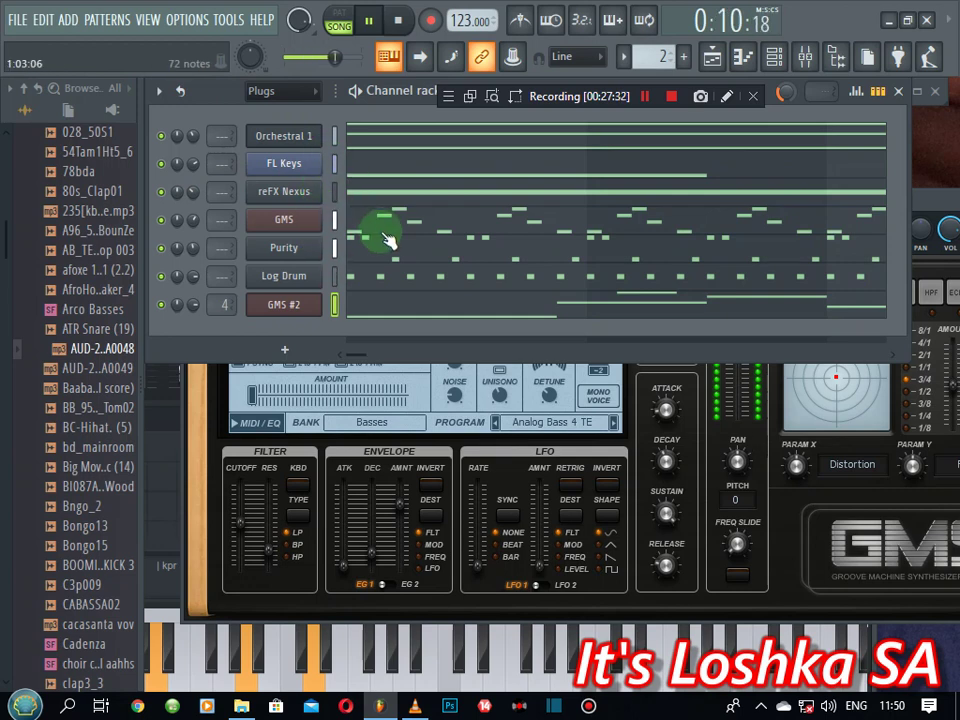
- Add a Fruity DX10 channel, load its eFlute preset and close its editor
click(282, 348)
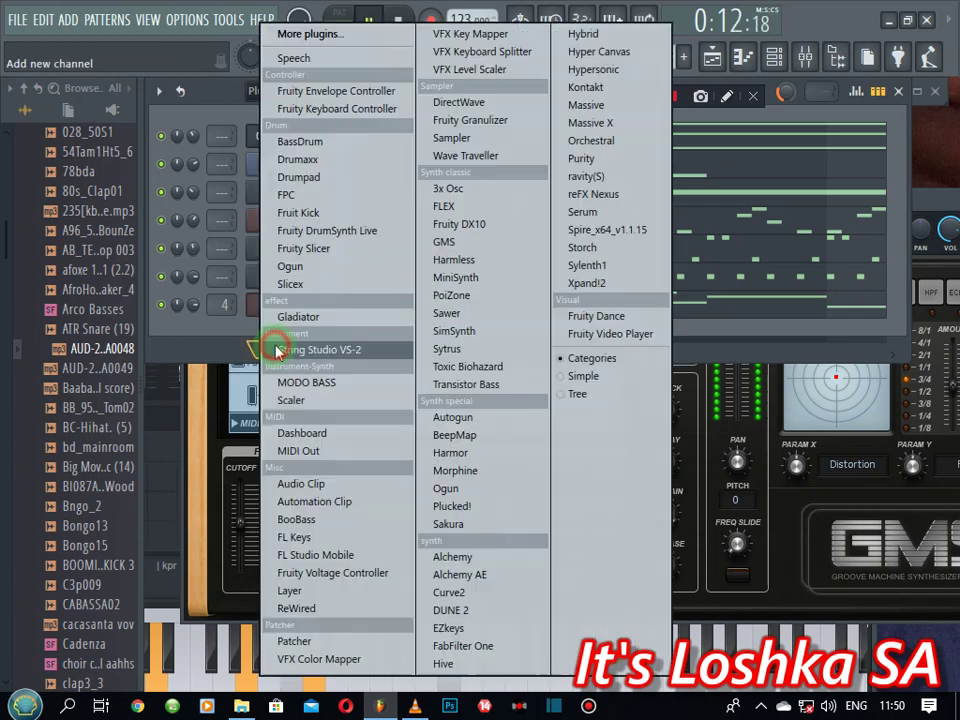
click(462, 224)
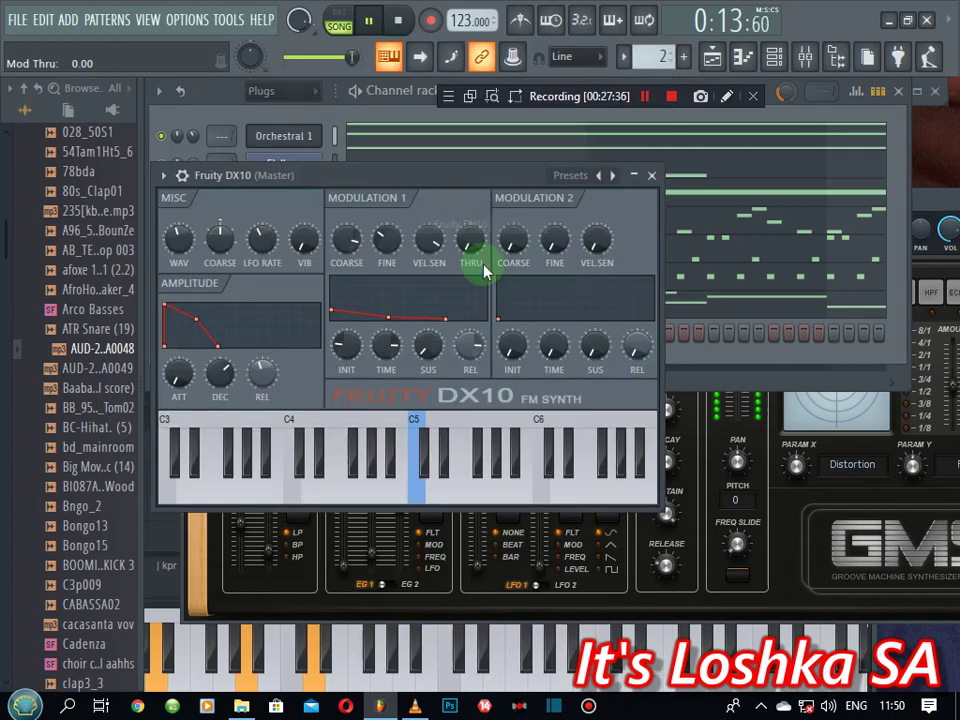
click(614, 180)
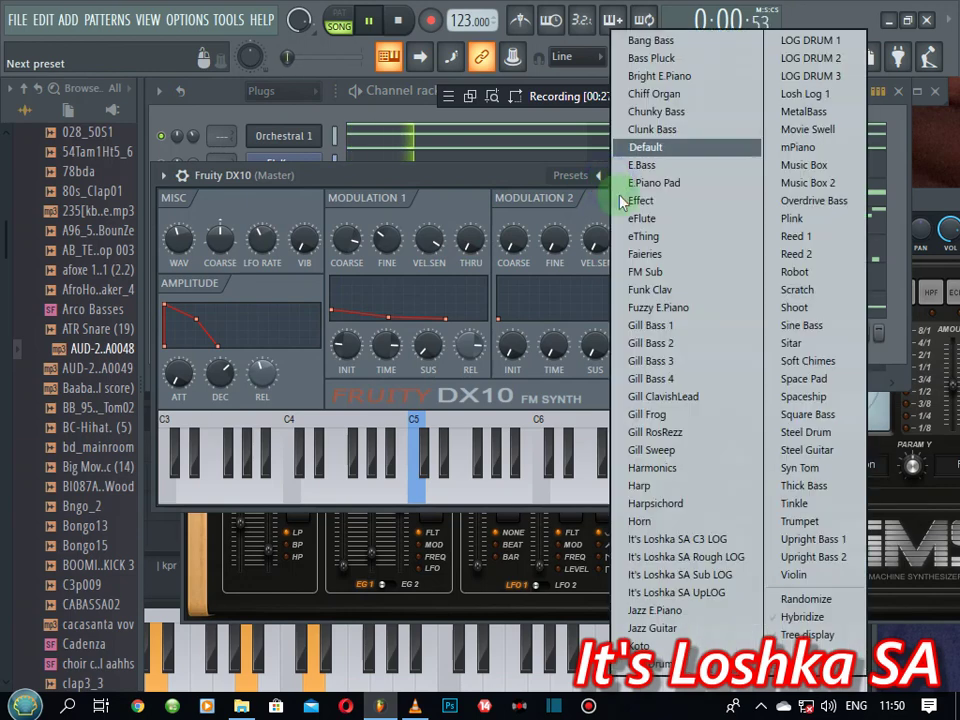
click(640, 216)
click(651, 175)
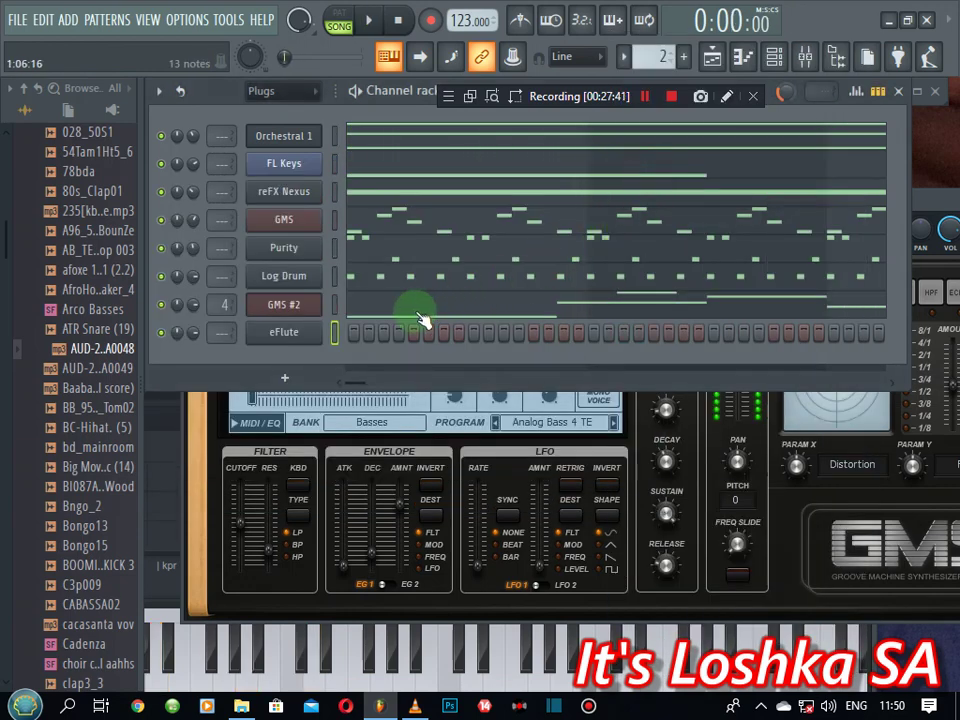
- Quantize the GMS #2 bass notes in the piano roll with the Default template, snapping start and end times
click(413, 311)
scroll(838, 140, up, 3)
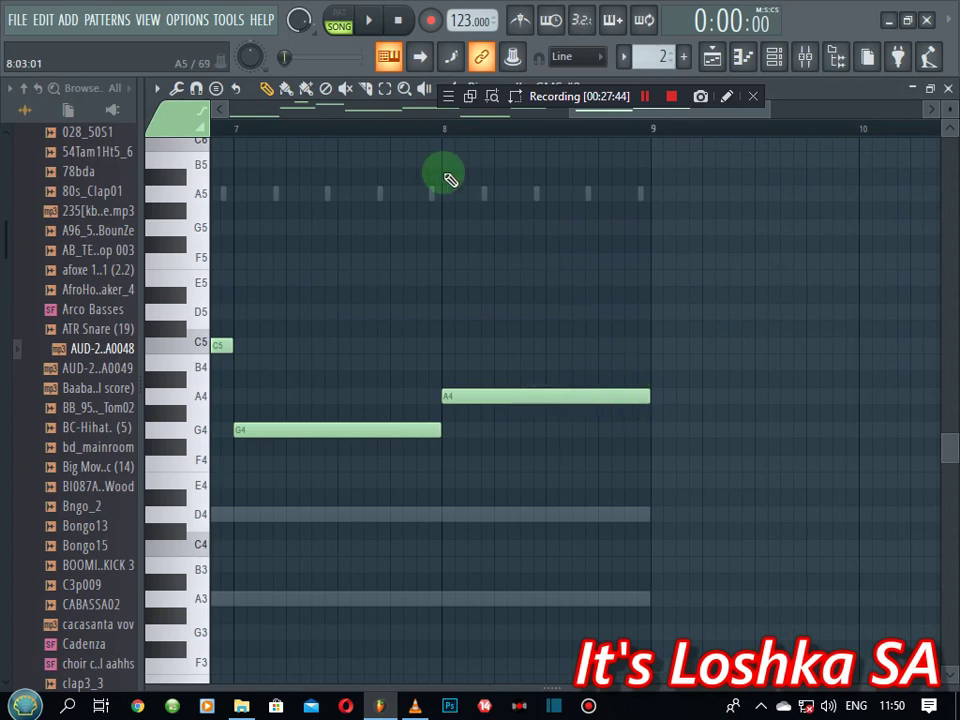
scroll(660, 135, up, 3)
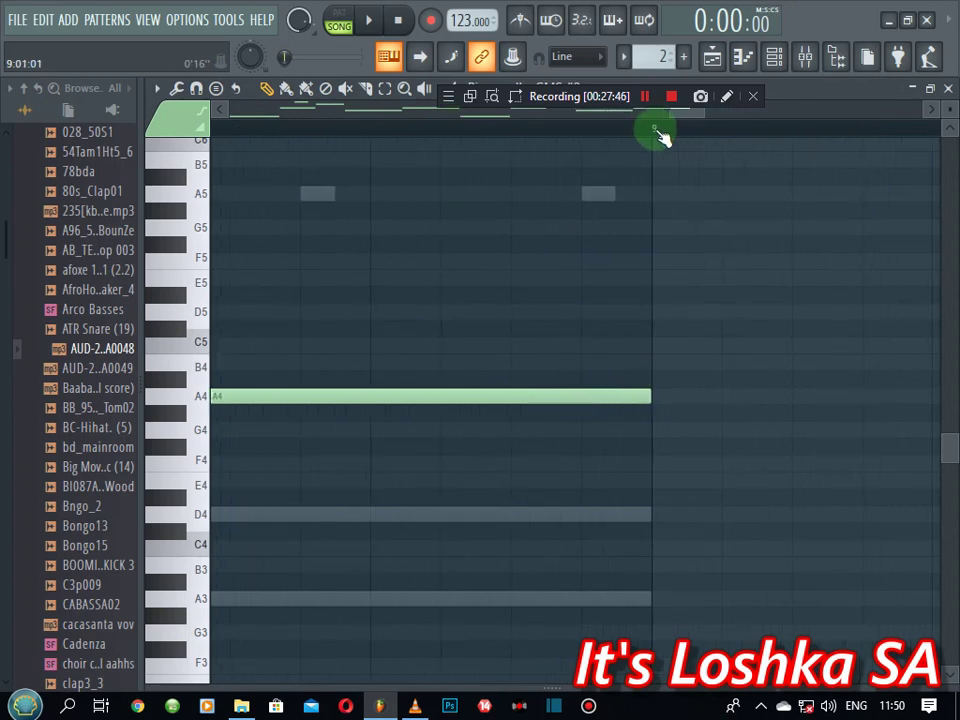
scroll(660, 135, down, 6)
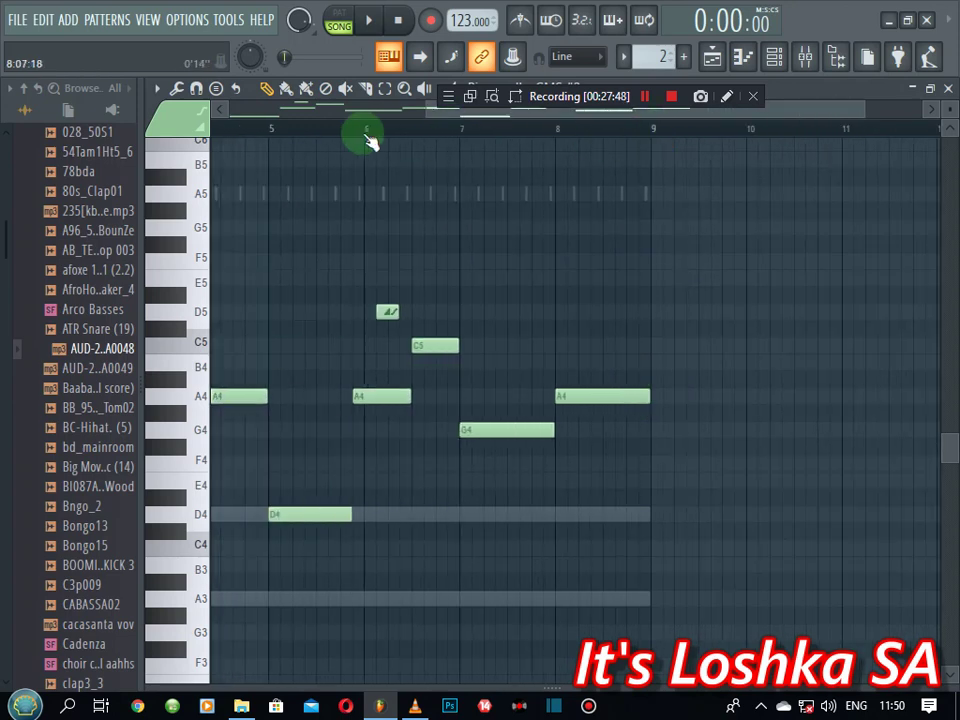
scroll(376, 135, up, 4)
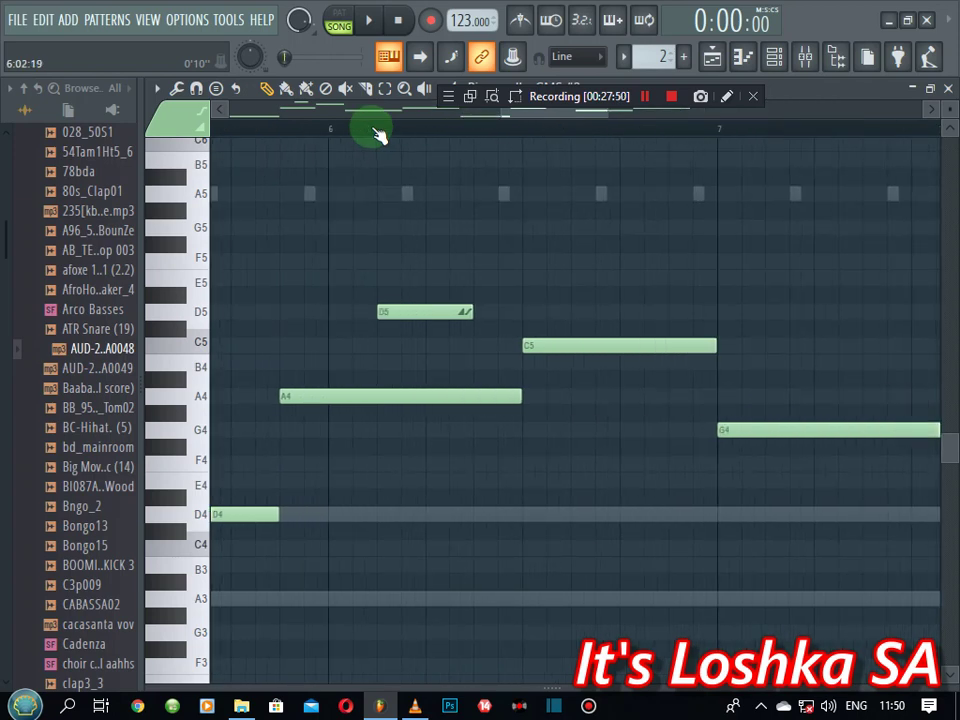
key(alt+q)
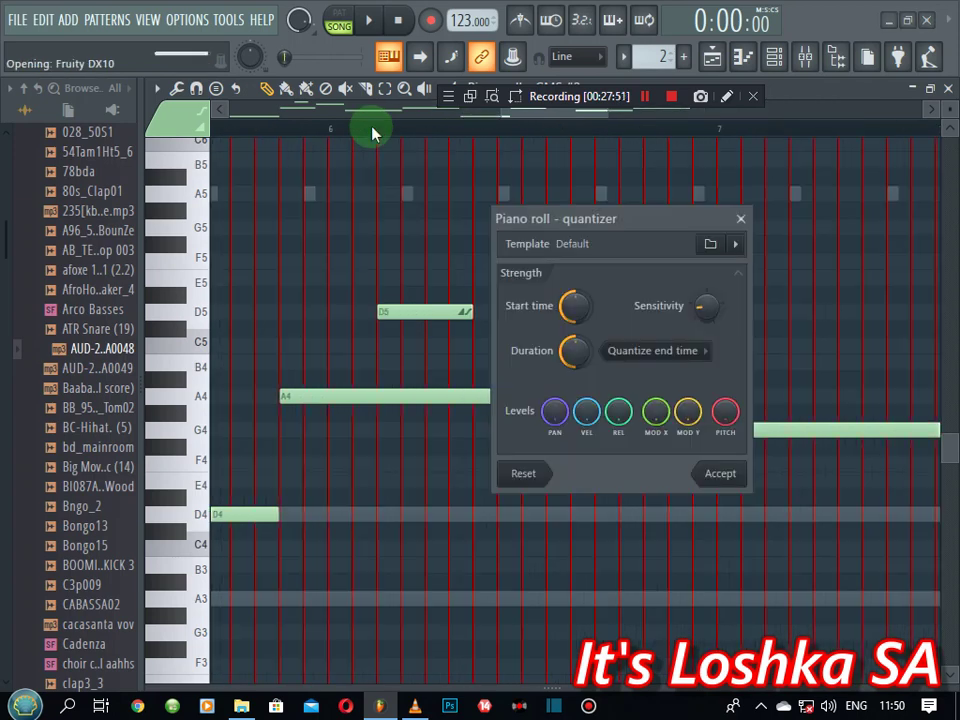
click(741, 483)
- Play the song to check the quantized bass line across all eight bars, and close the piano roll
key(space)
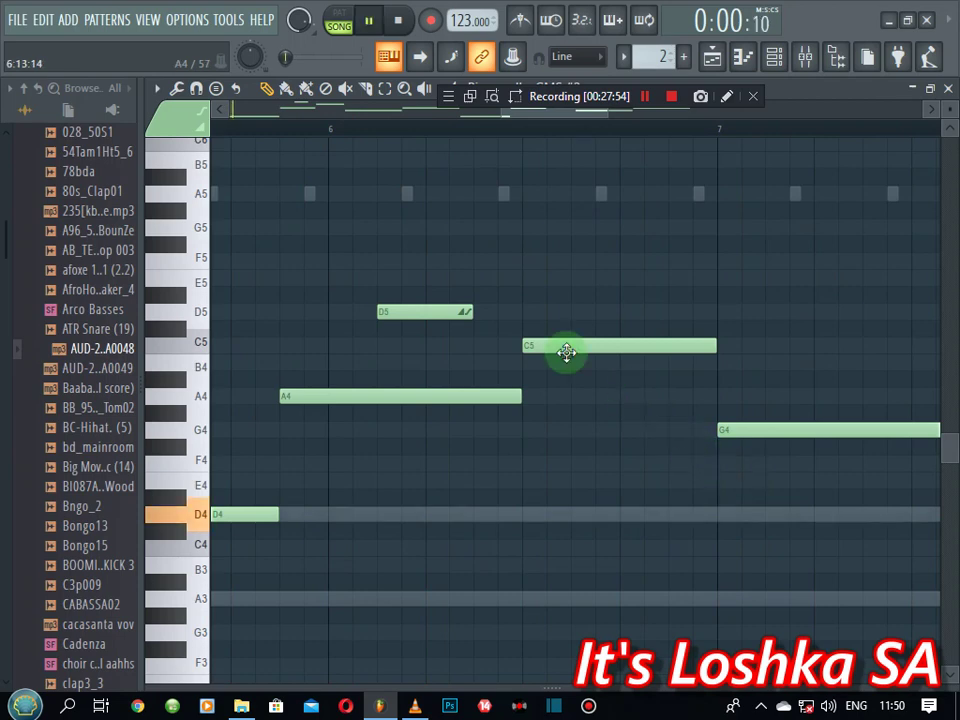
scroll(455, 133, down, 5)
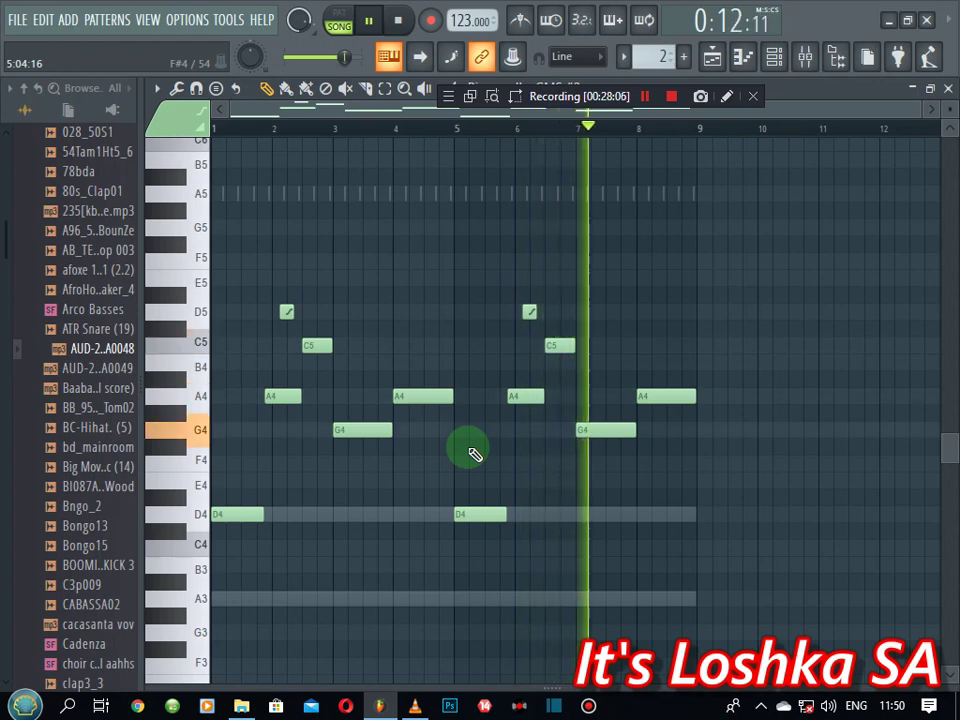
click(948, 88)
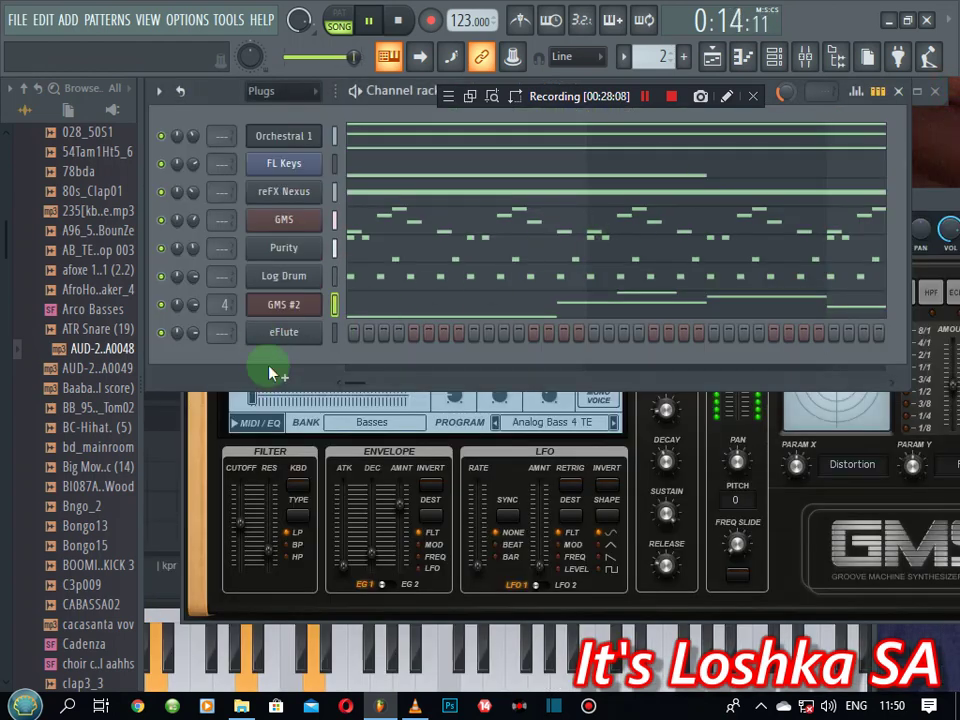
- Add a second Purity instrument channel to the channel rack
click(268, 369)
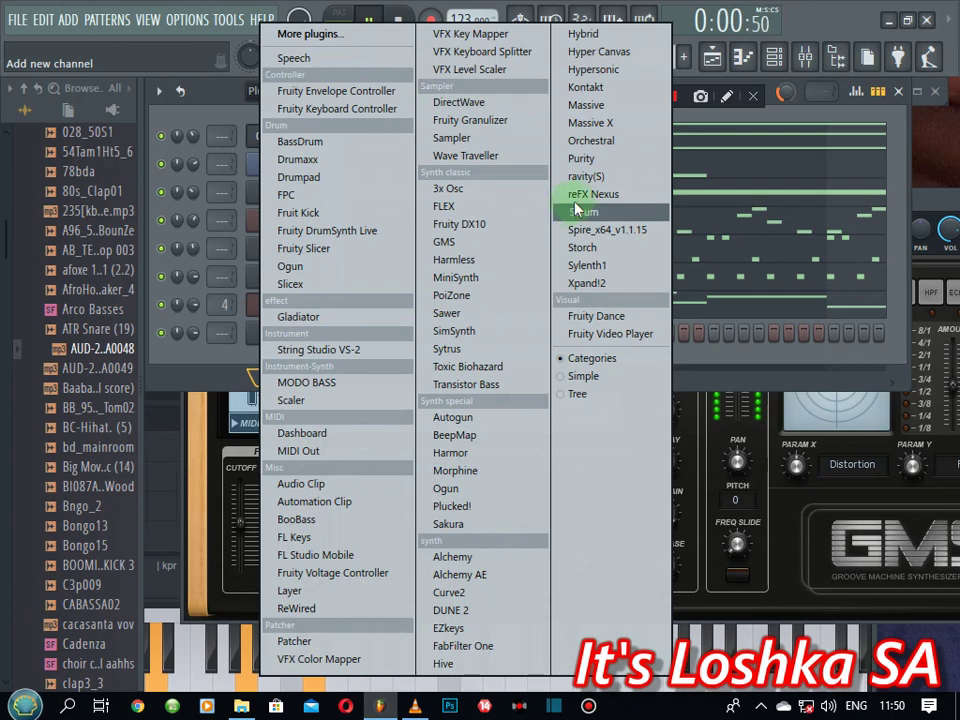
click(593, 165)
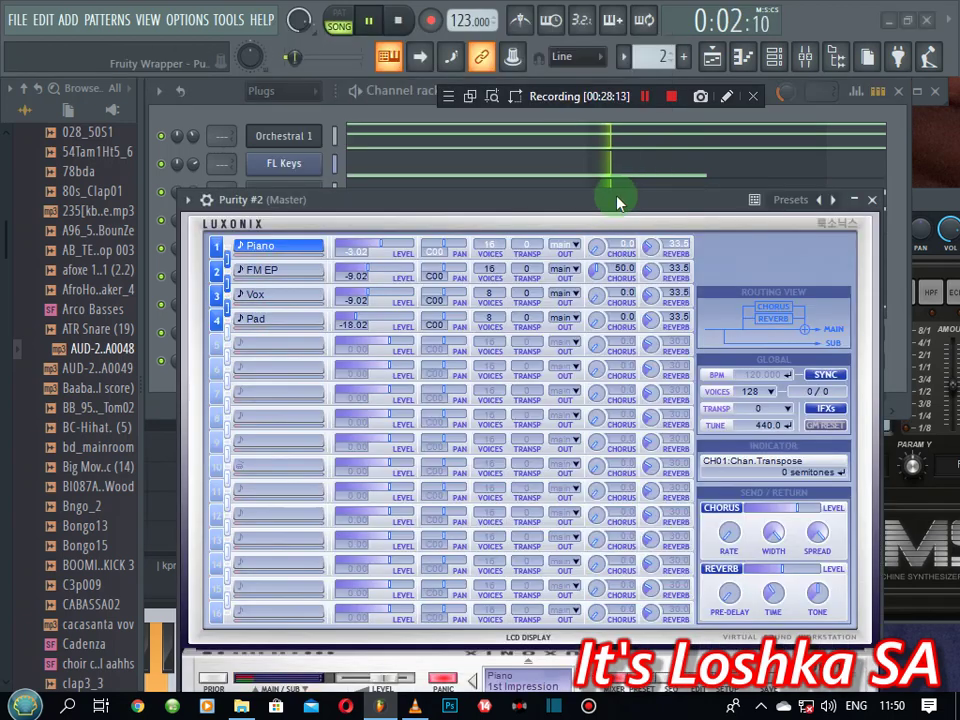
- Load the Pan Flute preset from the Woodwind category into Purity #2
drag(617, 195, 528, 150)
click(552, 615)
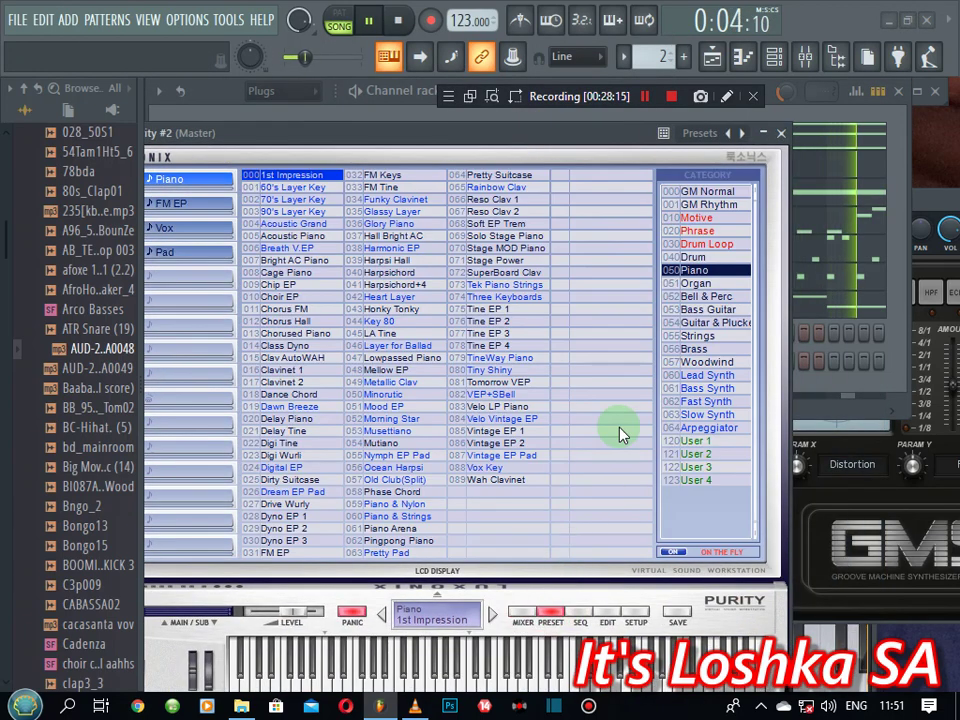
click(705, 362)
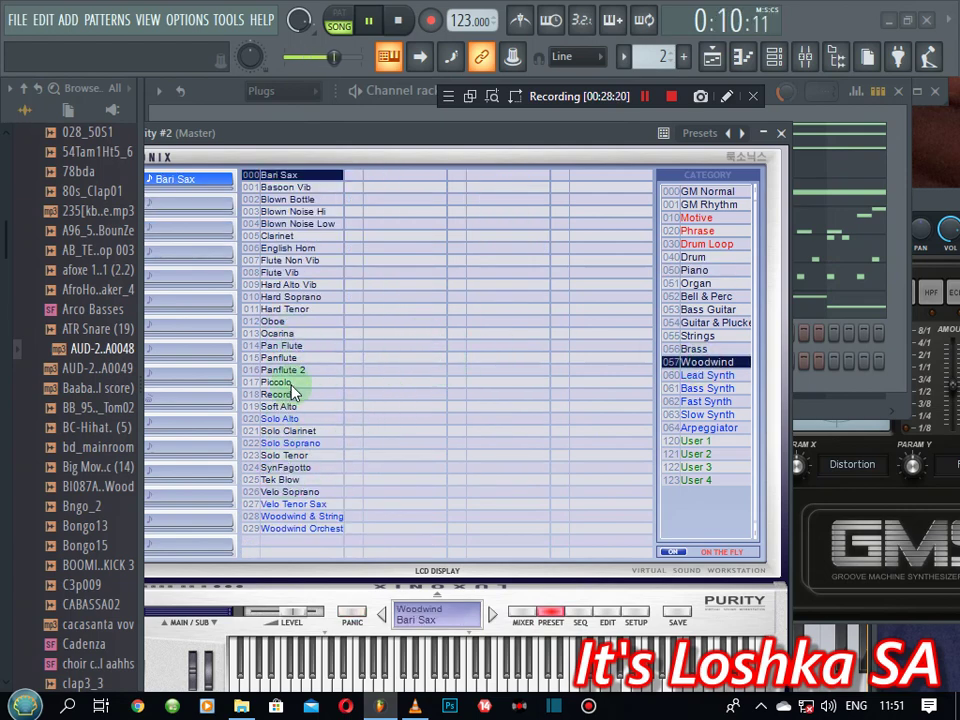
click(290, 346)
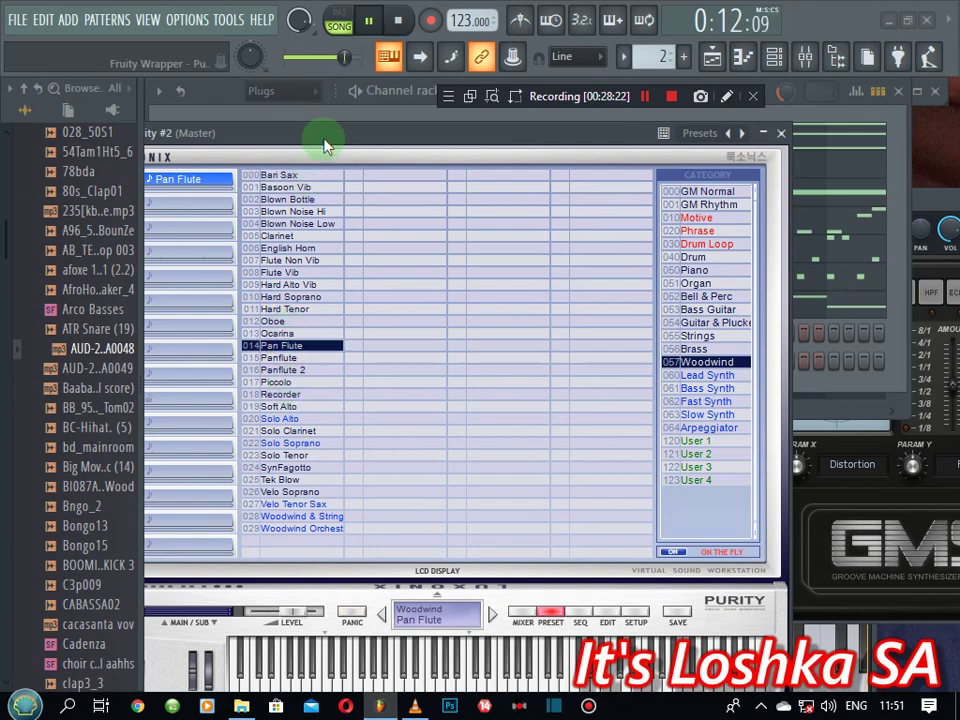
drag(325, 147, 425, 160)
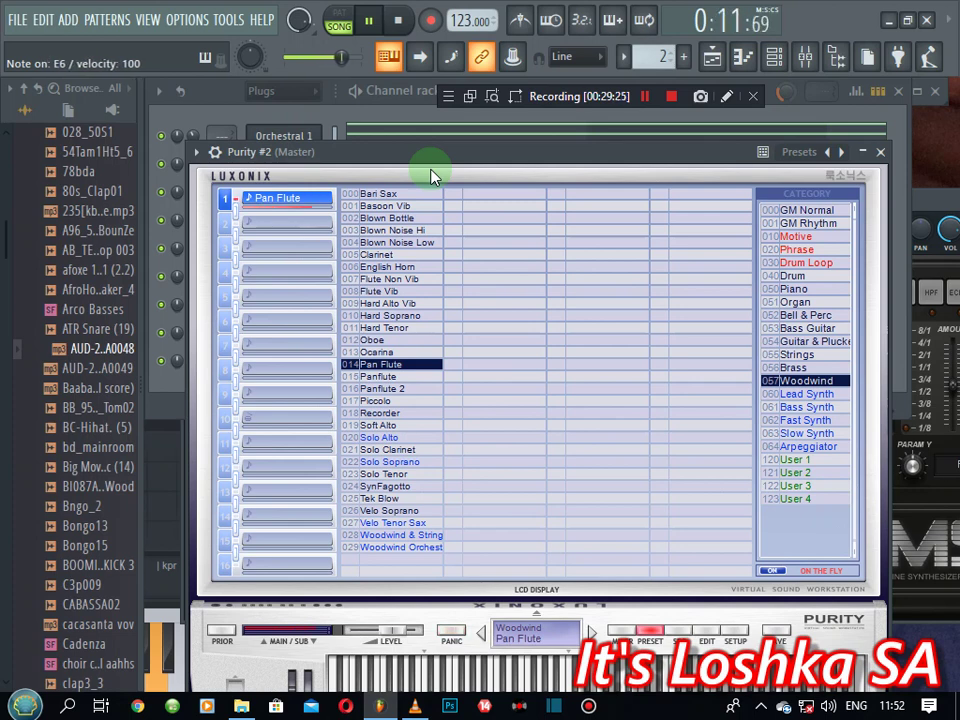
- Open the Purity #2 channel's piano roll at bar 1 around octave 6, and stop playback
click(246, 118)
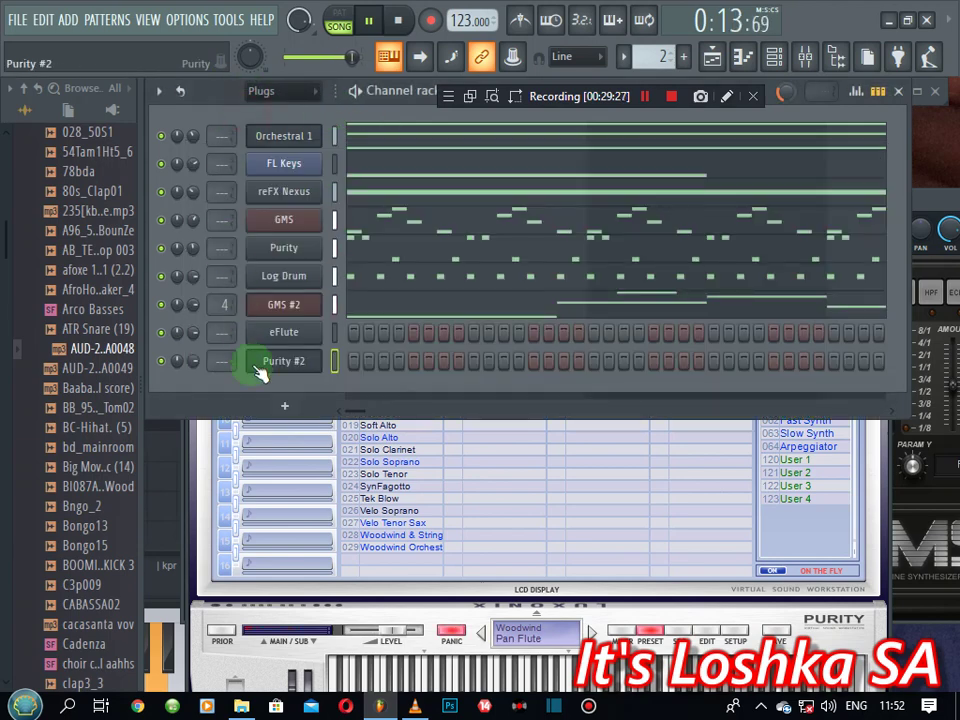
right_click(262, 362)
click(350, 362)
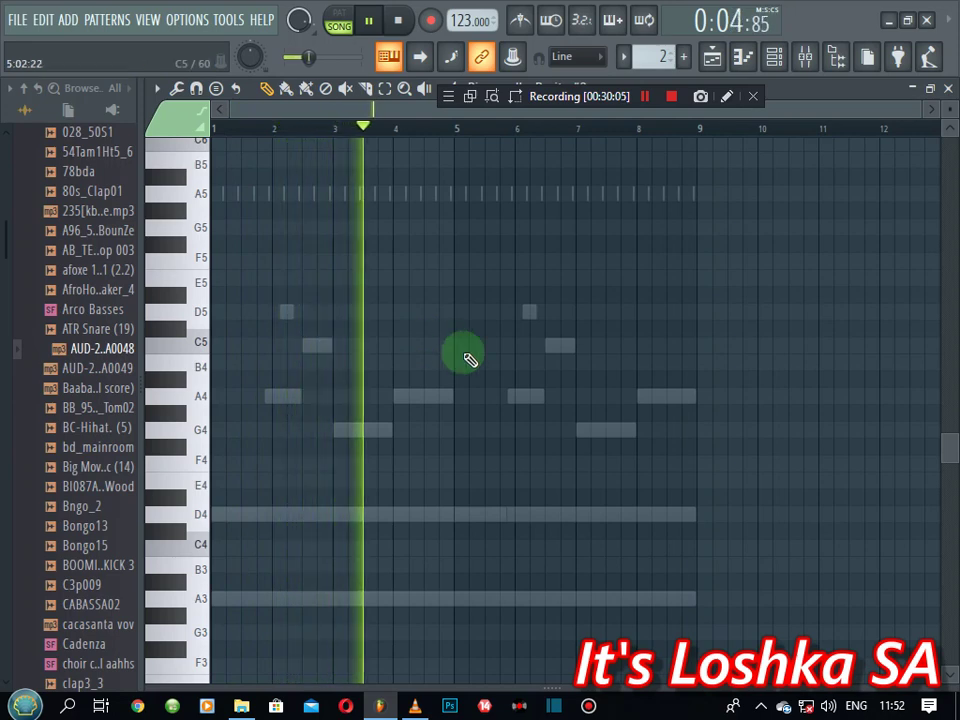
scroll(467, 358, up, 5)
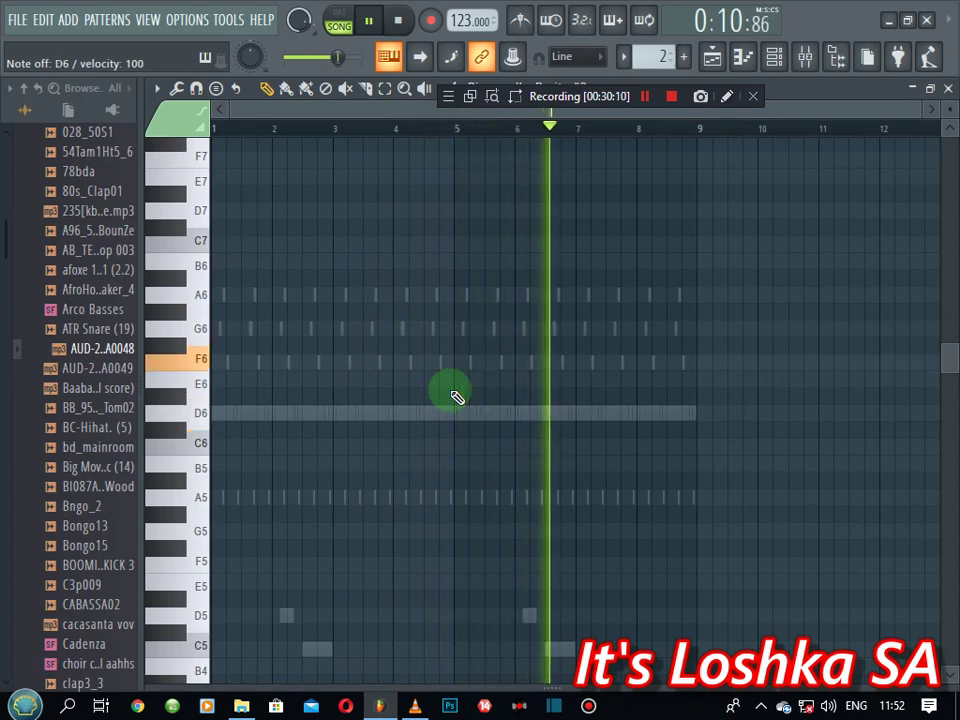
scroll(484, 114, up, 5)
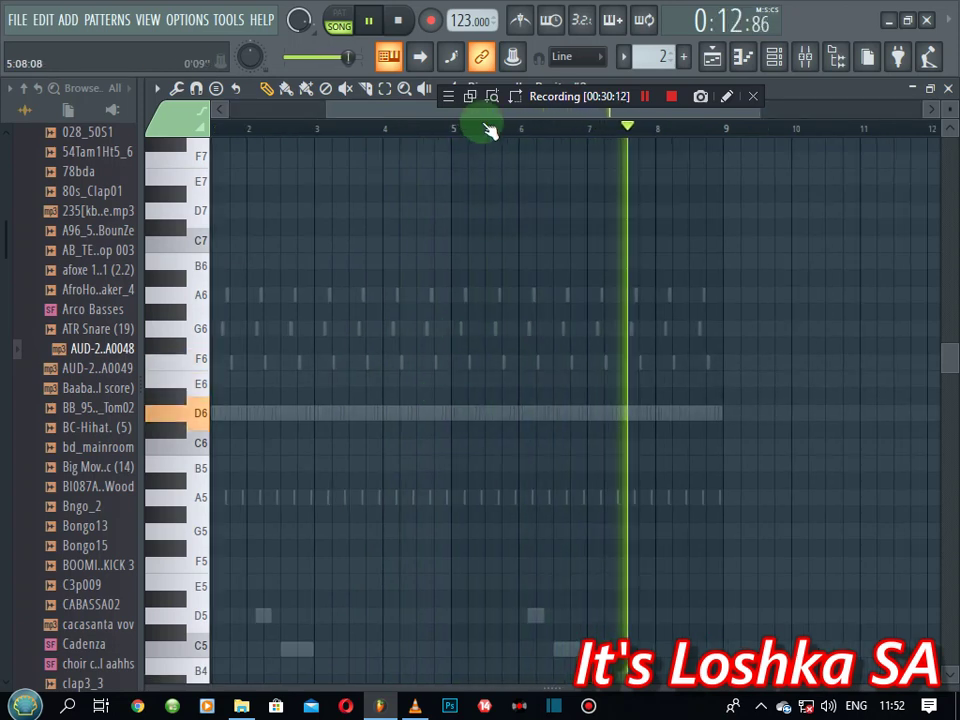
drag(483, 113, 258, 135)
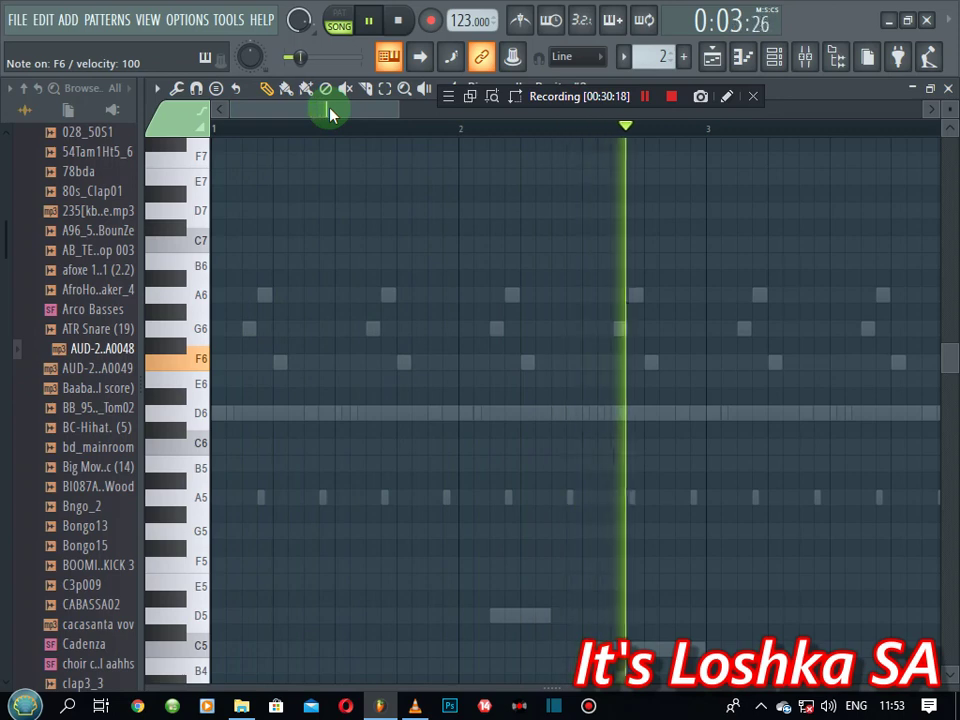
key(space)
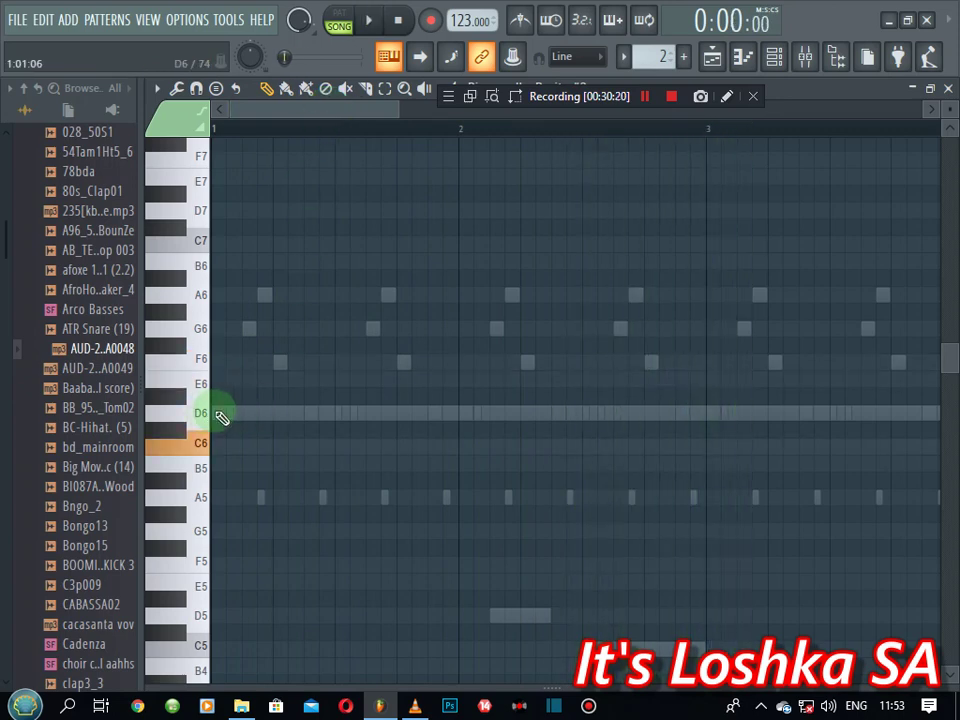
- Try out a one-bar D6 note at the start of bar 1 against the song, and delete it
drag(222, 415, 336, 409)
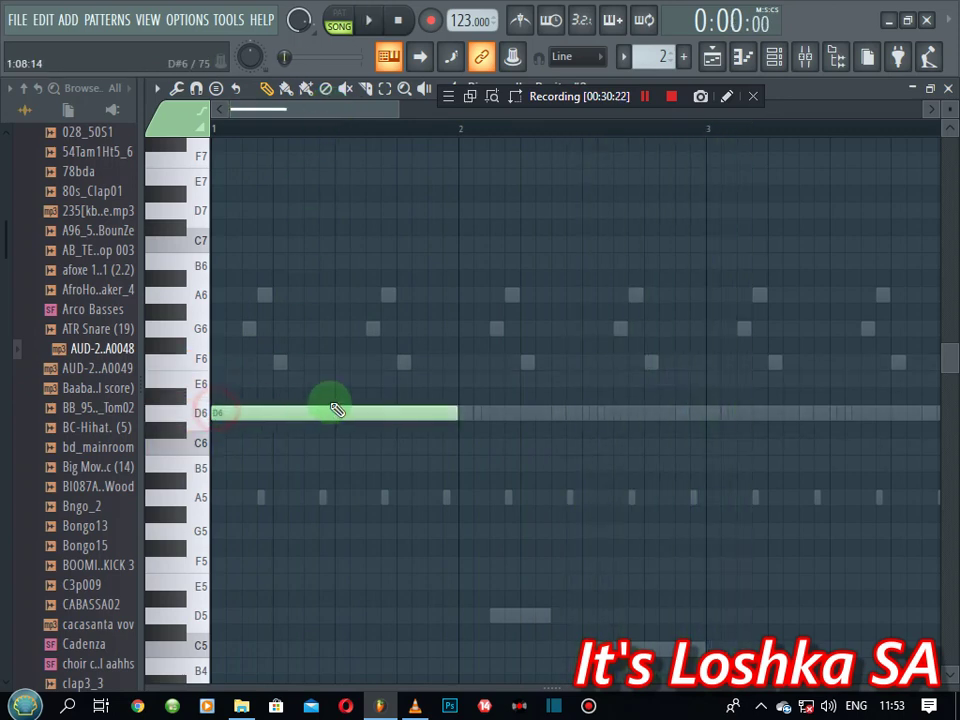
drag(460, 410, 463, 414)
key(space)
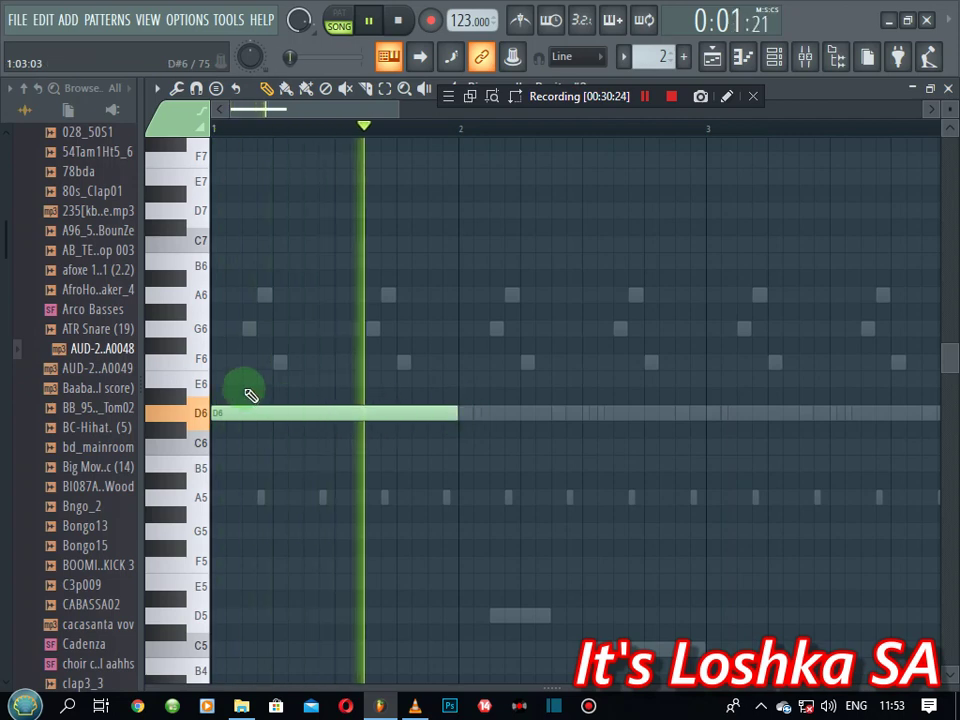
key(space)
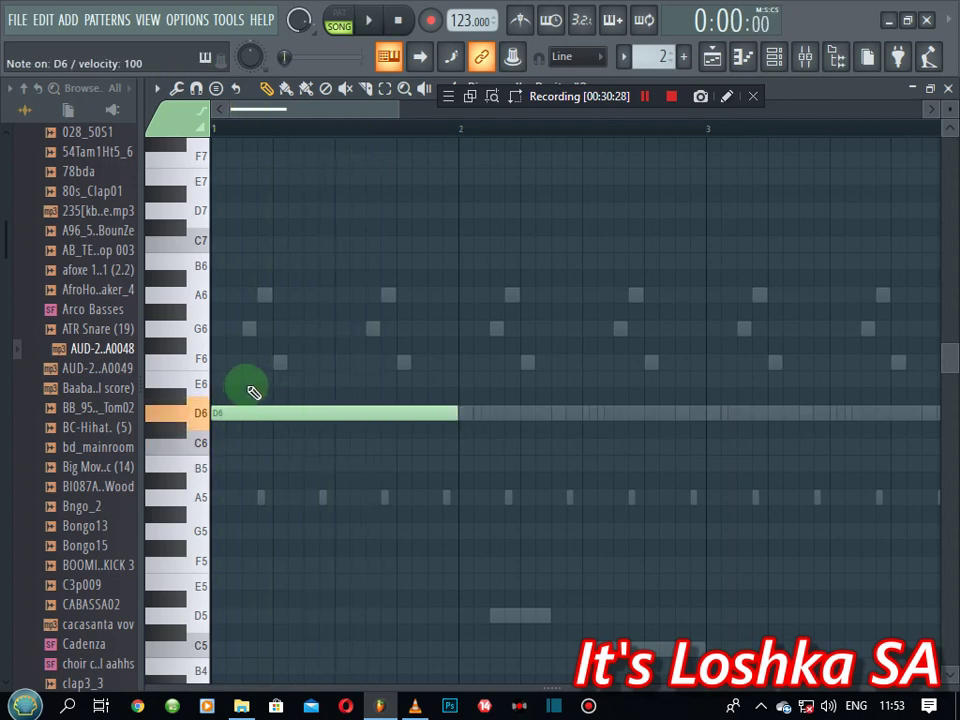
key(space)
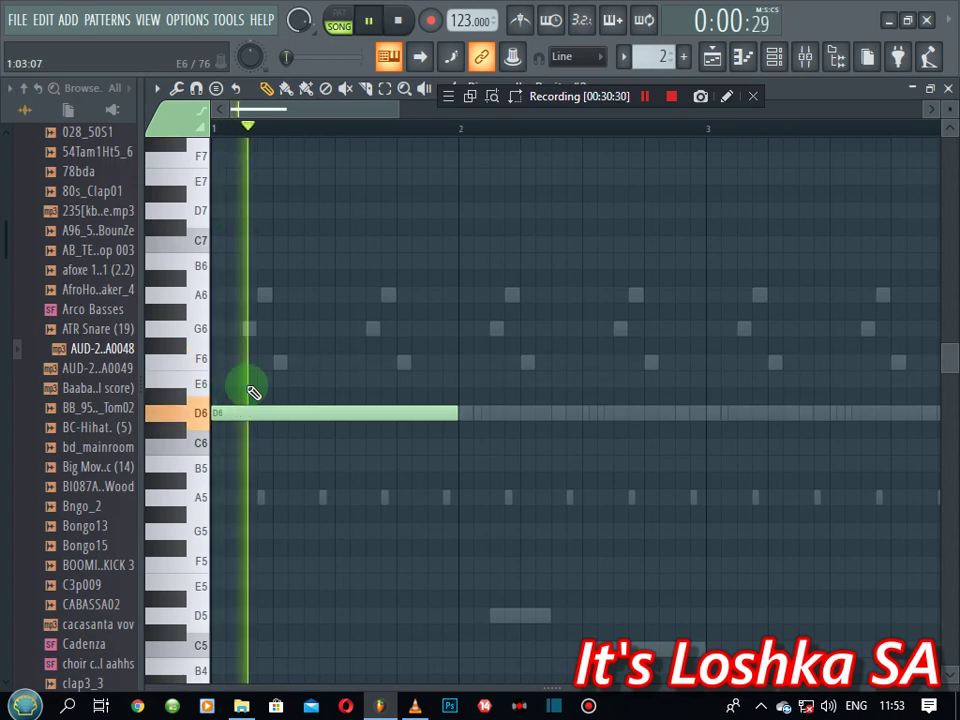
key(space)
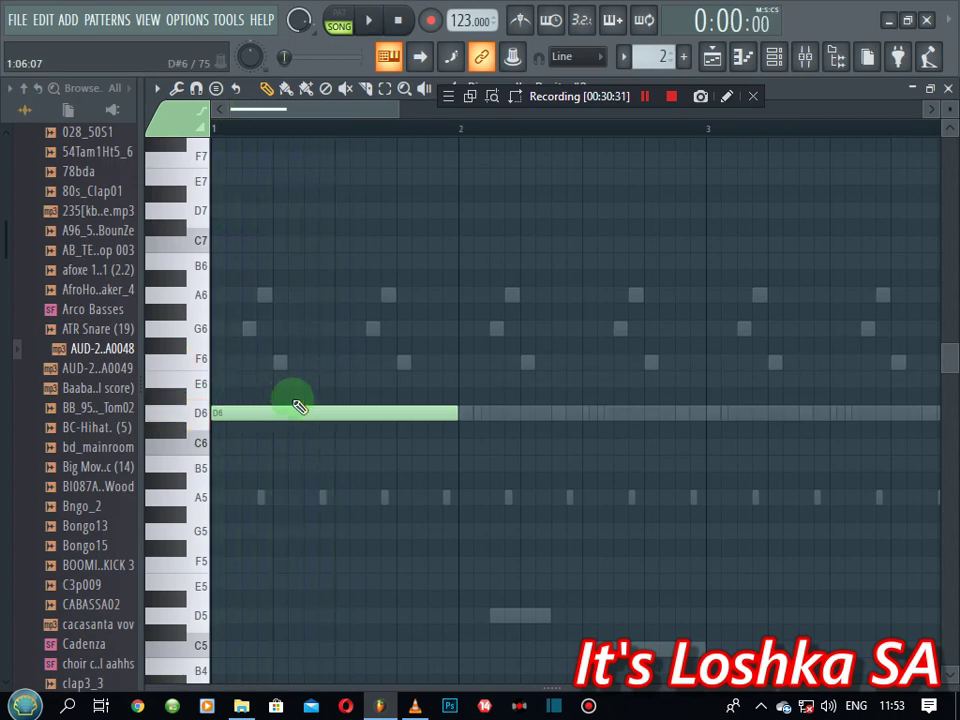
right_click(364, 408)
- Arm recording, dismiss the recording type prompt, and test starting and stopping the transport
click(428, 22)
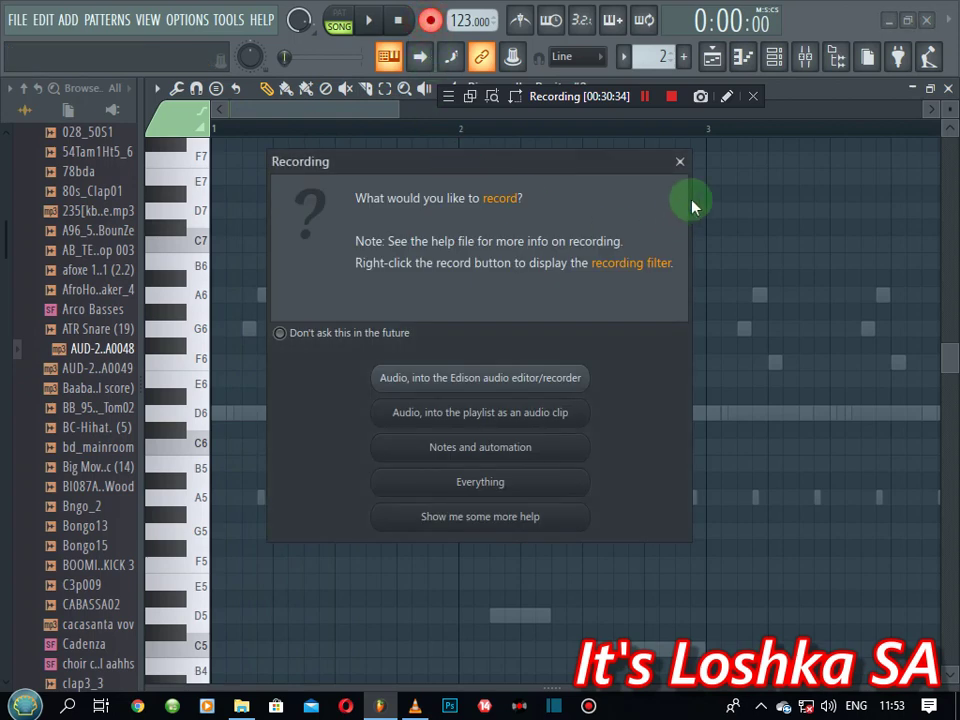
click(680, 162)
click(368, 20)
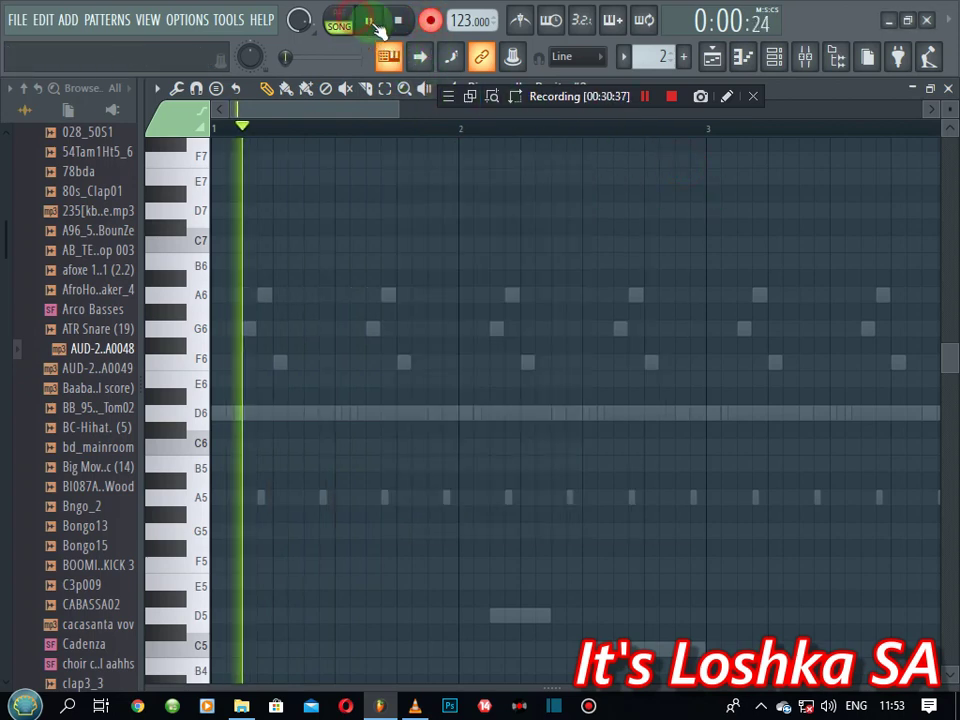
click(400, 21)
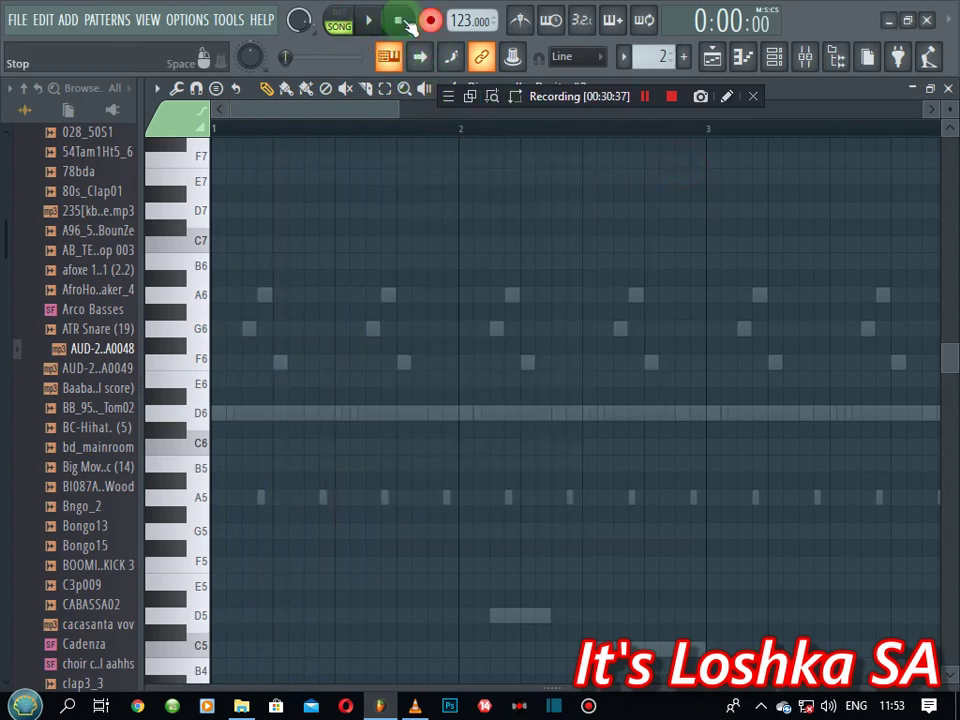
key(space)
key(space)
key(space)
key(space)
- Enable the countdown before recording and record a repeating D6, F6, E6 flute melody over eight bars
click(523, 22)
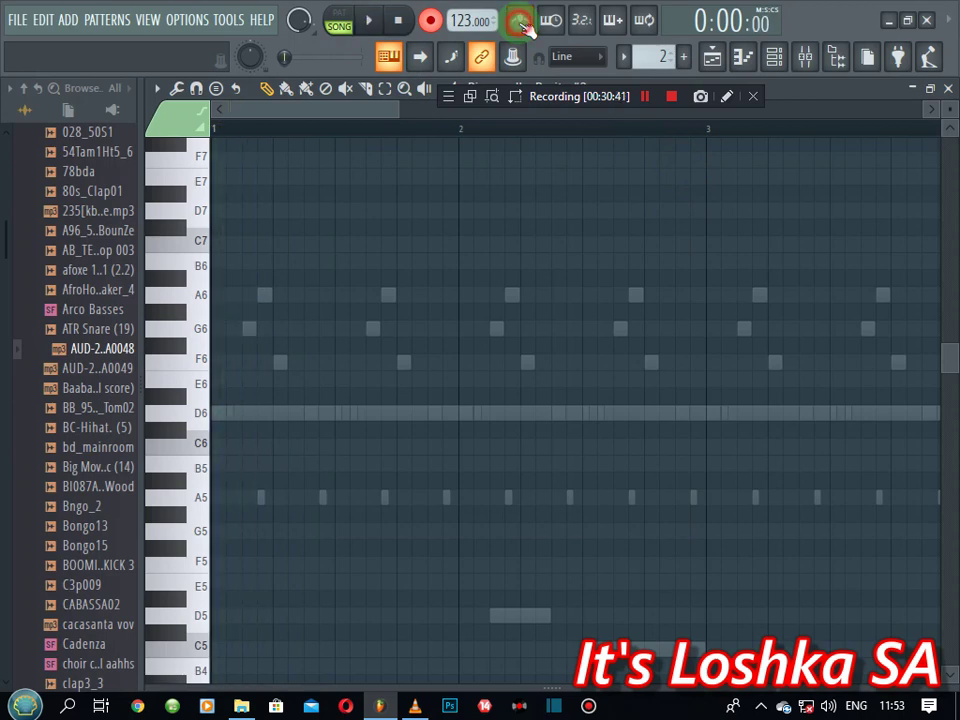
key(space)
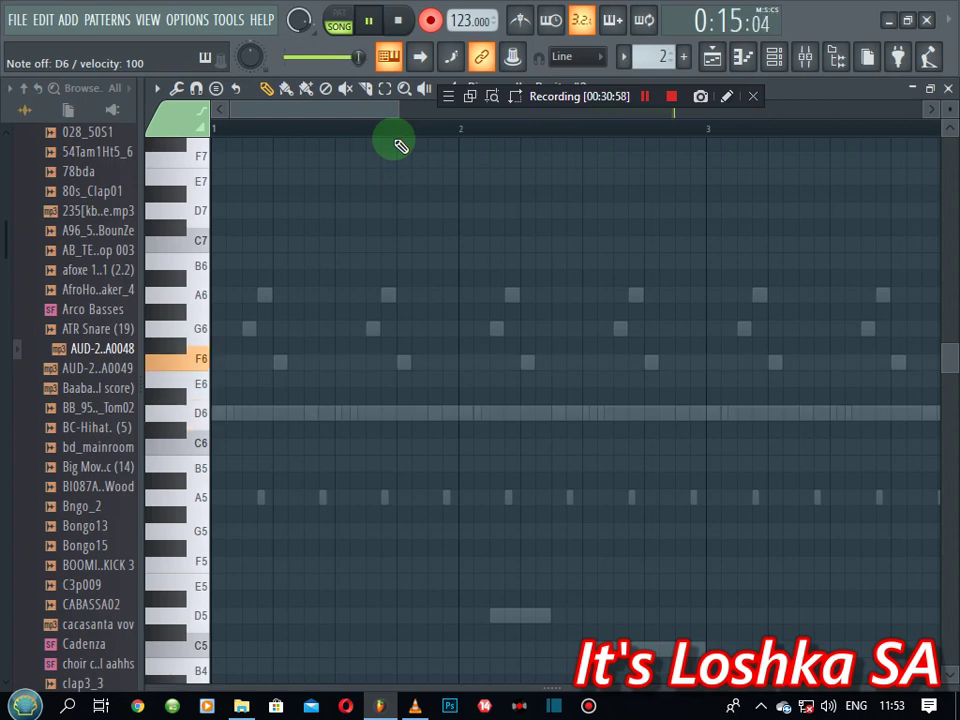
key(space)
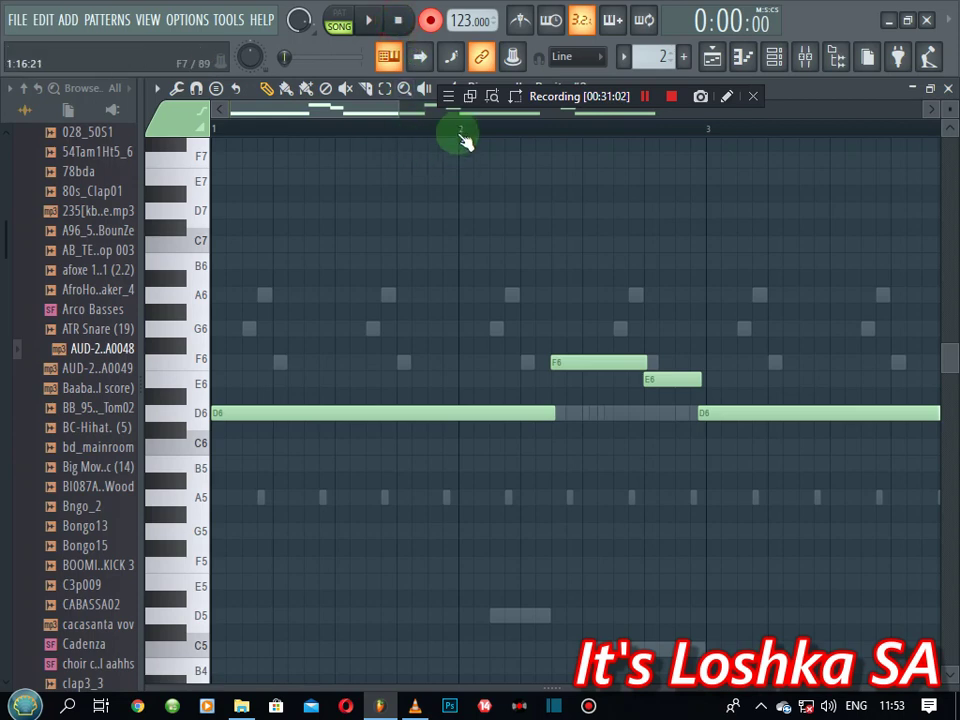
- Disarm recording and play back the opening bars of the recorded flute melody
scroll(462, 138, down, 5)
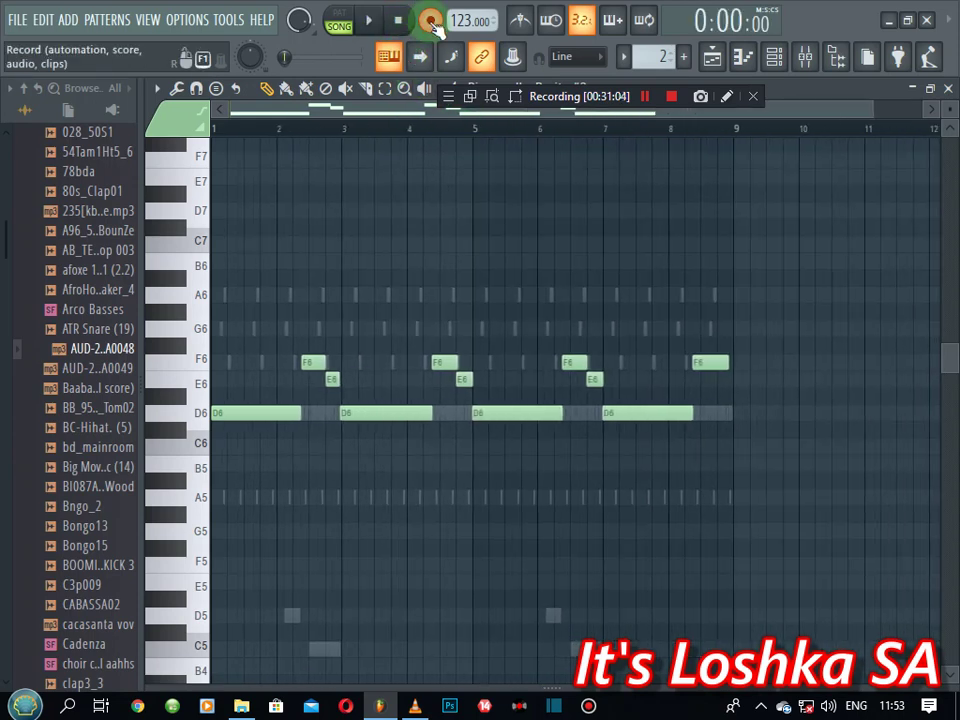
click(368, 20)
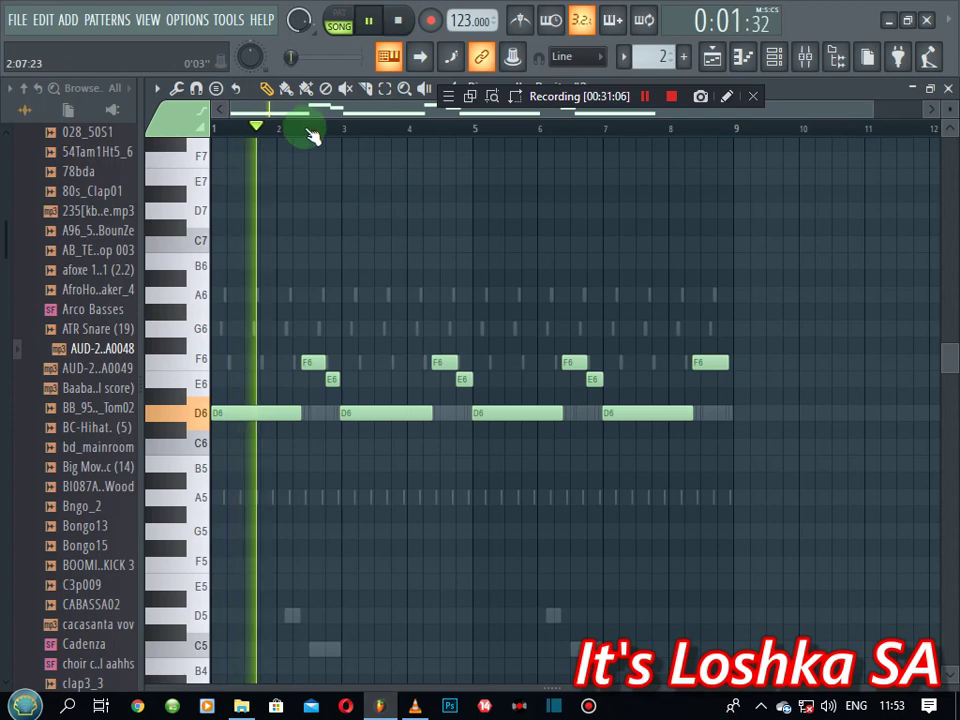
scroll(310, 133, up, 5)
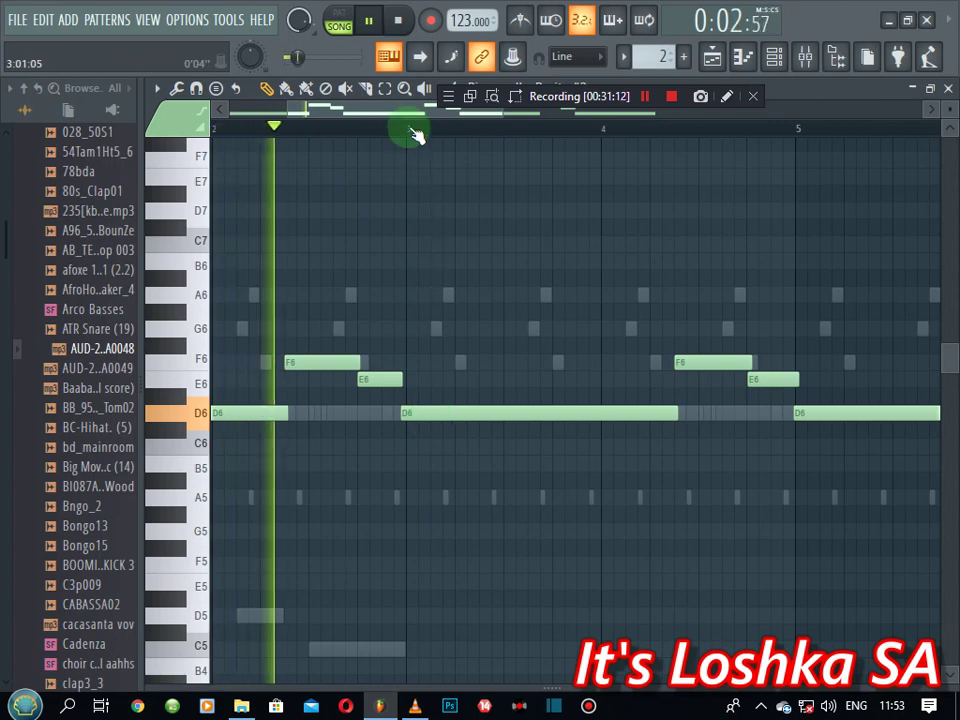
key(space)
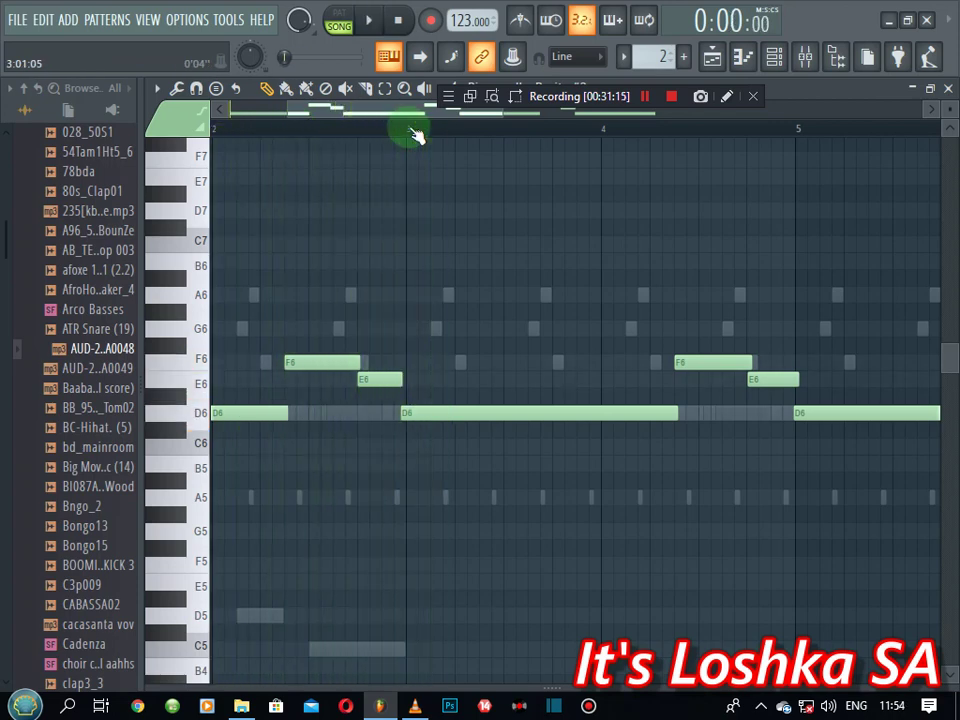
- Select bars 1 and 2, remove the D6 note at bar 3, and quantize the selected notes with the Default template
drag(412, 130, 80, 188)
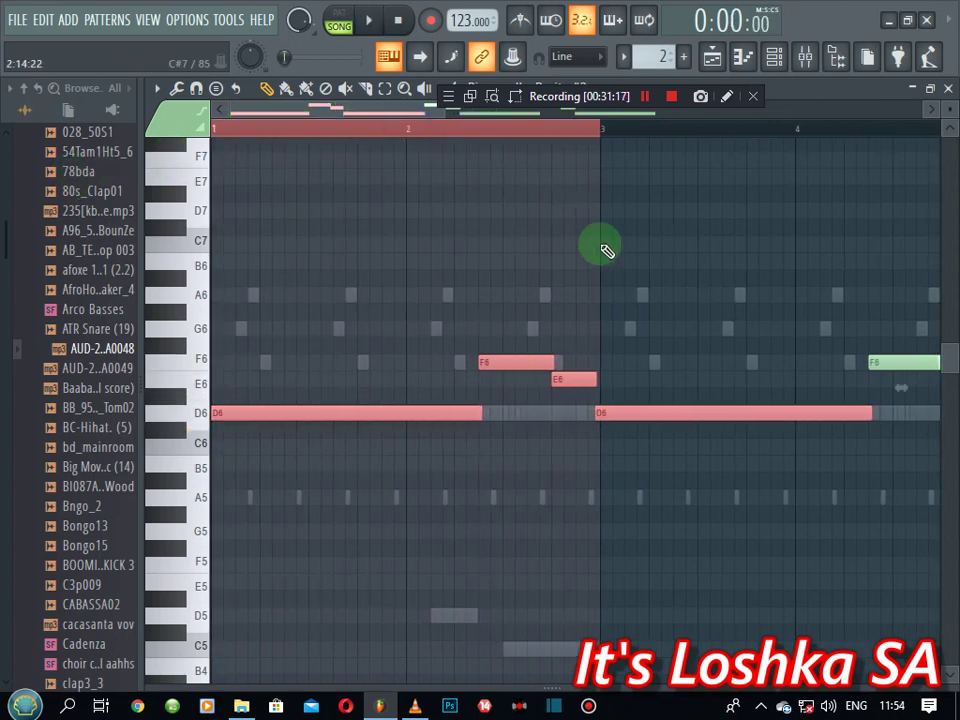
right_click(660, 415)
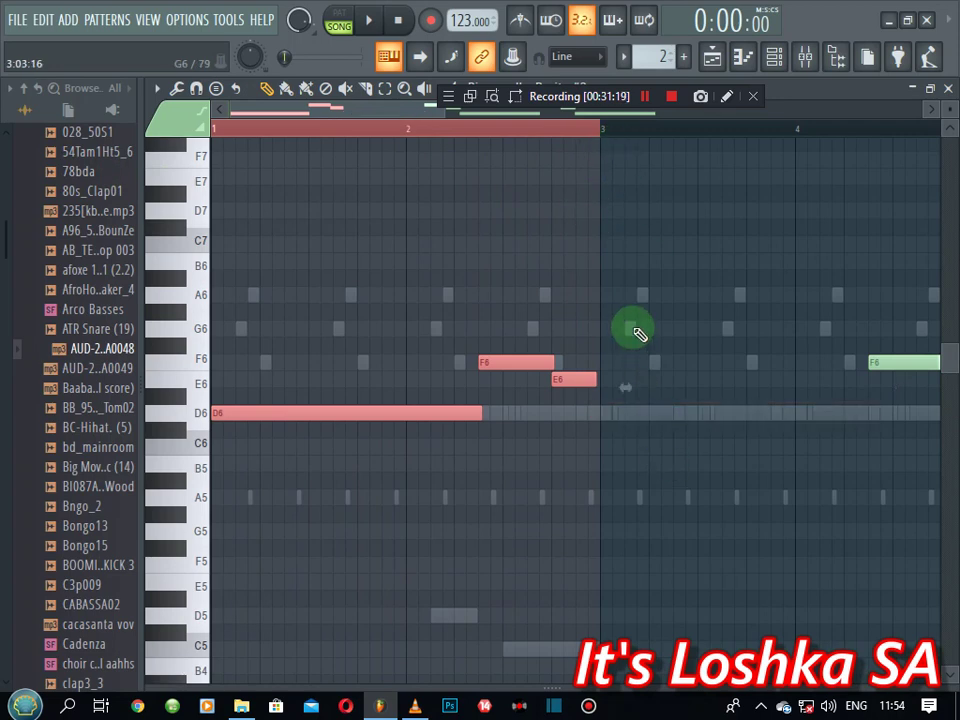
key(alt+q)
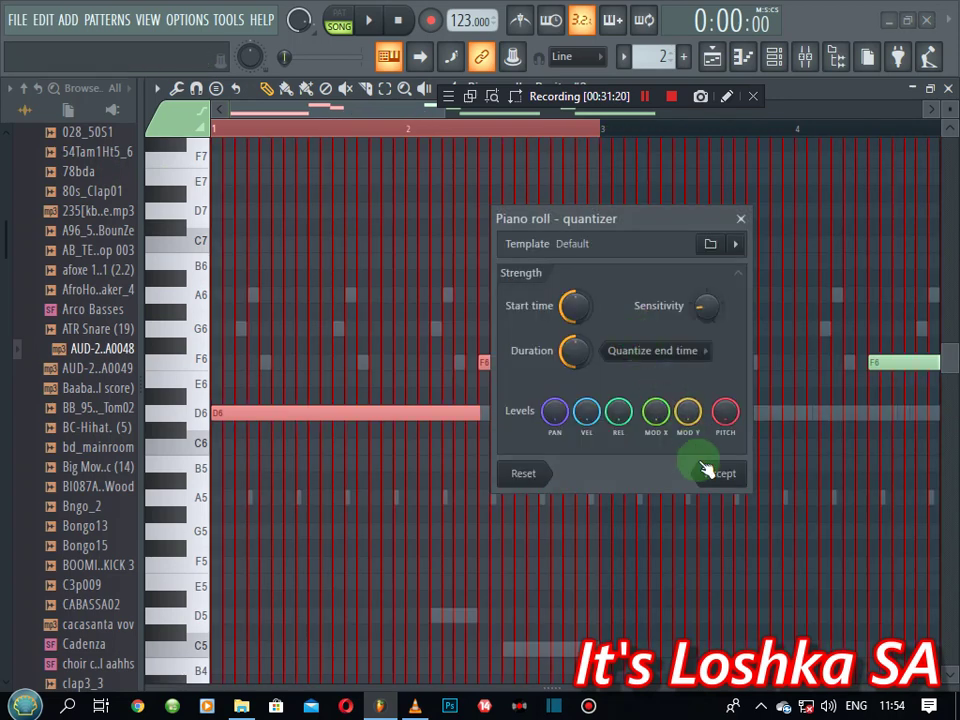
drag(646, 226, 813, 215)
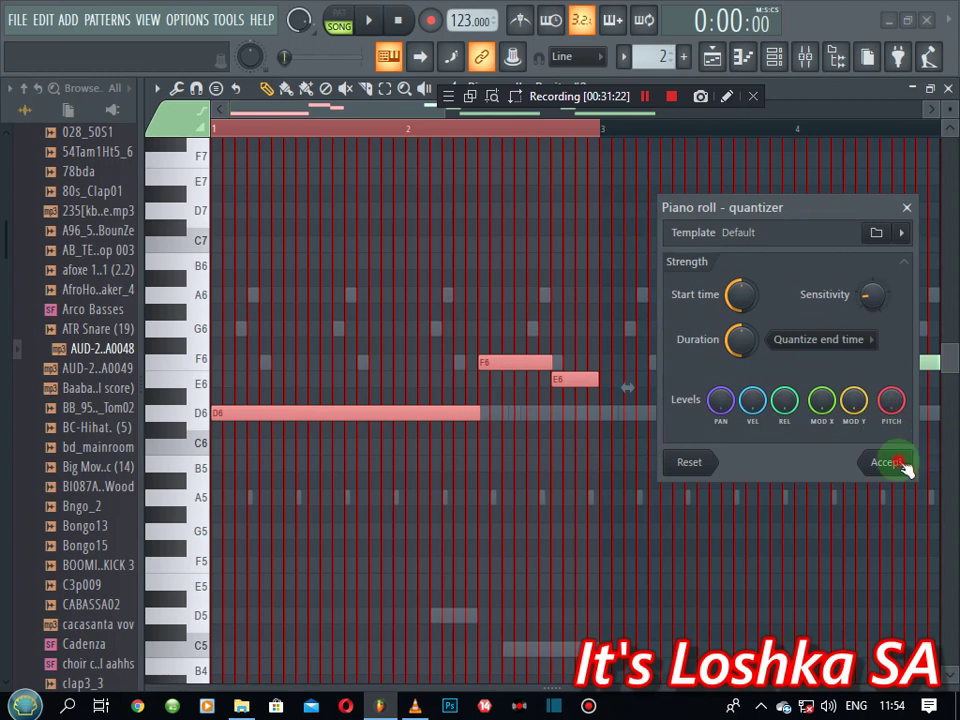
click(893, 463)
key(space)
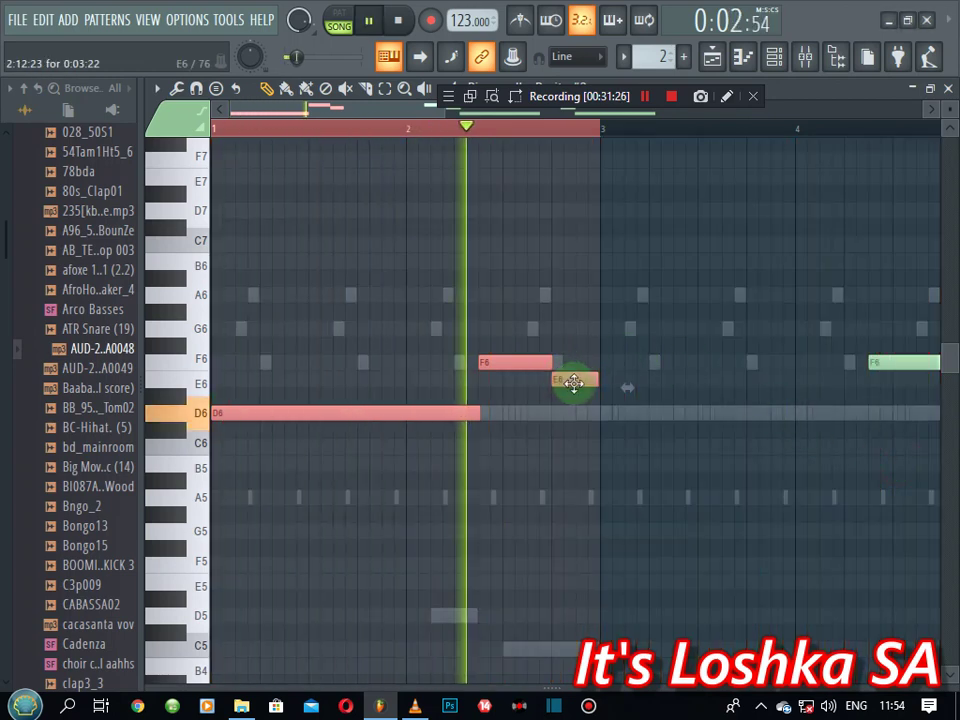
key(space)
- Delete all remaining recorded flute notes after bar 2, keeping only the quantized two-bar phrase
scroll(482, 128, down, 4)
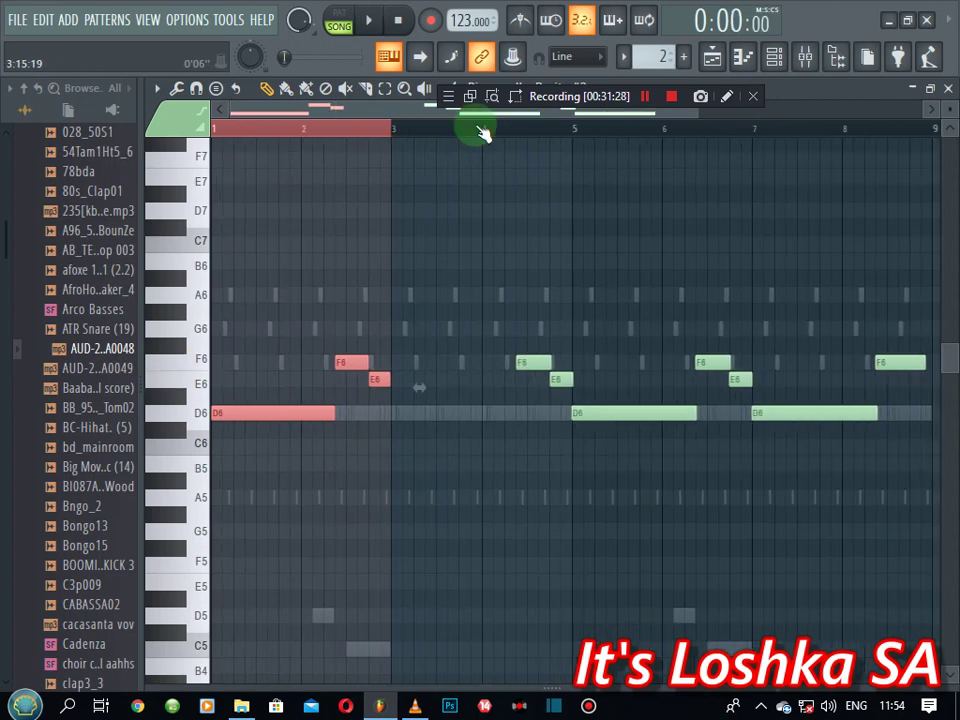
right_click(728, 338)
right_click(567, 379)
right_click(550, 362)
right_click(518, 414)
right_click(446, 379)
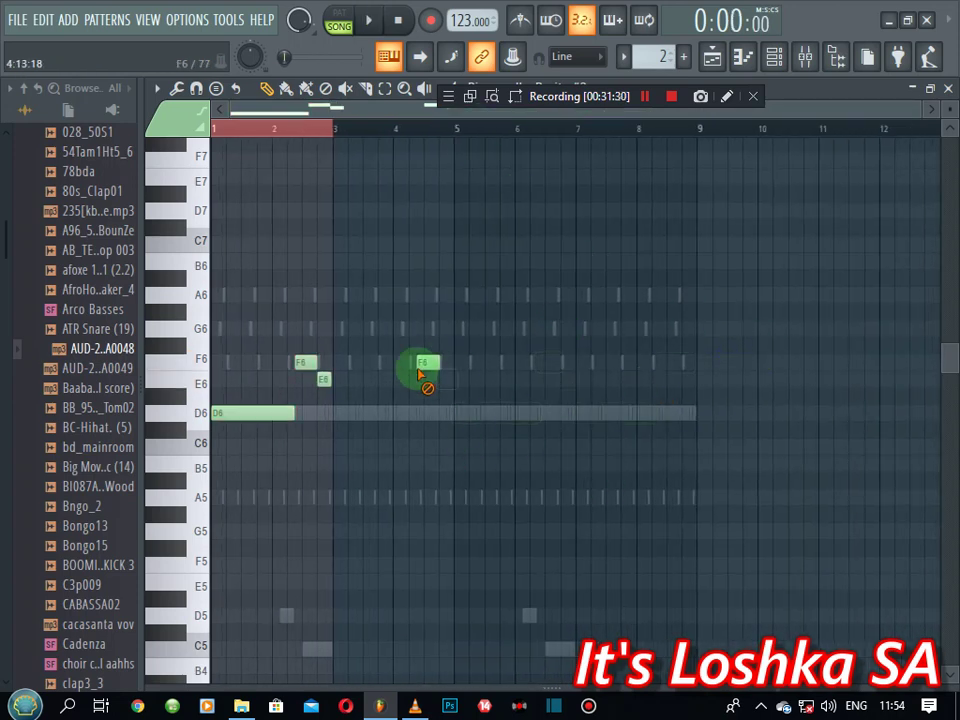
- Duplicate the two-bar flute phrase three times to fill eight bars, play the song and clear the selection
key(ctrl+b)
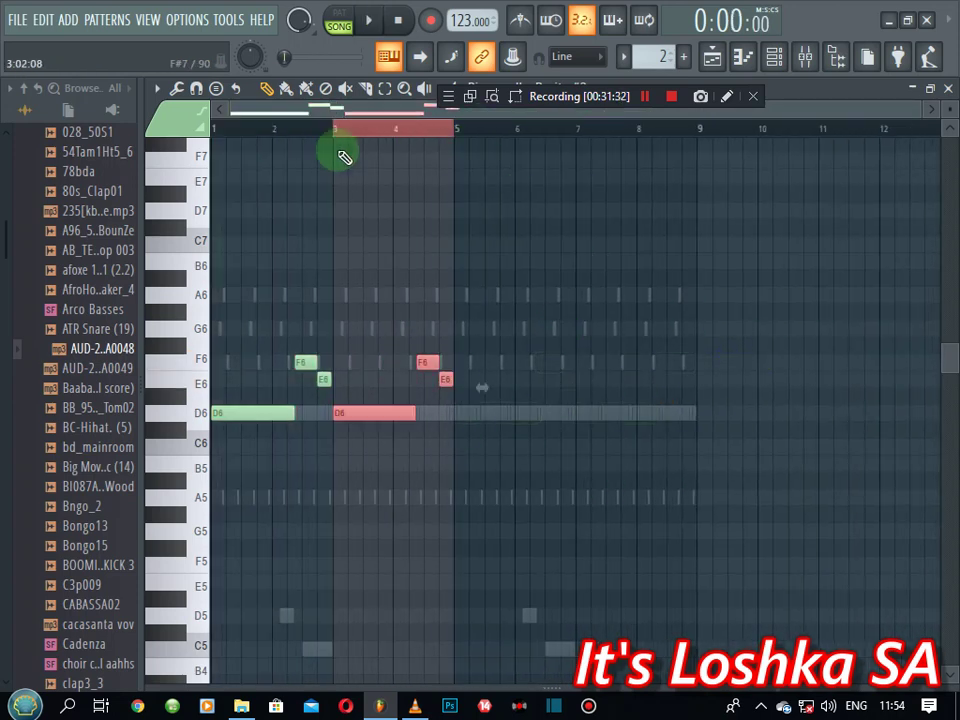
key(ctrl+b)
key(ctrl+b)
key(space)
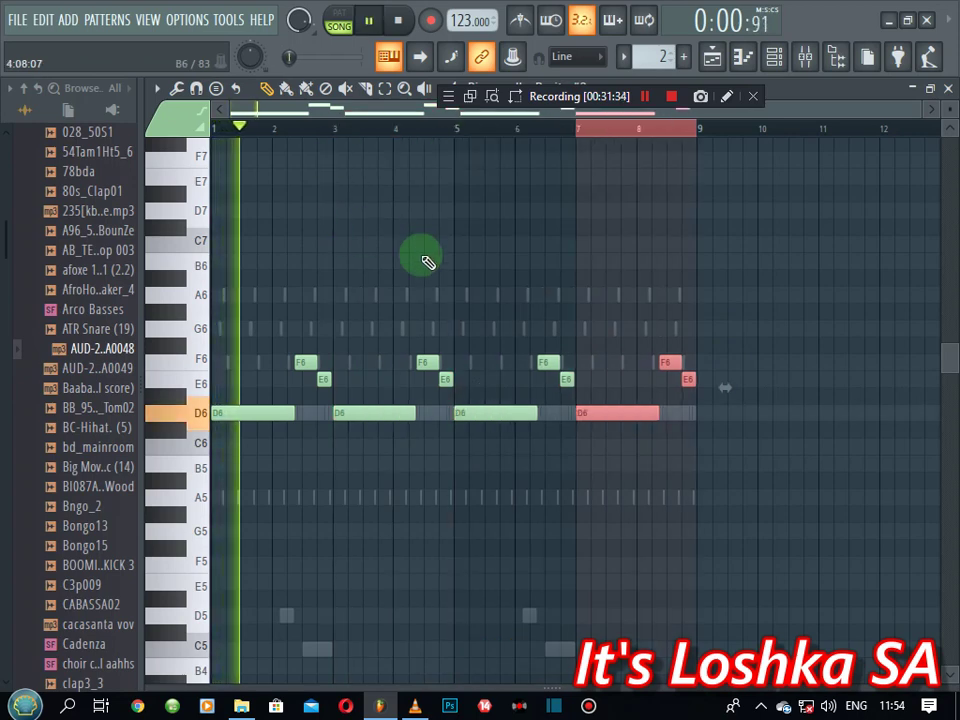
key(ctrl+d)
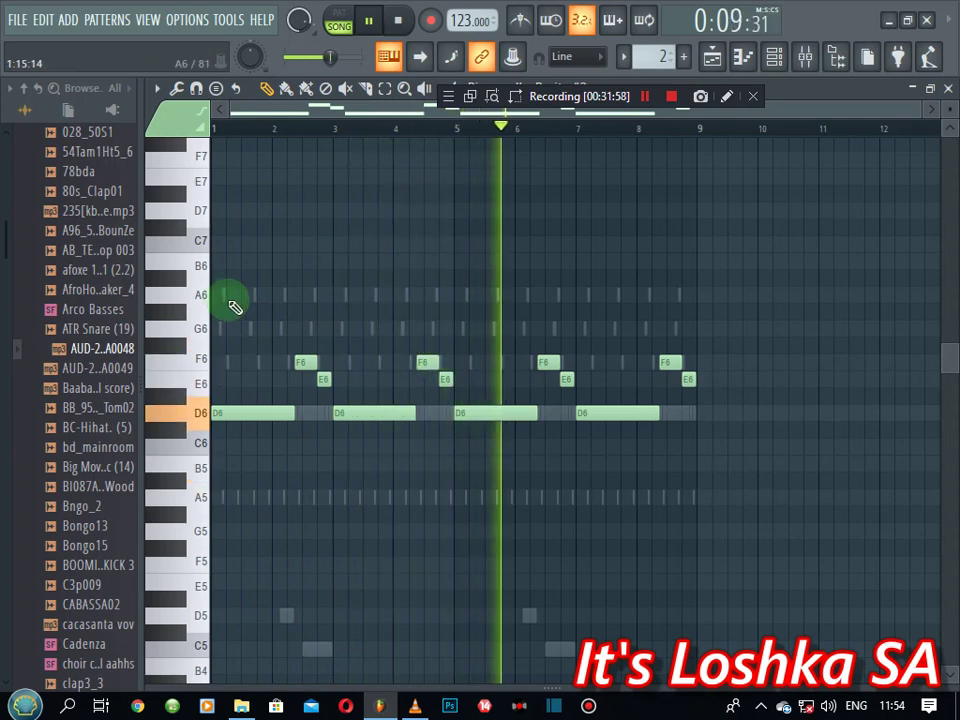
- Try the eight-bar flute melody one octave higher, starting on D7, and play it back
click(193, 331)
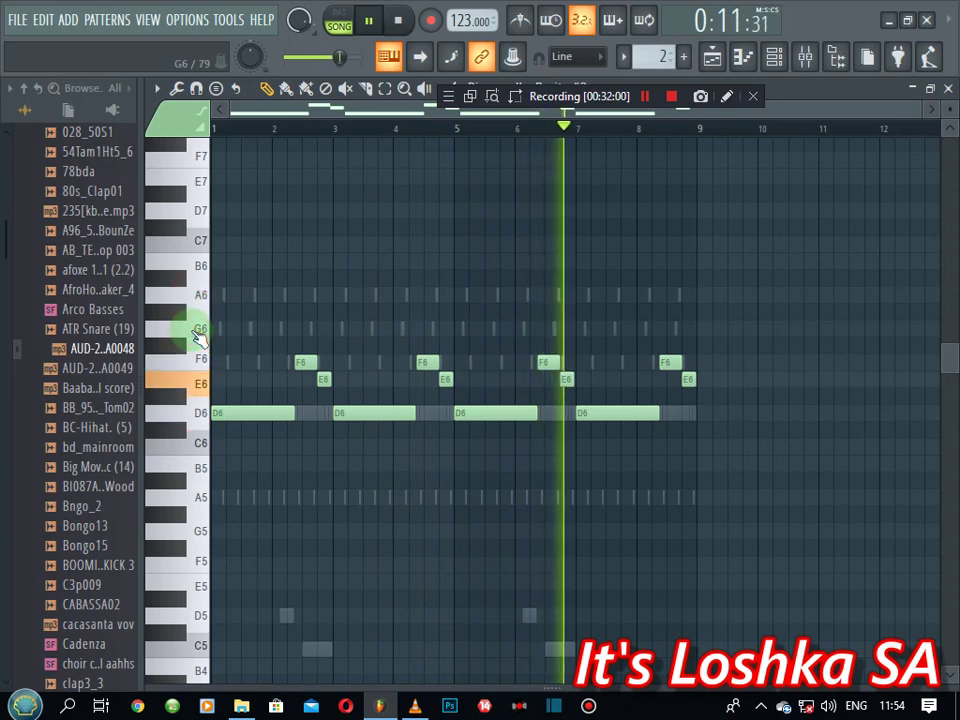
key(ctrl+Up)
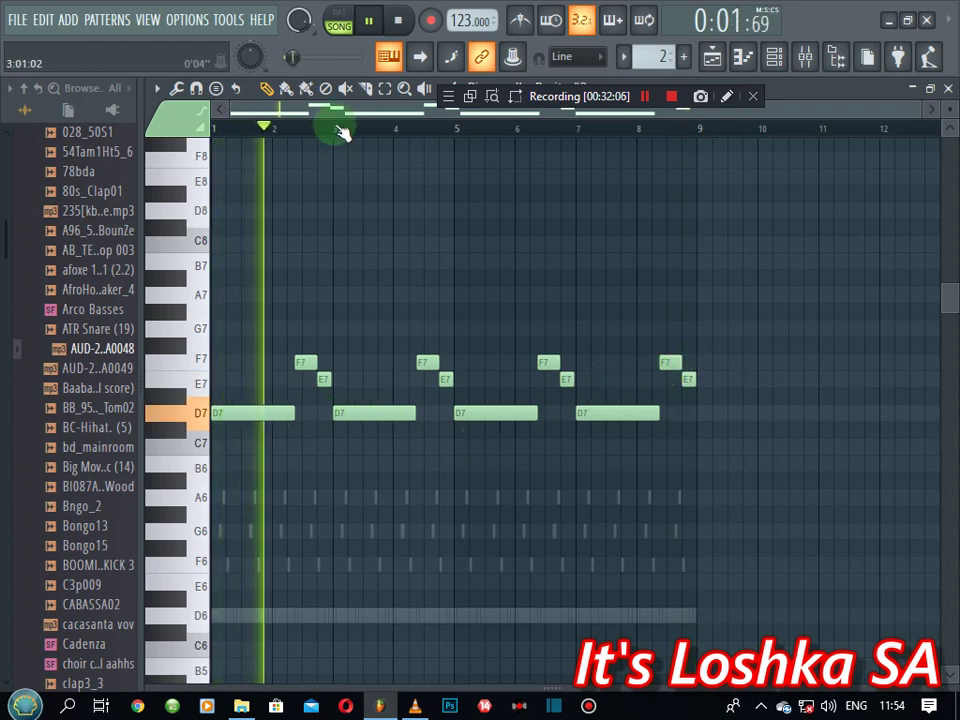
scroll(339, 130, up, 6)
key(space)
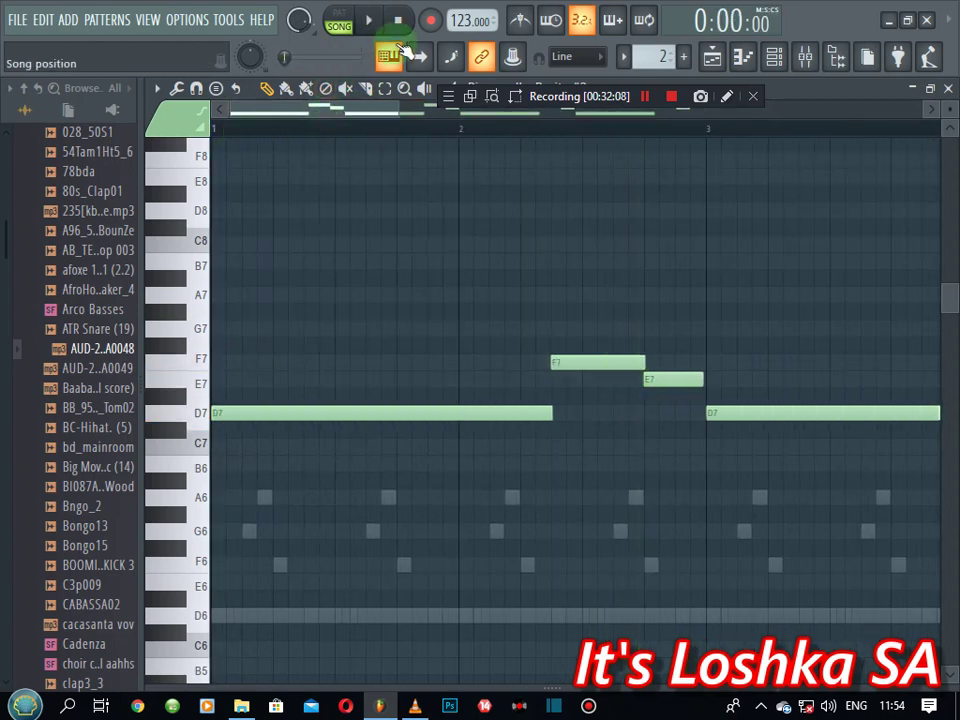
key(space)
key(space)
key(space)
- Try an extra F7 note in bar 1, audition it against the phrase, and remove it
click(205, 381)
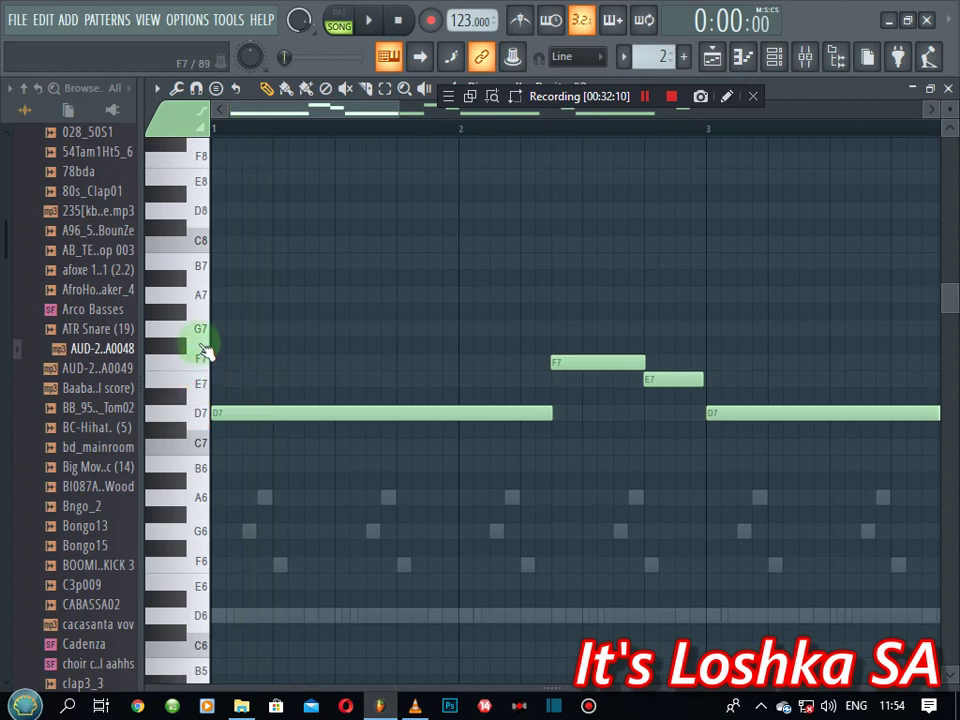
key(space)
click(203, 333)
key(space)
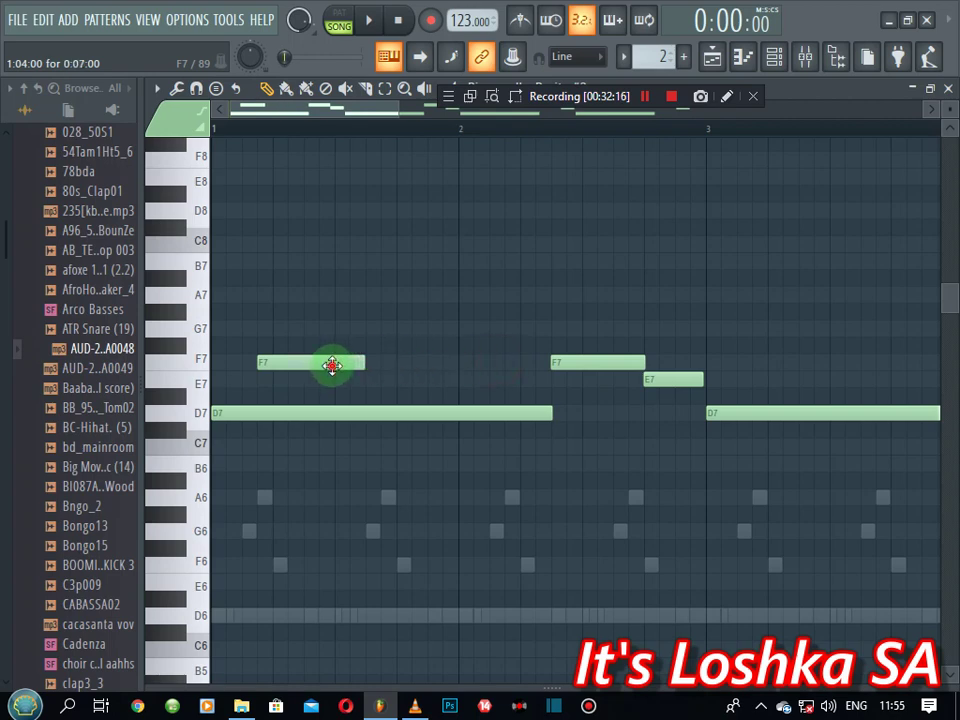
key(space)
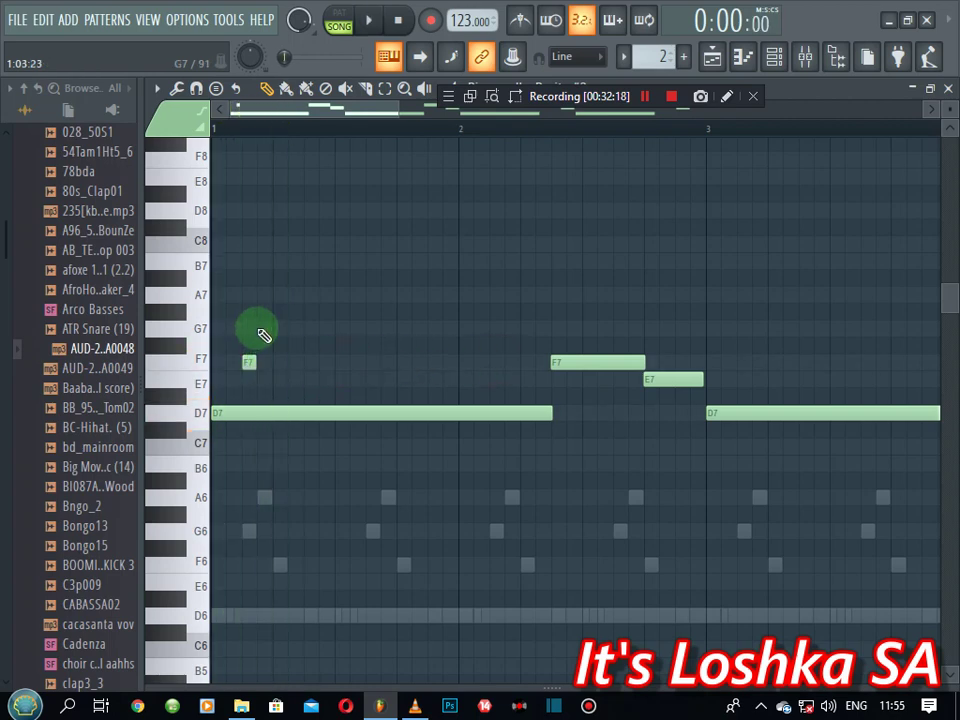
key(space)
key(space)
key(space)
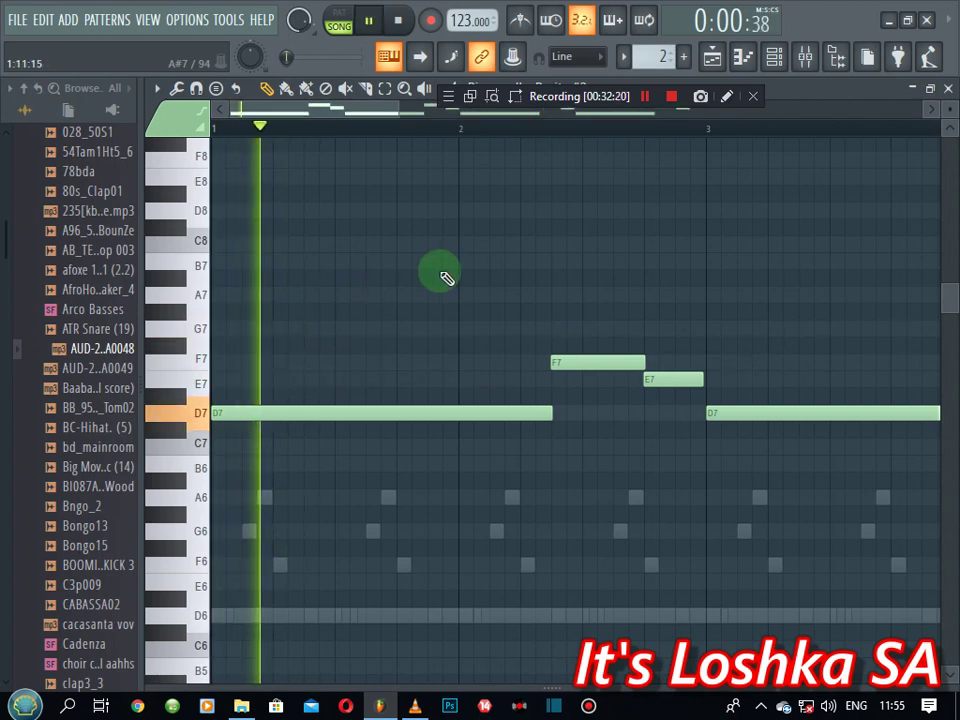
- Transpose the whole flute melody back down one octave while the song plays
scroll(527, 140, down, 4)
scroll(527, 140, down, 2)
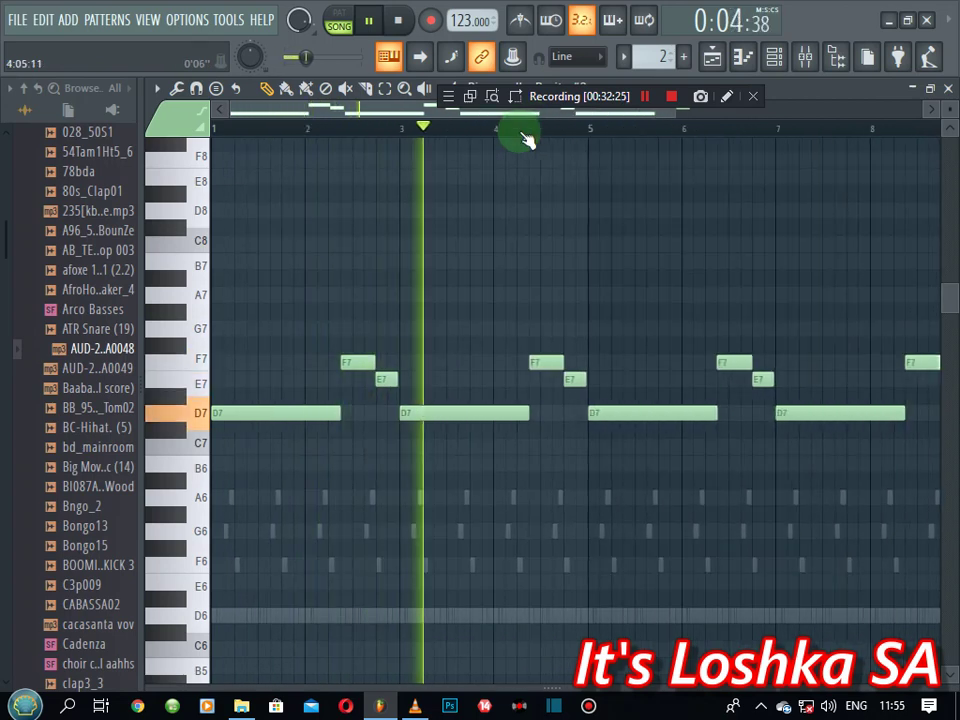
key(ctrl+Down)
scroll(521, 138, down, 2)
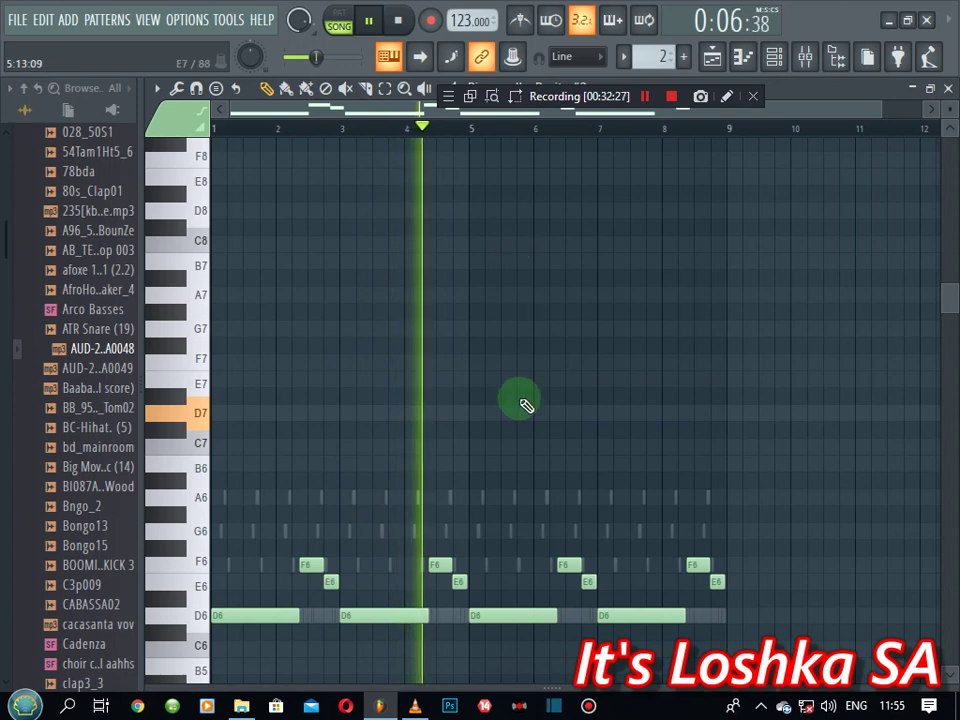
scroll(525, 400, down, 3)
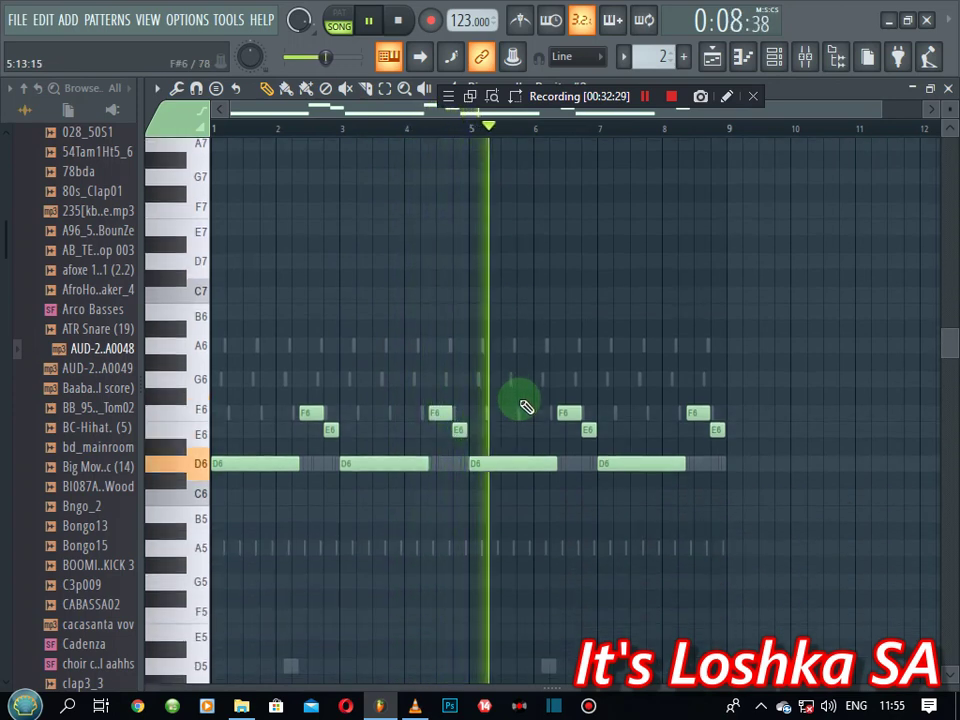
- Close the piano roll, clone the Purity #2 channel, and open the piano roll of the Purity #3 copy
click(199, 521)
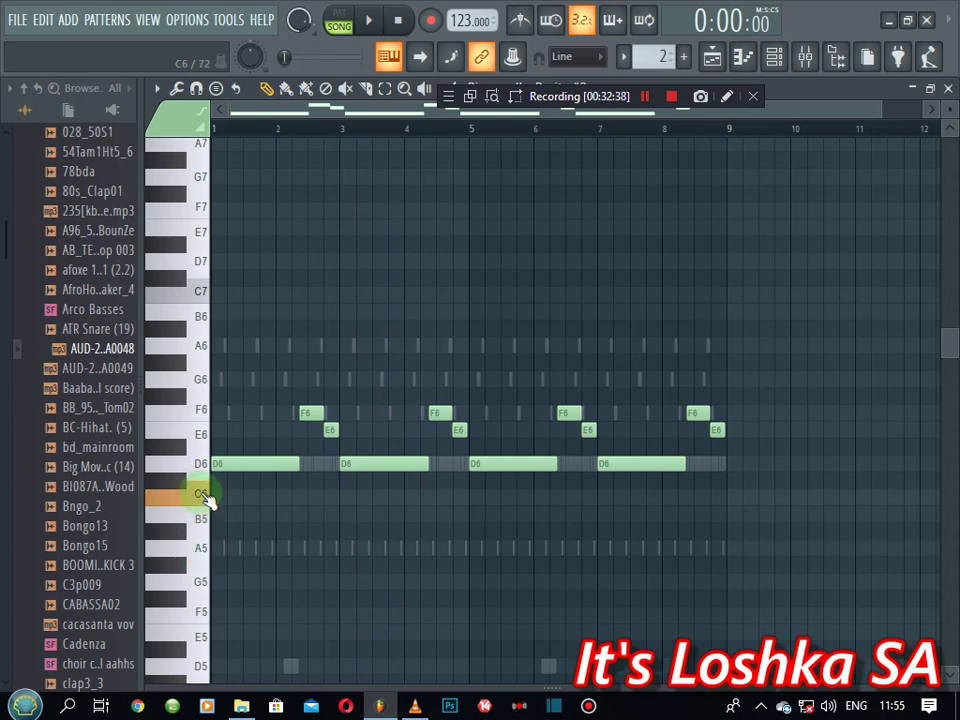
click(201, 382)
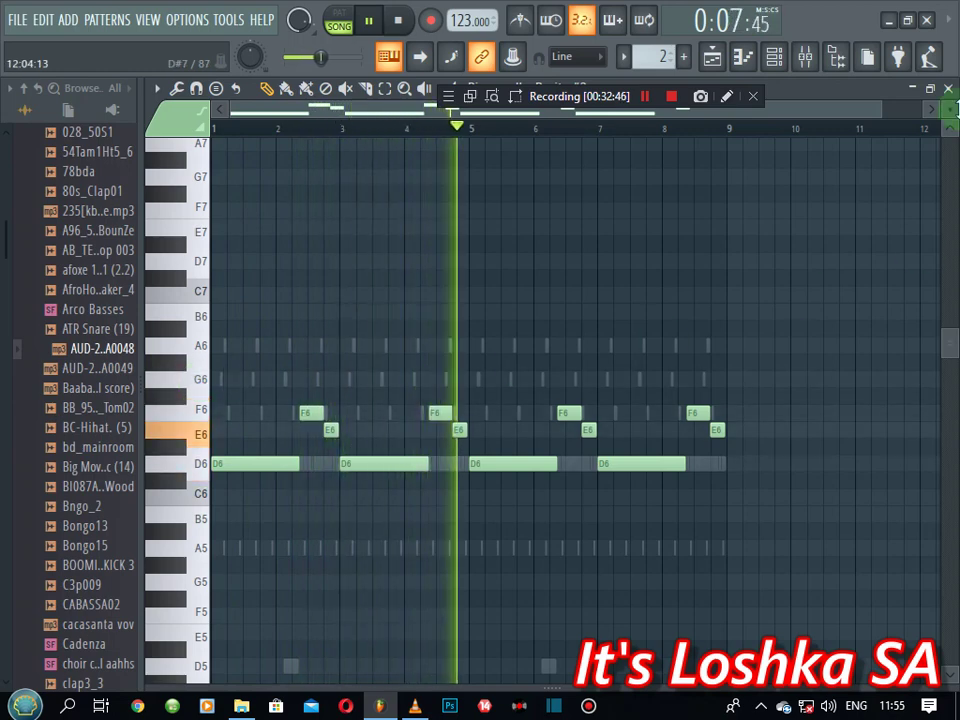
click(937, 89)
right_click(270, 366)
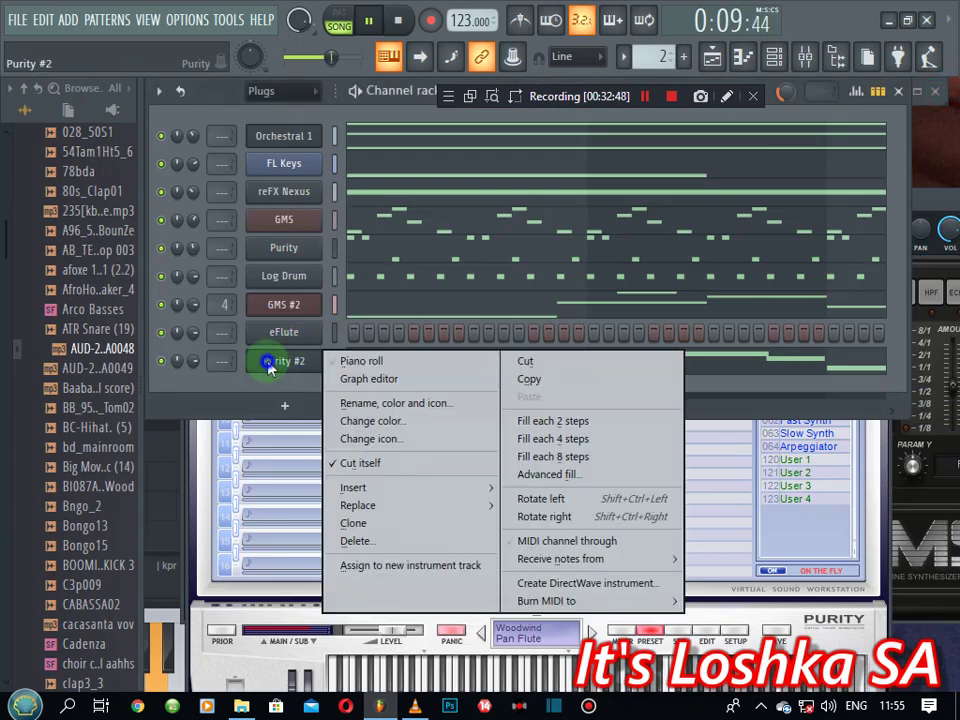
click(340, 523)
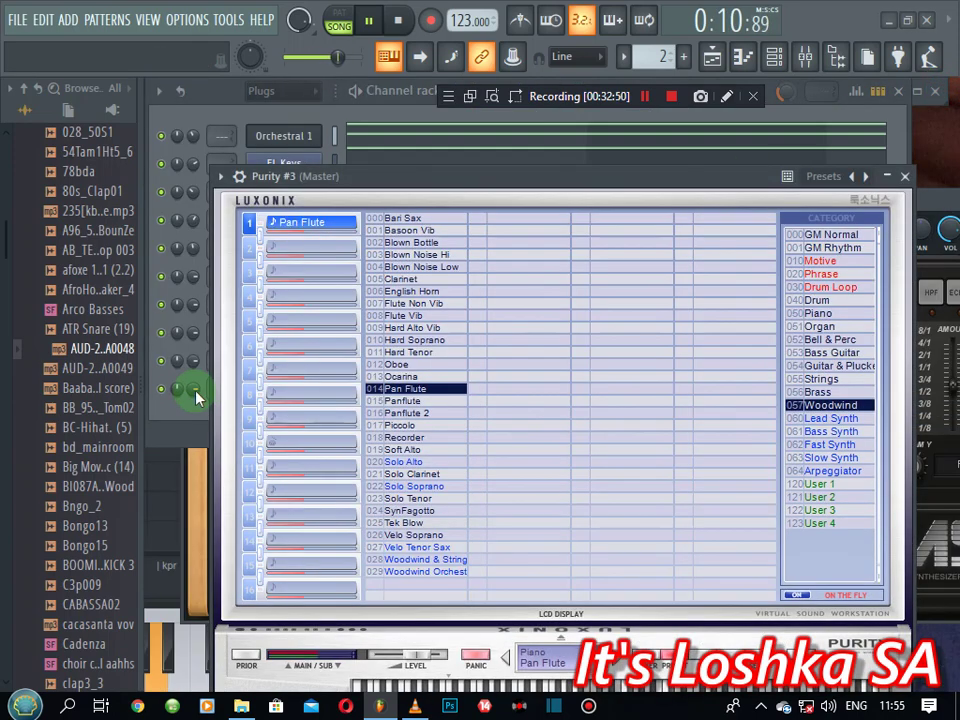
click(192, 416)
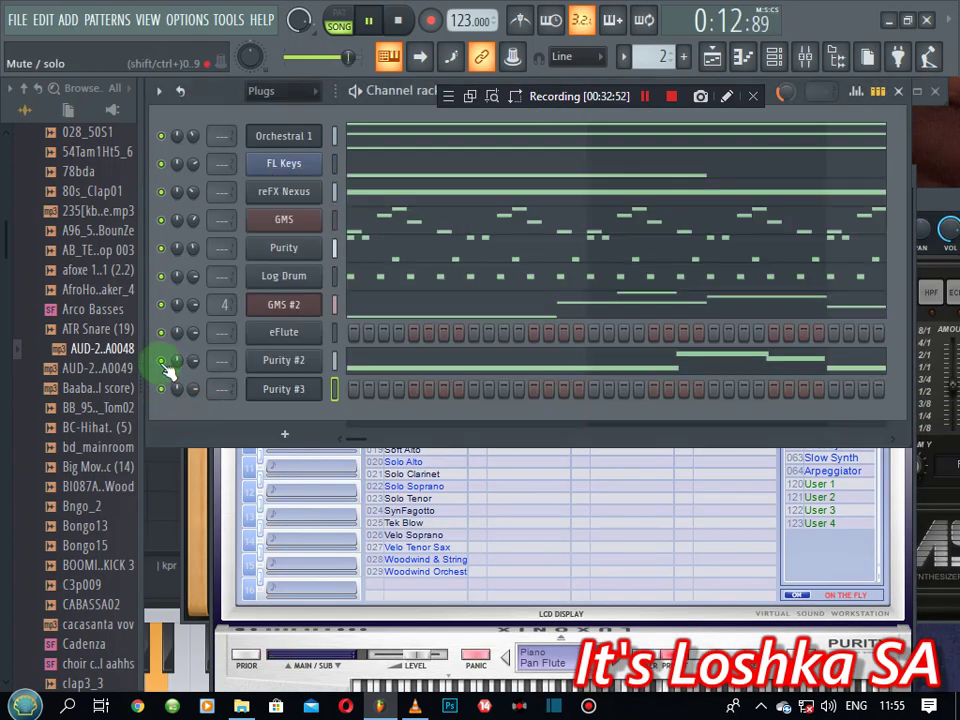
right_click(318, 385)
click(340, 390)
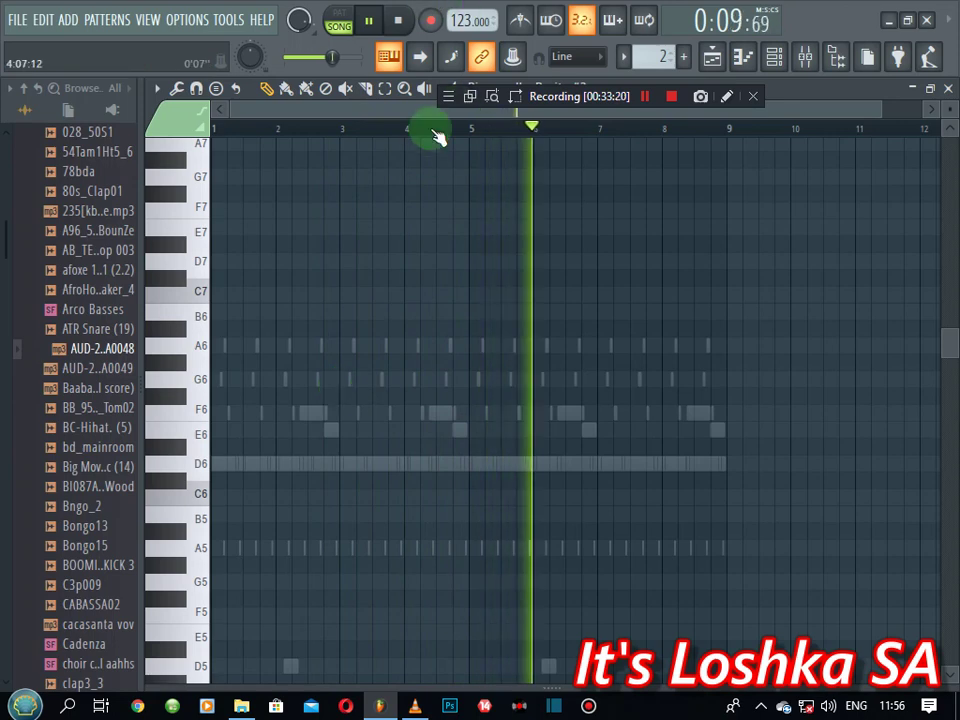
- Try two adjacent G6 notes near the start of bar 1 in the Purity #3 pattern
scroll(437, 131, up, 4)
drag(417, 109, 181, 124)
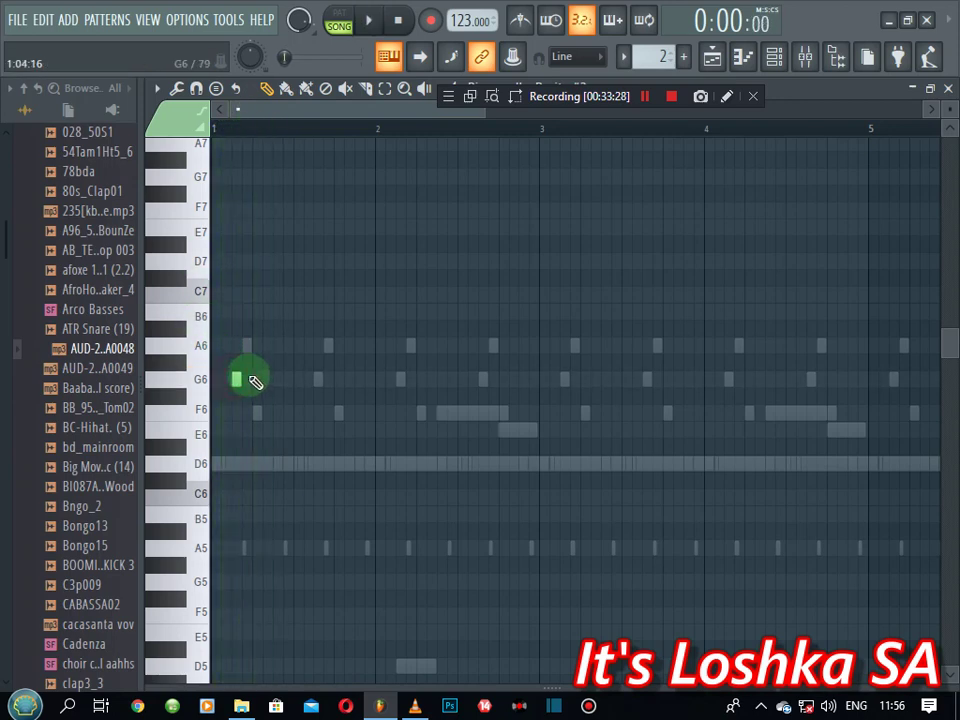
key(space)
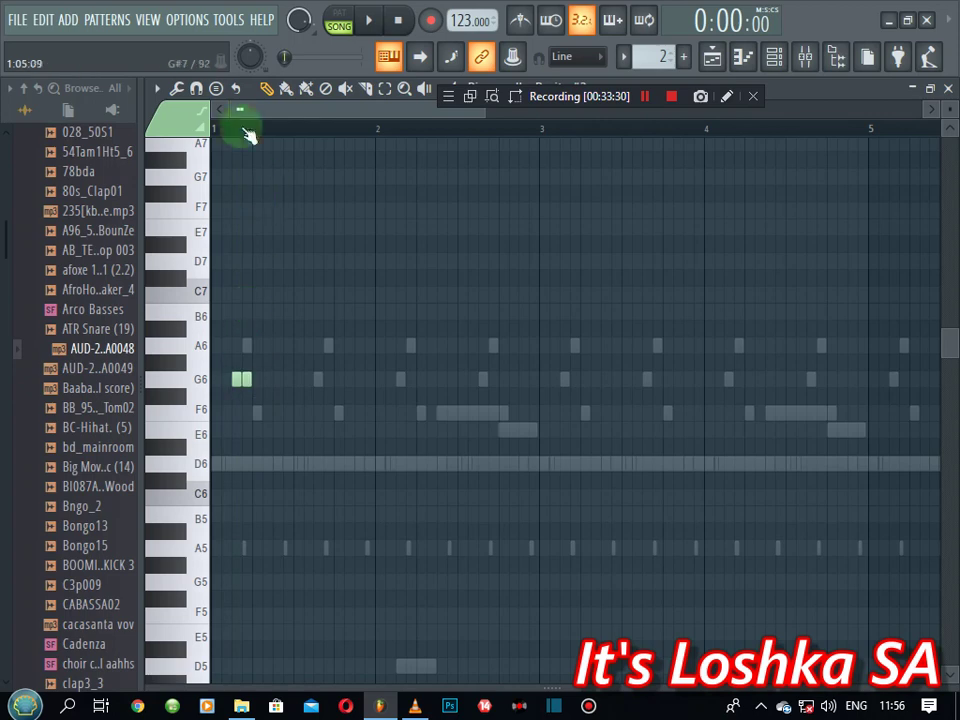
- Set the piano roll snap to 1/2 step for finer note placement in bar 1
click(199, 89)
click(222, 249)
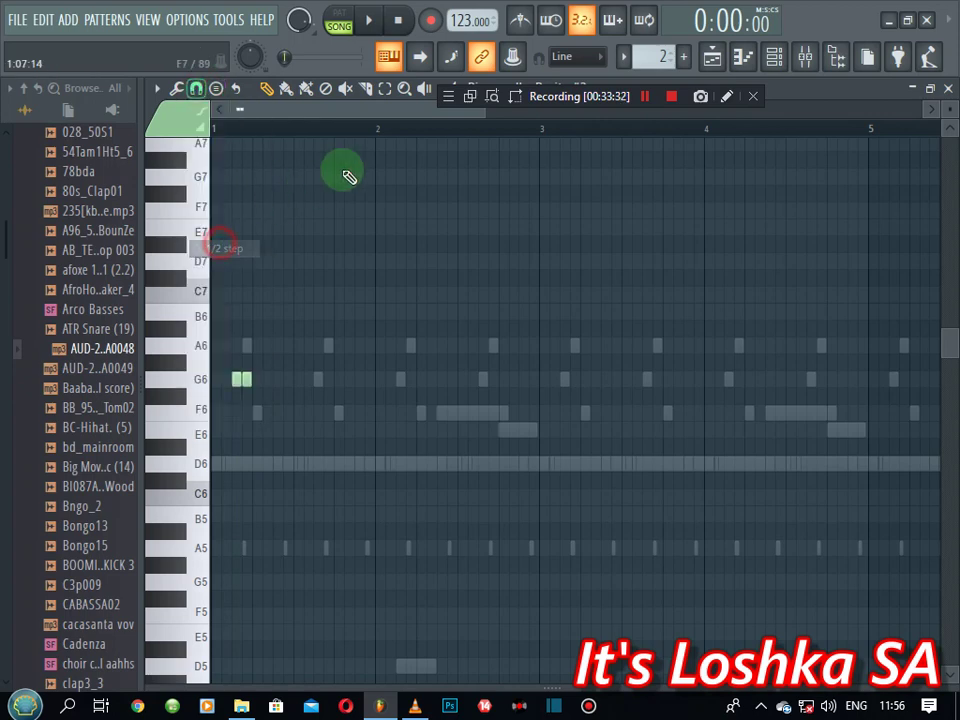
drag(483, 112, 336, 148)
- Shorten the first G6 note to a half step, play it, and delete both G6 notes from bar 1
click(311, 376)
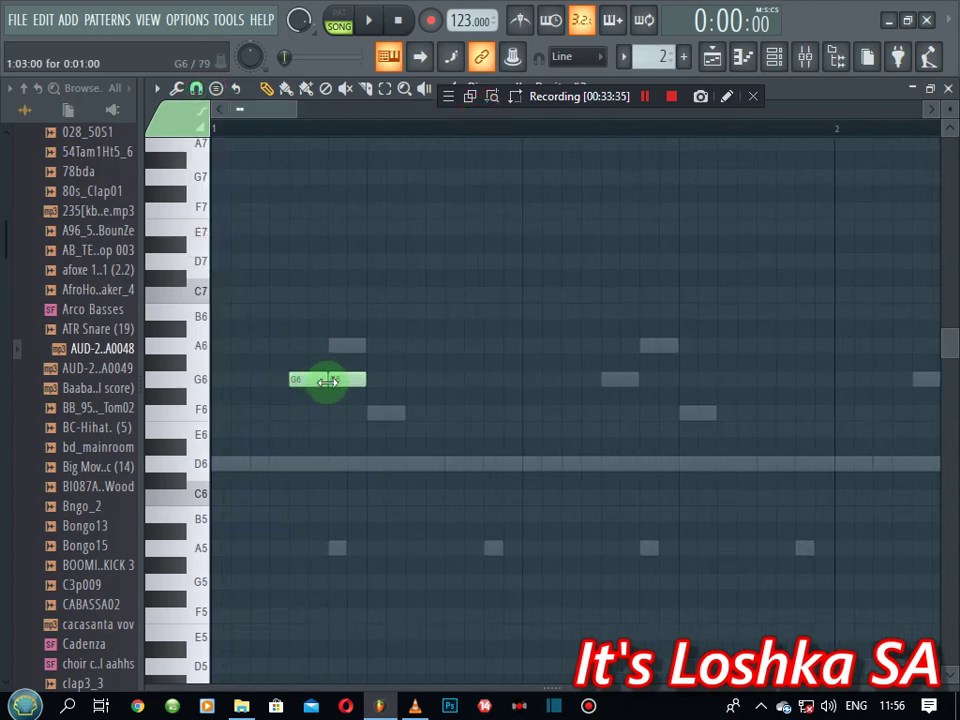
right_click(364, 377)
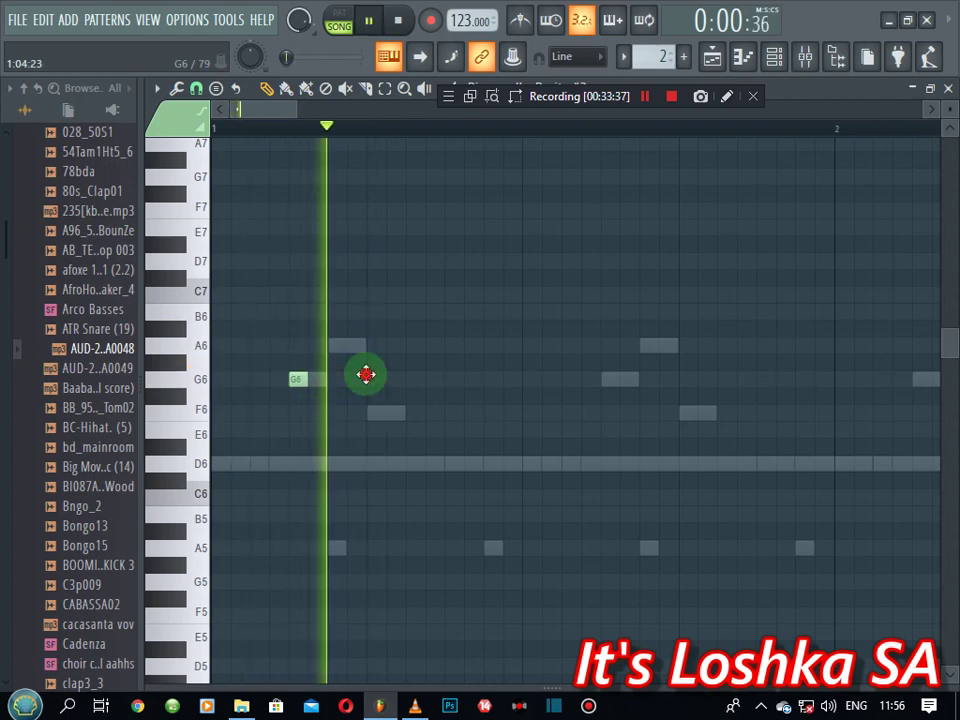
key(space)
click(312, 385)
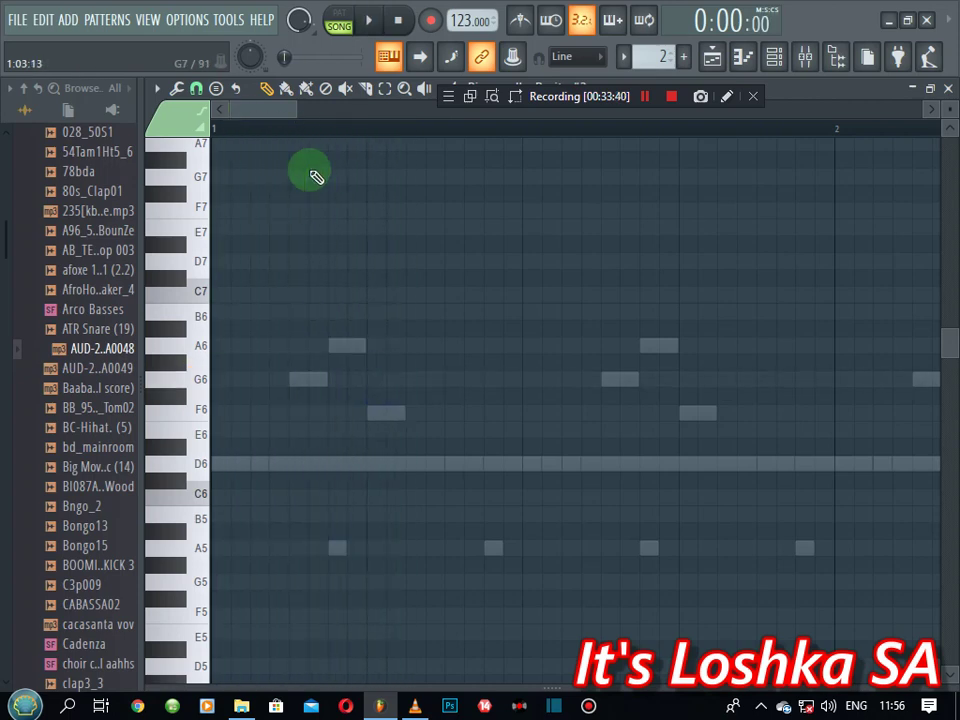
- Try half-step G6 notes at other positions in bar 1 with playback, and remove them
key(space)
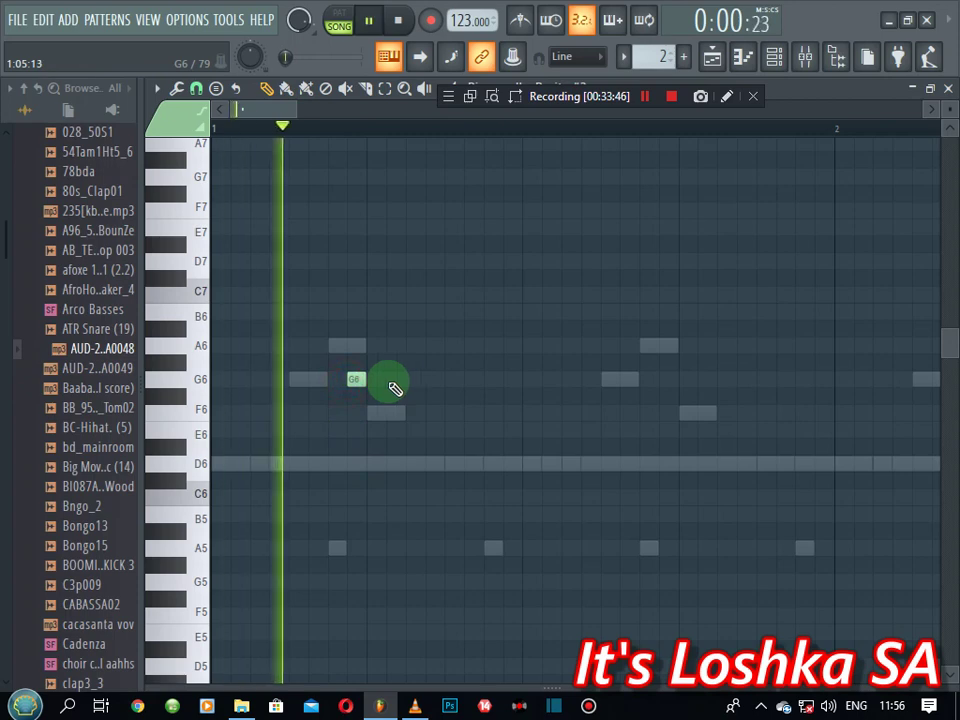
click(393, 381)
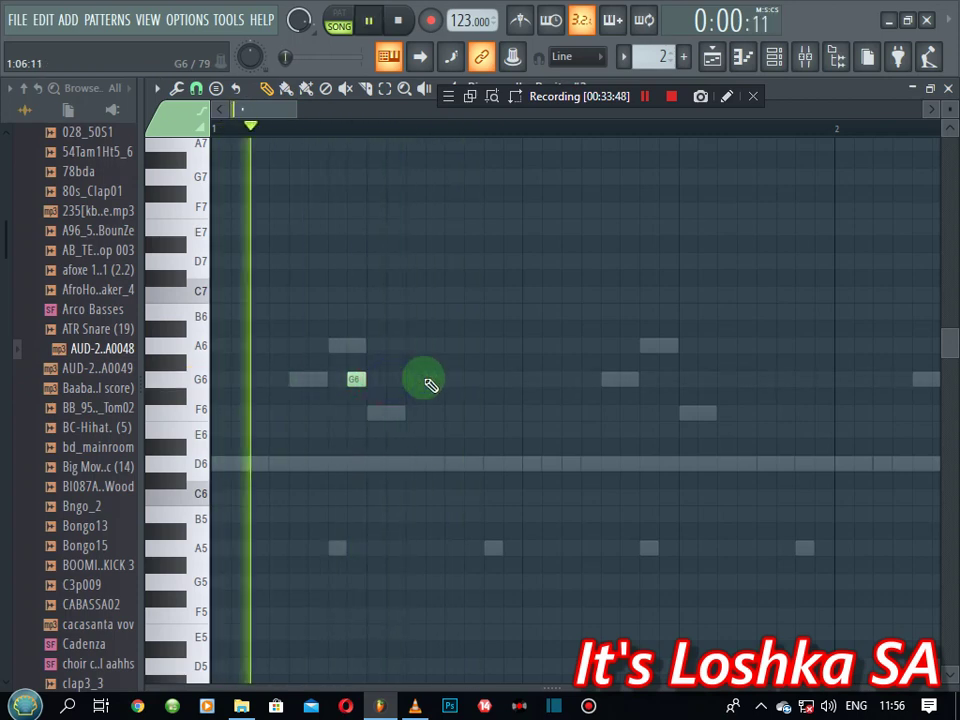
click(433, 382)
click(435, 382)
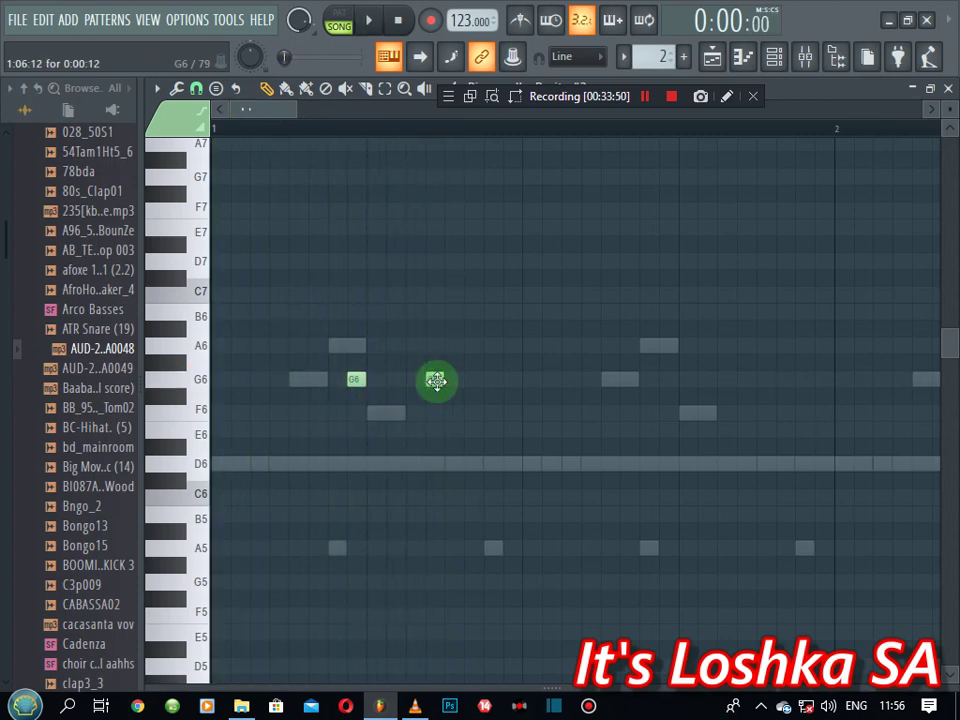
right_click(357, 378)
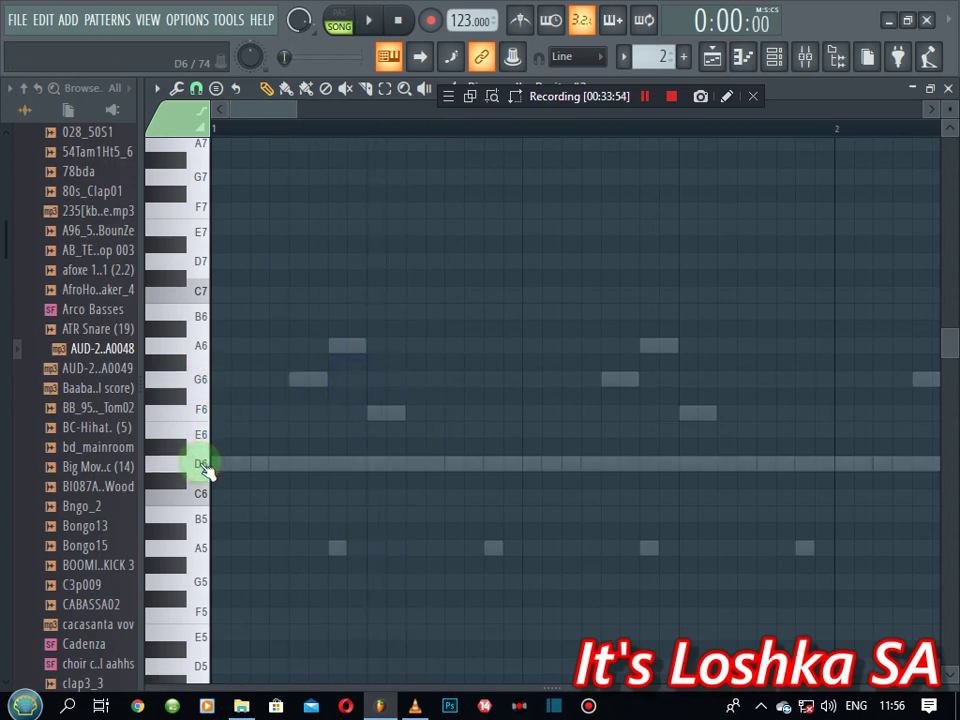
- Arm recording, dismiss the recording-type prompt, and record a short-note melody on G6, F6, E6 and D6 into Purity #3
key(space)
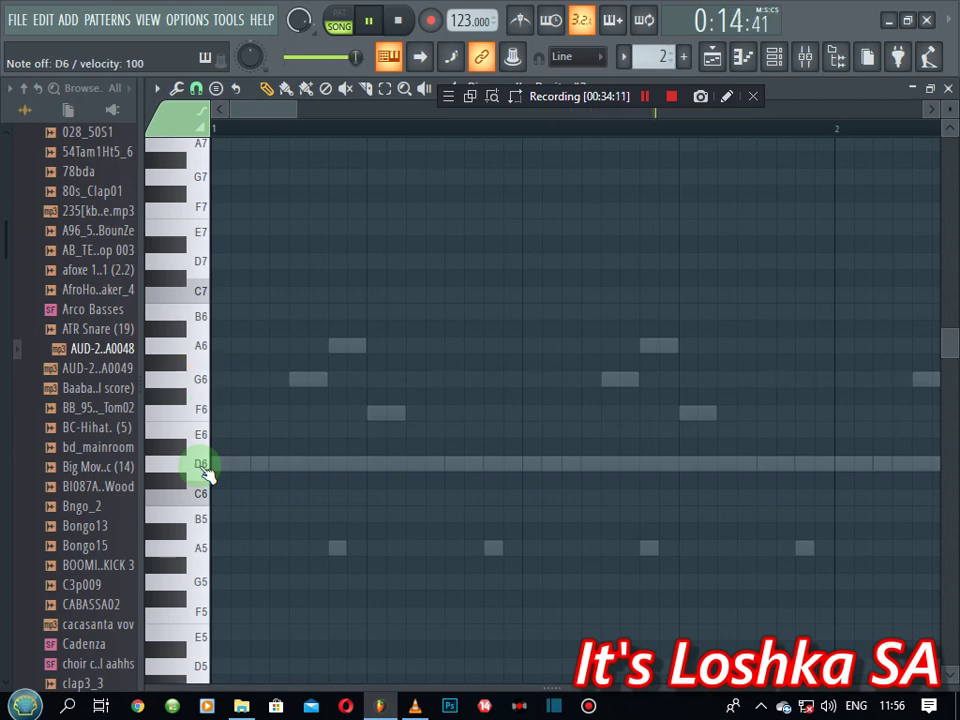
scroll(325, 131, down, 4)
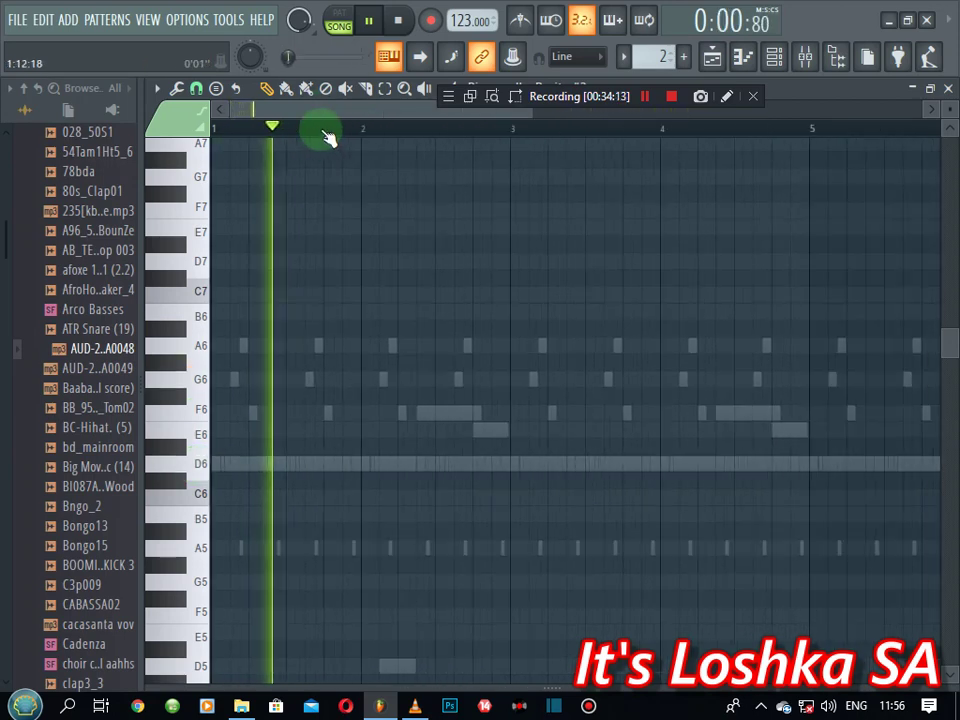
click(432, 22)
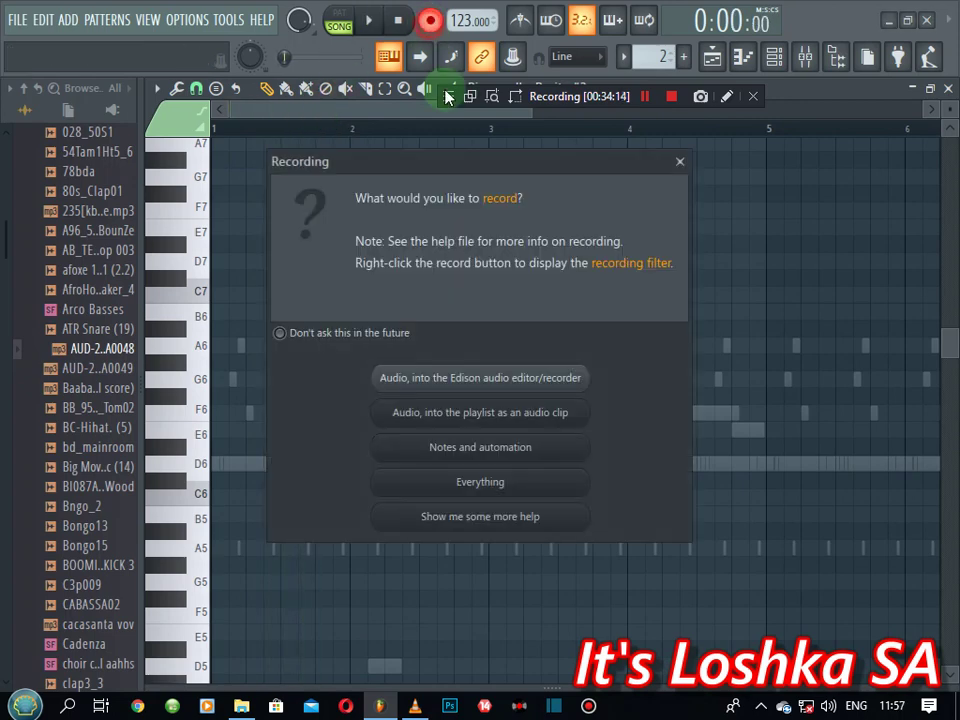
click(679, 163)
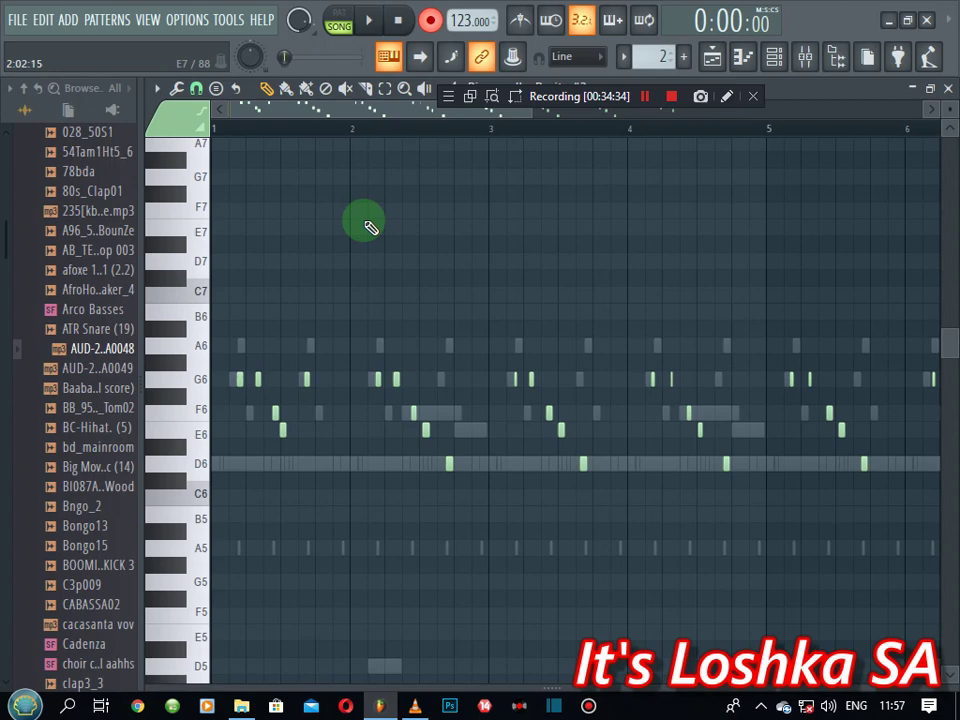
- Disarm recording and play back the start of the recorded Purity #3 melody
click(376, 22)
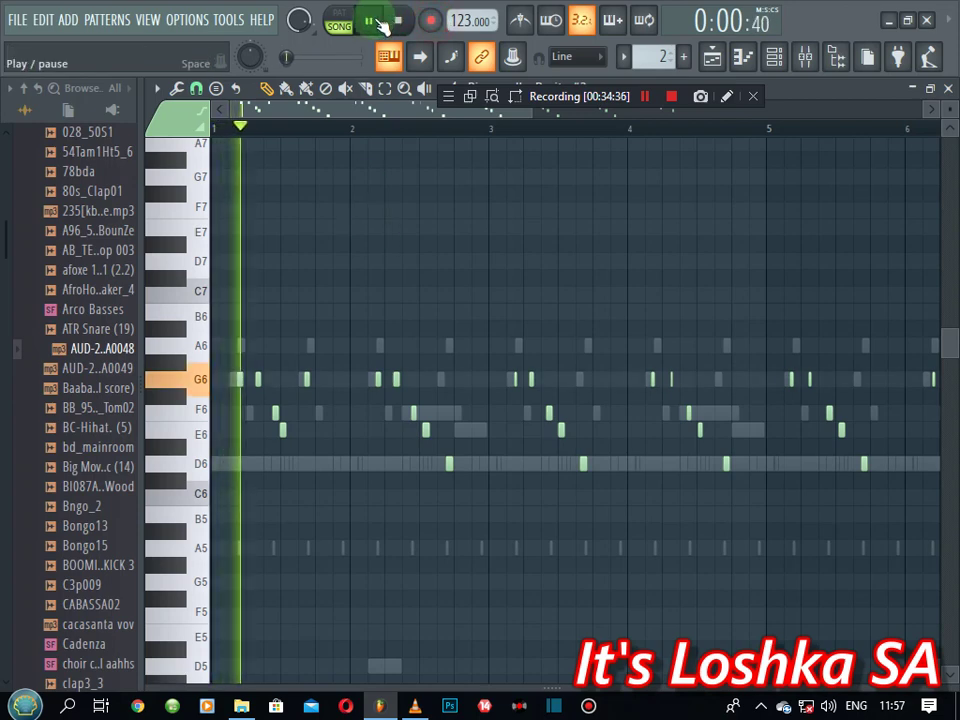
click(381, 24)
click(381, 24)
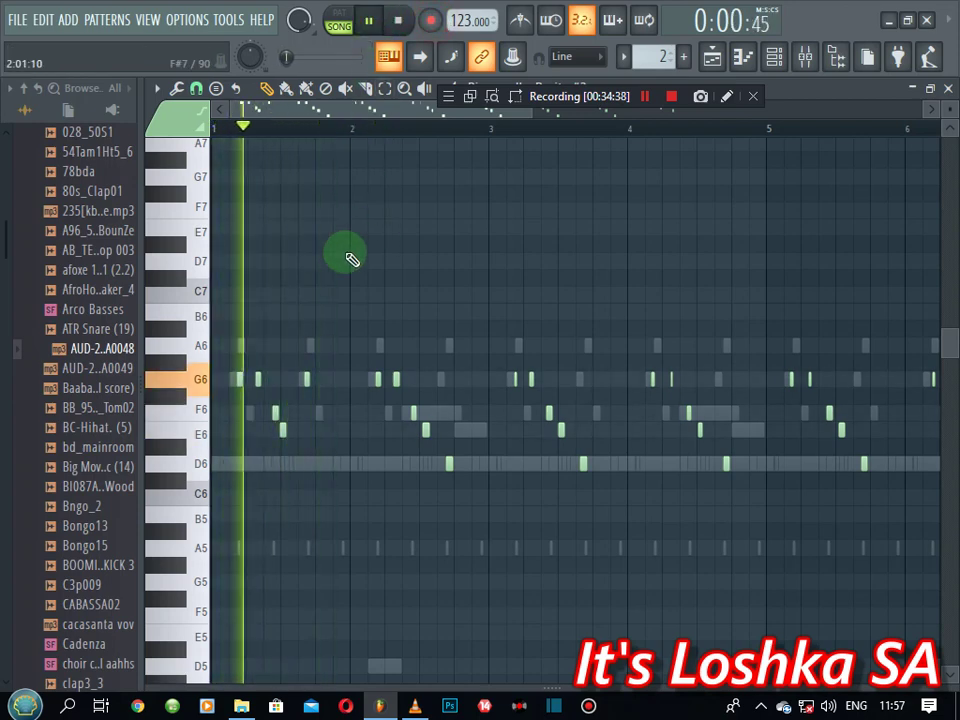
- Move the third G6 note of bar 1 down to D6, checking the opening bar by playback
key(space)
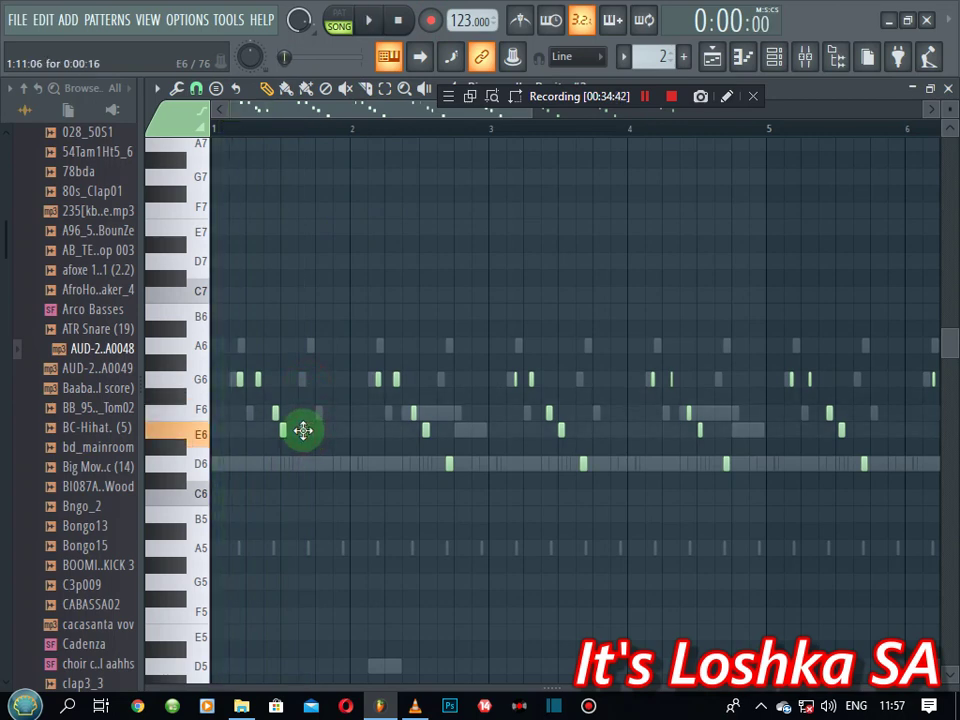
key(space)
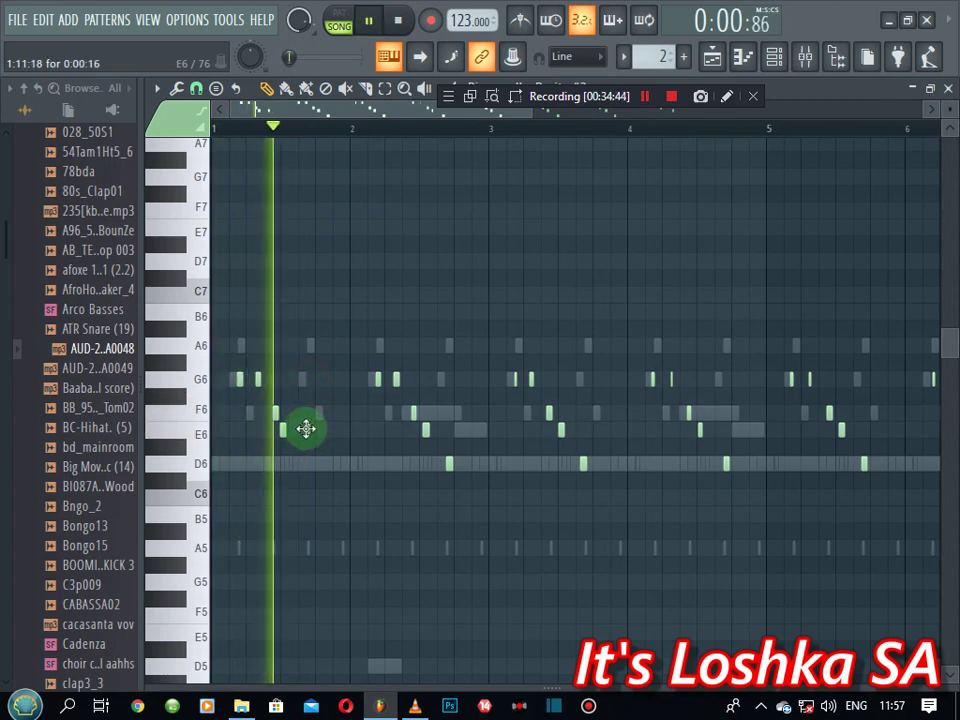
key(space)
key(space)
drag(307, 428, 306, 465)
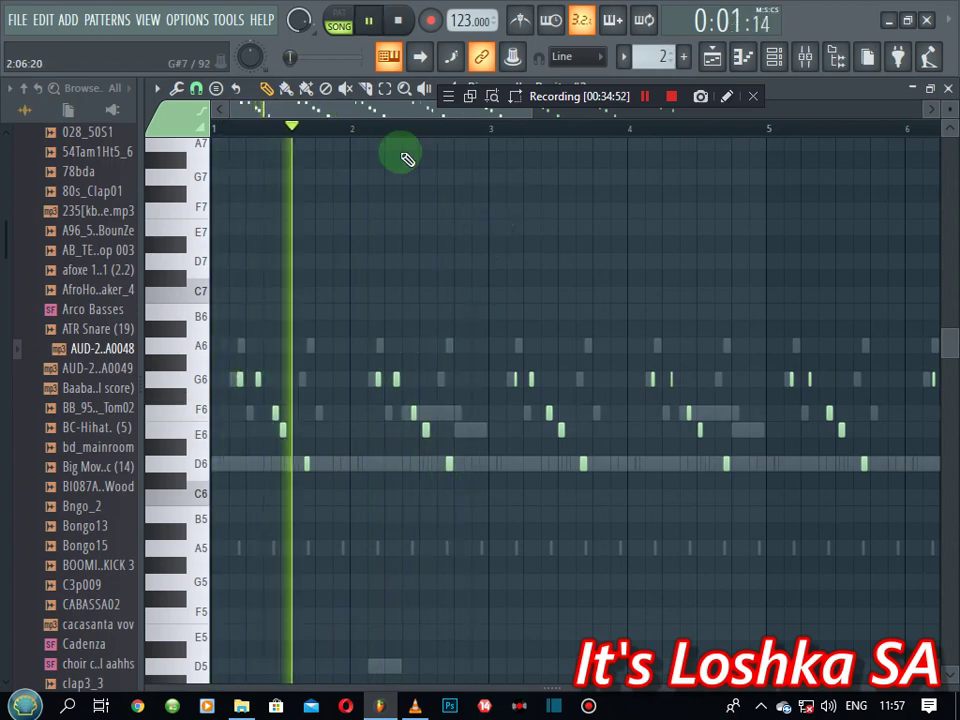
- Quantize the recorded Purity #3 melody with the Default template, checking the opening bars by playback
scroll(395, 125, up, 2)
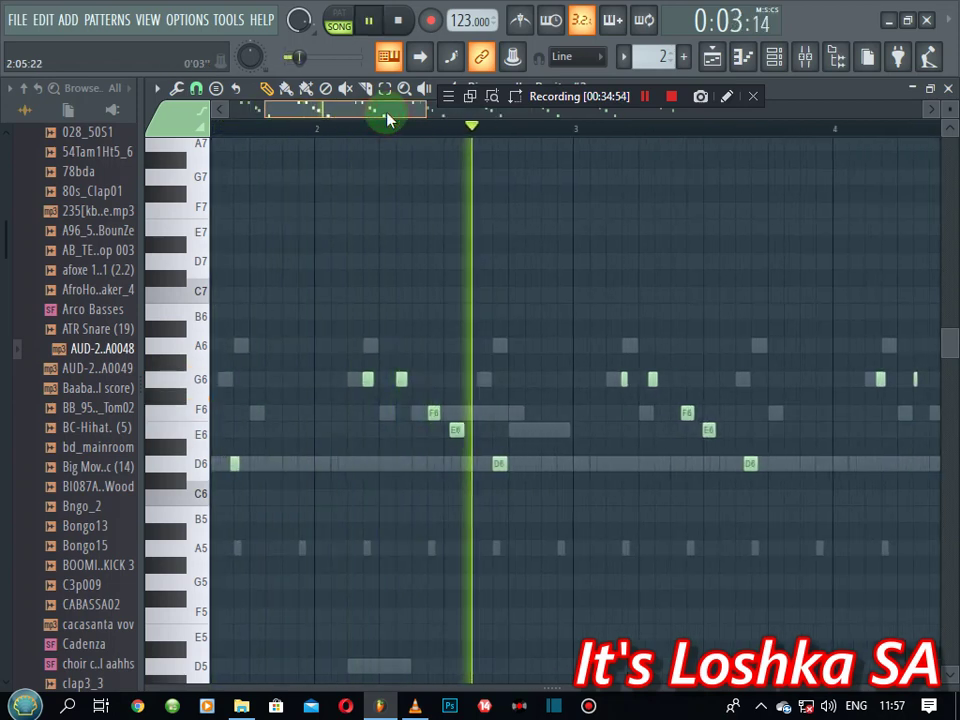
drag(386, 113, 341, 125)
key(space)
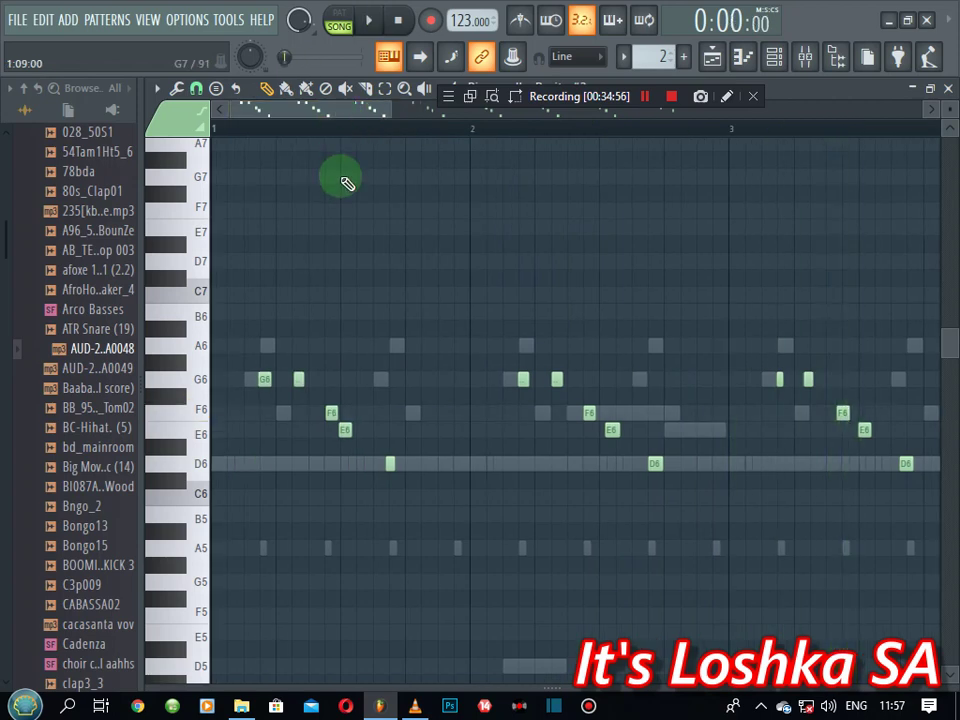
key(alt+q)
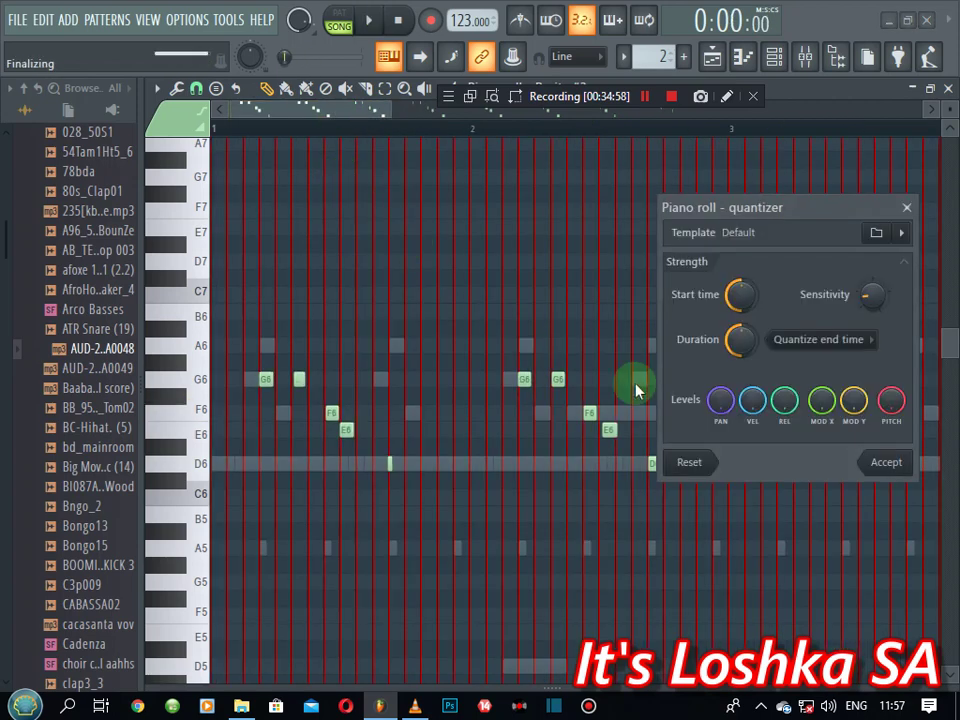
click(884, 464)
key(space)
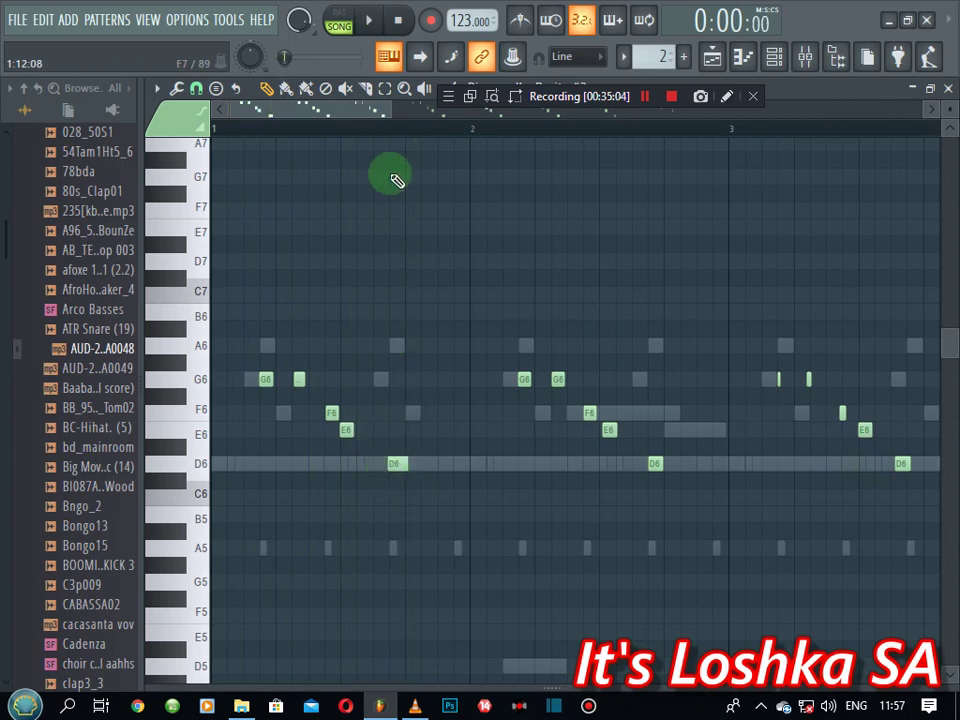
- Examine the positions and lengths of the quantized melody notes in bars 1 and 2 against the grid
scroll(388, 129, up, 3)
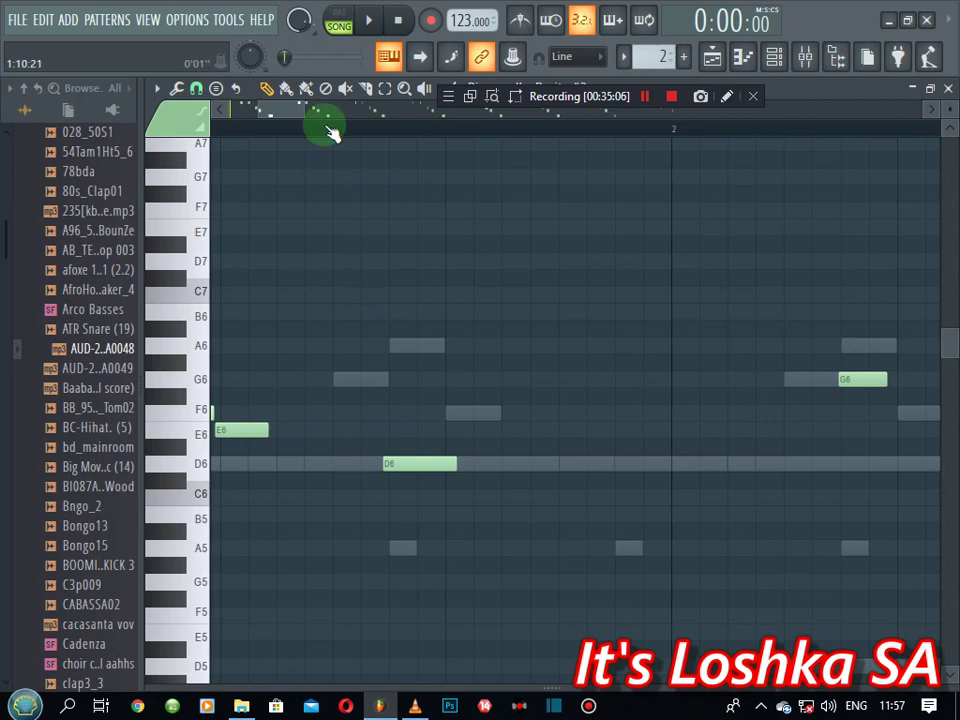
scroll(330, 133, down, 5)
drag(795, 342, 224, 436)
scroll(244, 140, up, 3)
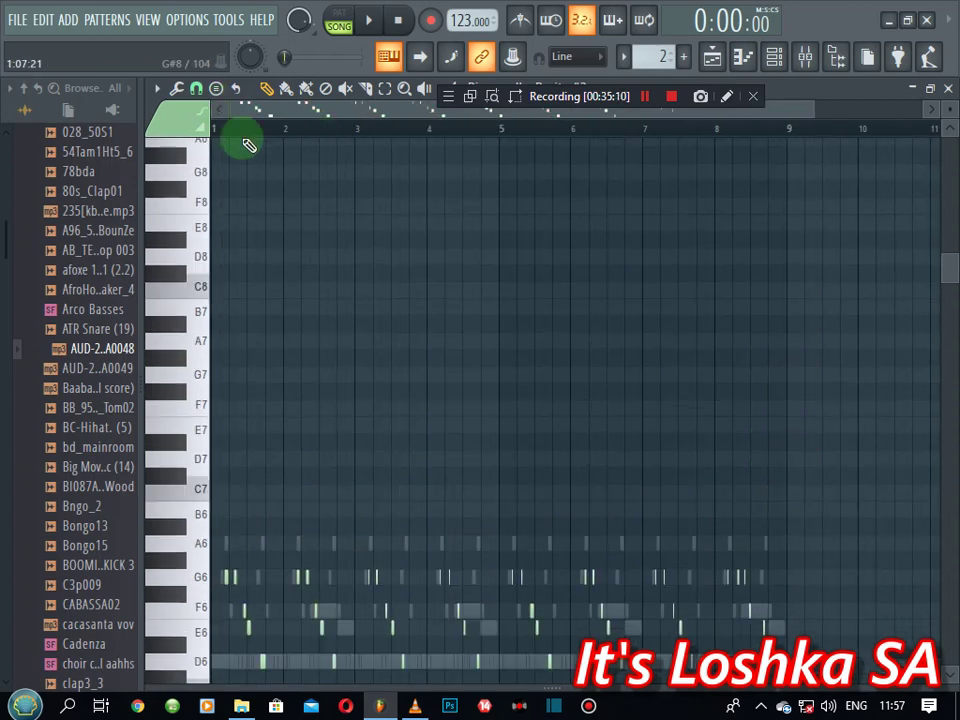
scroll(249, 146, up, 2)
scroll(272, 133, down, 1)
scroll(272, 133, up, 5)
scroll(302, 316, down, 4)
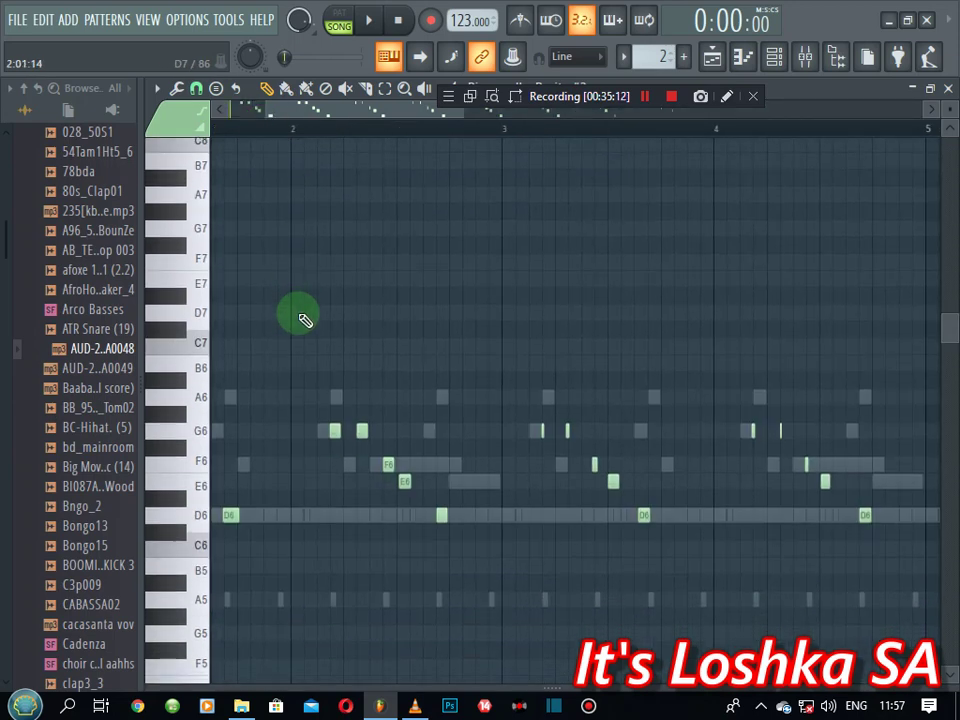
scroll(300, 300, down, 3)
scroll(278, 130, up, 3)
drag(282, 127, 246, 148)
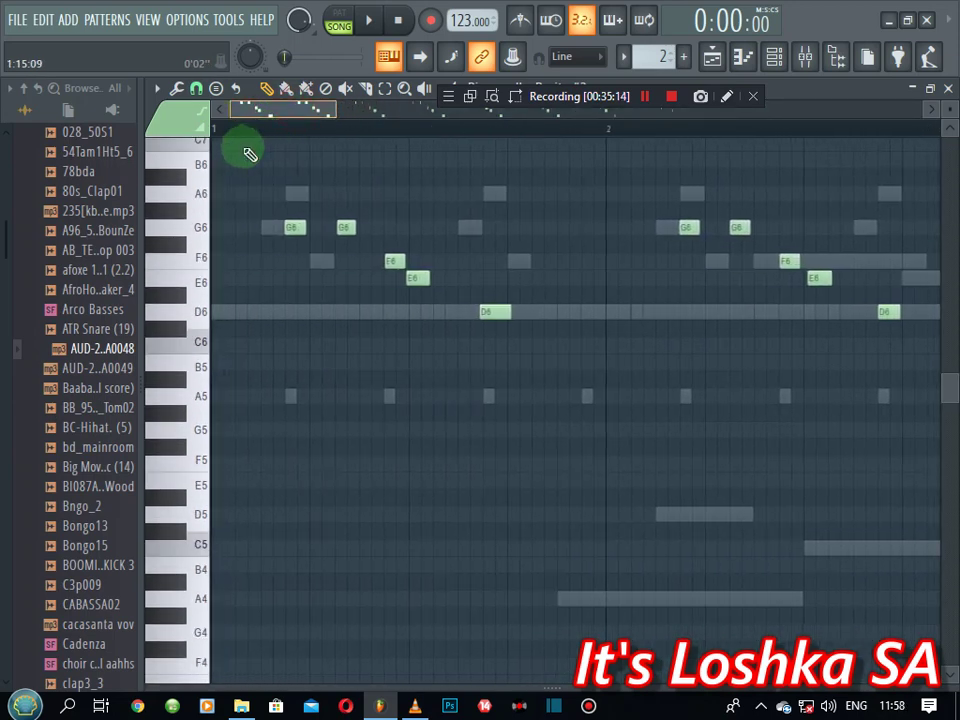
scroll(272, 124, up, 4)
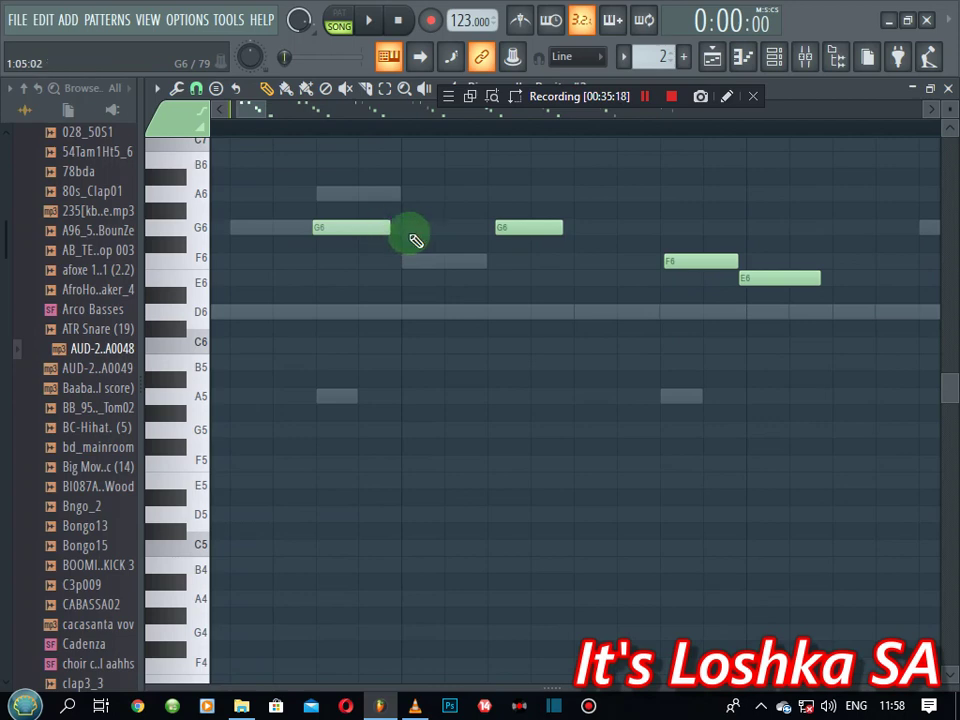
scroll(396, 133, down, 5)
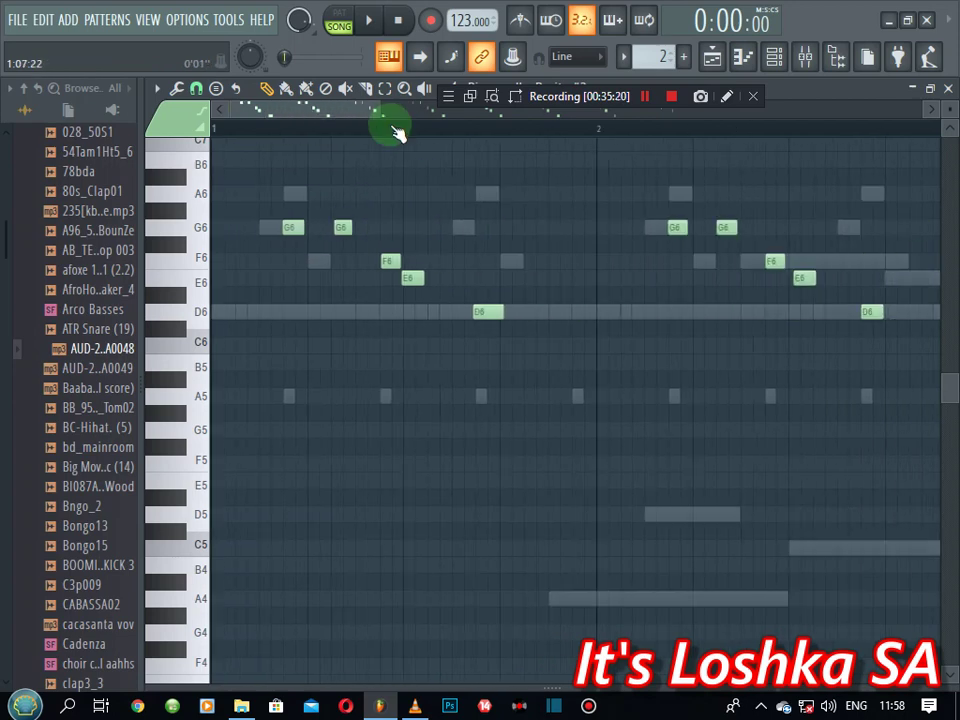
- Shorten the D6 note in bar 1 to match its neighbours, checking the opening by playback
key(space)
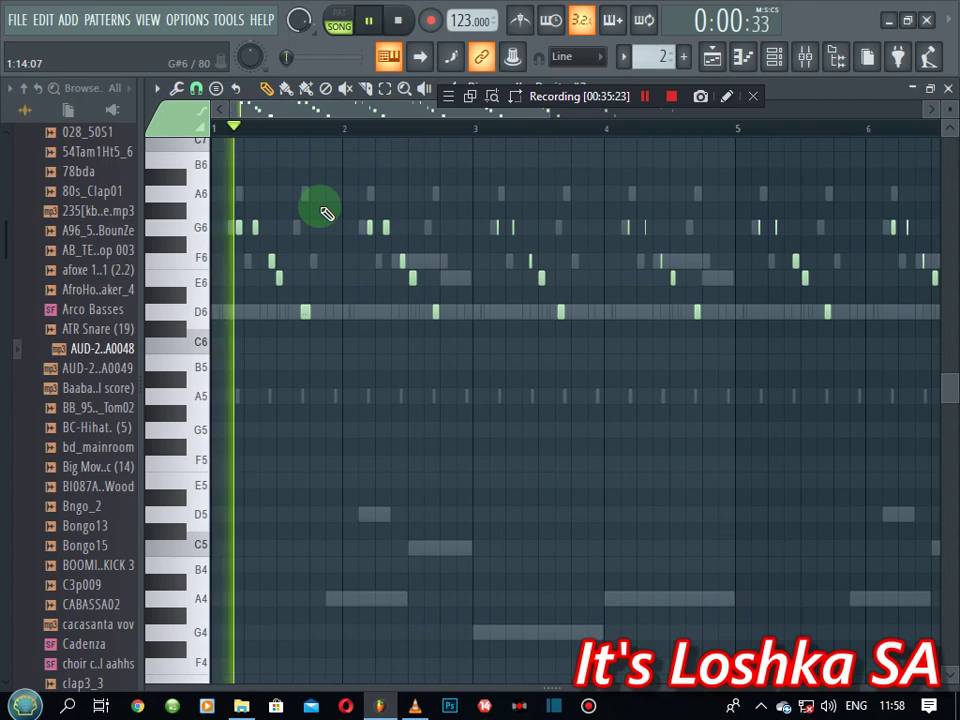
key(space)
key(space)
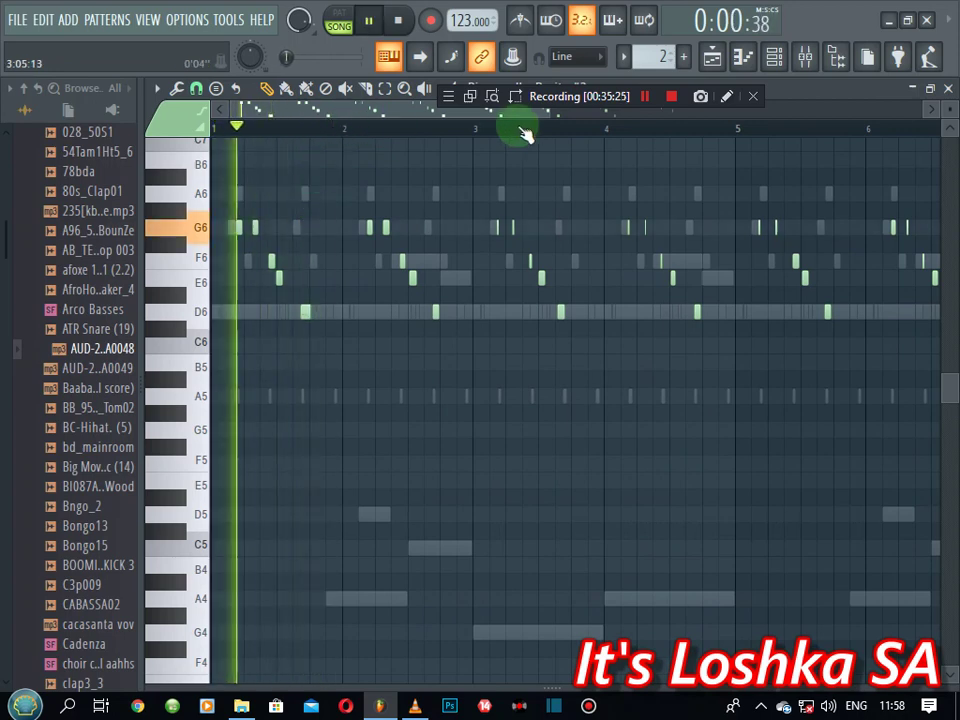
scroll(360, 150, up, 4)
key(space)
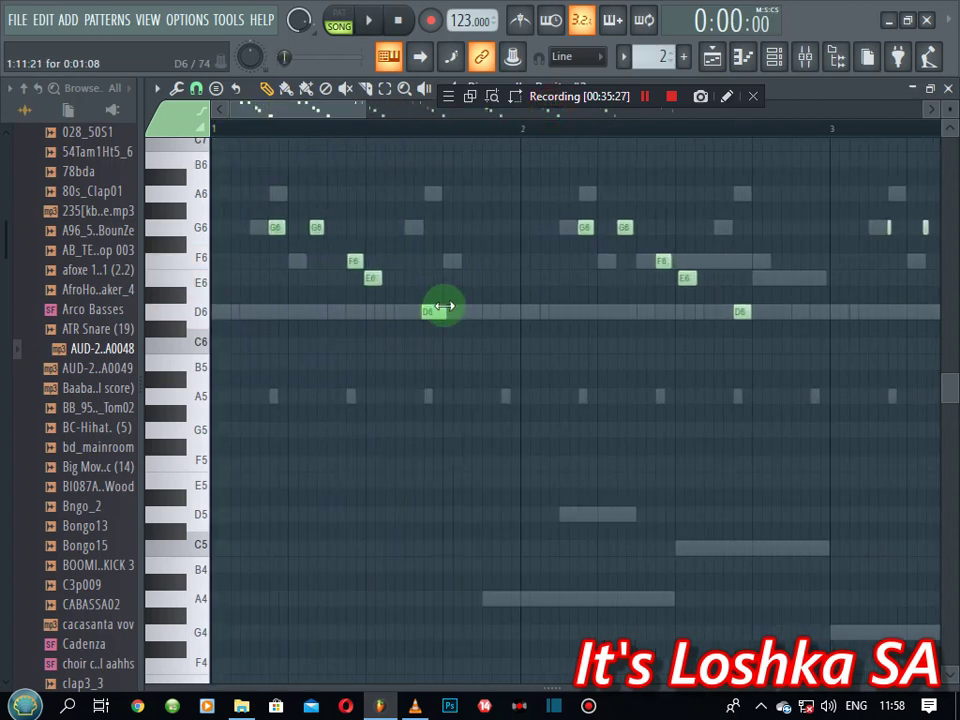
key(space)
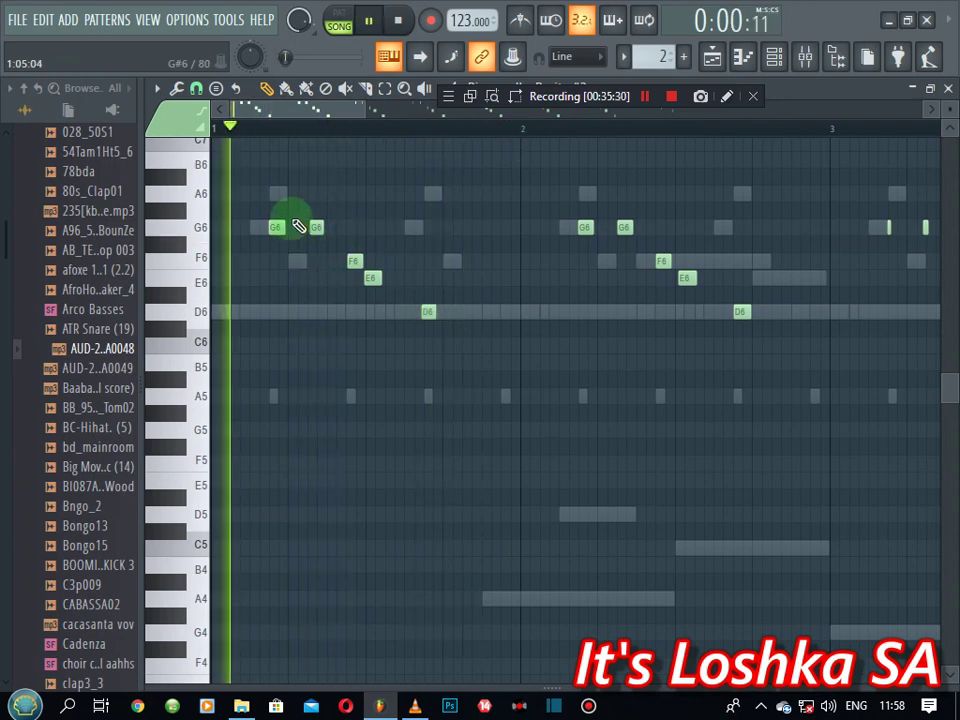
key(space)
- Delete the melody notes from bar 2 through bar 8 and quantize the remaining bar 1 notes with the Default template
scroll(445, 137, up, 1)
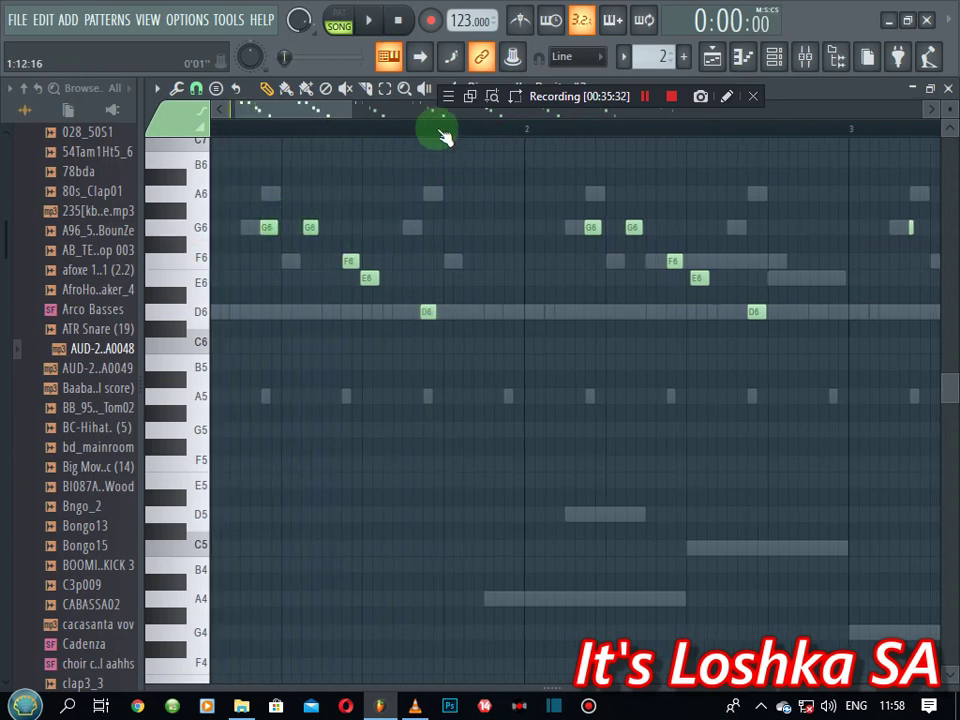
scroll(445, 137, up, 2)
scroll(439, 133, down, 5)
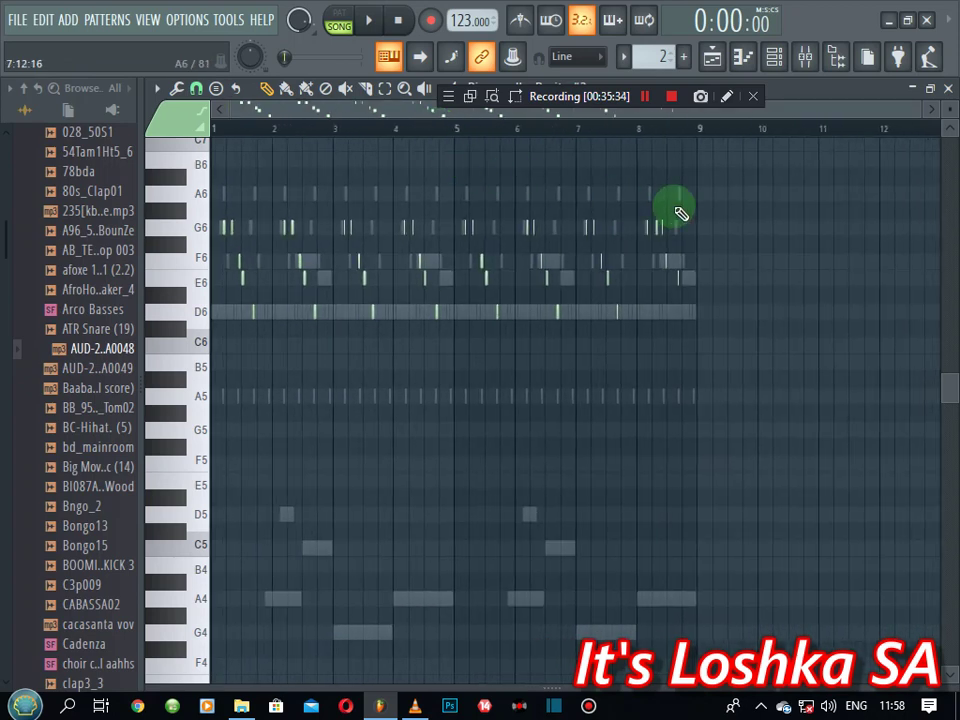
drag(680, 210, 291, 445)
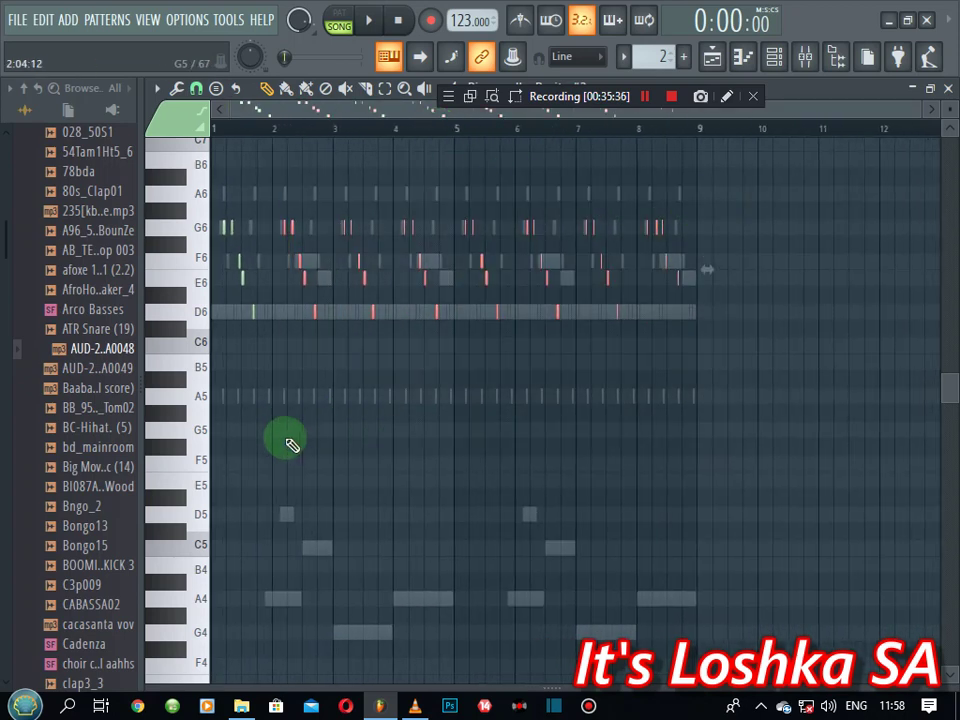
key(Delete)
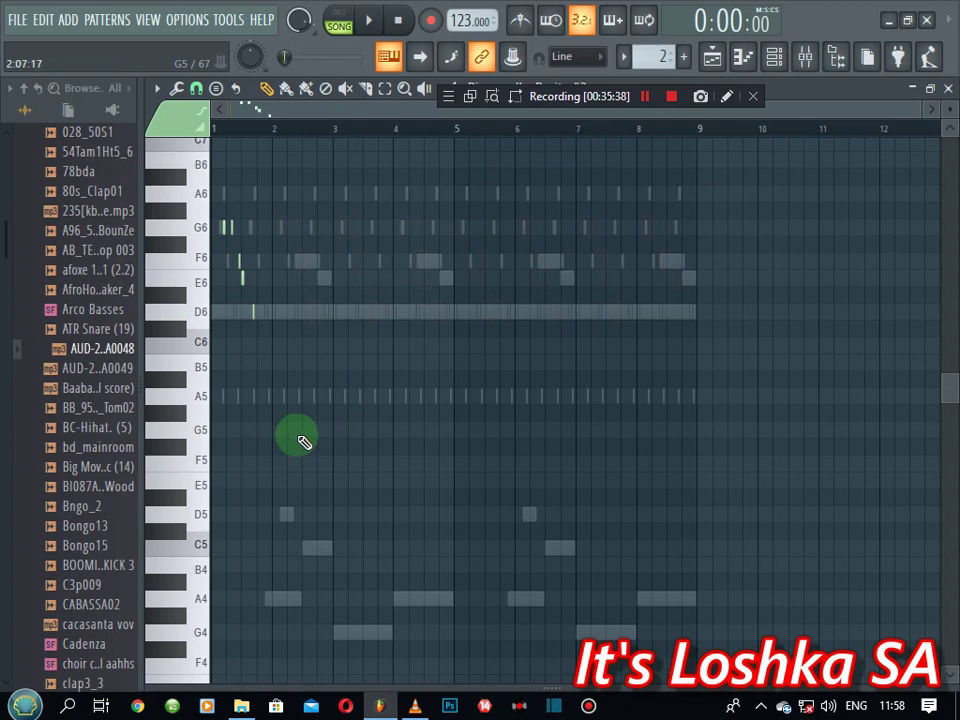
key(alt+q)
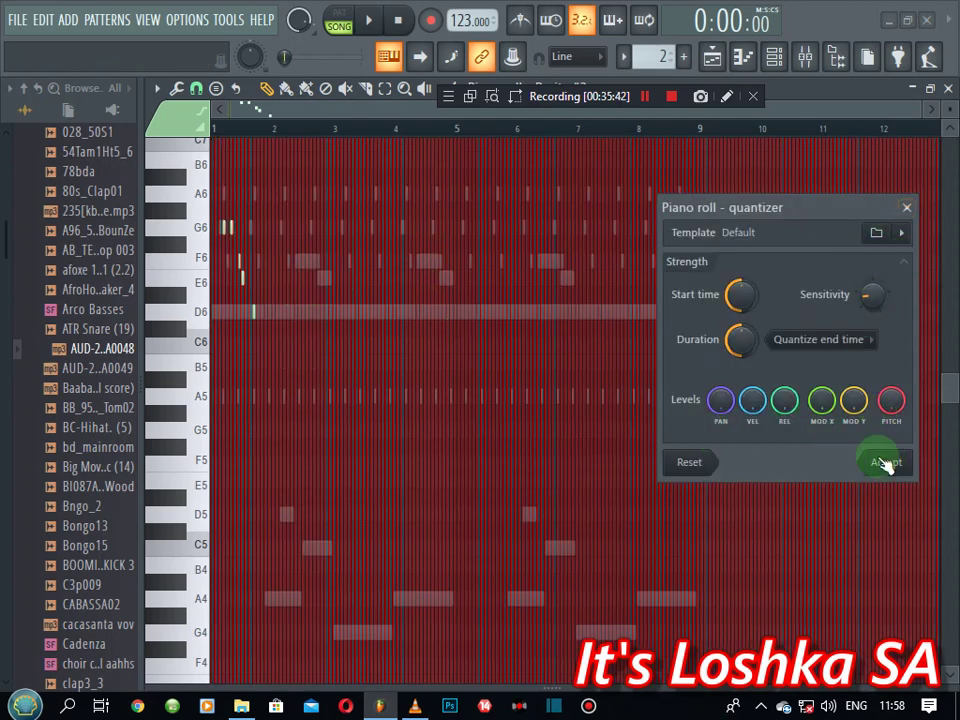
click(885, 463)
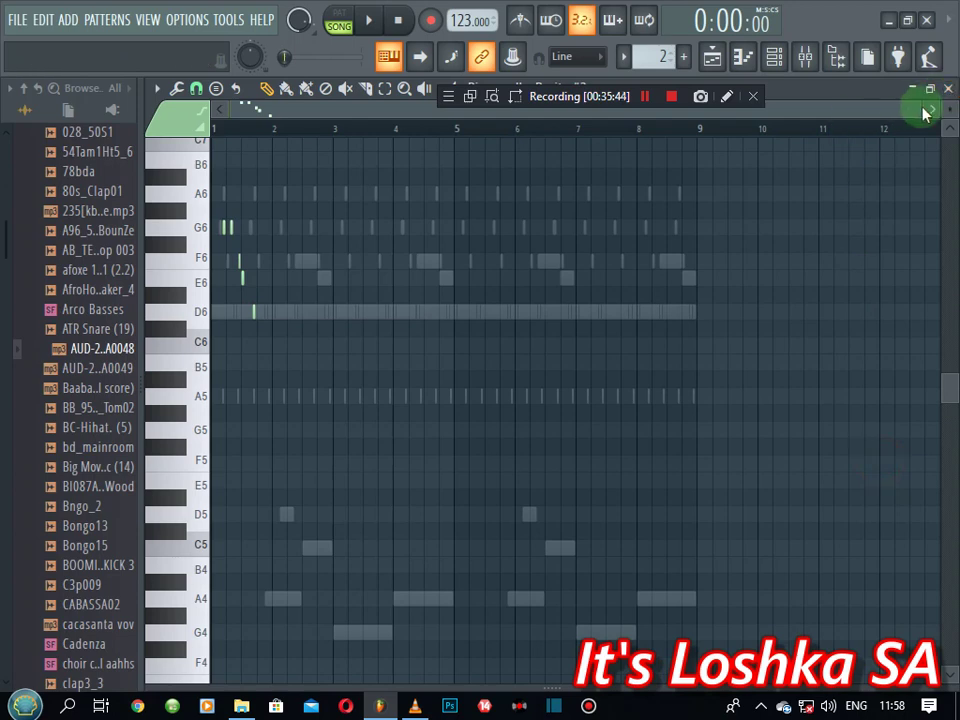
- Lengthen the first G6 note of bar 1 to end on the grid line, slicing it there and deleting the leftover piece
drag(918, 109, 310, 236)
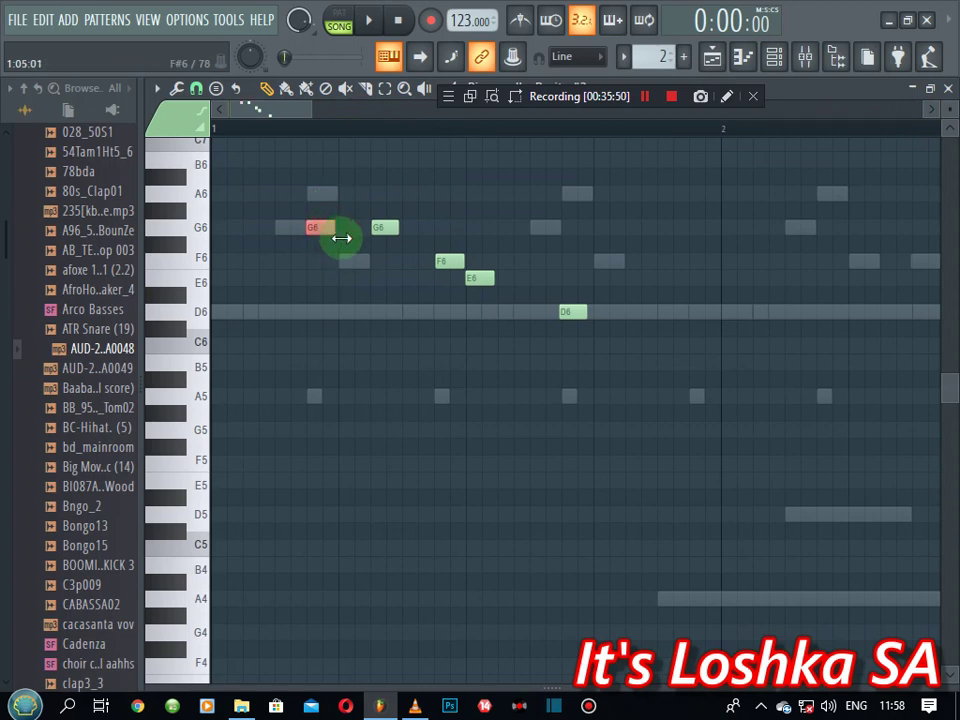
click(365, 88)
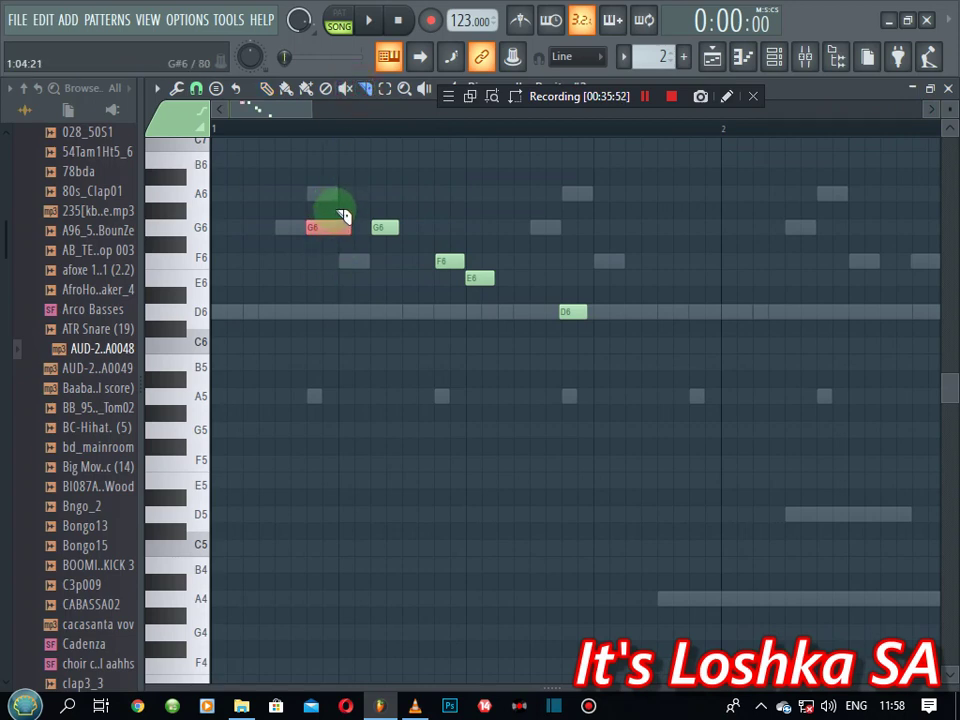
drag(340, 215, 345, 257)
click(267, 88)
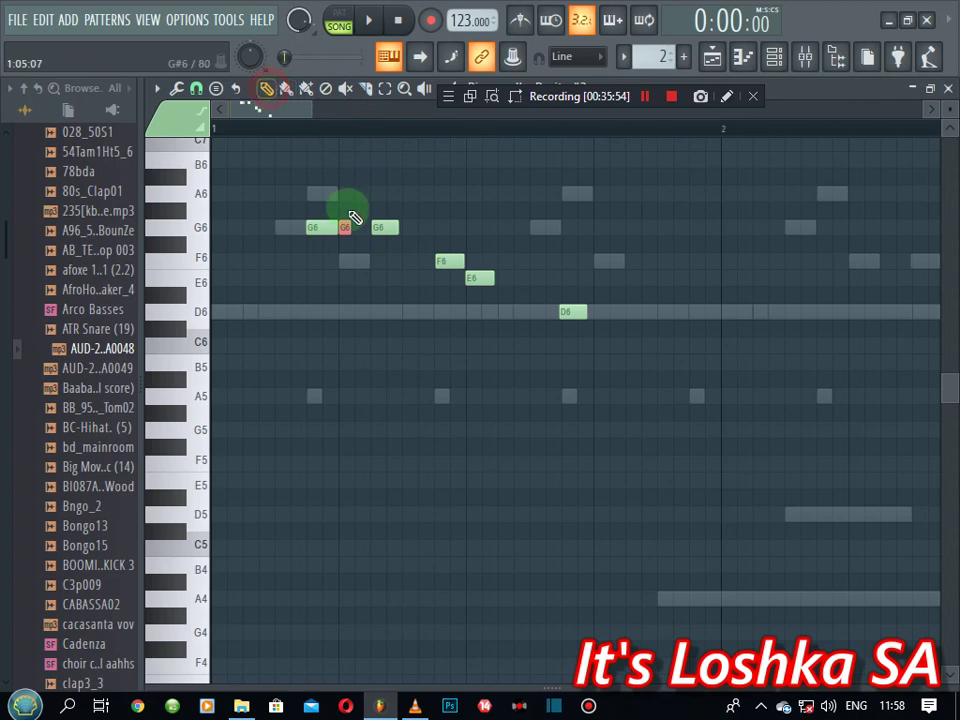
right_click(346, 221)
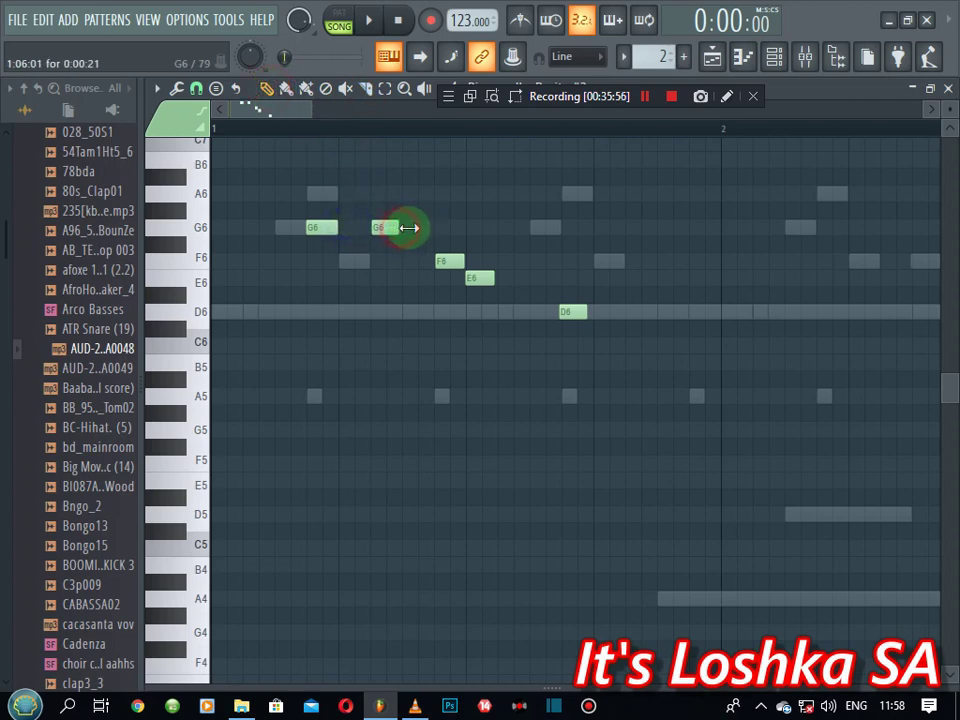
- Extend the second G6 note of bar 1 past the grid line, slice it there and remove the excess piece
drag(409, 228, 411, 278)
click(365, 88)
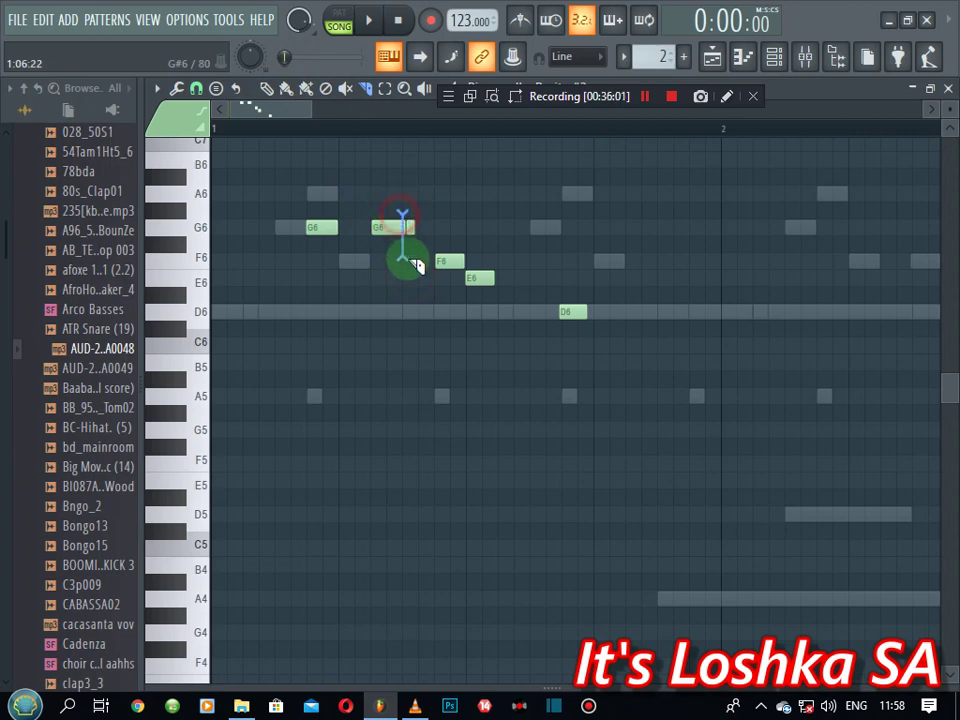
click(267, 88)
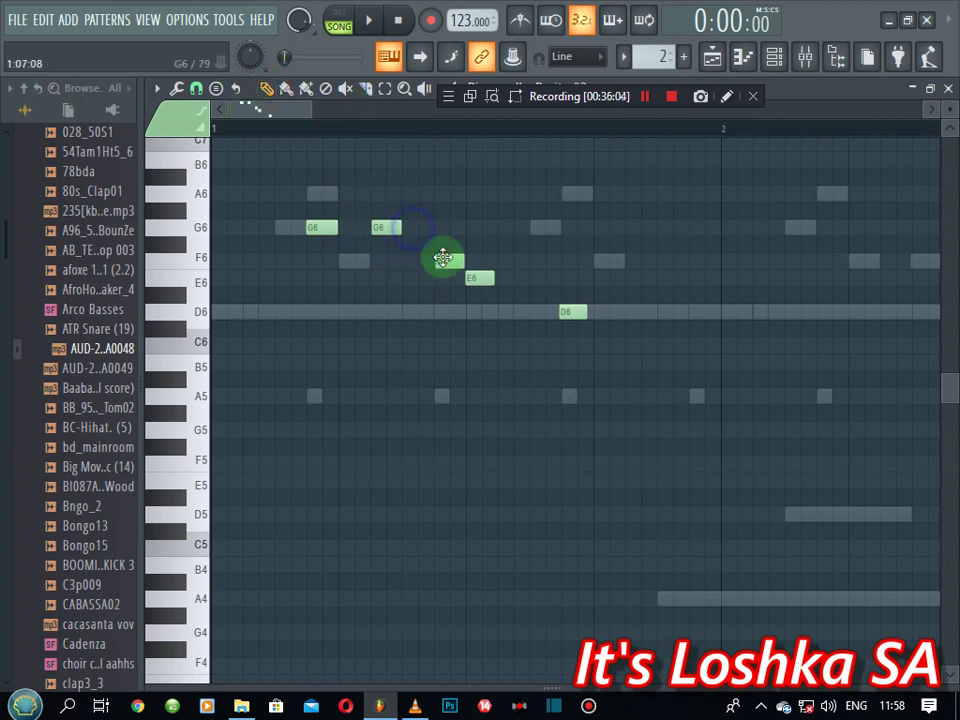
- Align the start of the bar 1 E6 note to the grid line at 1:09:00, keeping its pitch at E6
scroll(482, 134, up, 5)
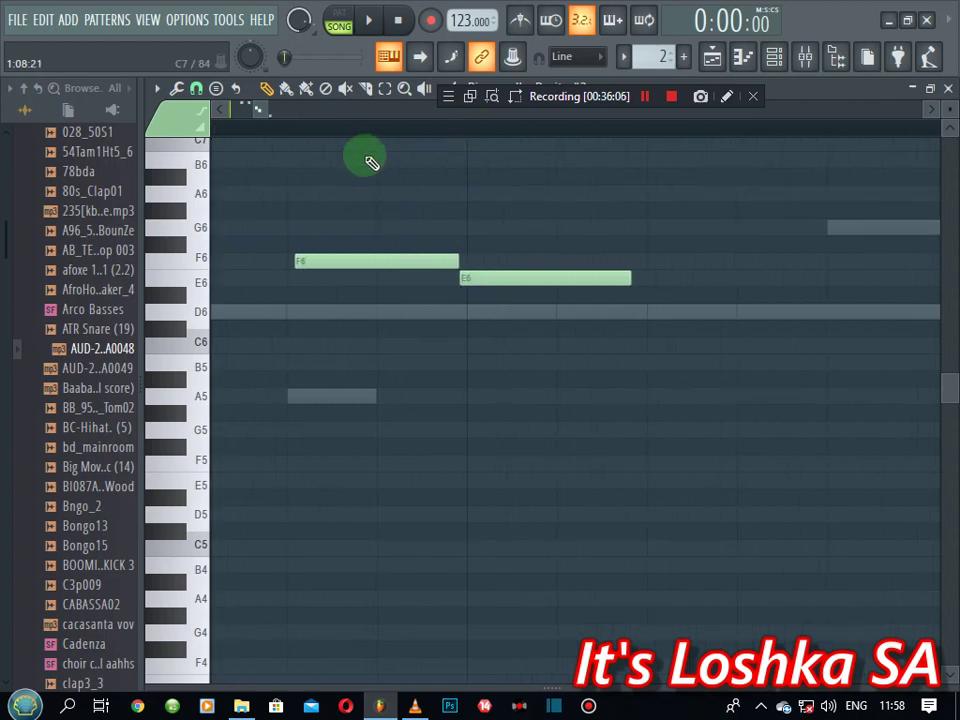
key(space)
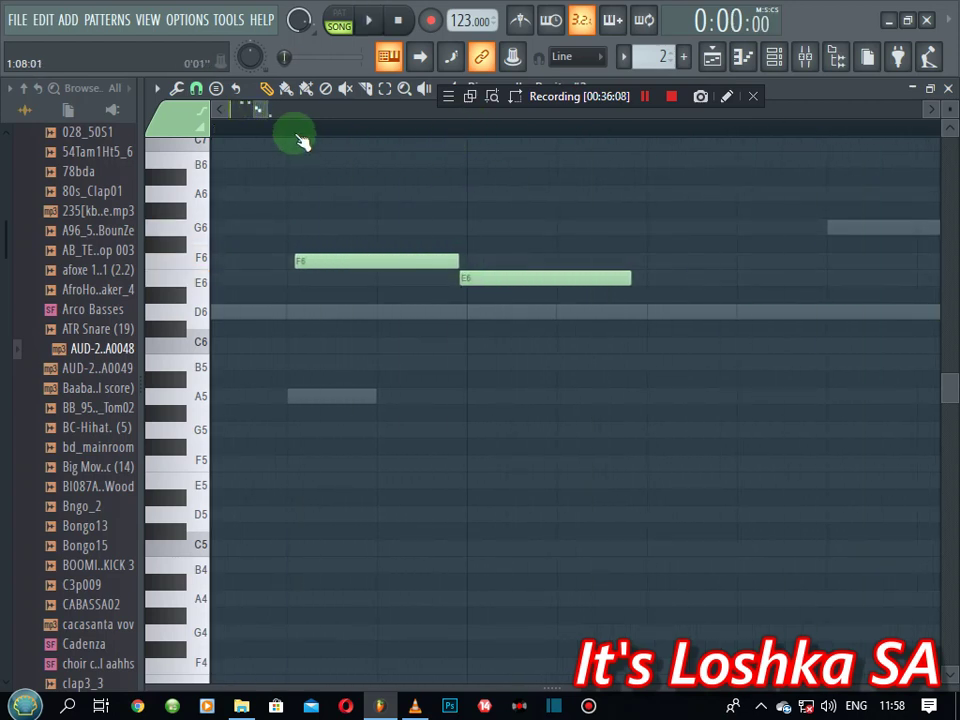
key(space)
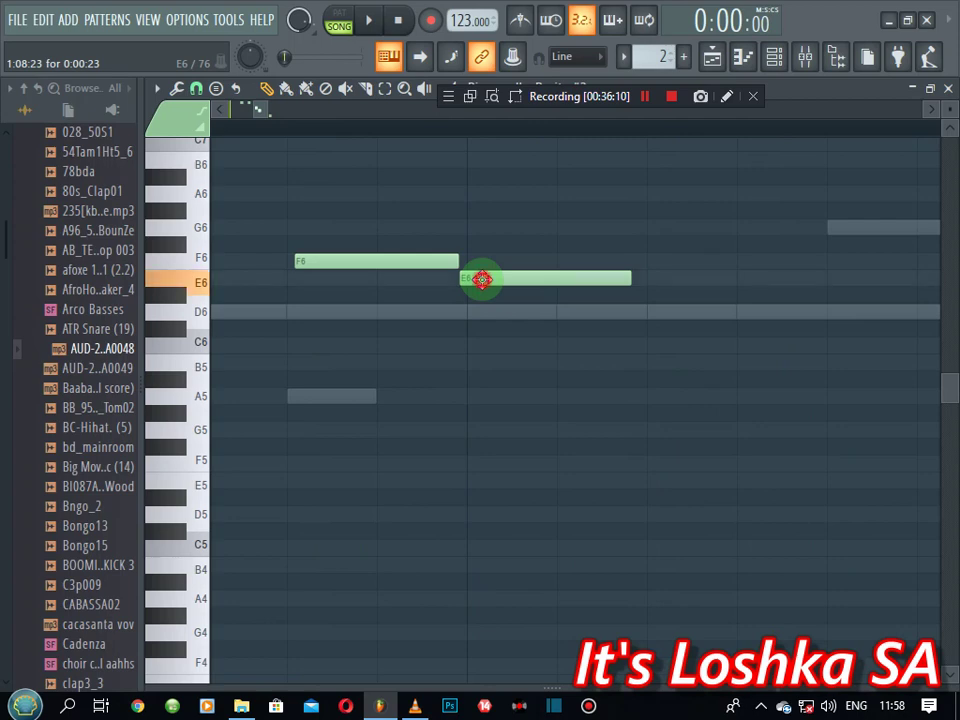
click(467, 313)
right_click(489, 281)
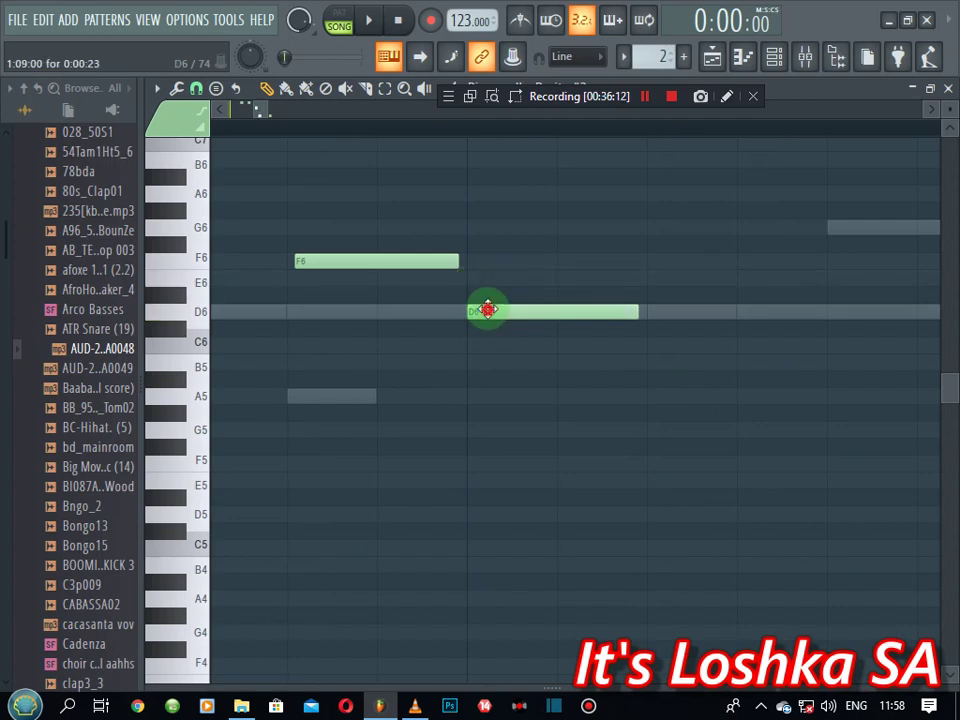
drag(487, 310, 481, 278)
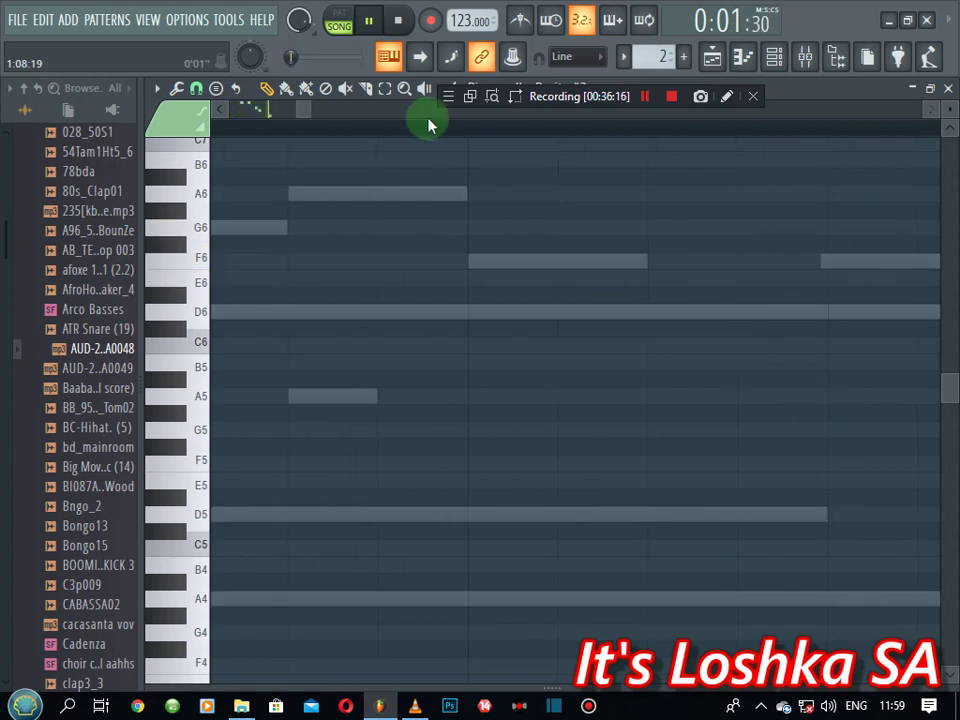
- Select the bar 1 time range containing the five-note melody and check it by playback
scroll(430, 124, down, 7)
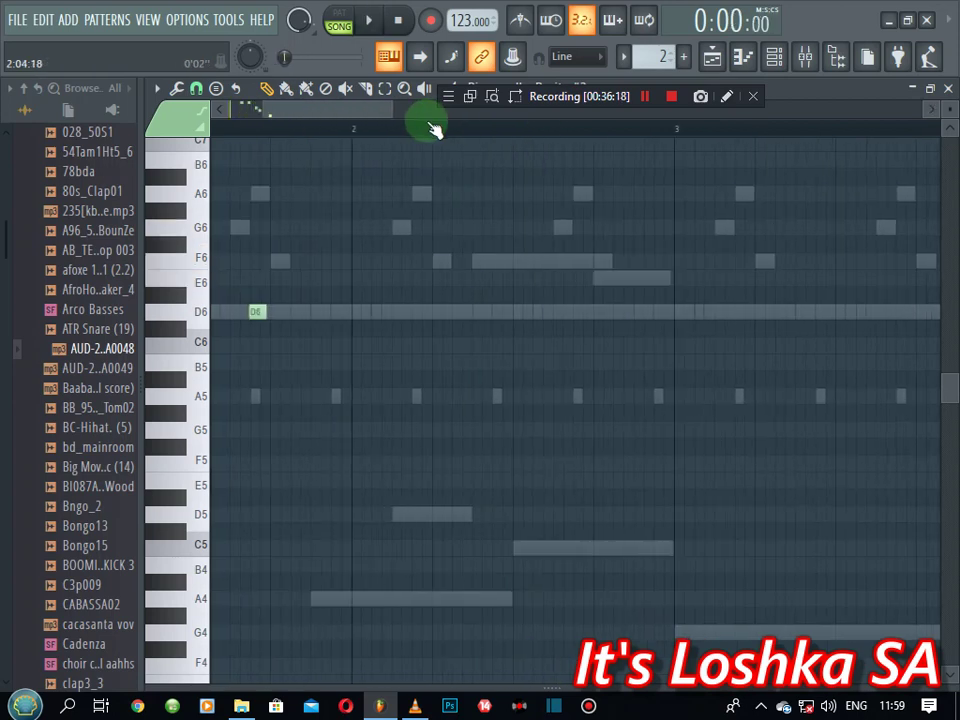
drag(323, 131, 2, 222)
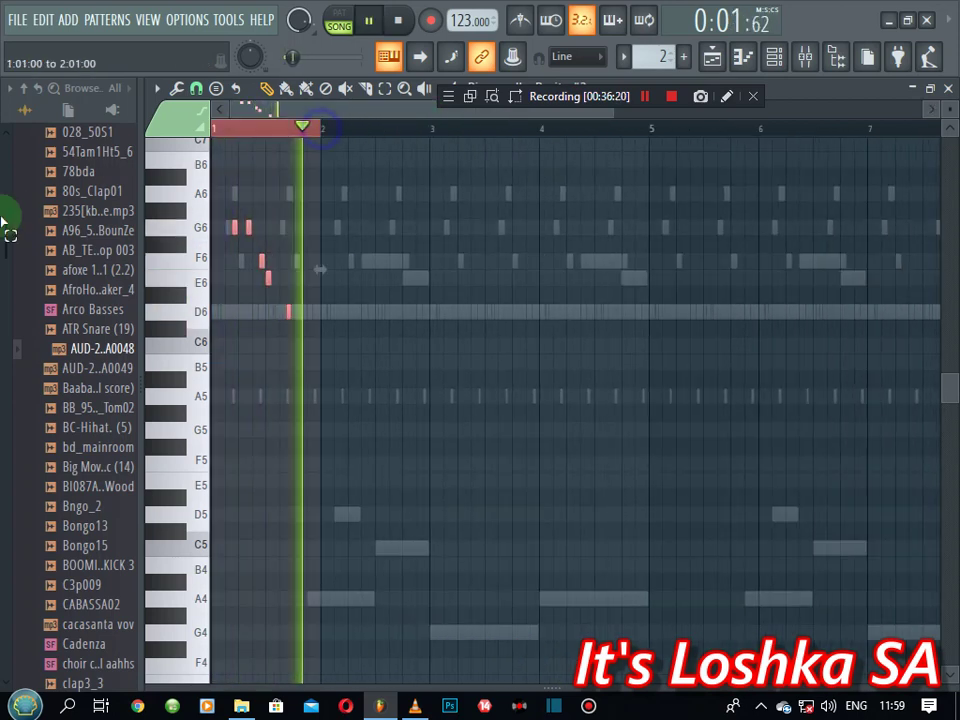
key(space)
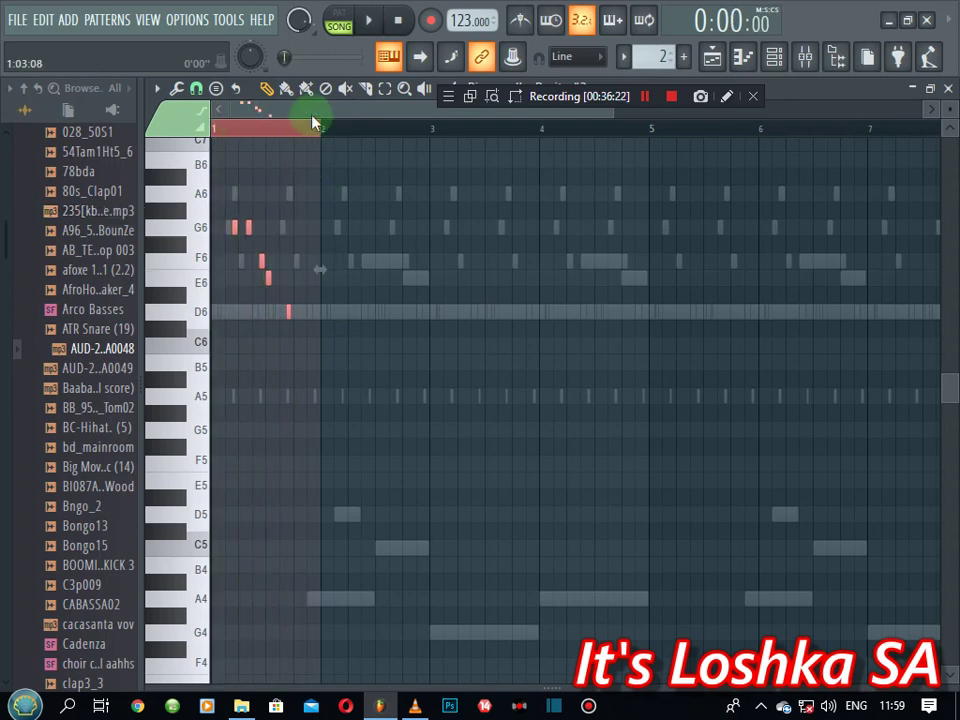
scroll(325, 135, up, 4)
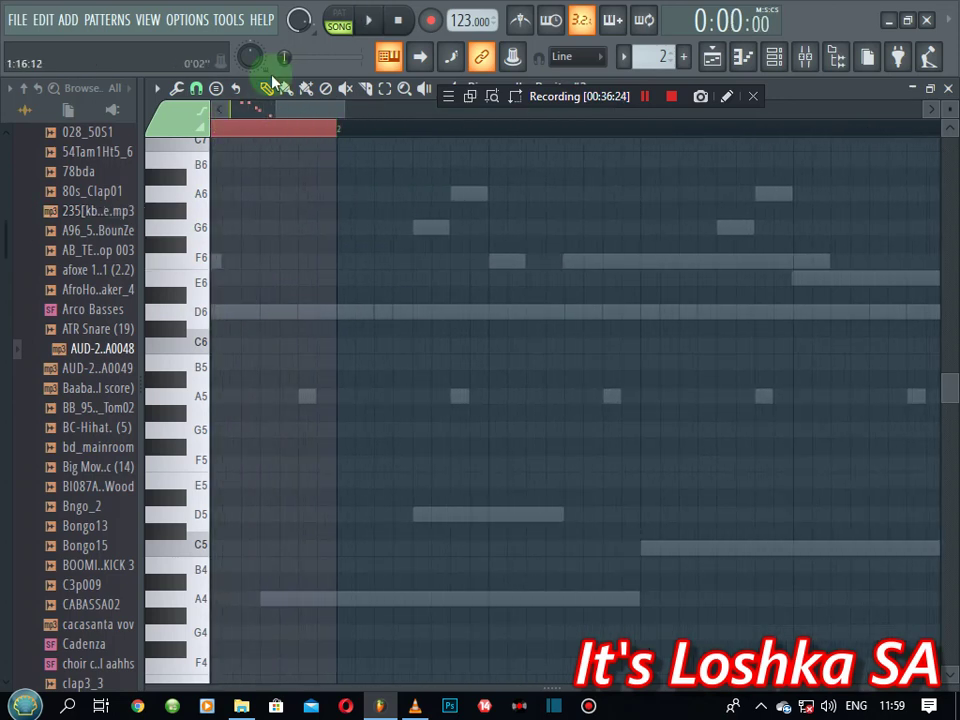
- Repeat the selected one-bar Purity #3 melody through the end of bar 8, playing it back, and close the piano roll
click(196, 89)
click(214, 112)
mouse_move(340, 130)
mouse_down()
mouse_move(373, 125)
mouse_move(328, 132)
mouse_up()
scroll(335, 135, down, 3)
key(space)
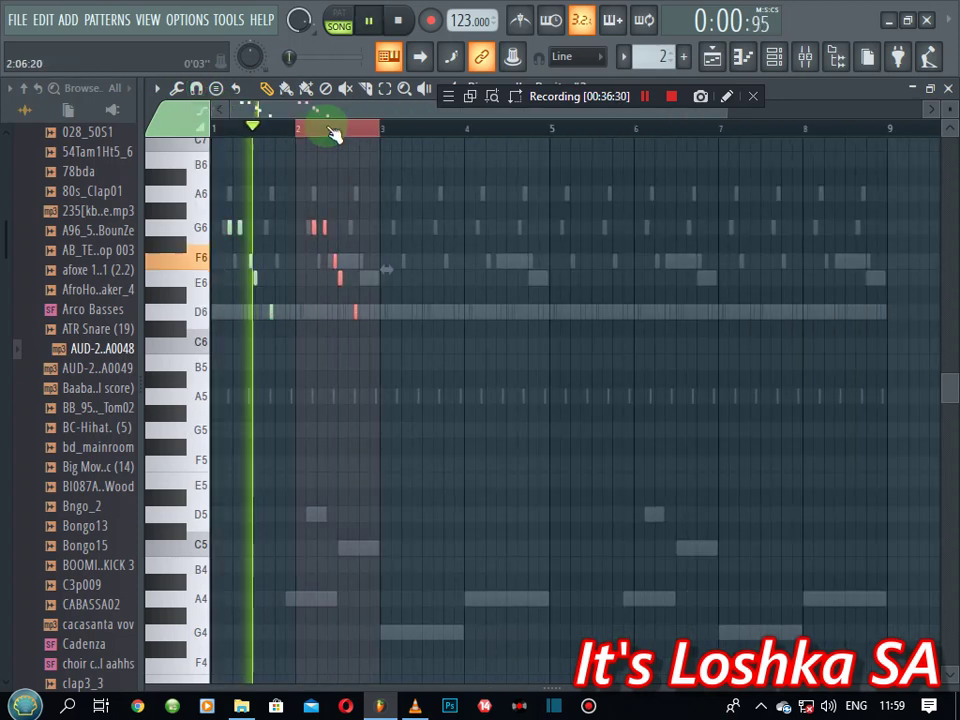
key(ctrl+b)
key(ctrl+b)
key(ctrl+b)
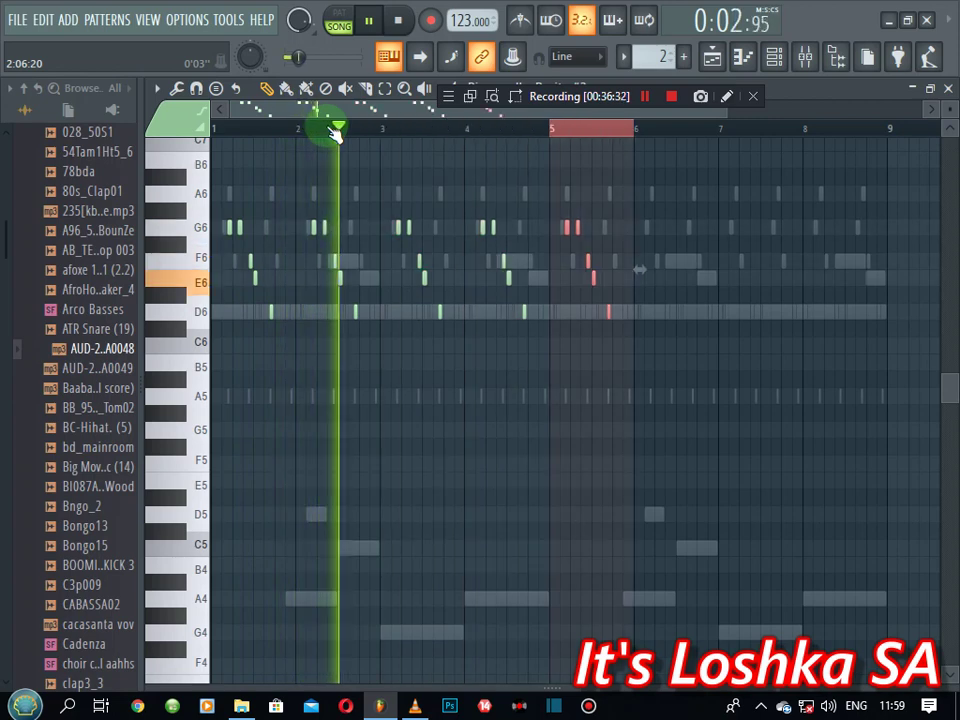
key(ctrl+b)
key(ctrl+b)
key(ctrl+b)
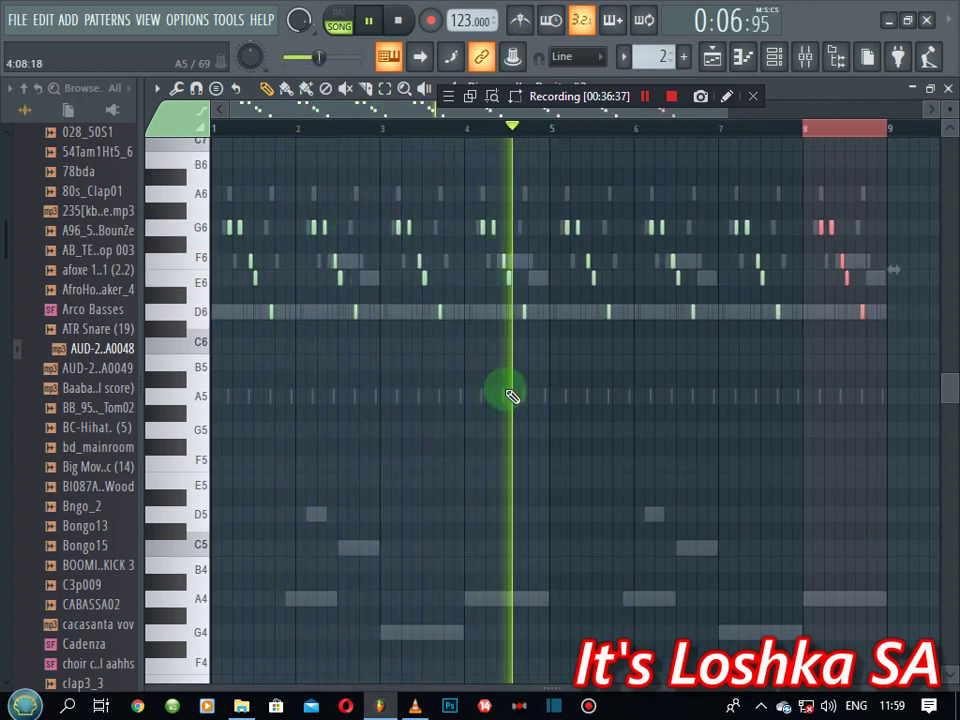
click(931, 89)
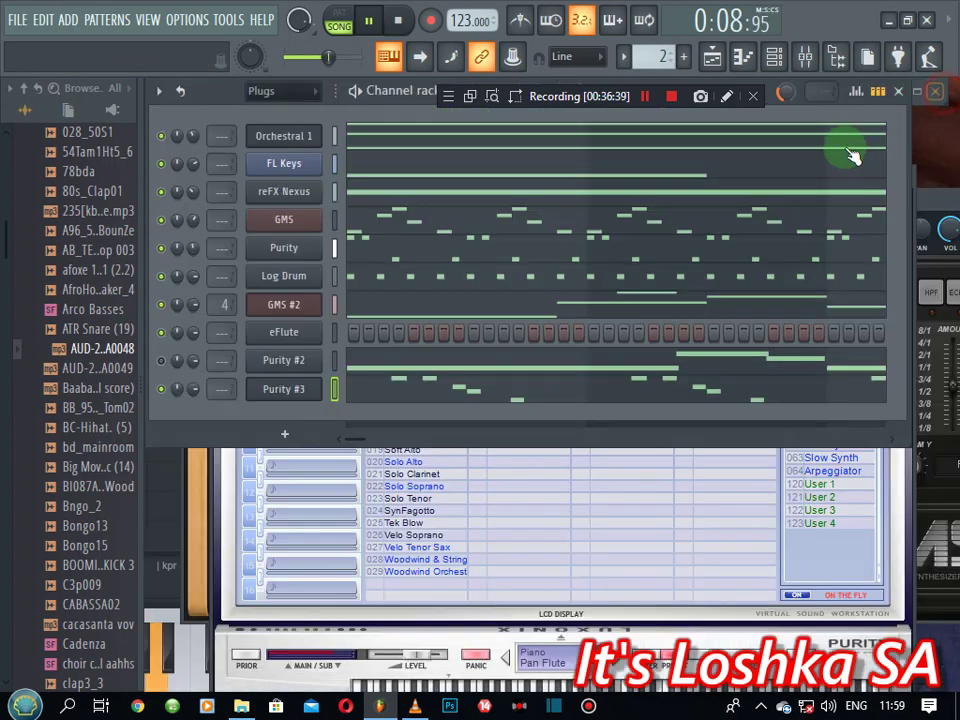
- Mute the Purity #3 channel and copy the GMS #2 notes into the eFlute channel
click(162, 388)
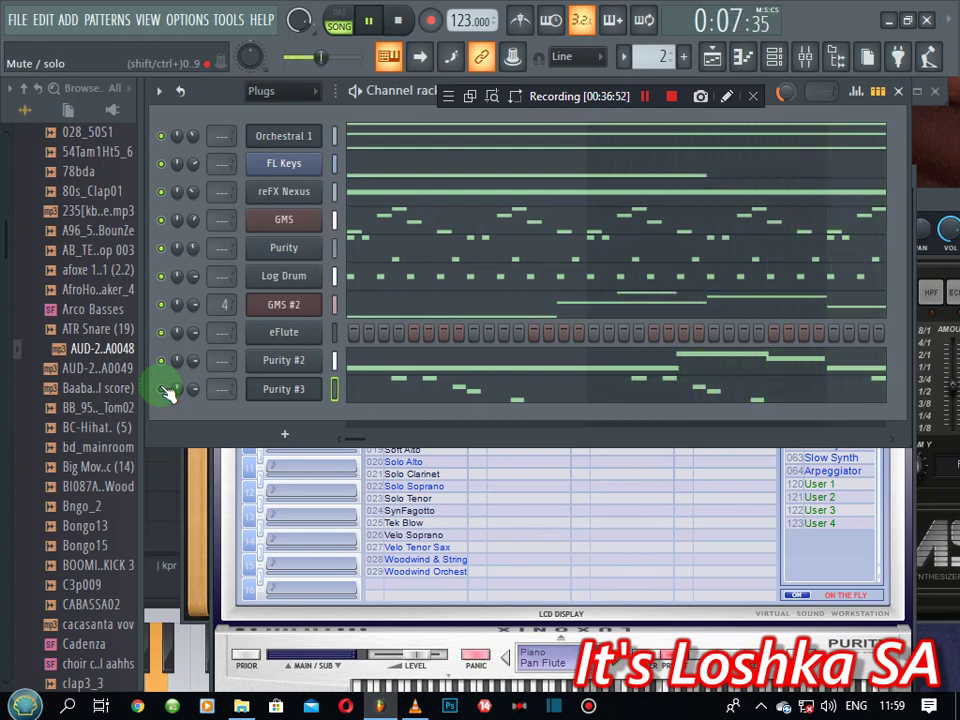
right_click(300, 304)
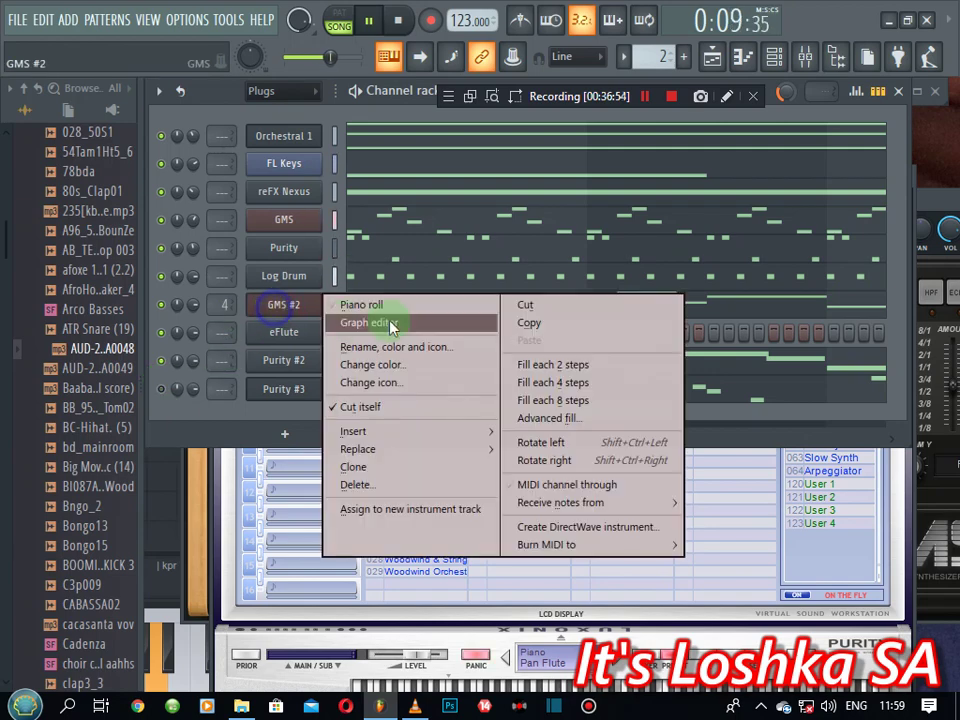
click(520, 324)
right_click(335, 343)
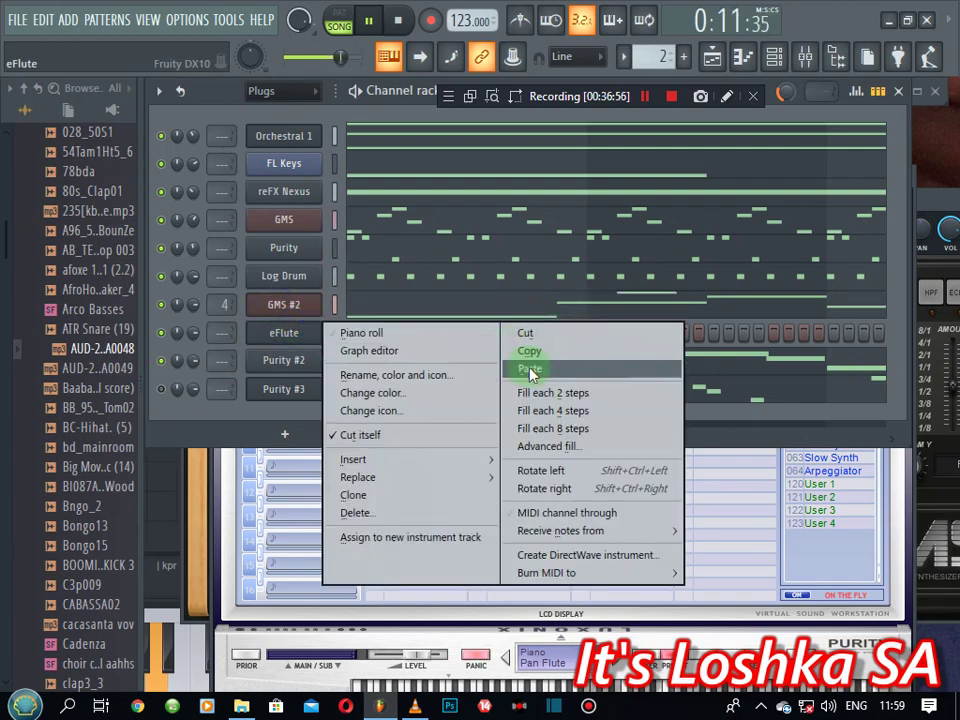
click(527, 366)
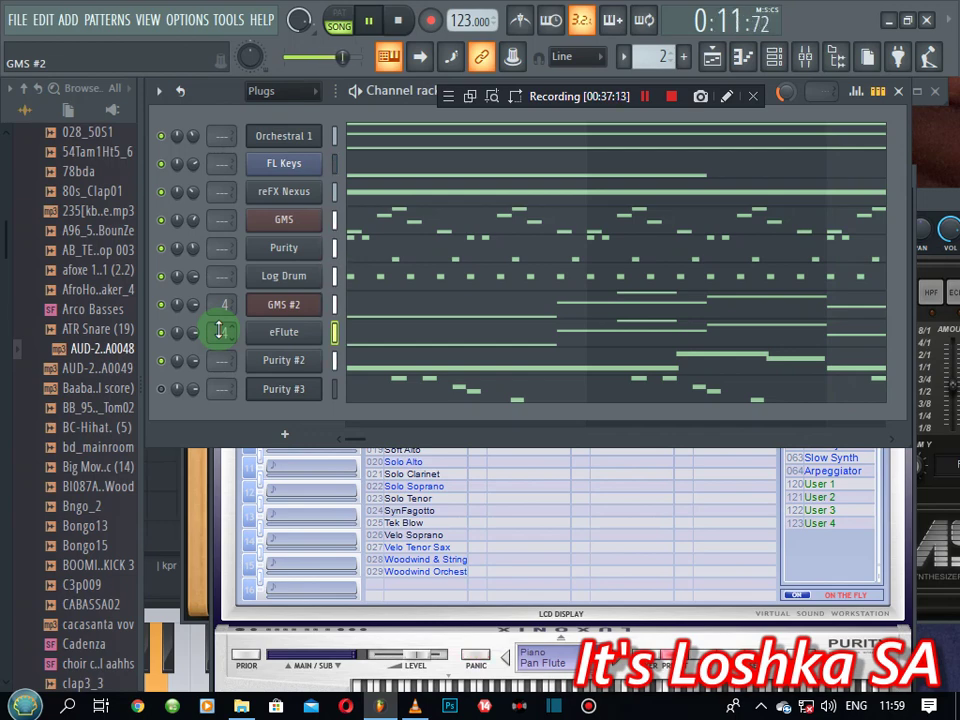
- Compare the Pattern 2 layers during playback by muting and unmuting eFlute and the other instrument channels
click(285, 392)
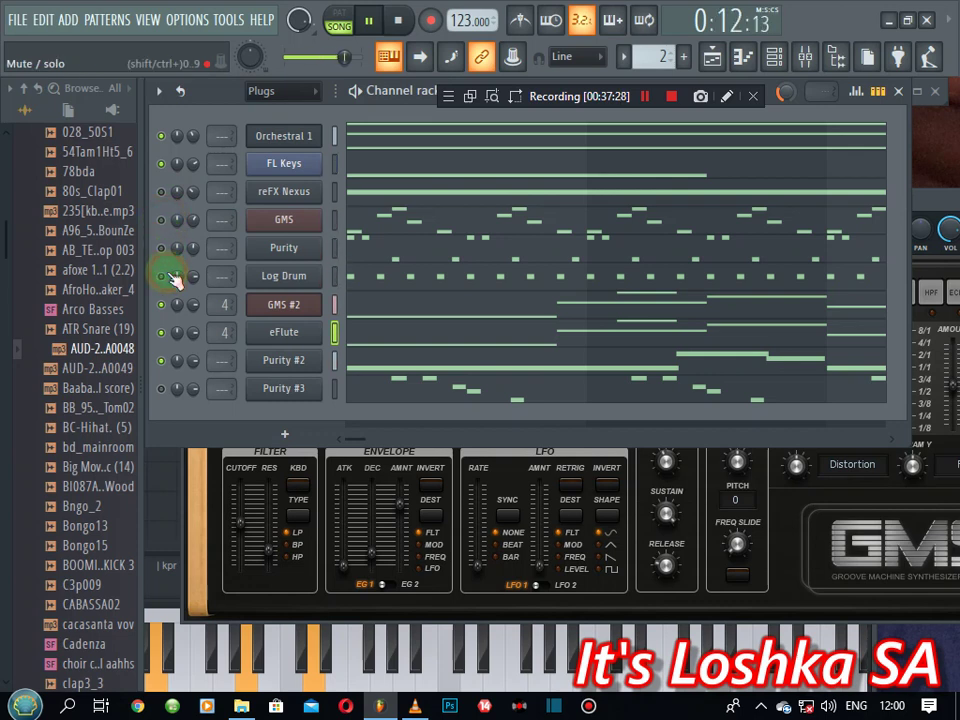
click(165, 332)
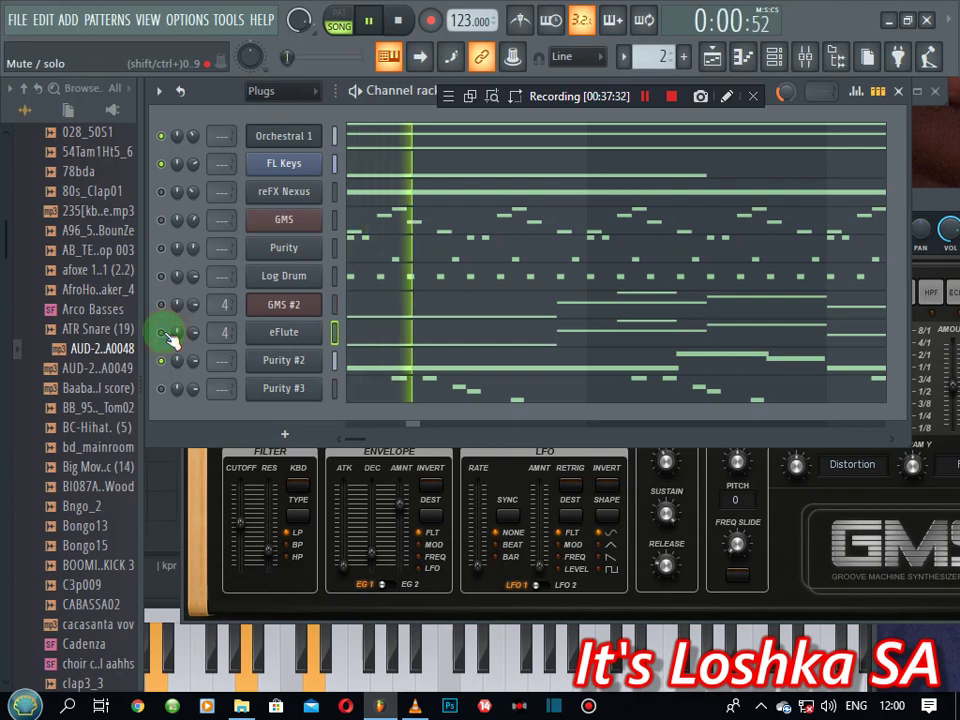
click(165, 332)
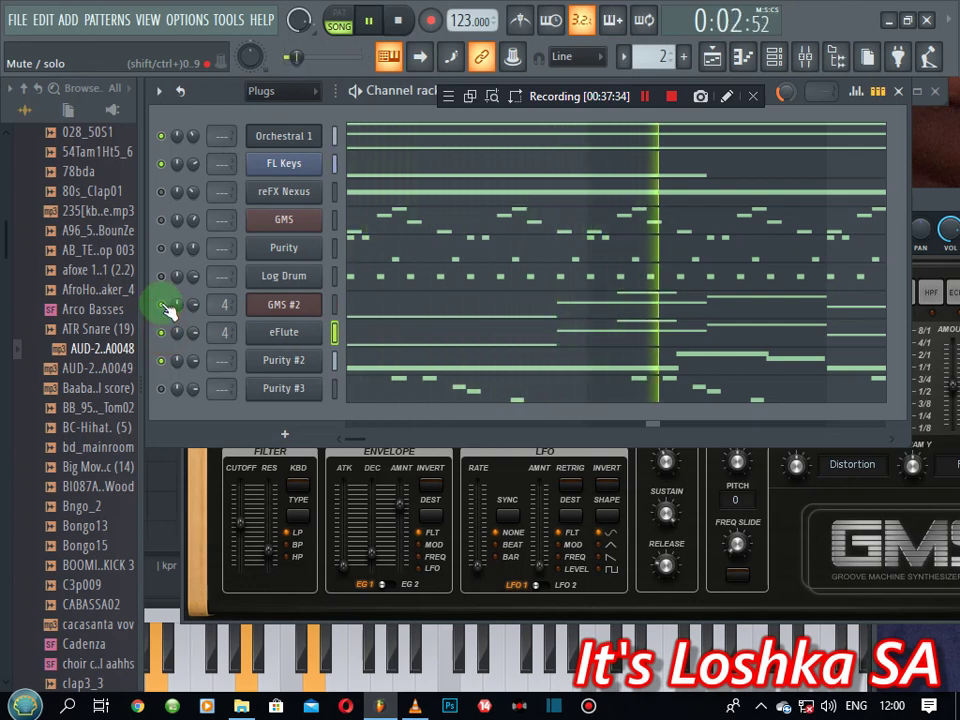
click(163, 193)
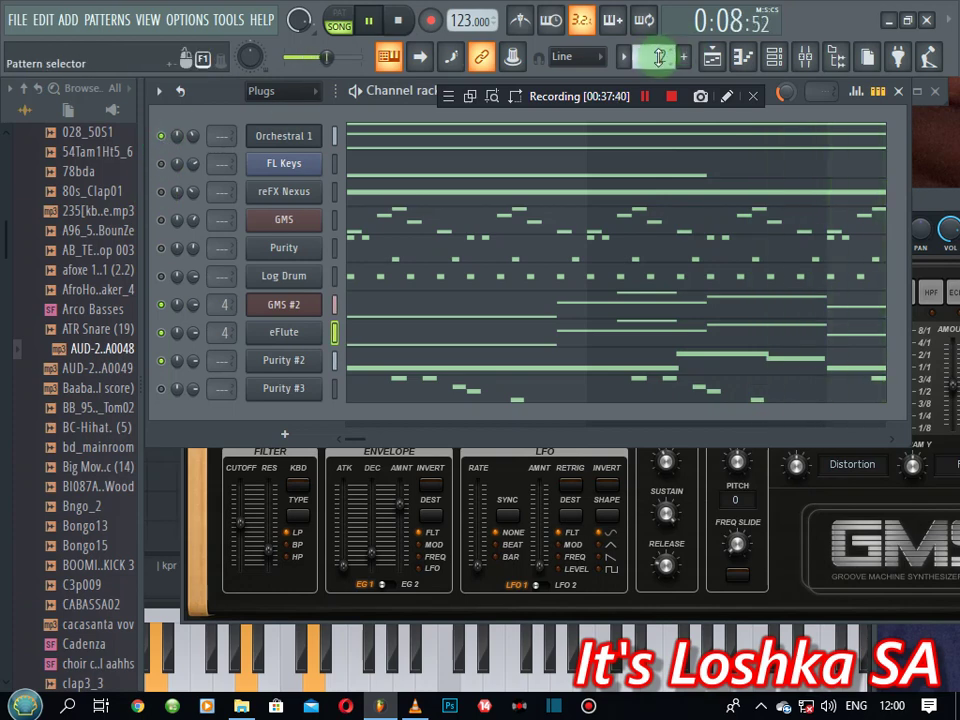
- Mute the Maracas 1 and Shaker 08 channels in Pattern 1, return to Pattern 2 and stop playback
scroll(660, 56, down, 1)
scroll(400, 465, down, 1)
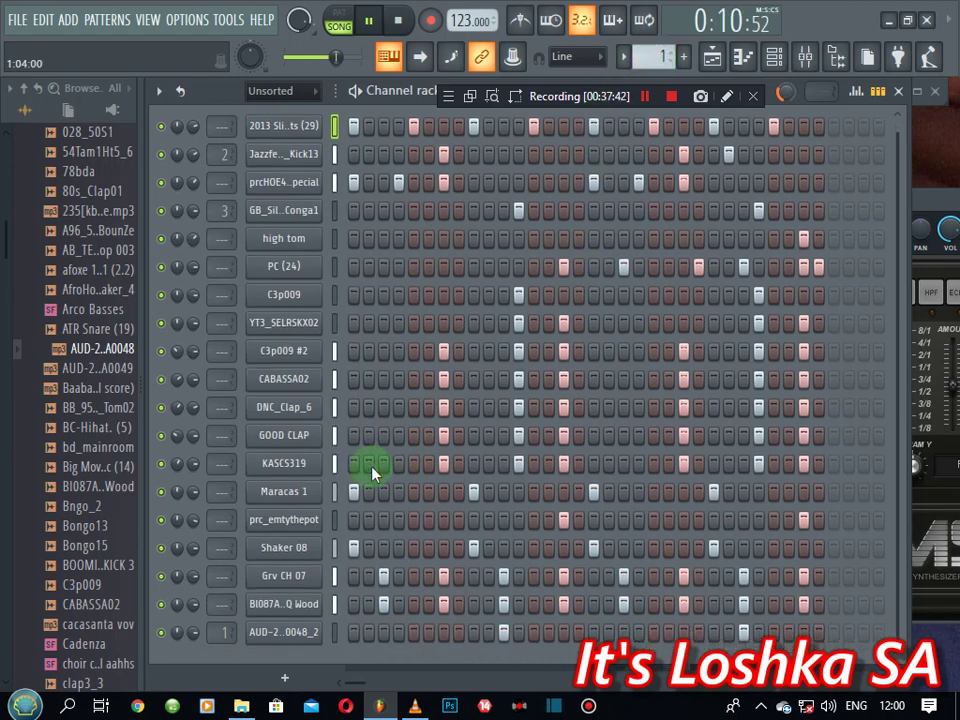
click(158, 491)
click(161, 548)
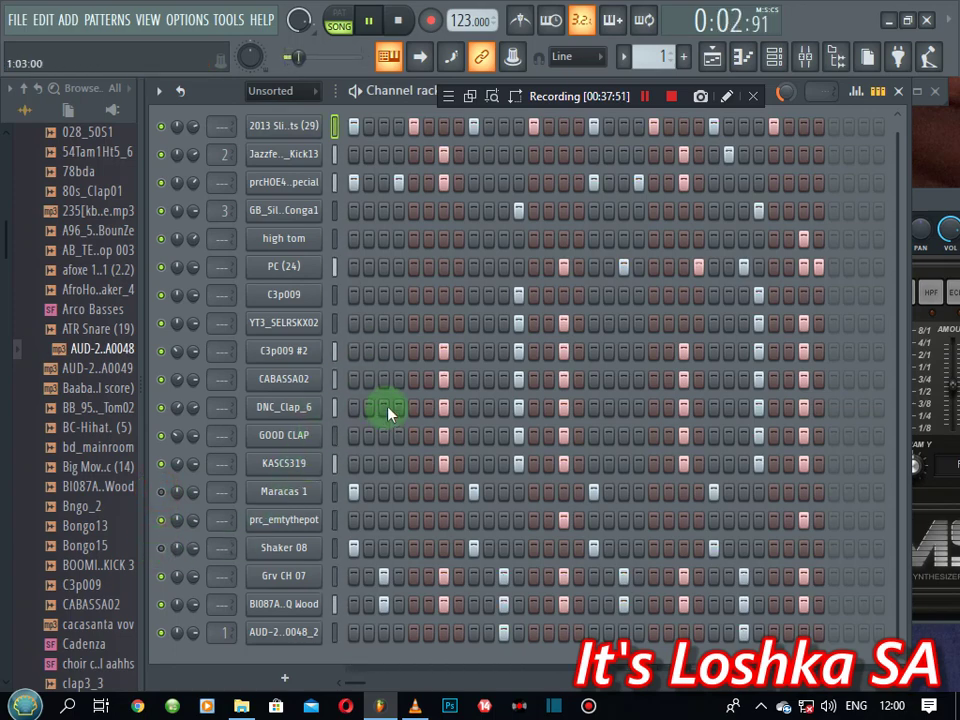
scroll(388, 416, up, 1)
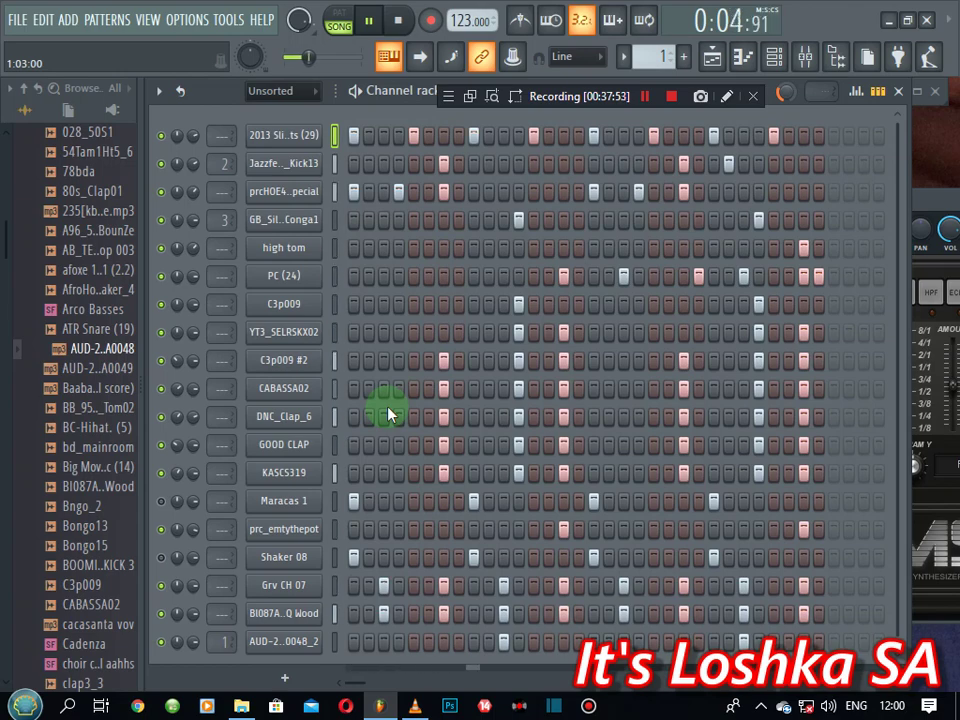
scroll(648, 56, up, 1)
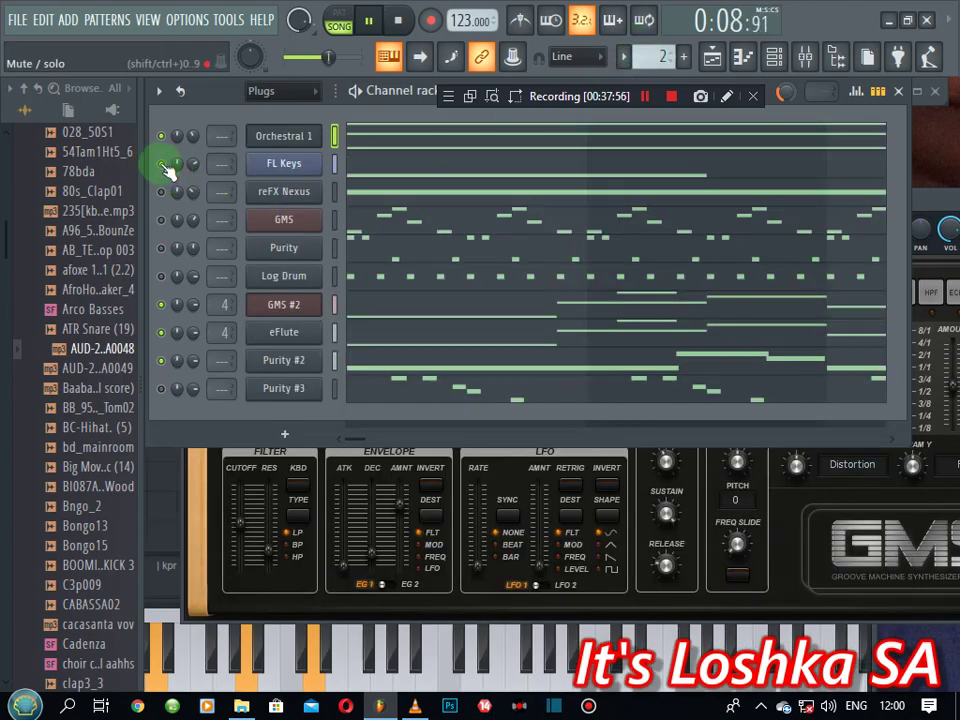
key(space)
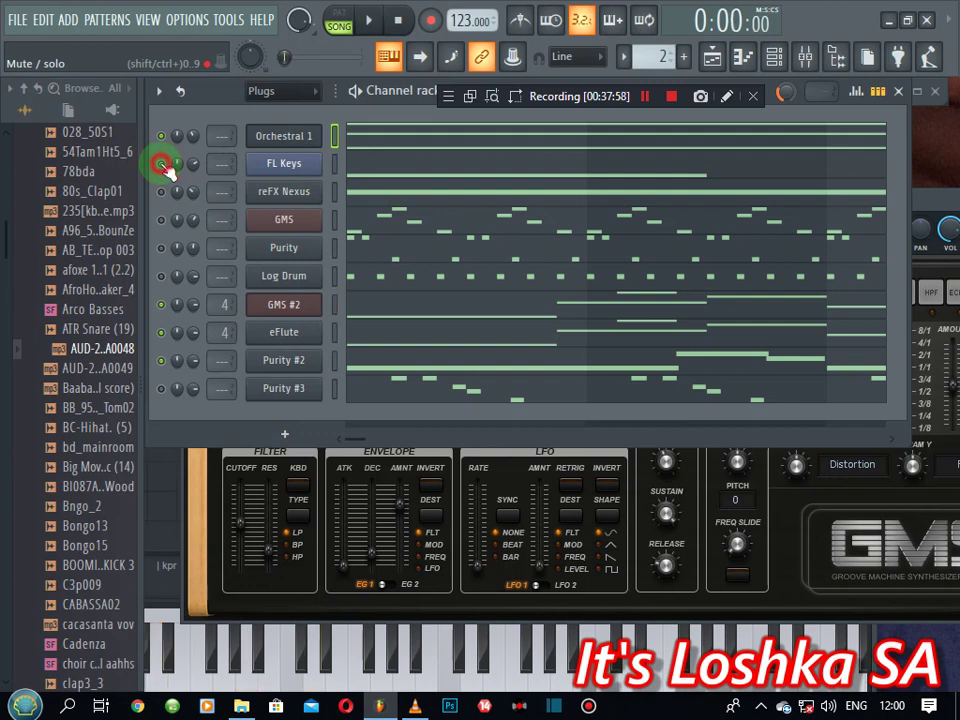
- Split the drum pattern and the melodic pattern by channel in the playlist so each instrument has its own pattern
click(714, 62)
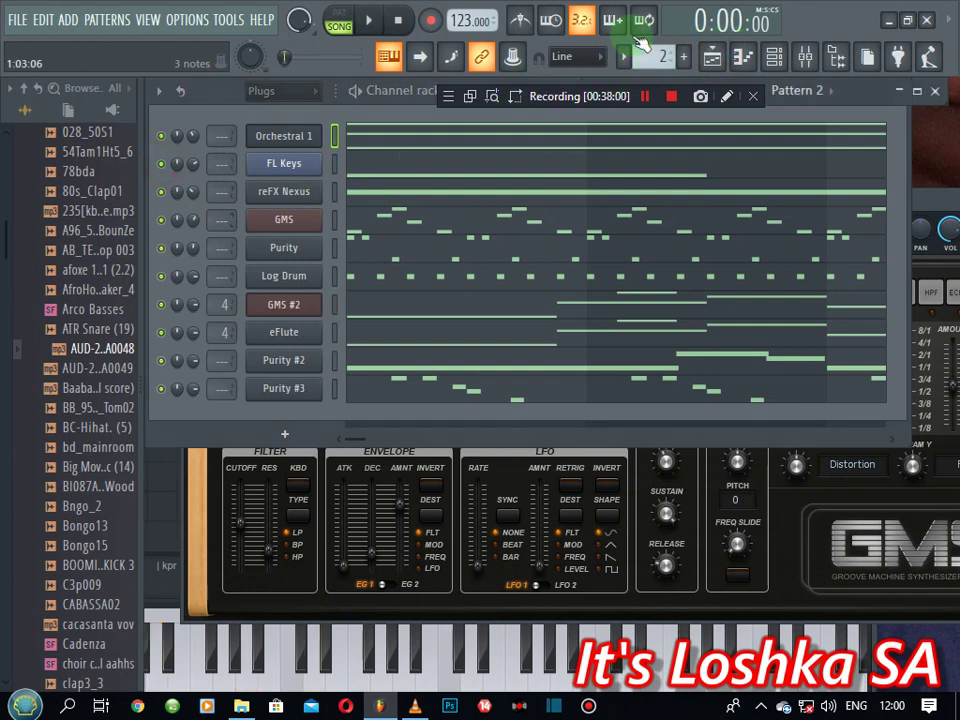
click(713, 62)
click(713, 61)
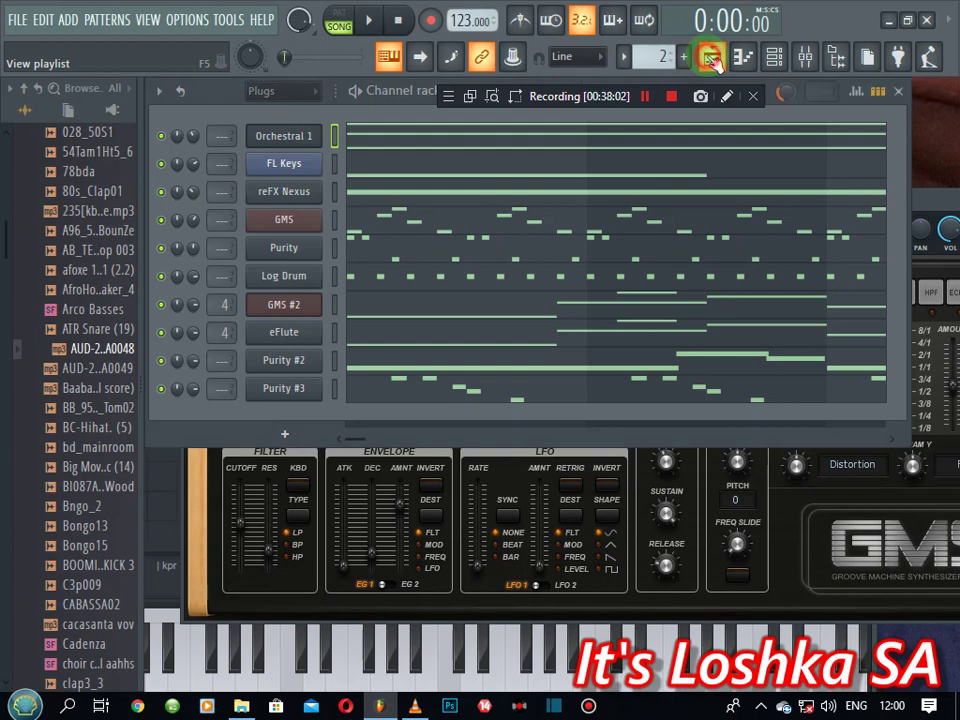
click(713, 62)
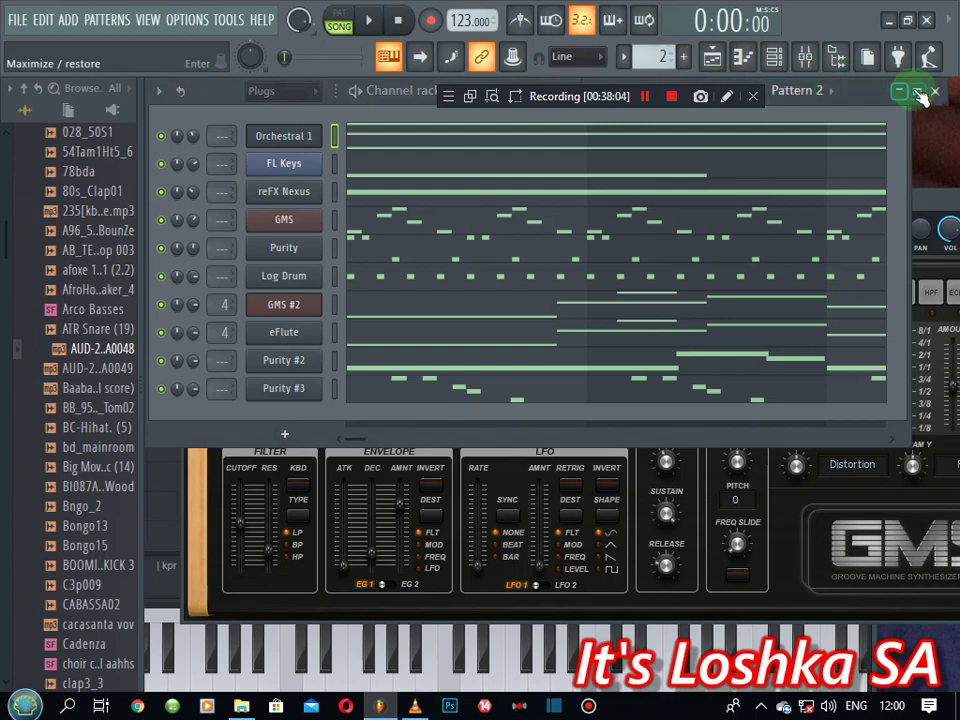
click(918, 94)
right_click(200, 152)
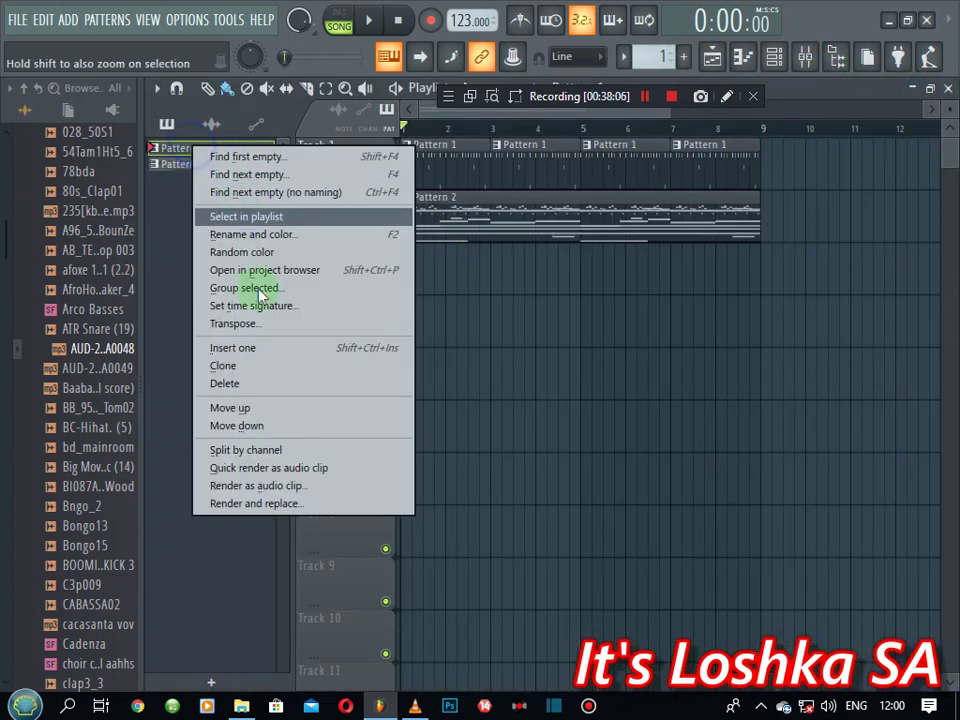
click(272, 451)
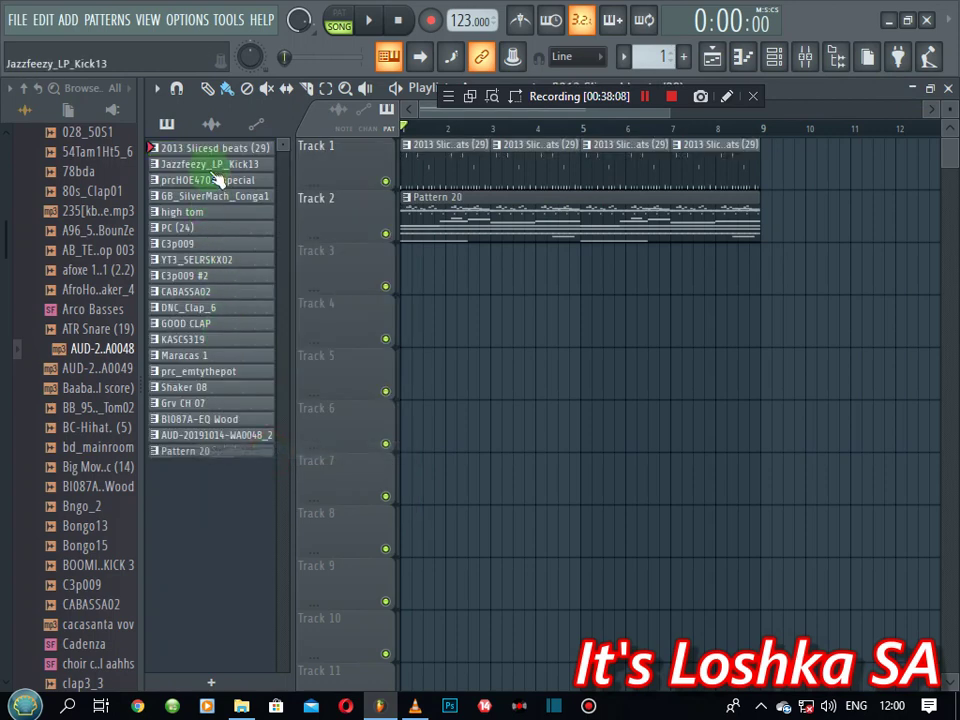
right_click(205, 452)
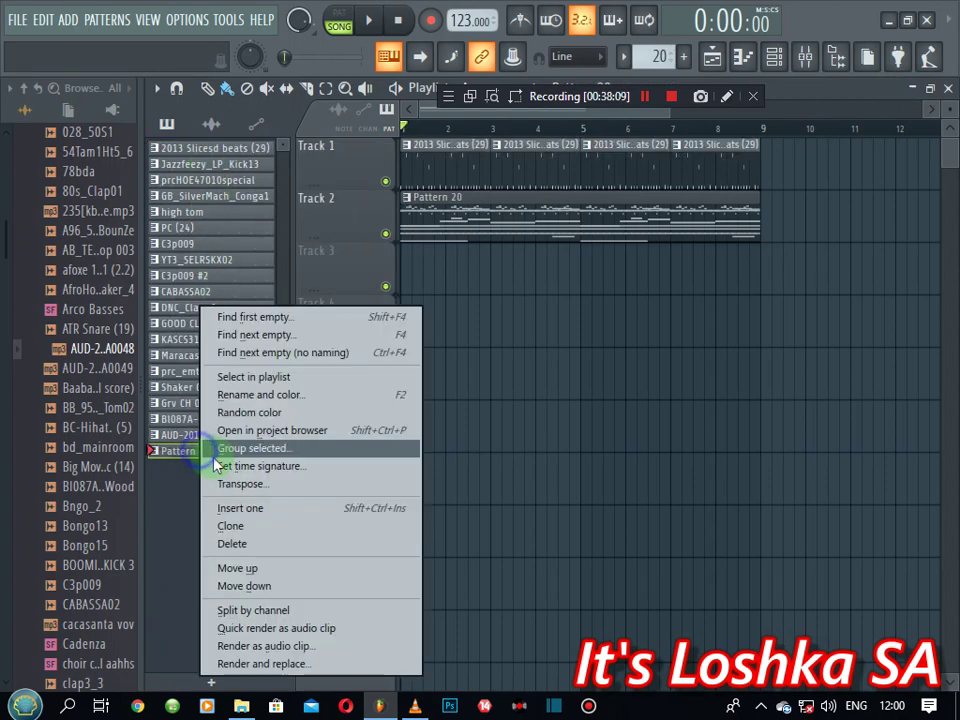
click(249, 610)
- Clear the combined clips from Tracks 1 and 2 and fill Track 1 with 2013 Slicesd beats (29) through bar 16
right_click(790, 214)
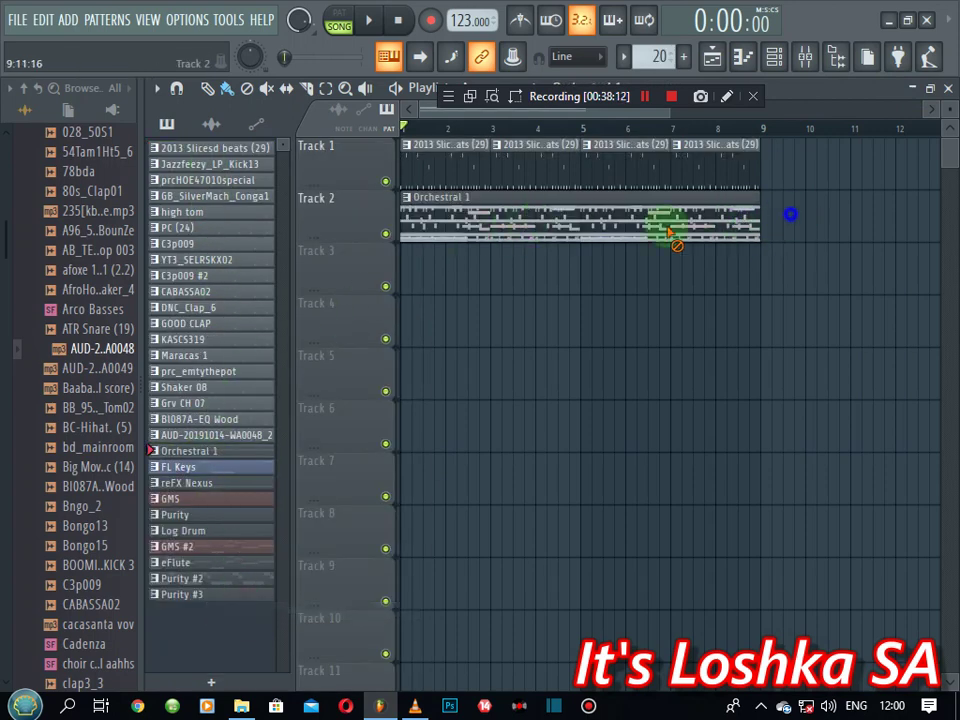
right_click(768, 163)
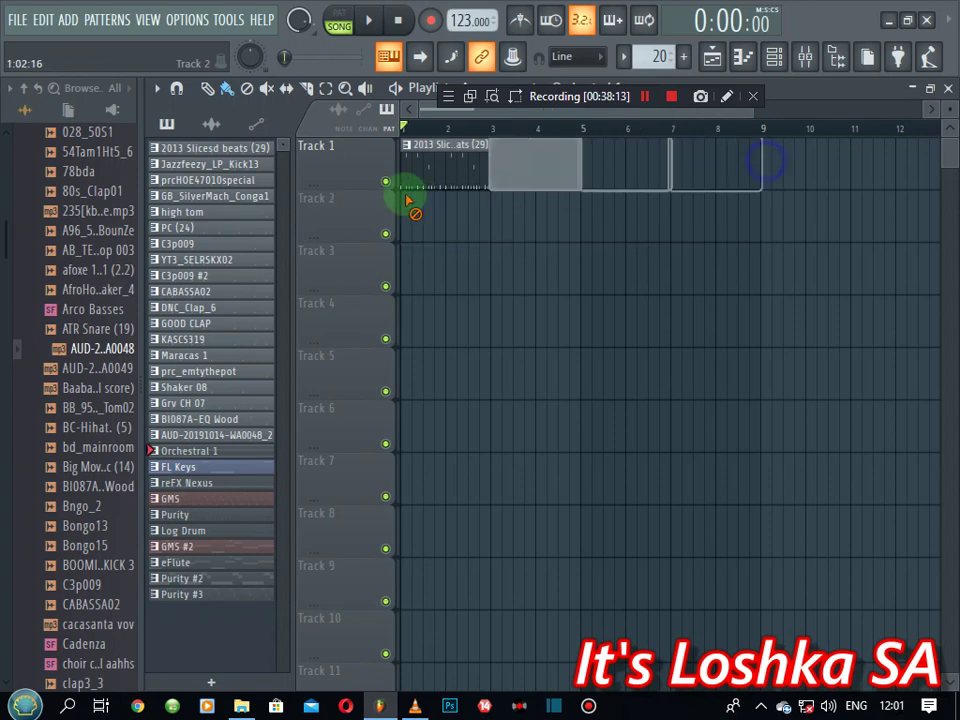
click(214, 150)
drag(405, 150, 740, 165)
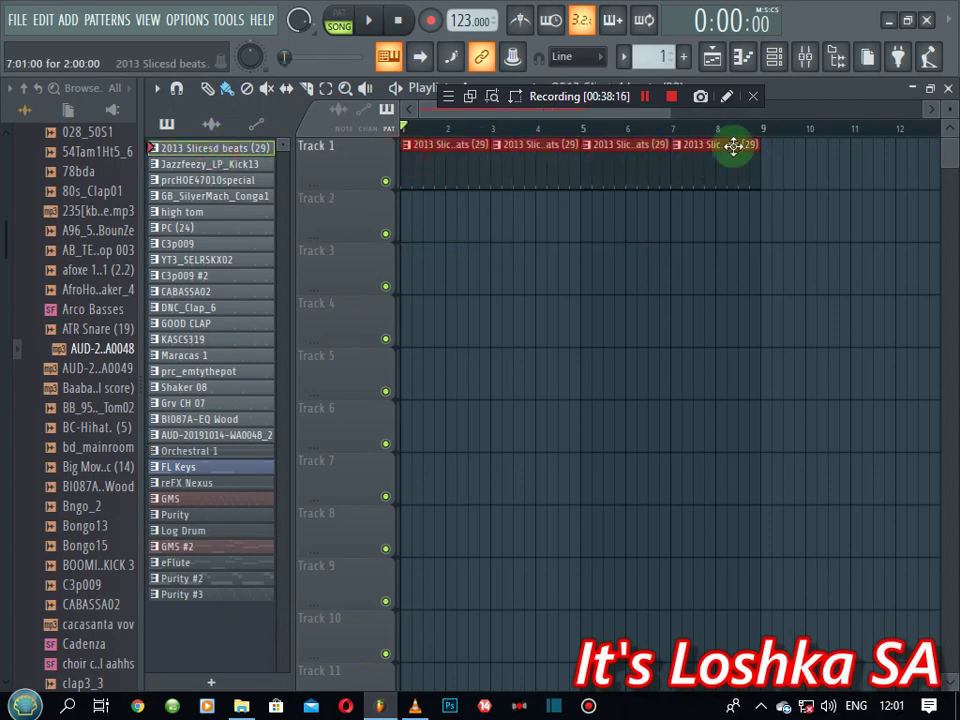
scroll(722, 141, down, 2)
drag(656, 166, 857, 171)
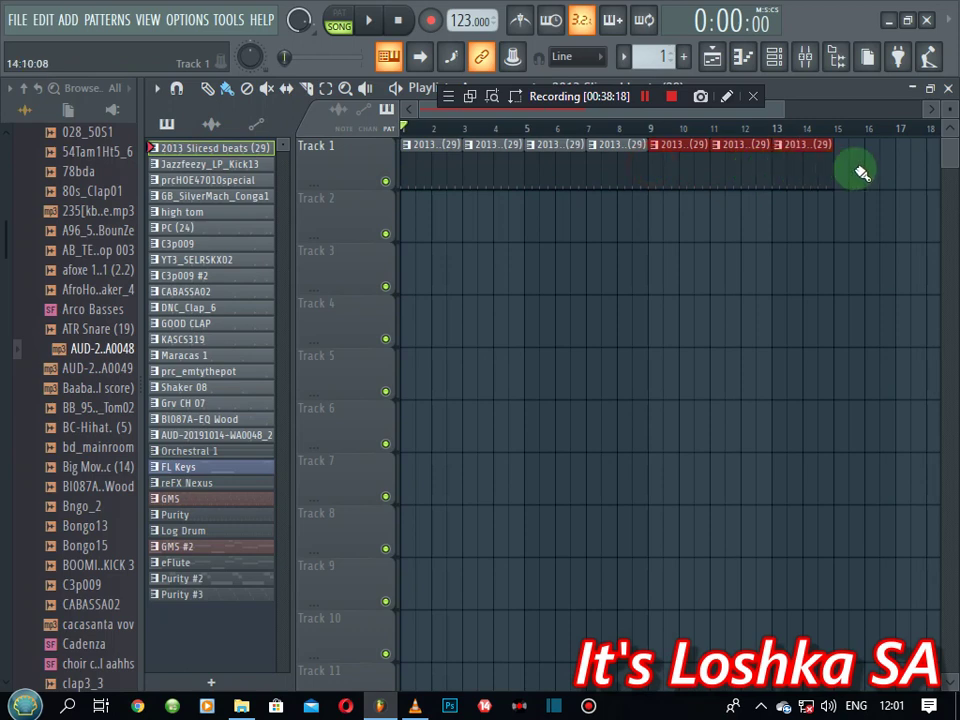
- Fill Track 2 with Jazzfeezy_LP_Kick13 and Track 3 with prcHOE47010special clips through bar 16, checking with playback
click(240, 165)
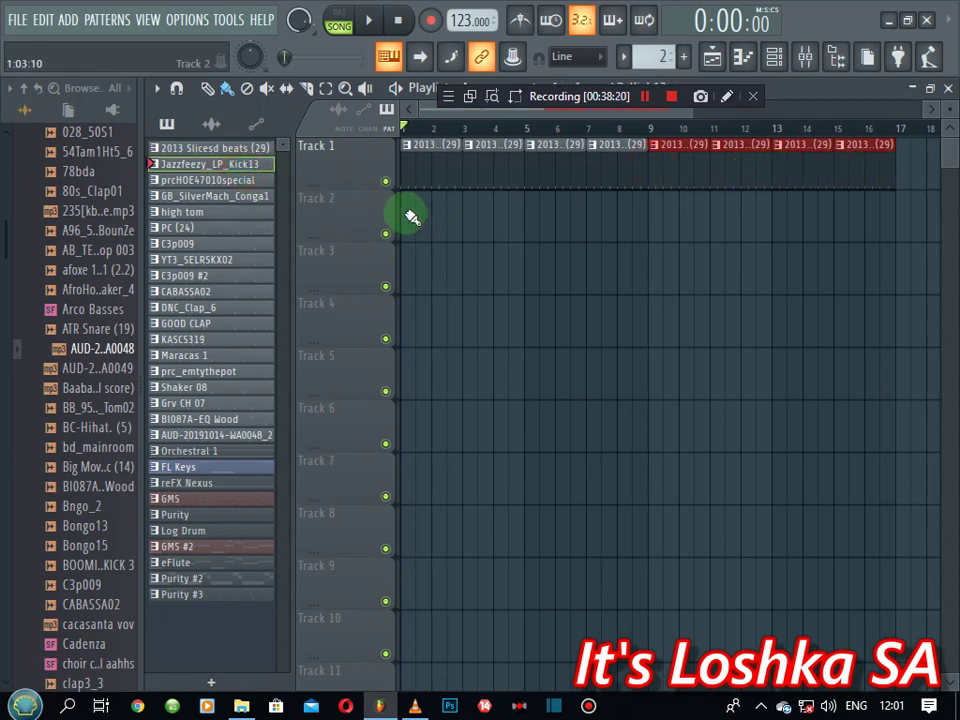
drag(410, 217, 812, 223)
click(240, 182)
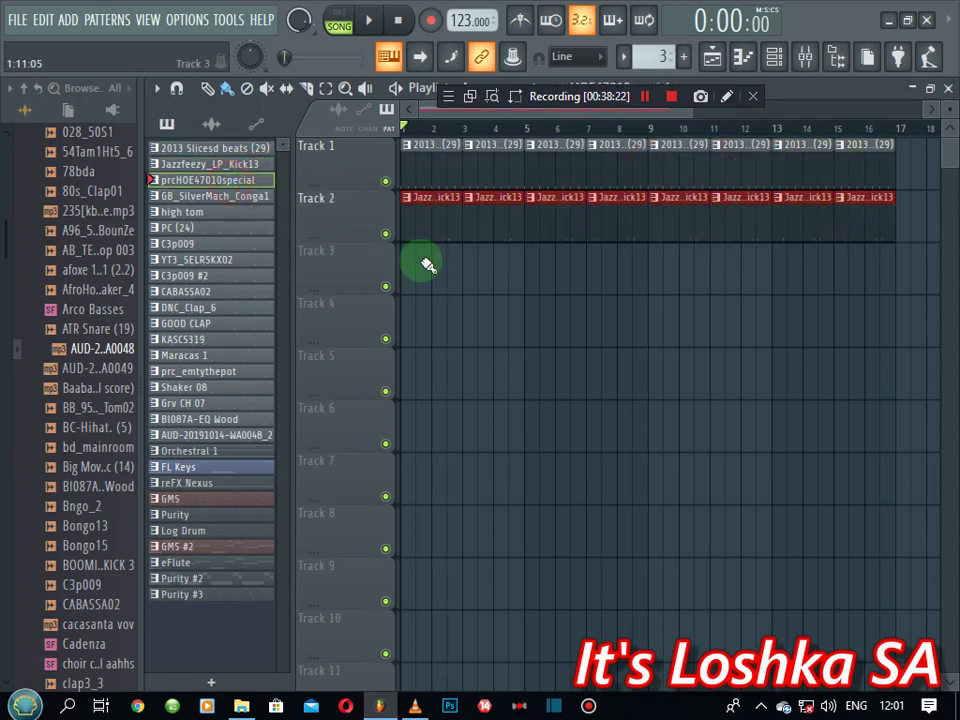
click(407, 258)
key(space)
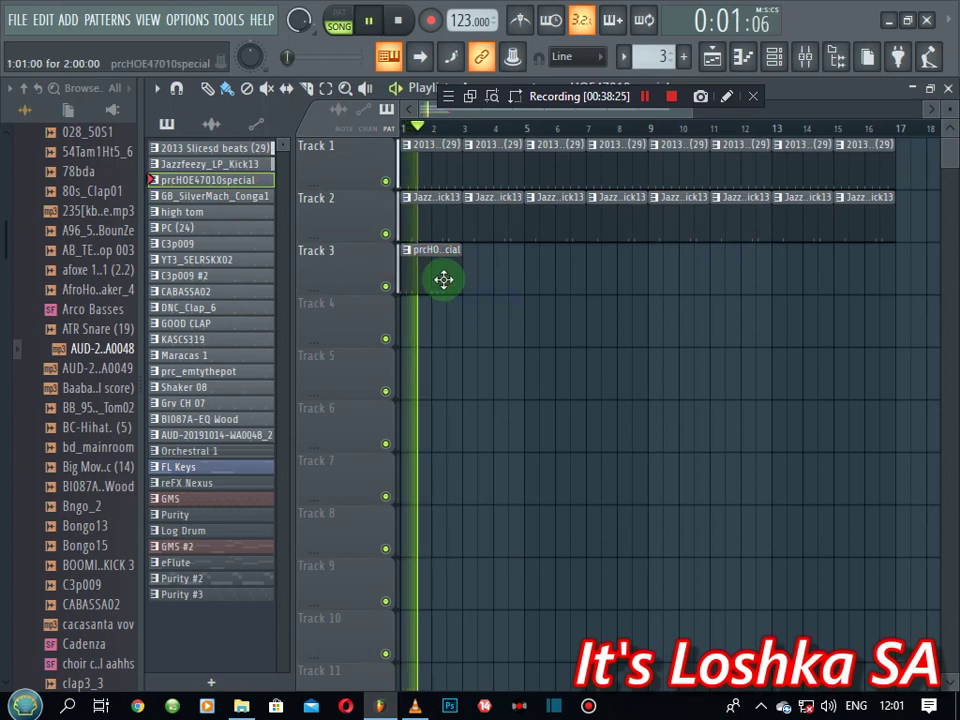
drag(471, 279, 893, 262)
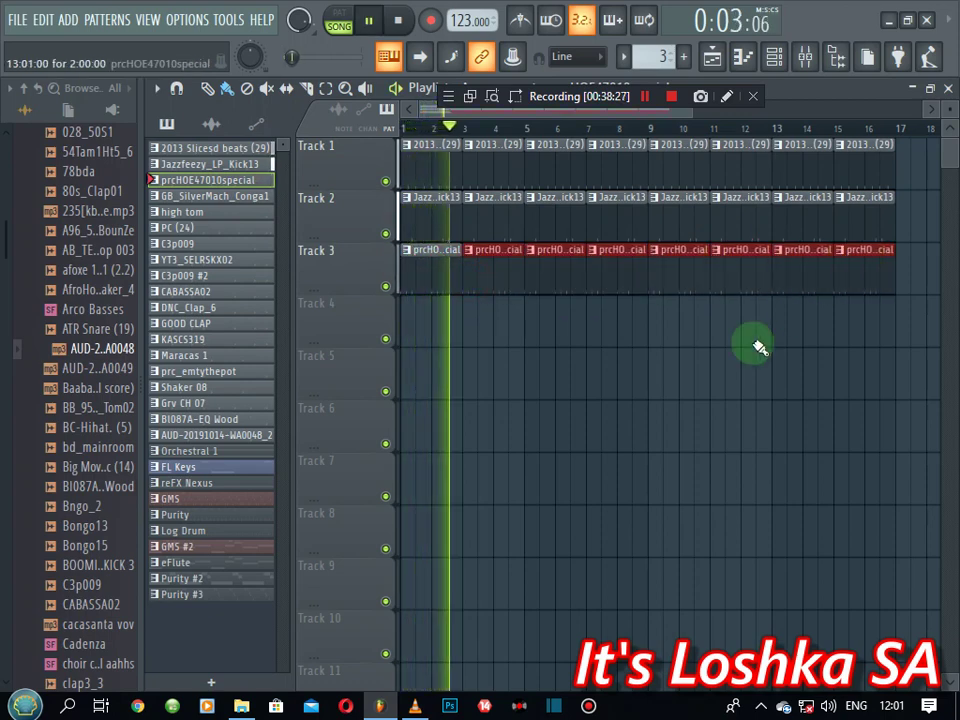
key(space)
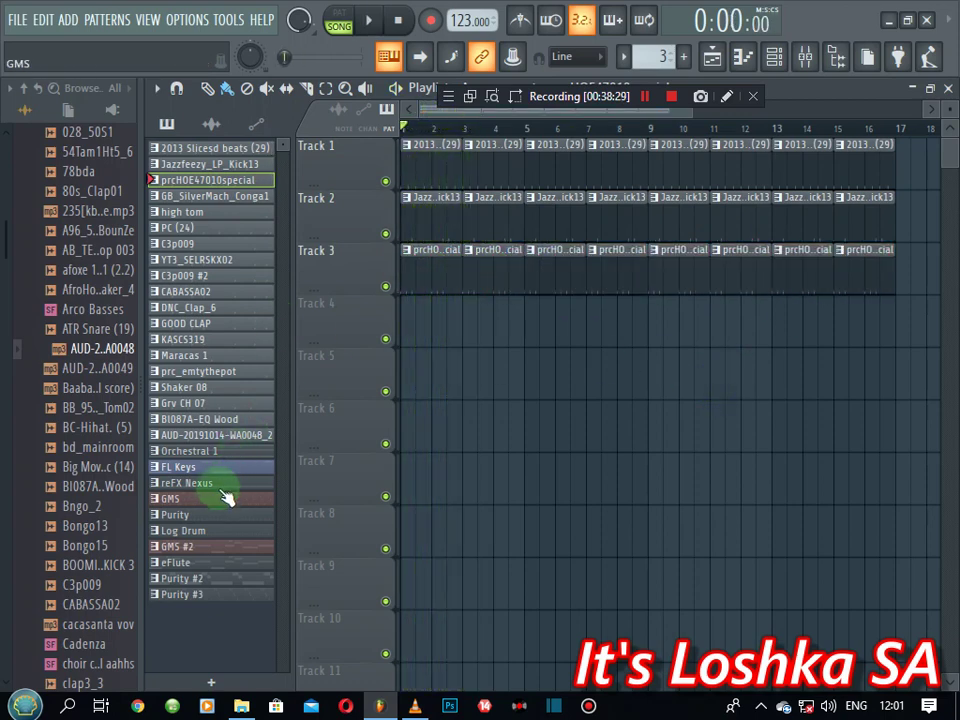
- Place two consecutive Orchestral 1 clips on Track 4, covering bars 1 to 16
click(205, 451)
click(446, 326)
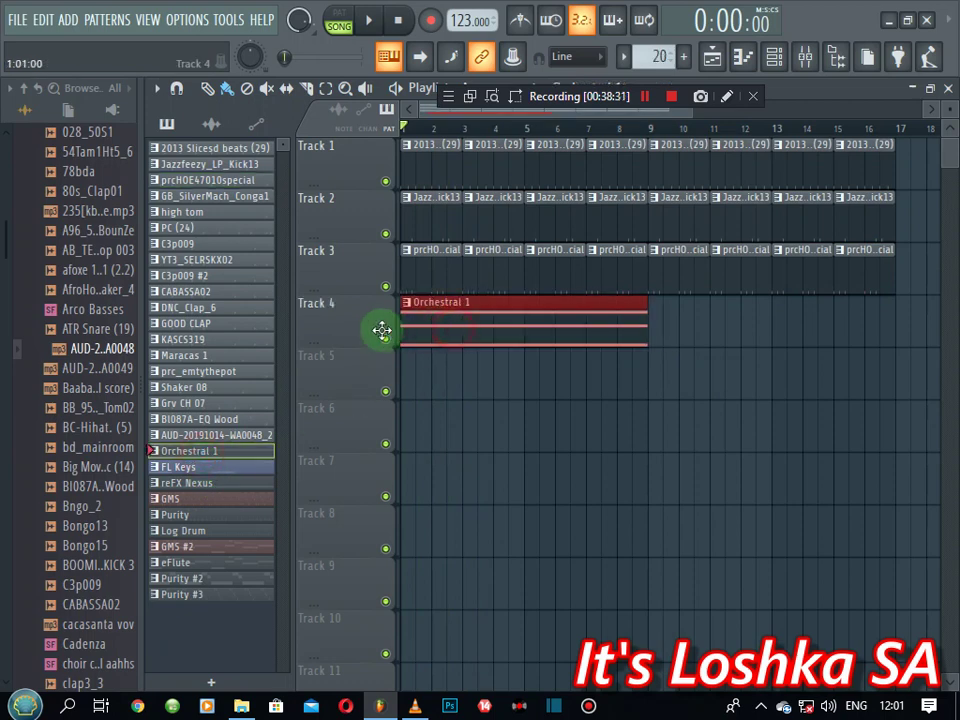
key(space)
click(648, 336)
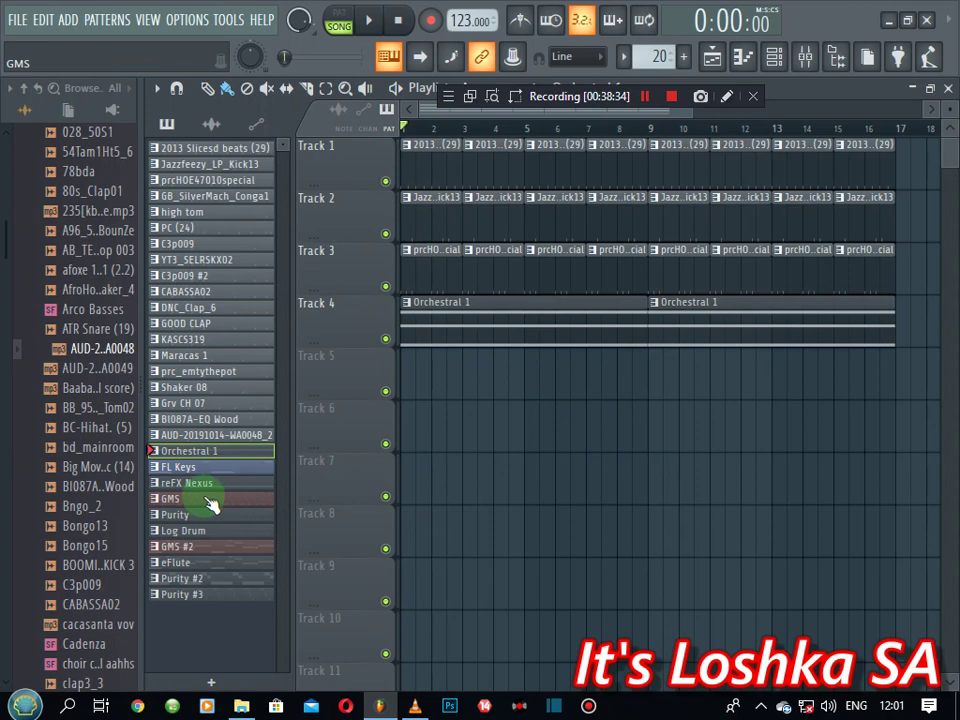
- Add a reFX Nexus channel with the Plucked preset PL Dance Seq and switch off its delay
click(773, 60)
click(285, 437)
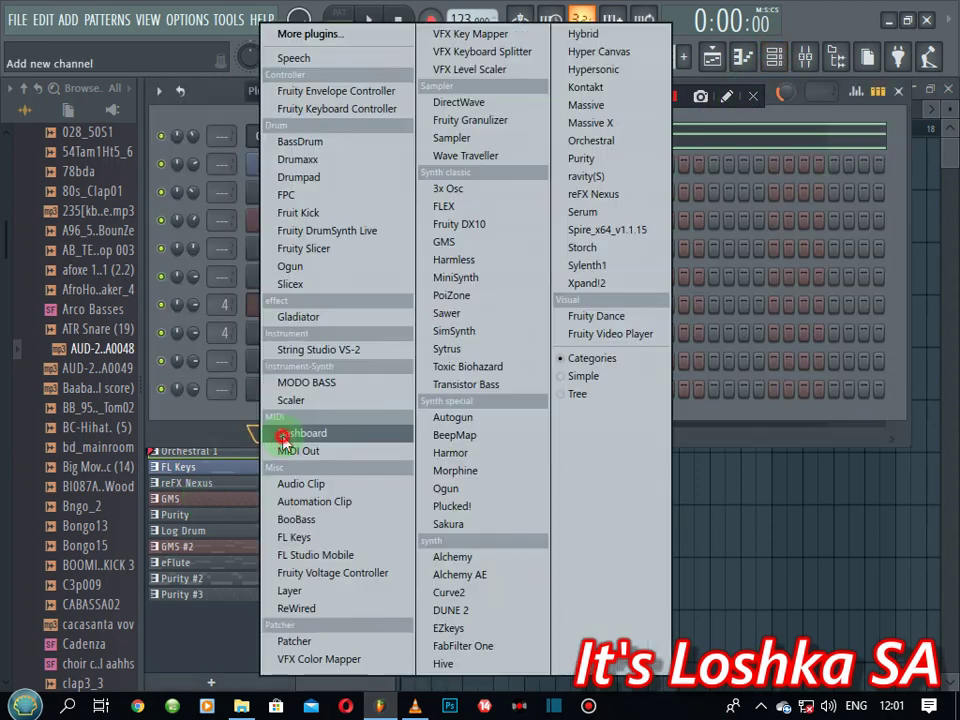
click(596, 198)
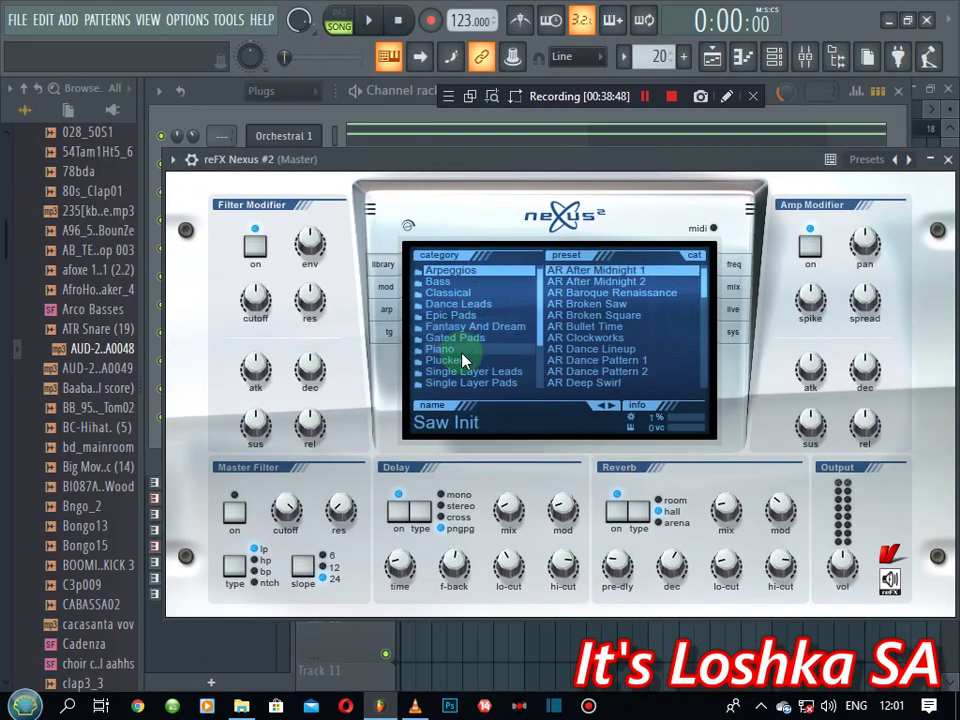
click(460, 362)
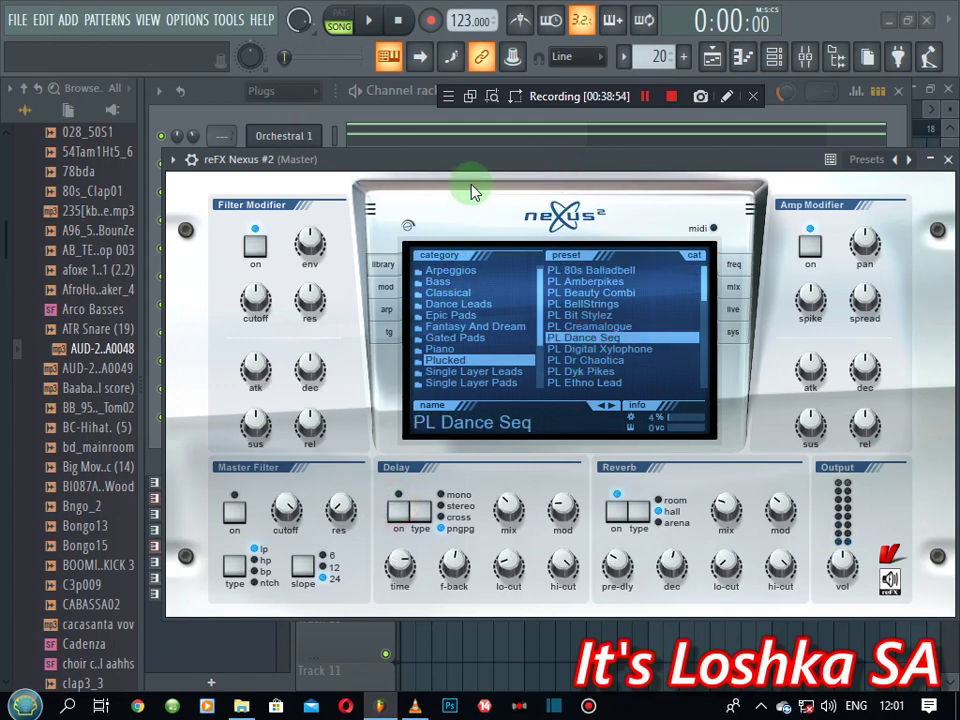
click(321, 118)
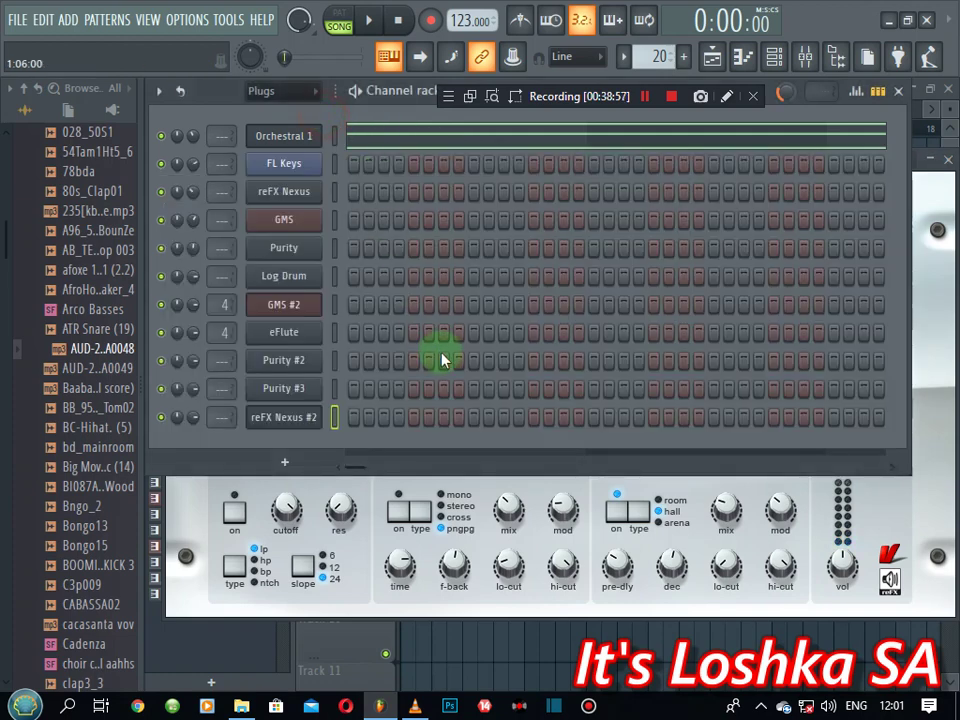
- Enable steps 5 to 8 on the reFX Nexus #2 channel and open its notes in the piano roll
click(458, 419)
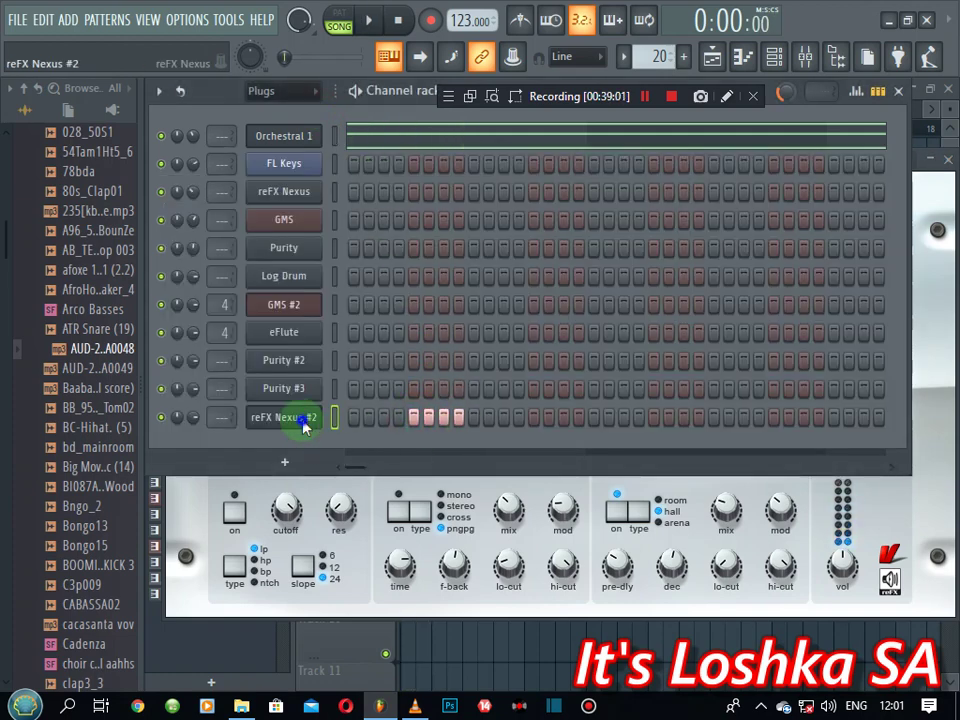
right_click(304, 424)
click(369, 422)
scroll(266, 467, down, 3)
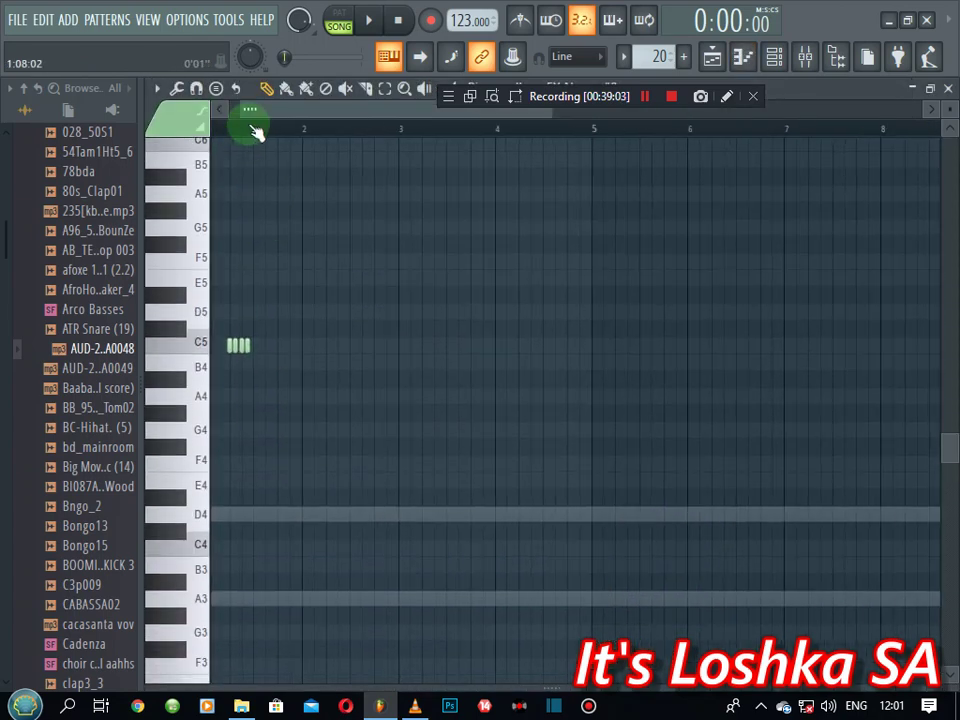
- Set the piano roll snap to 1/2 step and shorten the four C5 notes to half a step each
scroll(254, 130, up, 4)
drag(304, 109, 272, 109)
drag(400, 327, 298, 364)
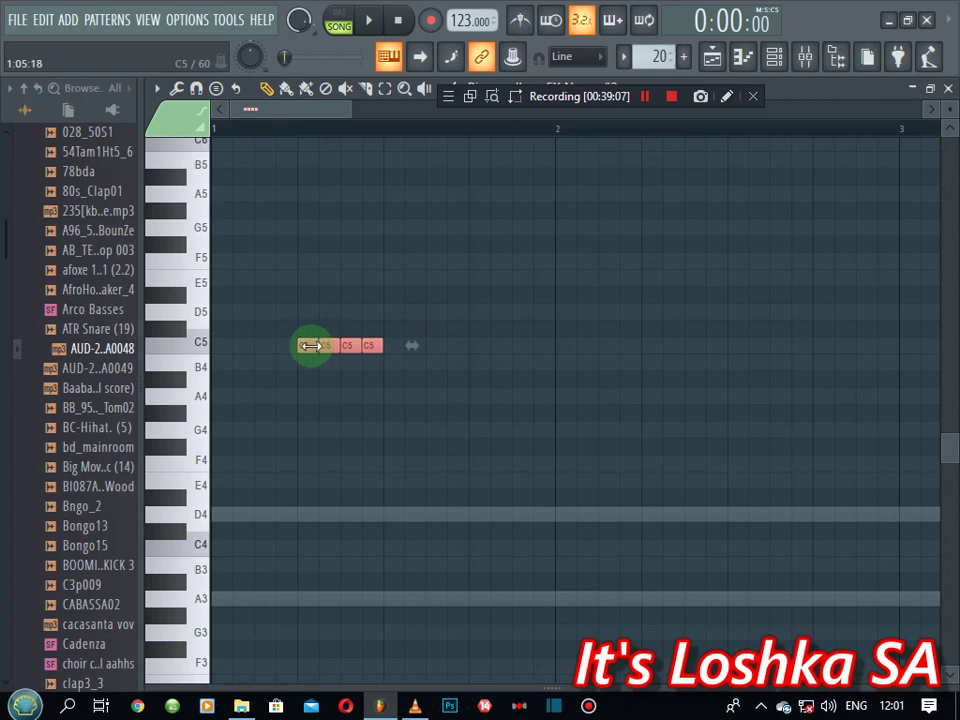
click(206, 89)
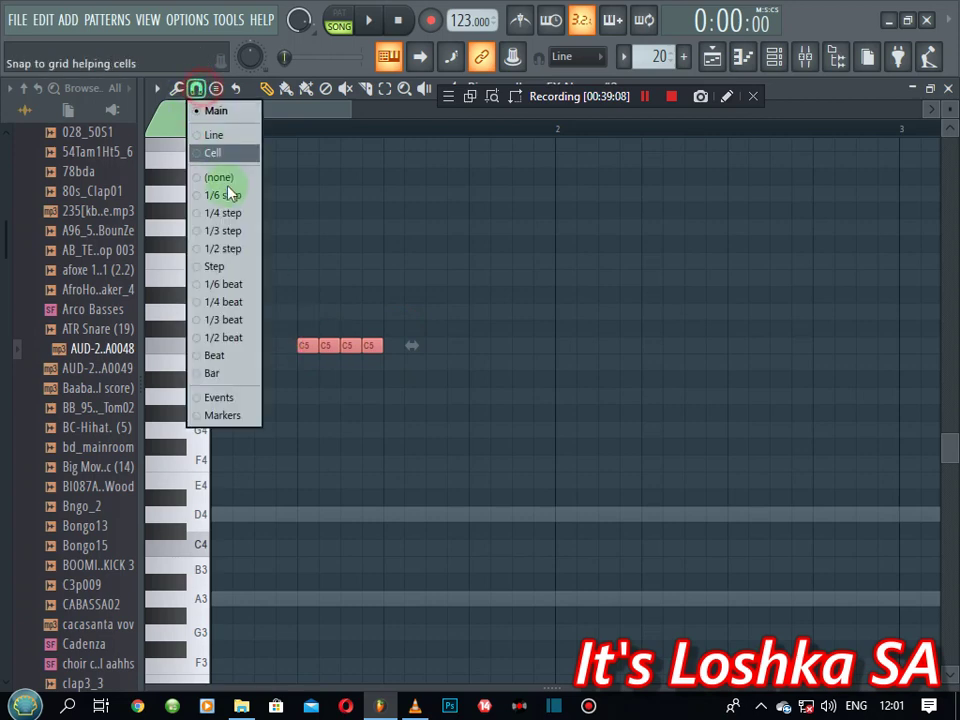
click(226, 249)
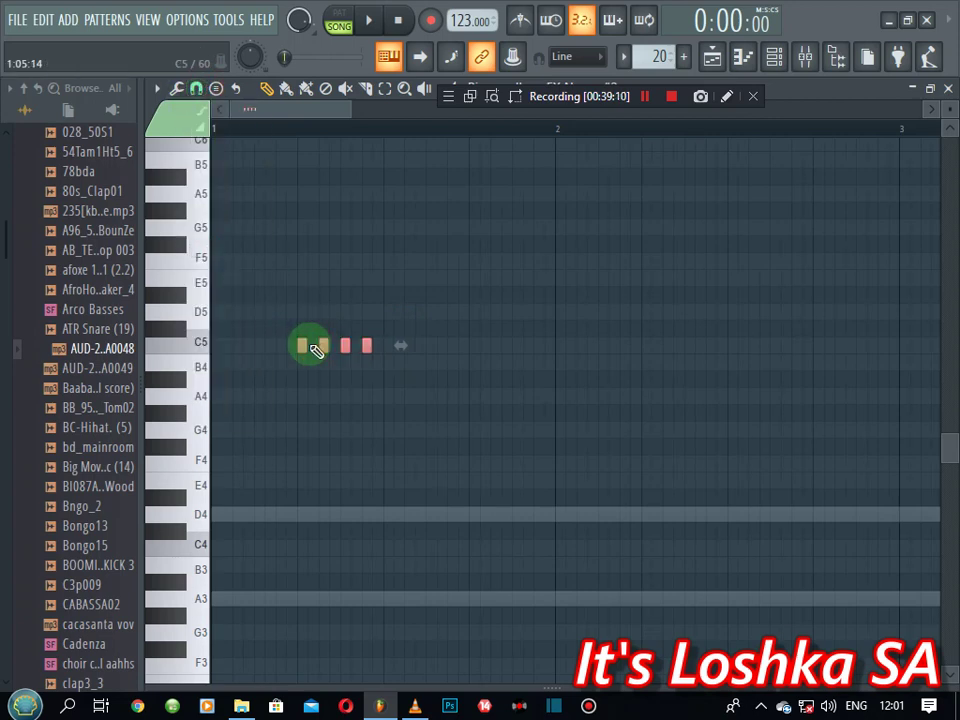
key(space)
key(space)
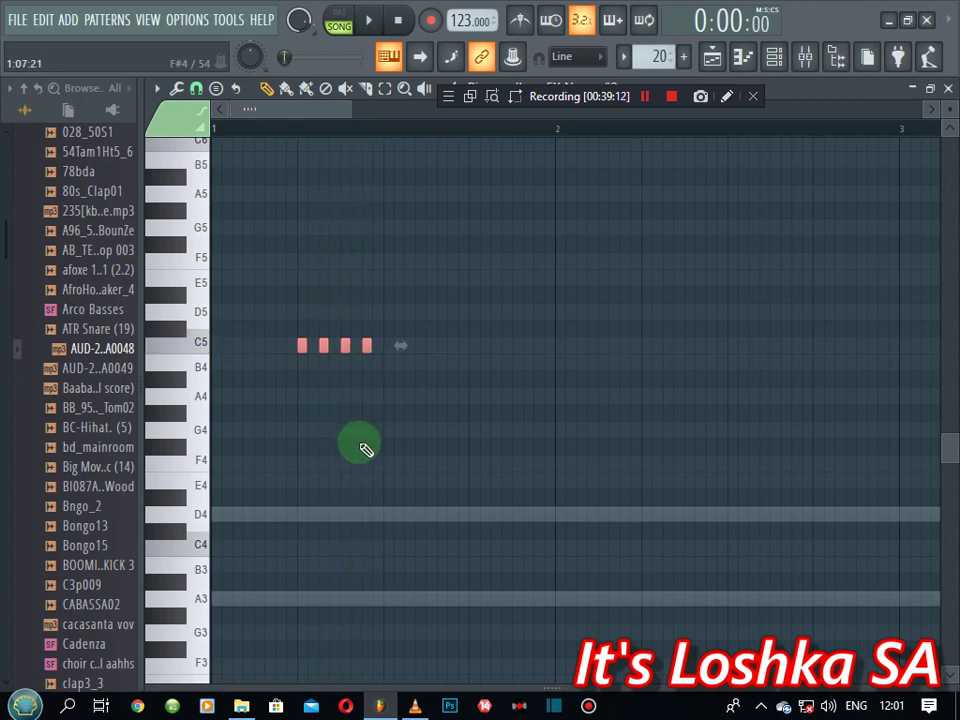
- Transpose the four short notes to D4 and add a matching D4 note at step 15 of bar 1
scroll(366, 449, down, 4)
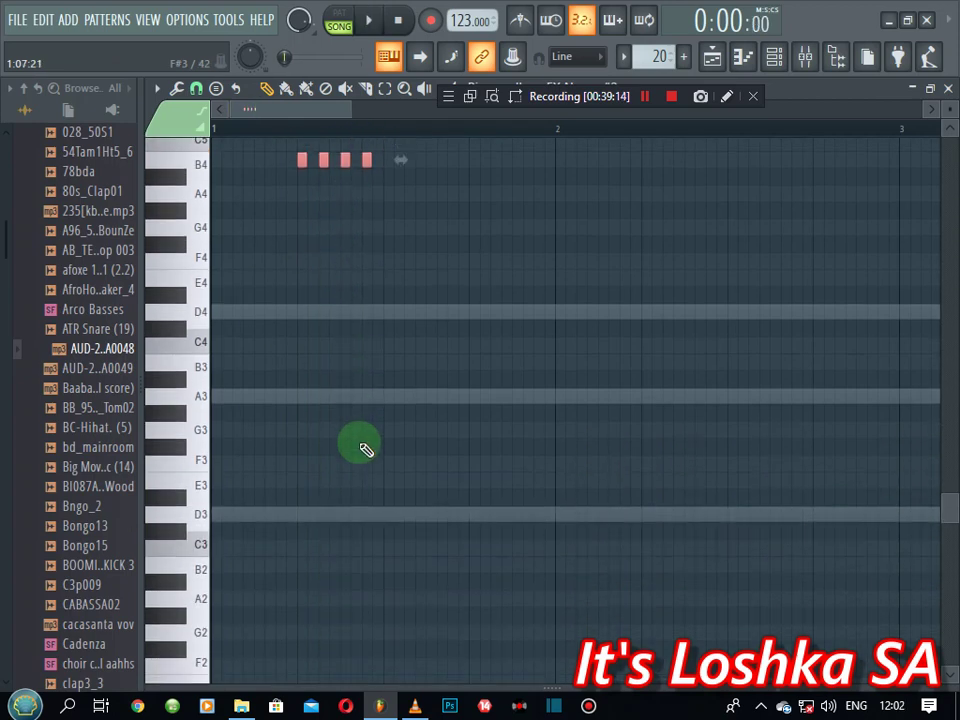
key(space)
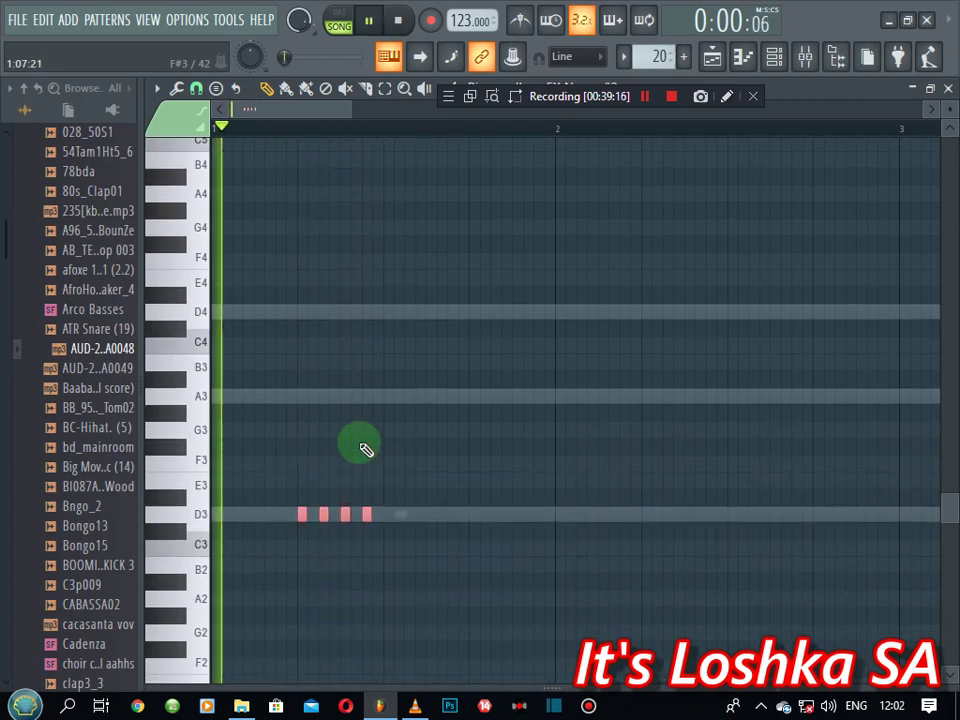
key(space)
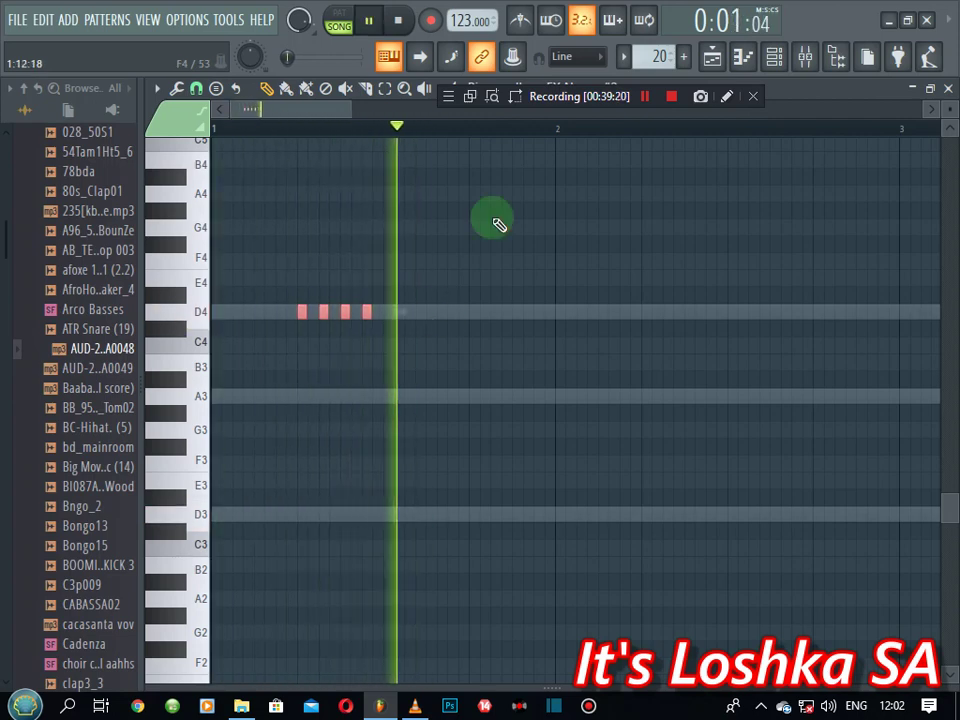
drag(558, 129, 216, 128)
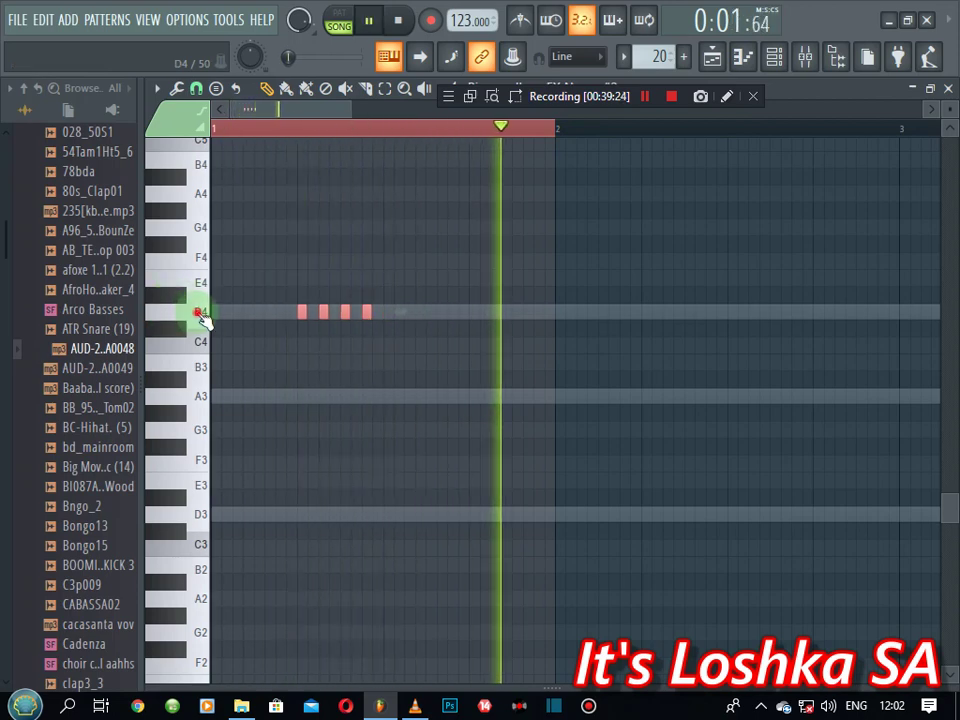
click(515, 312)
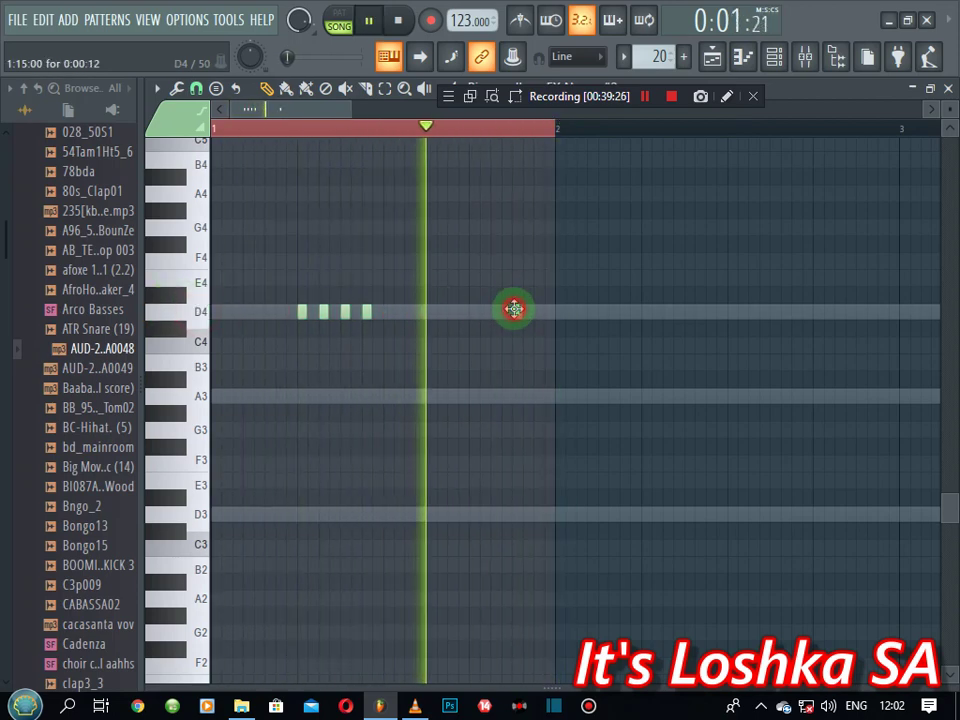
key(space)
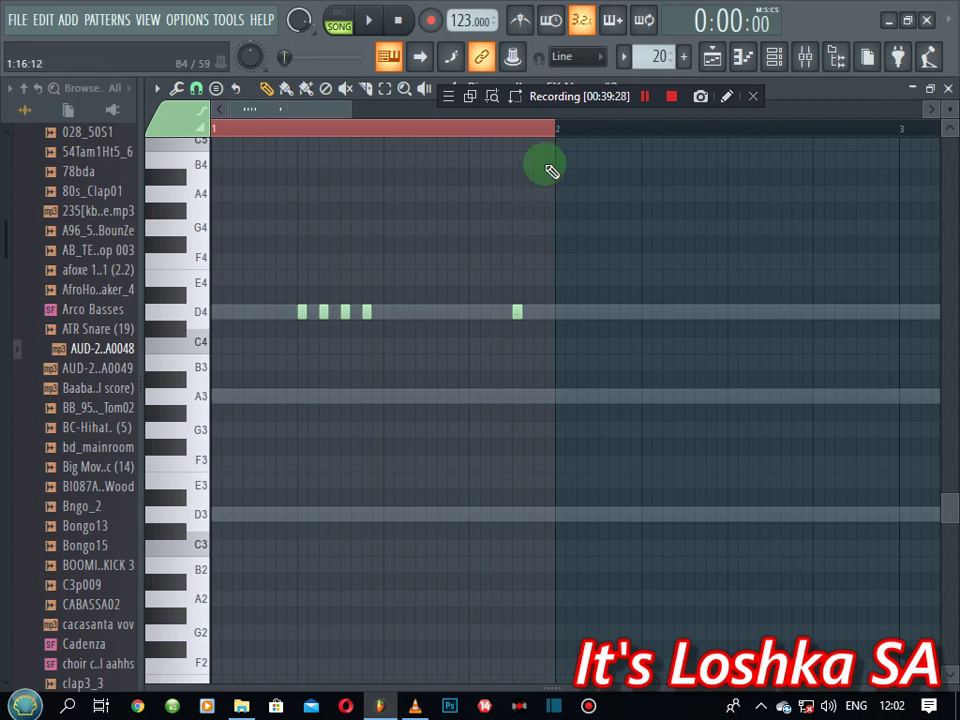
- Duplicate the one-bar D4 phrase repeatedly until it runs through bar 8
key(ctrl+b)
key(space)
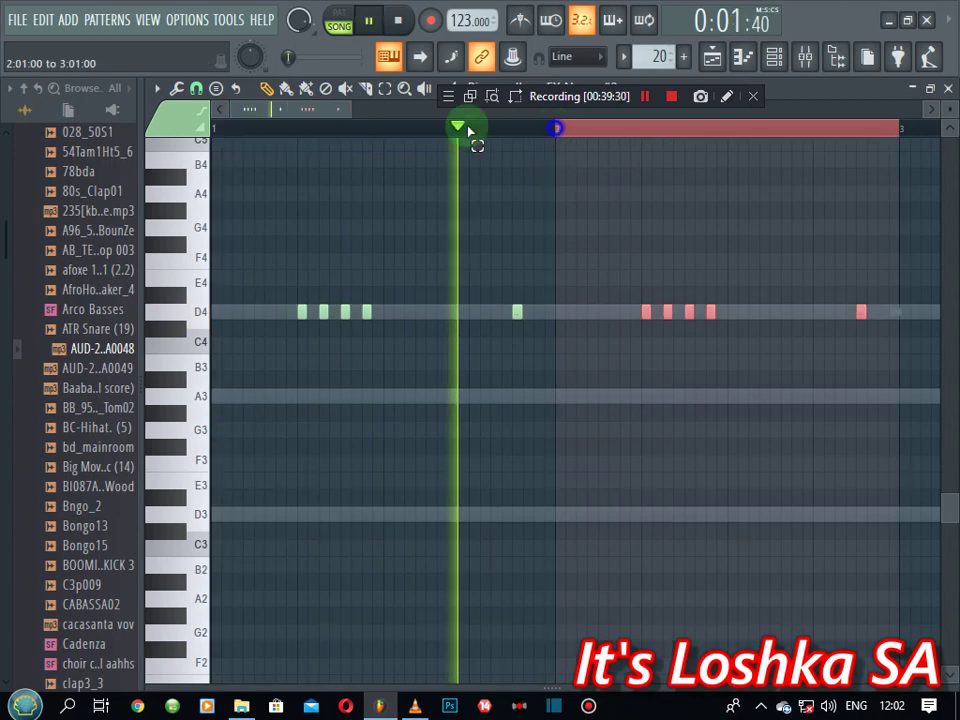
drag(468, 131, 240, 114)
scroll(268, 132, down, 3)
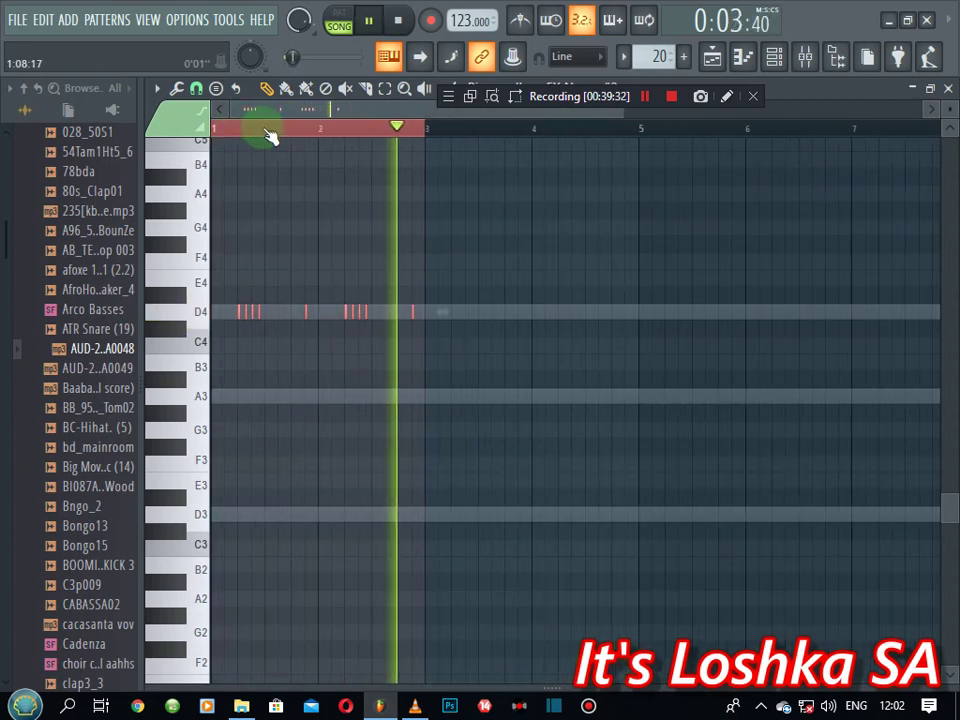
key(ctrl+b)
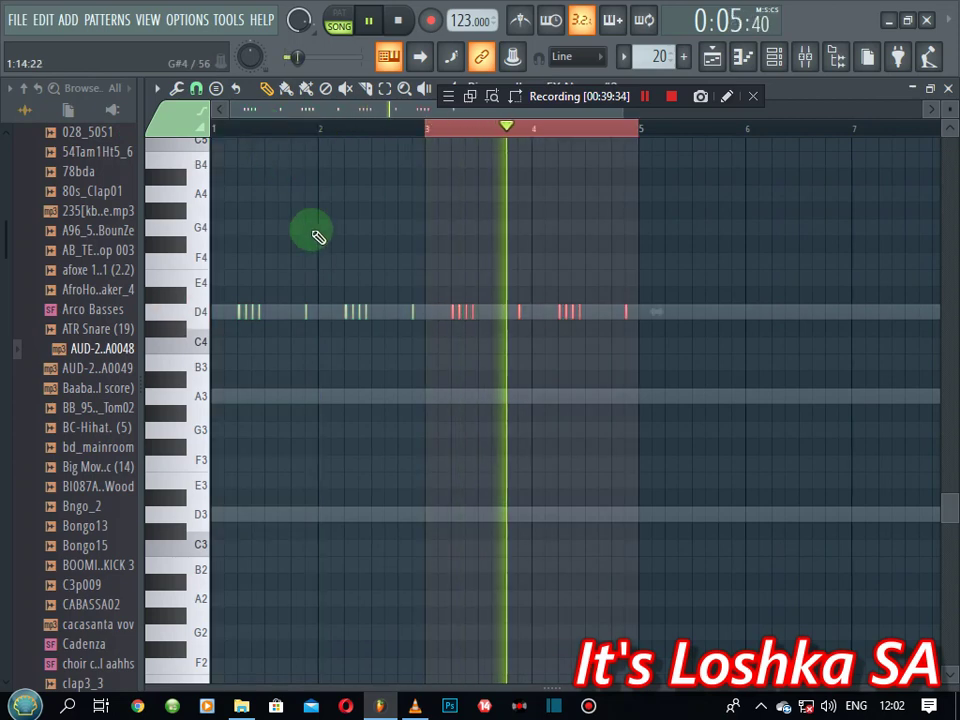
key(ctrl+b)
key(ctrl+b)
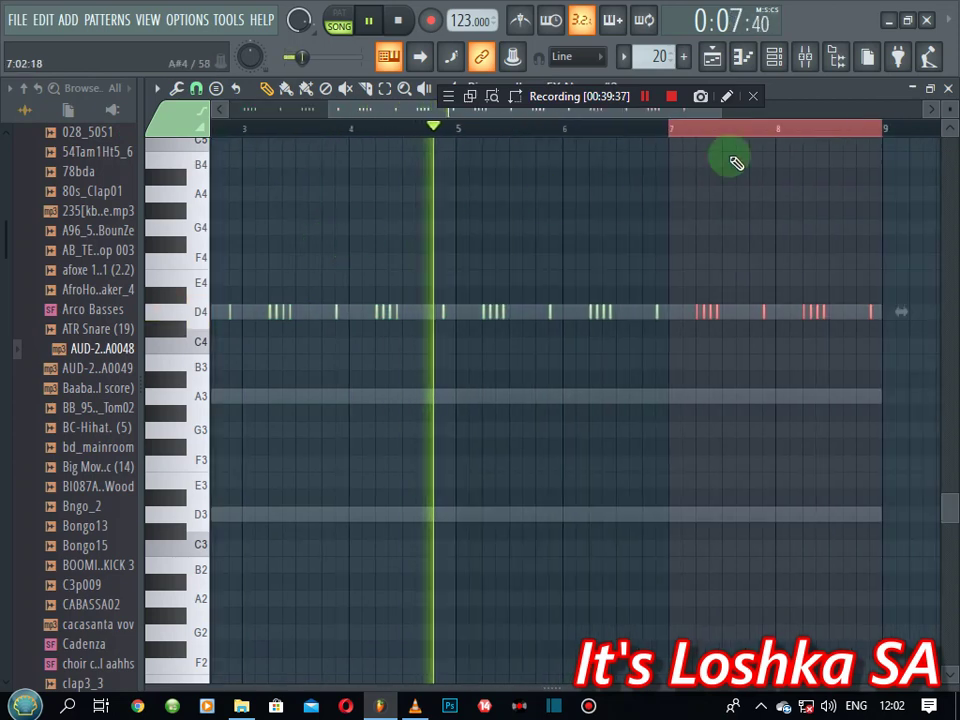
- Switch off the reverb in reFX Nexus #2 and transpose all its notes up an octave to D5
click(945, 88)
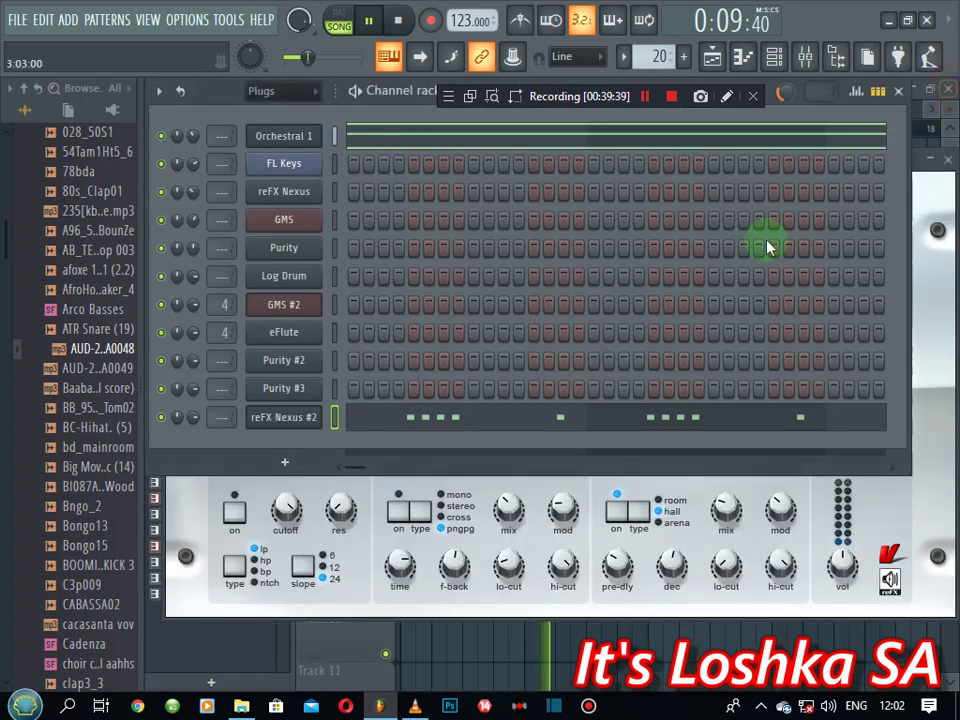
click(281, 418)
click(279, 418)
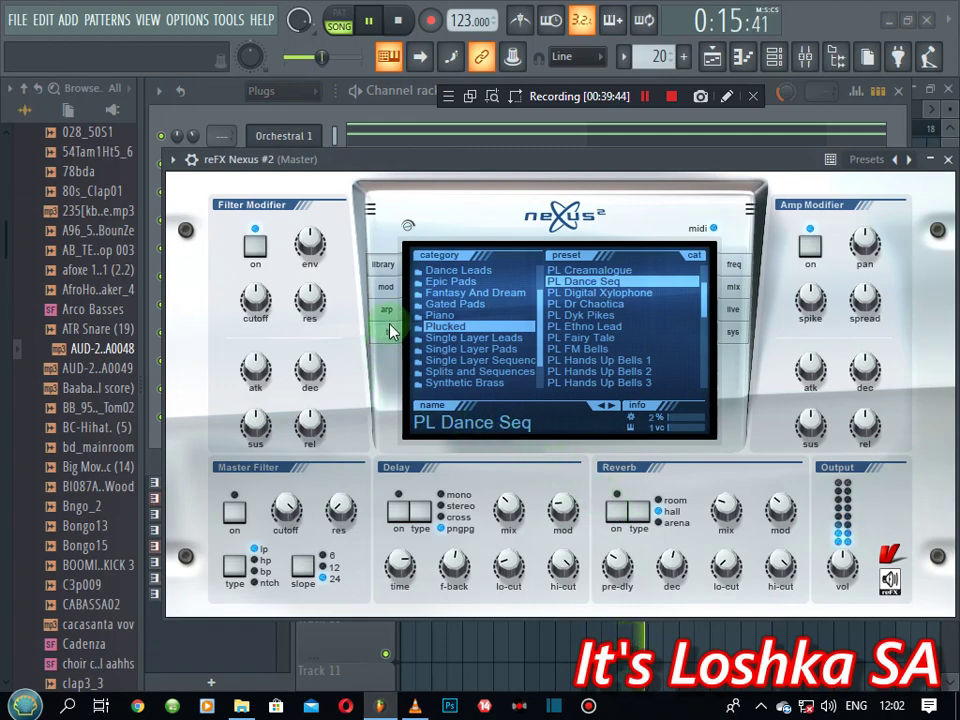
click(369, 117)
click(435, 415)
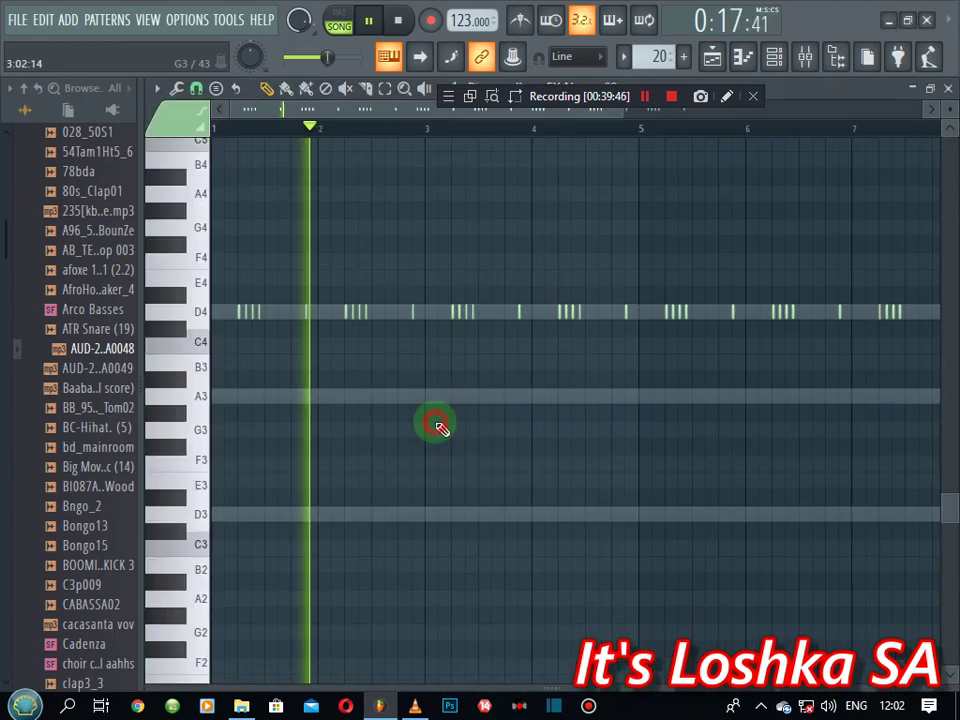
scroll(439, 428, up, 4)
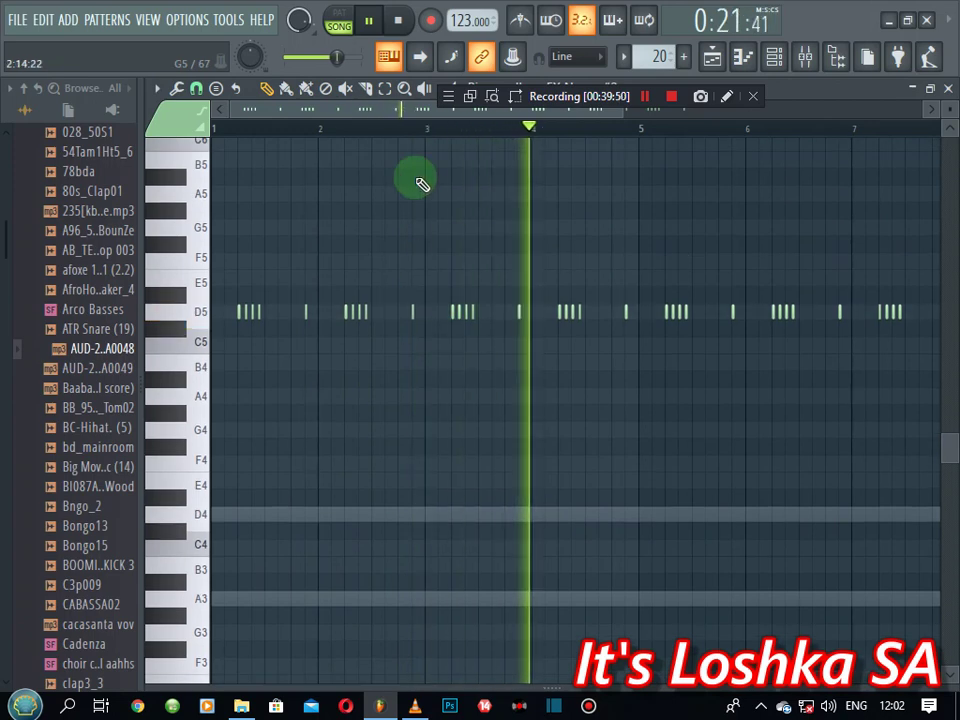
- Try an extra short note before the first four-note group of bar 1, auditioning it at D5, A5, G5 and F5
drag(622, 113, 345, 113)
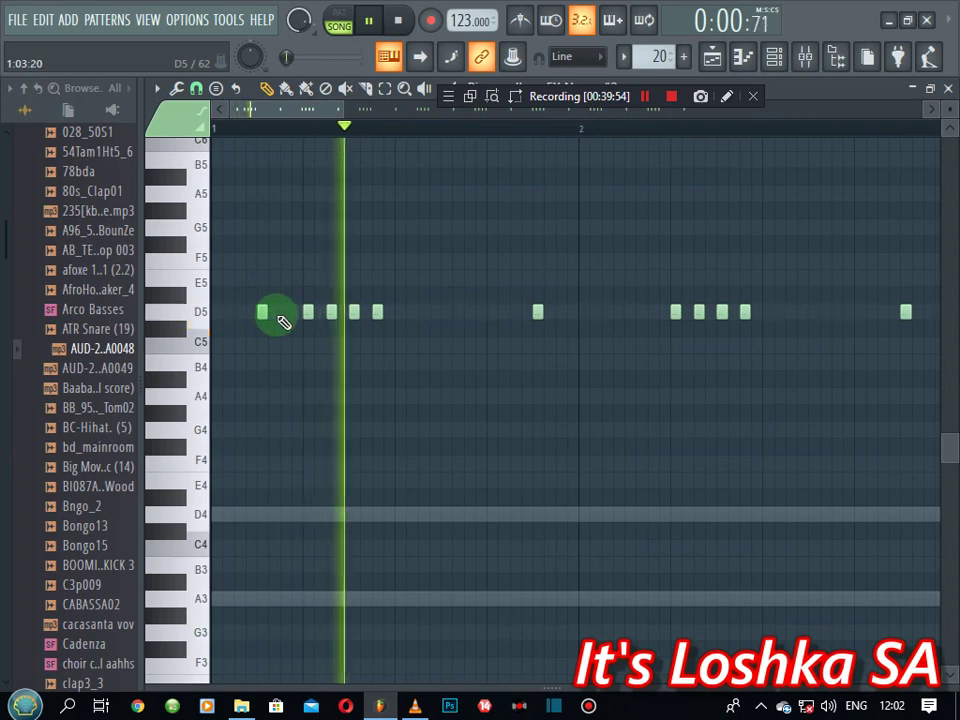
key(space)
key(space)
mouse_move(274, 314)
mouse_down()
mouse_move(281, 319)
mouse_move(265, 322)
mouse_up()
key(space)
key(space)
key(space)
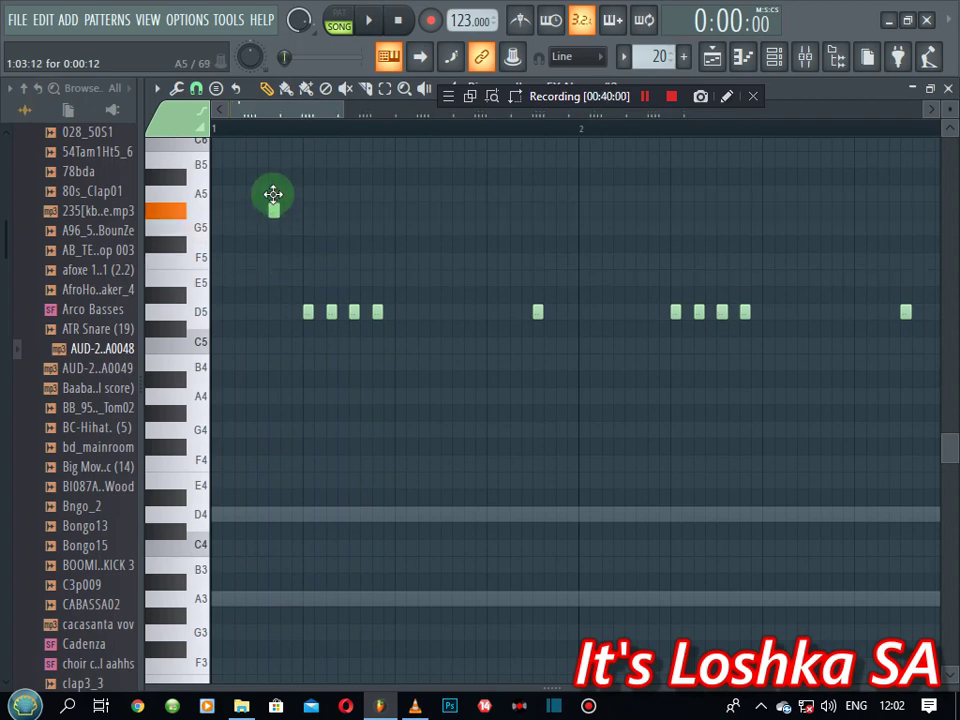
key(space)
key(space)
drag(273, 190, 274, 228)
key(space)
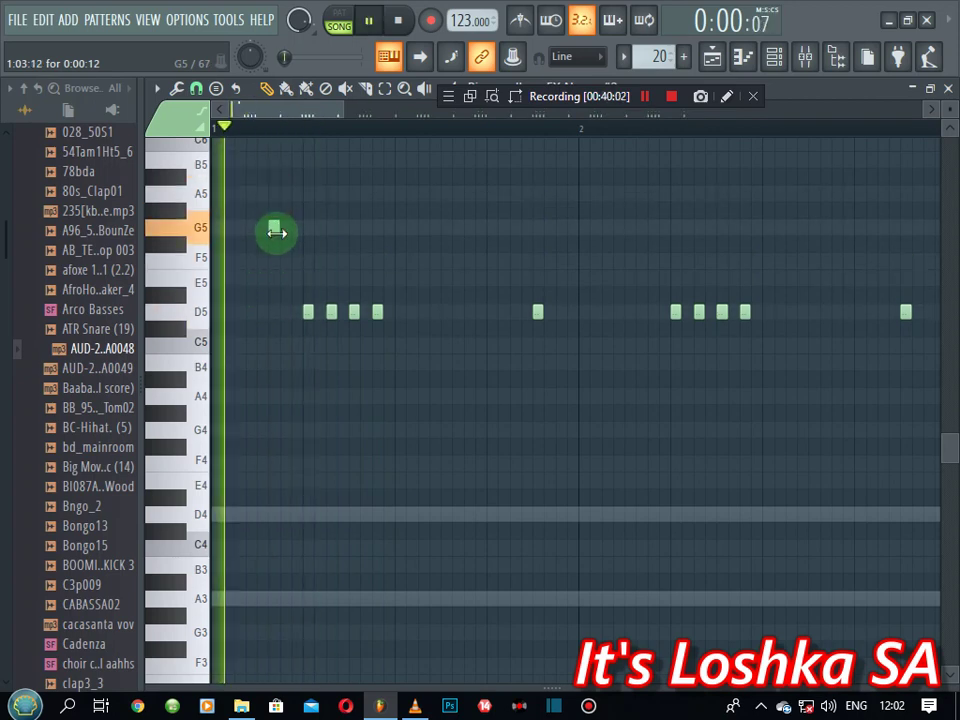
key(space)
click(274, 226)
key(space)
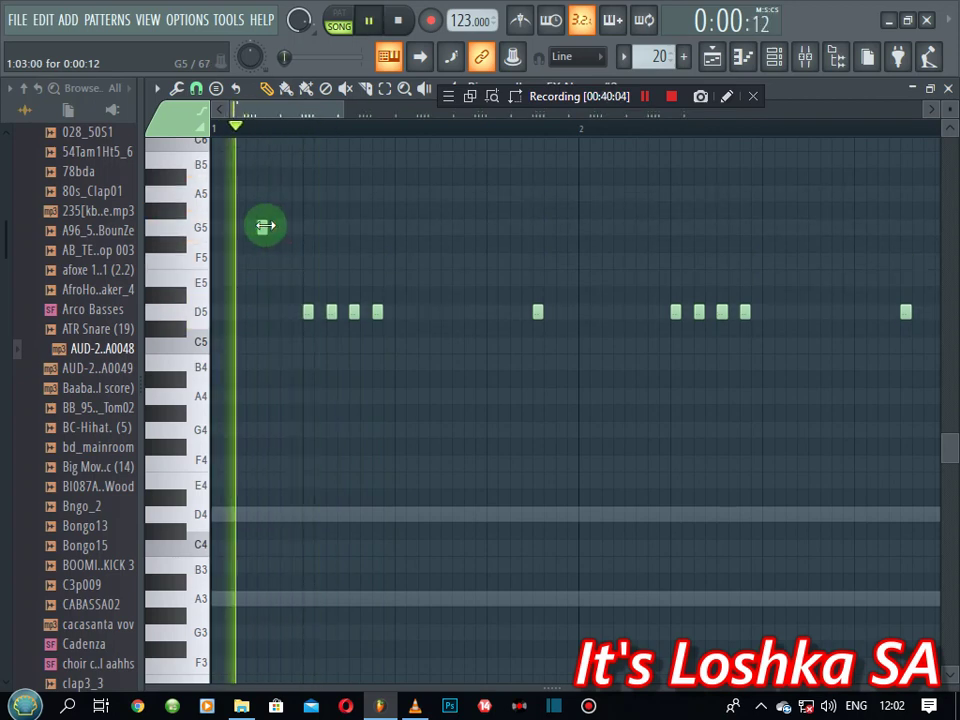
key(space)
key(space)
drag(260, 230, 259, 264)
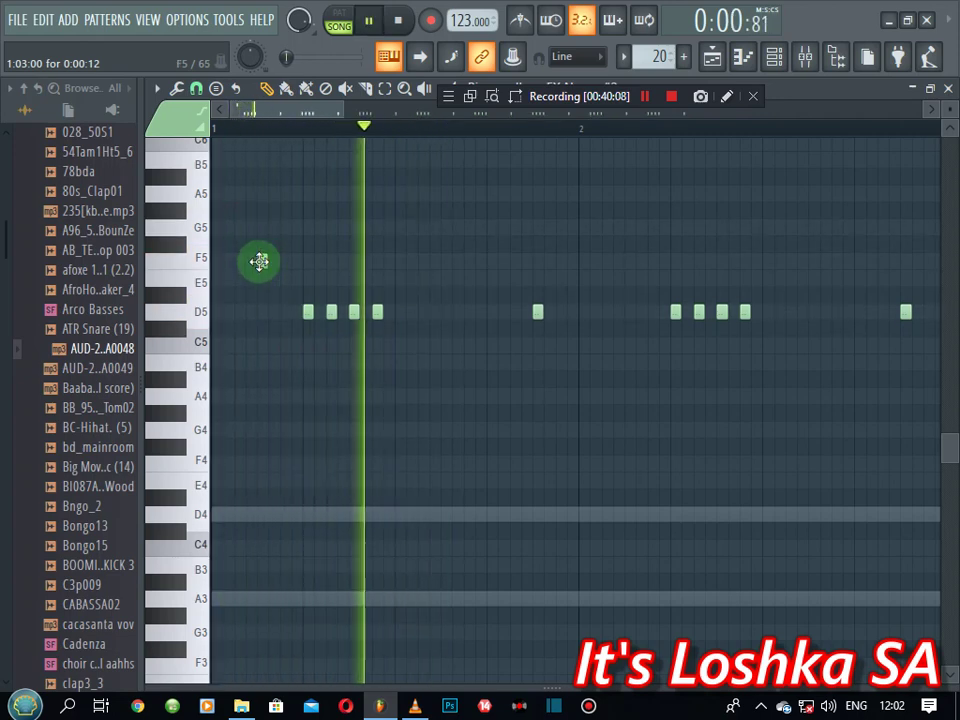
- Try the extra F5 note around steps 11 and 12 plus a D5 note at step 13 of bar 1, then delete both
drag(259, 262, 446, 263)
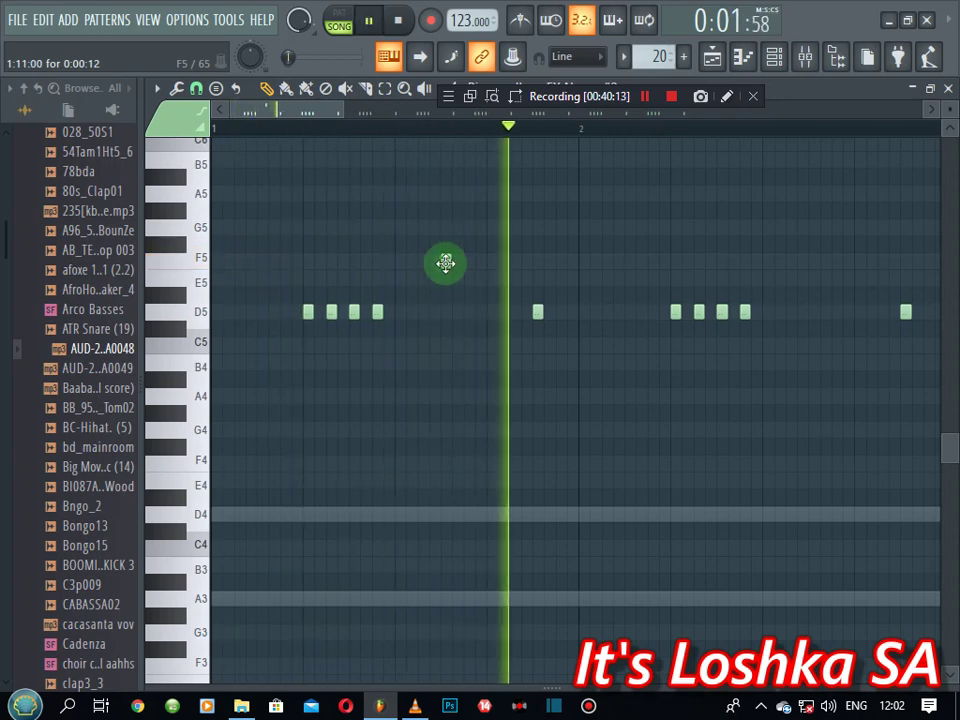
key(space)
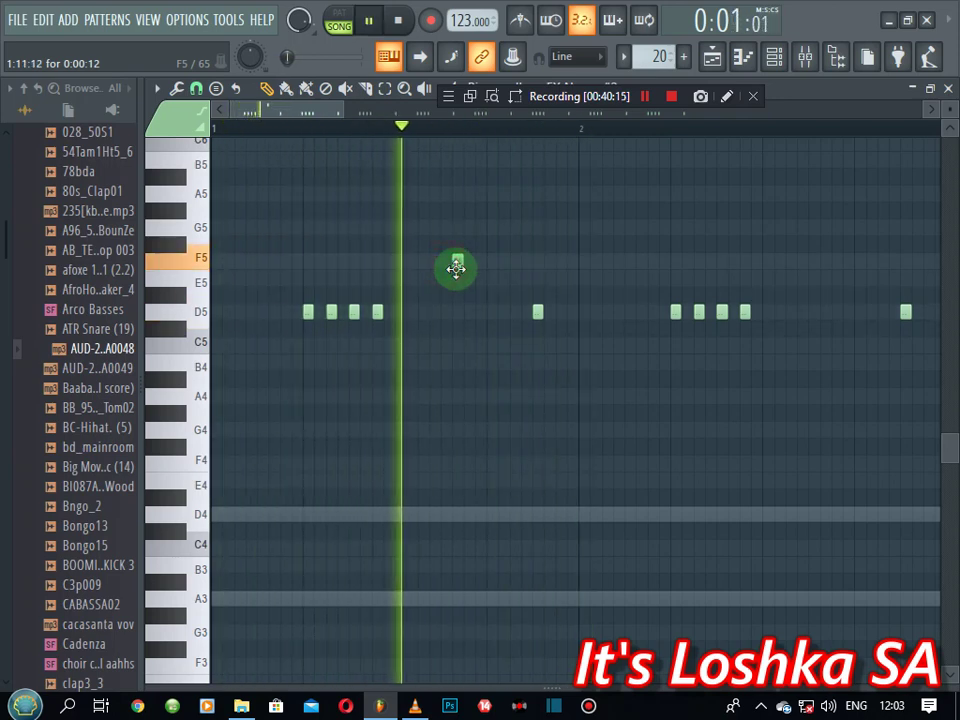
key(space)
drag(456, 268, 476, 266)
key(space)
key(space)
key(space)
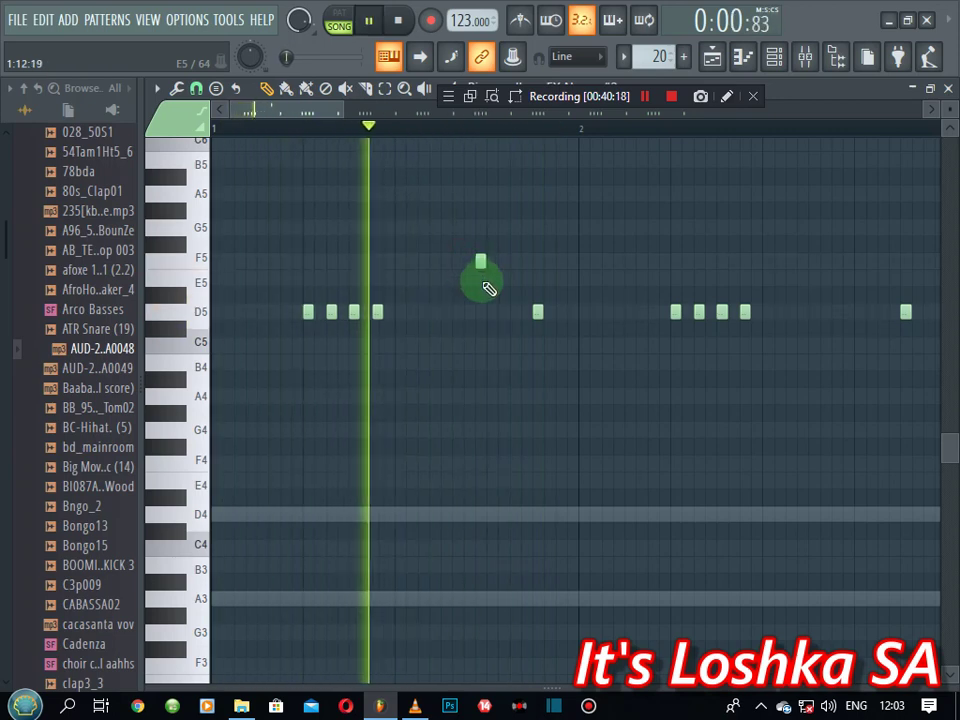
key(space)
key(space)
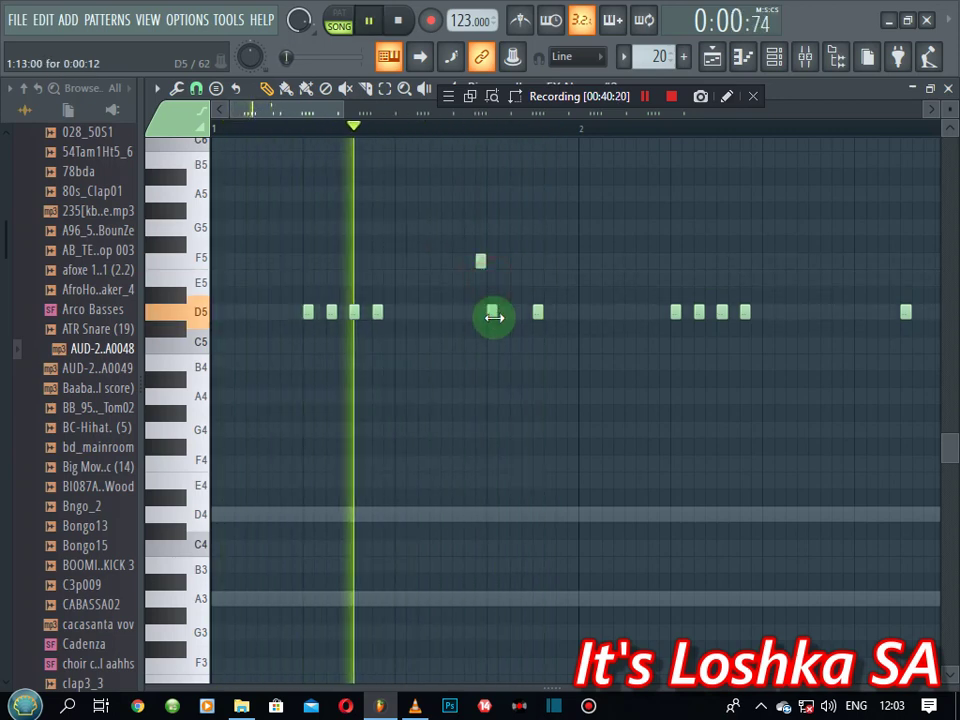
key(space)
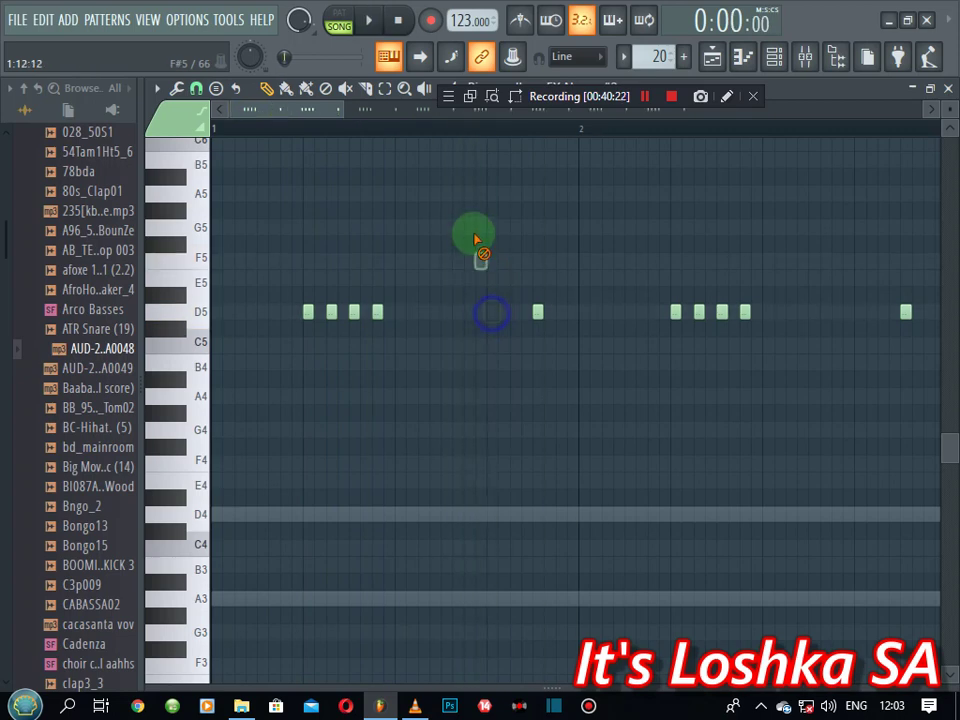
key(space)
scroll(443, 130, down, 2)
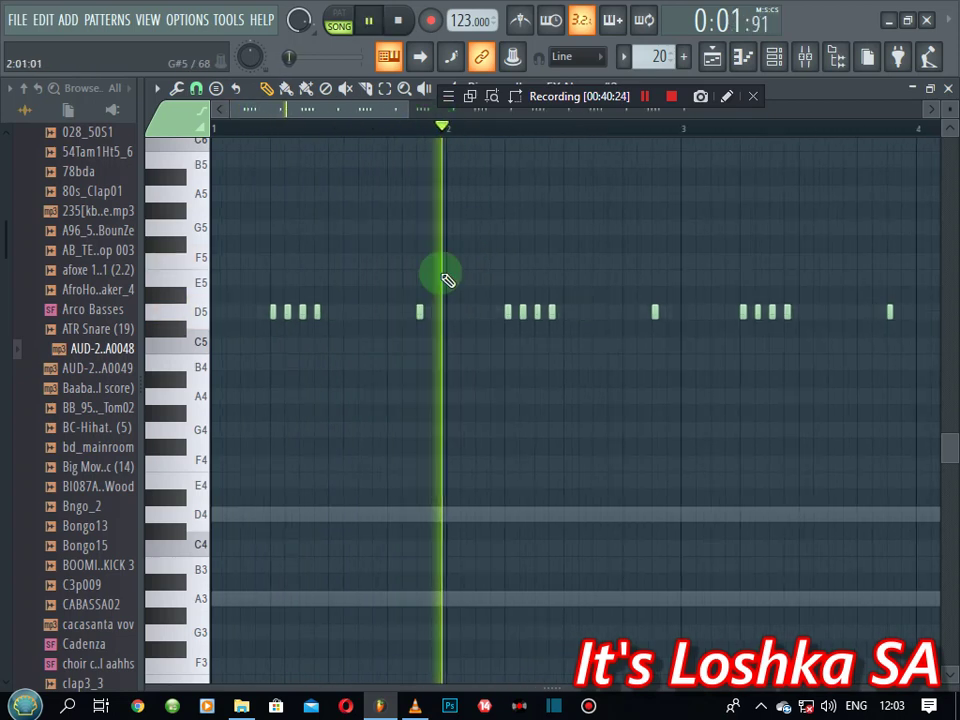
- Delete the single D5 note that ends bars 1, 3, 5 and 6, keeping the four-note groups
scroll(381, 135, down, 2)
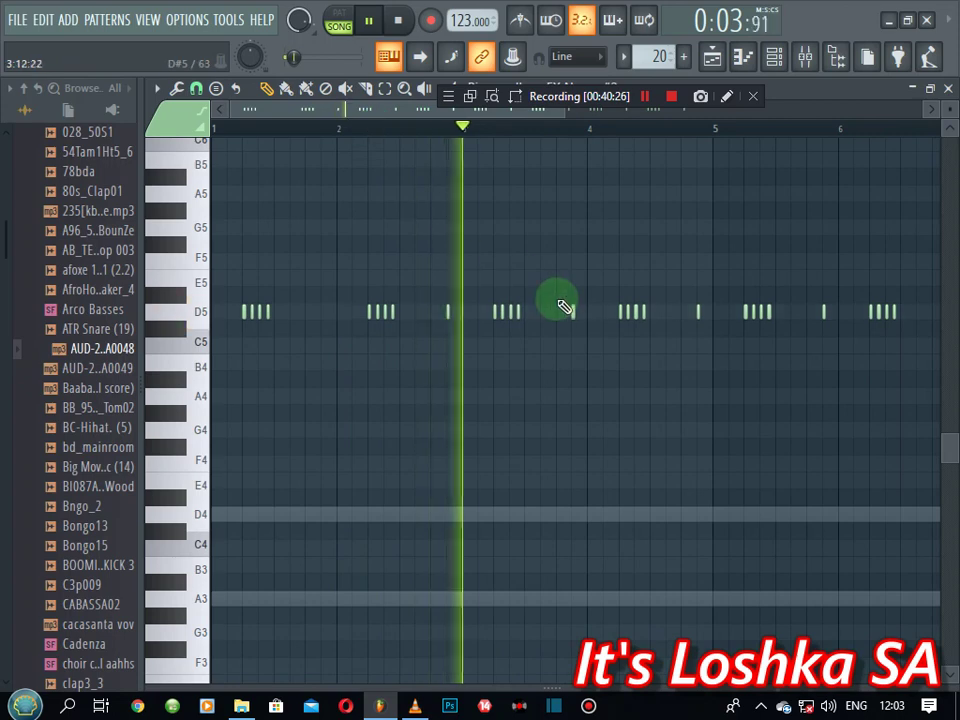
right_click(570, 311)
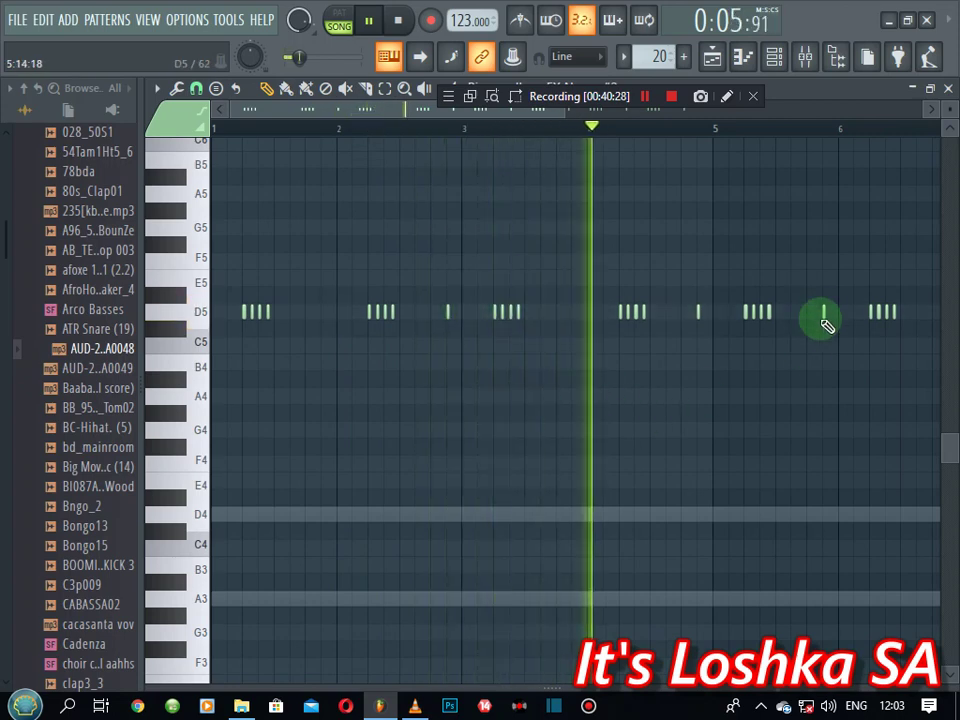
right_click(826, 316)
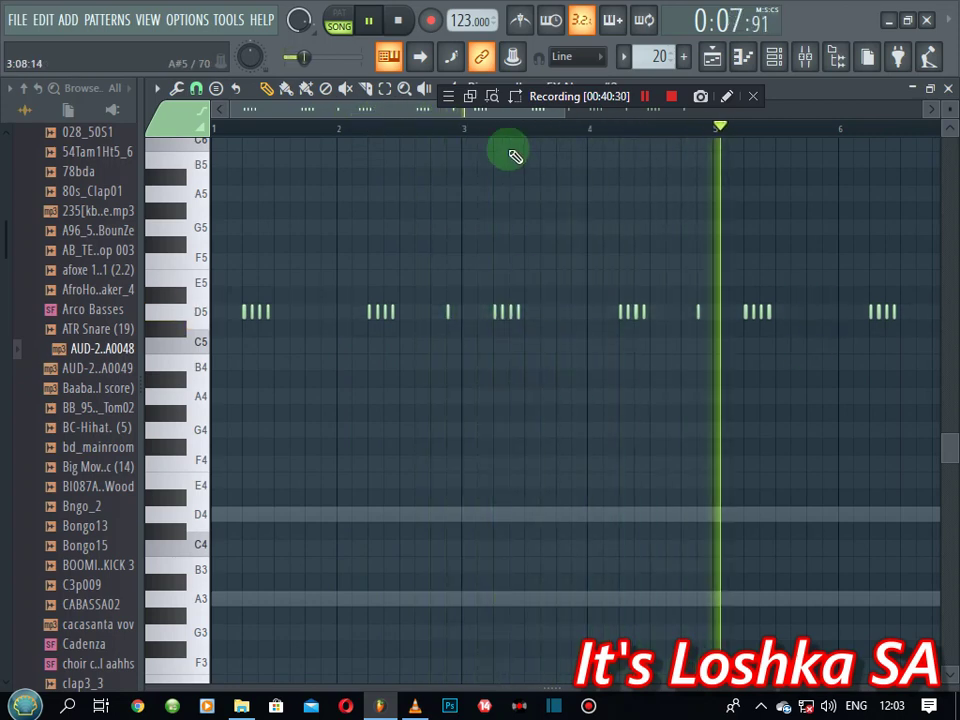
drag(489, 112, 649, 272)
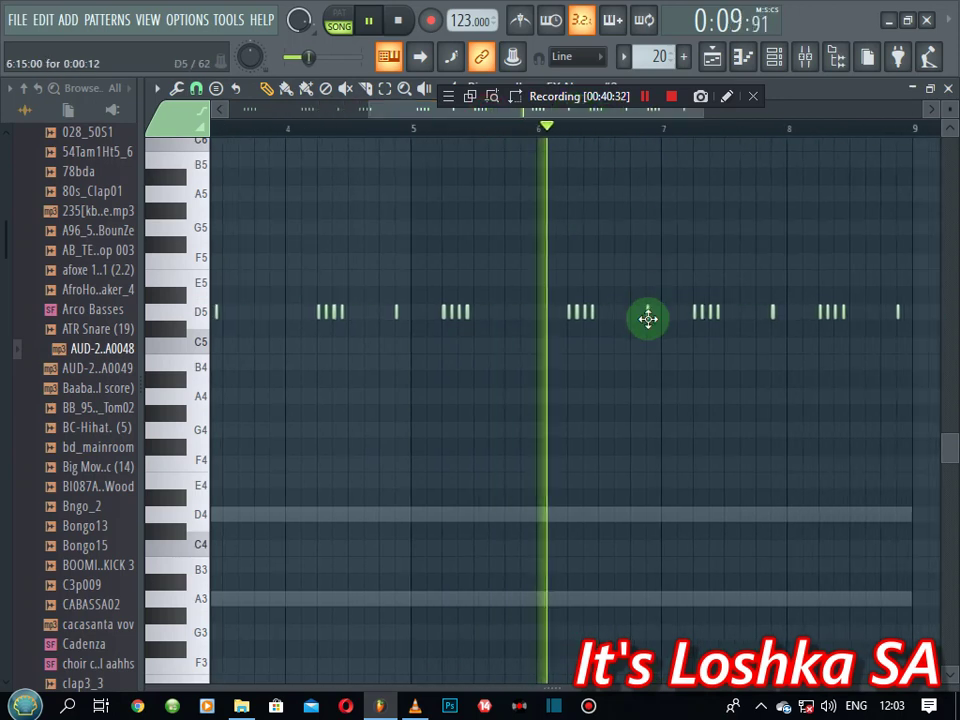
right_click(648, 317)
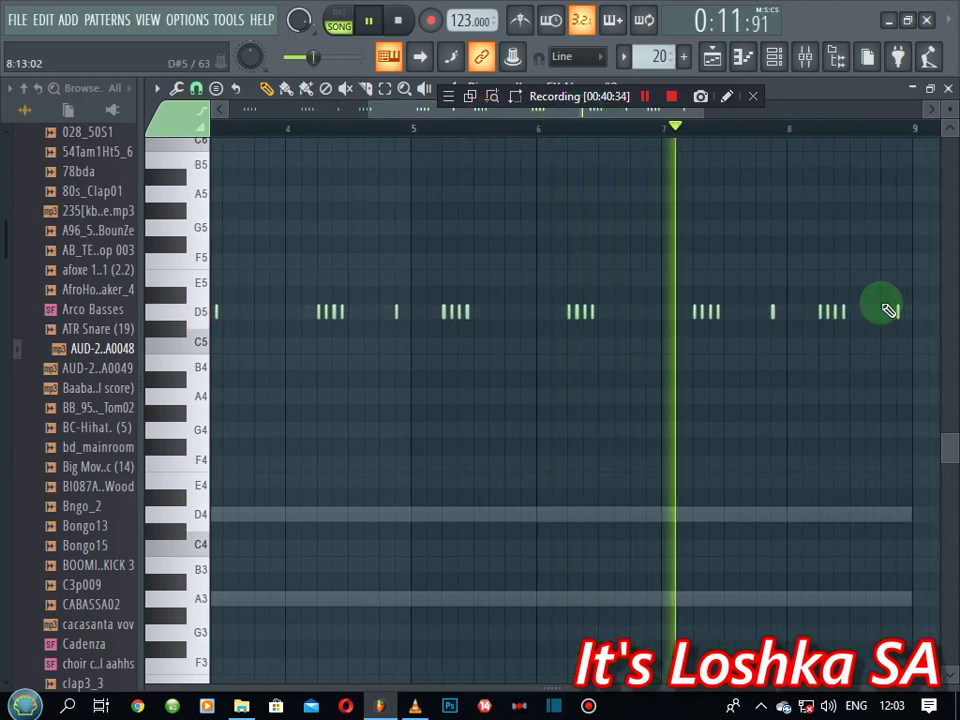
key(space)
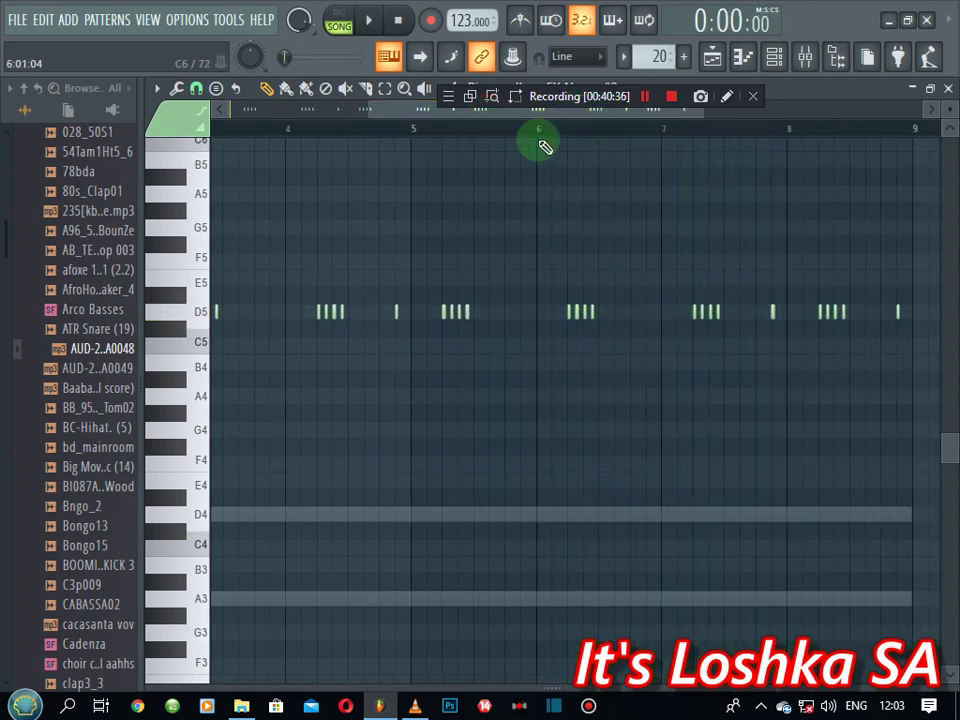
- Delete all the D5 notes in bars 5 to 8 and close the piano roll
scroll(545, 147, down, 2)
drag(849, 274, 470, 378)
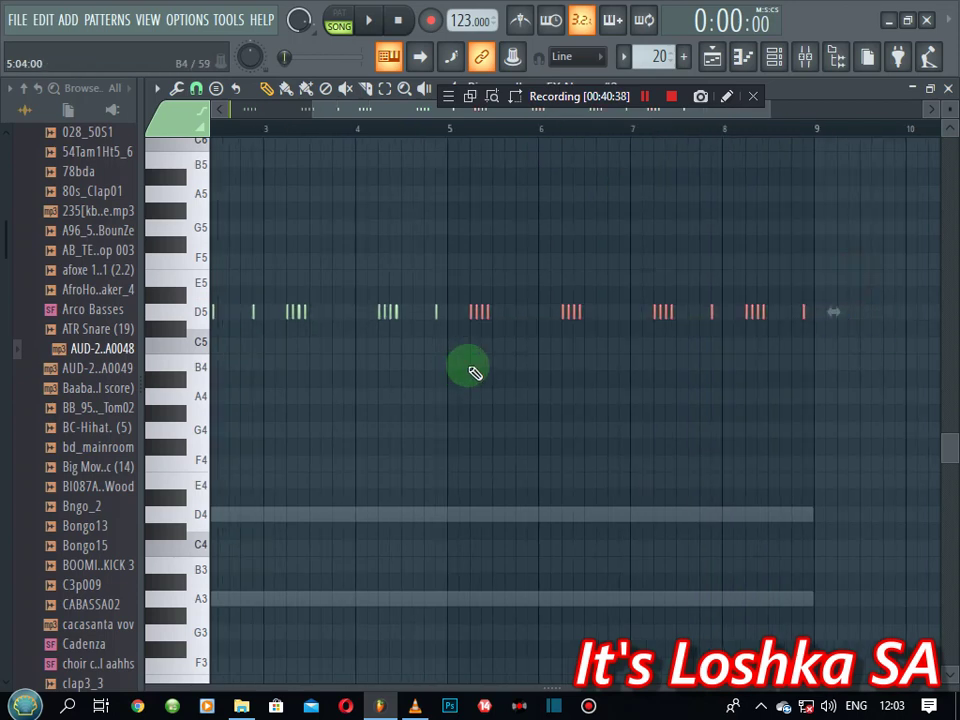
click(948, 90)
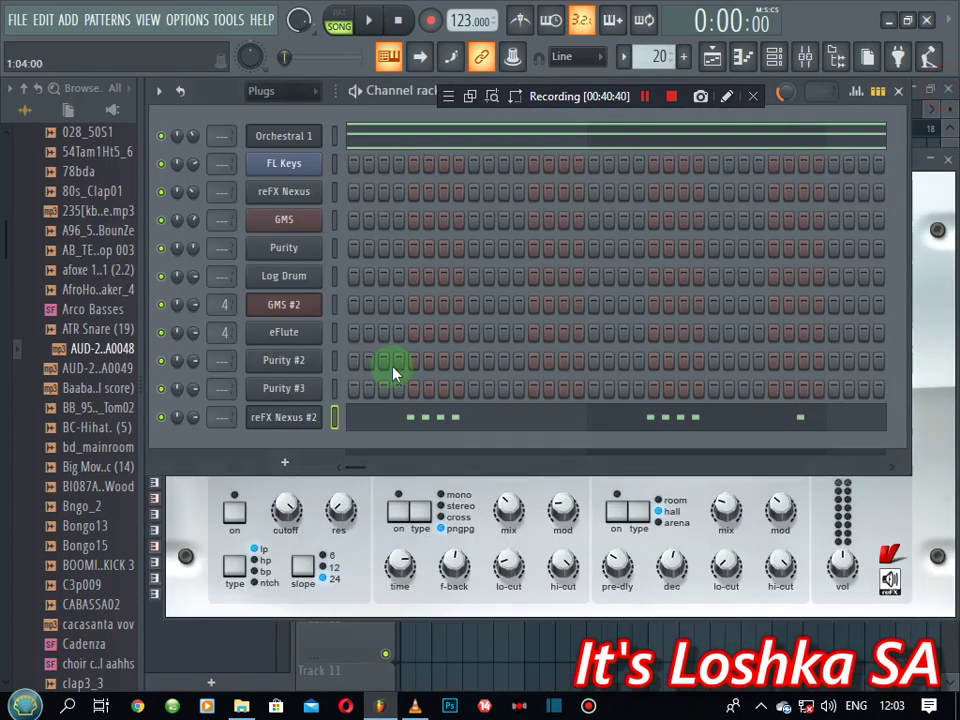
- Move the reFX Nexus #2 notes from pattern 20 into the empty pattern 30 and lower them an octave to D4
right_click(303, 419)
click(522, 413)
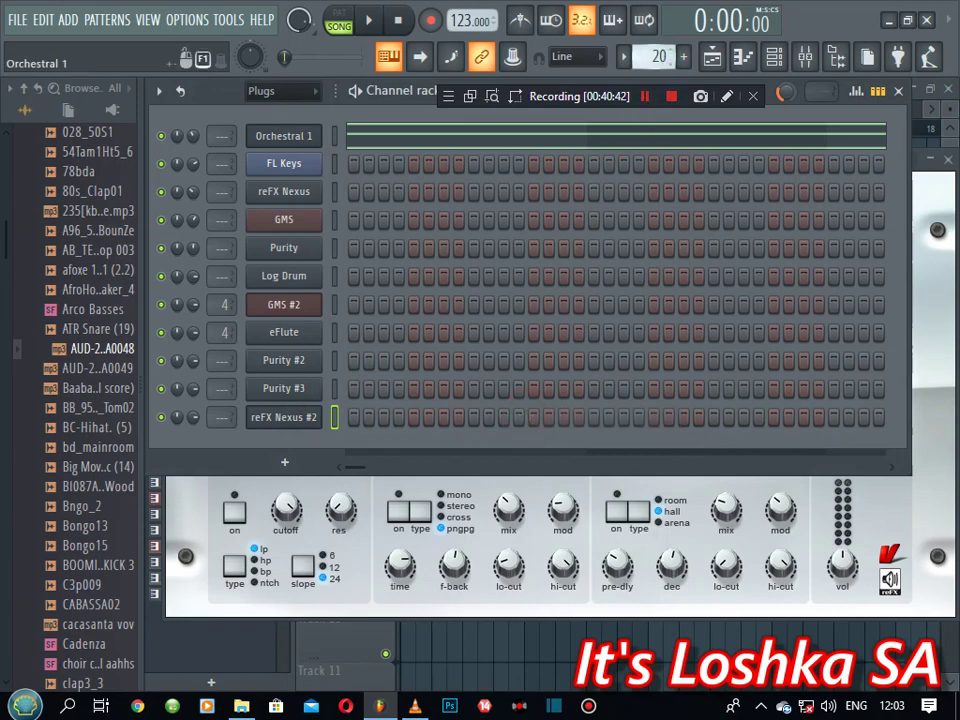
click(657, 56)
click(752, 99)
right_click(313, 419)
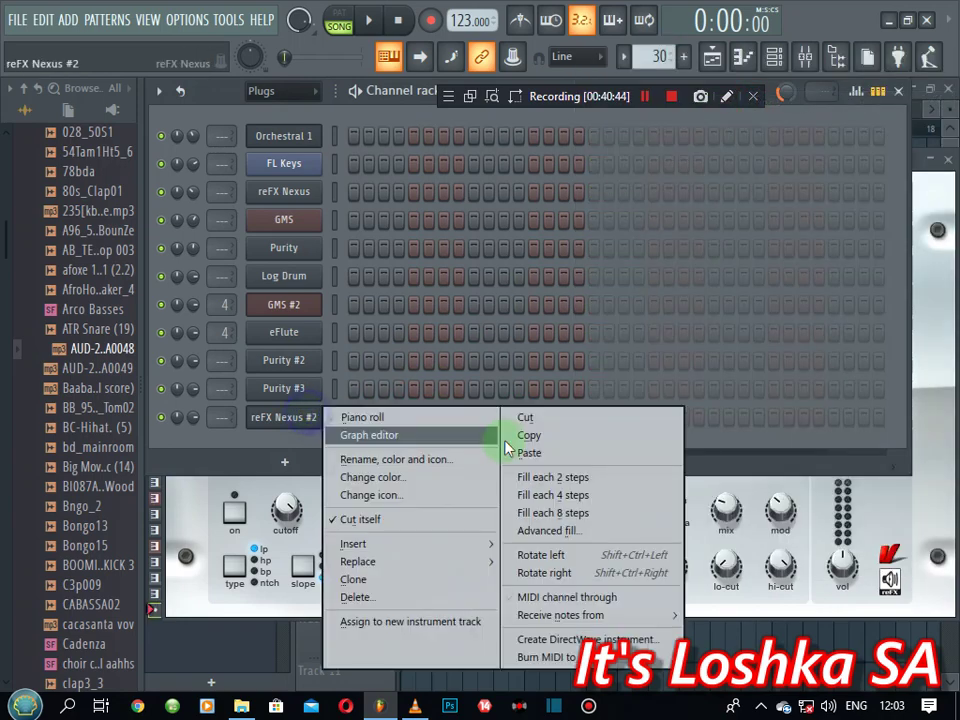
click(530, 449)
click(380, 417)
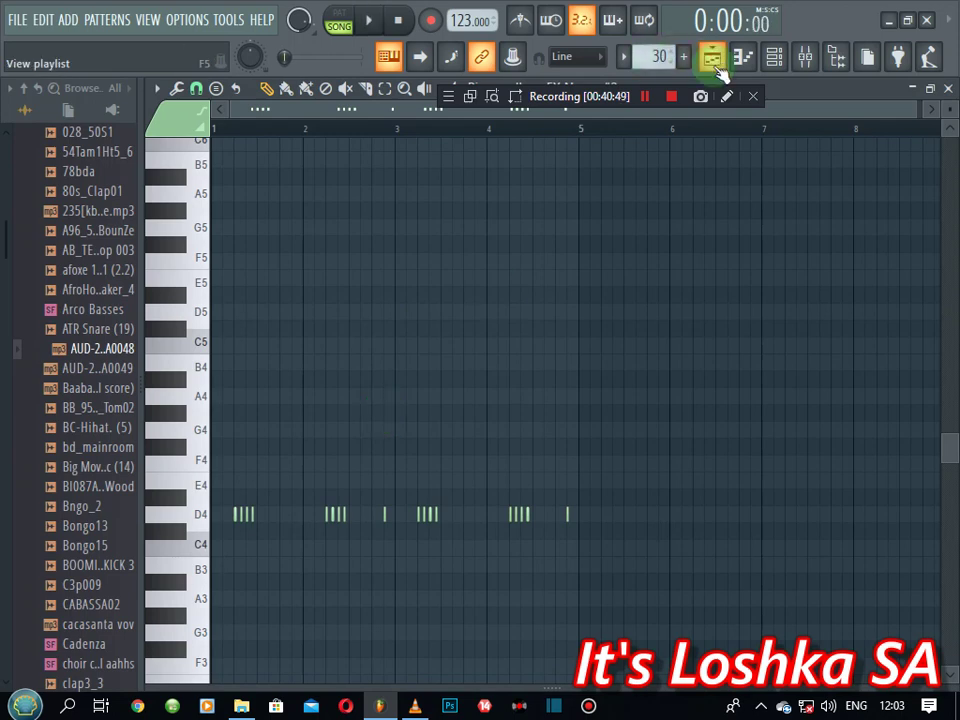
- Place a Pattern 30 clip at bar 1 of Track 5 in the playlist and audition it
click(716, 67)
click(469, 378)
drag(510, 380, 427, 384)
key(space)
right_click(474, 472)
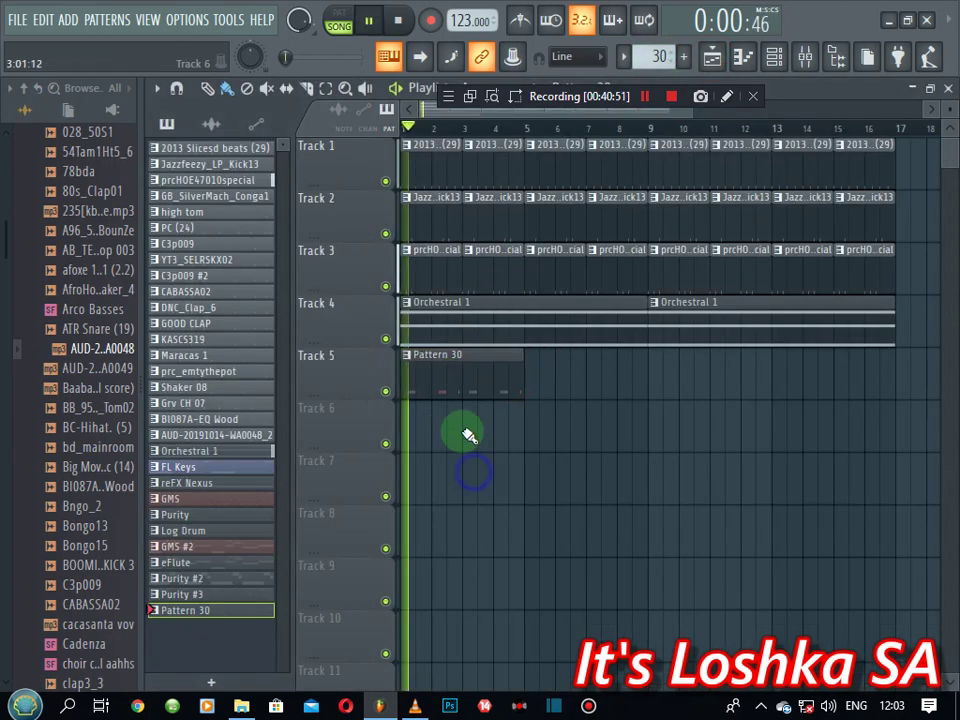
key(space)
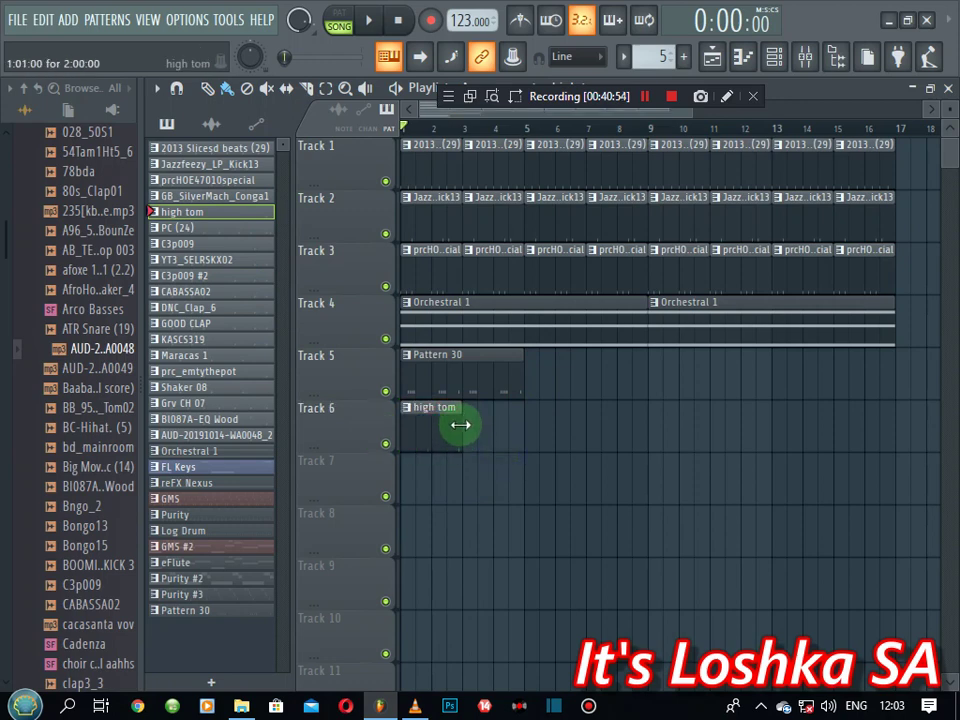
- Fill Track 6 with high tom clips and Track 7 with PC (24) clips from bar 1 through bar 16
drag(470, 432, 776, 424)
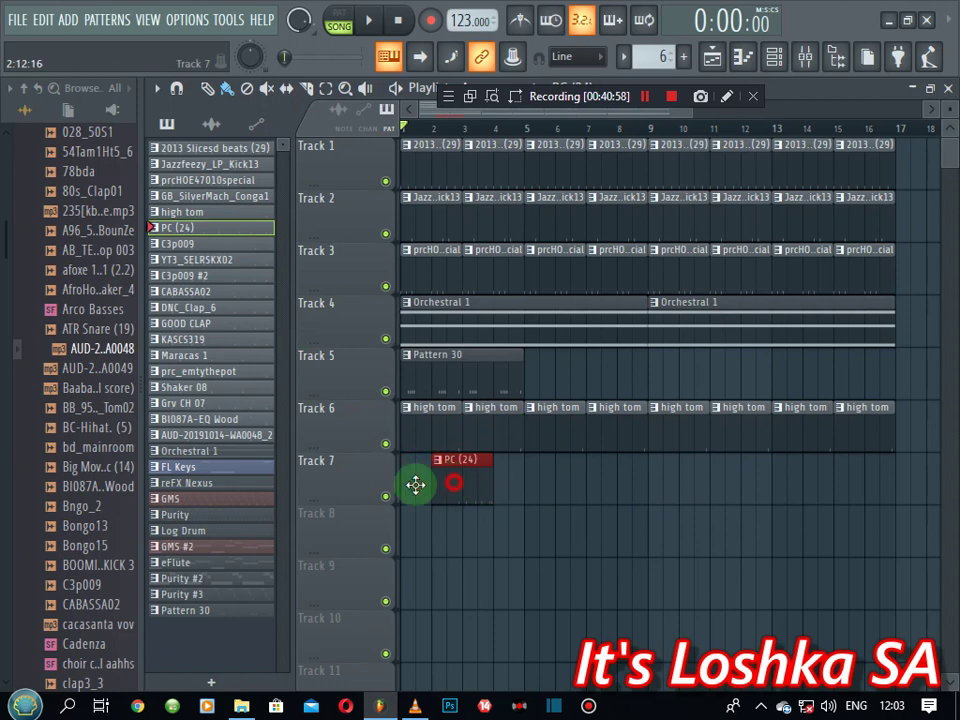
drag(416, 485, 412, 485)
key(space)
mouse_move(474, 484)
mouse_down()
mouse_move(467, 480)
mouse_move(829, 497)
mouse_up()
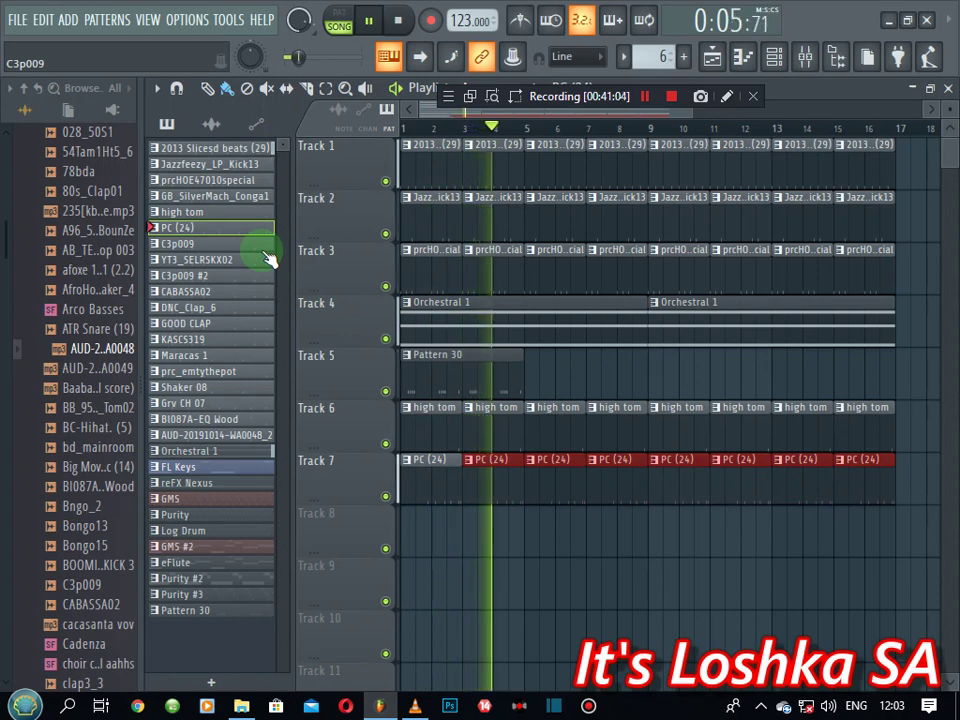
- Repeat the Pattern 30 clip along Track 5 through bar 16
click(497, 384)
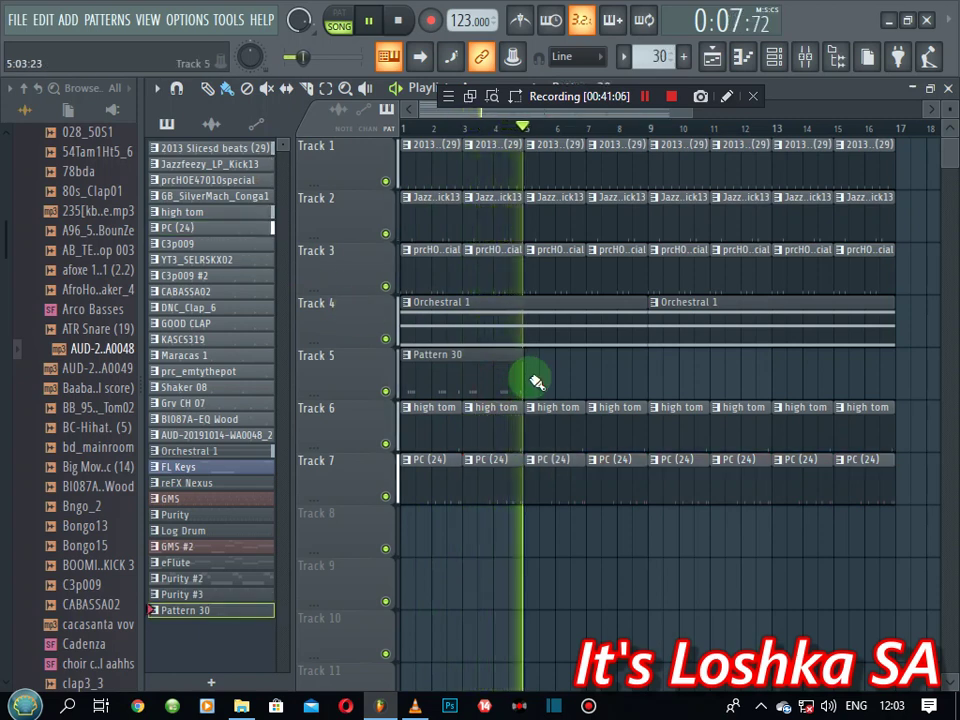
mouse_move(537, 383)
mouse_down()
mouse_move(836, 386)
mouse_move(788, 454)
mouse_up()
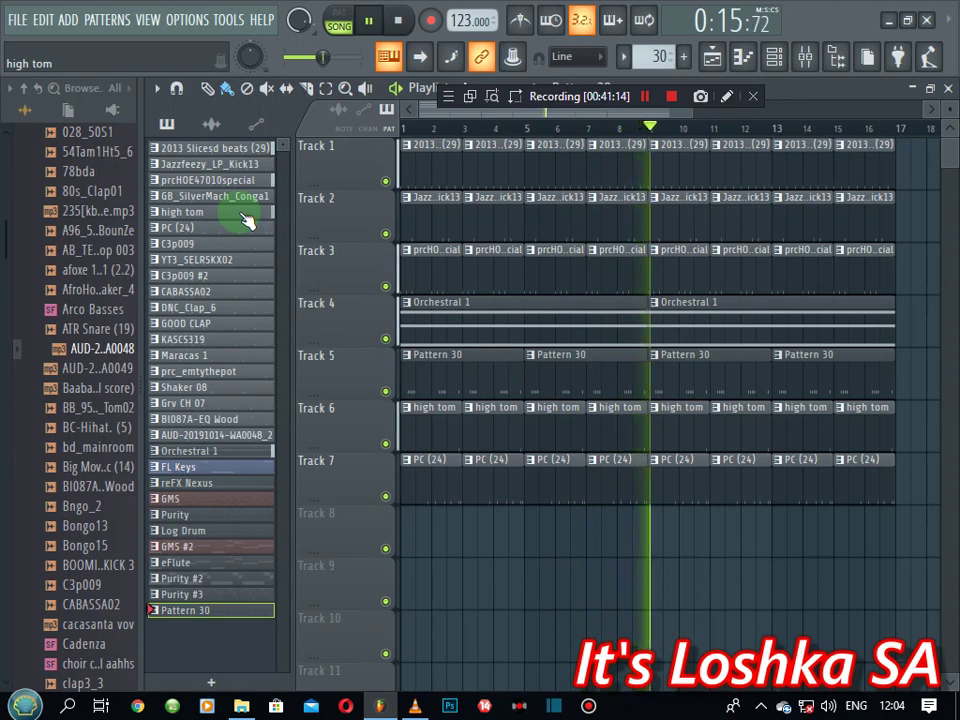
- Fill bars 9 to 16 with C3p009 on Track 8, YT3_SELRSKX02 on Track 9 and C3p009 #2 on Track 10
click(228, 246)
key(space)
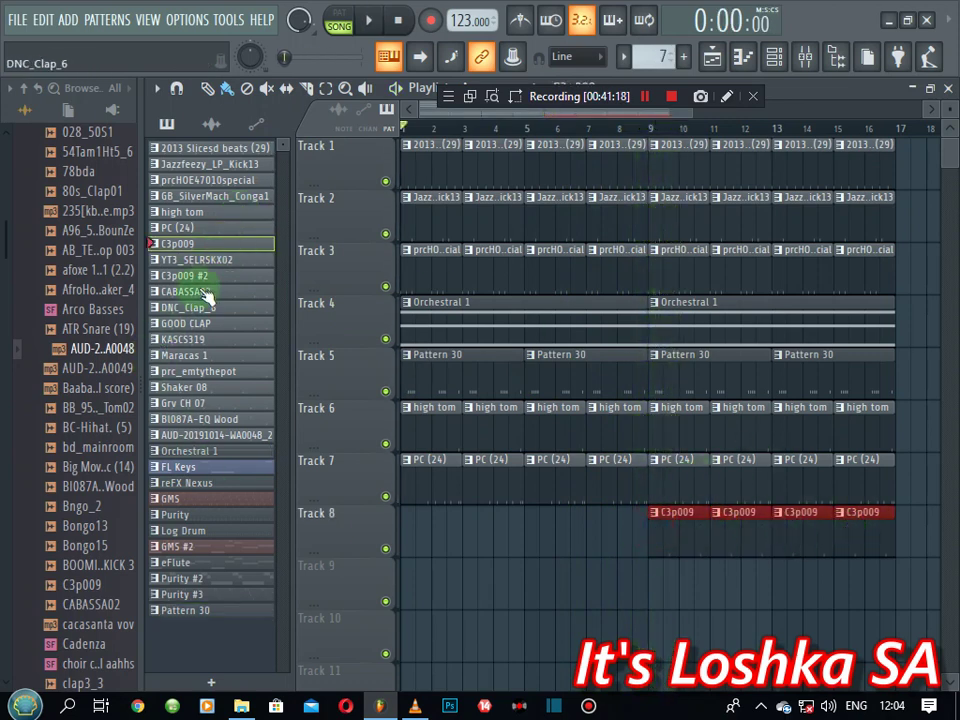
click(658, 577)
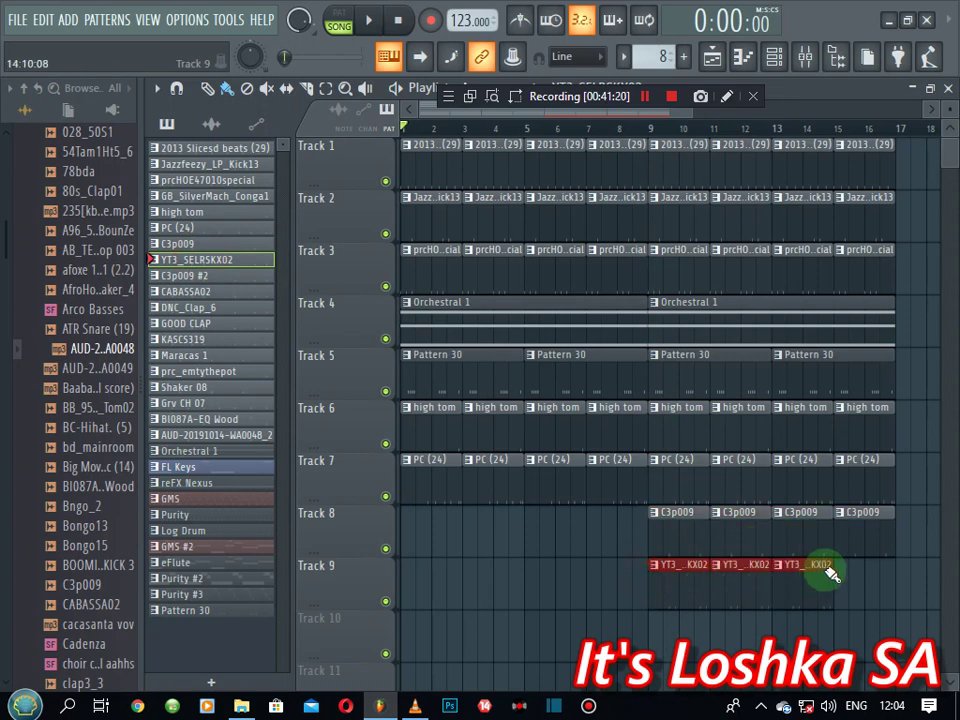
click(665, 625)
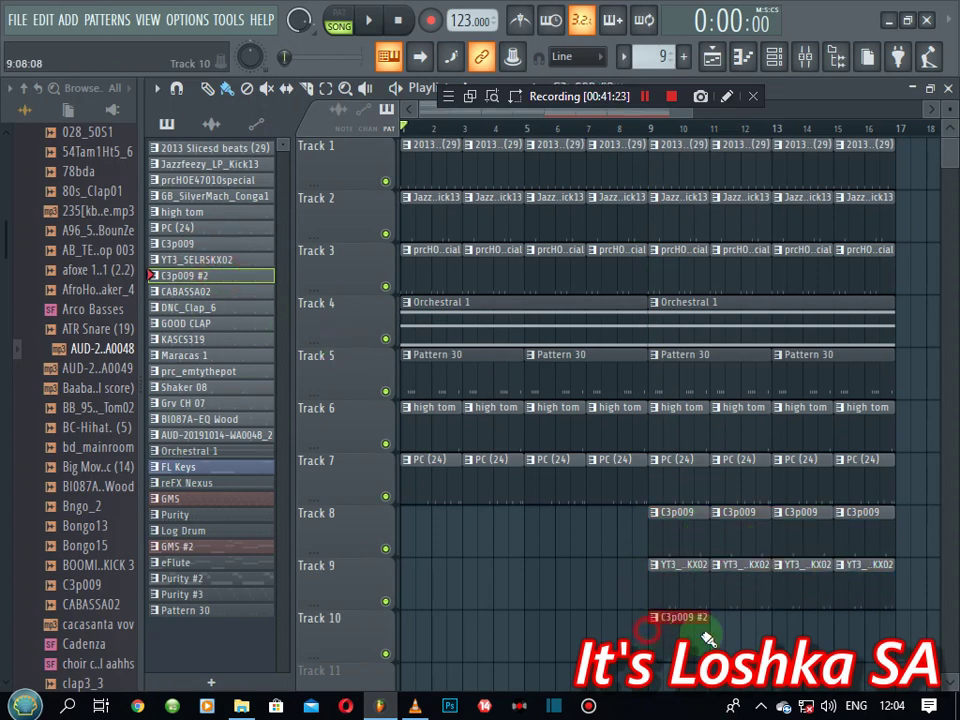
- Audition the arrangement from around bar 8 and lower the C3p009 #2 channel volume to about 58%
click(621, 129)
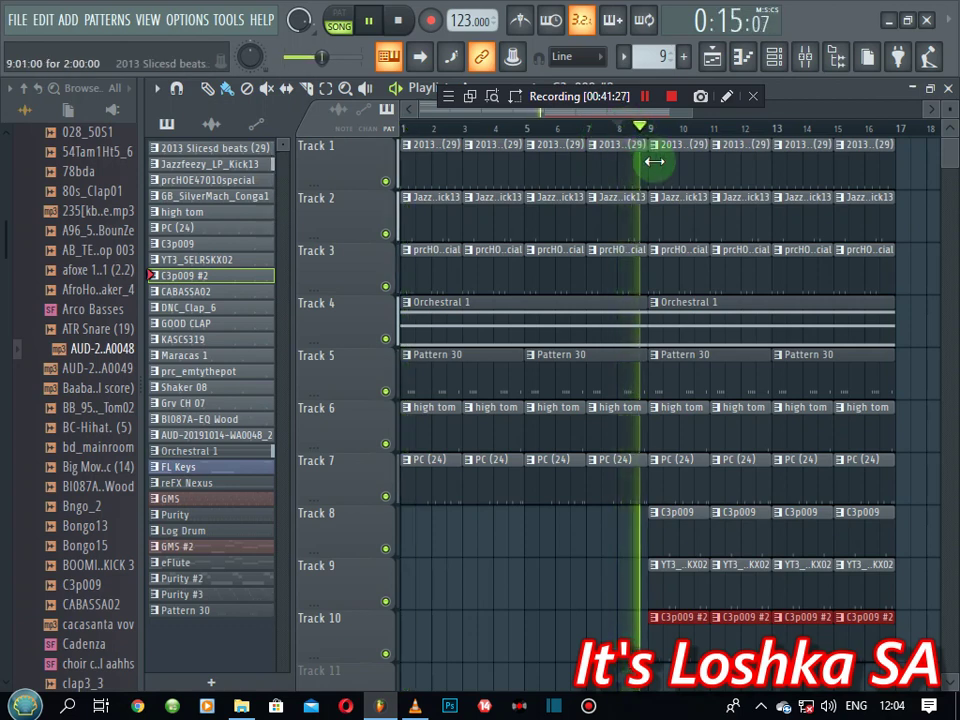
scroll(615, 369, down, 3)
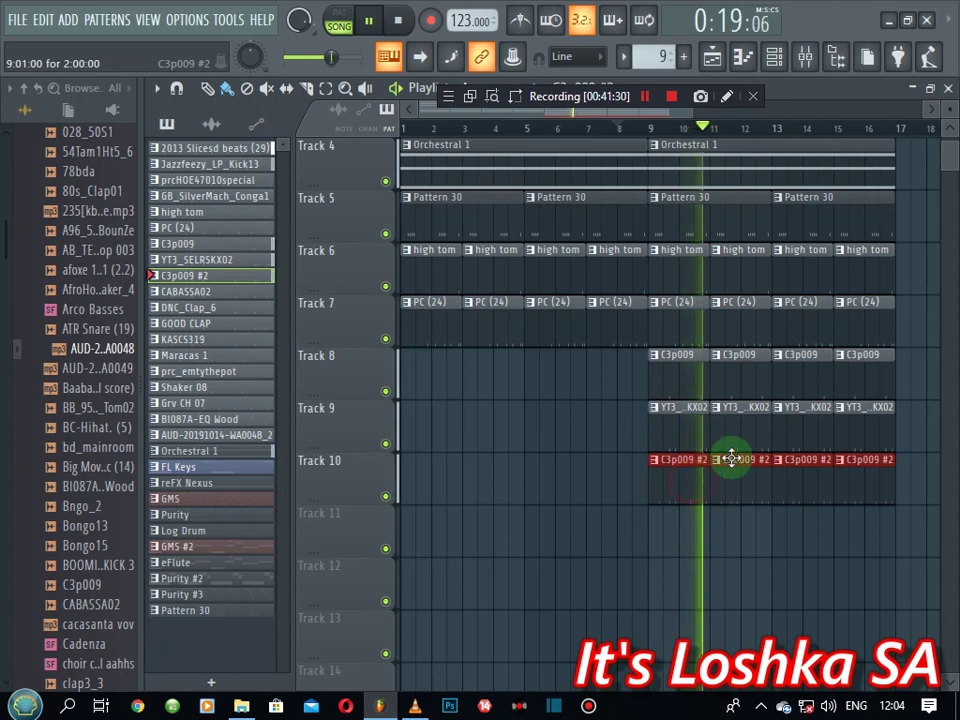
click(773, 56)
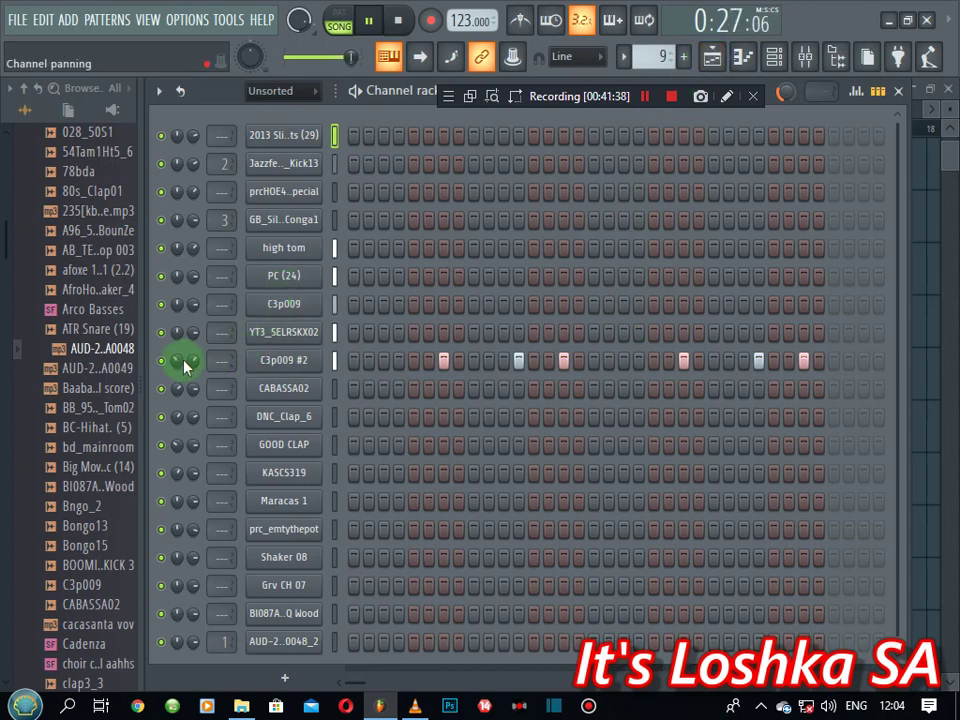
drag(193, 361, 193, 378)
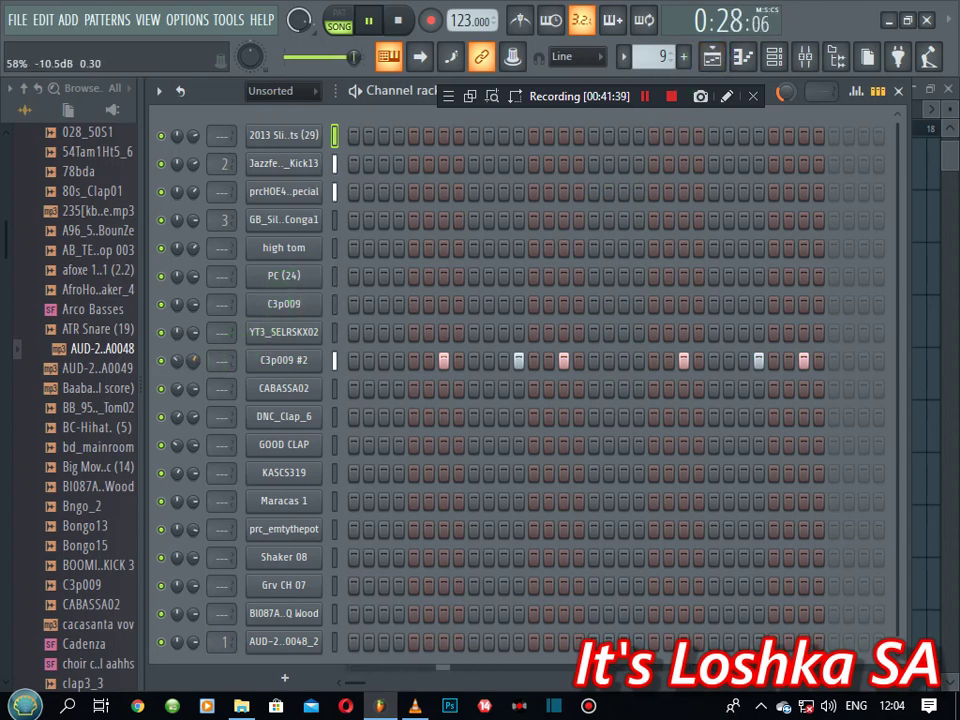
click(716, 57)
key(space)
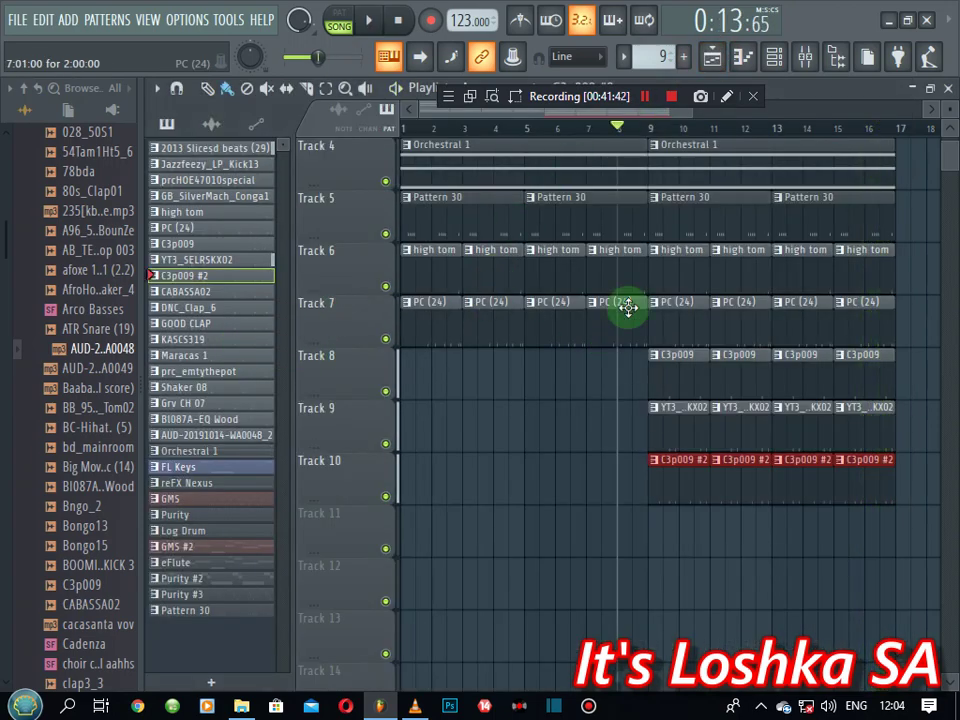
- Fill Track 11 with Maracas 1 clips over bars 1 to 16 and Track 12 with Shaker 08 clips over bars 9 to 16
scroll(660, 138, down, 3)
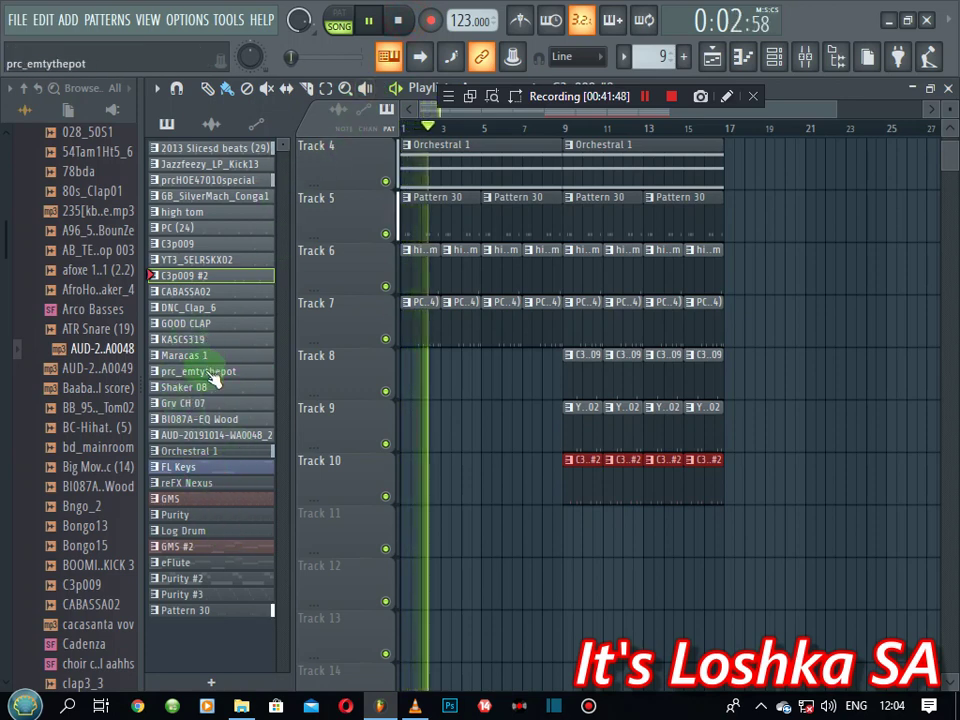
click(190, 356)
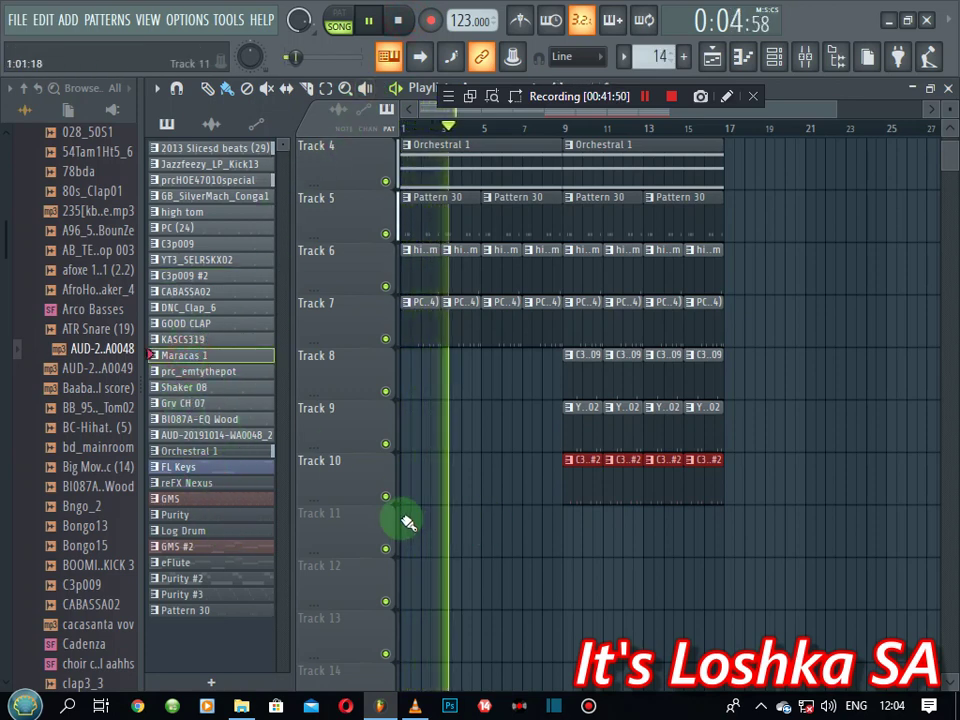
drag(407, 521, 677, 527)
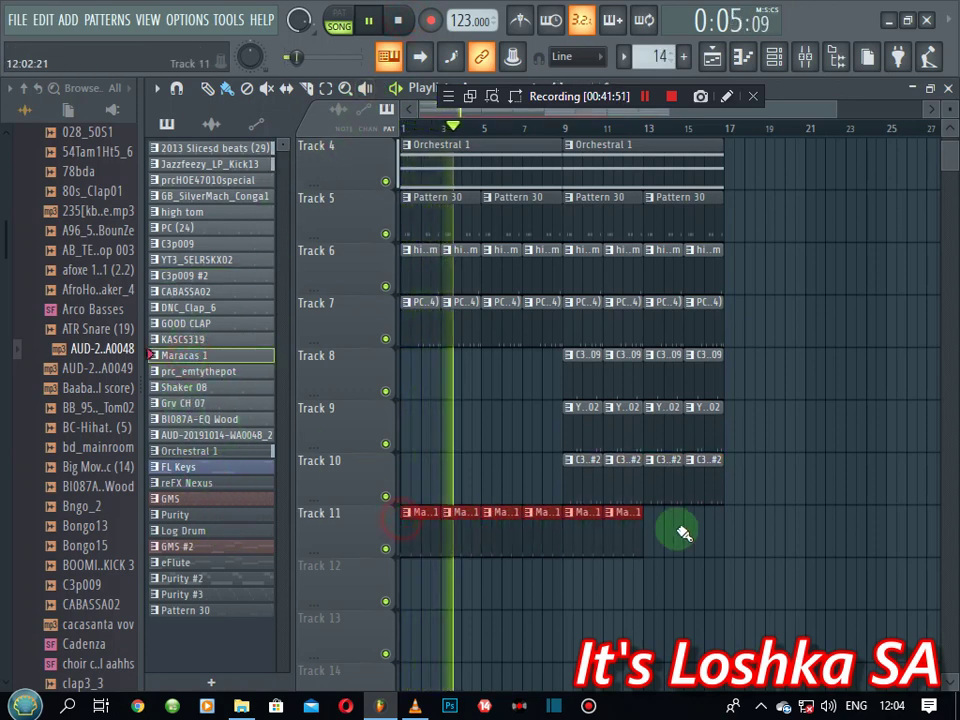
click(205, 386)
mouse_move(570, 580)
mouse_down()
mouse_move(681, 596)
mouse_move(725, 585)
mouse_up()
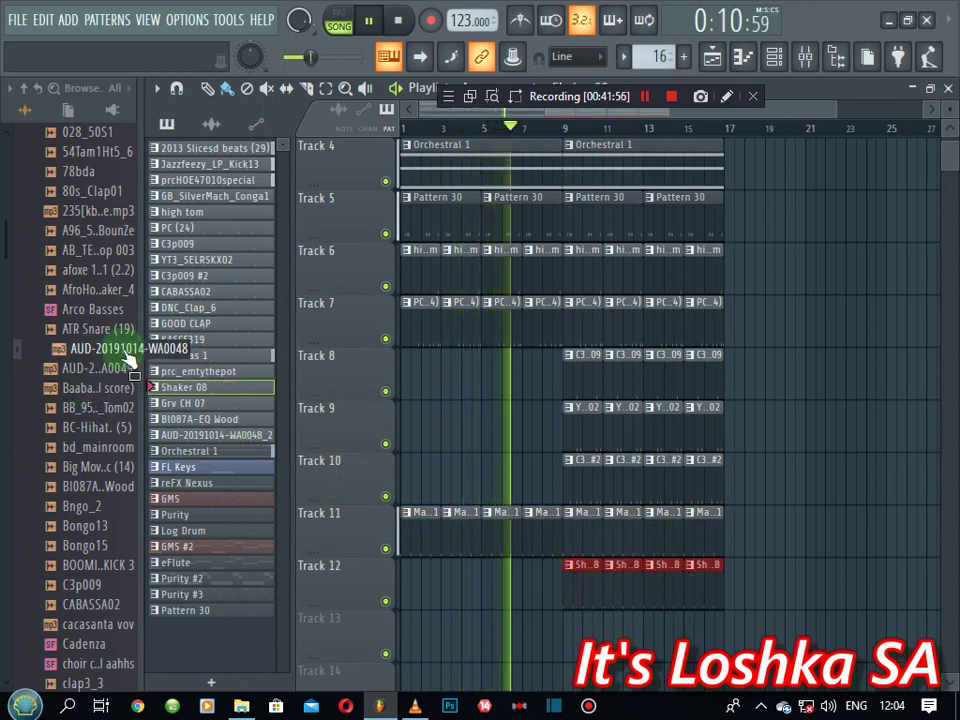
- Fill Track 13 with Grv CH 07 clips from bar 9 through bar 16
click(200, 403)
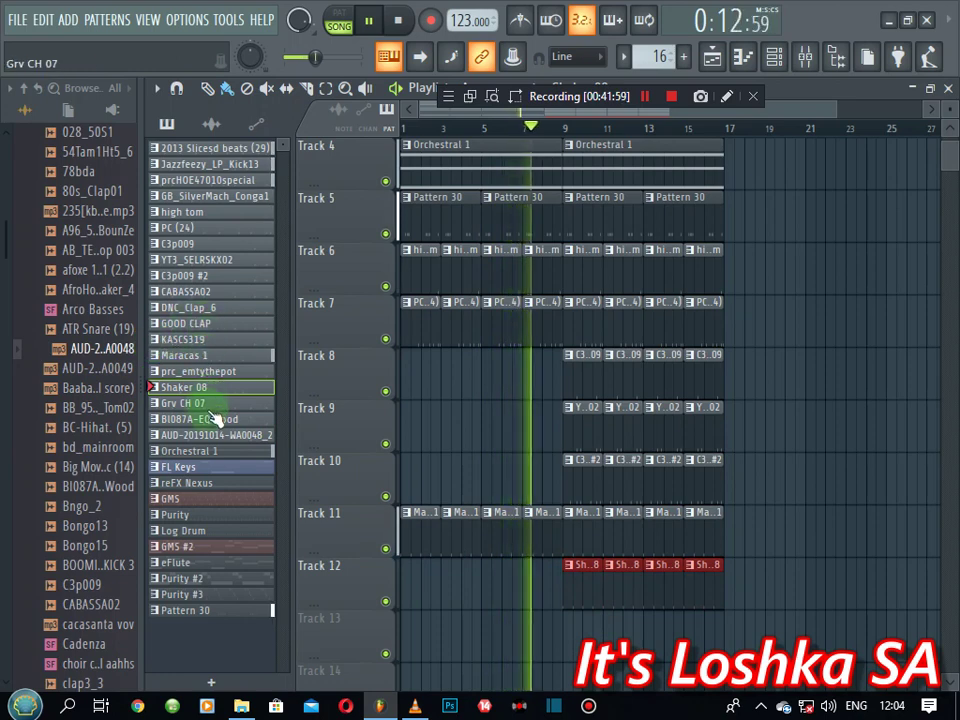
scroll(553, 462, down, 3)
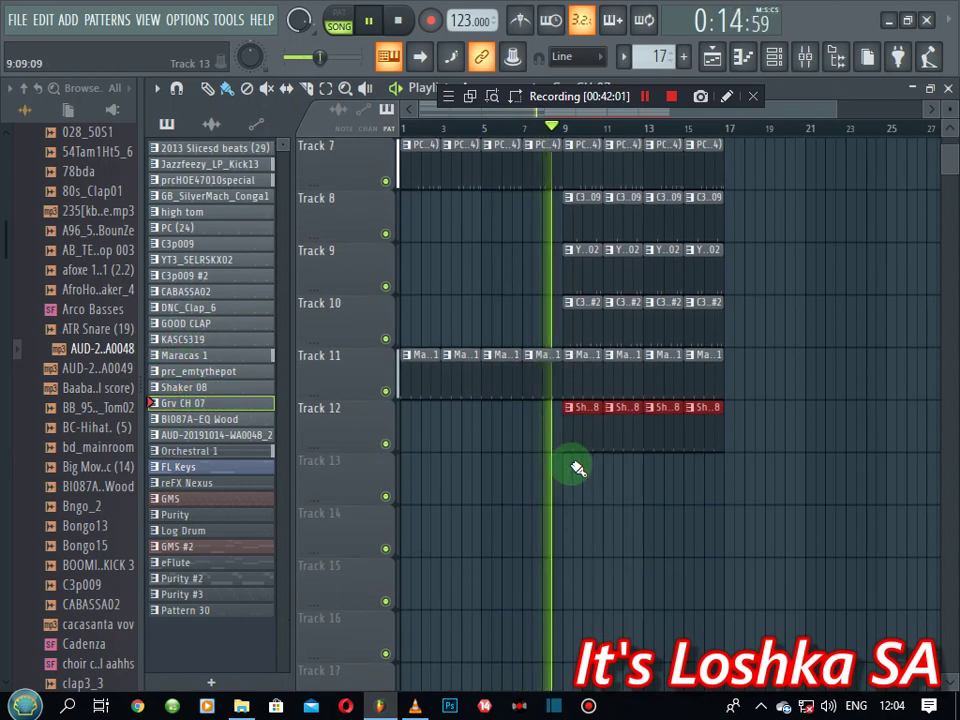
drag(568, 467, 697, 490)
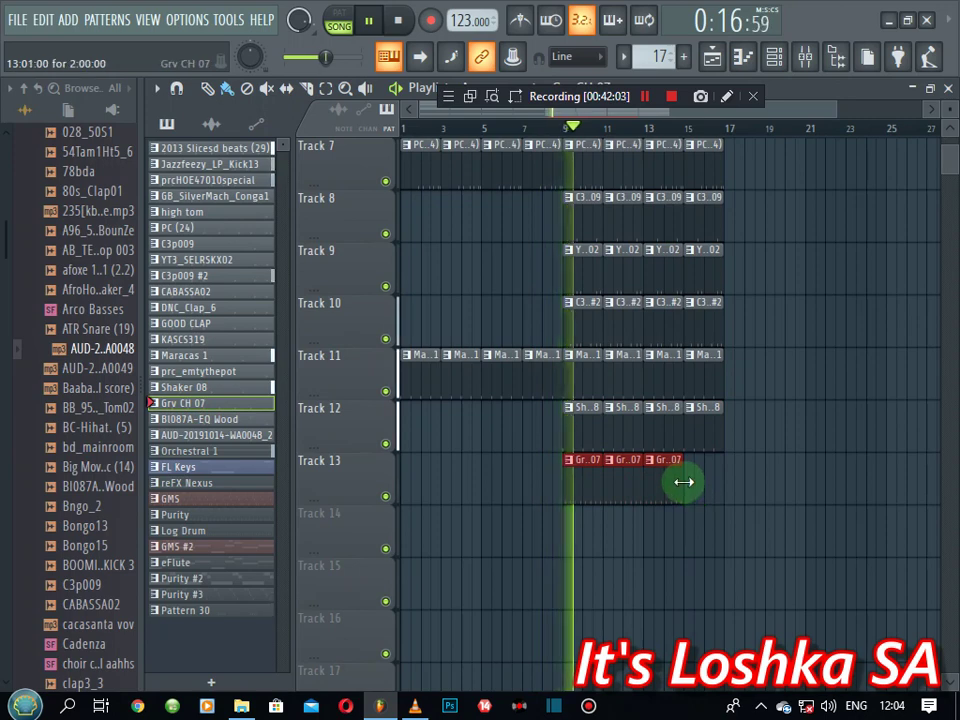
click(688, 481)
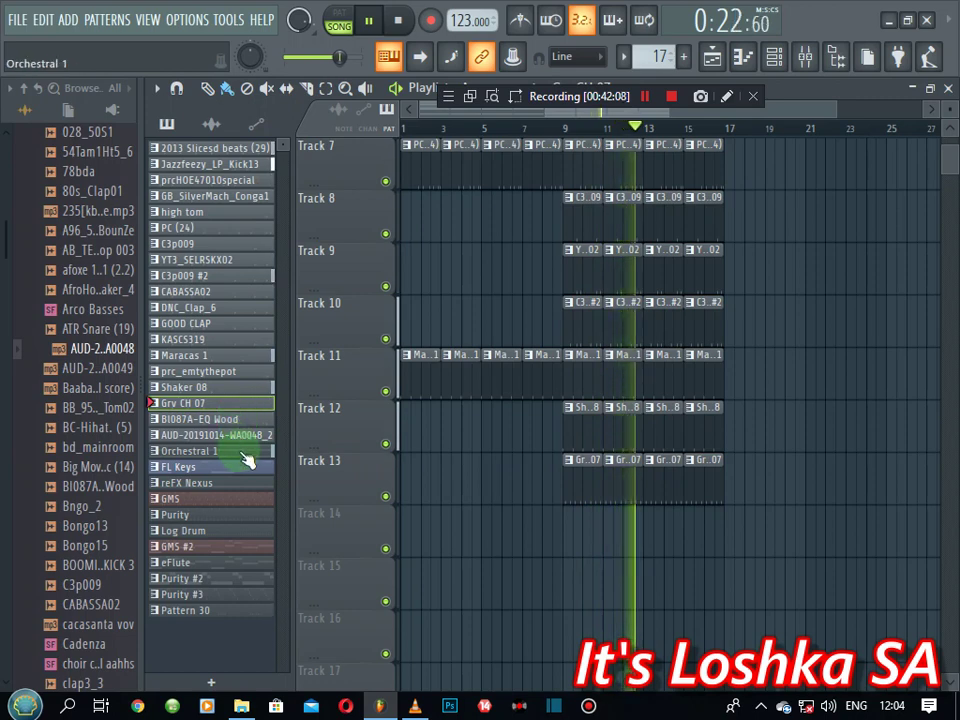
- Stop playback and place two eight-bar reFX Nexus clips on Track 14, covering bars 1 to 16
click(227, 486)
key(space)
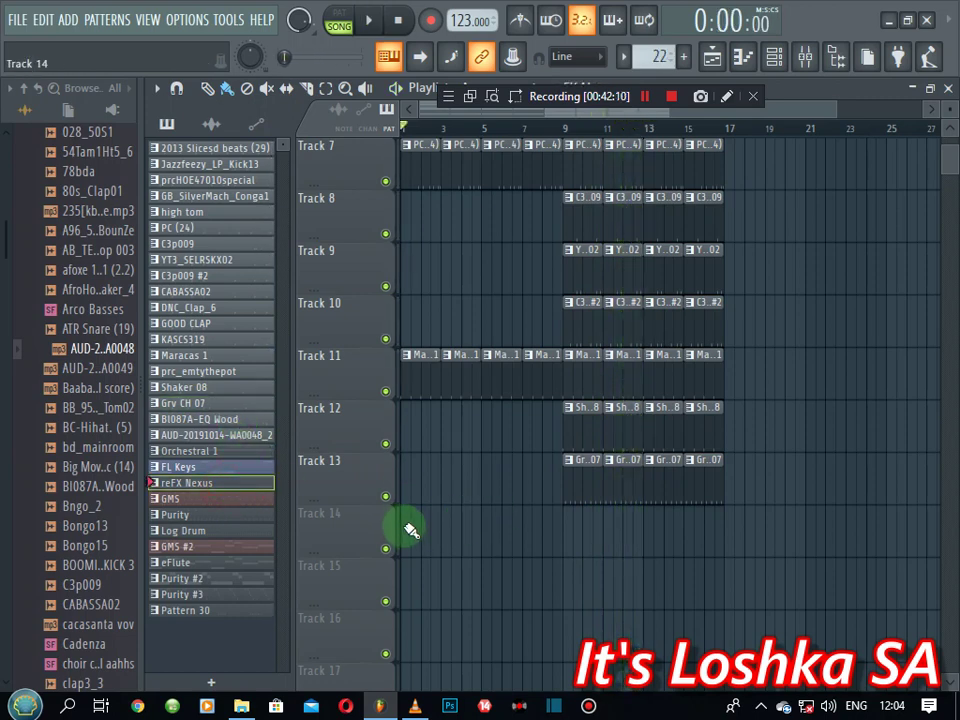
drag(410, 527, 675, 529)
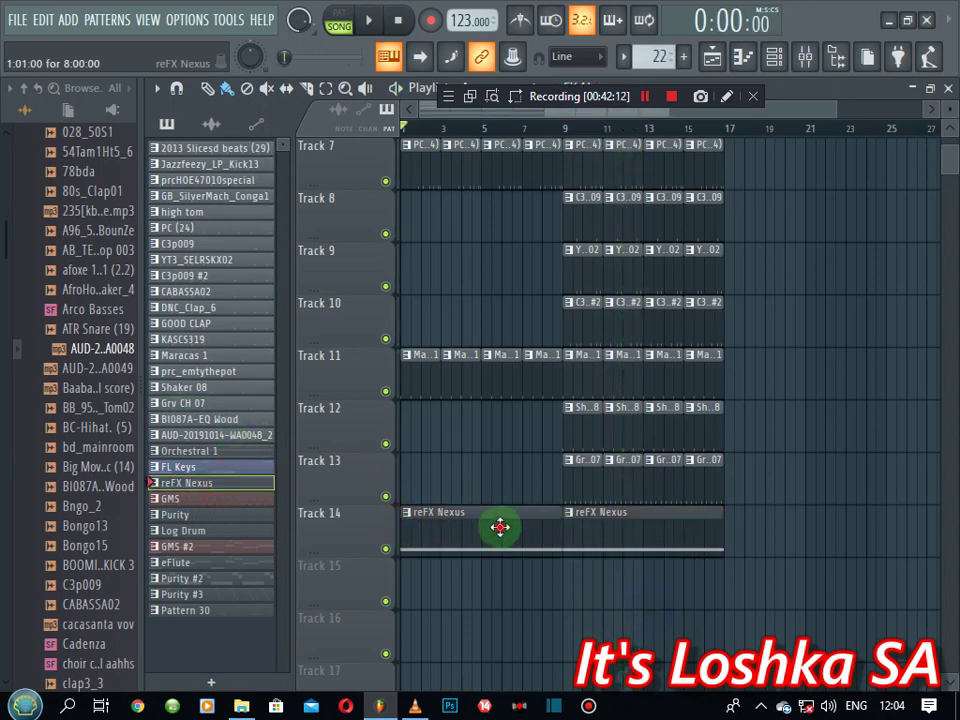
- Copy the current volume value of the reFX Nexus channel in the channel rack
click(743, 57)
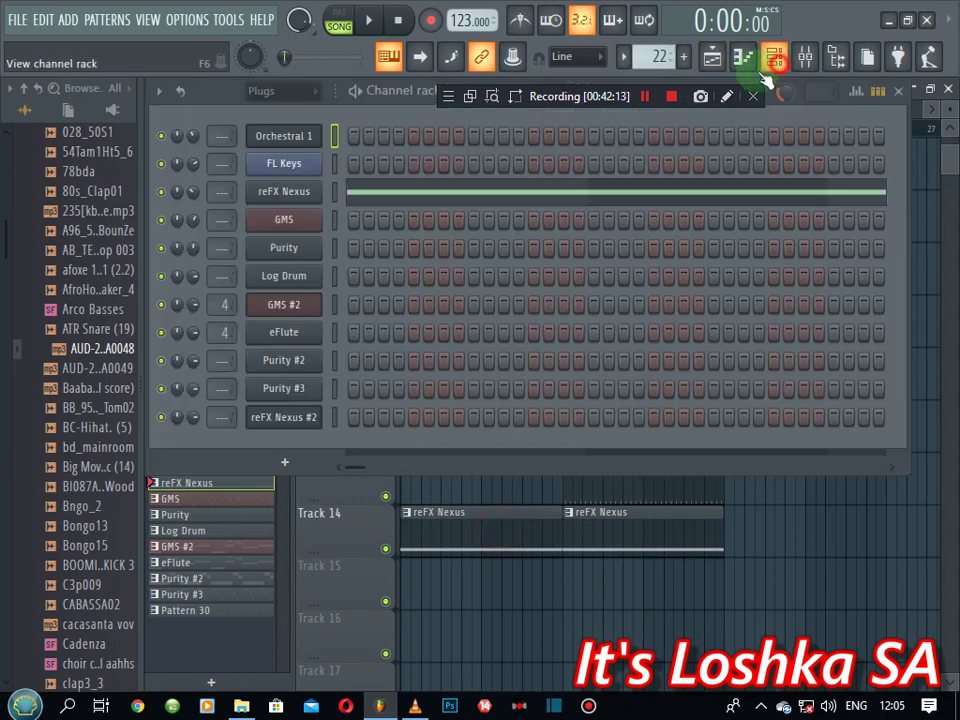
right_click(193, 196)
click(234, 397)
- Create a channel volume automation clip for reFX Nexus, lower its start point near zero for a fade-in, and play the song
right_click(194, 196)
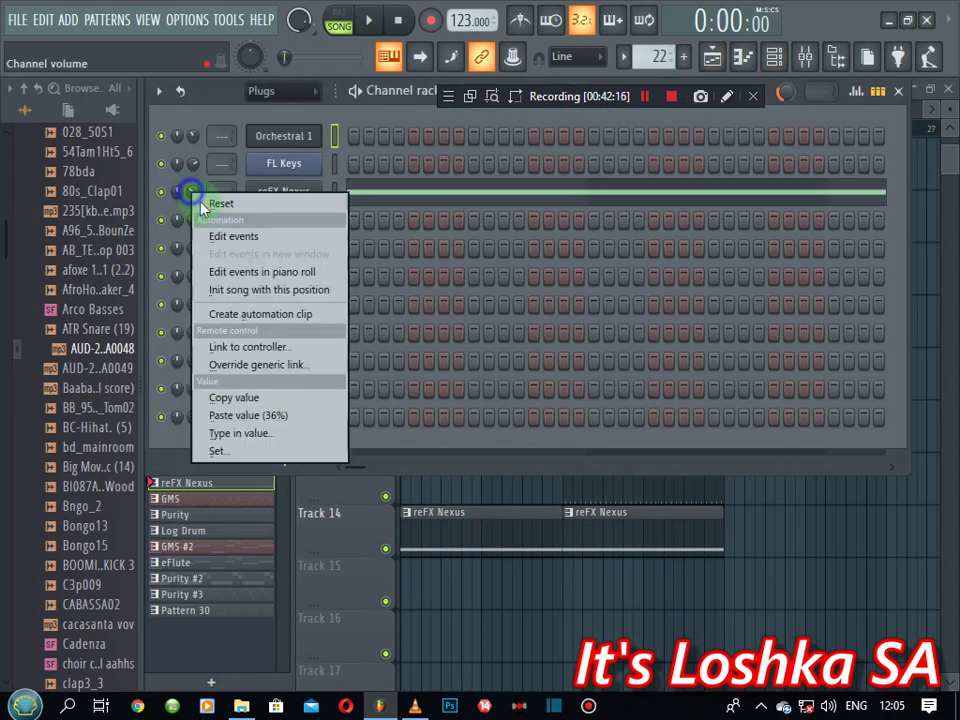
click(258, 314)
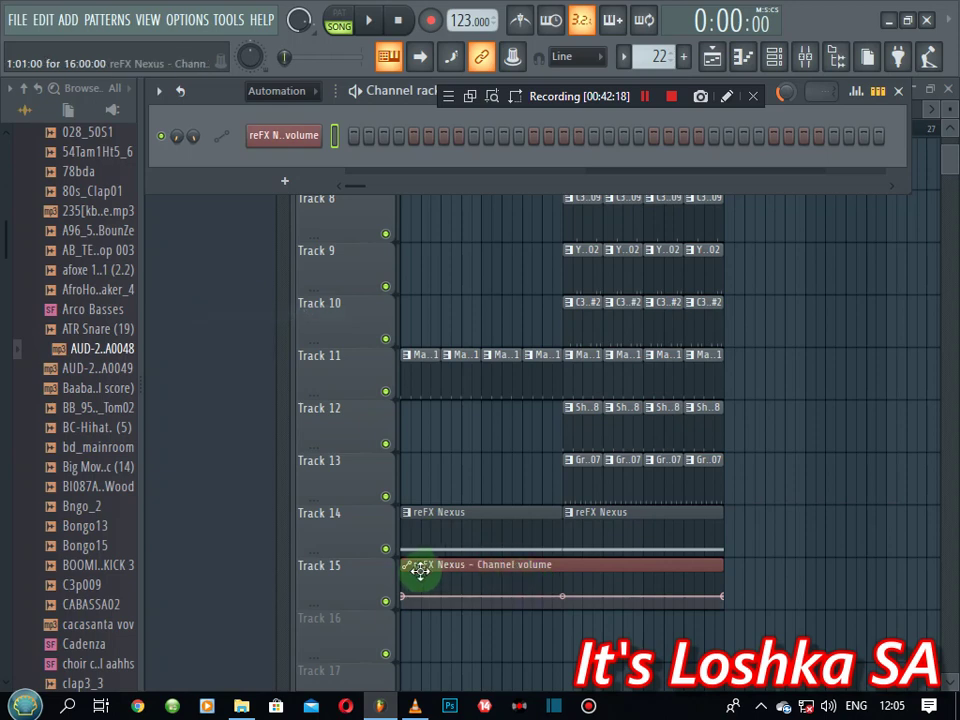
drag(405, 596, 403, 608)
key(space)
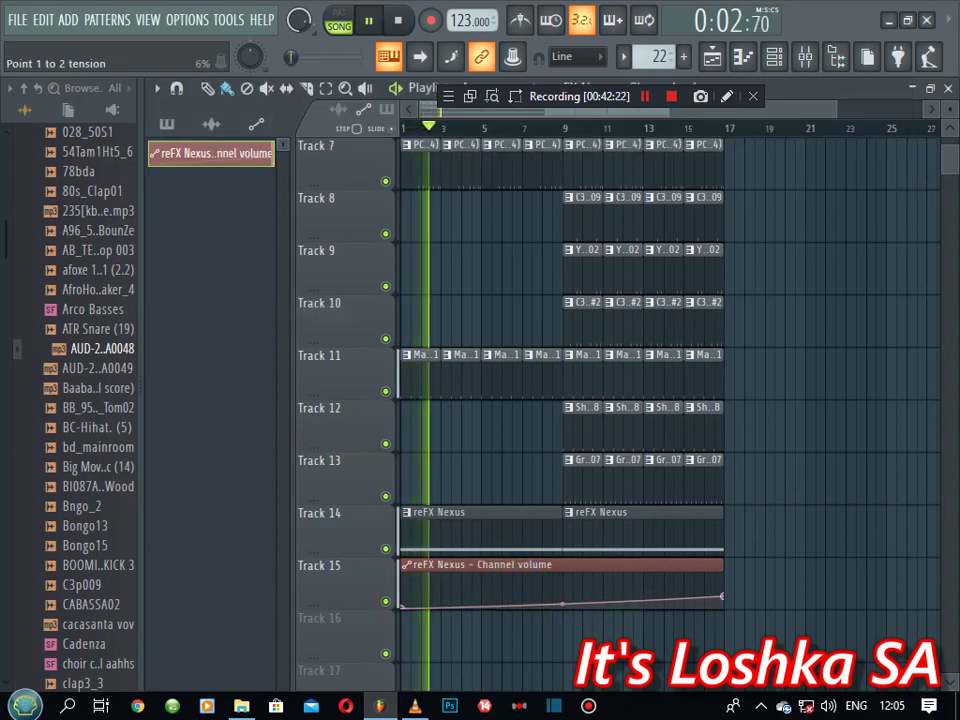
- Select the pattern clips in bars 9 to 17 on Tracks 1 to 14 and duplicate them three times, up to bar 41
drag(761, 503, 573, 100)
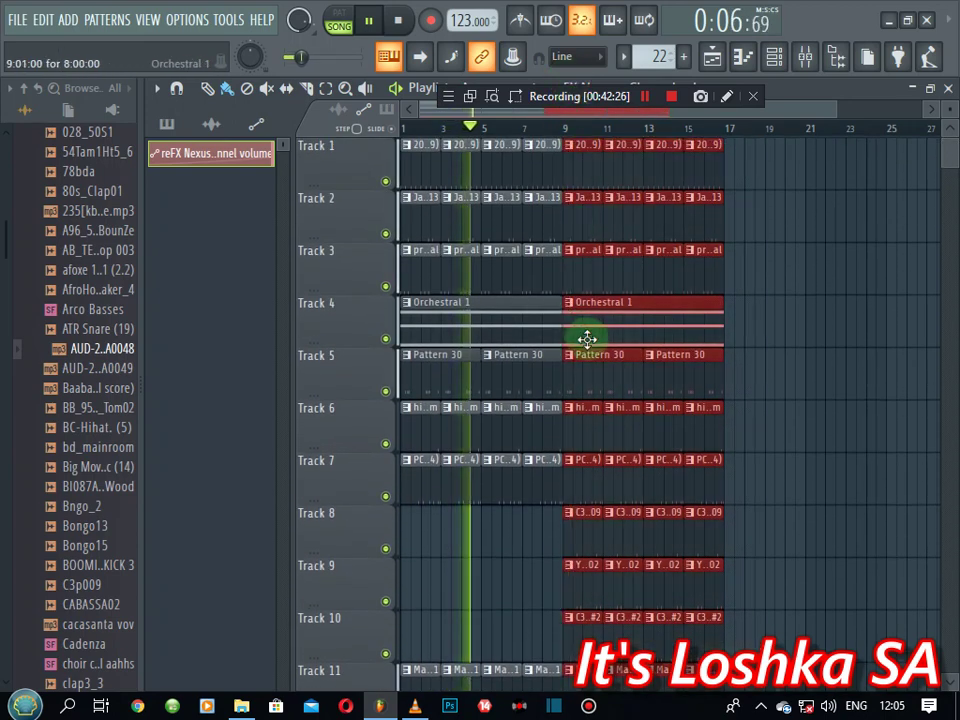
scroll(775, 445, down, 5)
drag(778, 453, 585, 564)
key(ctrl+b)
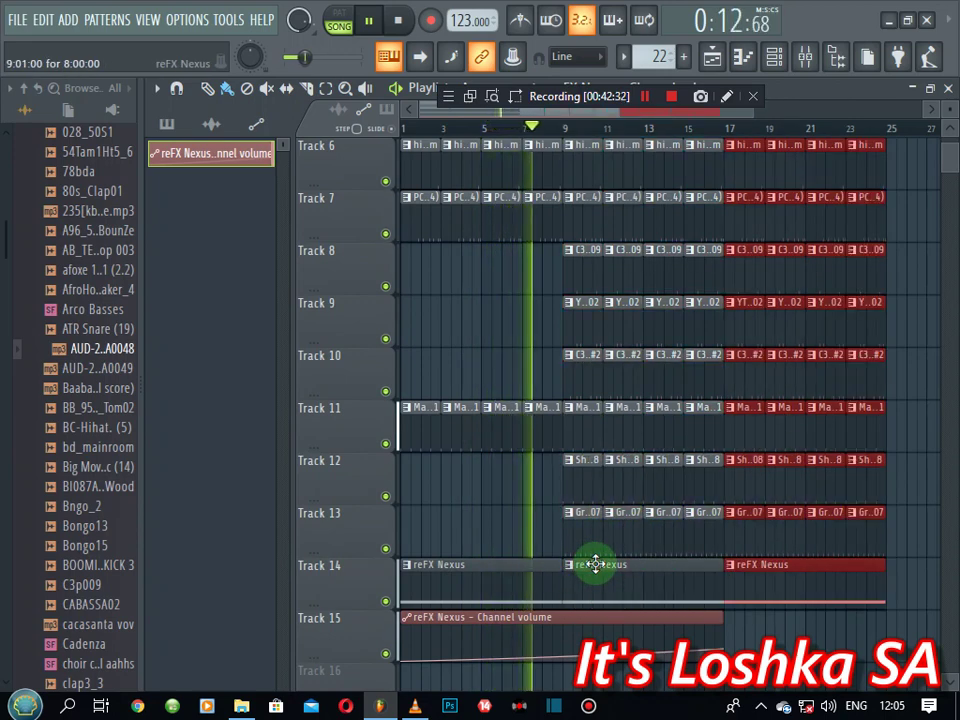
key(ctrl+b)
key(ctrl+b)
scroll(512, 138, down, 2)
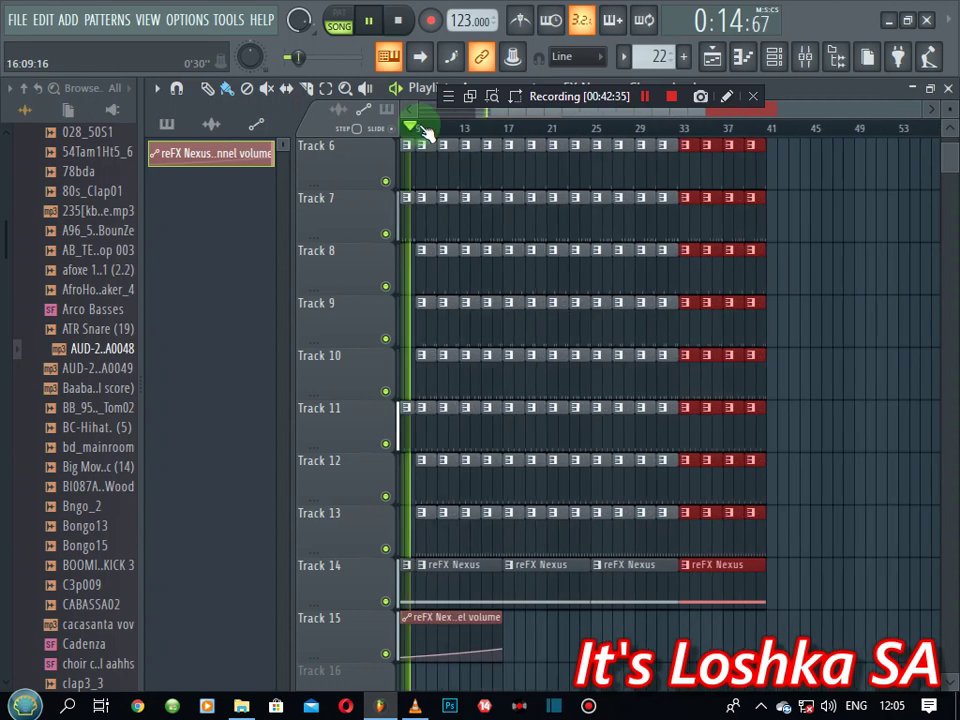
- Paint the KASCS319 pattern on Track 16 and the GOOD CLAP pattern on Track 15 from bar 25 to bar 41
click(180, 121)
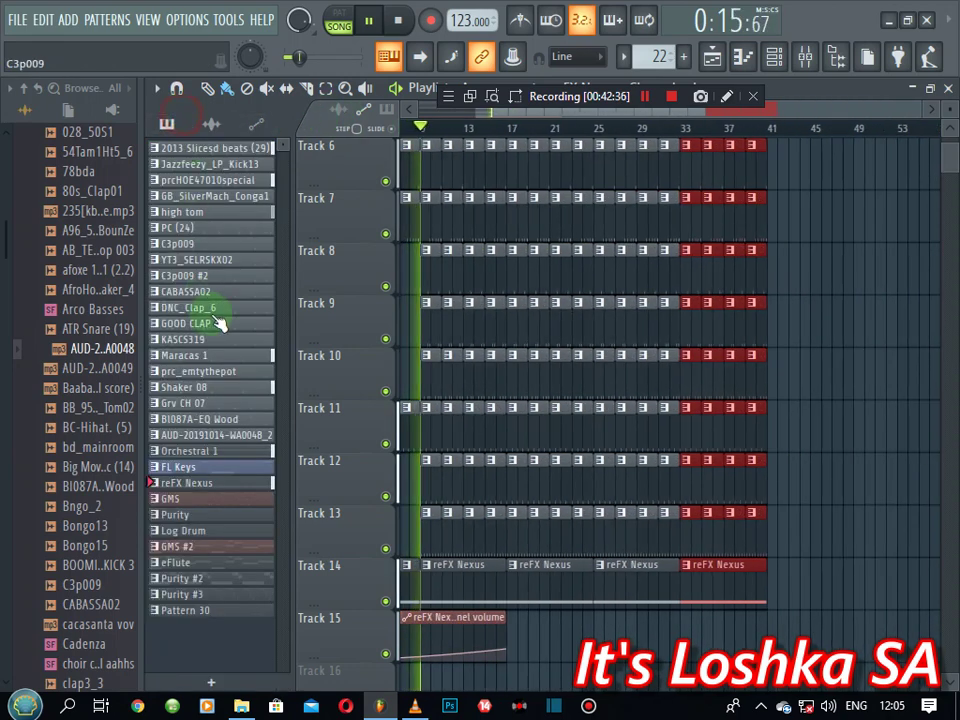
click(215, 341)
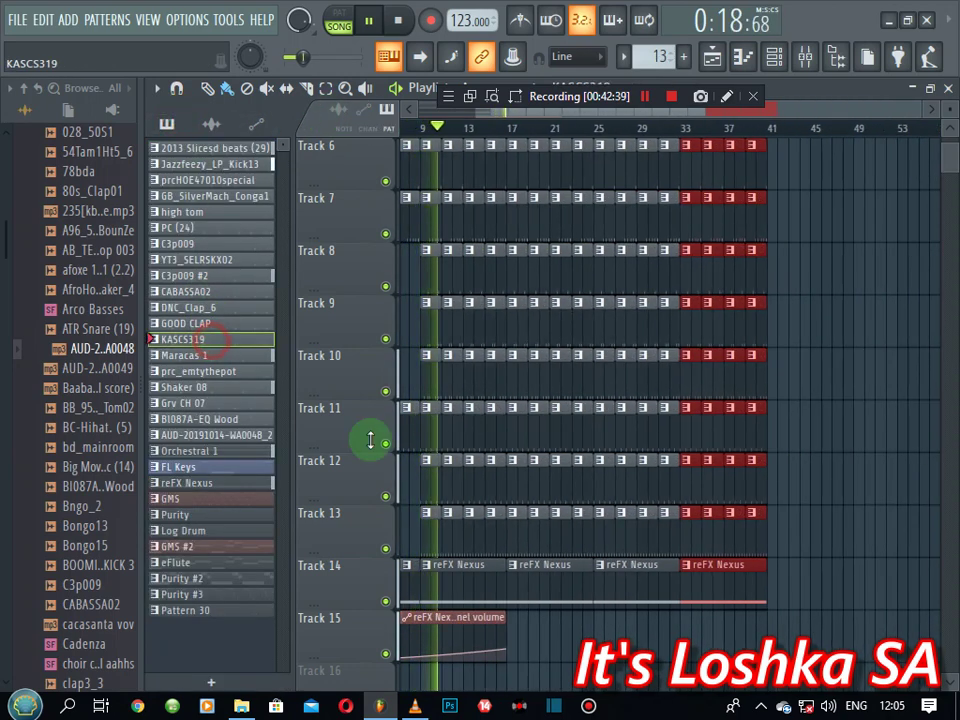
scroll(508, 516, down, 3)
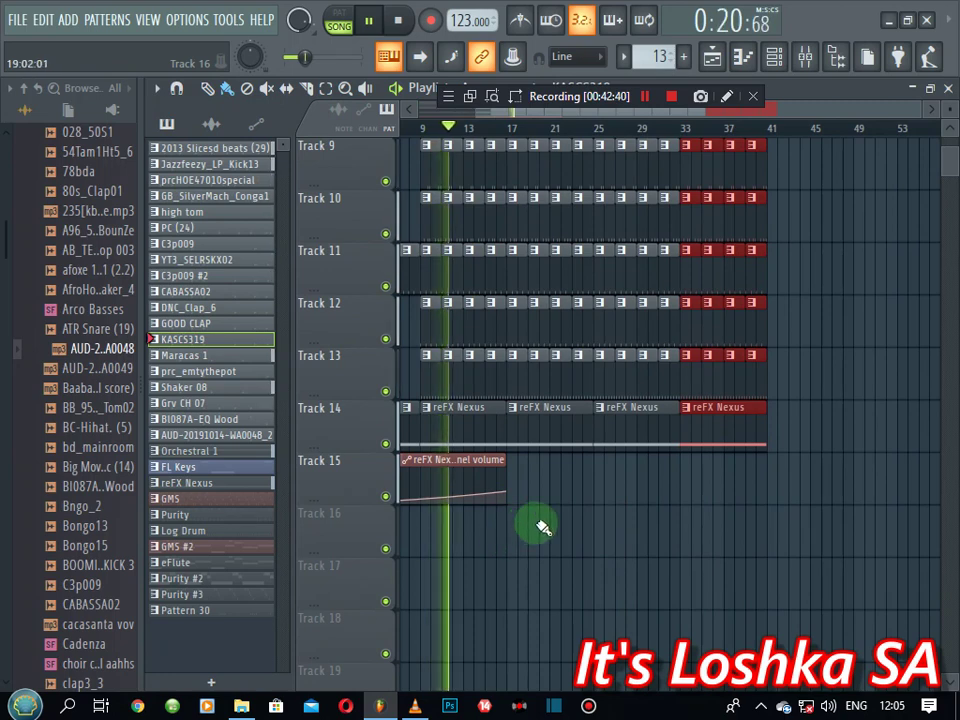
click(594, 526)
drag(620, 530, 750, 516)
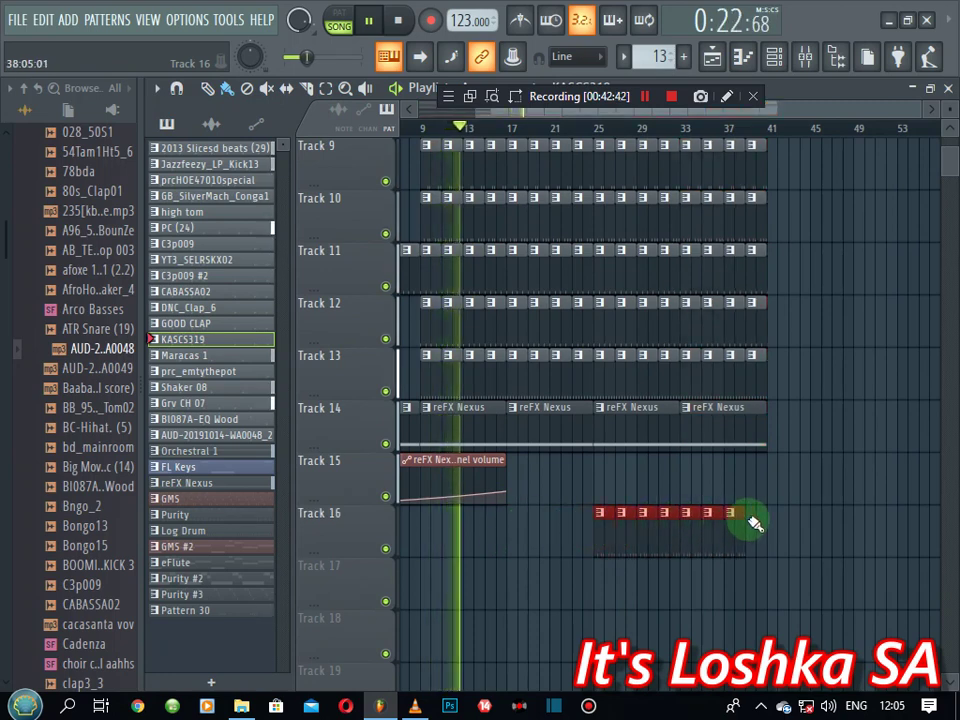
click(222, 333)
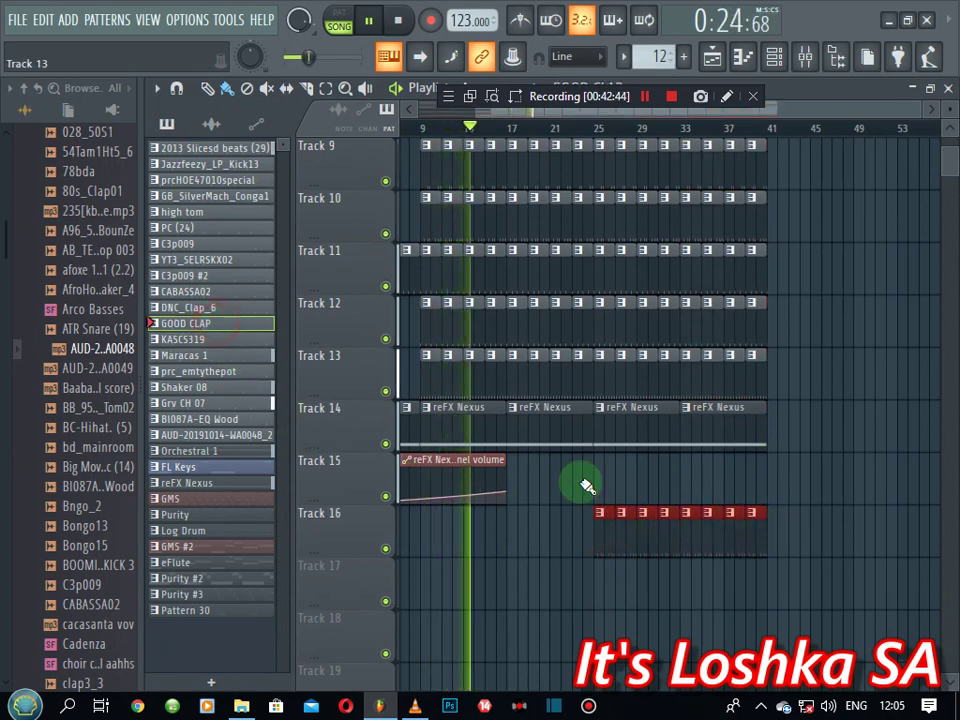
drag(602, 471, 765, 480)
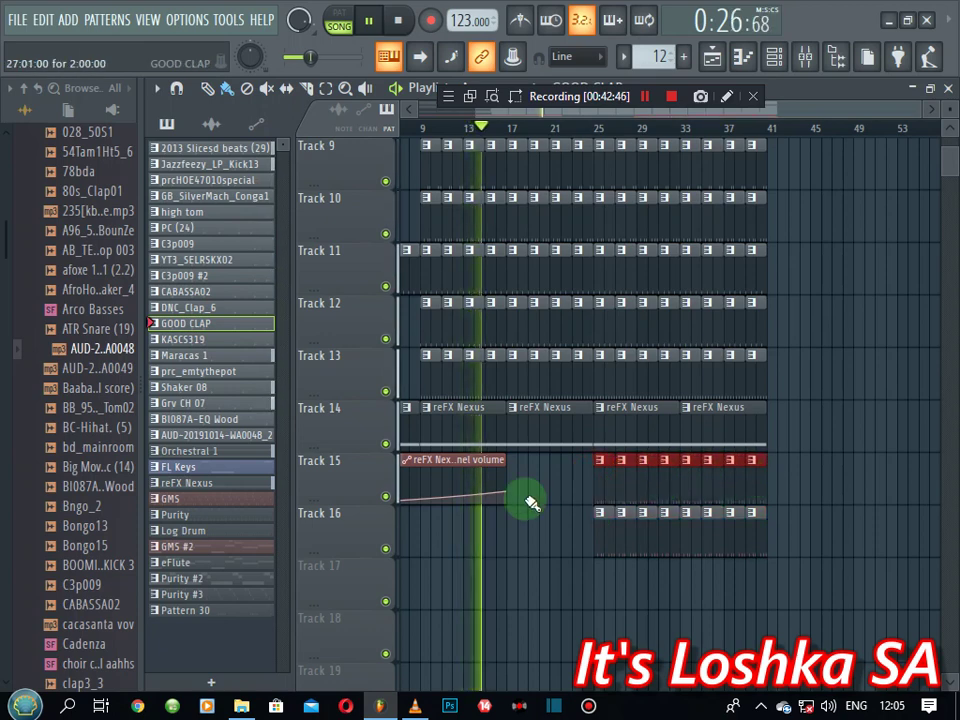
- Extend the reFX Nexus volume automation clip to bar 25 and paste the copied 36% value into its end point
drag(506, 497, 592, 490)
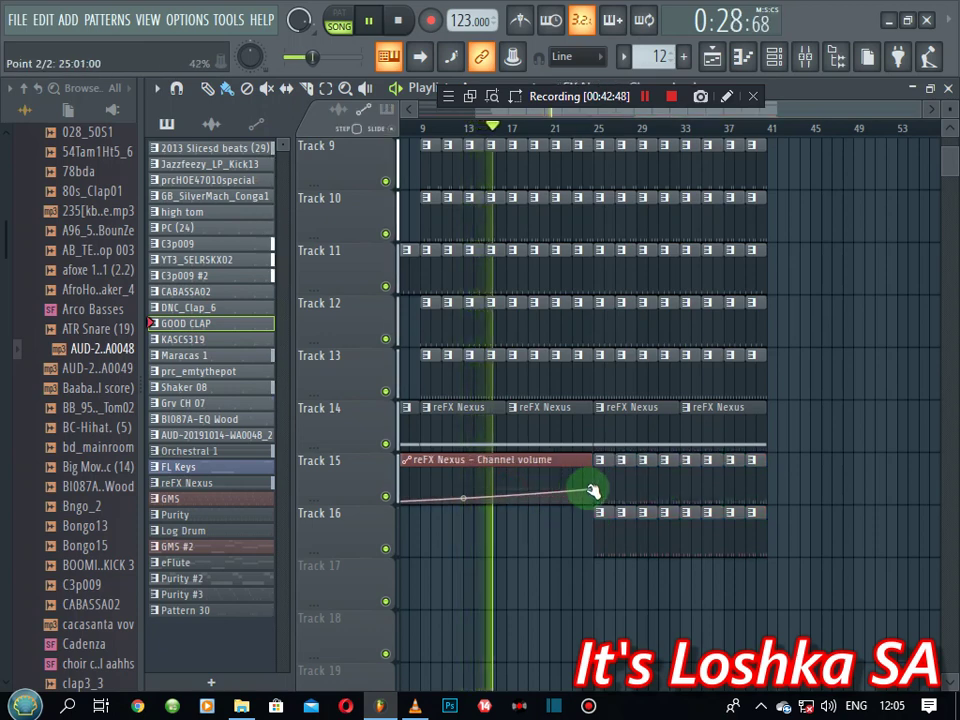
right_click(594, 492)
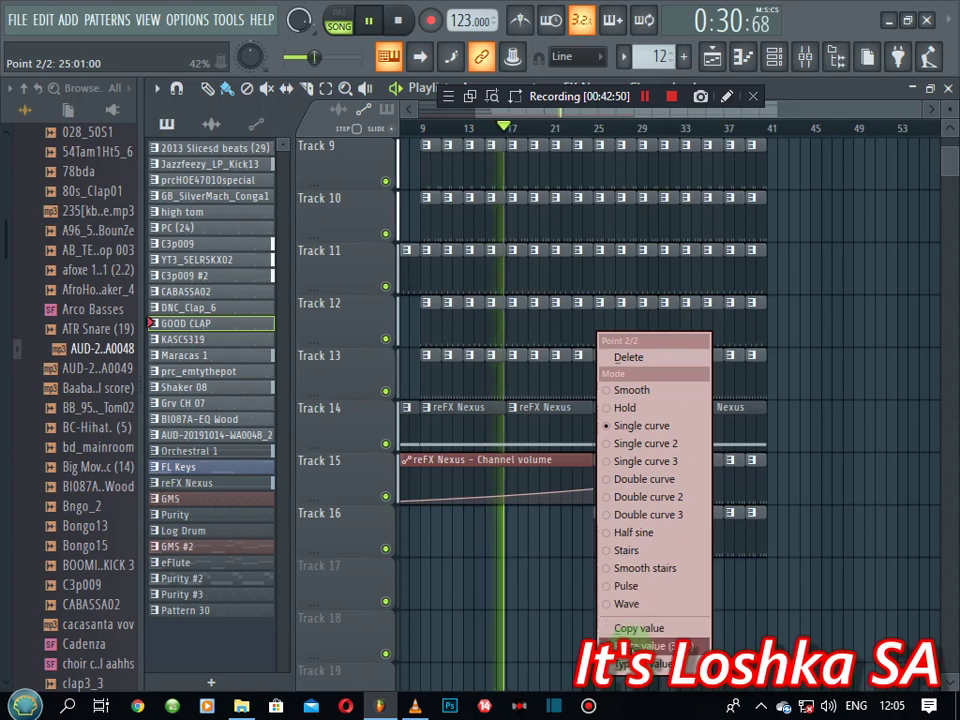
click(614, 620)
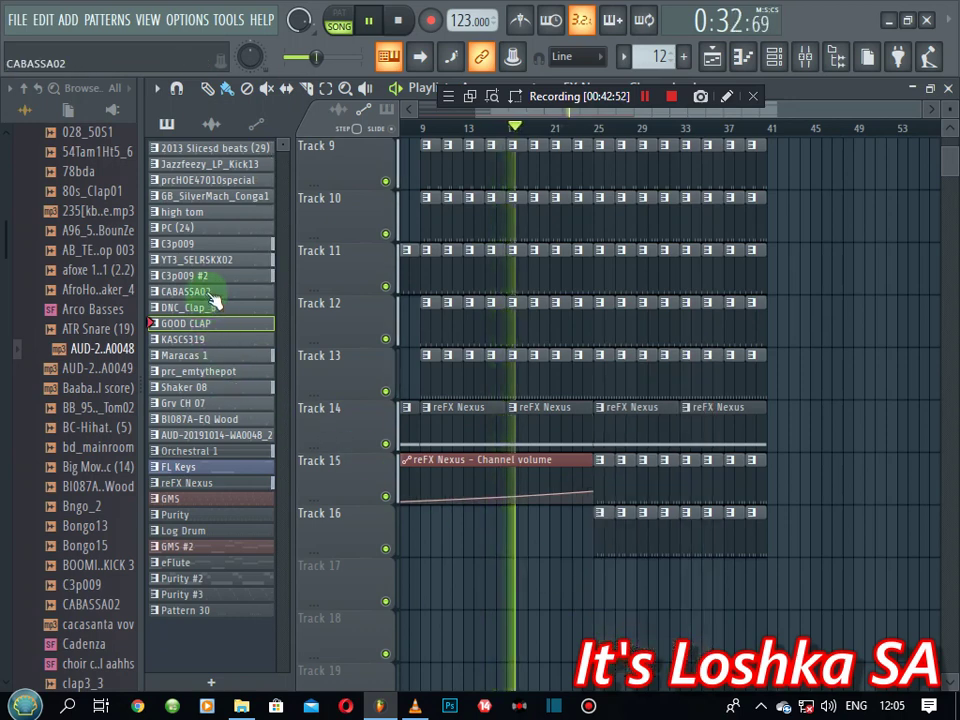
- Paint the prc_emtythepot pattern on Track 17 from bar 25 to bar 41 and place an FL Keys clip on Track 18 at bar 25
click(205, 371)
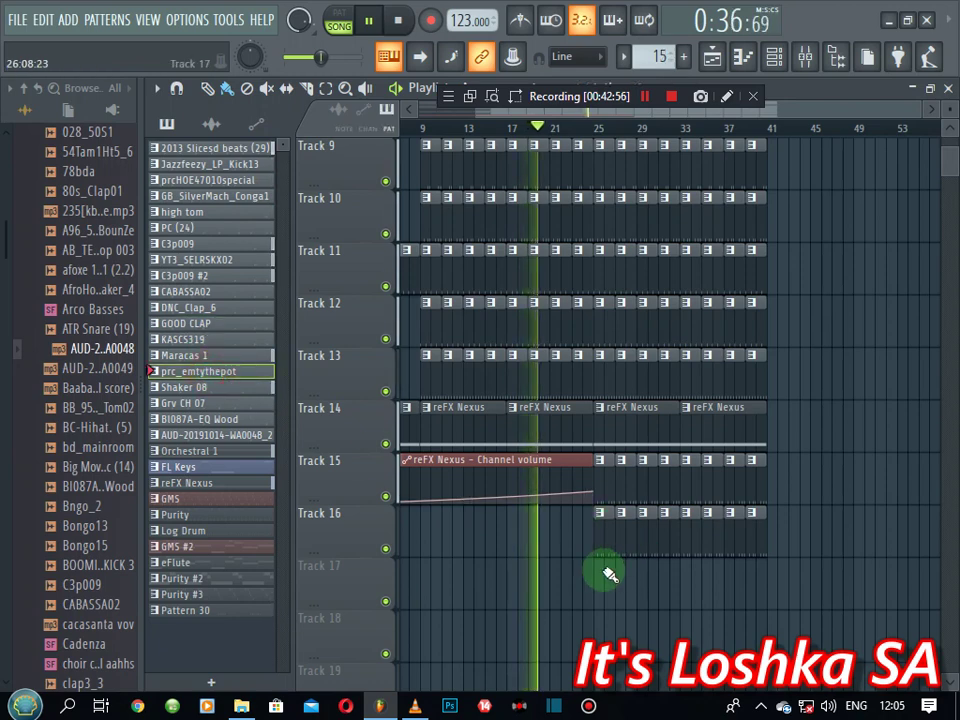
drag(598, 566, 765, 566)
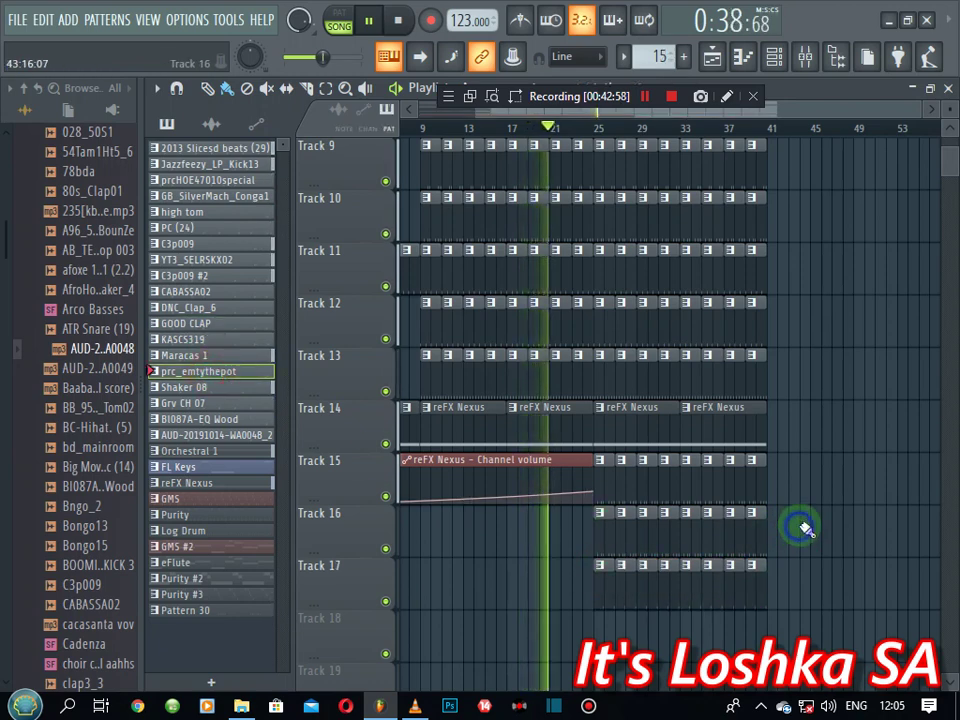
click(247, 420)
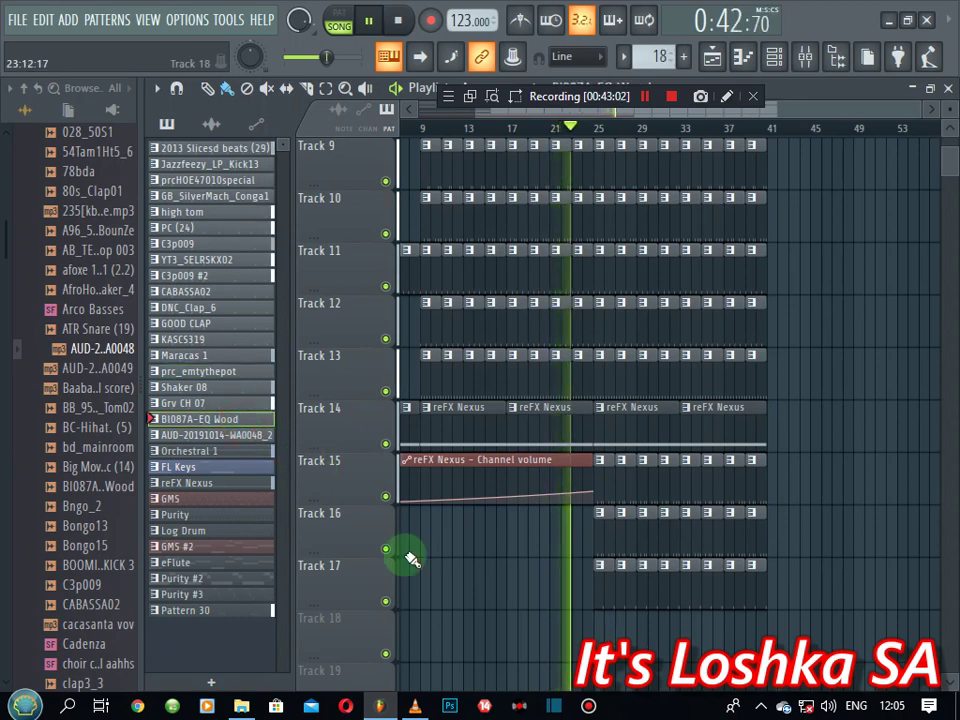
click(220, 498)
scroll(582, 528, down, 3)
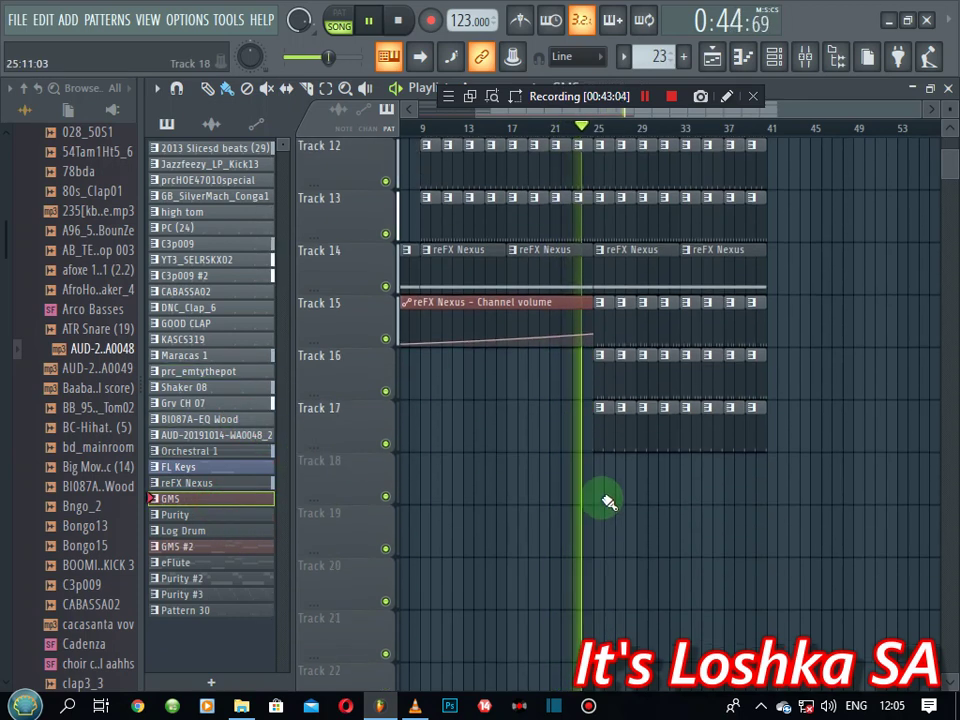
click(246, 468)
click(600, 476)
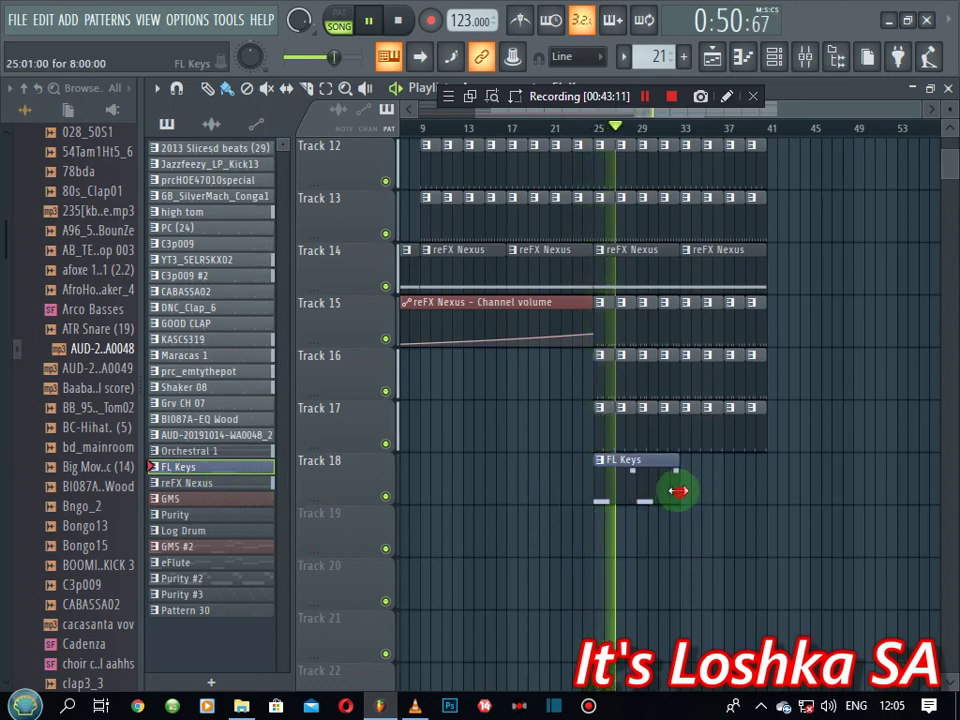
- Change the FL Keys clip on Track 18 to a two-bar clip at bar 1 and restart playback from the beginning
drag(678, 490, 285, 484)
key(space)
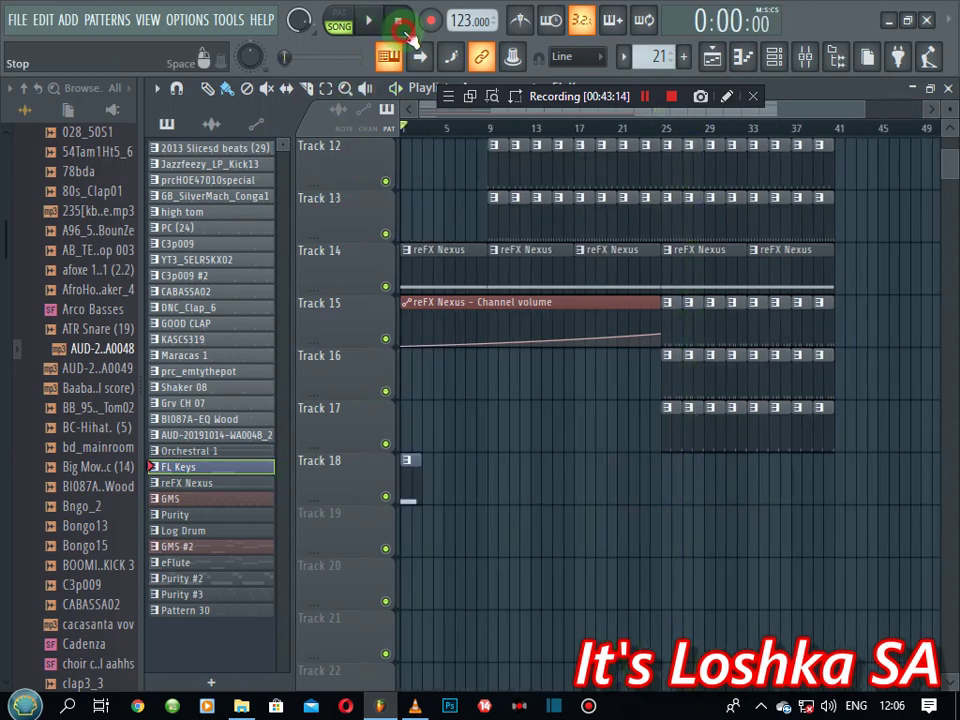
key(space)
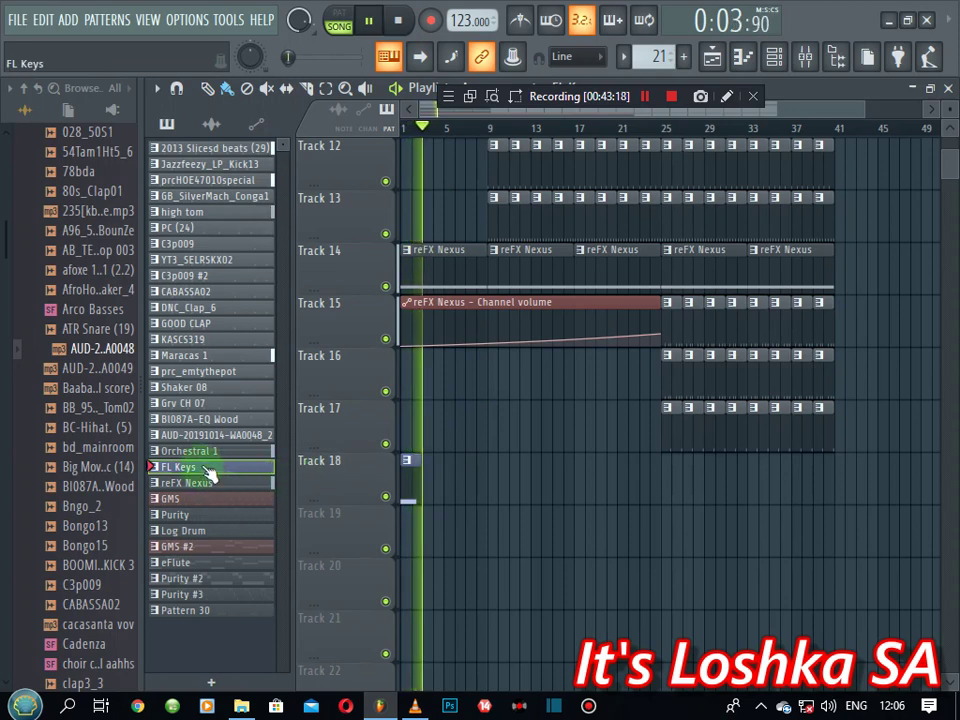
- Normalize the Maracas 1 sample, lower its channel volume to about 33%, and return to the playlist
scroll(494, 463, up, 2)
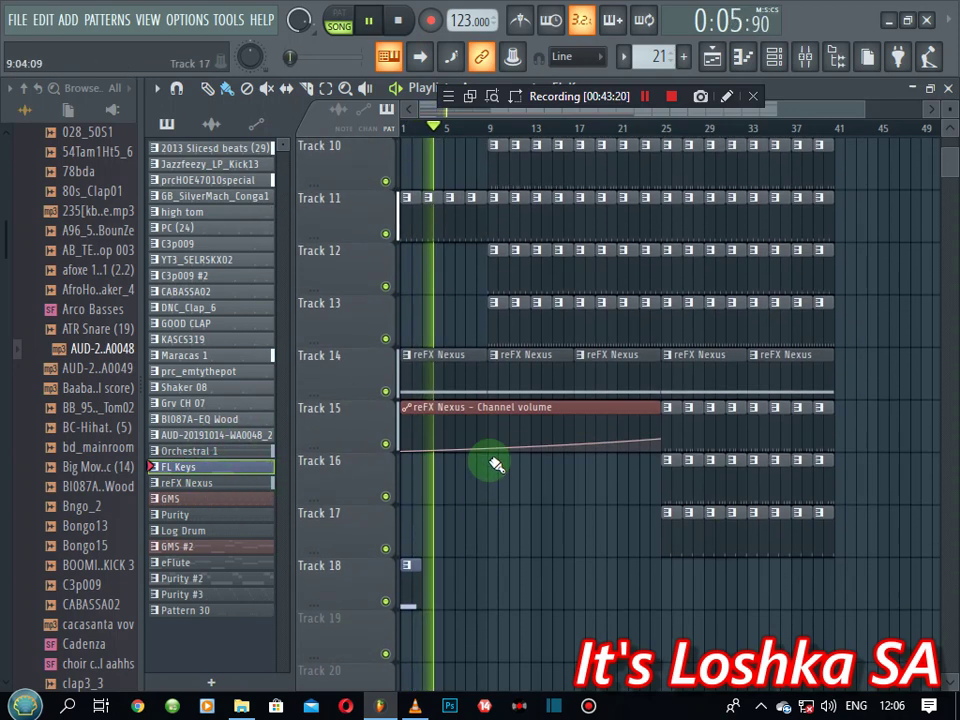
scroll(494, 463, up, 1)
click(449, 278)
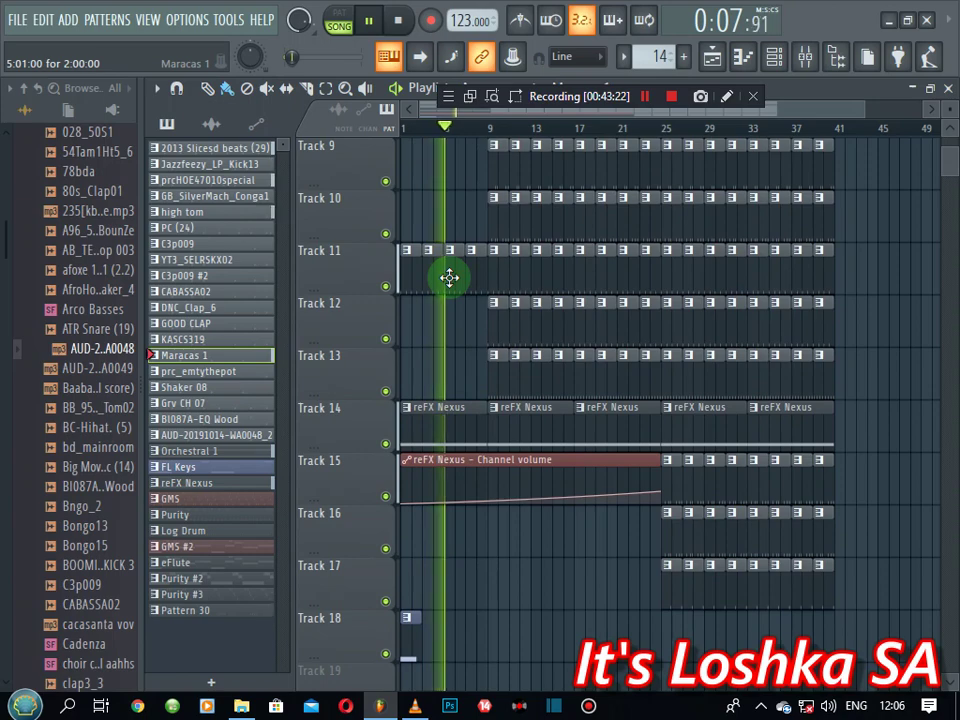
click(768, 60)
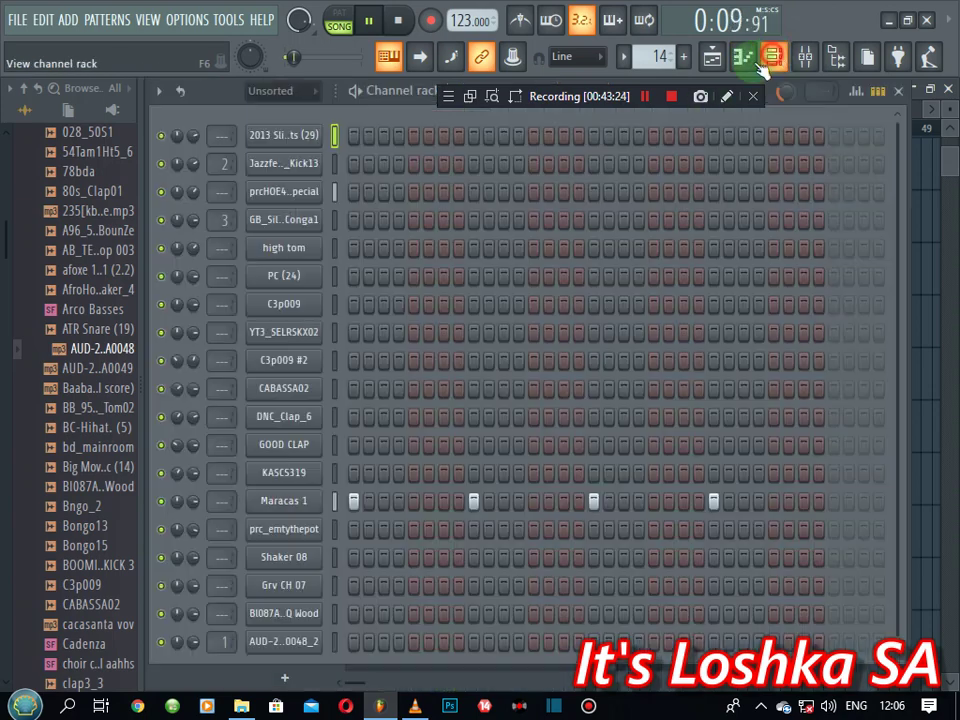
click(310, 498)
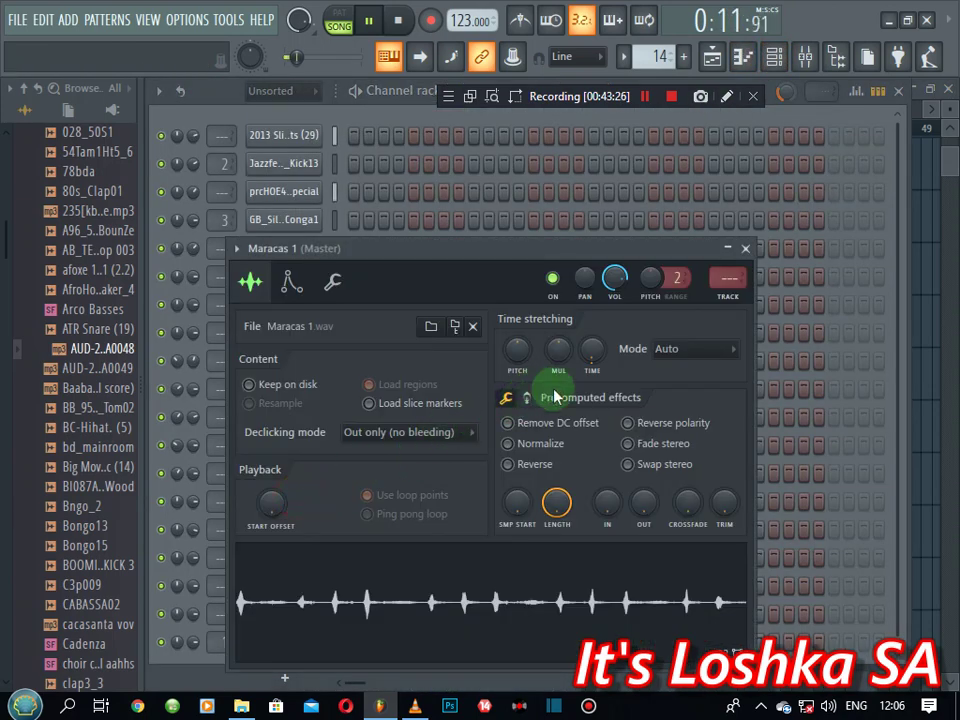
click(528, 442)
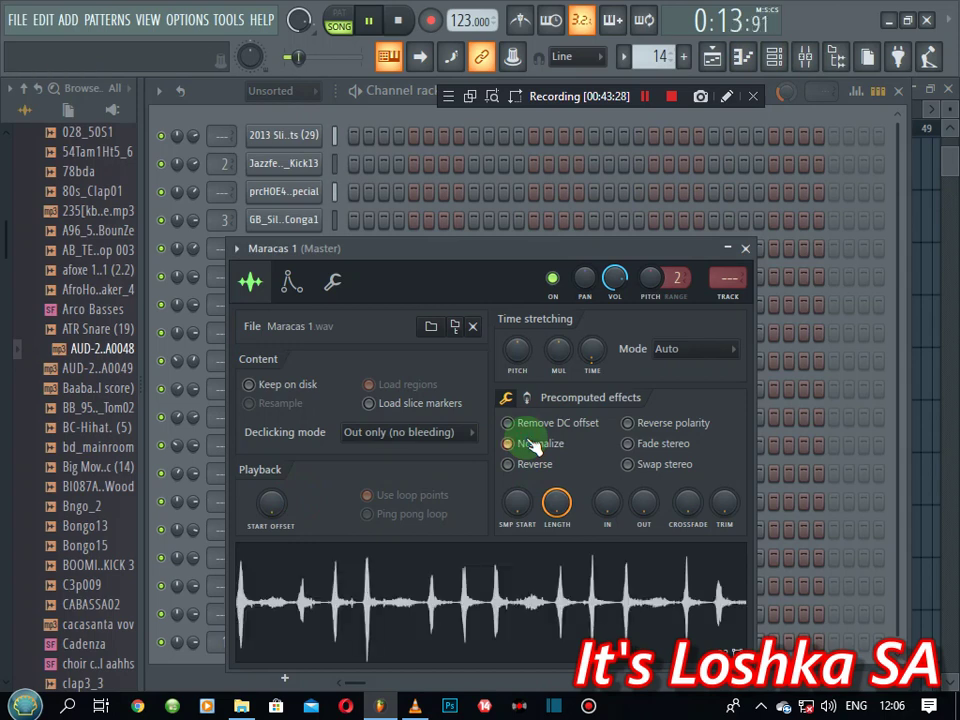
click(613, 278)
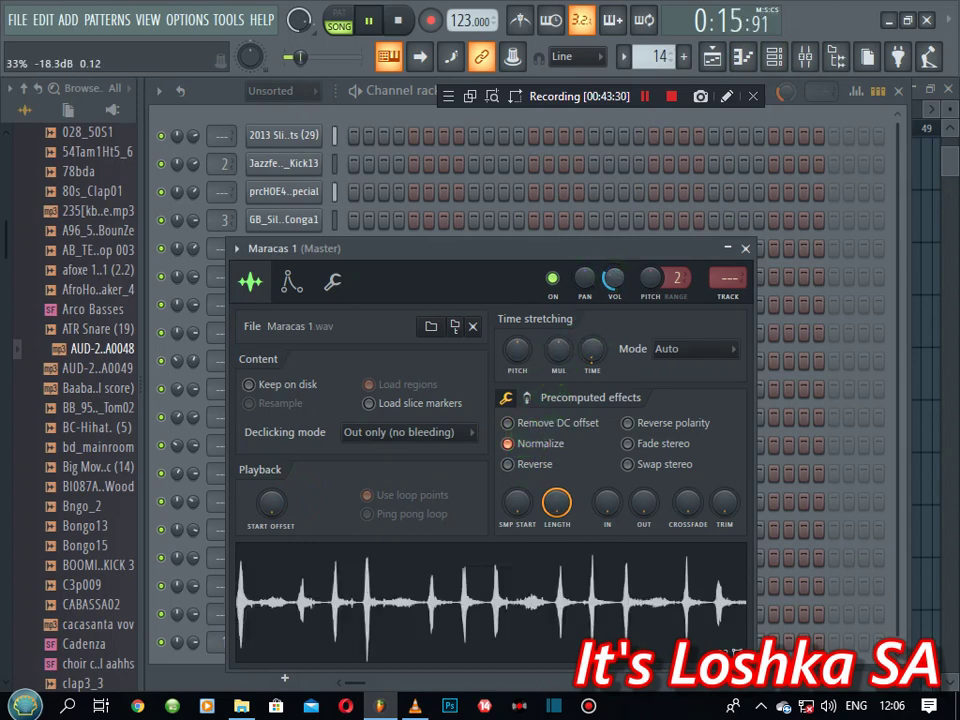
click(741, 248)
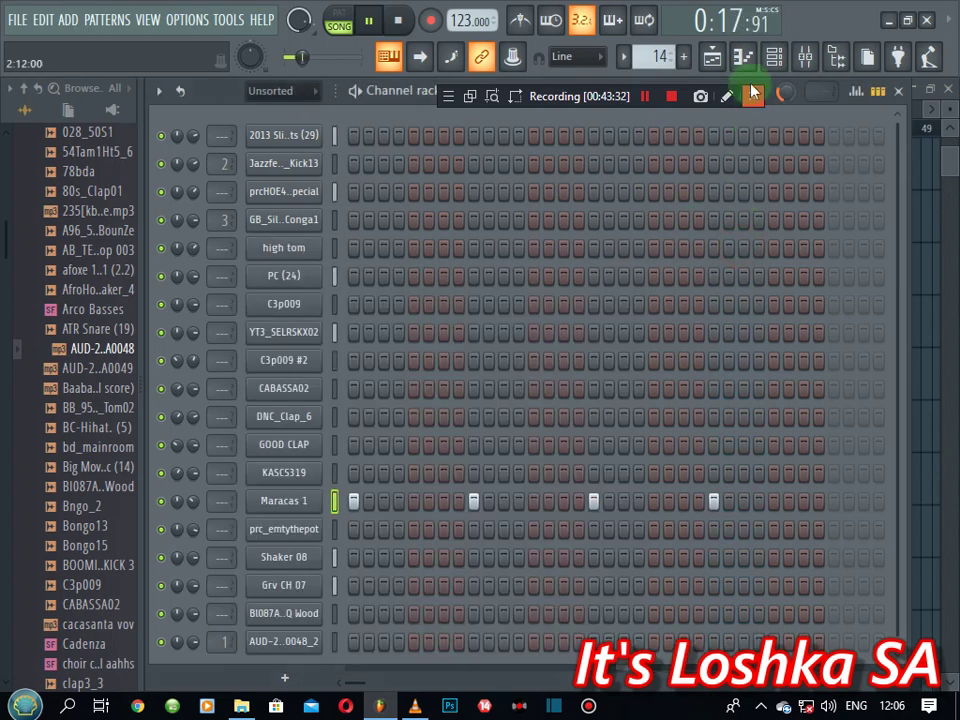
click(716, 62)
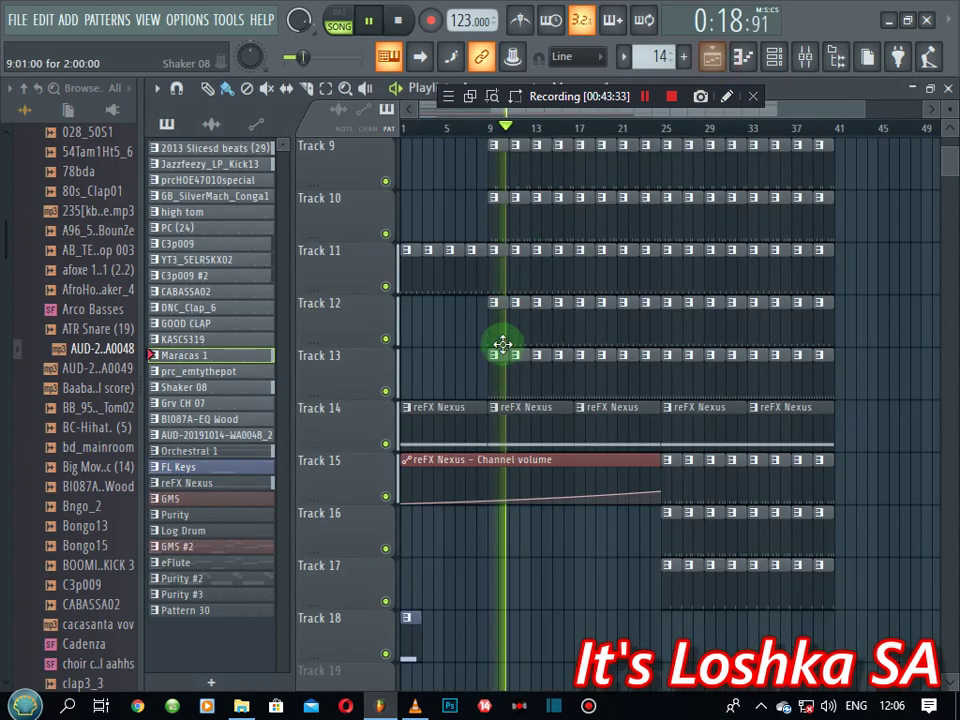
- Solo Track 12 and Track 10 to audition their percussion patterns, and turn all tracks back on
right_click(388, 342)
click(386, 229)
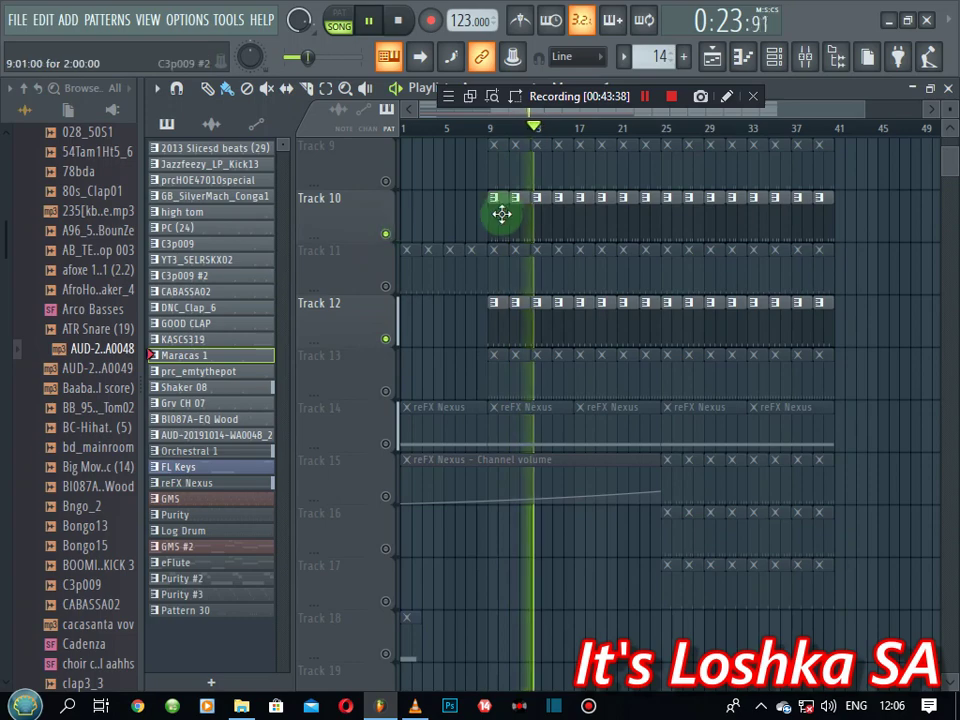
right_click(388, 182)
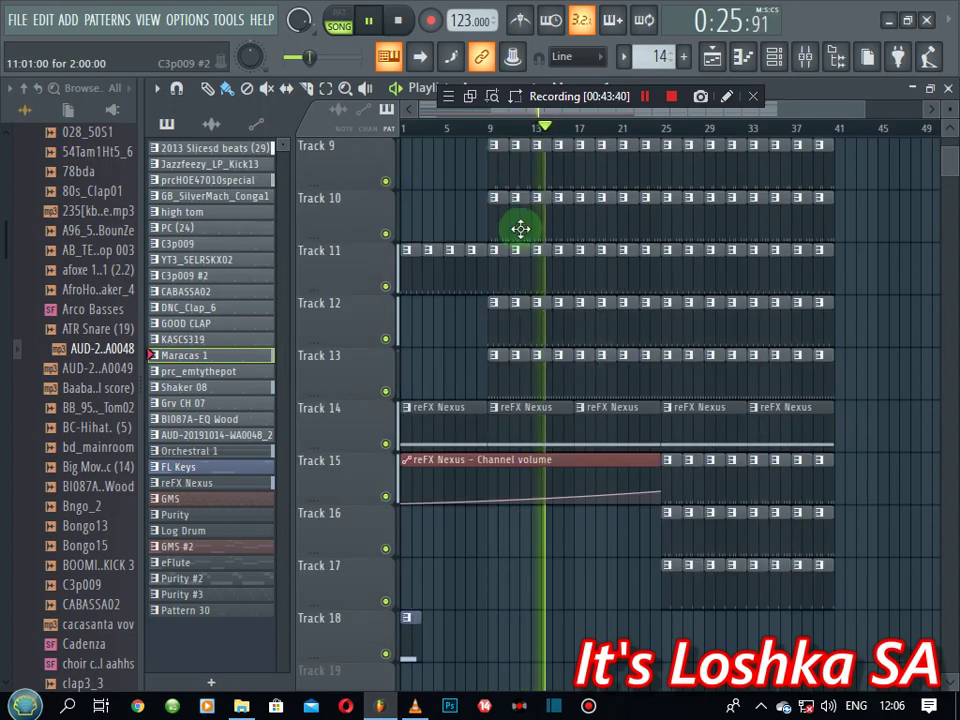
- Lower the channel volumes of C3p009 #2 and YT3_SELRSKX02 in the channel rack
click(774, 58)
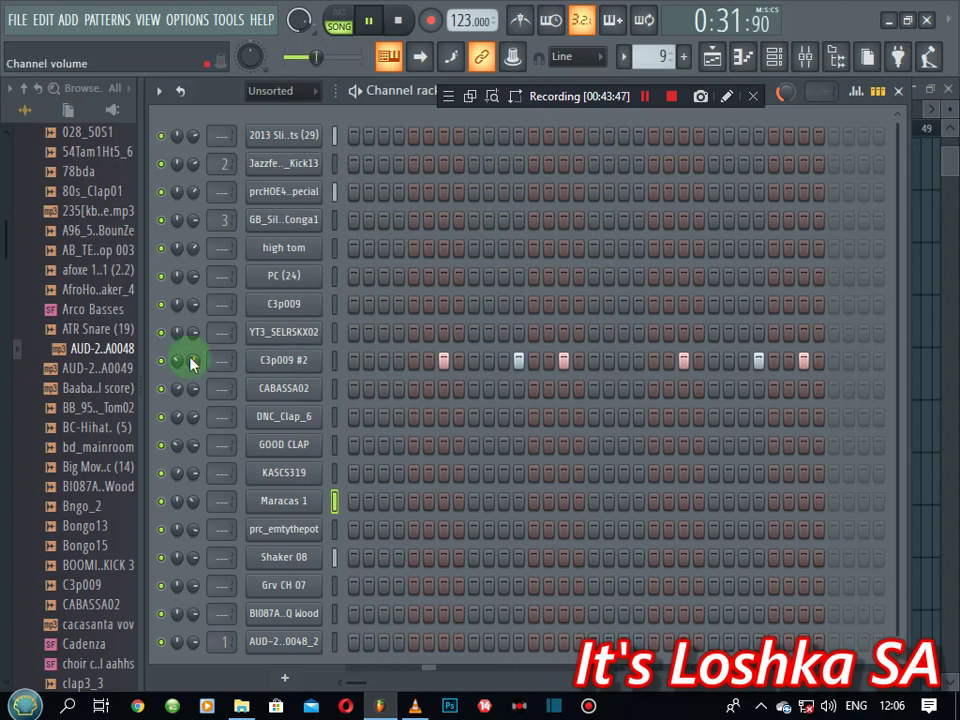
drag(193, 338, 193, 362)
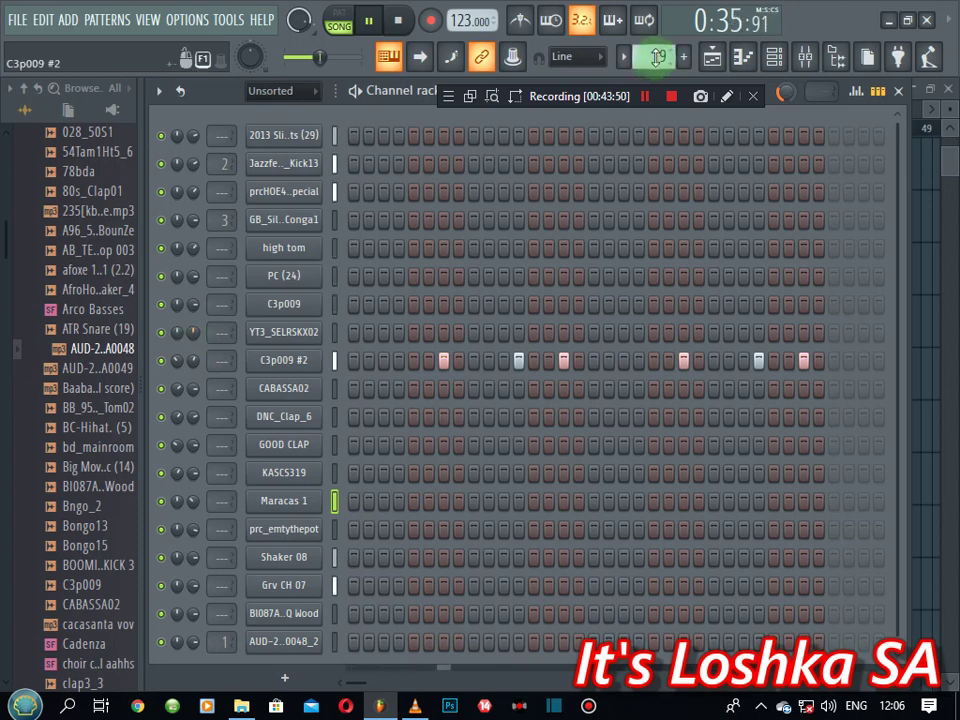
- Switch playback to pattern mode and audition the individual percussion patterns, including YT3_SELRSKX02, C3p009 #2, Maracas 1 and CABASSA02
scroll(656, 57, down, 1)
key(space)
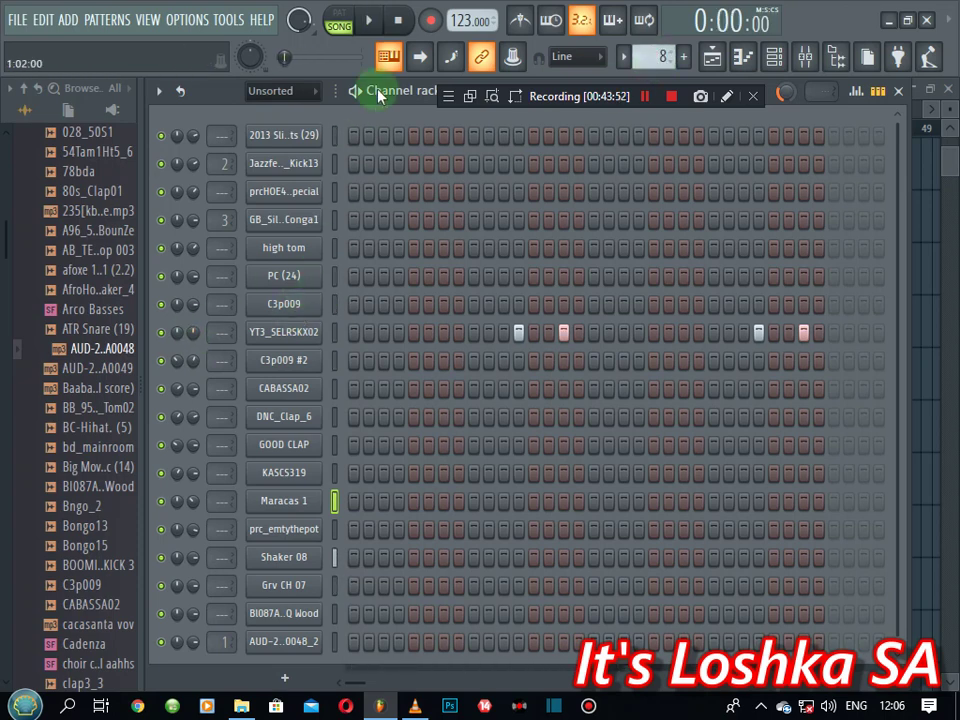
click(340, 18)
click(370, 19)
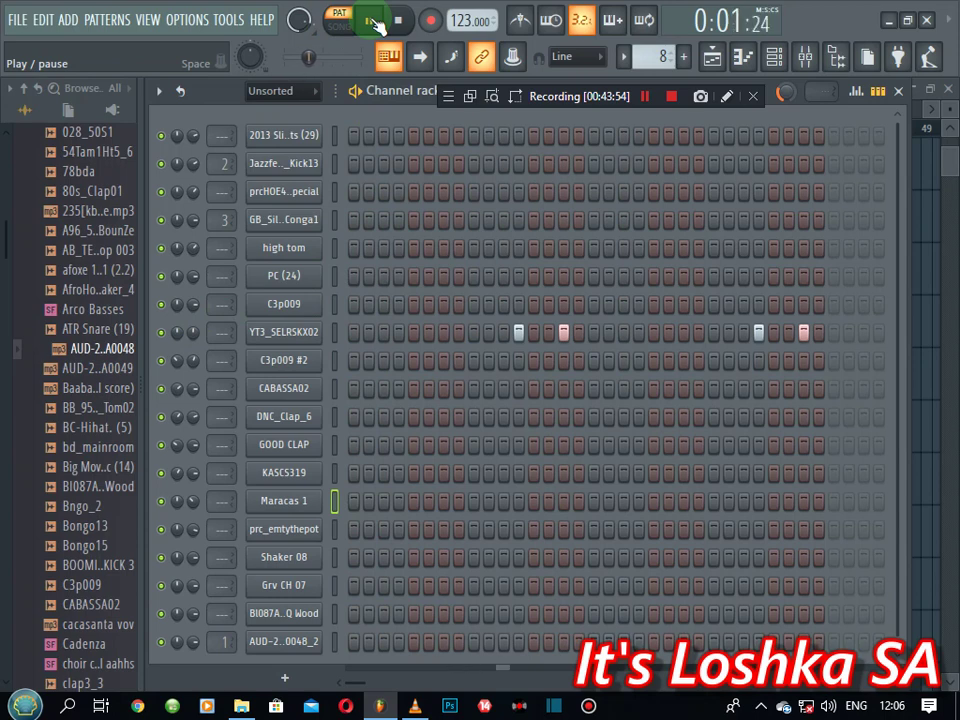
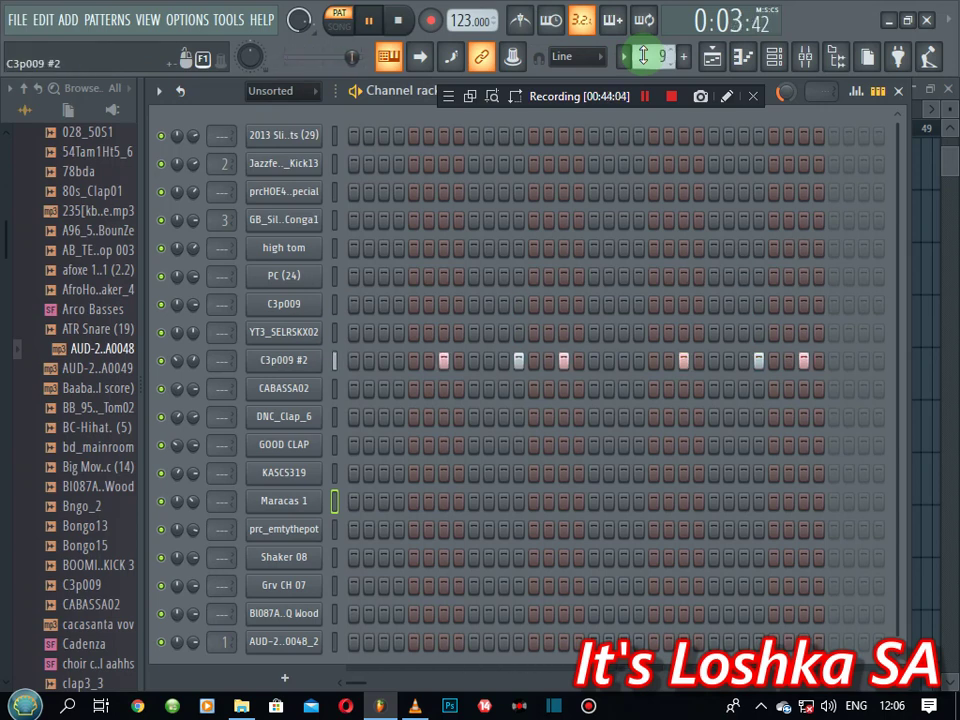
scroll(643, 56, up, 1)
scroll(643, 56, up, 2)
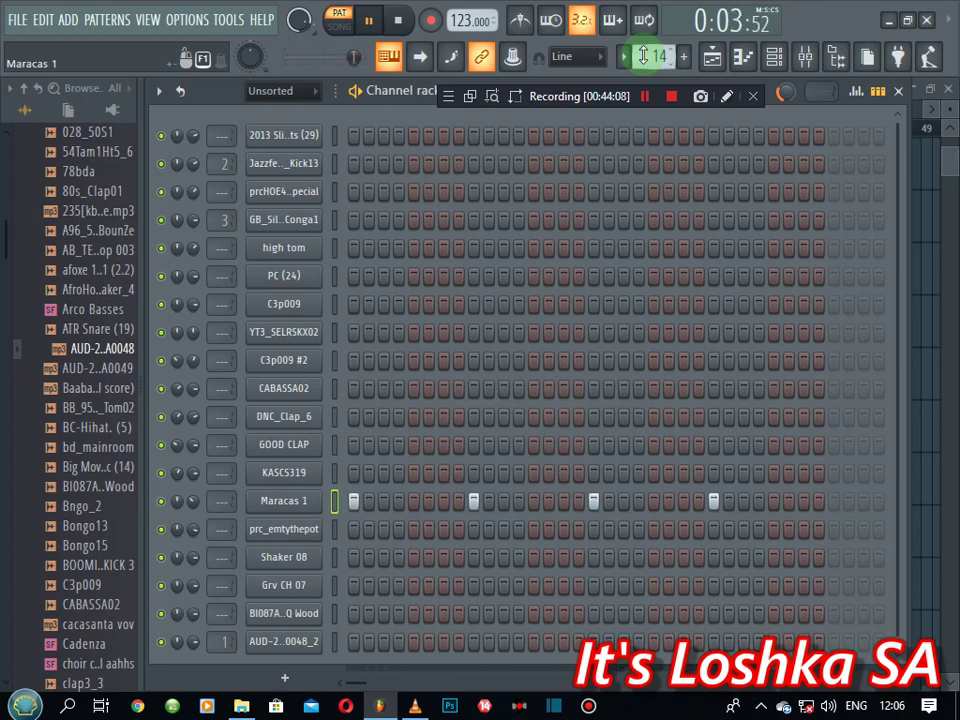
scroll(643, 56, down, 3)
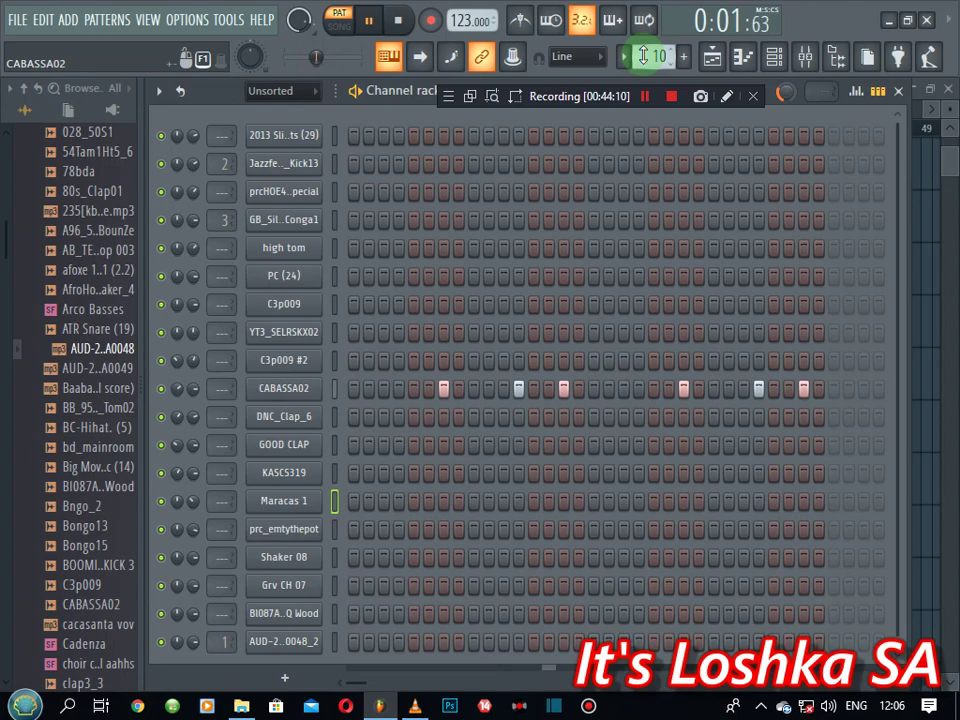
- Cut the DNC_Clap_6 channel's steps from pattern 11 and paste them on the same channel in the GOOD CLAP pattern
scroll(643, 56, up, 1)
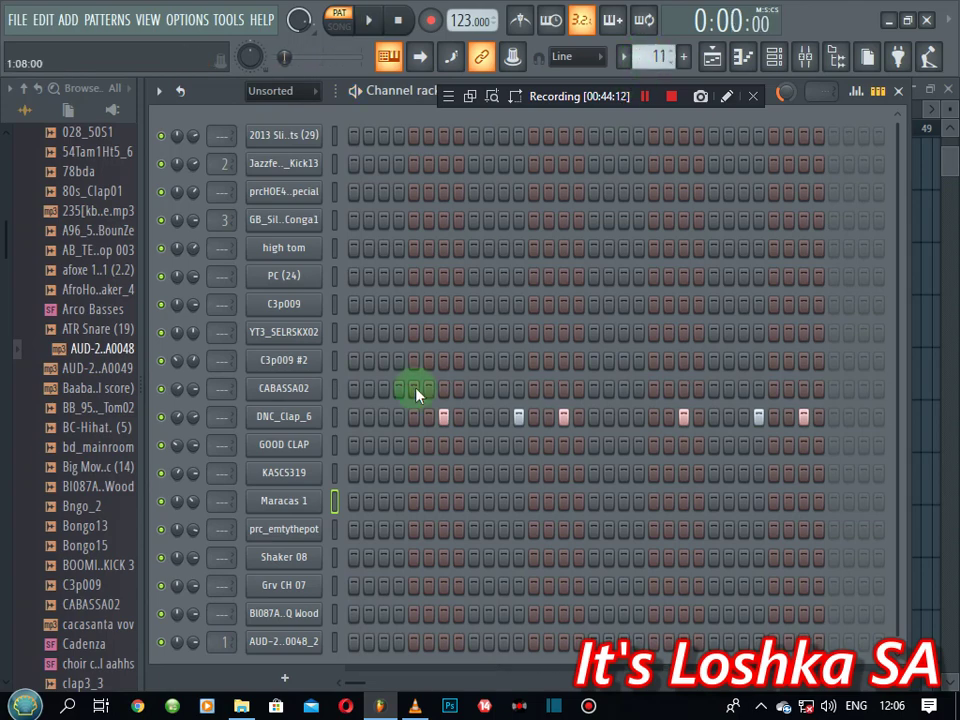
right_click(297, 428)
click(531, 418)
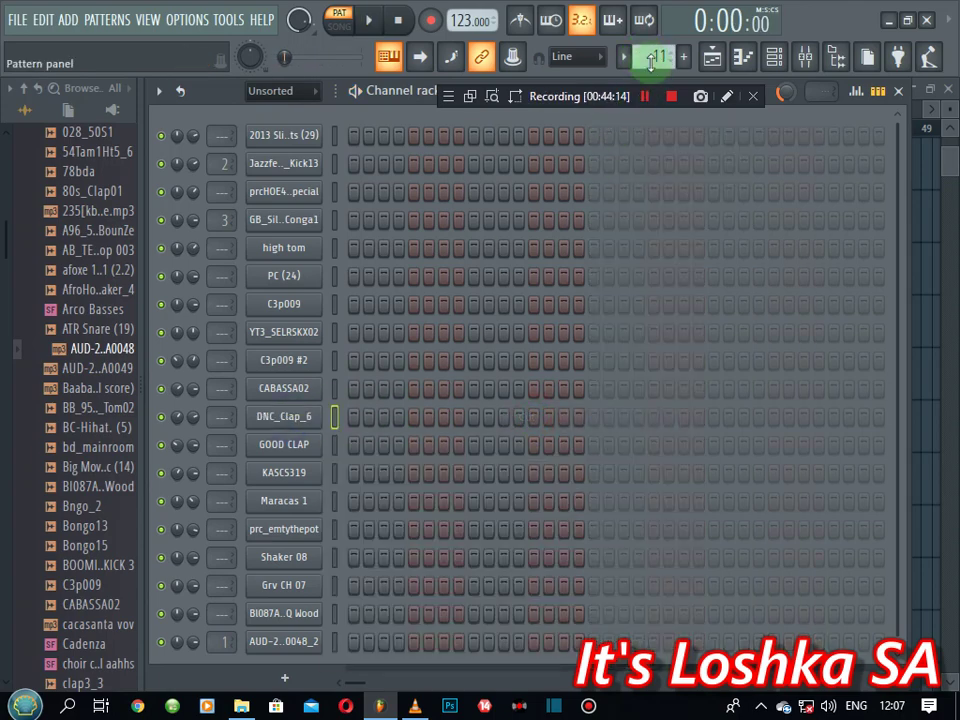
scroll(651, 60, up, 1)
right_click(297, 424)
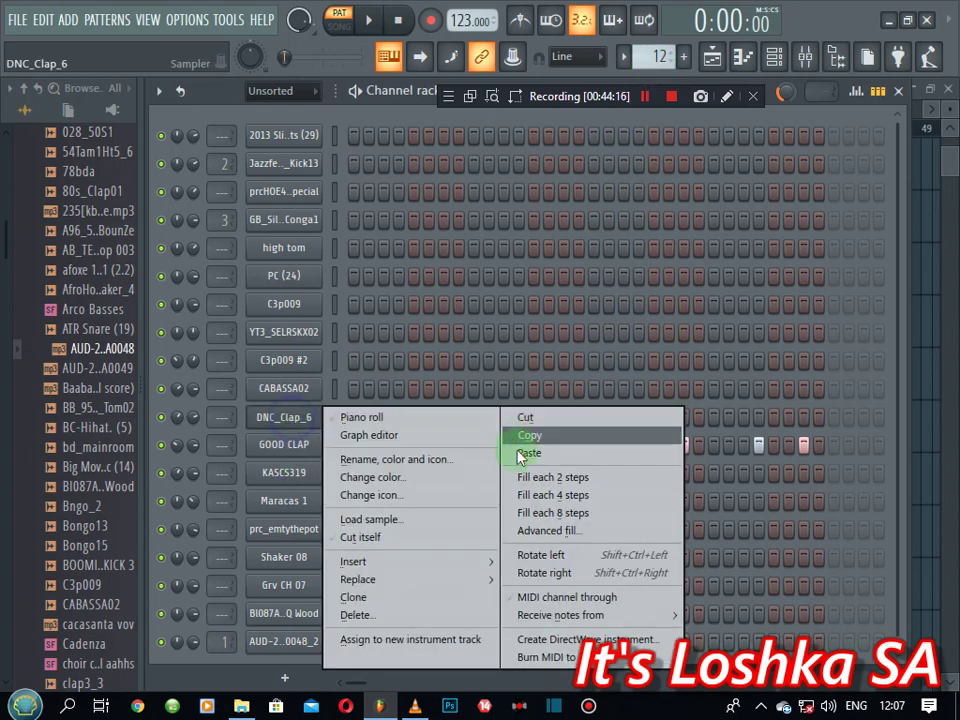
click(522, 453)
- Cut the KASCS319 channel's steps from pattern 13 and paste them on the same channel in the GOOD CLAP pattern
scroll(645, 58, up, 1)
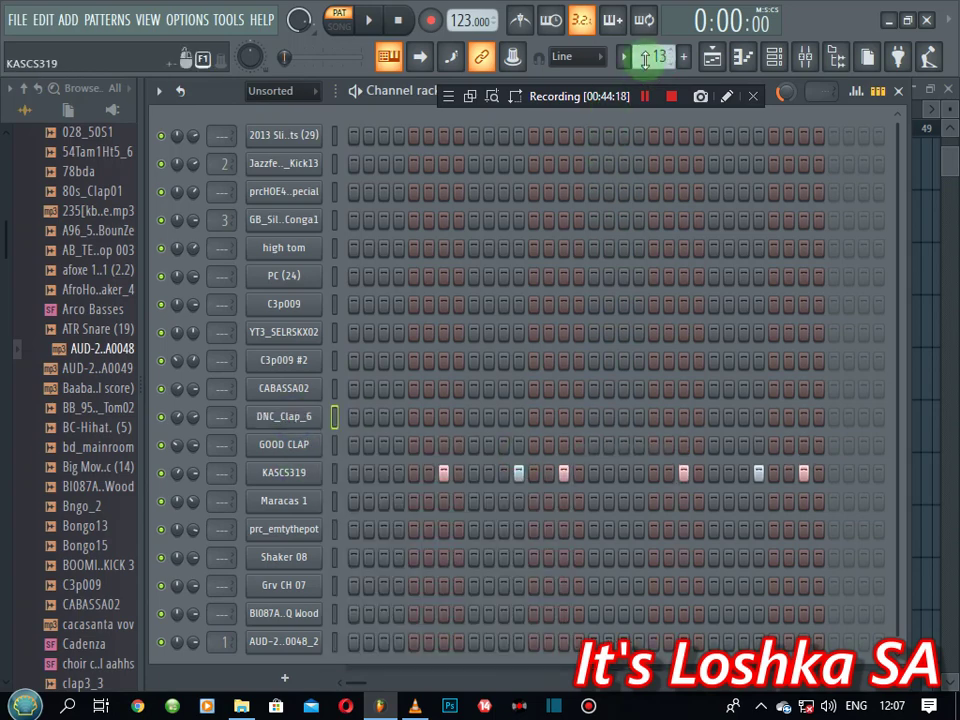
right_click(298, 471)
click(553, 422)
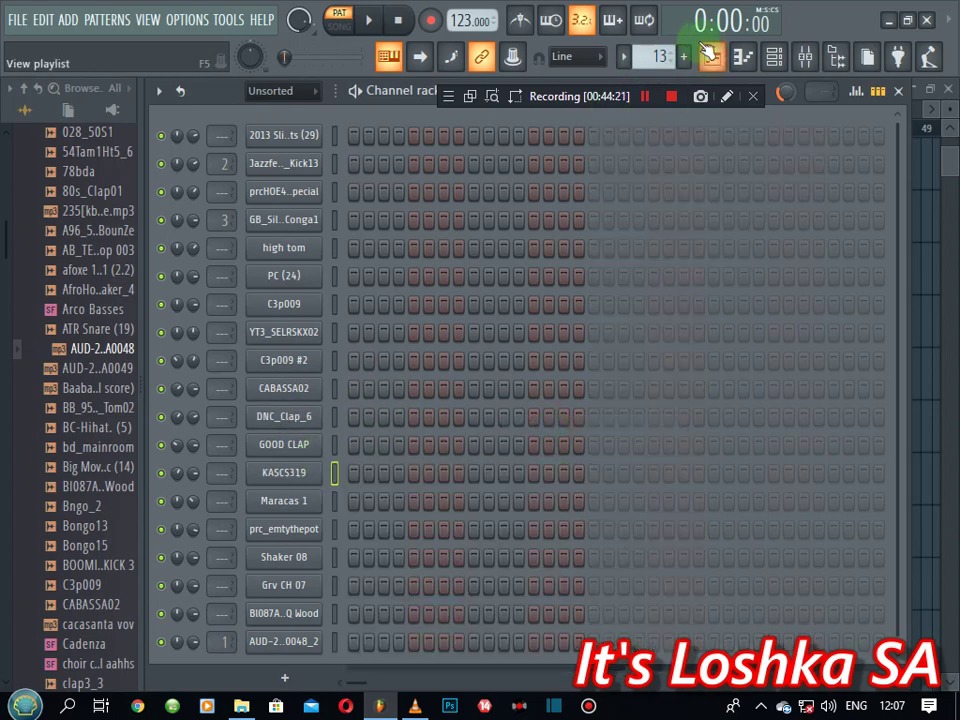
scroll(659, 55, up, 1)
scroll(659, 55, down, 2)
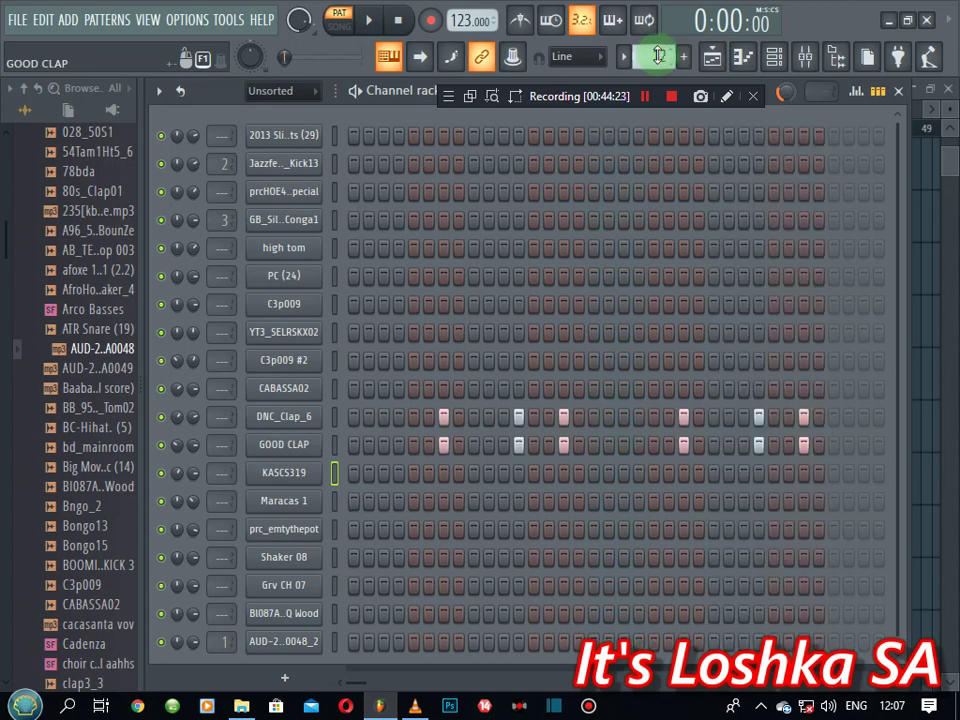
right_click(308, 482)
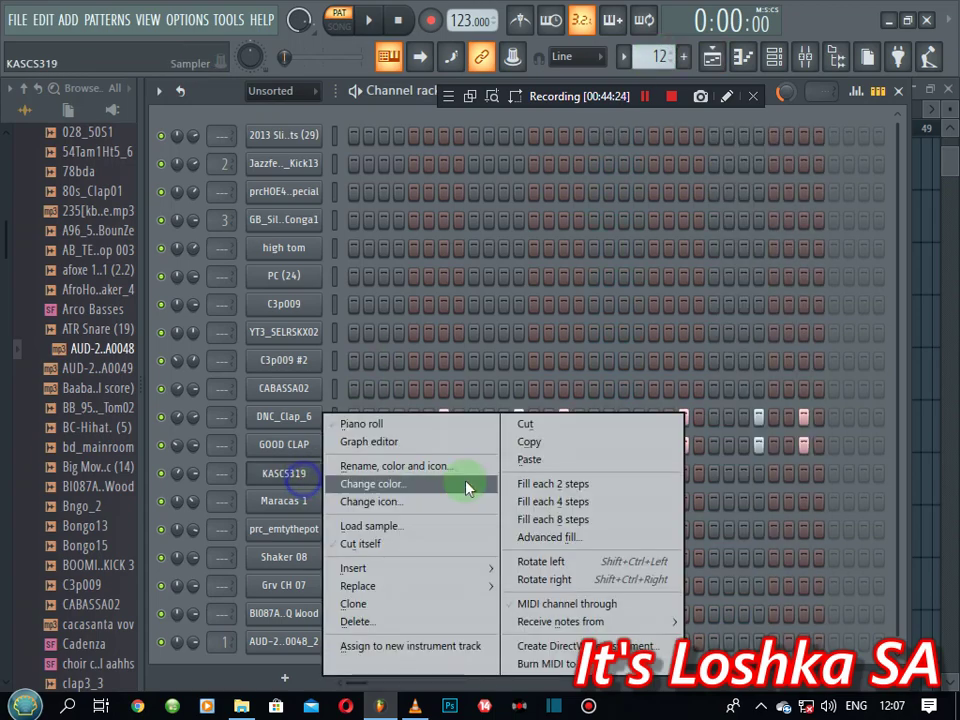
click(519, 458)
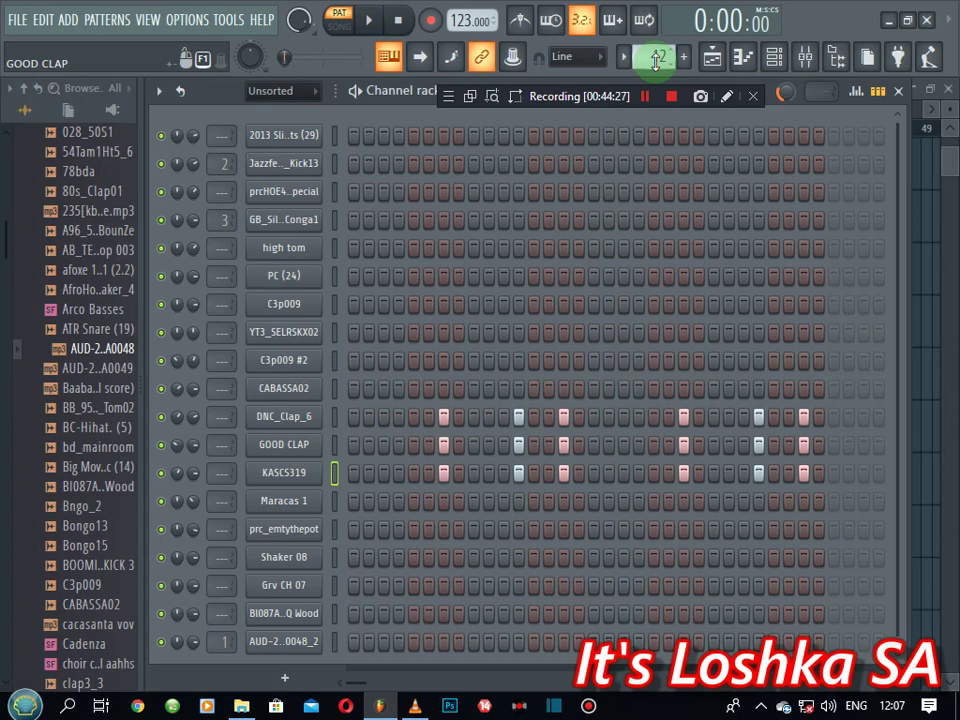
- Delete the emptied KASCS319 and DNC_Clap_6 patterns
scroll(656, 60, up, 1)
scroll(656, 60, down, 1)
scroll(656, 60, up, 1)
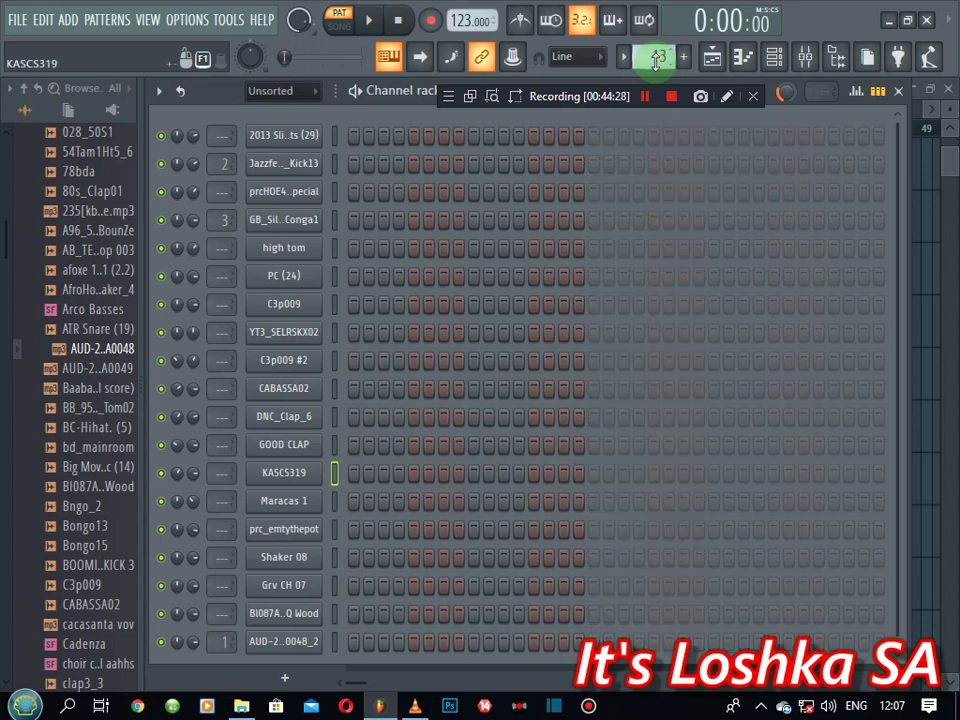
right_click(656, 60)
click(769, 283)
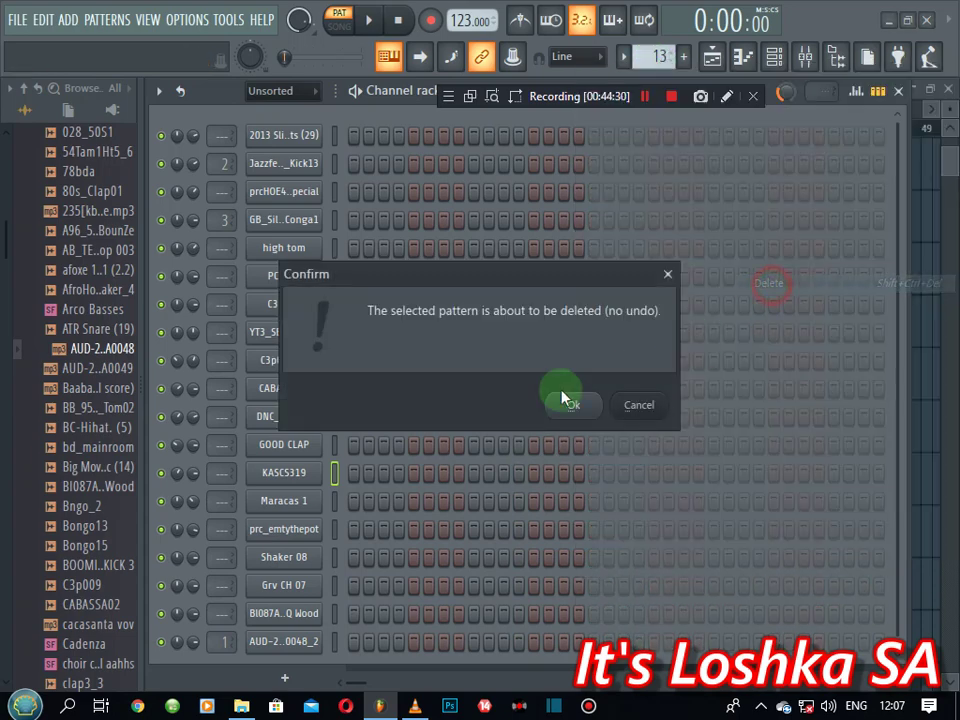
click(567, 405)
scroll(643, 57, down, 2)
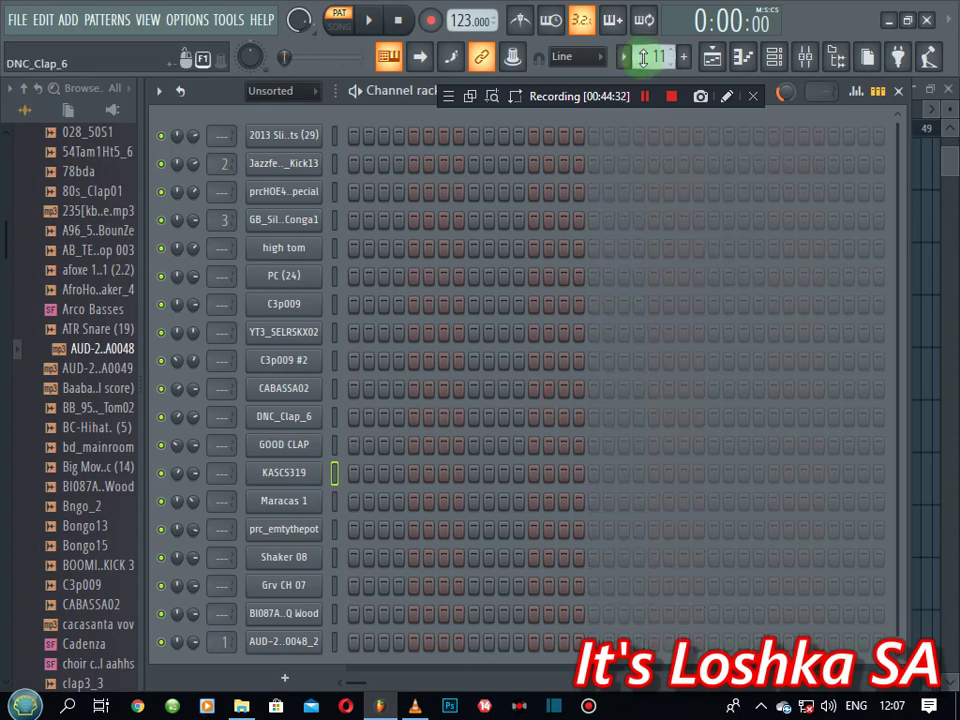
right_click(643, 57)
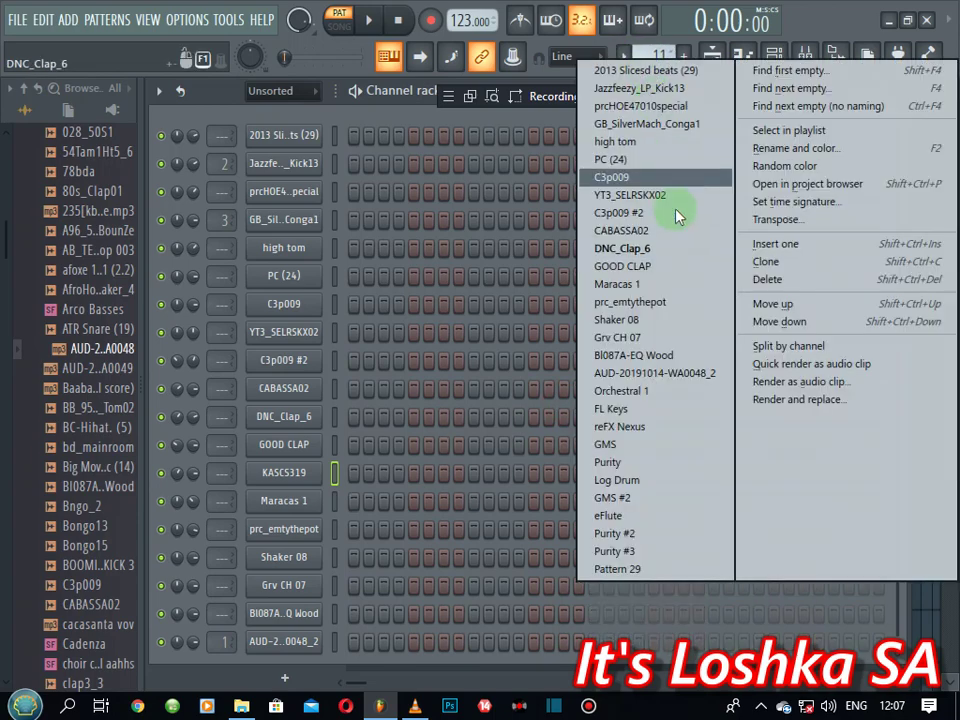
click(769, 279)
click(580, 405)
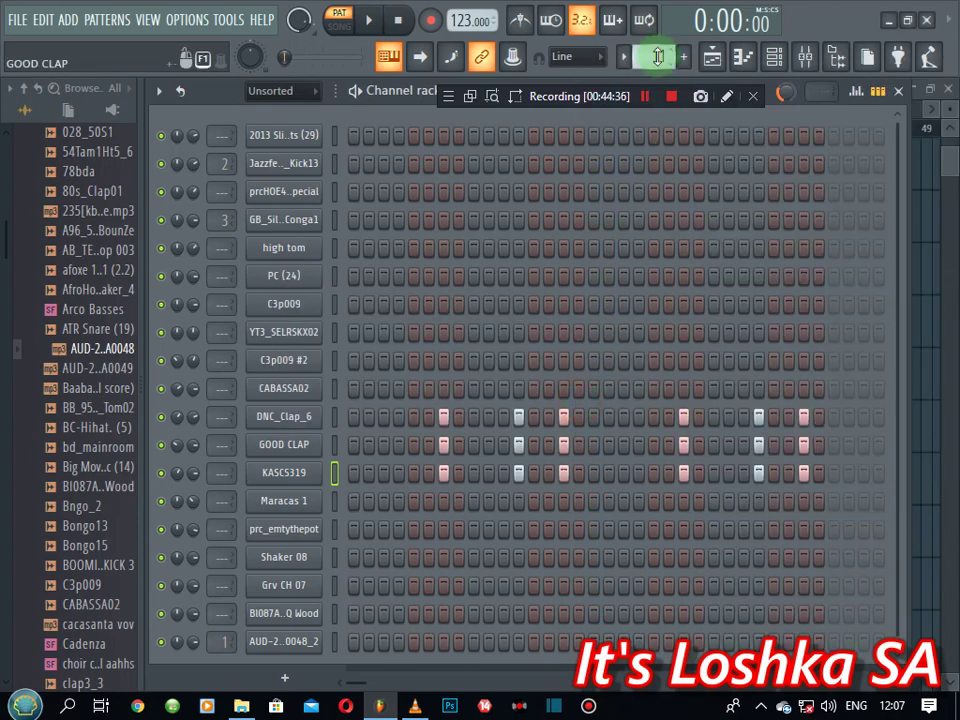
- Cut the C3p009 #2 channel's steps from pattern 9 and paste them on the same channel in the CABASSA02 pattern
scroll(658, 57, down, 1)
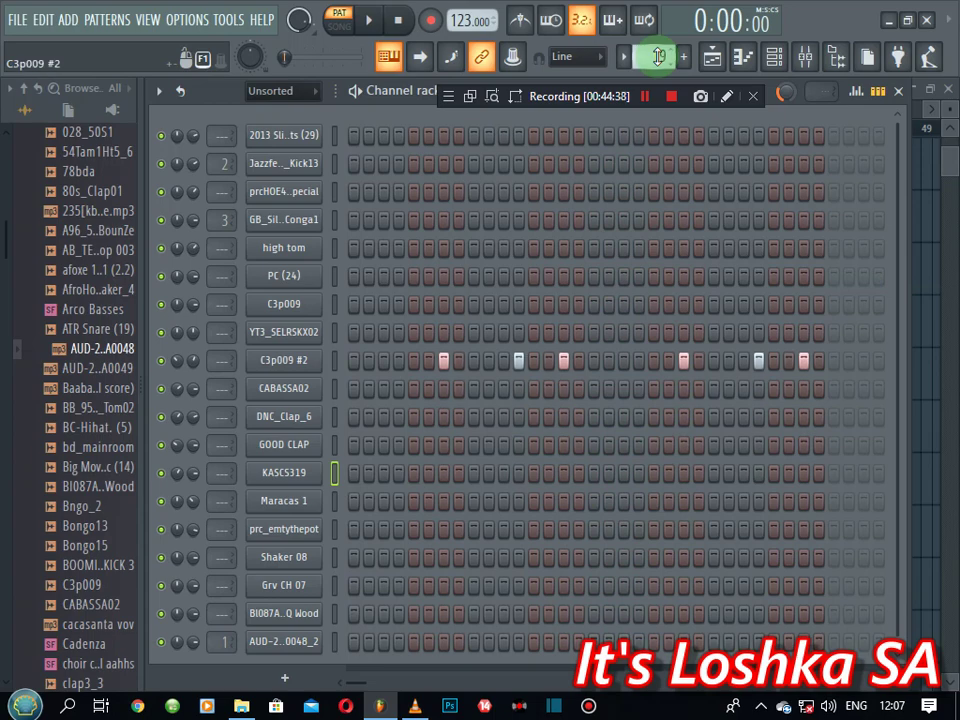
right_click(299, 364)
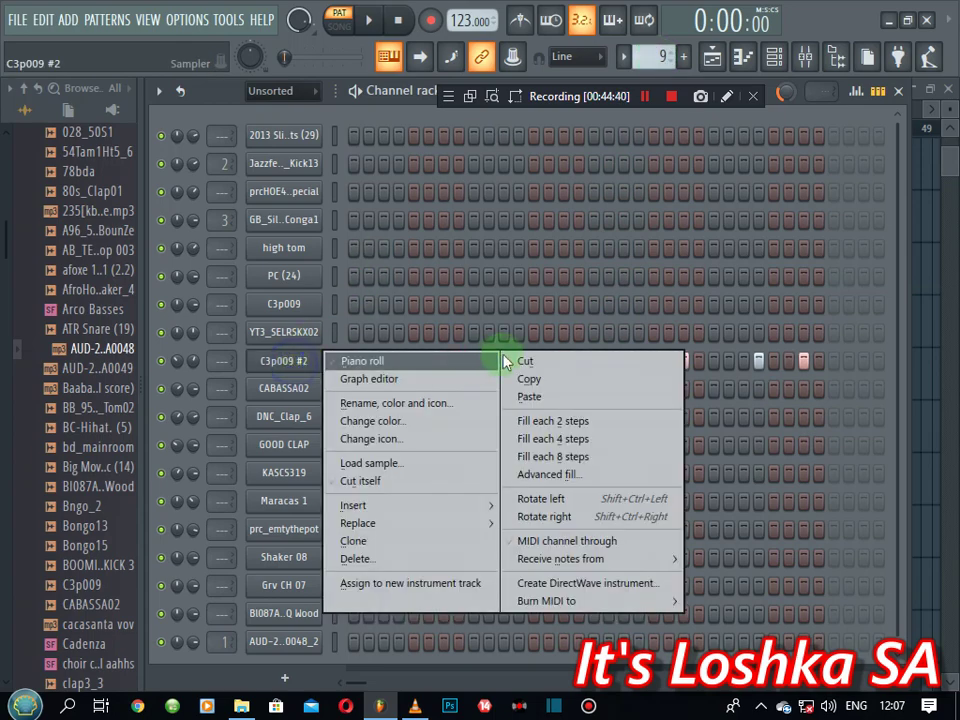
click(521, 360)
scroll(647, 57, up, 1)
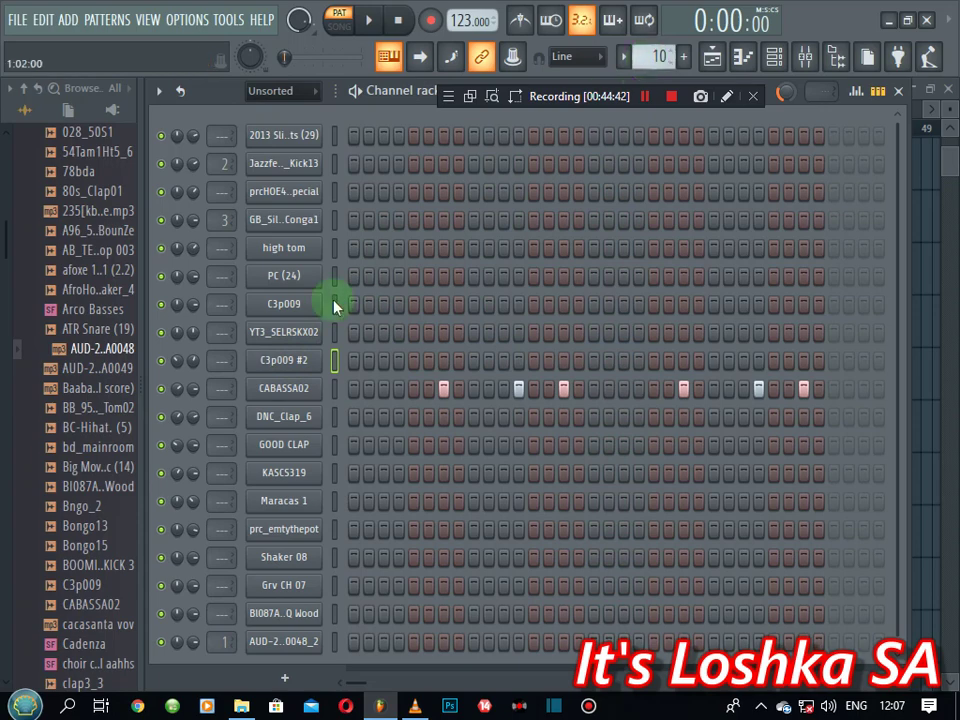
right_click(299, 361)
click(536, 396)
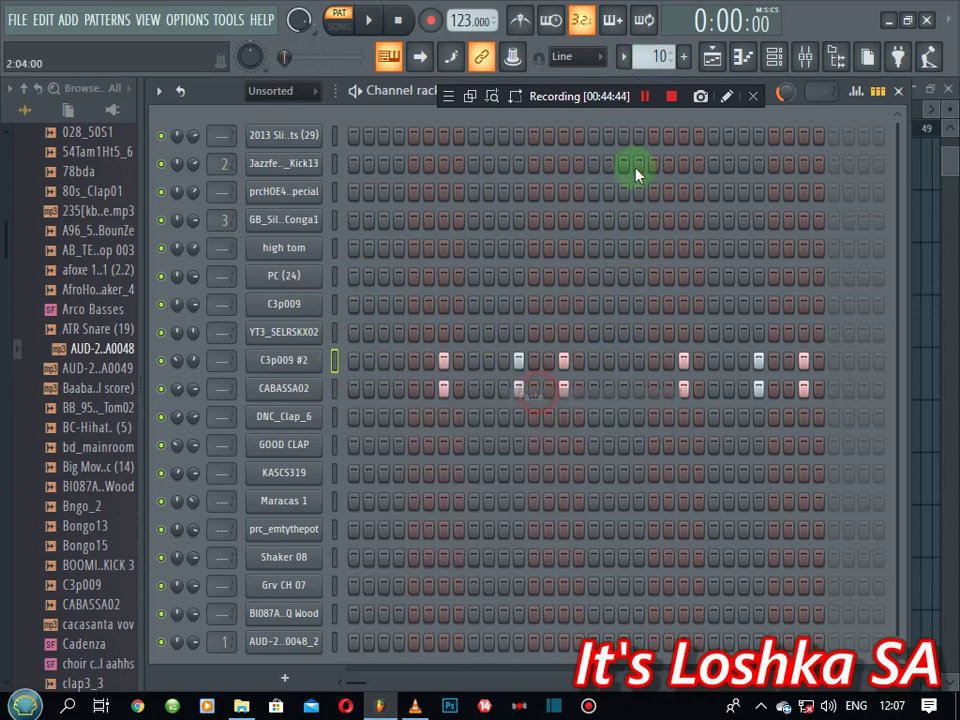
- Delete the emptied C3p009 #2 pattern
click(648, 57)
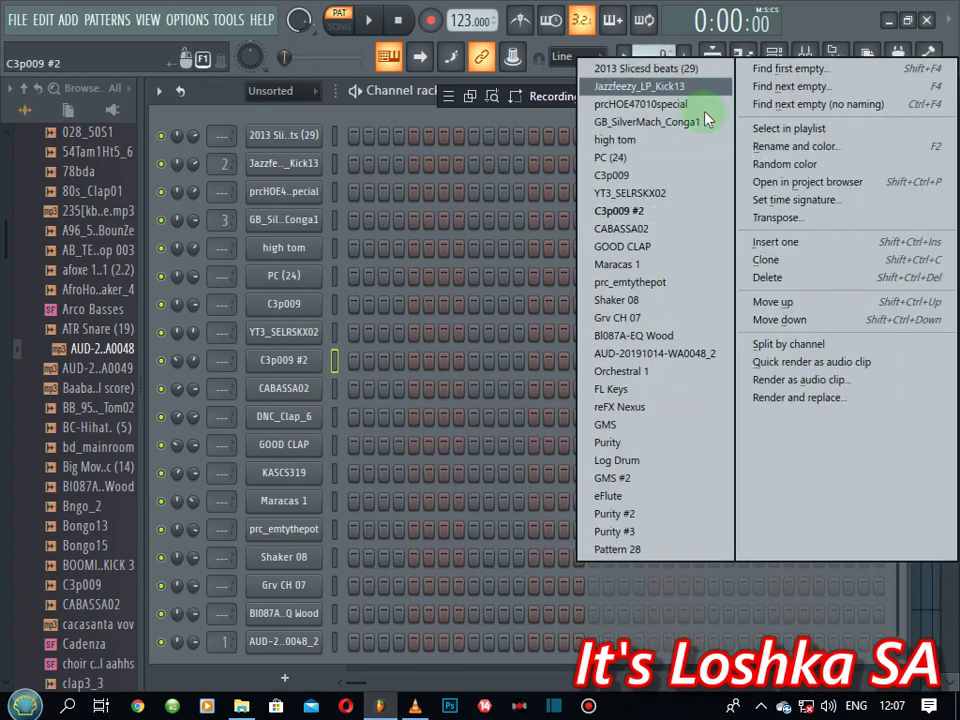
click(772, 278)
click(574, 405)
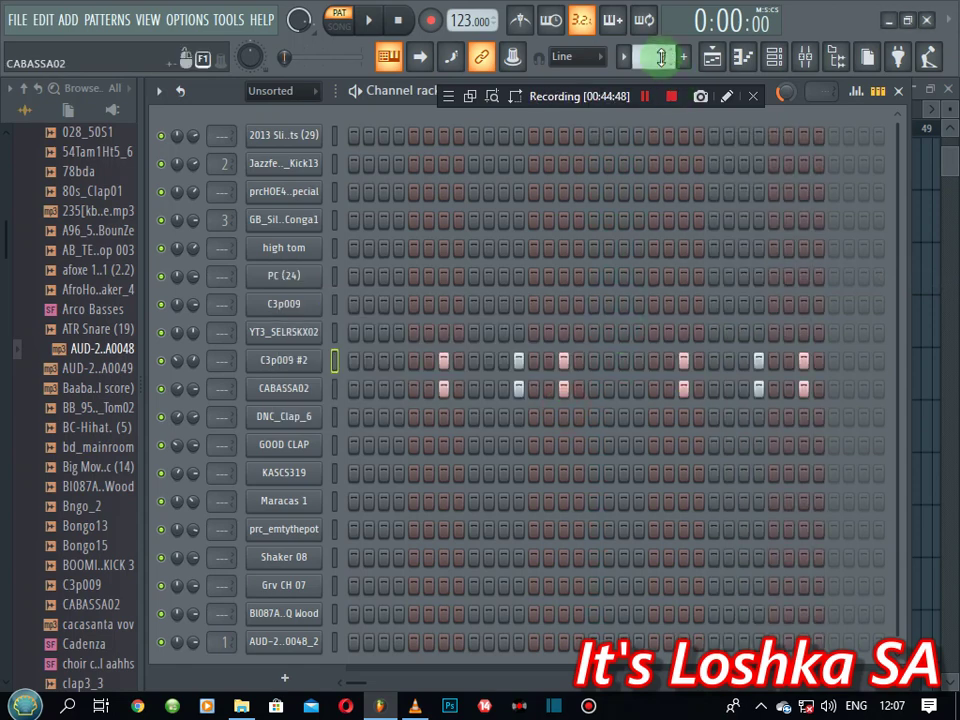
- Cut the YT3_SELRSKX02 channel's steps from pattern 8 and paste them on the same channel in the CABASSA02 pattern
scroll(661, 57, up, 1)
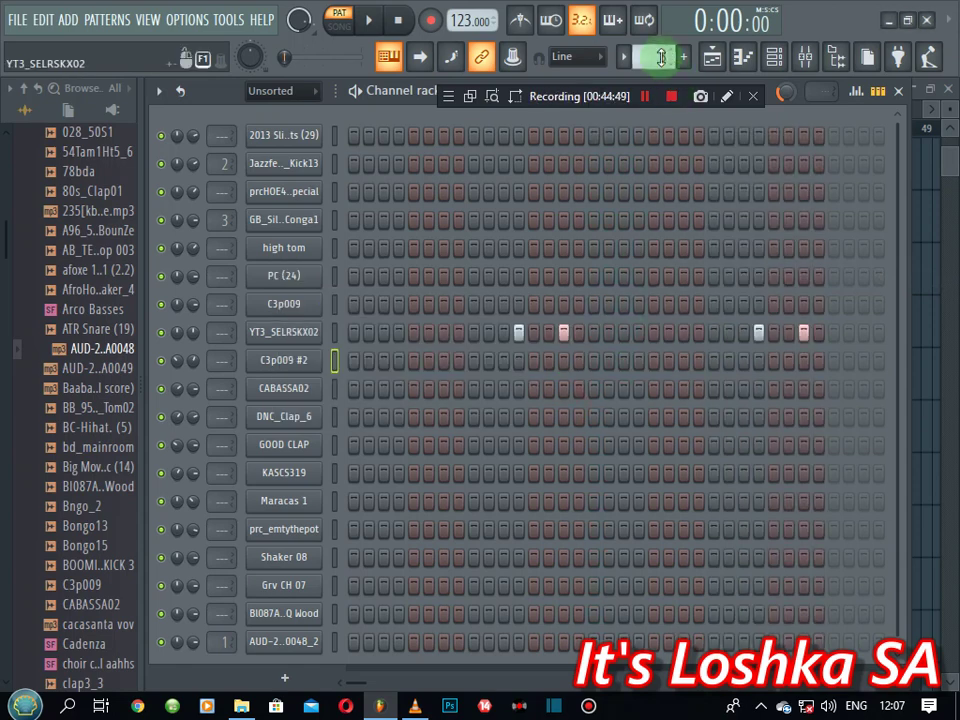
right_click(312, 340)
click(560, 337)
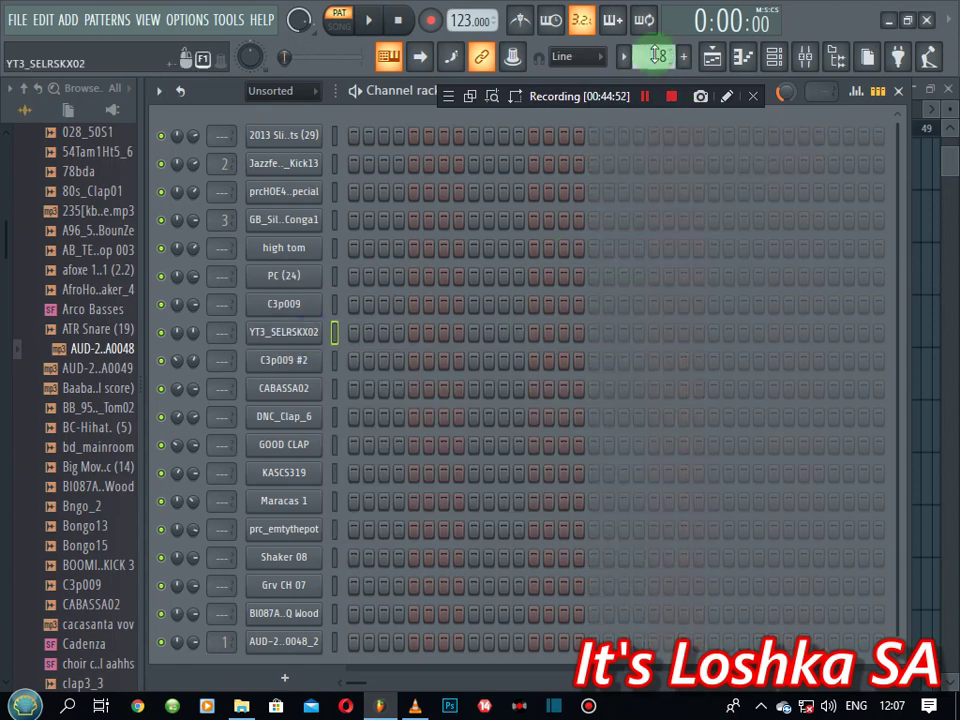
scroll(656, 55, down, 1)
scroll(656, 55, down, 2)
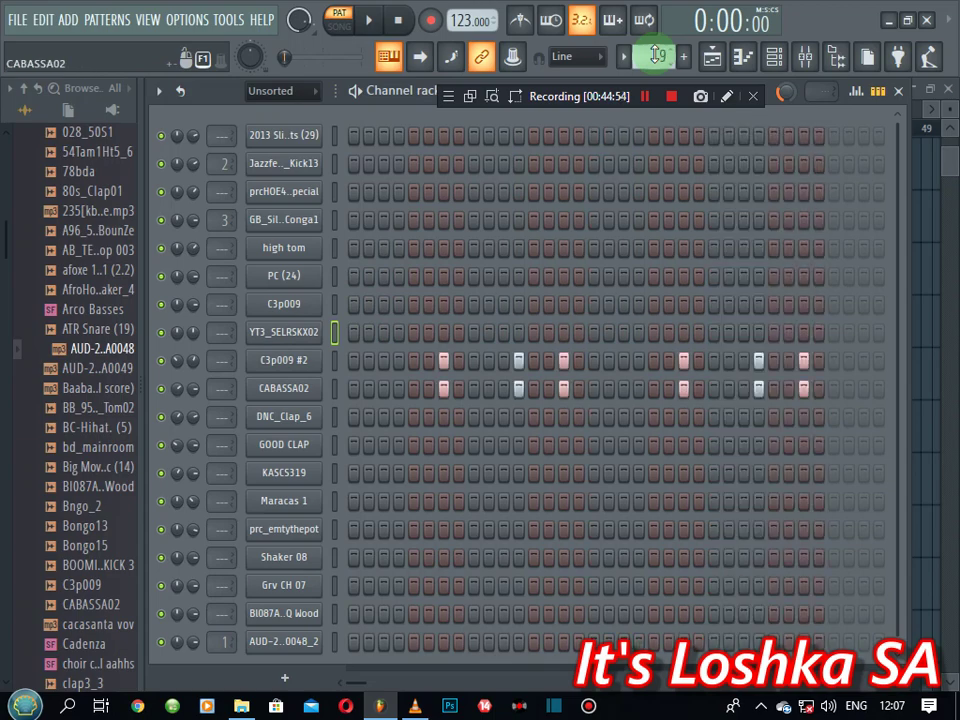
right_click(325, 327)
click(533, 368)
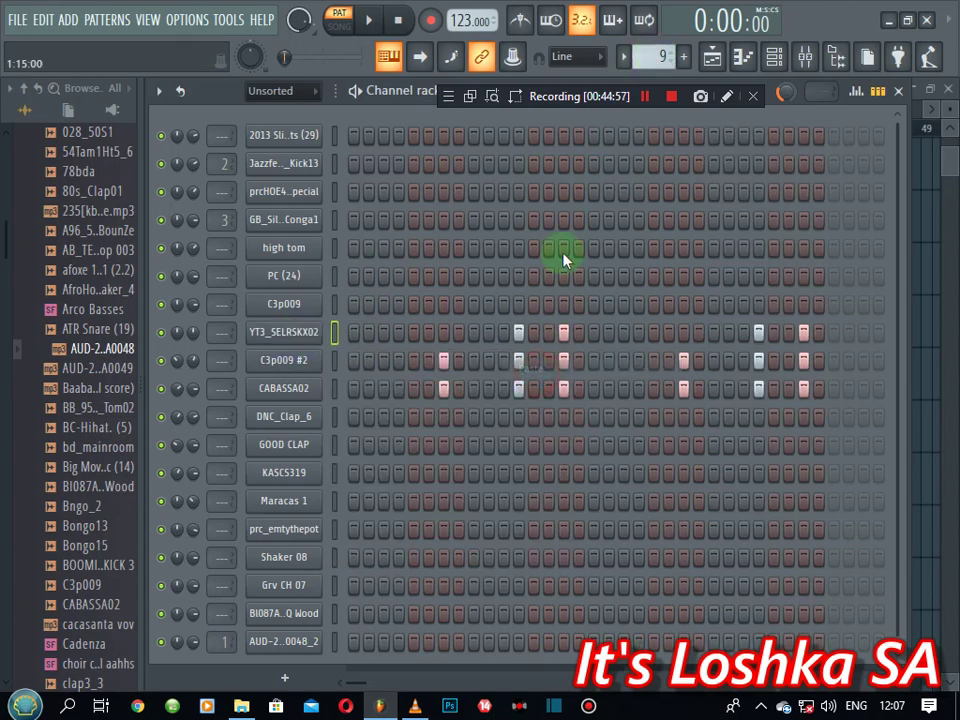
- Delete the emptied YT3_SELRSKX02 pattern
scroll(652, 55, down, 1)
click(652, 58)
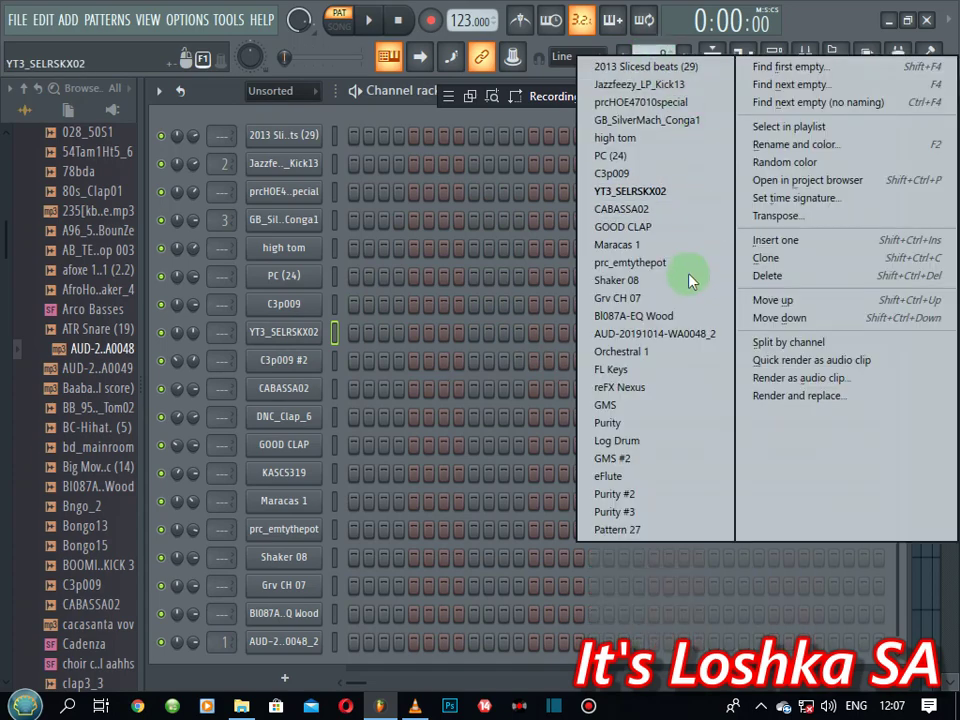
click(768, 276)
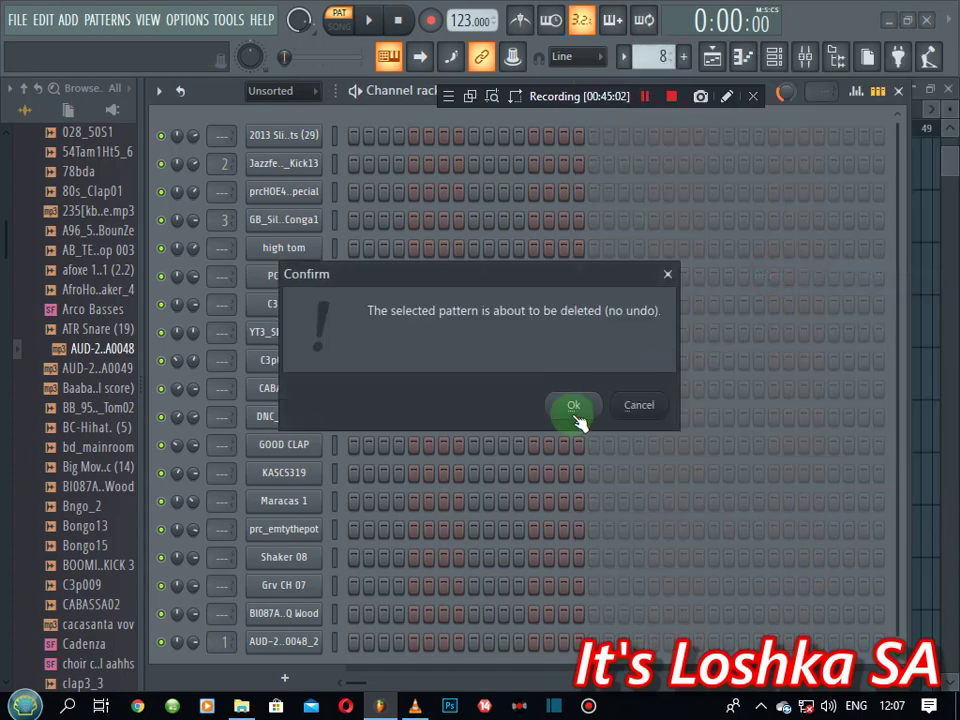
click(573, 406)
- Review the steps in the remaining patterns and bring up the AUD-20191014-WA0048_2 pattern
scroll(660, 57, up, 2)
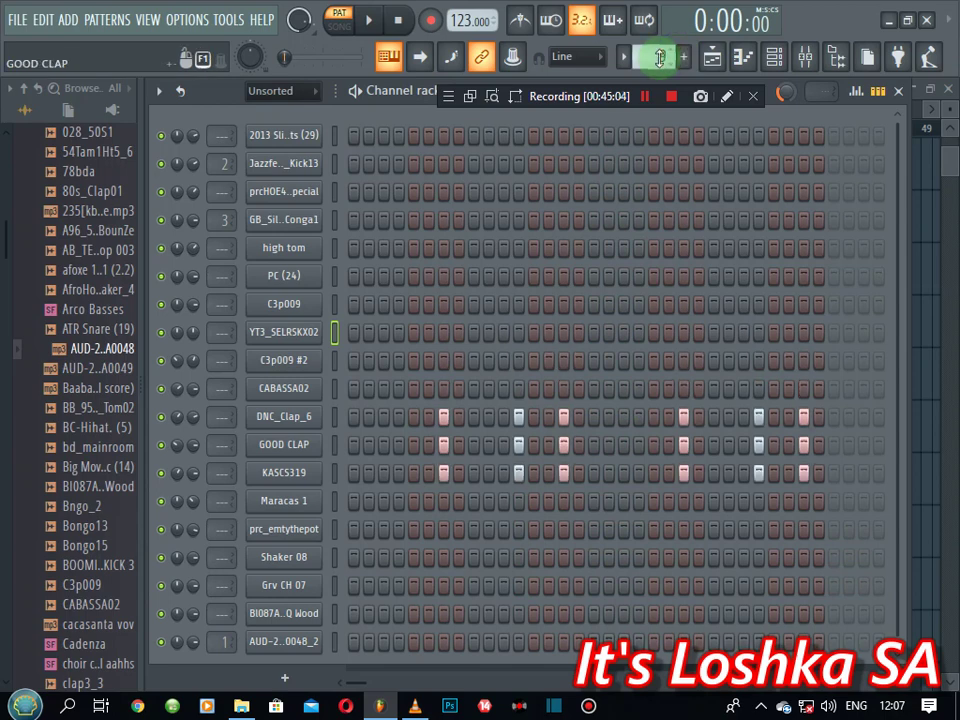
scroll(660, 57, up, 2)
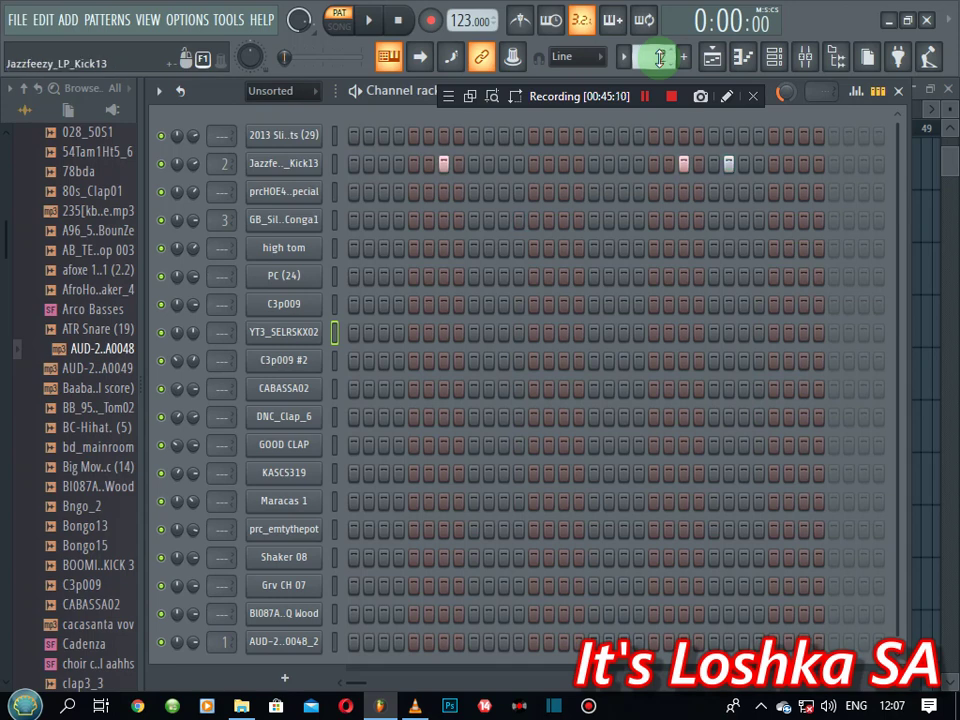
scroll(660, 57, down, 2)
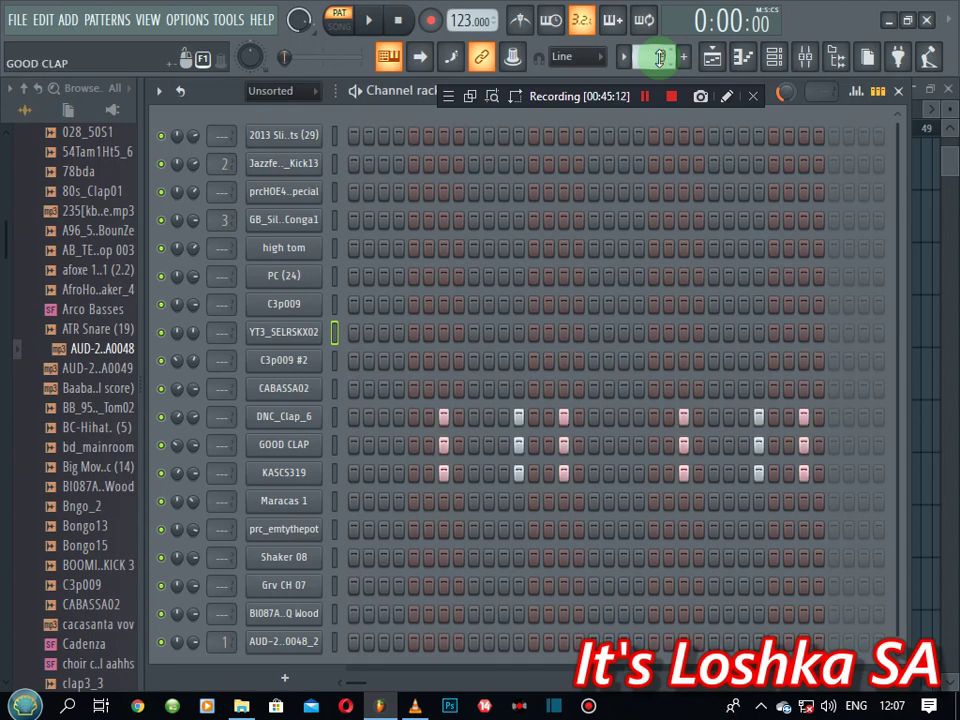
scroll(660, 57, down, 2)
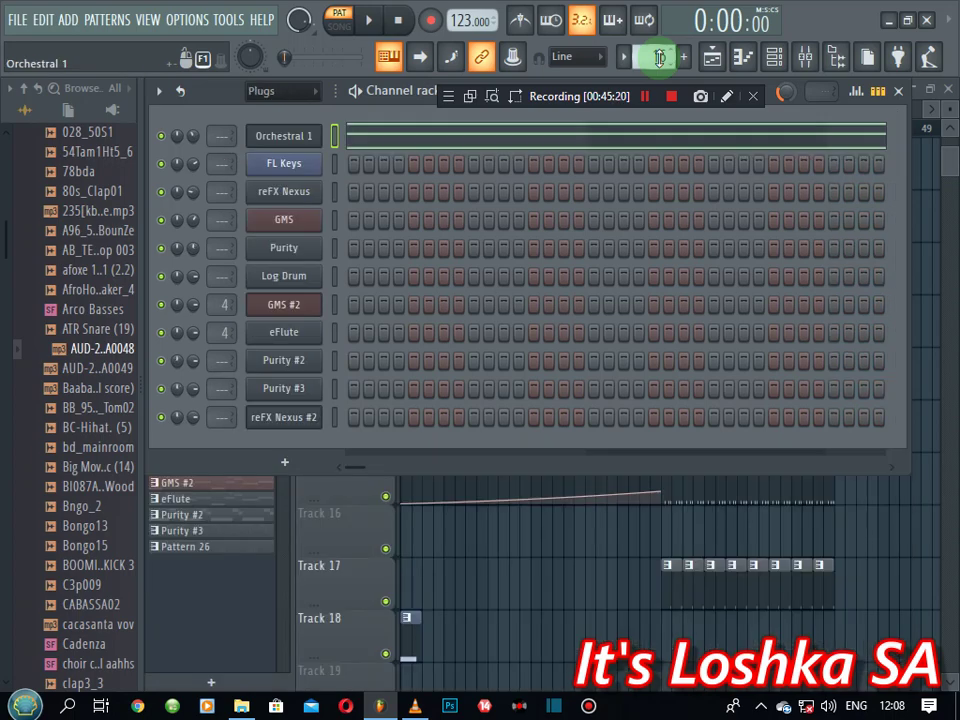
scroll(659, 58, down, 1)
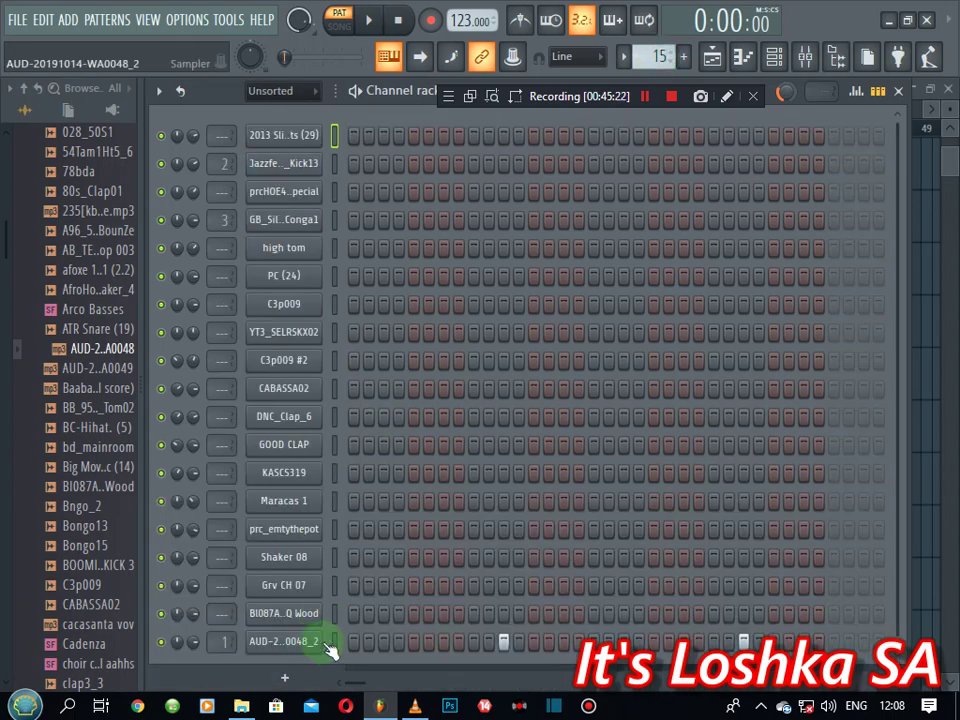
- Switch playback to song mode and listen to the start of the current playlist arrangement
click(712, 60)
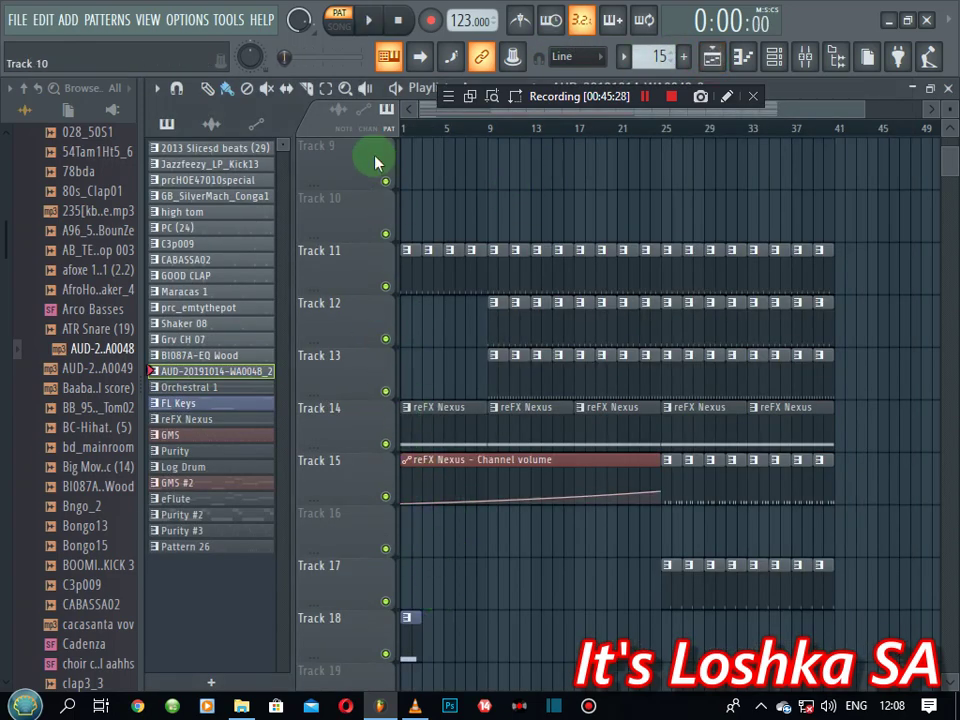
click(340, 20)
scroll(450, 240, up, 5)
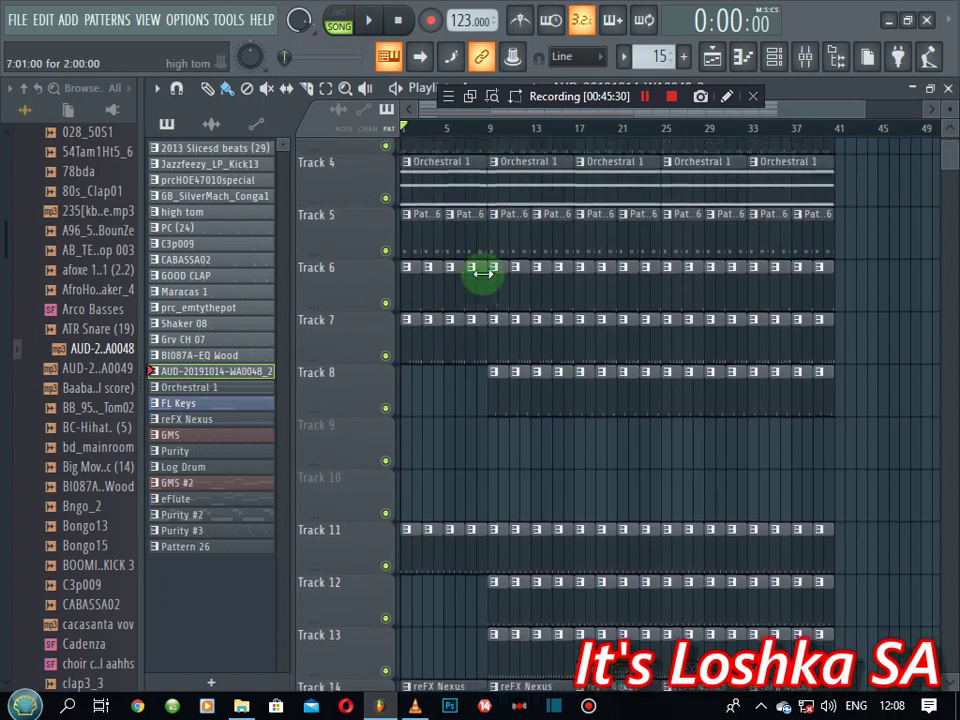
scroll(483, 274, up, 3)
key(space)
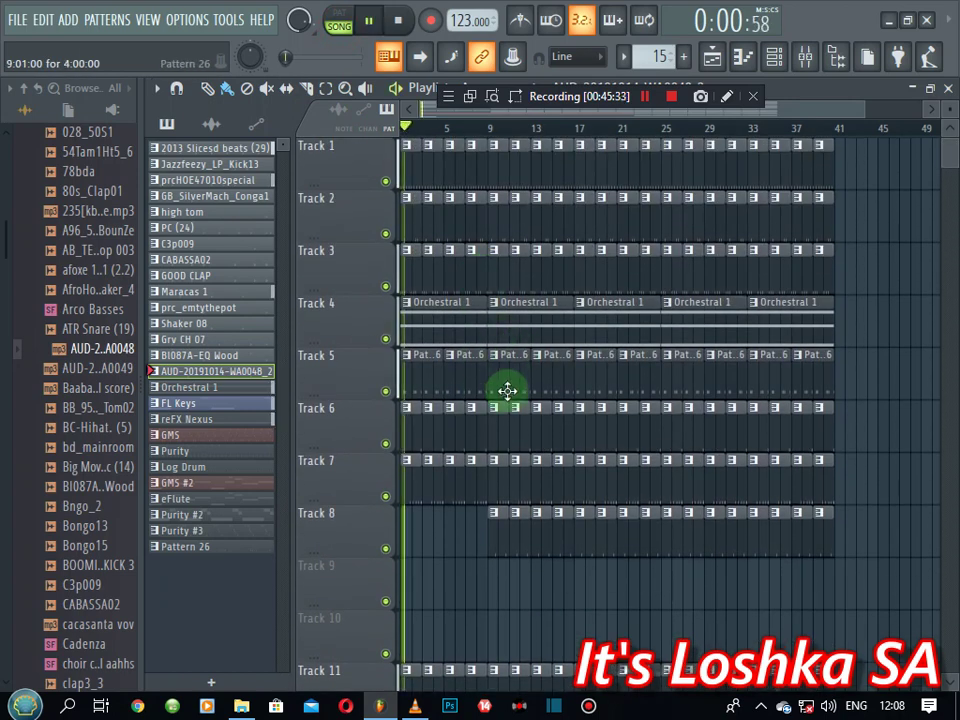
key(space)
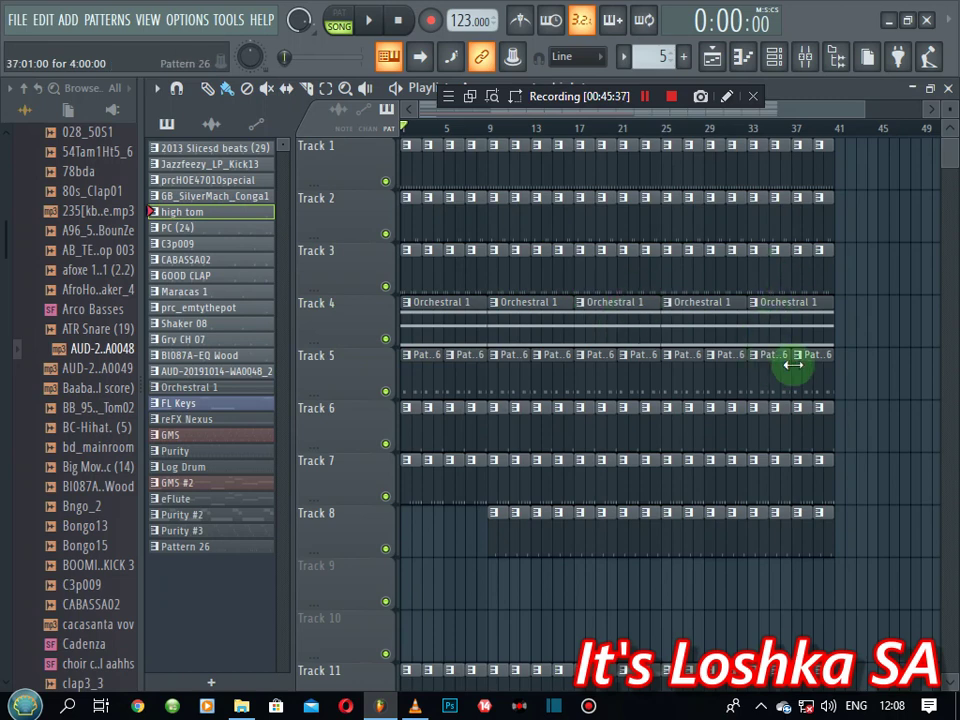
key(space)
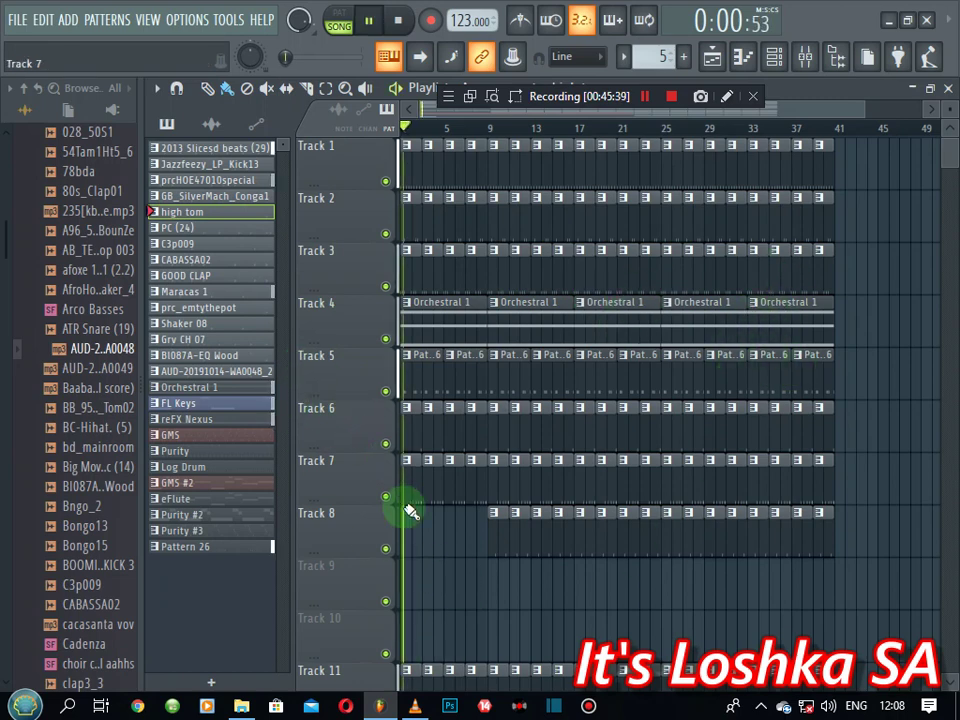
key(space)
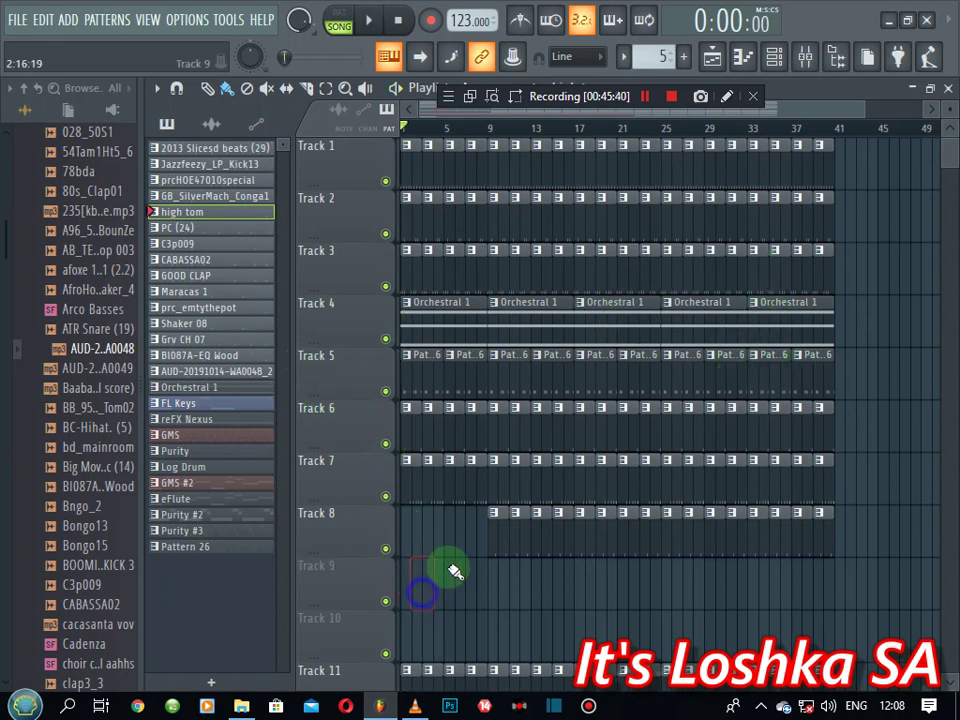
- Delete all clips from the playlist
scroll(500, 565, down, 5)
key(ctrl+a)
key(Delete)
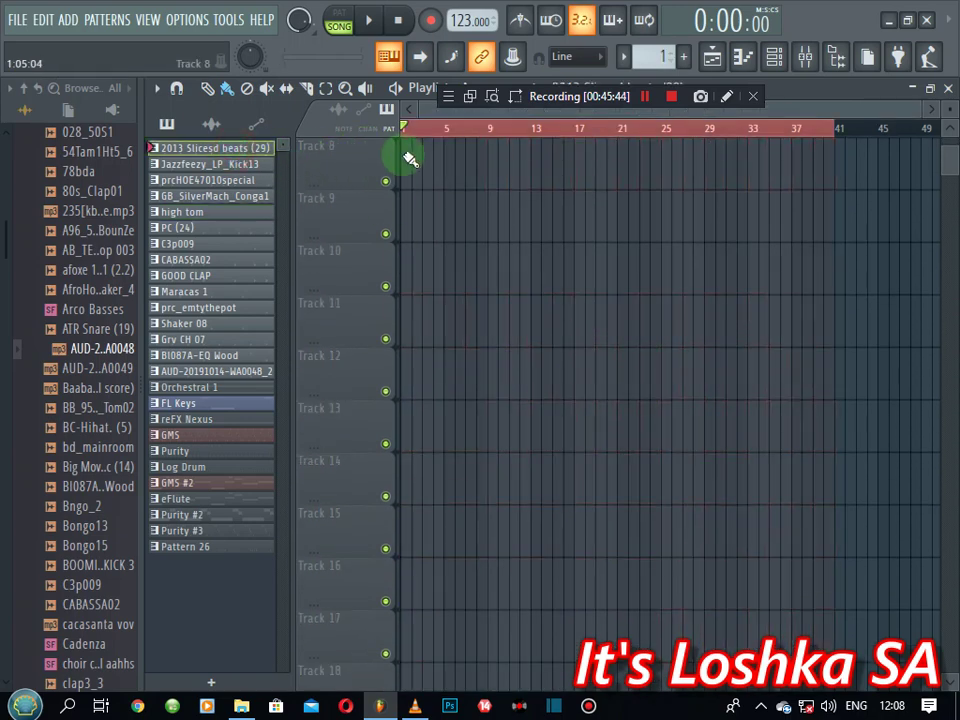
- Fill bars 1 to 40 of Tracks 8, 9 and 10 with the 2013 Slicesd beats (29), Jazzfeezy_LP_Kick13 and prcHOE47010special patterns
drag(408, 158, 830, 156)
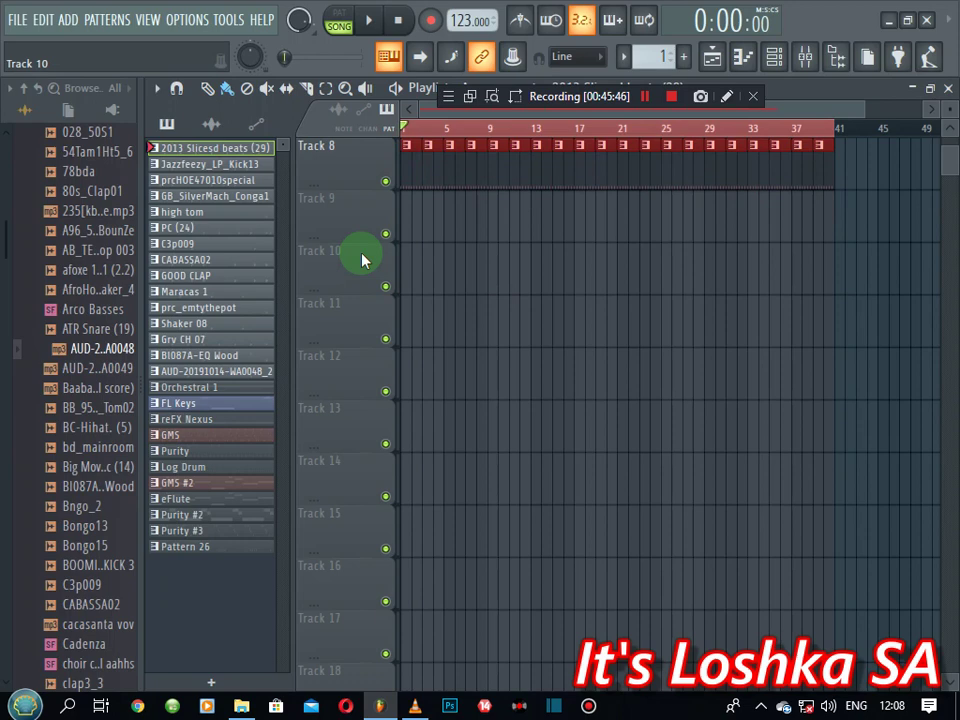
click(181, 166)
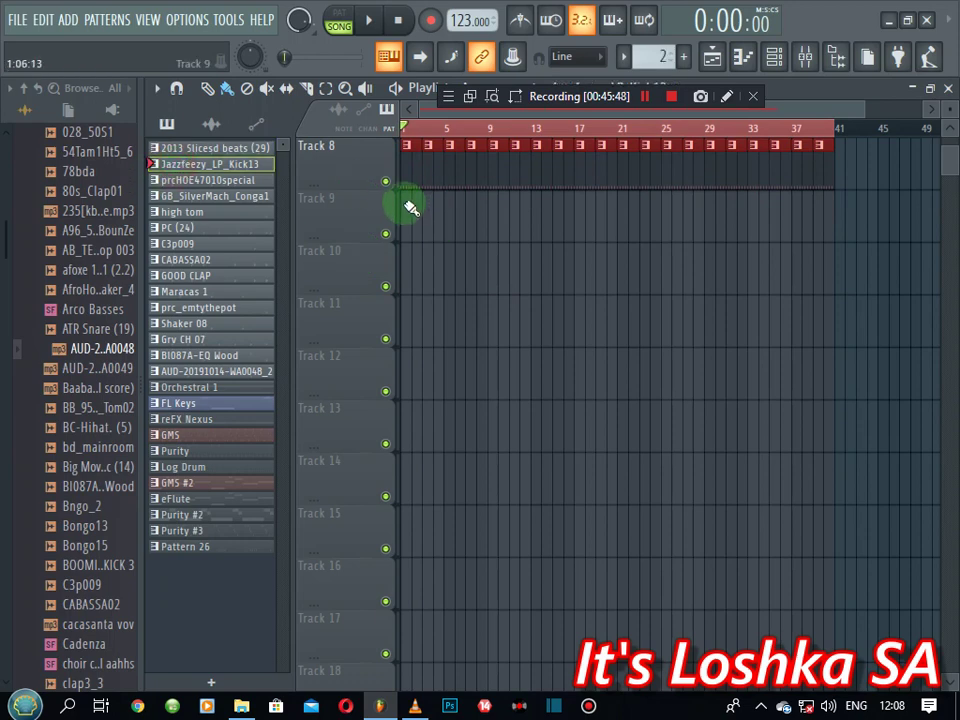
drag(411, 207, 849, 221)
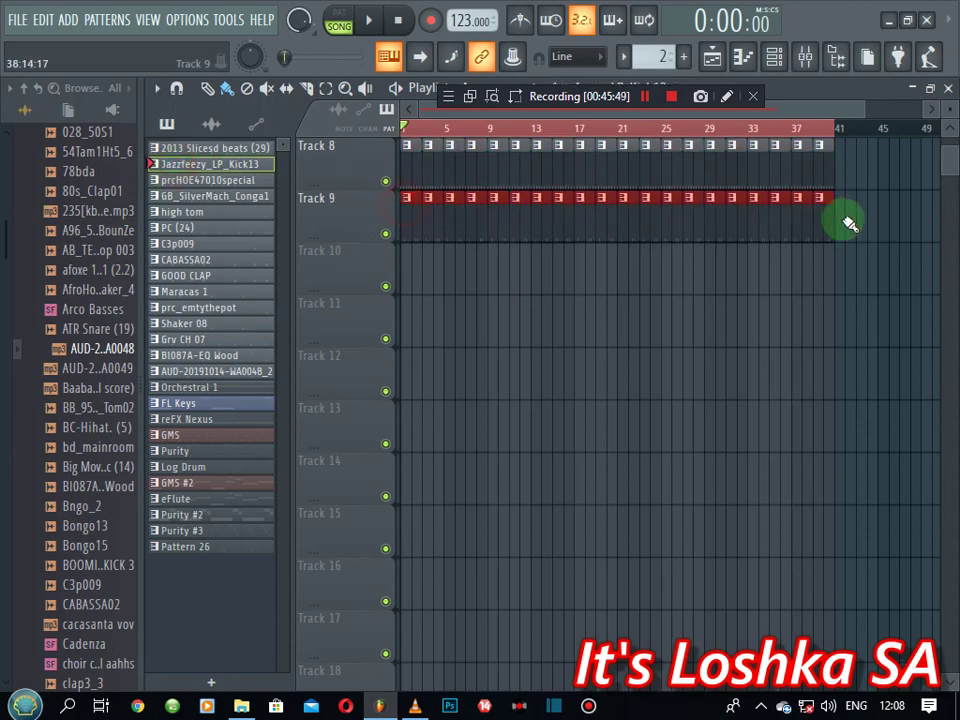
click(196, 182)
mouse_move(406, 258)
mouse_down()
mouse_move(808, 278)
mouse_move(823, 291)
mouse_up()
- Play back the three layered drum patterns from the start to hear how they sound together
key(space)
right_click(797, 395)
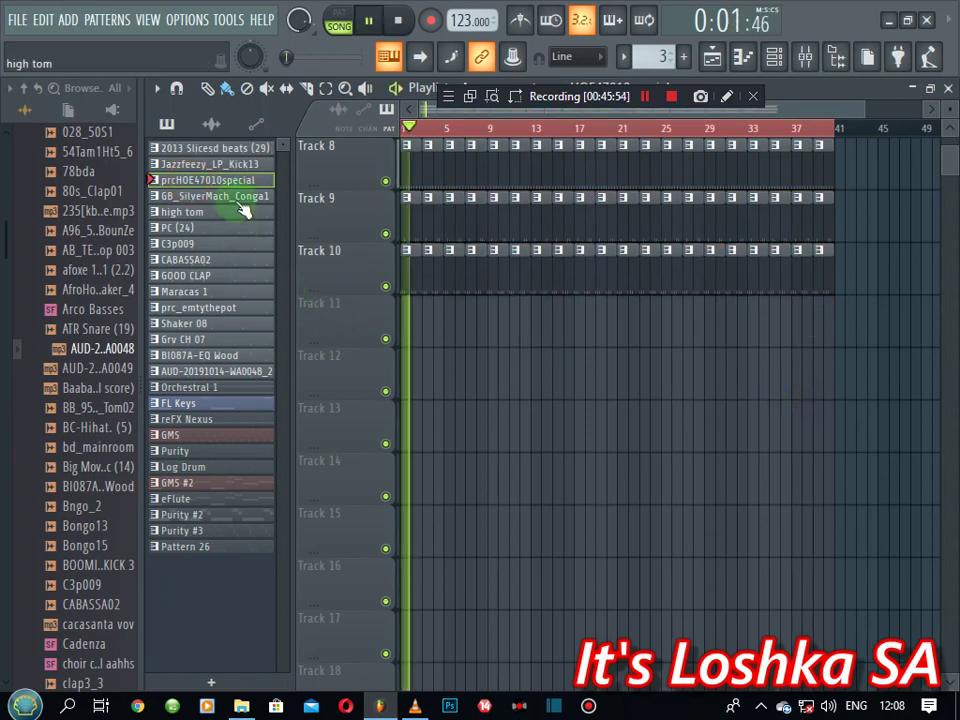
key(space)
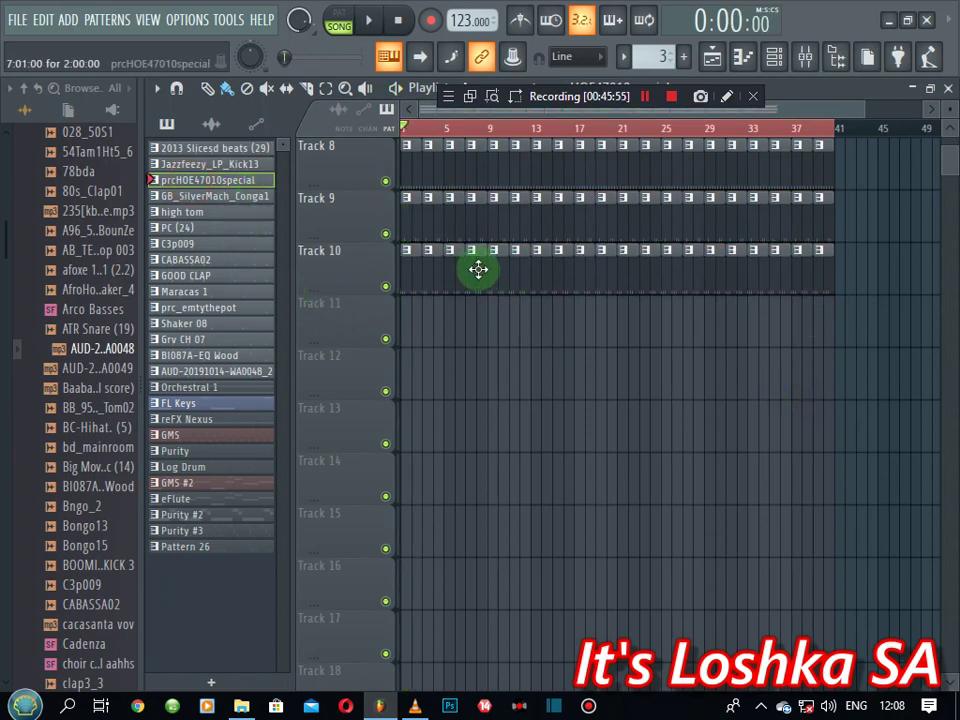
click(773, 57)
key(space)
click(731, 62)
key(space)
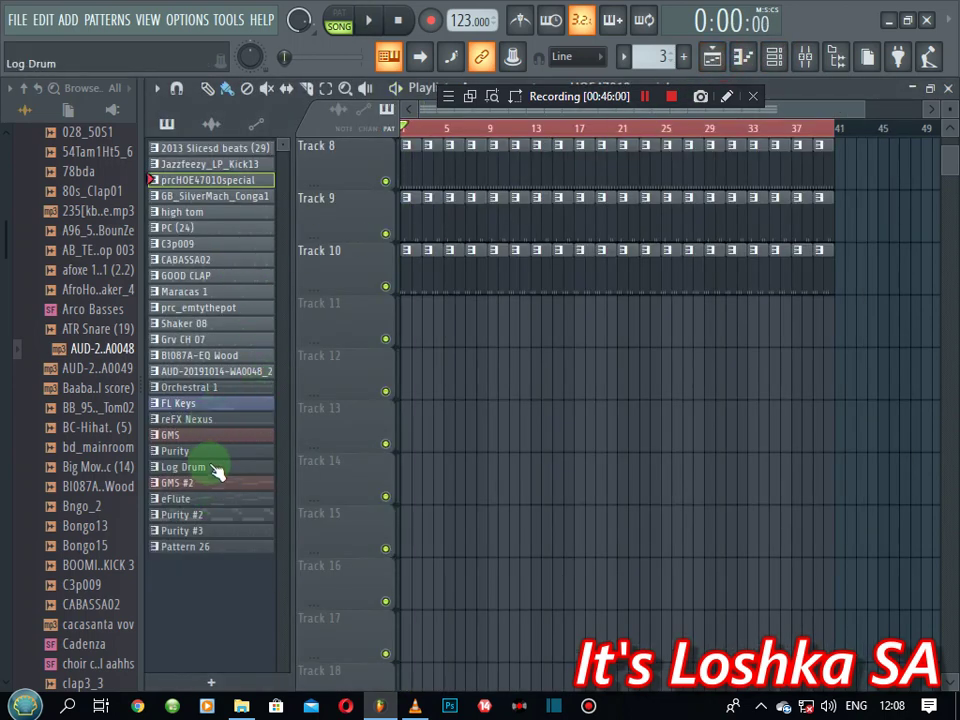
- Place the Orchestral 1 pattern at bar 1 of Track 11 and set its channel volume to about 21%
drag(207, 393, 466, 314)
click(790, 60)
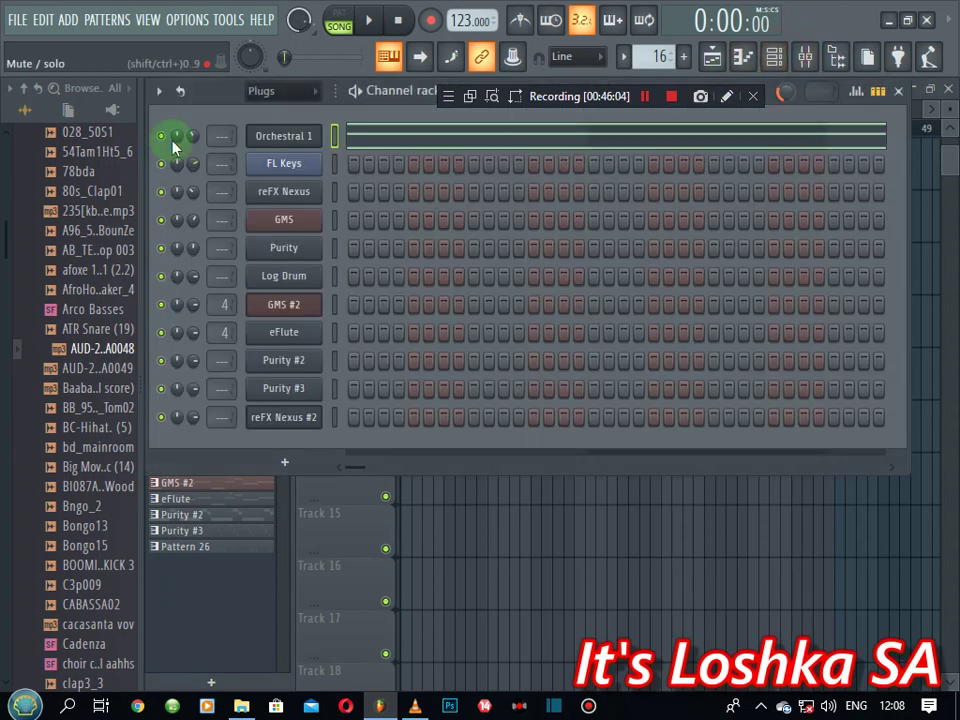
key(space)
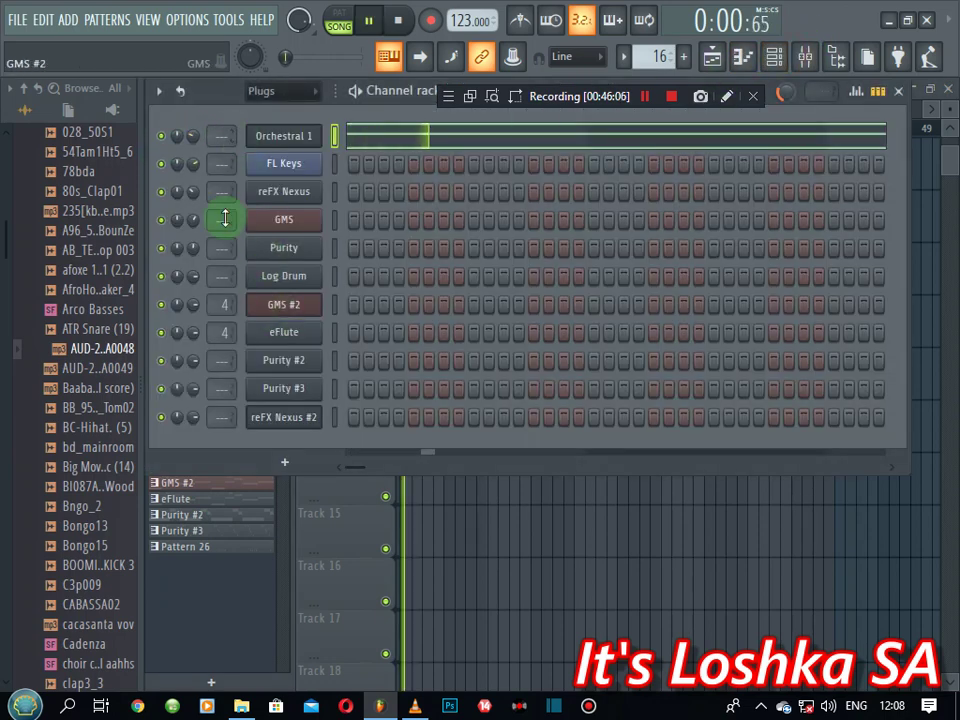
key(space)
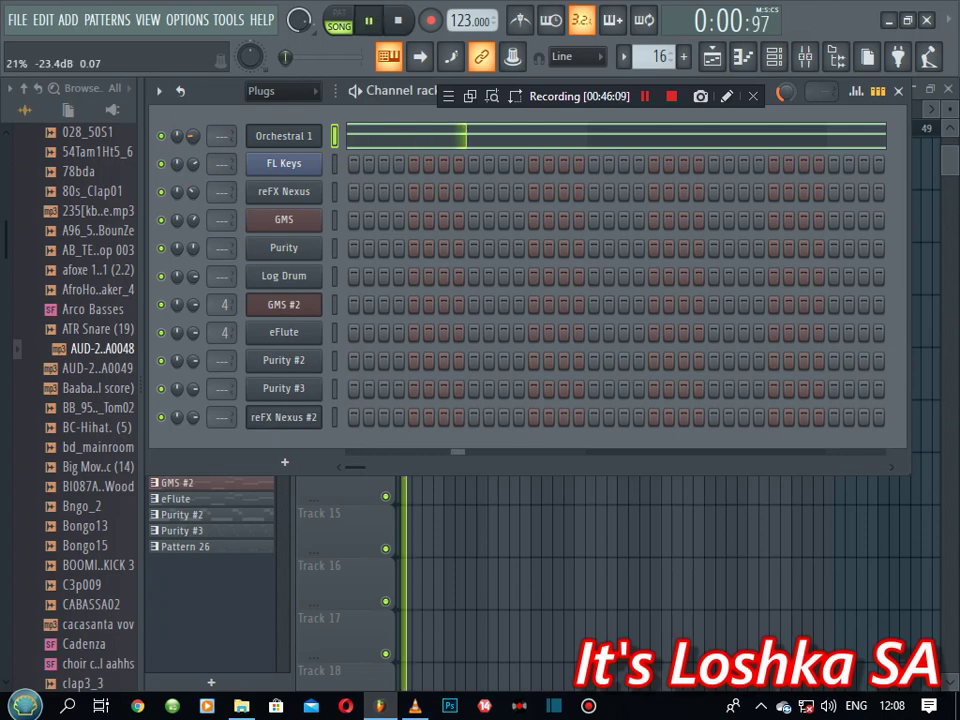
click(320, 522)
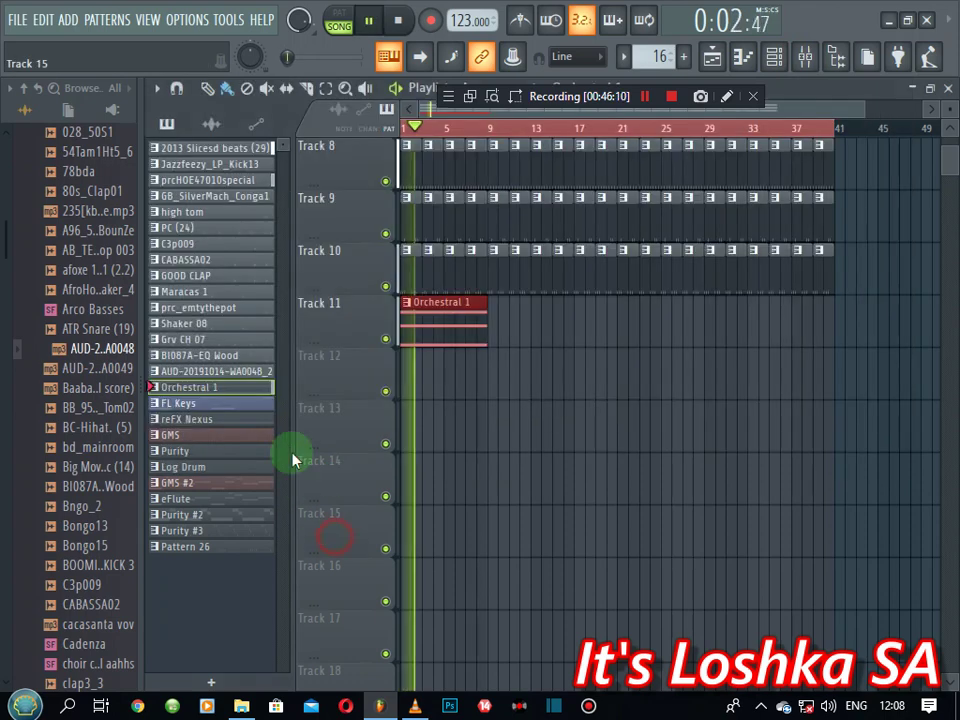
- Fill bars 1 to 40 of Tracks 12, 13 and 14 with high tom, PC (24) and C3p009, and repeat Orchestral 1 along Track 11
click(222, 218)
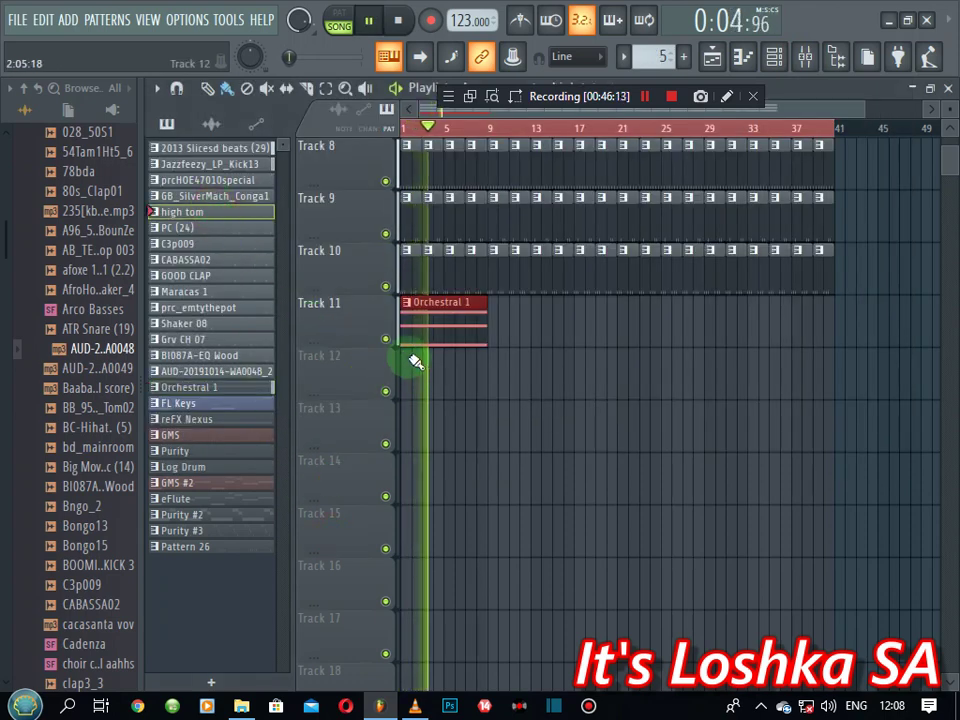
mouse_move(410, 358)
mouse_down()
mouse_move(806, 373)
mouse_move(714, 529)
mouse_move(704, 530)
mouse_up()
click(212, 228)
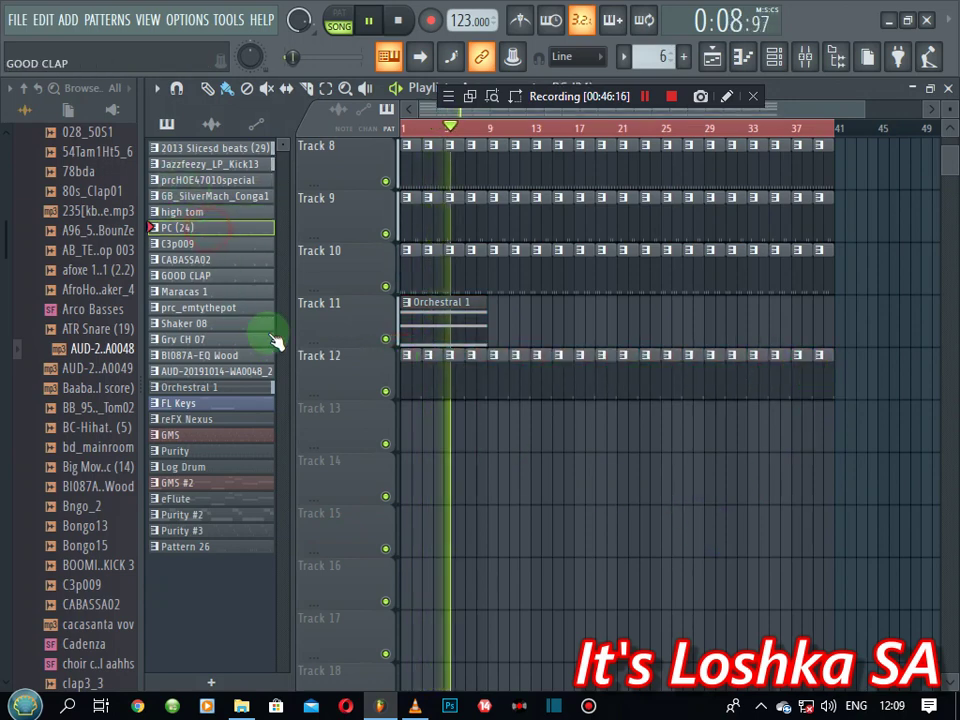
drag(407, 422, 824, 430)
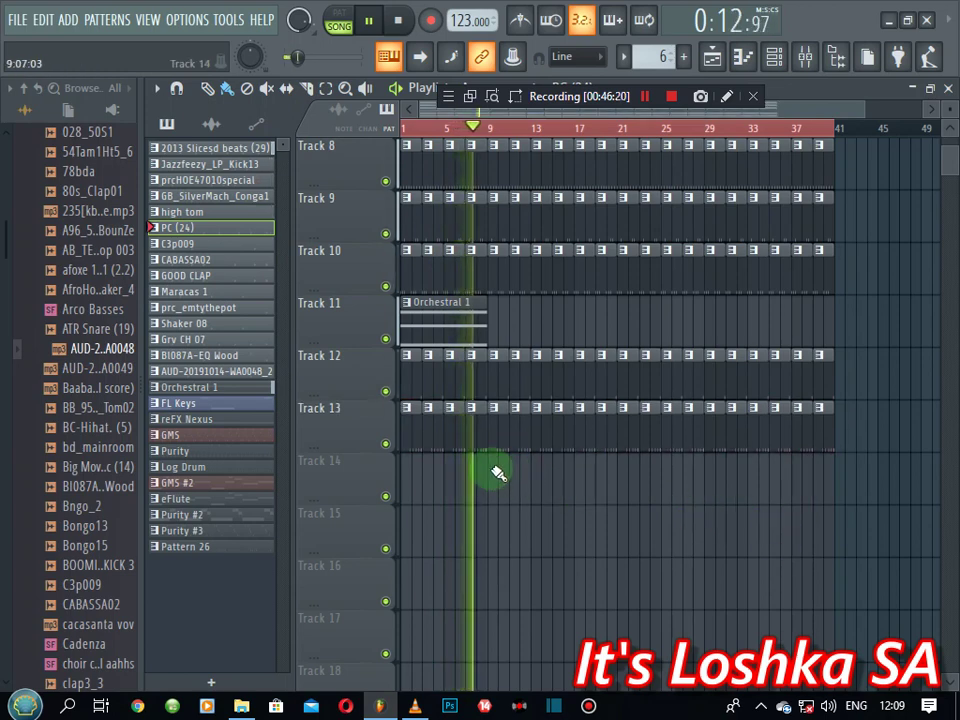
click(221, 245)
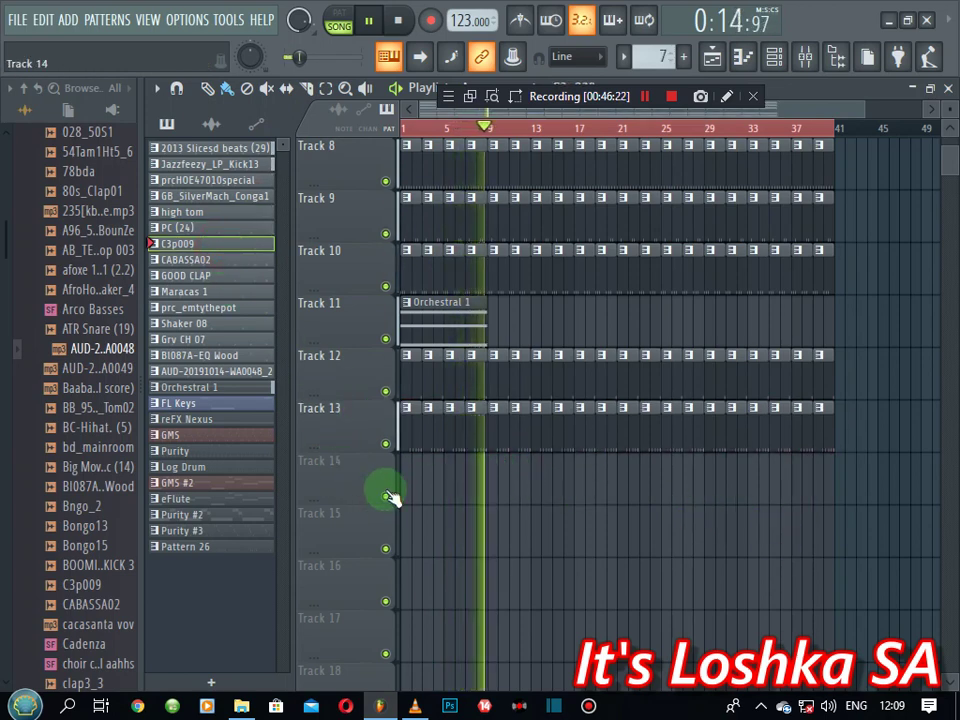
drag(409, 476, 826, 477)
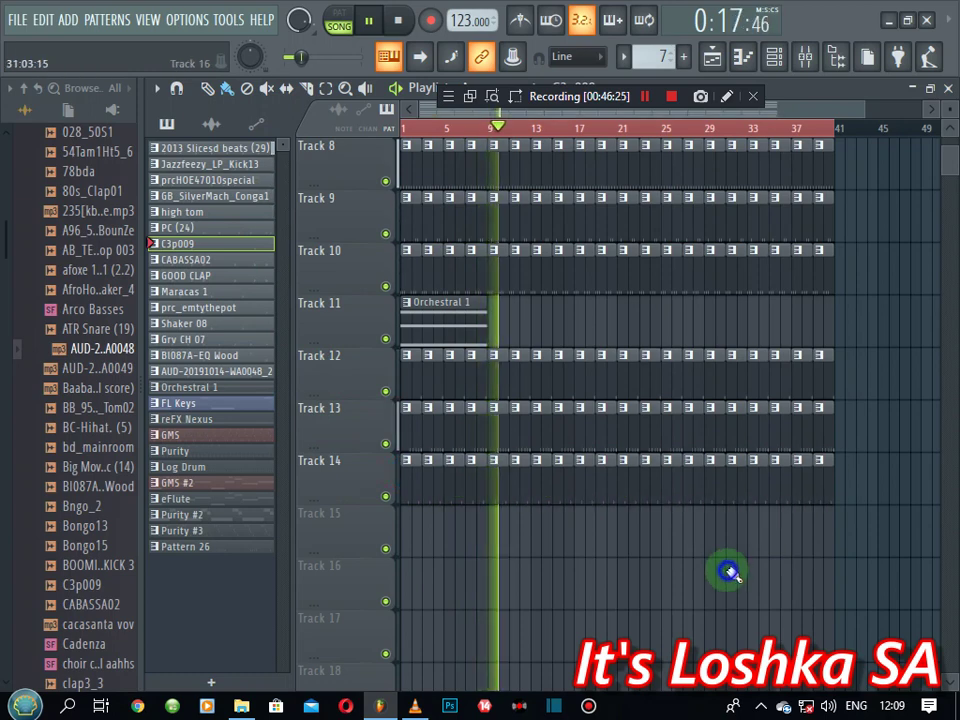
click(454, 320)
mouse_move(510, 323)
mouse_down()
mouse_move(497, 321)
mouse_move(810, 326)
mouse_move(749, 552)
mouse_up()
- Delete every second C3p009 clip along Track 14 and stop playback
right_click(431, 500)
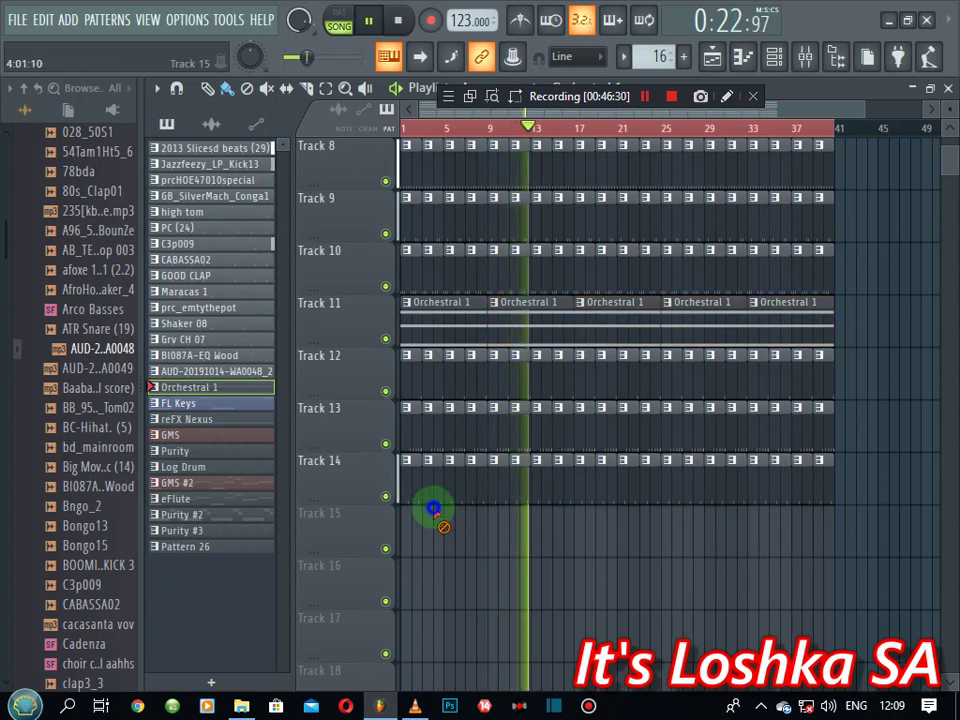
right_click(477, 497)
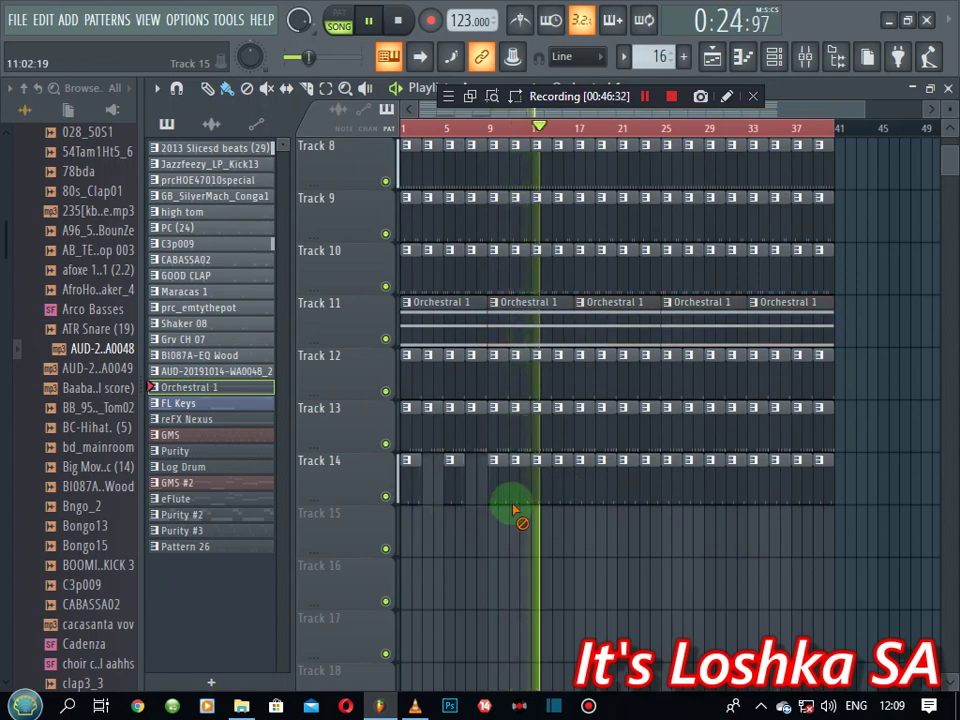
right_click(516, 497)
right_click(560, 502)
right_click(603, 510)
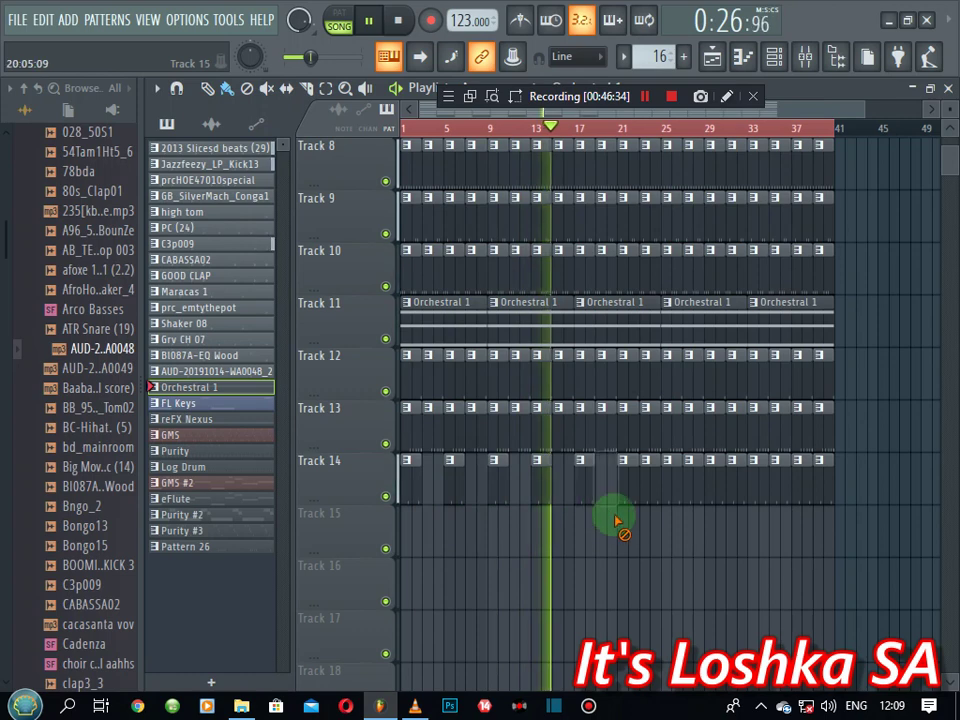
right_click(648, 502)
right_click(693, 500)
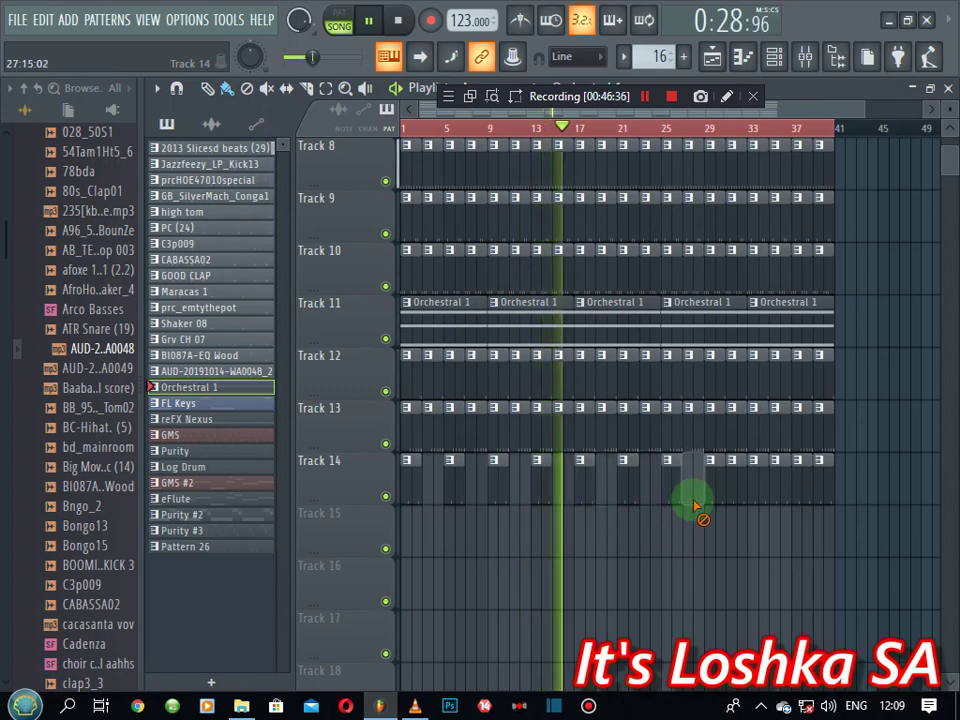
right_click(736, 502)
right_click(778, 502)
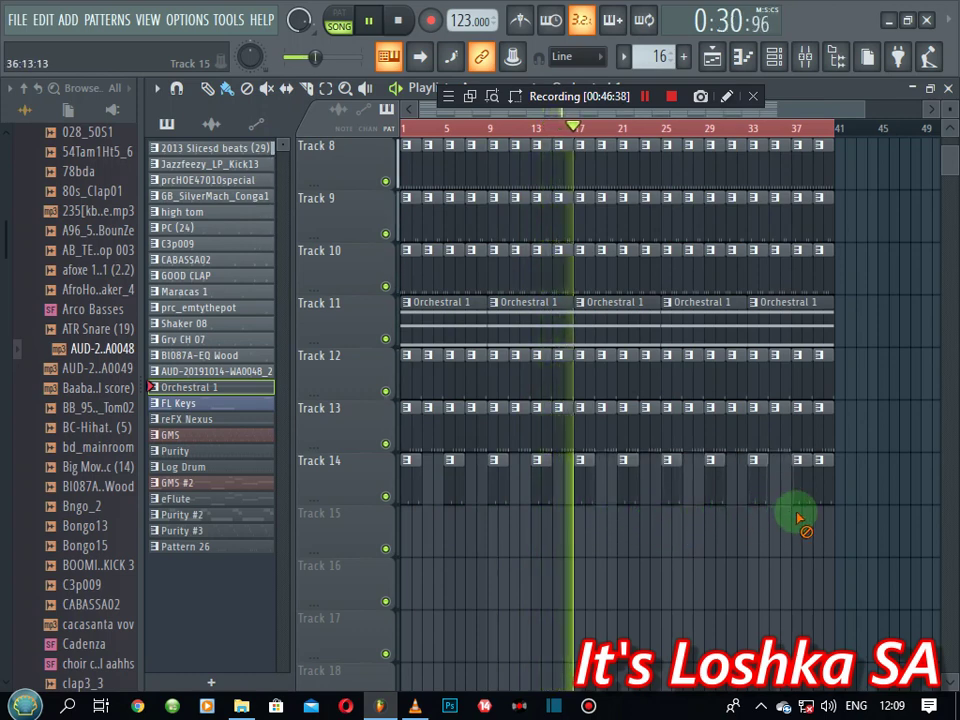
right_click(822, 503)
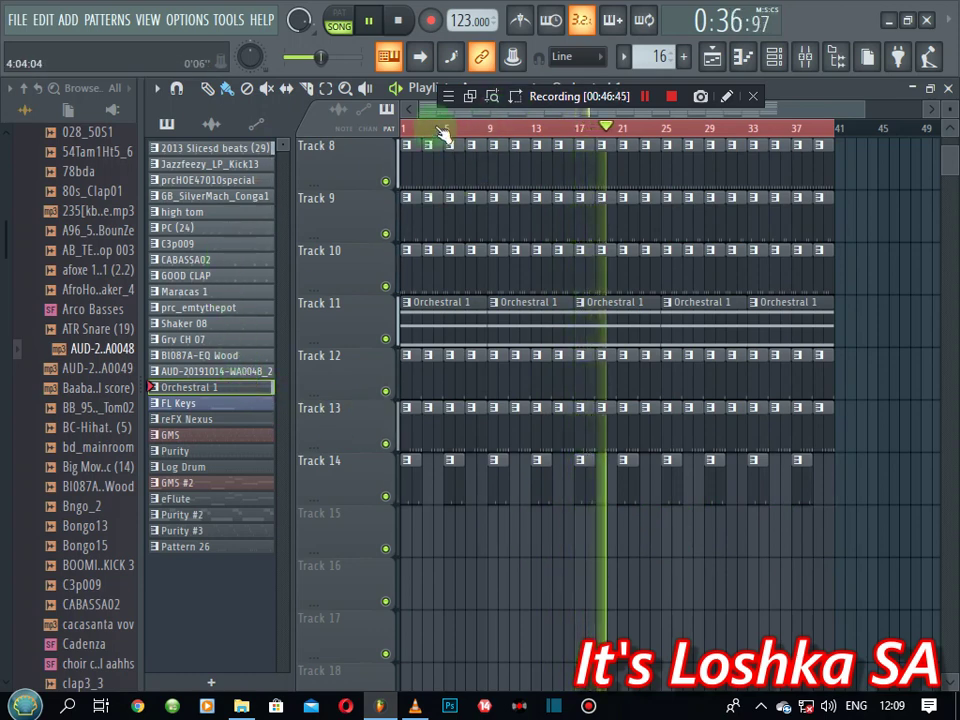
key(space)
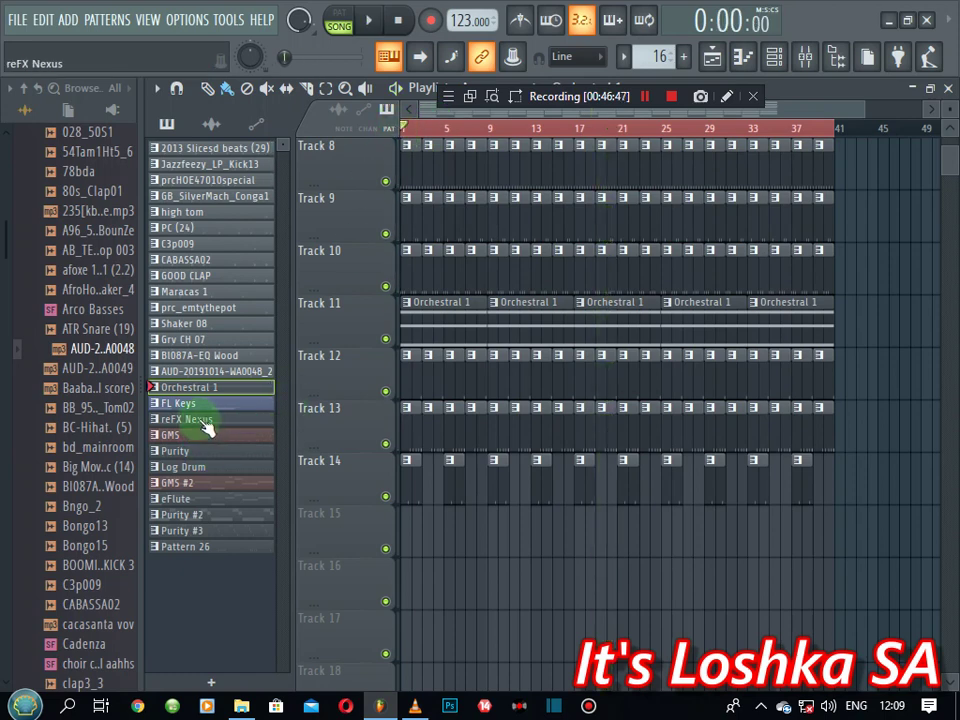
- Repeat reFX Nexus across bars 1 to 40 of Track 15 and place its Channel volume automation clip at bar 1 of Track 16
drag(207, 427, 422, 557)
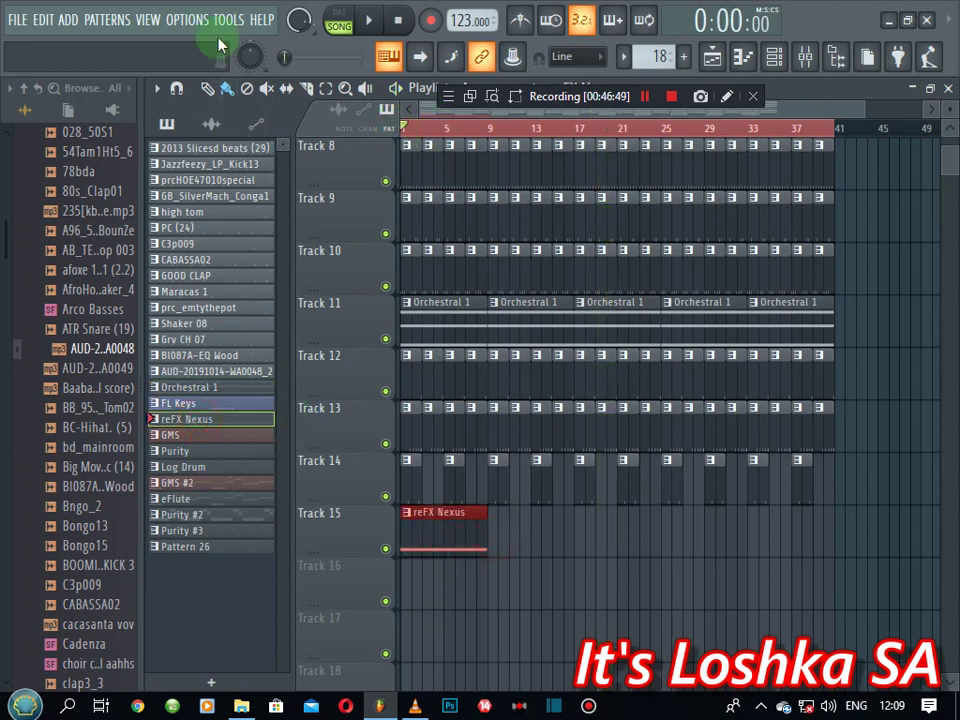
click(254, 130)
drag(244, 158, 437, 567)
key(space)
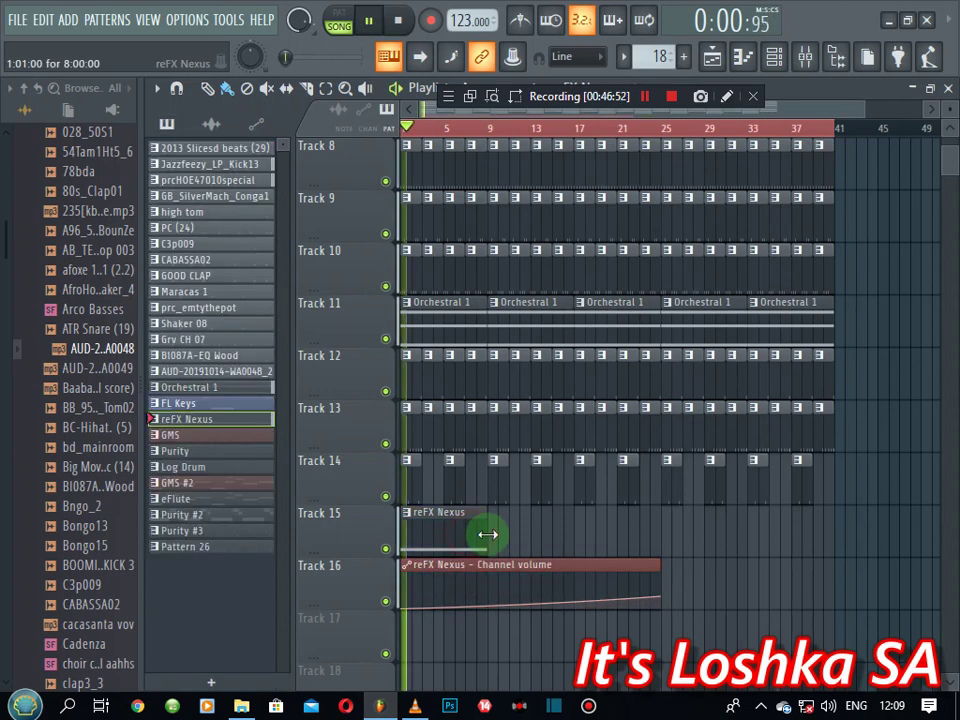
click(495, 540)
click(610, 538)
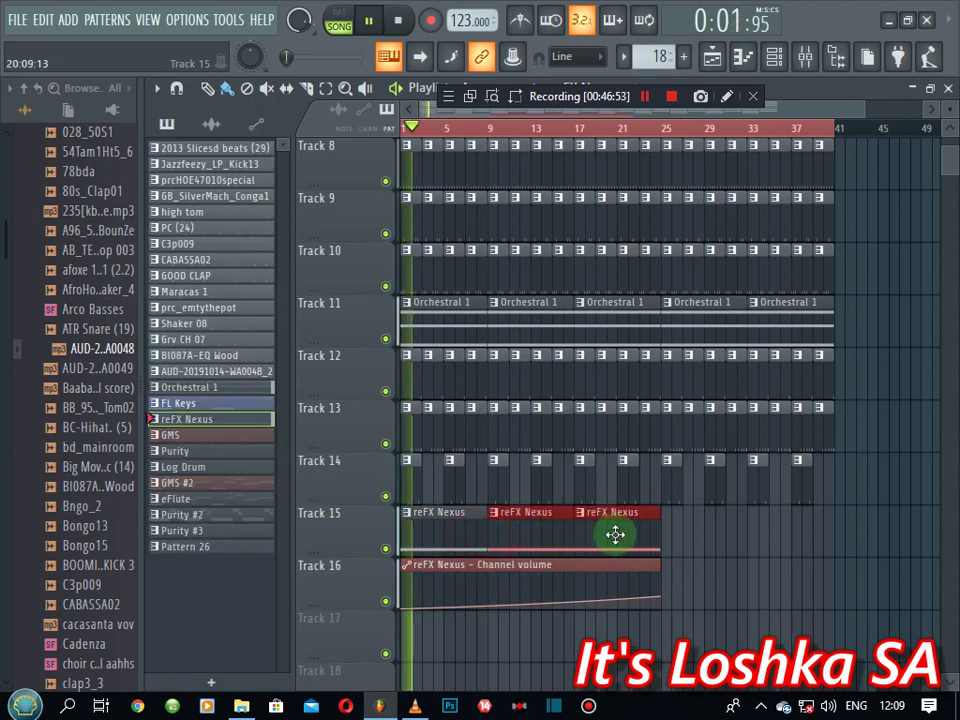
click(668, 527)
click(752, 522)
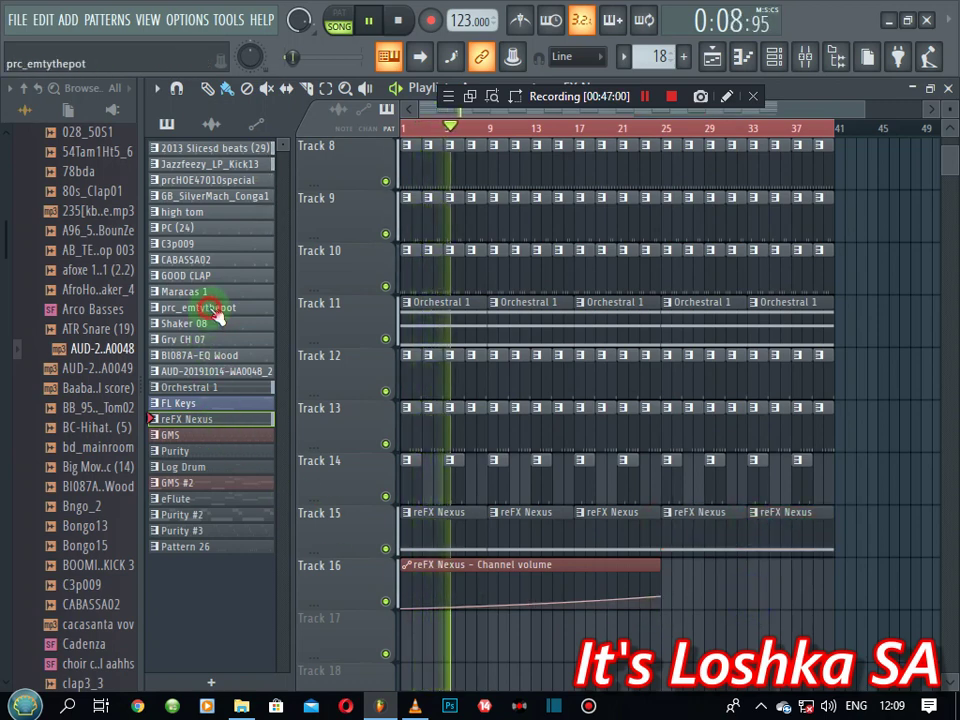
- Fill bars 25 to 40 of Track 17 with the GOOD CLAP pattern and refill the gaps along Track 14 with C3p009 clips
click(771, 56)
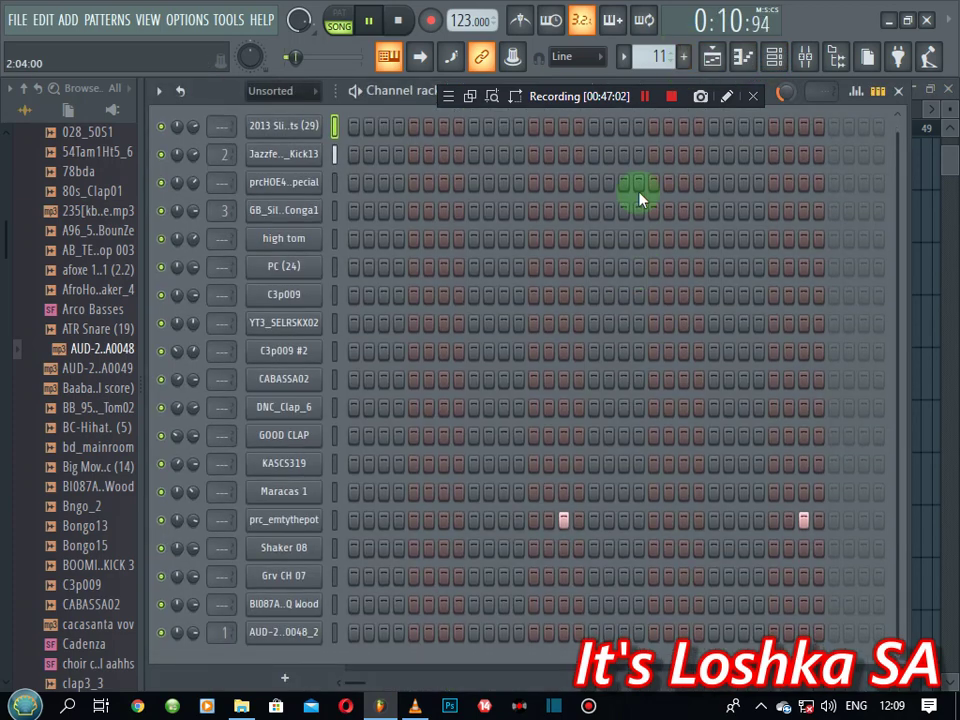
scroll(665, 58, down, 4)
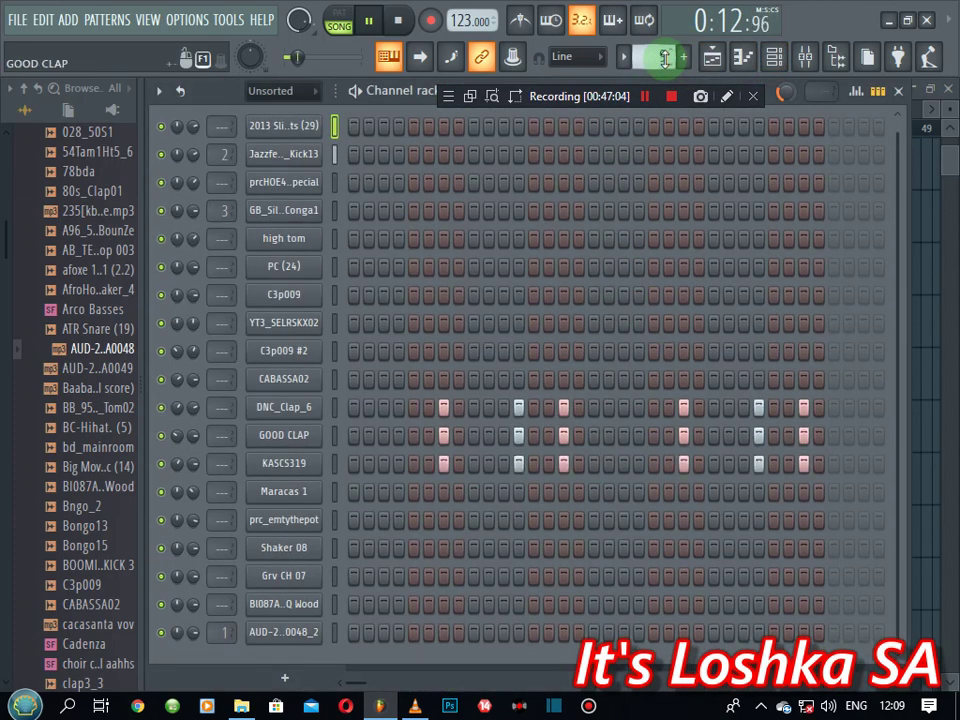
click(711, 56)
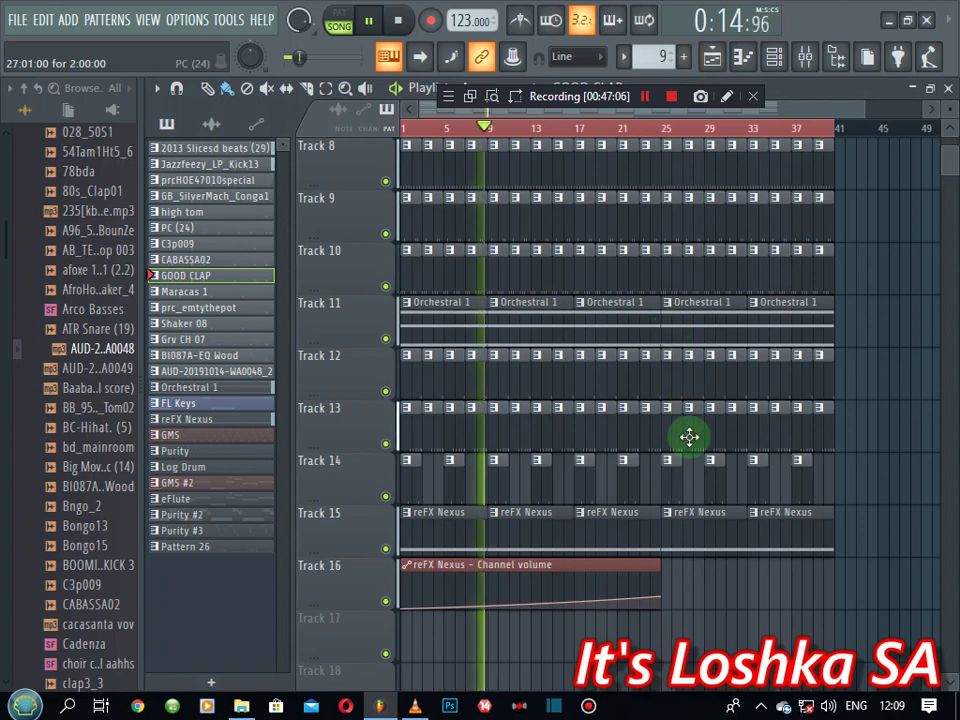
scroll(679, 581, down, 1)
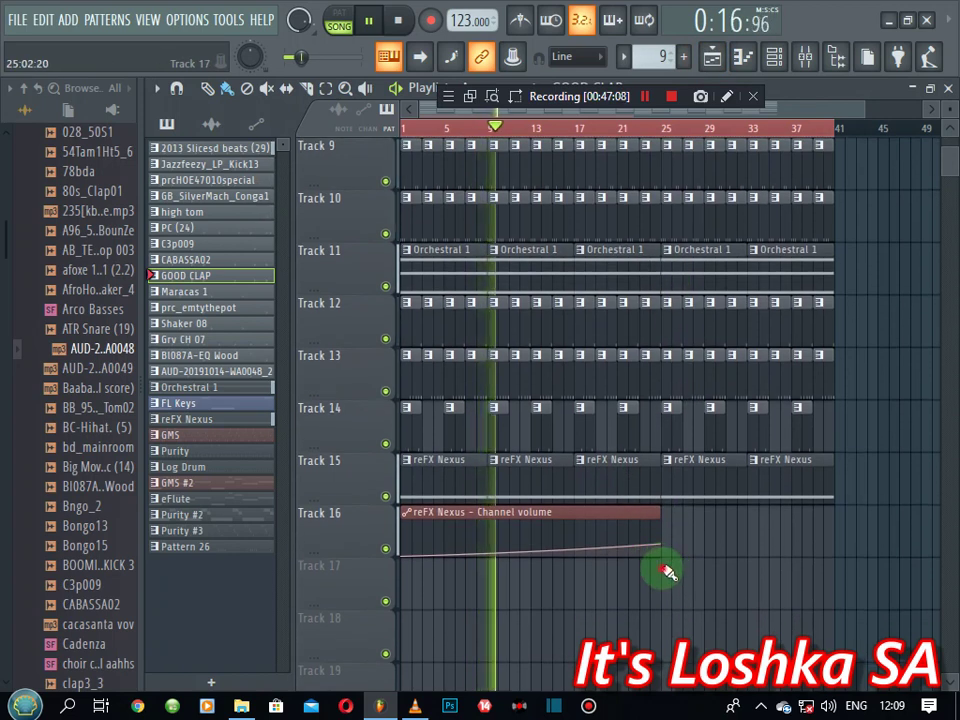
drag(667, 571, 804, 579)
click(804, 427)
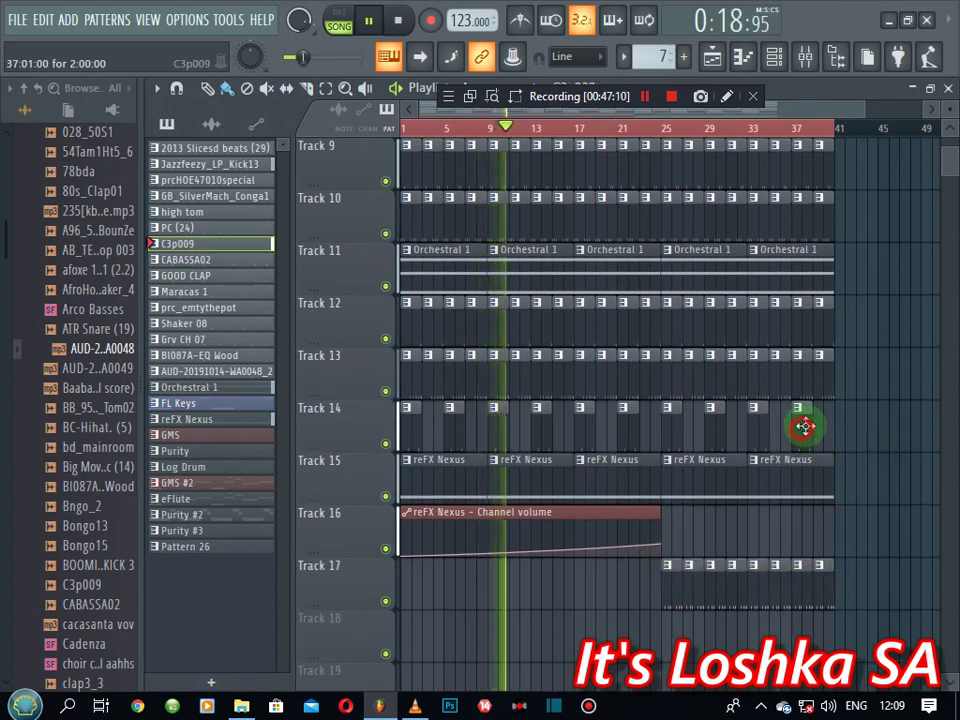
drag(816, 427, 244, 427)
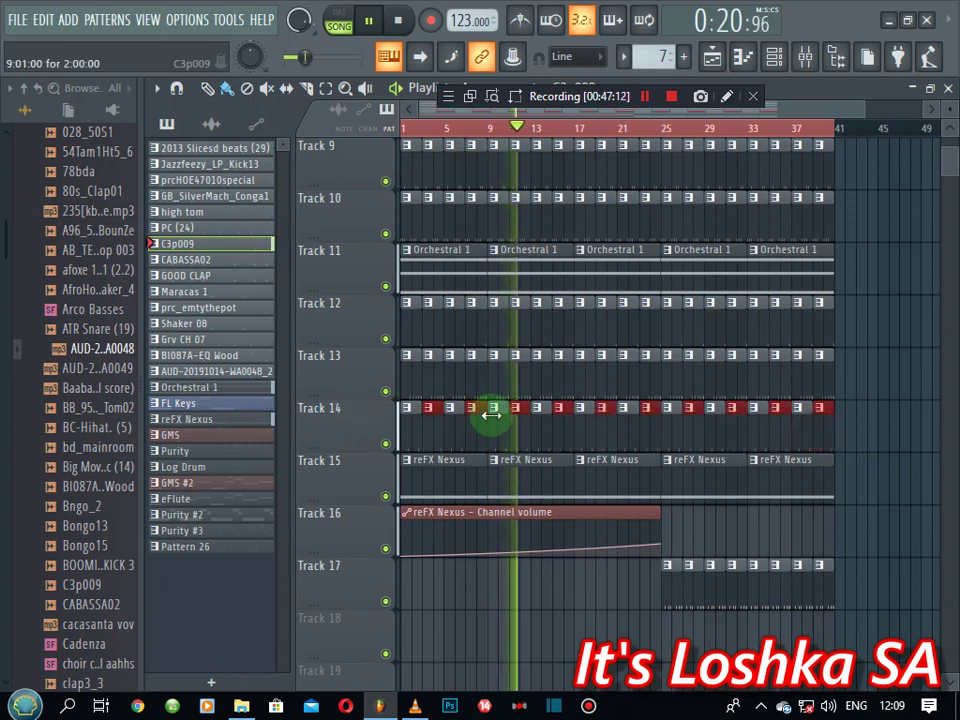
- Open the C3p009 channel's settings and route the channel to mixer track 5
click(773, 57)
click(290, 296)
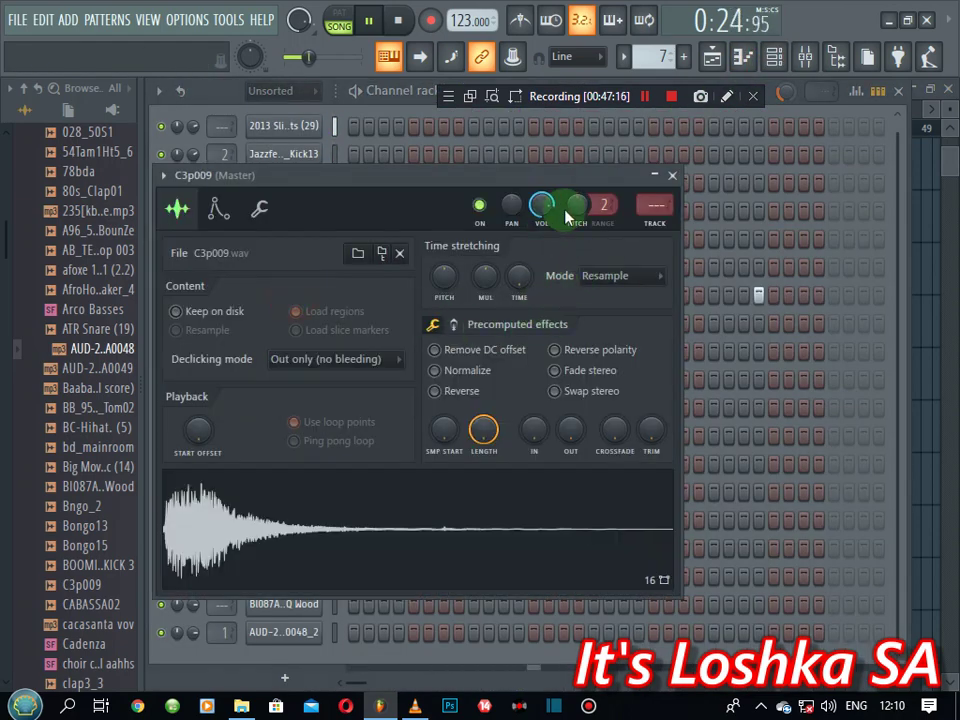
click(655, 208)
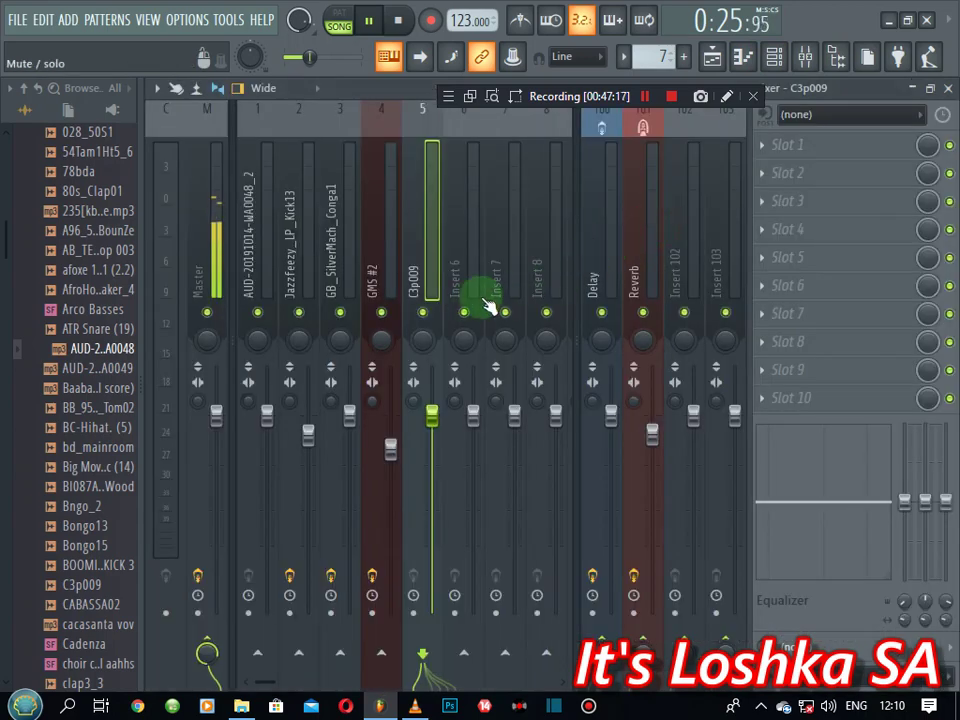
- Add Fruity Parametric EQ 2 to the C3p009 mixer track and pull band 1 fully down between 500 Hz and 1 kHz
click(773, 152)
click(548, 276)
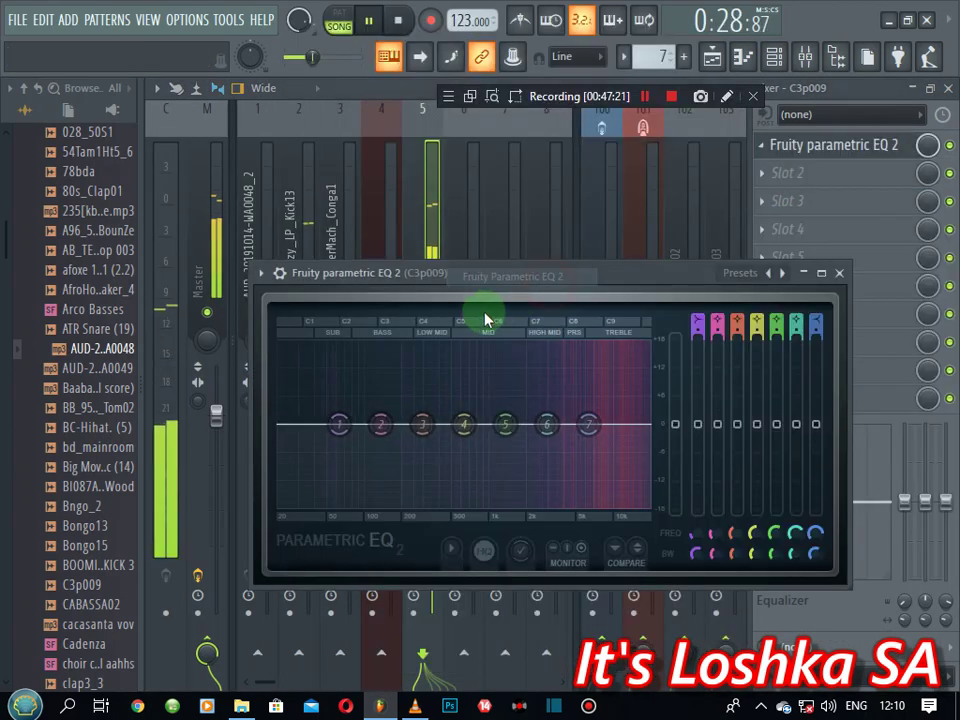
drag(340, 435, 477, 506)
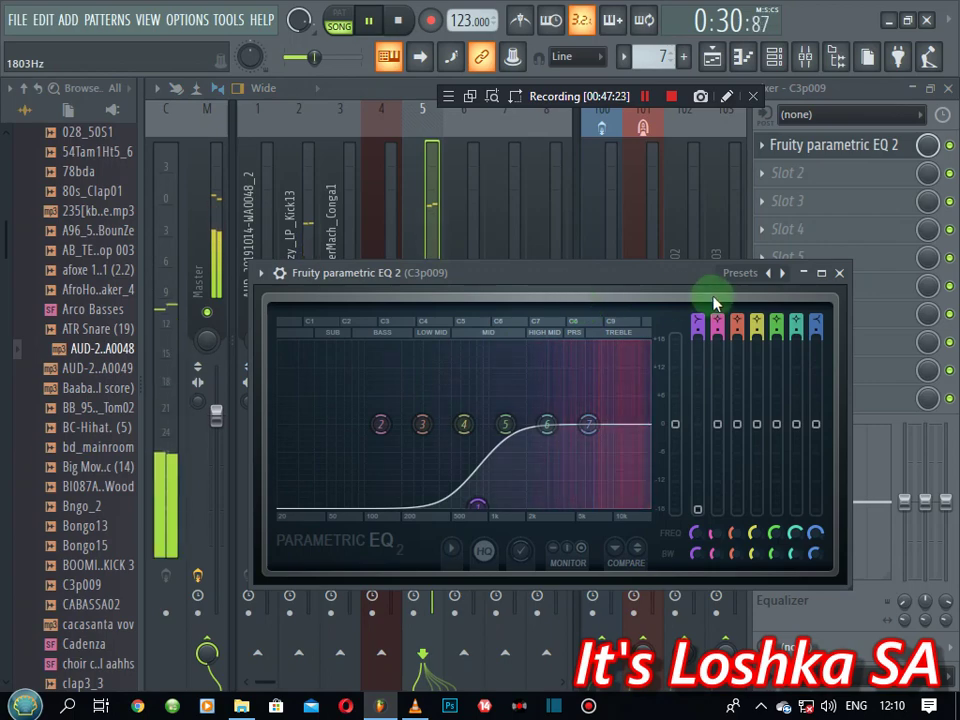
click(839, 272)
- Load Fruity Delay 3 in the second effect slot of the C3p009 track, raise its delay time and replay the song
click(772, 174)
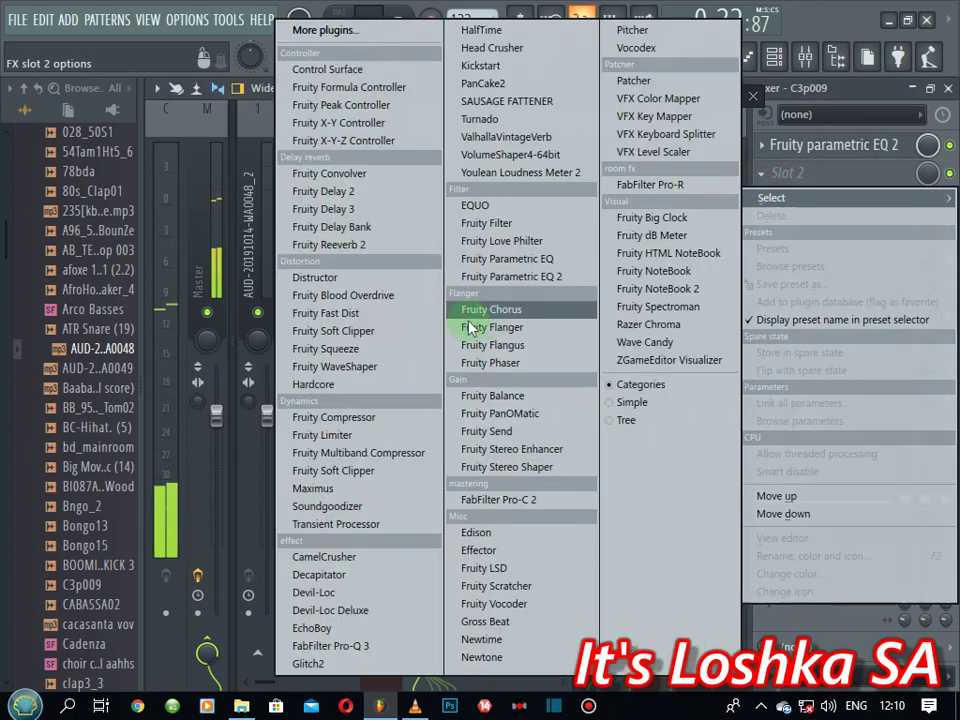
click(315, 209)
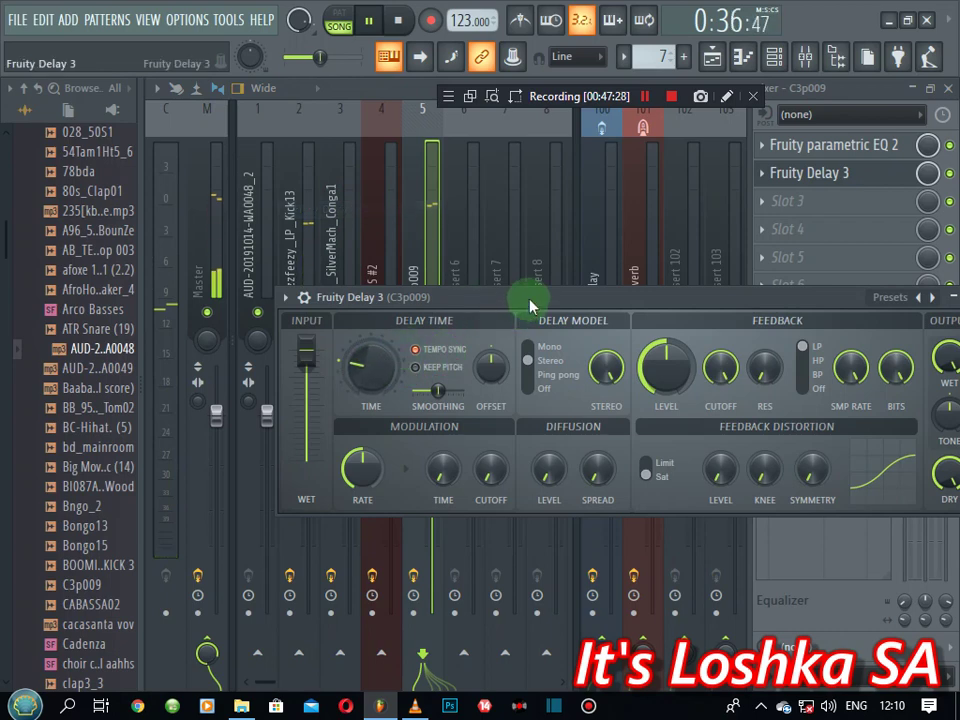
drag(371, 367, 371, 338)
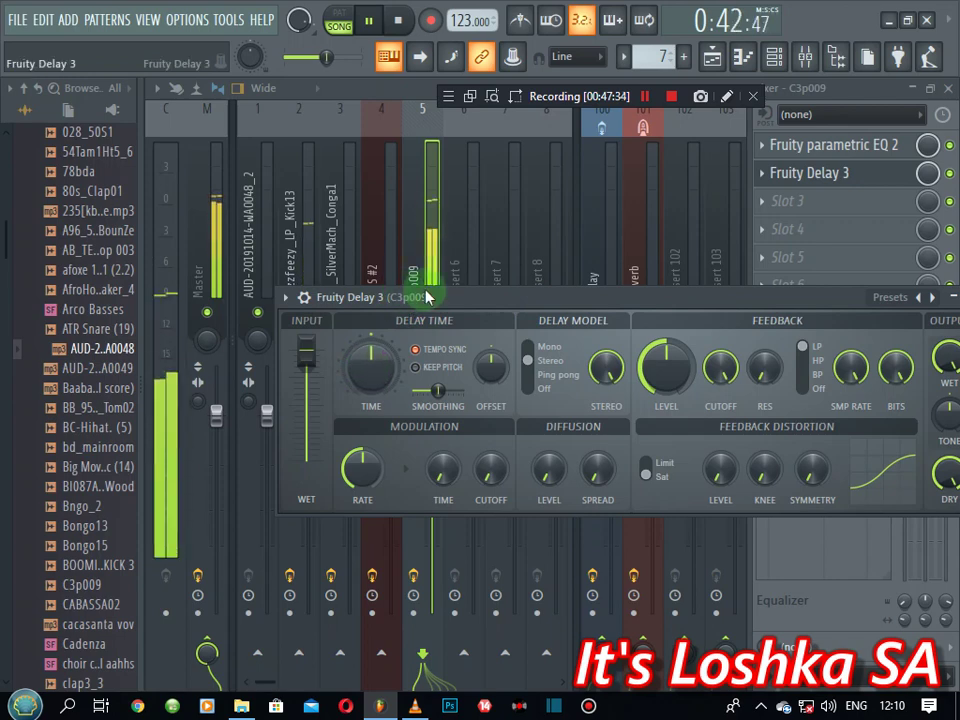
drag(531, 302, 446, 369)
key(space)
key(space)
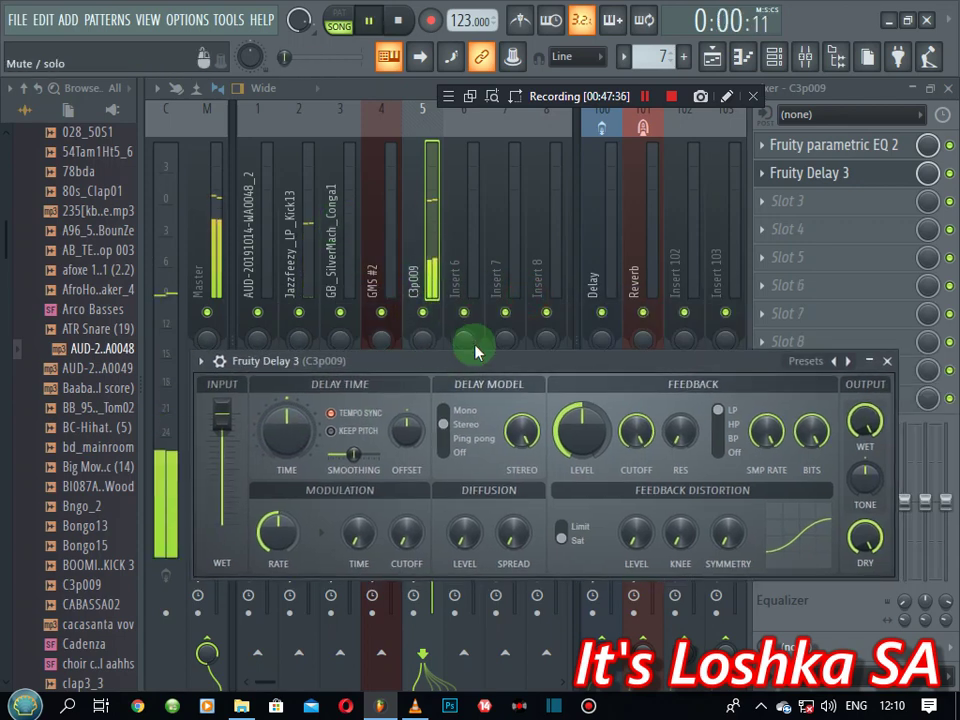
- Try shorter delay times in Fruity Delay 3 while replaying the song from the start
click(397, 21)
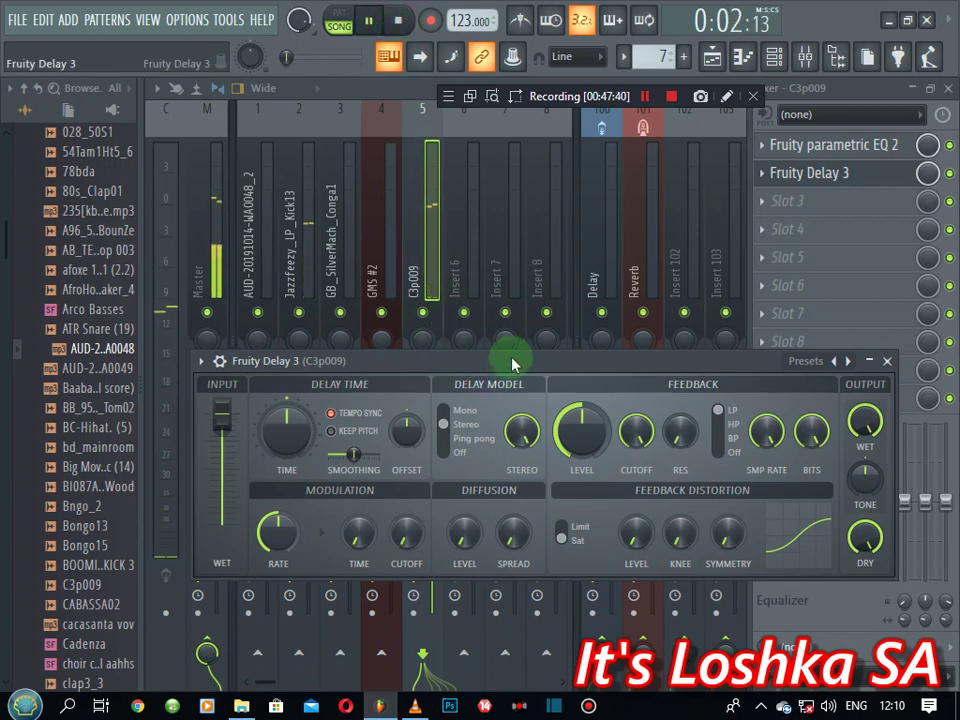
key(space)
drag(299, 440, 299, 450)
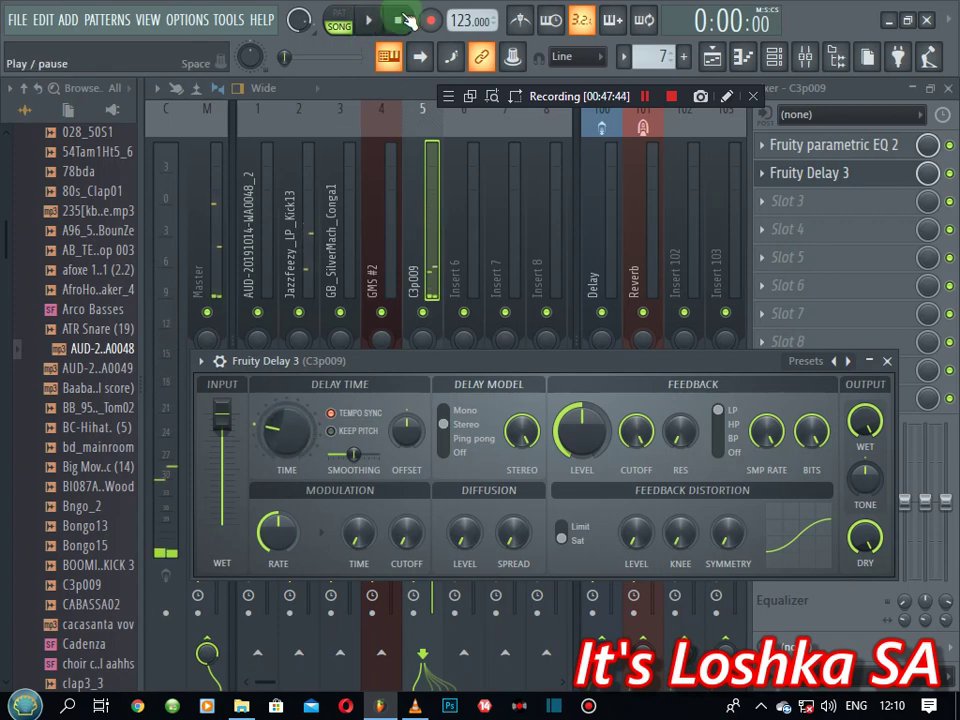
key(space)
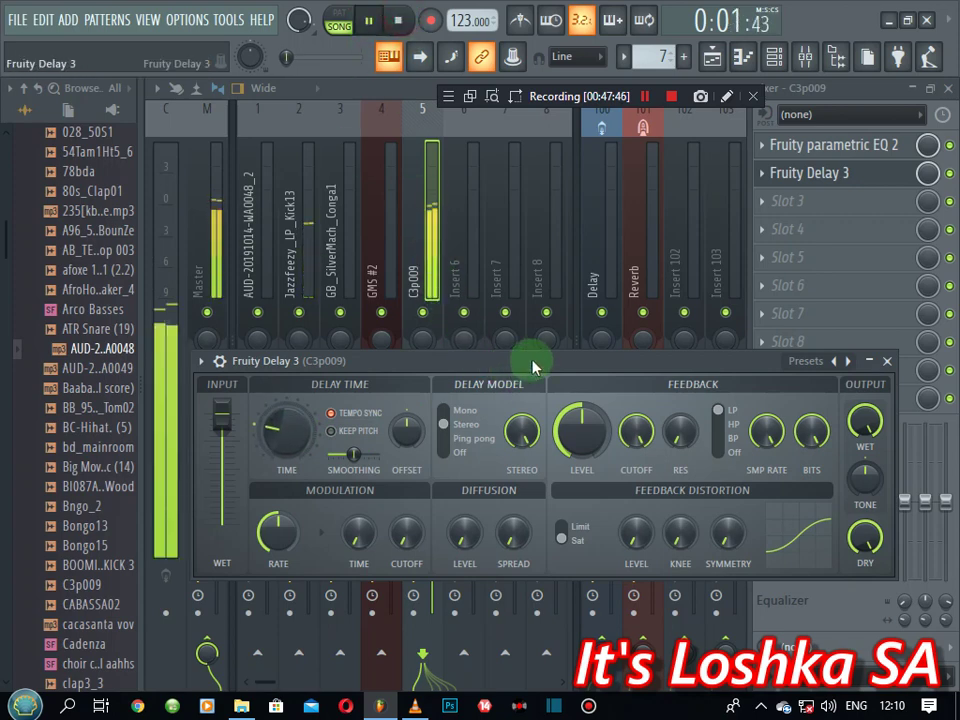
key(space)
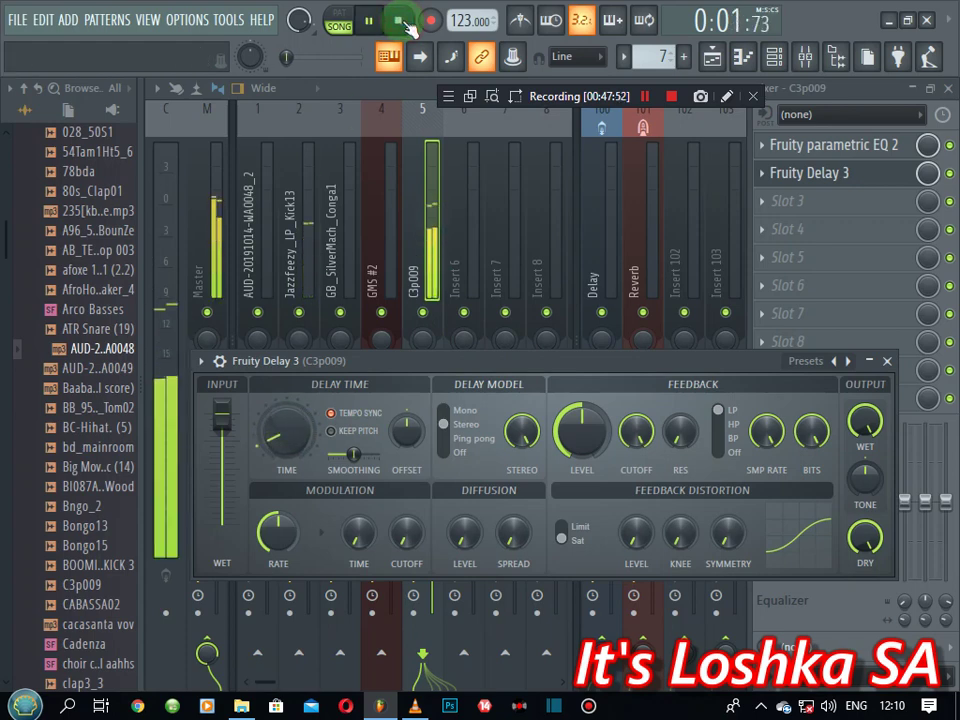
click(405, 24)
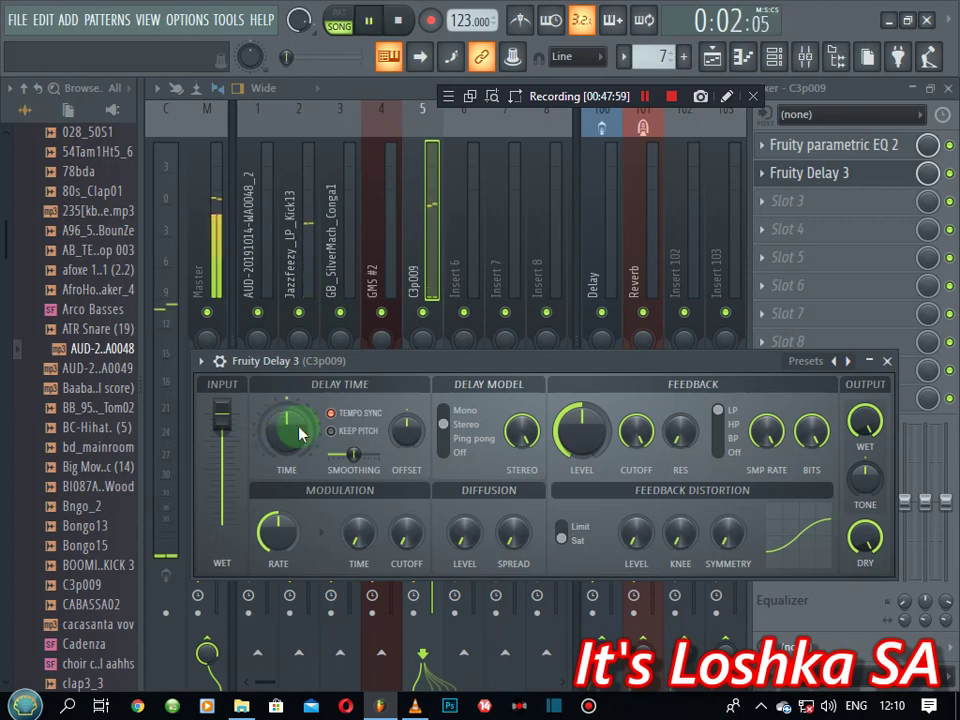
key(space)
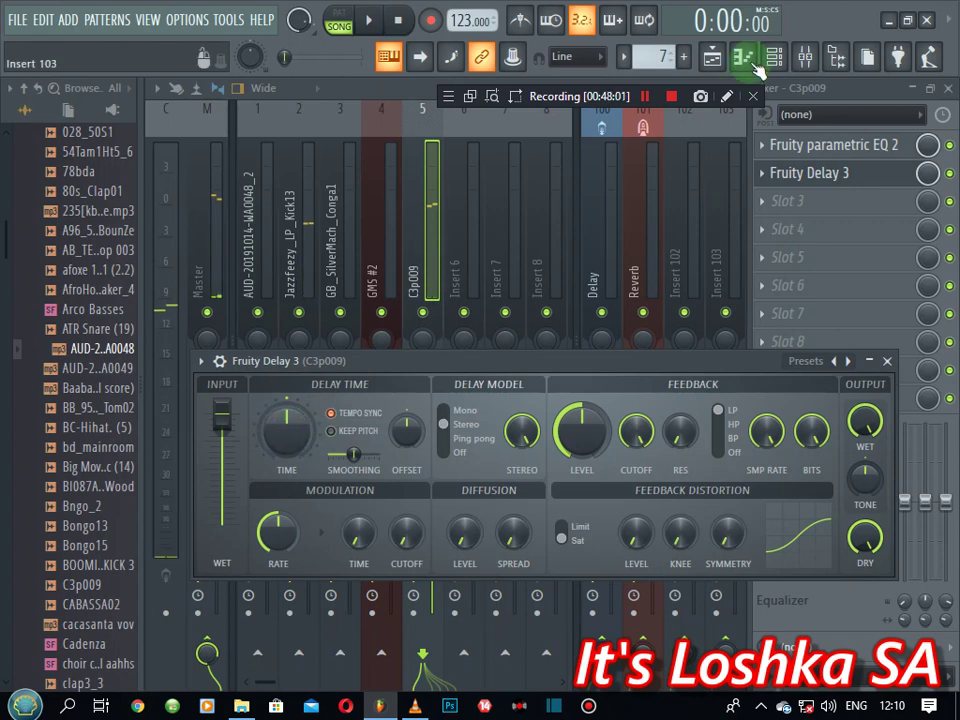
- Add a C3p009 hit at step 15, disable Fruity Delay 3 on its mixer track and restart playback
click(774, 56)
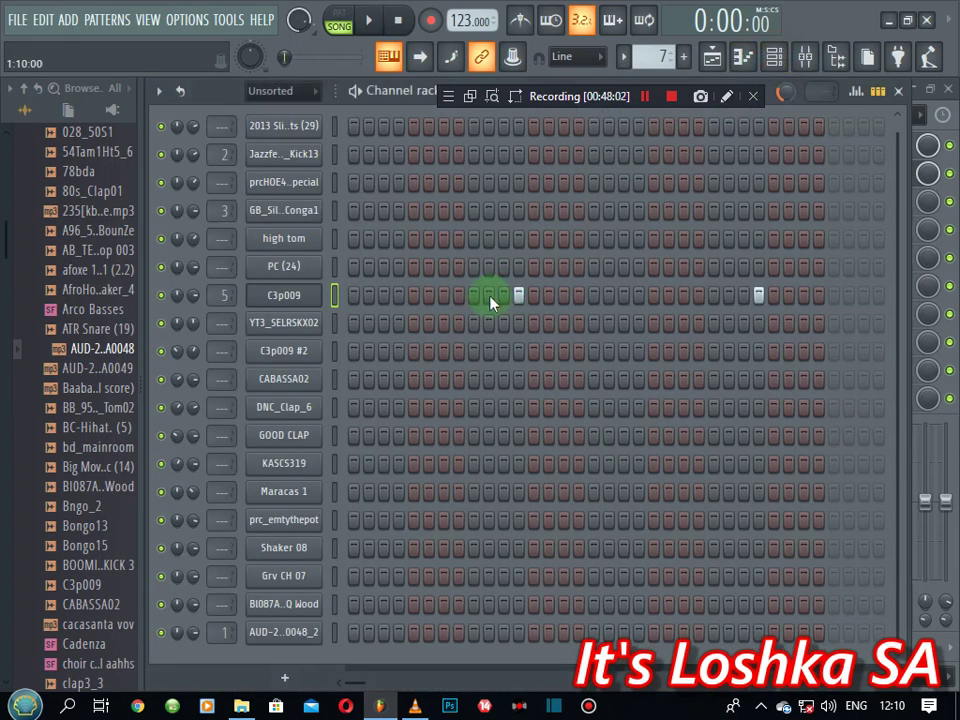
click(563, 295)
click(805, 56)
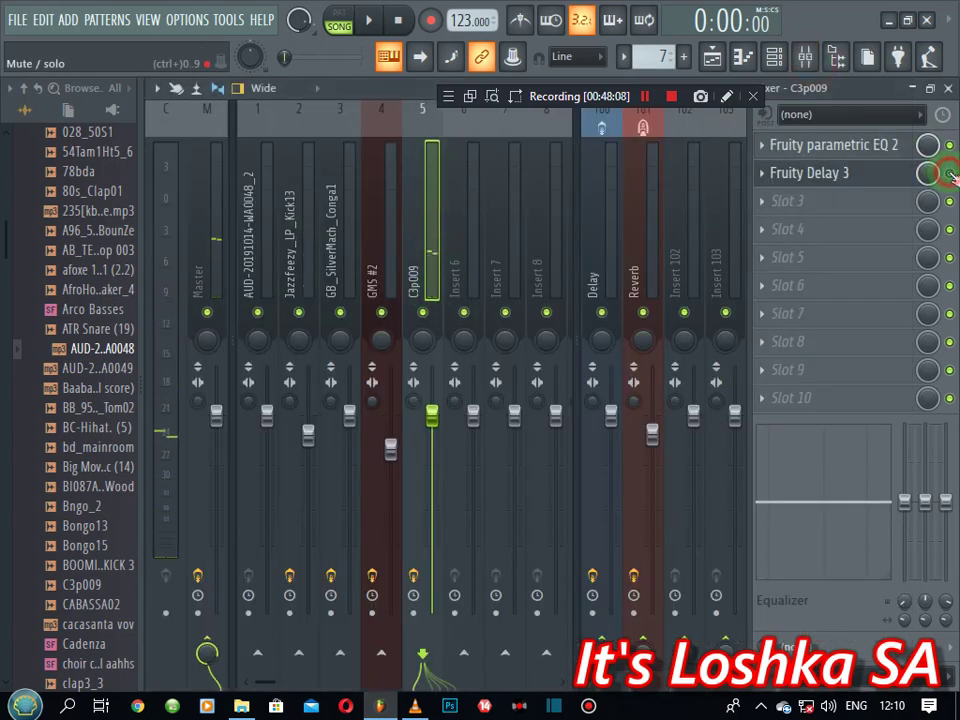
key(space)
- Add another C3p009 hit at step 31 and check the pattern's notes in the piano roll
click(776, 57)
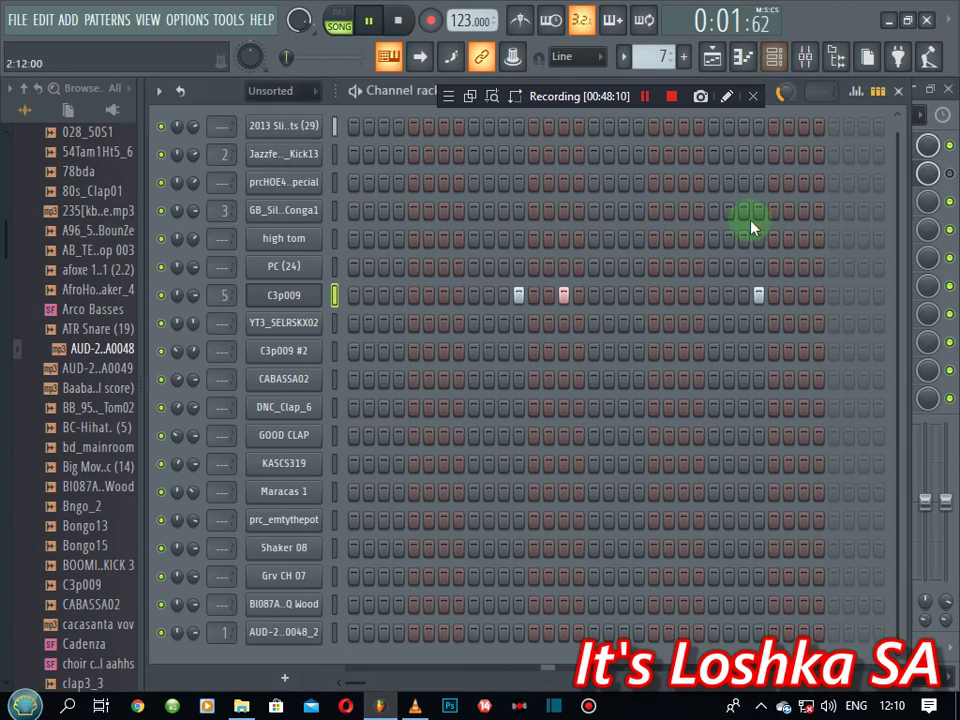
right_click(311, 302)
click(339, 300)
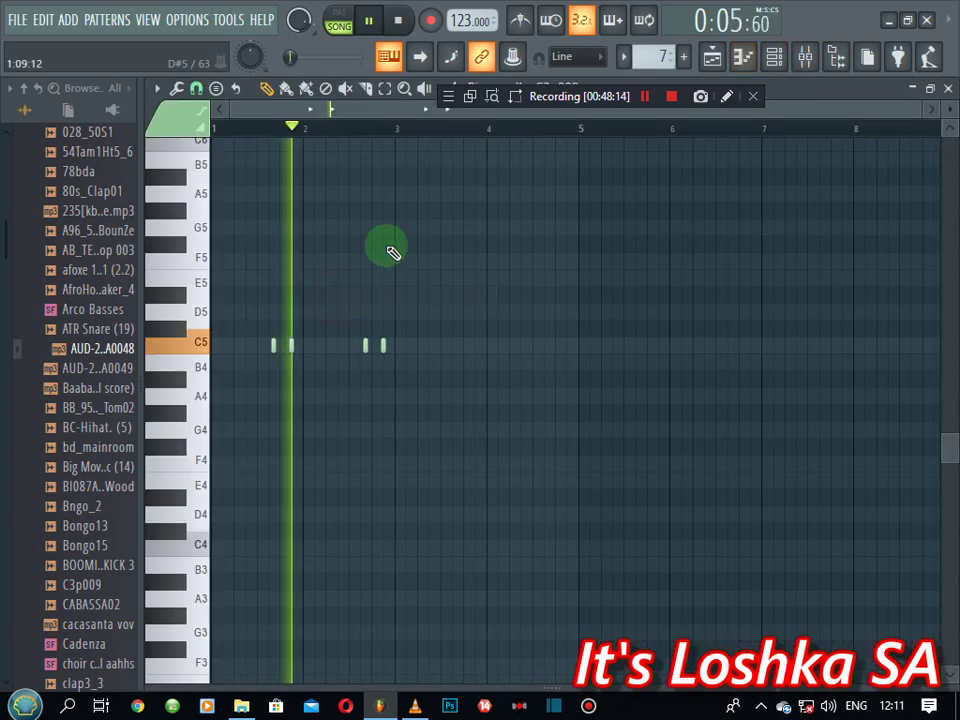
click(945, 87)
click(878, 92)
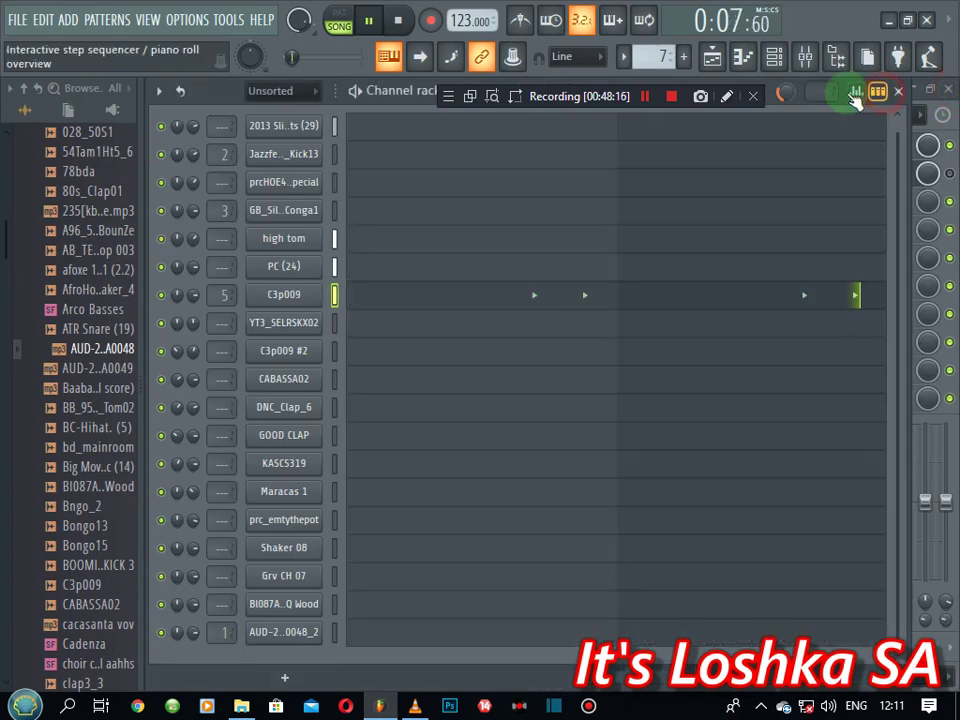
- Set the C3p009 velocities to about 75% on steps 12 and 28 and about 50% on steps 15 and 31
click(855, 92)
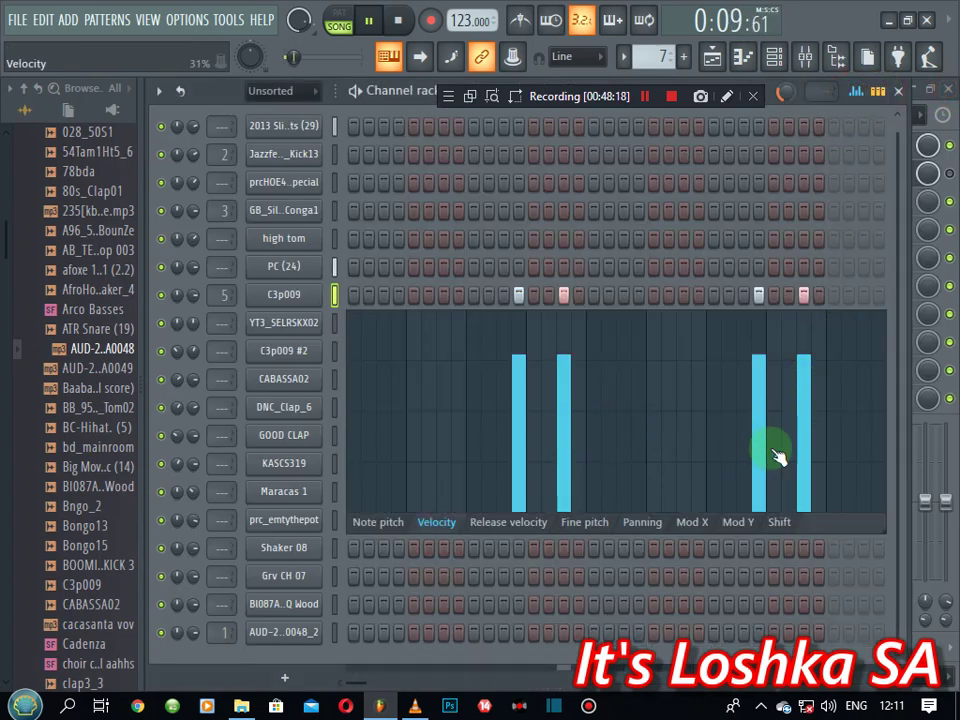
click(804, 440)
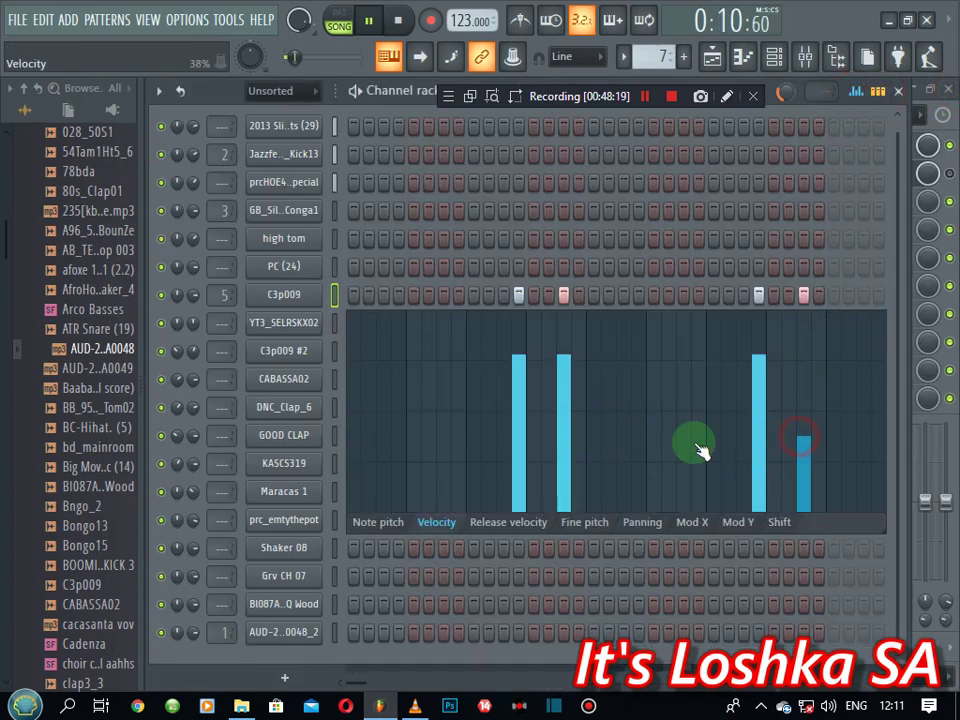
click(564, 431)
click(564, 413)
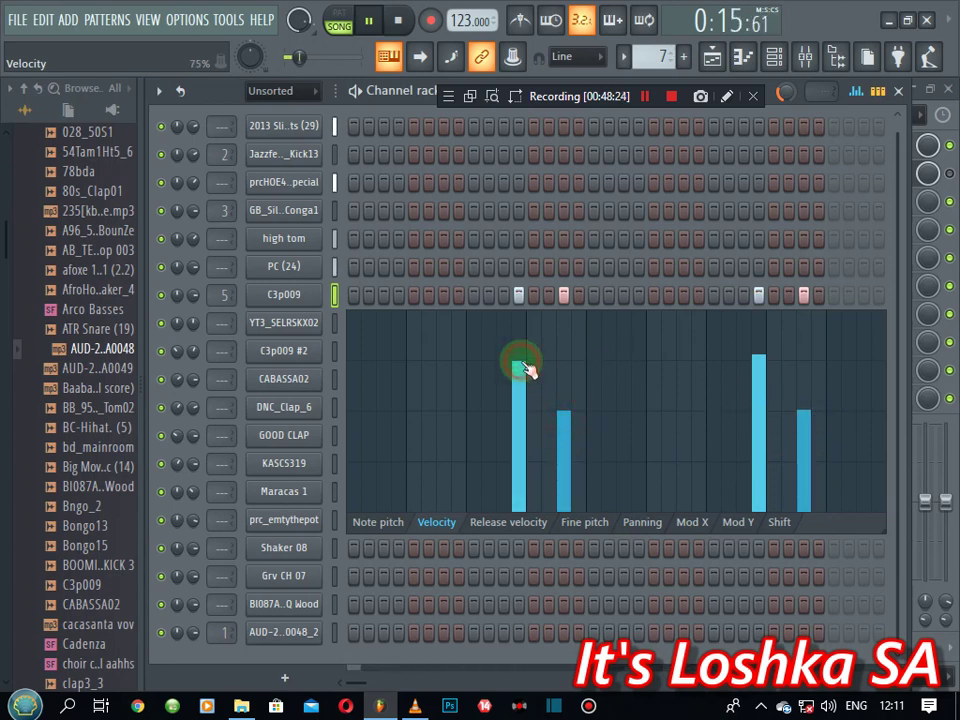
click(760, 360)
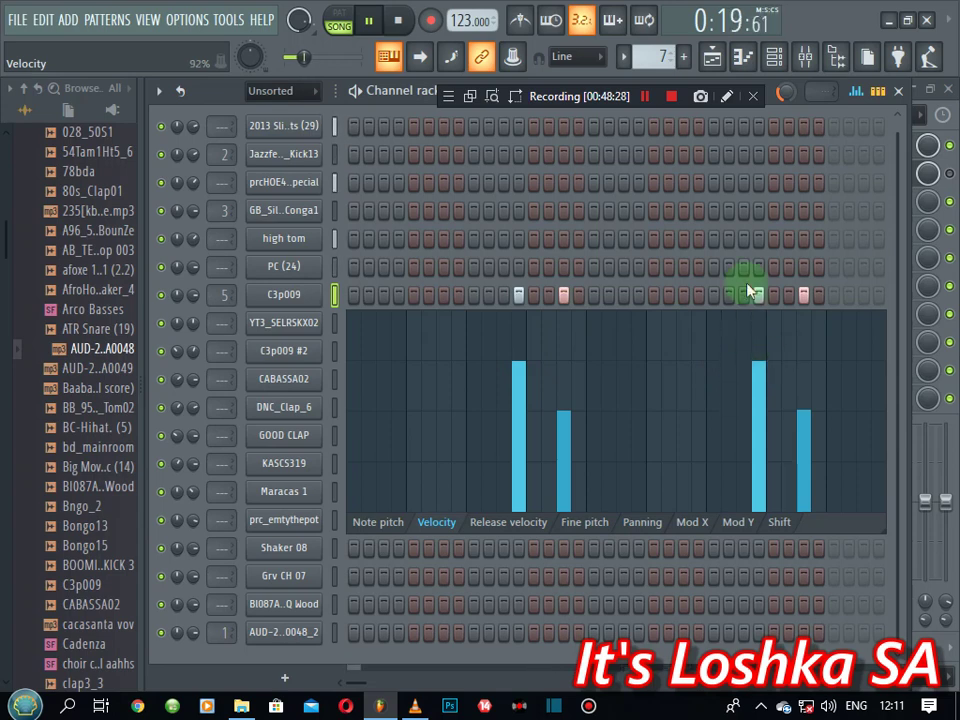
click(860, 95)
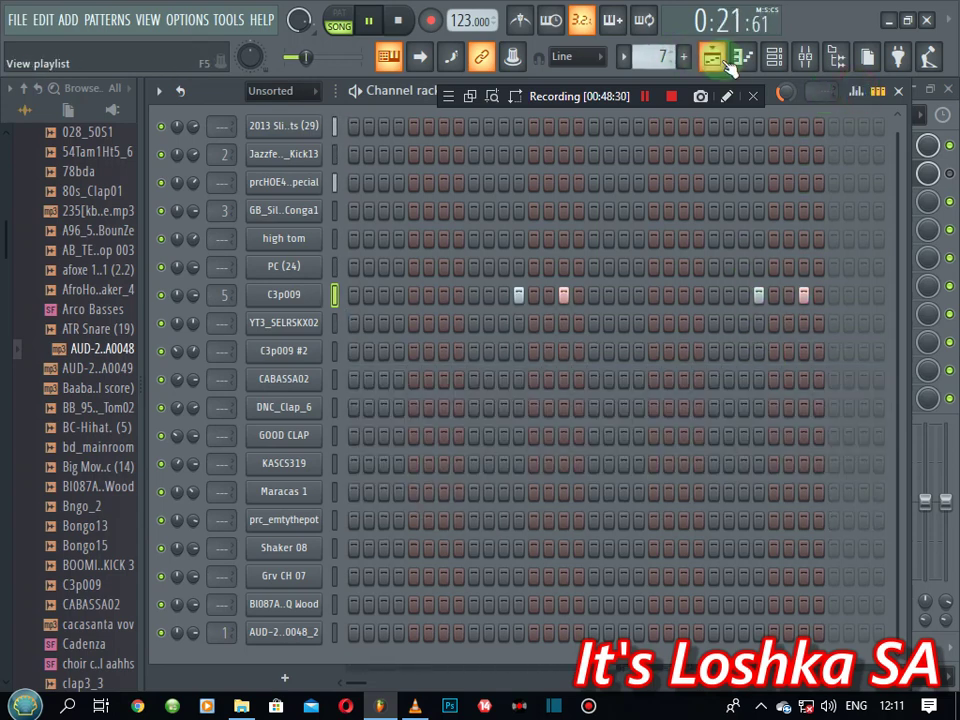
- Try placing the CABASSA02 pattern at bar 25 of Track 18
click(742, 57)
scroll(654, 483, down, 2)
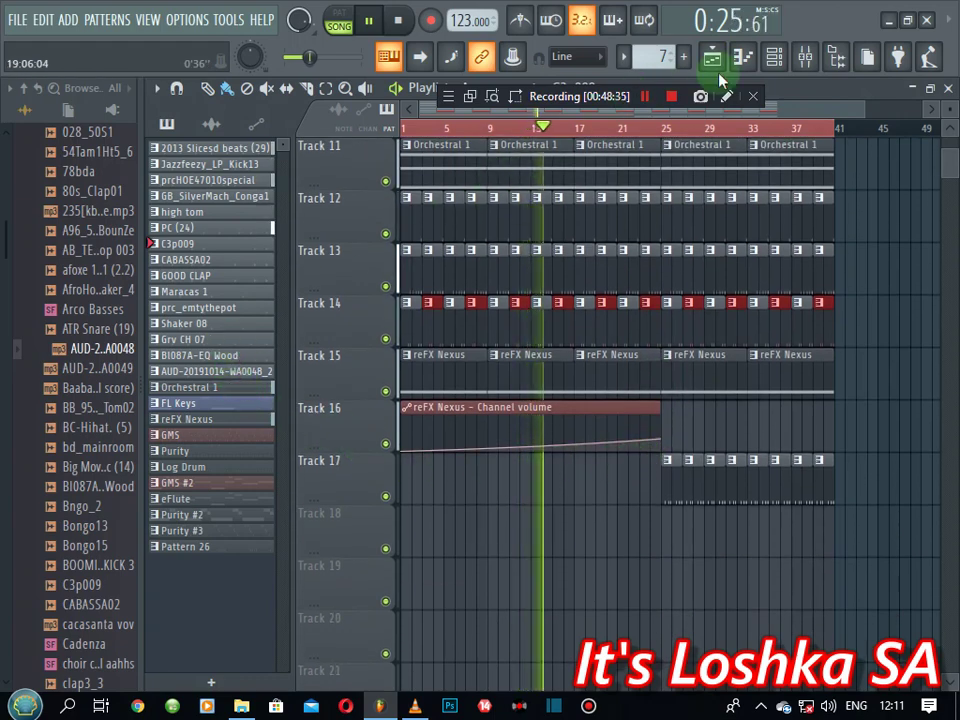
click(772, 56)
scroll(657, 60, up, 1)
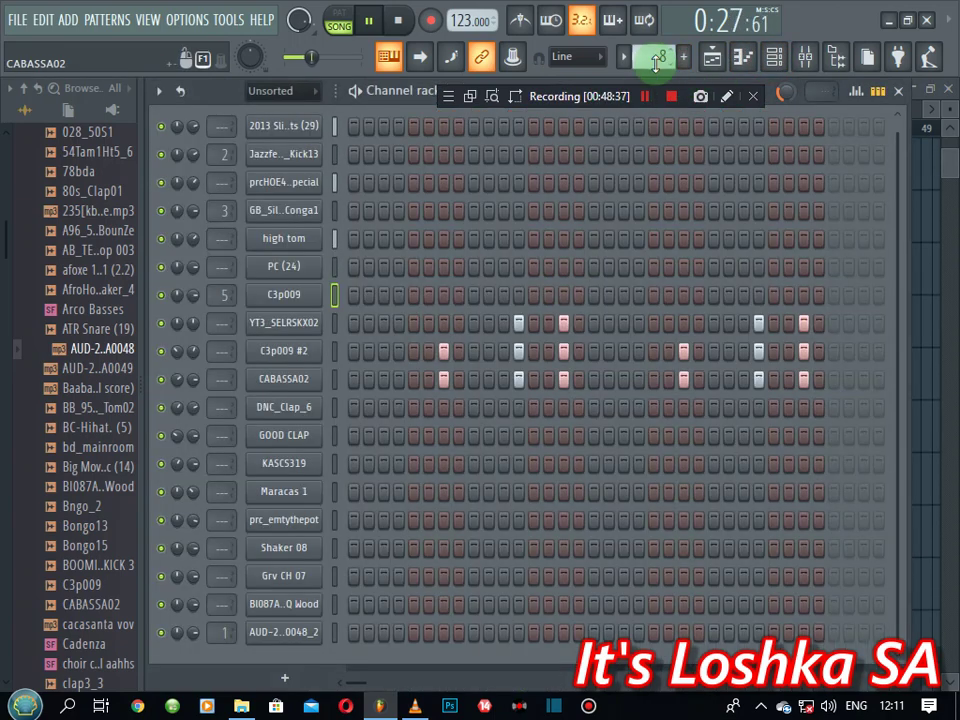
click(712, 56)
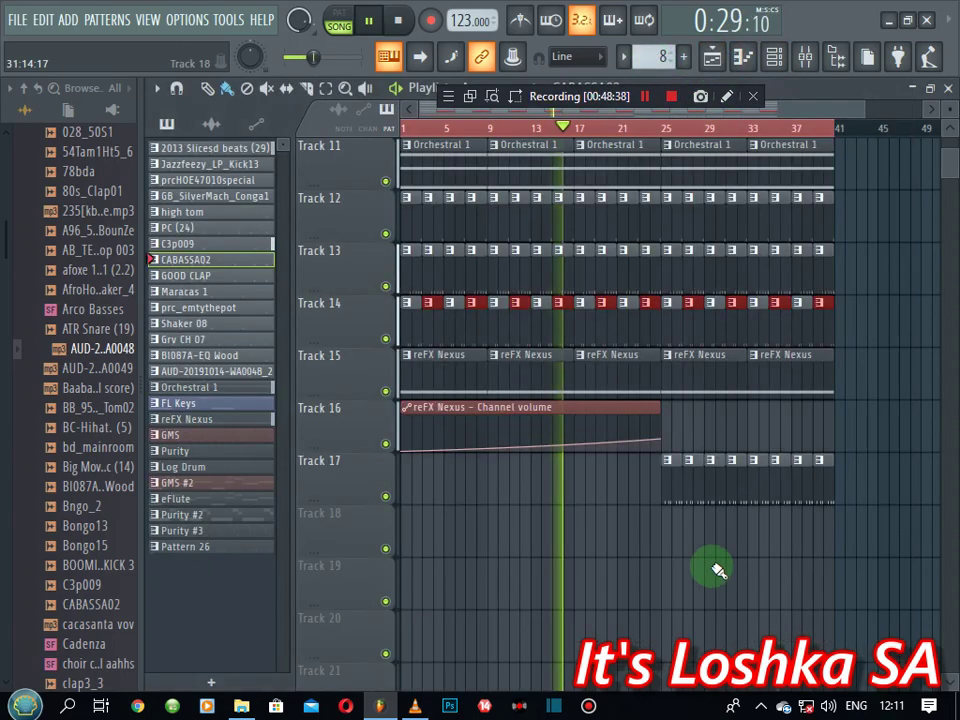
click(669, 531)
right_click(676, 535)
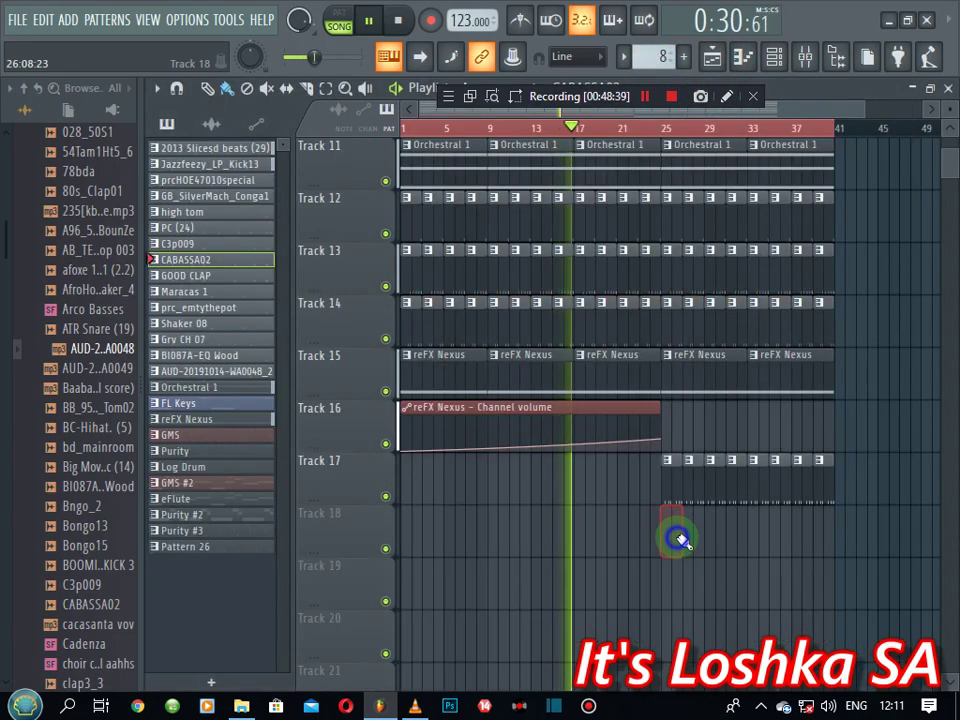
- Check the GOOD CLAP pattern's clap steps in the channel rack
click(673, 482)
click(784, 55)
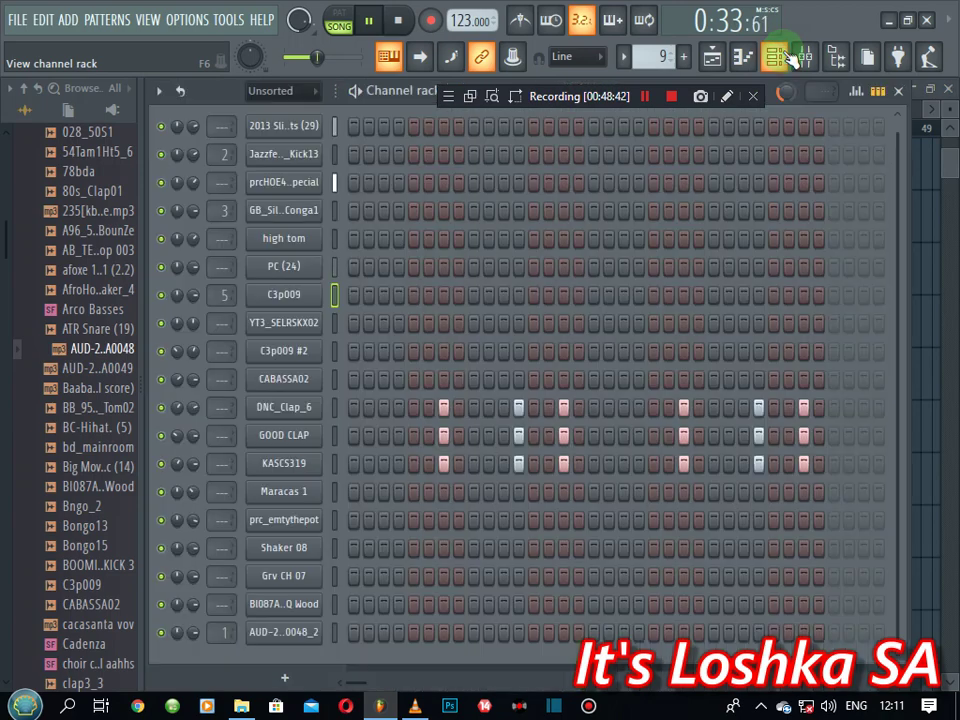
click(784, 56)
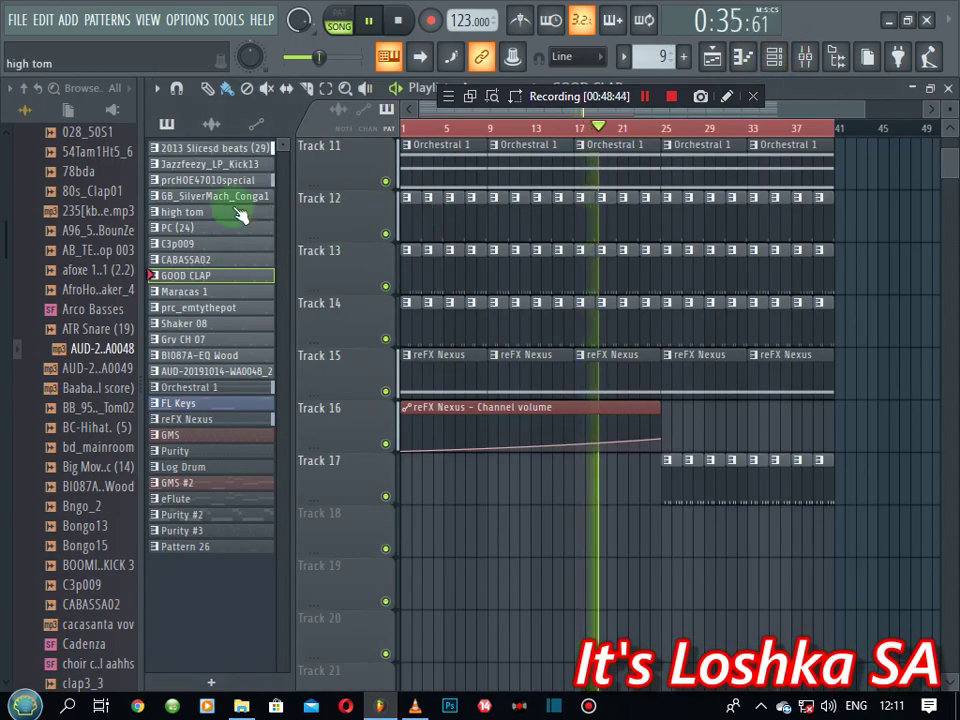
- Fill Track 18 with Shaker 08 clips over bars 17 to 40 and Track 19 with Grv CH 07 clips over bars 25 to 40
click(215, 323)
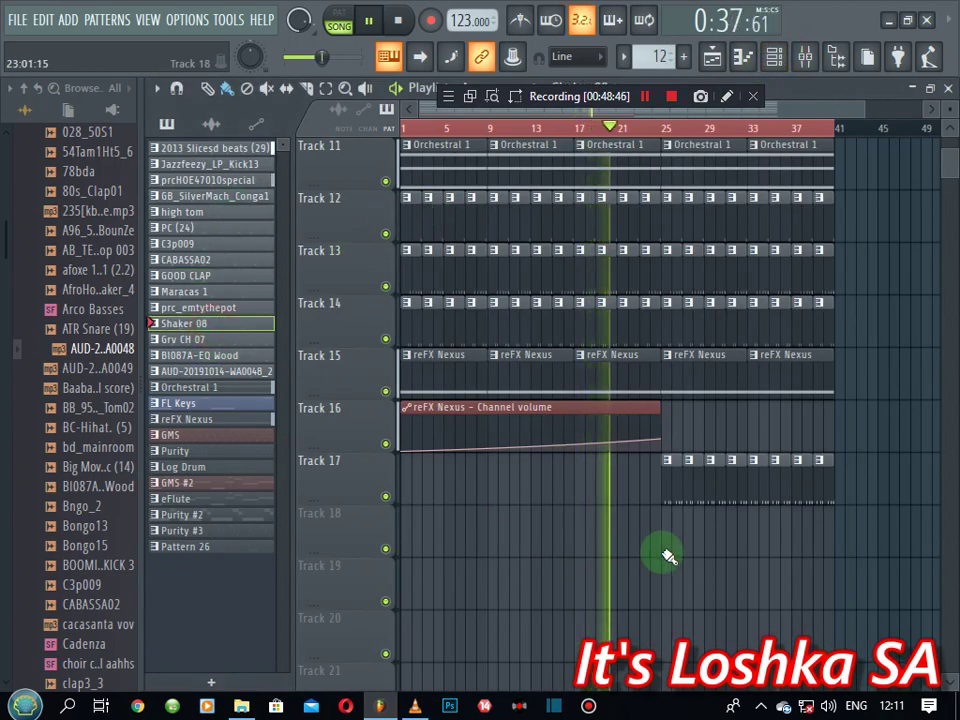
drag(578, 513, 826, 515)
drag(818, 594, 811, 594)
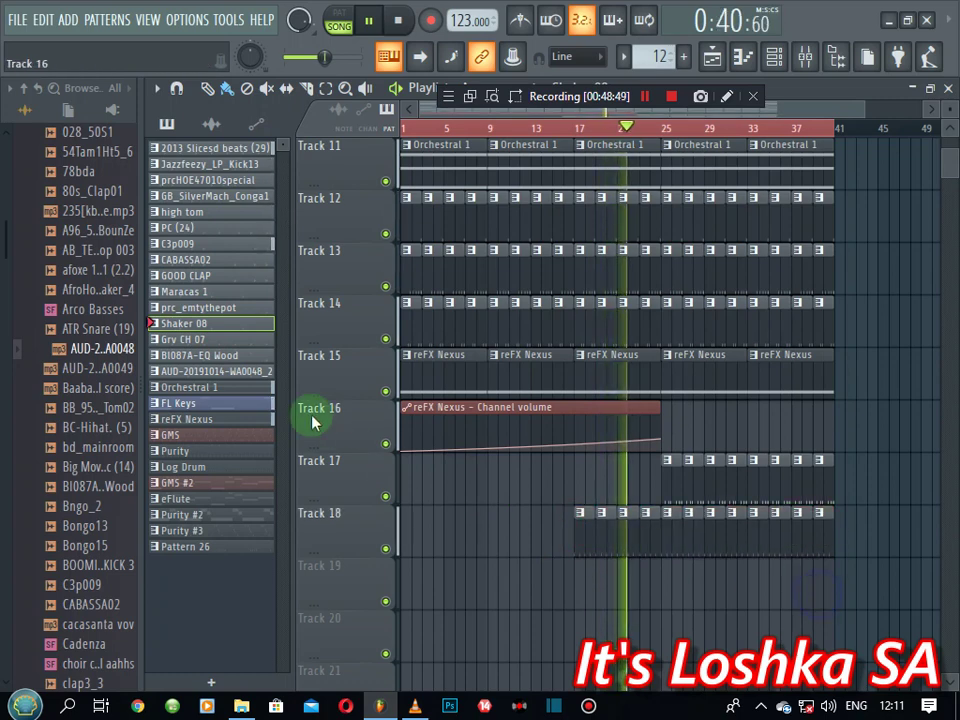
click(203, 343)
mouse_move(664, 576)
mouse_down()
mouse_move(848, 586)
mouse_move(846, 574)
mouse_up()
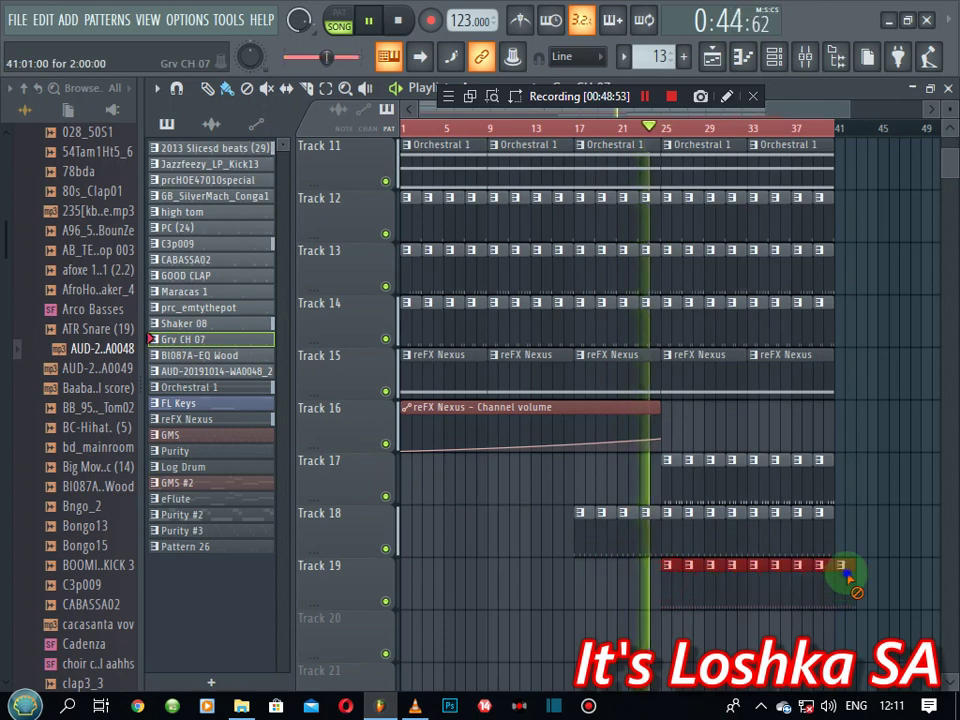
click(200, 419)
click(666, 634)
right_click(713, 633)
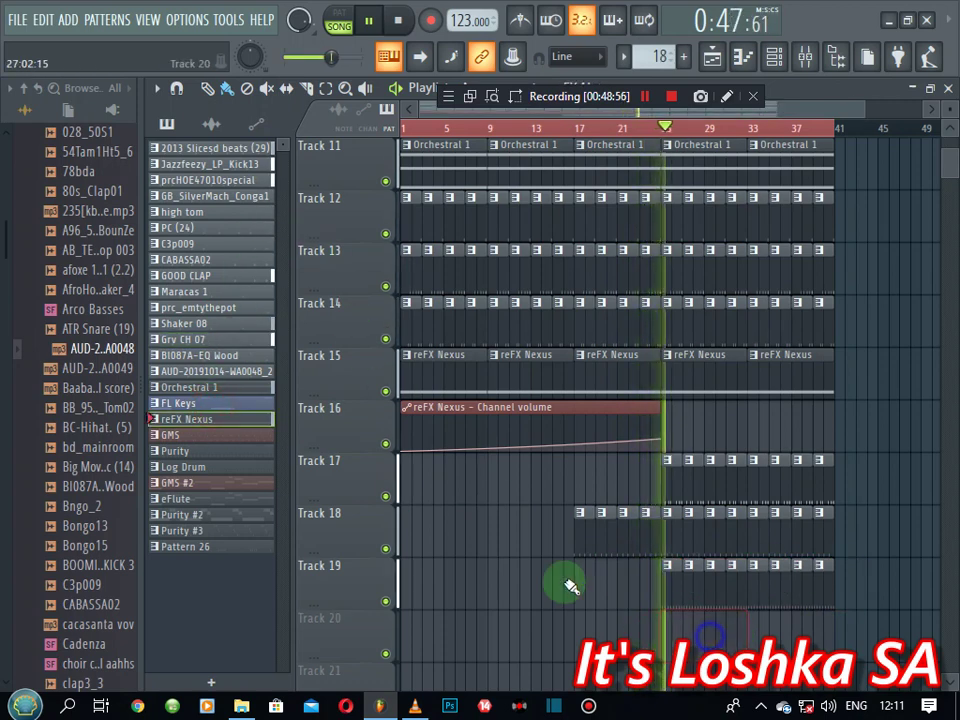
- Place FL Keys clips at bars 25 and 1 of Track 20, each shortened to two bars
click(226, 403)
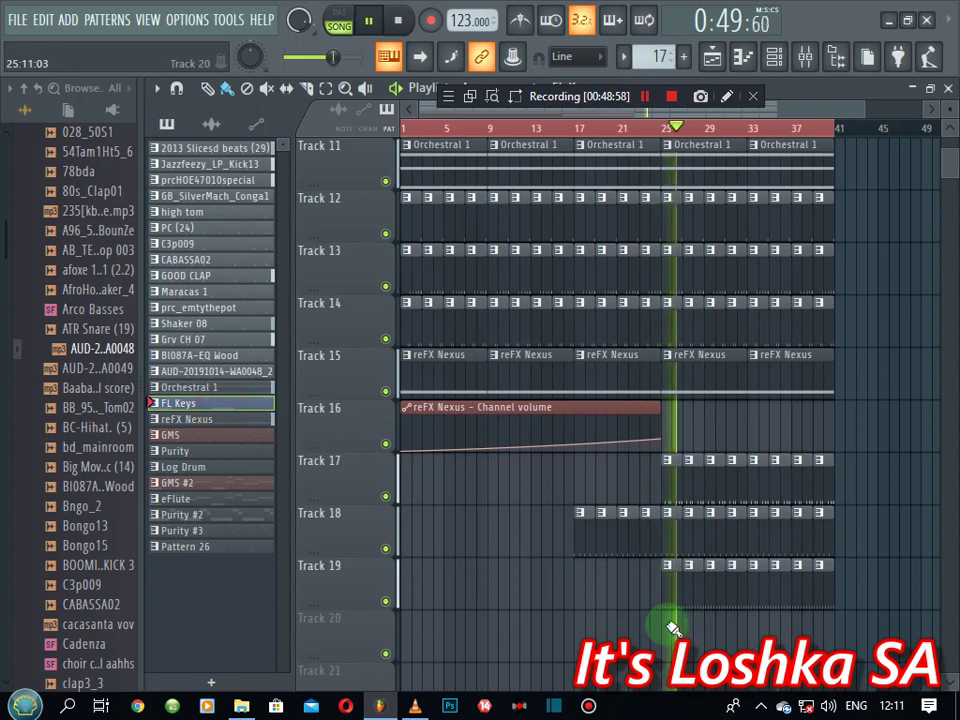
drag(665, 622, 686, 637)
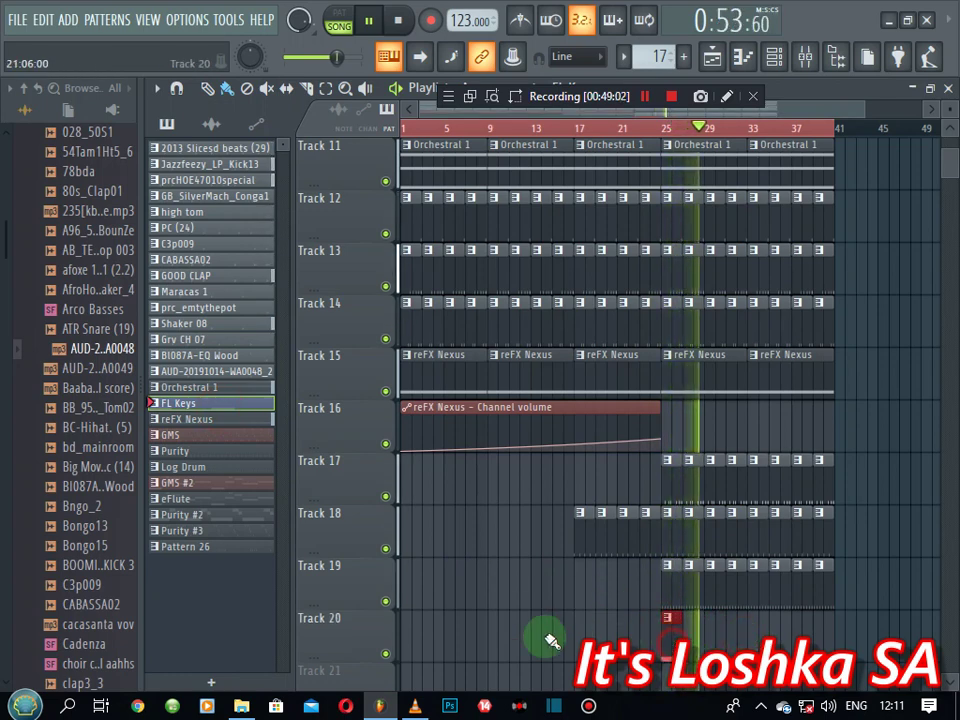
click(419, 641)
drag(456, 649, 371, 651)
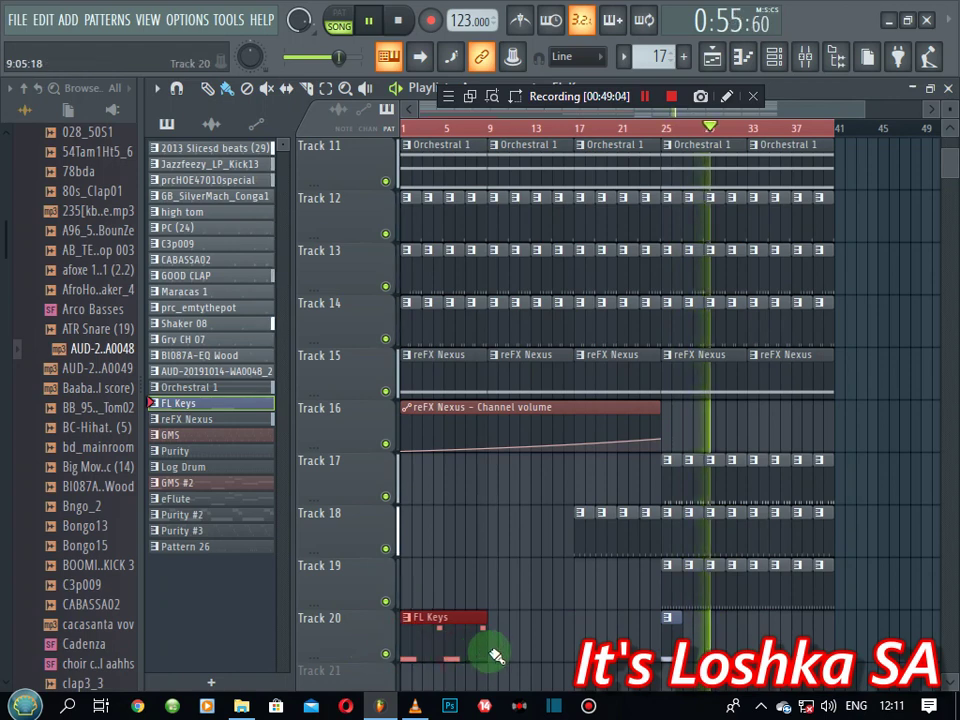
drag(486, 648, 424, 649)
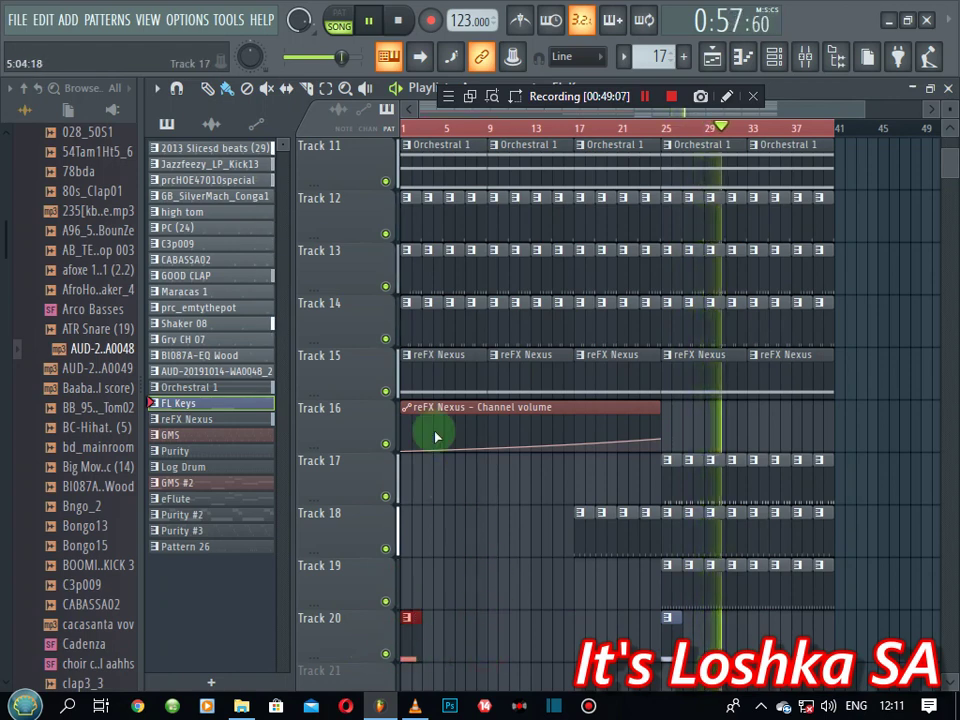
- Stop the song and briefly listen to the arrangement around bar 17
click(398, 20)
click(398, 20)
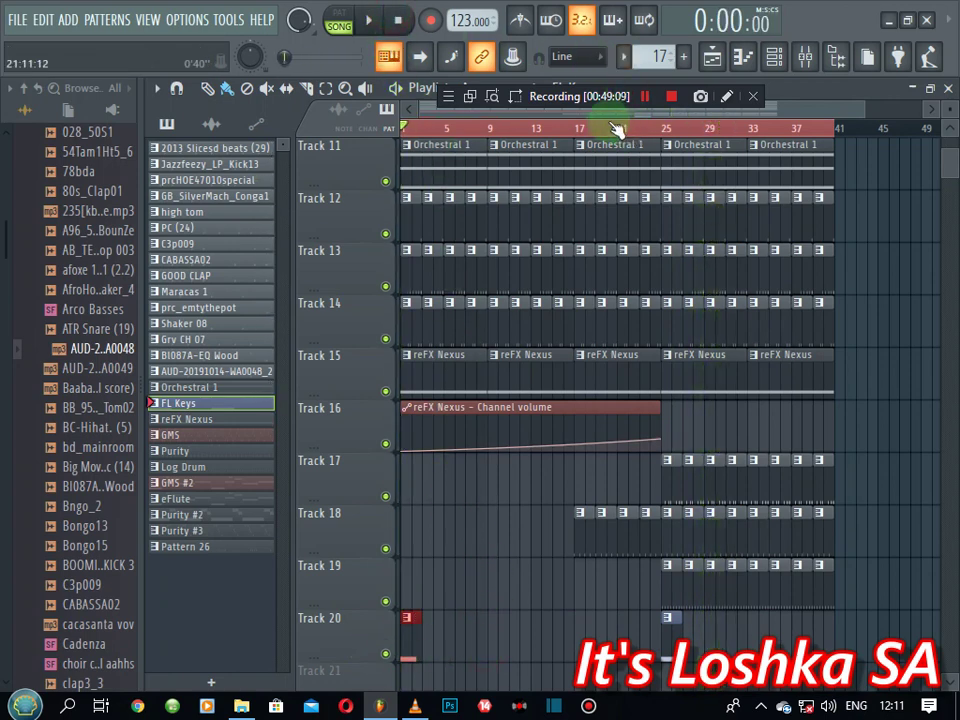
key(space)
scroll(560, 500, down, 4)
key(space)
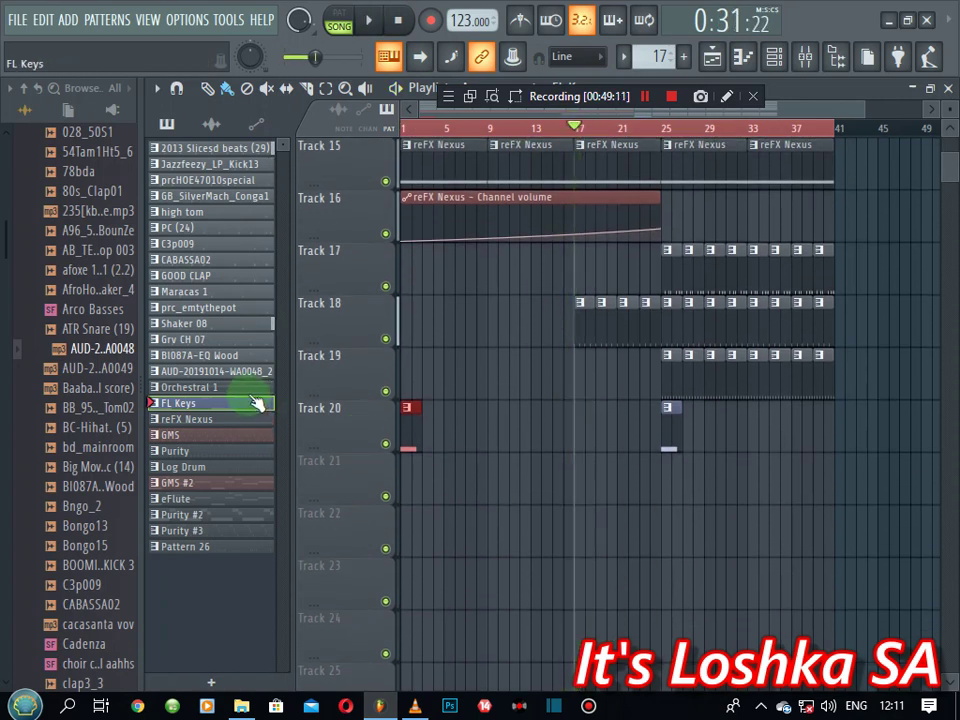
click(245, 373)
click(553, 461)
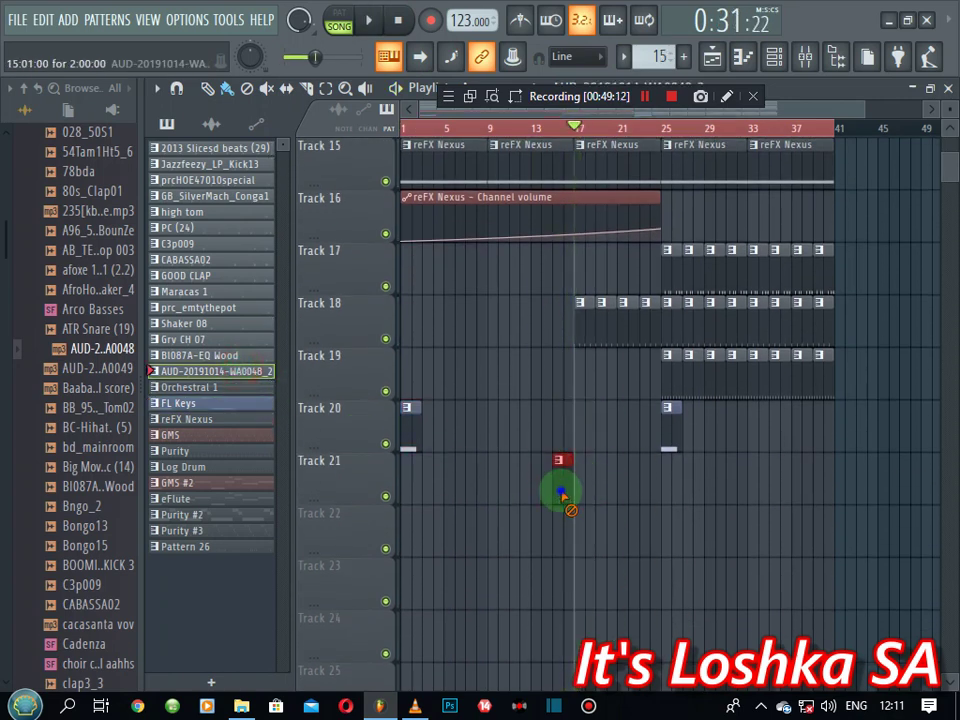
right_click(561, 492)
- Add an FL Keys clip on Track 21 and trim it to a one-bar fragment at bar 16
click(414, 433)
click(503, 478)
drag(514, 488, 703, 490)
drag(566, 497, 655, 501)
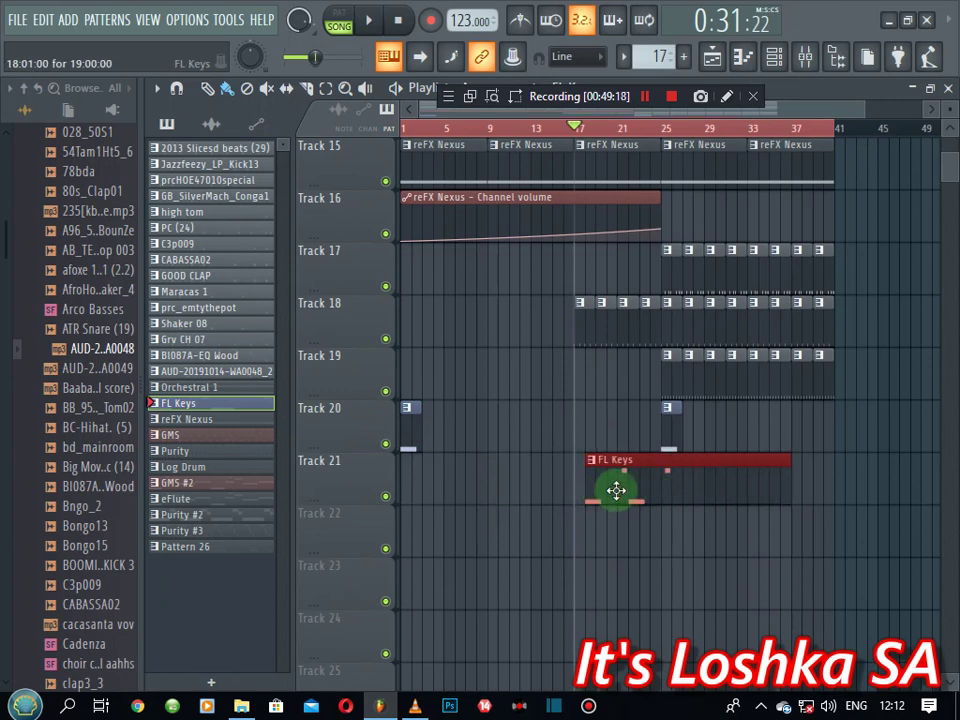
drag(810, 474, 567, 491)
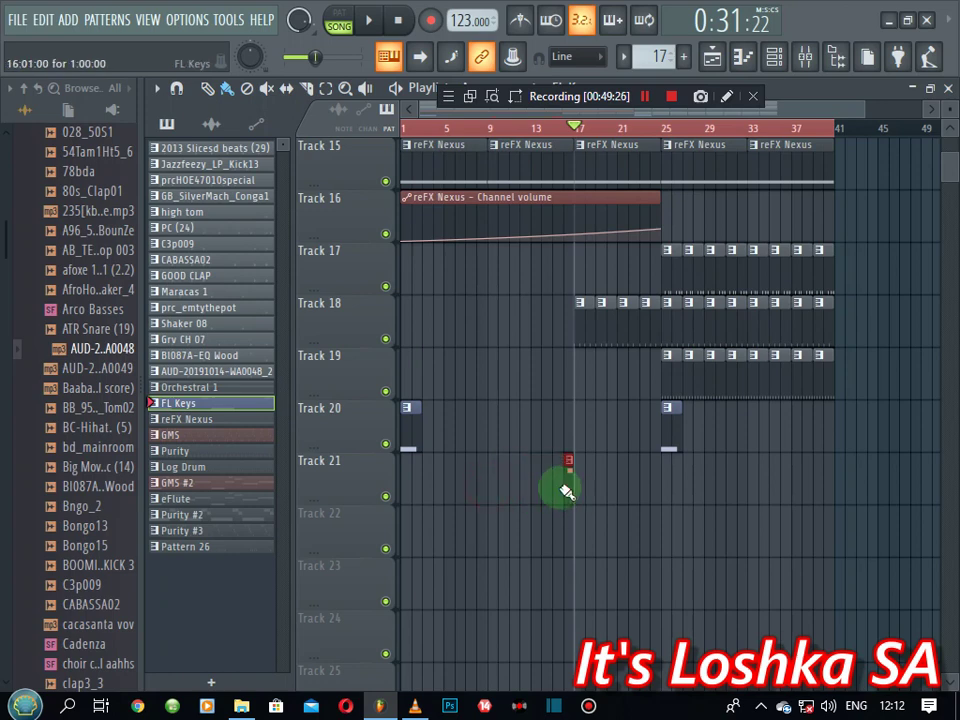
- Play the song from bar 9 and move the one-bar FL Keys fragment up to bar 16 of Track 20
click(489, 128)
key(space)
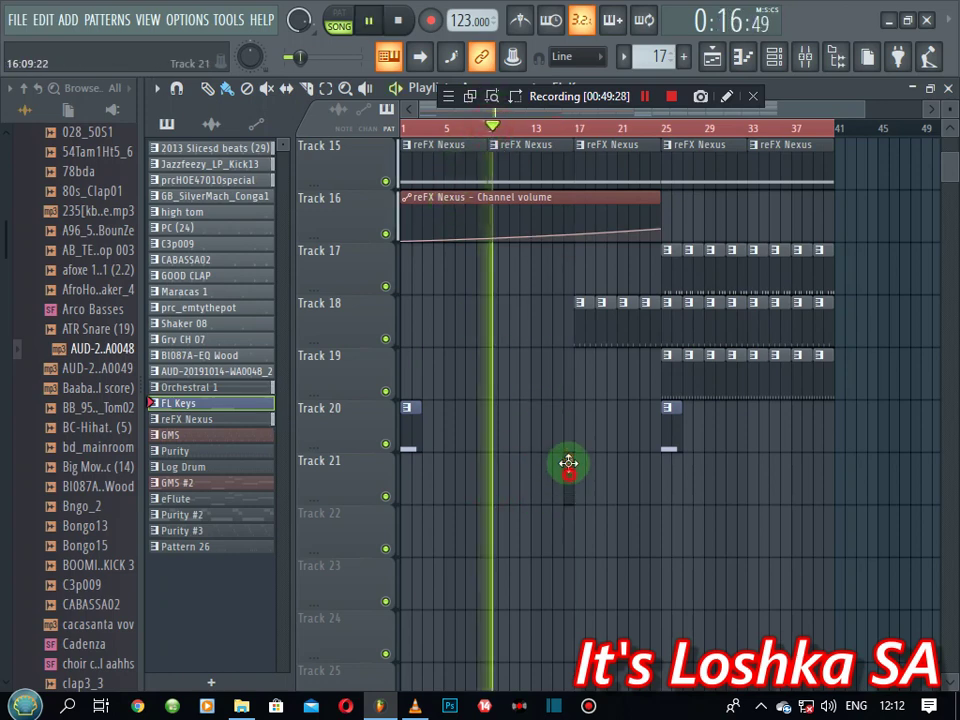
drag(568, 462, 568, 420)
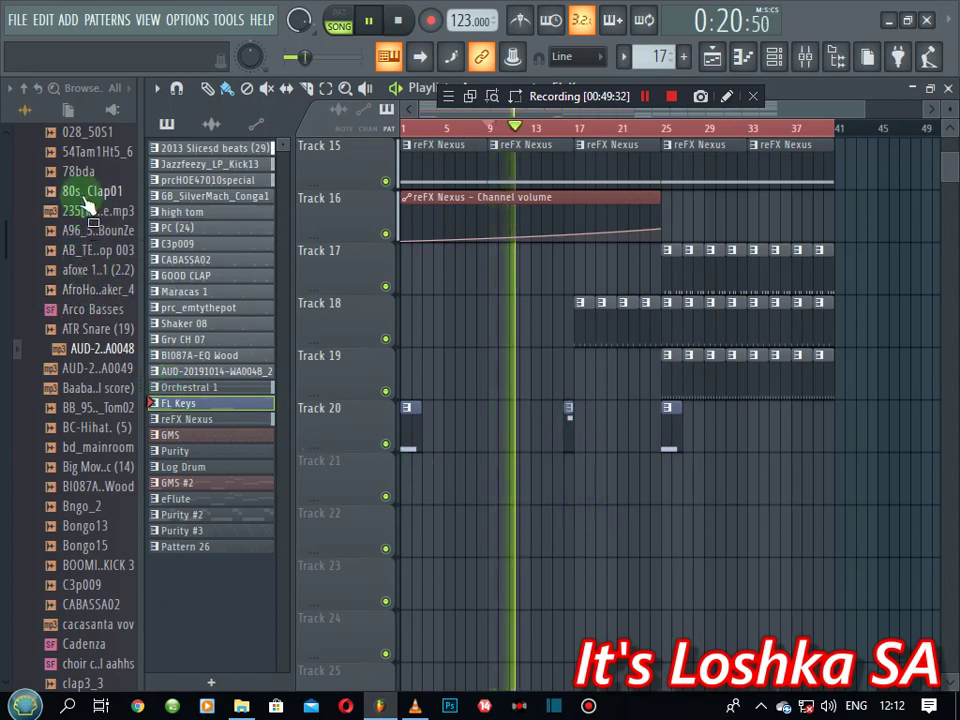
- Add the Exclusiv_soul sample from the browser at bar 17 of Track 21 and lower its channel volume
scroll(94, 495, down, 8)
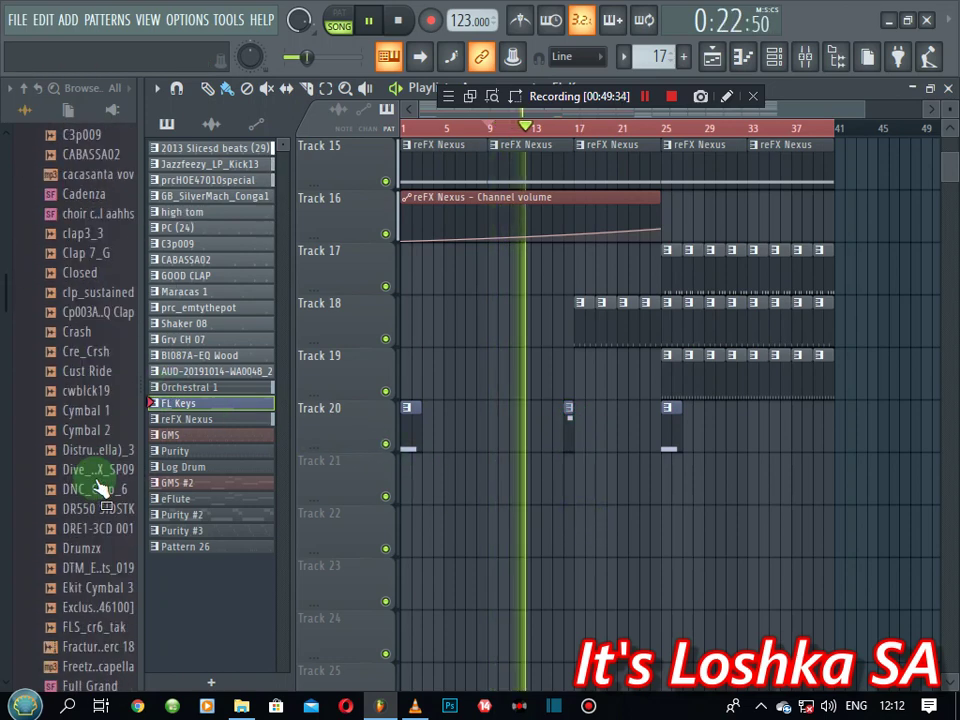
scroll(100, 486, down, 3)
drag(96, 474, 581, 490)
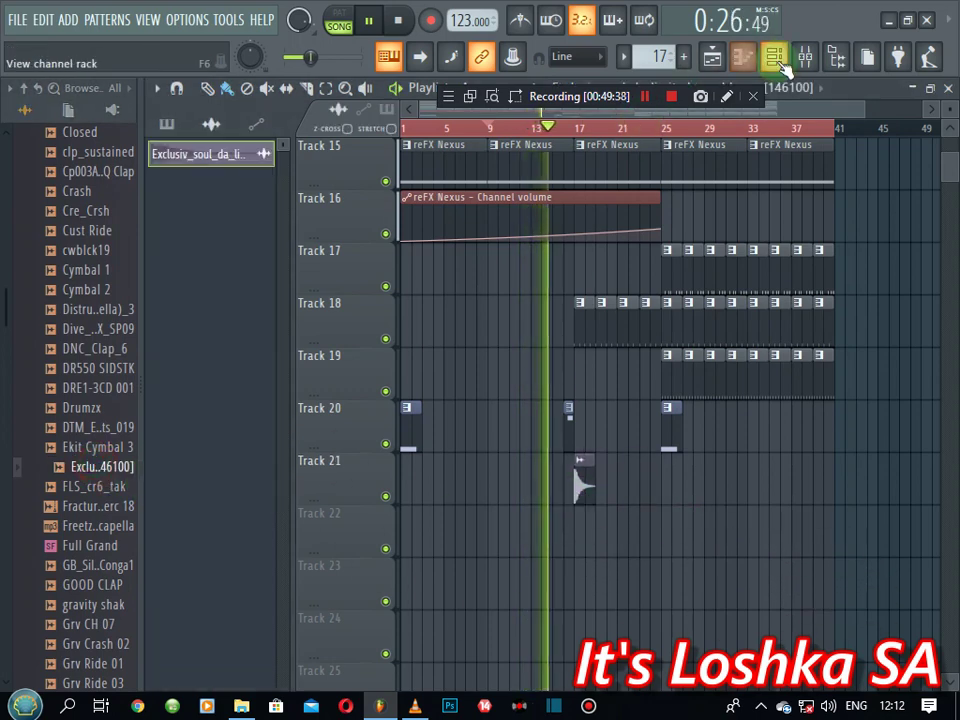
click(783, 62)
drag(178, 134, 178, 172)
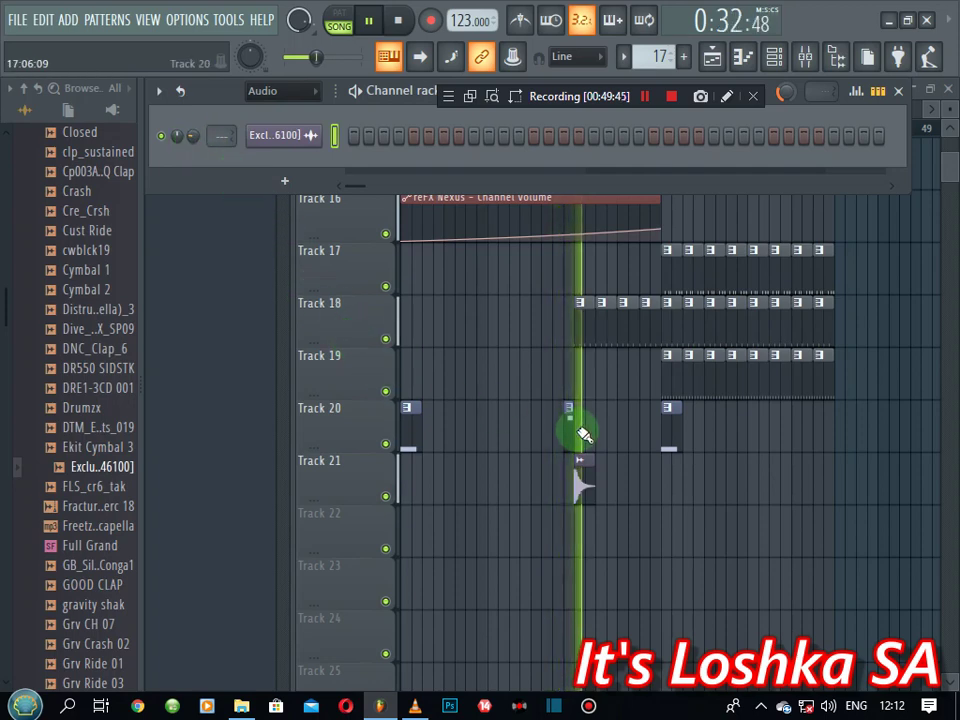
- Choose the GMS pattern and fill Track 22 with its clips from bar 17 through bar 40
scroll(658, 57, up, 1)
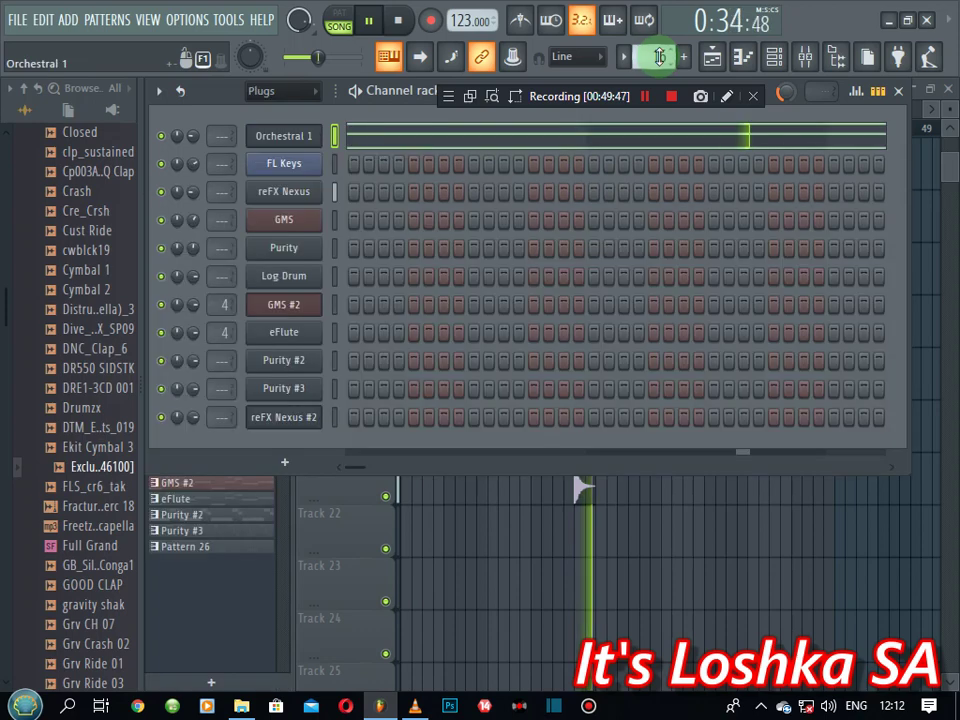
scroll(658, 57, down, 1)
scroll(658, 57, down, 2)
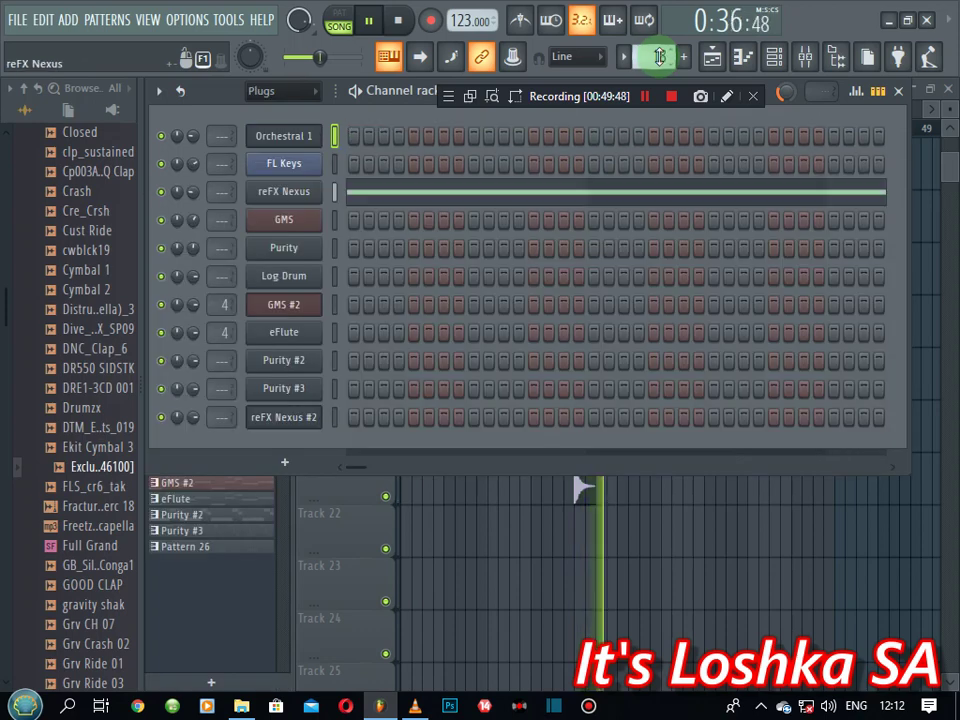
key(F6)
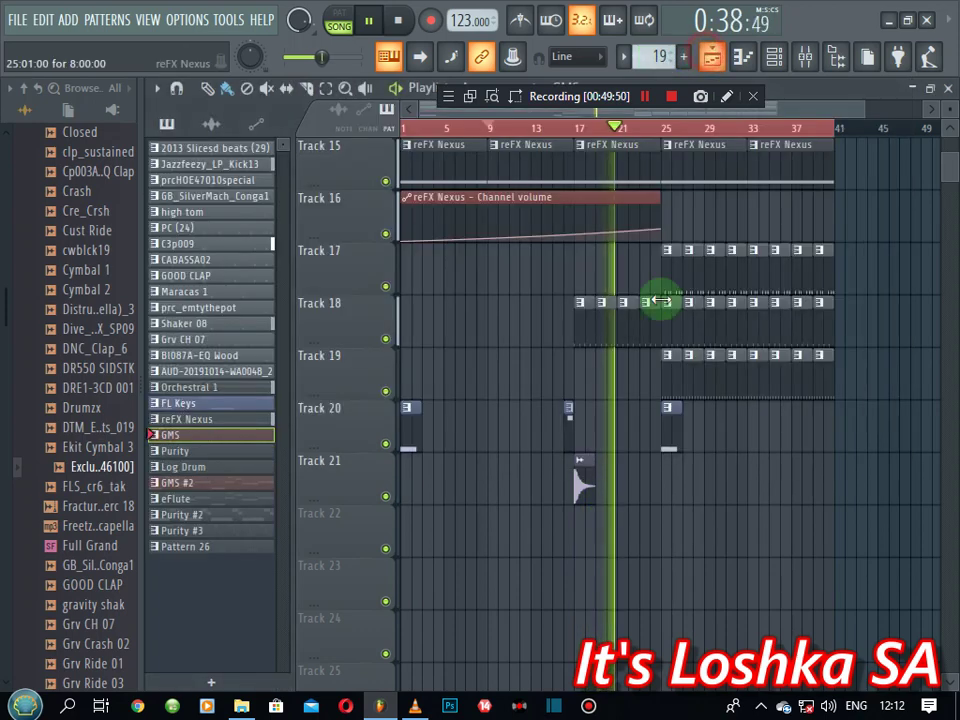
mouse_move(574, 525)
mouse_down()
mouse_move(617, 540)
mouse_move(825, 531)
mouse_up()
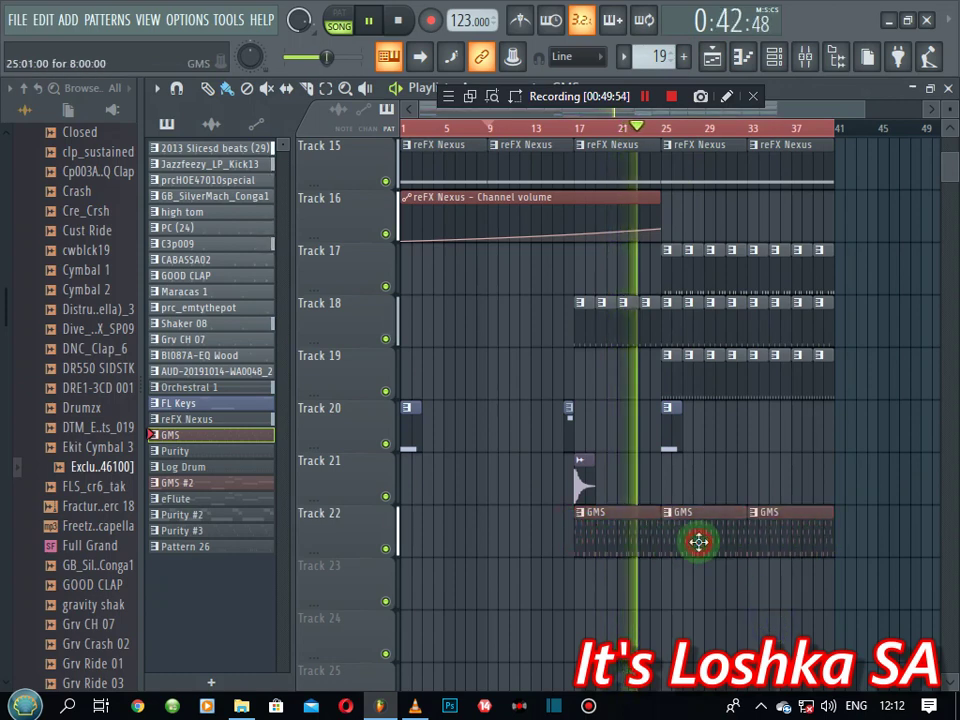
- Create an automation clip for the GMS channel's volume
click(776, 59)
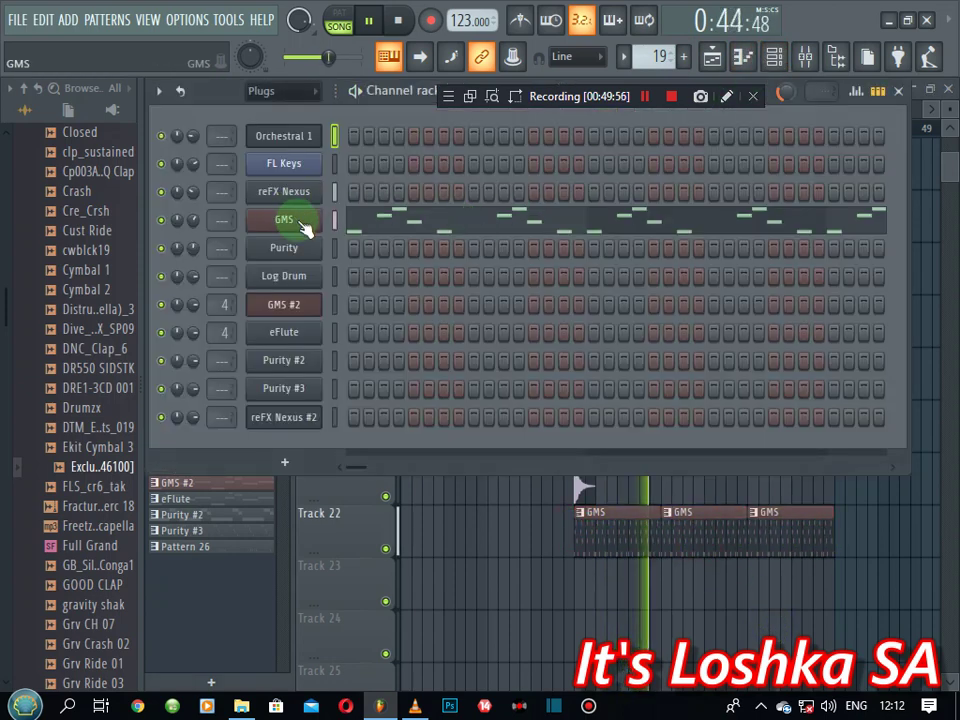
click(335, 164)
right_click(189, 222)
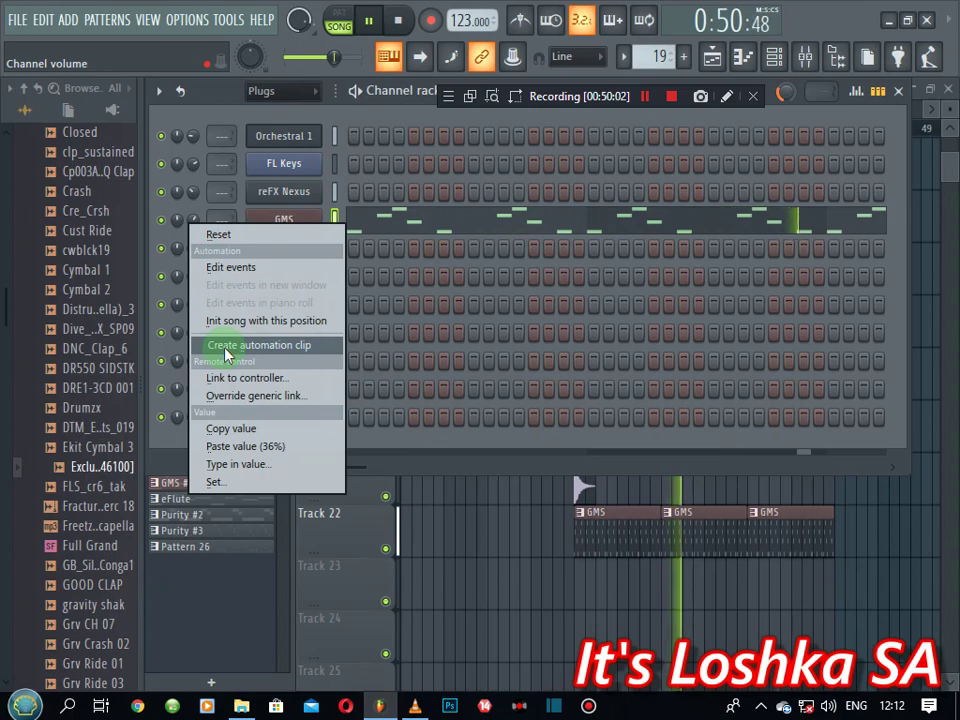
click(225, 348)
- Fit the GMS volume automation clip to bars 17 to 32 of Track 23 and lower its start point for a rising ramp
drag(519, 563, 696, 572)
scroll(724, 128, down, 2)
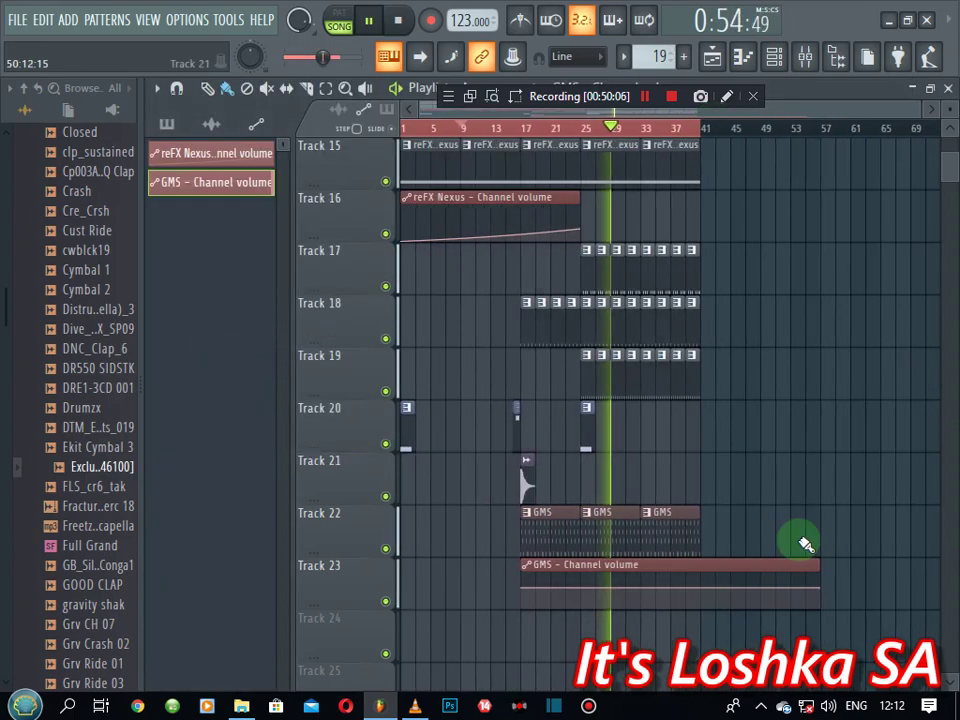
drag(822, 589, 665, 581)
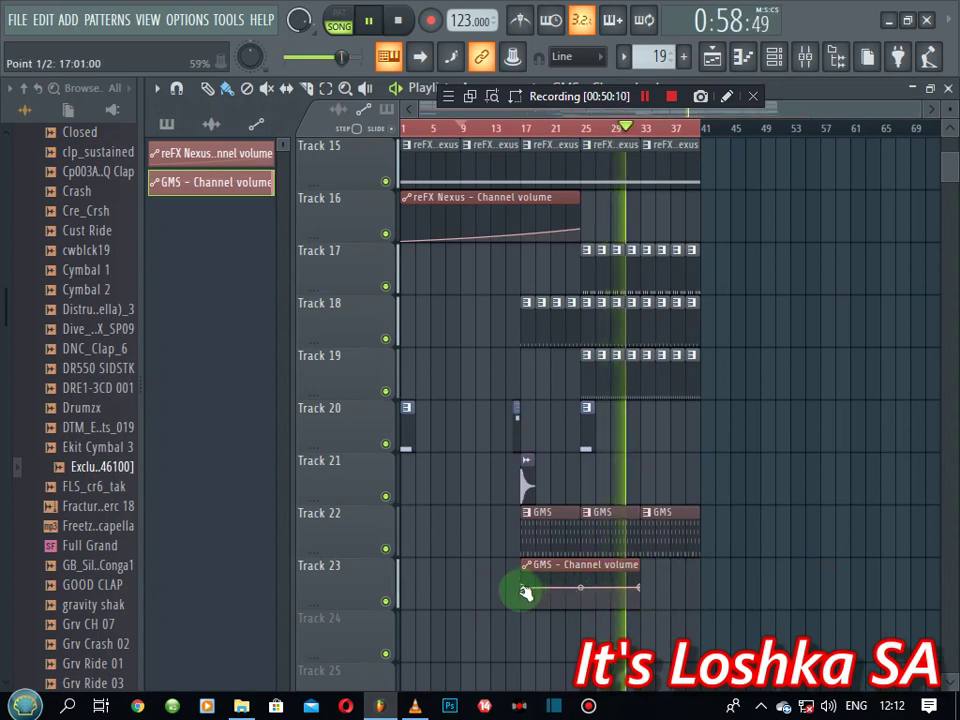
drag(523, 588, 528, 610)
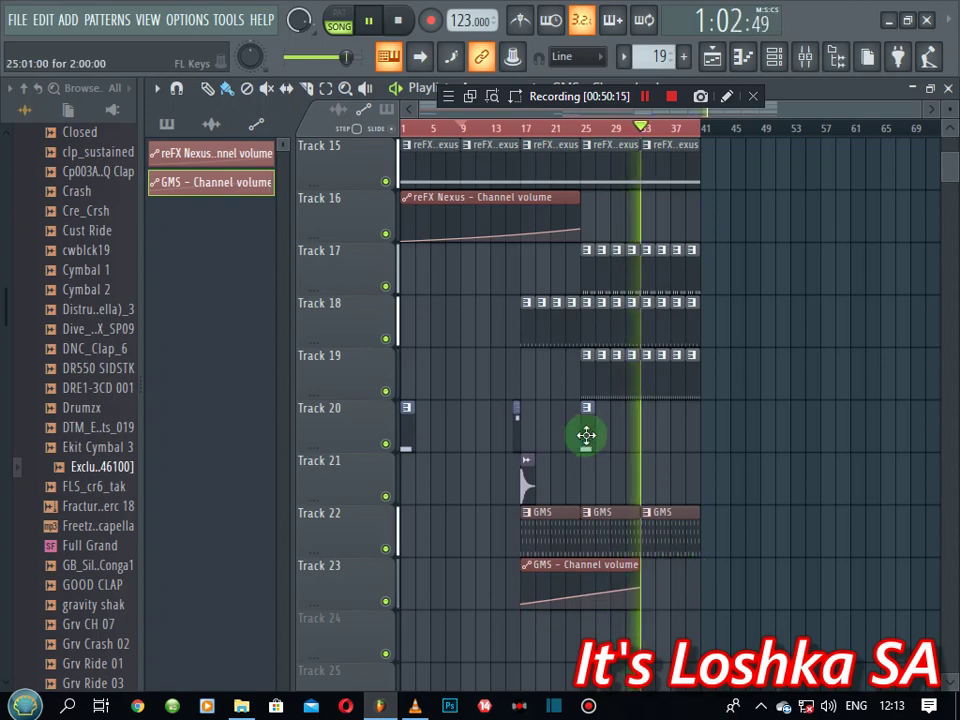
- Repeat the one-bar FL Keys clip at bar 32 and the two-bar FL Keys clip at bar 33 of Track 20
click(514, 428)
click(637, 434)
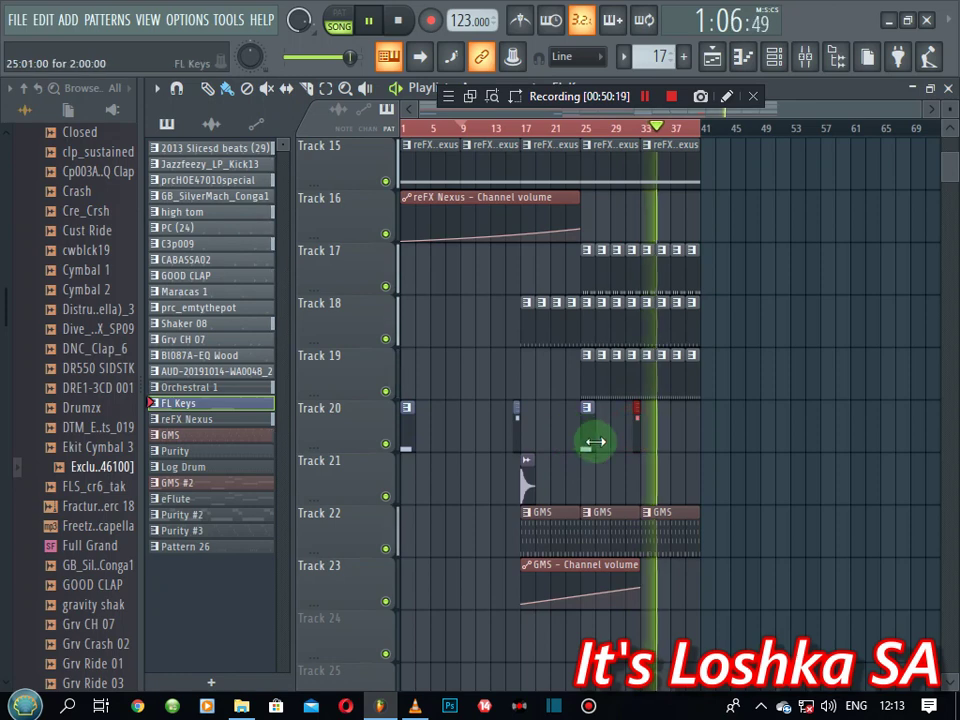
click(642, 432)
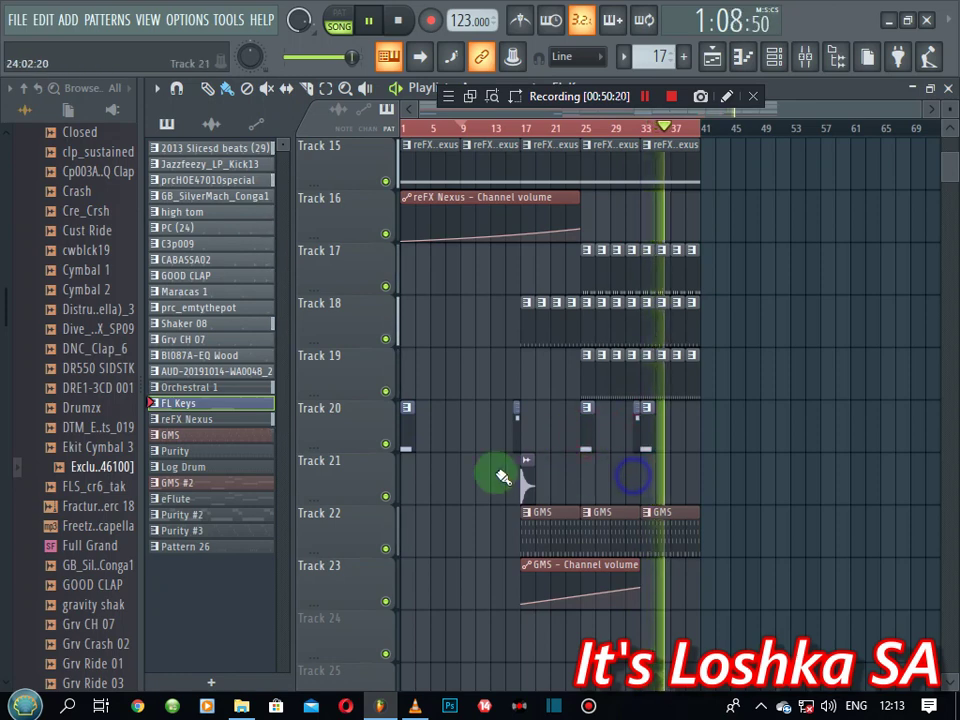
- Stop playback and fill Track 24 with BI087A-EQ Wood clips from bar 1 through bar 40
click(207, 357)
key(space)
click(638, 620)
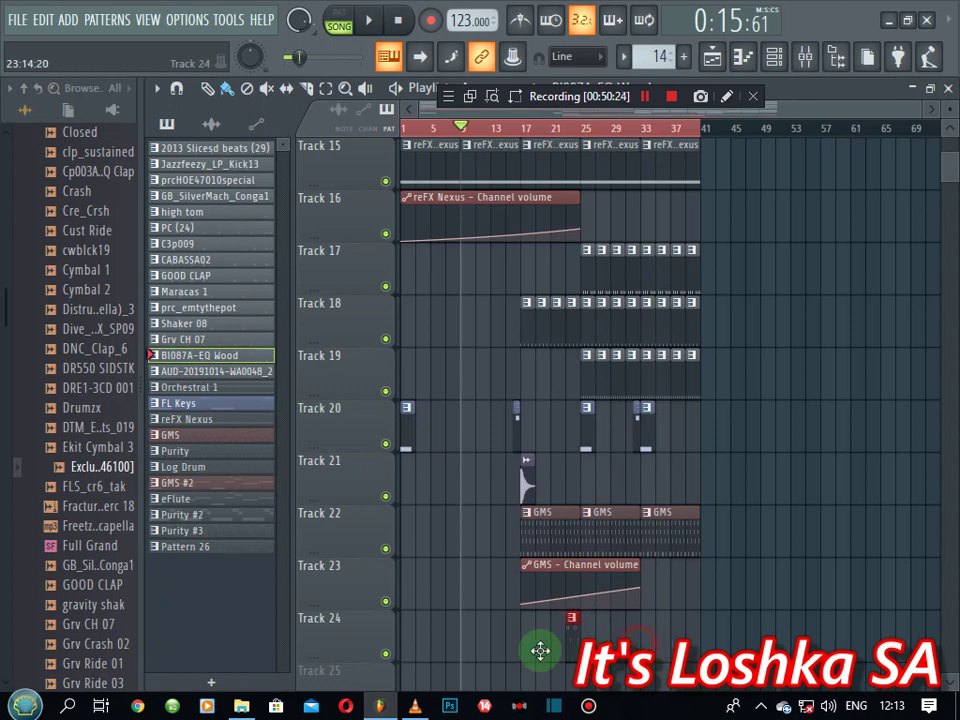
drag(425, 630, 690, 648)
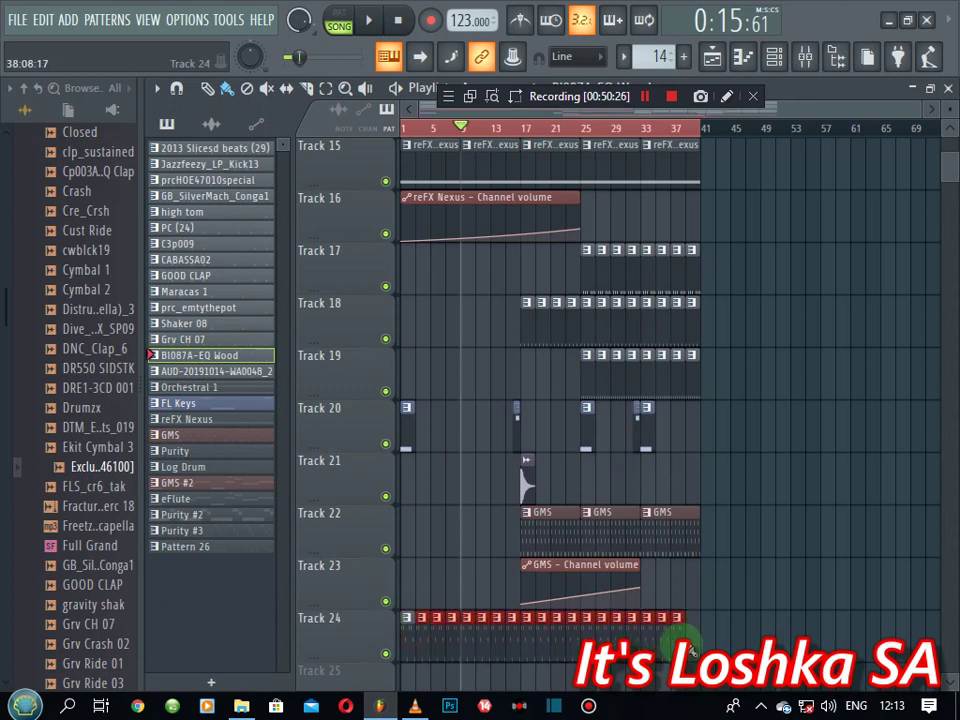
right_click(749, 585)
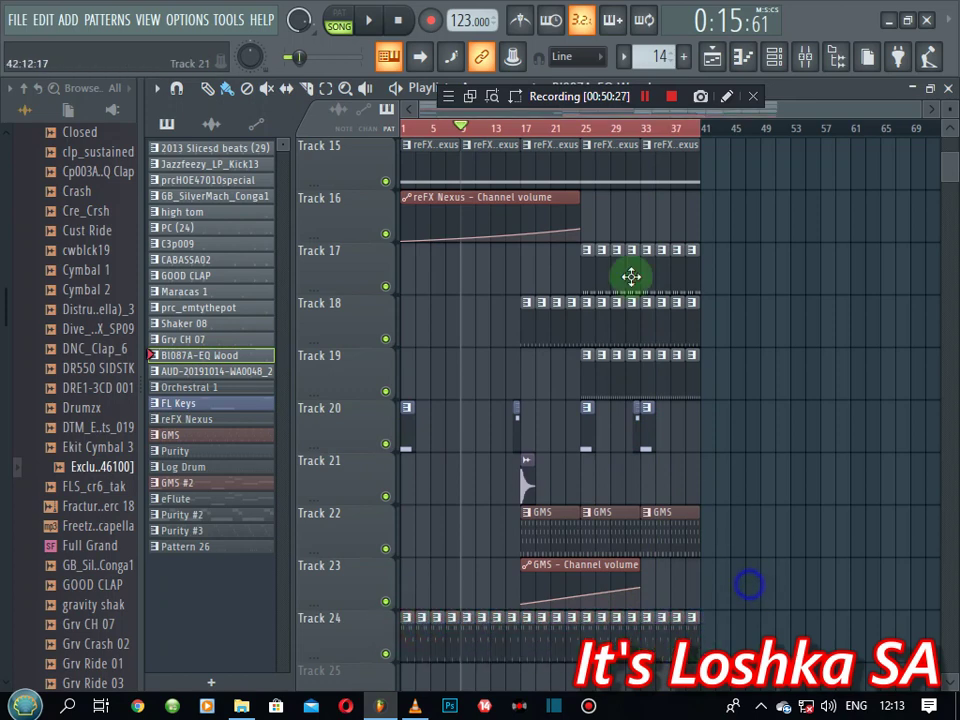
- Replay the arrangement from the beginning and review the newly filled lower tracks
click(400, 20)
key(space)
scroll(460, 334, down, 3)
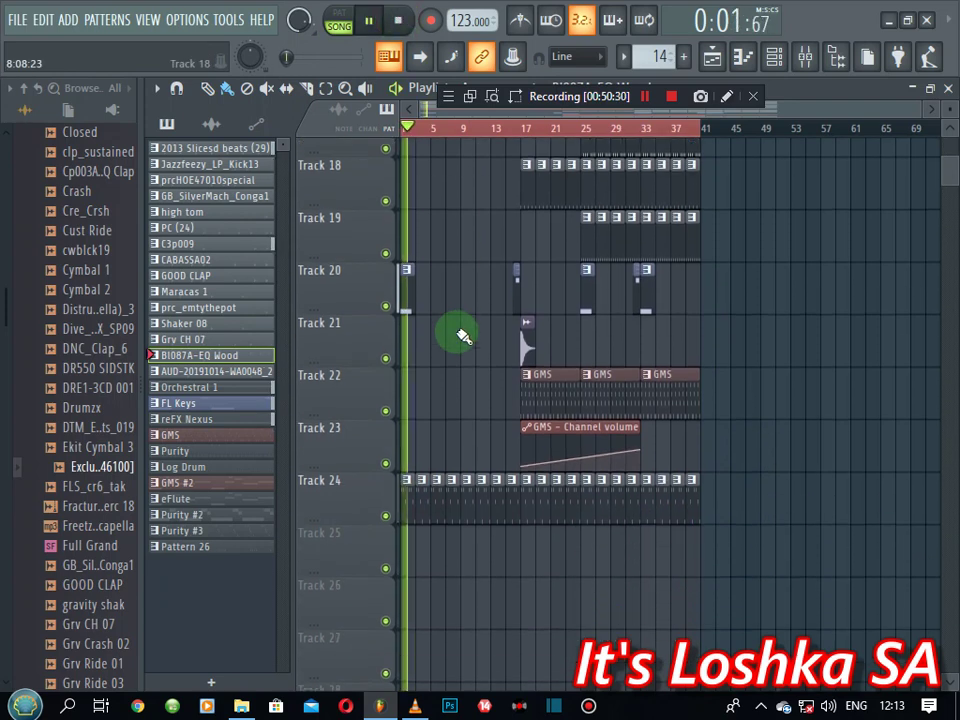
- Inspect the notes of the Purity #3 pattern in the channel rack and piano roll
scroll(462, 336, down, 1)
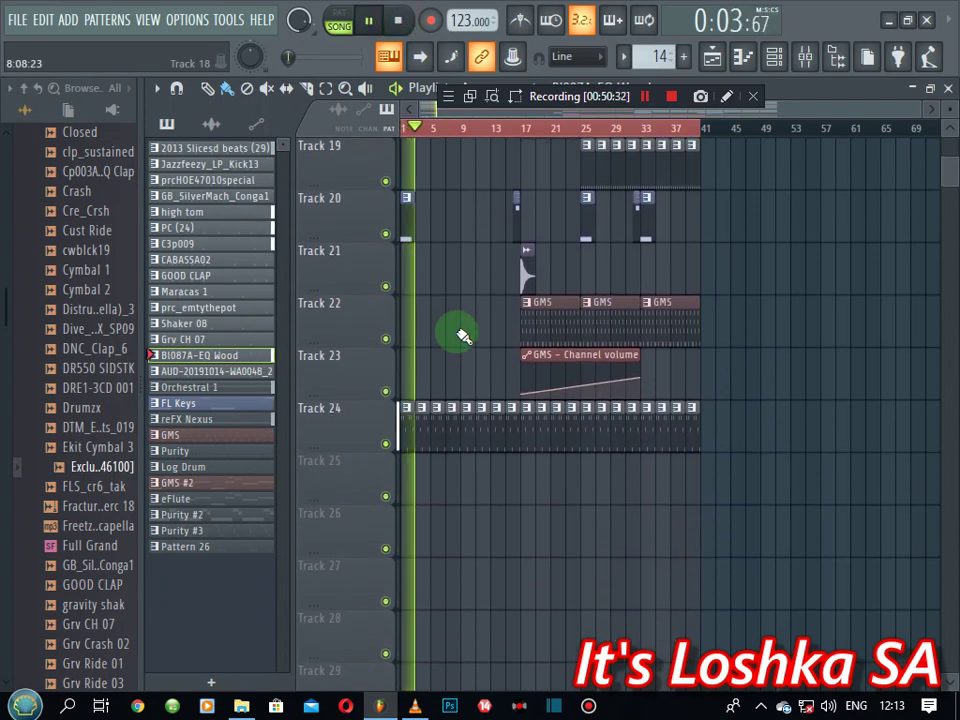
click(250, 371)
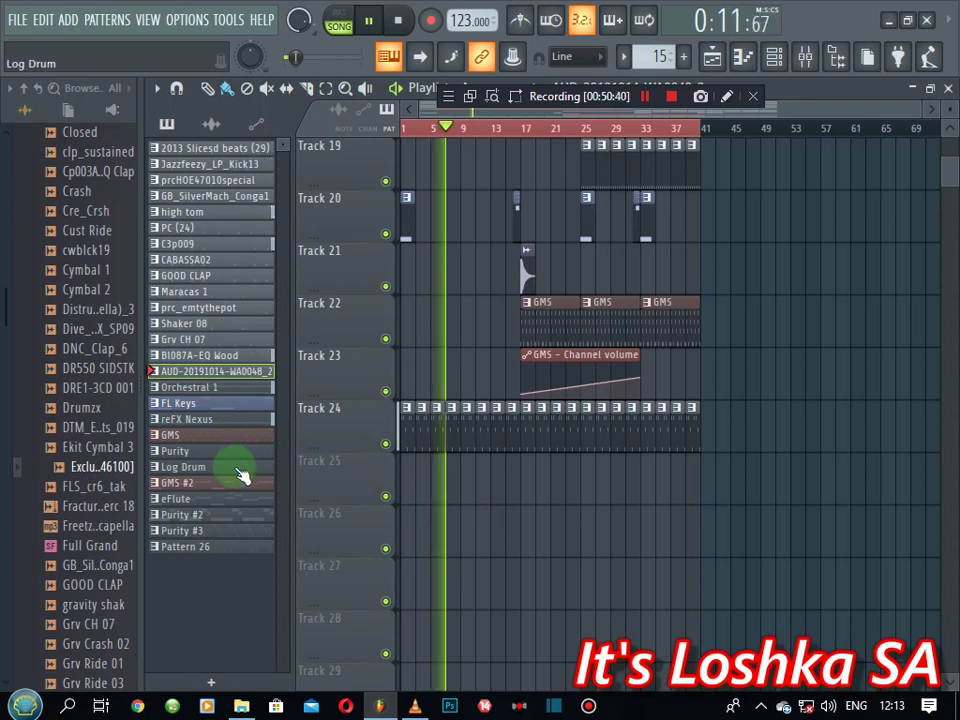
click(225, 530)
click(778, 52)
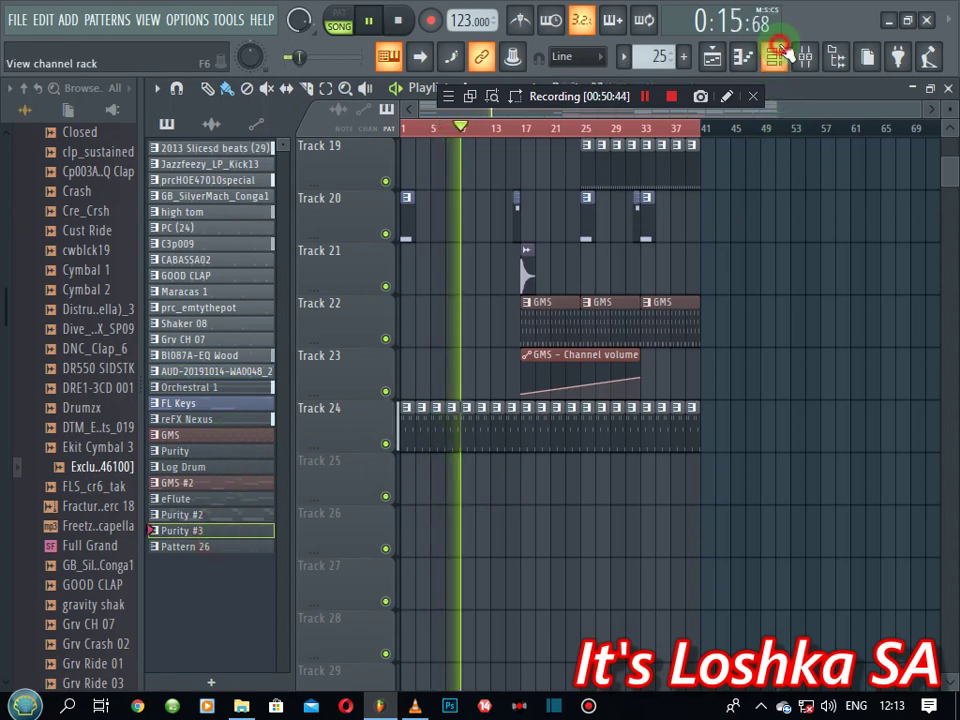
click(408, 398)
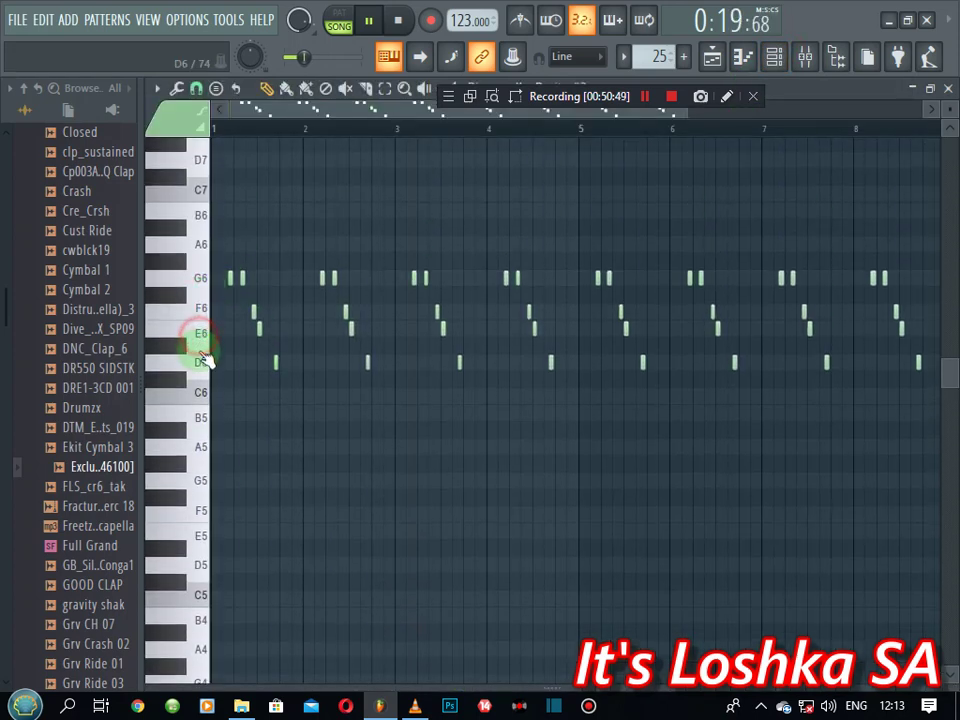
click(950, 89)
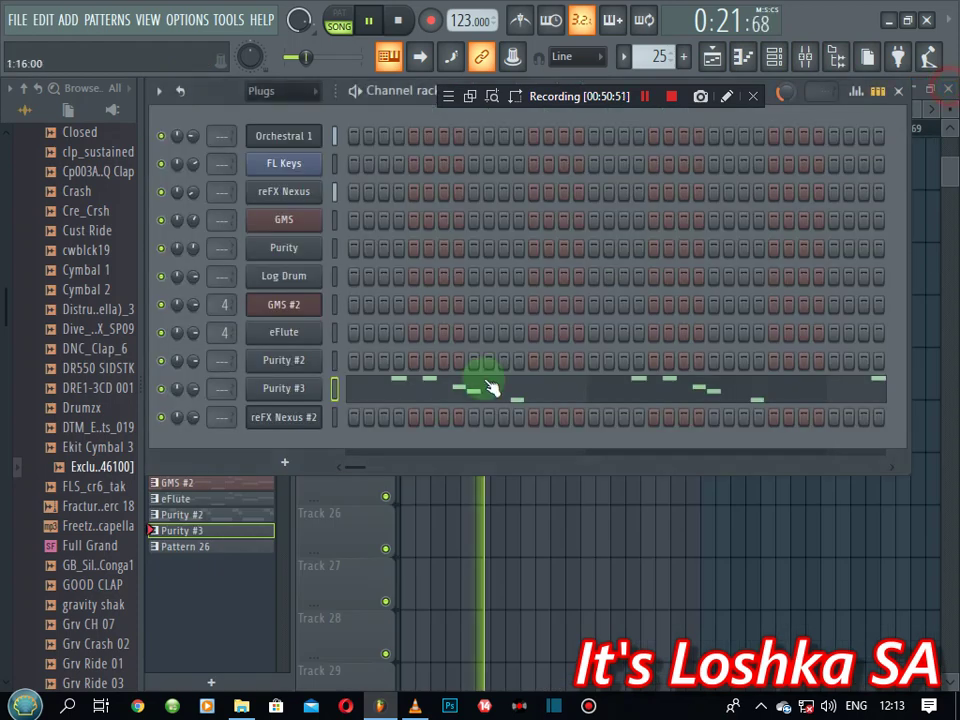
- Switch to Pattern 26 and fill Track 26 with its four-bar clips from bar 1 through bar 40
scroll(661, 57, up, 1)
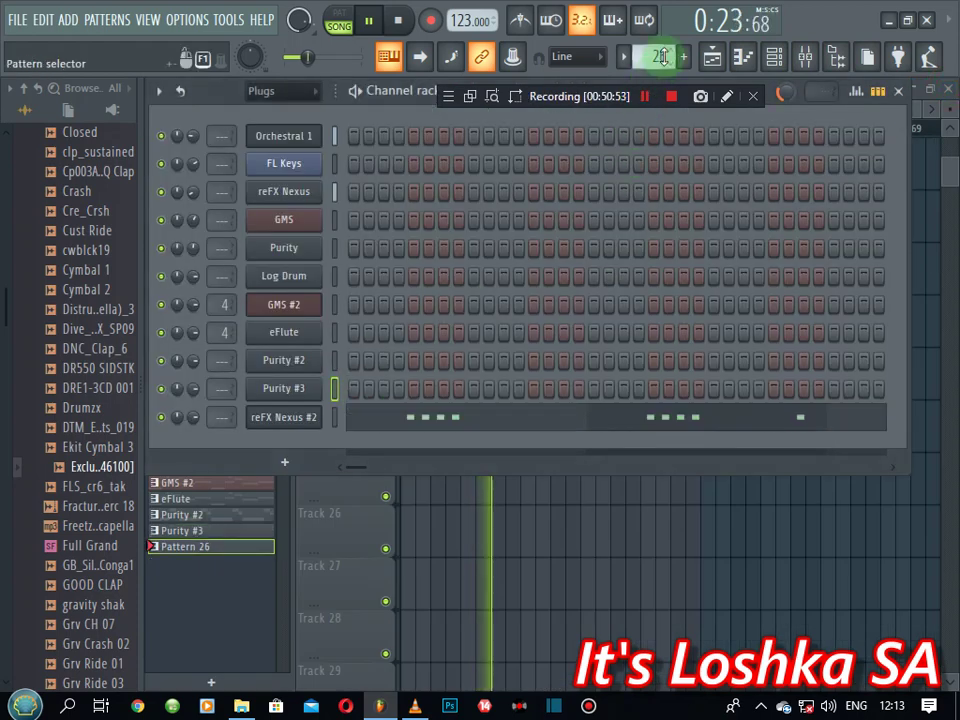
click(424, 522)
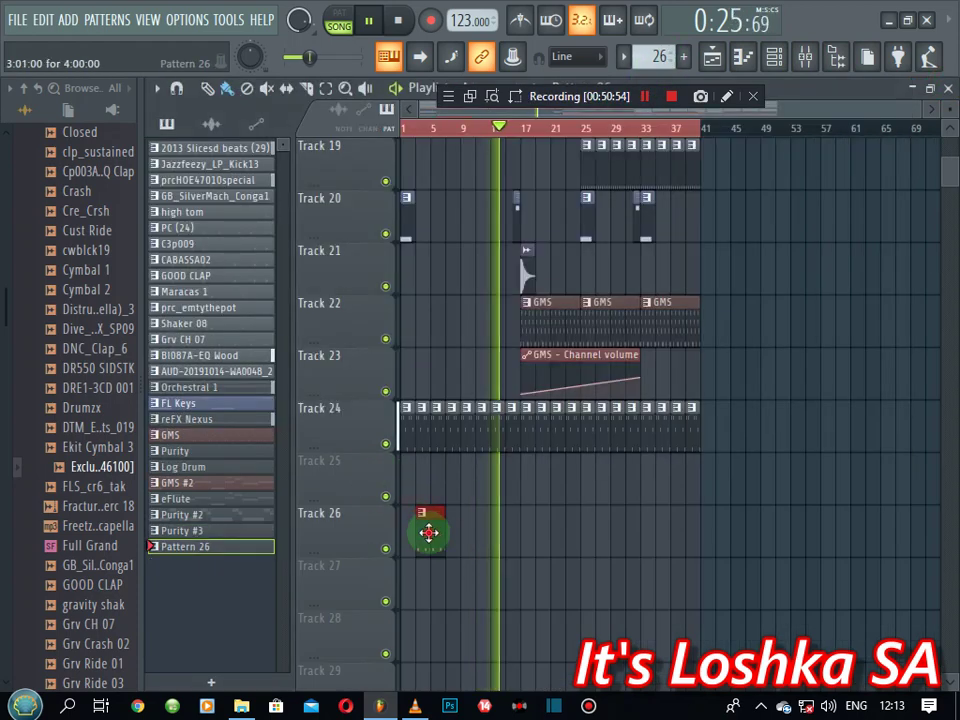
drag(440, 541, 681, 557)
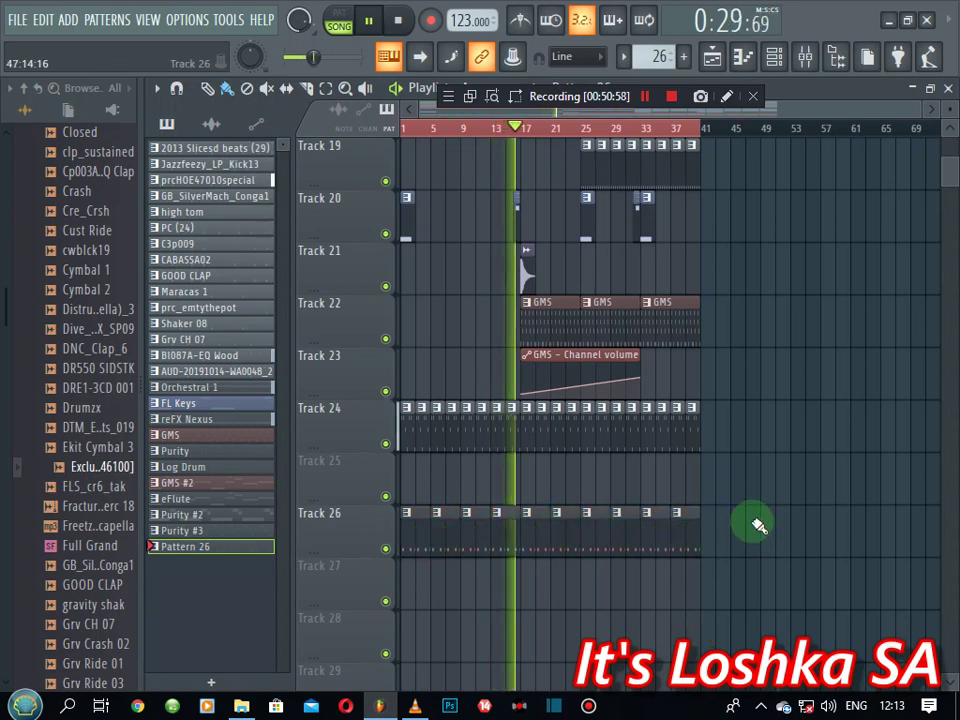
drag(758, 525, 403, 545)
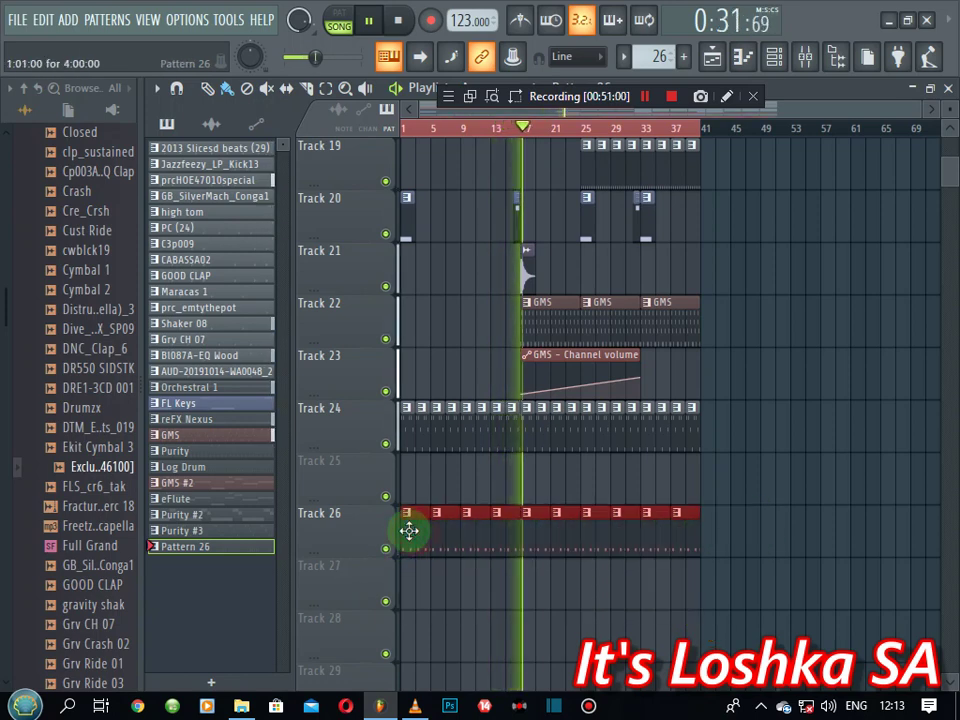
click(458, 608)
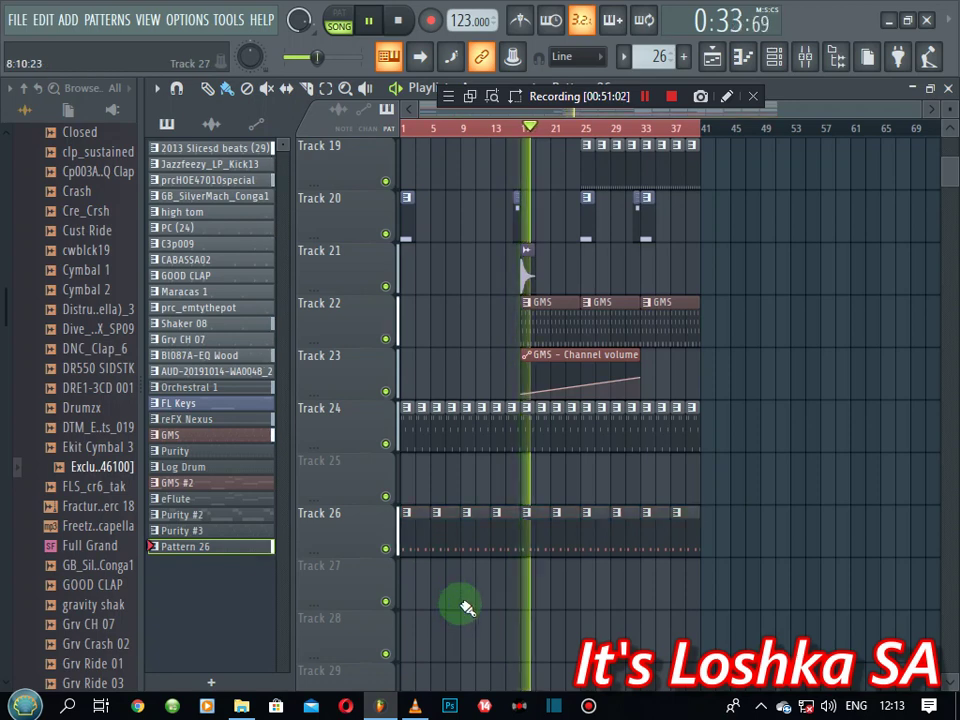
- Transpose the Pattern 26 notes up one octave to D5 and set the reFX Nexus #2 channel volume to 54%
double_click(530, 543)
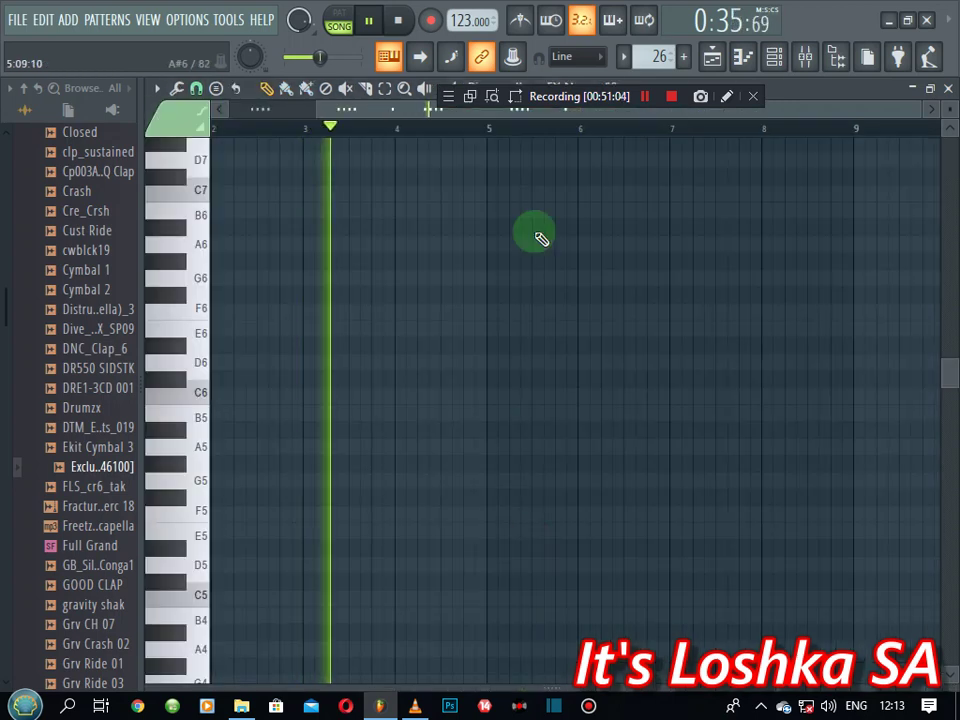
drag(637, 113, 290, 142)
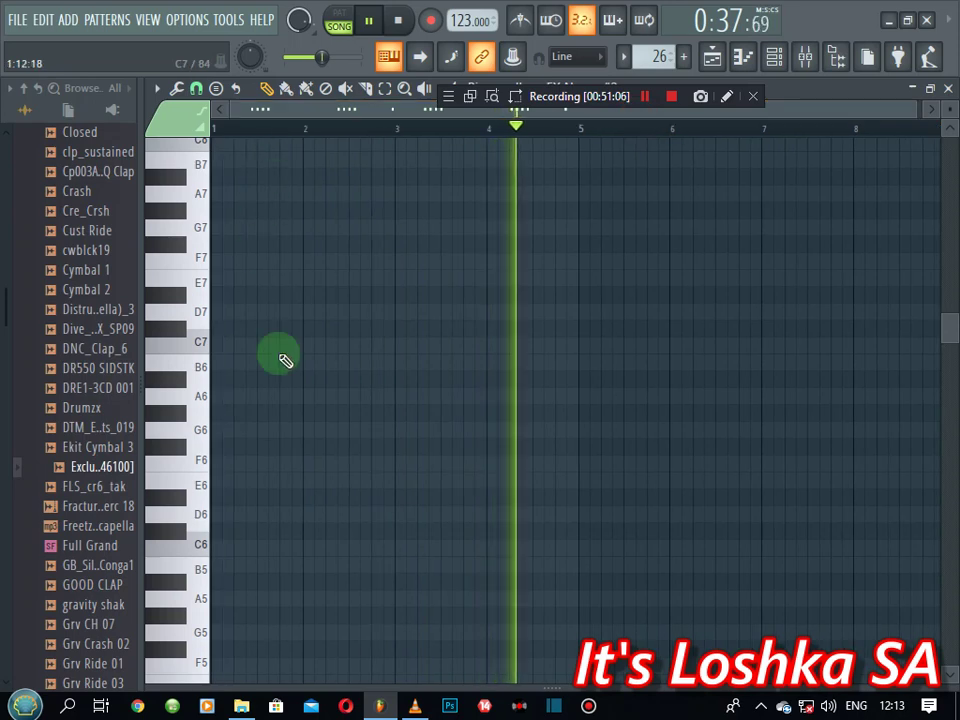
scroll(283, 357, up, 3)
scroll(283, 357, down, 6)
scroll(285, 360, down, 5)
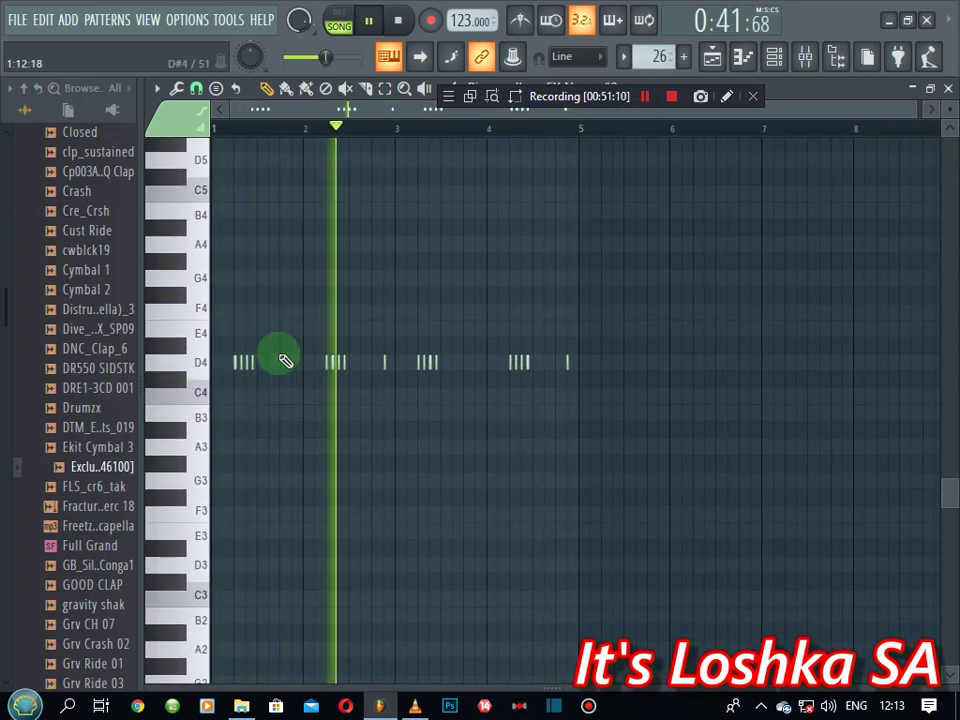
key(ctrl+Up)
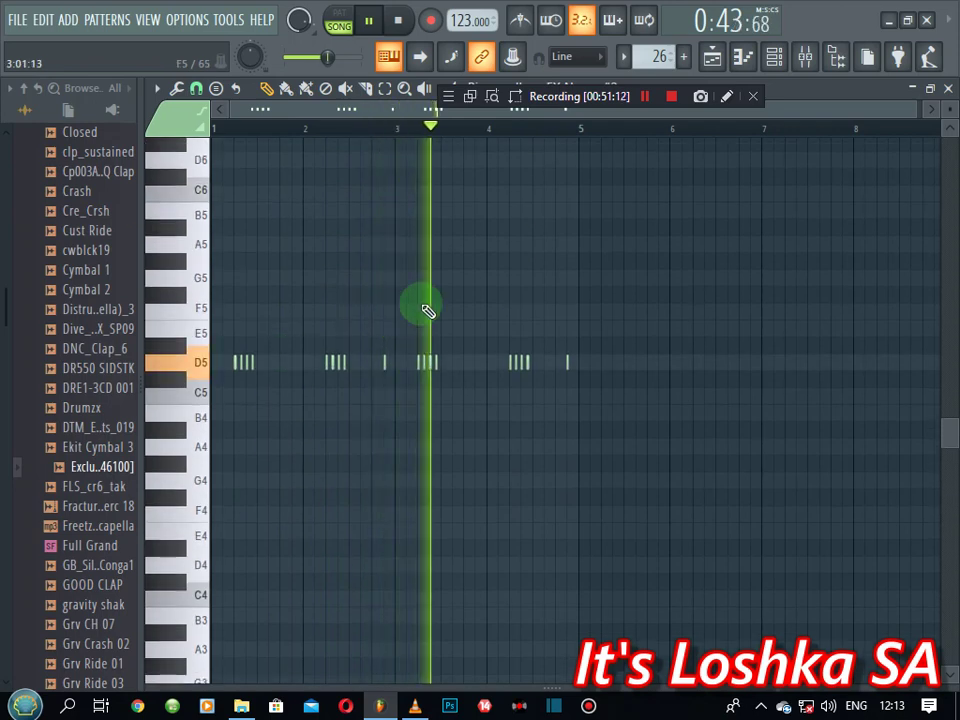
click(947, 91)
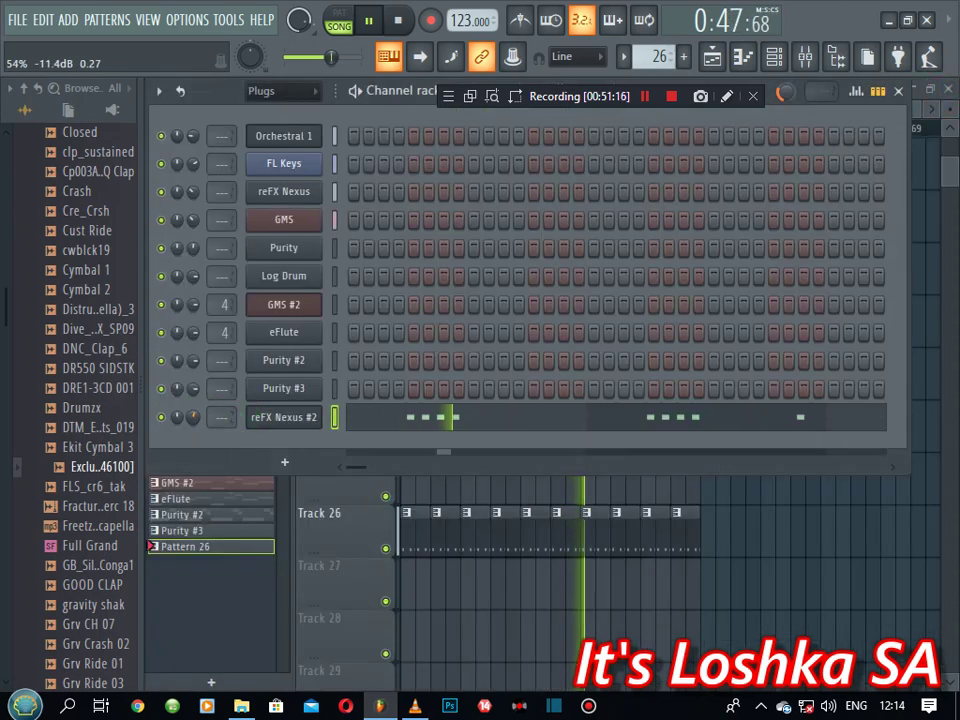
click(330, 533)
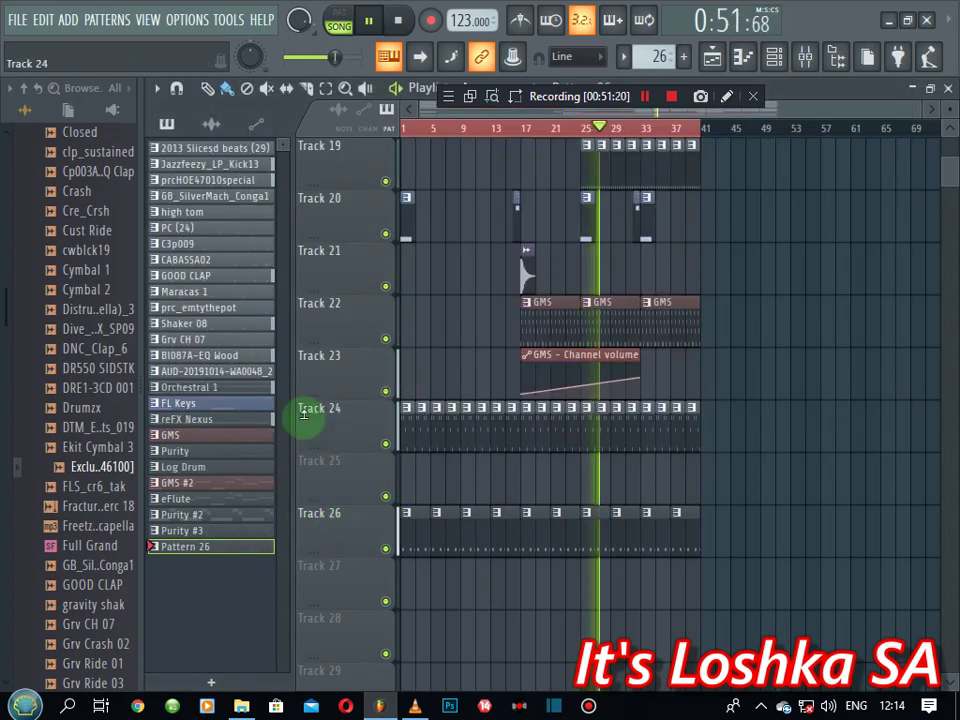
- Place an eight-bar FL Keys clip at bar 41 of Track 20
scroll(528, 378, up, 4)
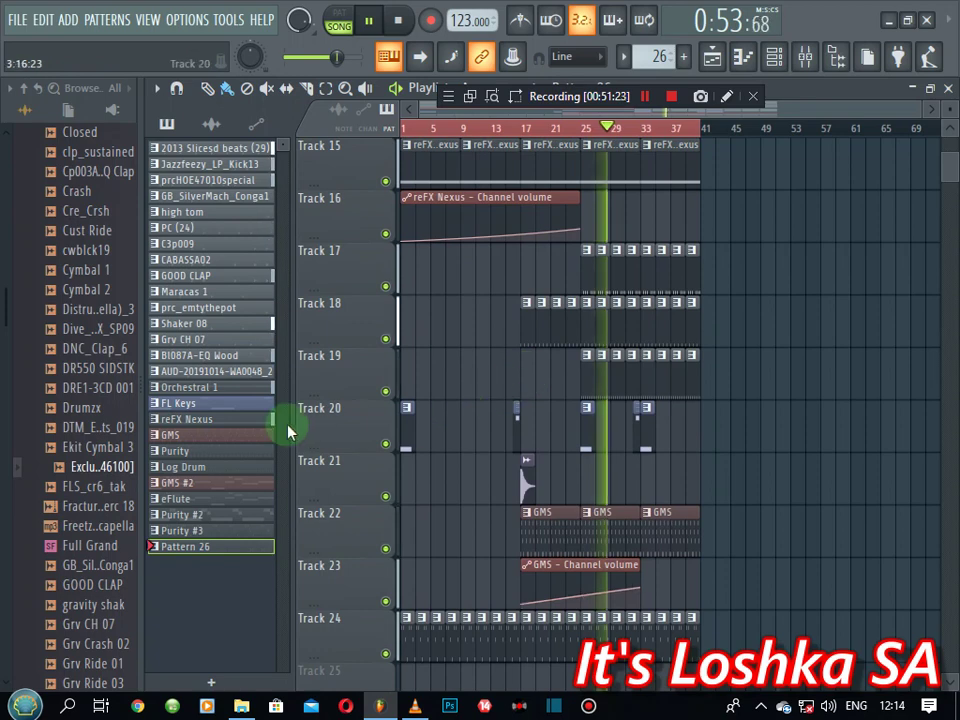
click(258, 413)
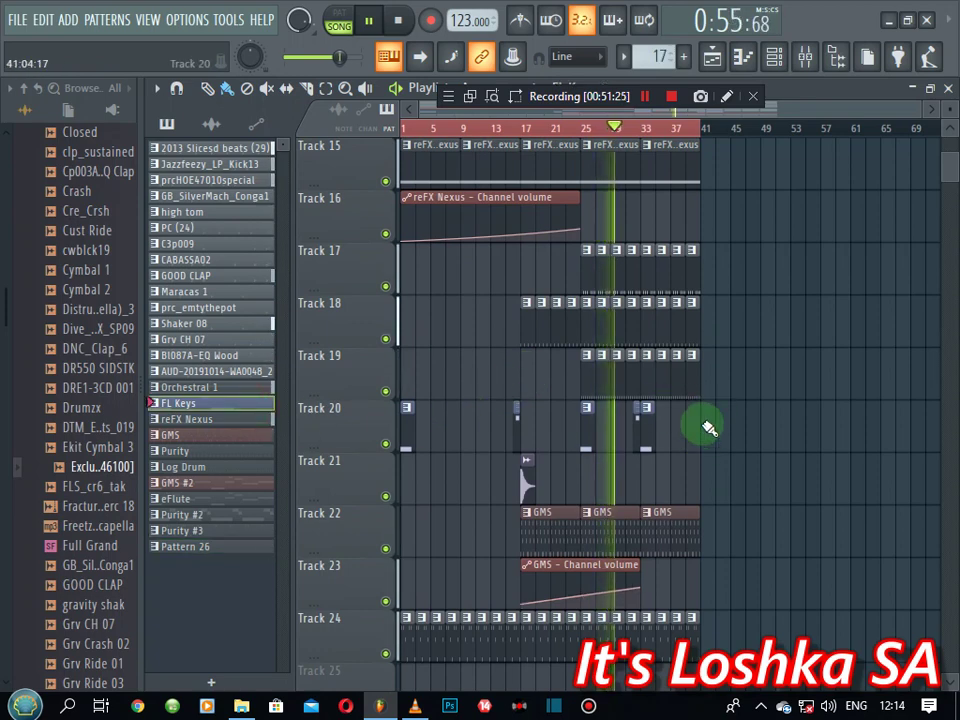
click(708, 428)
- Select the bar 33 to 40 clips across the layered tracks and duplicate them four times through bar 72
scroll(740, 504, down, 1)
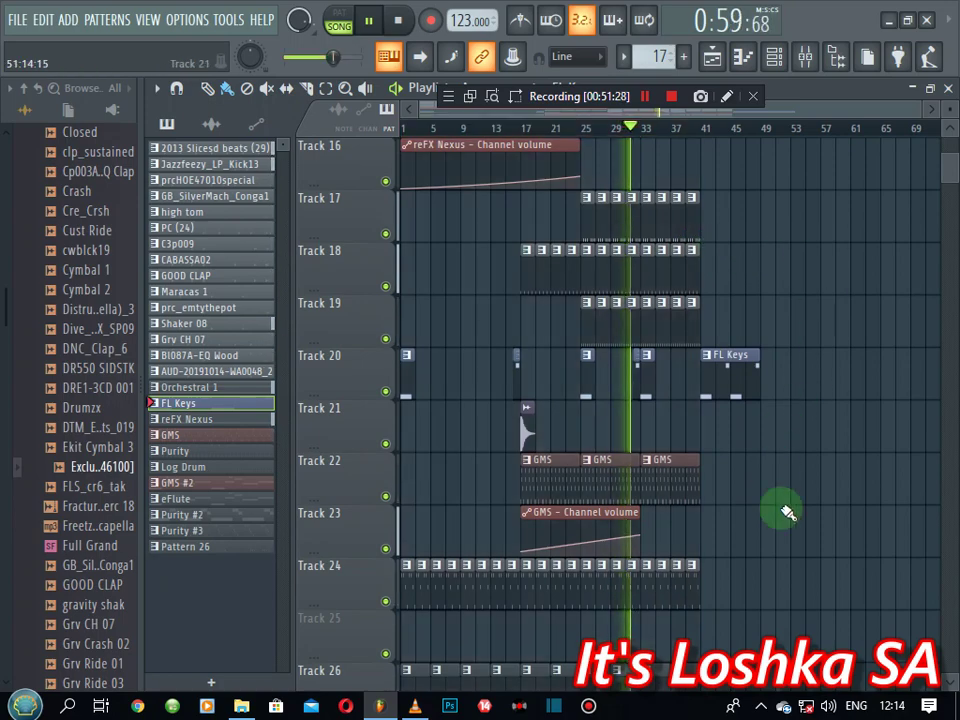
scroll(743, 628, down, 4)
drag(713, 525, 645, 70)
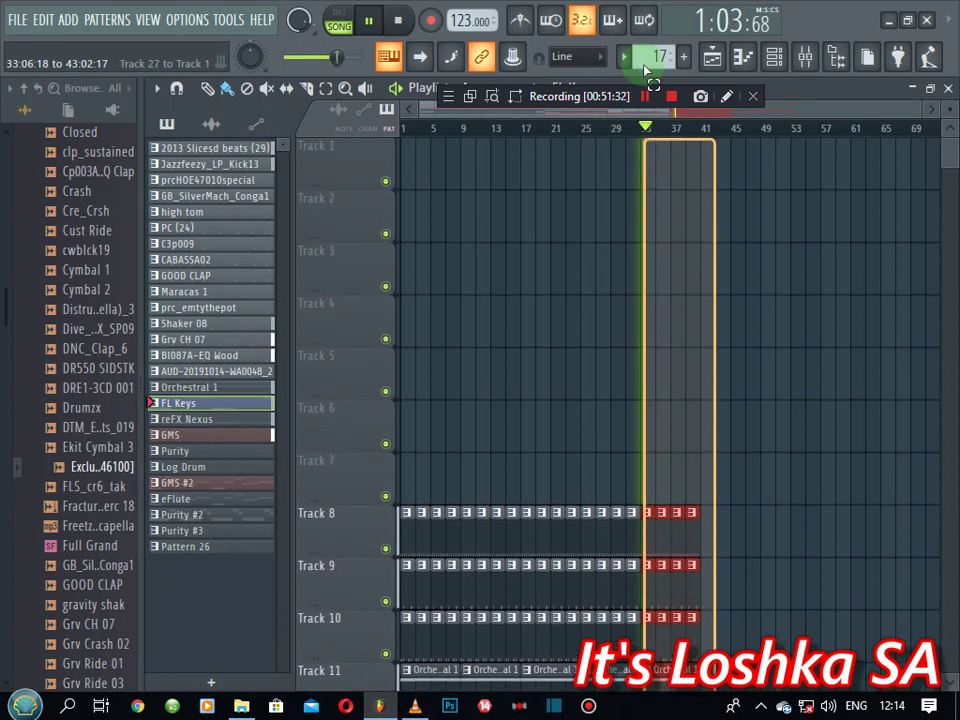
drag(650, 148, 650, 148)
scroll(750, 443, down, 14)
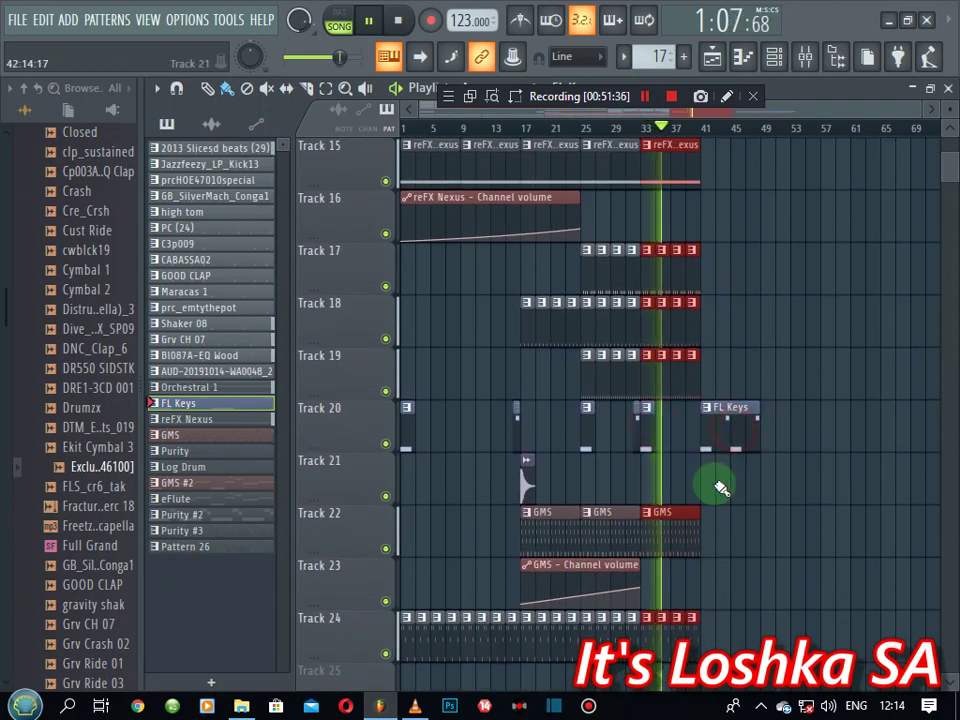
key(ctrl+b)
key(ctrl+b)
key(ctrl+b)
key(ctrl+b)
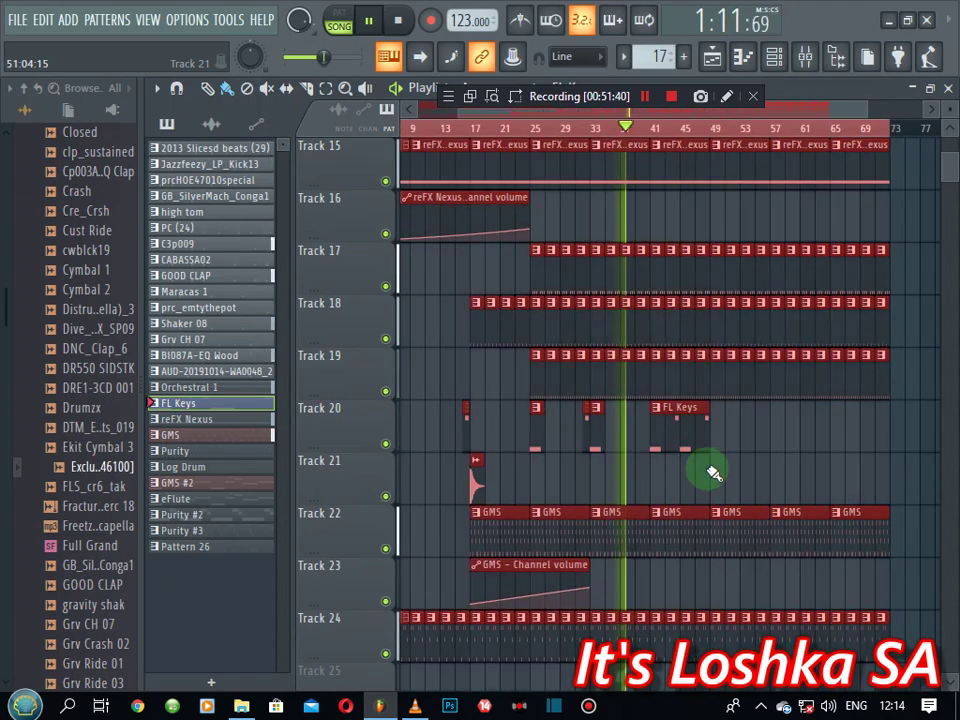
- Move all selected clips up seven tracks so the arrangement starts on Track 1
scroll(707, 471, up, 12)
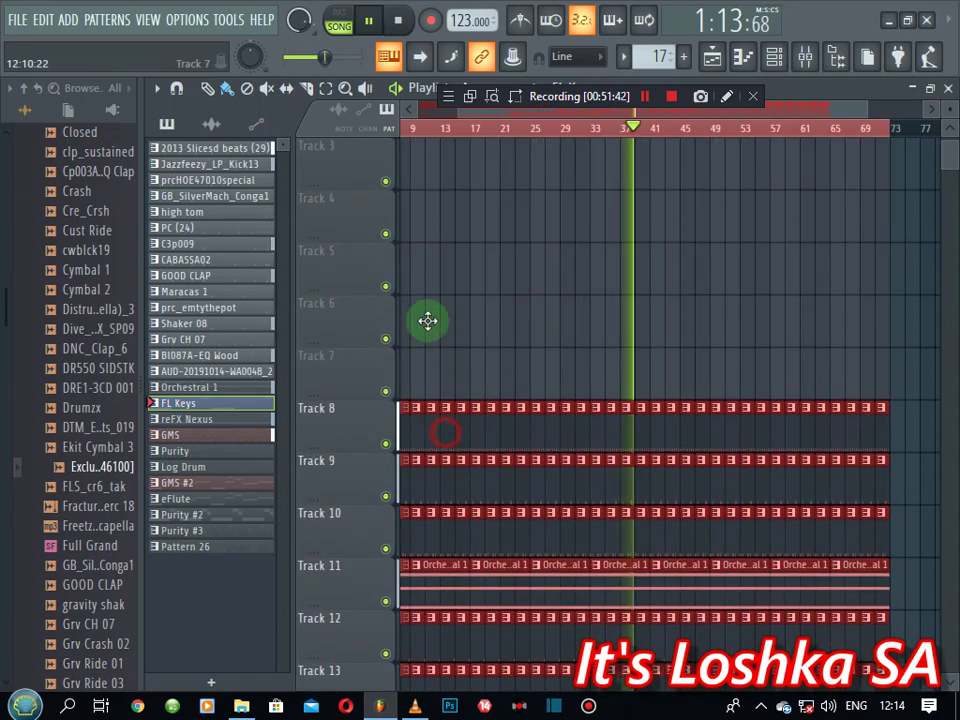
drag(428, 321, 395, 98)
drag(377, 177, 354, 141)
scroll(476, 133, down, 2)
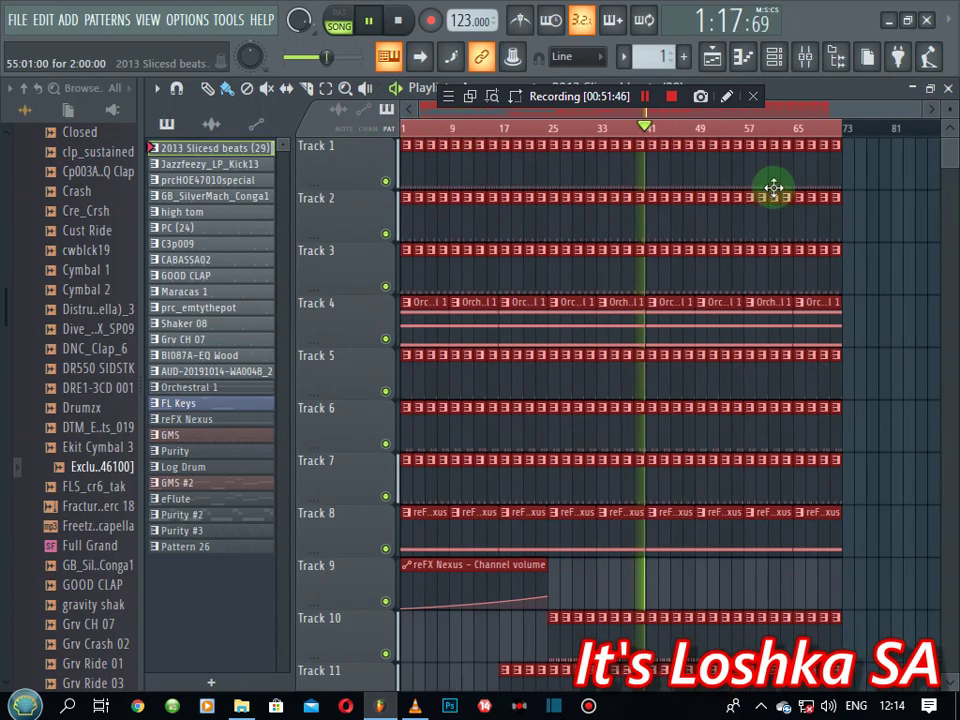
- Place a Purity clip at bar 49 of Track 20 and another FL Keys clip at bar 49 of Track 13
scroll(890, 300, down, 7)
scroll(890, 312, down, 4)
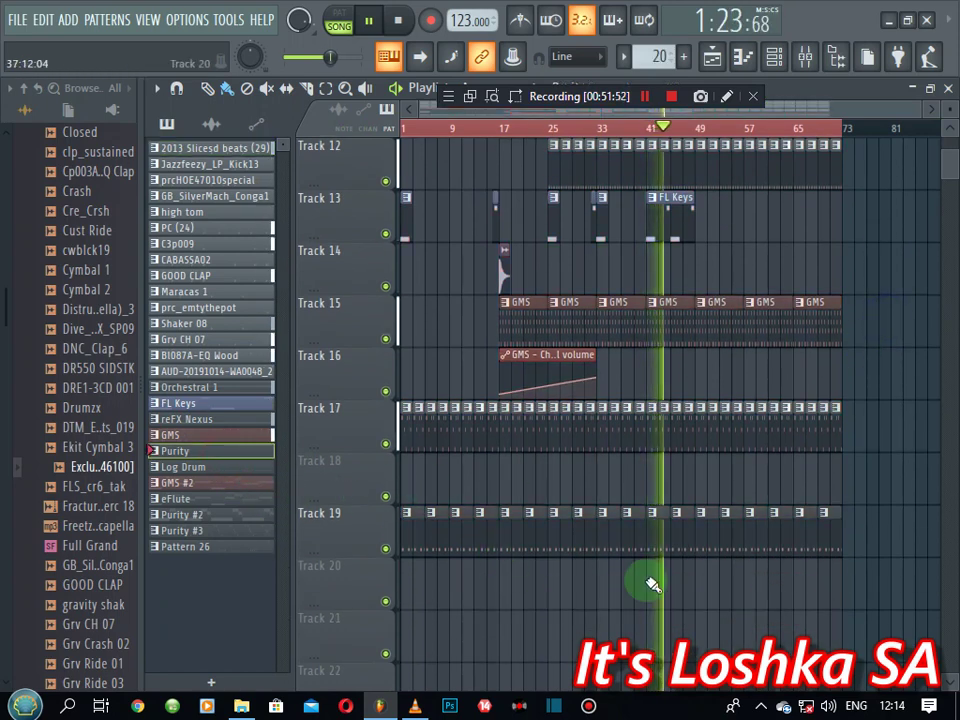
click(703, 587)
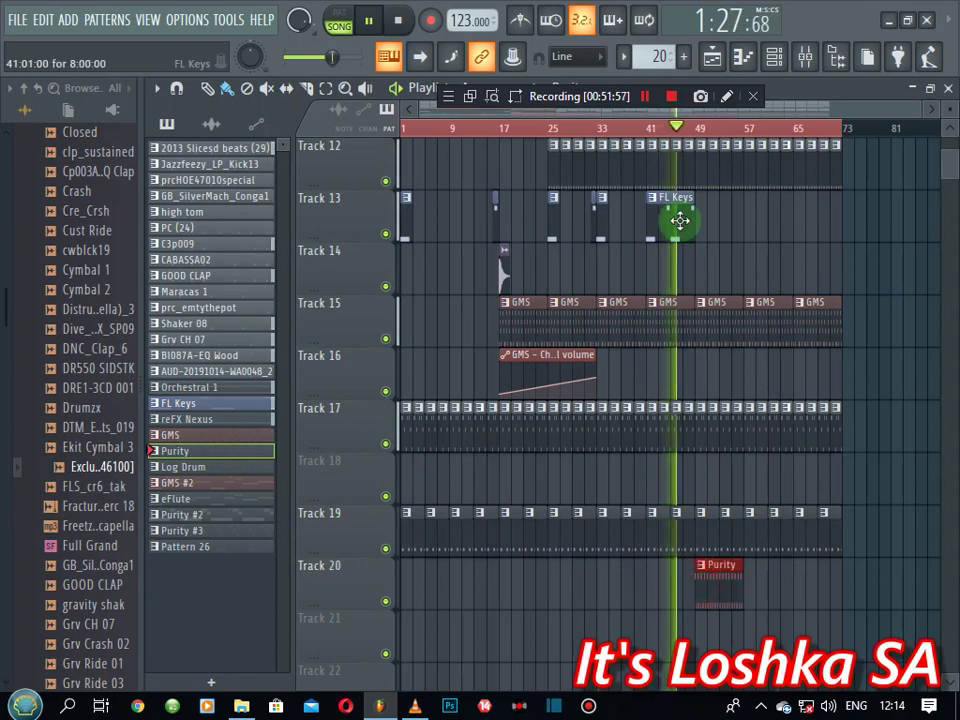
scroll(677, 126, up, 3)
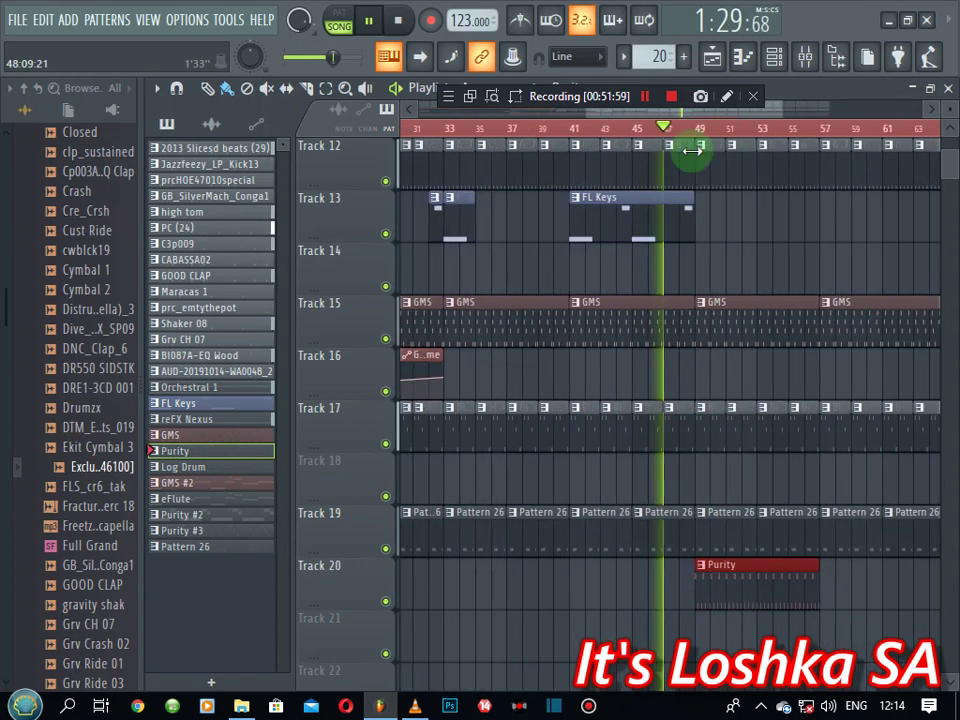
click(702, 222)
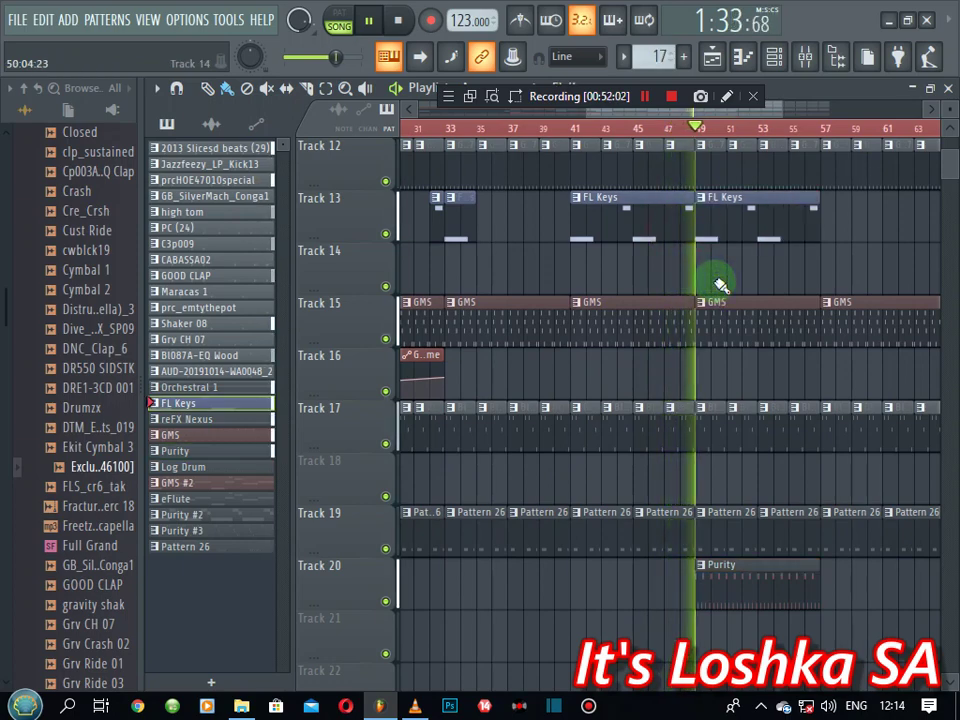
- Add two more eight-bar Purity clips to Track 20, starting at bars 57 and 65
scroll(735, 138, down, 1)
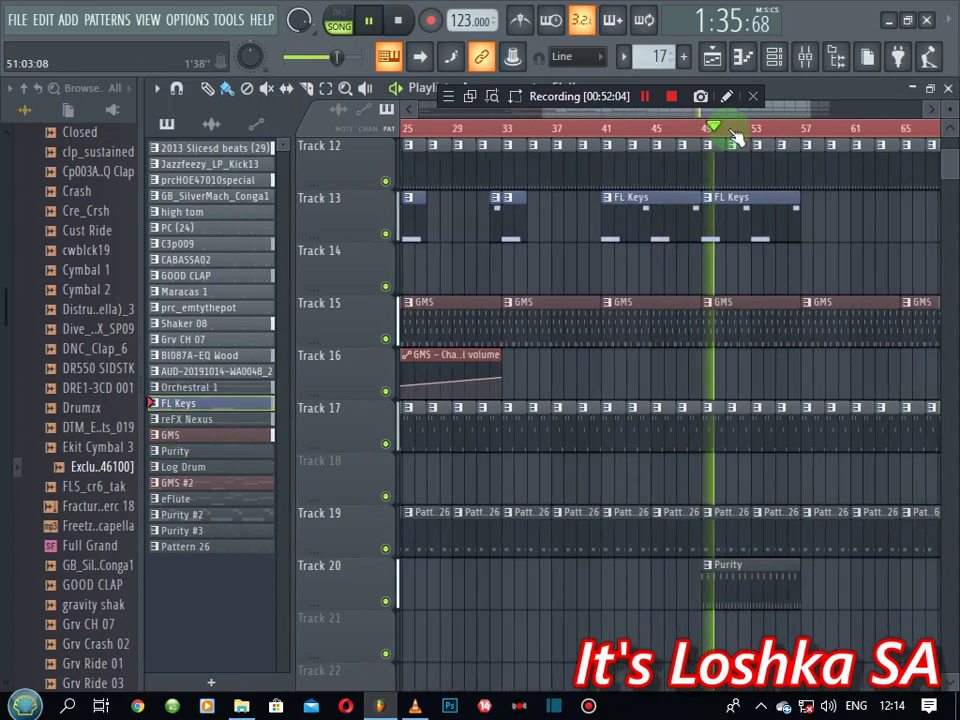
scroll(735, 138, down, 2)
click(724, 600)
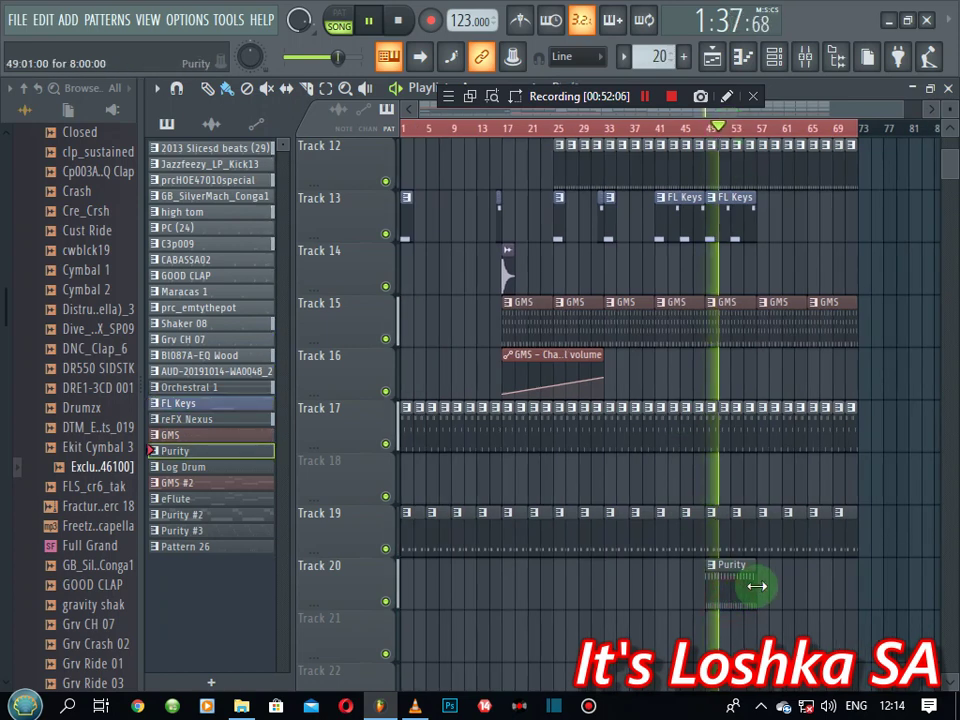
click(766, 598)
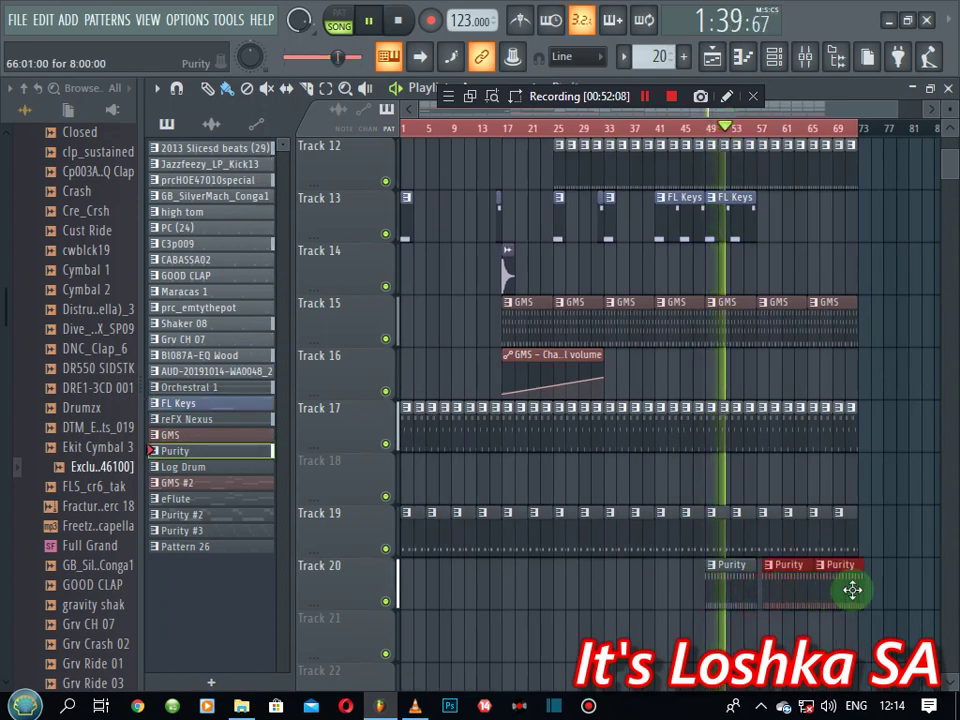
drag(852, 590, 843, 590)
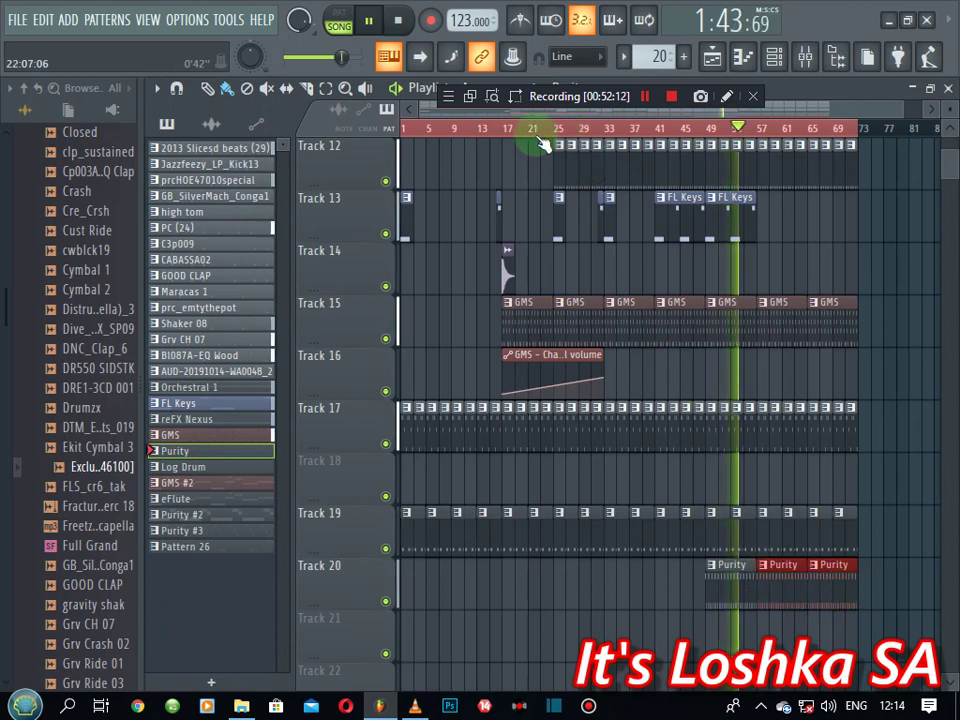
- Restart playback from the beginning and place an eight-bar Log Drum clip at bar 9 of Track 21
key(space)
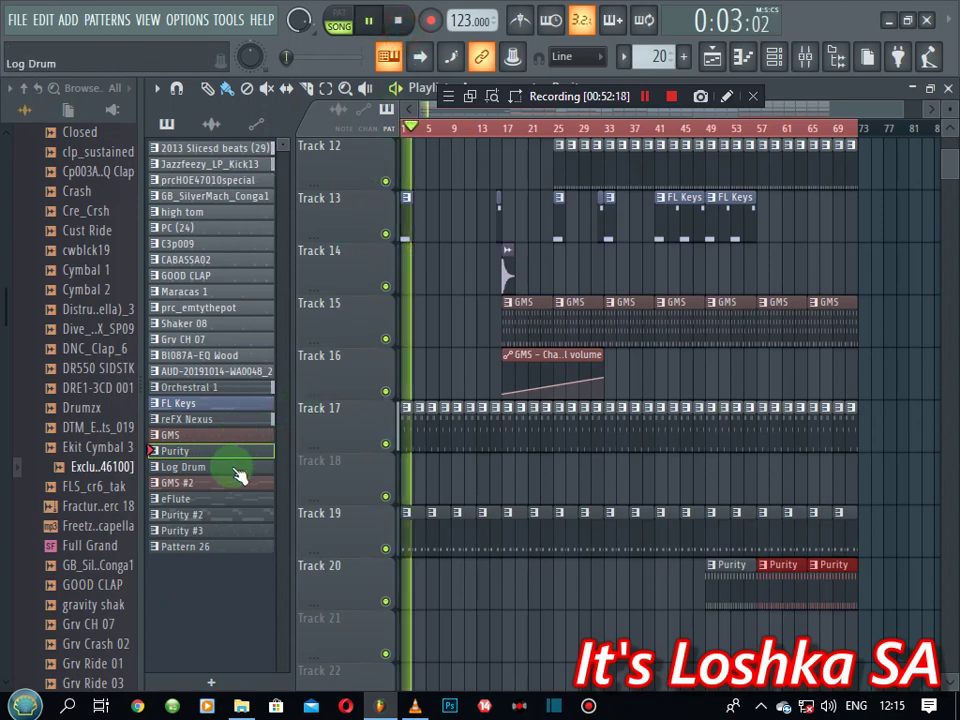
click(238, 471)
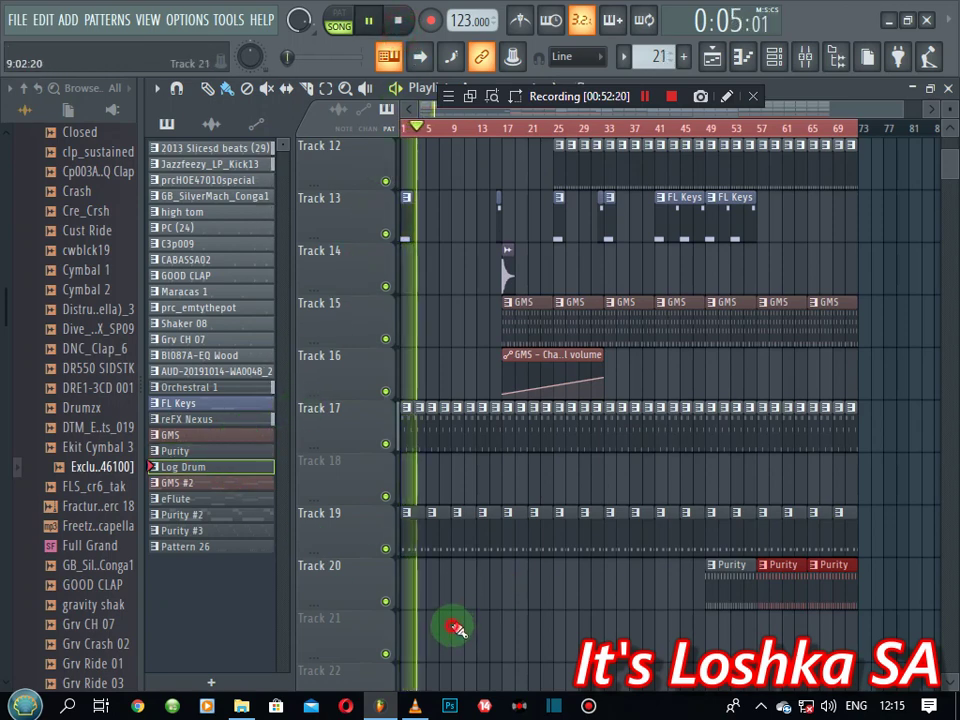
click(455, 628)
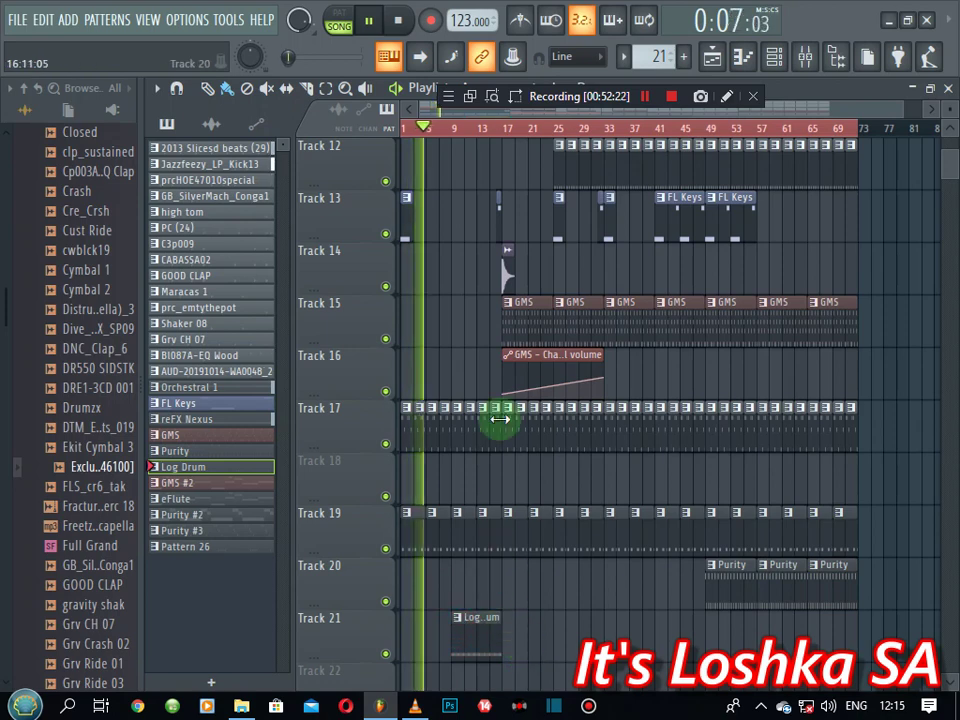
- Place another copy of the Exclusiv_soul sample clip at bar 9 of Track 14
click(505, 275)
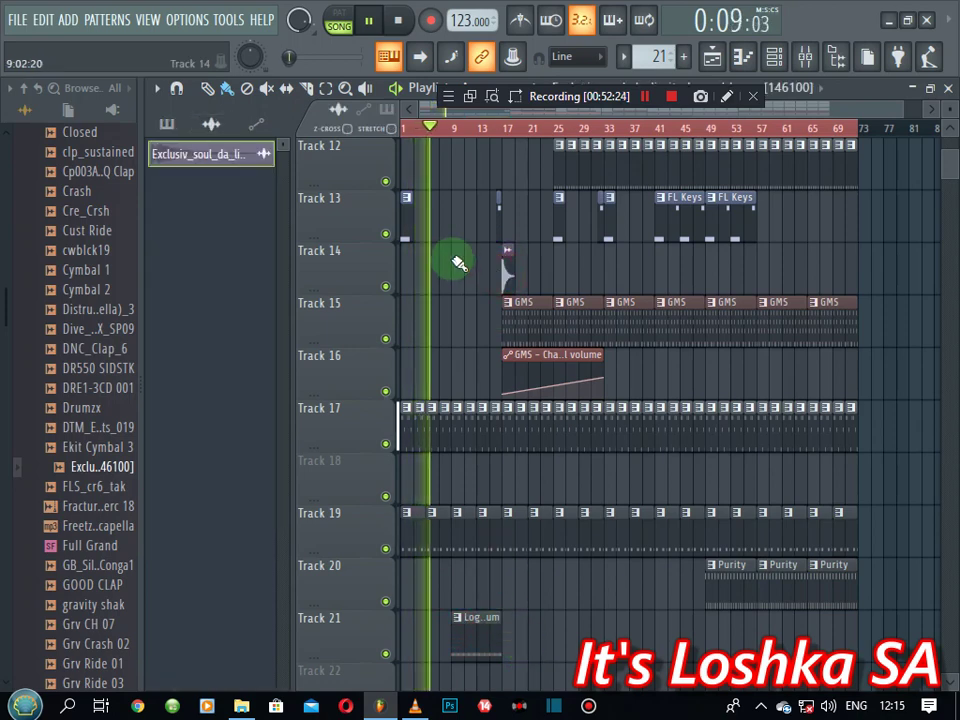
click(456, 262)
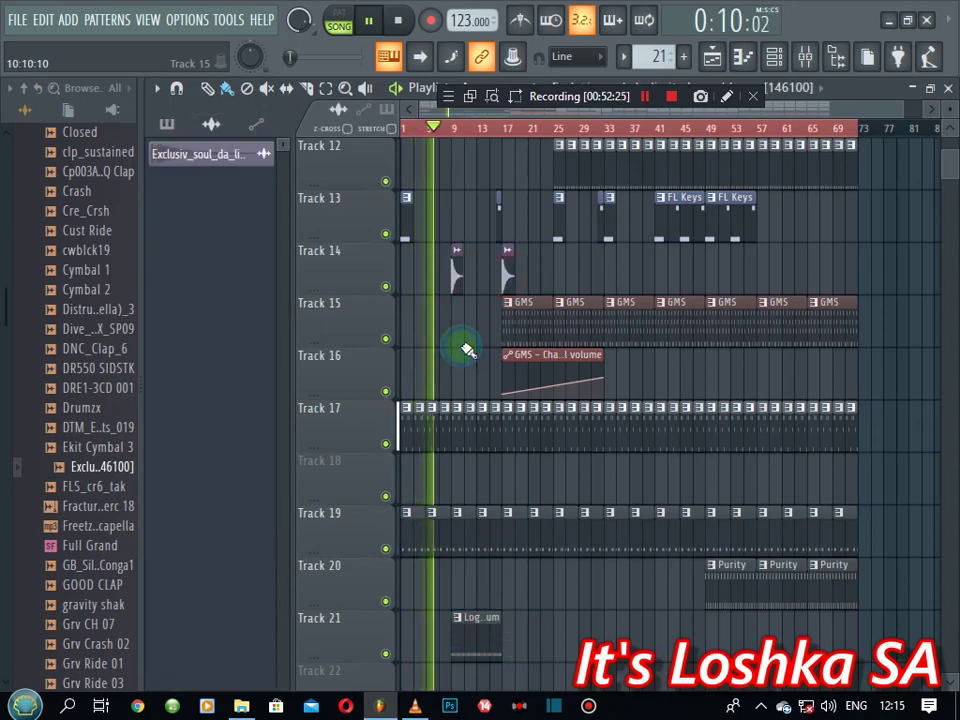
click(167, 123)
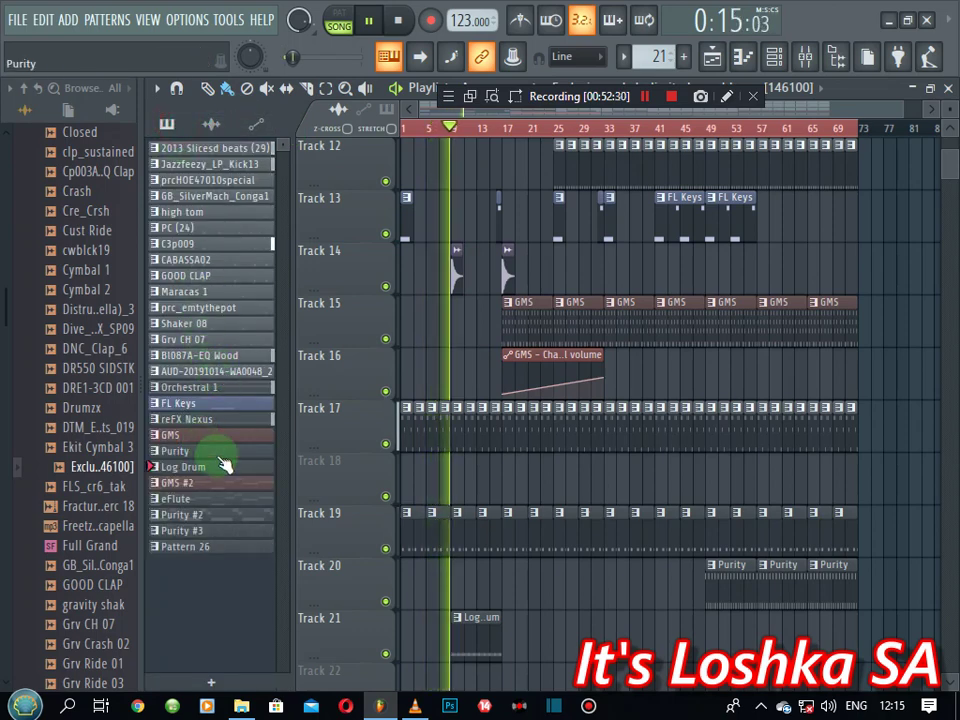
- Fill Track 21 with consecutive eight-bar Log Drum clips from bar 17 through bar 72
click(487, 640)
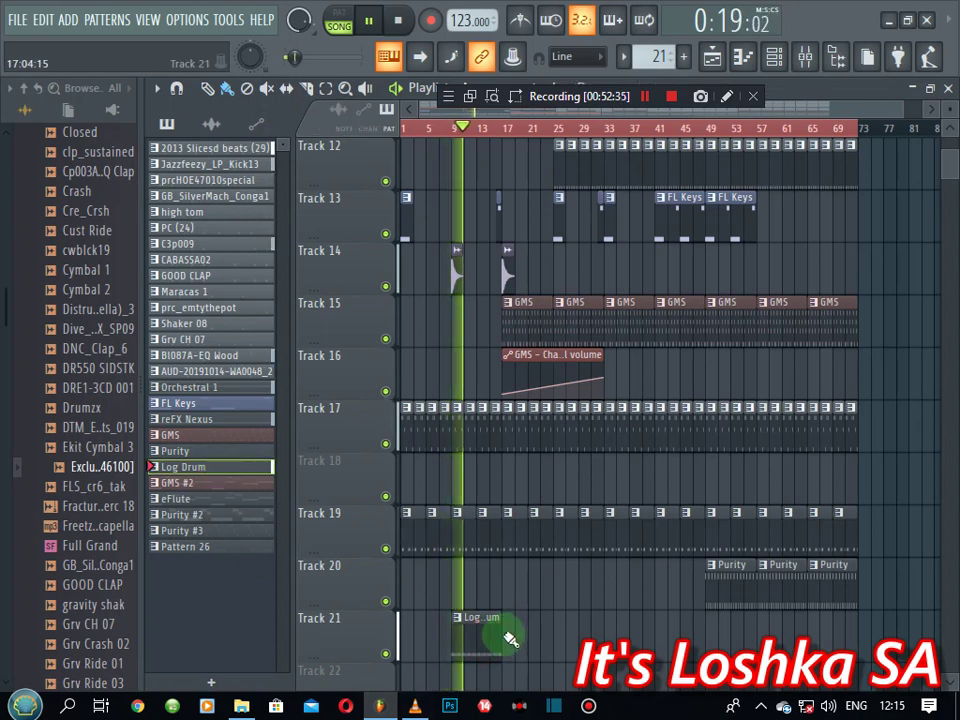
drag(510, 640, 833, 640)
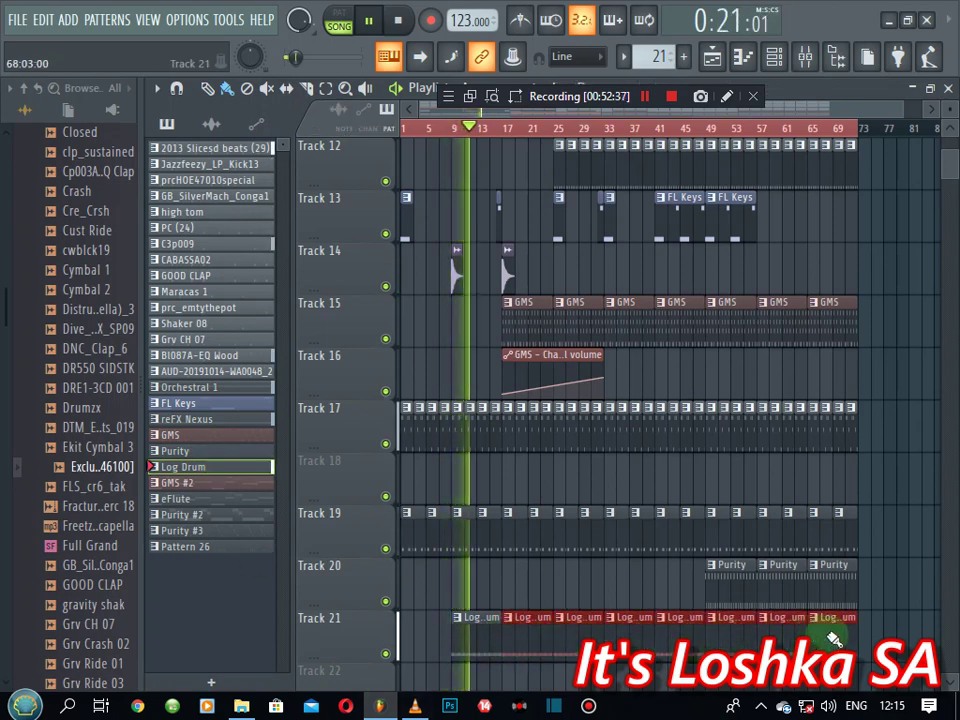
ctrl+click(620, 592)
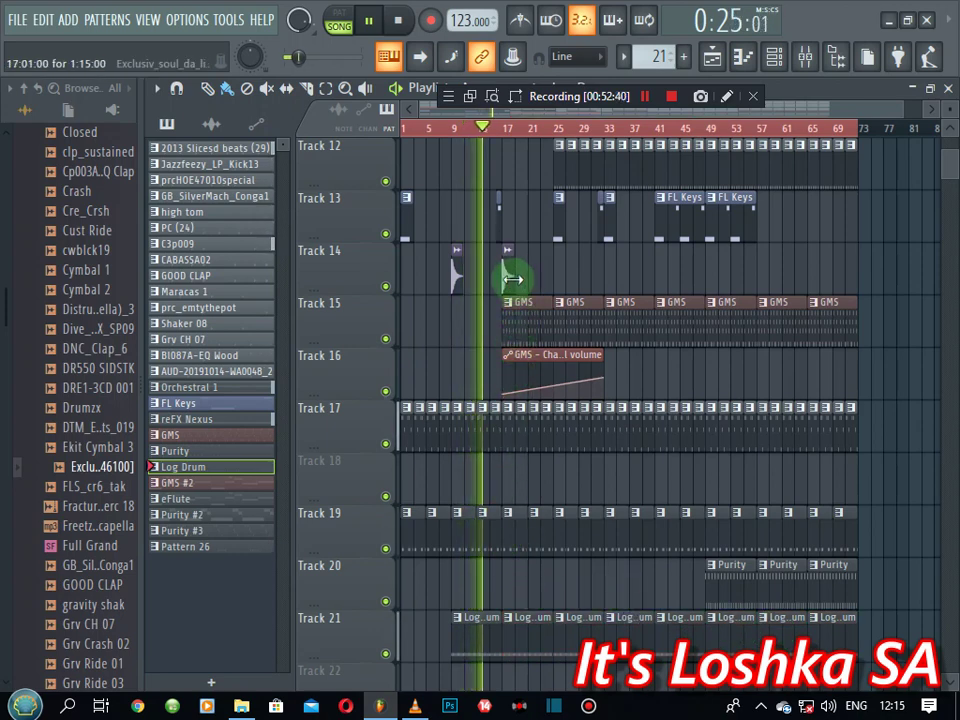
- Add an Exclusiv_soul sample clip at bar 41 of Track 14 and a one-bar FL Keys clip at bar 40 of Track 13
click(508, 276)
click(658, 272)
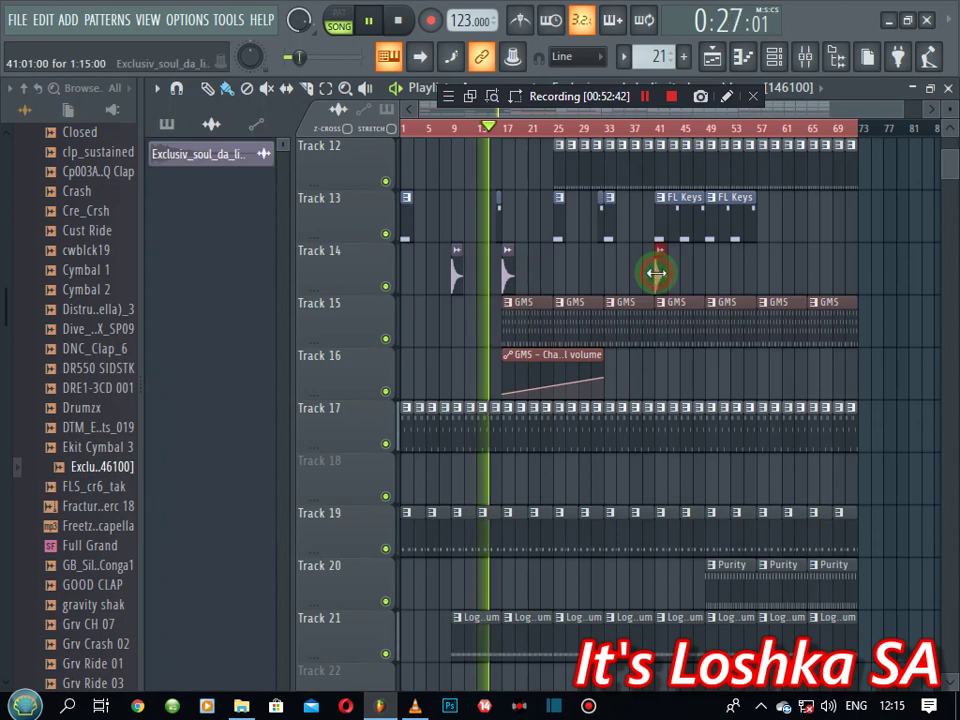
click(600, 221)
click(643, 222)
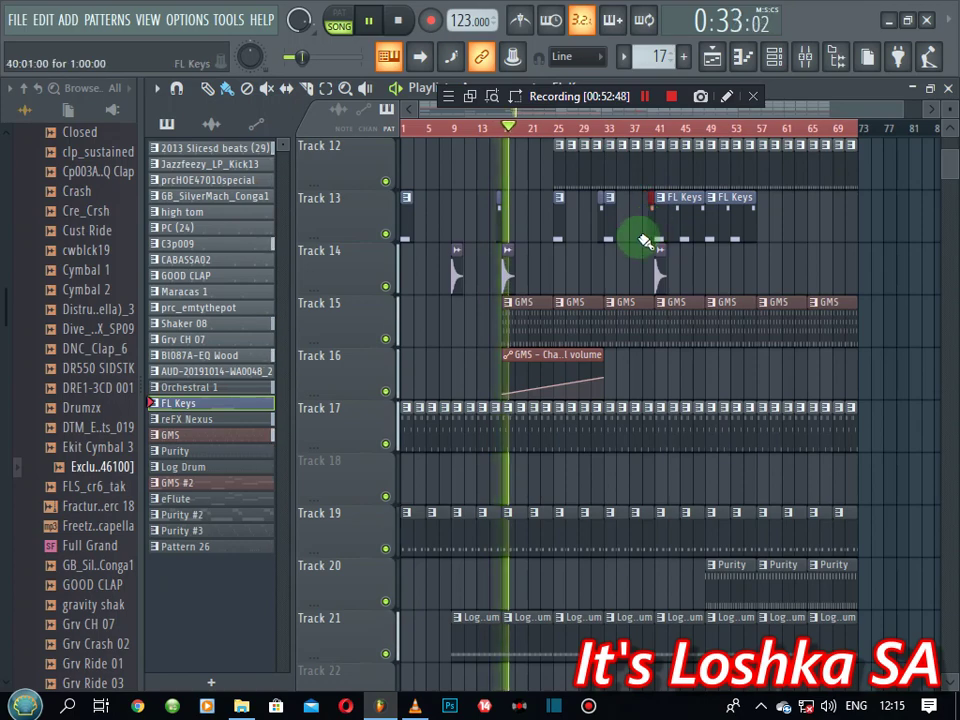
- Lengthen all D3 notes in the Log Drum pattern to about double their length and return to the playlist
scroll(540, 137, up, 2)
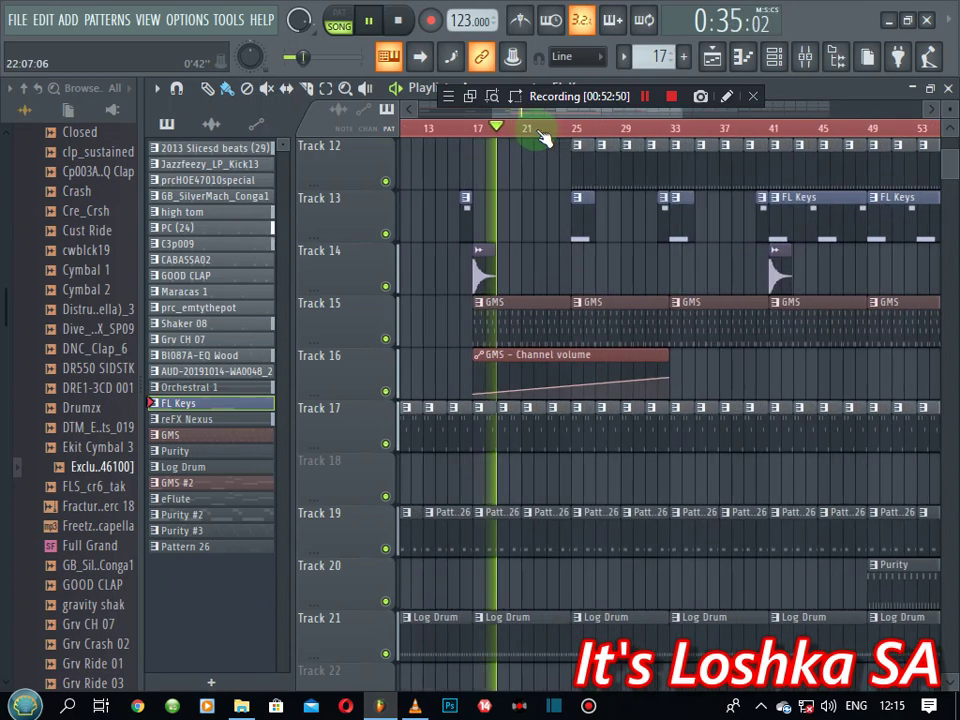
double_click(535, 637)
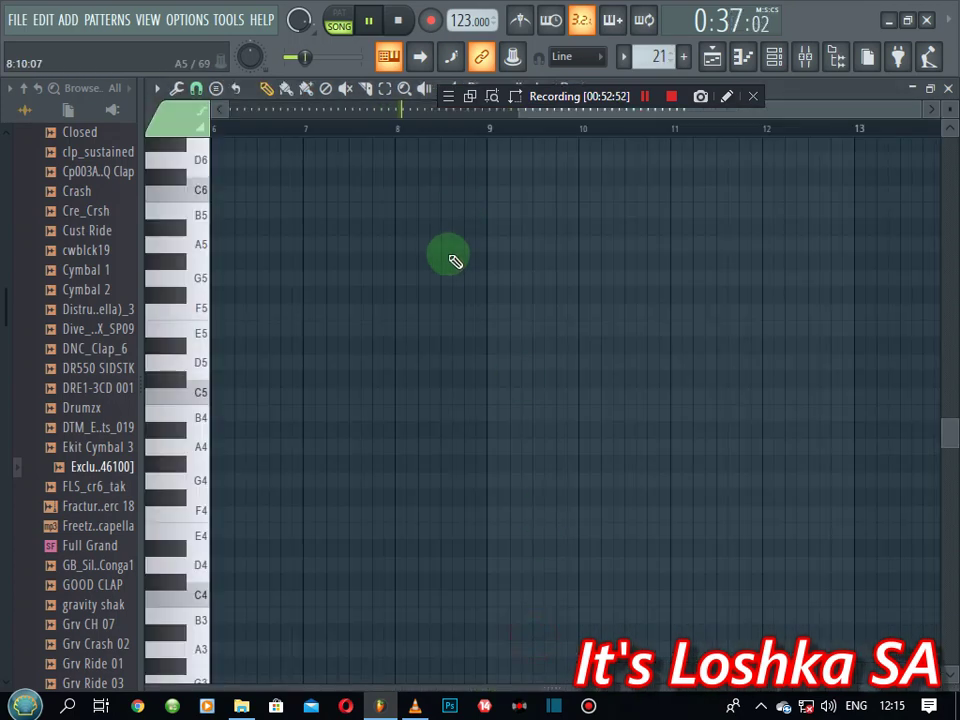
scroll(455, 261, up, 8)
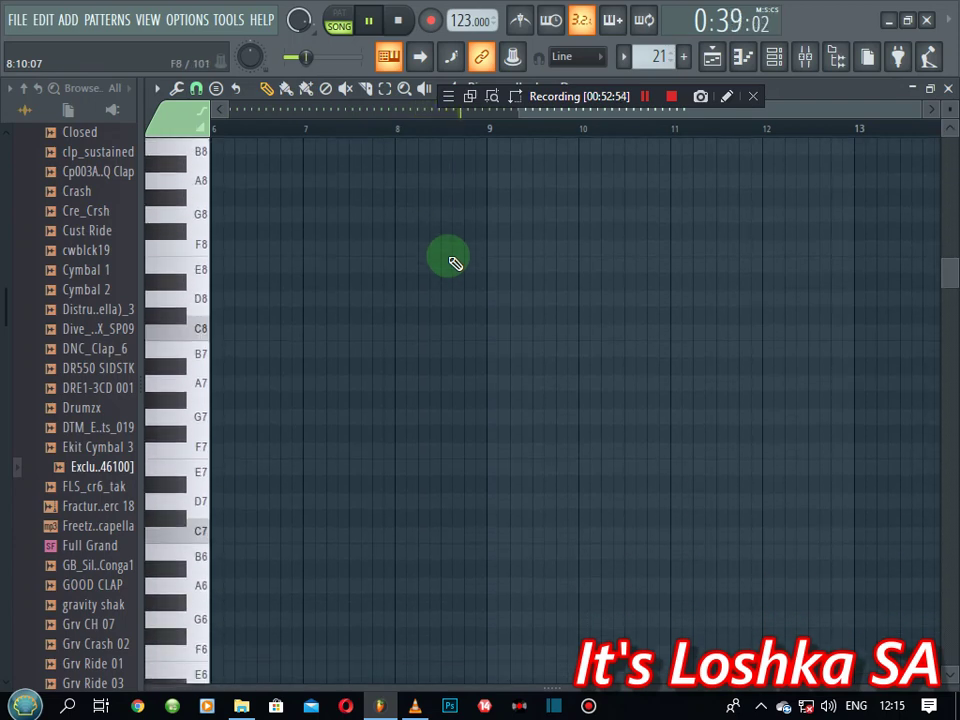
scroll(450, 260, down, 10)
drag(953, 103, 231, 228)
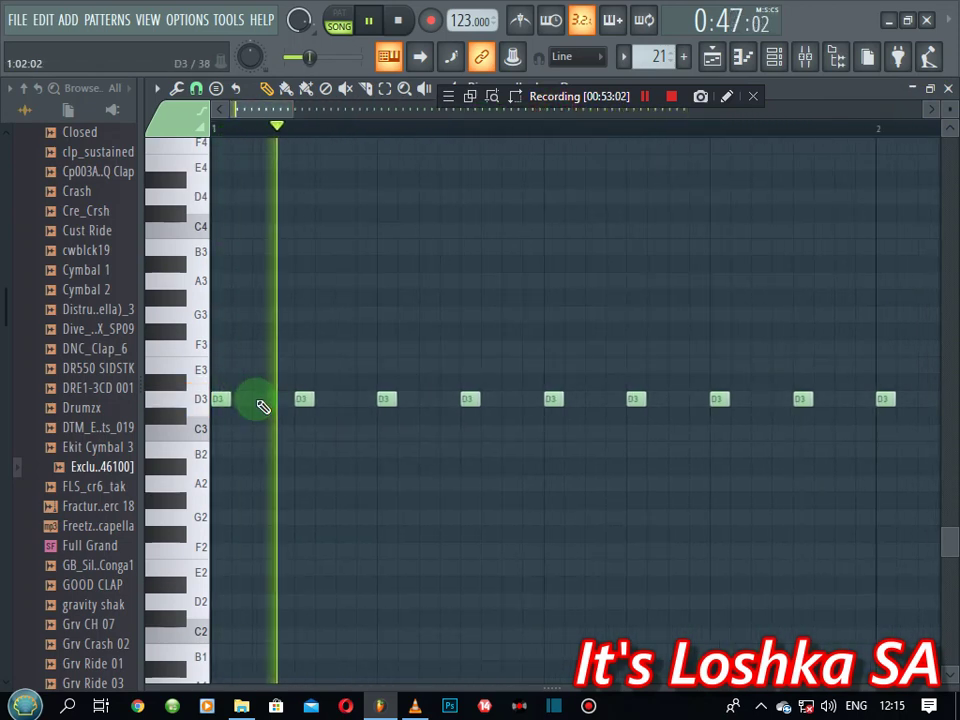
key(ctrl+a)
drag(229, 399, 245, 399)
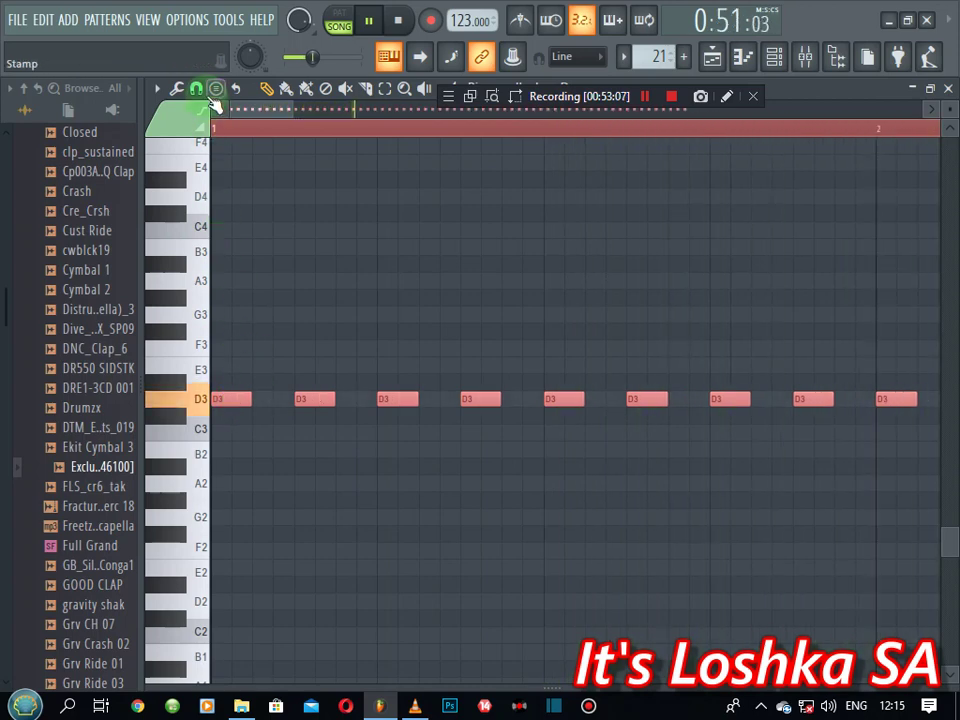
click(199, 90)
click(216, 108)
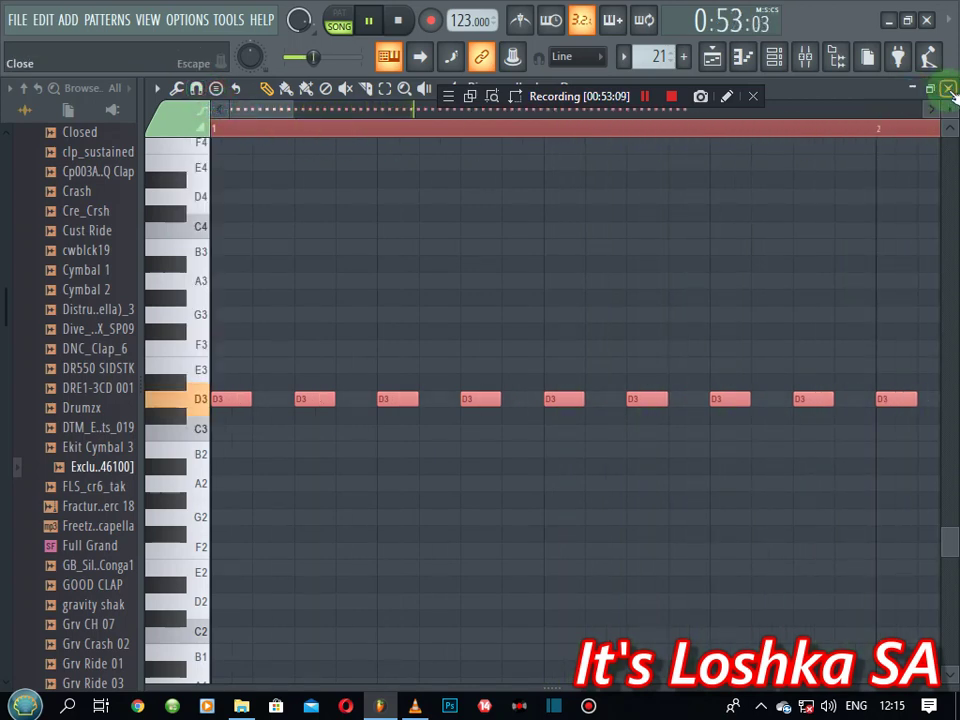
click(949, 90)
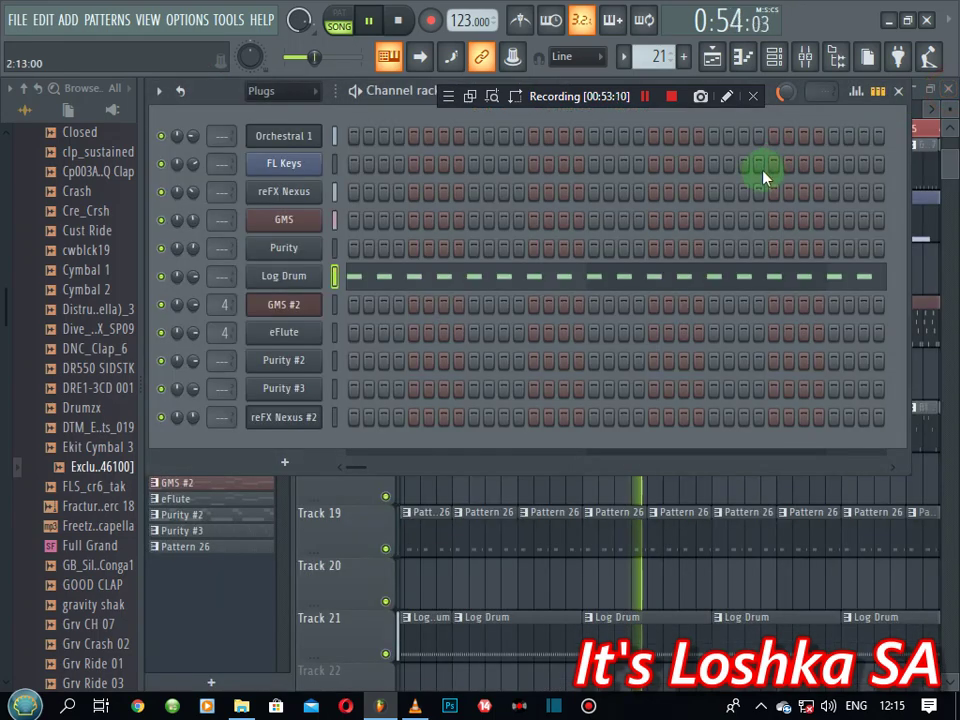
click(948, 160)
- Try an eight-bar Purity clip at bar 33 of Track 22 and a GMS #2 clip at bar 33 of Track 23
scroll(707, 306, down, 4)
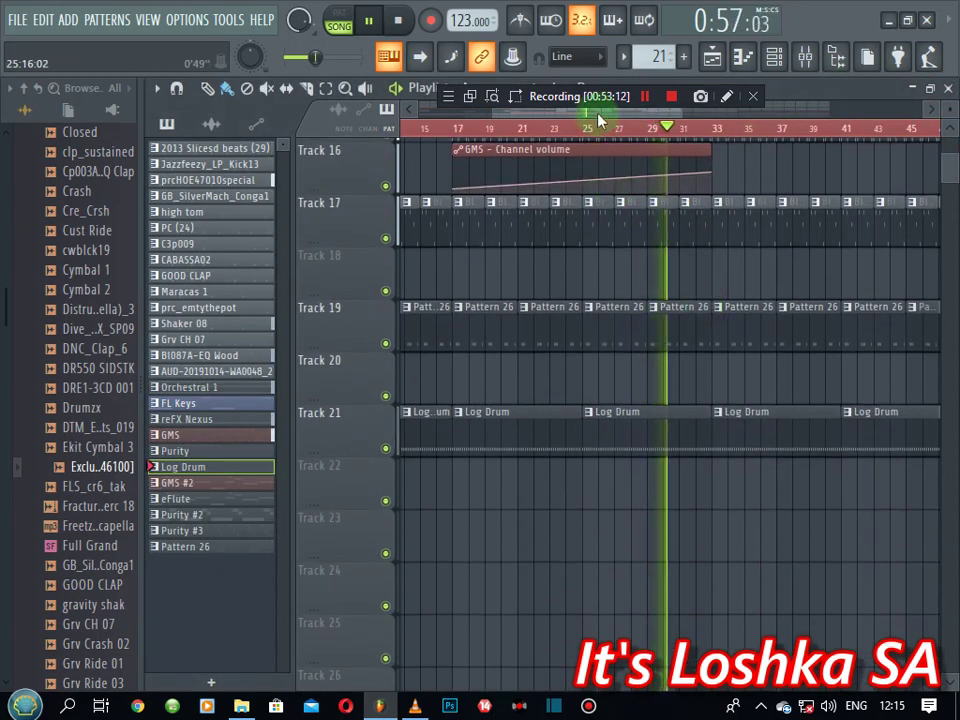
scroll(600, 135, down, 1)
scroll(600, 135, down, 1)
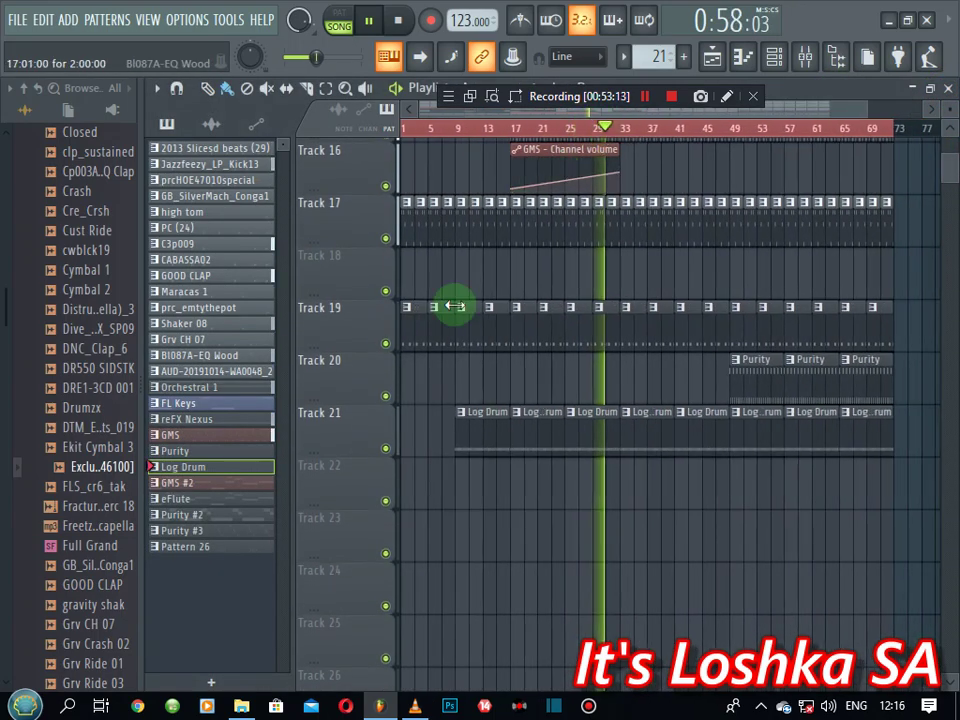
click(252, 455)
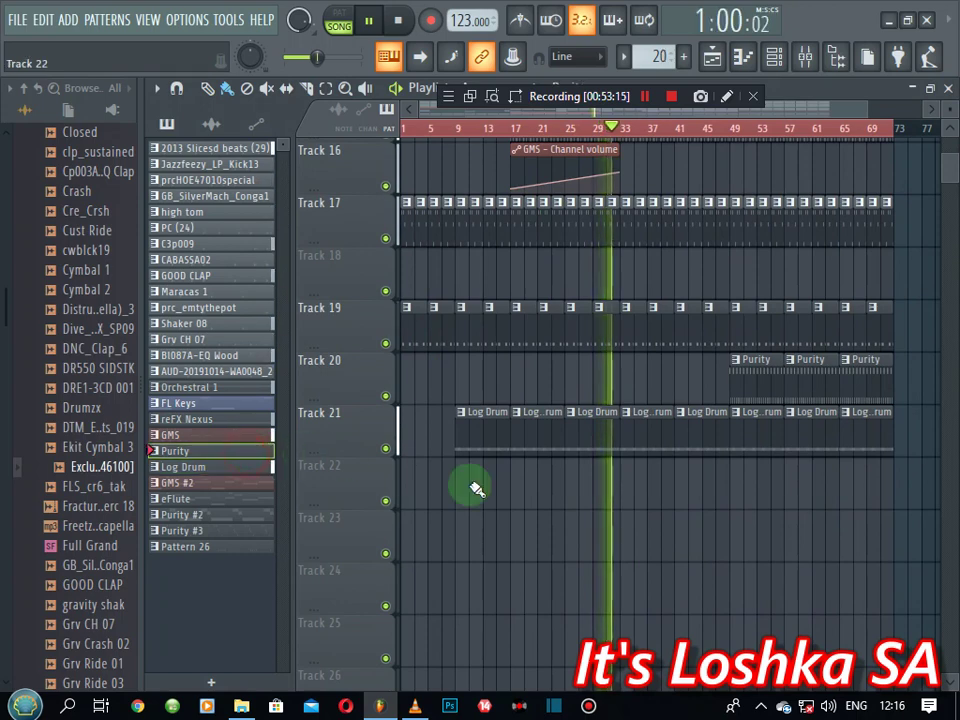
click(621, 488)
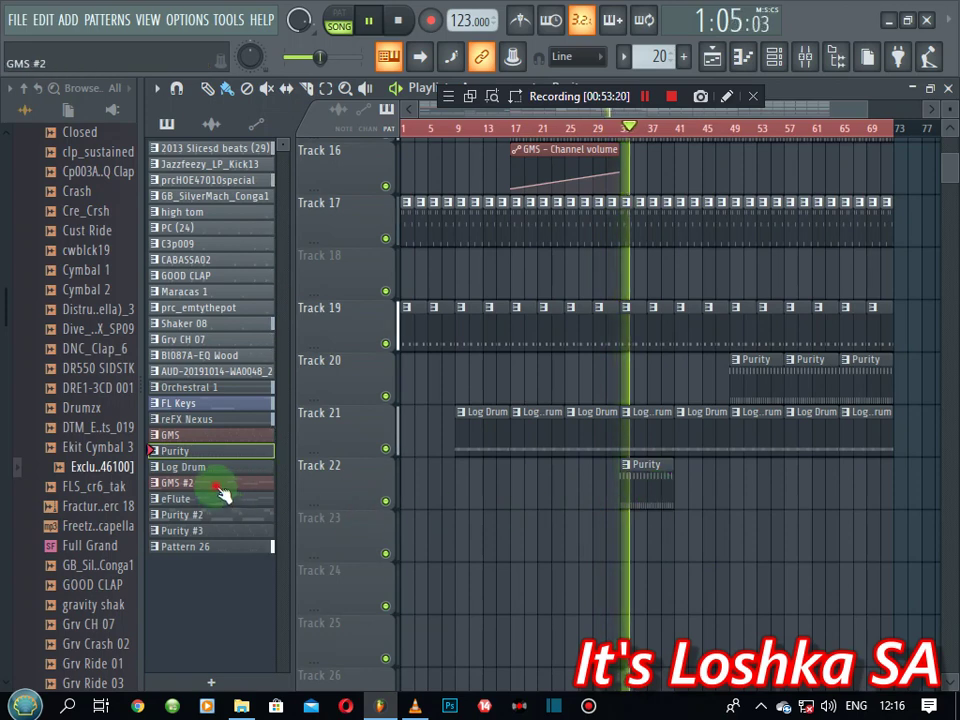
click(627, 532)
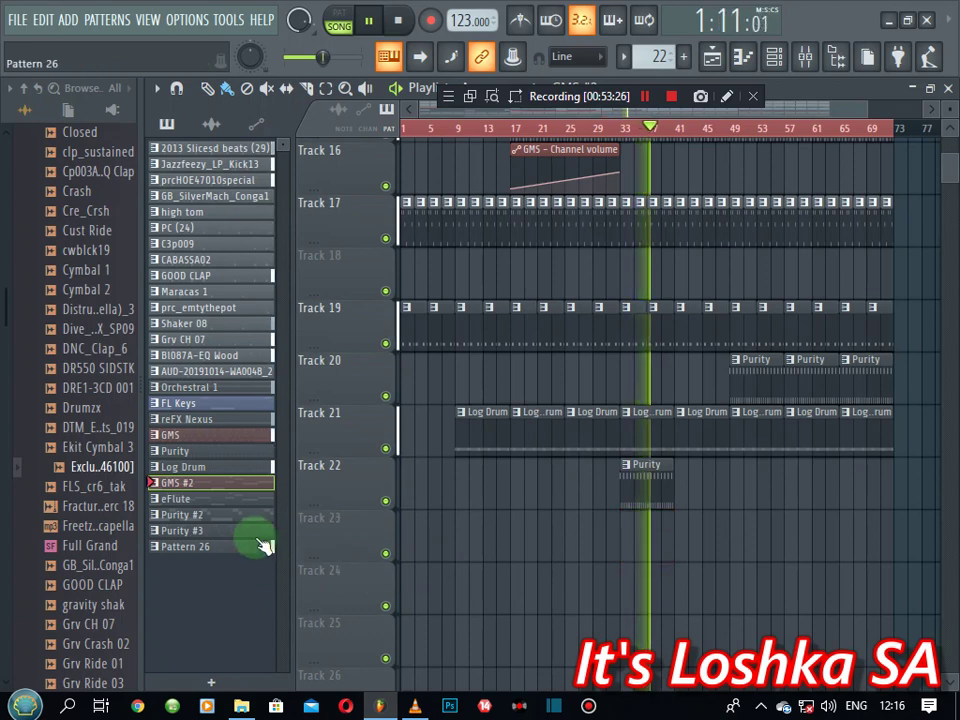
- Fill Track 23 with AUD-20191014-WA0048_2 clips from bar 33 to the song's end and remove the Purity clip from Track 22
click(212, 371)
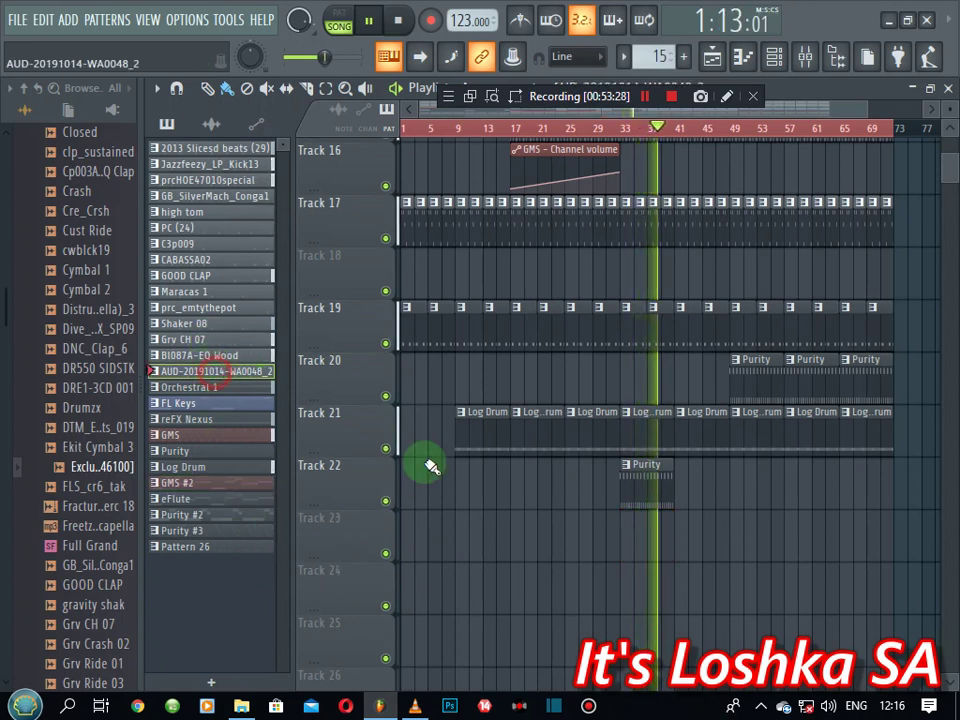
click(621, 536)
mouse_move(812, 543)
mouse_down()
mouse_move(896, 540)
mouse_move(802, 632)
mouse_move(797, 625)
mouse_up()
right_click(656, 490)
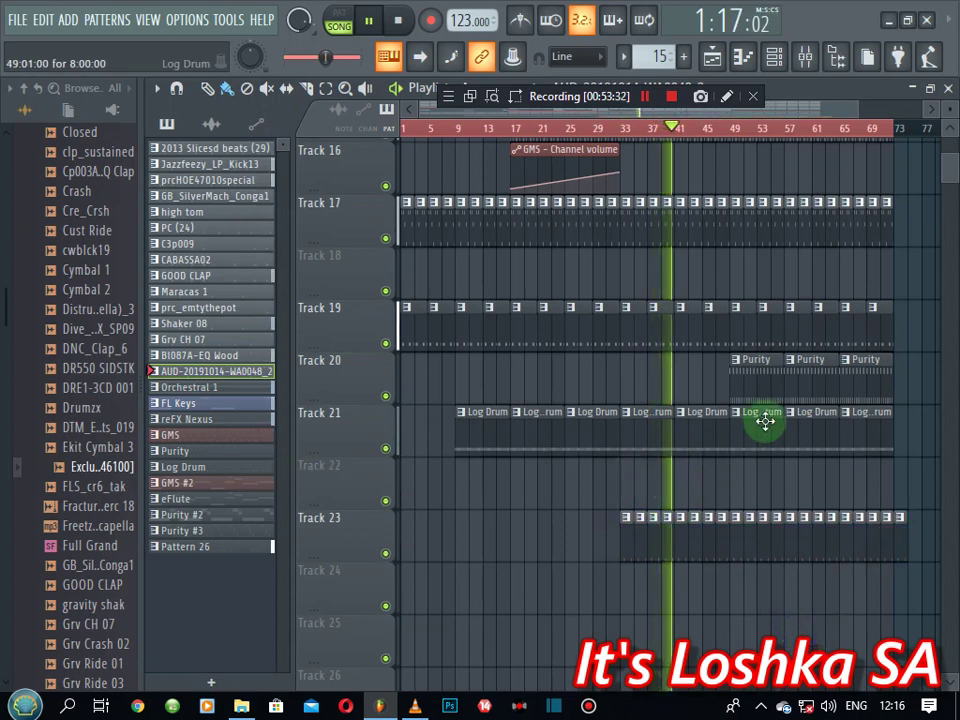
- Add an eight-bar Purity clip at bar 41 of Track 20 and move the AUD-20191014-WA0048_2 clips up to Track 22
drag(676, 383, 704, 388)
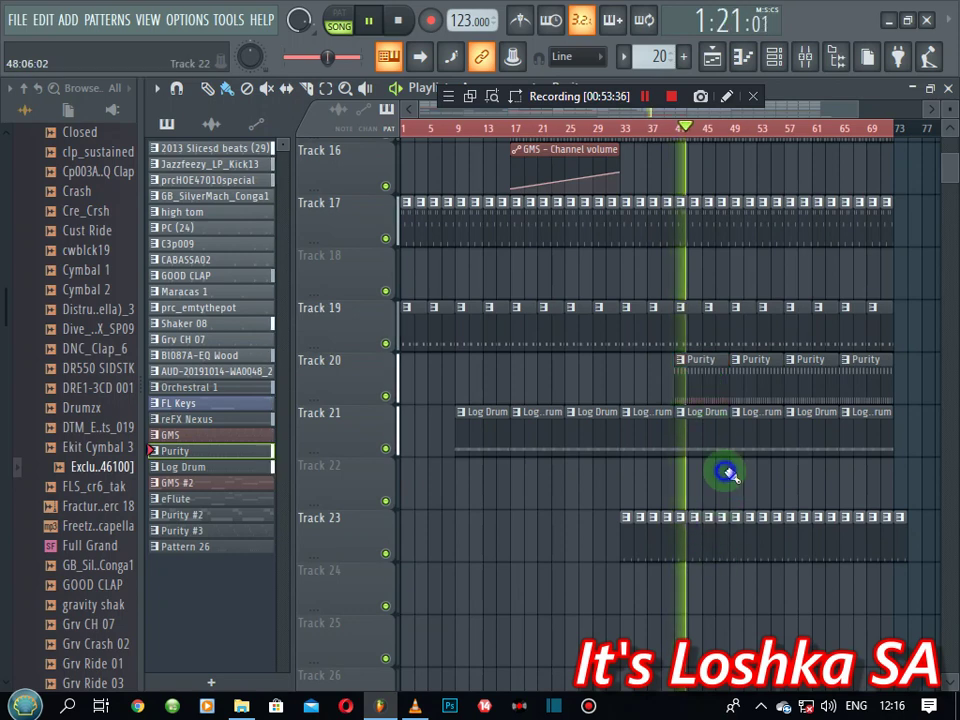
mouse_move(913, 510)
mouse_down()
mouse_move(620, 567)
mouse_move(643, 530)
mouse_up()
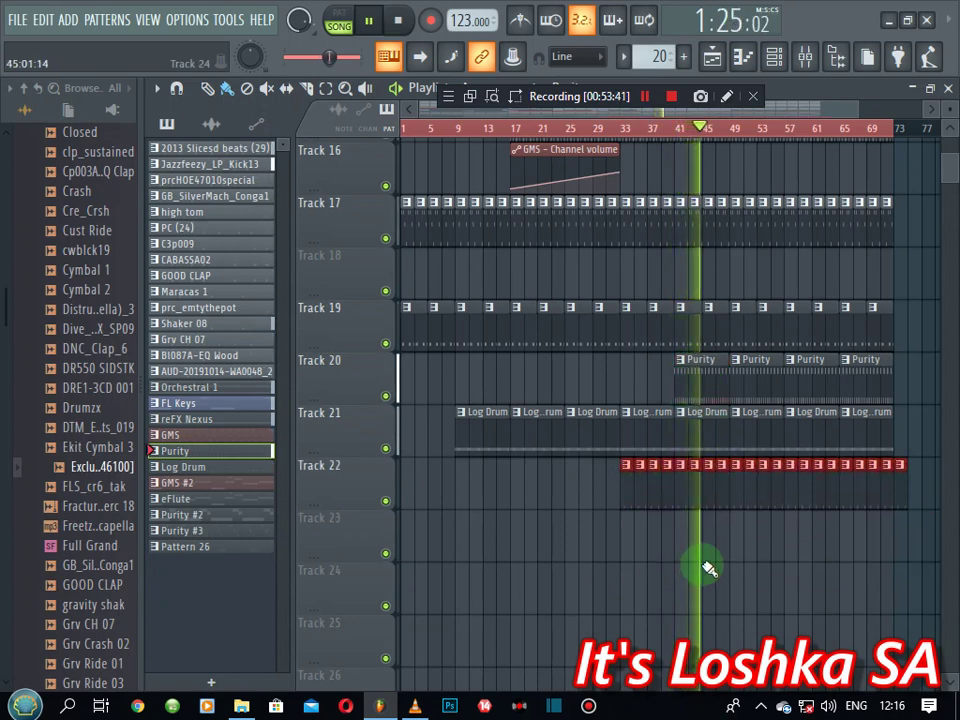
- Place another copy of the Exclusiv_soul sample clip at bar 57 of Track 14
scroll(702, 540, up, 4)
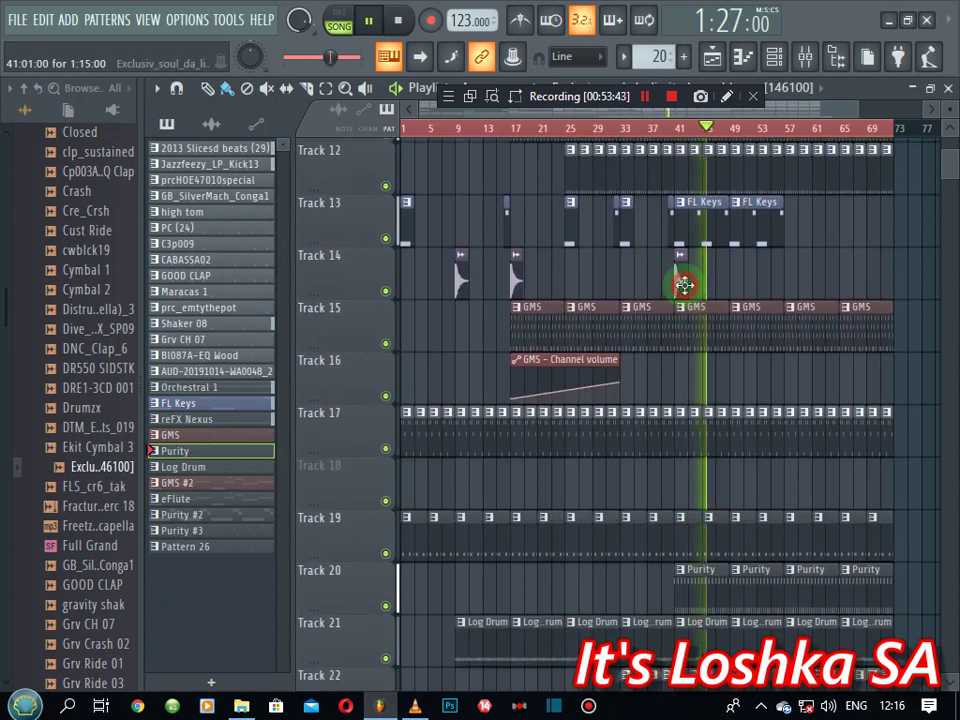
click(684, 286)
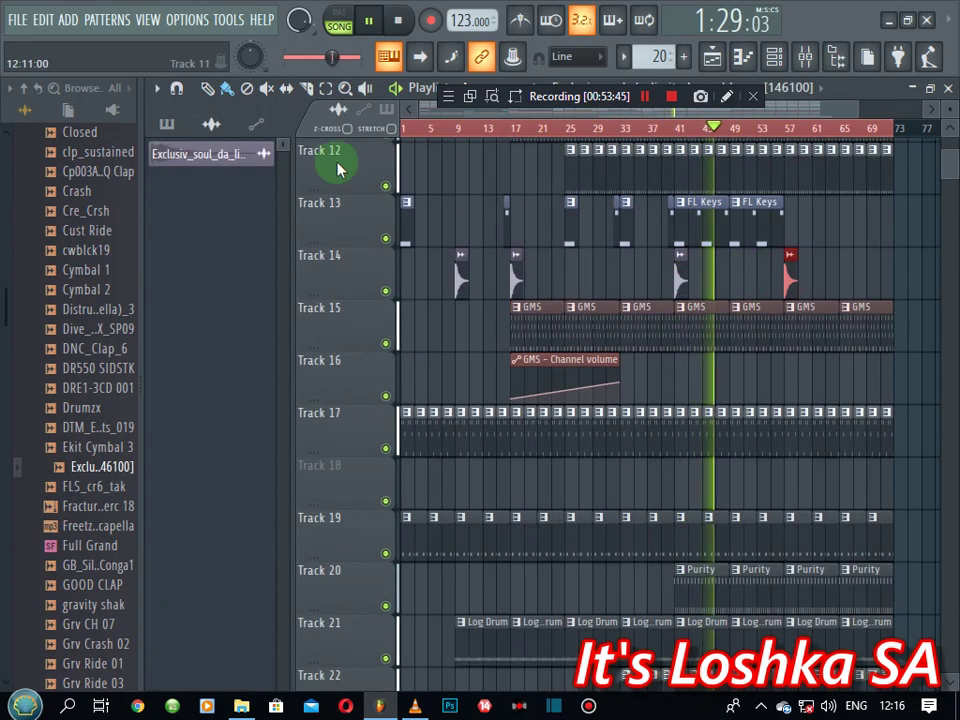
click(162, 120)
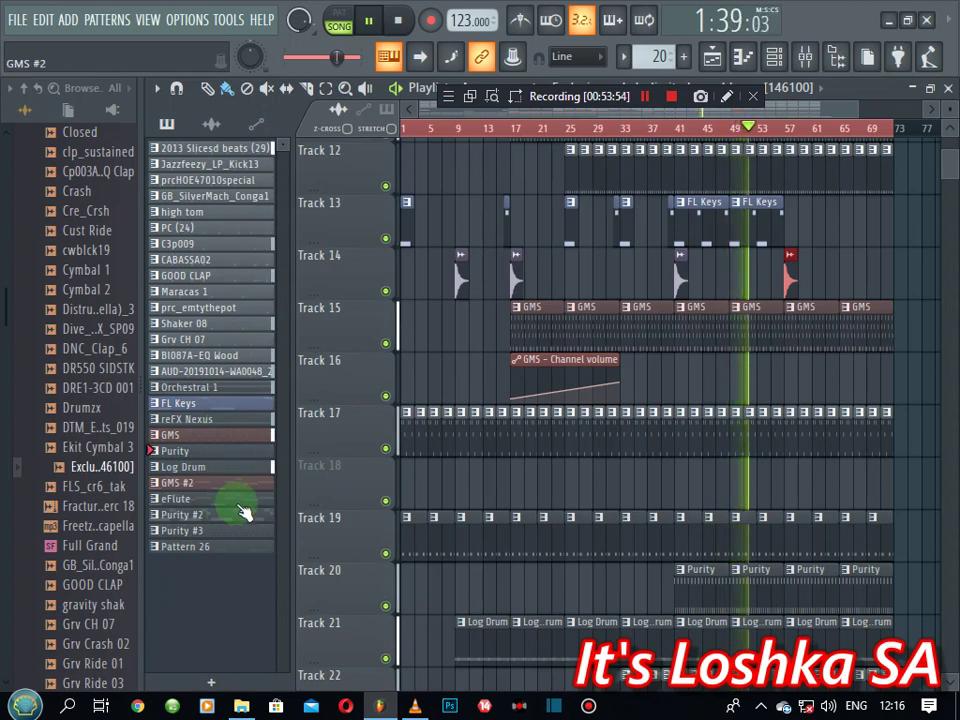
- Try an eight-bar Purity #2 clip at bar 57 of Track 23 during playback
drag(244, 519, 786, 484)
scroll(750, 568, down, 3)
scroll(800, 530, up, 10)
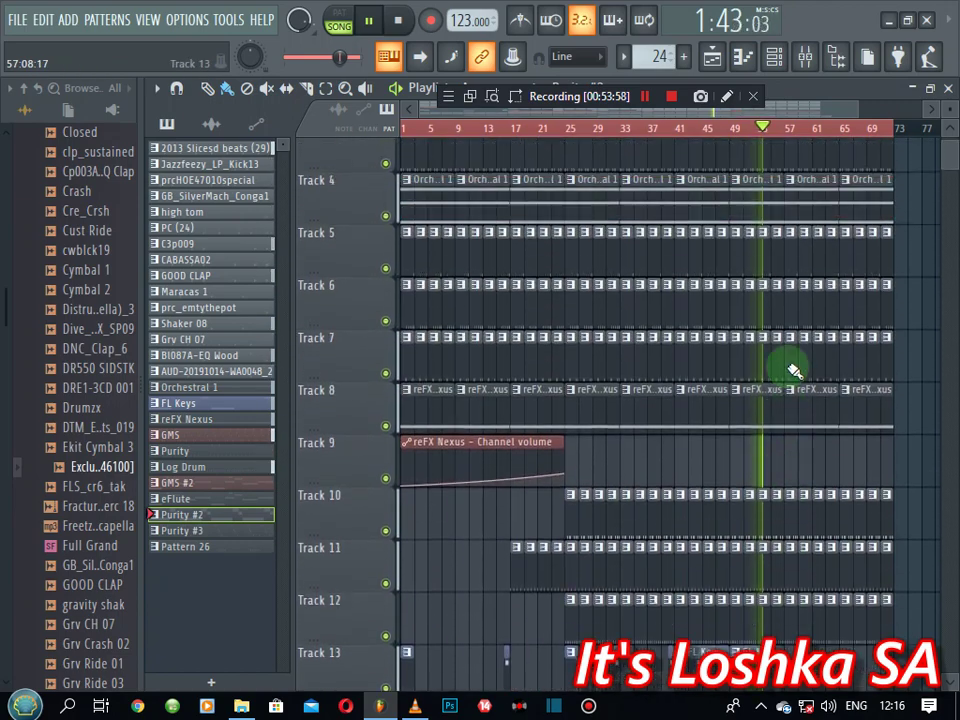
scroll(776, 369, up, 2)
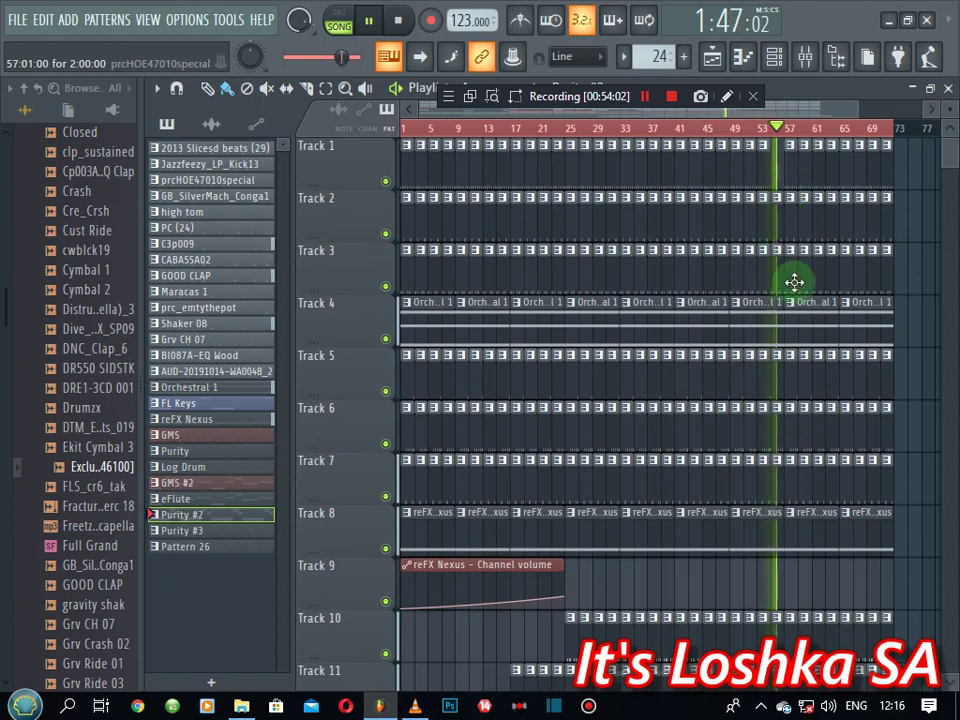
scroll(855, 132, up, 4)
scroll(745, 291, down, 13)
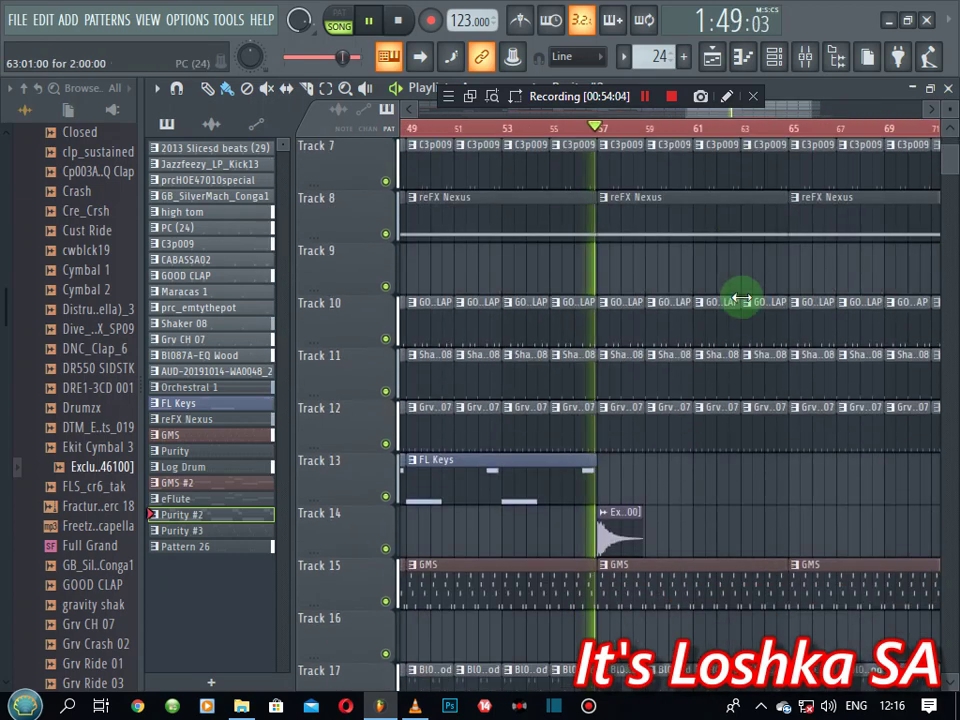
scroll(741, 297, down, 1)
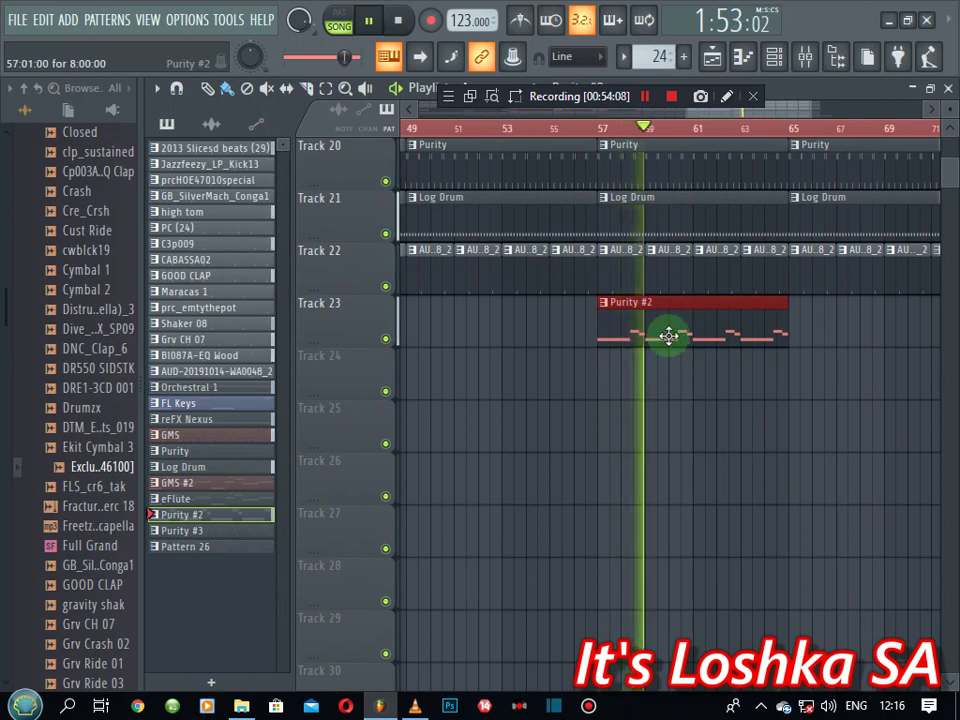
right_click(670, 337)
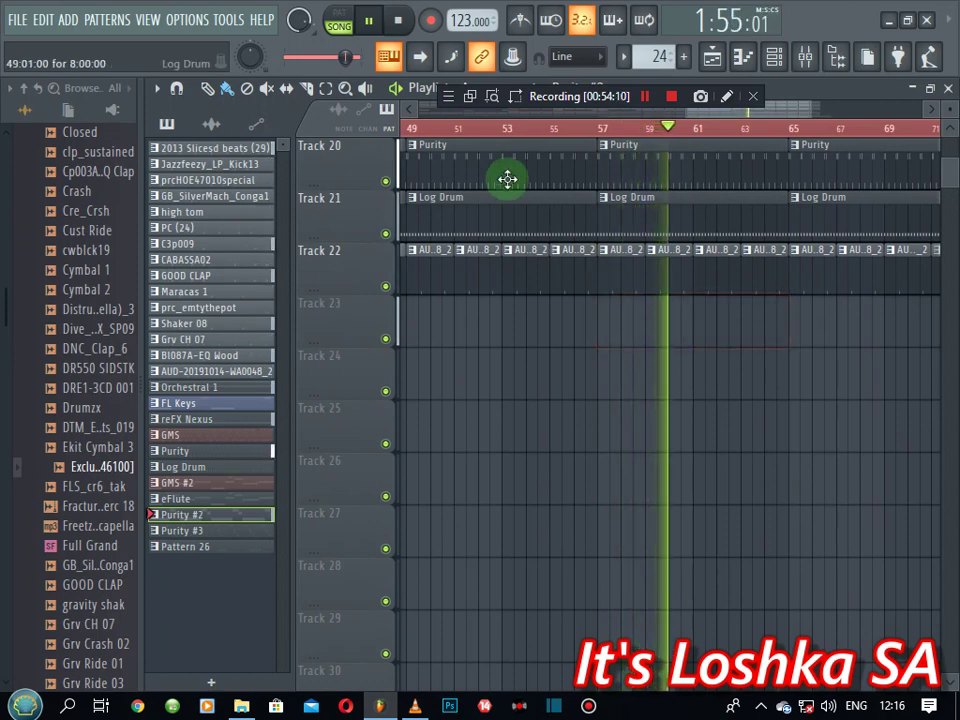
- Place a GMS #2 clip at bar 57 of Track 23 and remove the Log Drum clip at bar 57 of Track 21
click(497, 130)
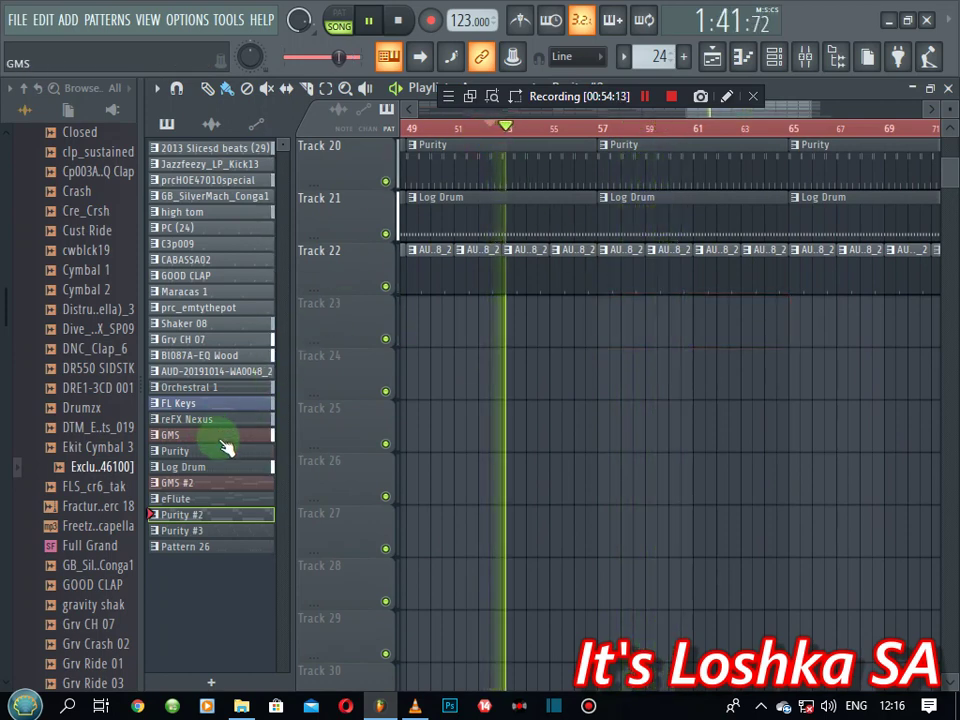
click(216, 486)
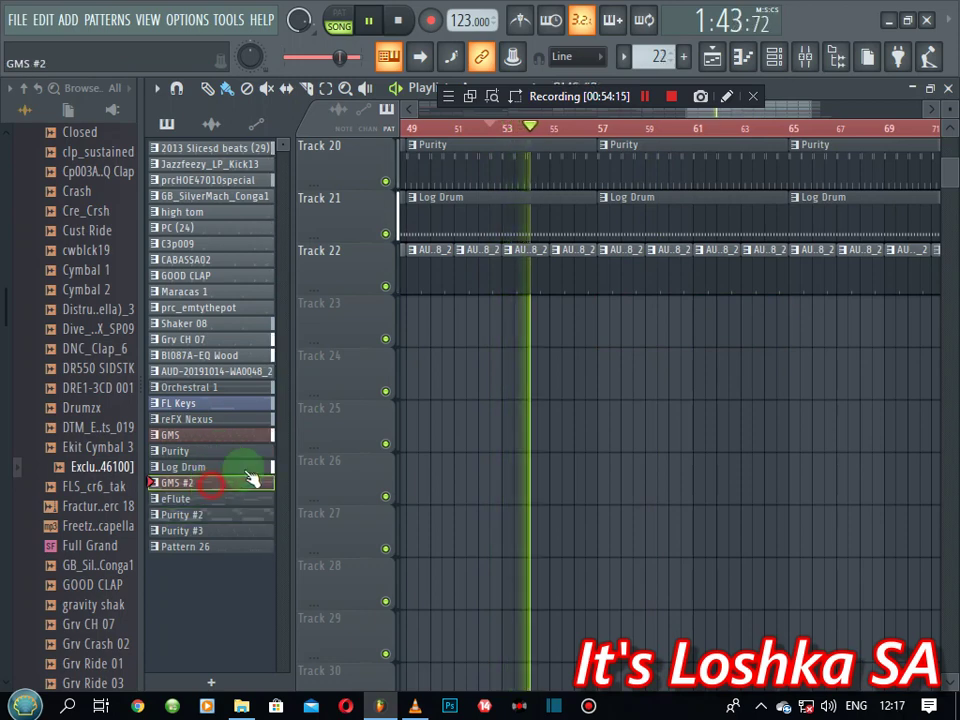
click(600, 321)
scroll(635, 430, up, 7)
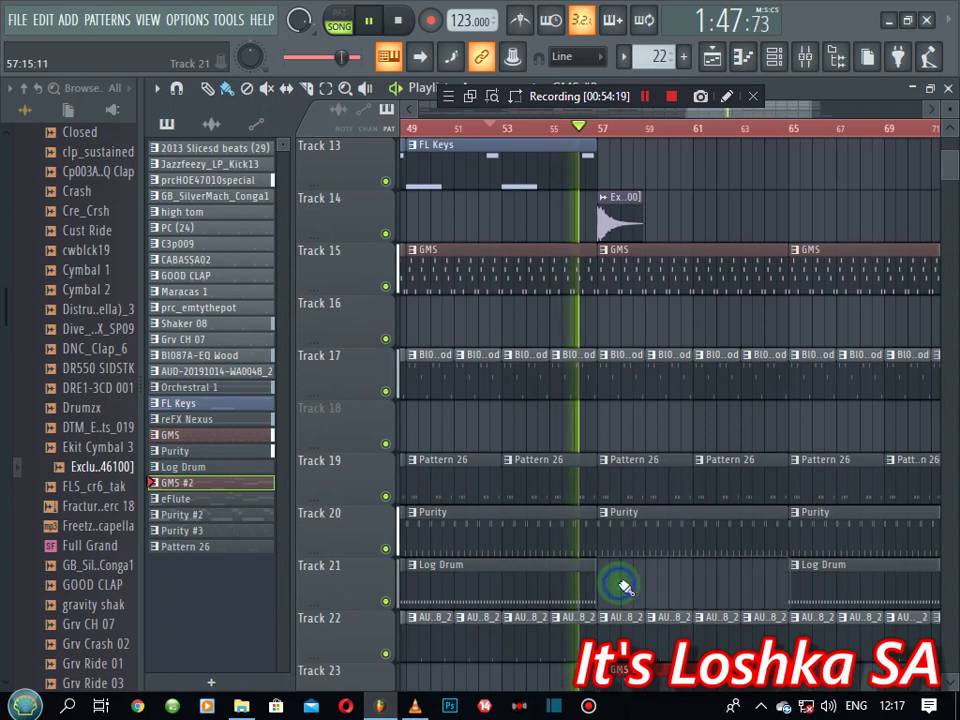
- Remove the Log Drum clip at bar 65 of Track 21 and add an eight-bar eFlute clip at bar 57 of Track 24
scroll(690, 585, down, 4)
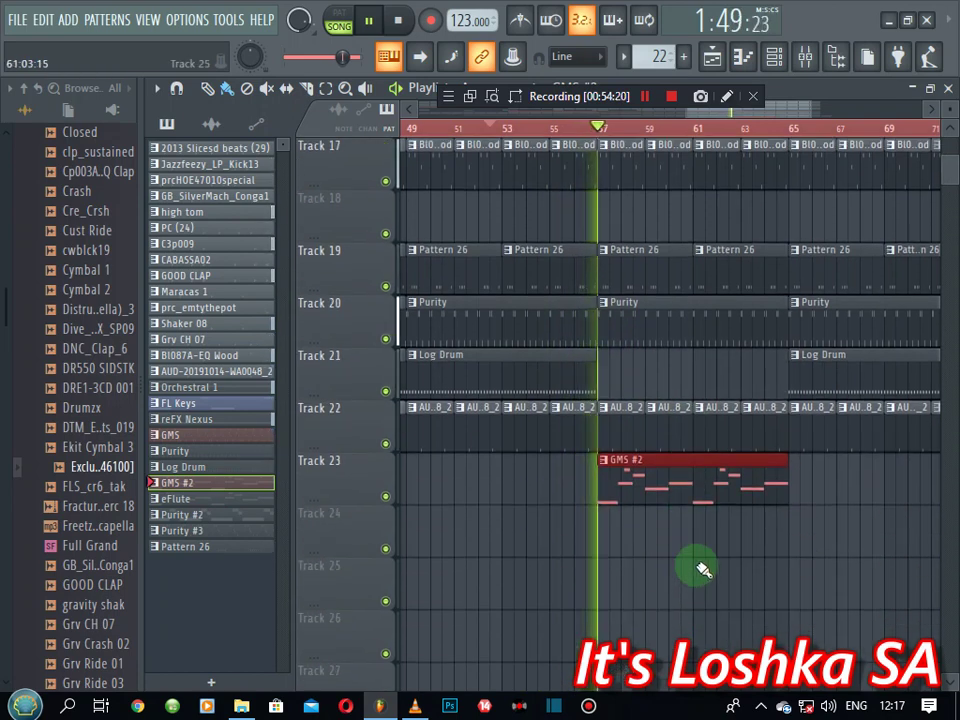
right_click(806, 375)
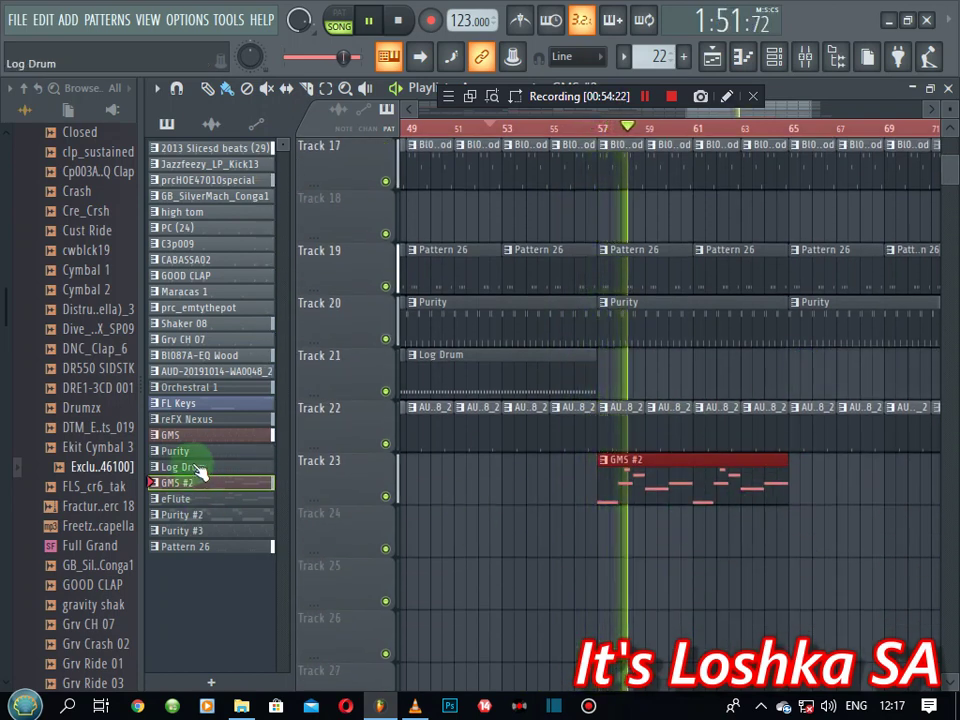
click(214, 499)
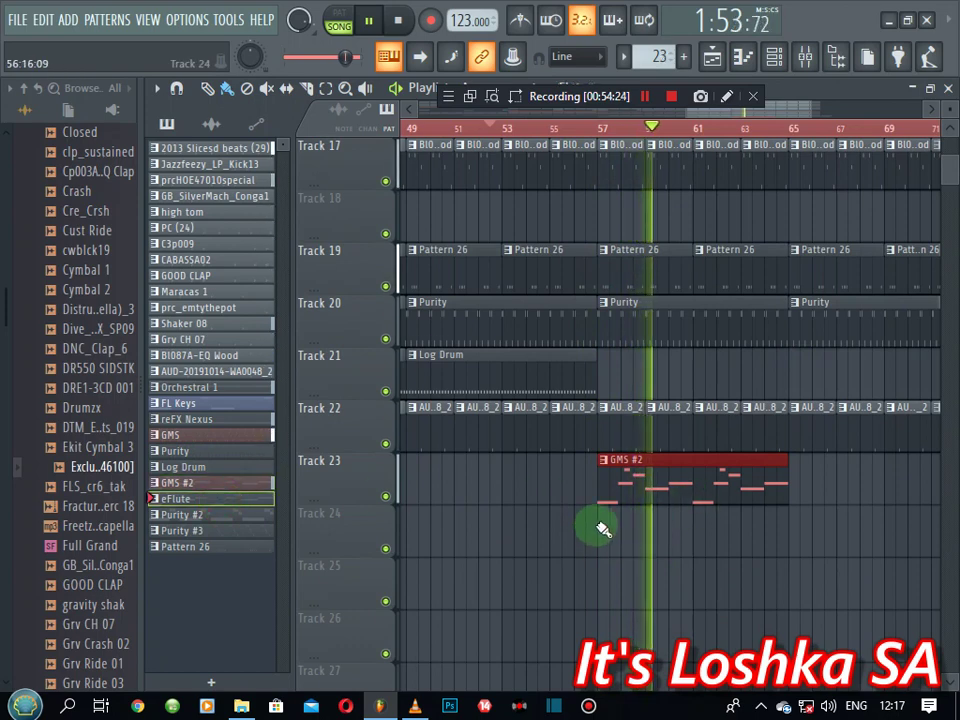
click(606, 525)
right_click(687, 617)
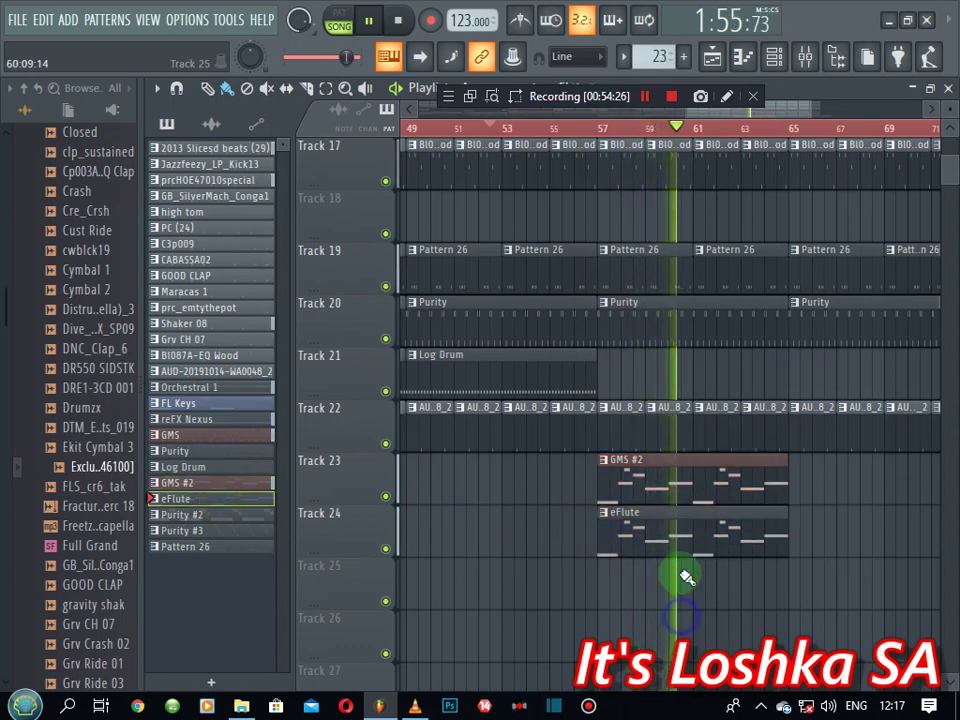
key(space)
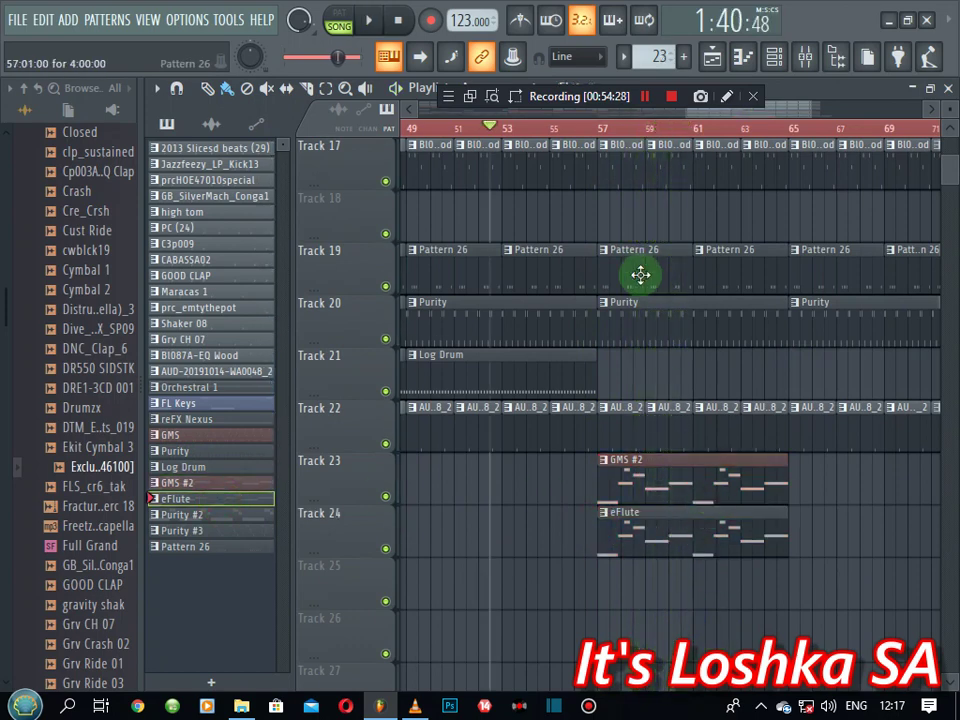
- Create an automation clip for the eFlute channel volume over bars 57 to 64 and move it to Track 25
drag(823, 450, 600, 611)
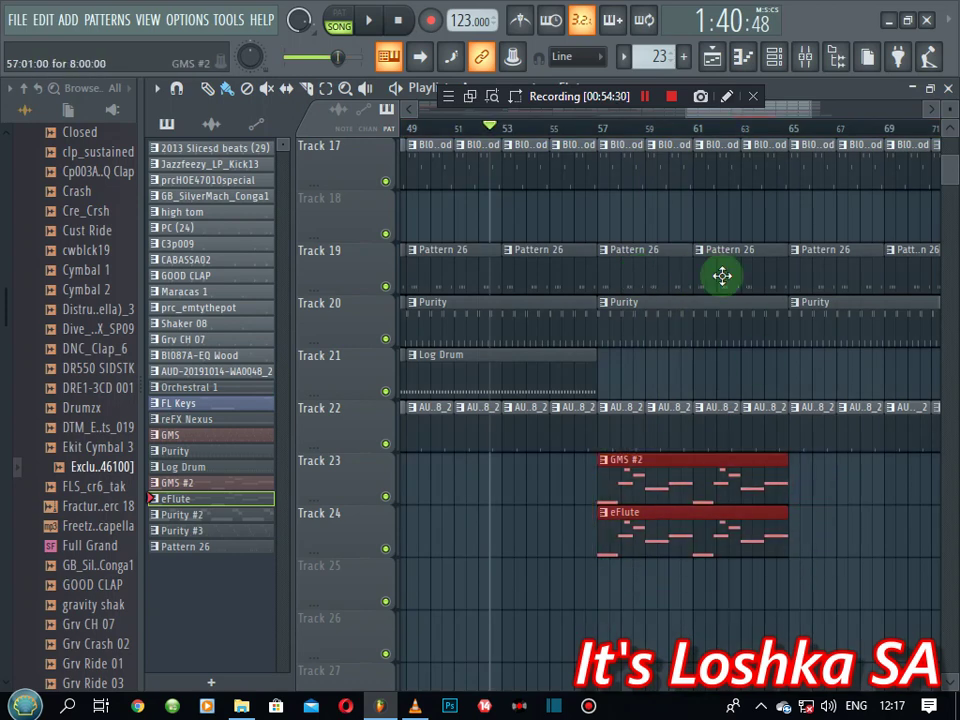
drag(795, 137, 606, 208)
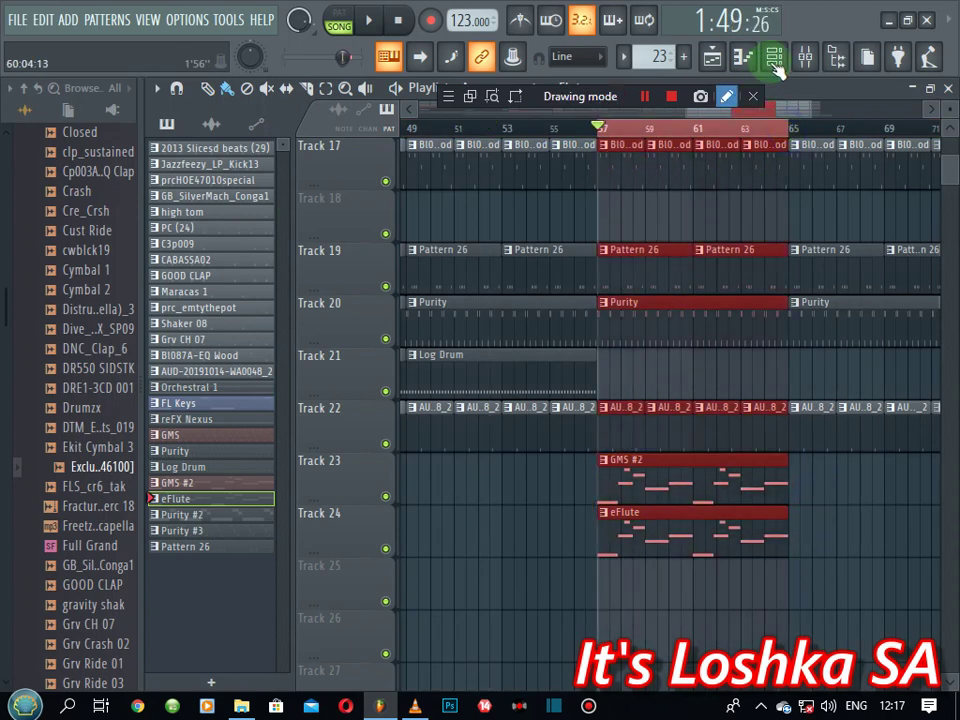
click(775, 60)
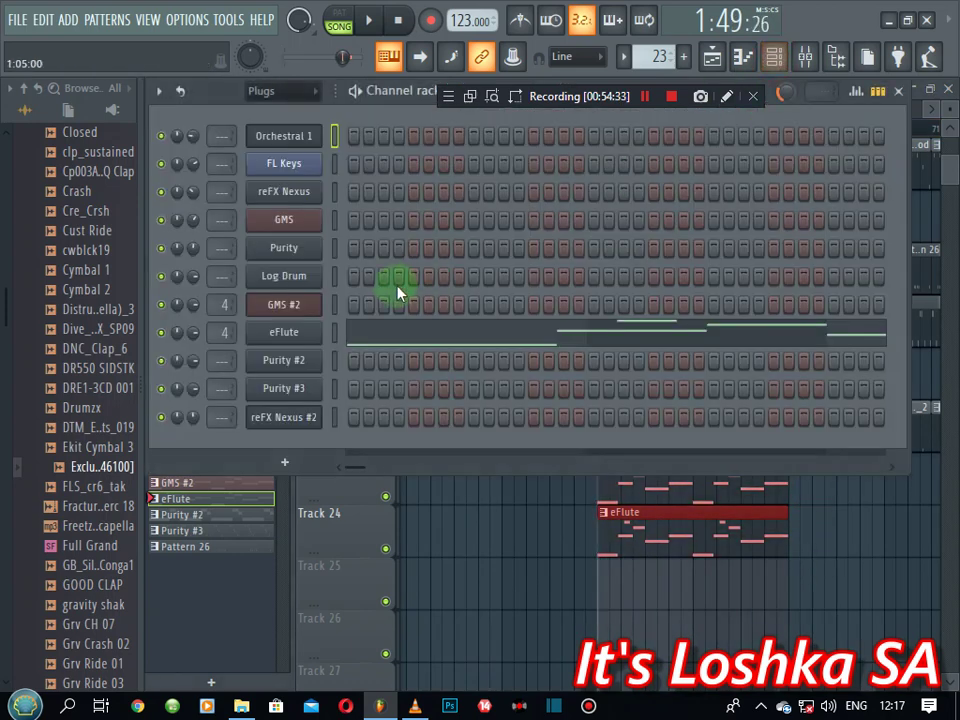
right_click(195, 334)
click(242, 457)
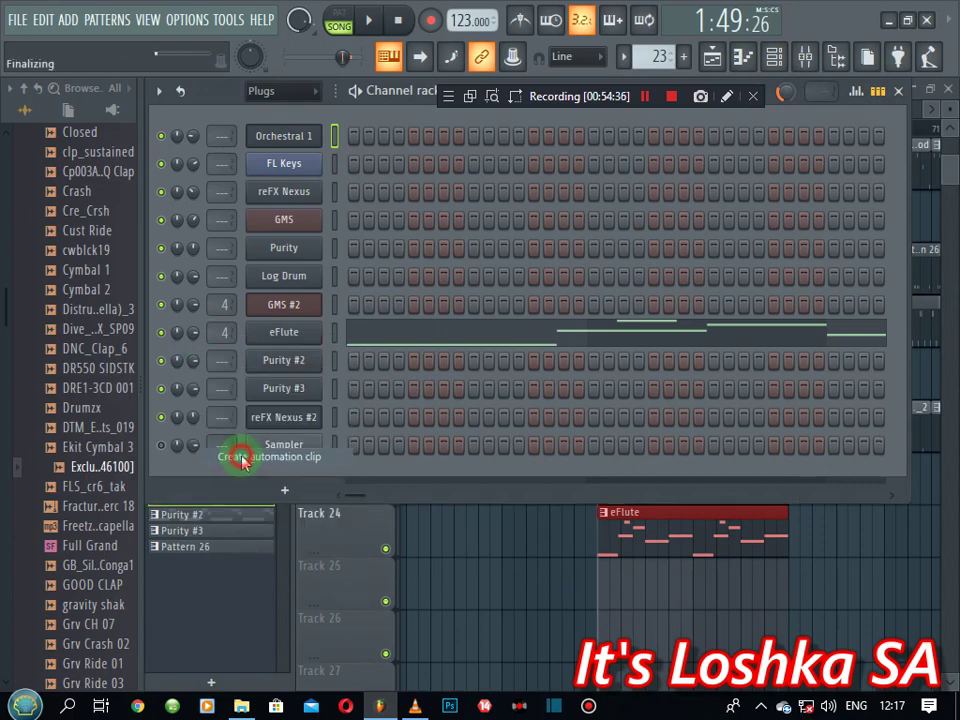
scroll(617, 415, up, 8)
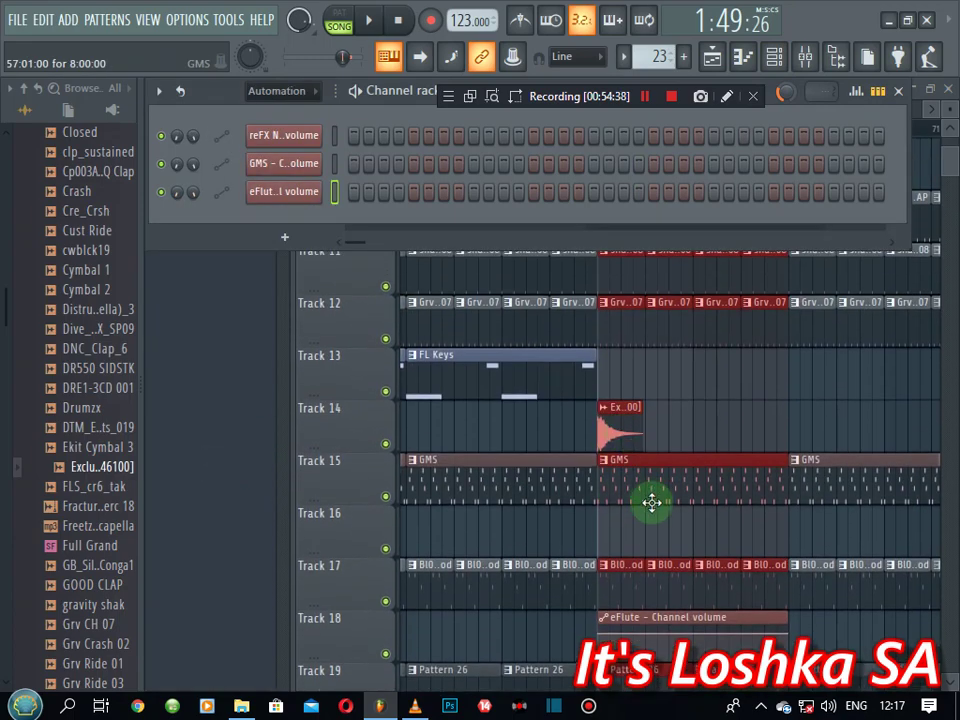
scroll(654, 490, down, 3)
mouse_move(658, 465)
mouse_down()
mouse_move(643, 564)
mouse_move(656, 527)
mouse_move(656, 458)
mouse_up()
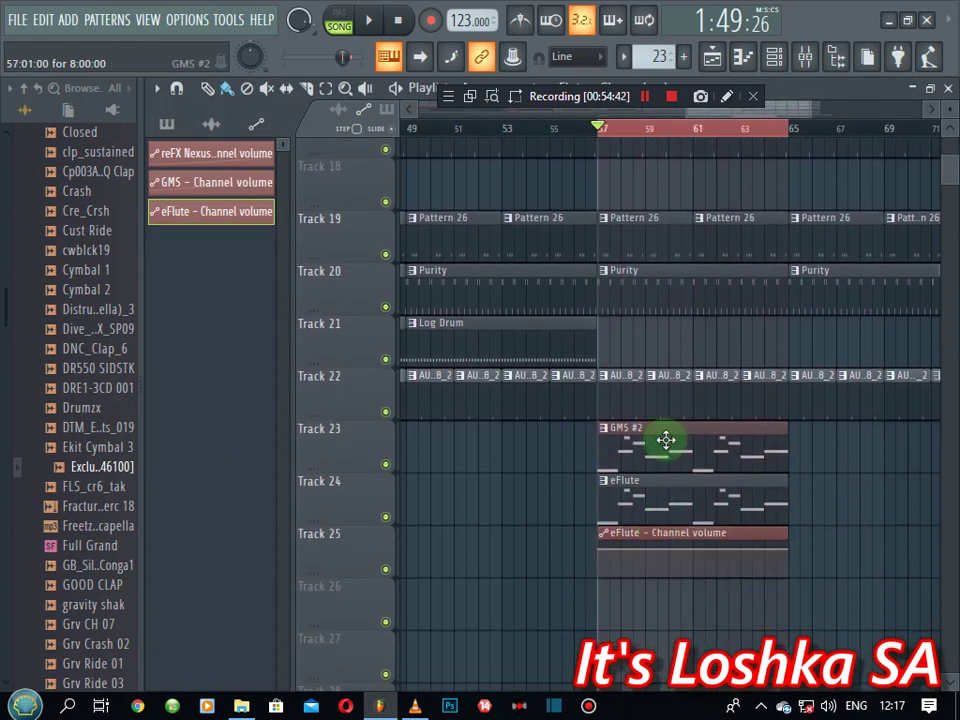
- Move the GMS #2, eFlute and volume automation clips to bar 49 and lower the automation's start point into a rising ramp
drag(654, 537, 641, 581)
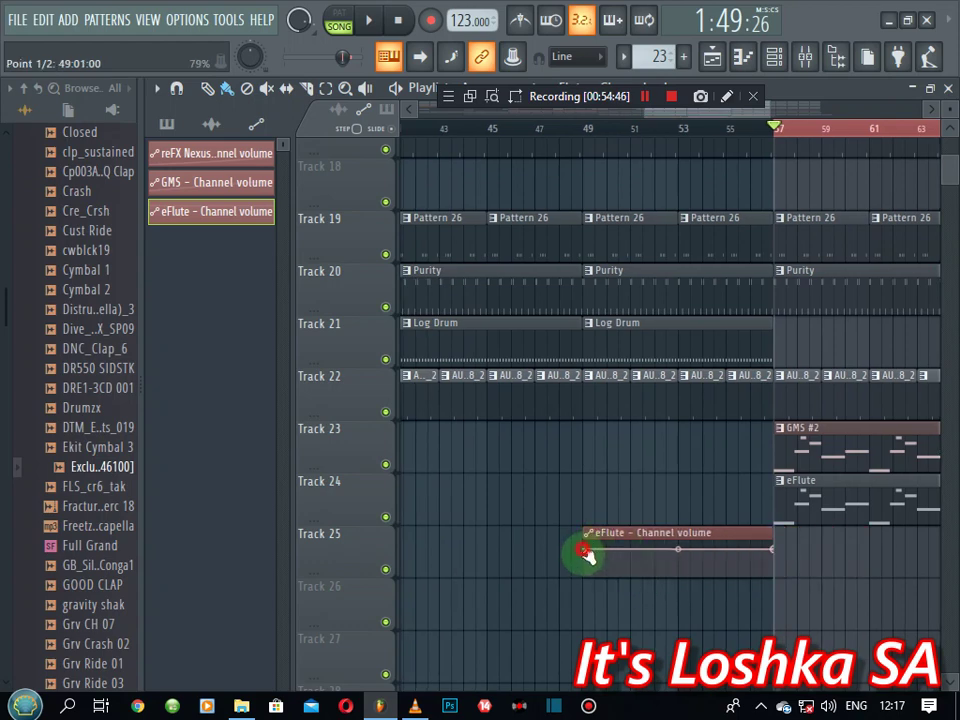
drag(814, 461, 619, 480)
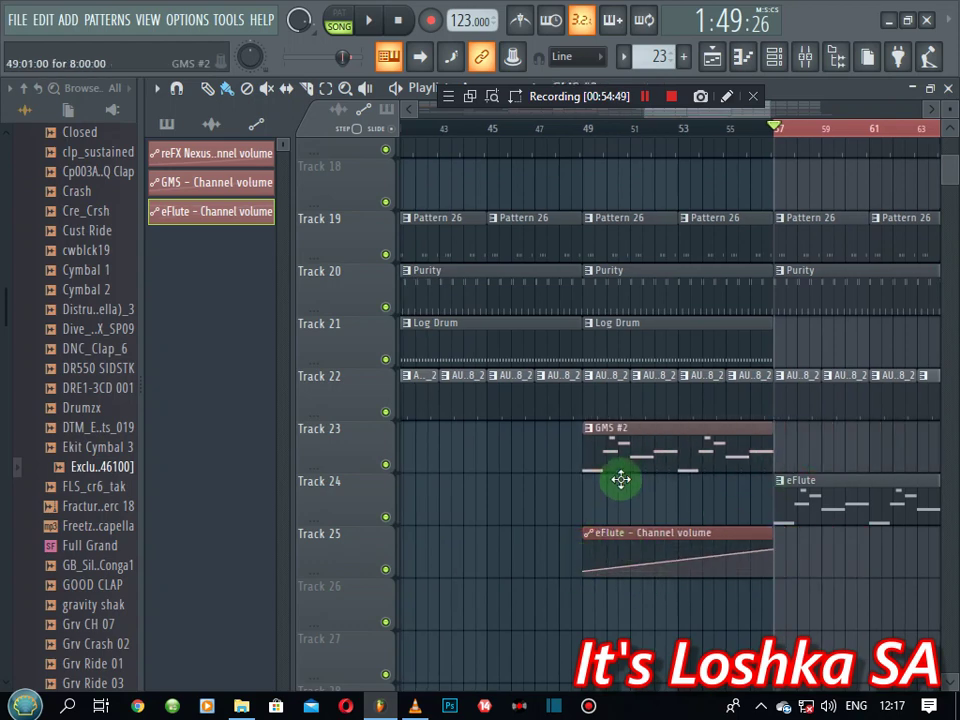
click(548, 127)
drag(821, 497, 611, 497)
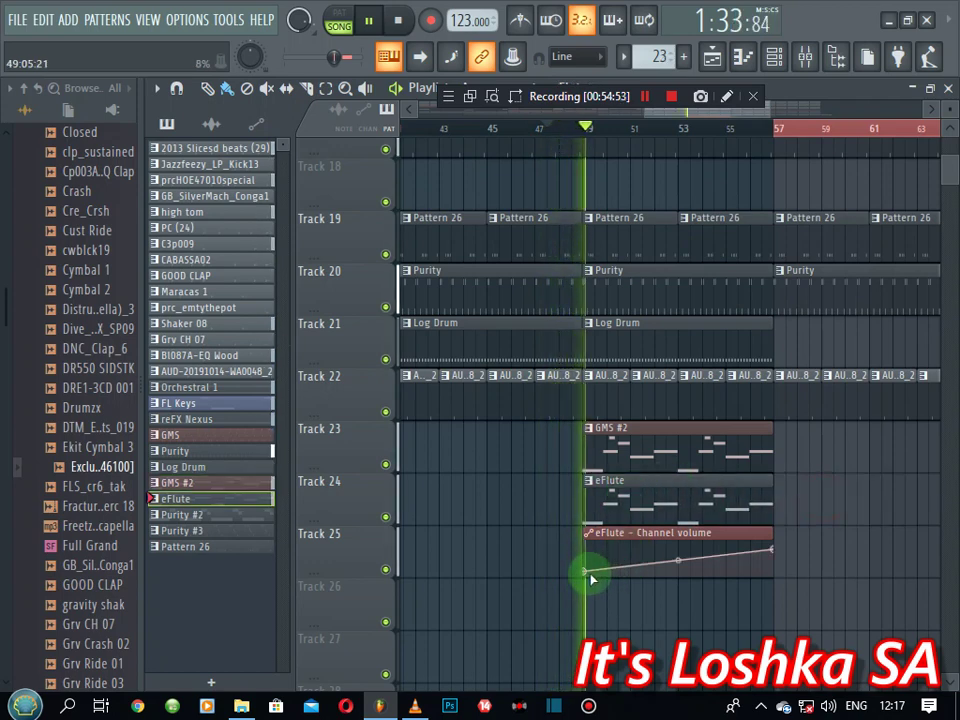
drag(588, 571, 583, 577)
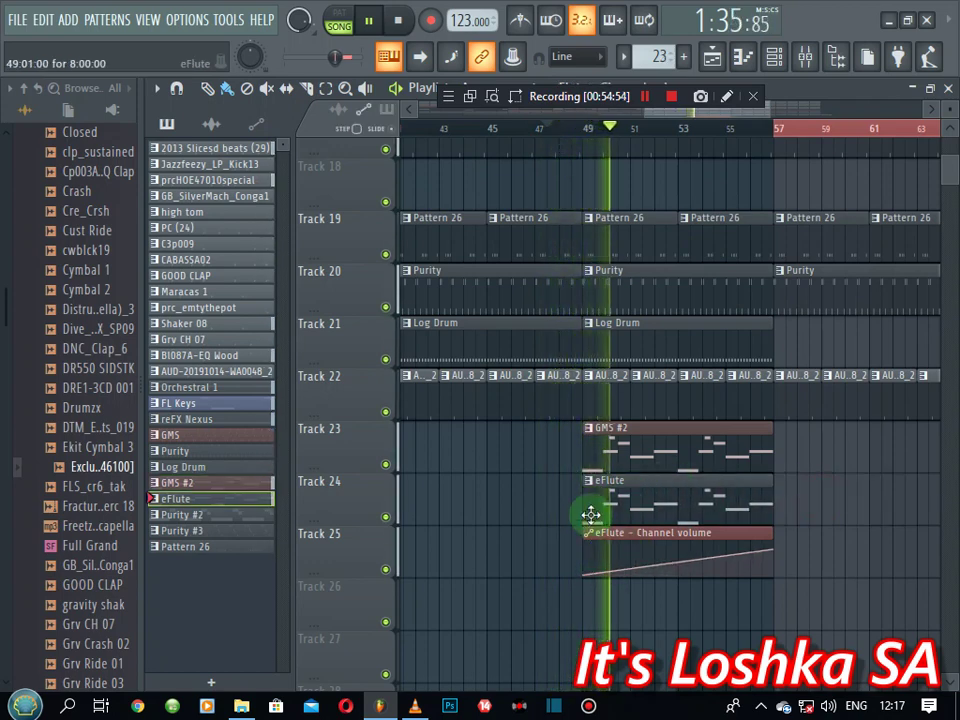
key(space)
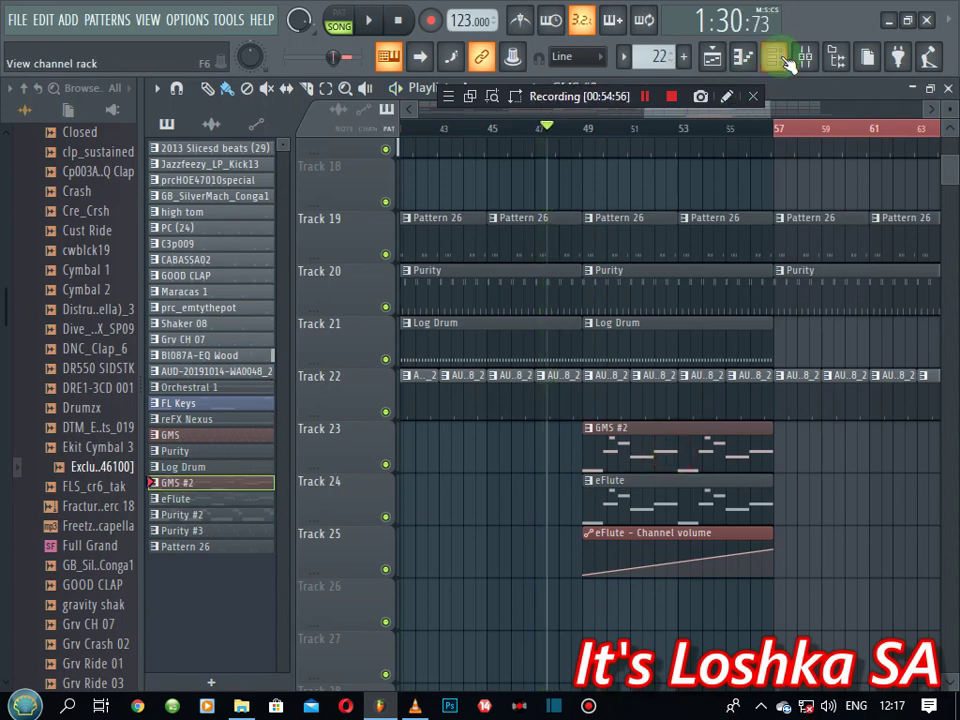
- Link the GMS #2 channel volume to the eFlute volume automation with Remove conflicts off, and bend its ramp into a slow-rising curve
click(774, 56)
right_click(197, 312)
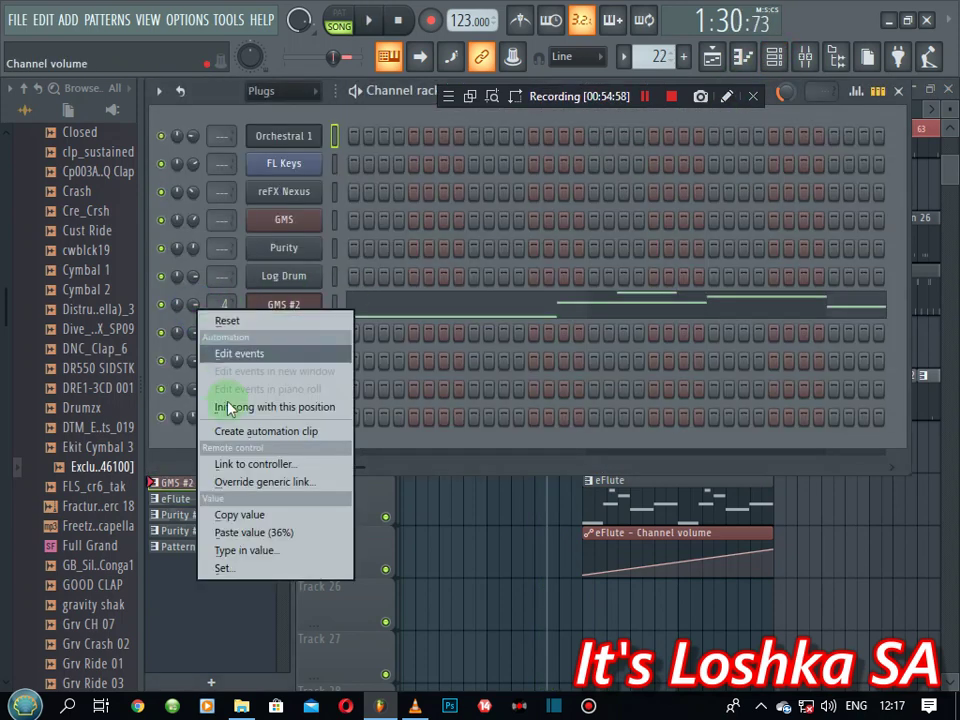
click(255, 464)
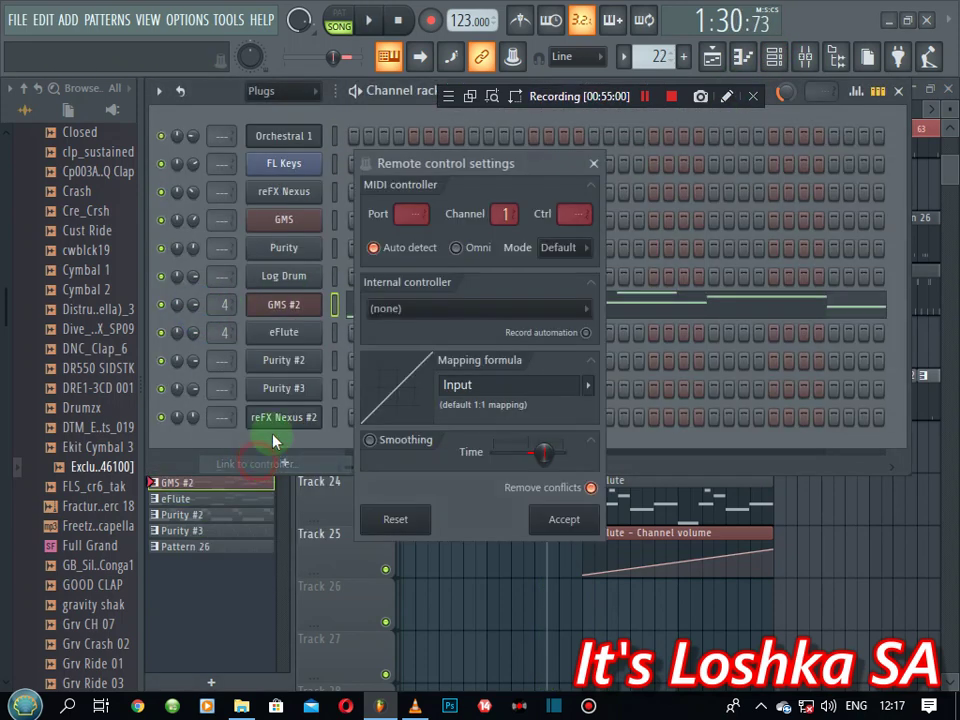
click(527, 312)
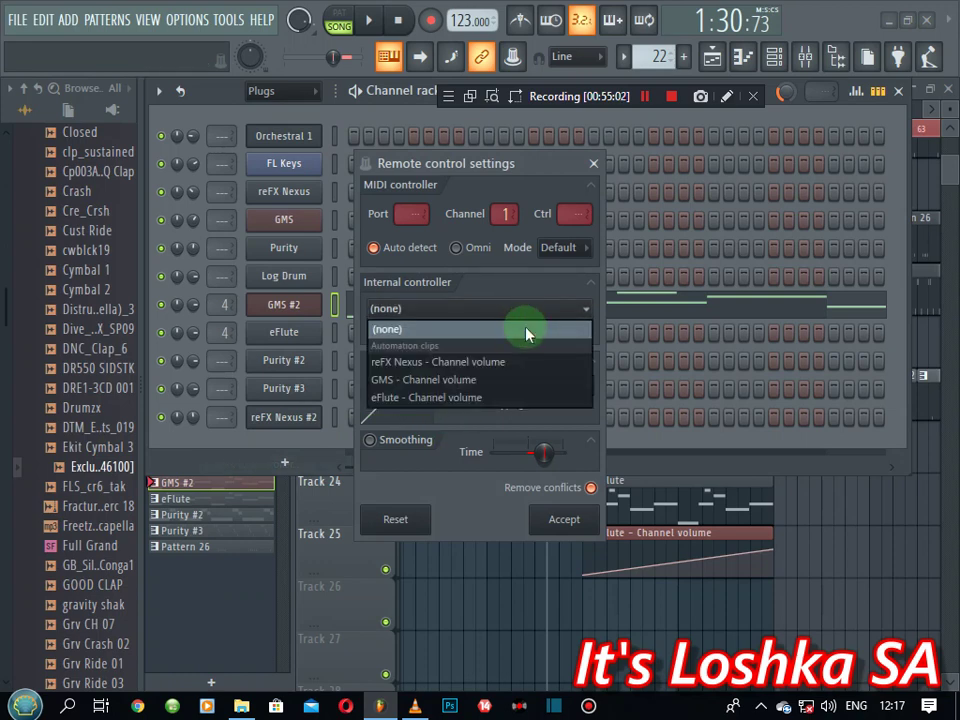
click(455, 397)
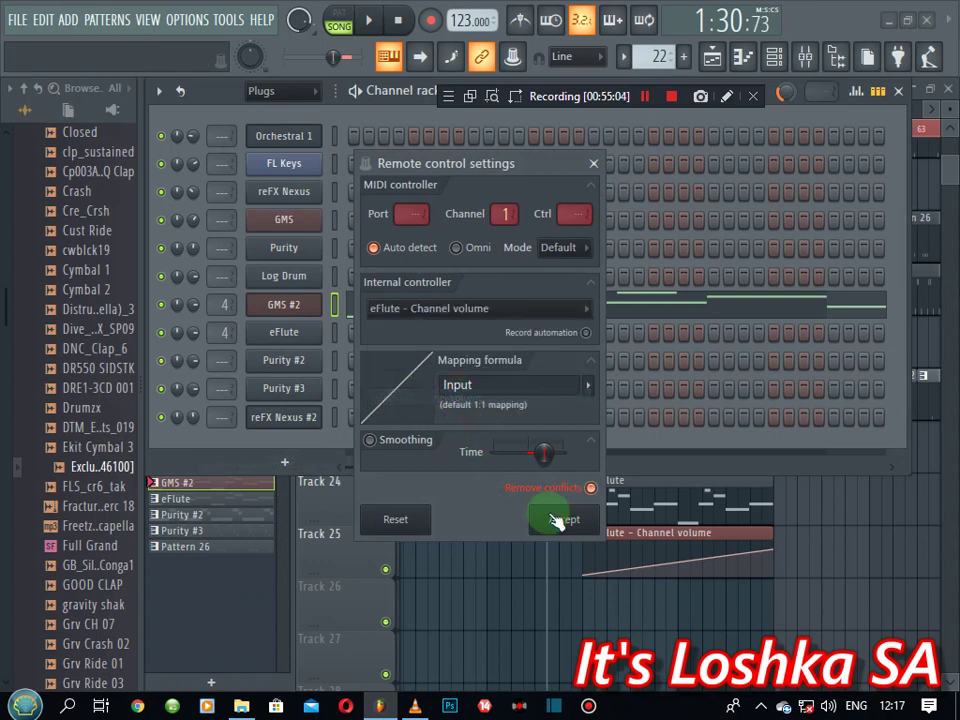
click(592, 490)
click(556, 521)
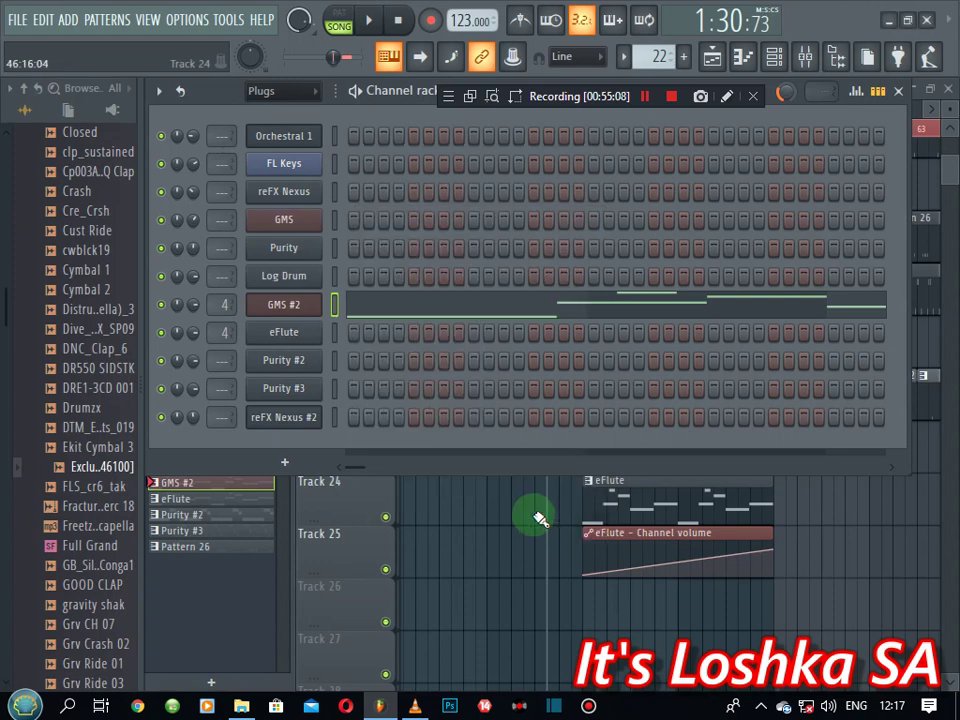
key(space)
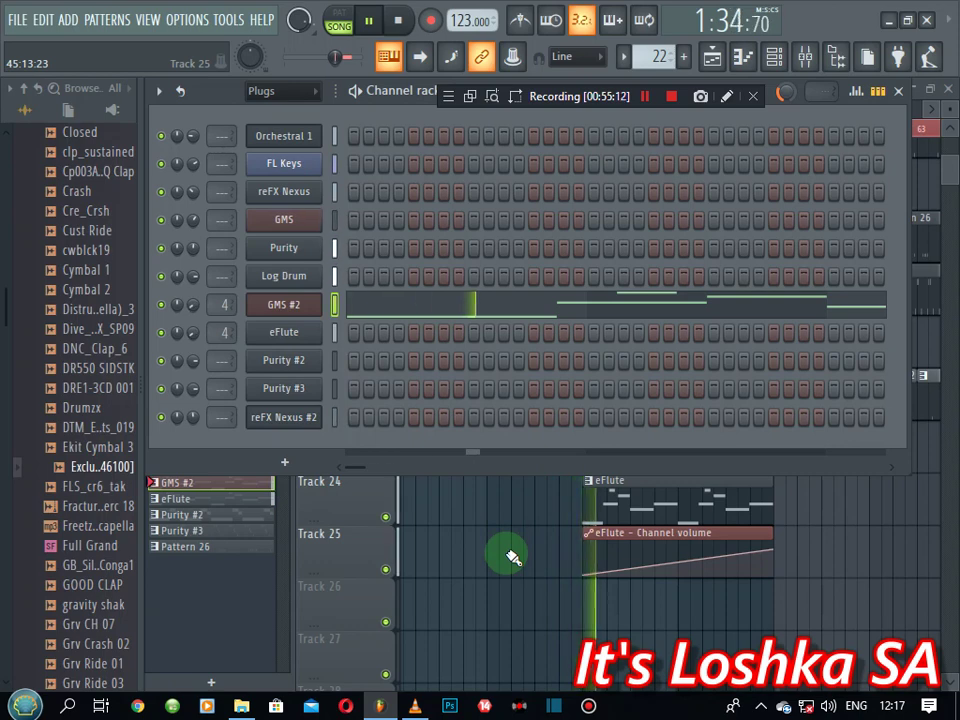
drag(678, 565, 678, 569)
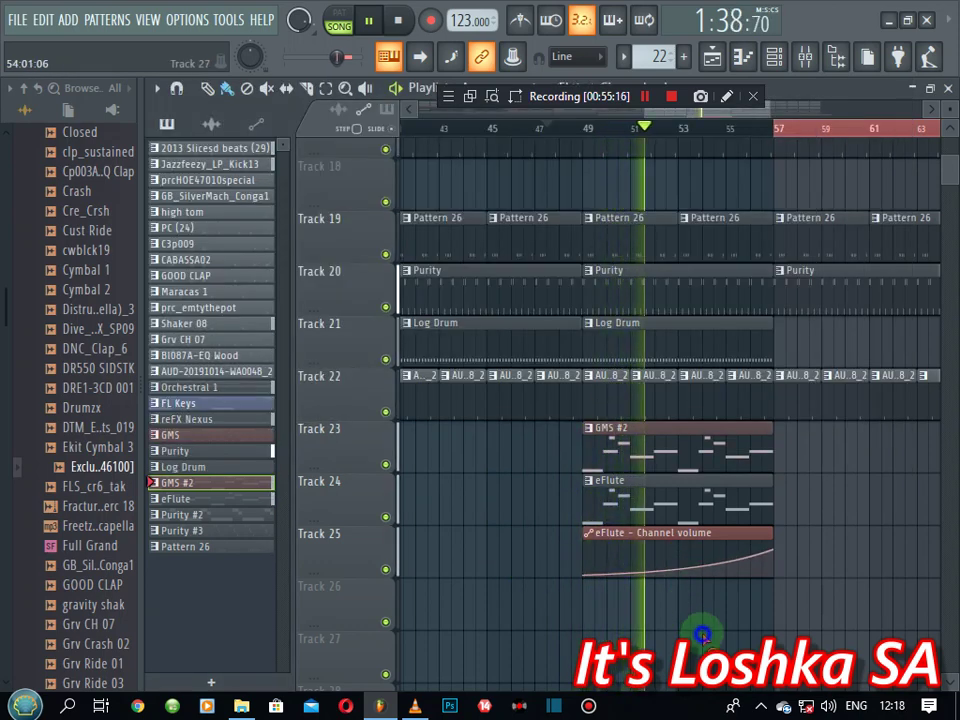
- Duplicate the GMS #2 and eFlute clips on Tracks 23 and 24 three times, from bar 57 through bar 80
drag(803, 467, 645, 497)
key(ctrl+b)
key(ctrl+b)
key(ctrl+b)
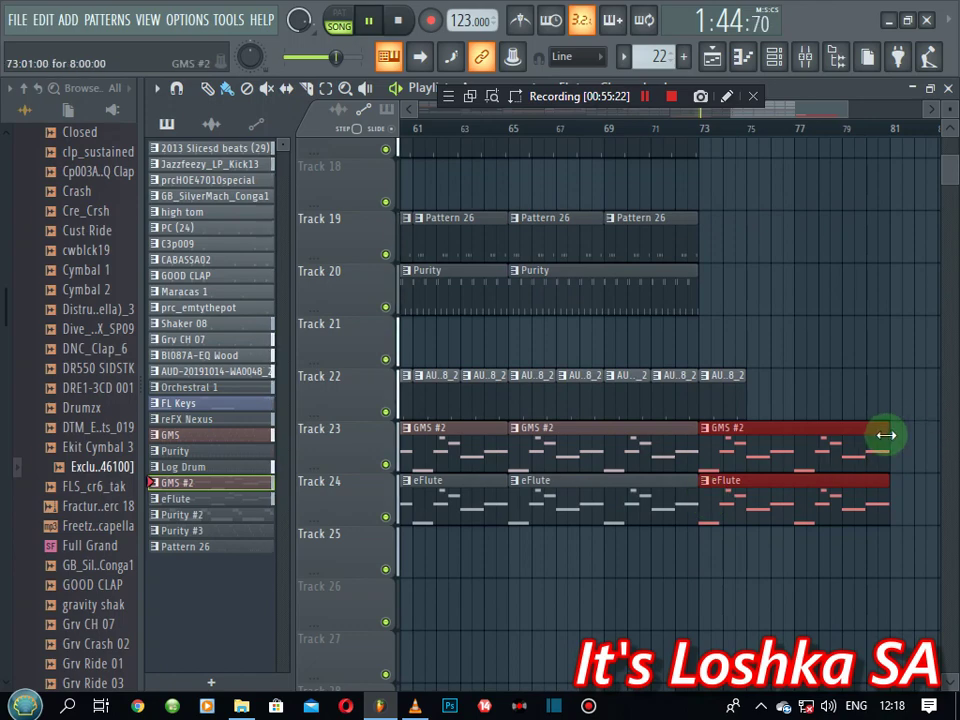
- Remove the surplus clips at bar 73 on Tracks 22, 23 and 24 so the arrangement ends with bar 72
scroll(756, 381, up, 5)
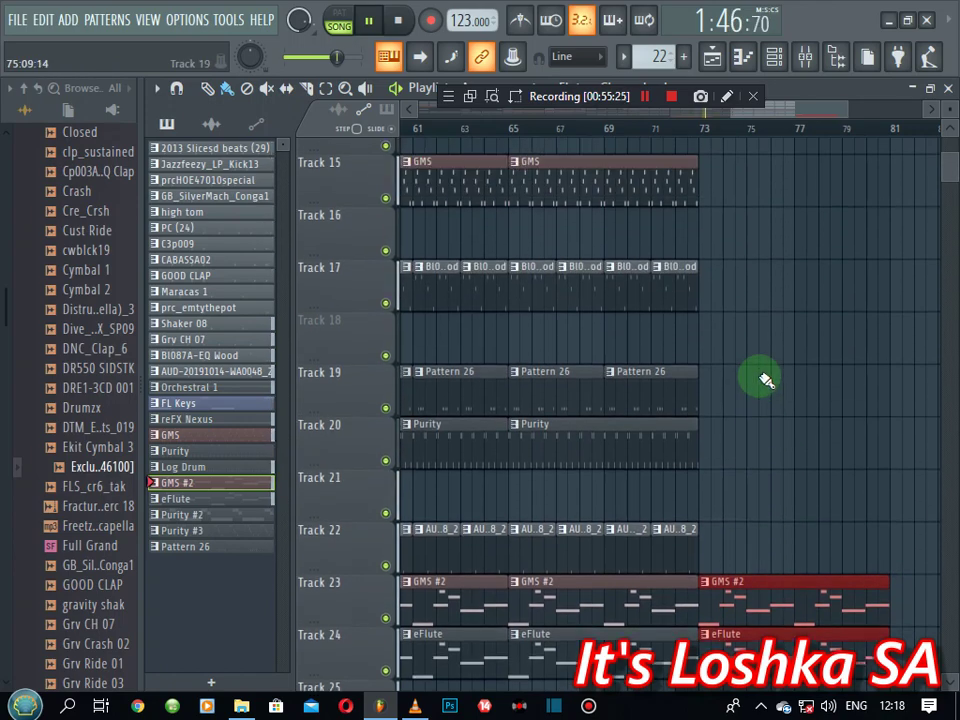
scroll(735, 135, down, 2)
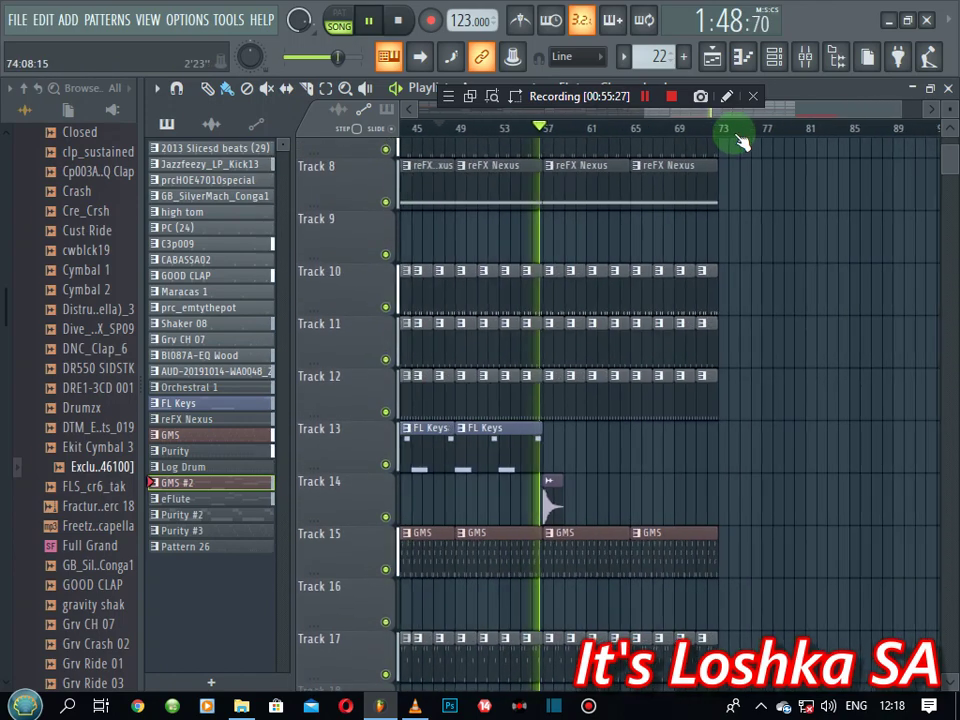
scroll(760, 264, down, 5)
scroll(765, 271, down, 2)
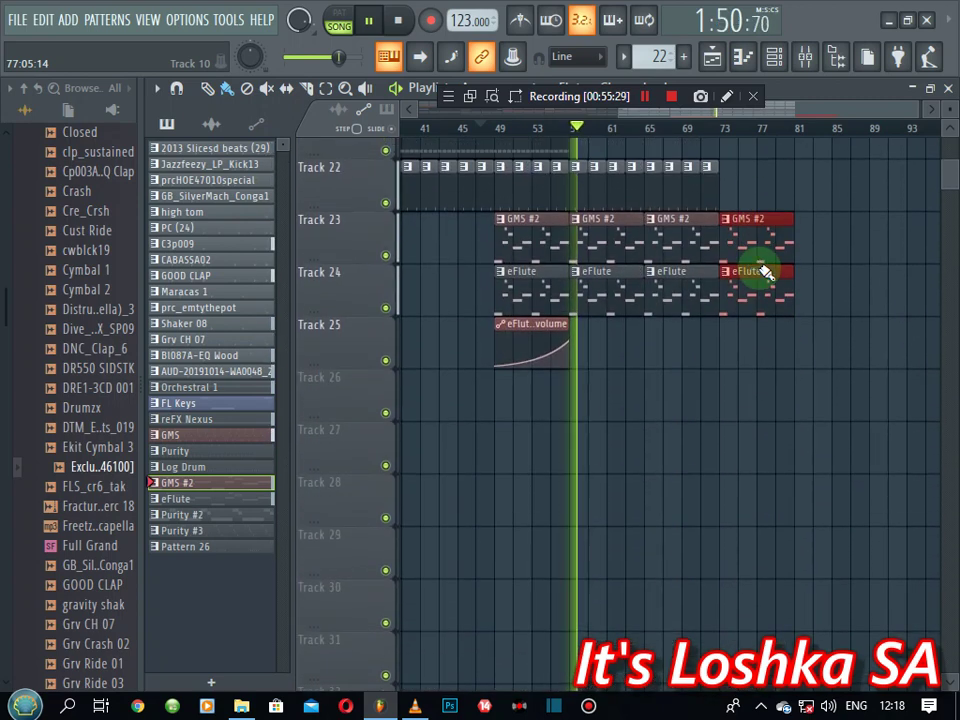
right_click(769, 224)
right_click(762, 284)
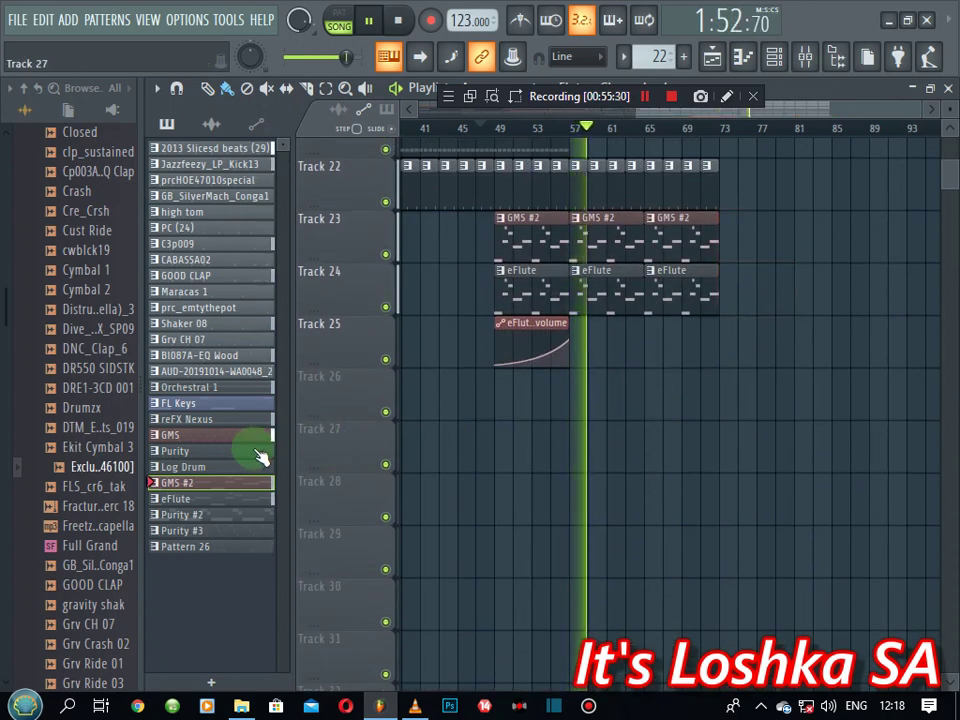
- Paint Shaker 08 clips over bars 57 to 72 of Track 26 and place a Purity #2 clip at bar 65 of Track 27
click(207, 327)
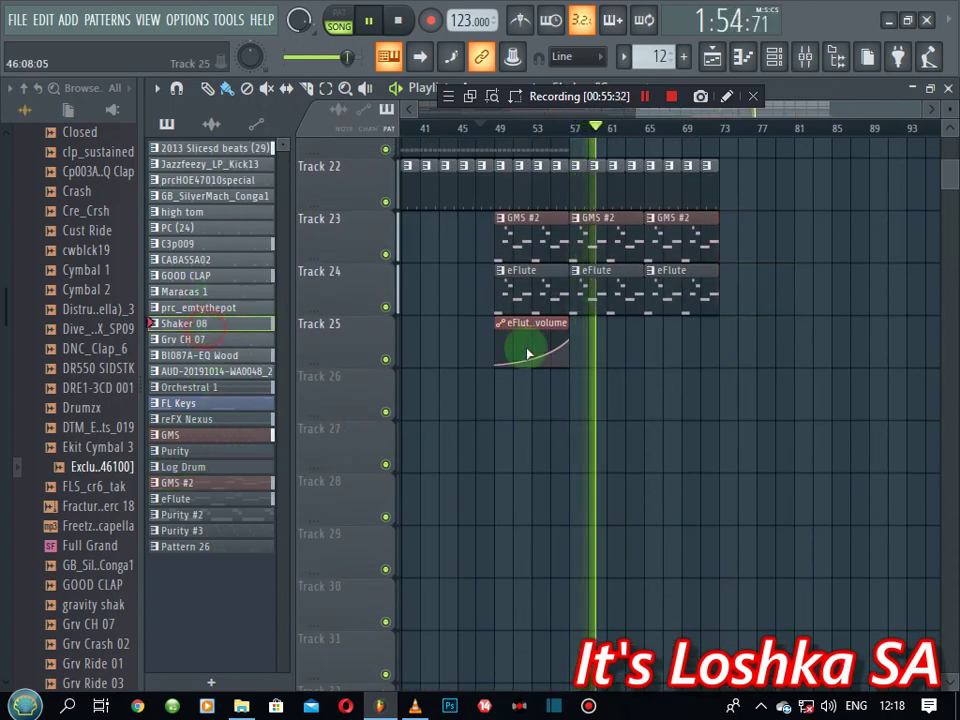
drag(577, 390, 735, 396)
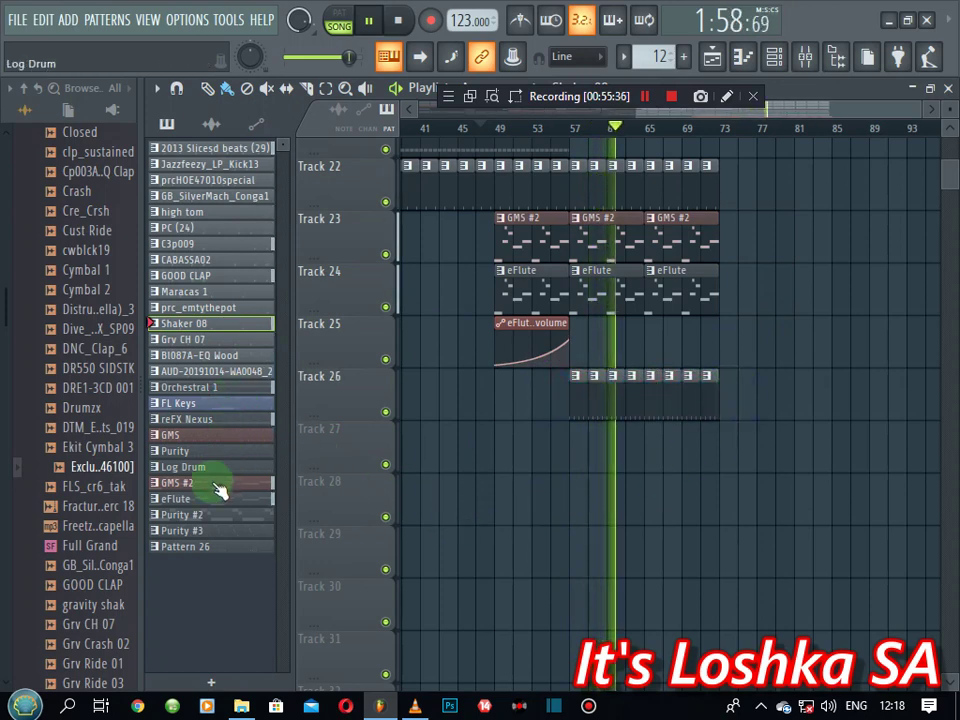
click(208, 518)
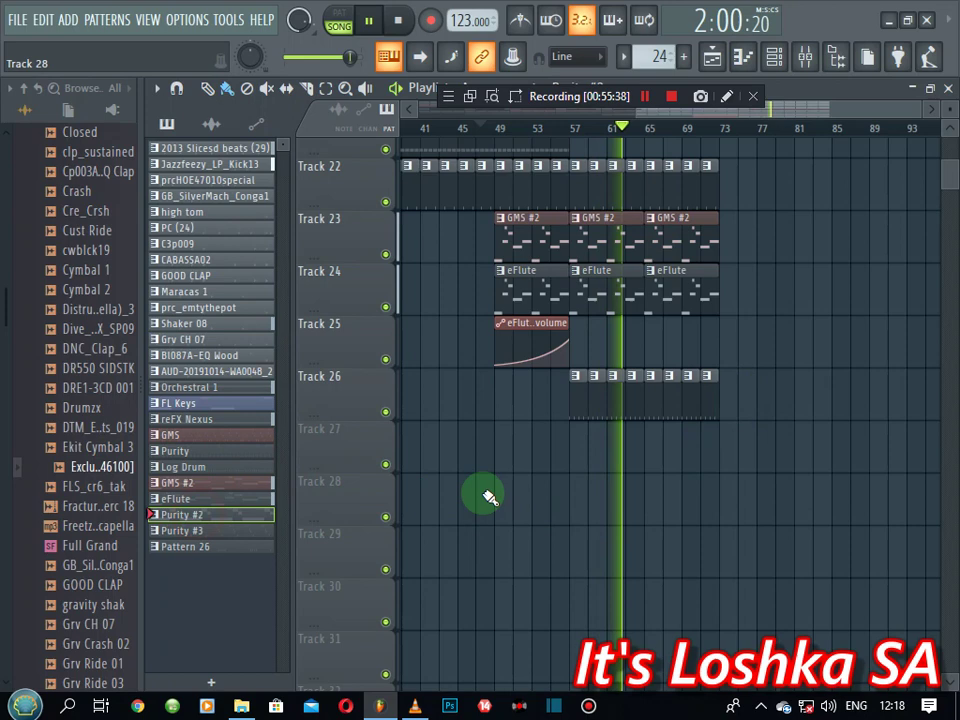
click(652, 440)
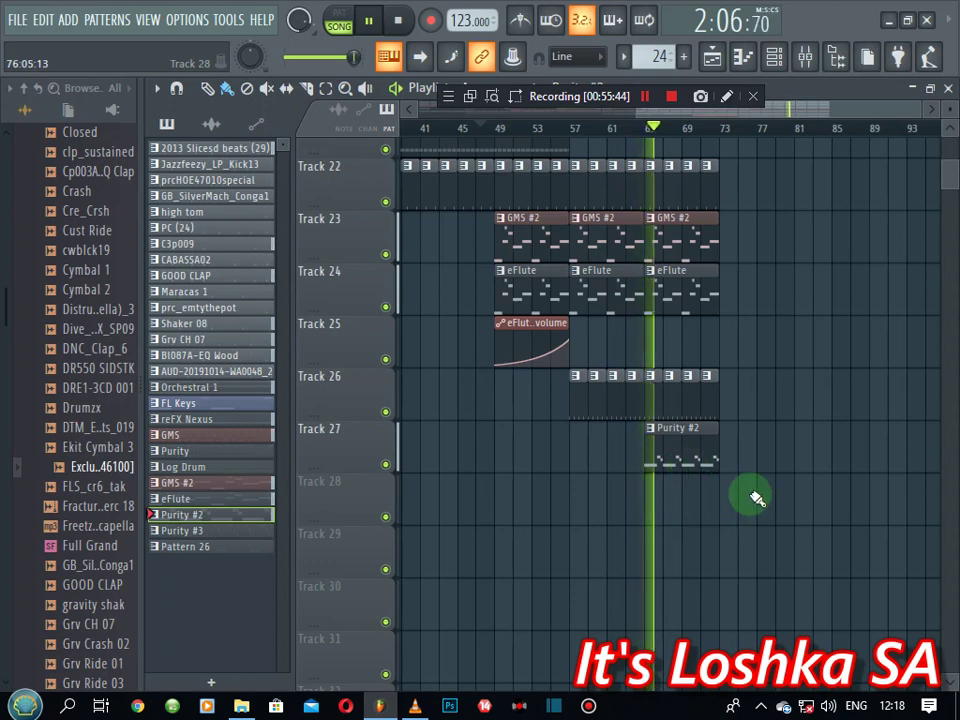
- Select the clips in bars 65 to 72 on all tracks and duplicate them three times, through bar 96
drag(740, 505, 654, 101)
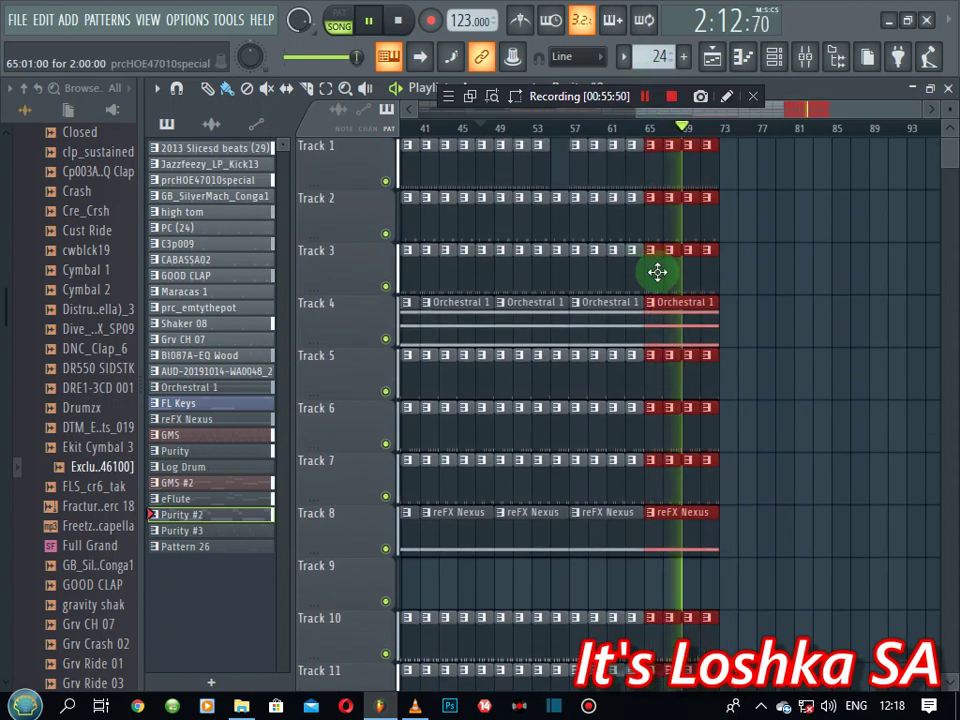
key(ctrl+b)
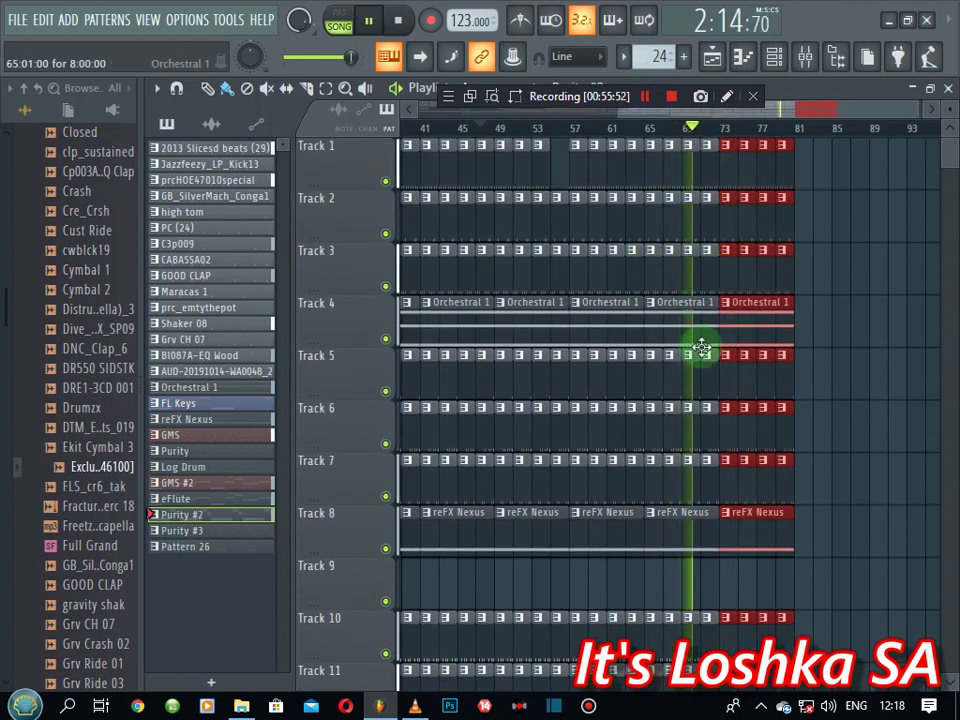
key(ctrl+b)
key(ctrl+b)
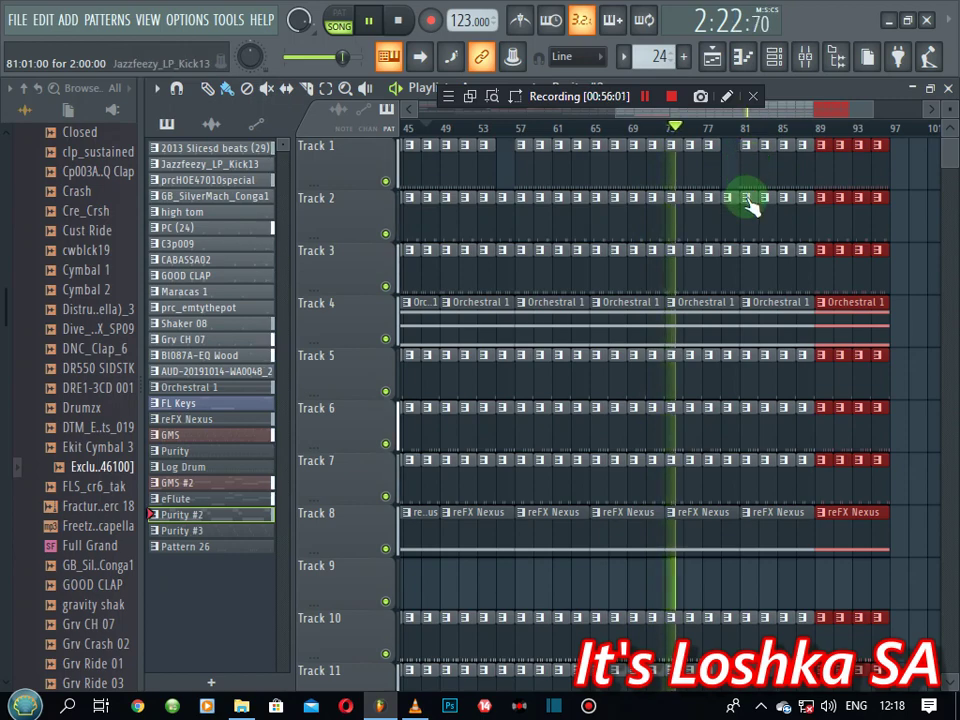
- Paint Purity #3 clips over bars 81 to 96 of Track 28 and remove the Purity #2 clips above them on Track 27
scroll(744, 199, down, 10)
scroll(744, 216, down, 2)
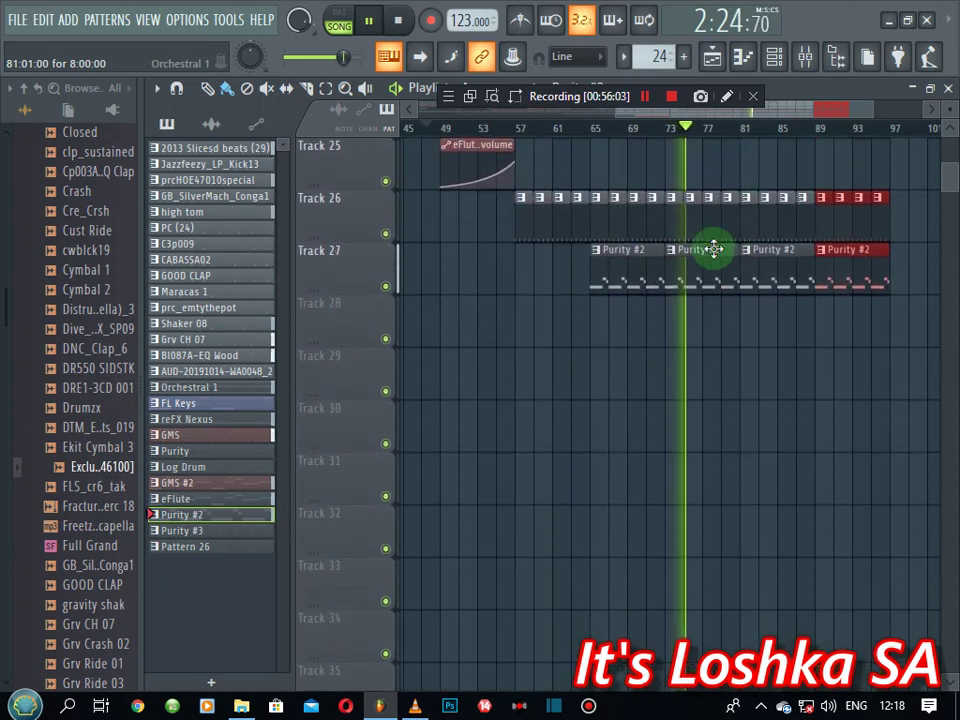
click(242, 530)
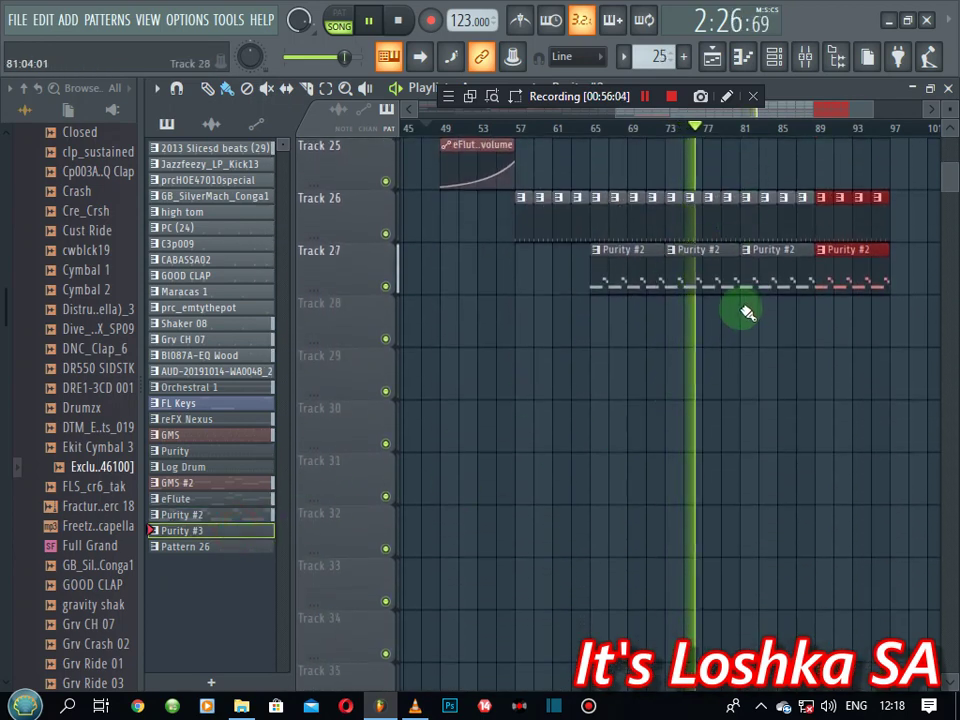
drag(745, 318, 846, 317)
right_click(790, 278)
right_click(842, 268)
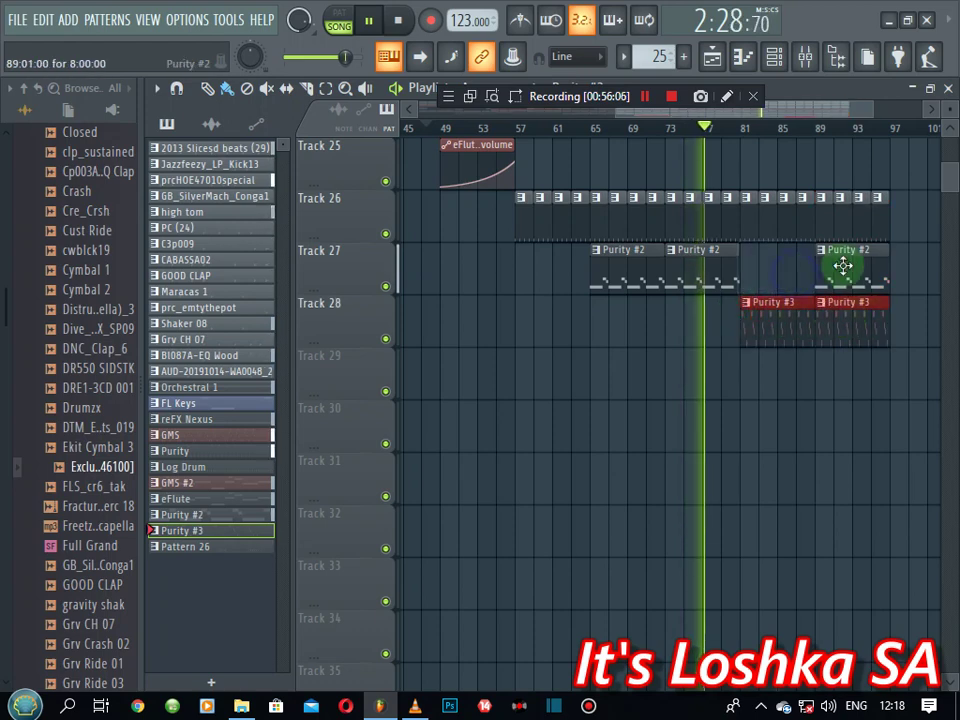
- Paint Log Drum clips over bars 81 to 96 of Track 21
scroll(771, 274, up, 2)
scroll(480, 225, up, 1)
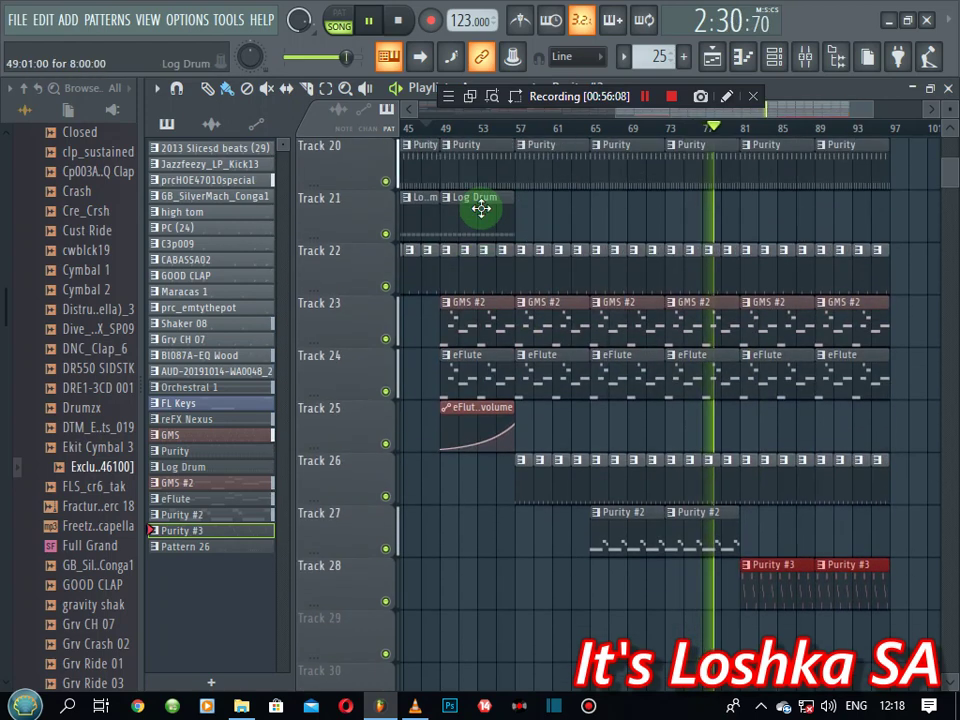
click(461, 204)
drag(747, 218, 846, 221)
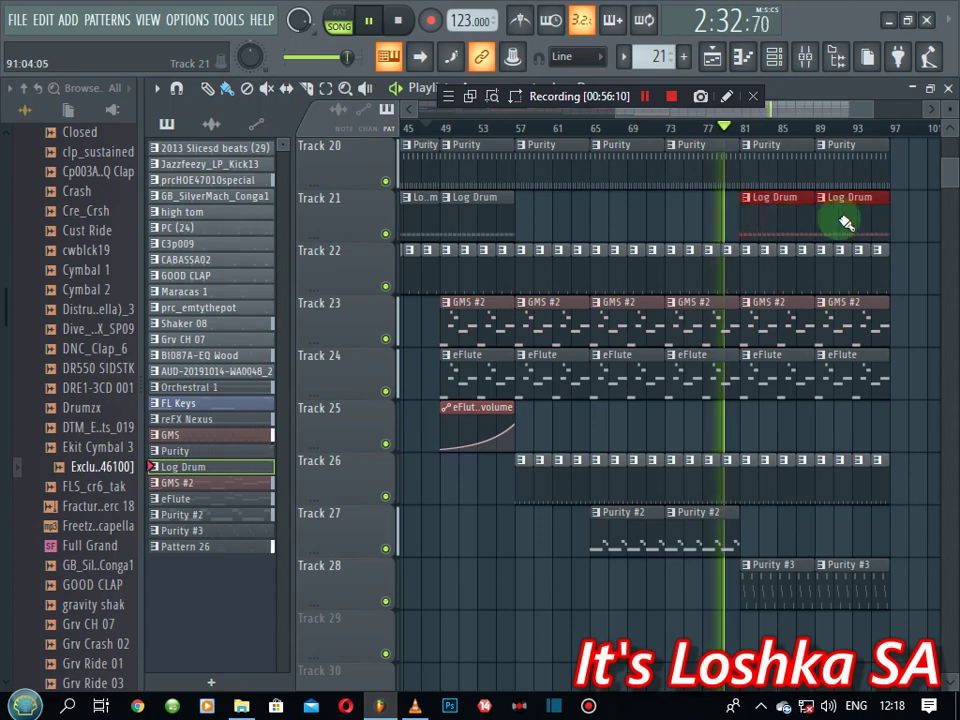
- Place another copy of the Exclusiv_soul audio clip on Track 14, aligned to the start of bar 81
scroll(760, 278, up, 2)
scroll(760, 278, up, 3)
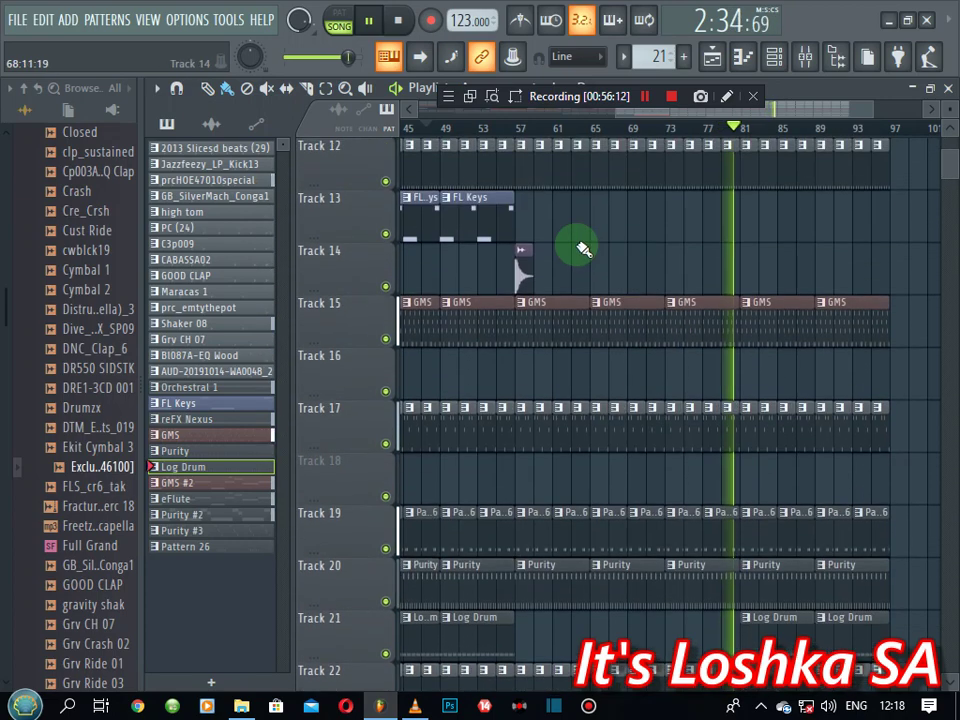
click(525, 268)
click(737, 268)
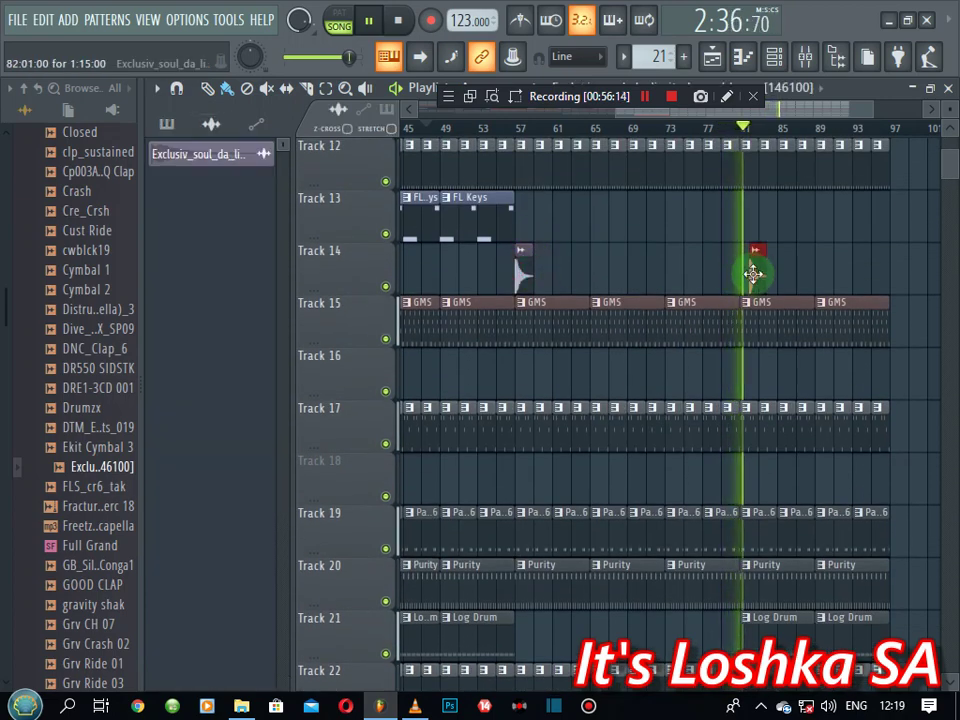
drag(755, 274, 749, 272)
scroll(765, 289, up, 6)
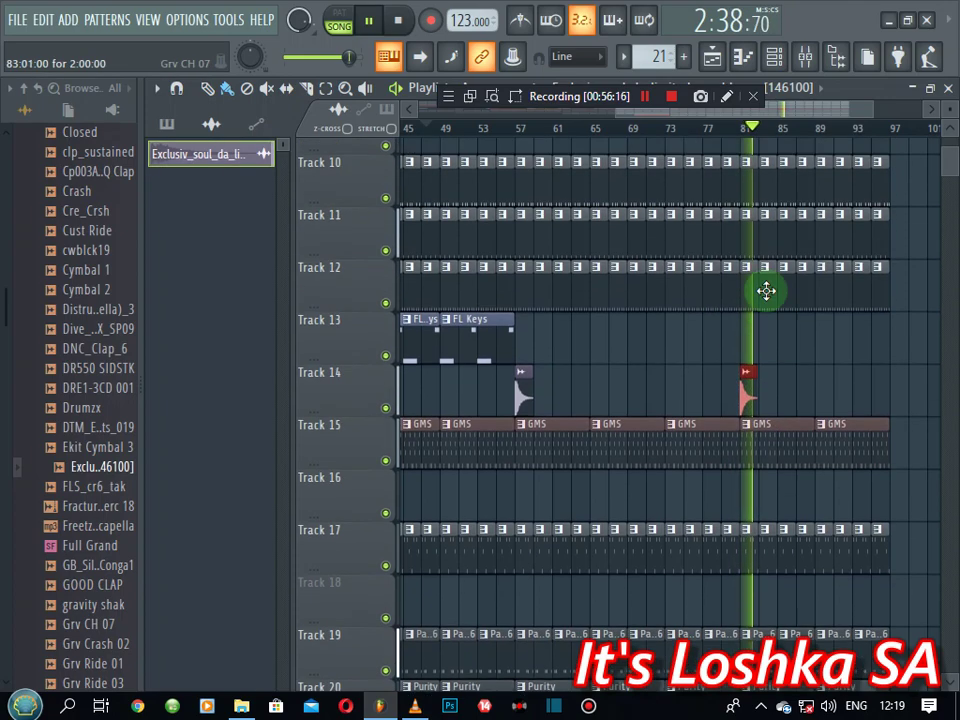
- Select the clips in bars 81 to 96 on all tracks and duplicate them once, through bar 112
scroll(733, 138, down, 3)
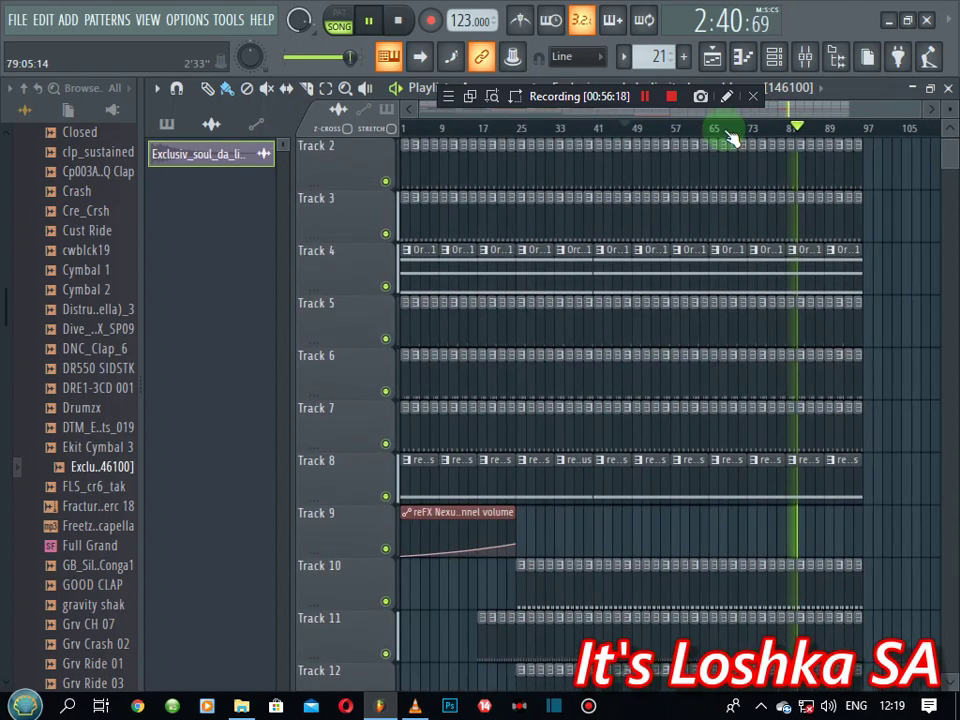
scroll(785, 311, down, 9)
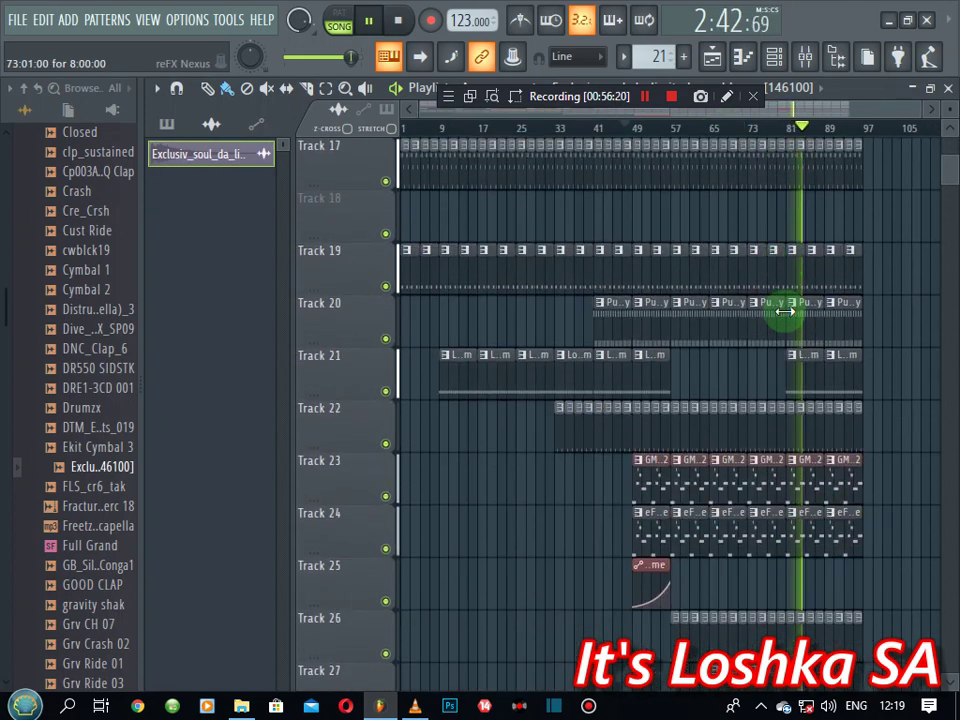
scroll(785, 311, down, 3)
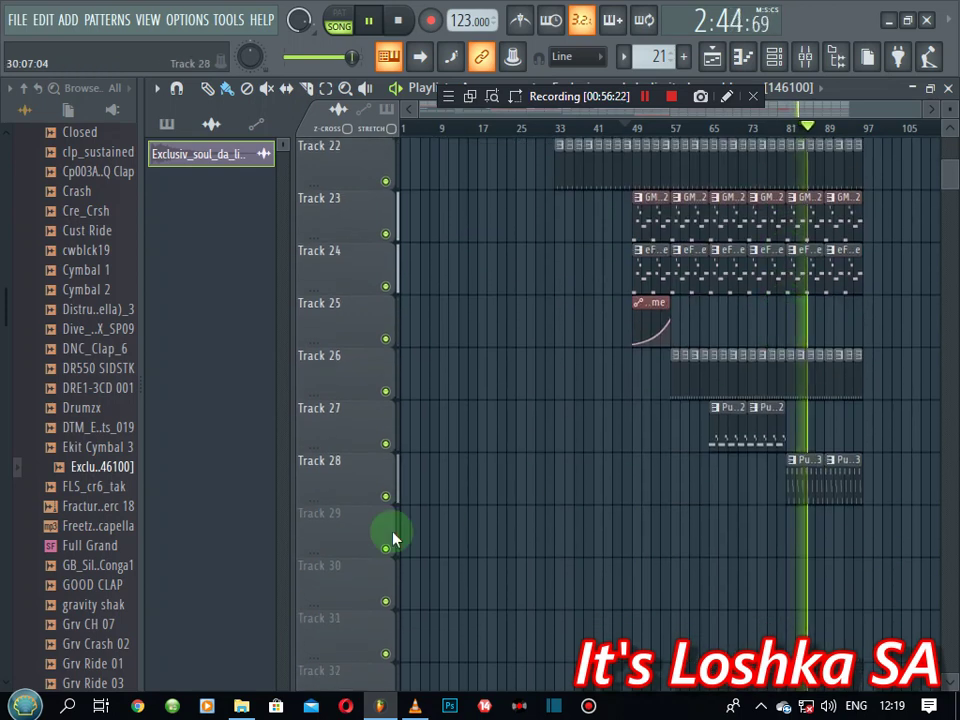
click(167, 123)
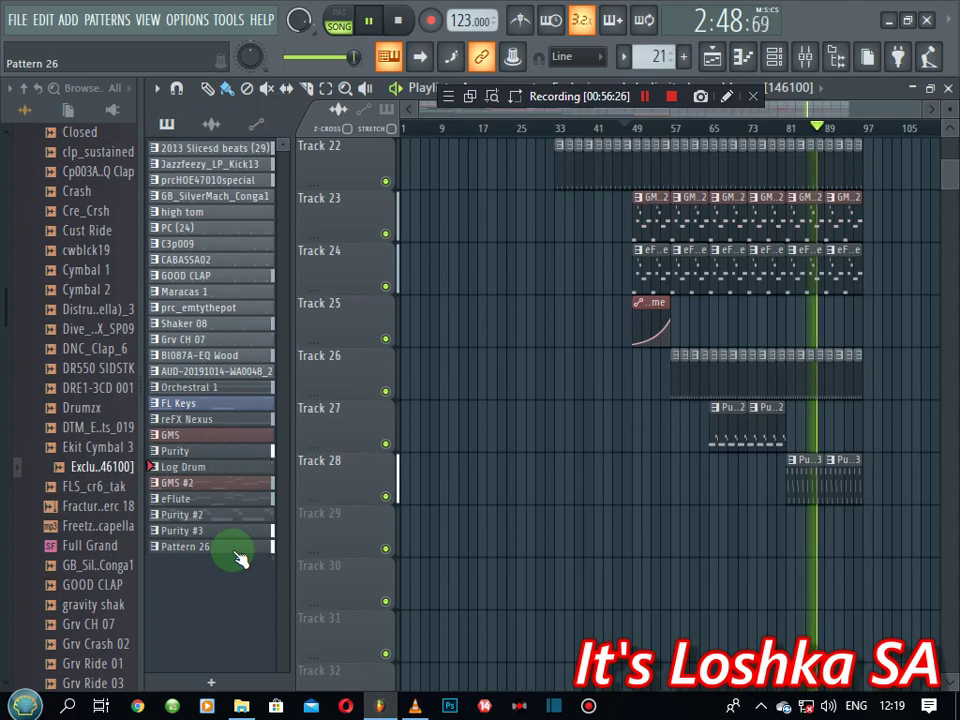
drag(883, 124, 887, 135)
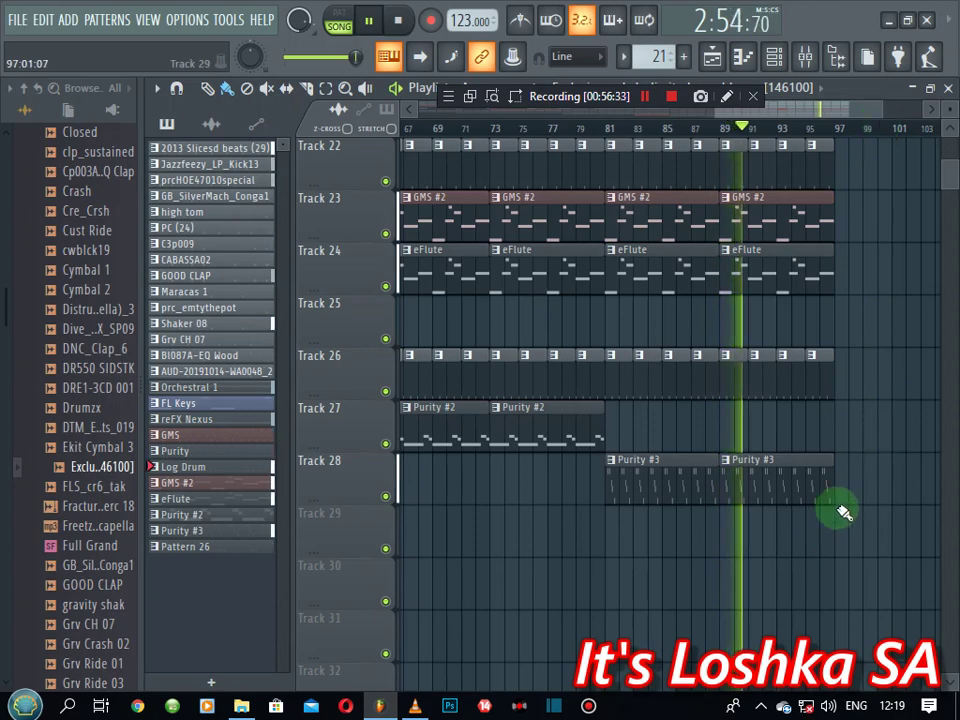
drag(846, 545, 611, 8)
scroll(628, 288, down, 3)
scroll(628, 288, down, 7)
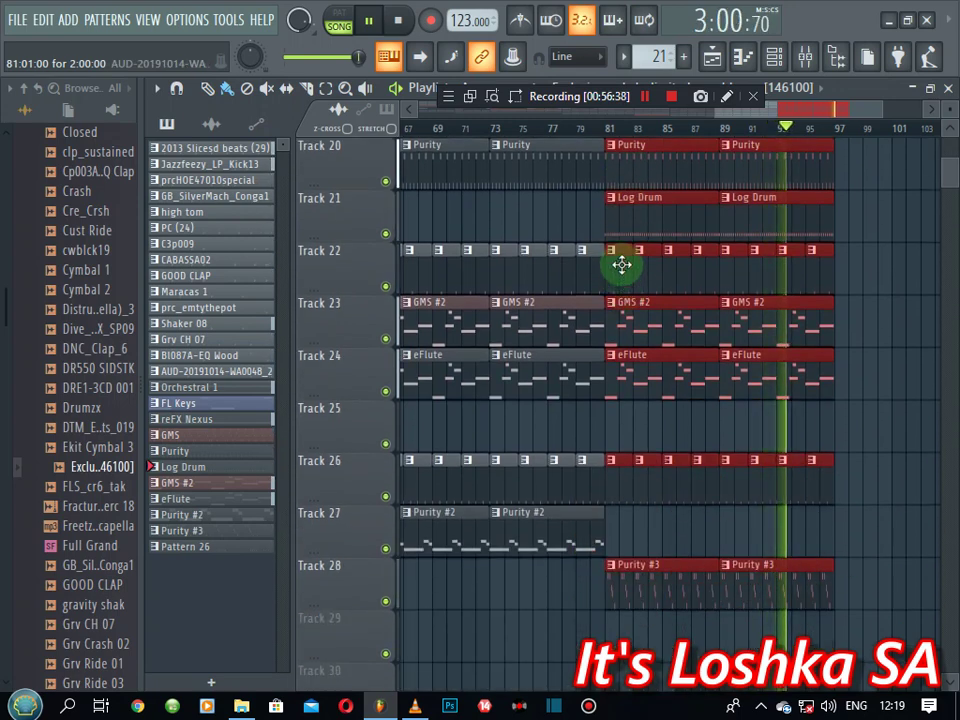
key(ctrl+b)
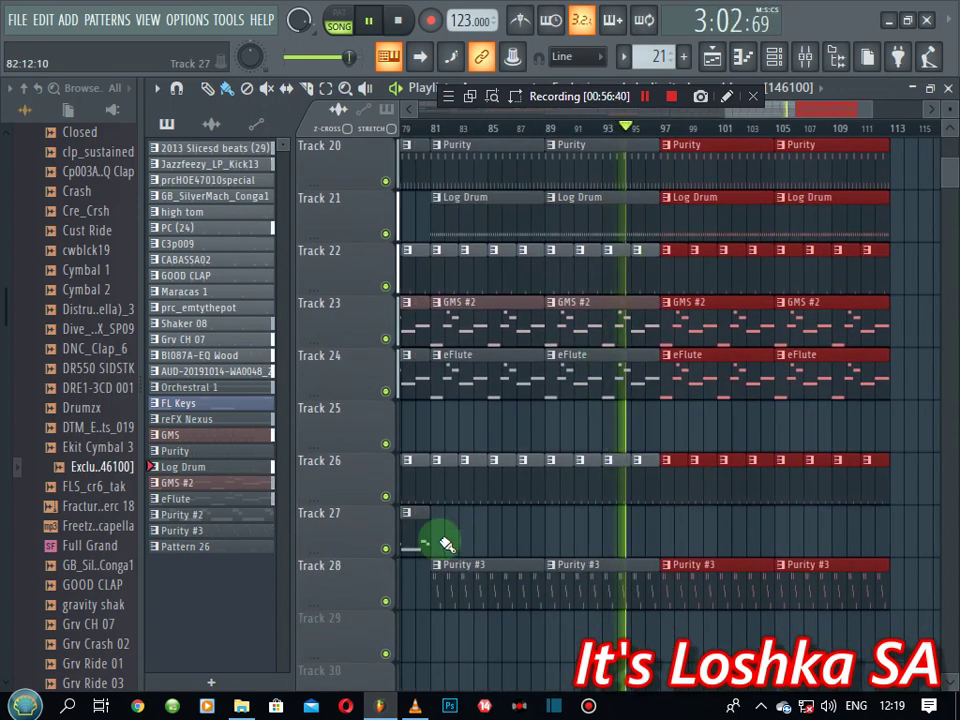
- Add Purity #2 clips at bars 97 and 105 of Track 27
click(413, 538)
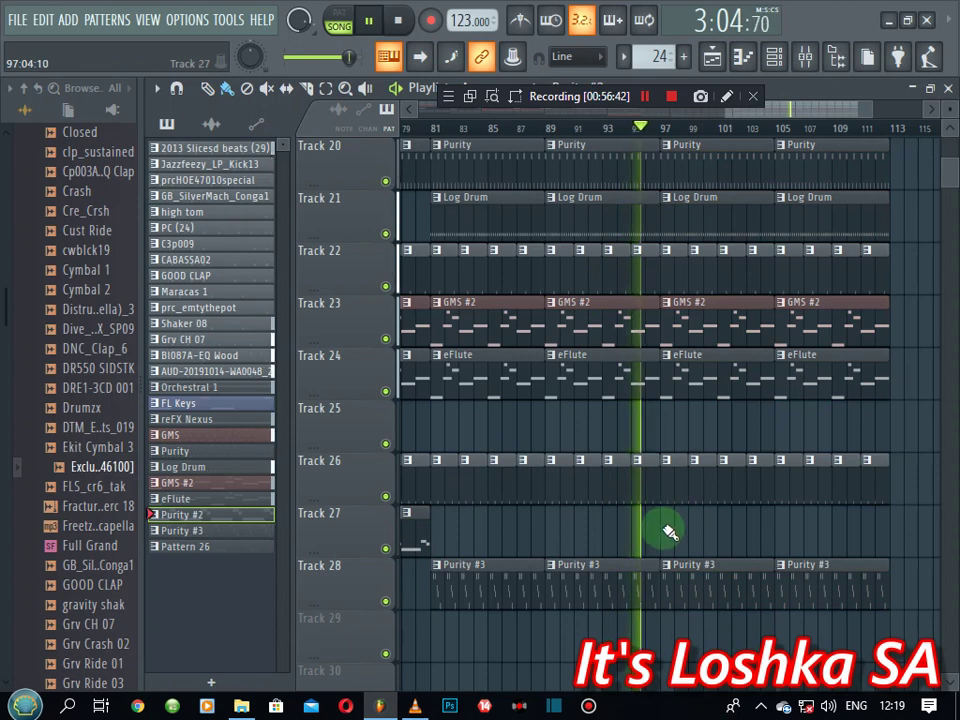
click(671, 531)
ctrl+click(794, 634)
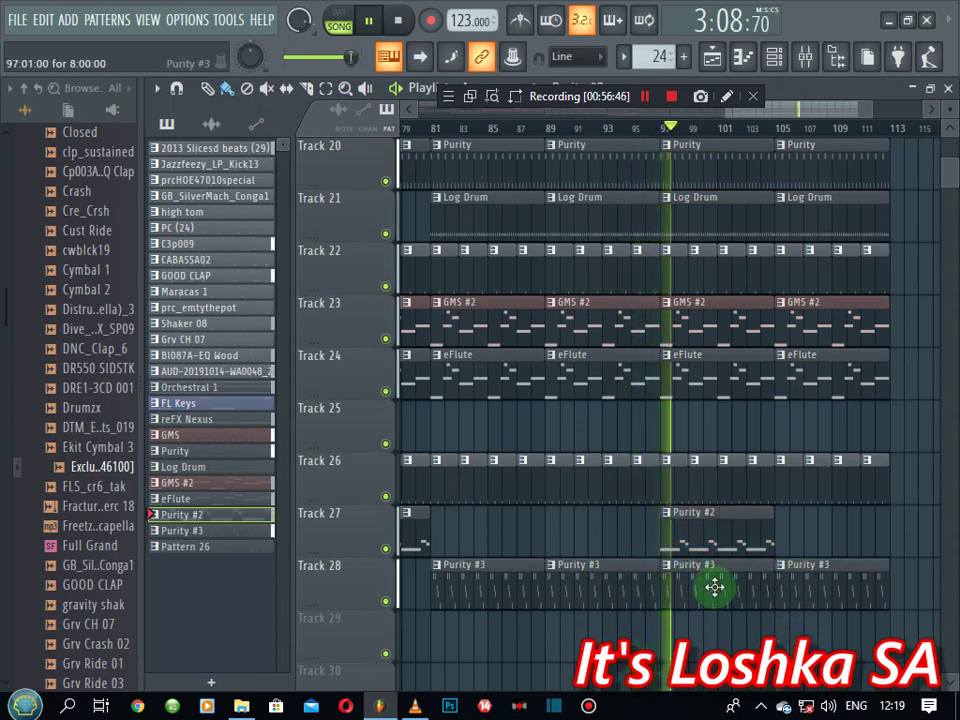
click(741, 545)
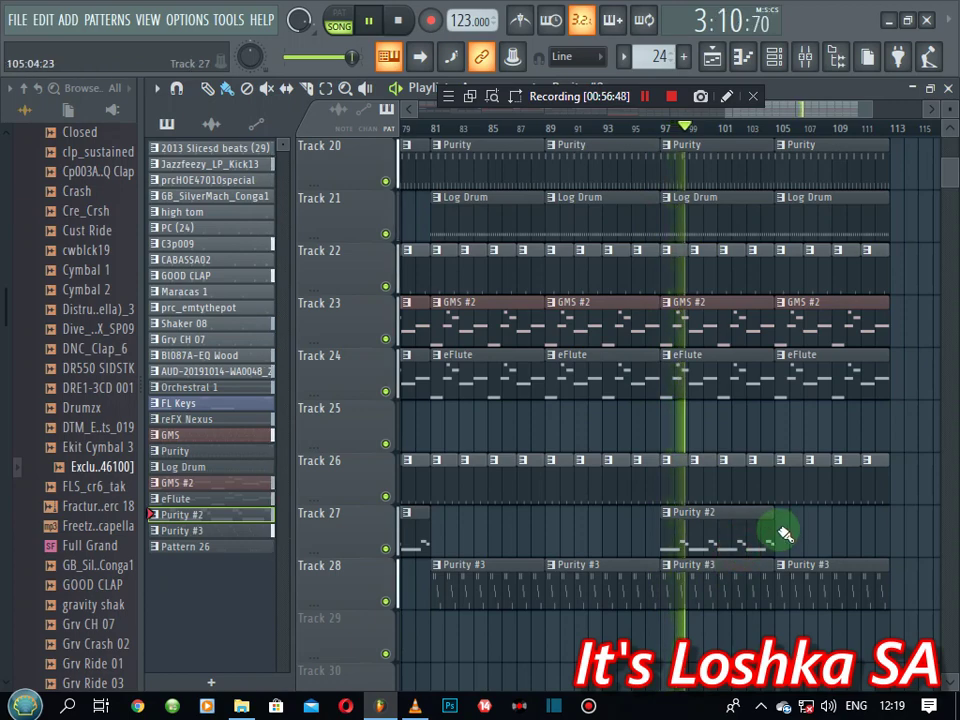
click(785, 535)
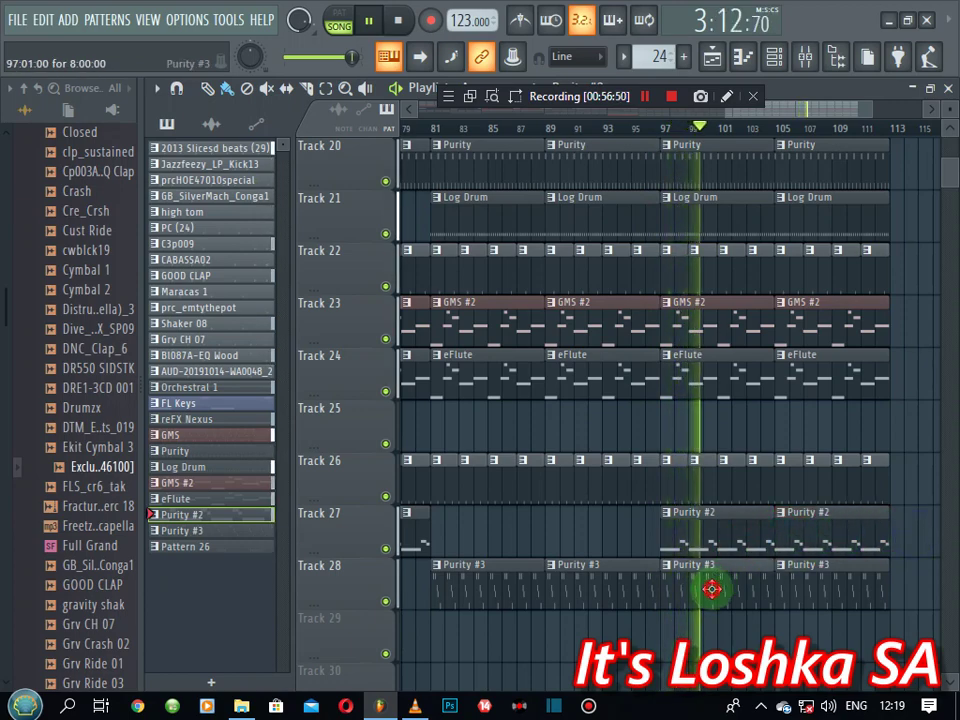
- Change the Purity #3 instrument's sound to the Piccolo woodwind preset and return to the playlist
click(745, 57)
click(298, 393)
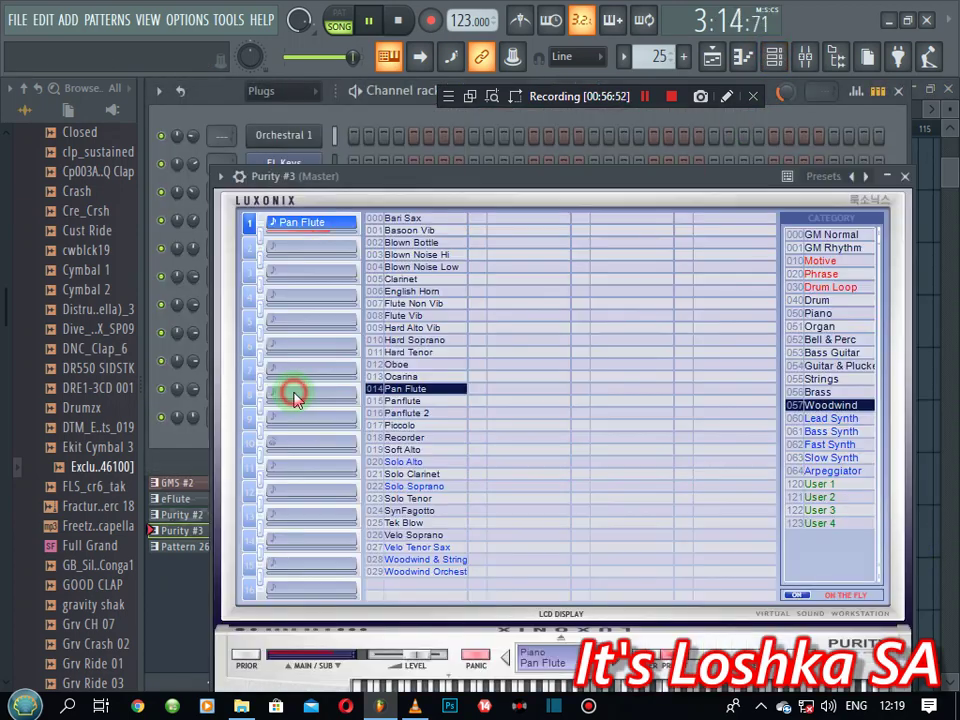
click(408, 428)
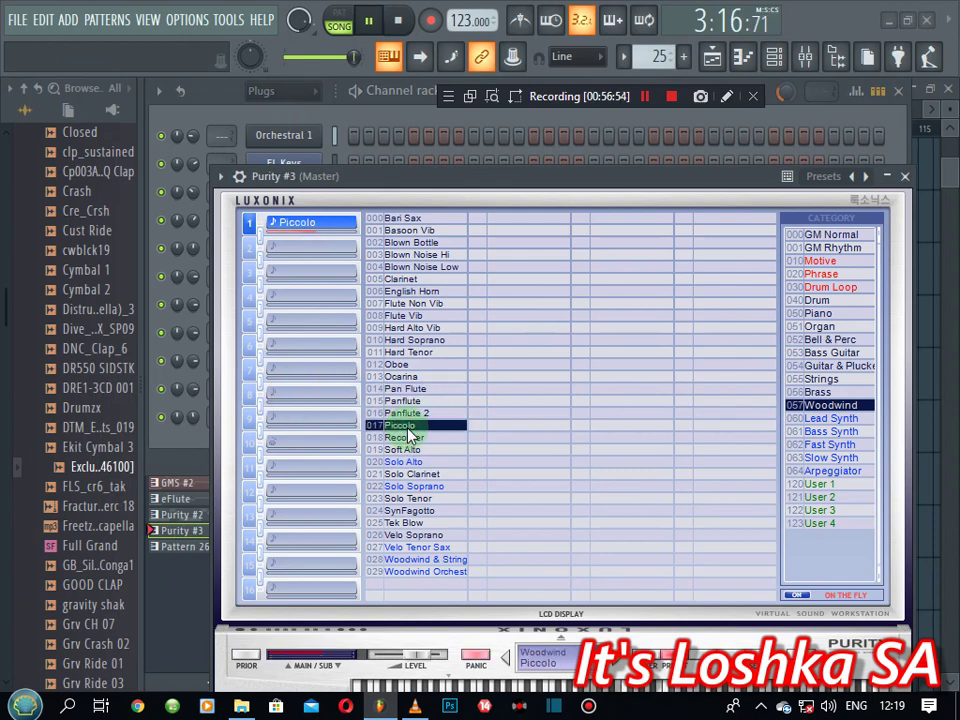
click(905, 177)
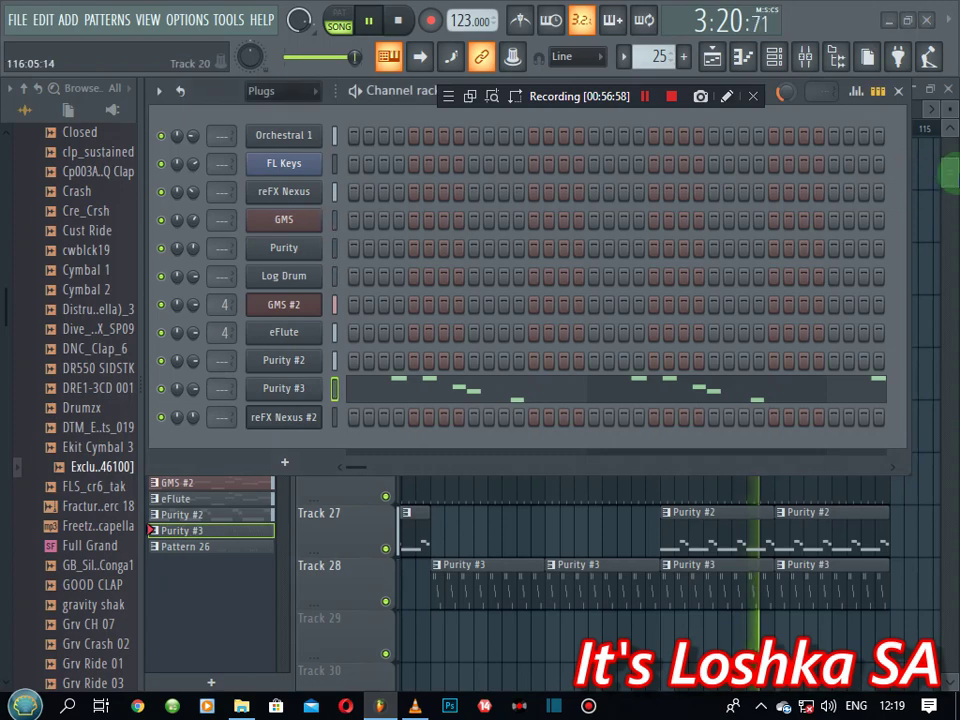
click(922, 157)
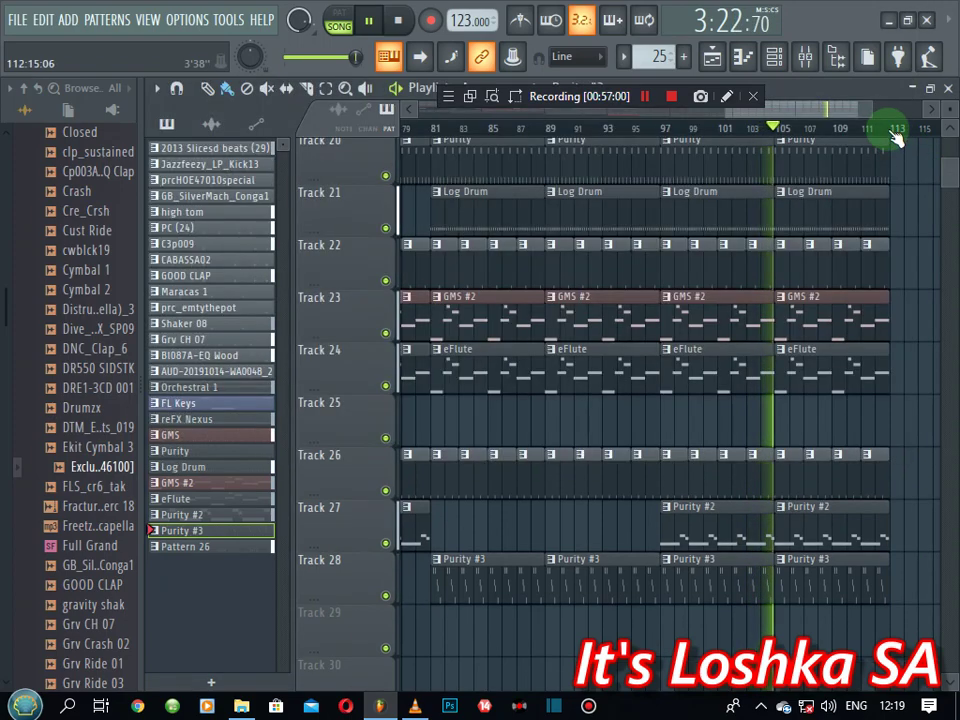
- Mark bars 97 to 112 as the time selection and remove the 2013 Slicesd beats clip at bar 95 of Track 1
drag(891, 131, 666, 171)
scroll(670, 312, up, 4)
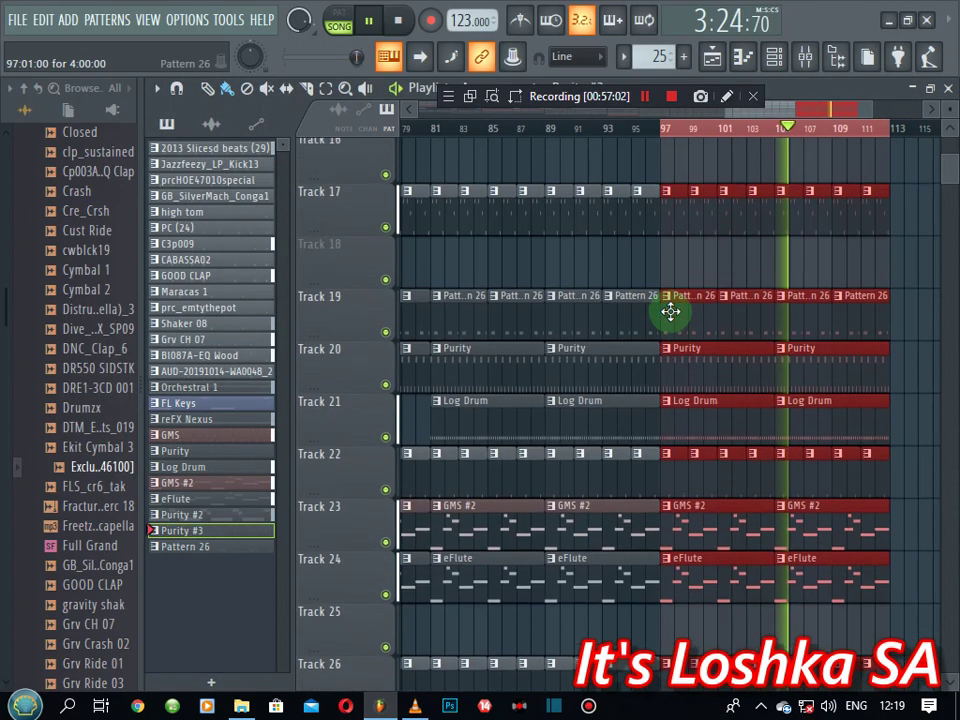
scroll(574, 317, up, 3)
scroll(756, 281, up, 6)
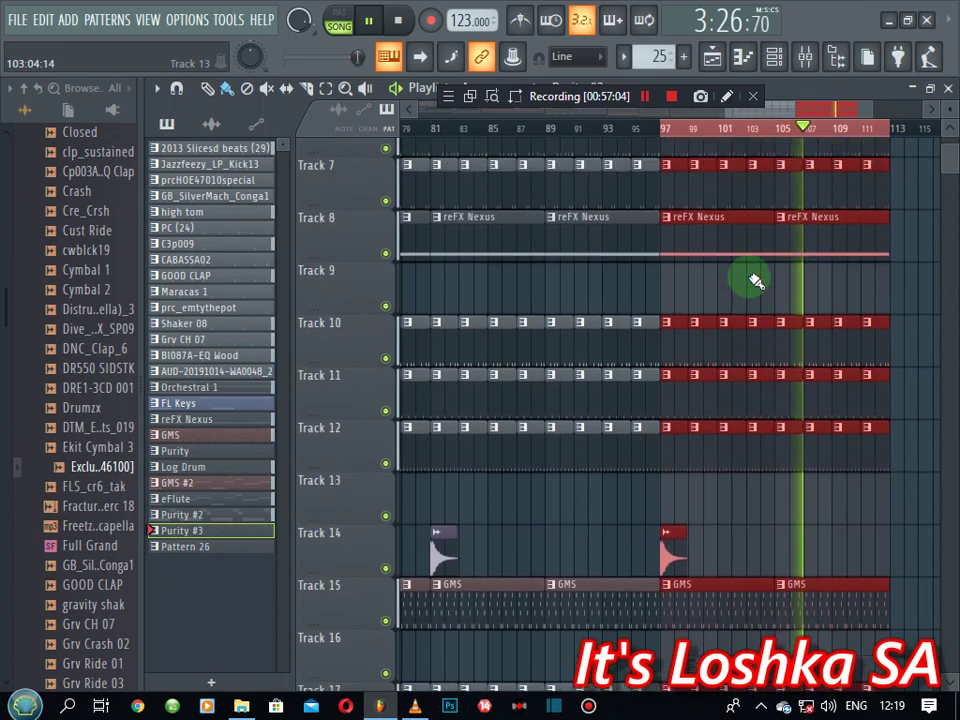
scroll(756, 281, up, 6)
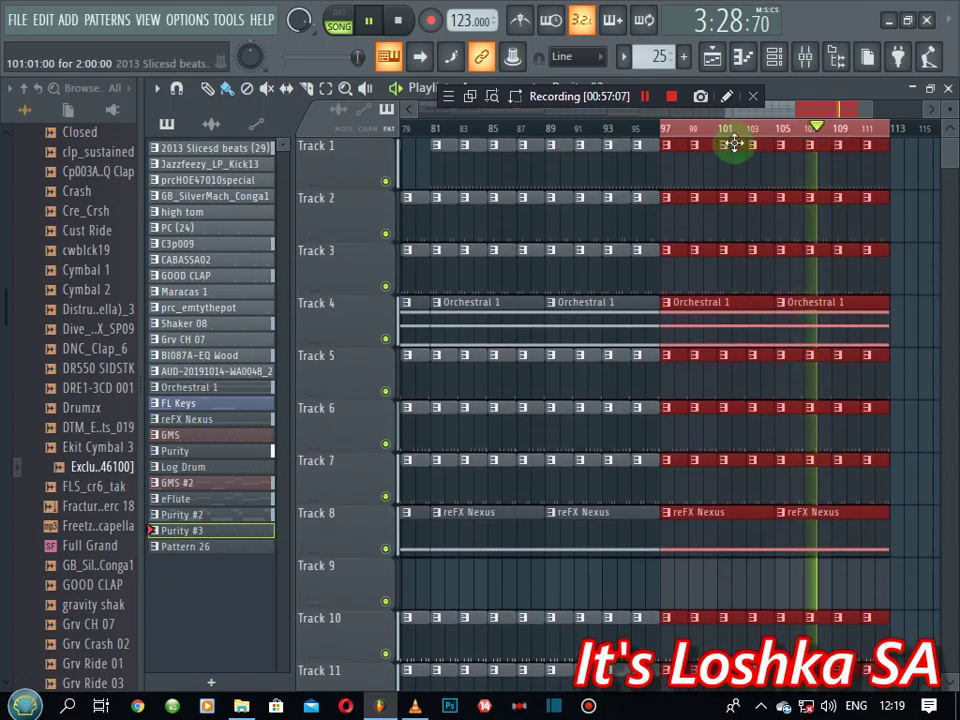
scroll(748, 133, down, 5)
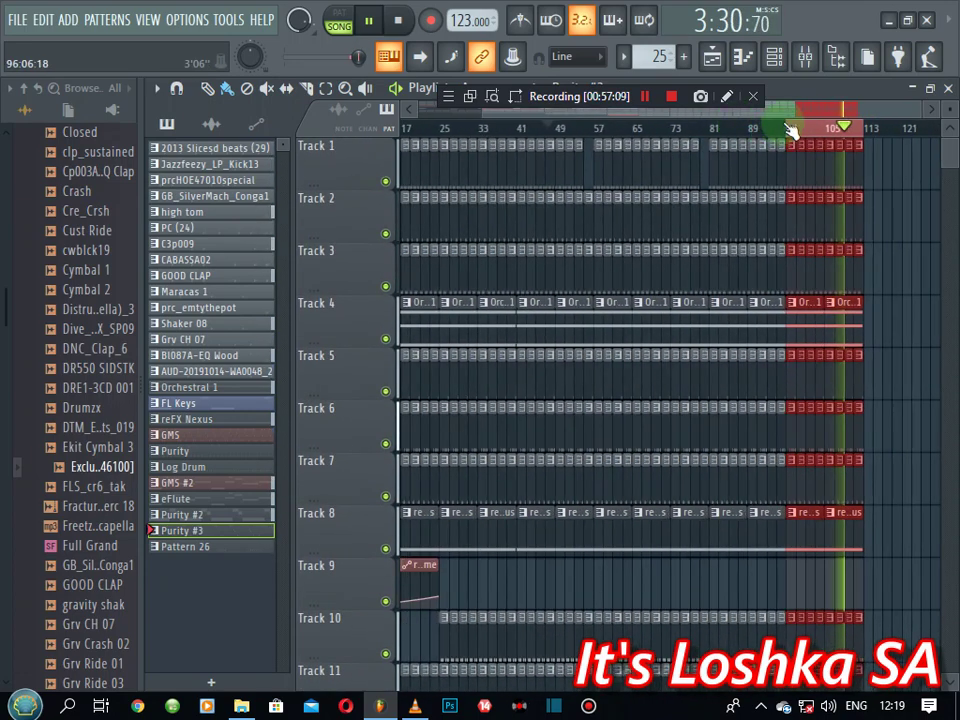
scroll(792, 133, up, 5)
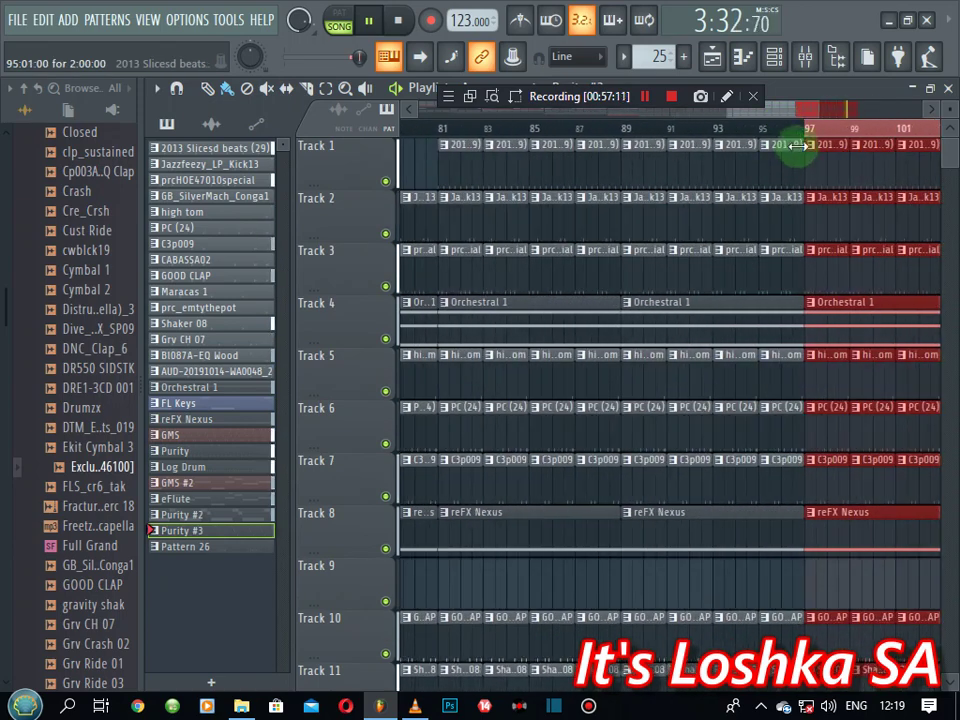
drag(797, 147, 785, 148)
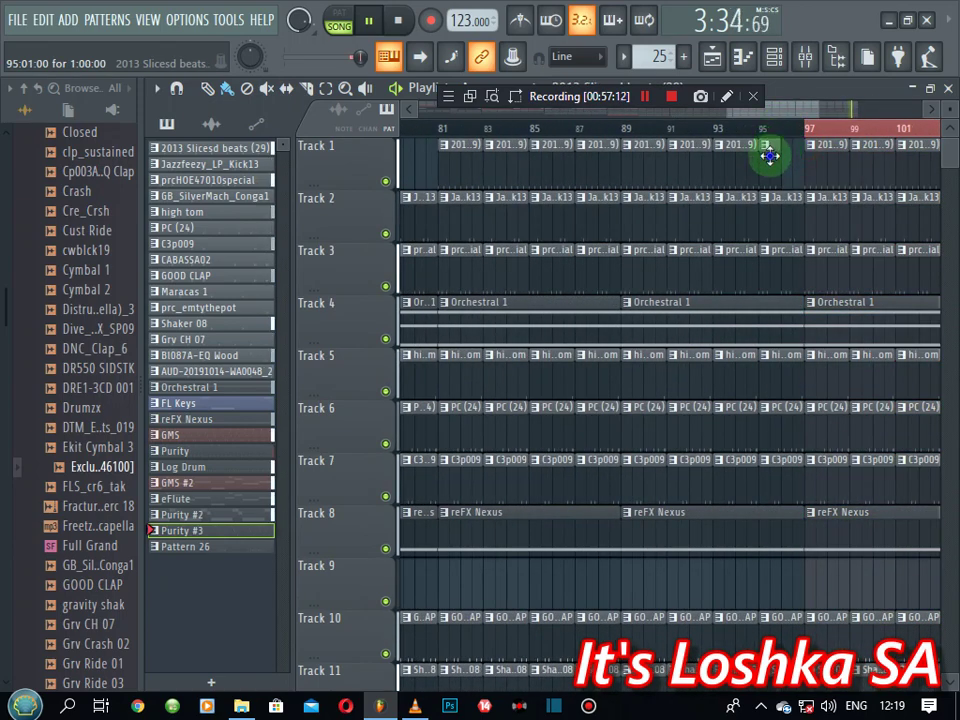
scroll(707, 133, down, 5)
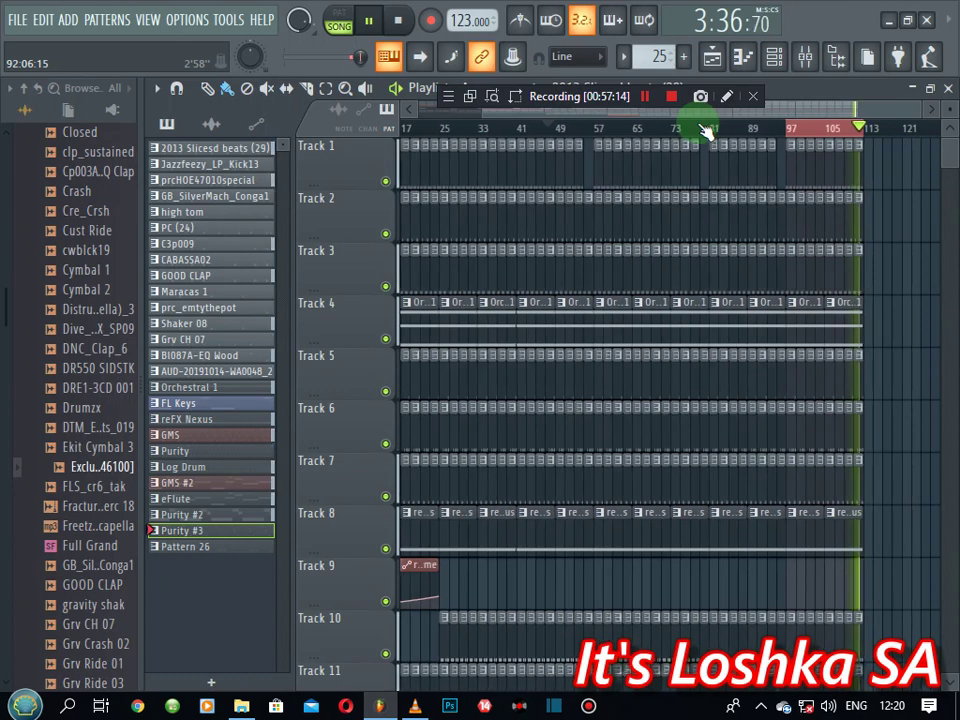
- Save the project as FLUTE 1 in the AFRO TECH folder
key(ctrl+shift+s)
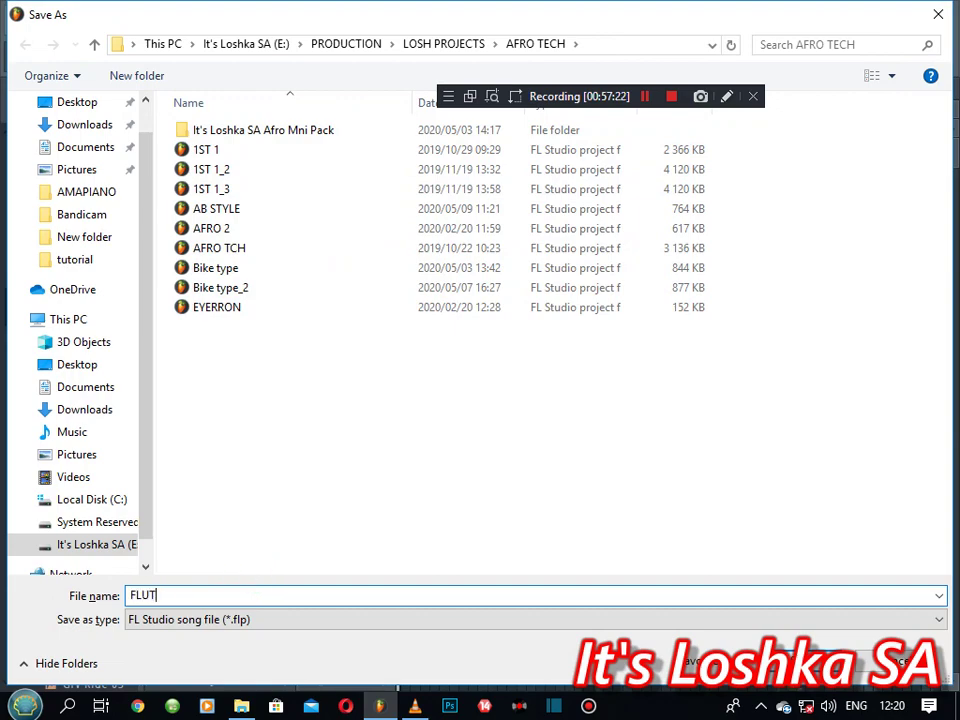
text(FLUTE 1)
key(Return)
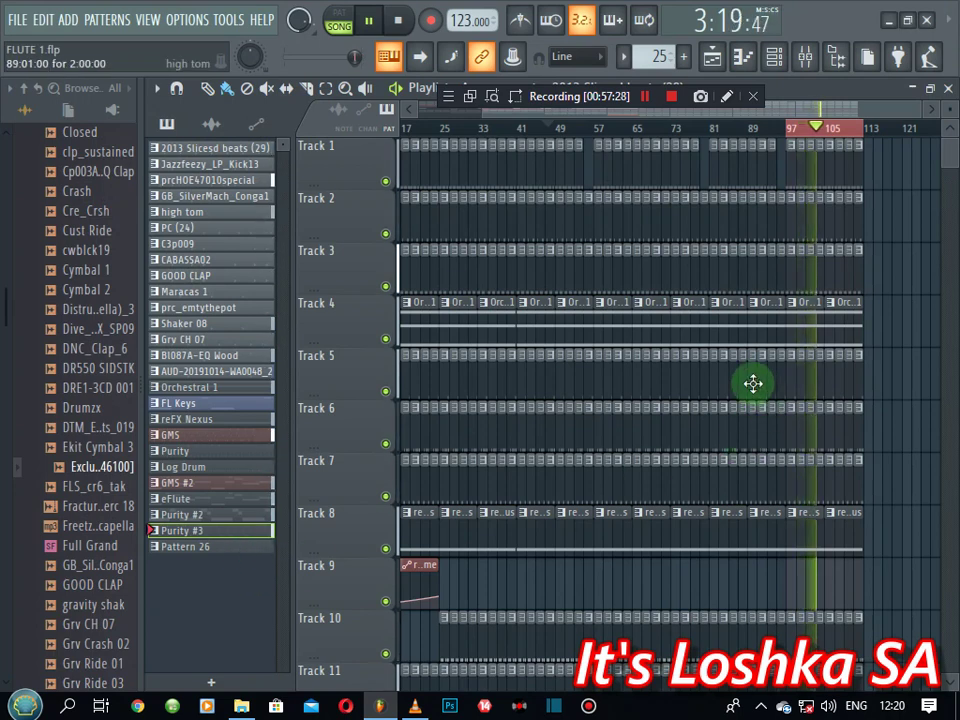
scroll(744, 378, down, 7)
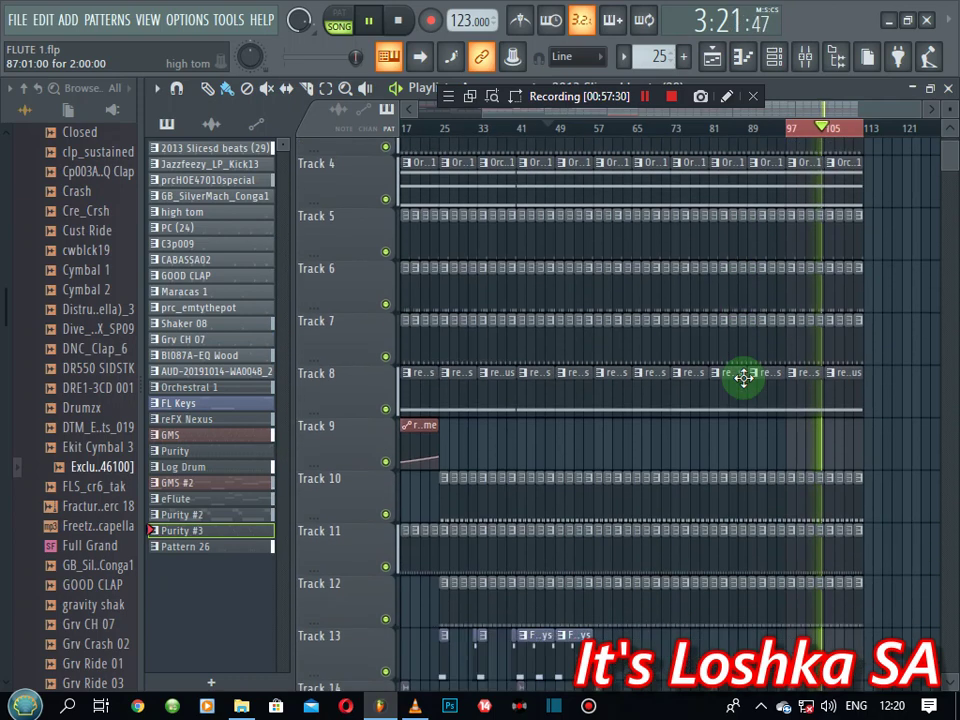
scroll(744, 324, up, 6)
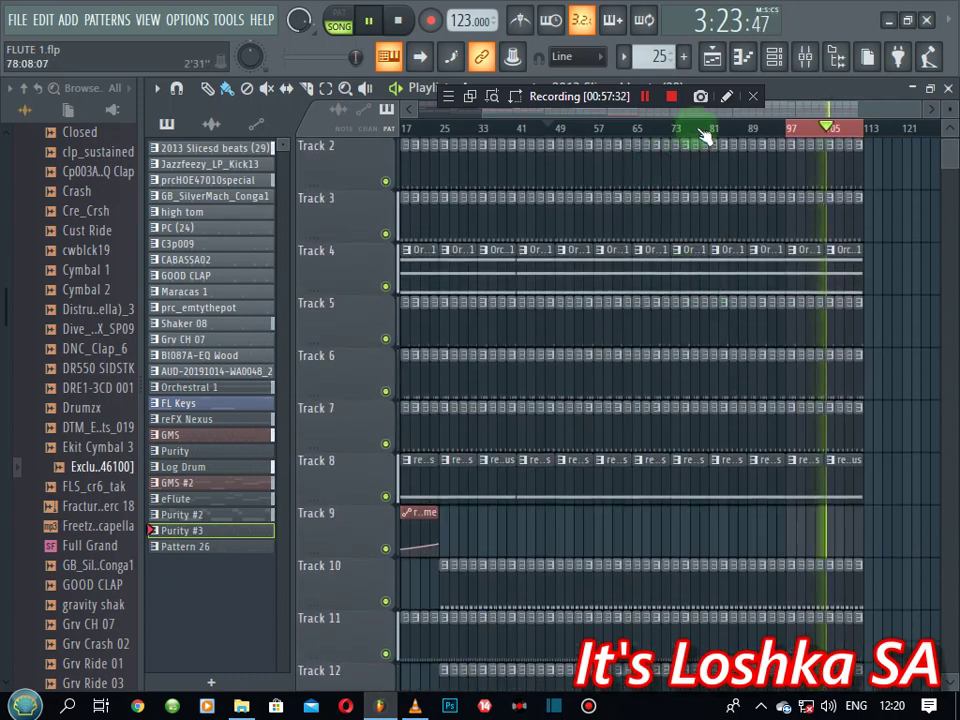
scroll(704, 132, down, 1)
scroll(660, 326, up, 1)
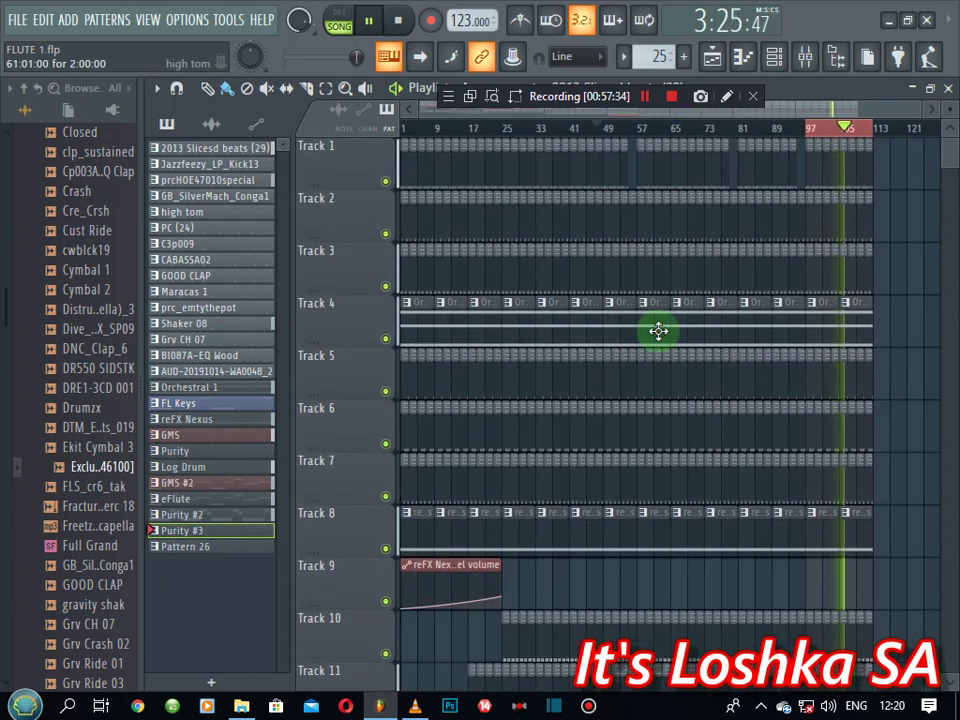
- Remove the 2013 Slicesd beats clip at bar 23 of Track 1 and add FL Keys clips at bars 97 and 105 of Track 13
scroll(508, 130, up, 2)
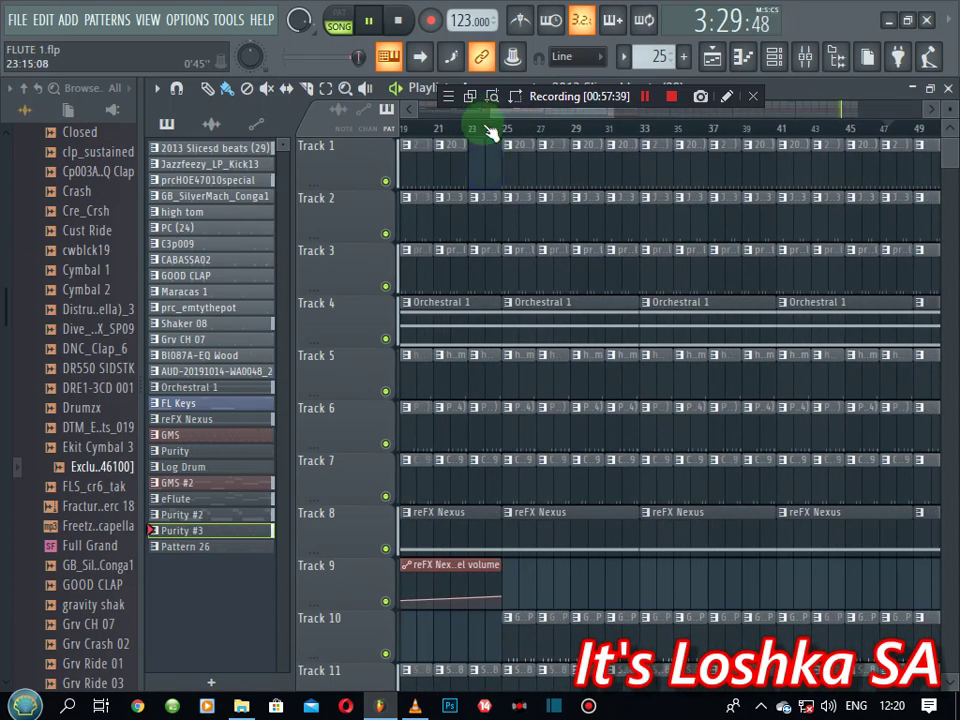
scroll(491, 133, down, 2)
scroll(583, 393, down, 3)
scroll(583, 393, down, 4)
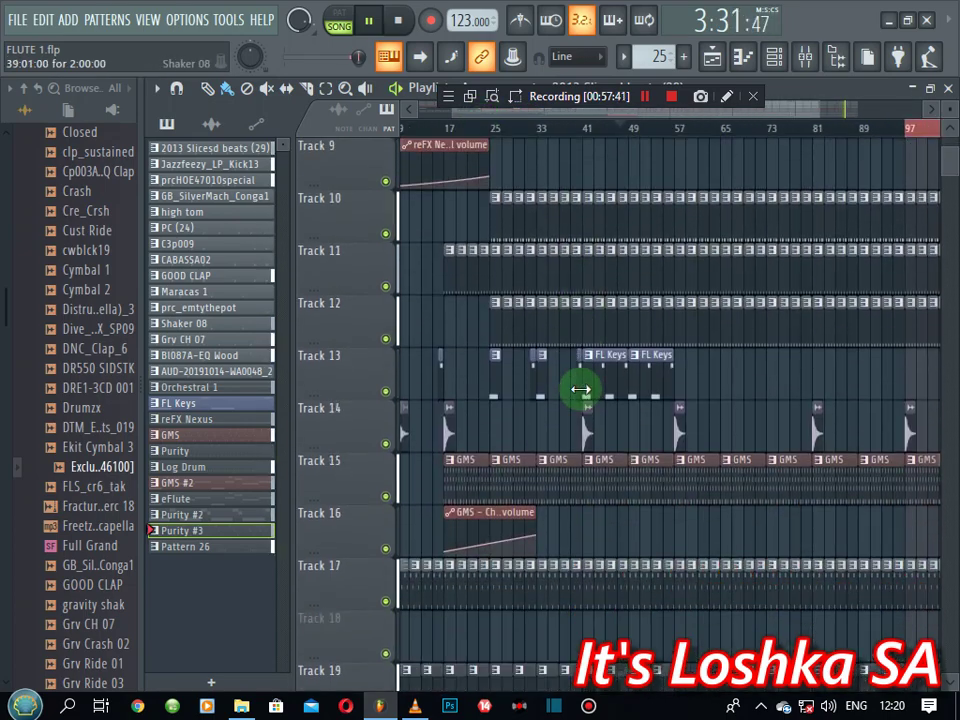
click(654, 374)
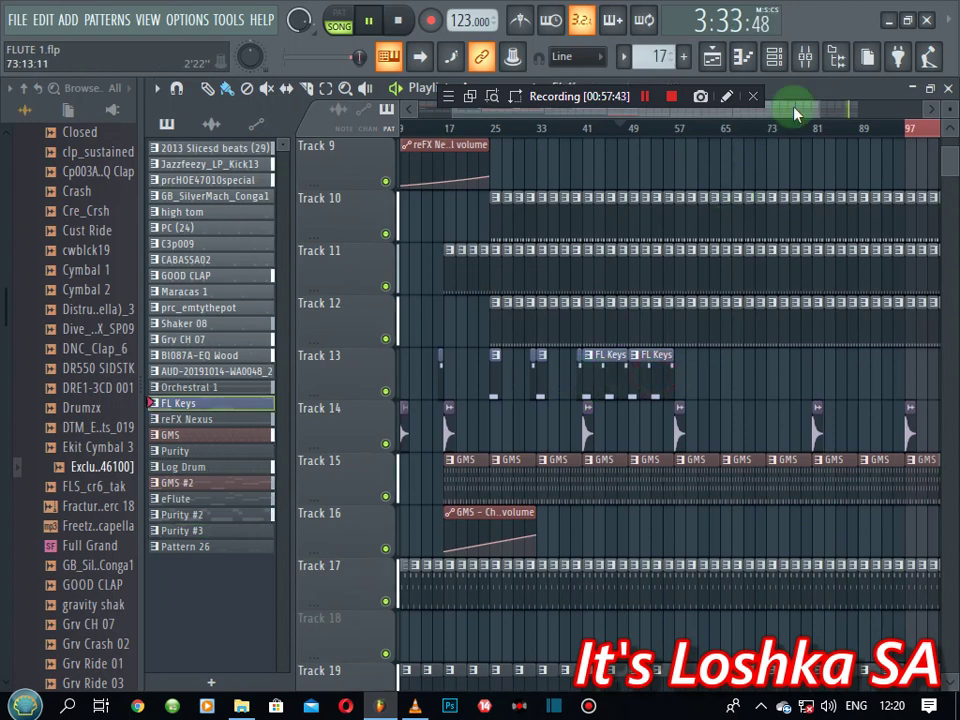
drag(800, 110, 849, 101)
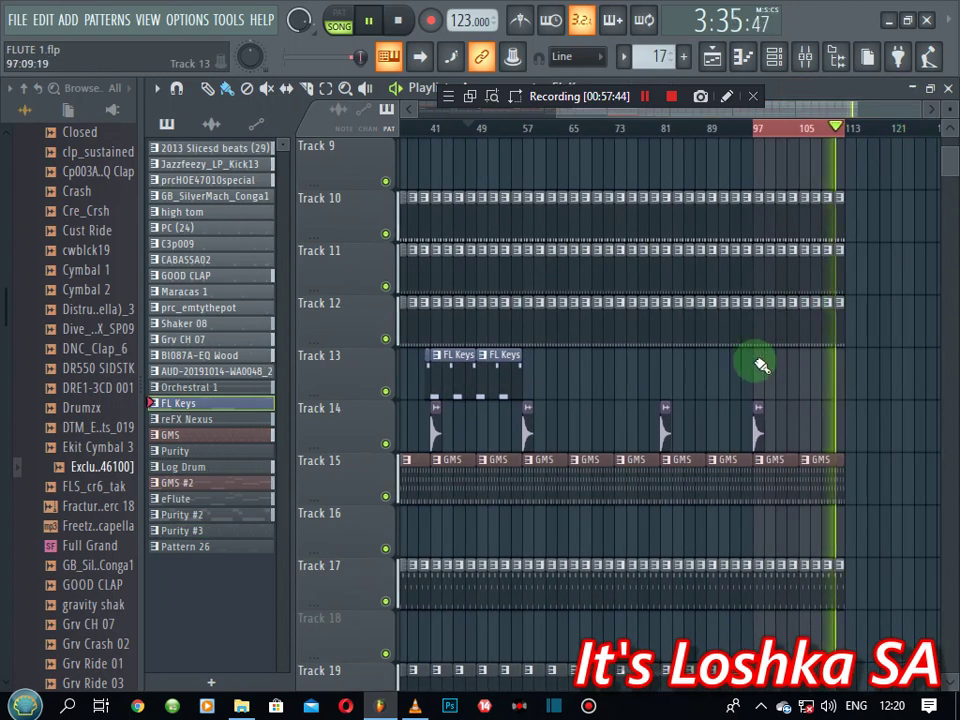
click(758, 364)
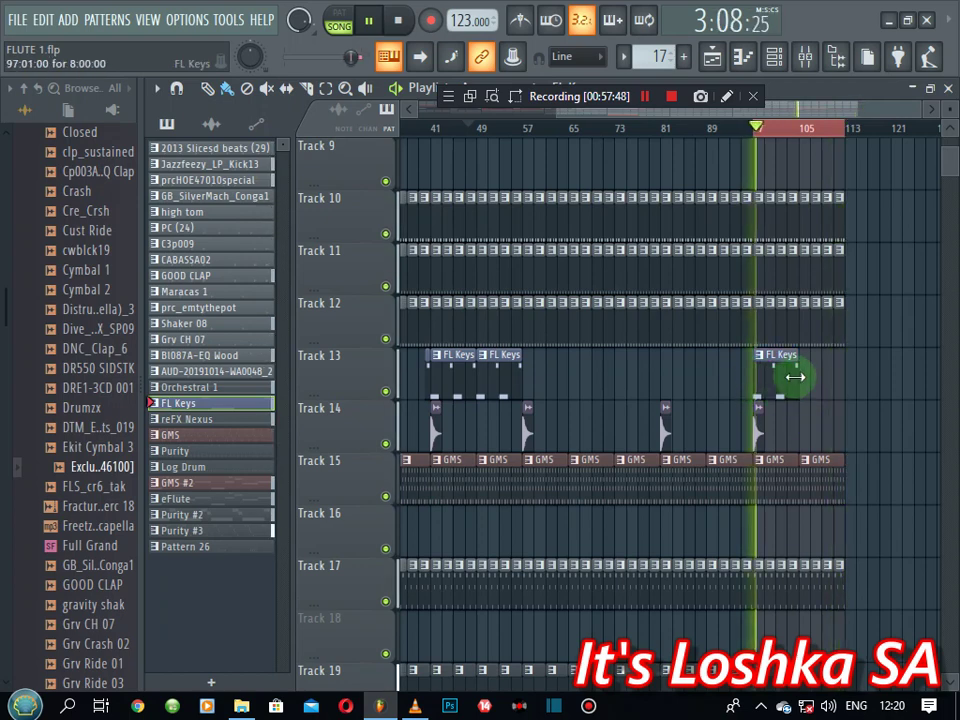
click(808, 378)
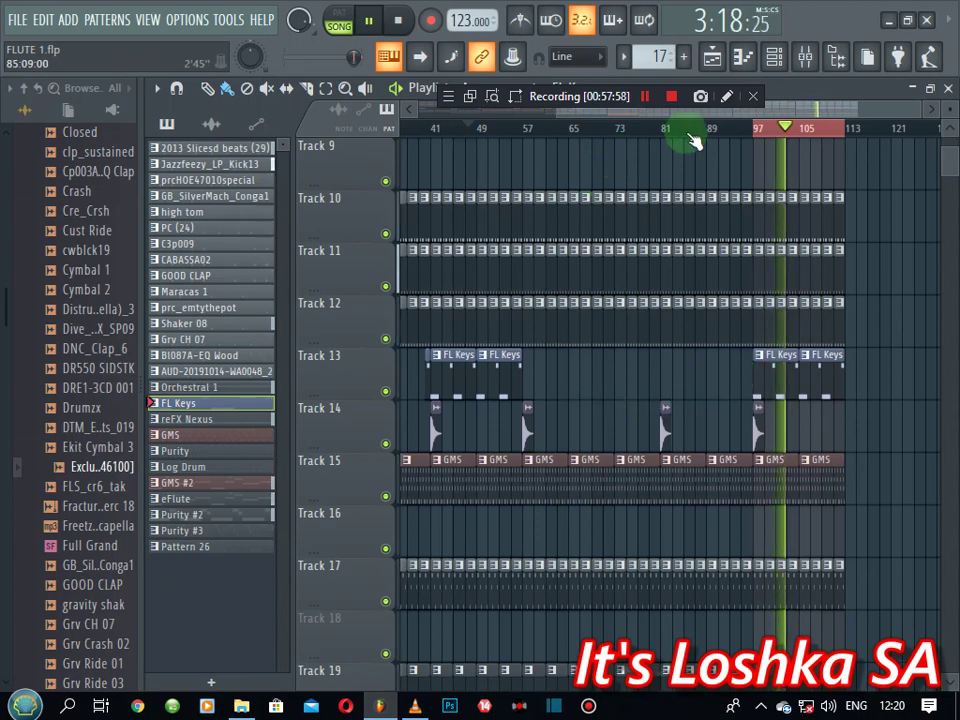
- Remove the Log Drum clips at bars 97 and 105 of Track 21
scroll(692, 140, down, 2)
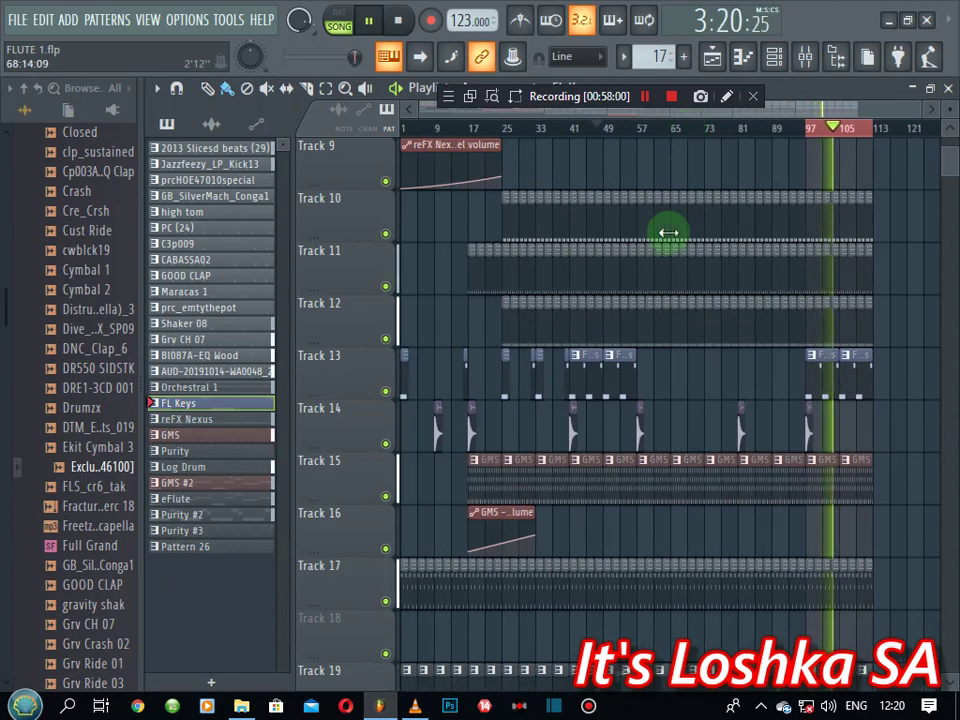
scroll(671, 306, up, 8)
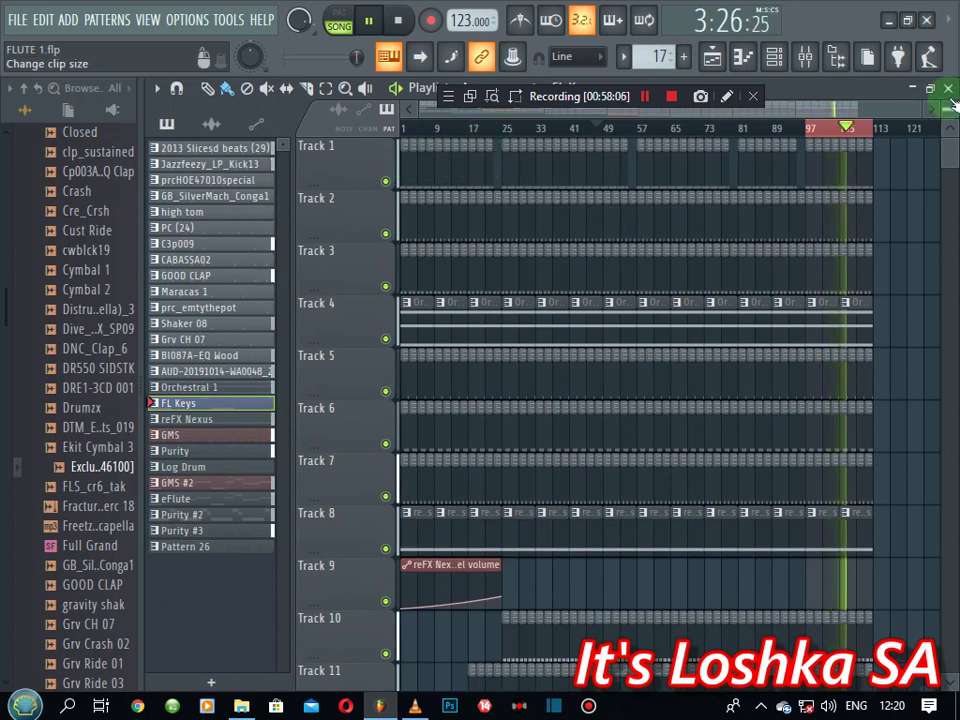
scroll(953, 102, down, 2)
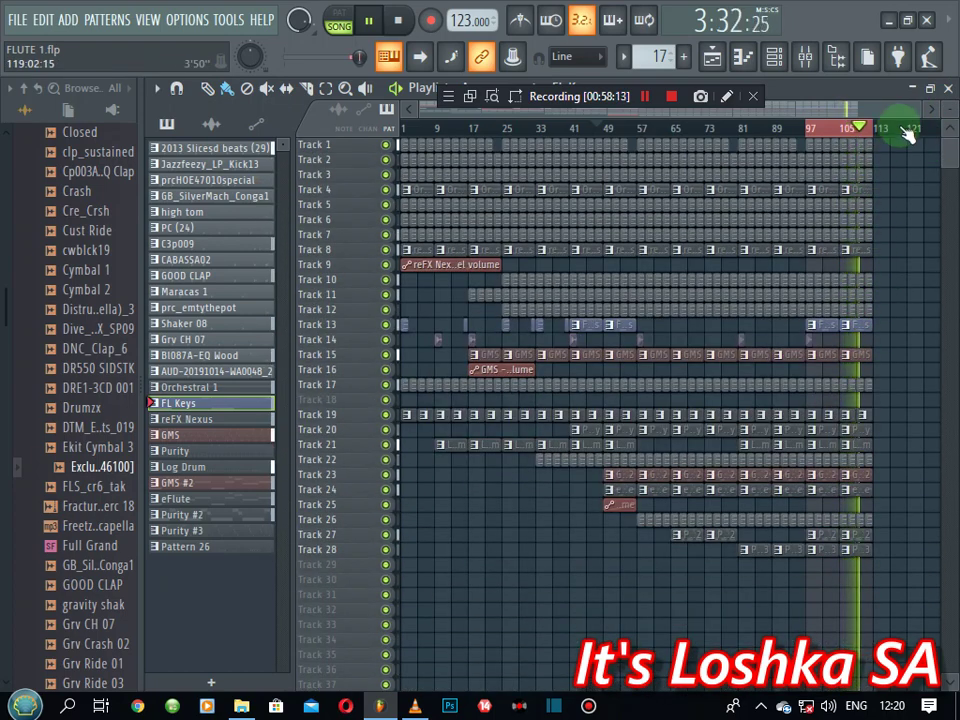
scroll(908, 132, up, 4)
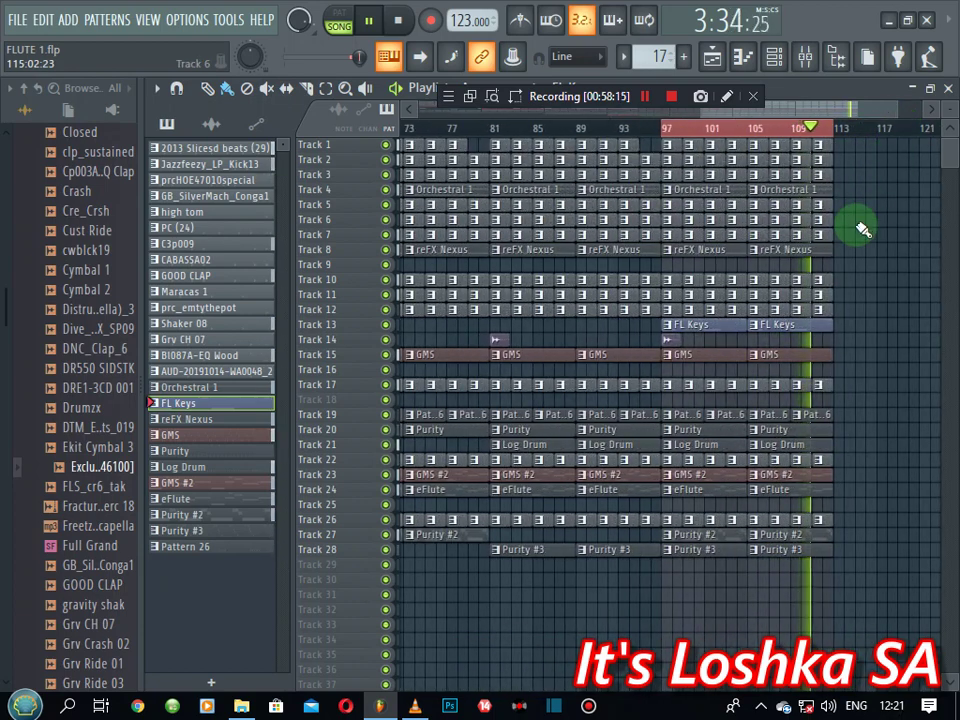
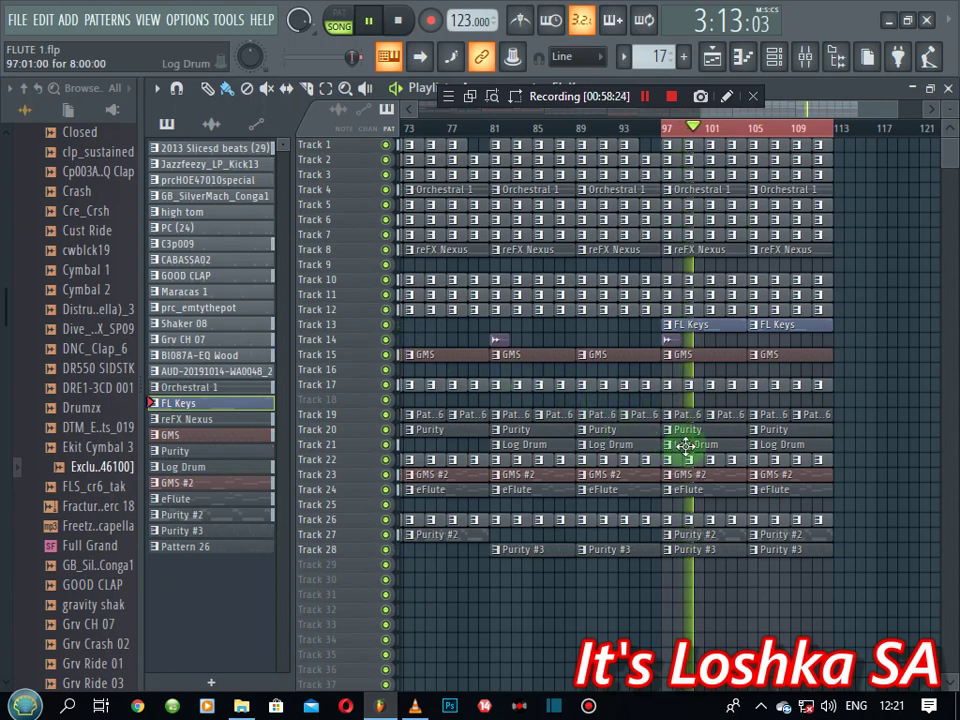
right_click(738, 444)
right_click(765, 452)
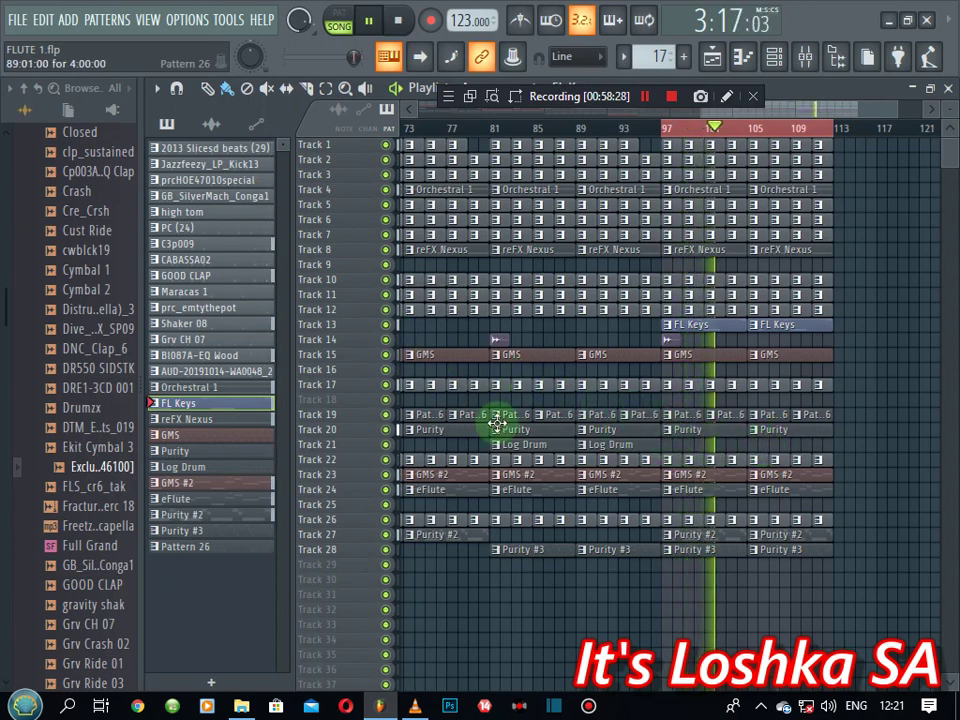
- Make Shaker 08 the active pattern, then mute Track 26 and Track 11 while the song plays
click(435, 418)
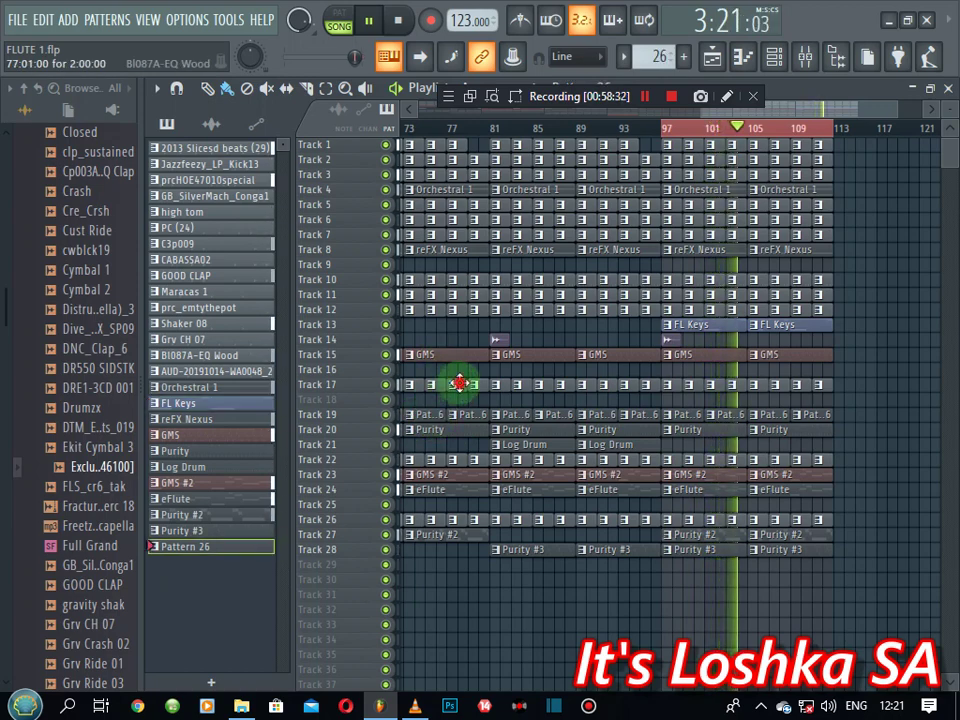
click(245, 326)
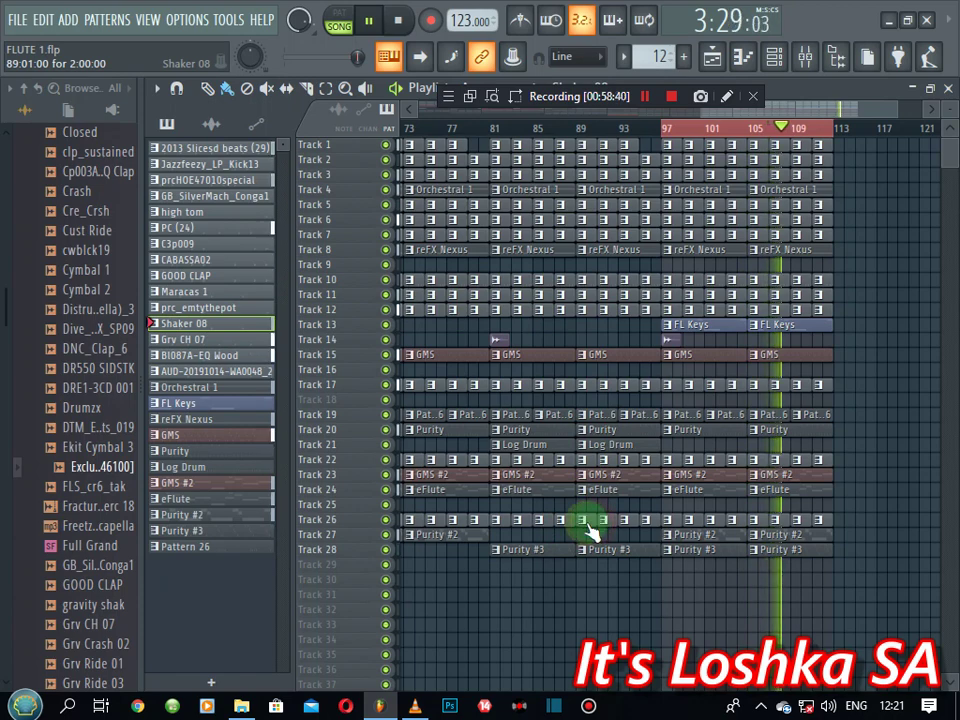
click(386, 521)
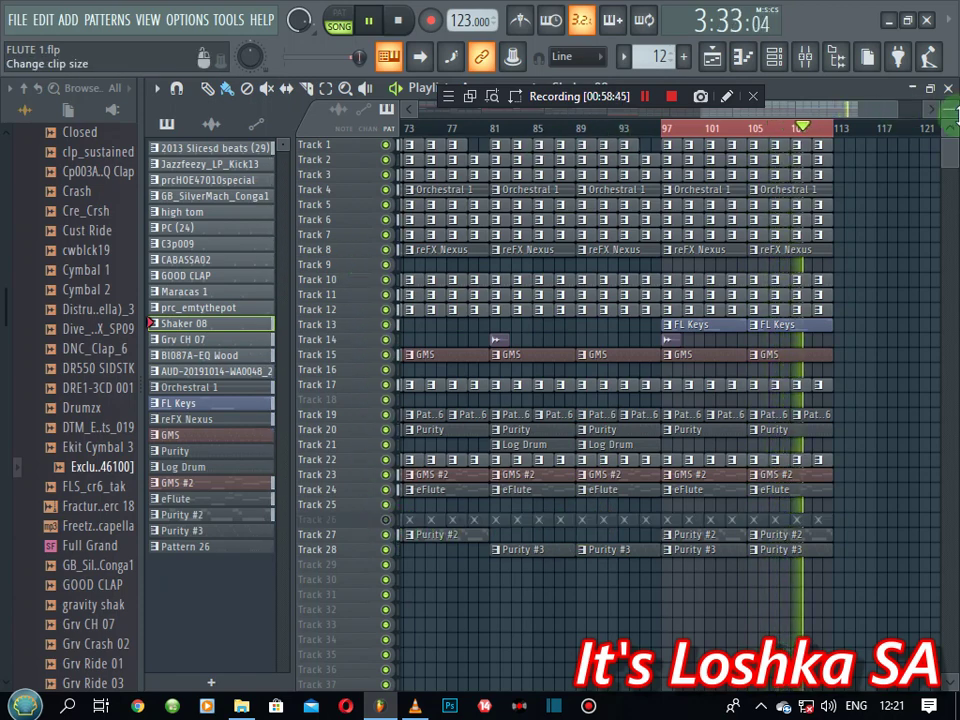
drag(952, 114, 754, 112)
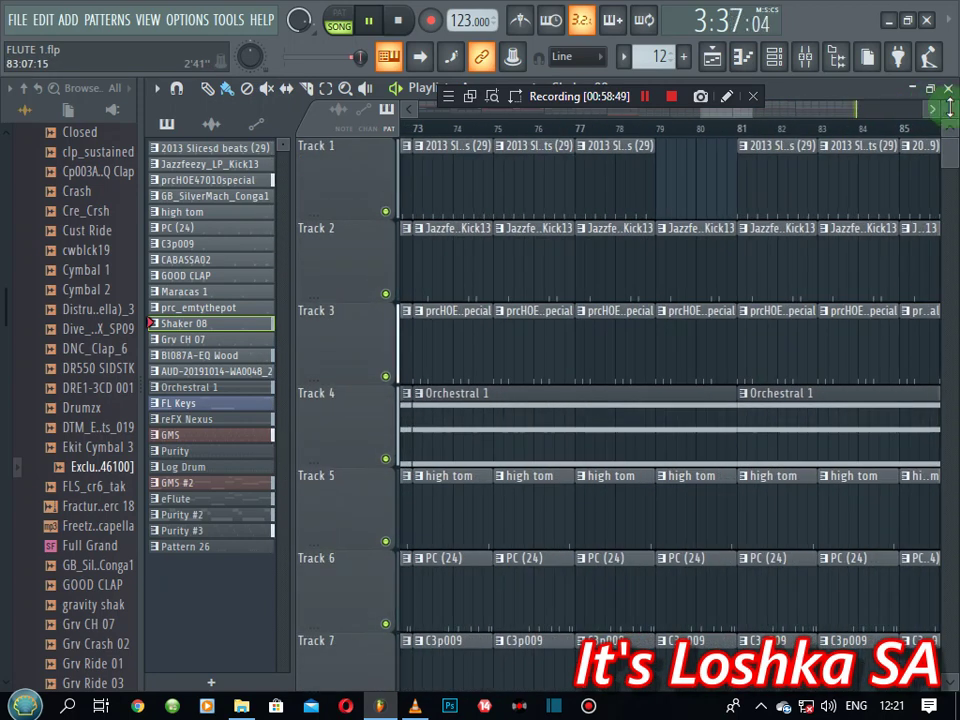
drag(950, 108, 950, 104)
scroll(691, 386, down, 4)
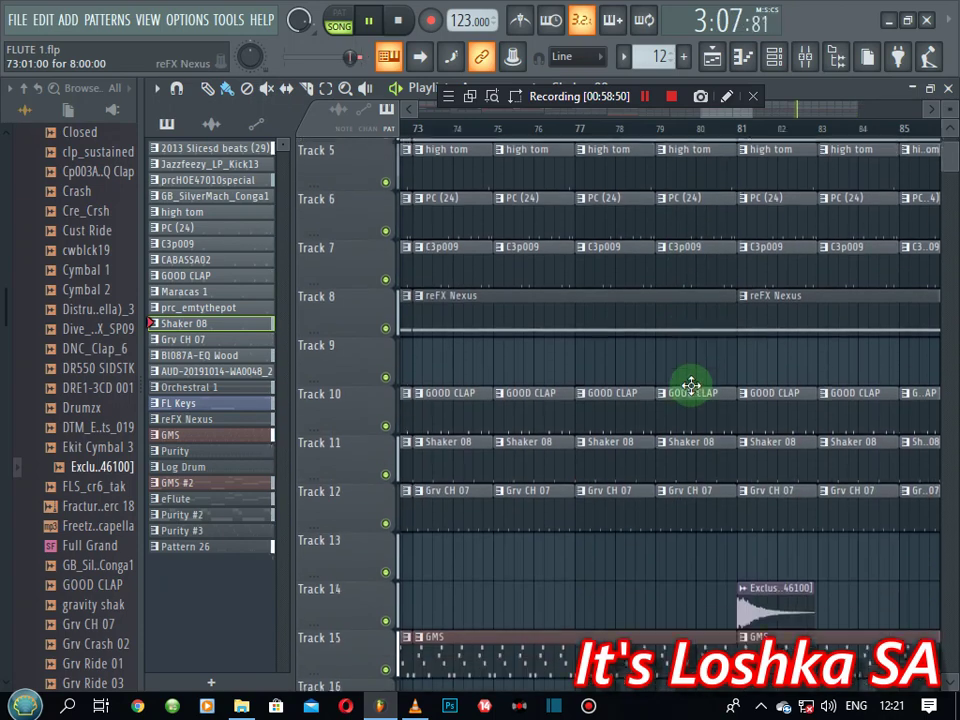
scroll(691, 386, down, 3)
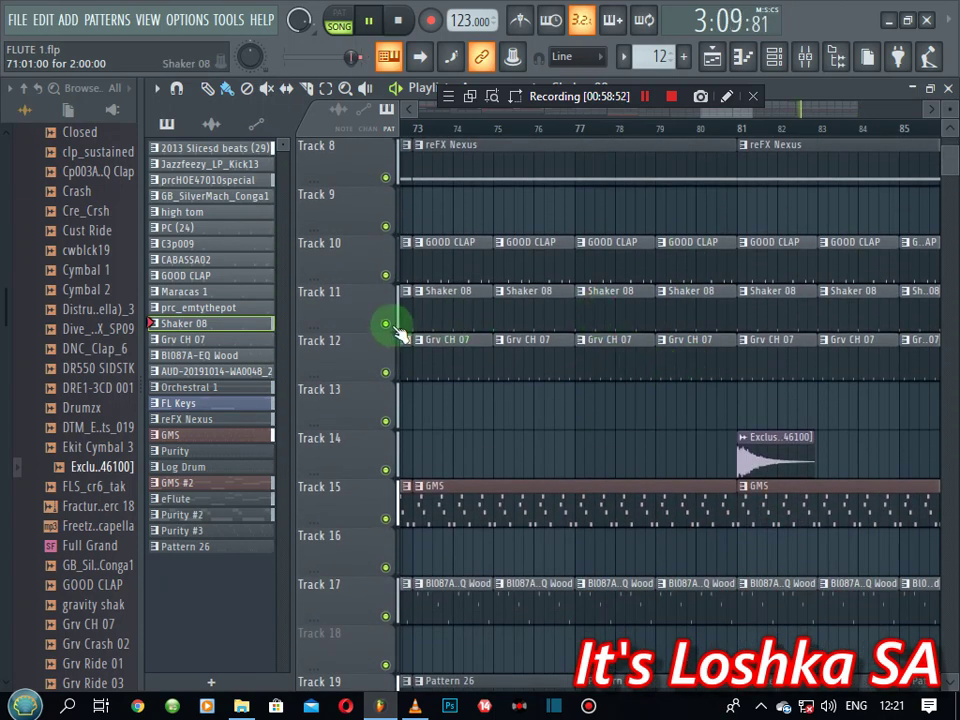
click(386, 323)
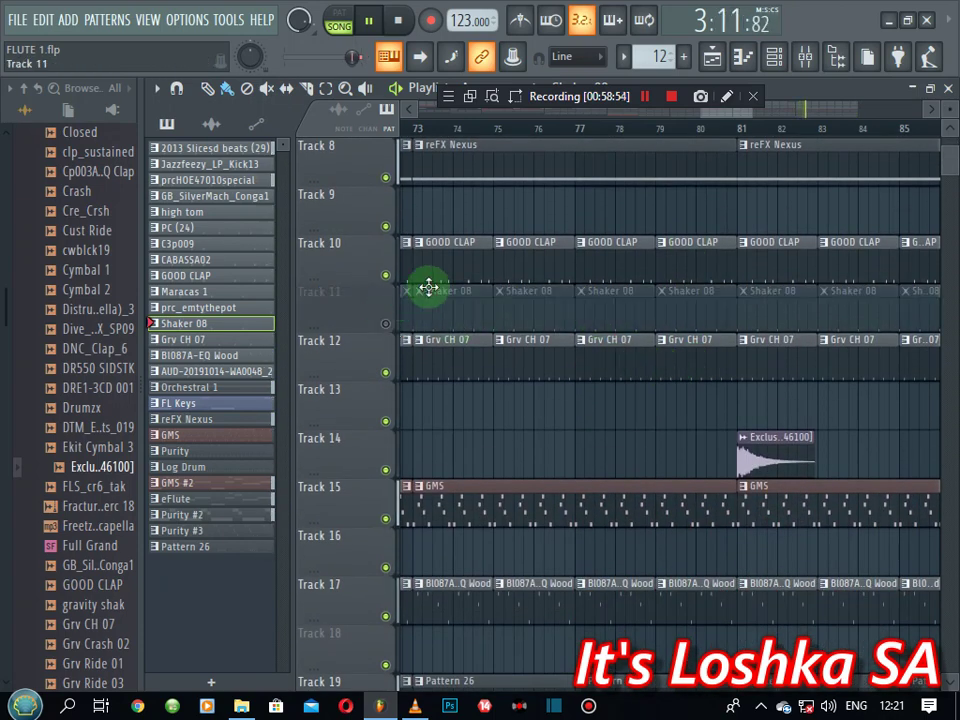
- Mute Track 22 while the song plays
scroll(672, 138, down, 6)
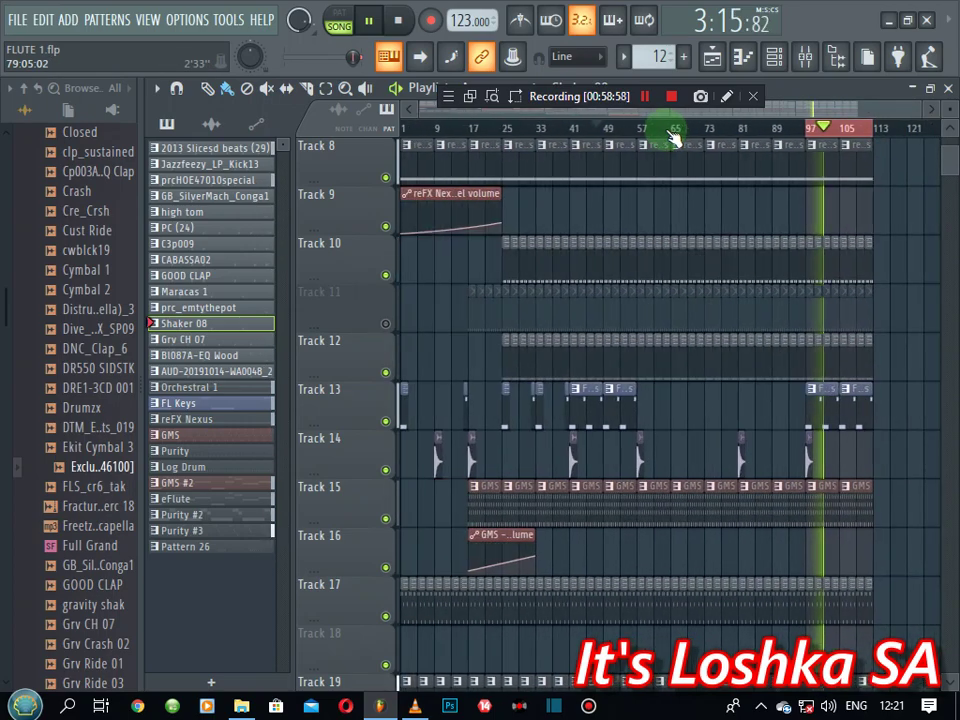
scroll(672, 138, up, 5)
drag(678, 118, 420, 135)
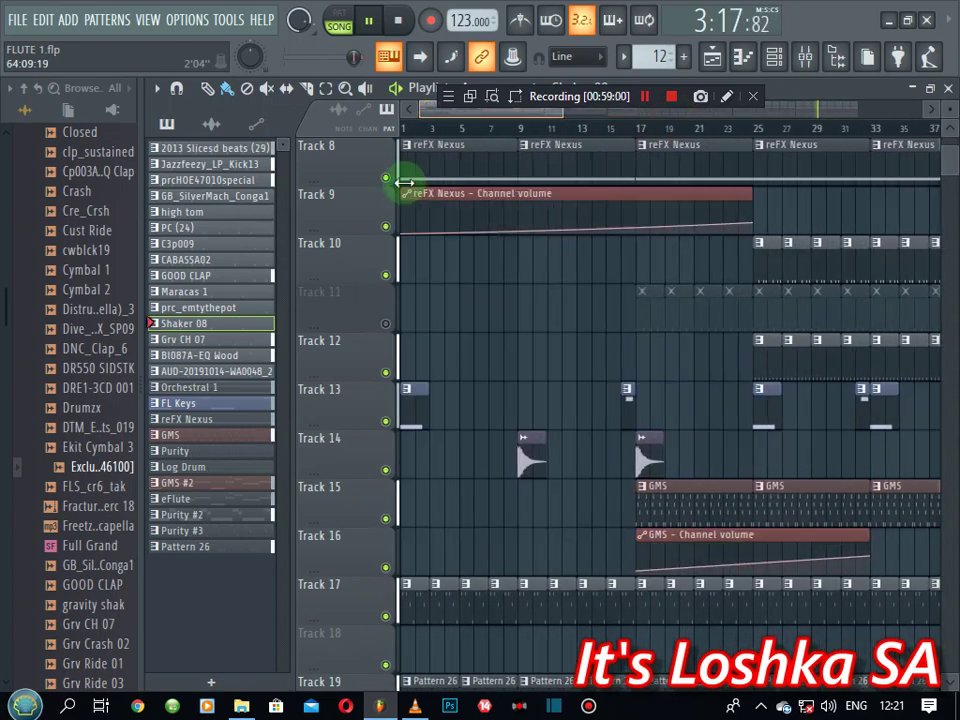
scroll(438, 300, up, 5)
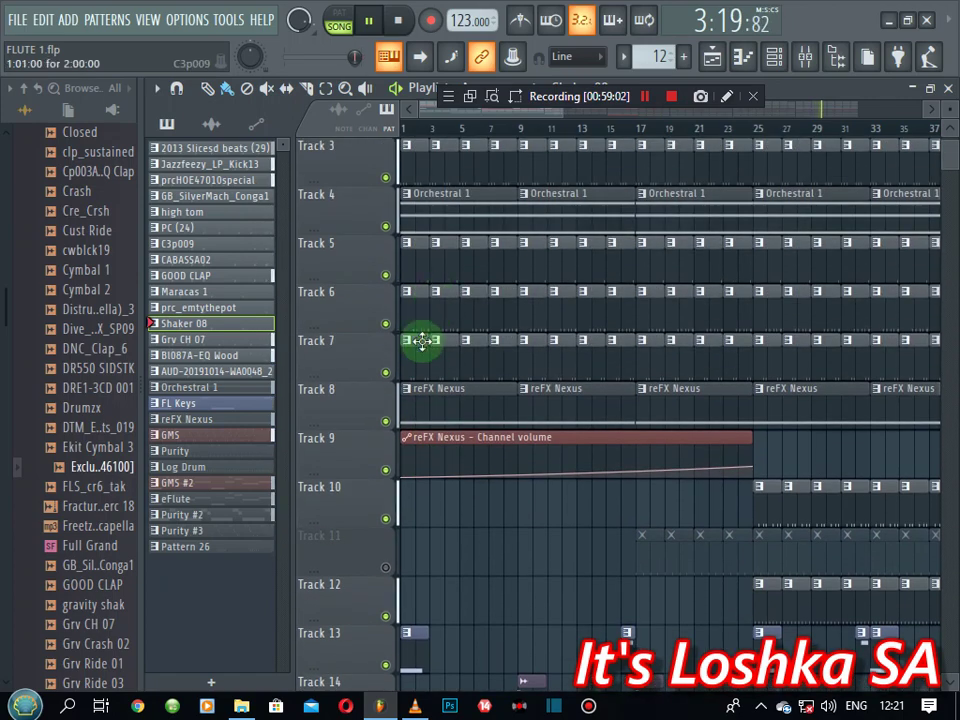
scroll(441, 262, up, 2)
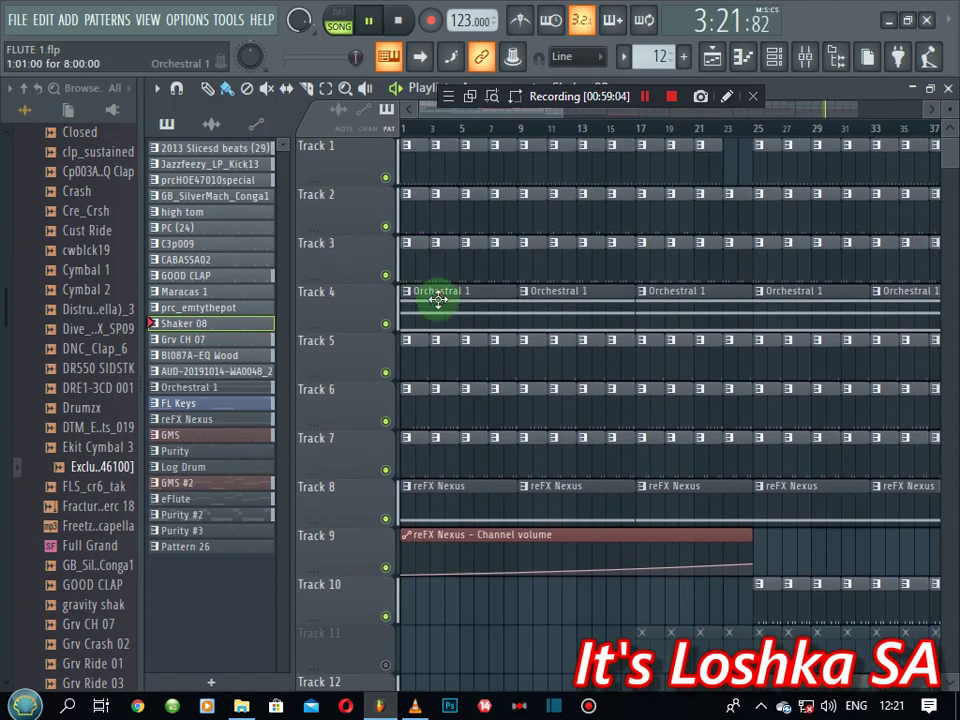
scroll(440, 305, down, 15)
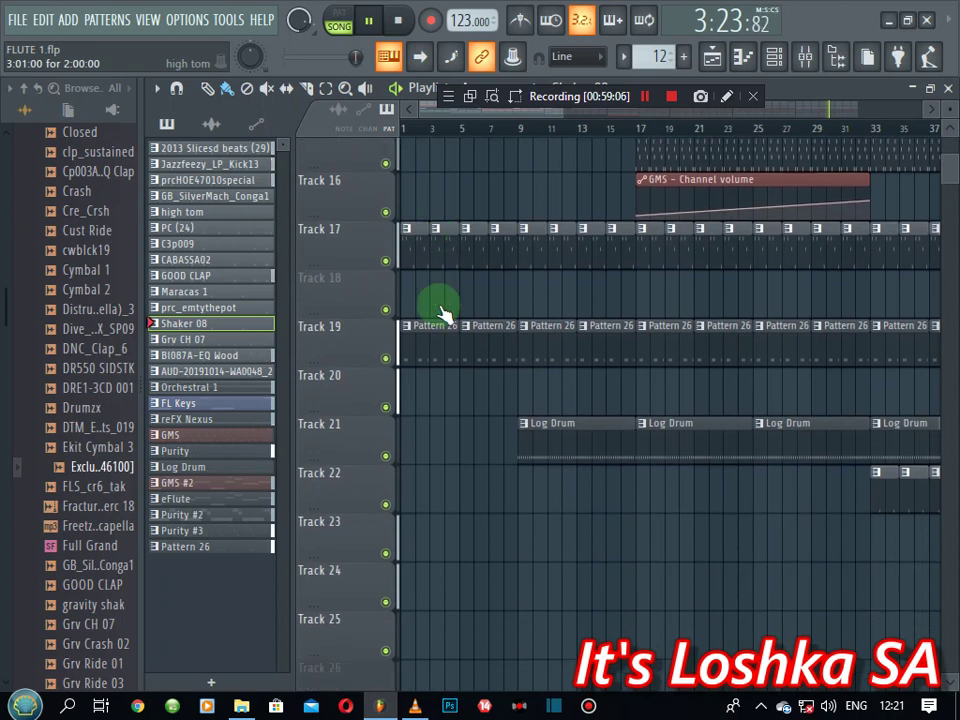
scroll(444, 313, down, 1)
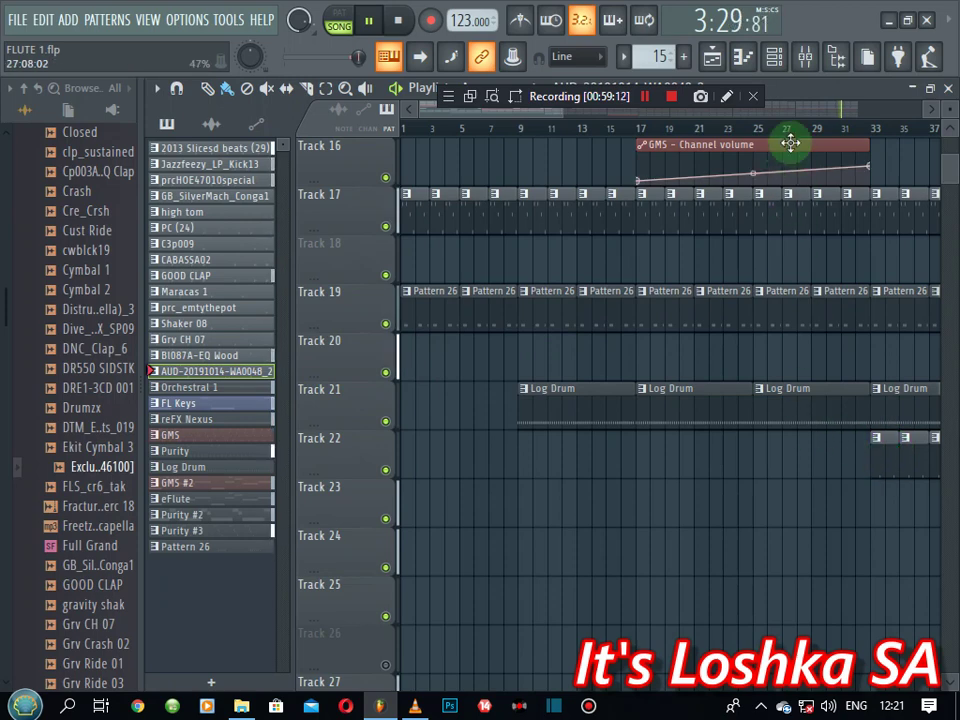
click(393, 469)
- Replace the clips on Track 26 with Maracas 1 clips filling bars 49 to 112, and unmute the track
drag(540, 118, 715, 119)
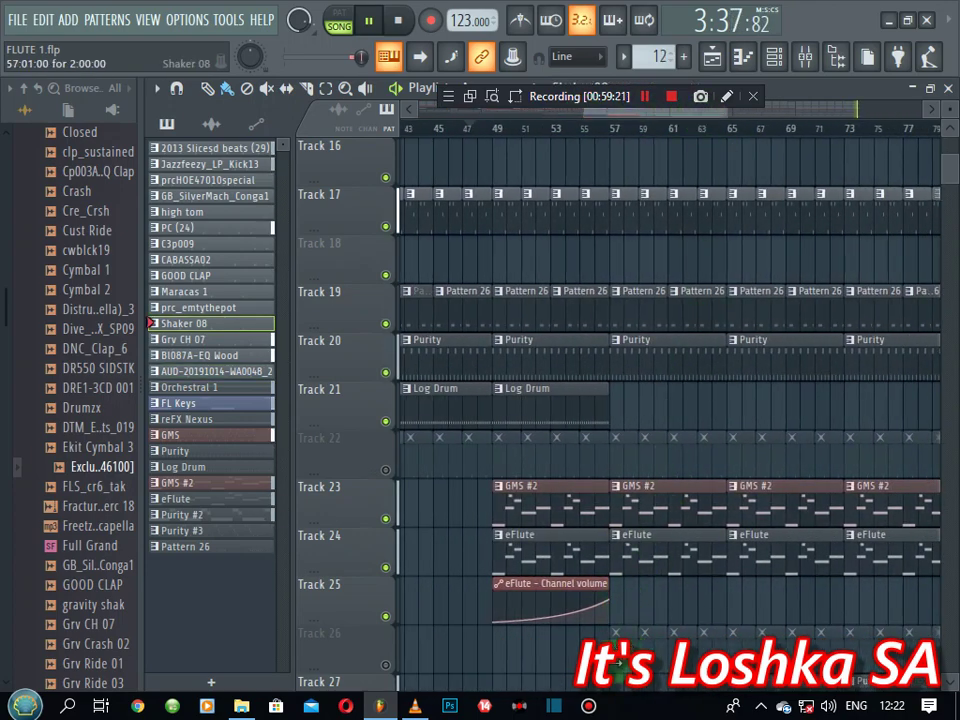
scroll(683, 129, down, 5)
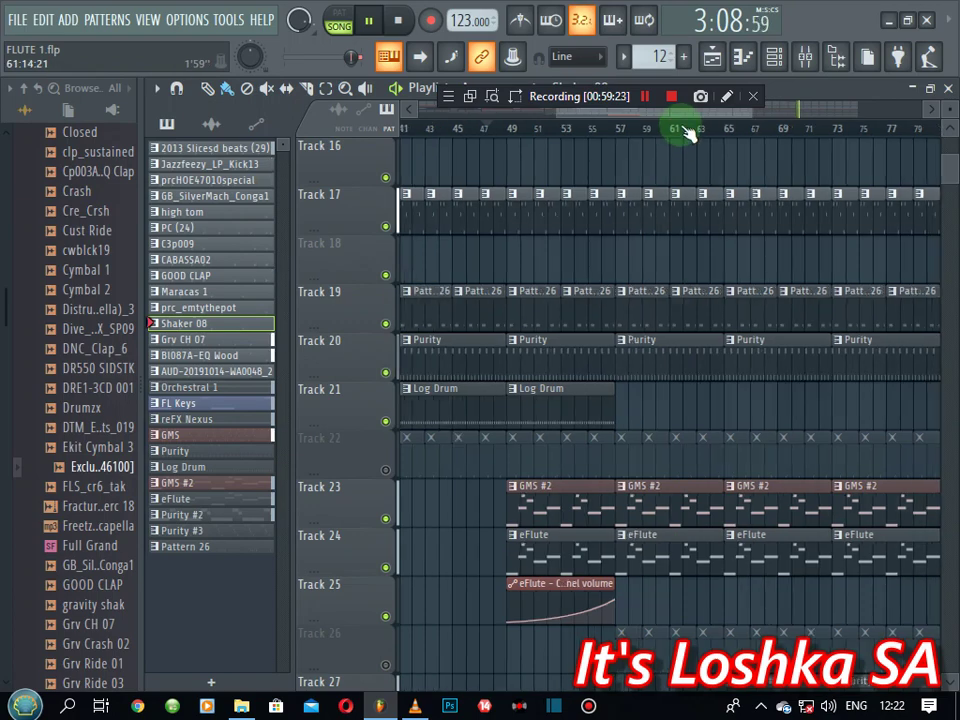
scroll(688, 130, down, 2)
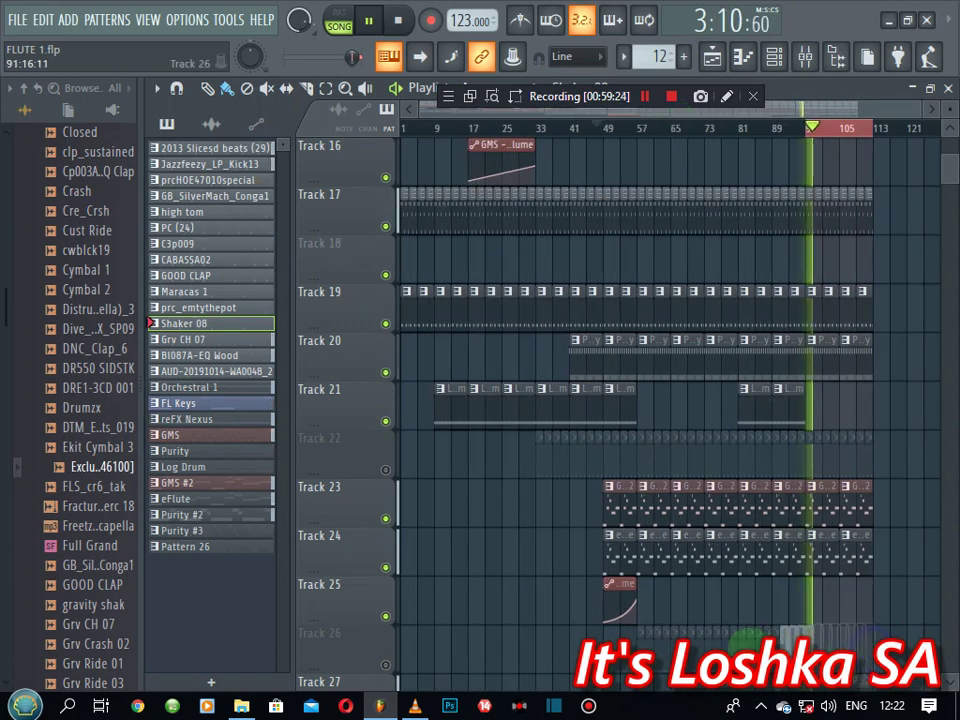
click(217, 294)
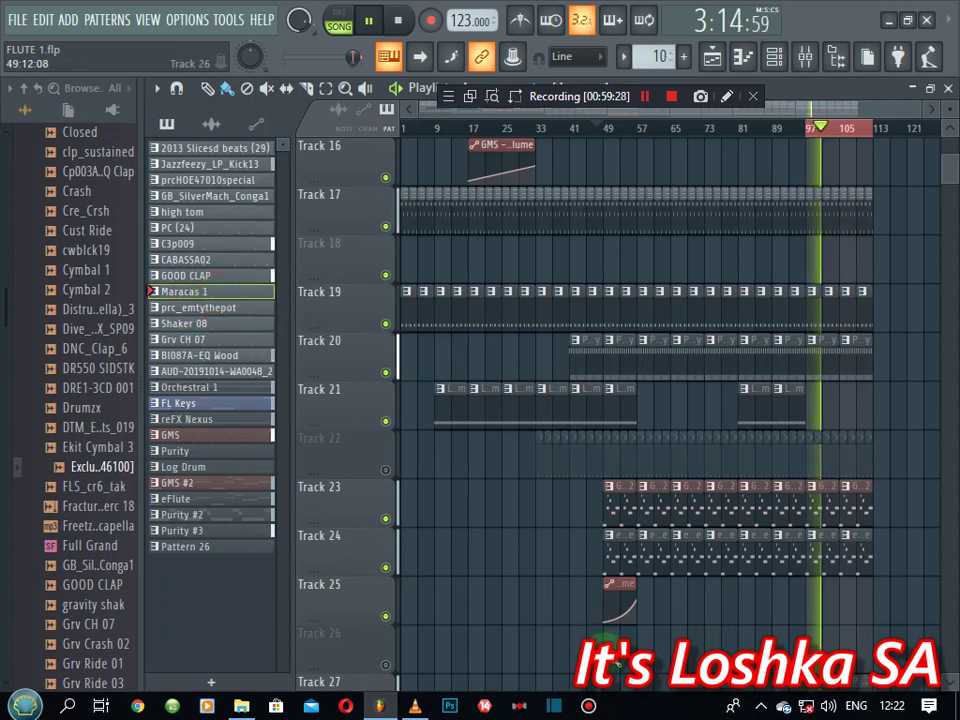
click(604, 634)
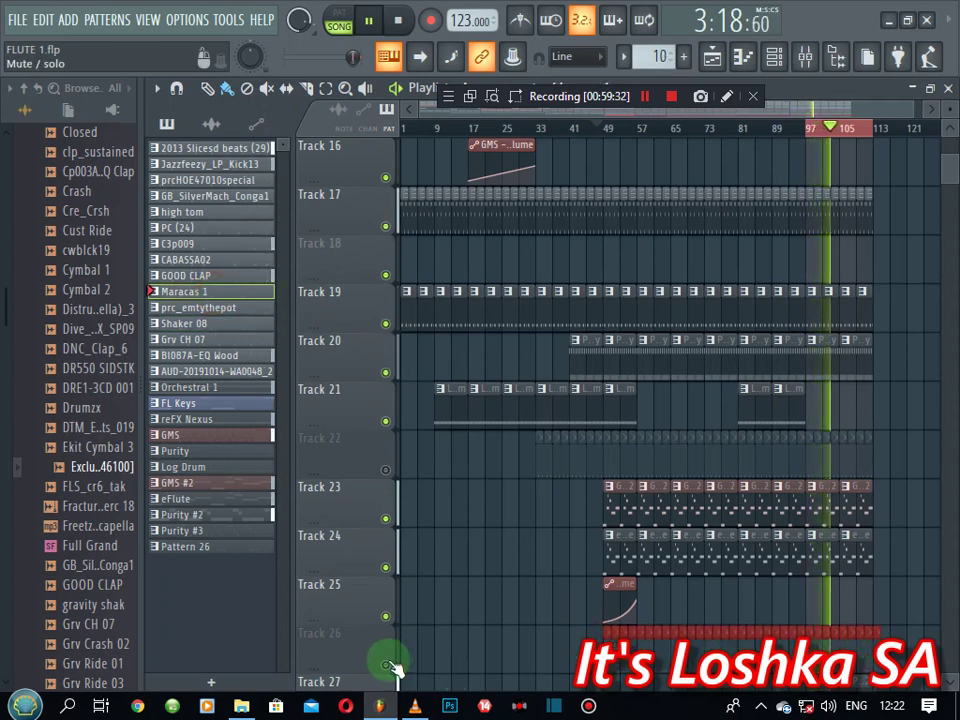
scroll(893, 555, down, 3)
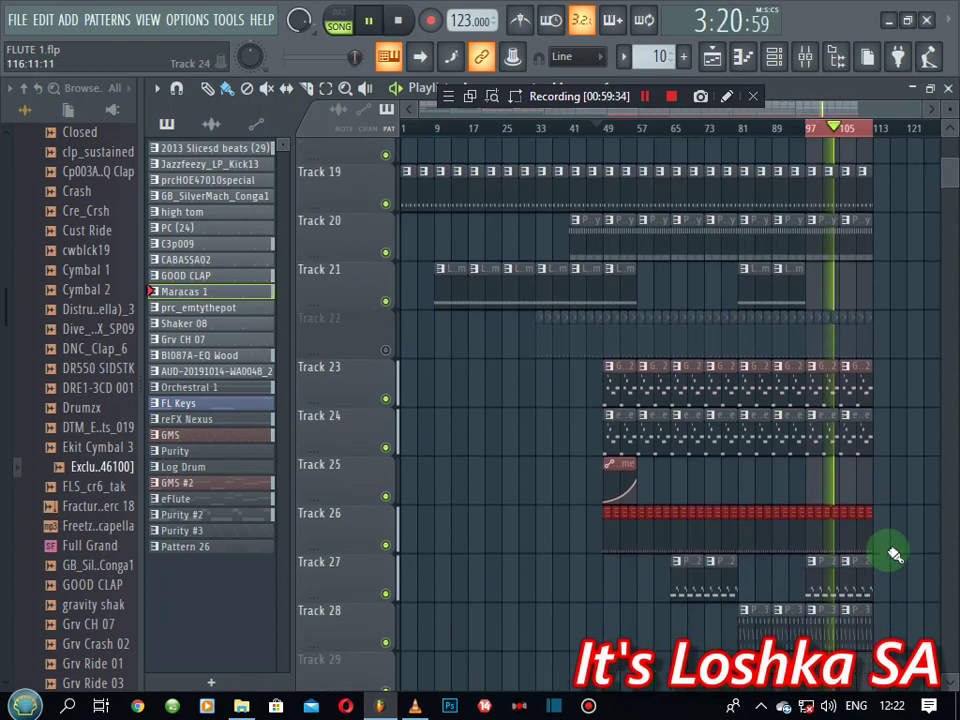
scroll(893, 555, down, 2)
scroll(396, 488, up, 5)
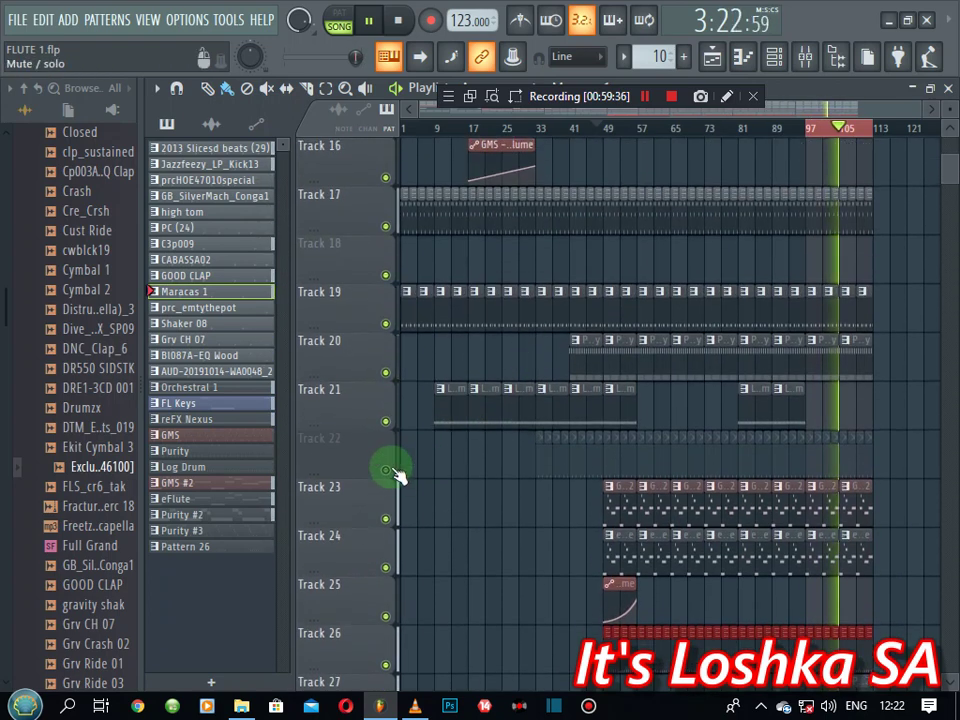
- Unmute Track 22 and Track 11
click(395, 473)
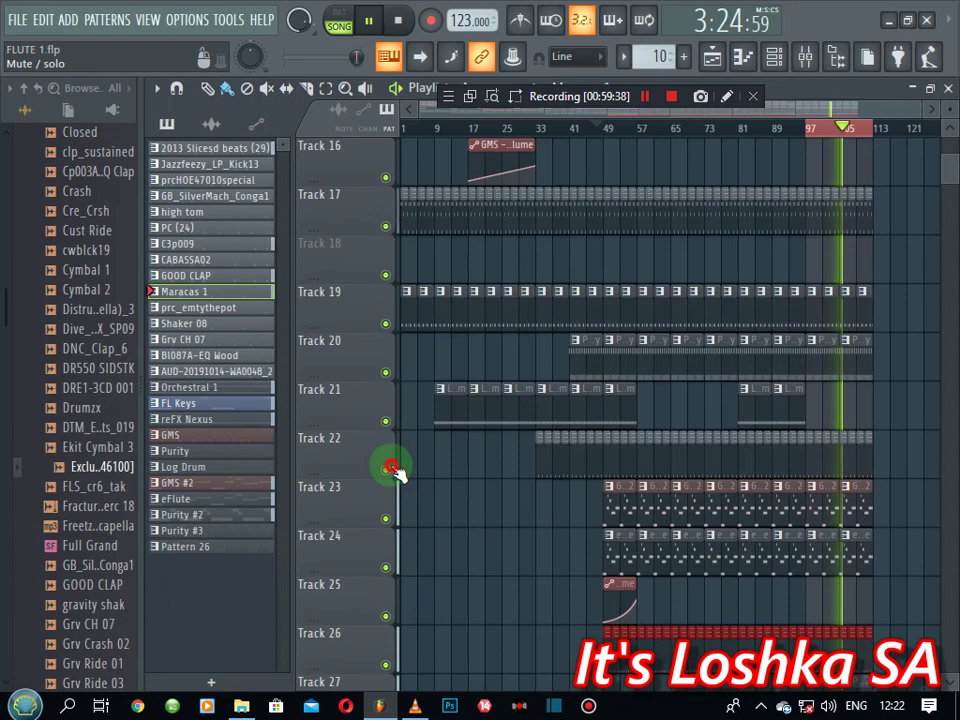
scroll(396, 470, up, 12)
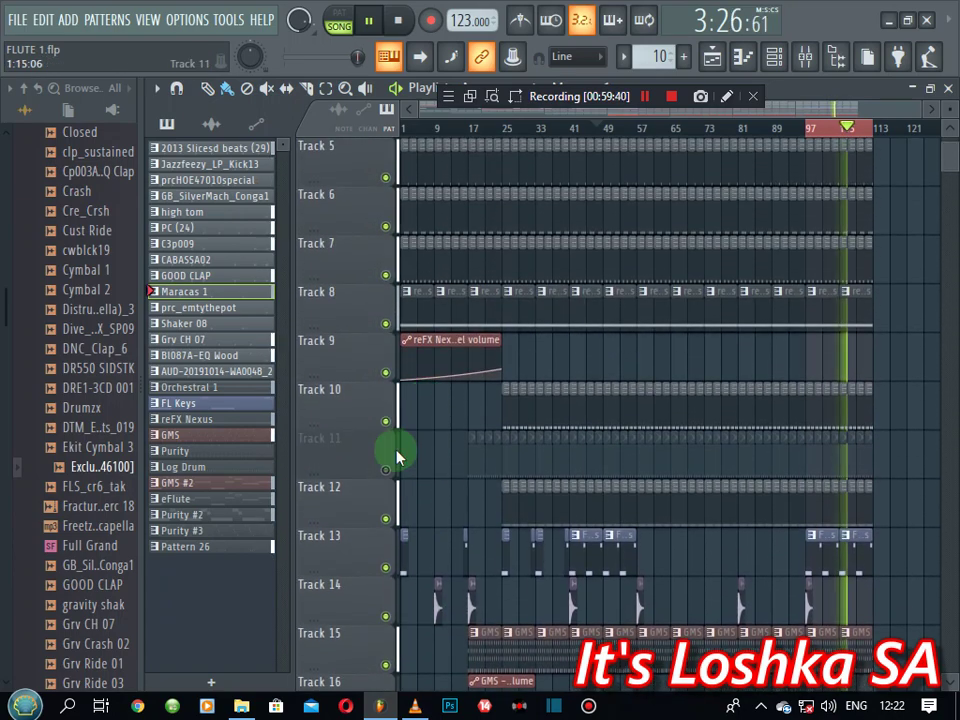
click(386, 469)
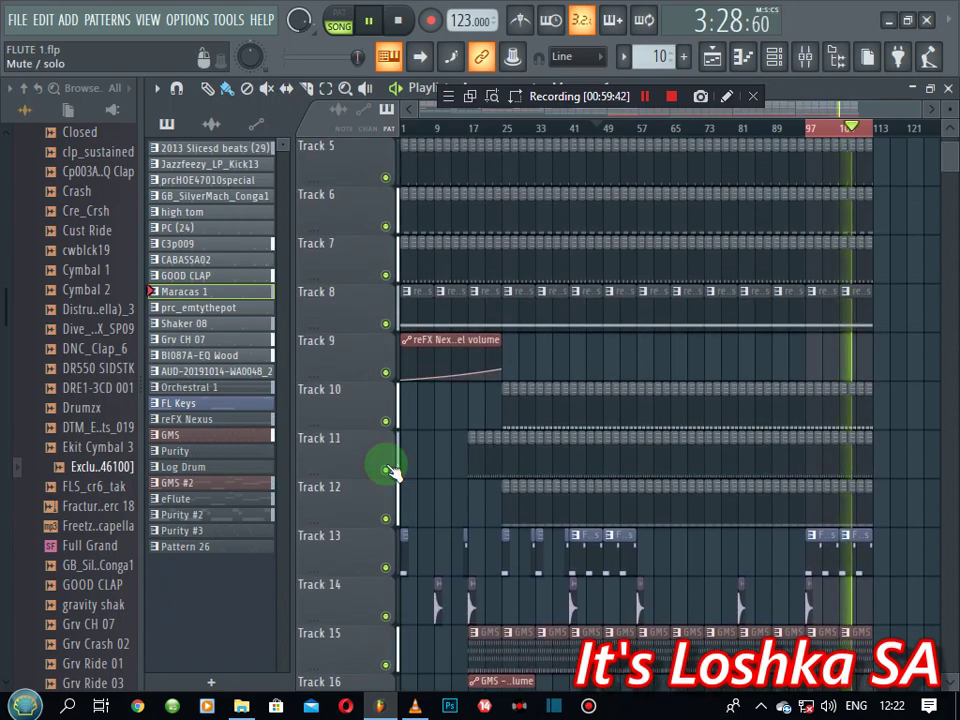
- Stop the song playback with the closing section of the arrangement in view
scroll(432, 437, up, 4)
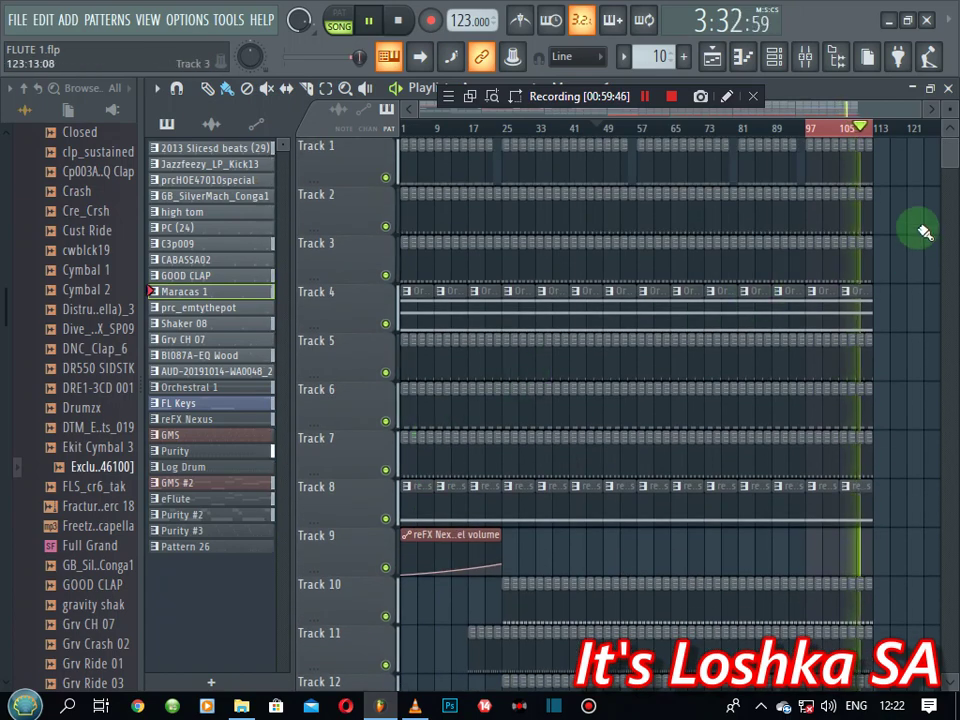
scroll(925, 135, up, 2)
scroll(925, 135, up, 2)
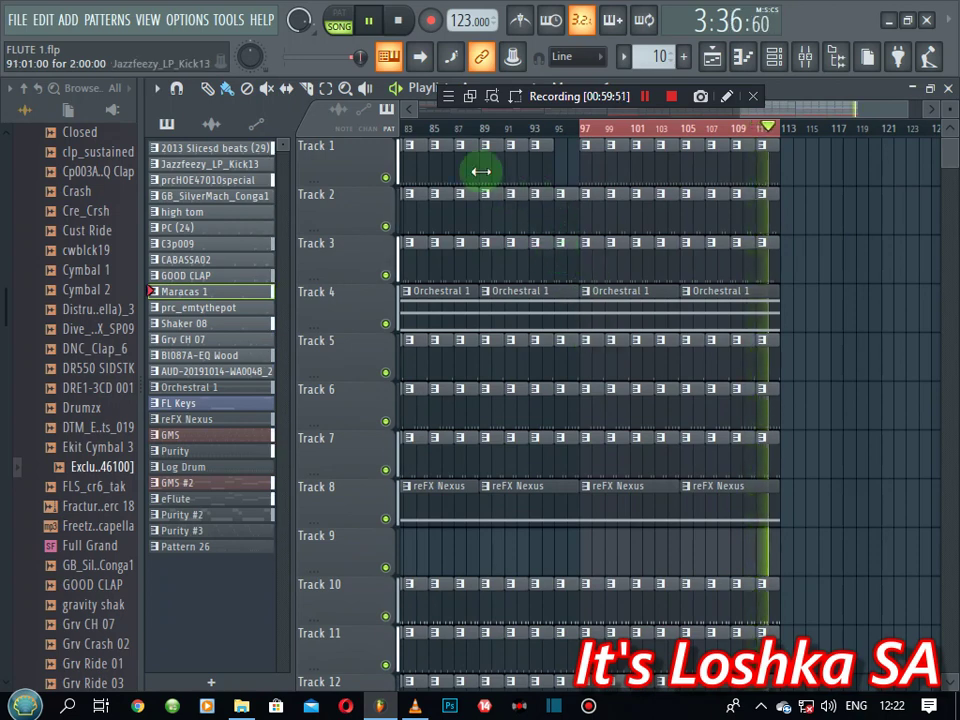
click(404, 24)
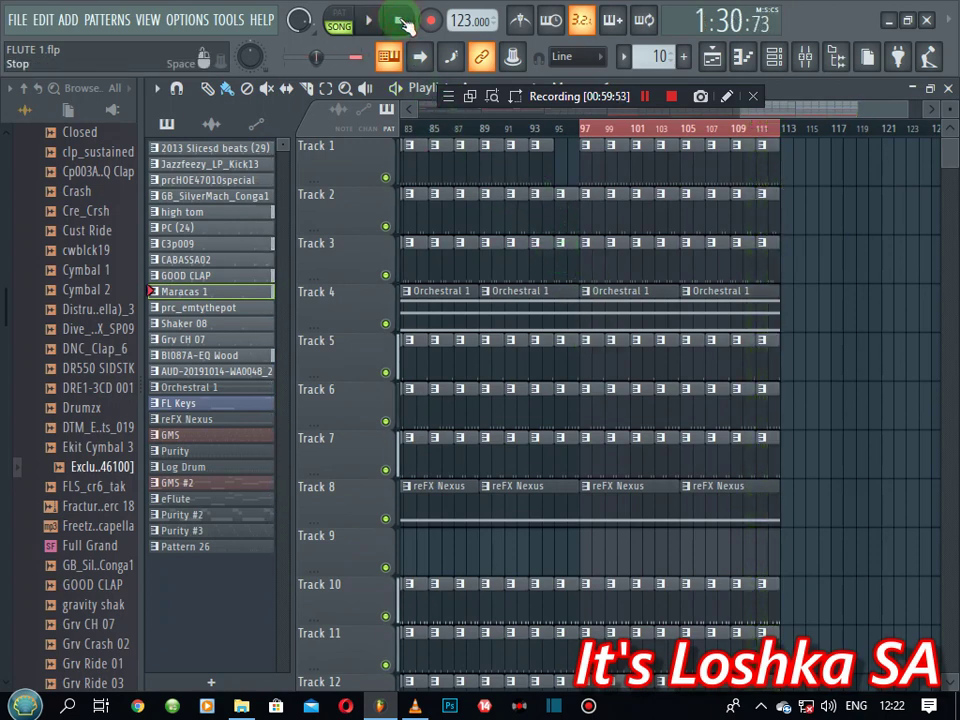